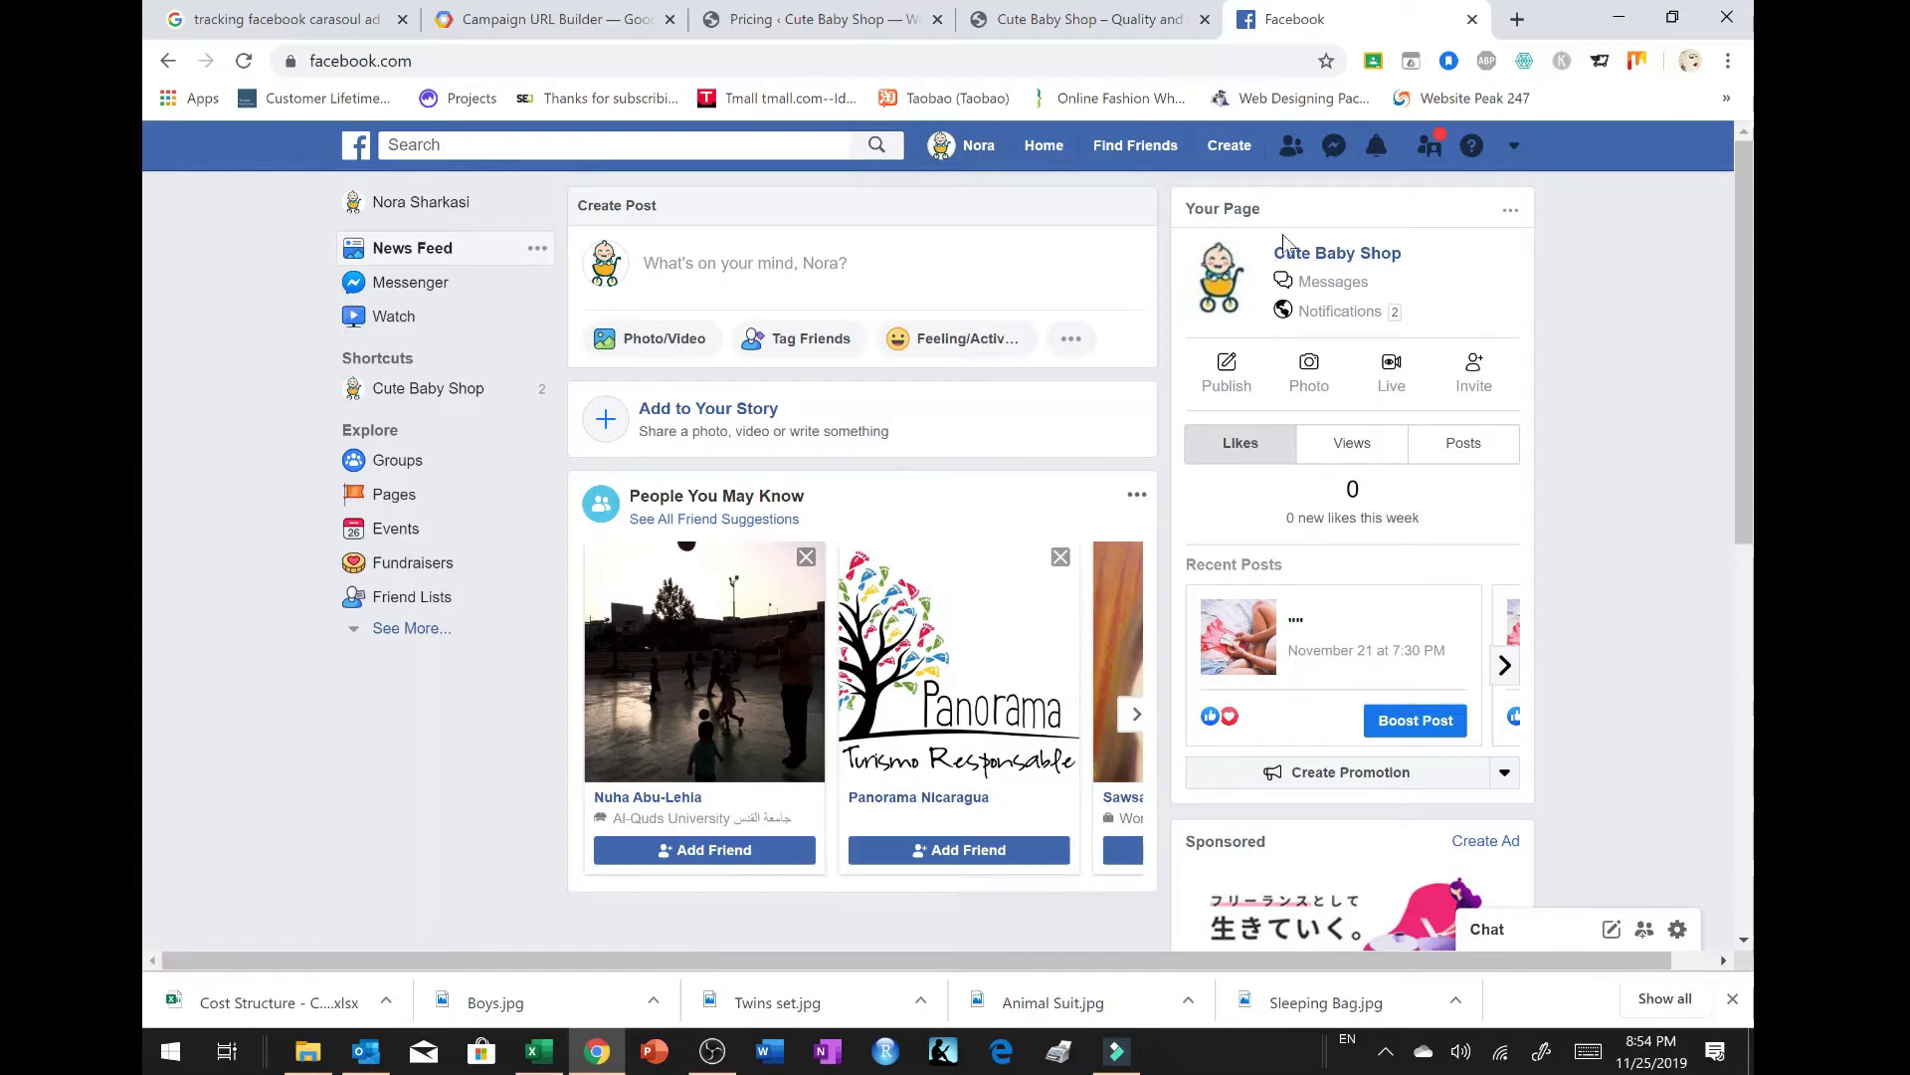
Step: Look over the Cute Baby Shop Facebook page and open the shop's Business Manager
click(1343, 261)
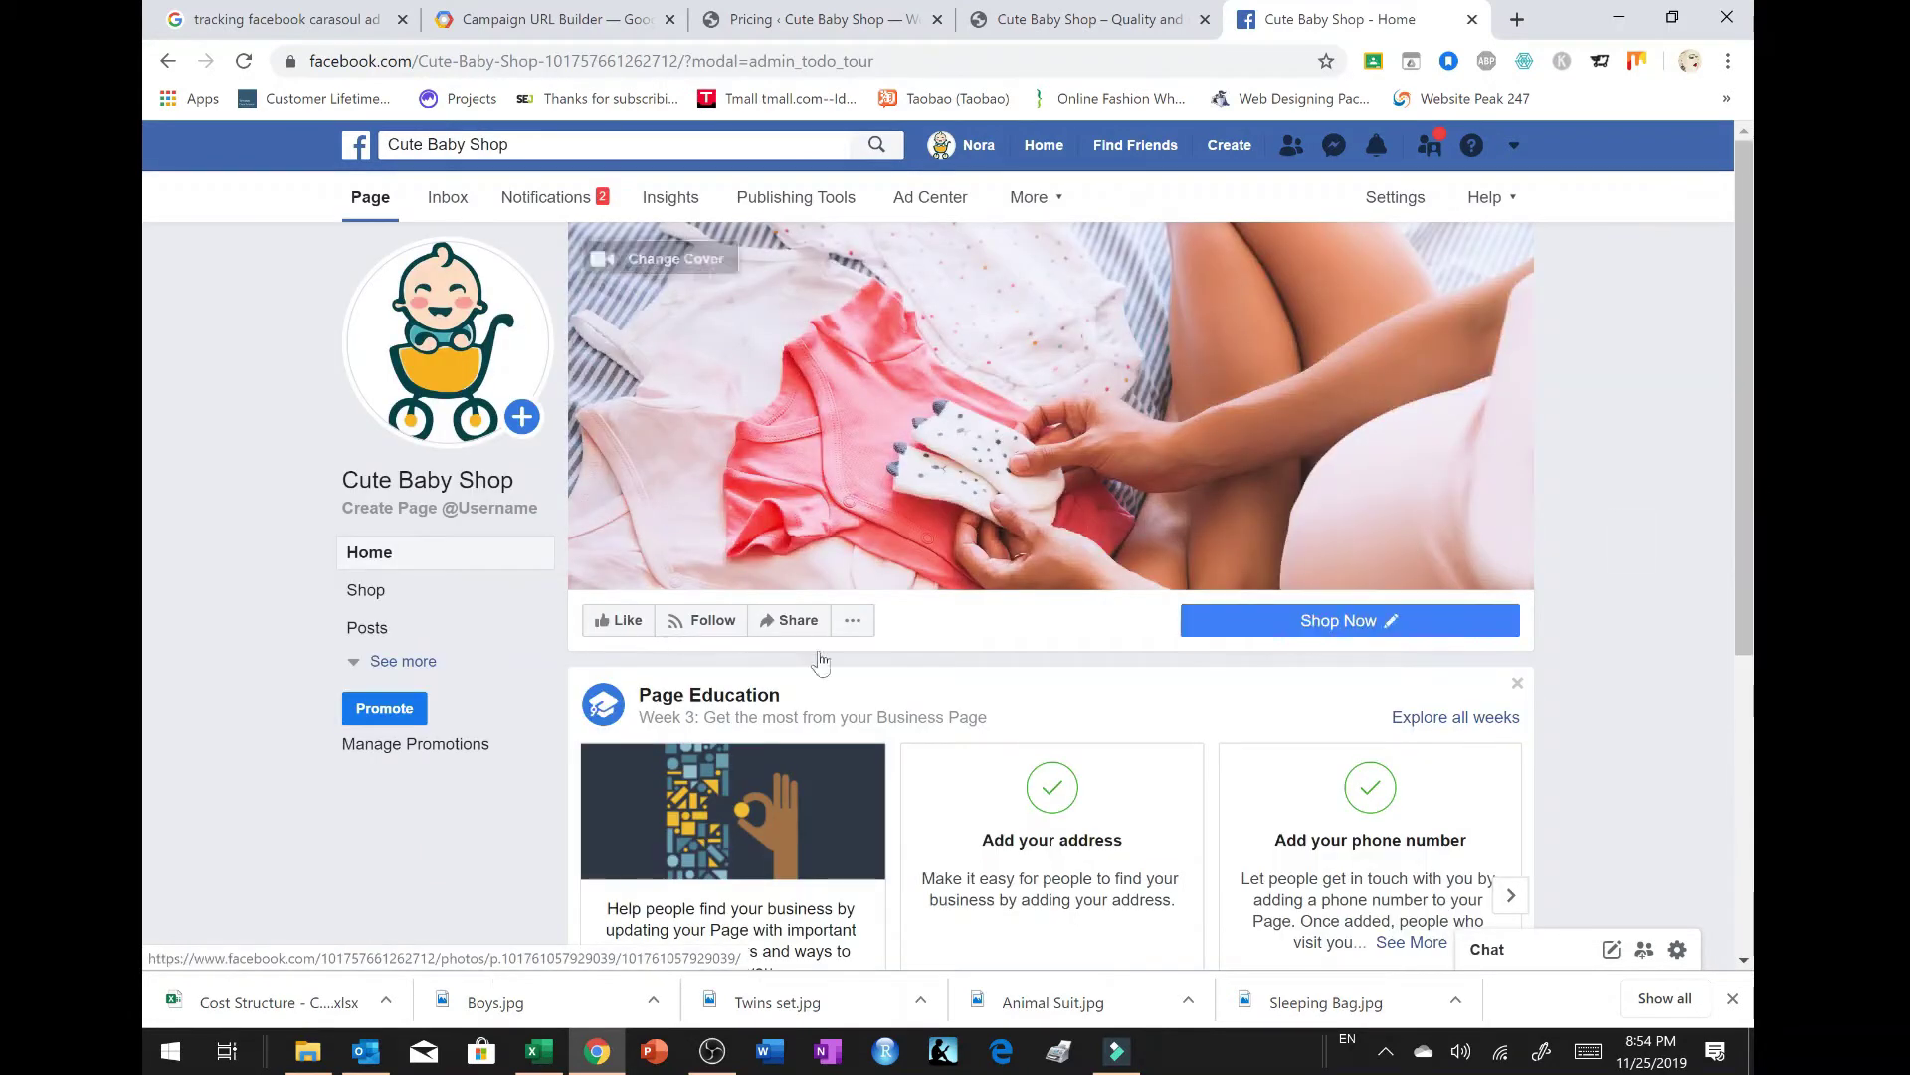
scroll(1602, 527, down, 2)
scroll(1596, 553, down, 3)
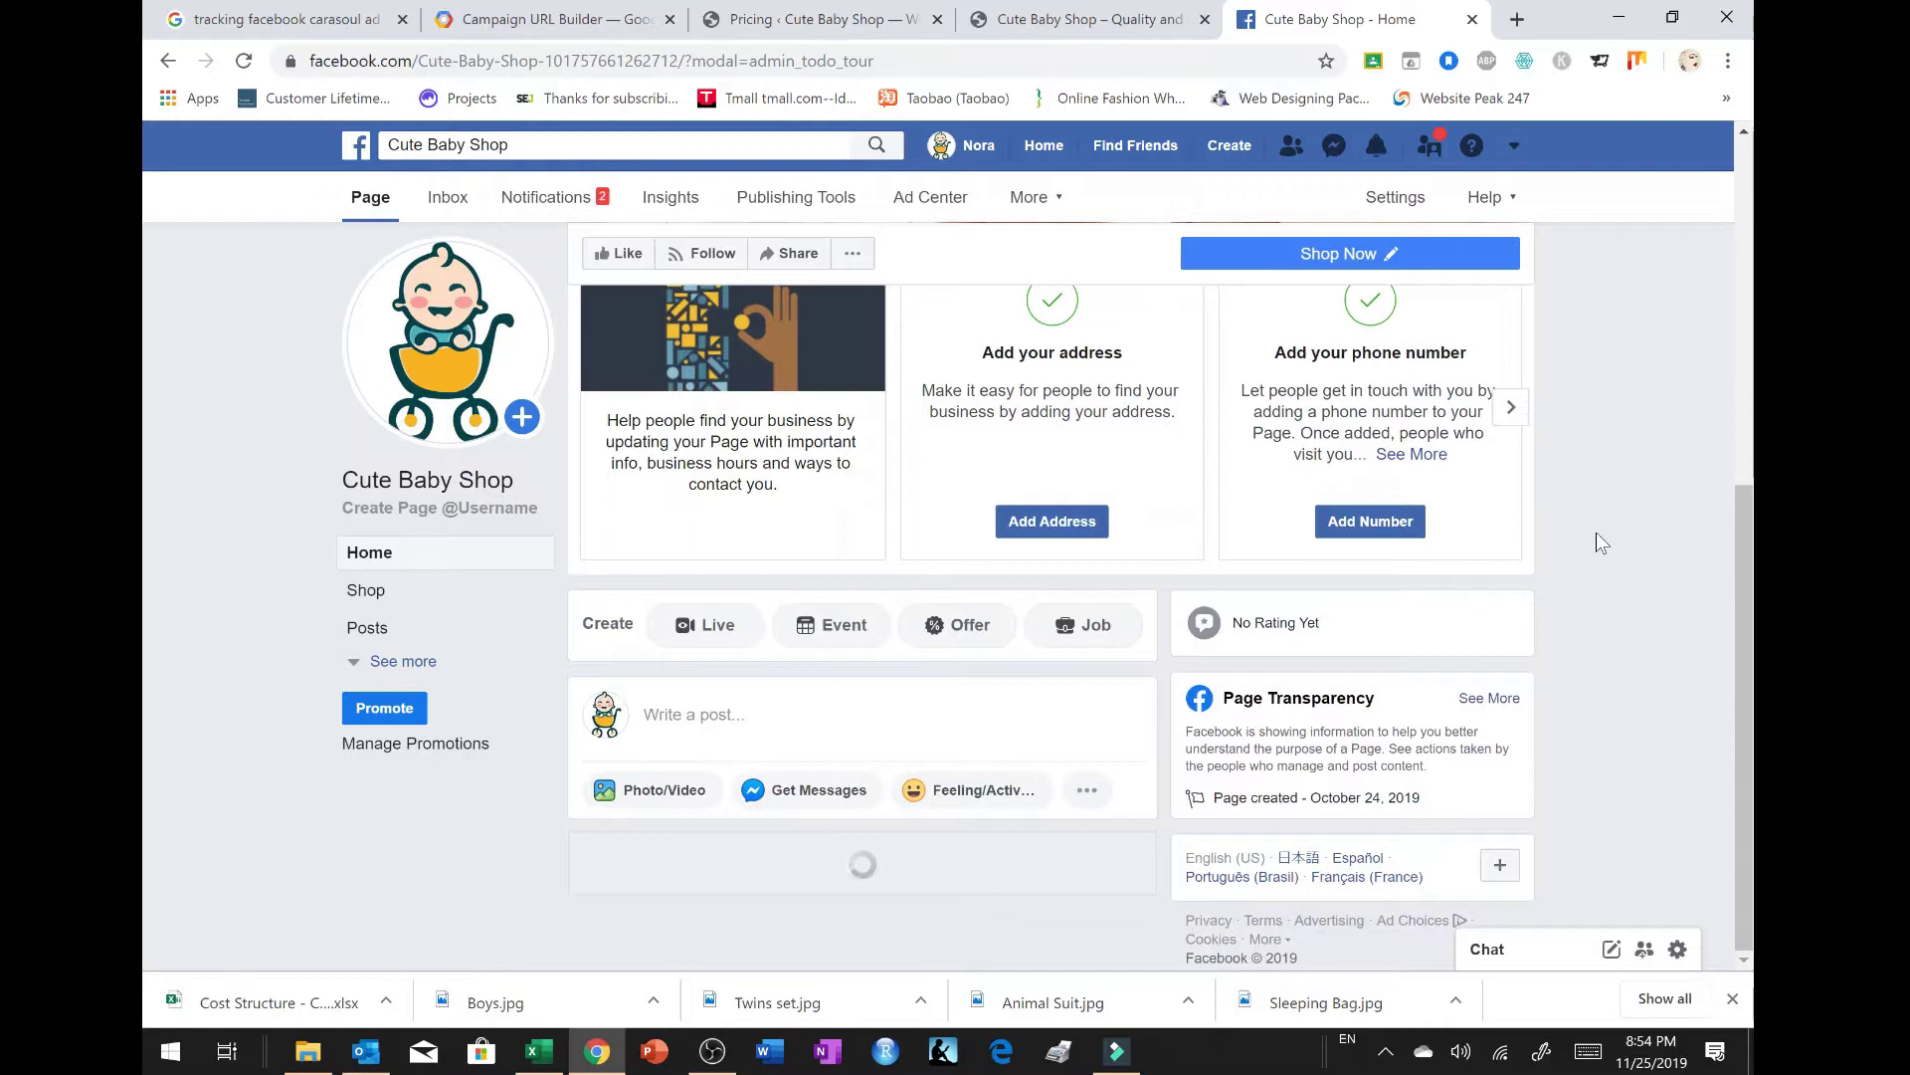
scroll(1258, 550, up, 5)
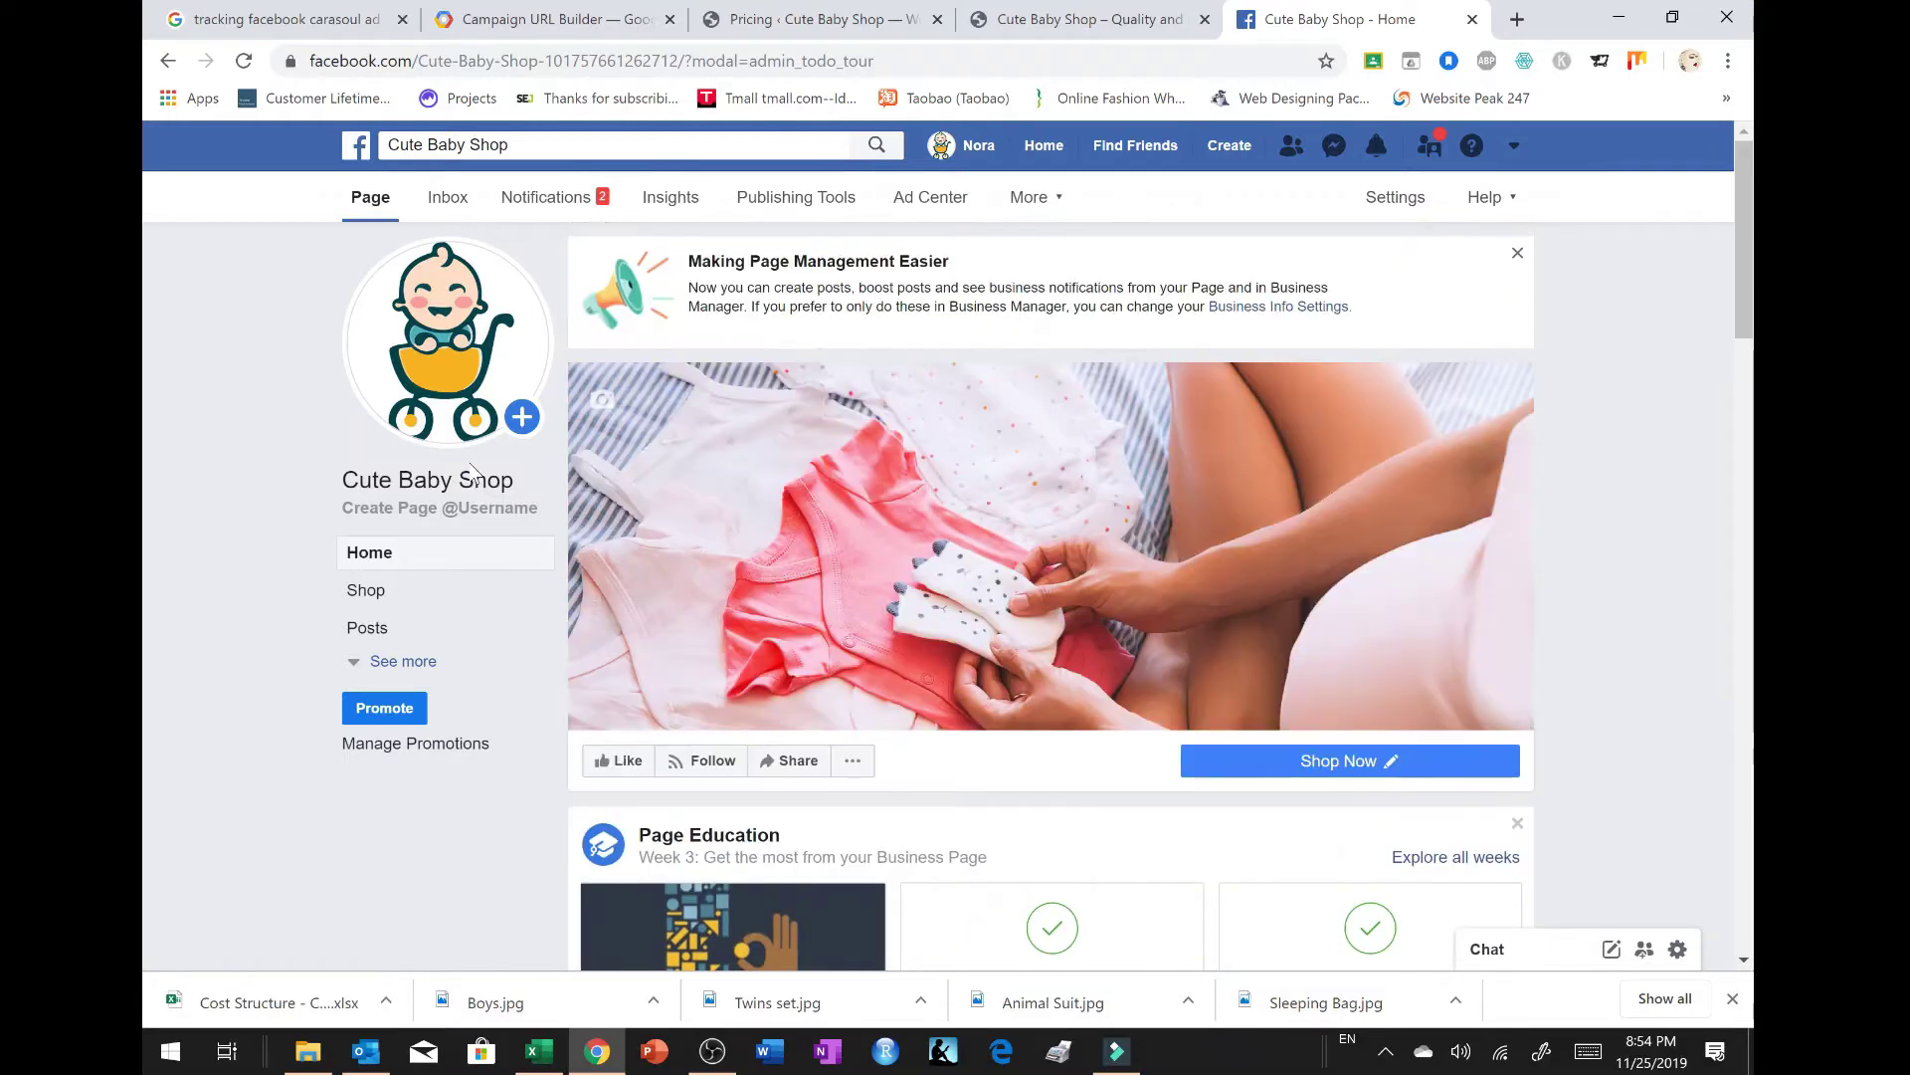
click(1515, 149)
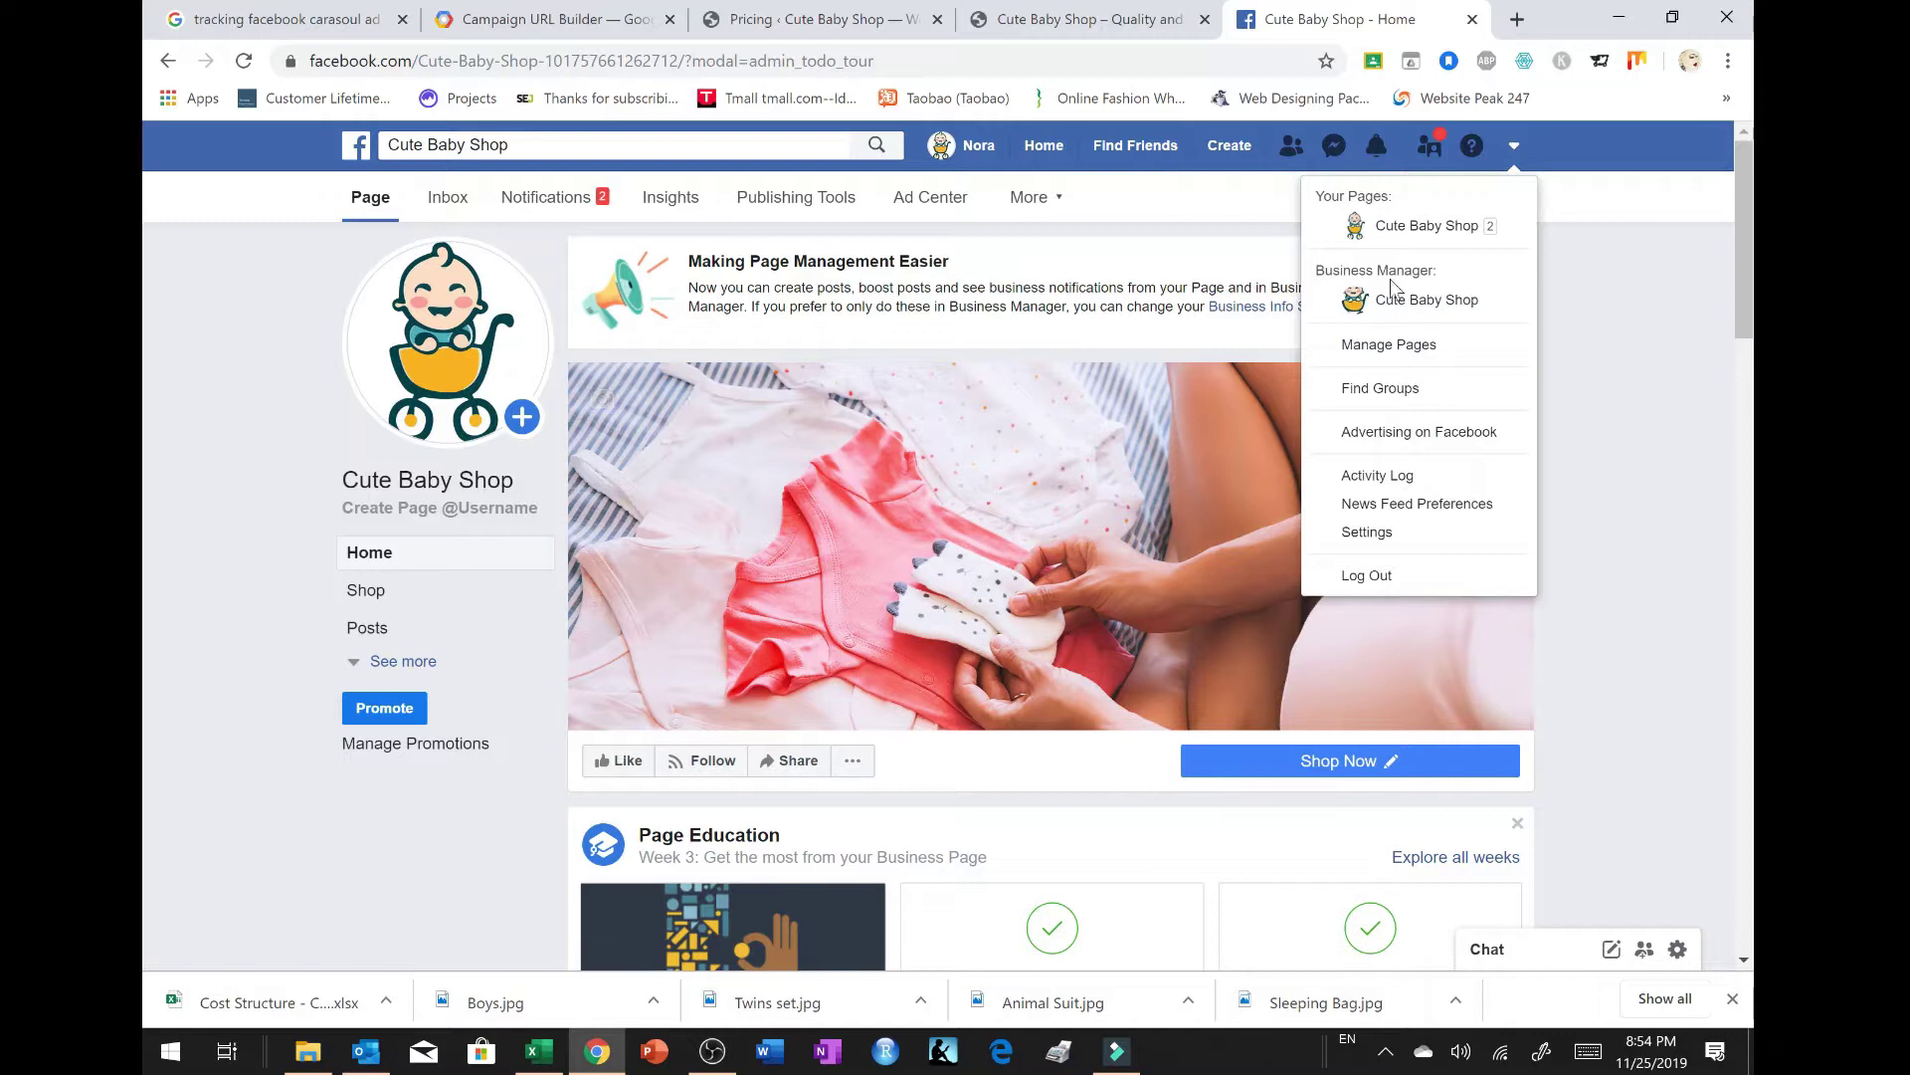
click(1447, 310)
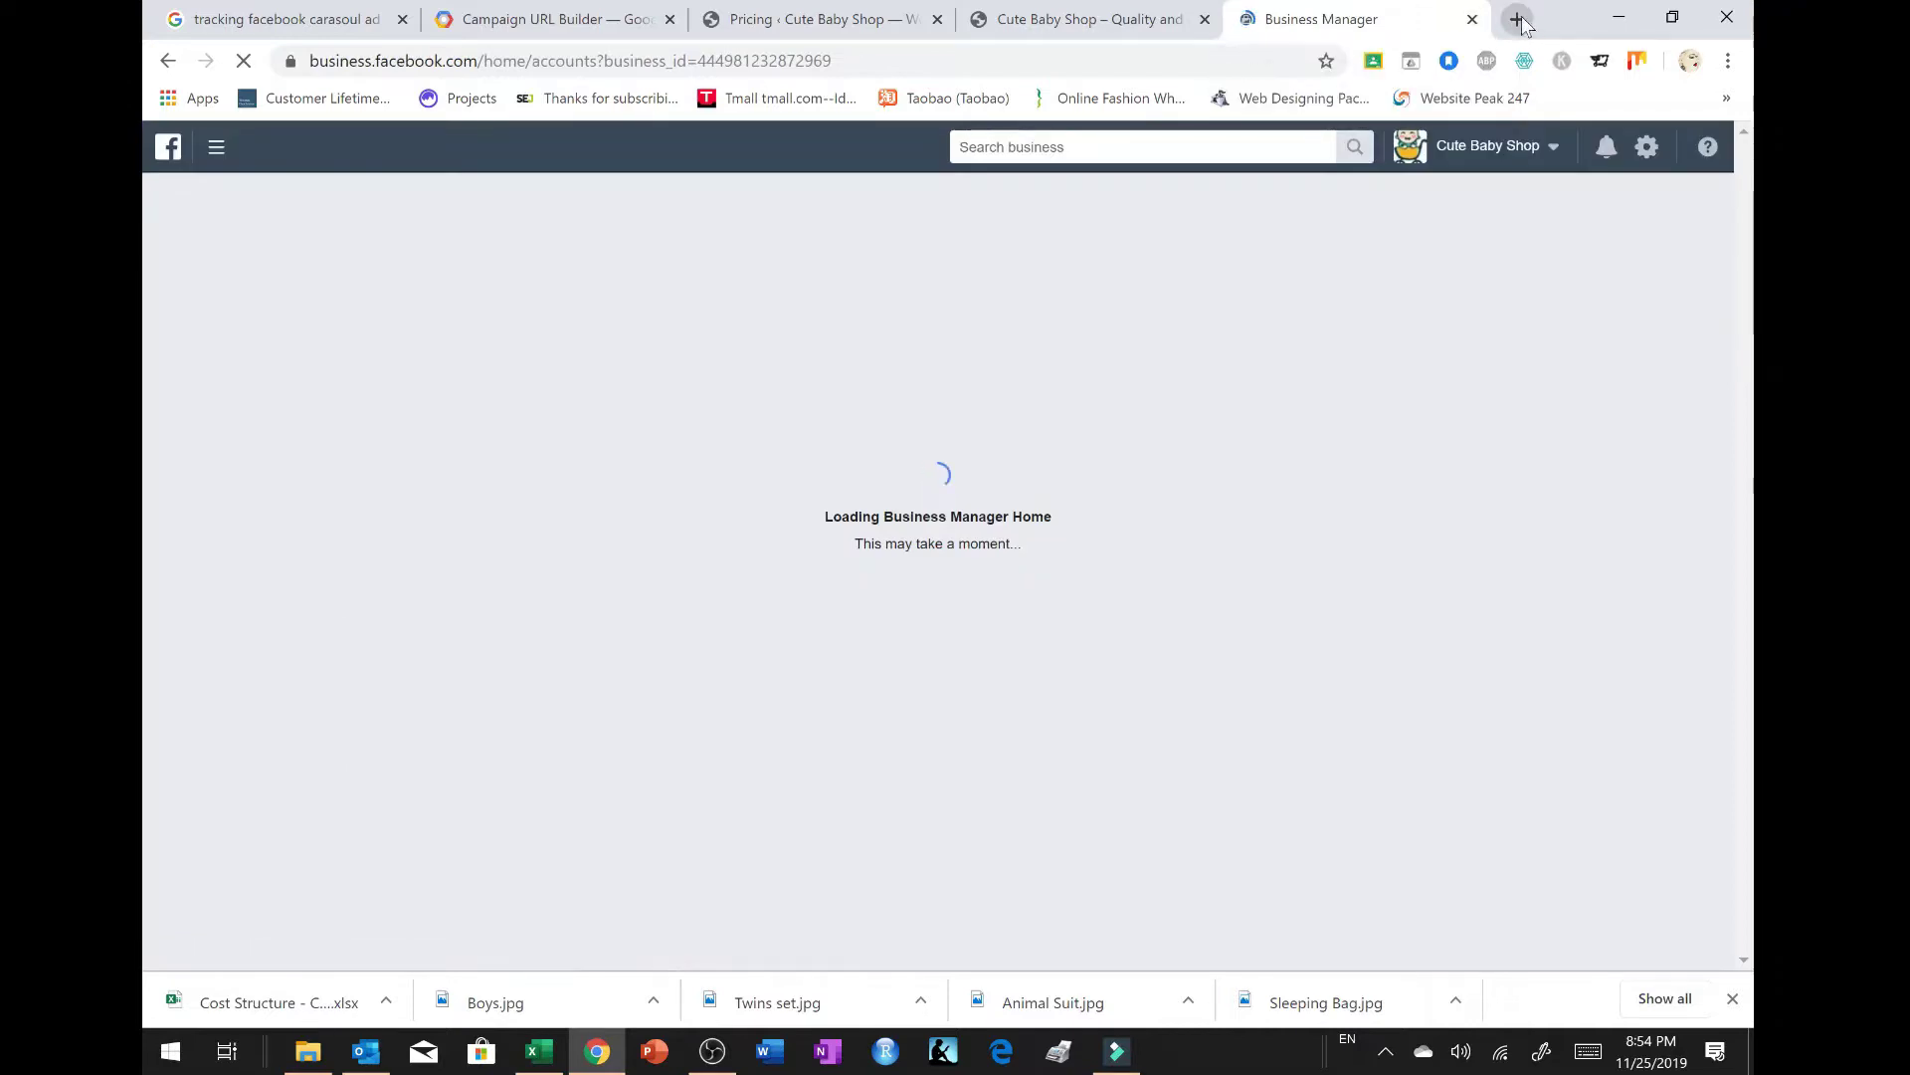
Step: Load business.facebook.com in a second browser tab and close that duplicate tab
click(1520, 20)
text(fa)
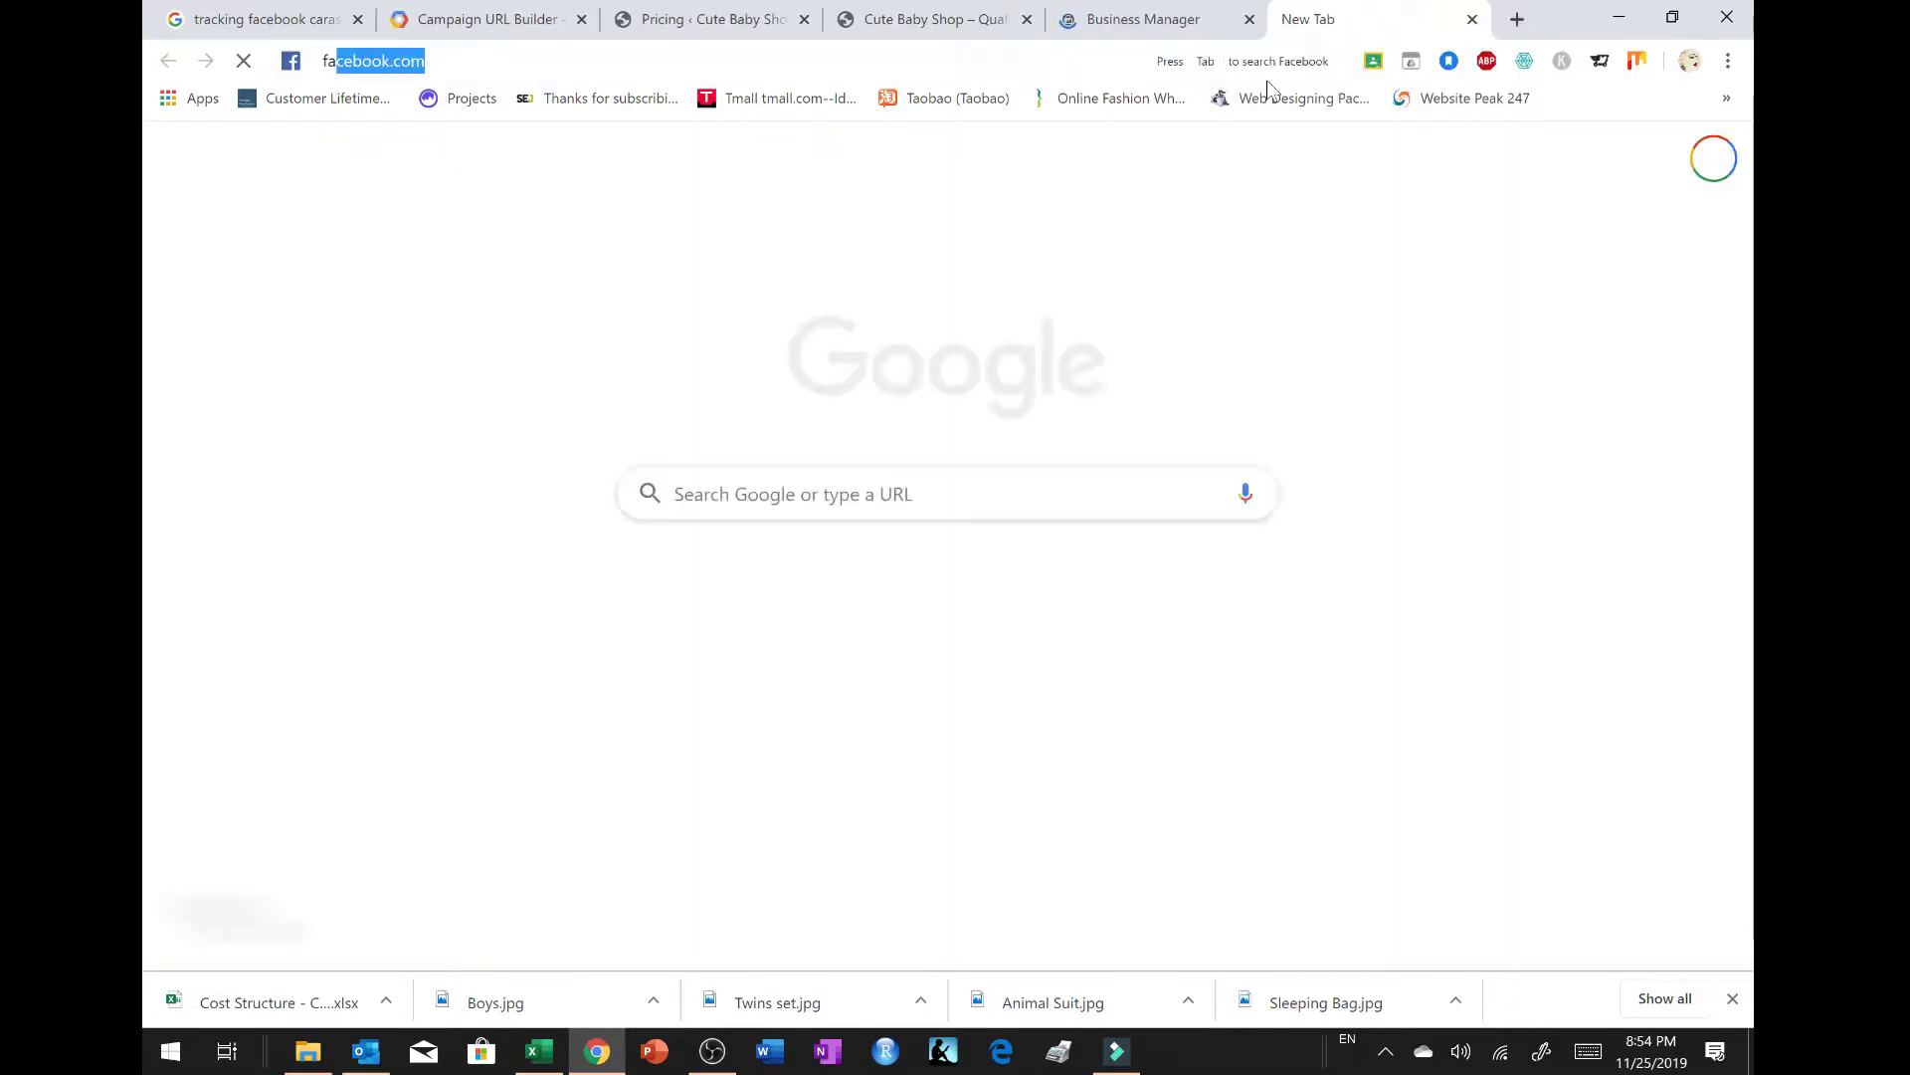
key(BackSpace)
key(BackSpace)
key(BackSpace)
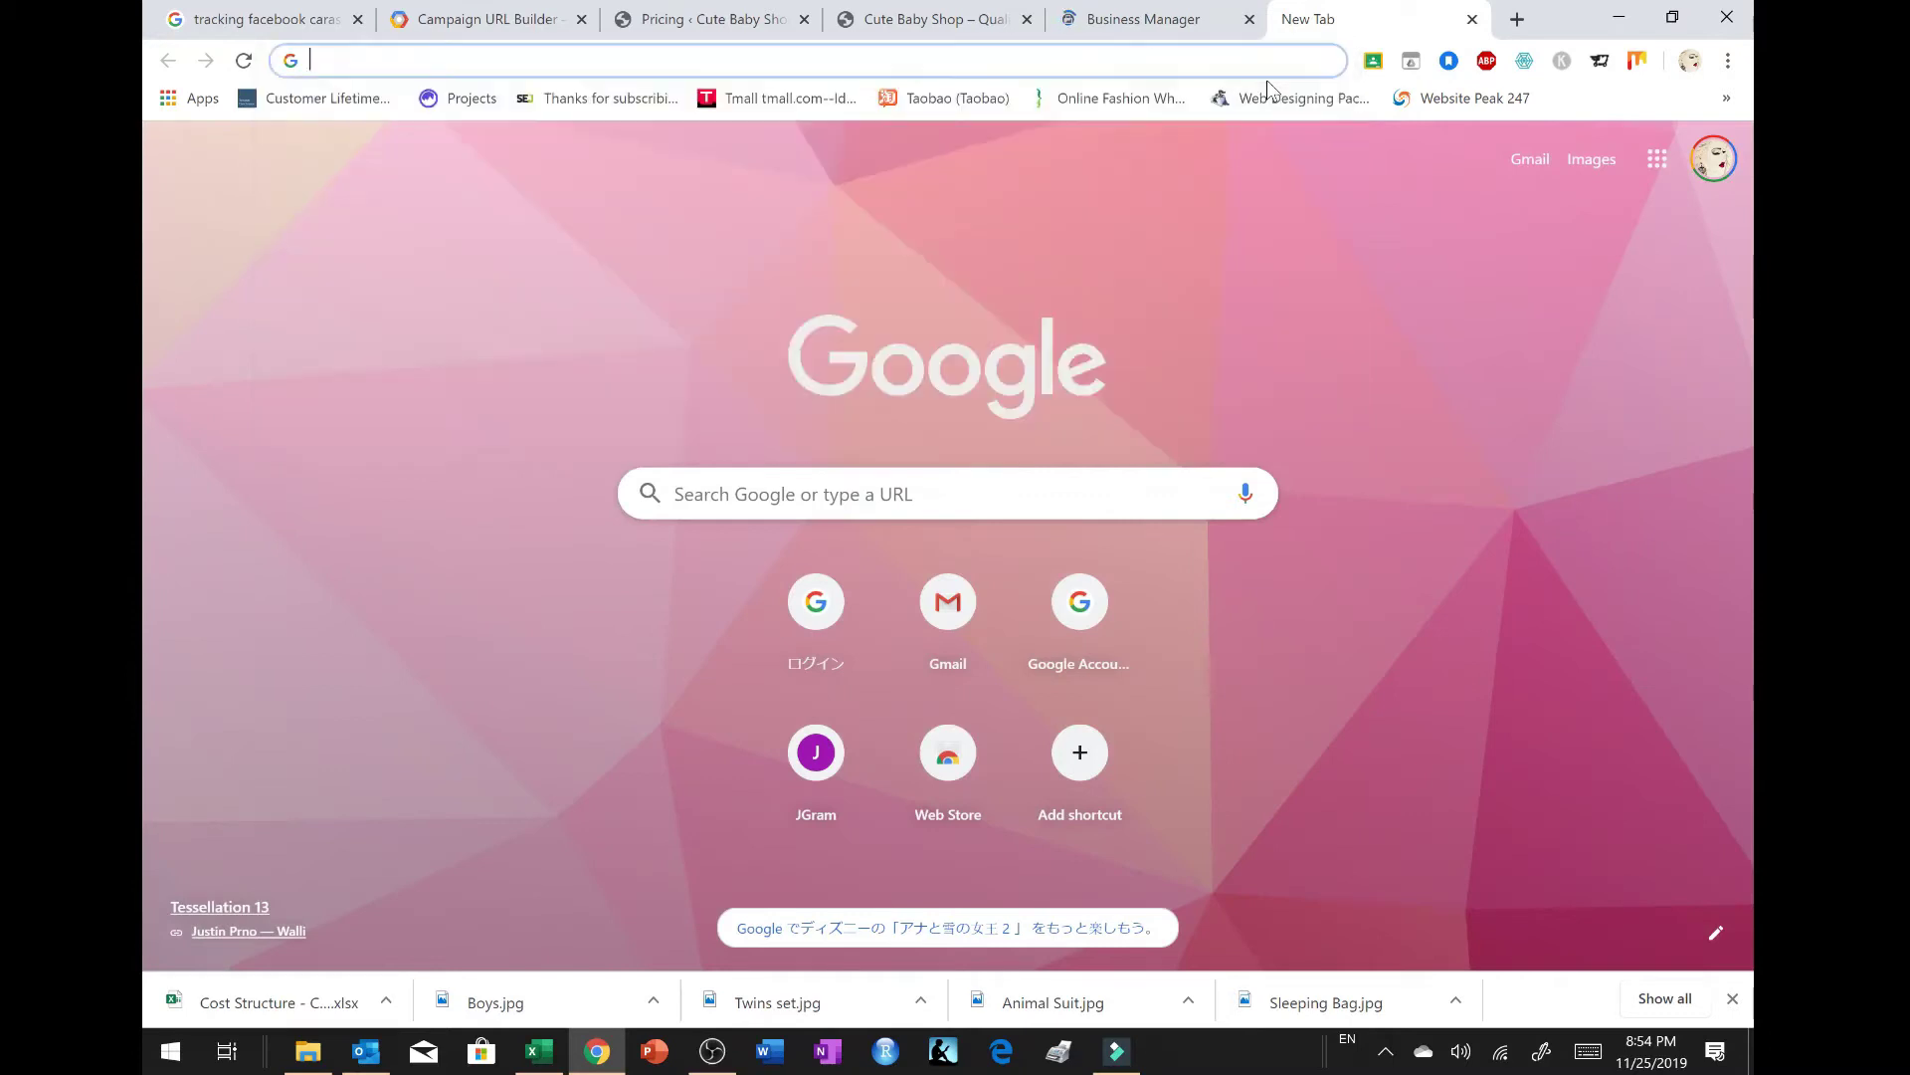
text(busines)
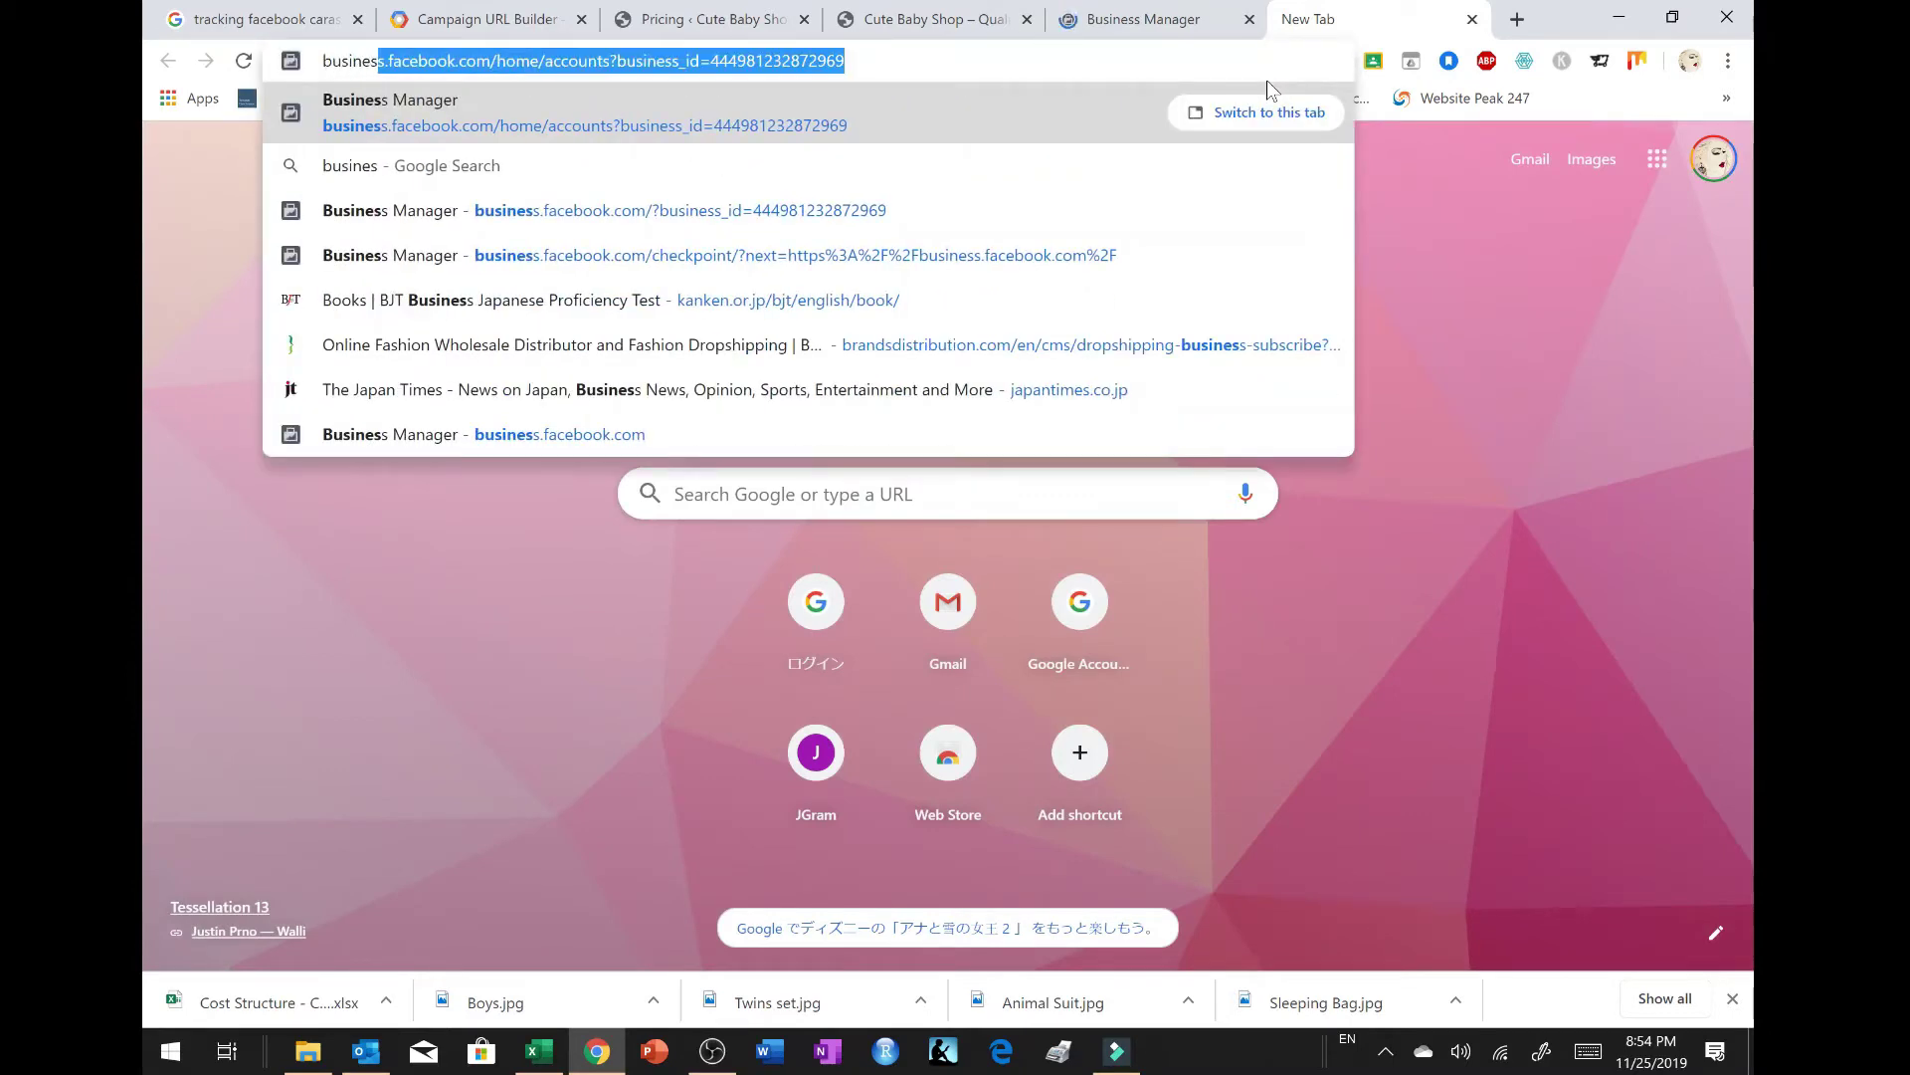
text(s.faceboo)
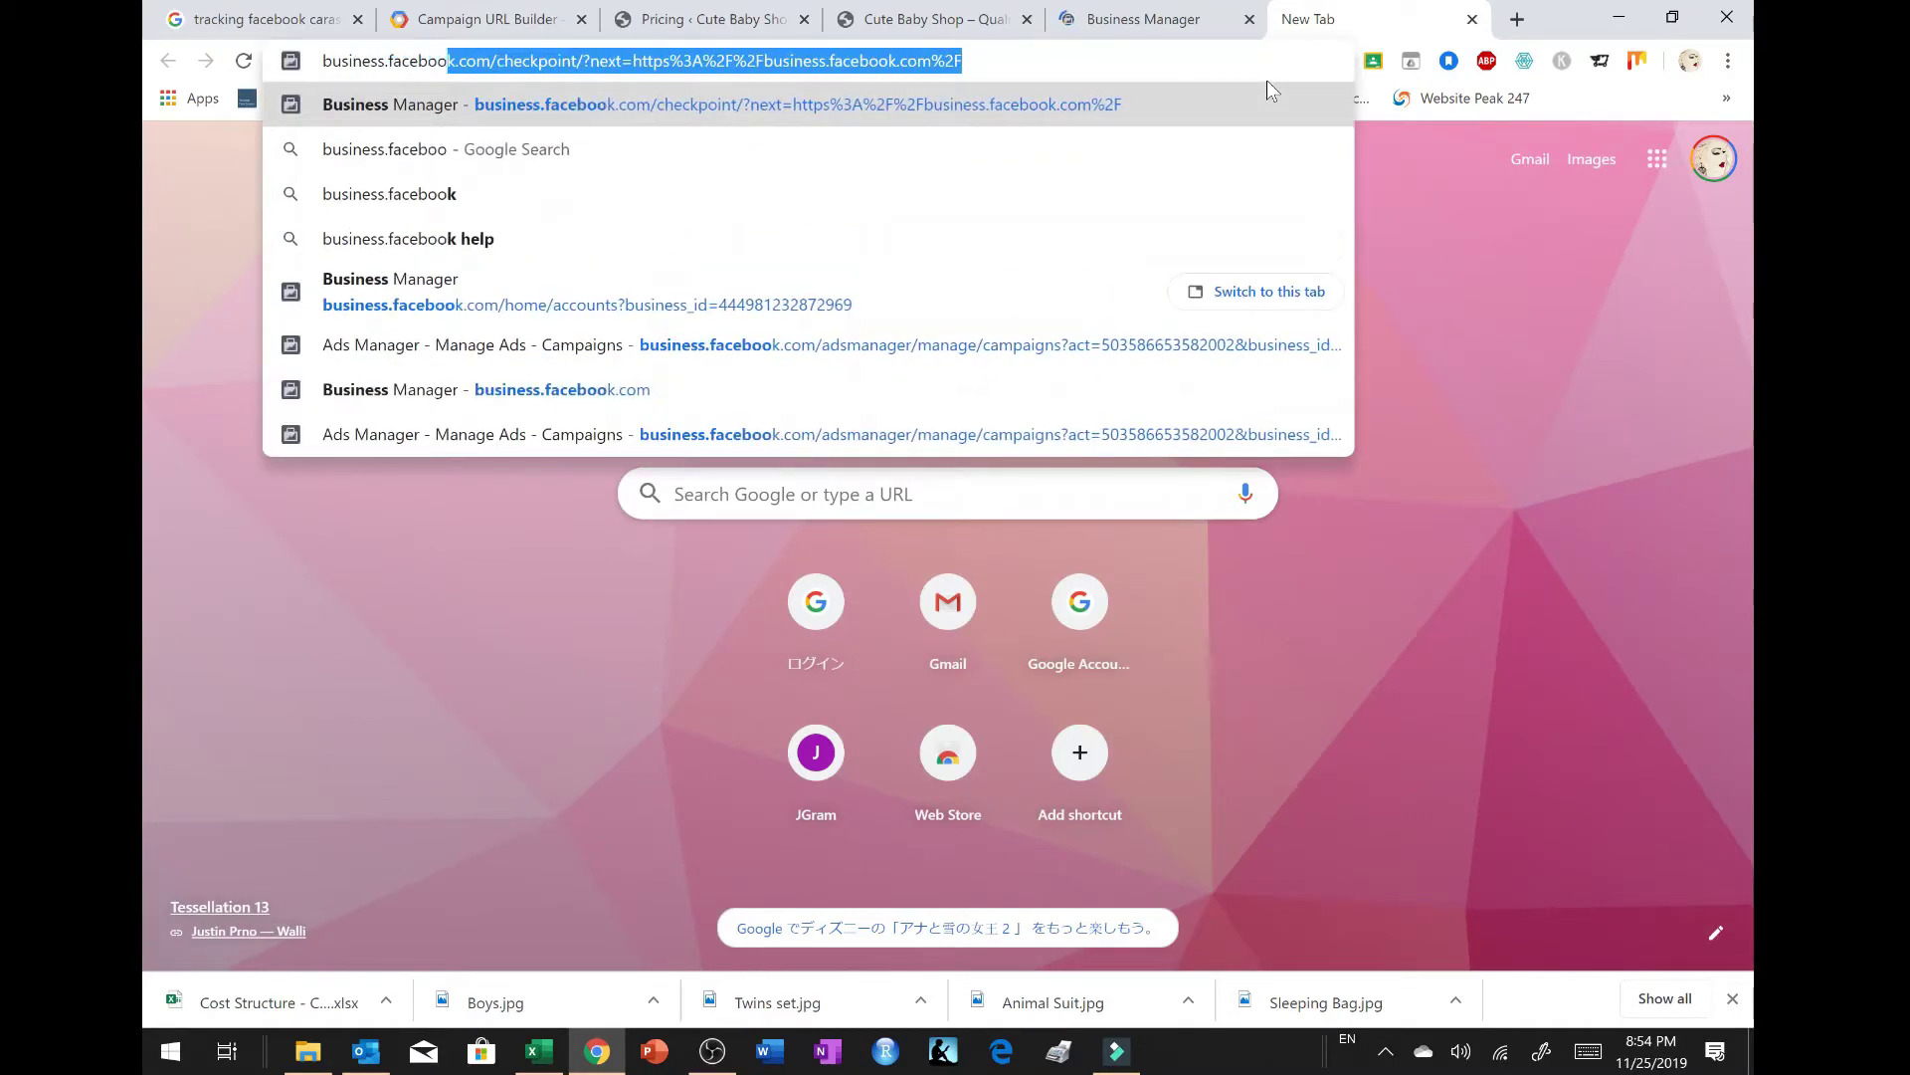
text(k.com)
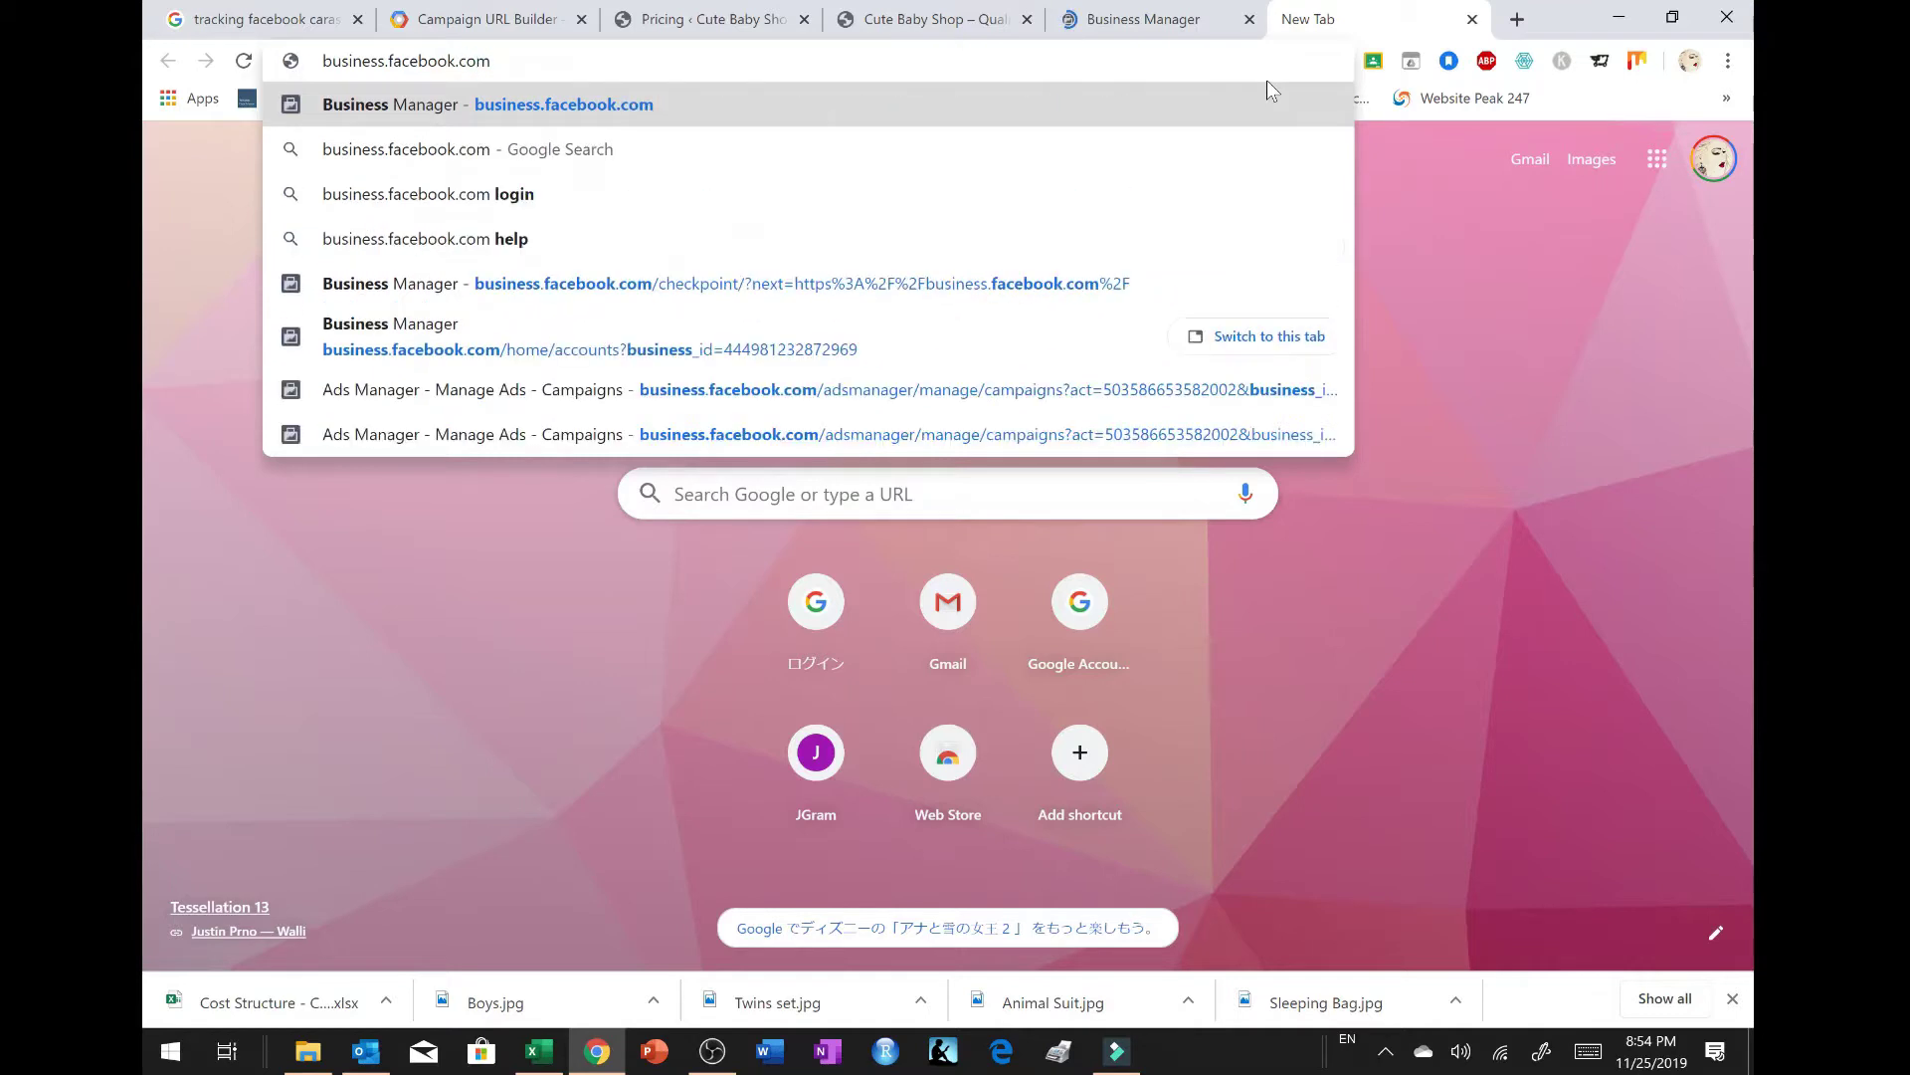
key(Return)
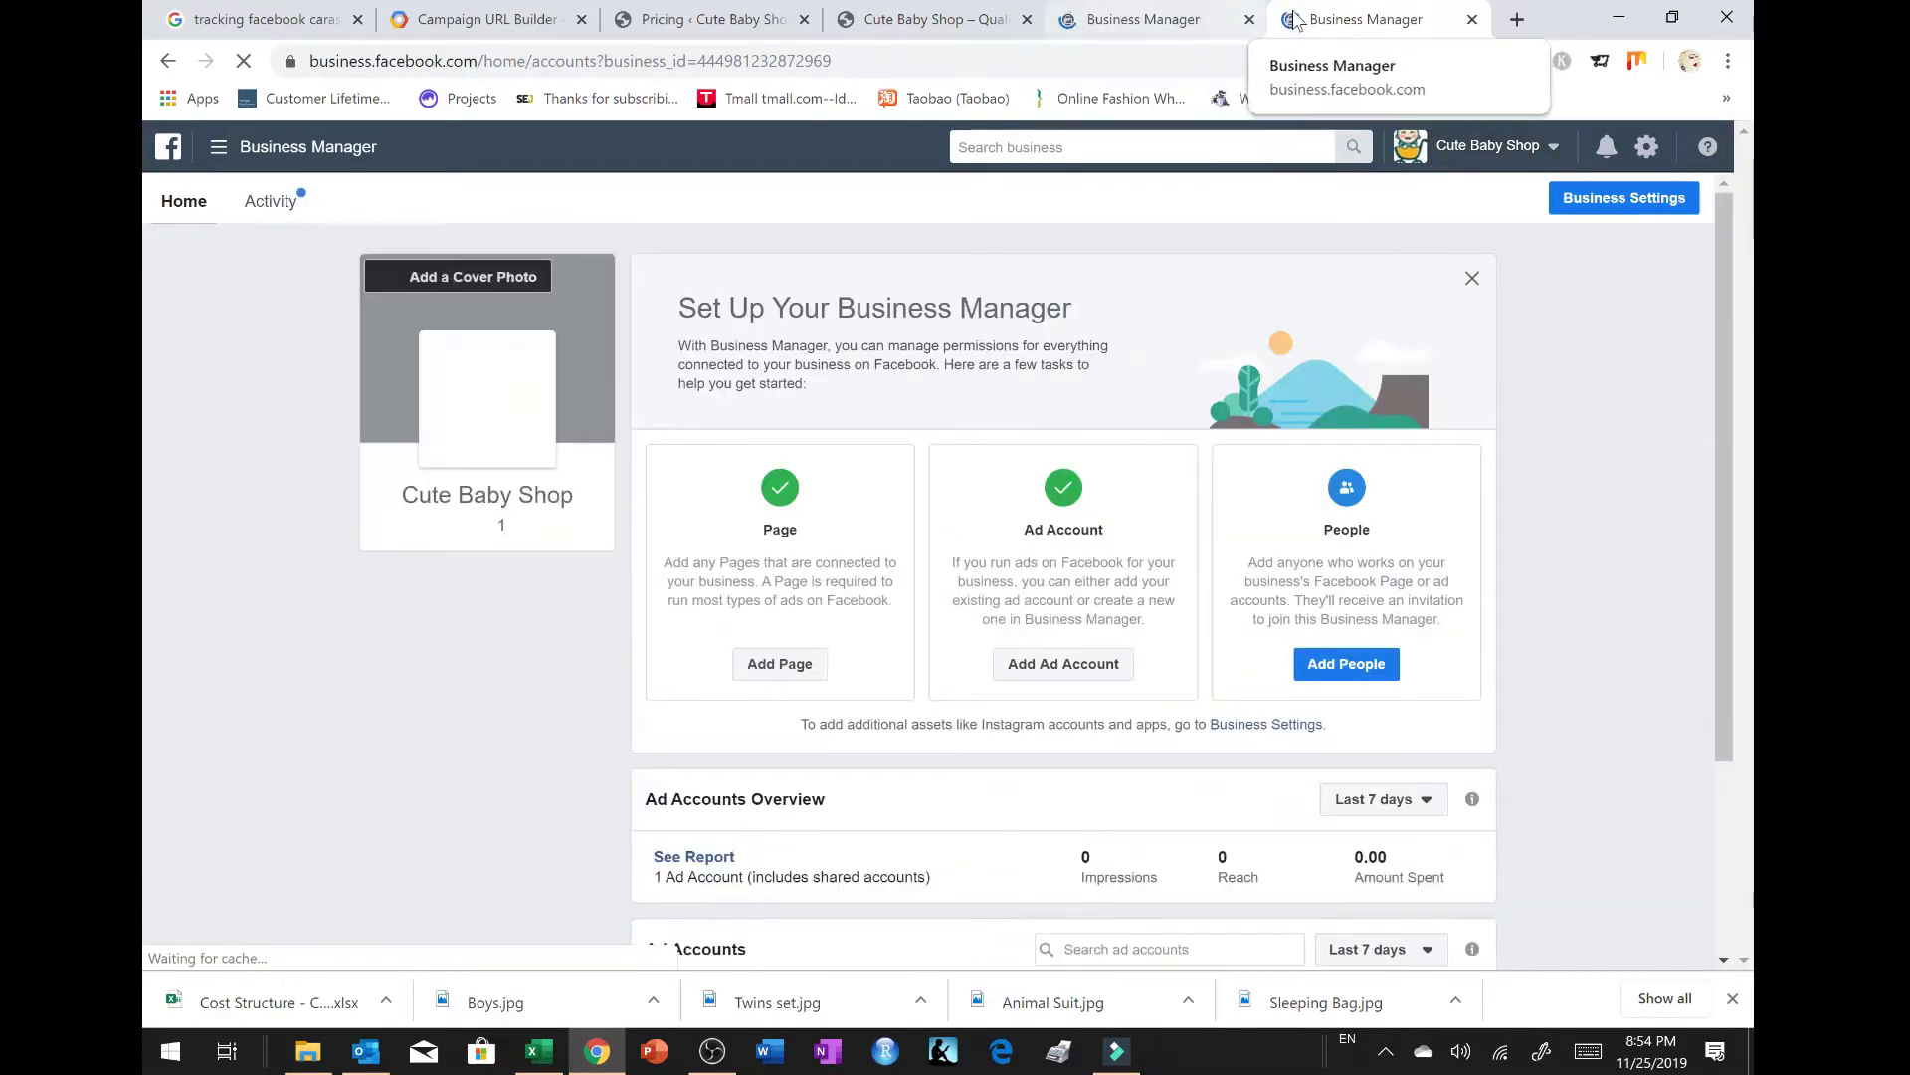
click(1086, 18)
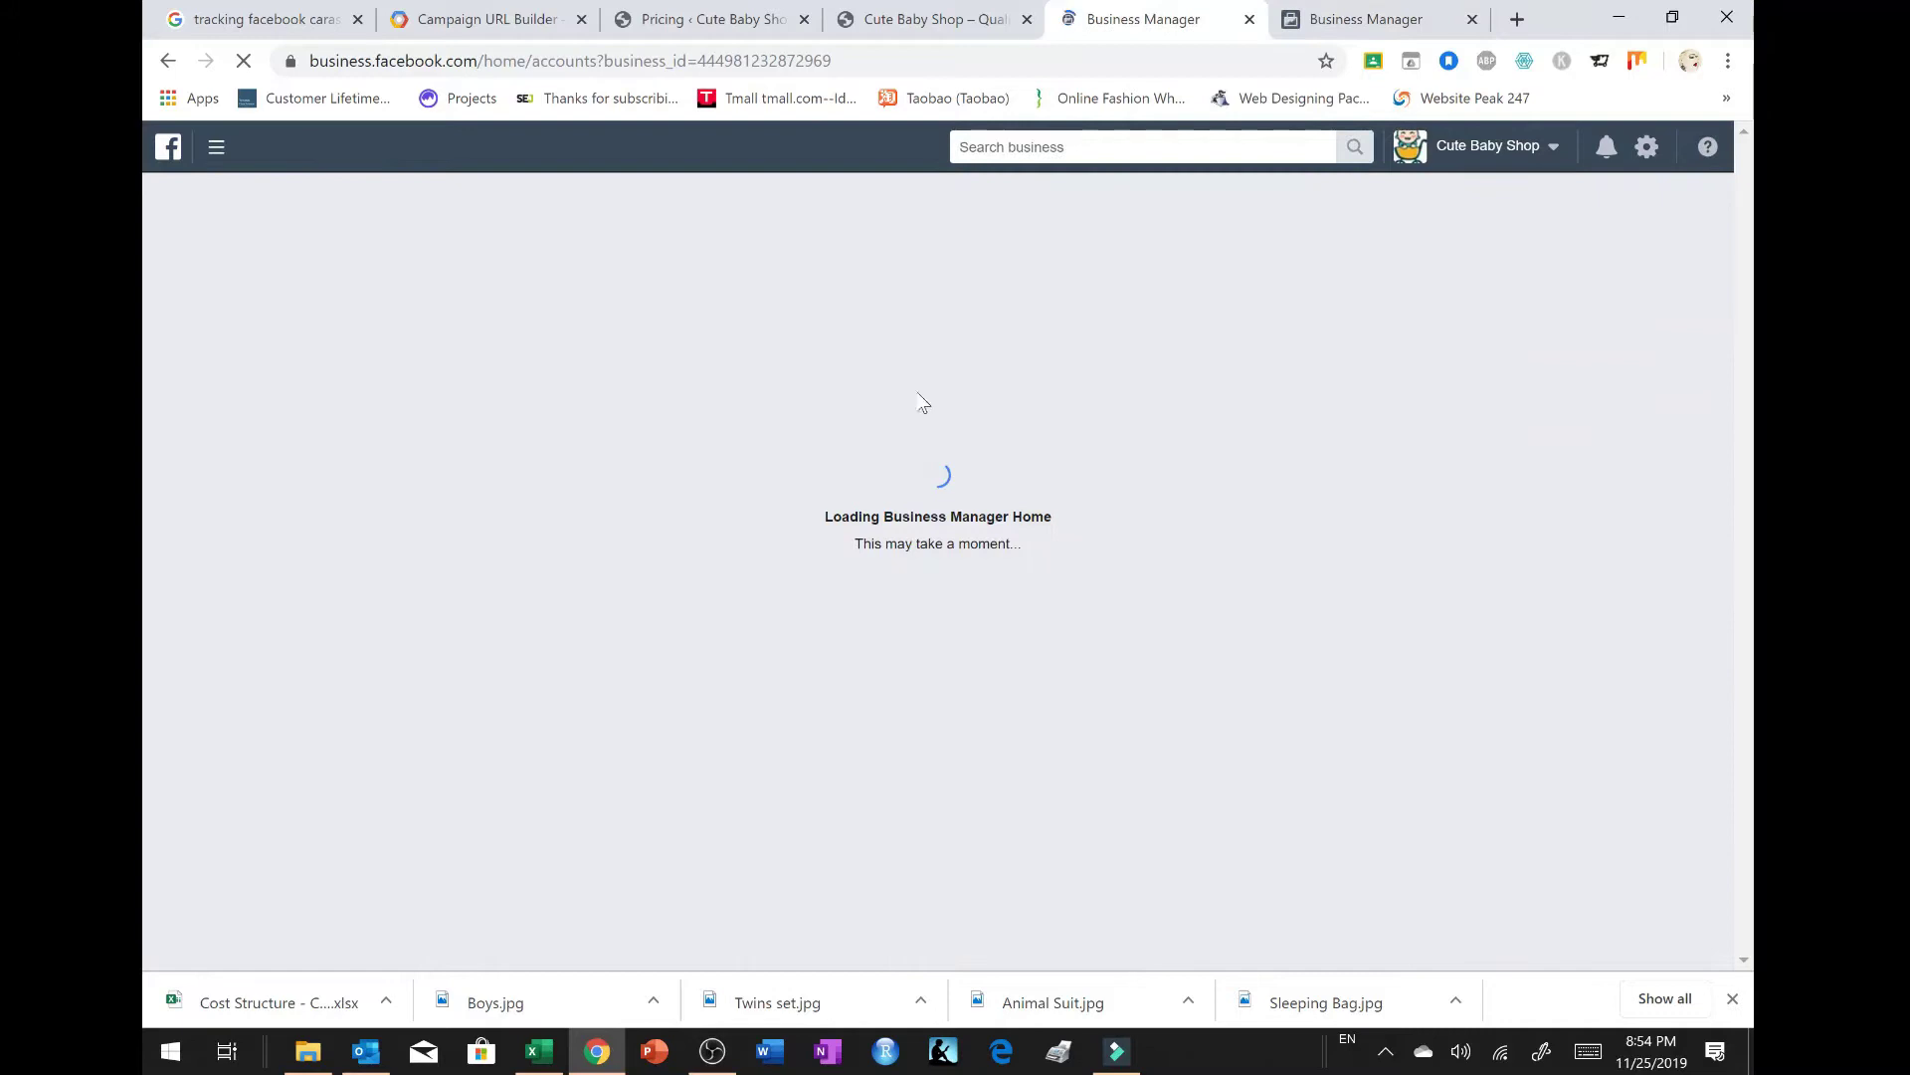
click(1471, 18)
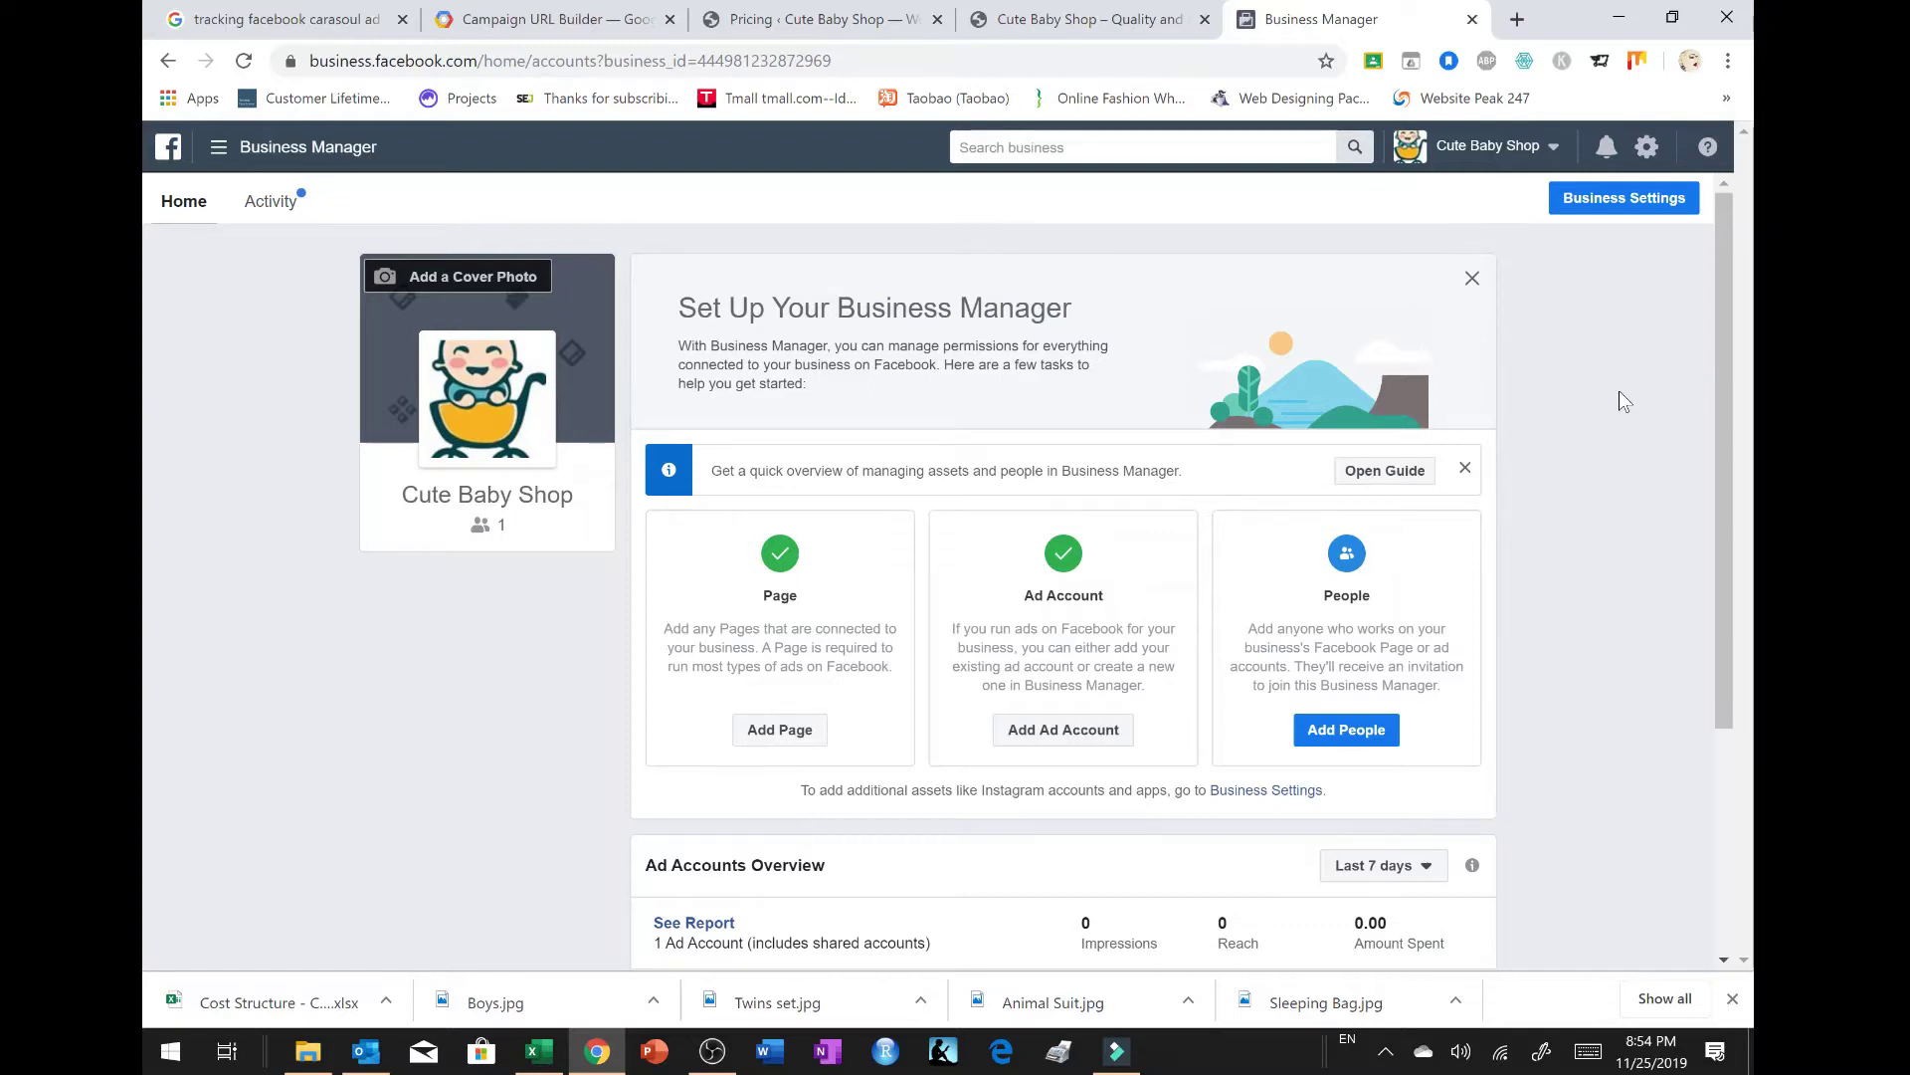
Step: Open the Cute Baby Shop ad account from the Business Manager home and go to its Ads Manager
scroll(1620, 393, down, 3)
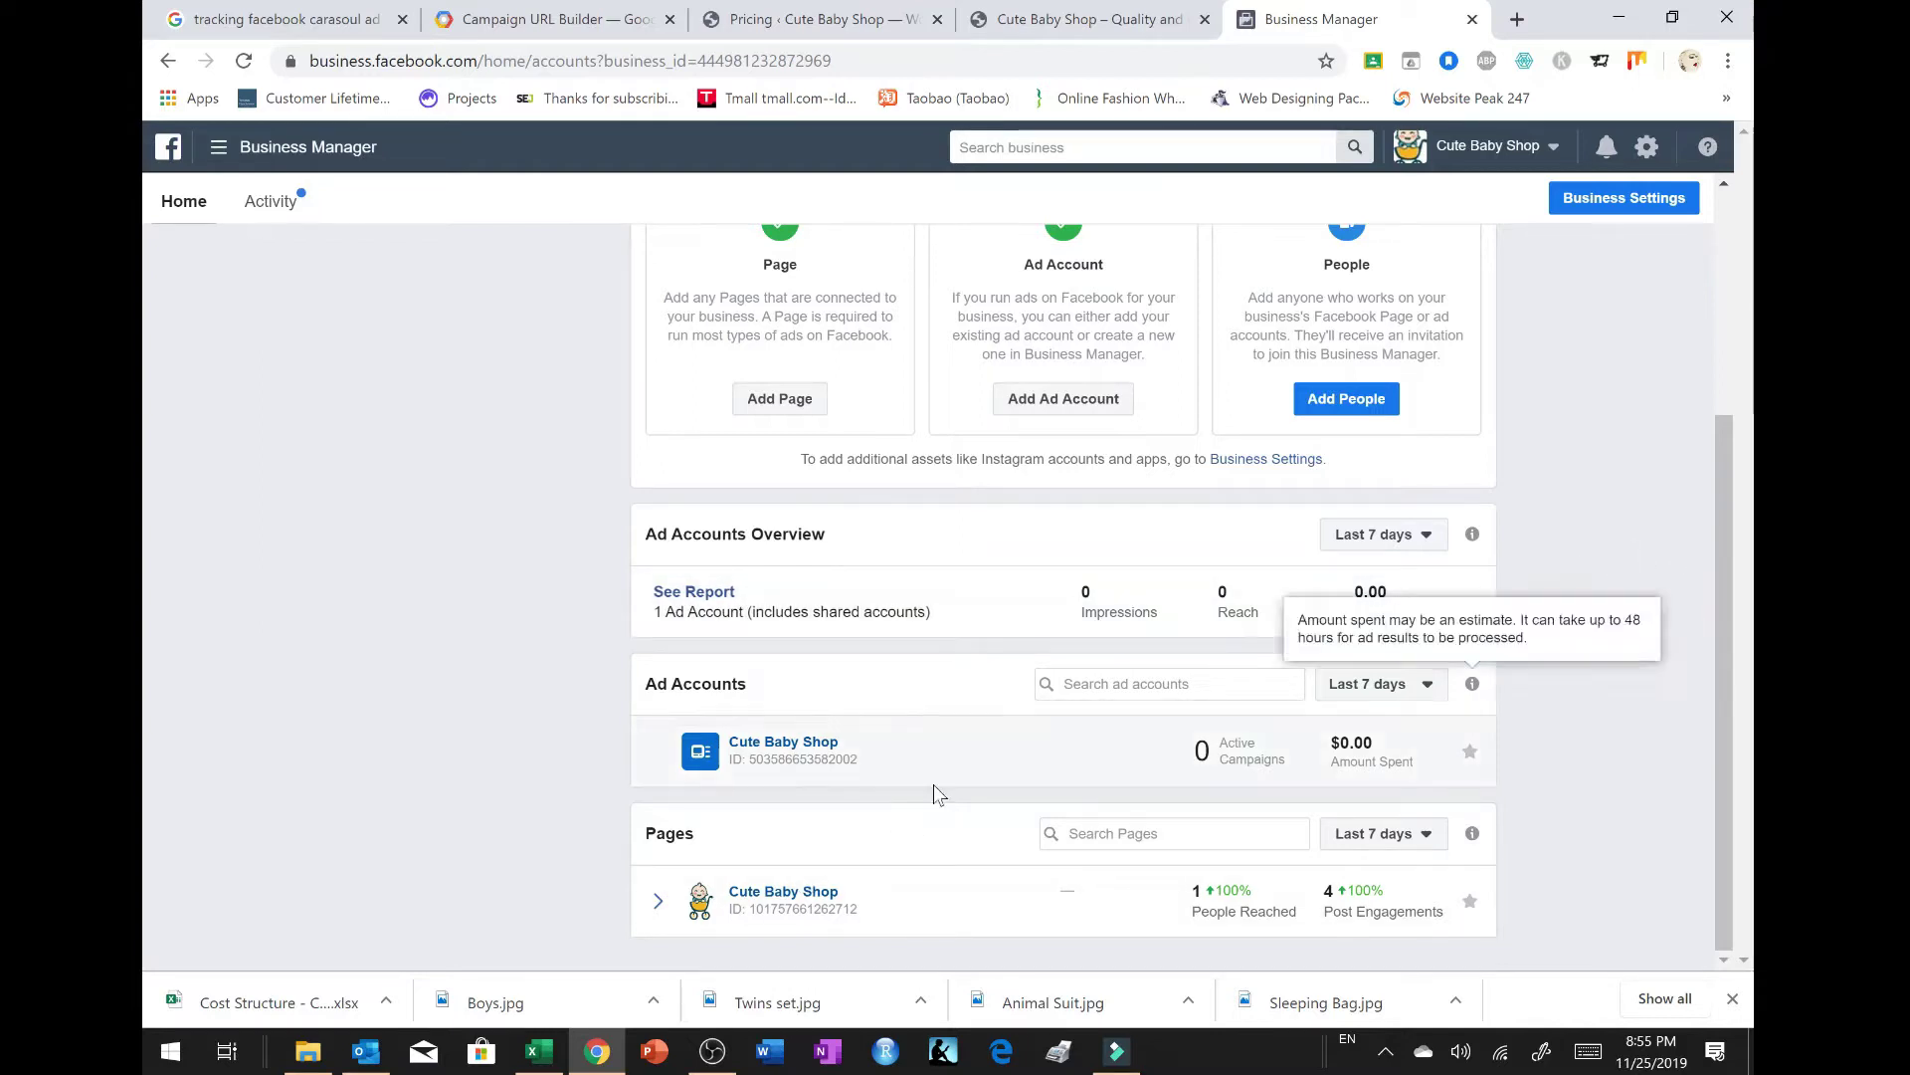
click(815, 762)
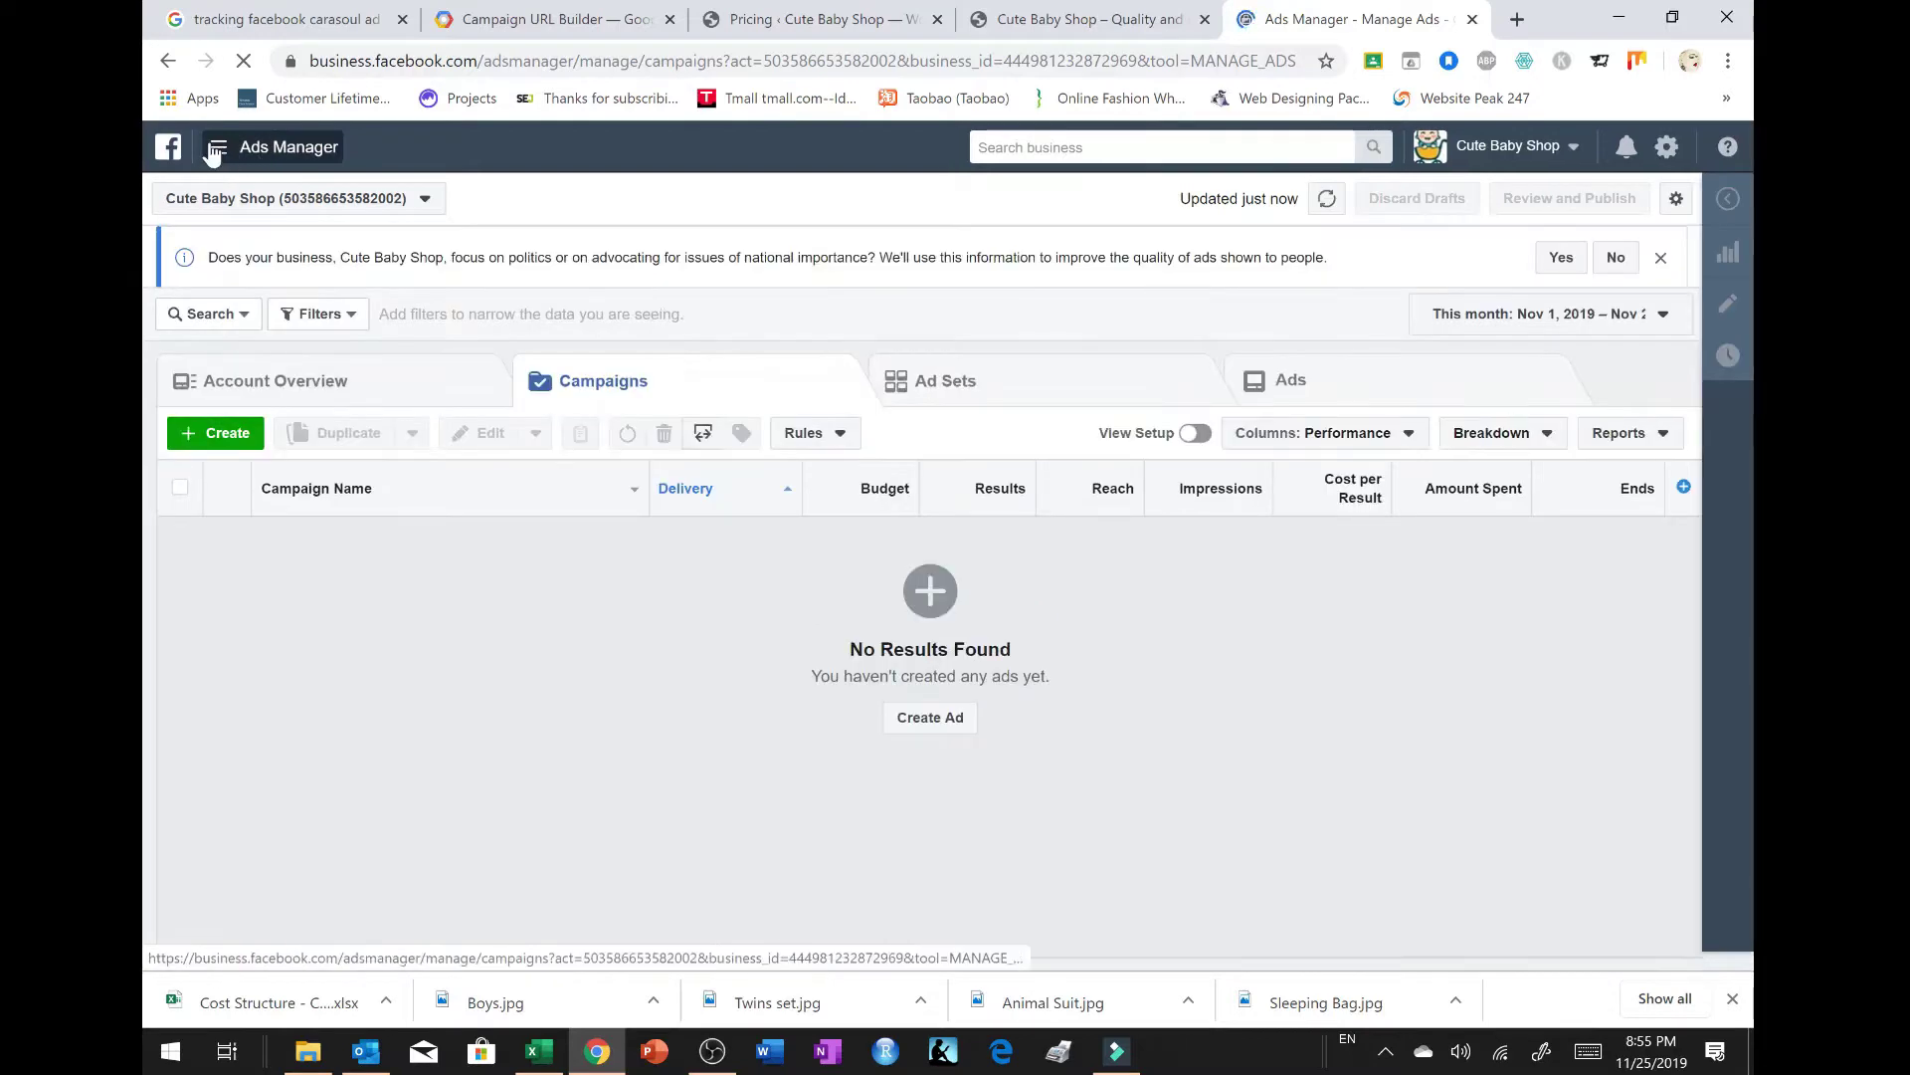
click(221, 153)
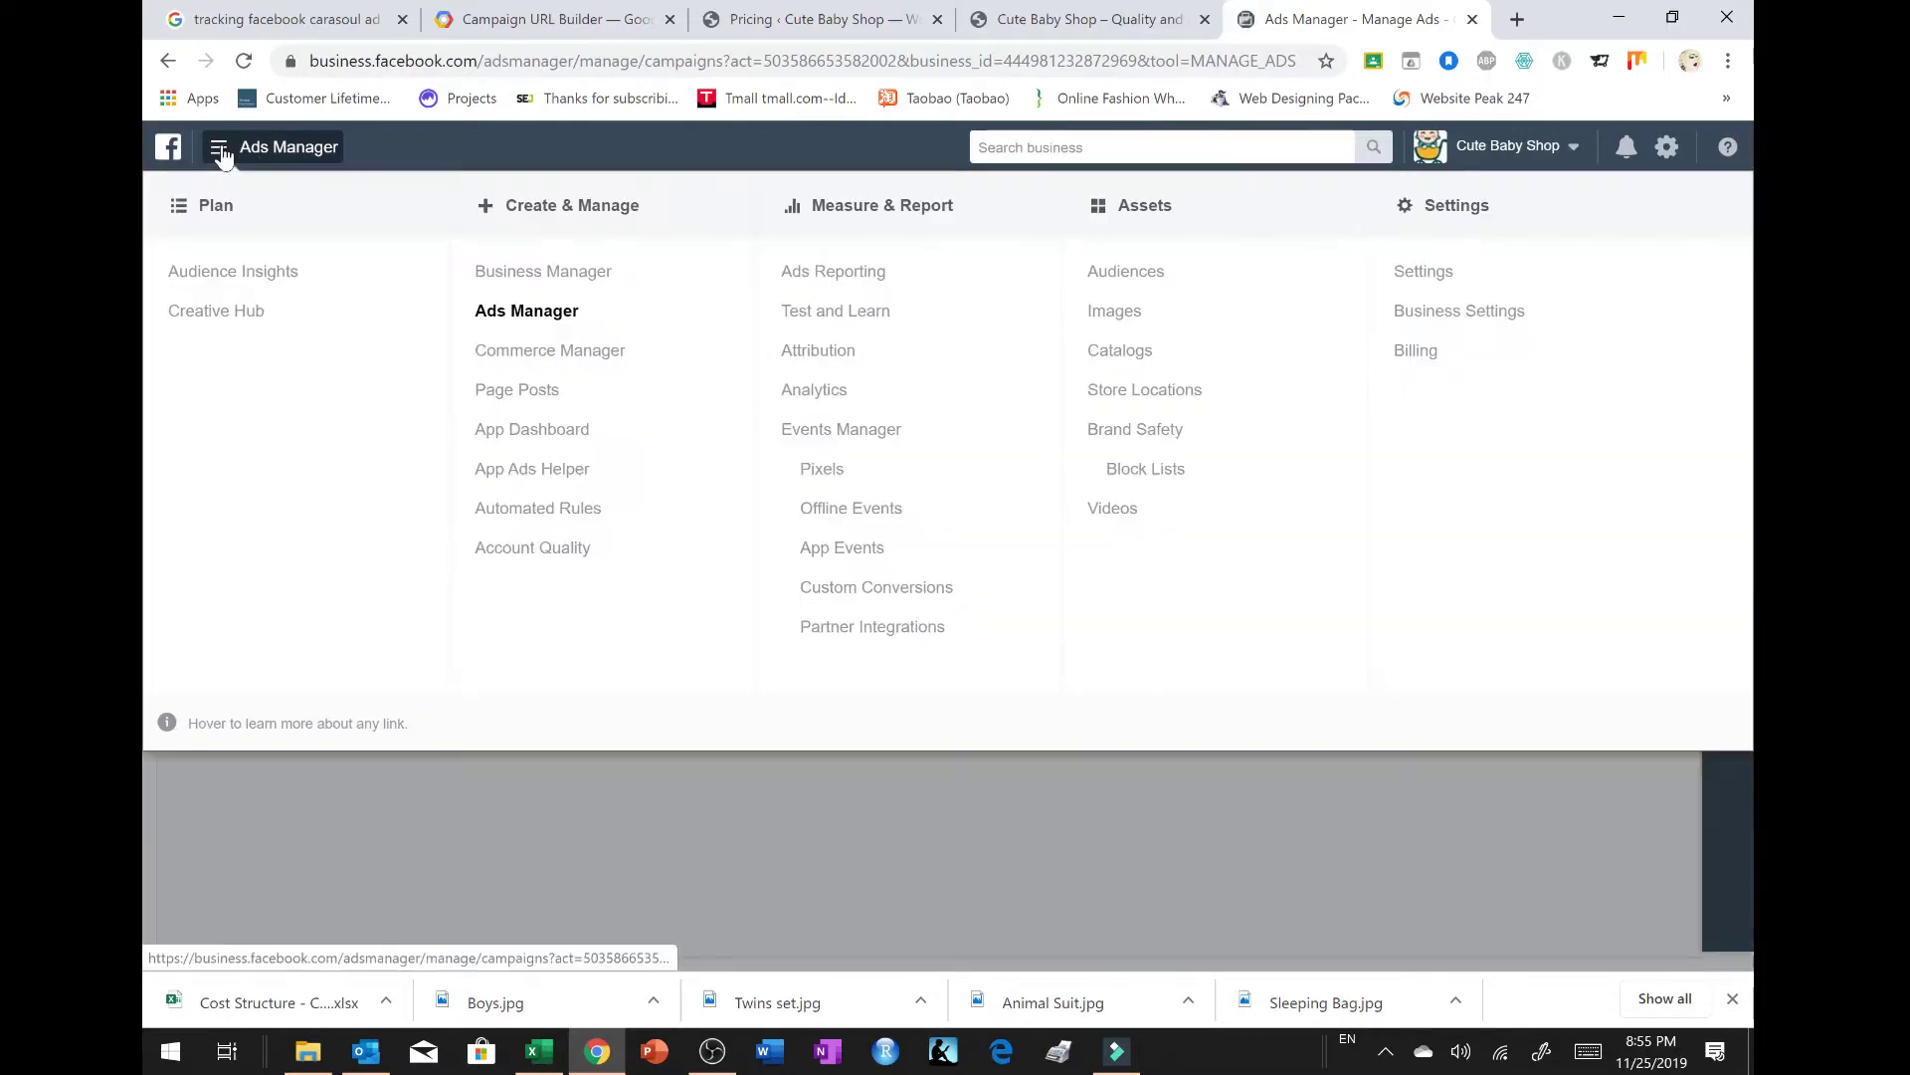
click(527, 312)
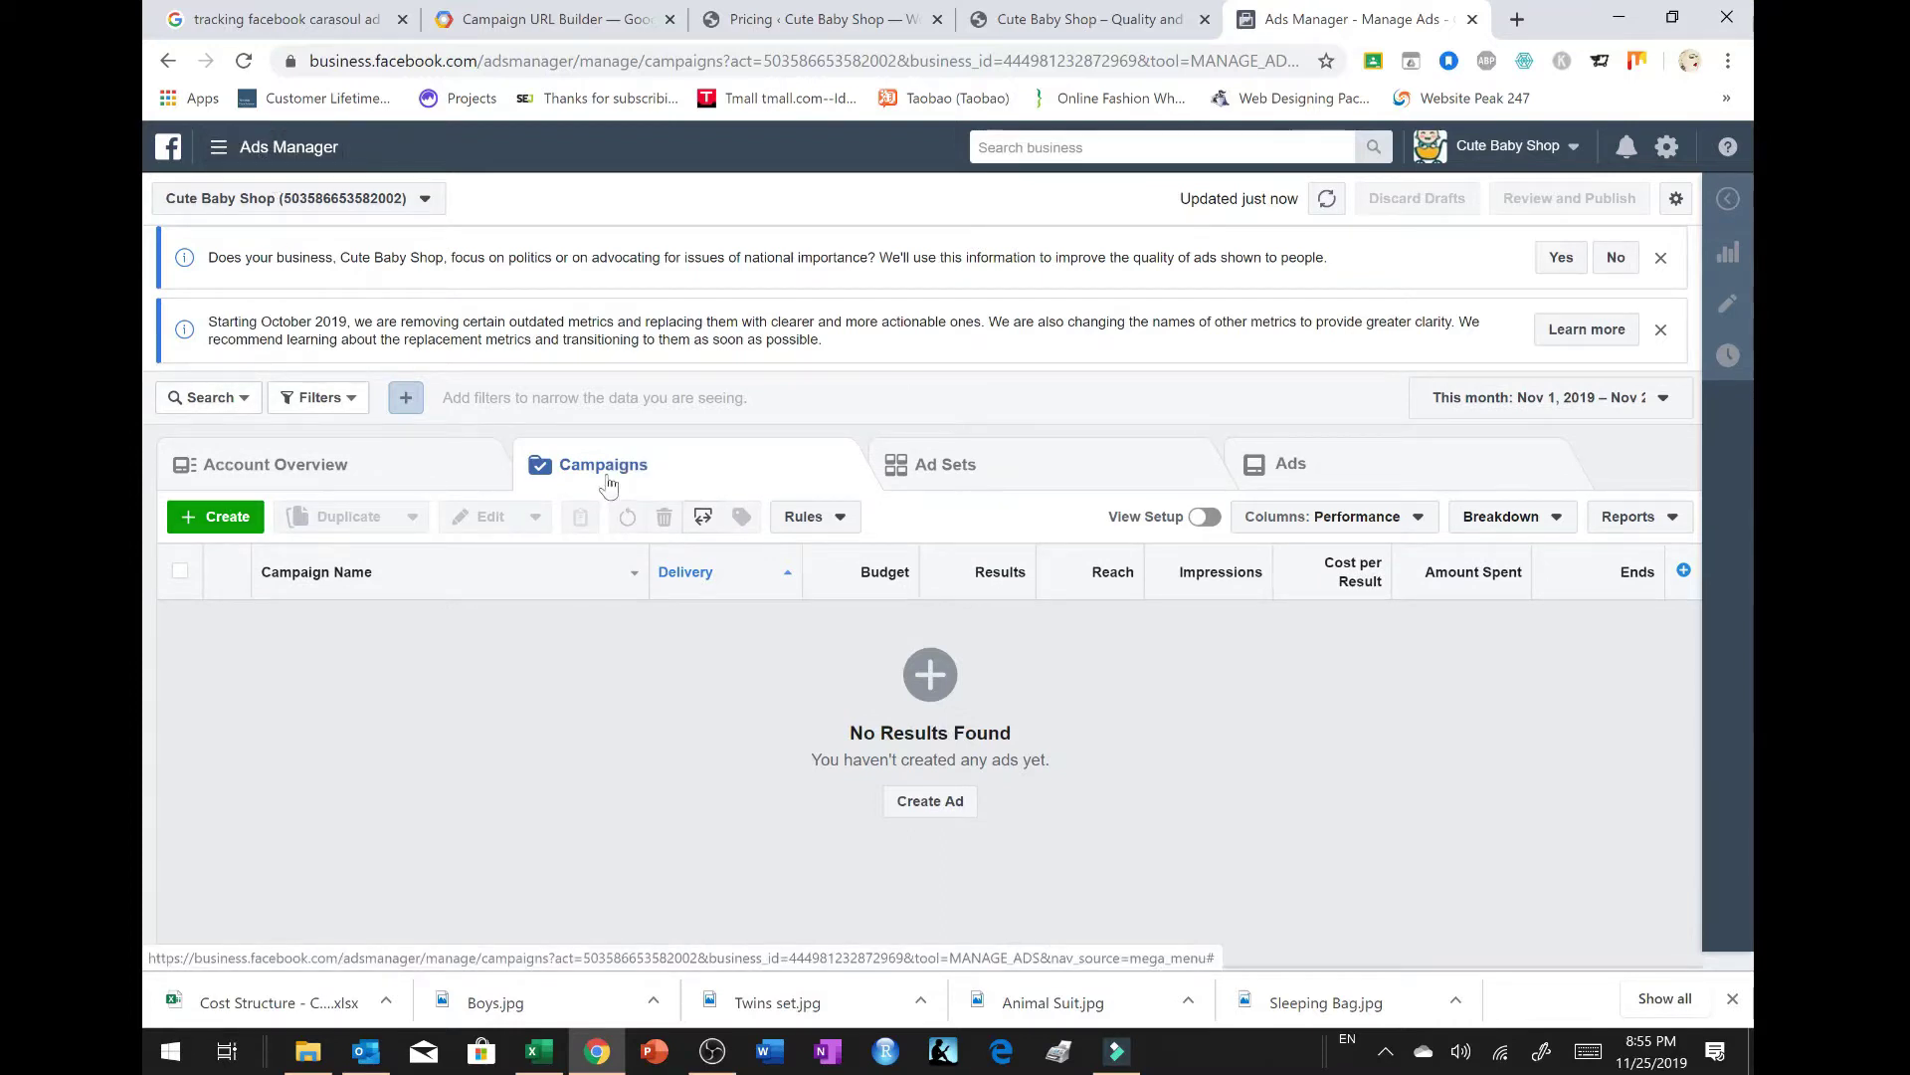
Step: Create a new campaign and name it New Year 2020
click(215, 519)
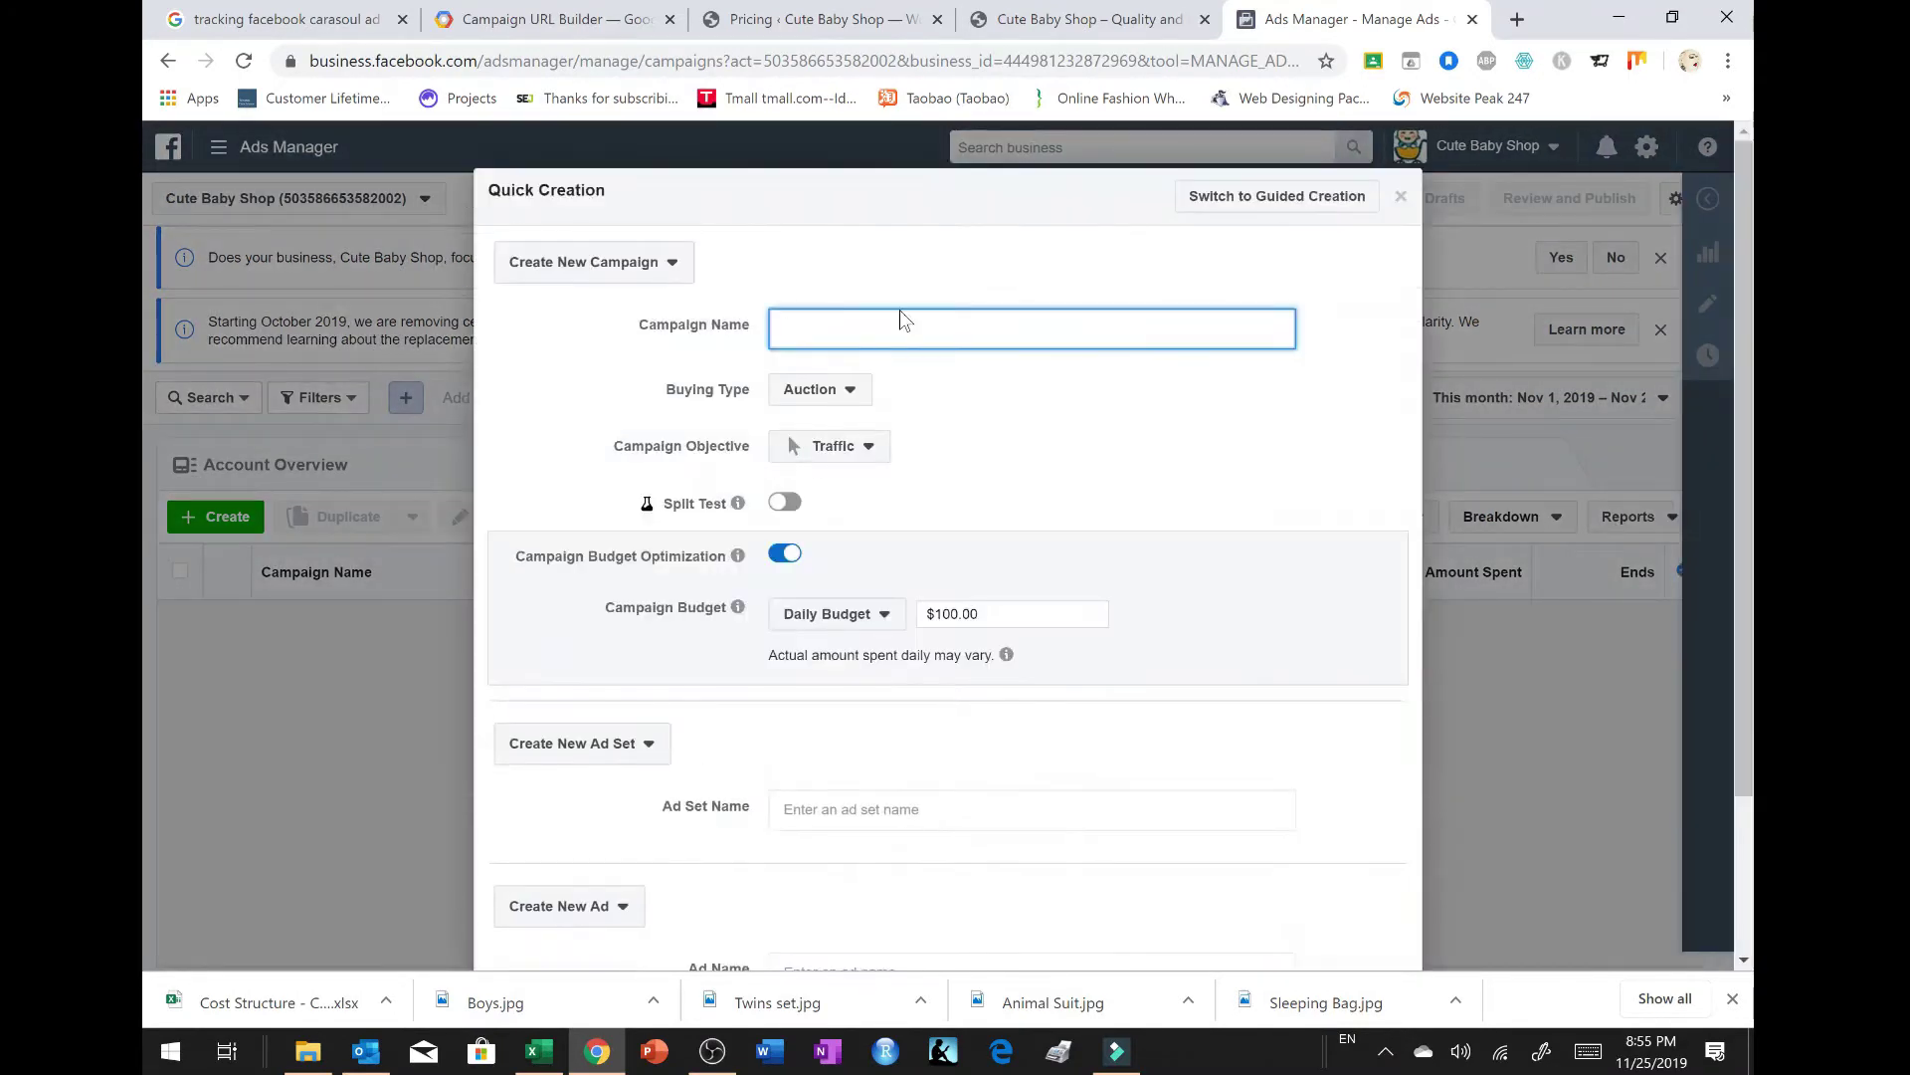
text(New Ye)
text(ar )
text(201)
Step: Review the available campaign objectives and choose Traffic as the campaign objective
click(867, 458)
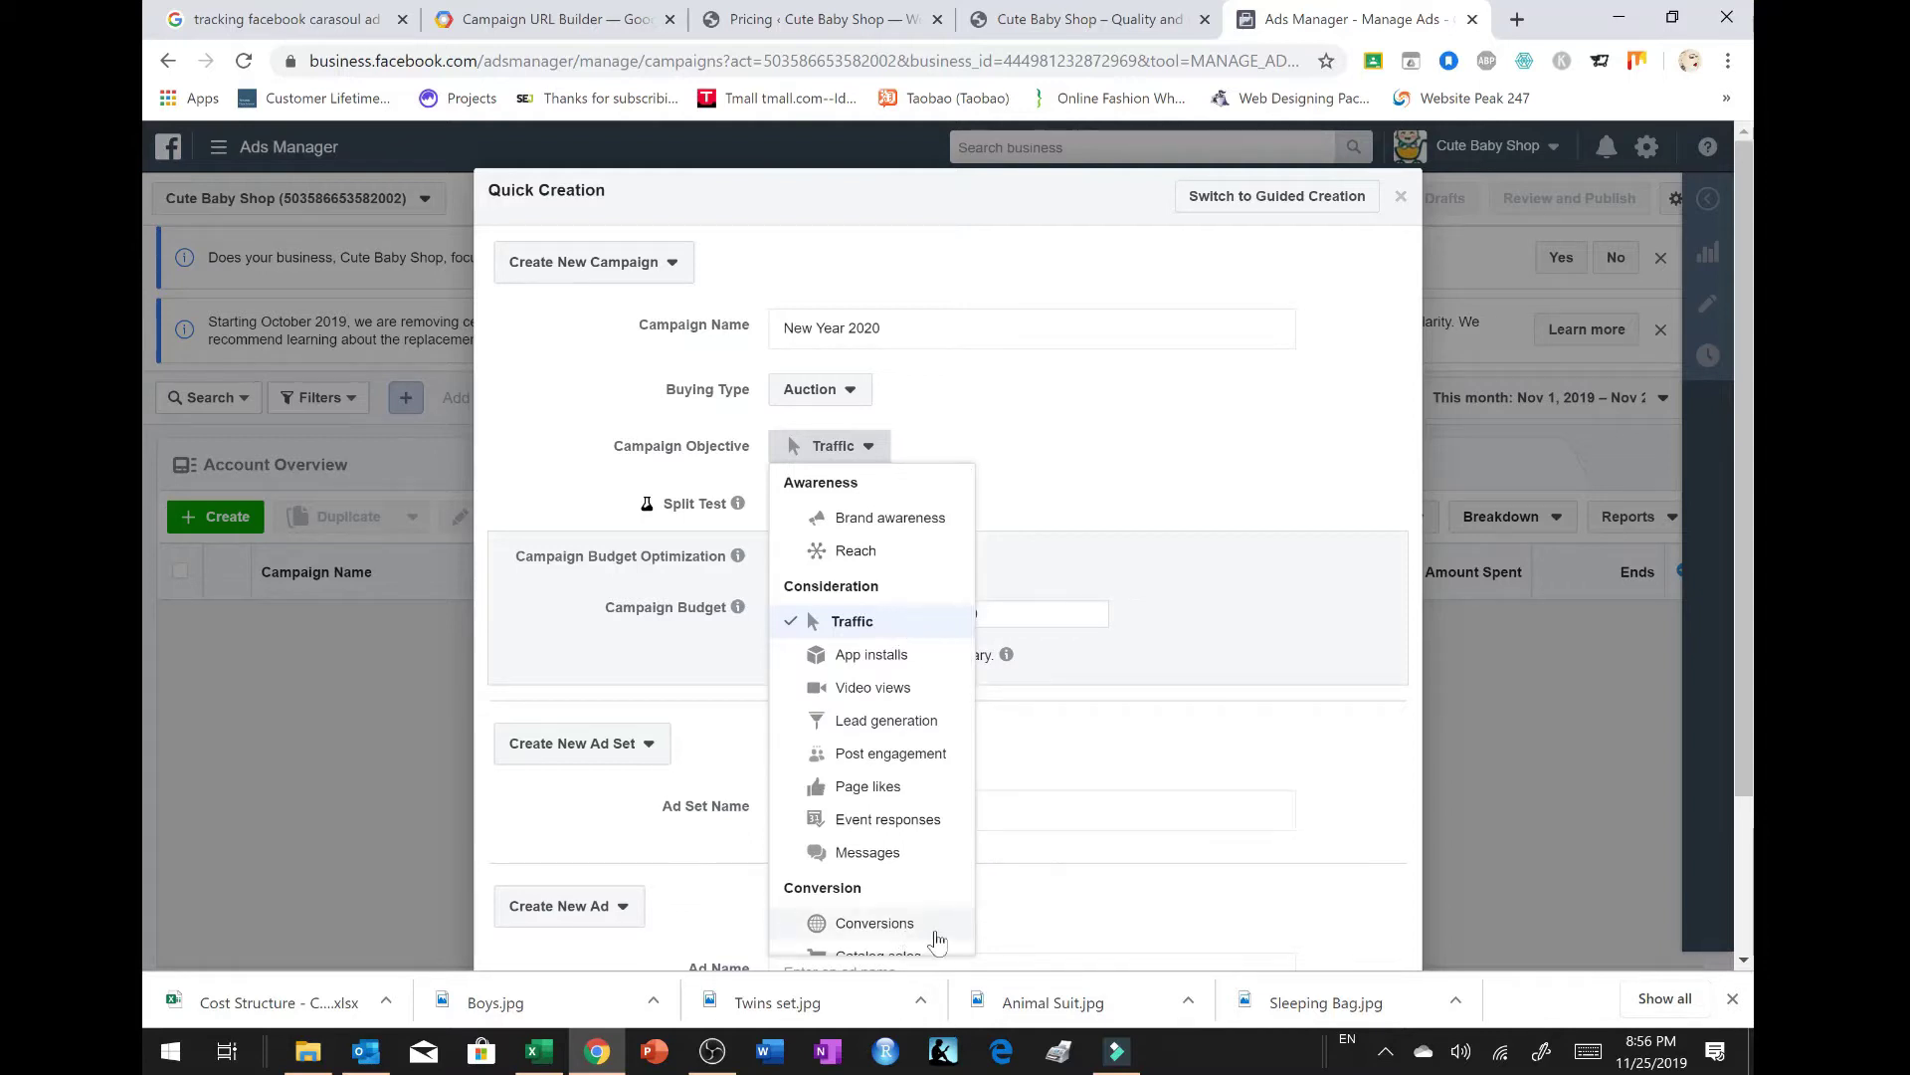
scroll(876, 647, down, 1)
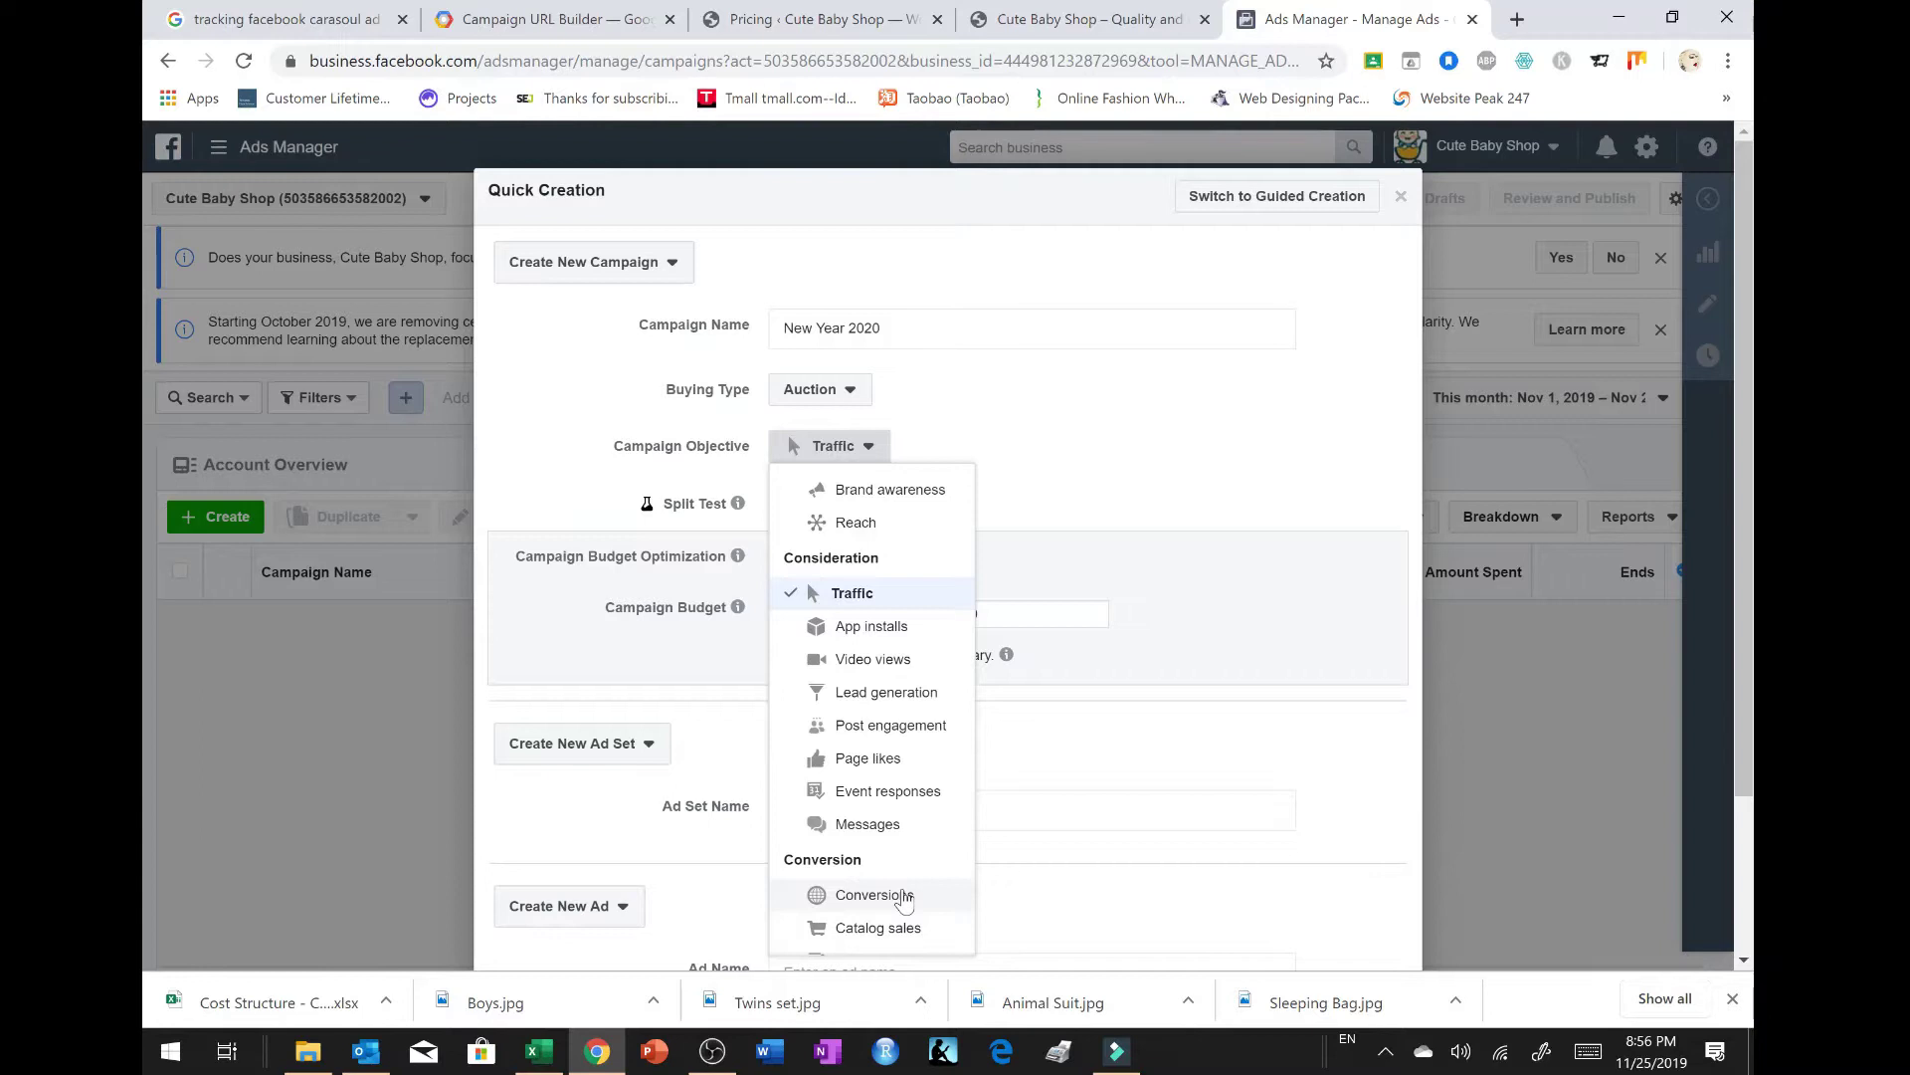
scroll(903, 898, down, 1)
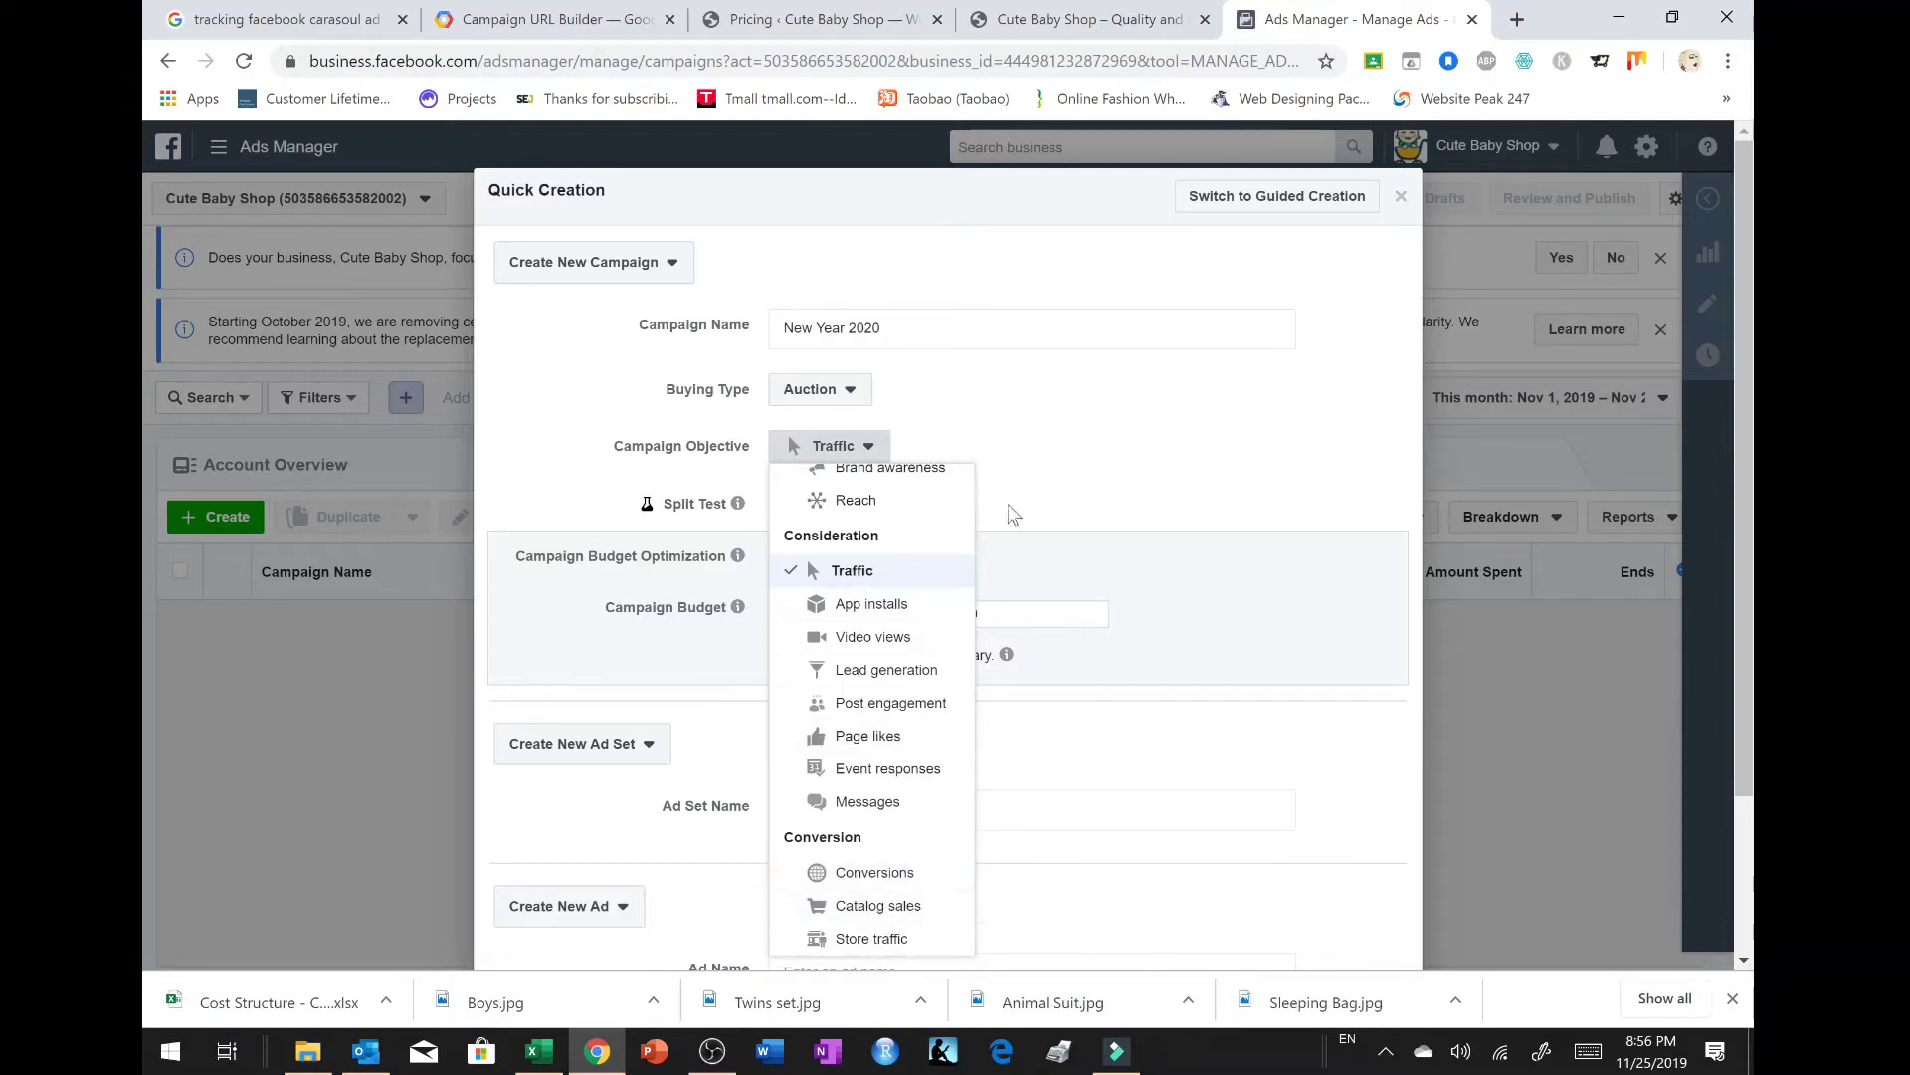
click(883, 575)
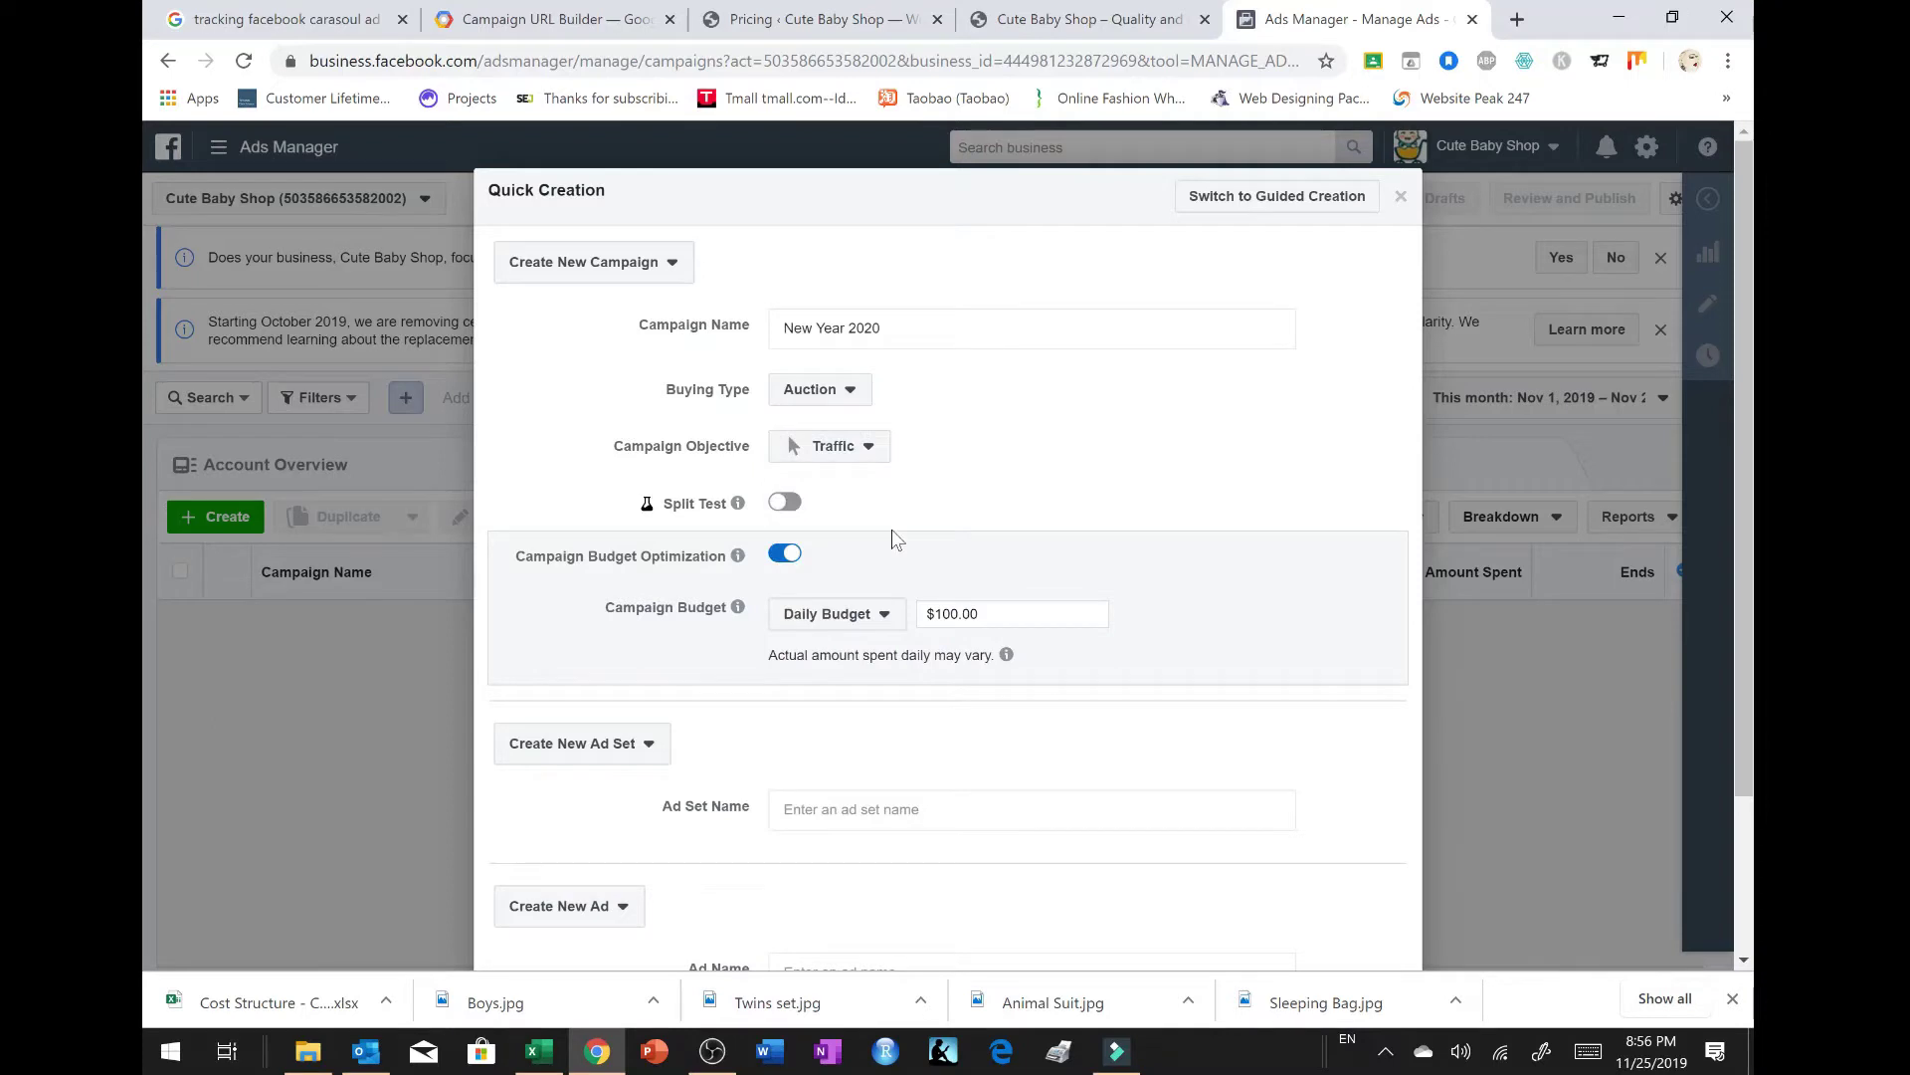
click(872, 447)
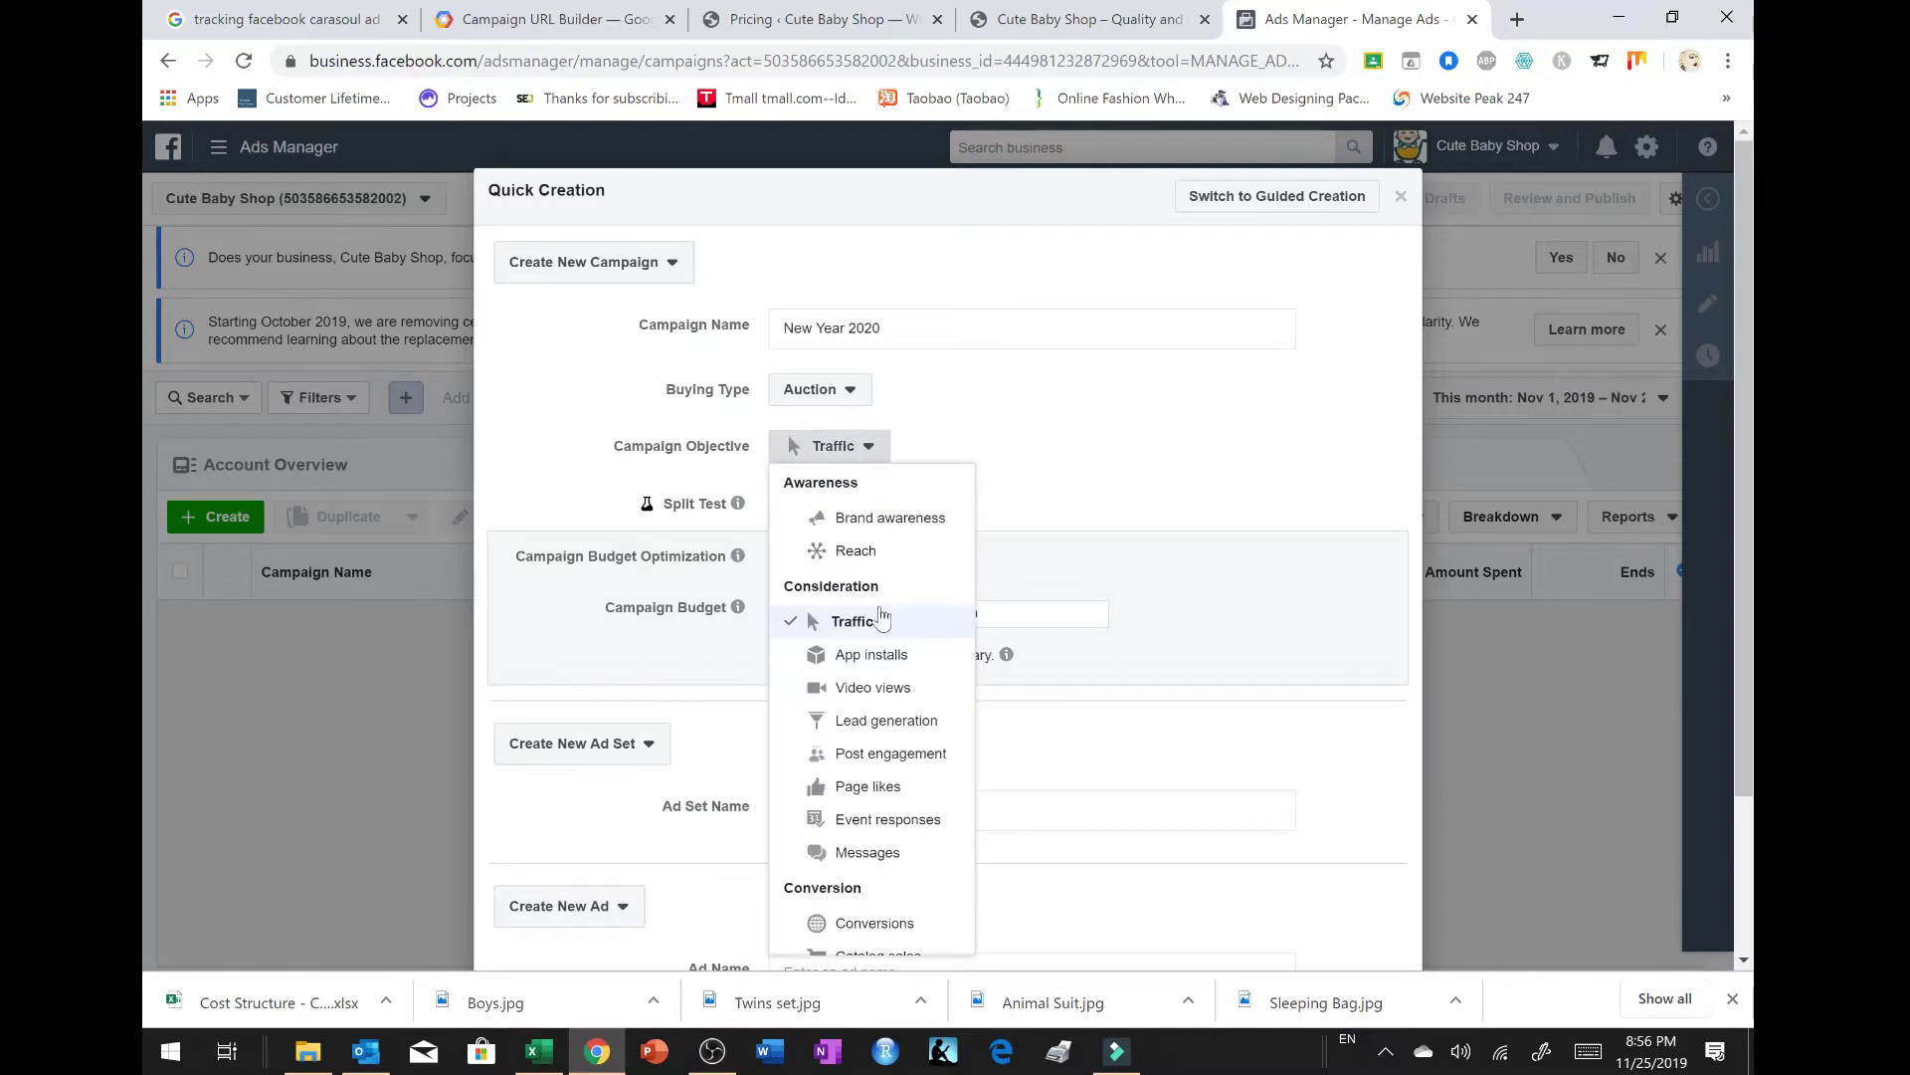
scroll(912, 828, down, 1)
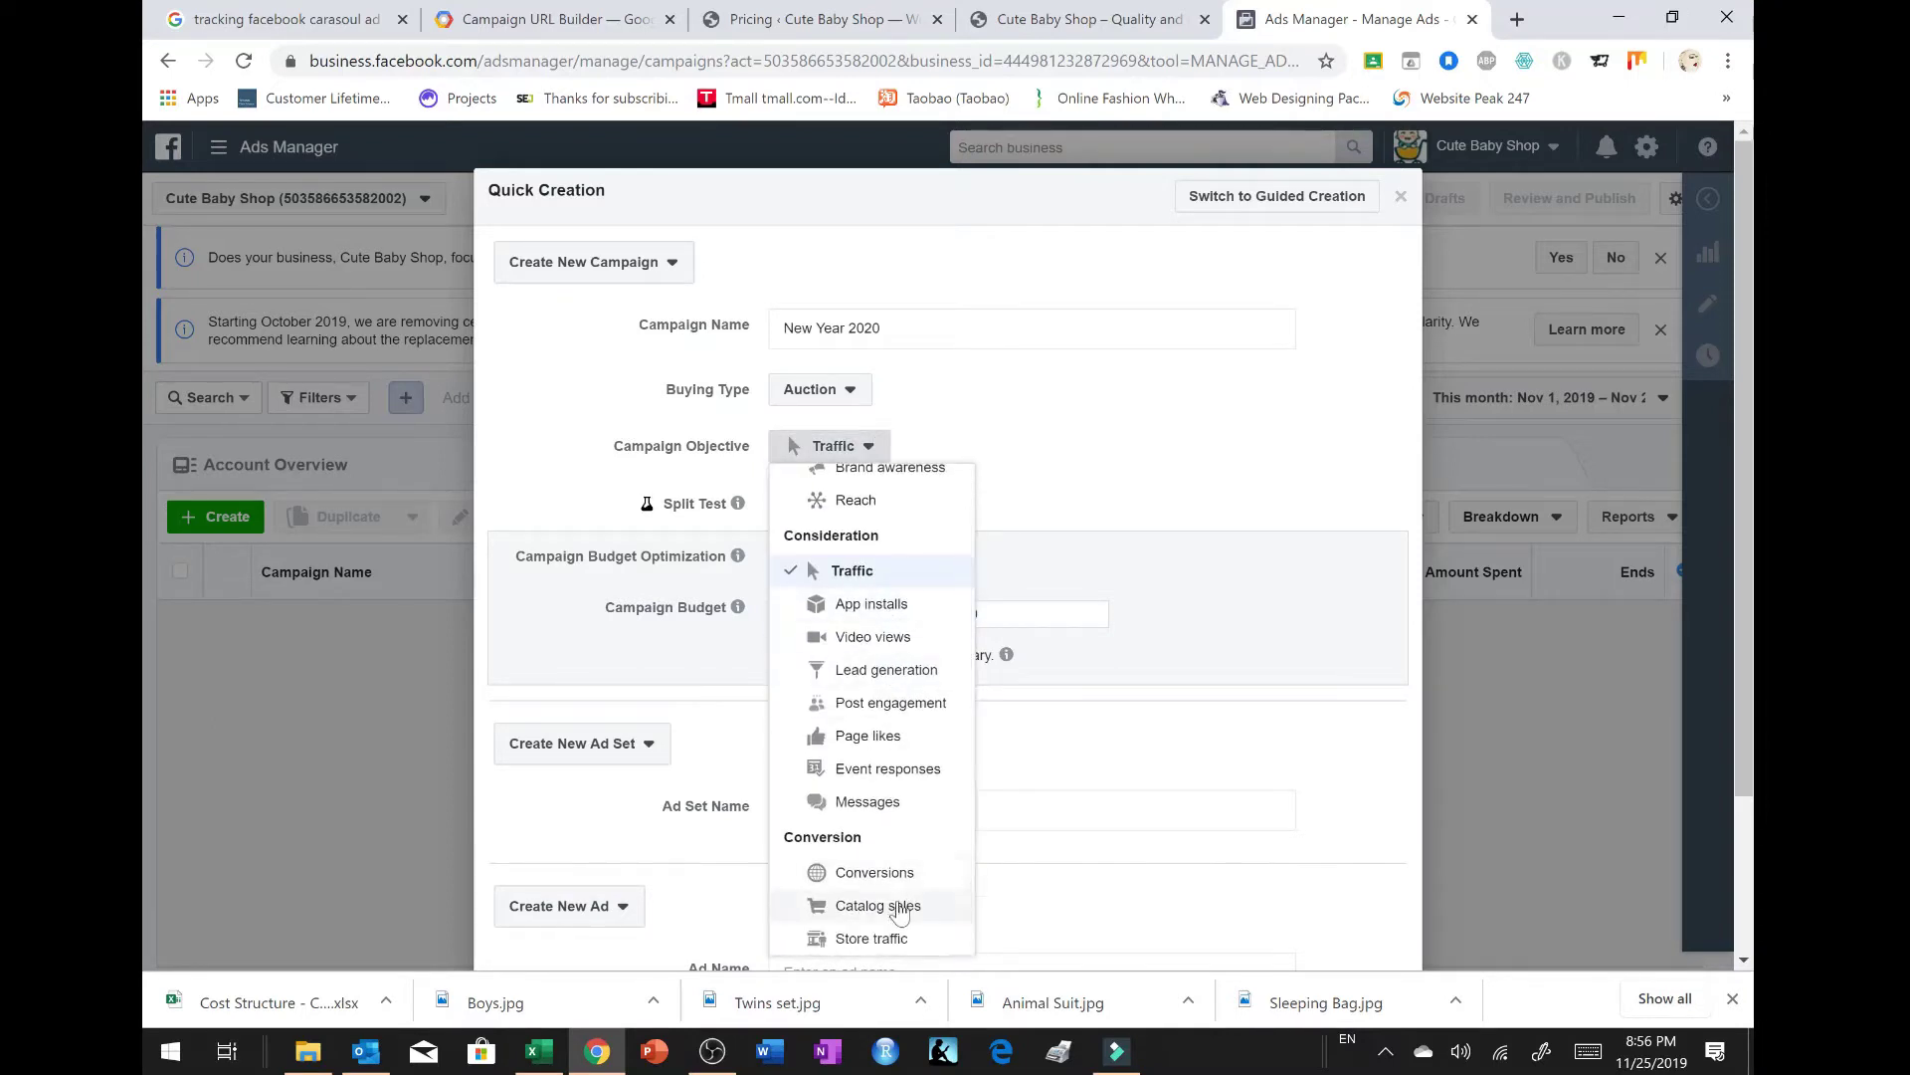
click(1053, 460)
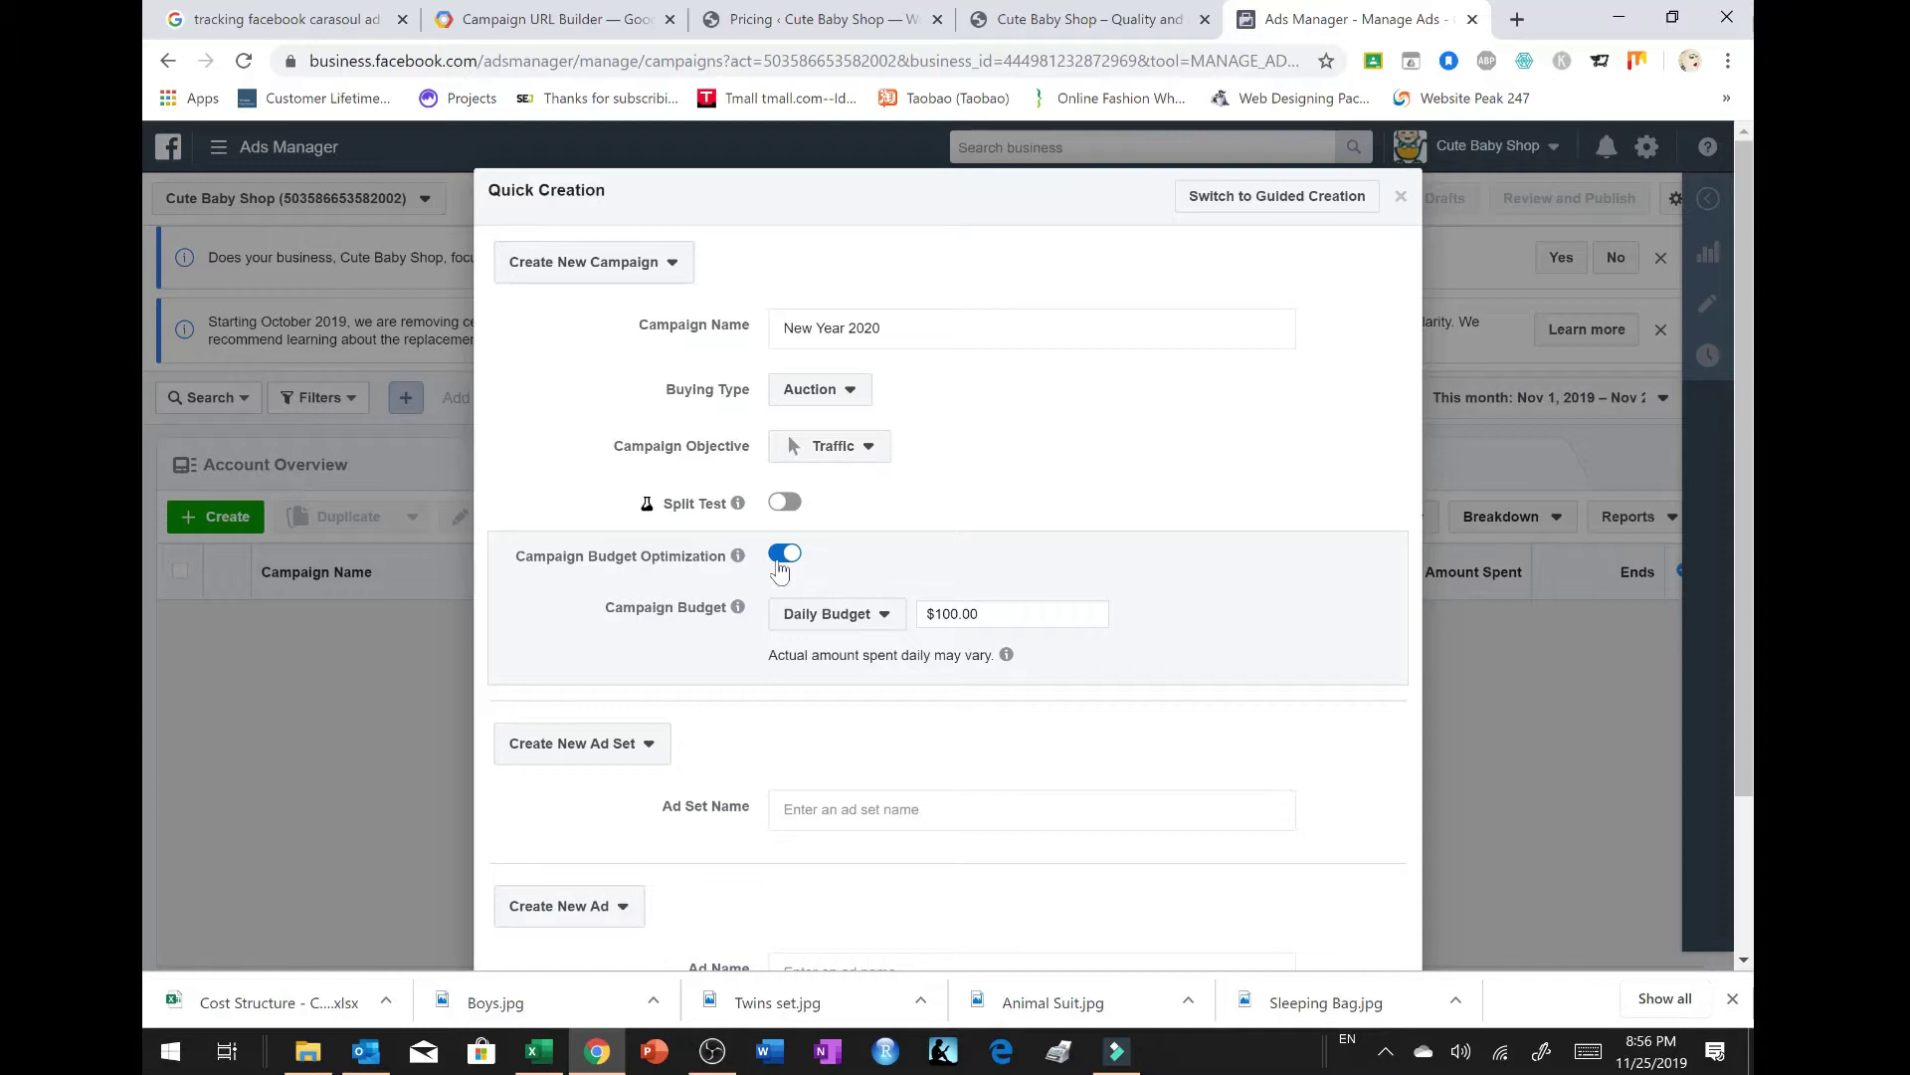
Step: Set the campaign budget to a lifetime budget of $30.00
click(889, 628)
click(873, 679)
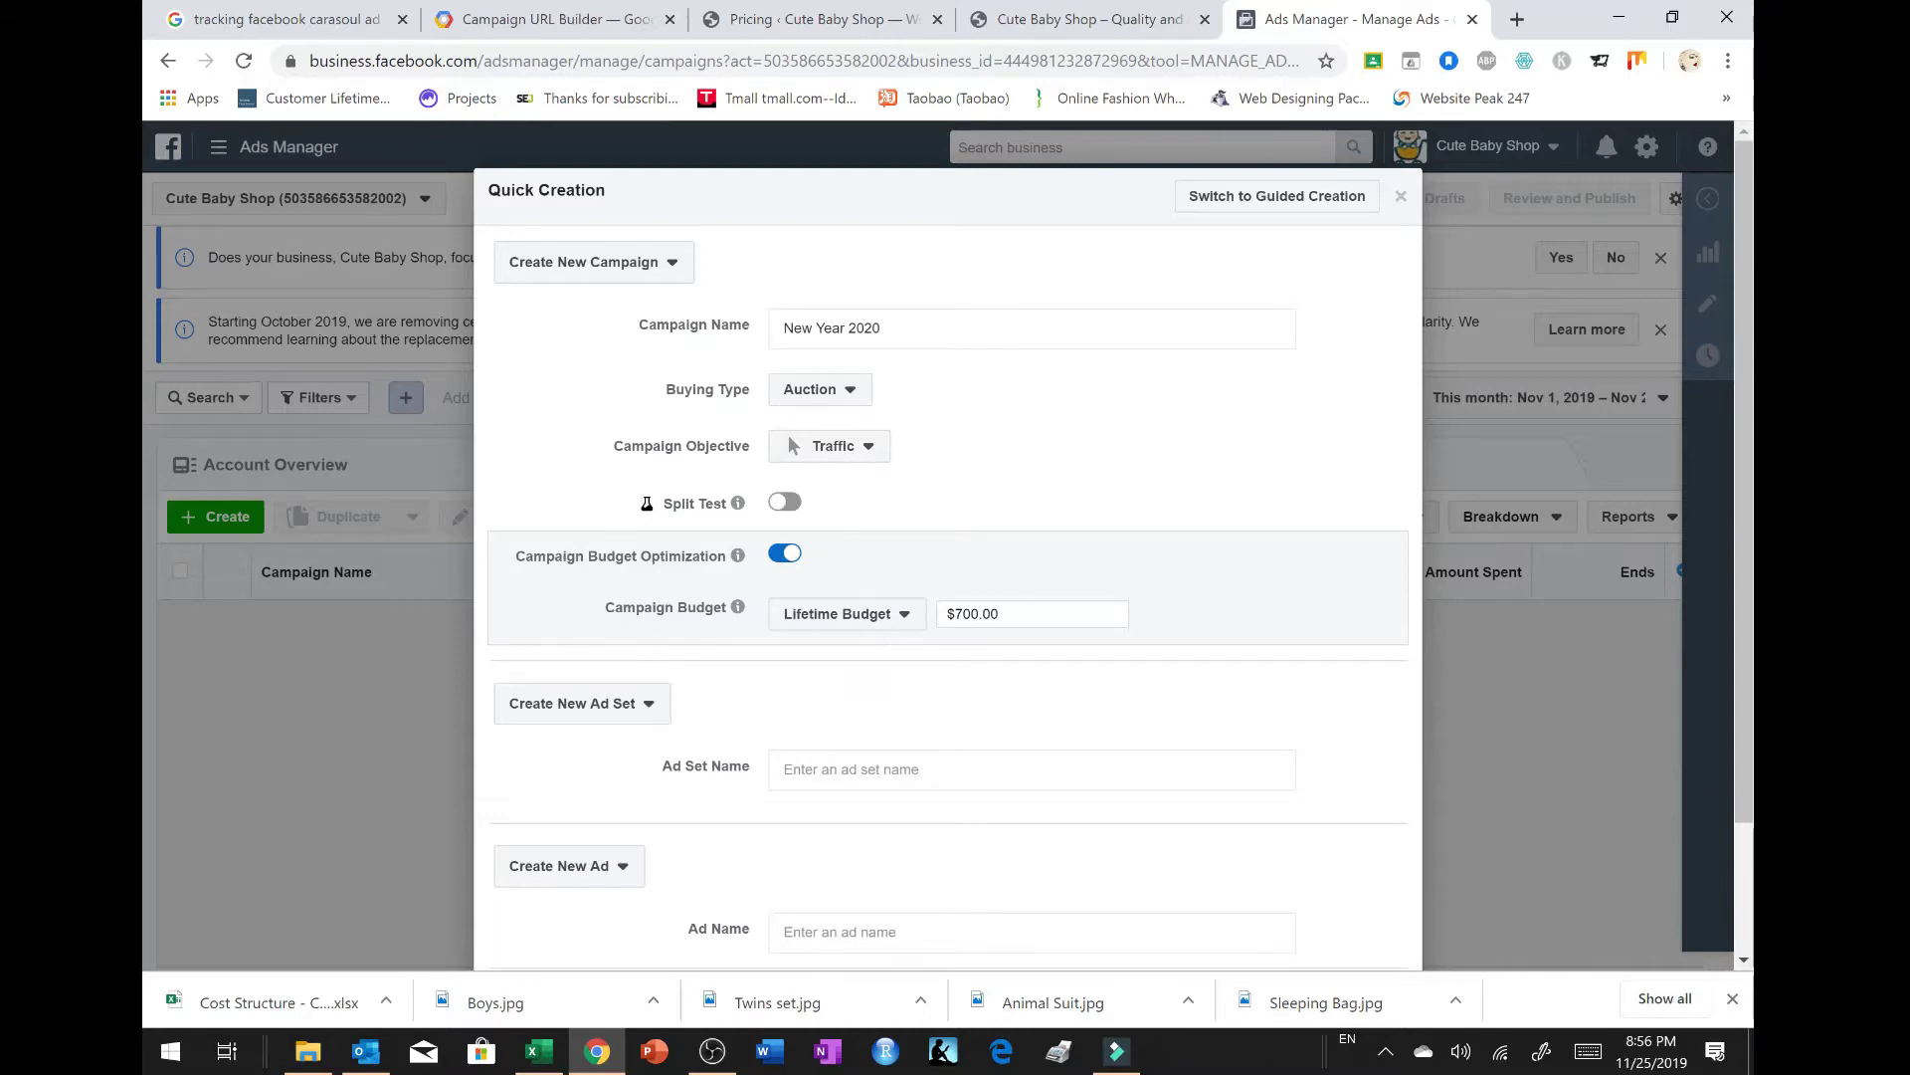
click(974, 614)
click(1143, 678)
Step: Name the ad set New Year Sale 2020 and the ad Carousal, and save the new campaign to draft
scroll(718, 683, down, 1)
click(875, 734)
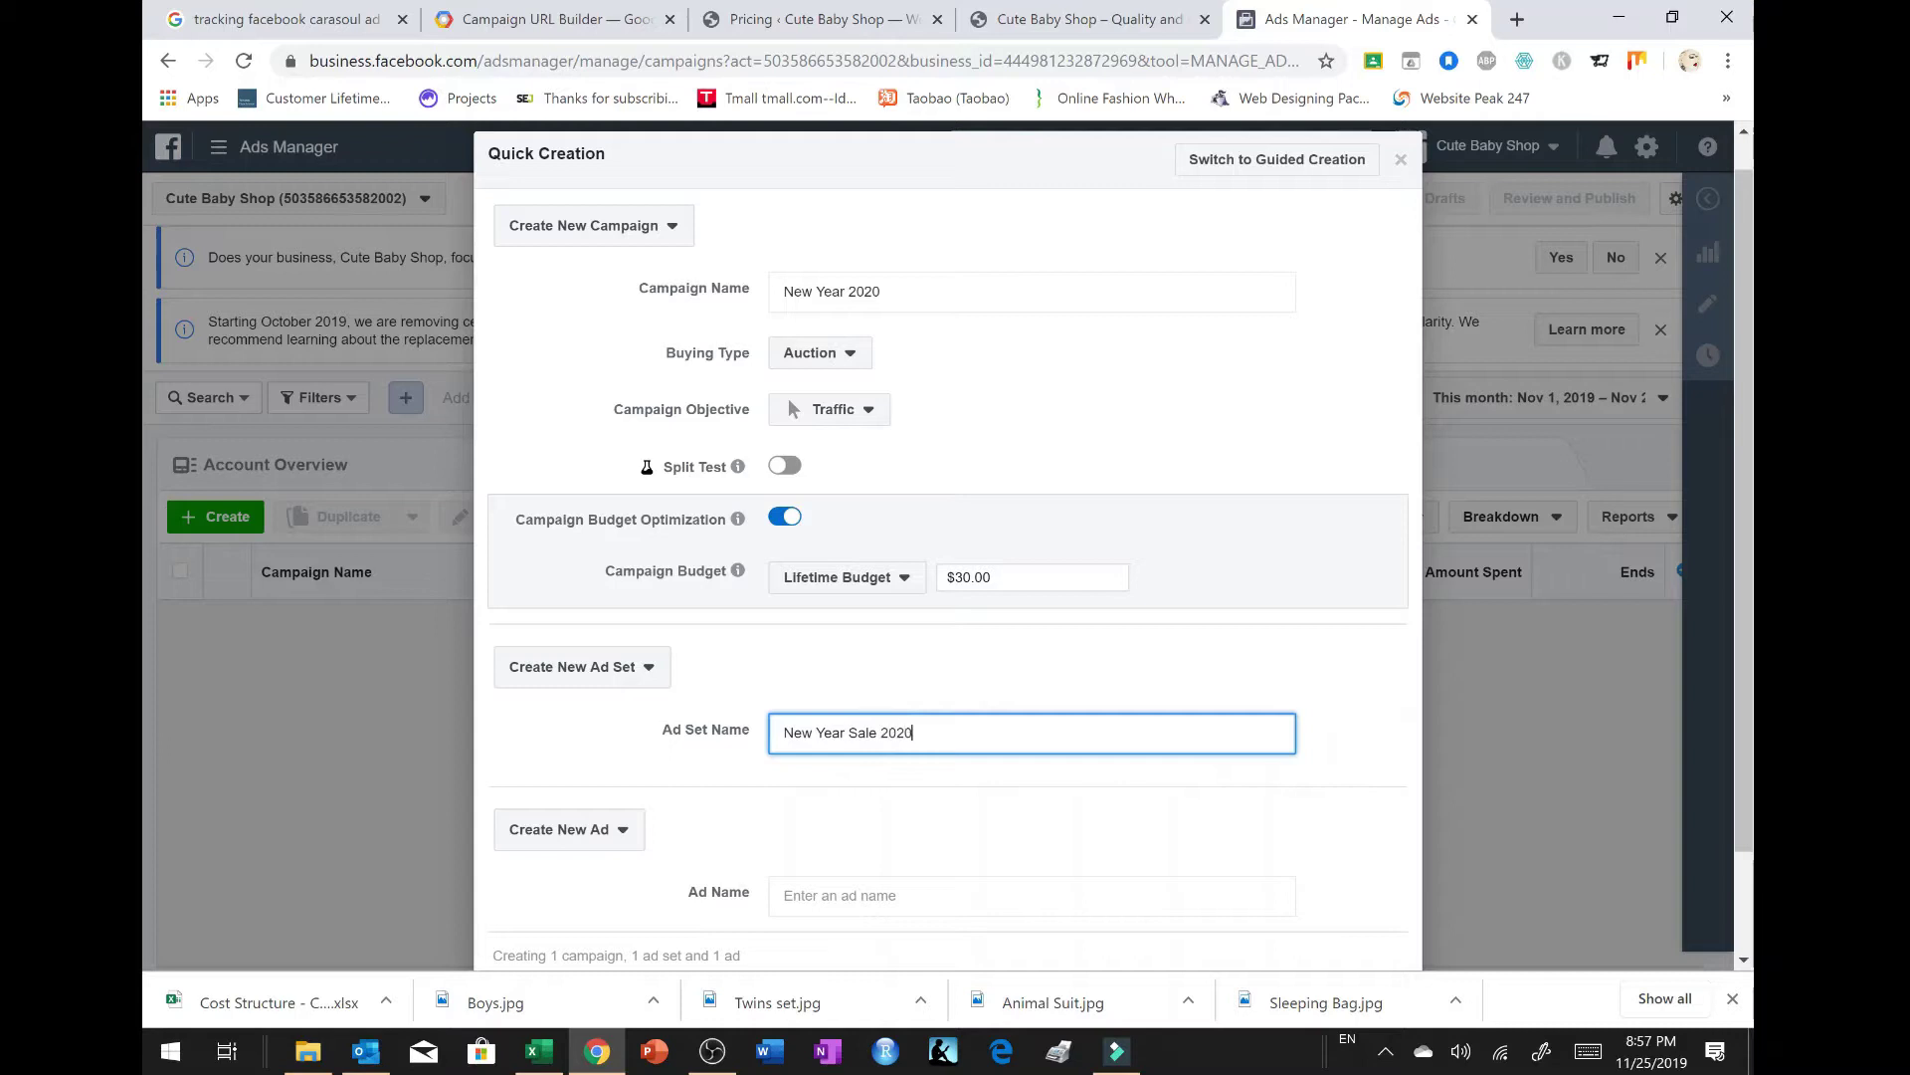
scroll(1057, 754, down, 2)
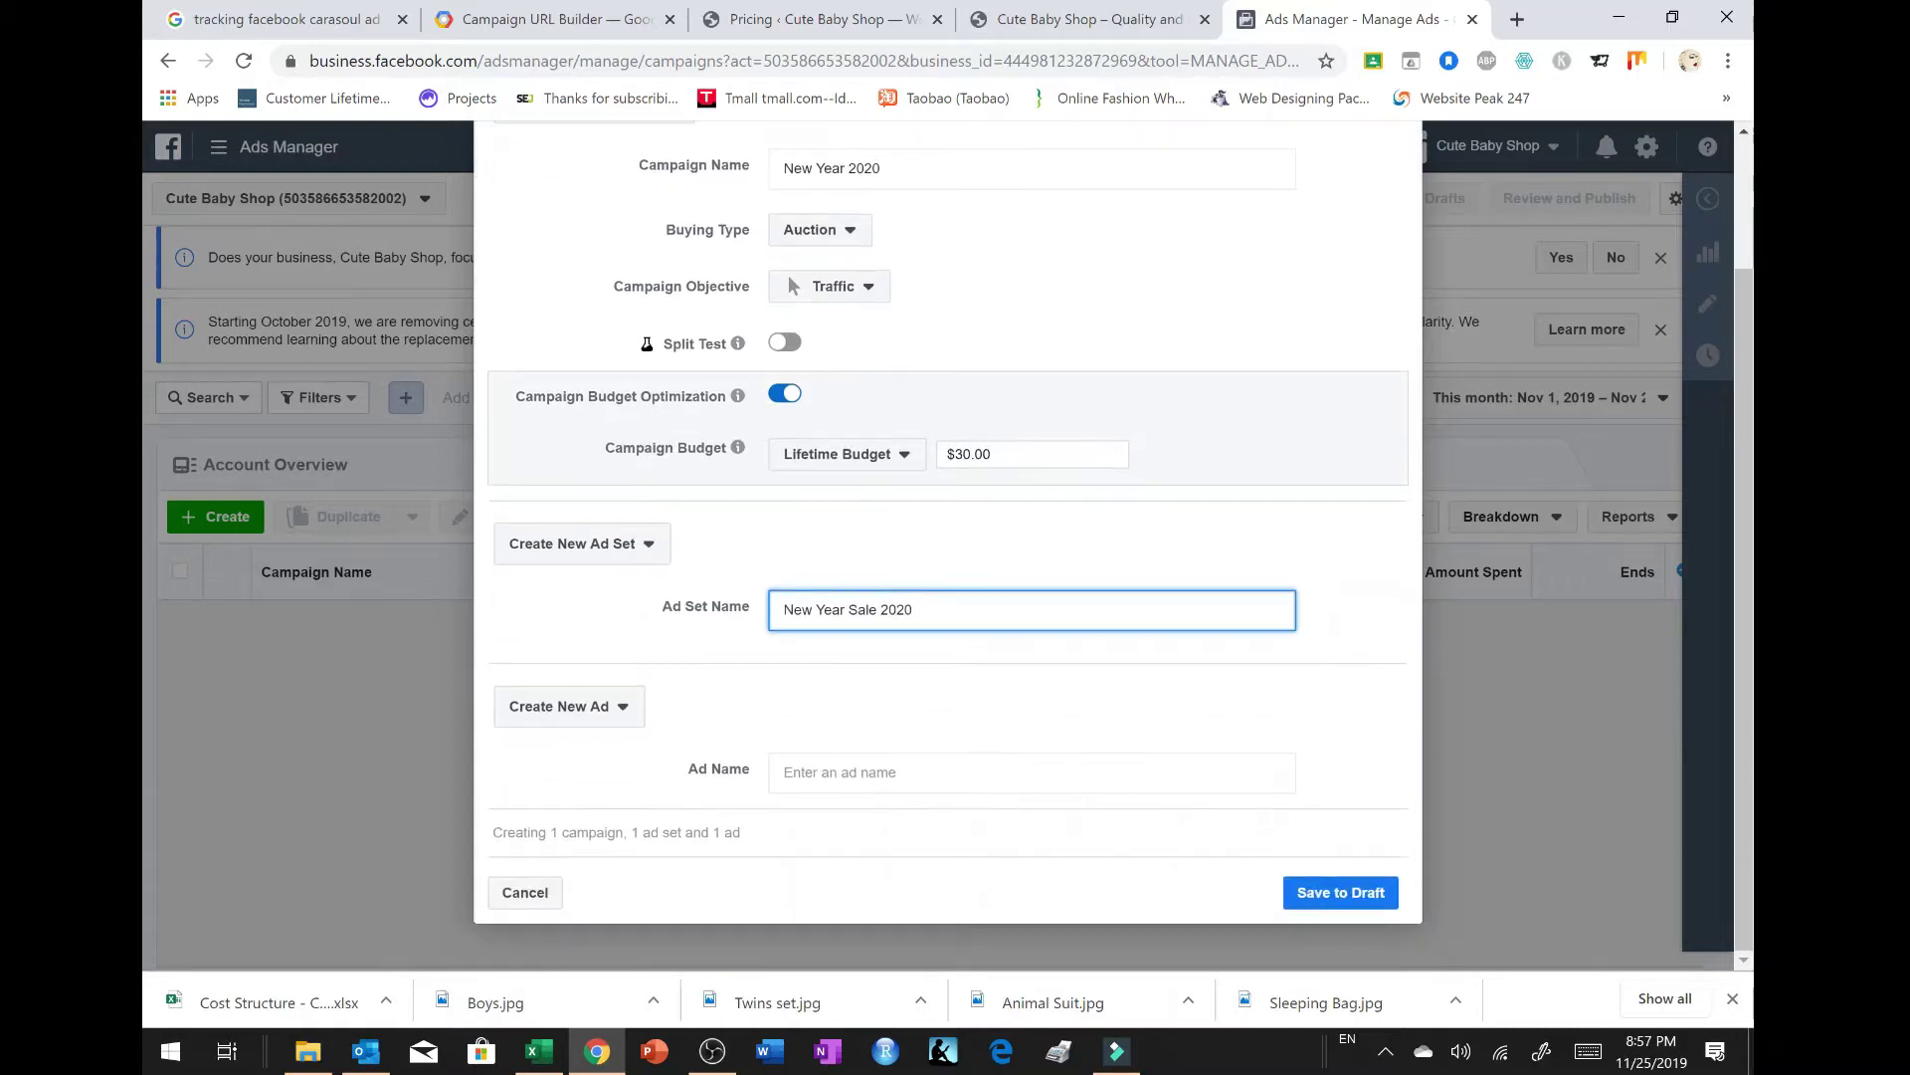
click(1032, 773)
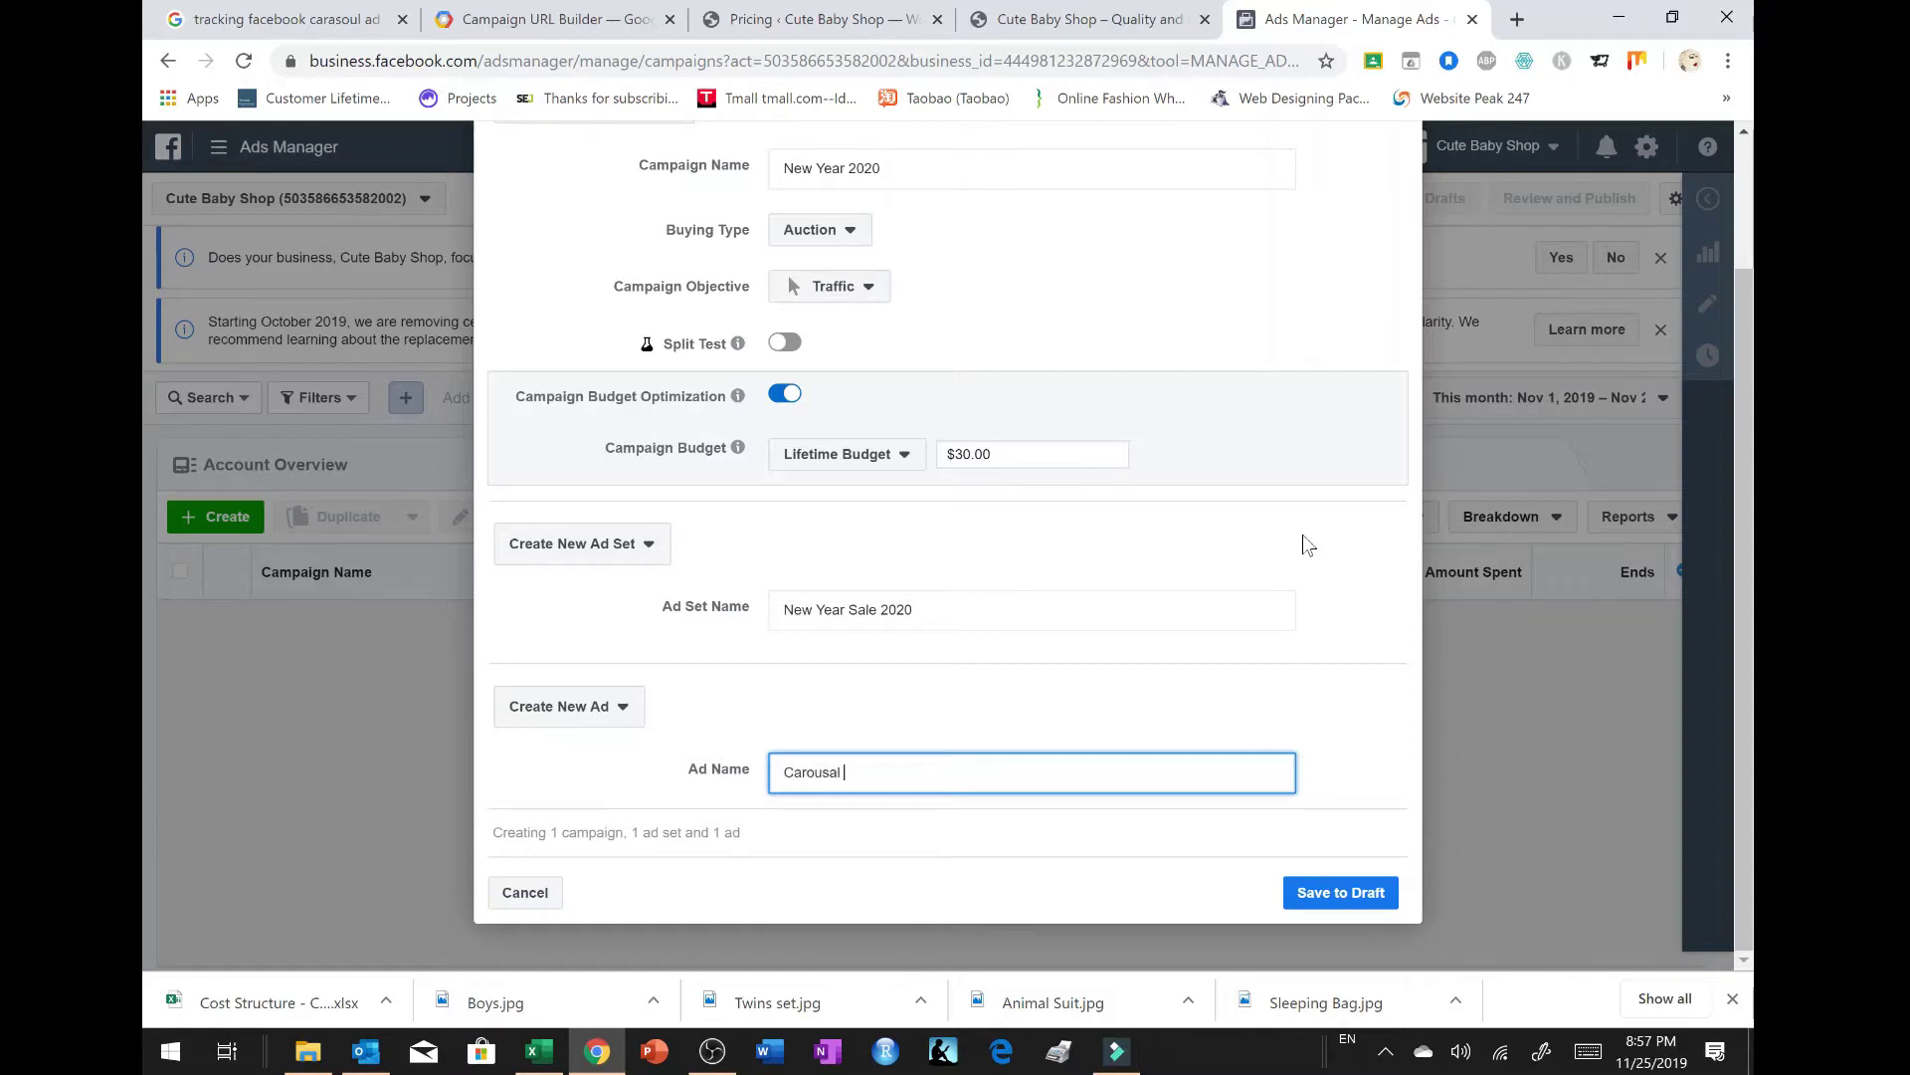
click(1349, 895)
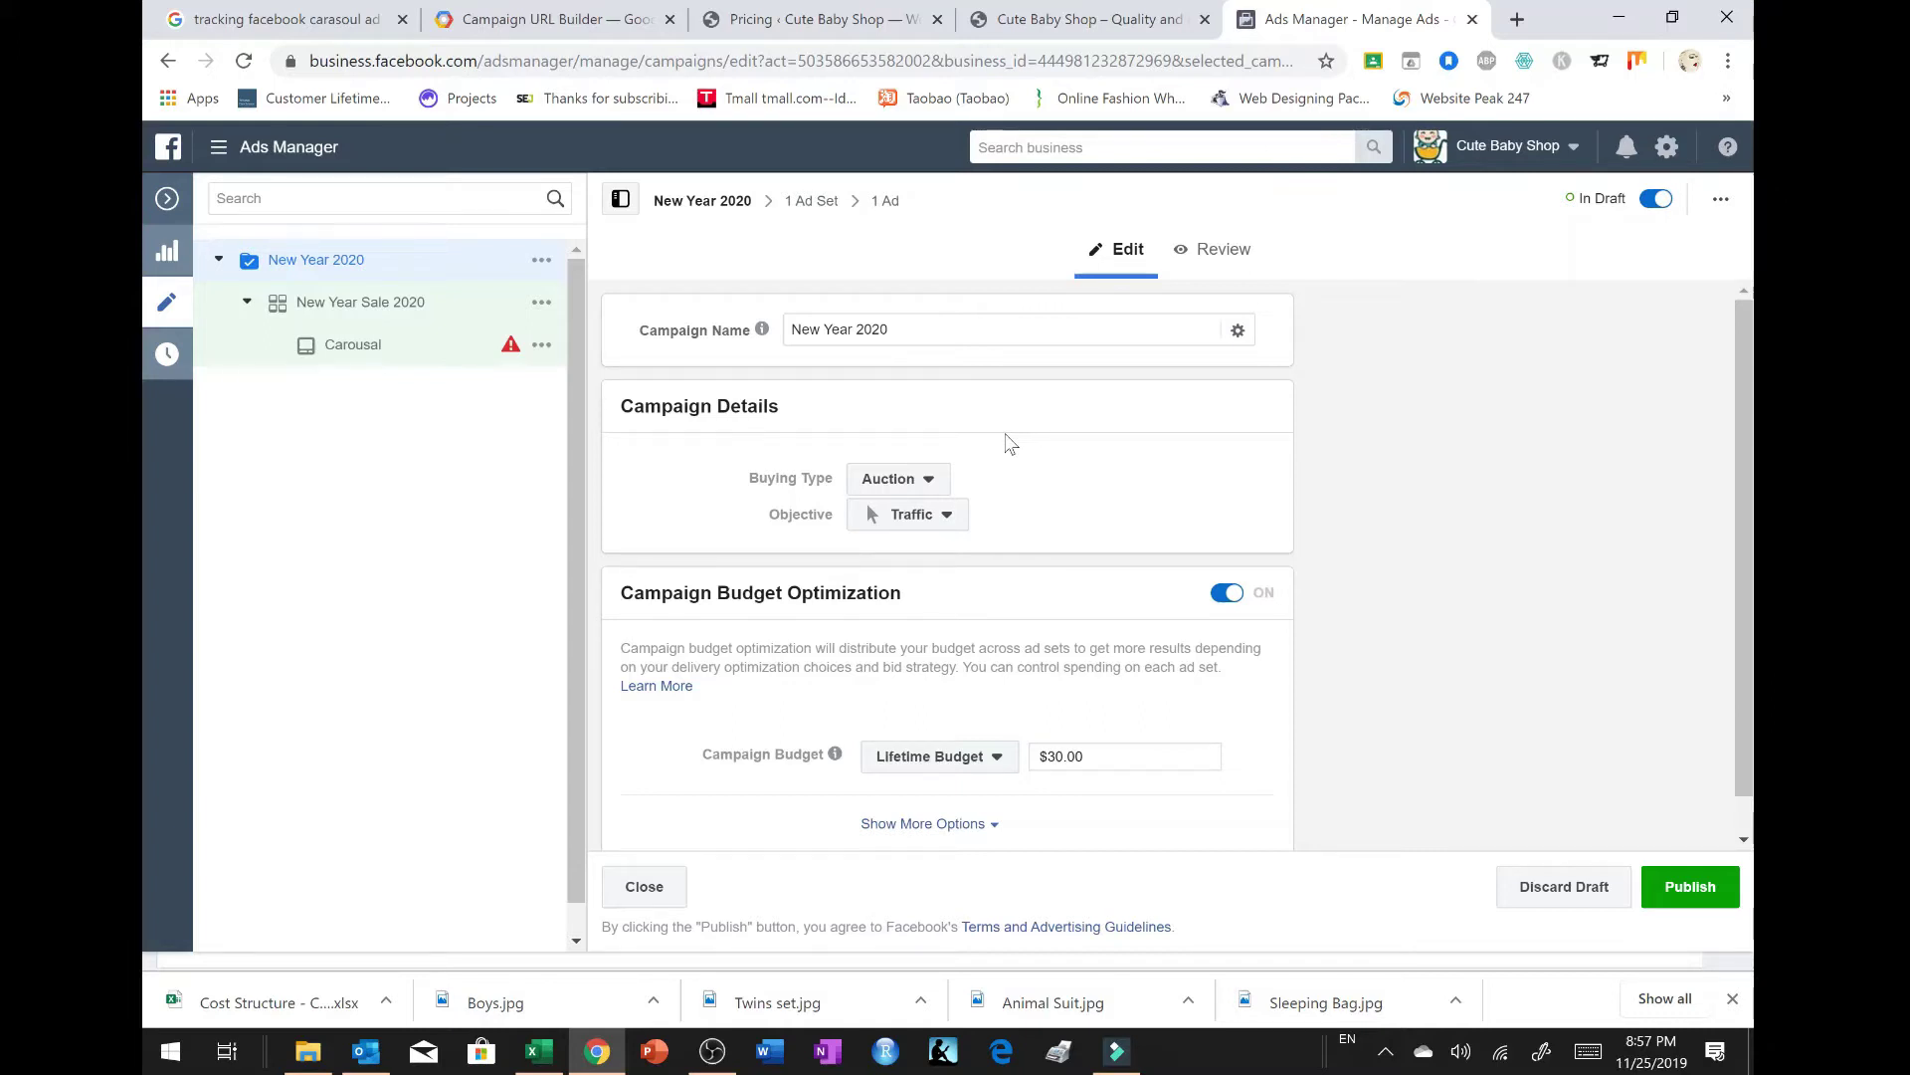
Step: Open the Carousal ad for editing and check which Facebook Page is selected as its identity
scroll(995, 468, down, 1)
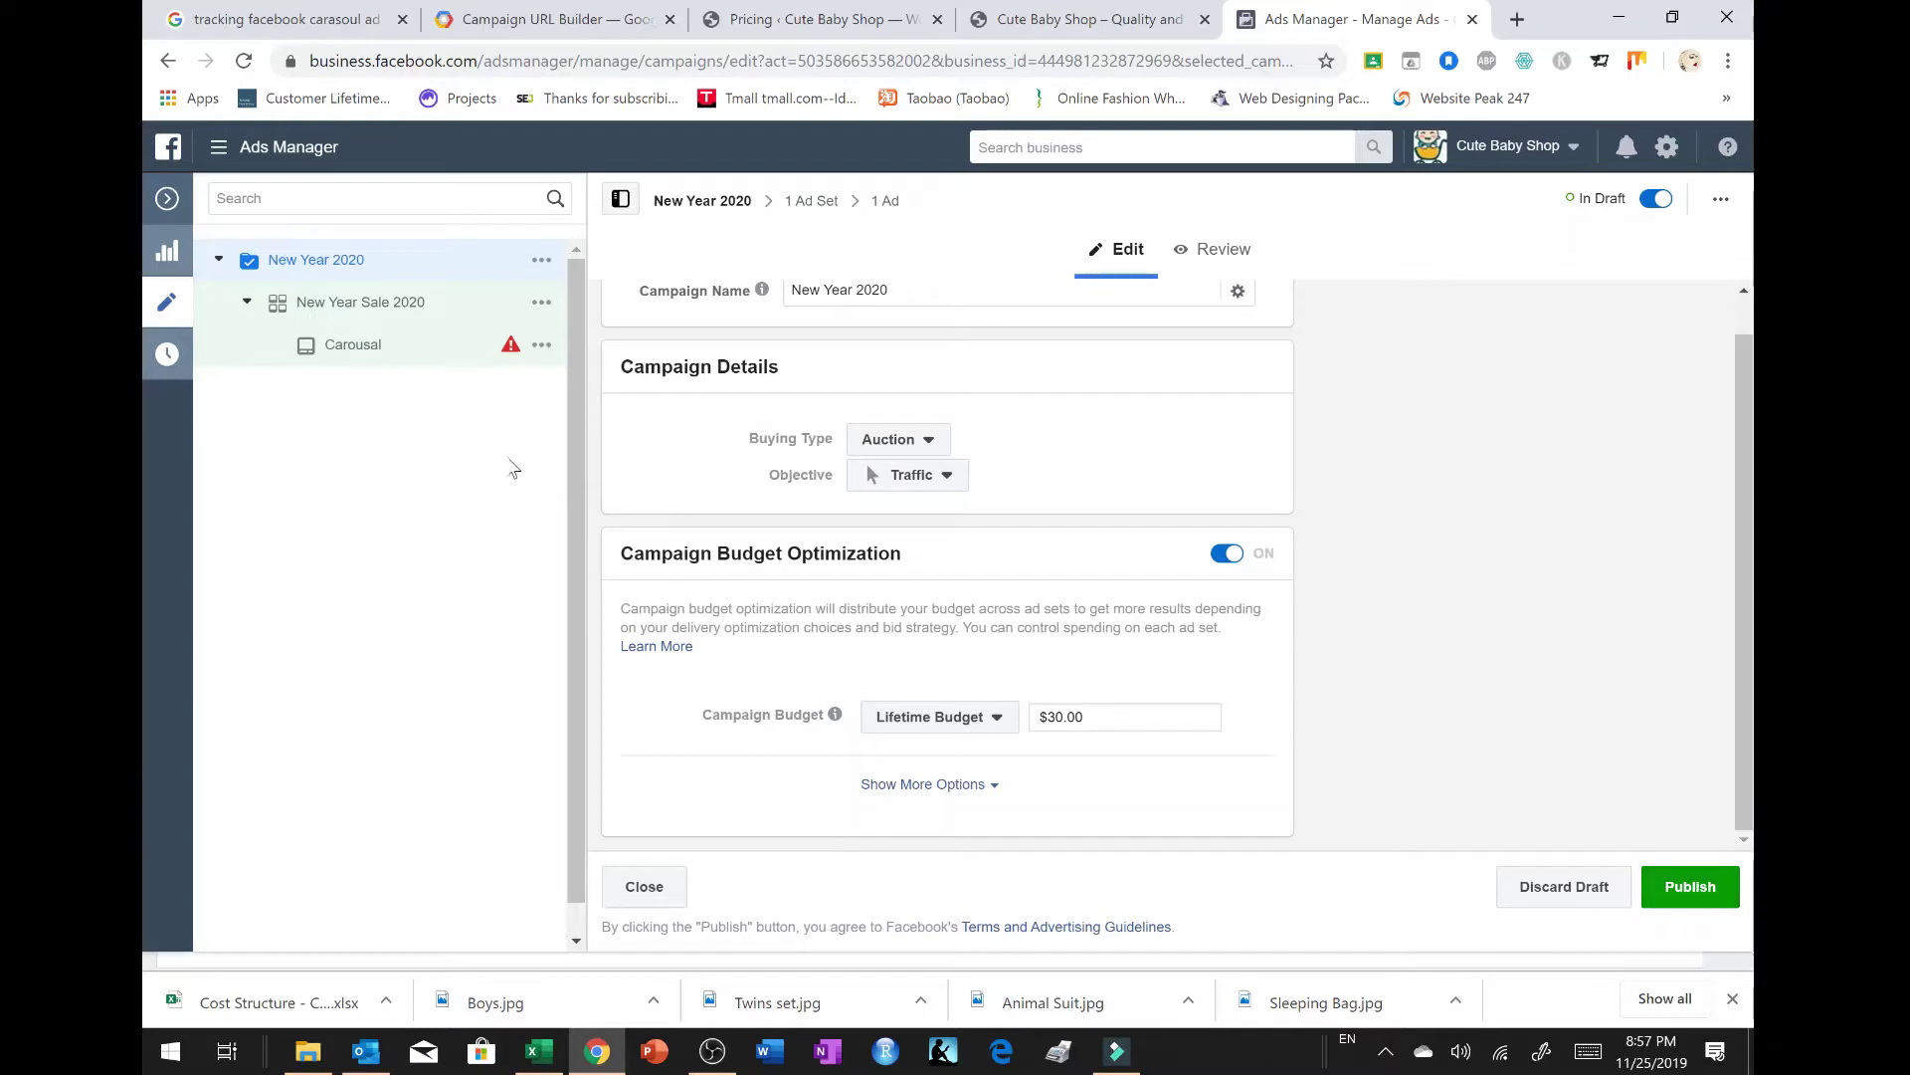
click(542, 346)
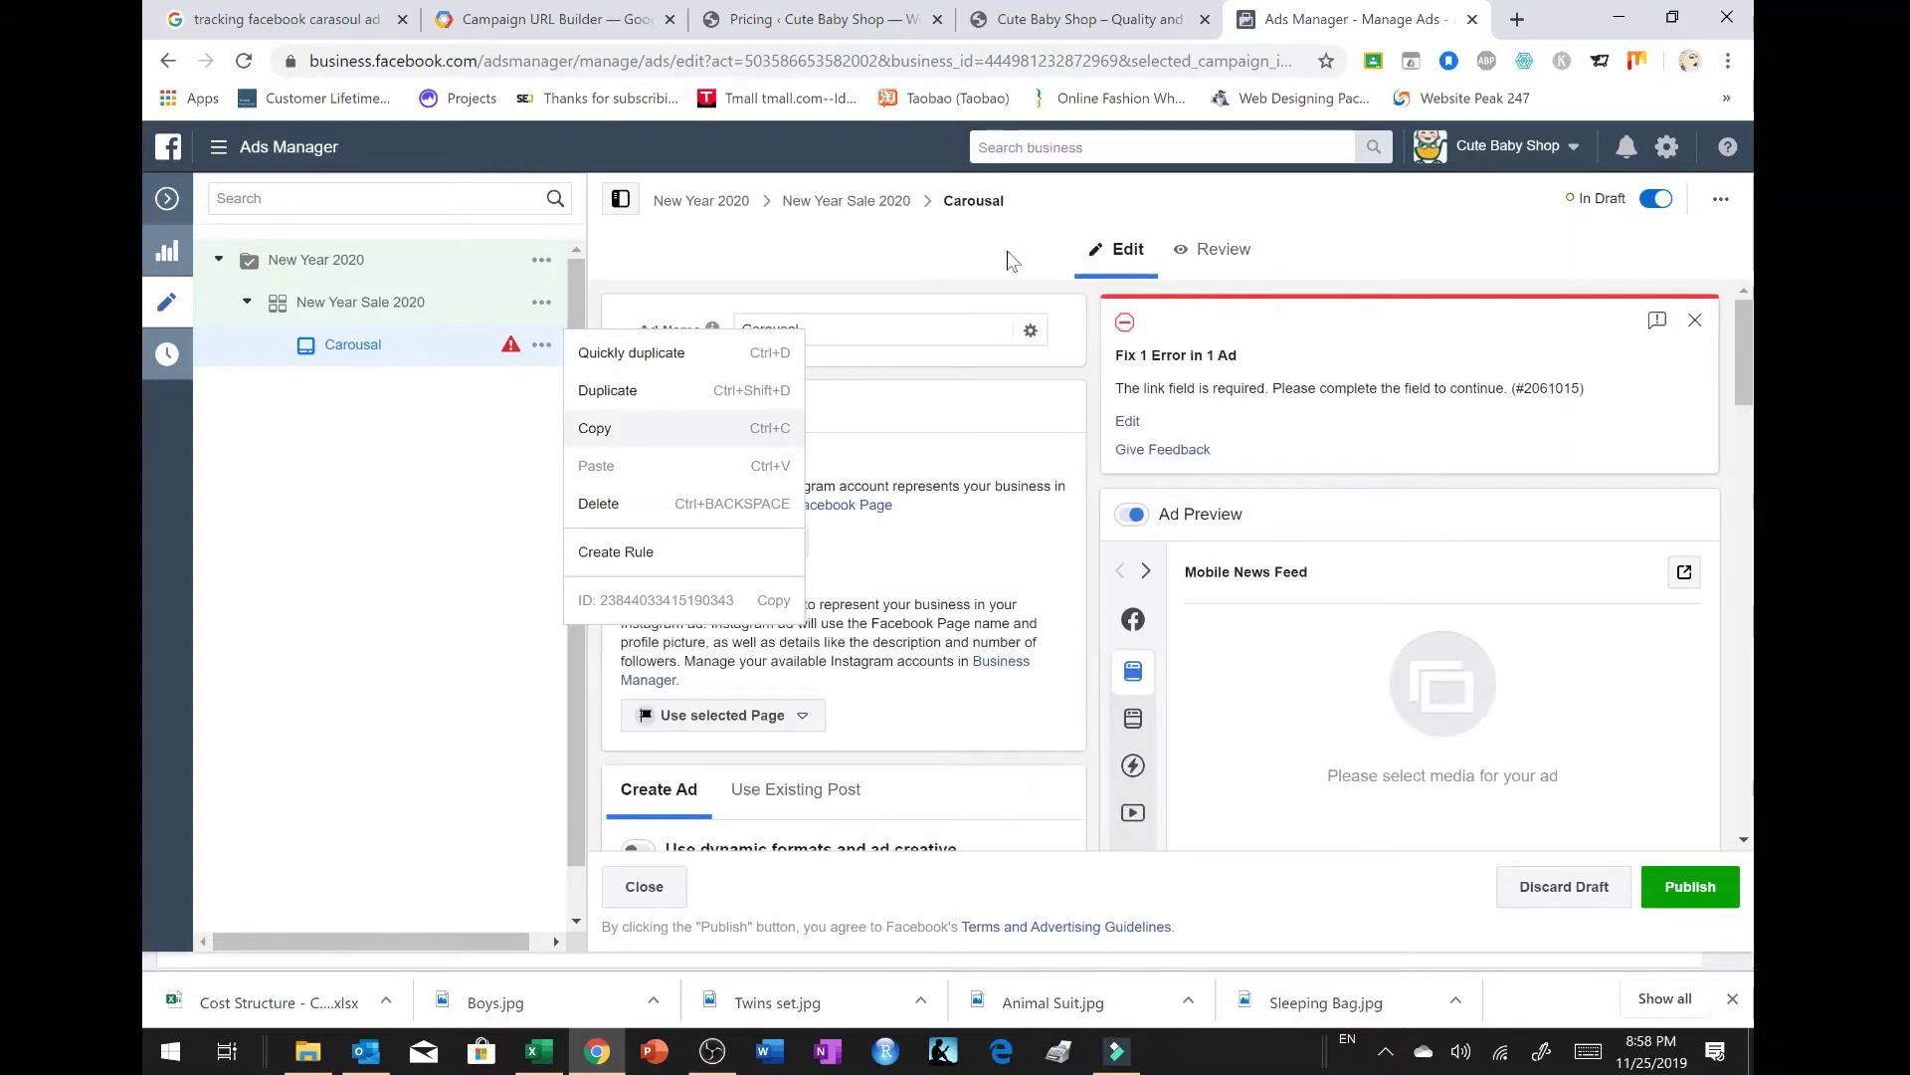
click(947, 467)
scroll(947, 468, down, 3)
scroll(950, 478, down, 1)
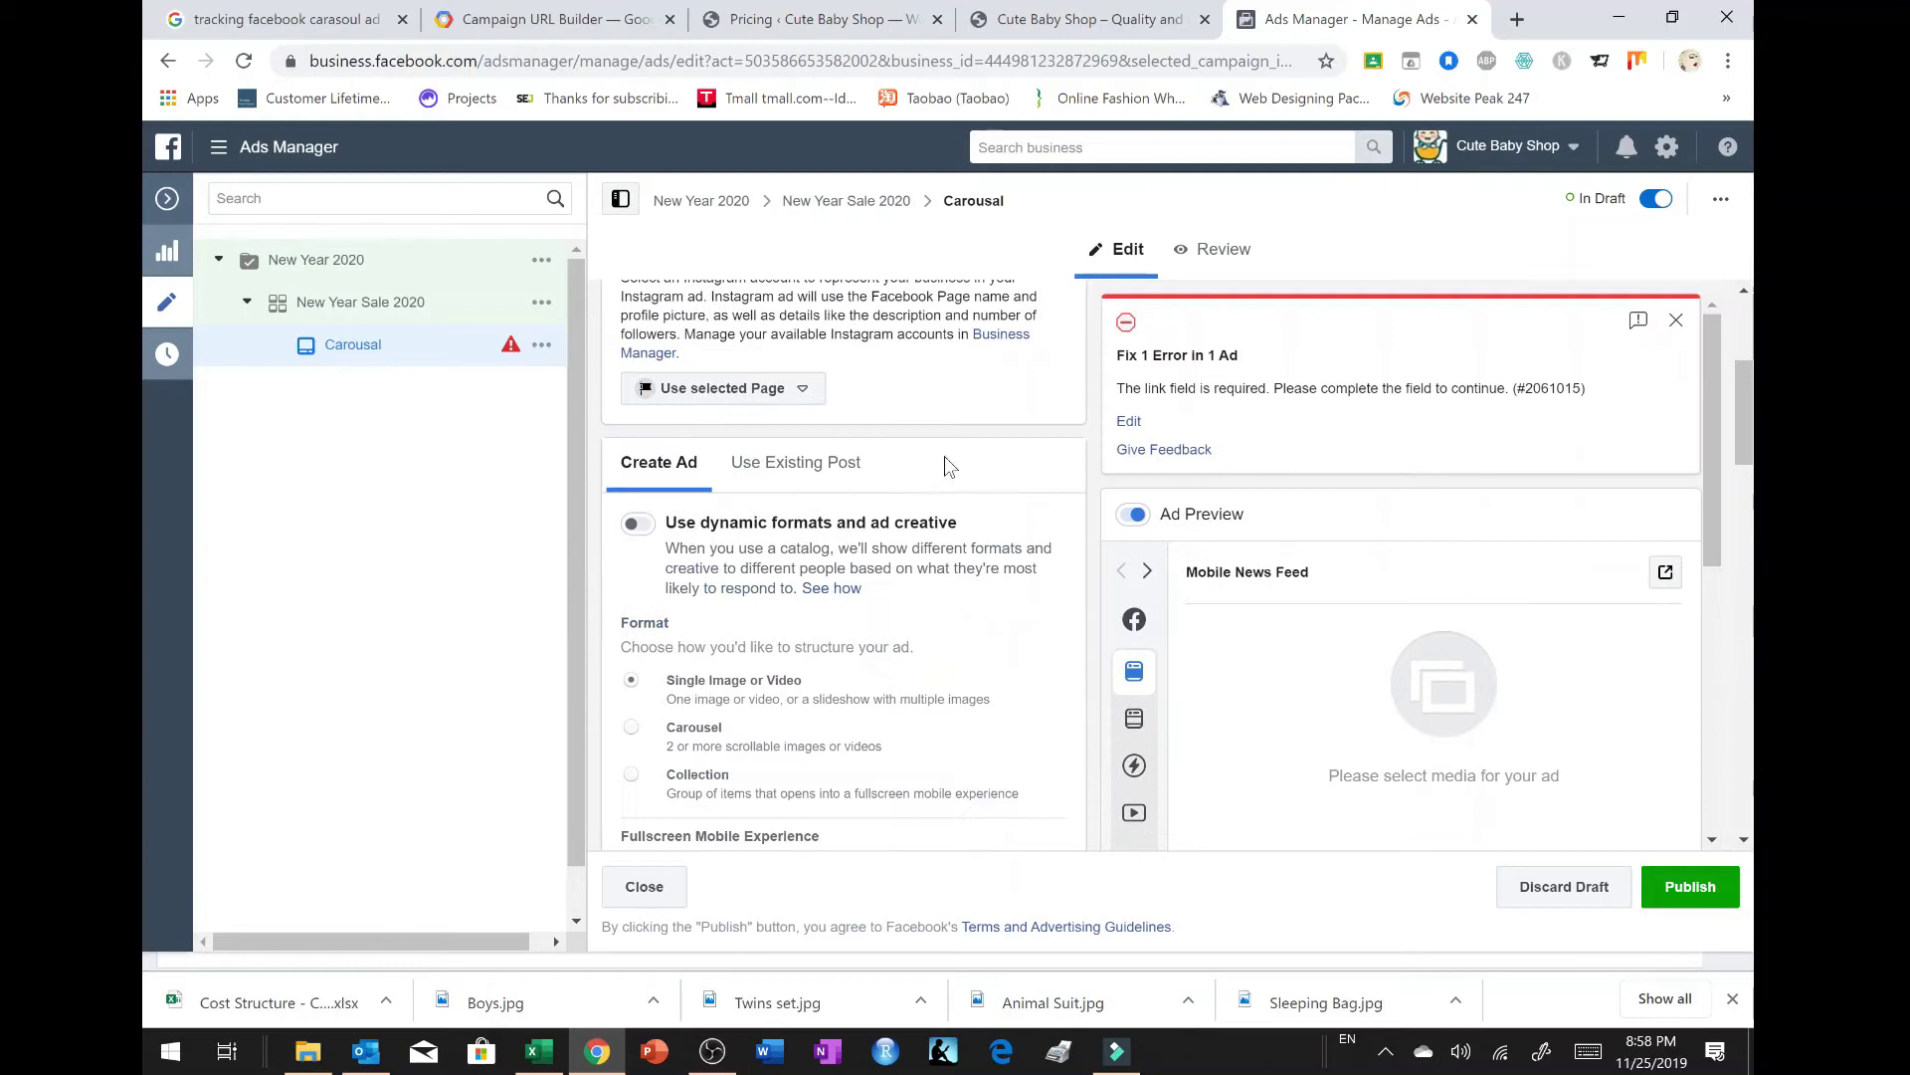
scroll(945, 462, up, 3)
click(793, 482)
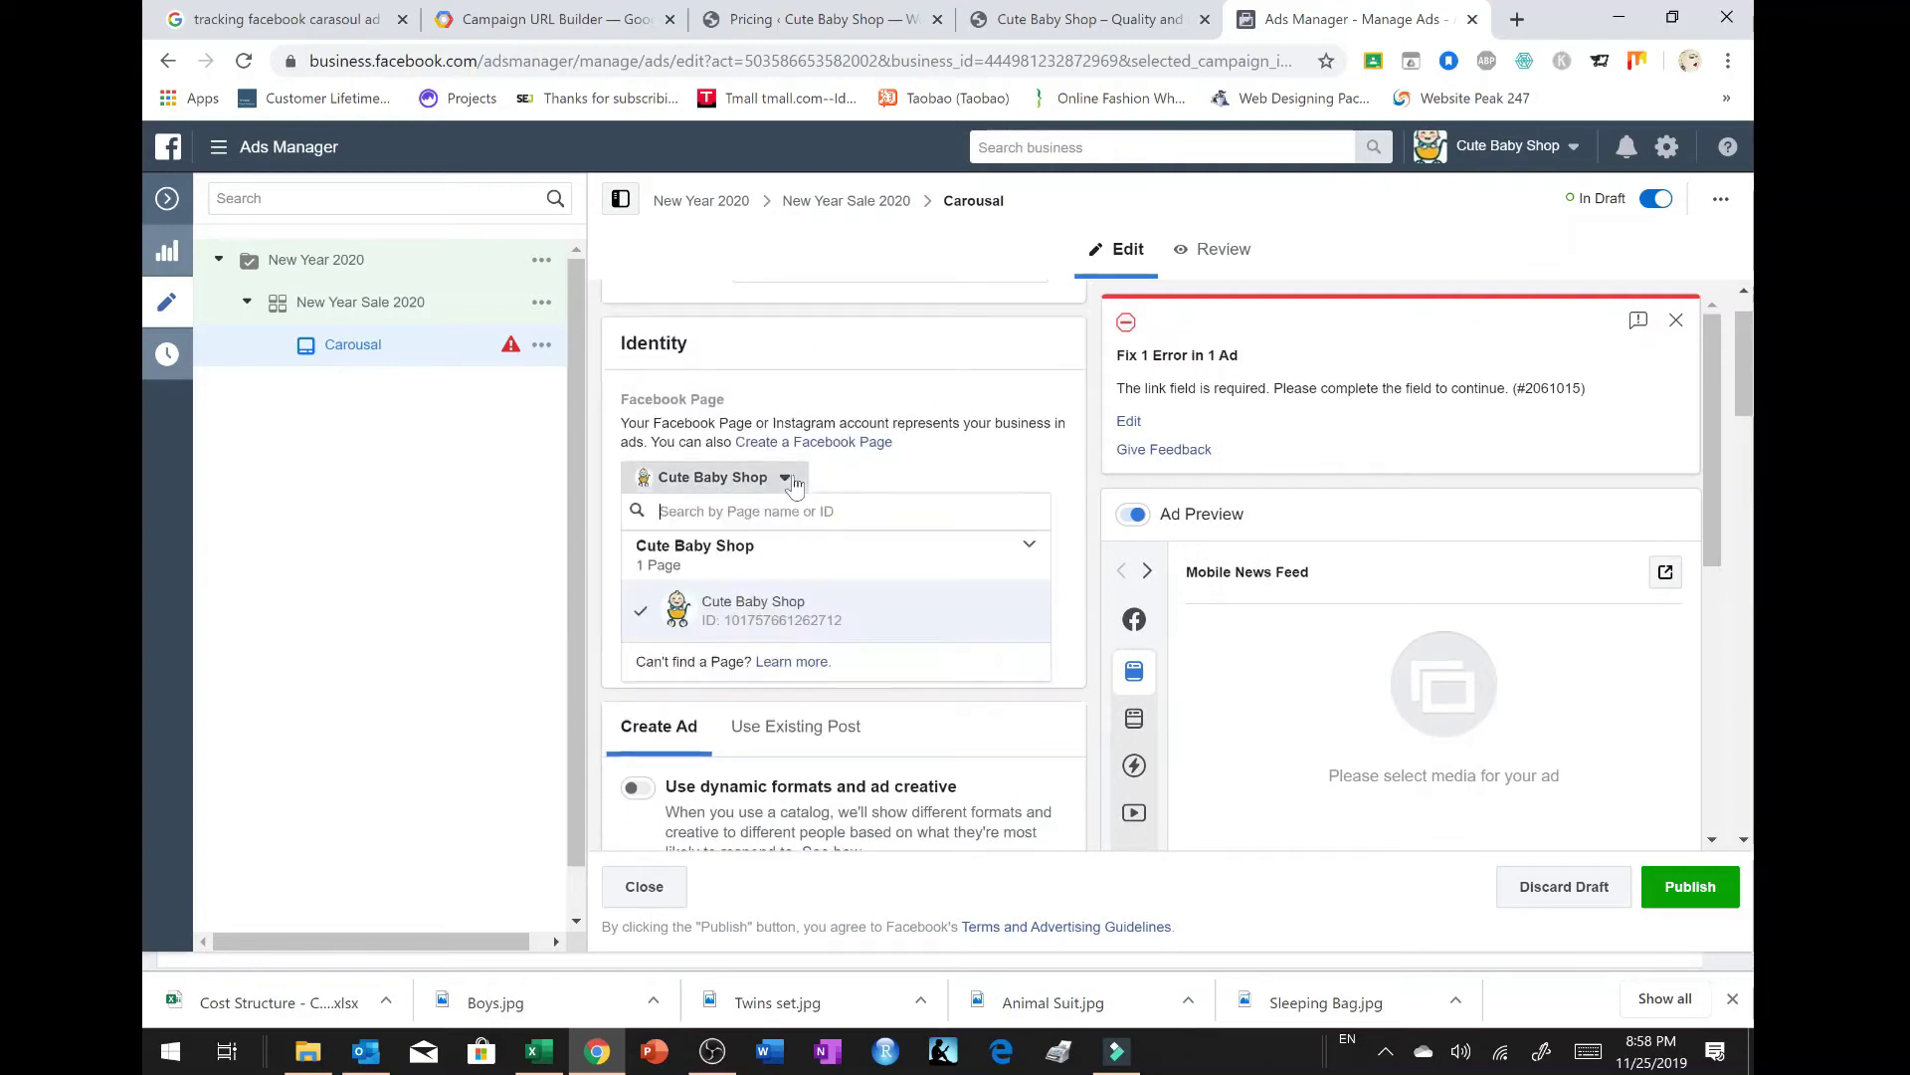
click(793, 481)
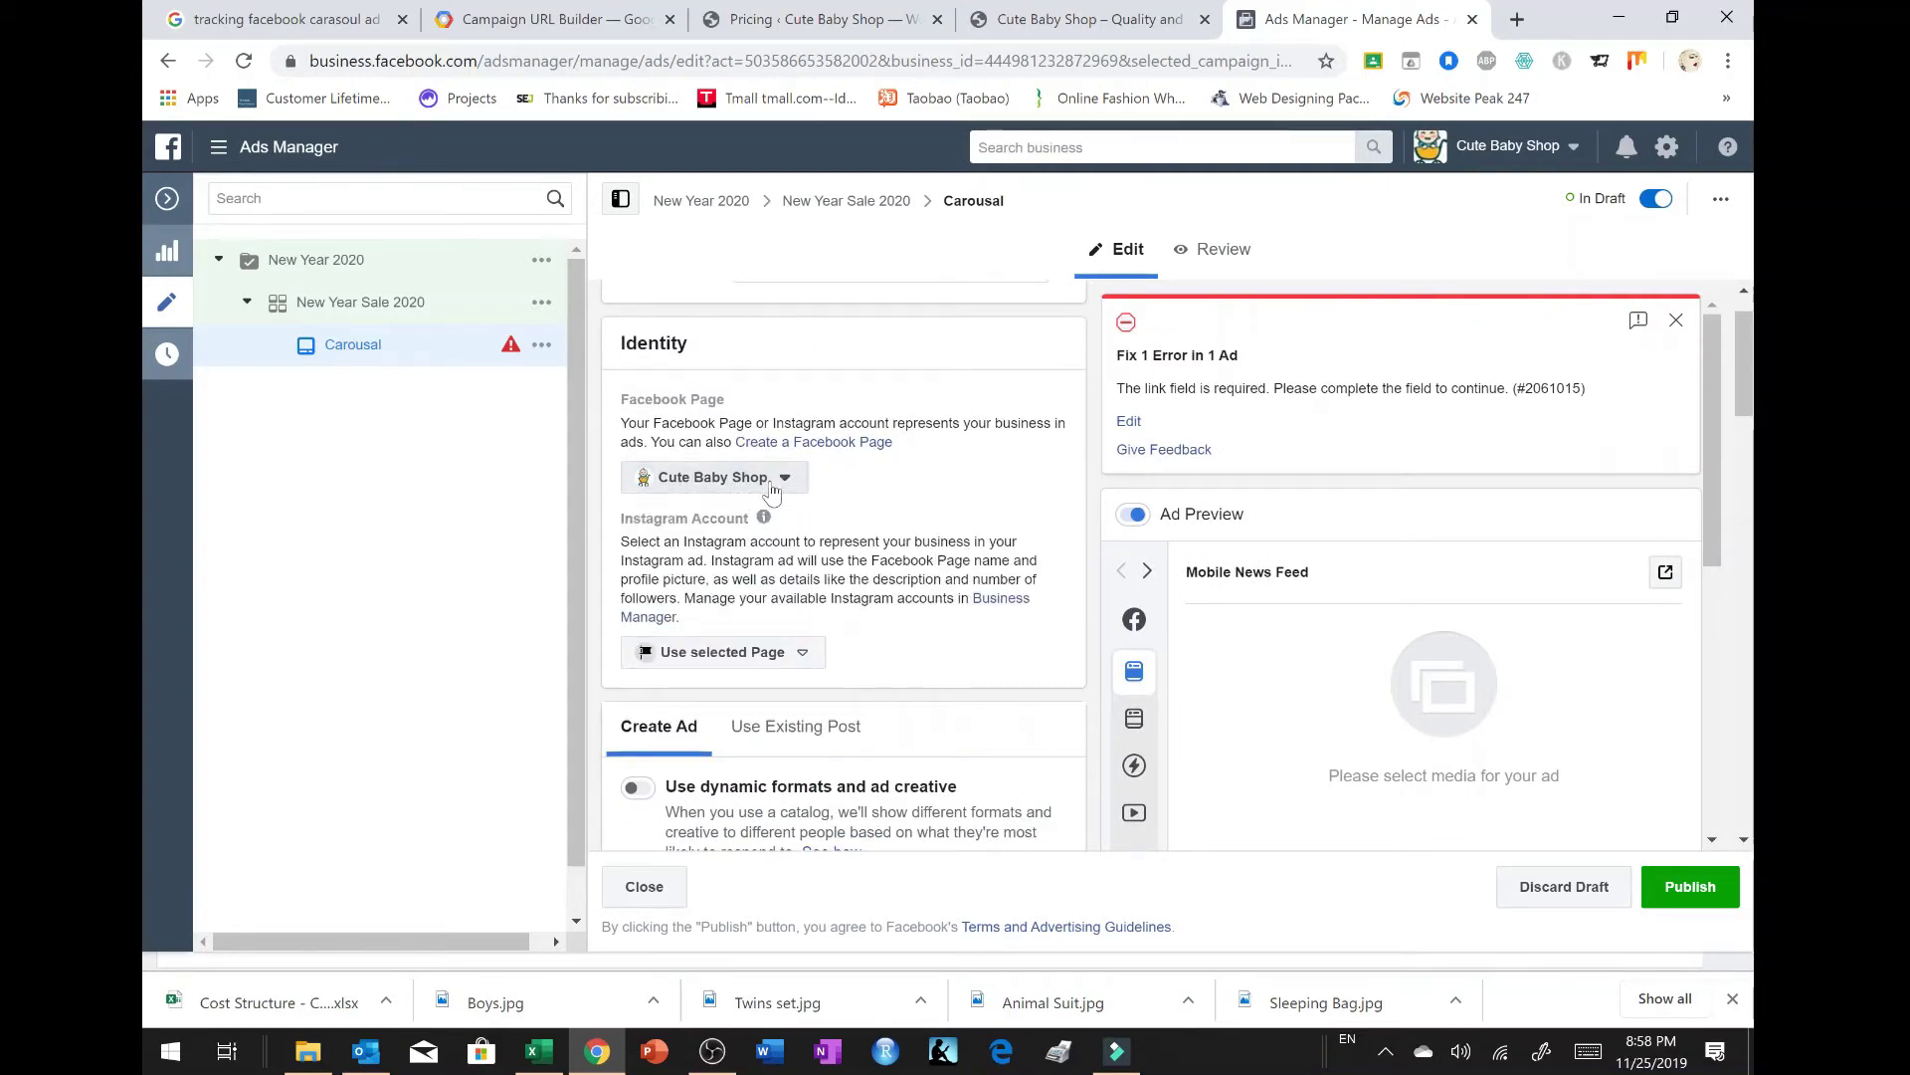
Step: Set the format of the Carousal ad to Carousel
scroll(891, 491, down, 3)
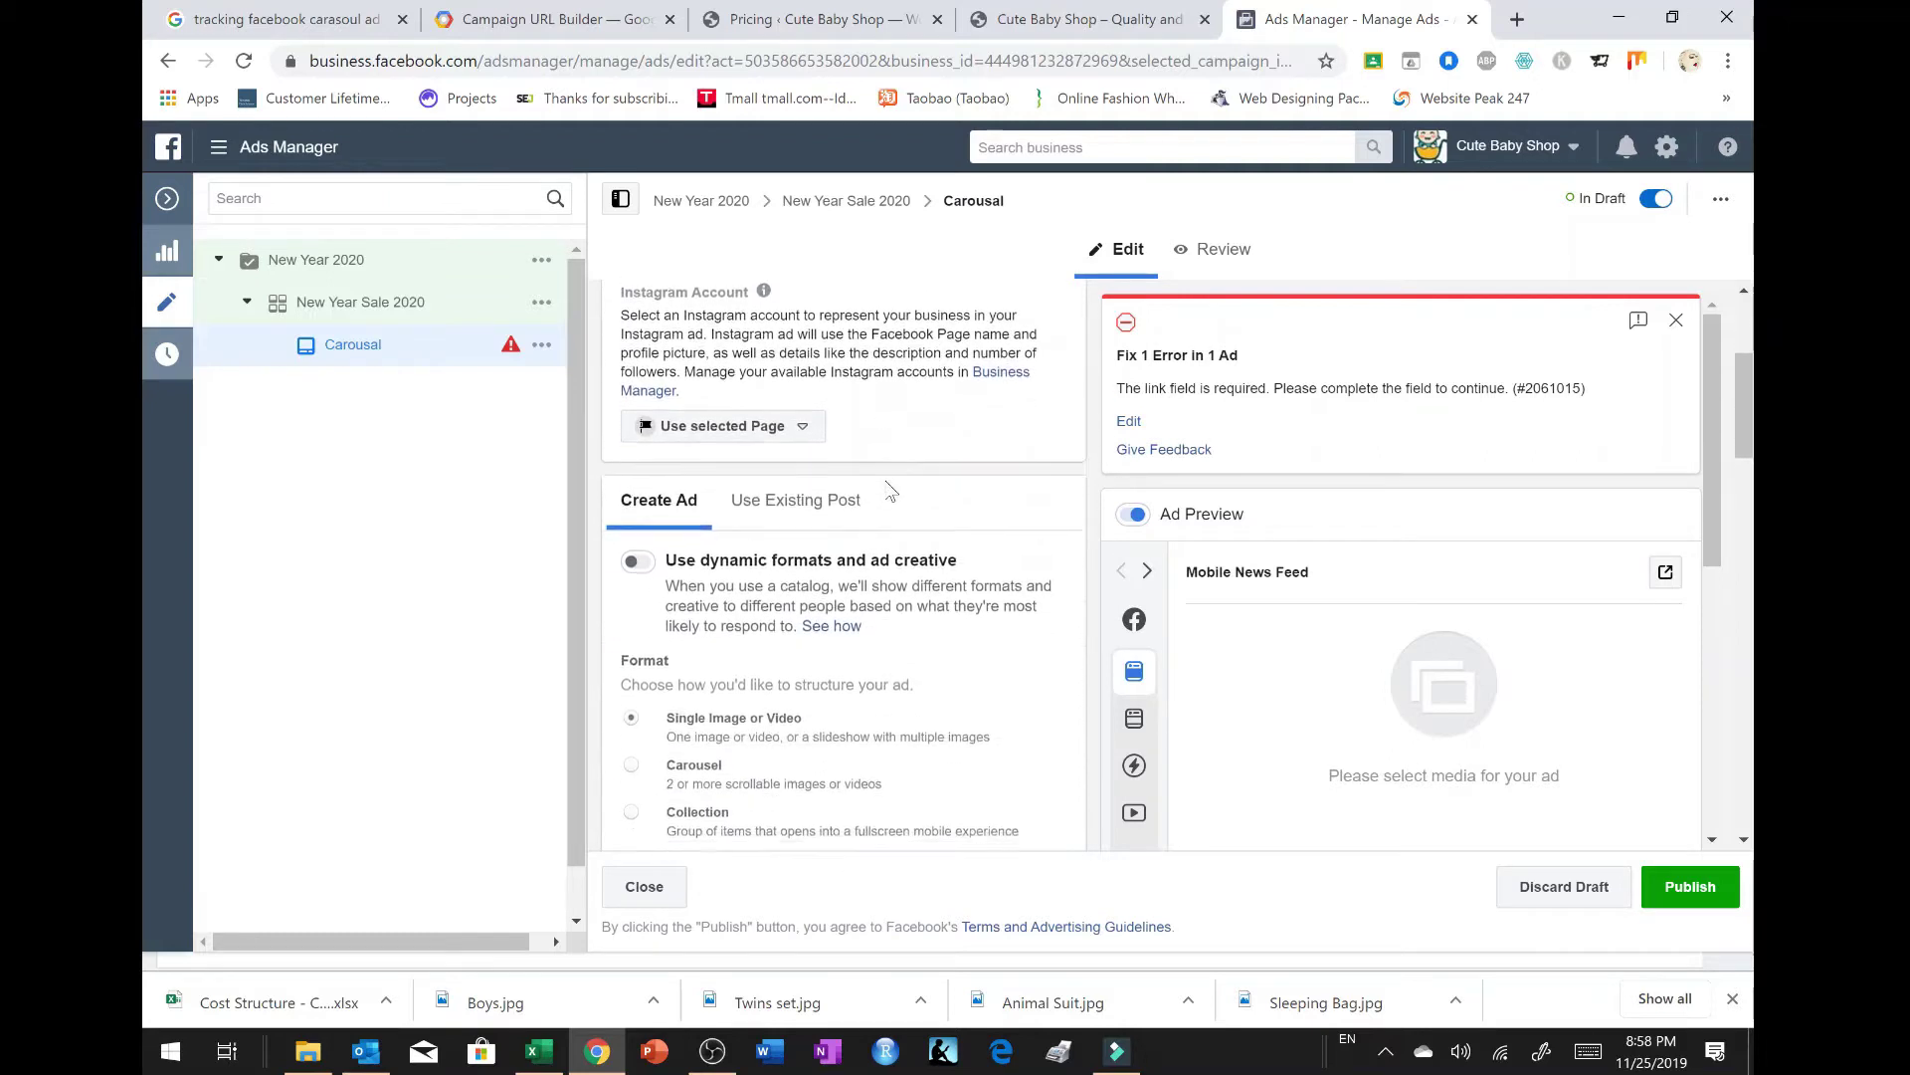
scroll(844, 565, down, 1)
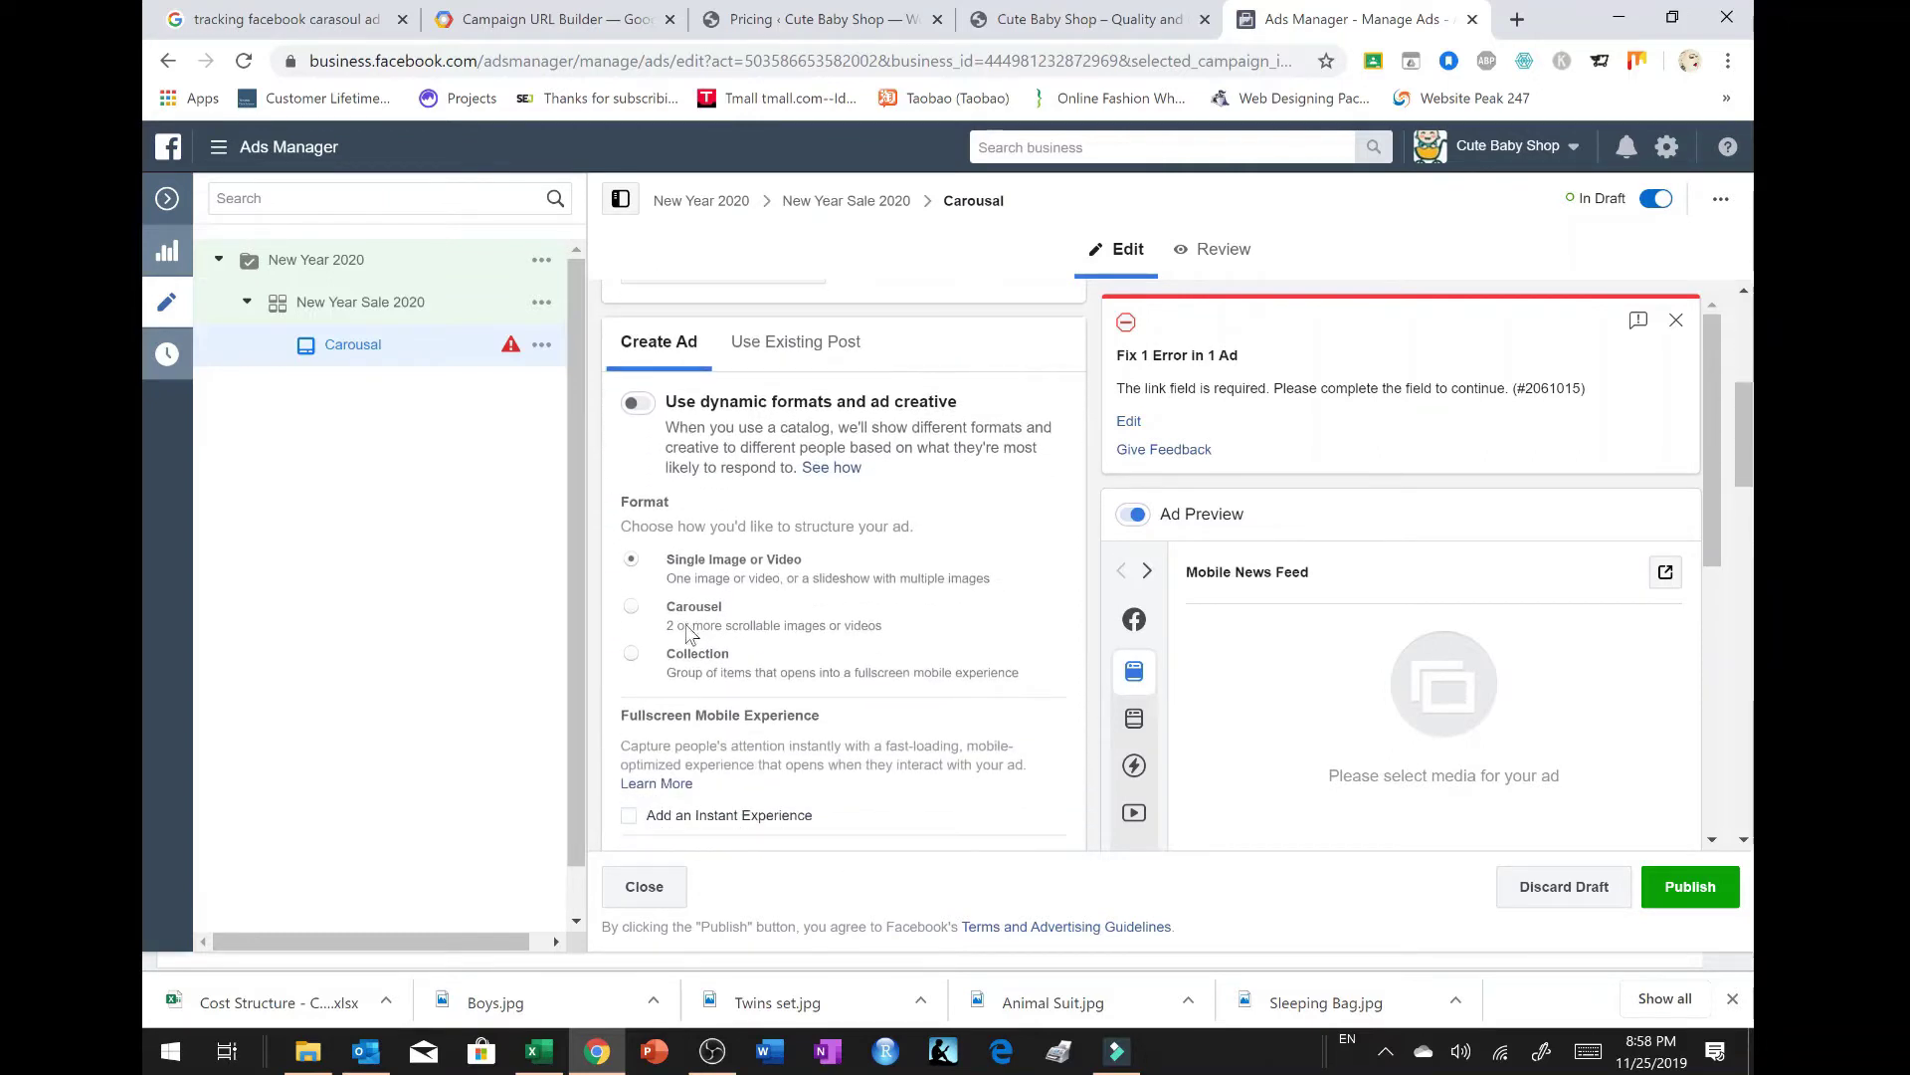
click(636, 611)
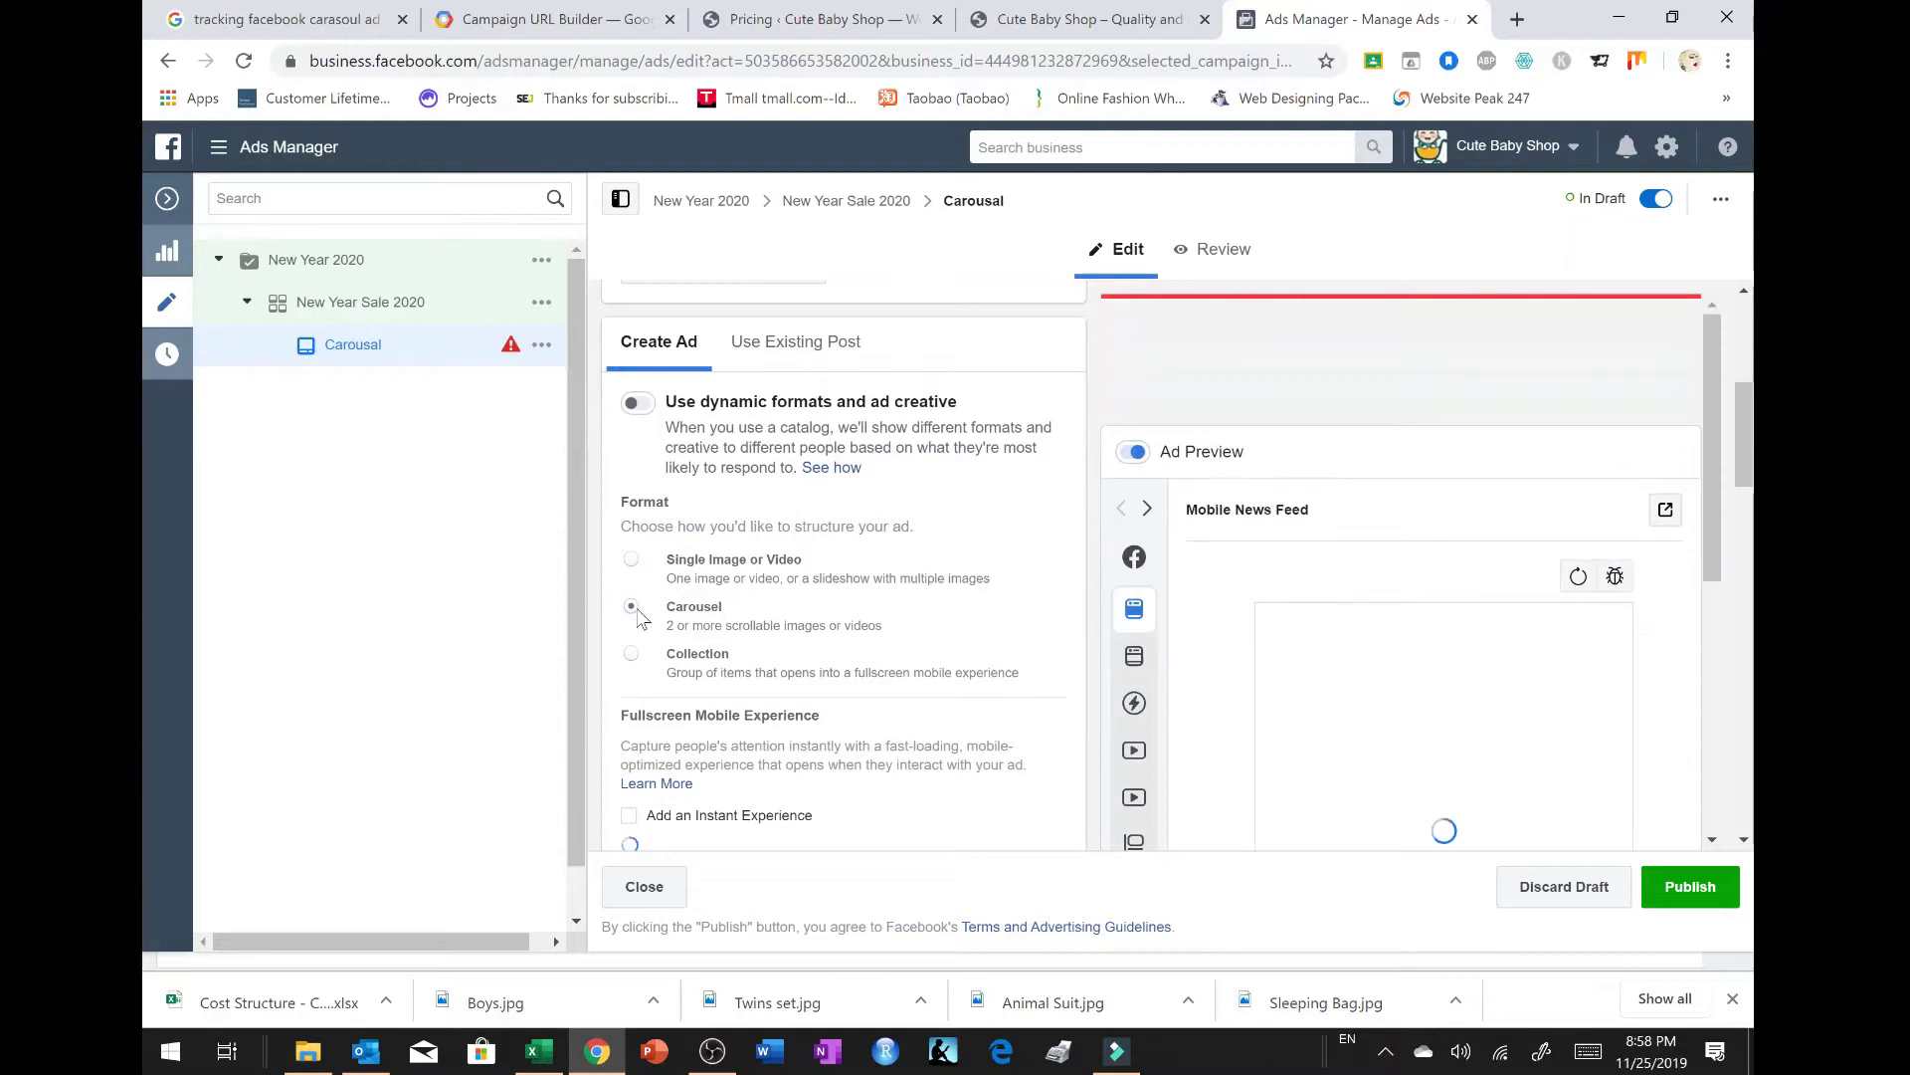
Step: Extend the carousel to five manually chosen cards and show the image settings of card 1
scroll(826, 609, down, 2)
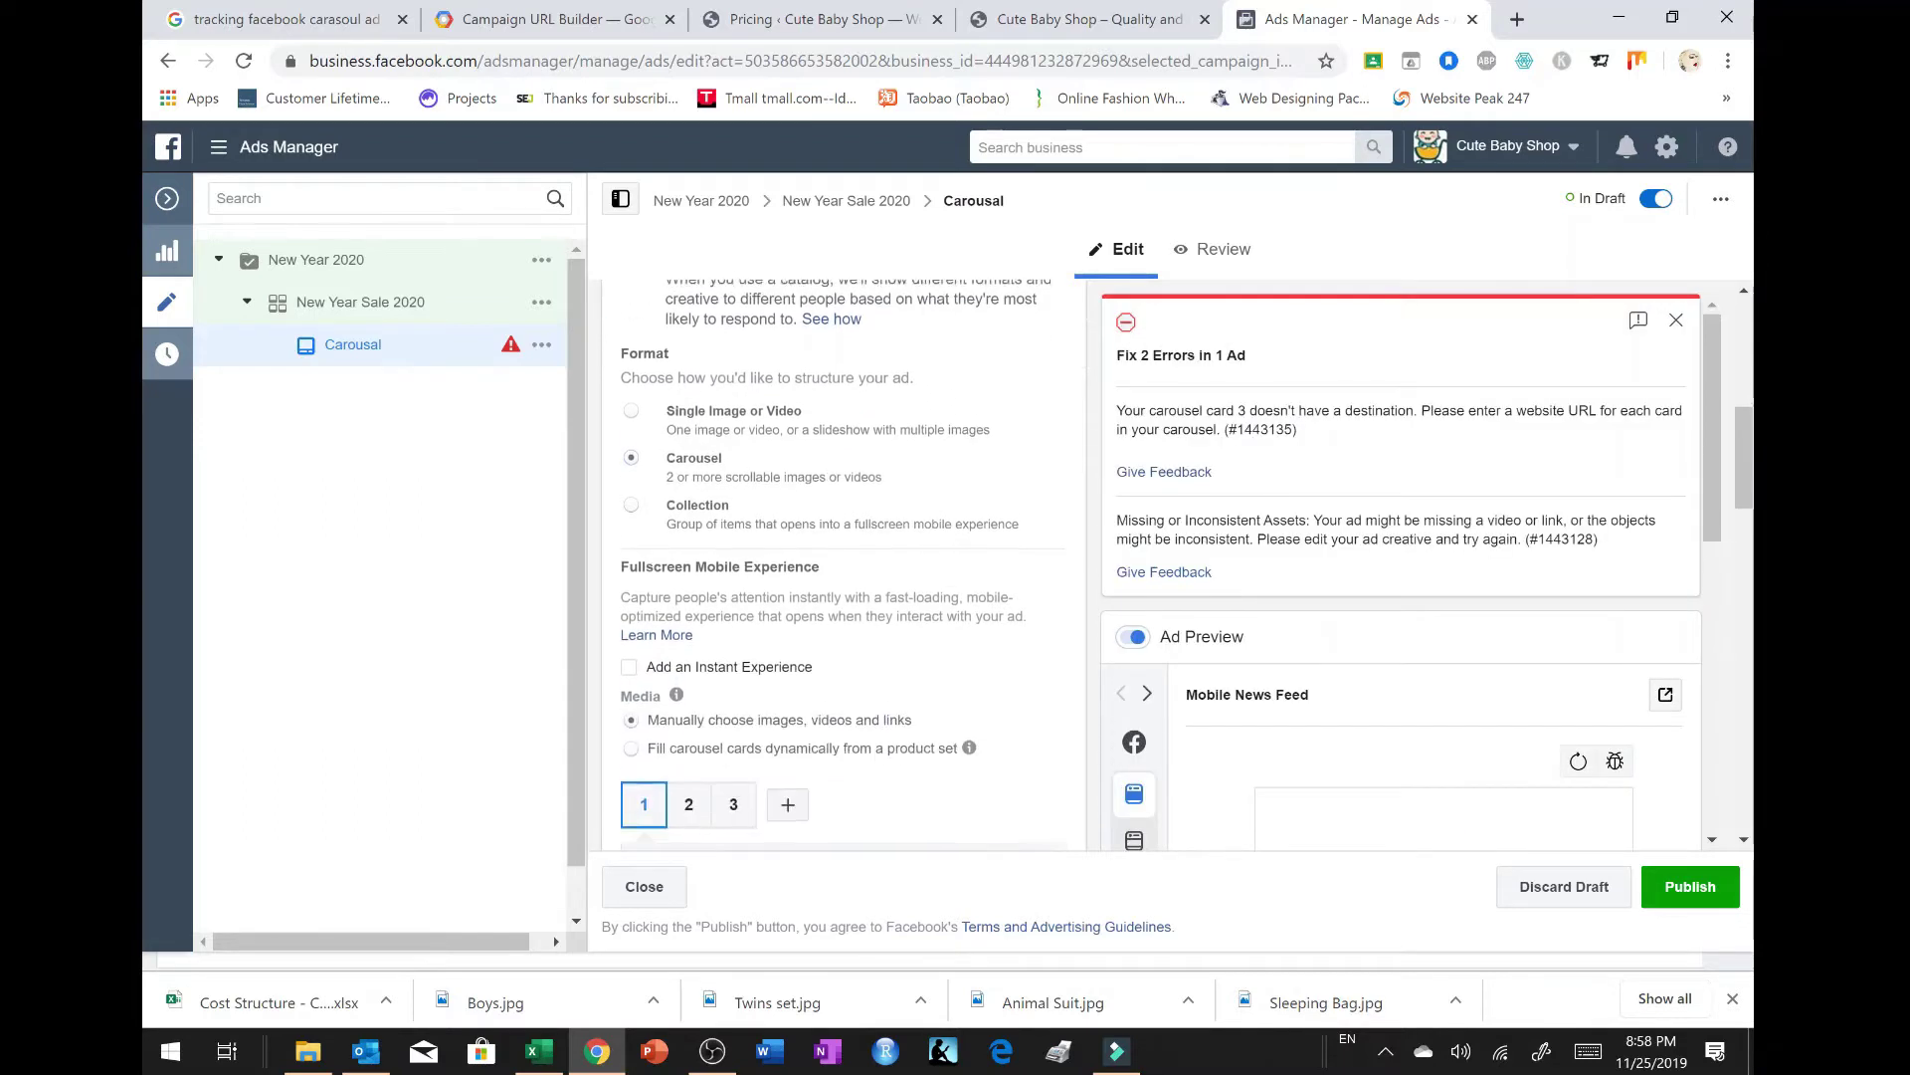
scroll(841, 470, down, 3)
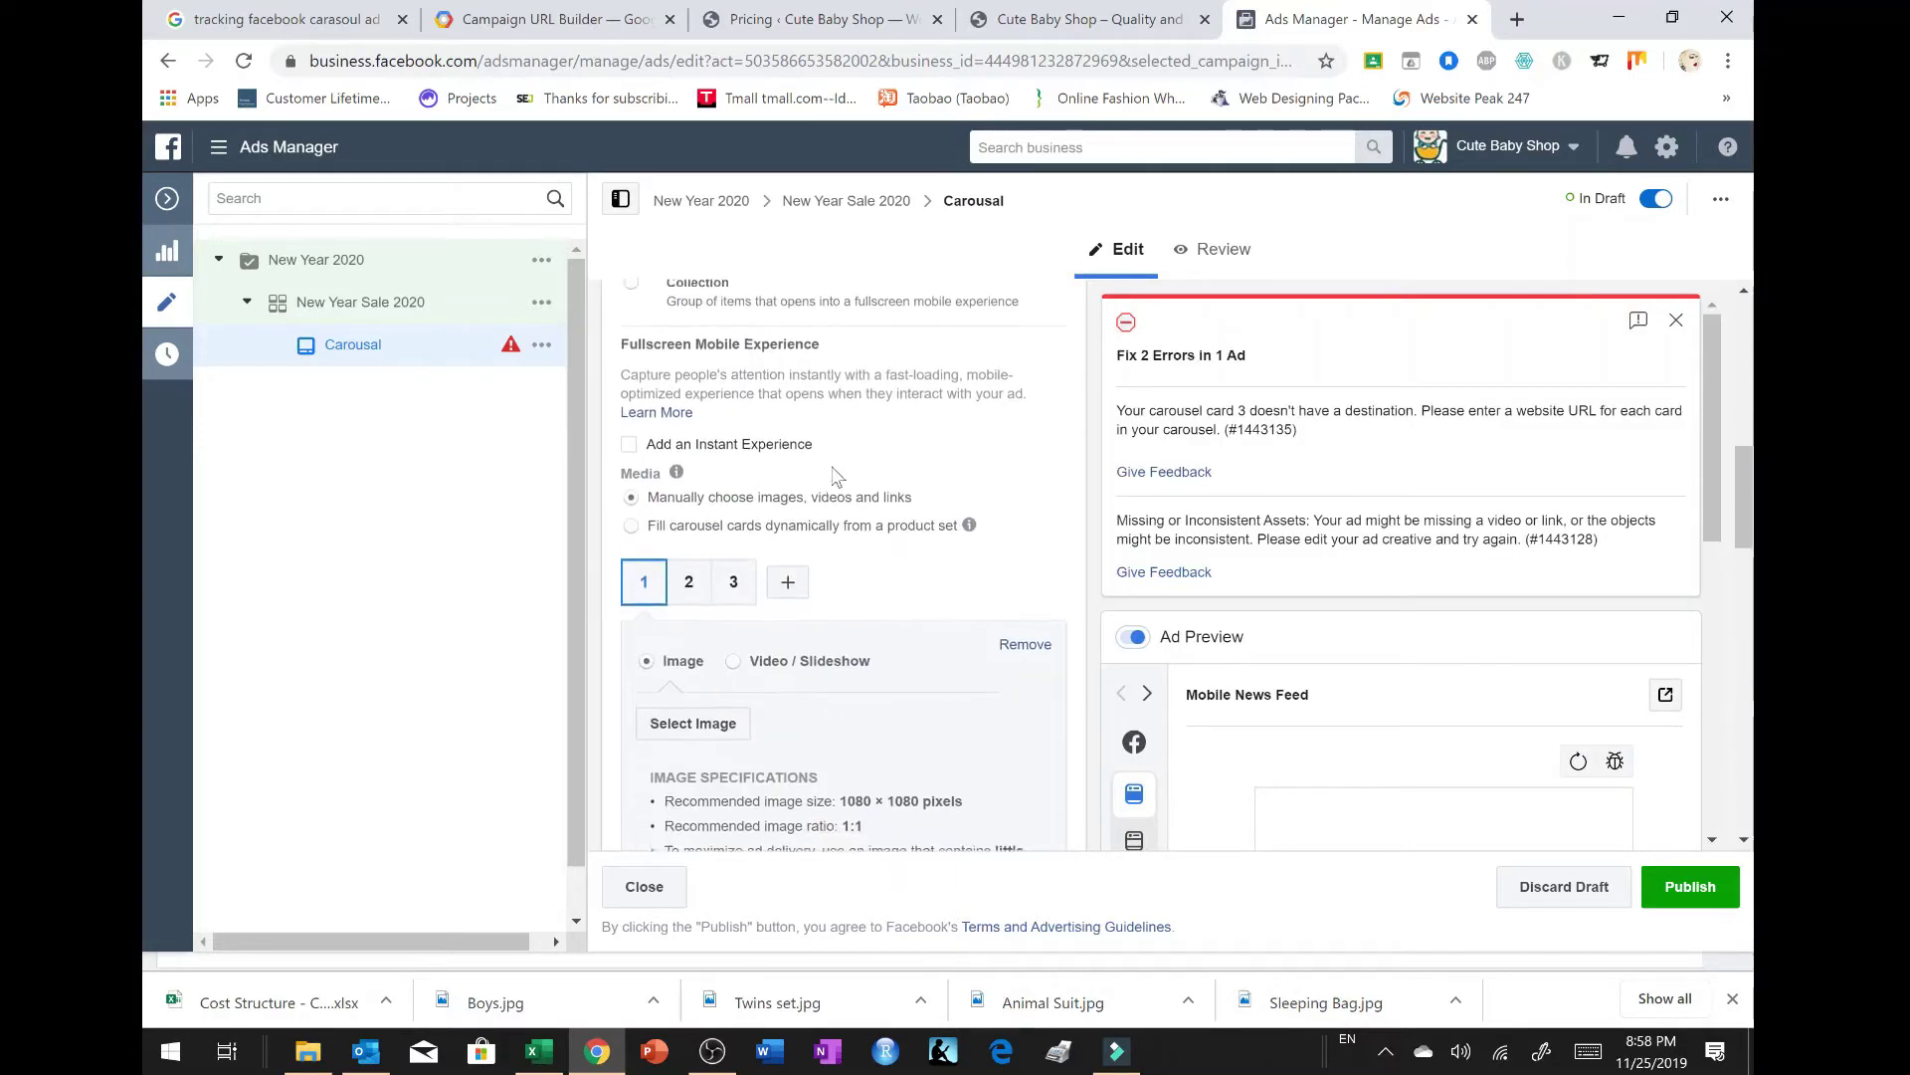
click(786, 525)
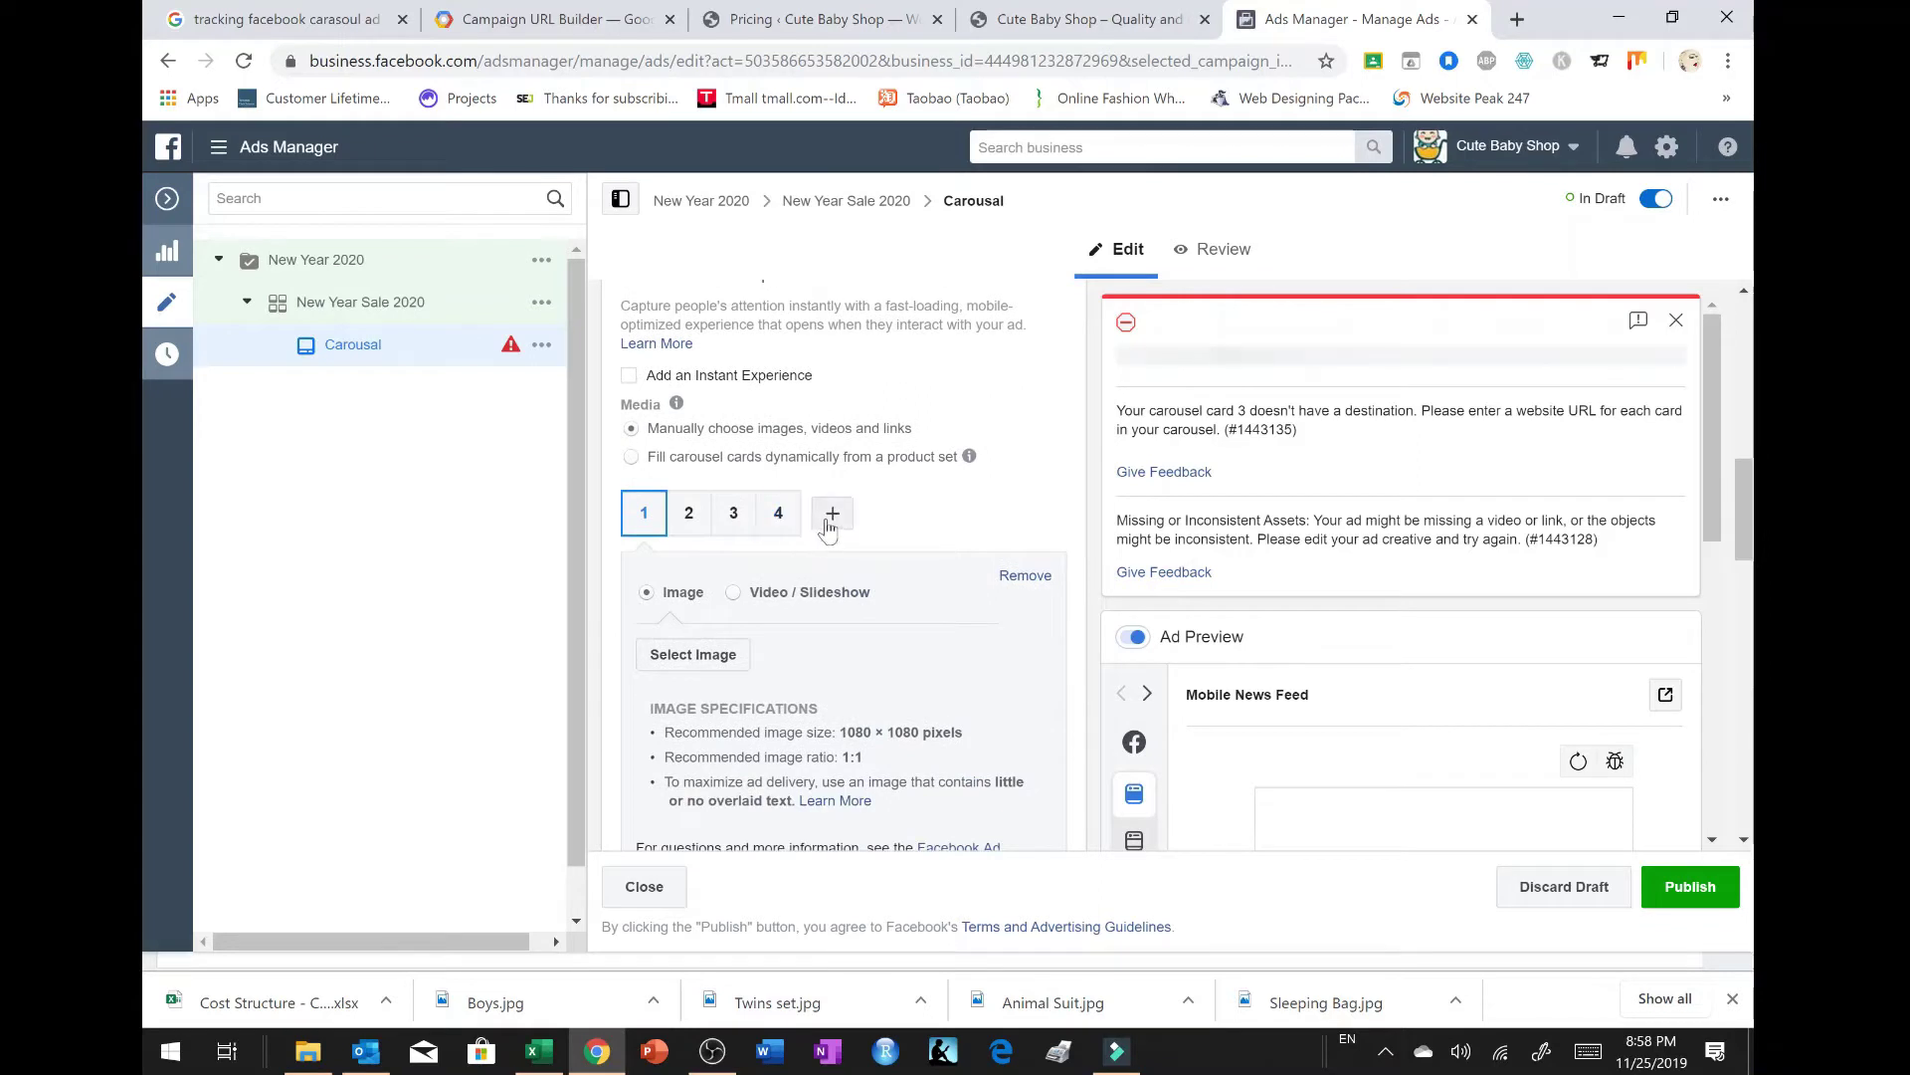
click(832, 526)
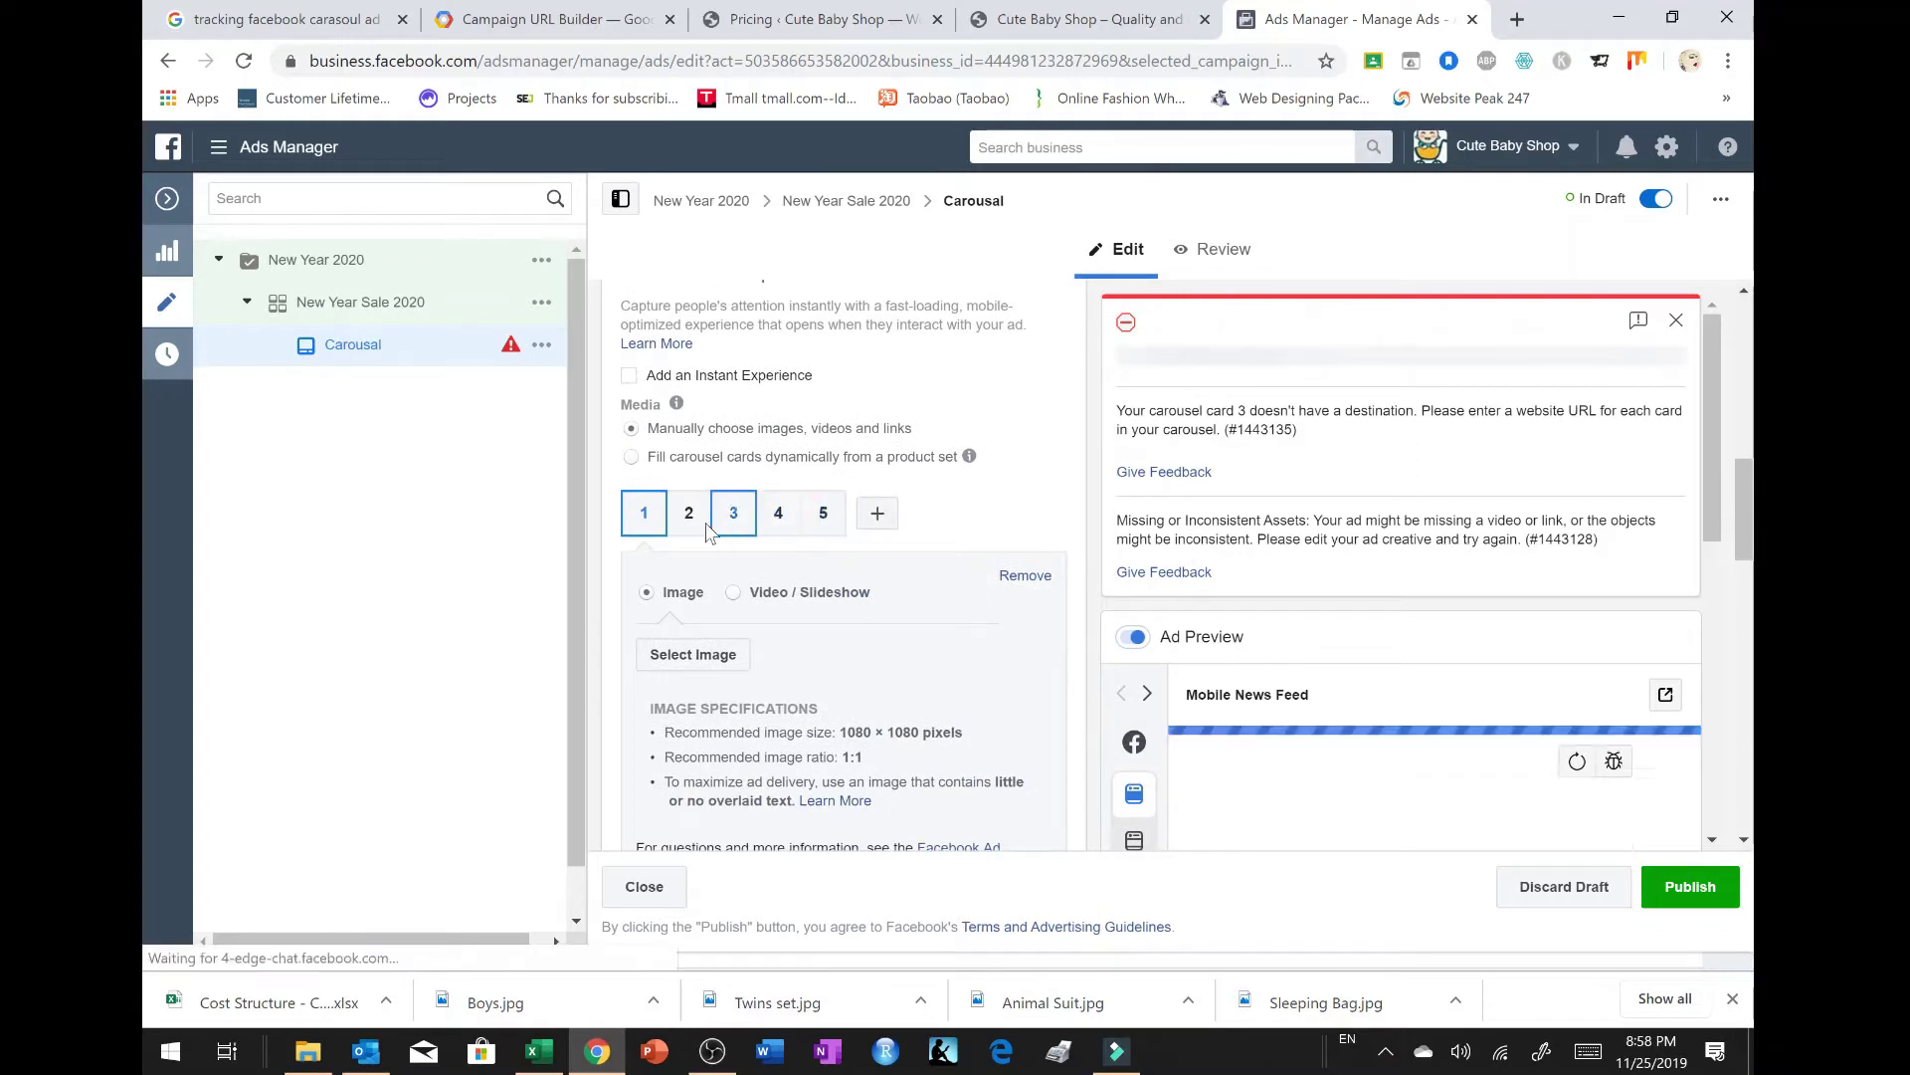
click(875, 525)
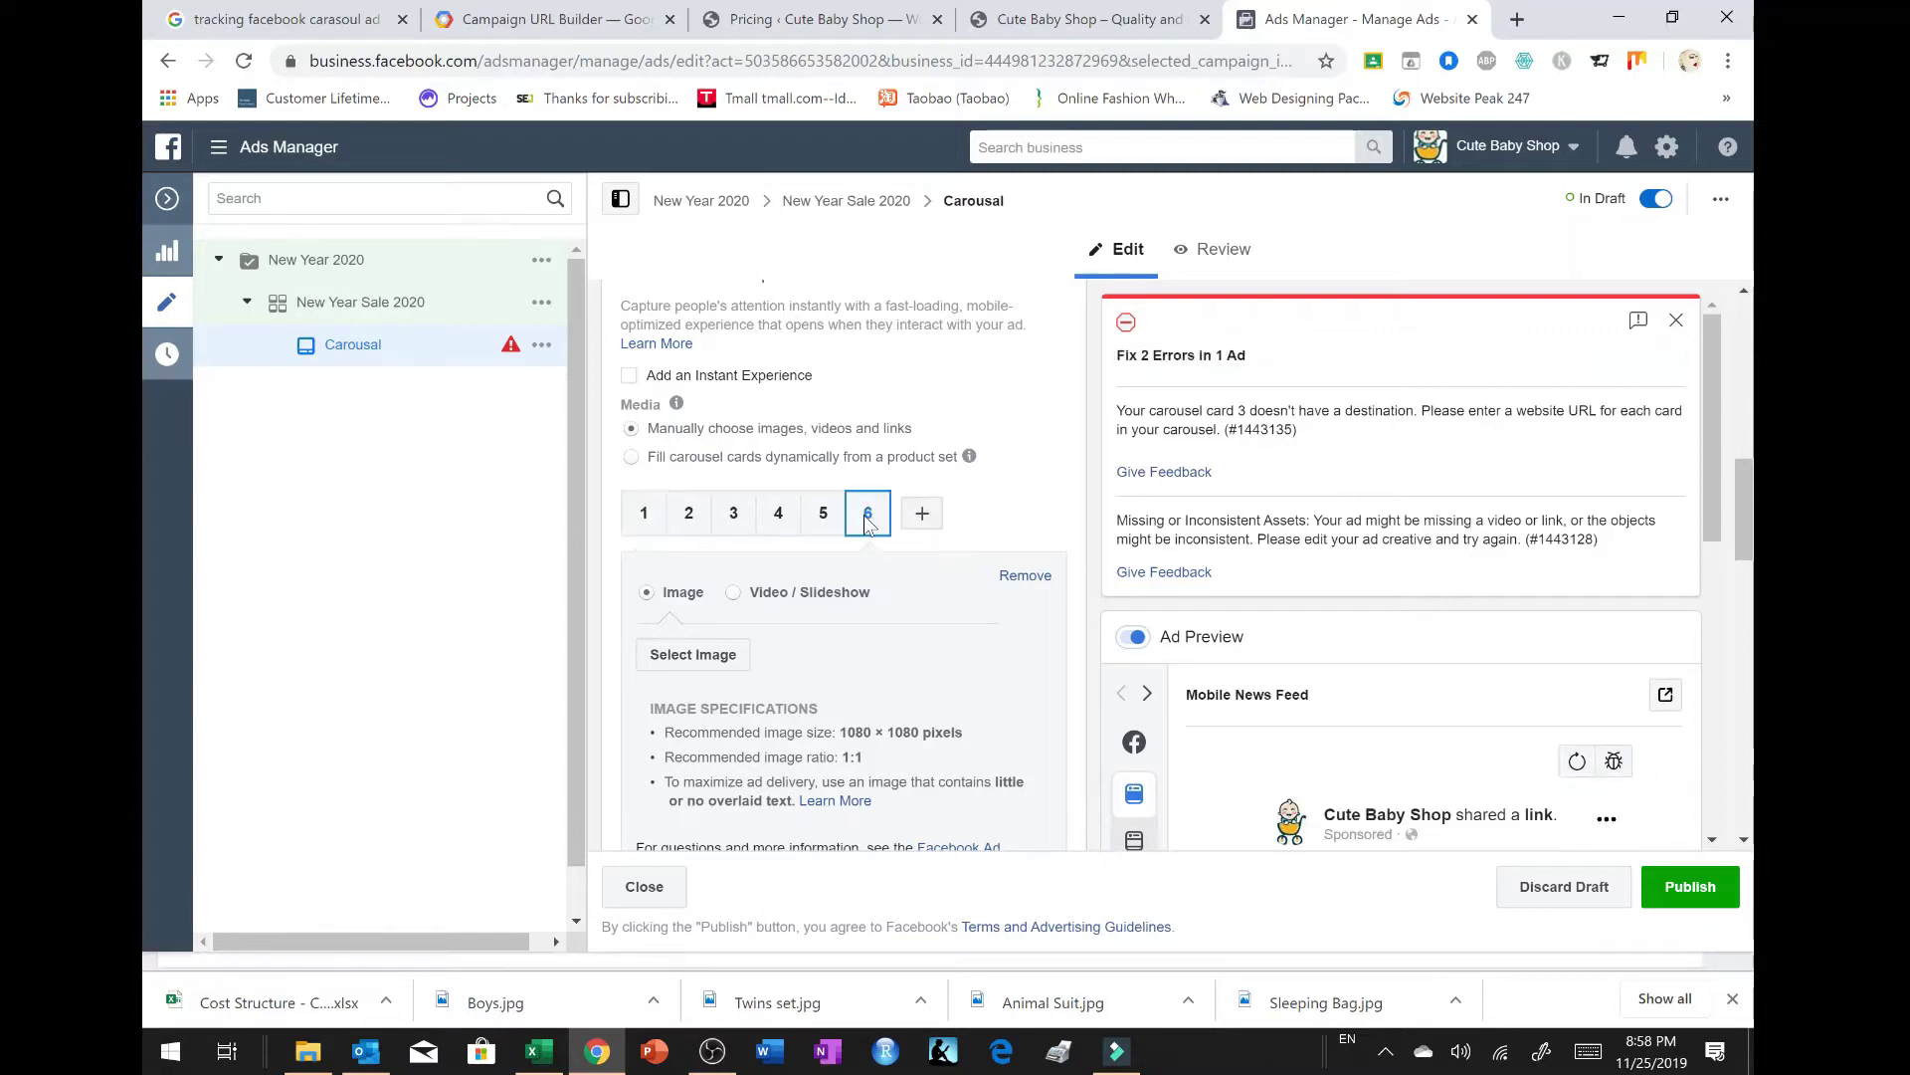
click(1024, 577)
click(652, 526)
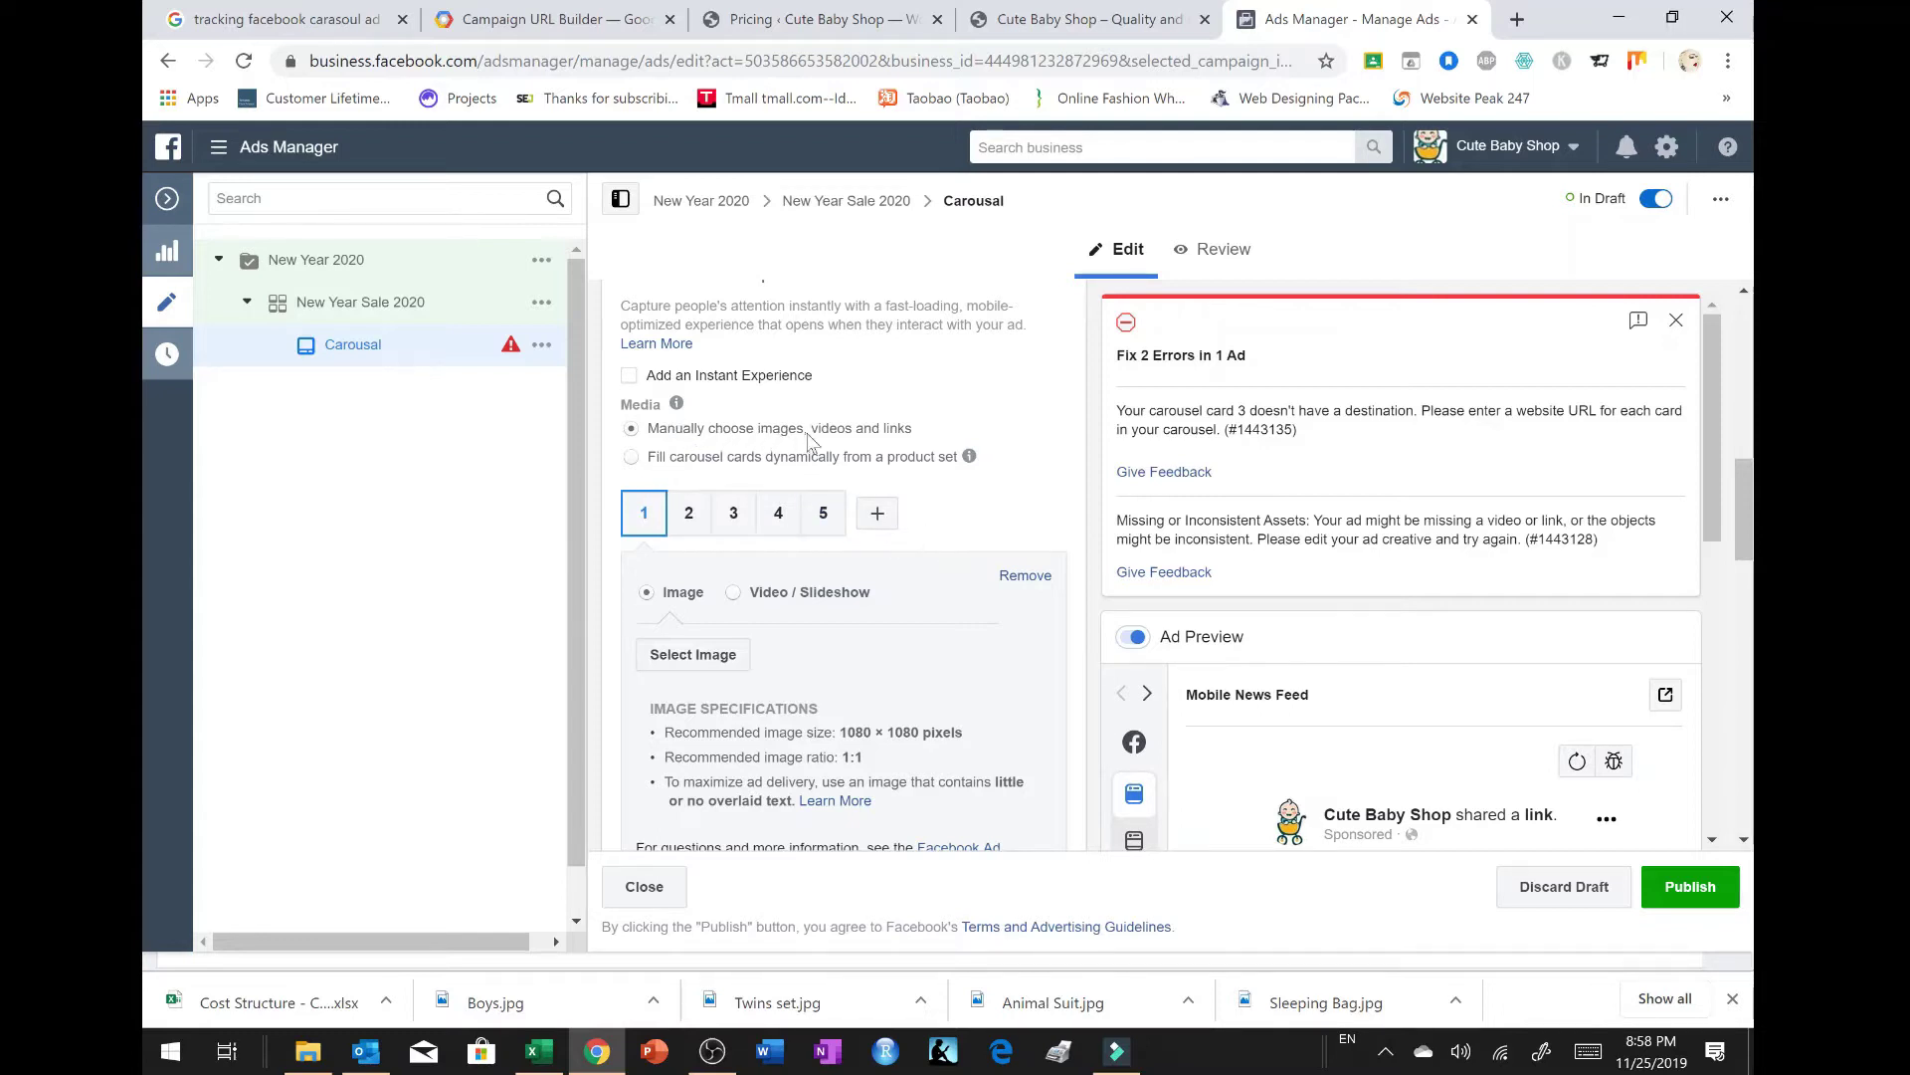
scroll(925, 538, down, 2)
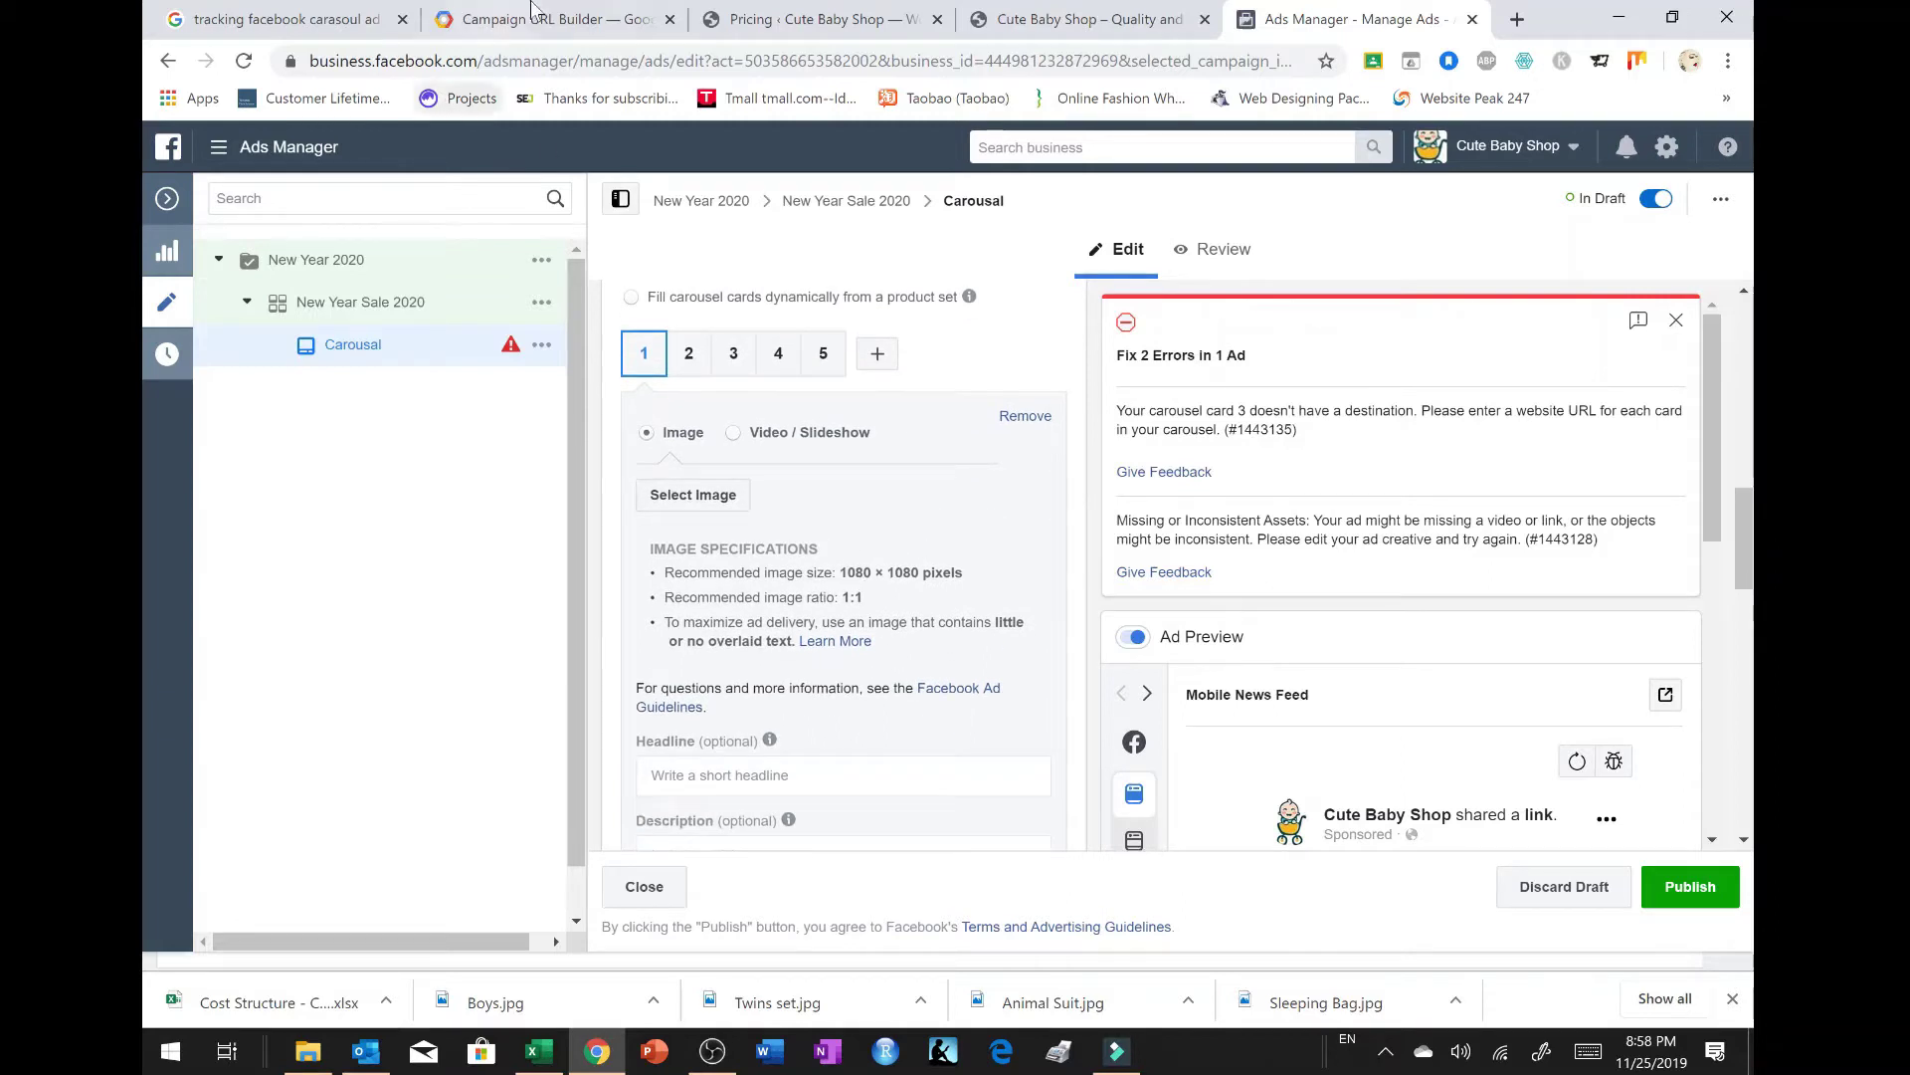
Step: Switch to the Cute Baby Shop home page and examine its product banners, such as Sleeping Bags and Christmas Coats
click(777, 12)
click(1064, 17)
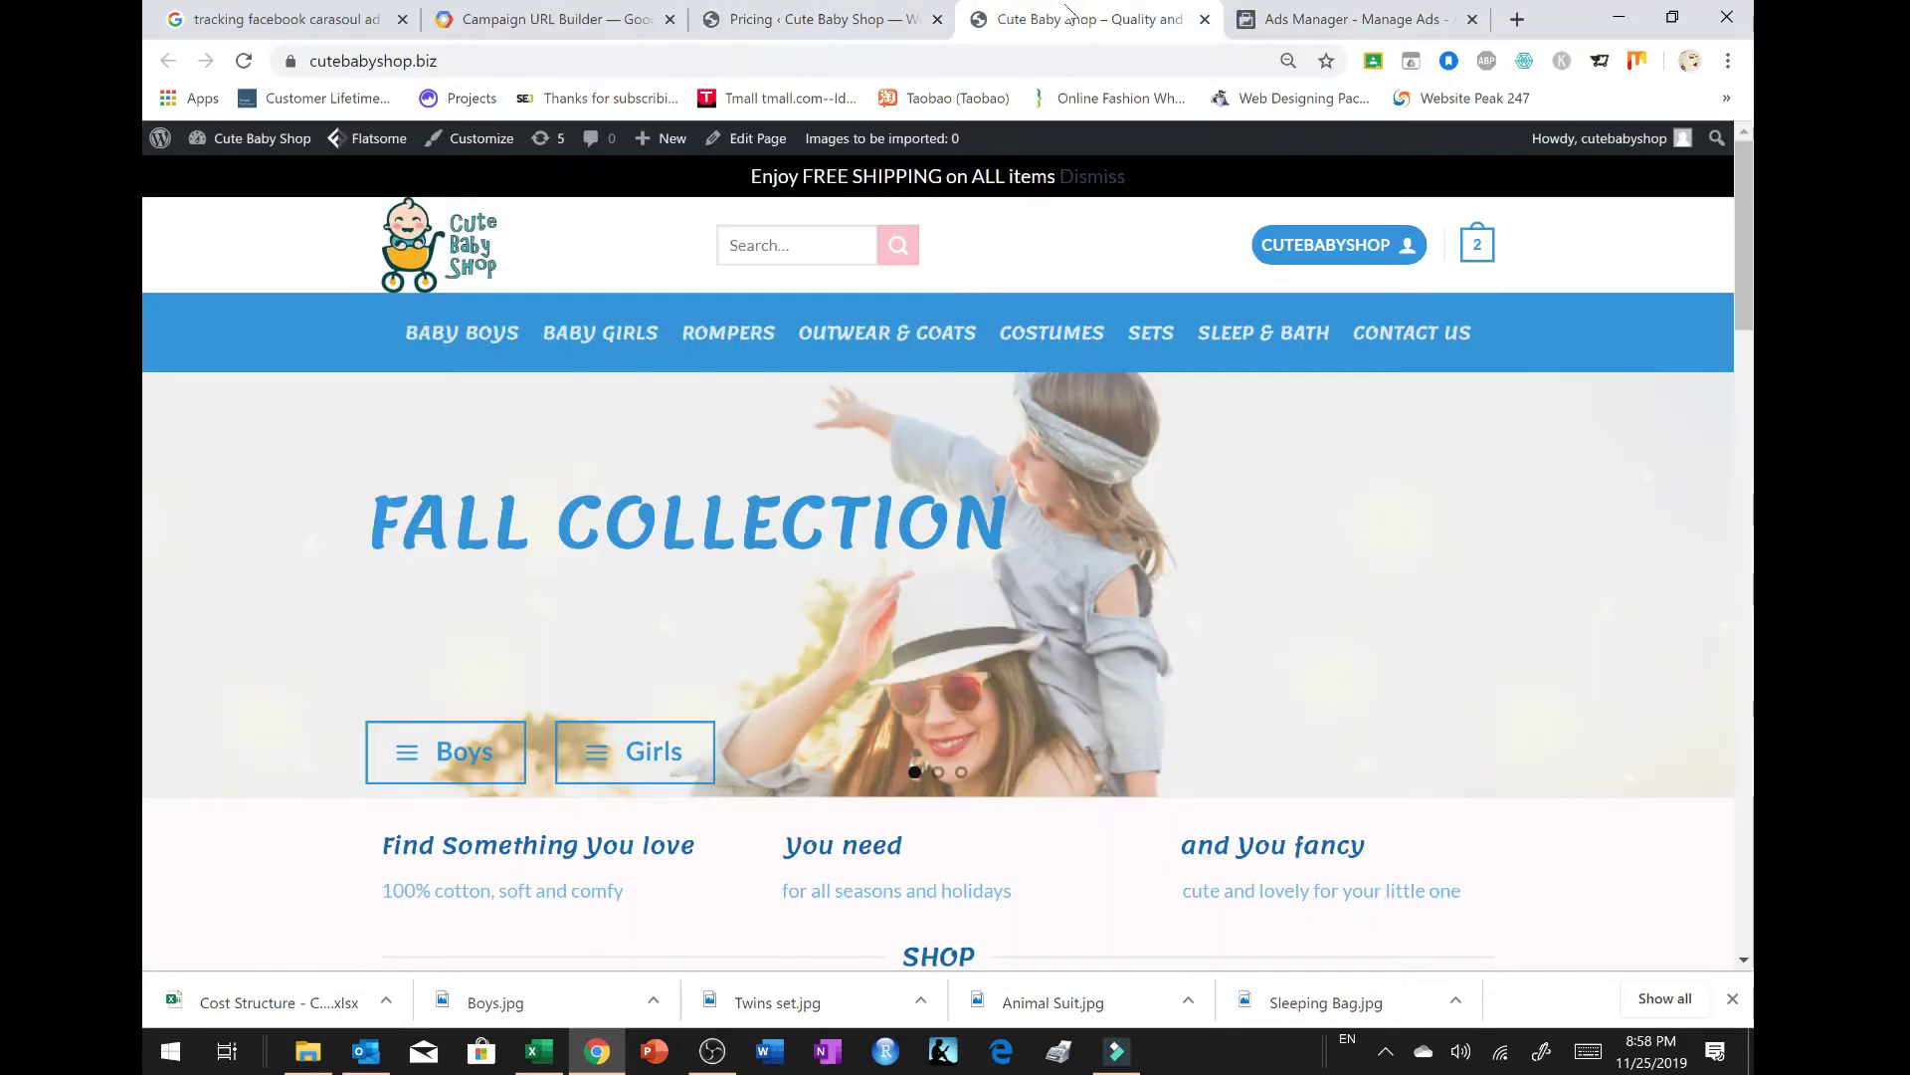
scroll(1251, 524, down, 12)
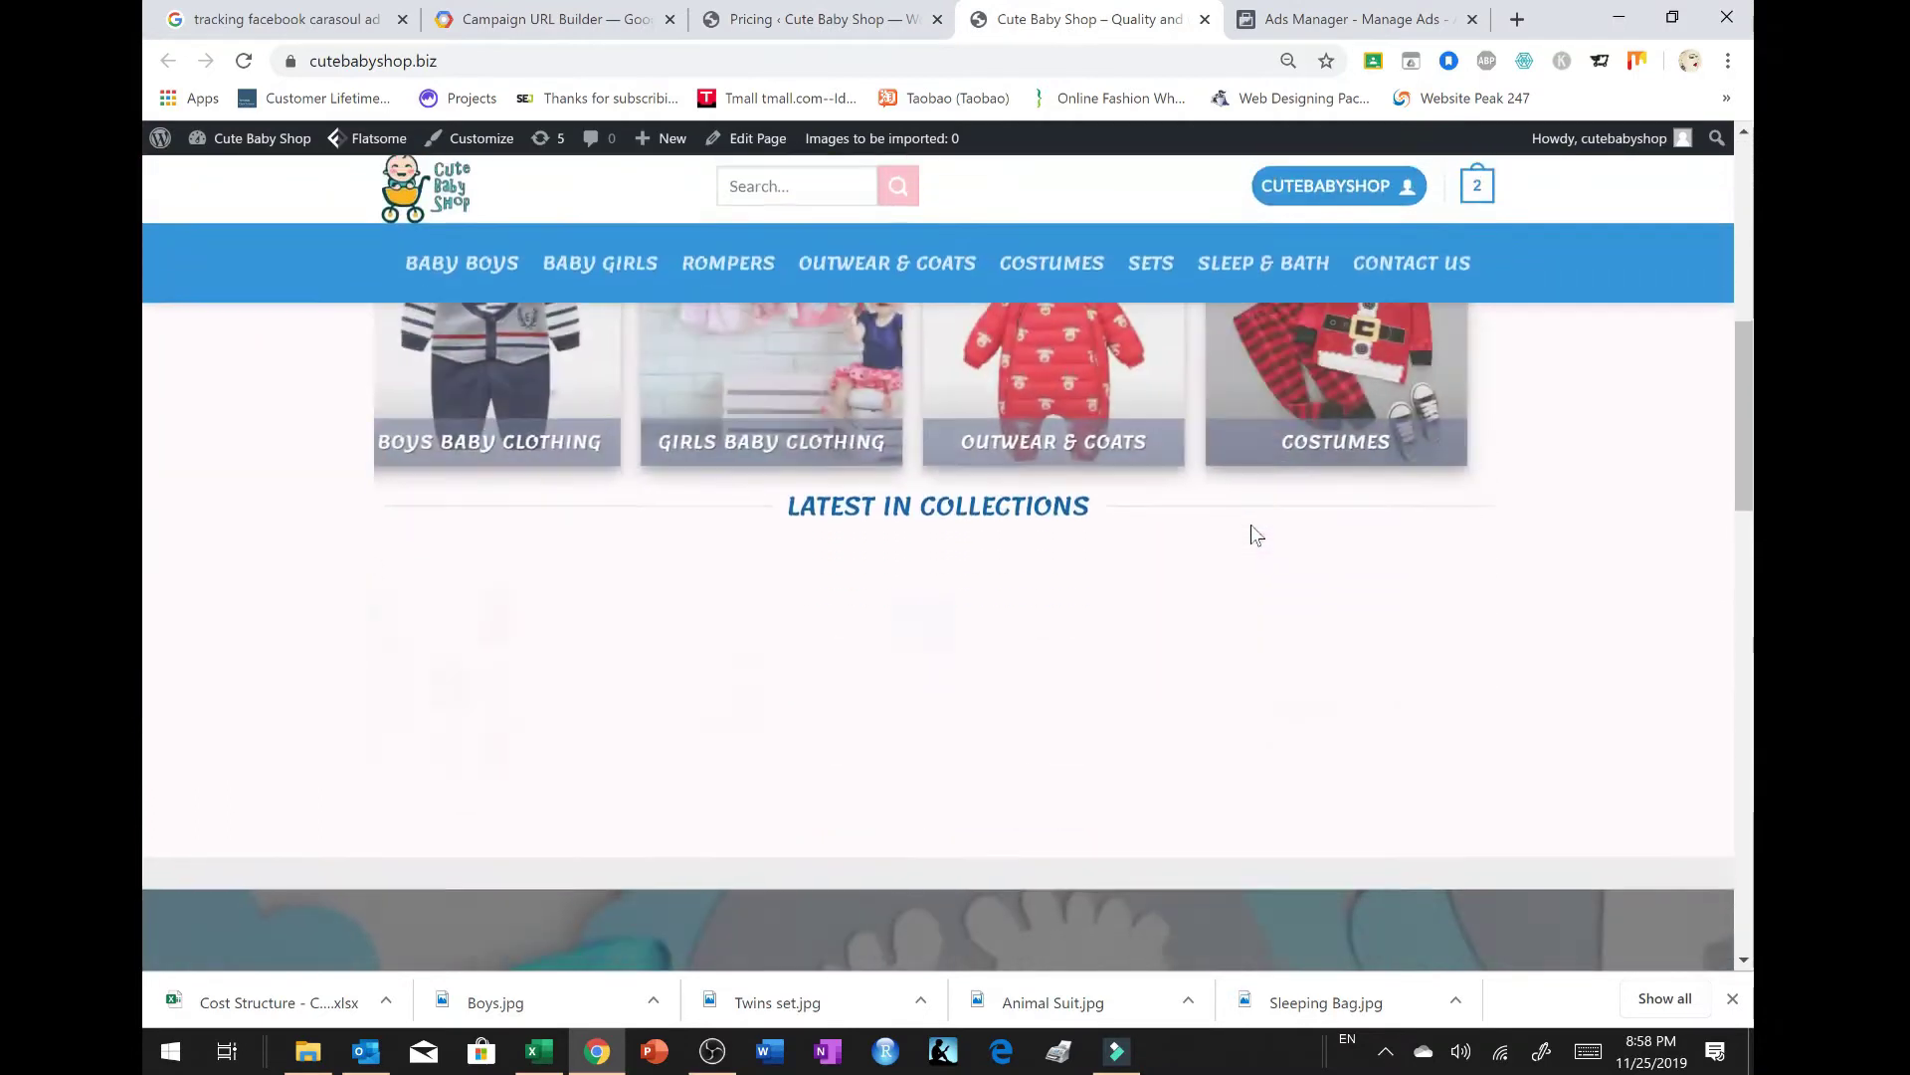
scroll(1240, 524, down, 9)
scroll(1239, 524, up, 2)
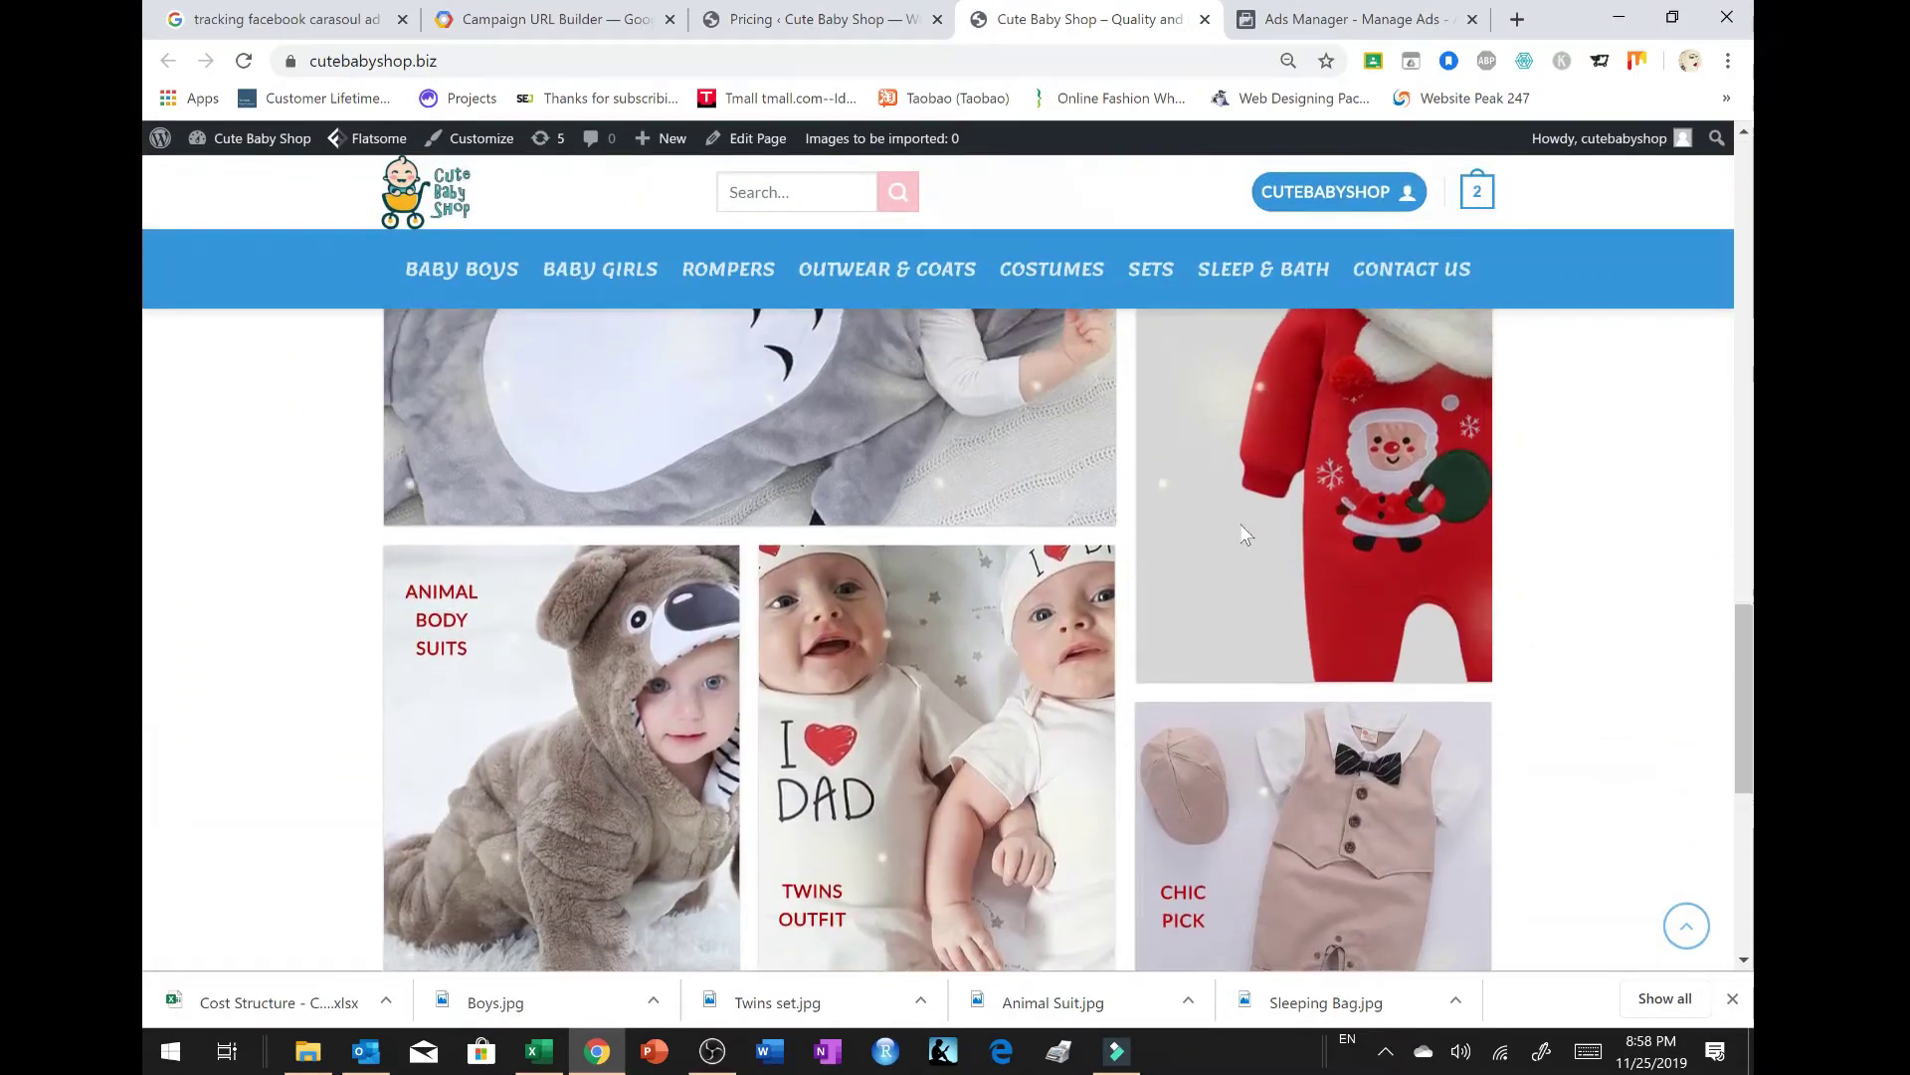
scroll(1240, 523, up, 2)
scroll(1251, 460, down, 1)
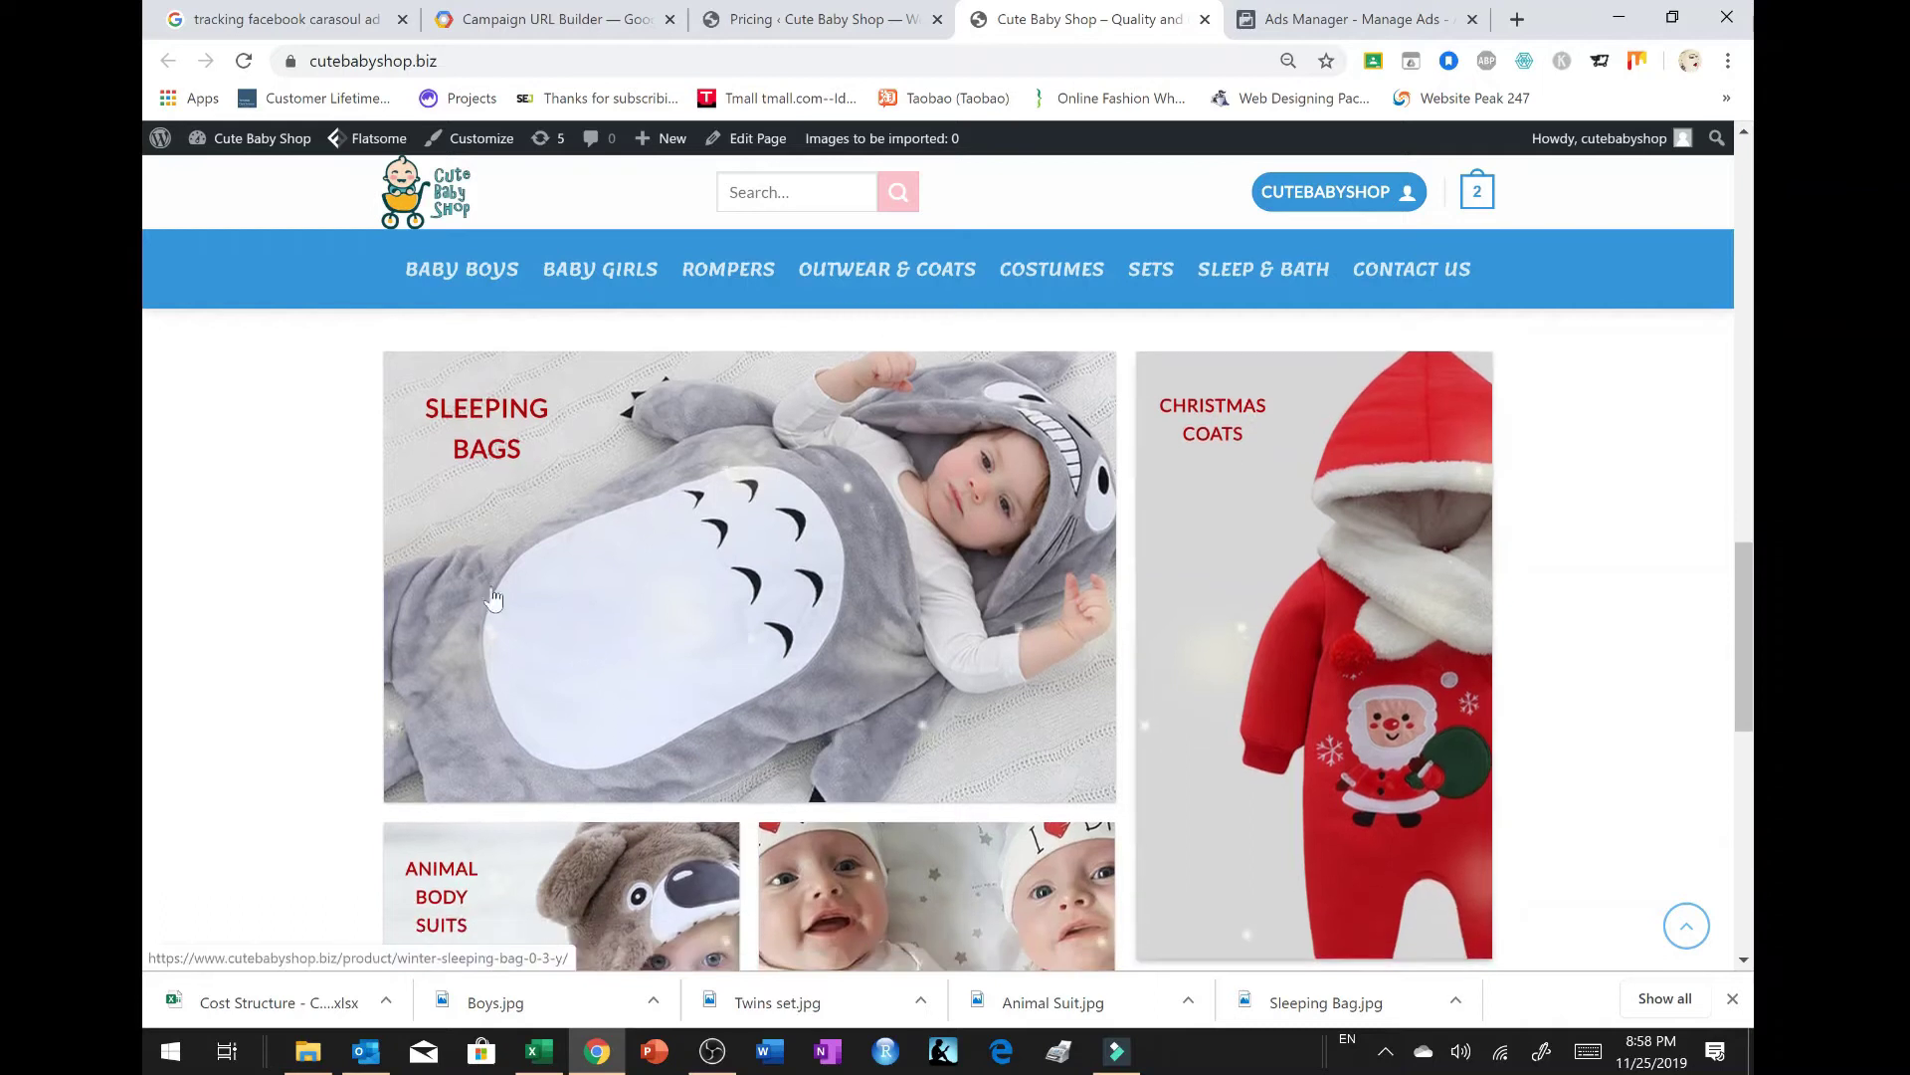
scroll(1250, 460, down, 2)
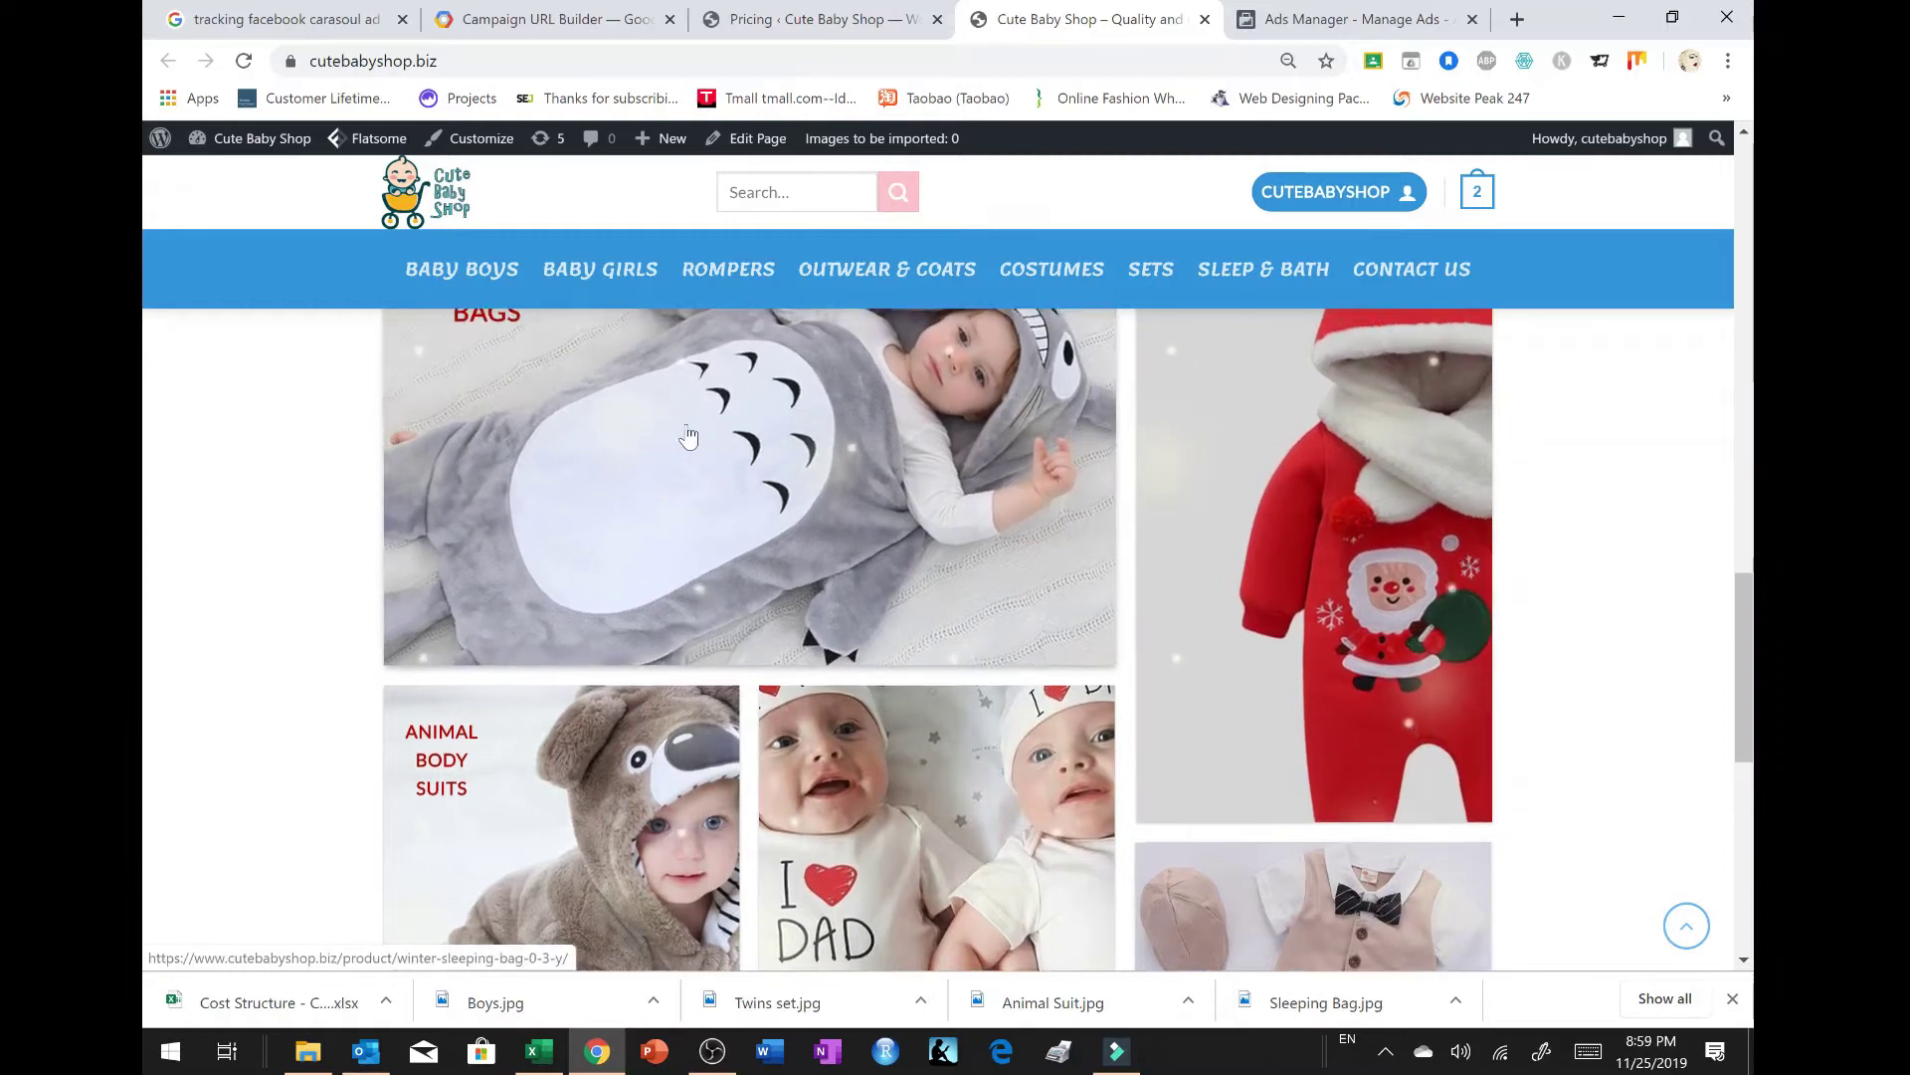
Step: Open the Sleeping Bags, Christmas Coats and Animal Body Suits banner links in separate new tabs
scroll(481, 371, up, 1)
right_click(480, 371)
click(512, 378)
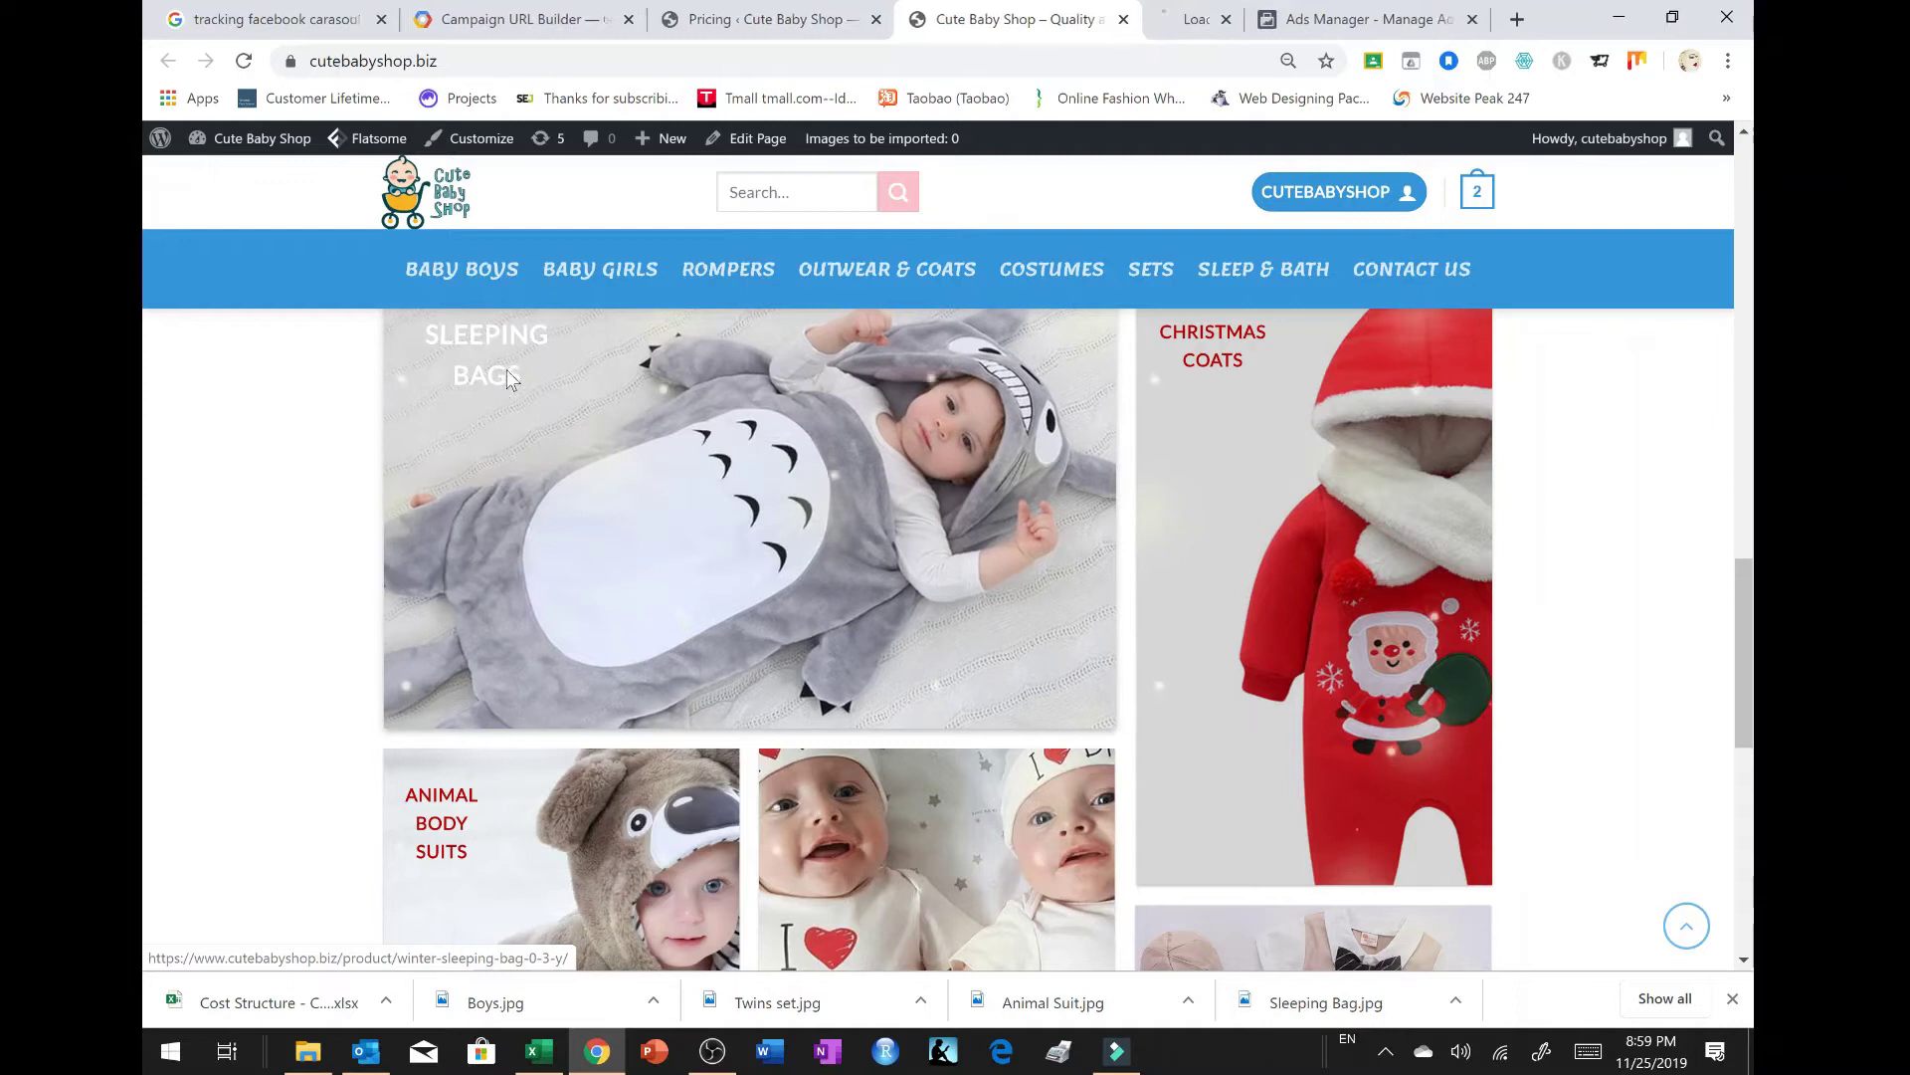
right_click(1216, 356)
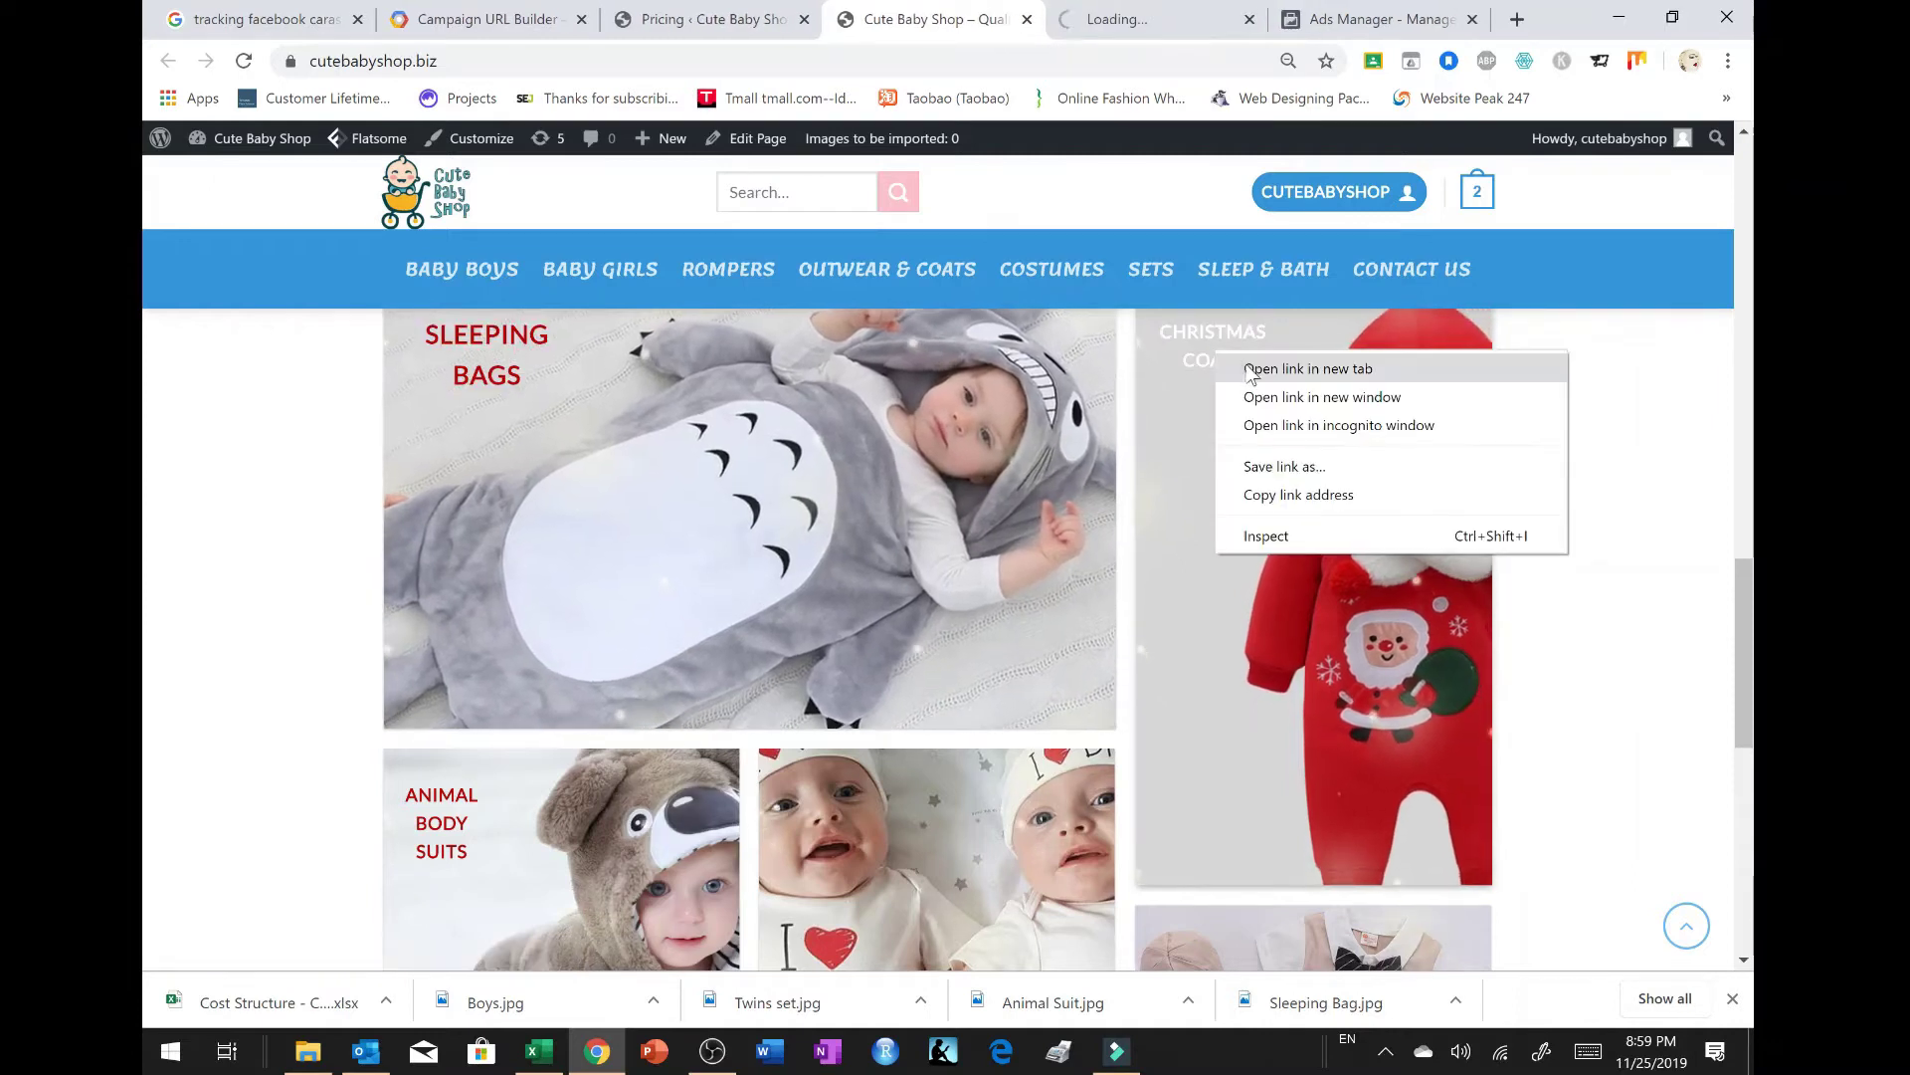
click(1252, 369)
right_click(438, 793)
click(476, 809)
Step: Open the Twins Outfit and Chic Pick banner links in separate new tabs
scroll(866, 801, down, 2)
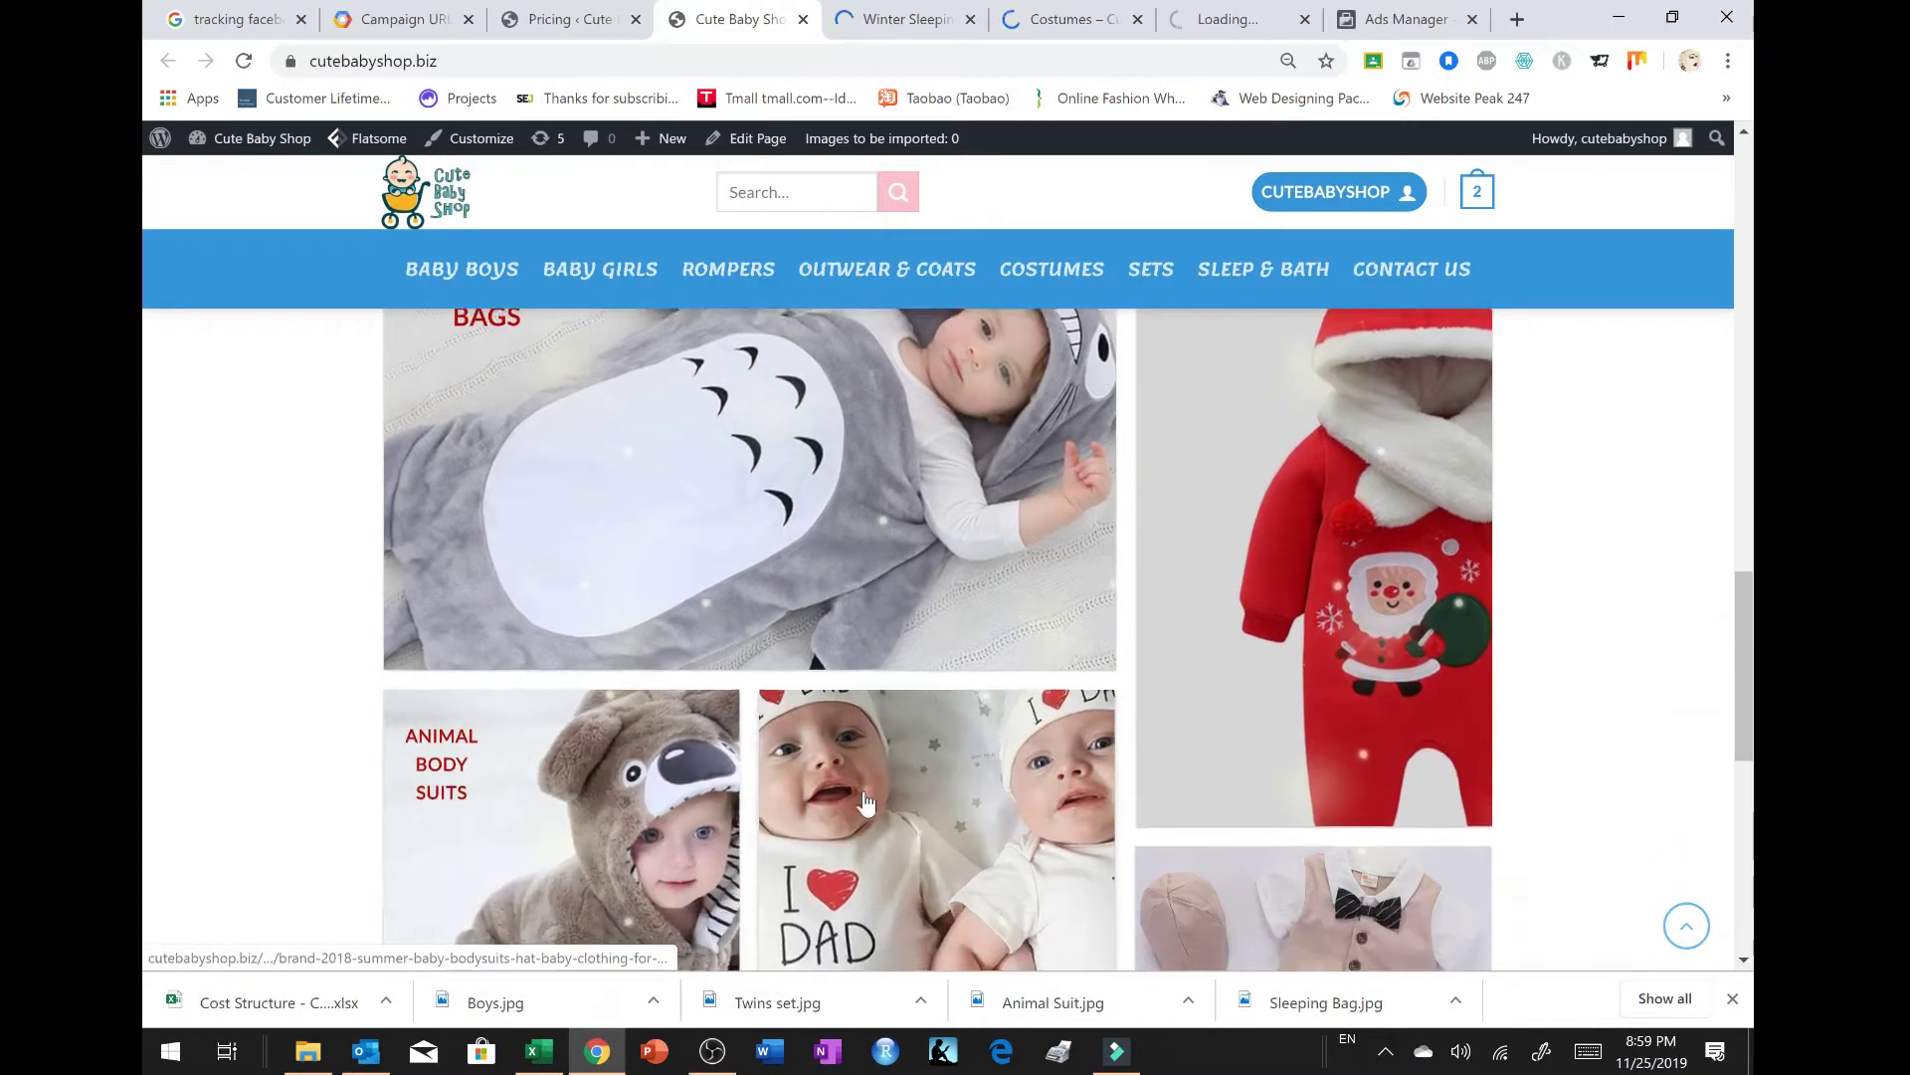
scroll(865, 801, down, 2)
right_click(810, 726)
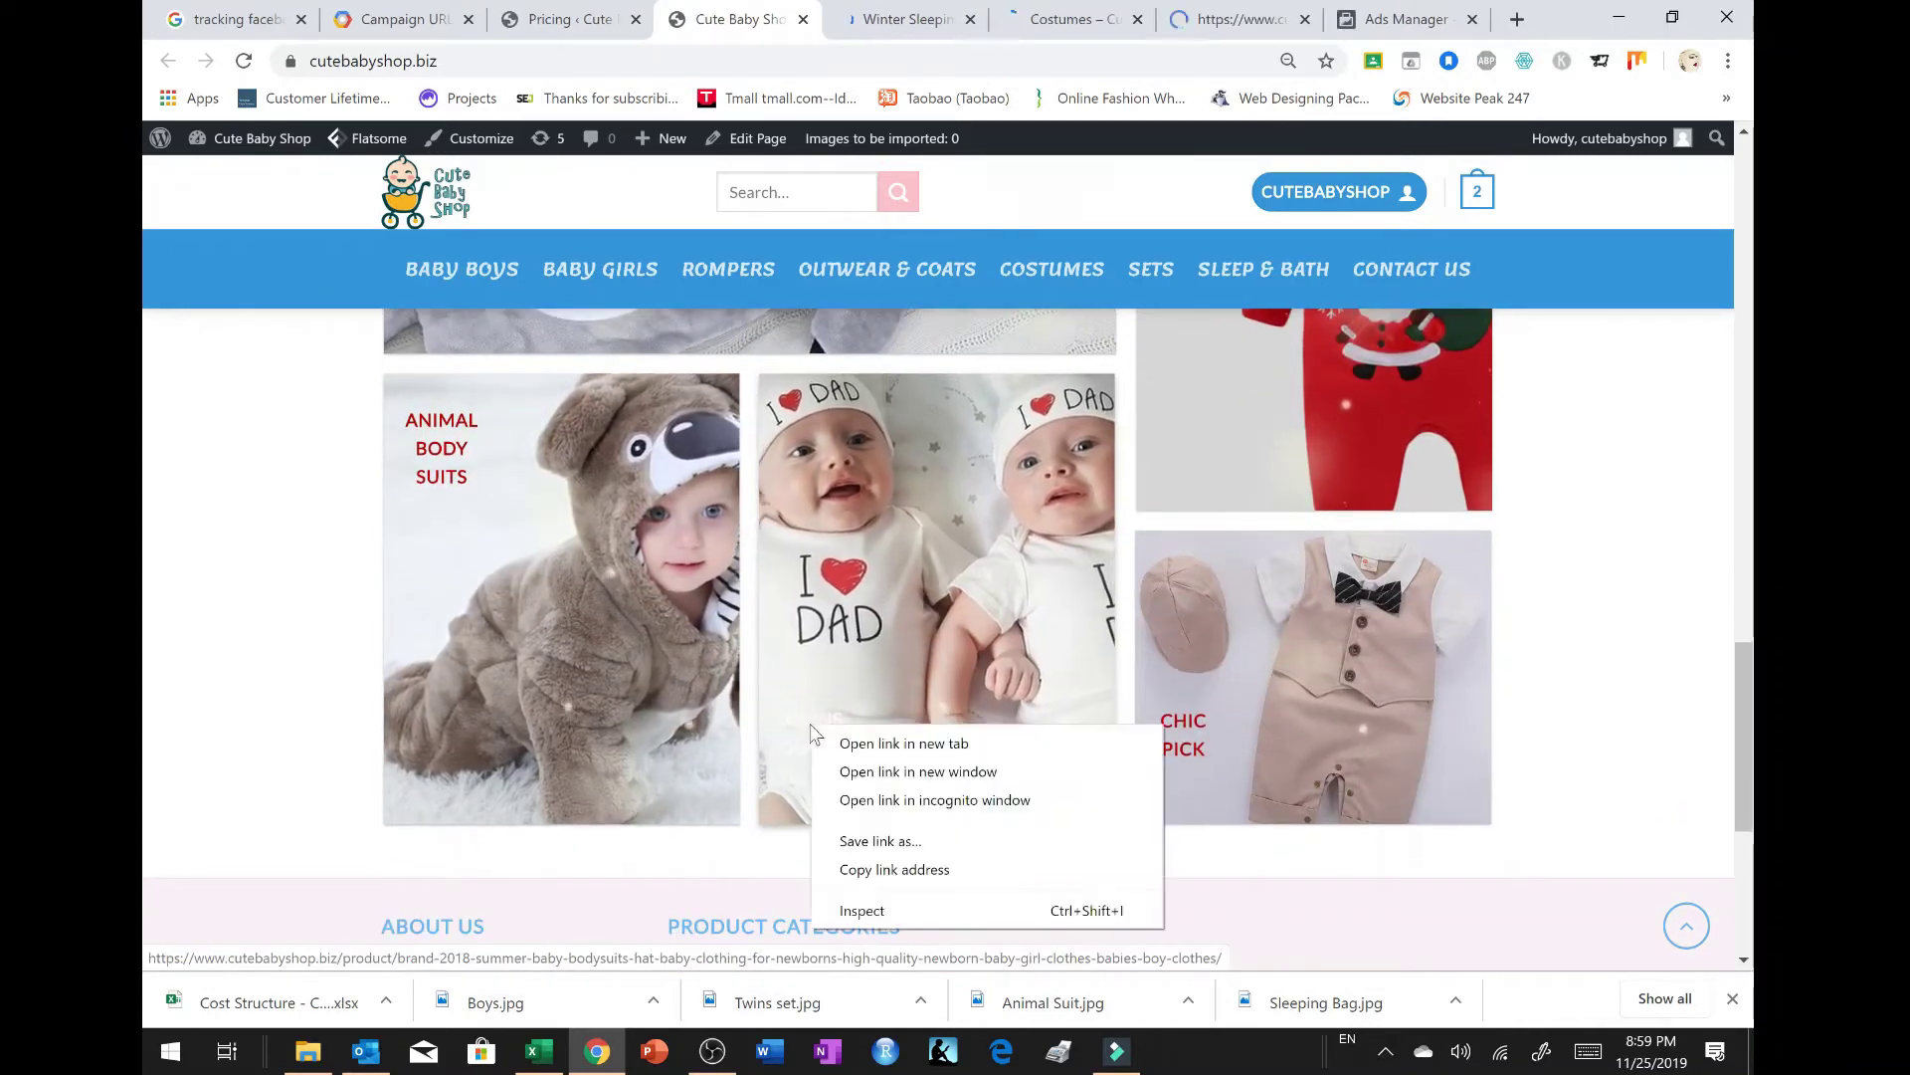
click(853, 745)
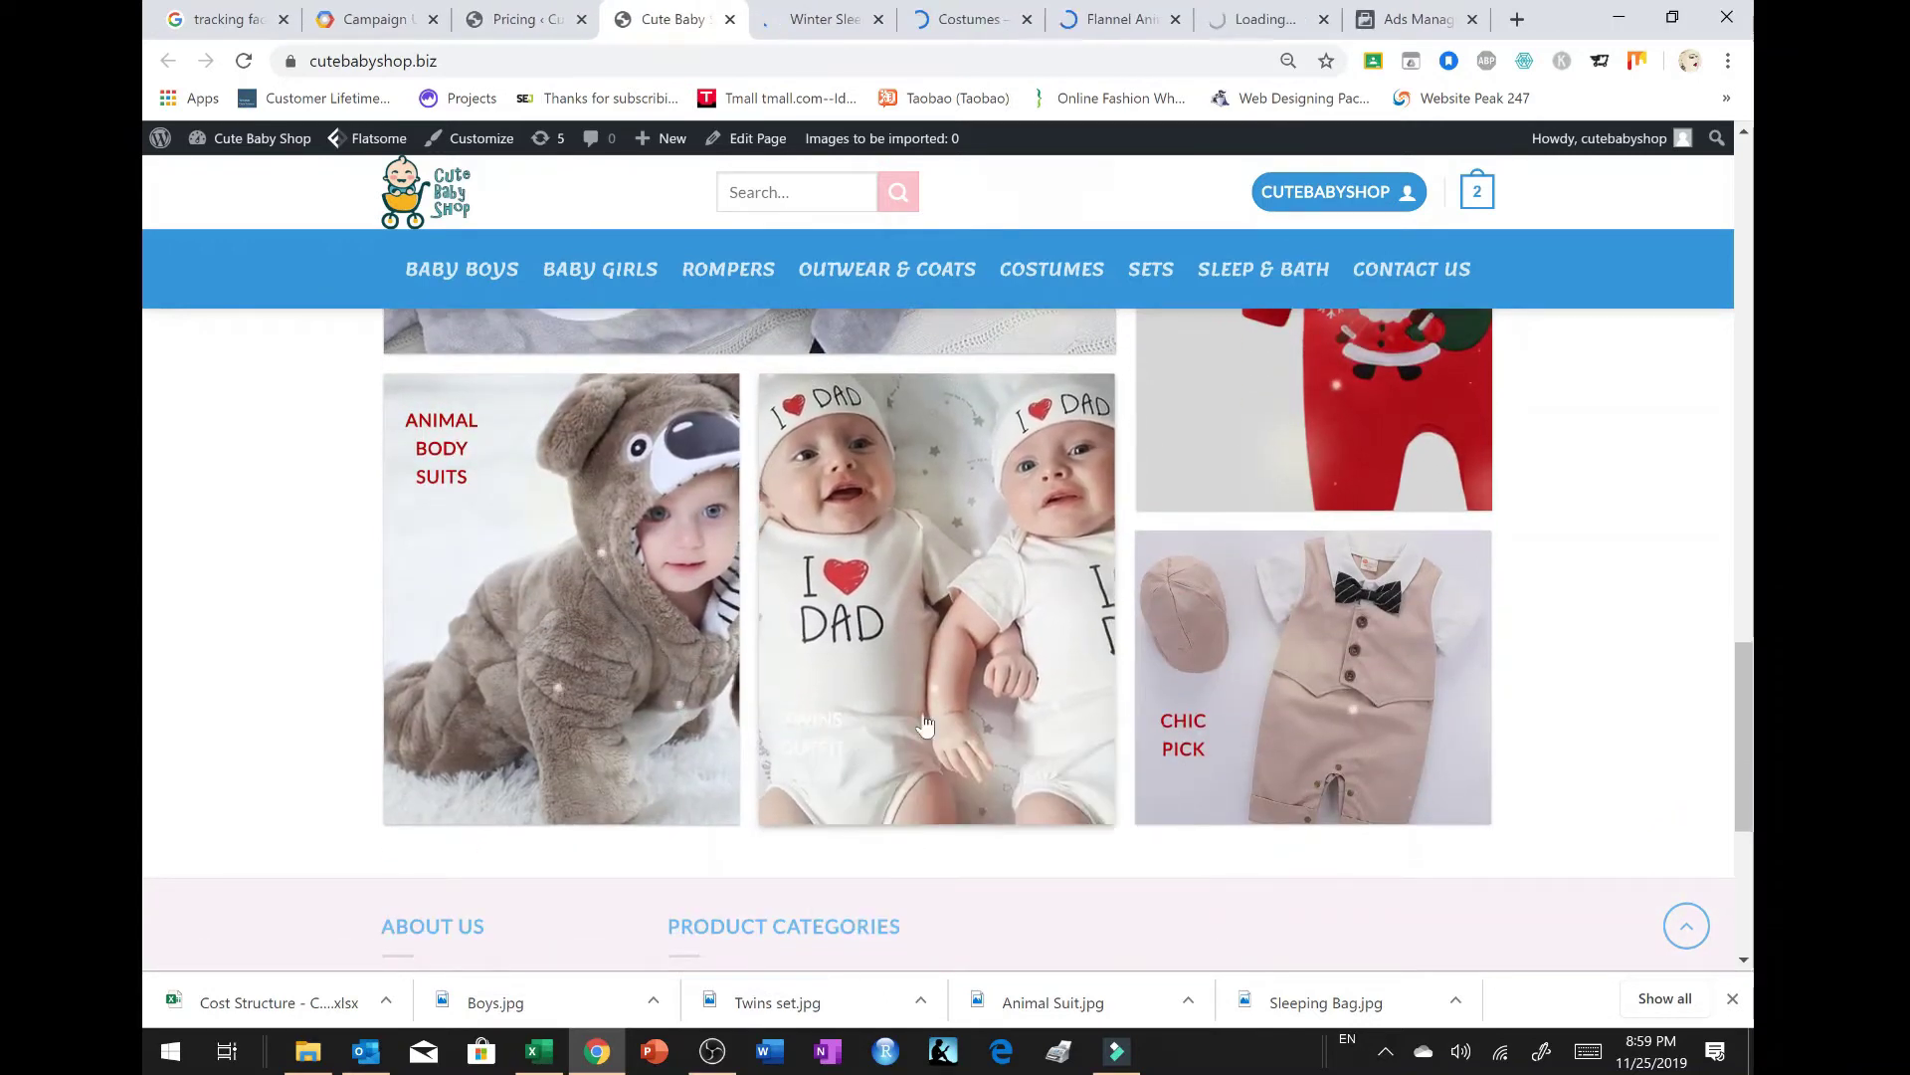
right_click(1184, 736)
click(1226, 747)
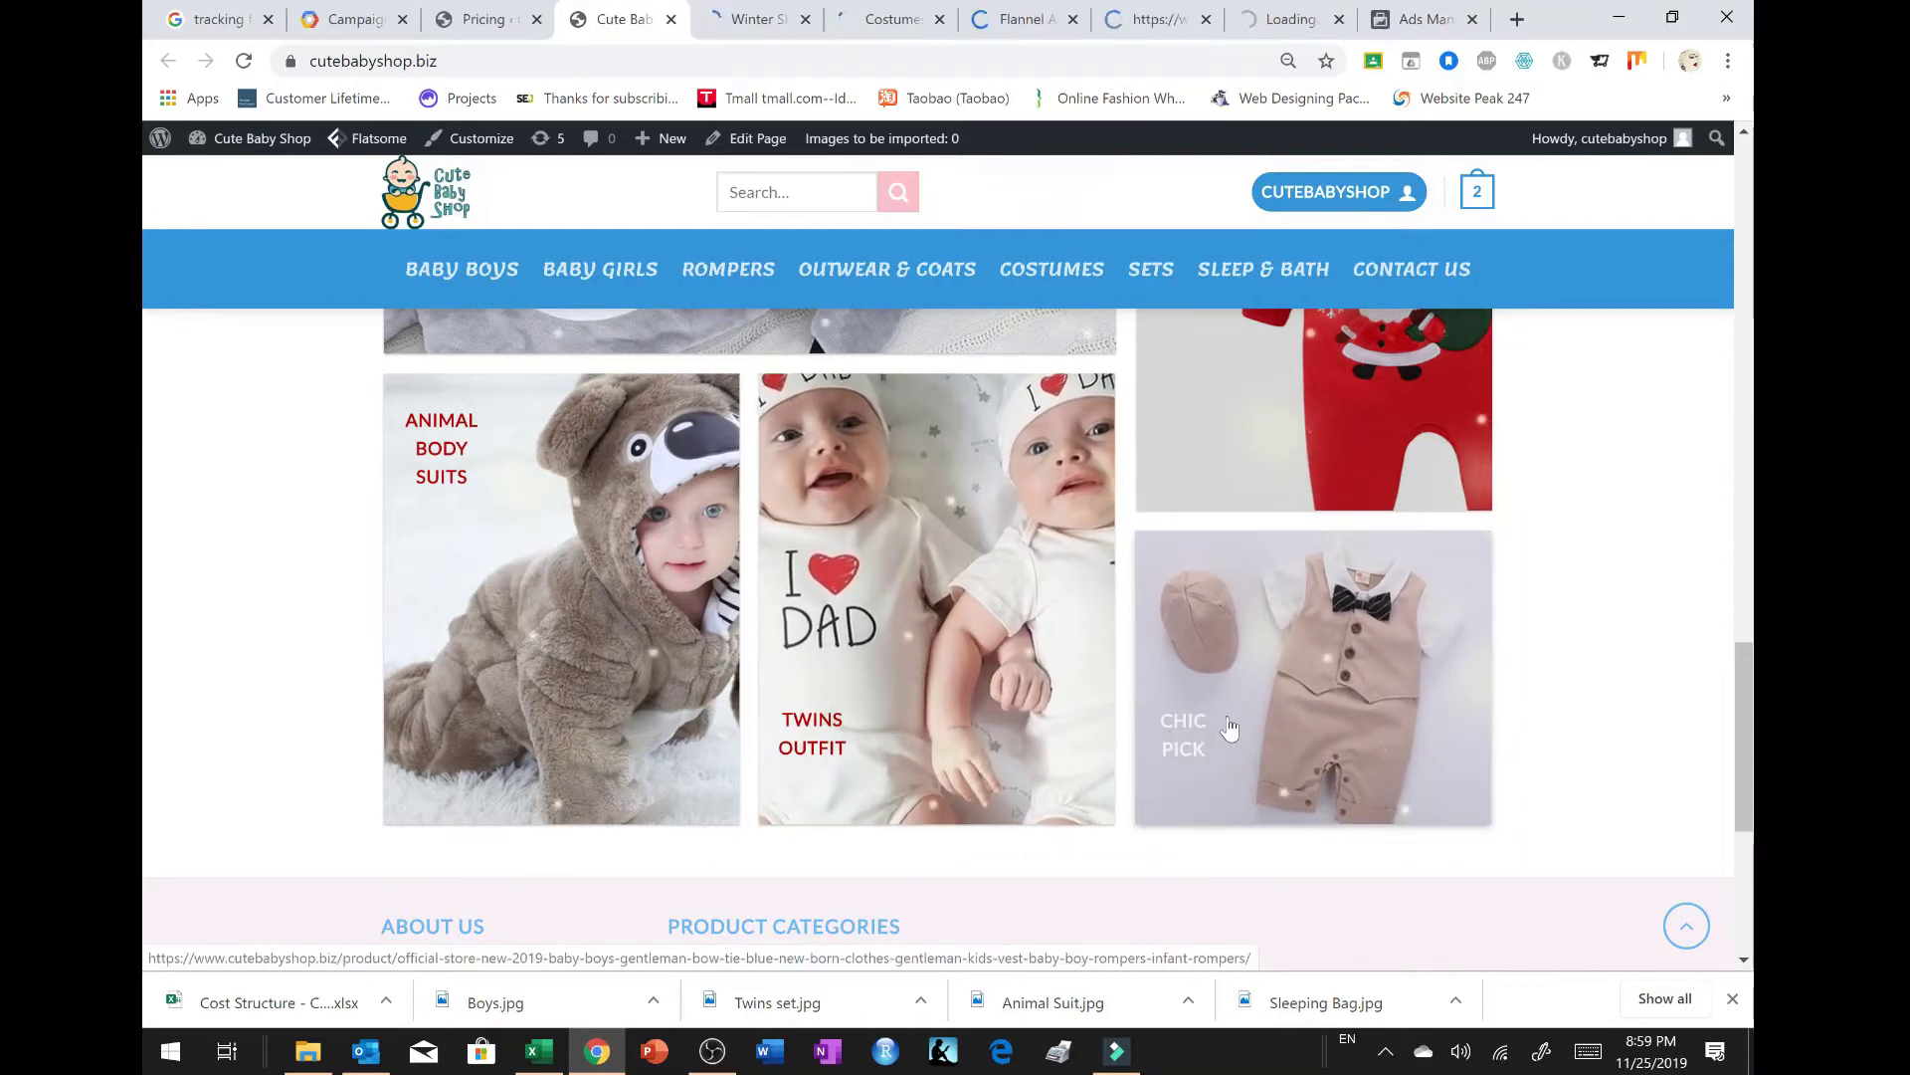
scroll(1255, 652, up, 2)
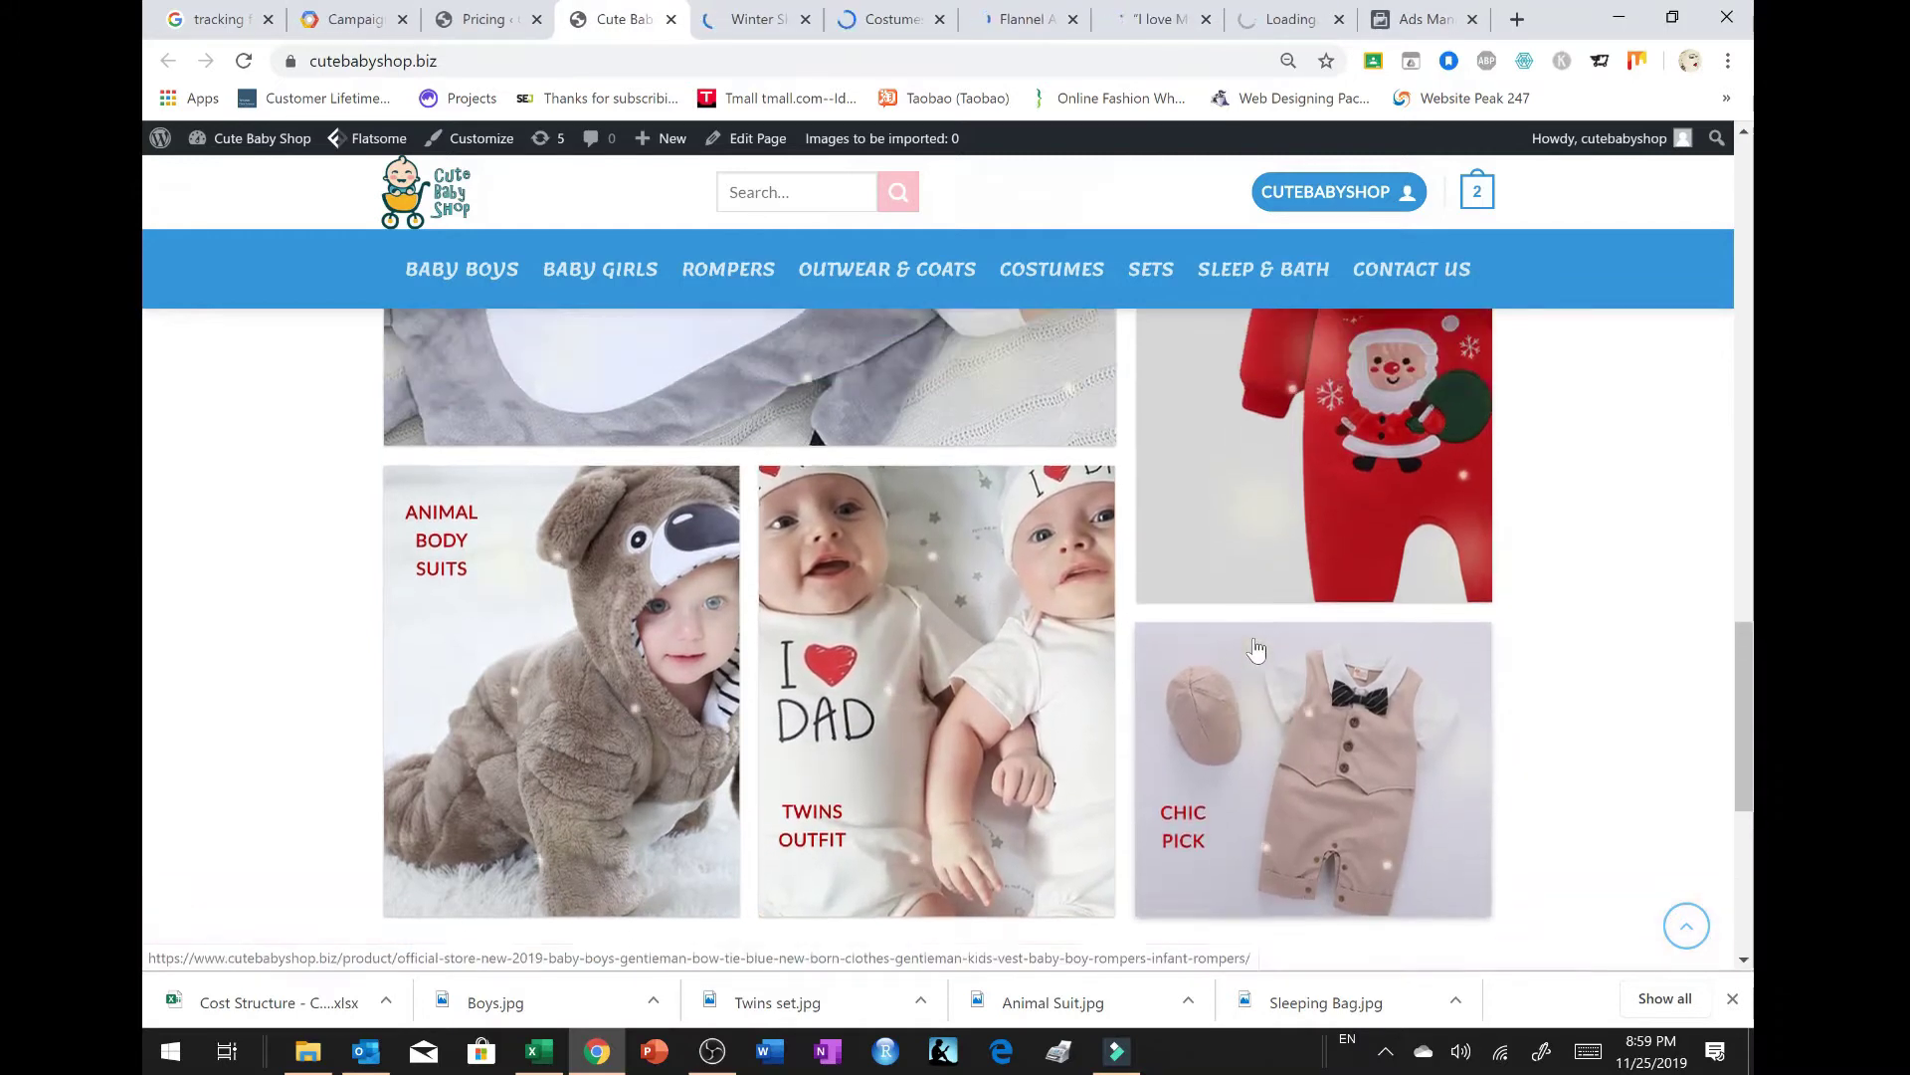
scroll(1256, 649, up, 1)
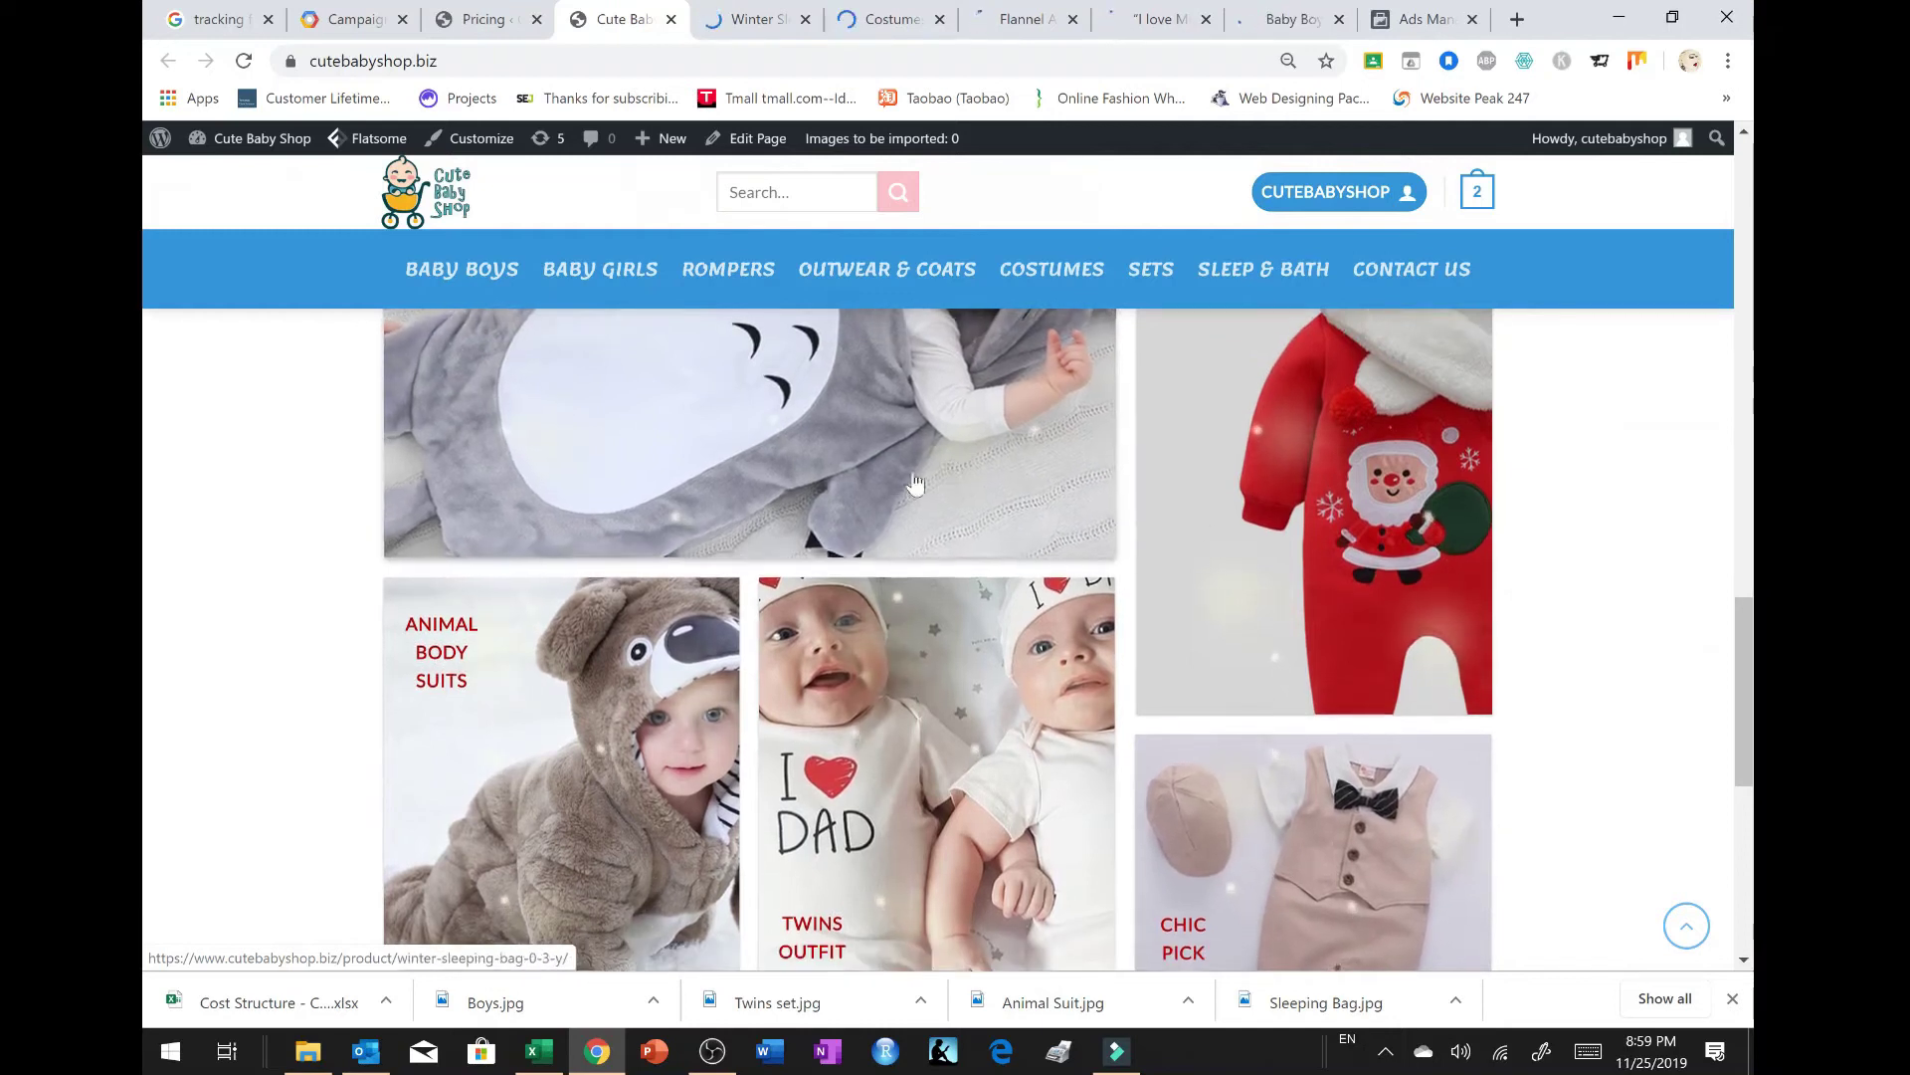
scroll(722, 433, up, 1)
Step: View the enlarged product photo on the Winter Sleeping Bag 0-3 Y page and check the options for saving it
click(759, 20)
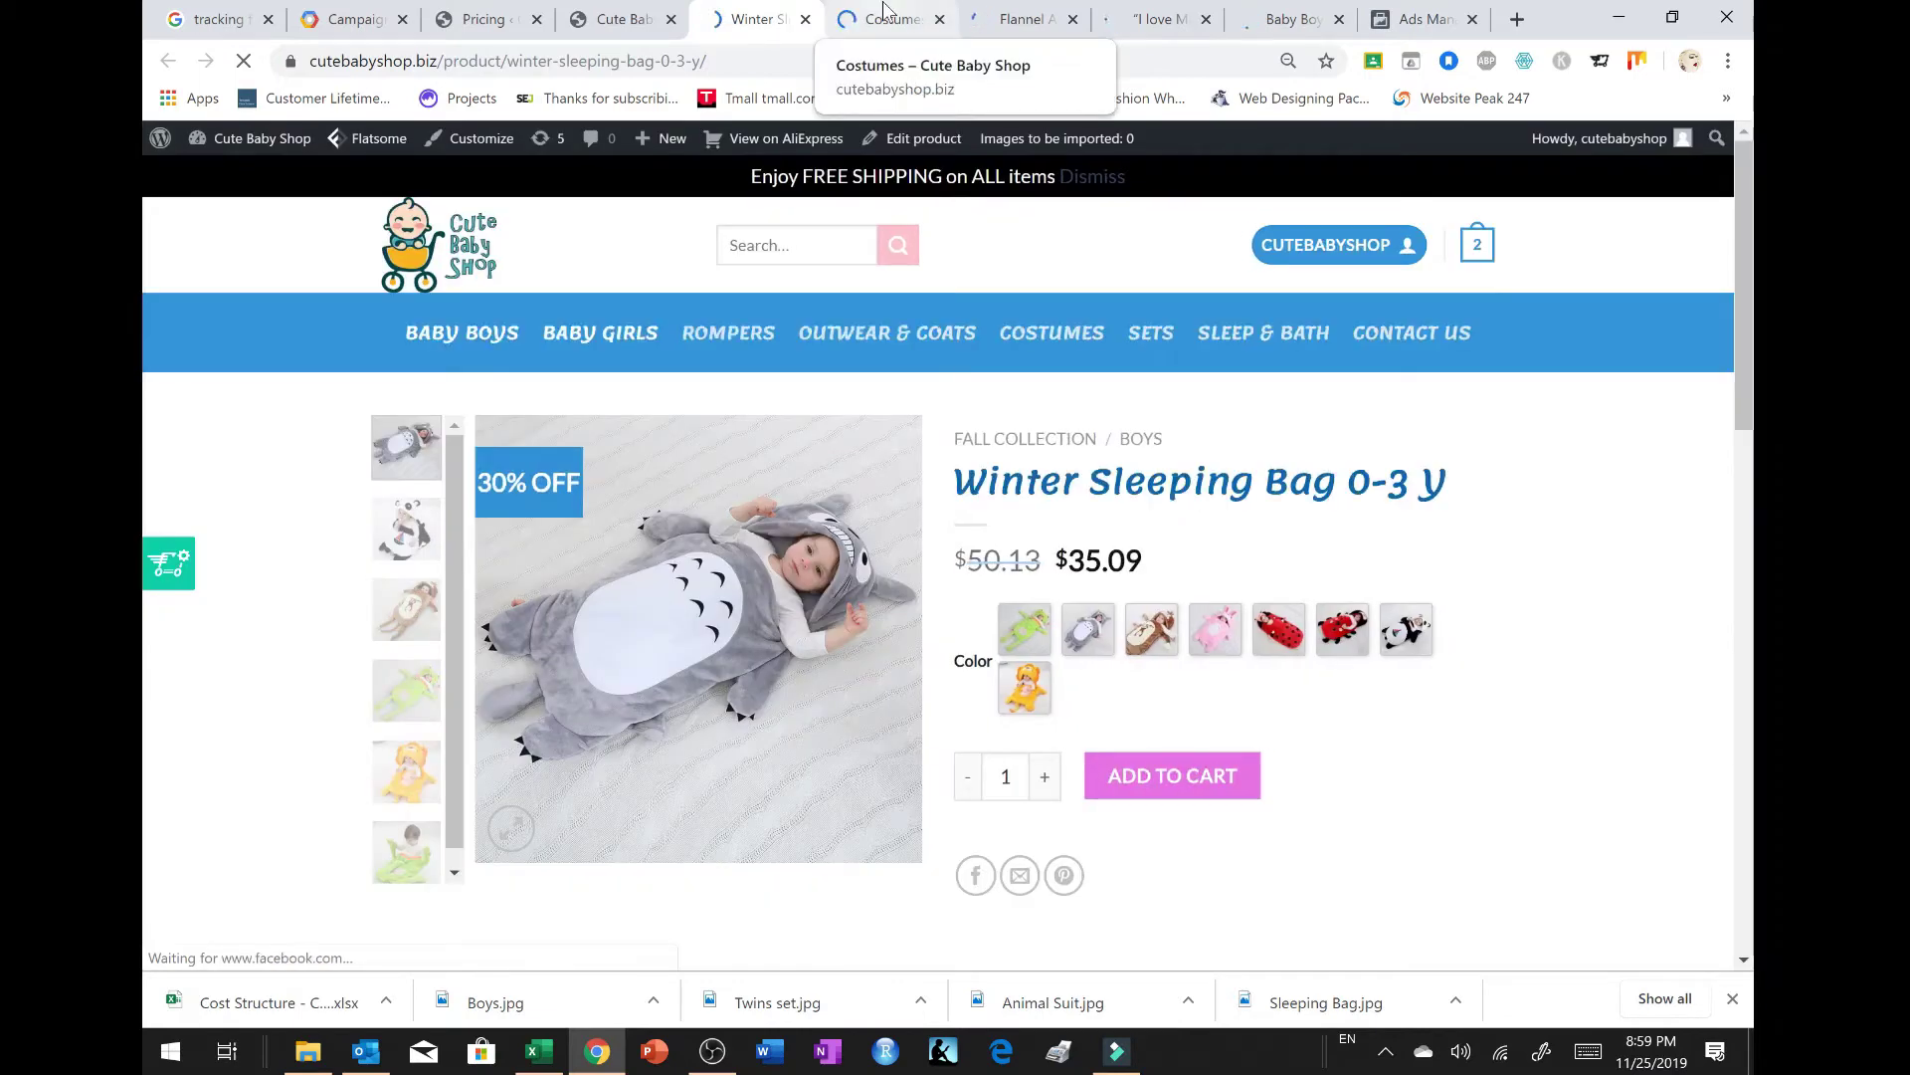
click(834, 18)
click(753, 22)
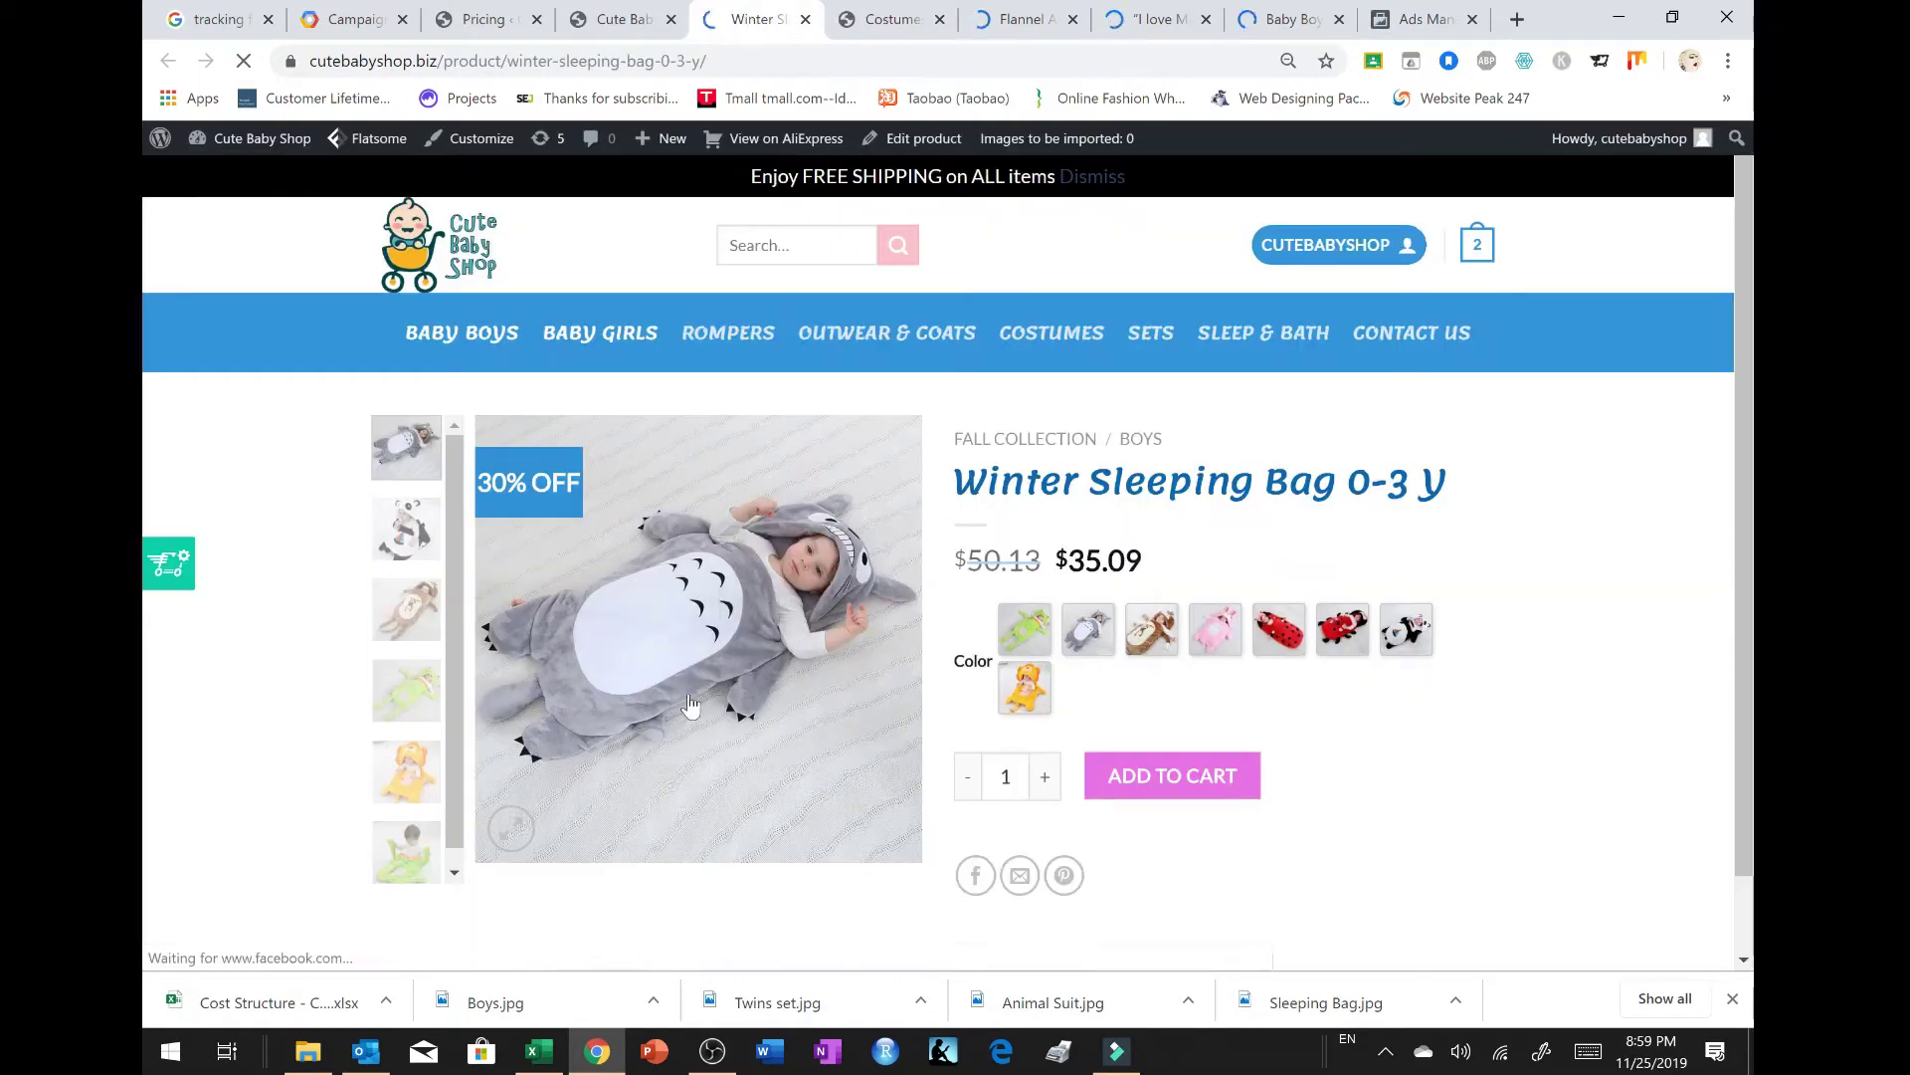
click(687, 716)
right_click(963, 507)
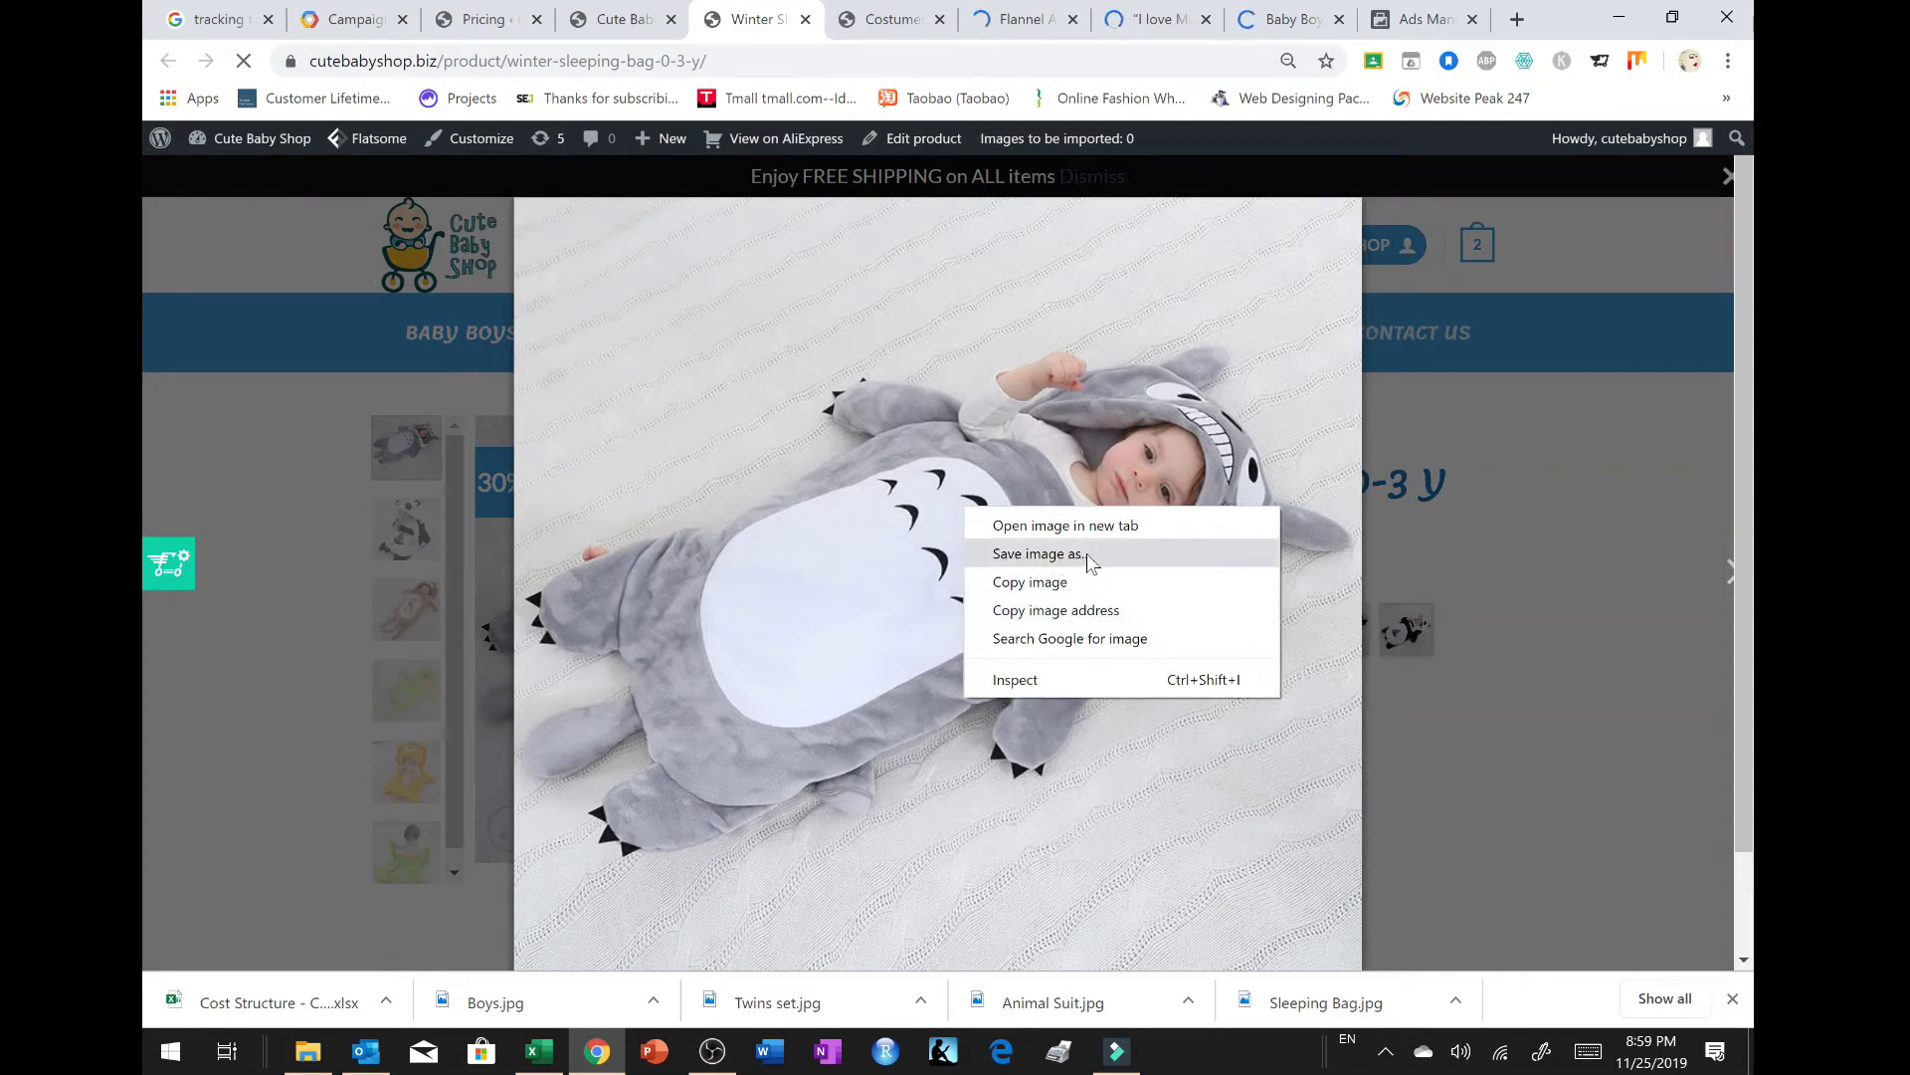
click(822, 524)
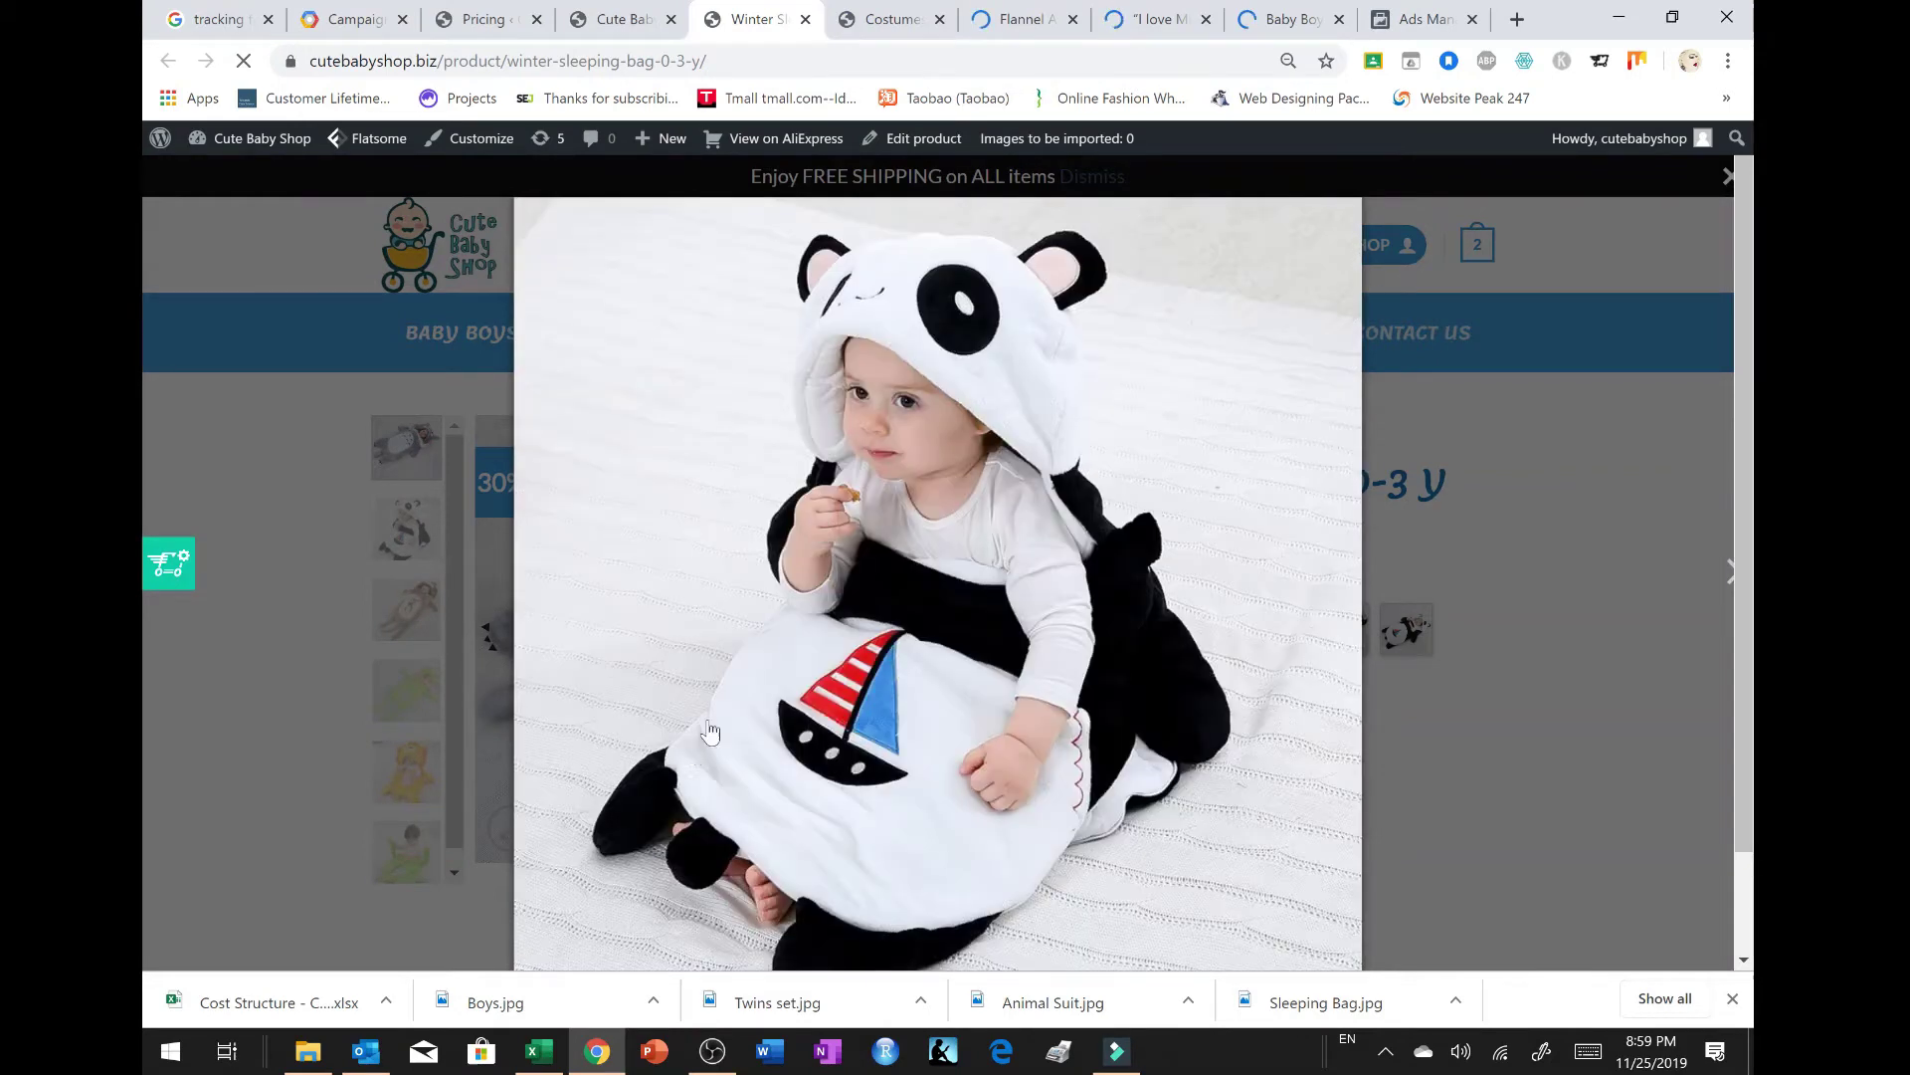
click(1728, 179)
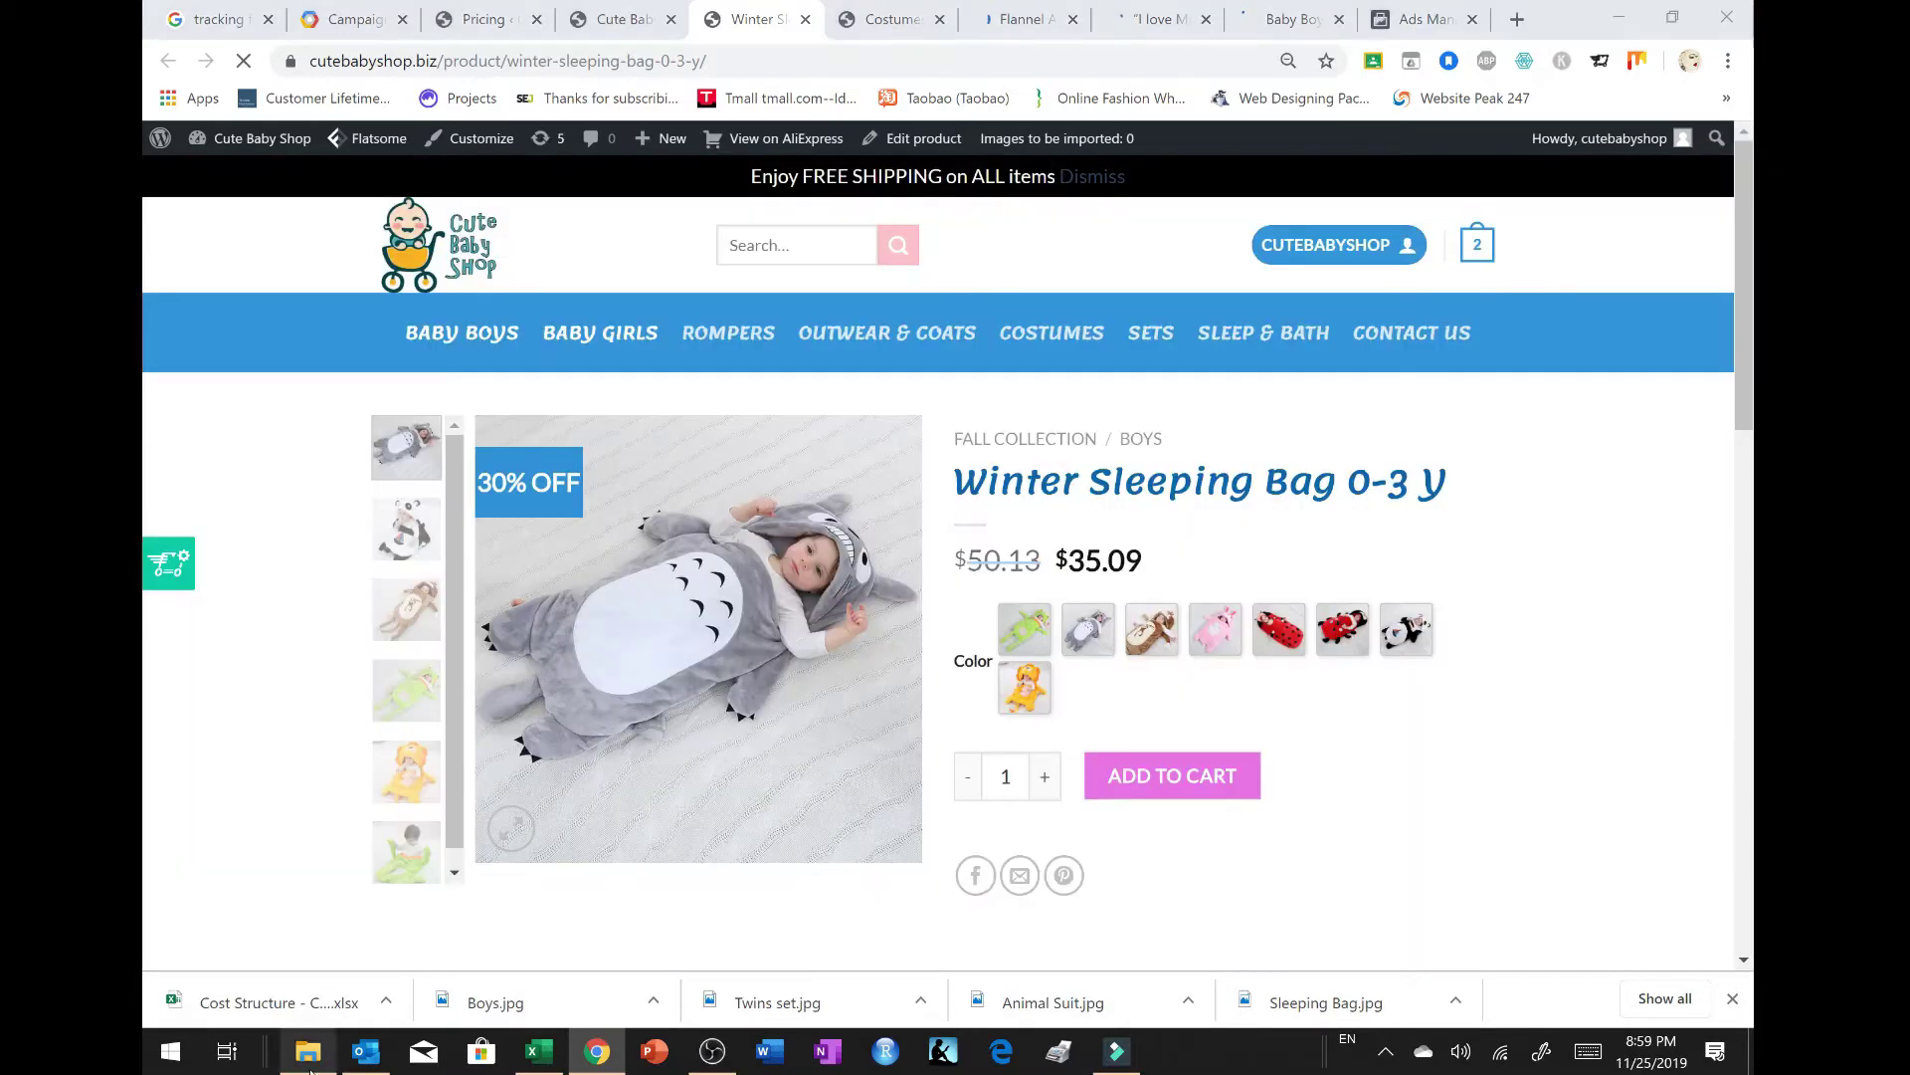
Step: In File Explorer, check the product images in the 2019 course's Classes > FB Carasoul Ad folder, and return to the ad in Ads Manager
click(308, 1050)
click(239, 427)
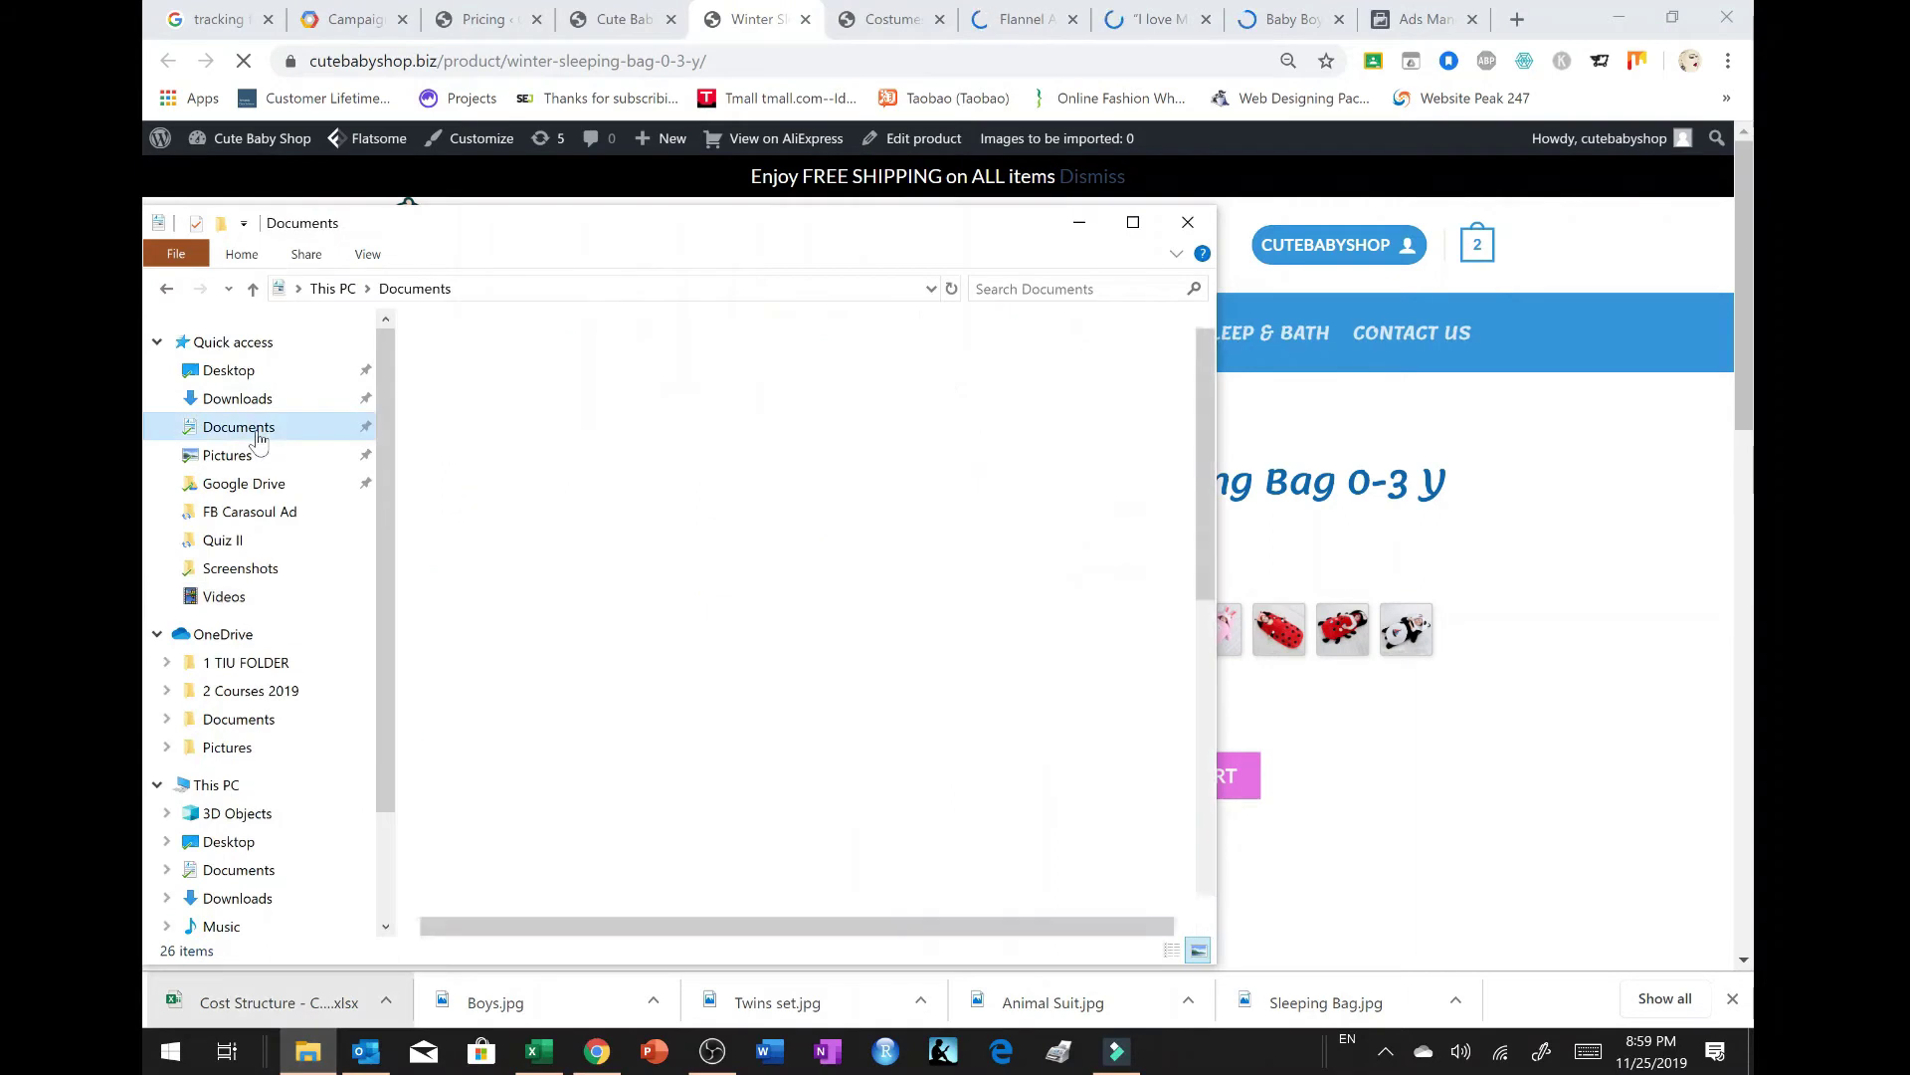
double_click(483, 358)
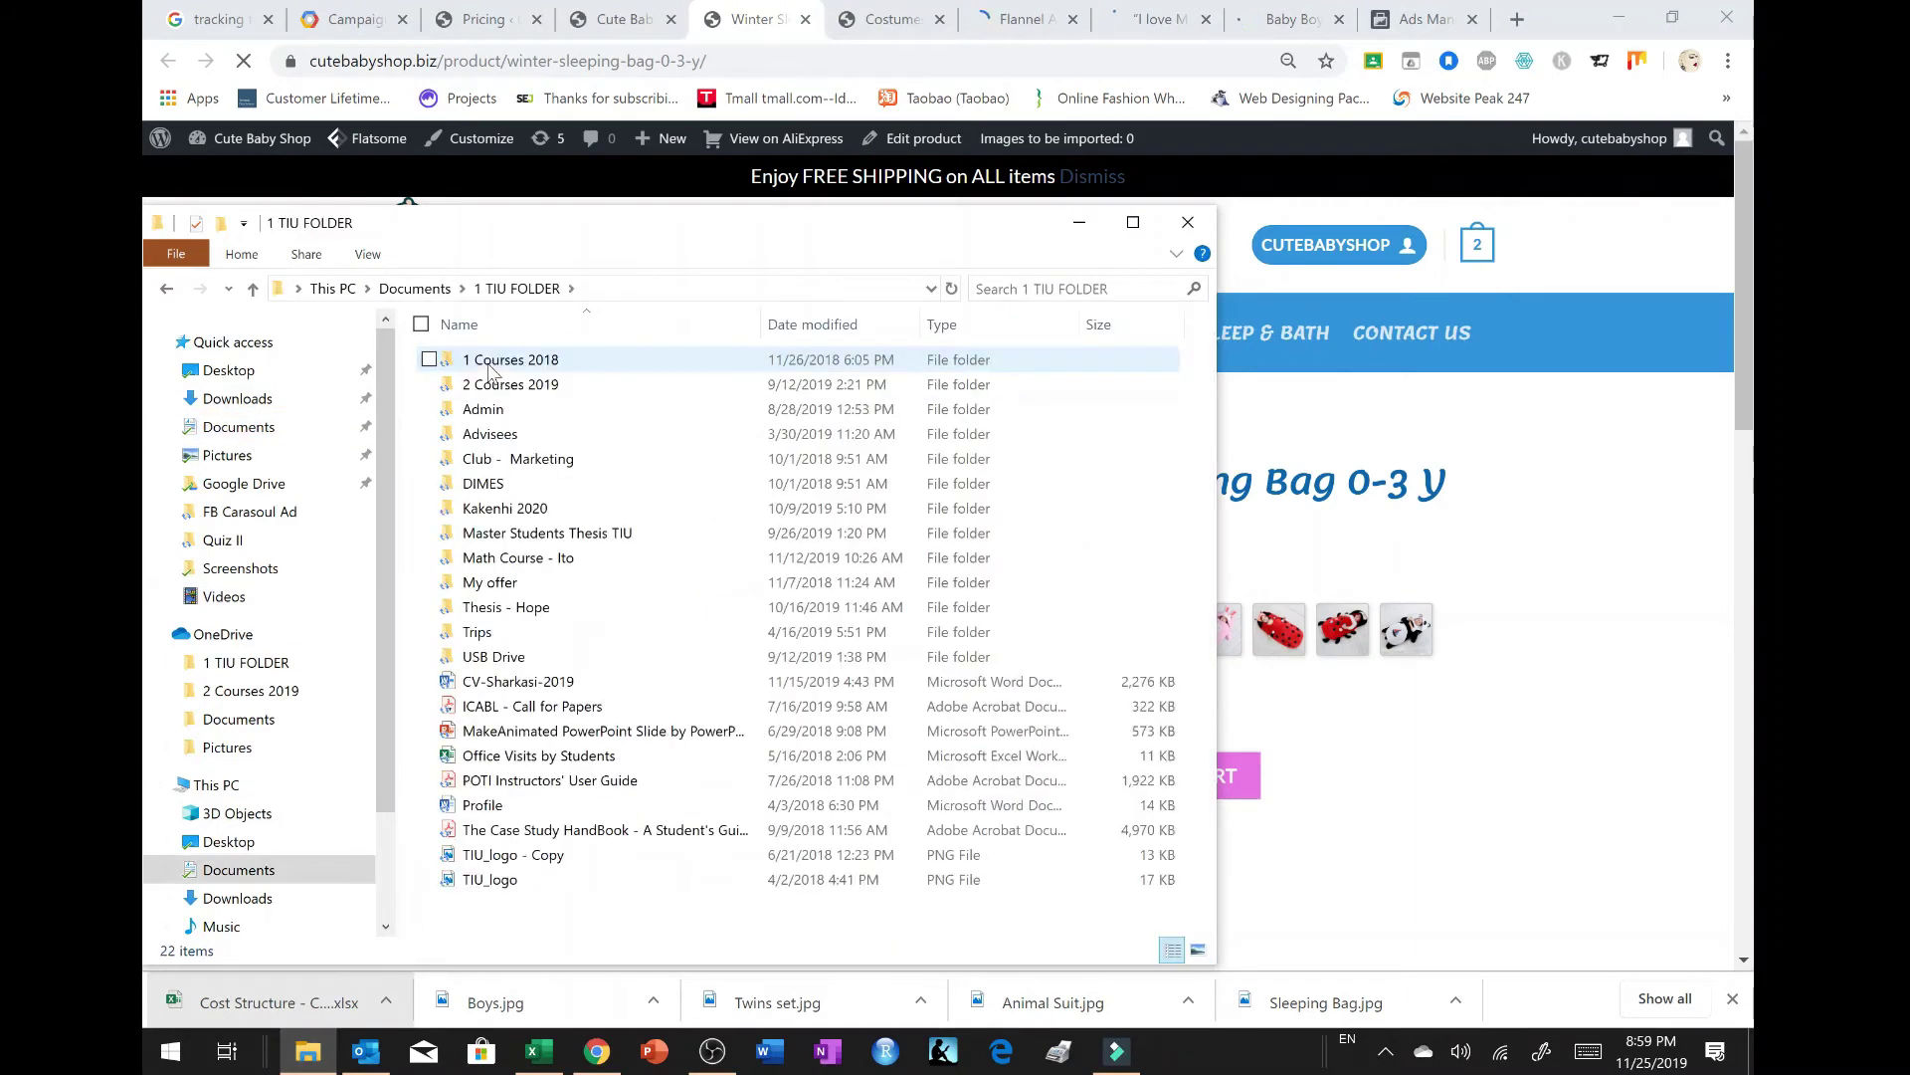
double_click(488, 385)
double_click(493, 434)
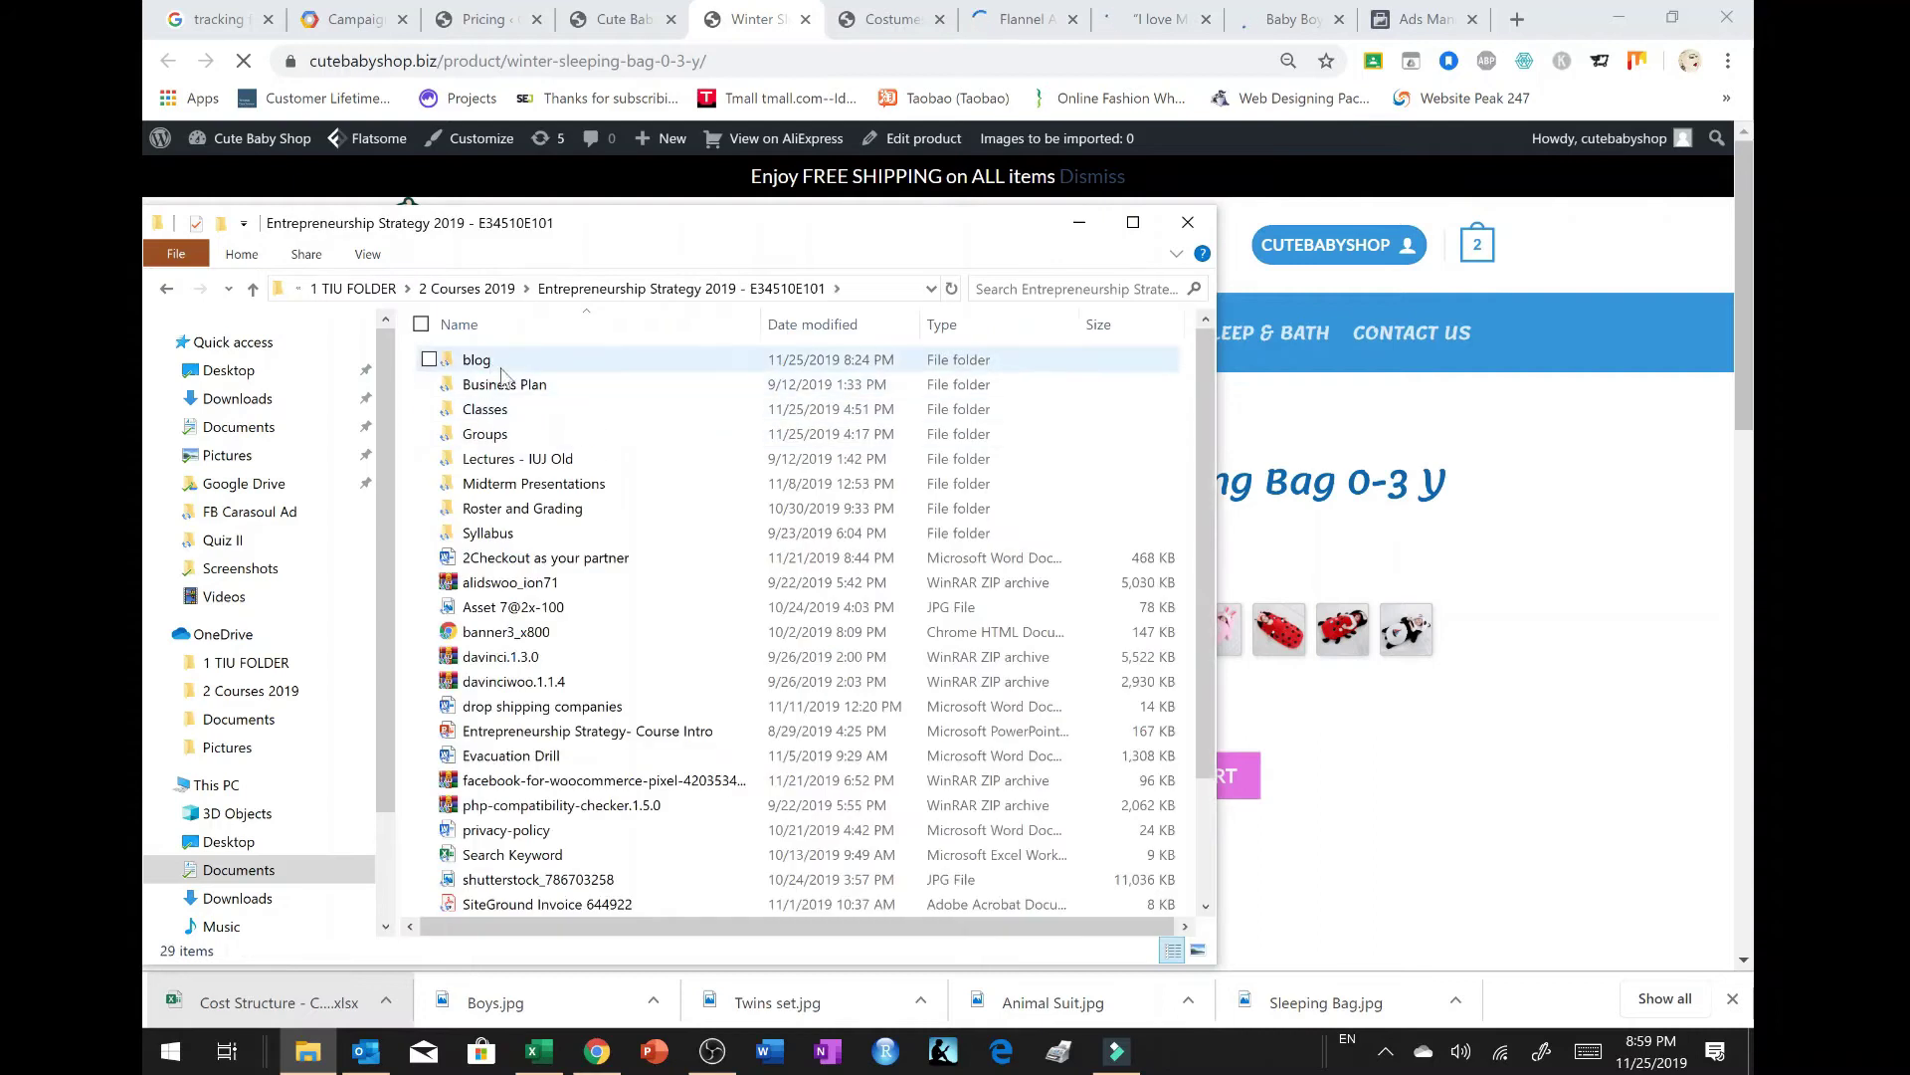
double_click(487, 409)
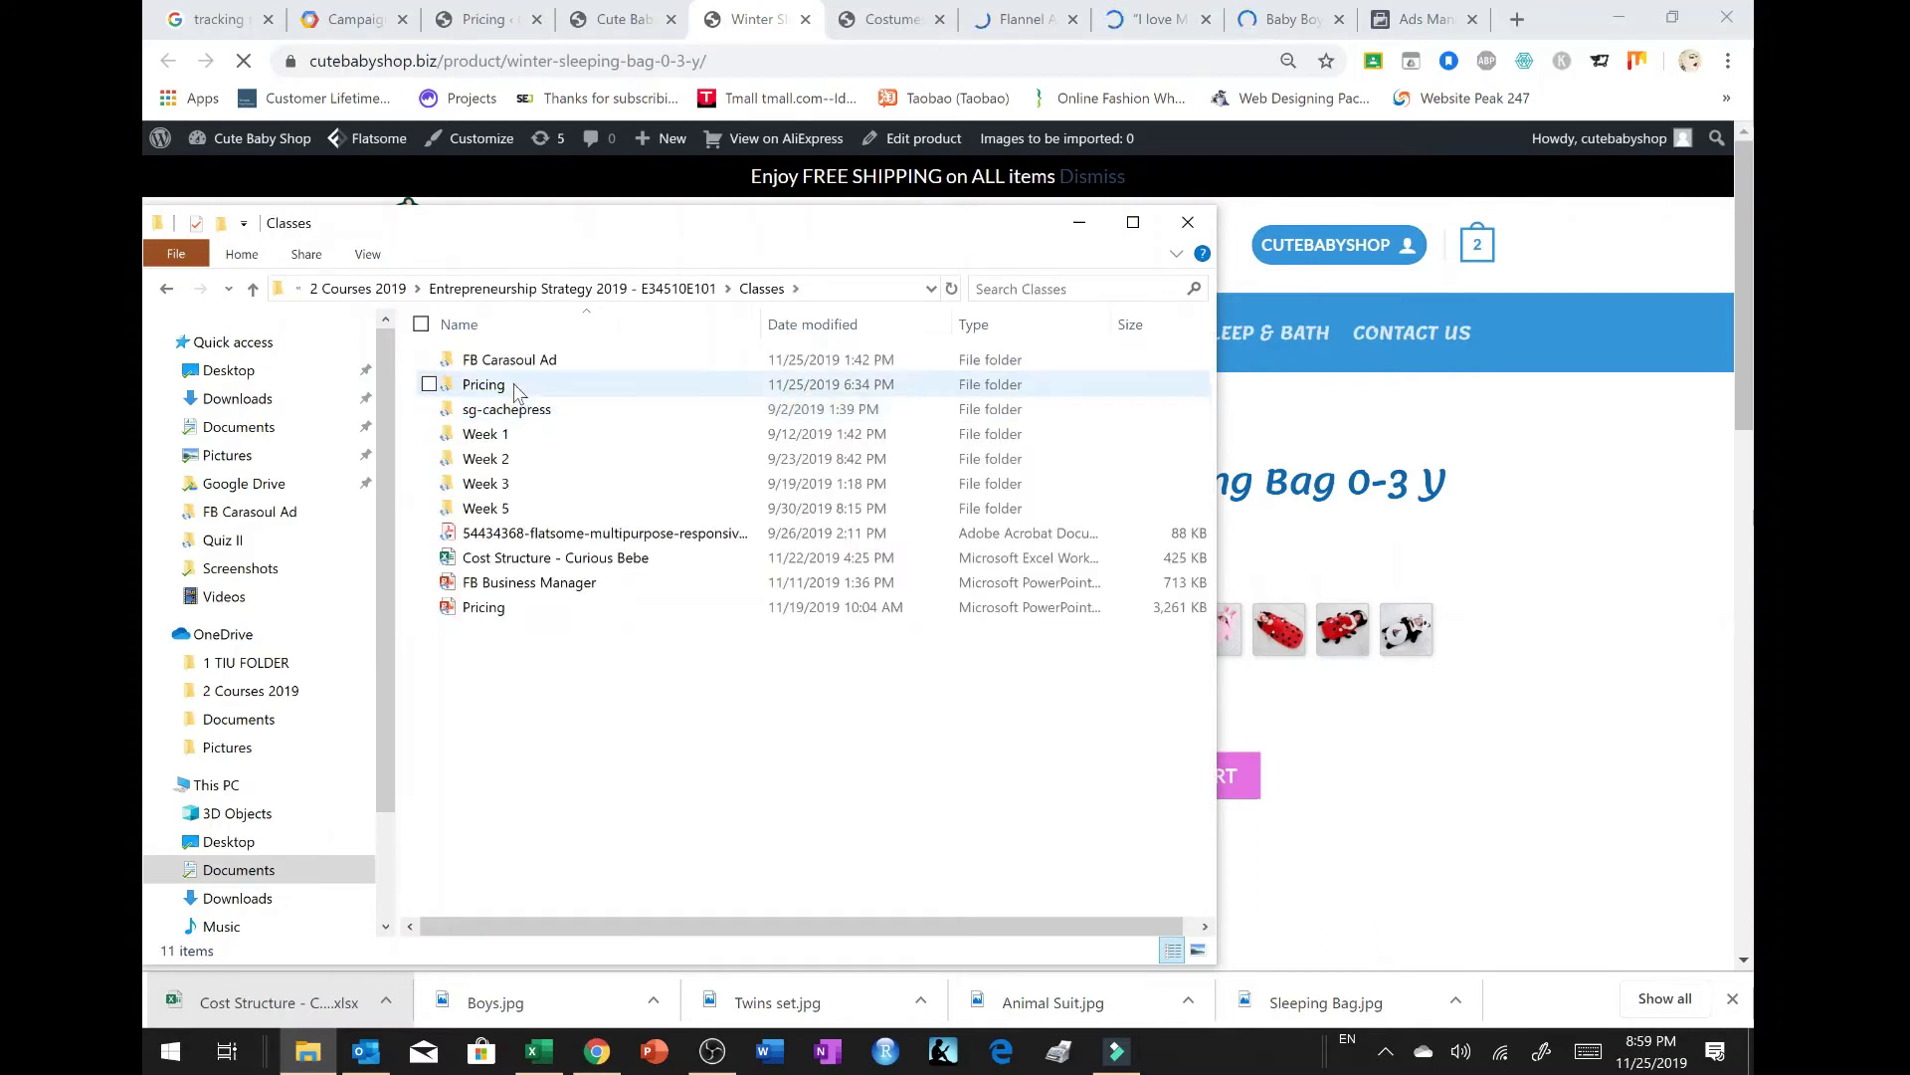
double_click(553, 366)
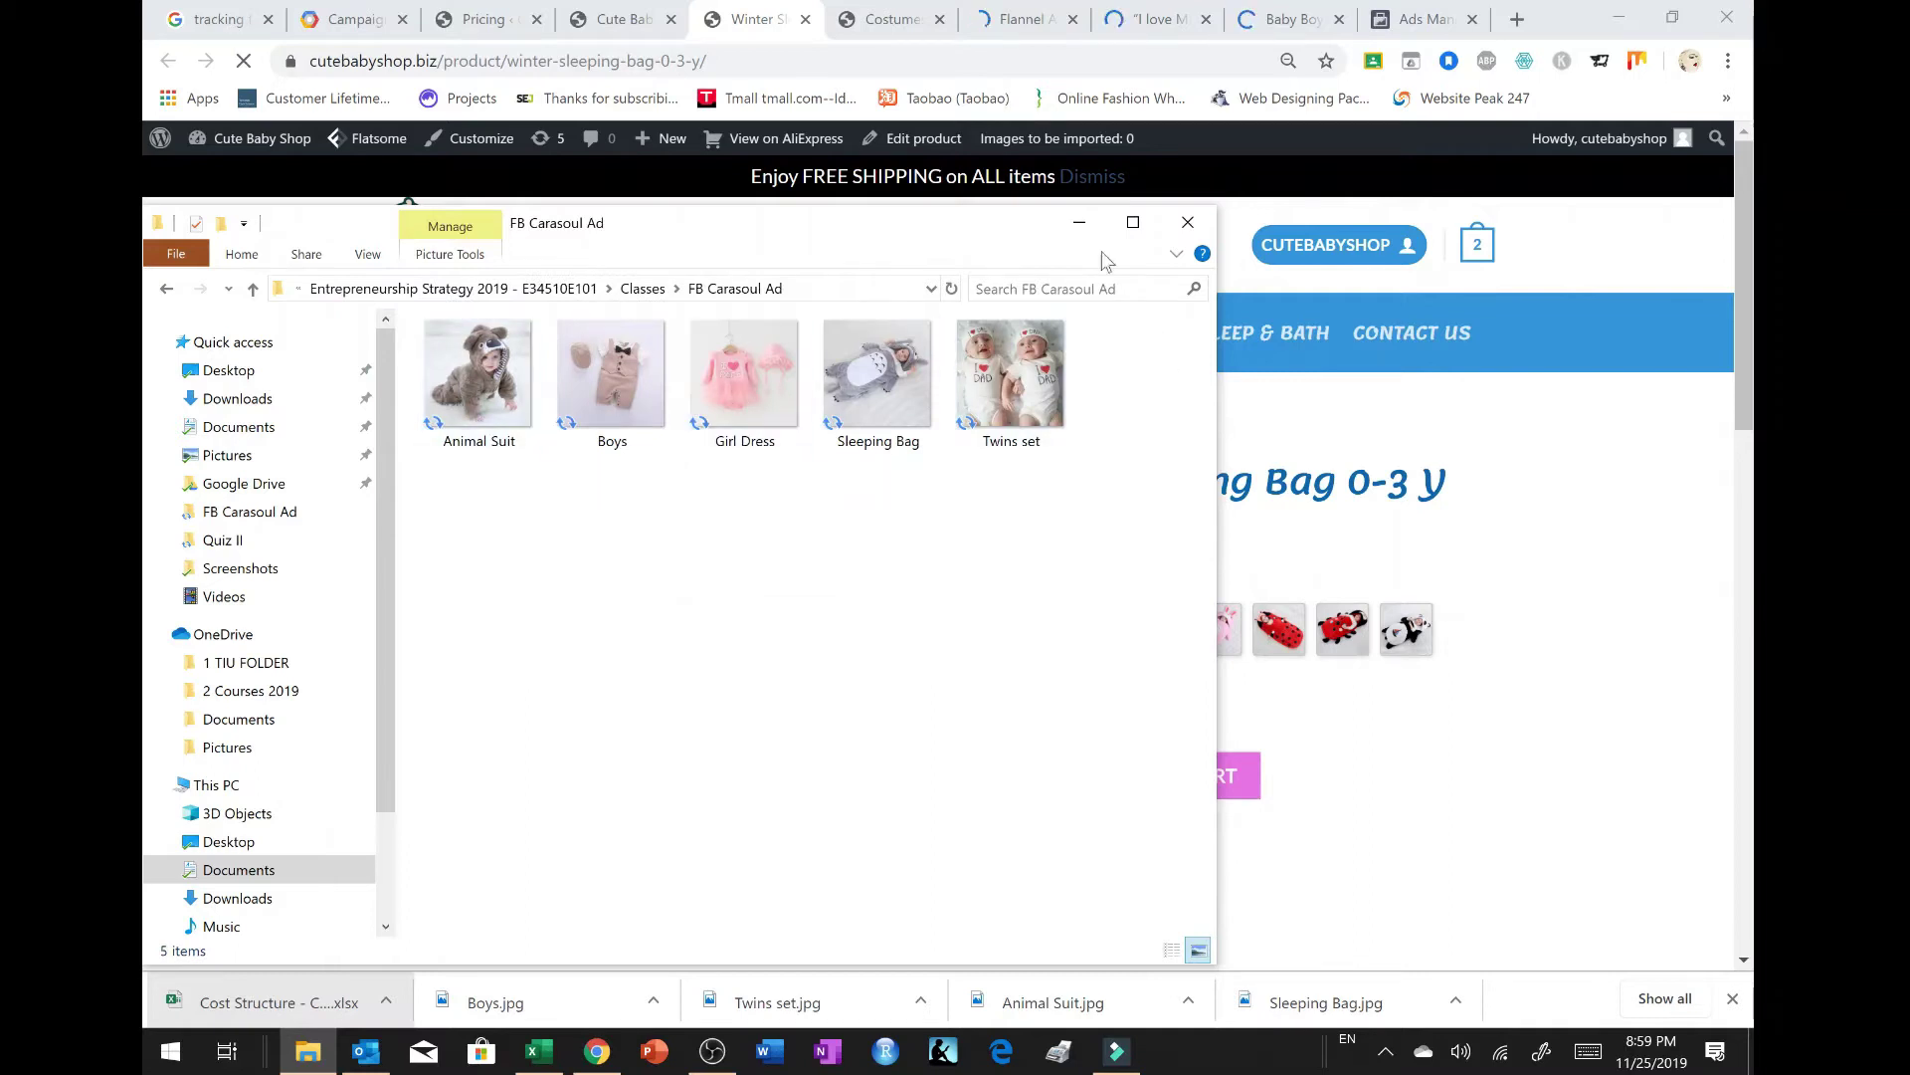
click(1079, 223)
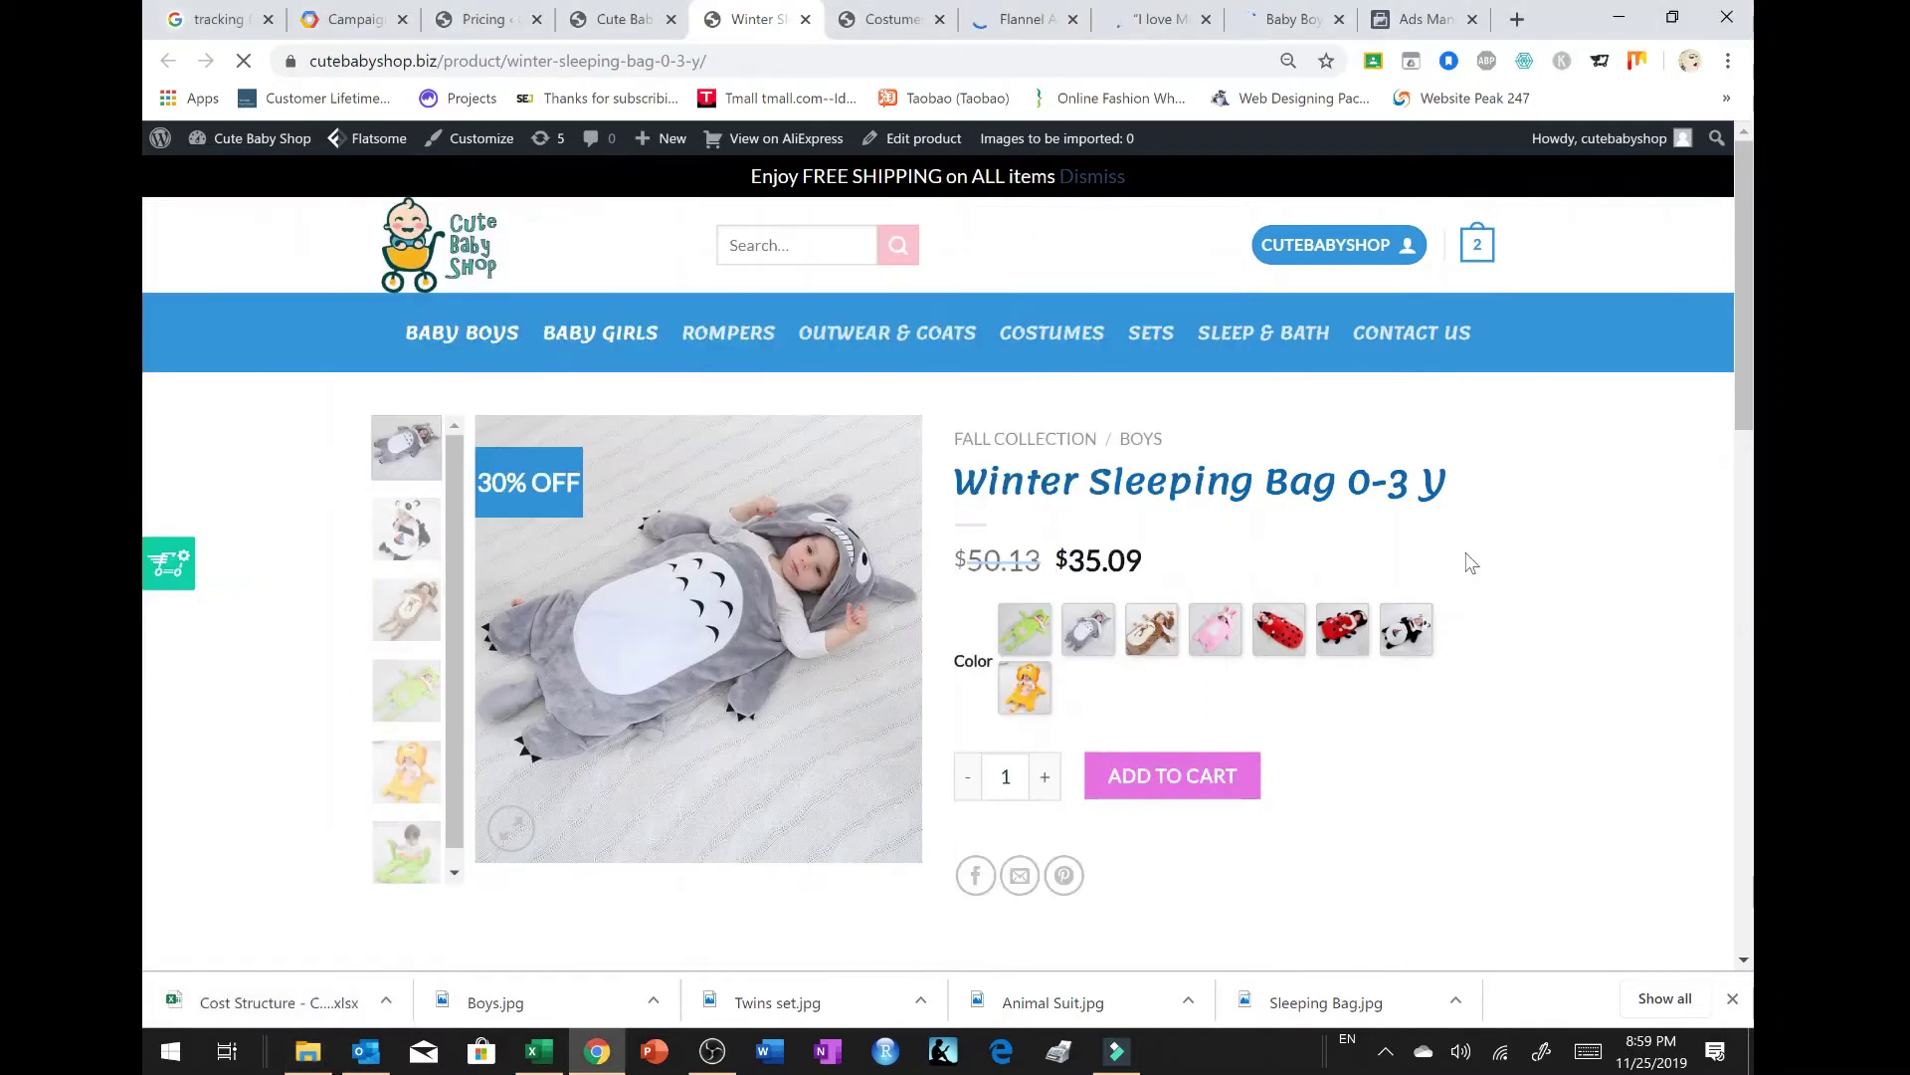
click(1411, 20)
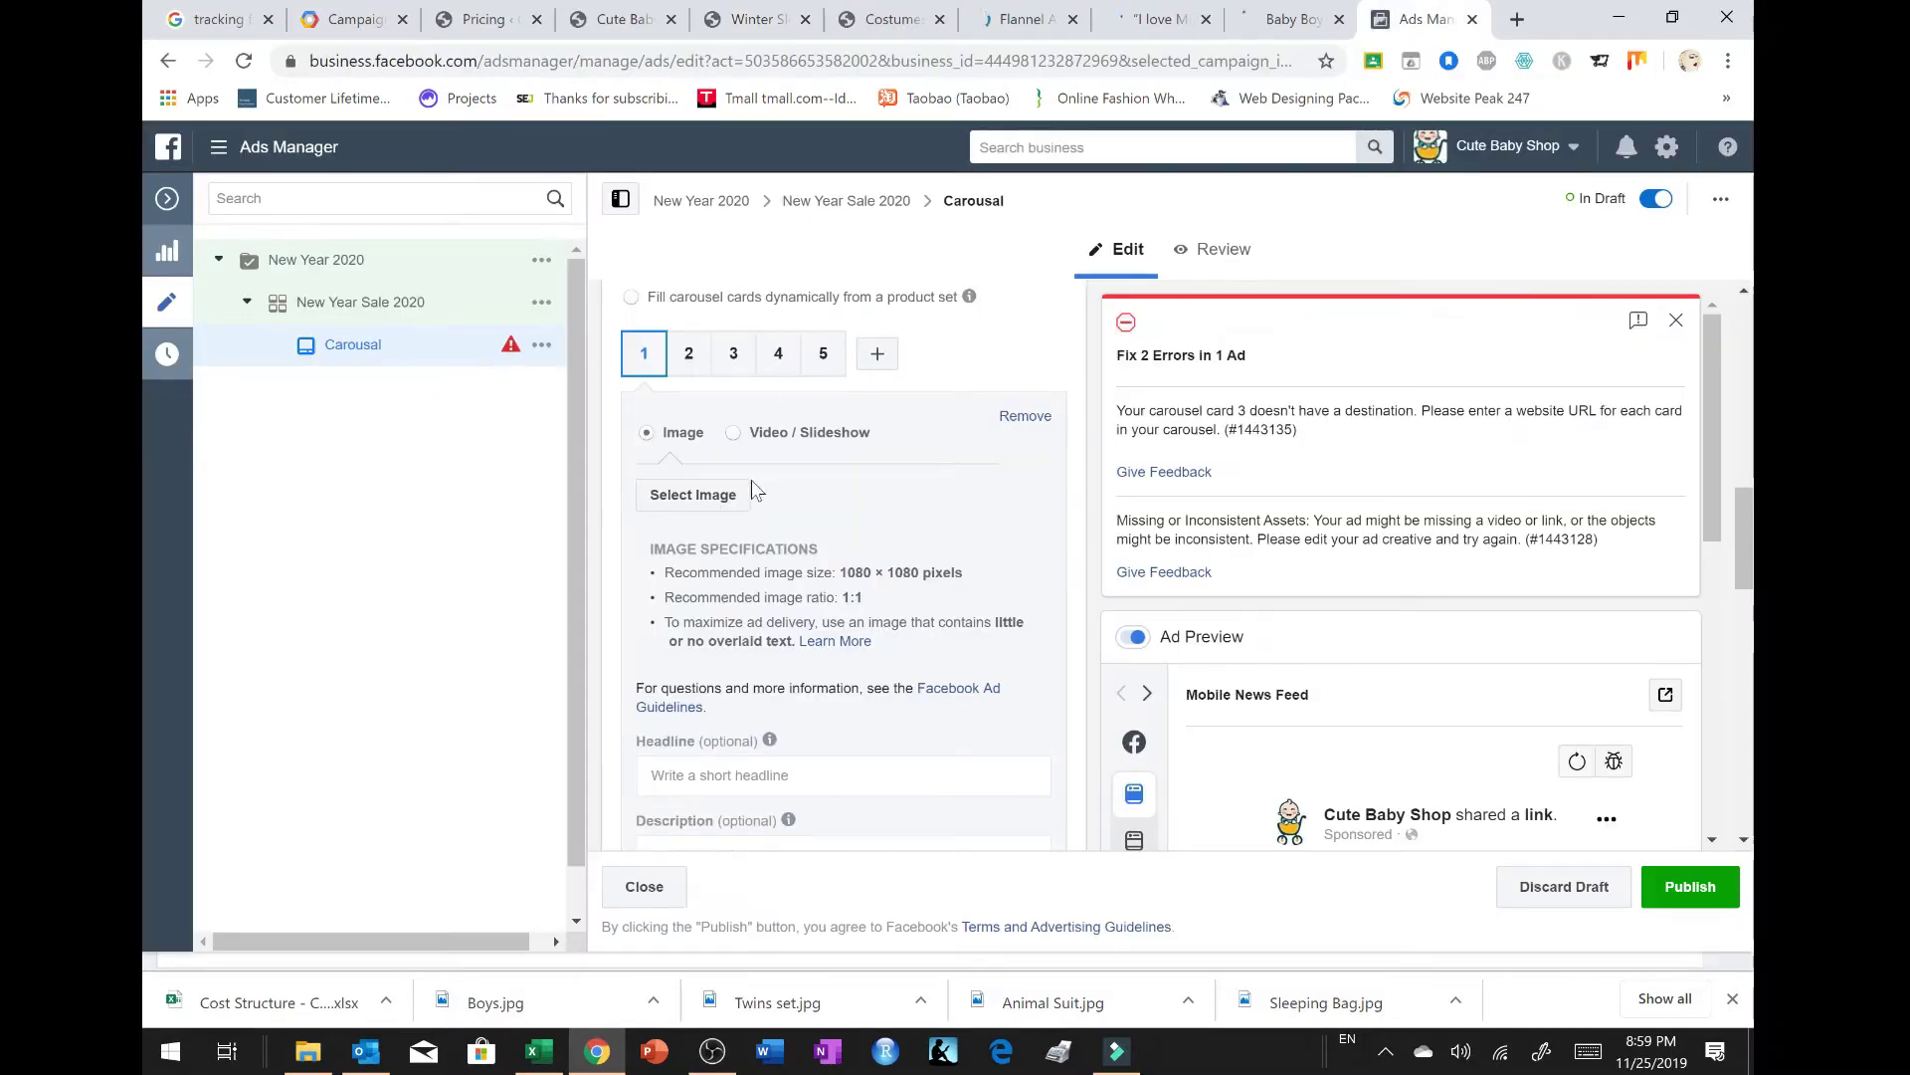
Step: Set the carousel ad's call to action to Shop Now
scroll(838, 517, down, 3)
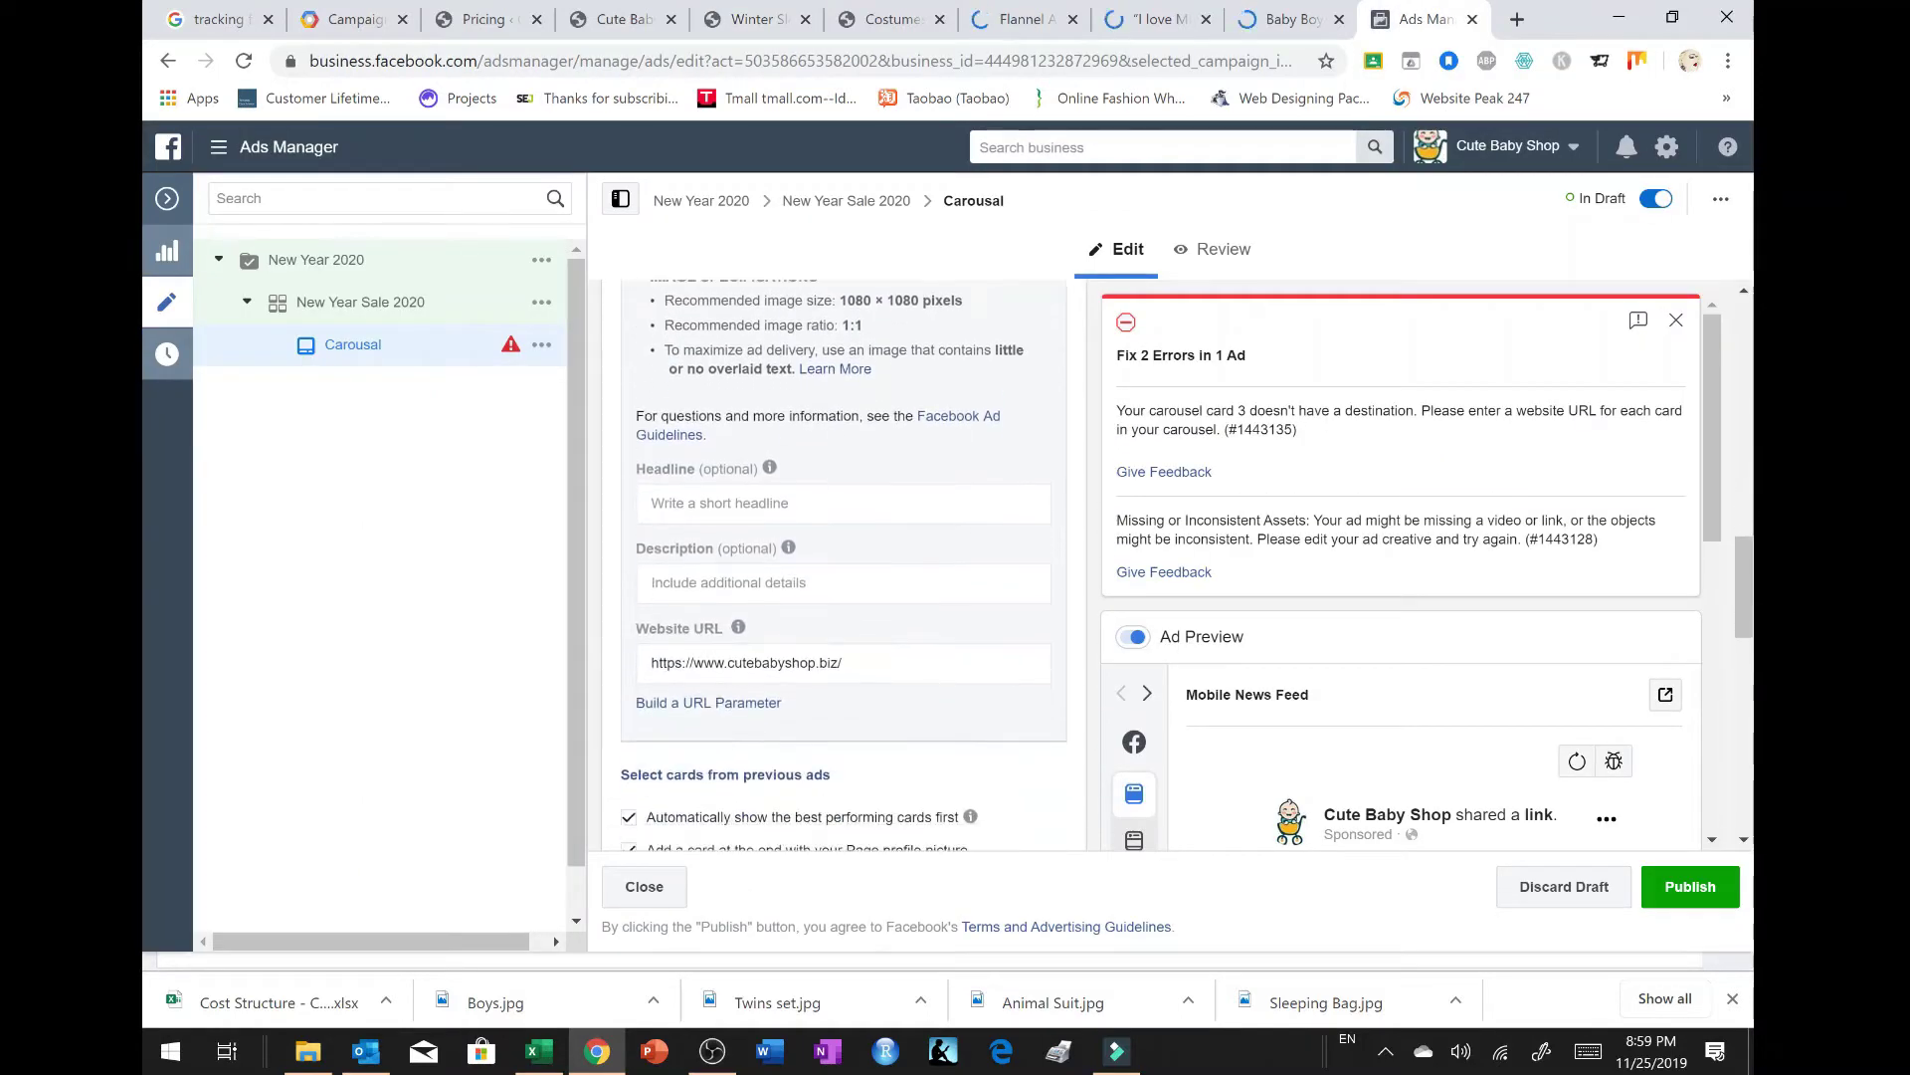
scroll(838, 513, down, 2)
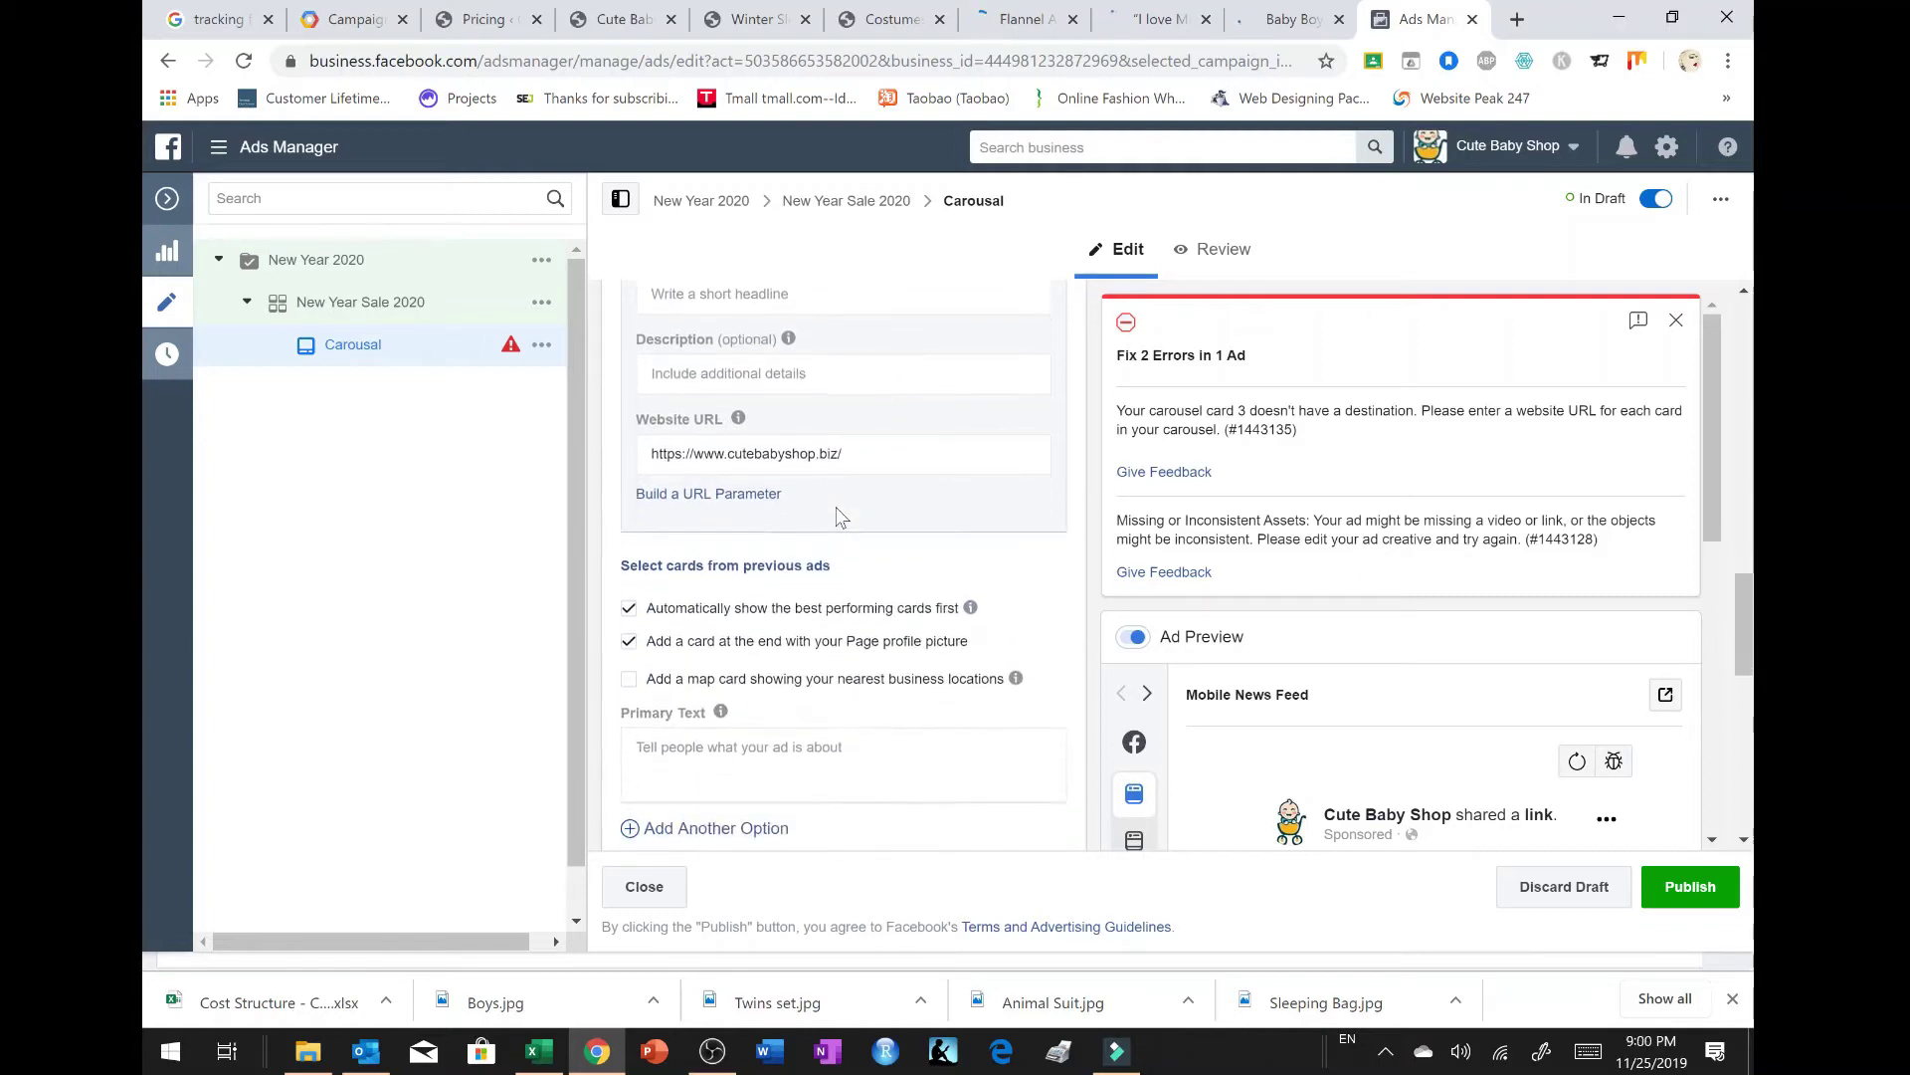
scroll(839, 515, down, 3)
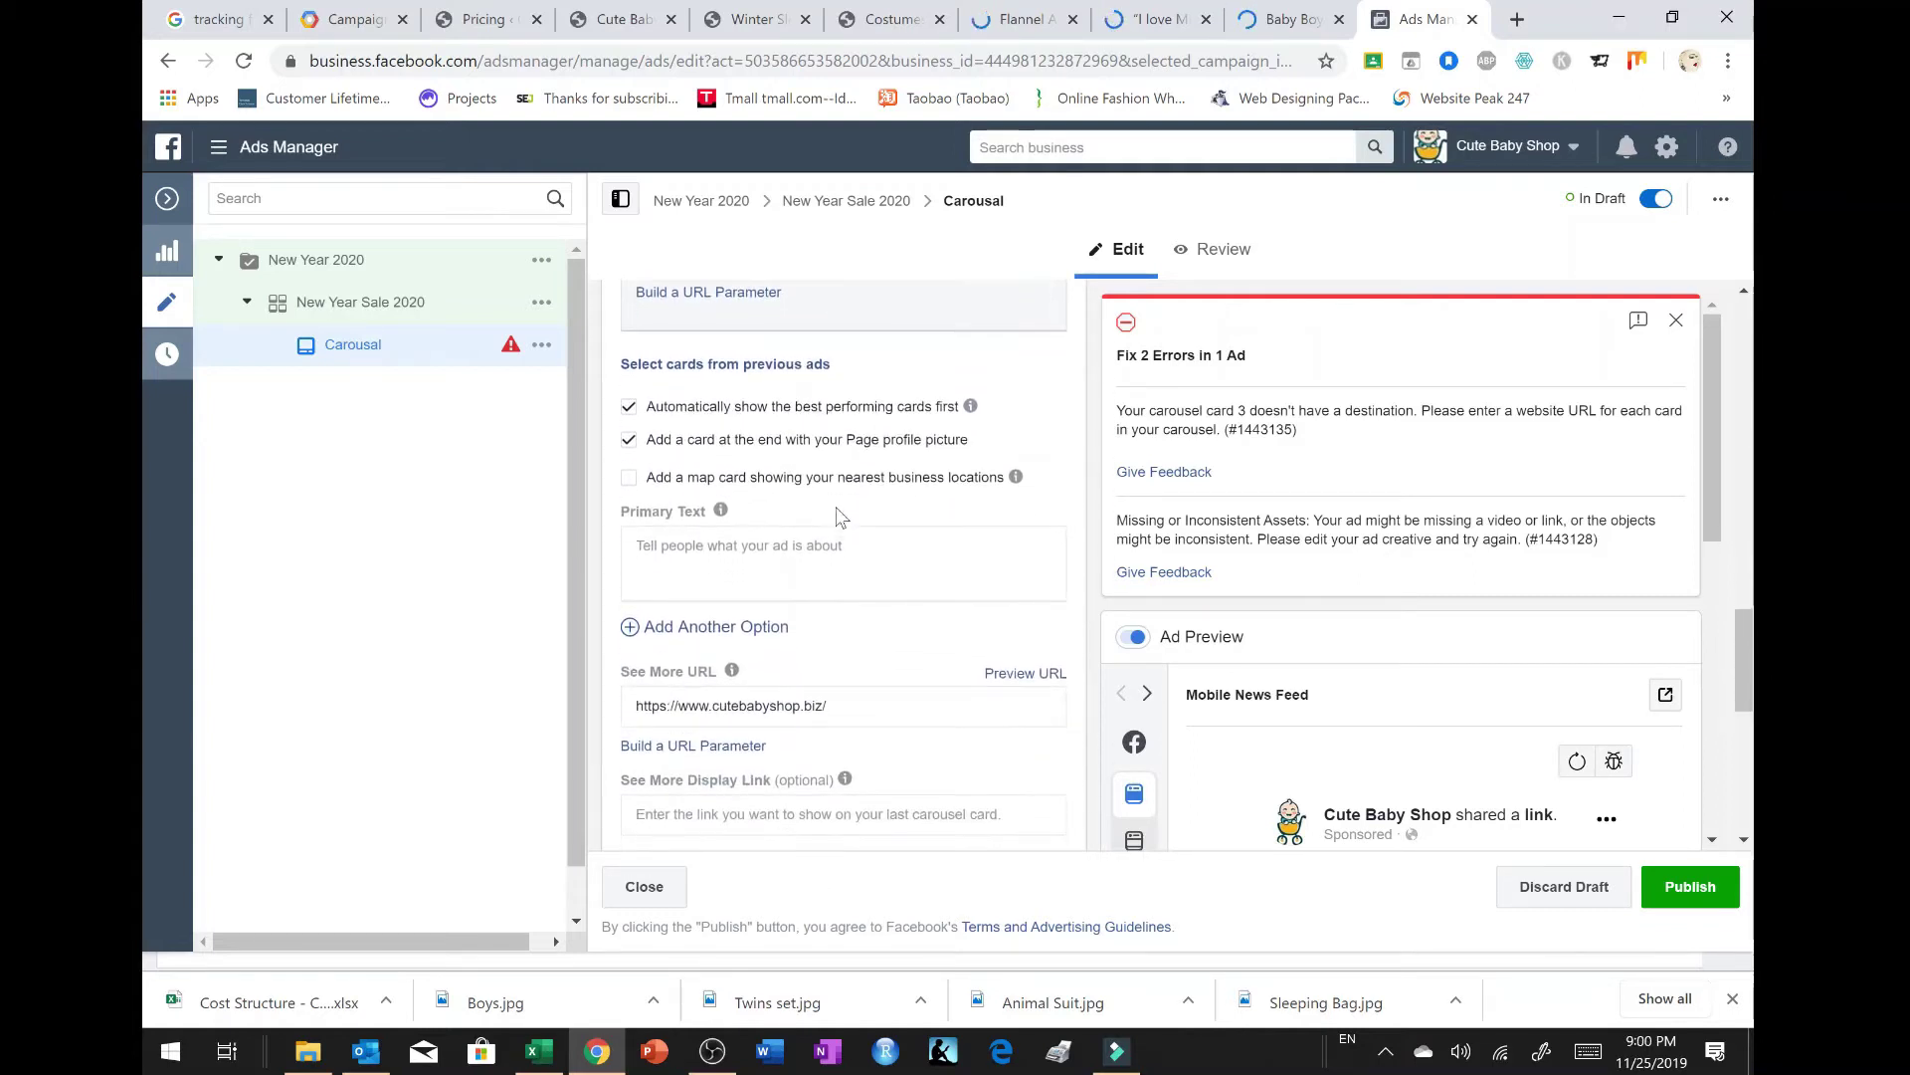
scroll(838, 518, down, 1)
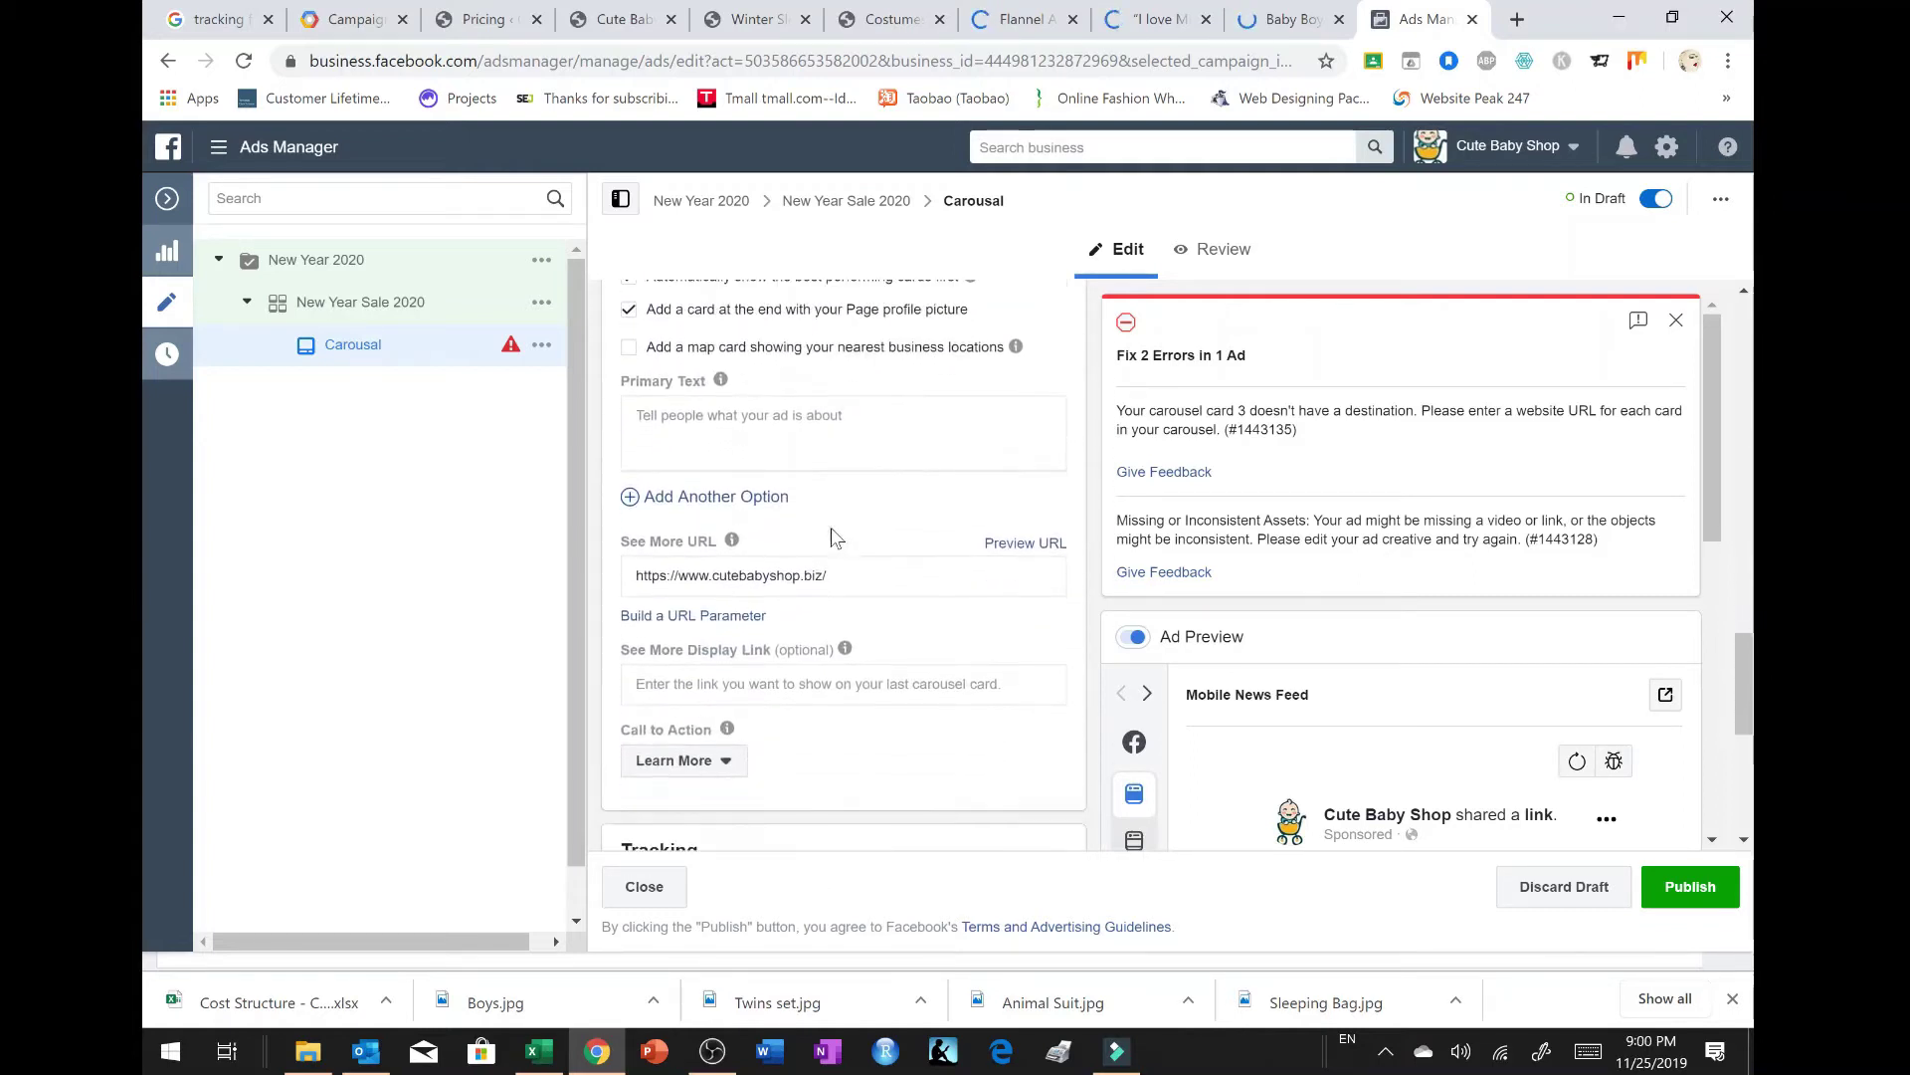
click(729, 762)
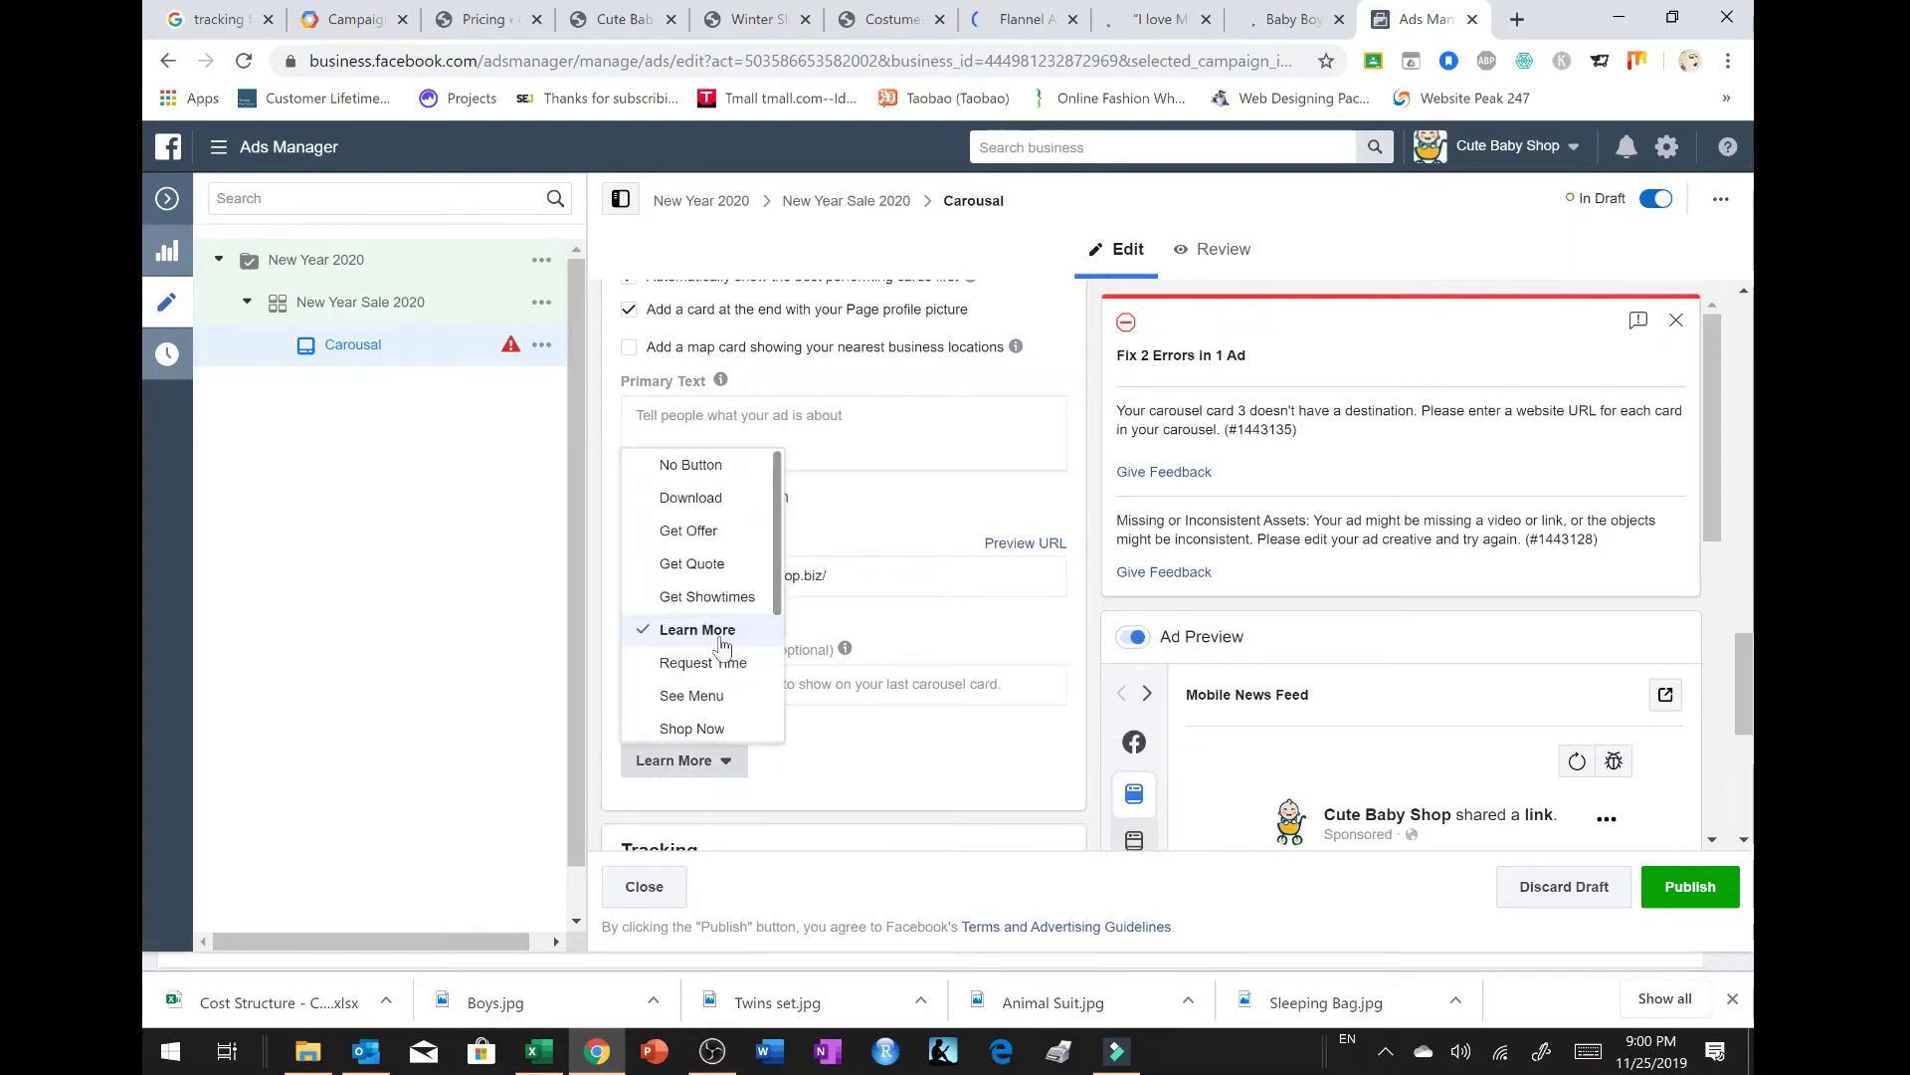
scroll(723, 642, down, 3)
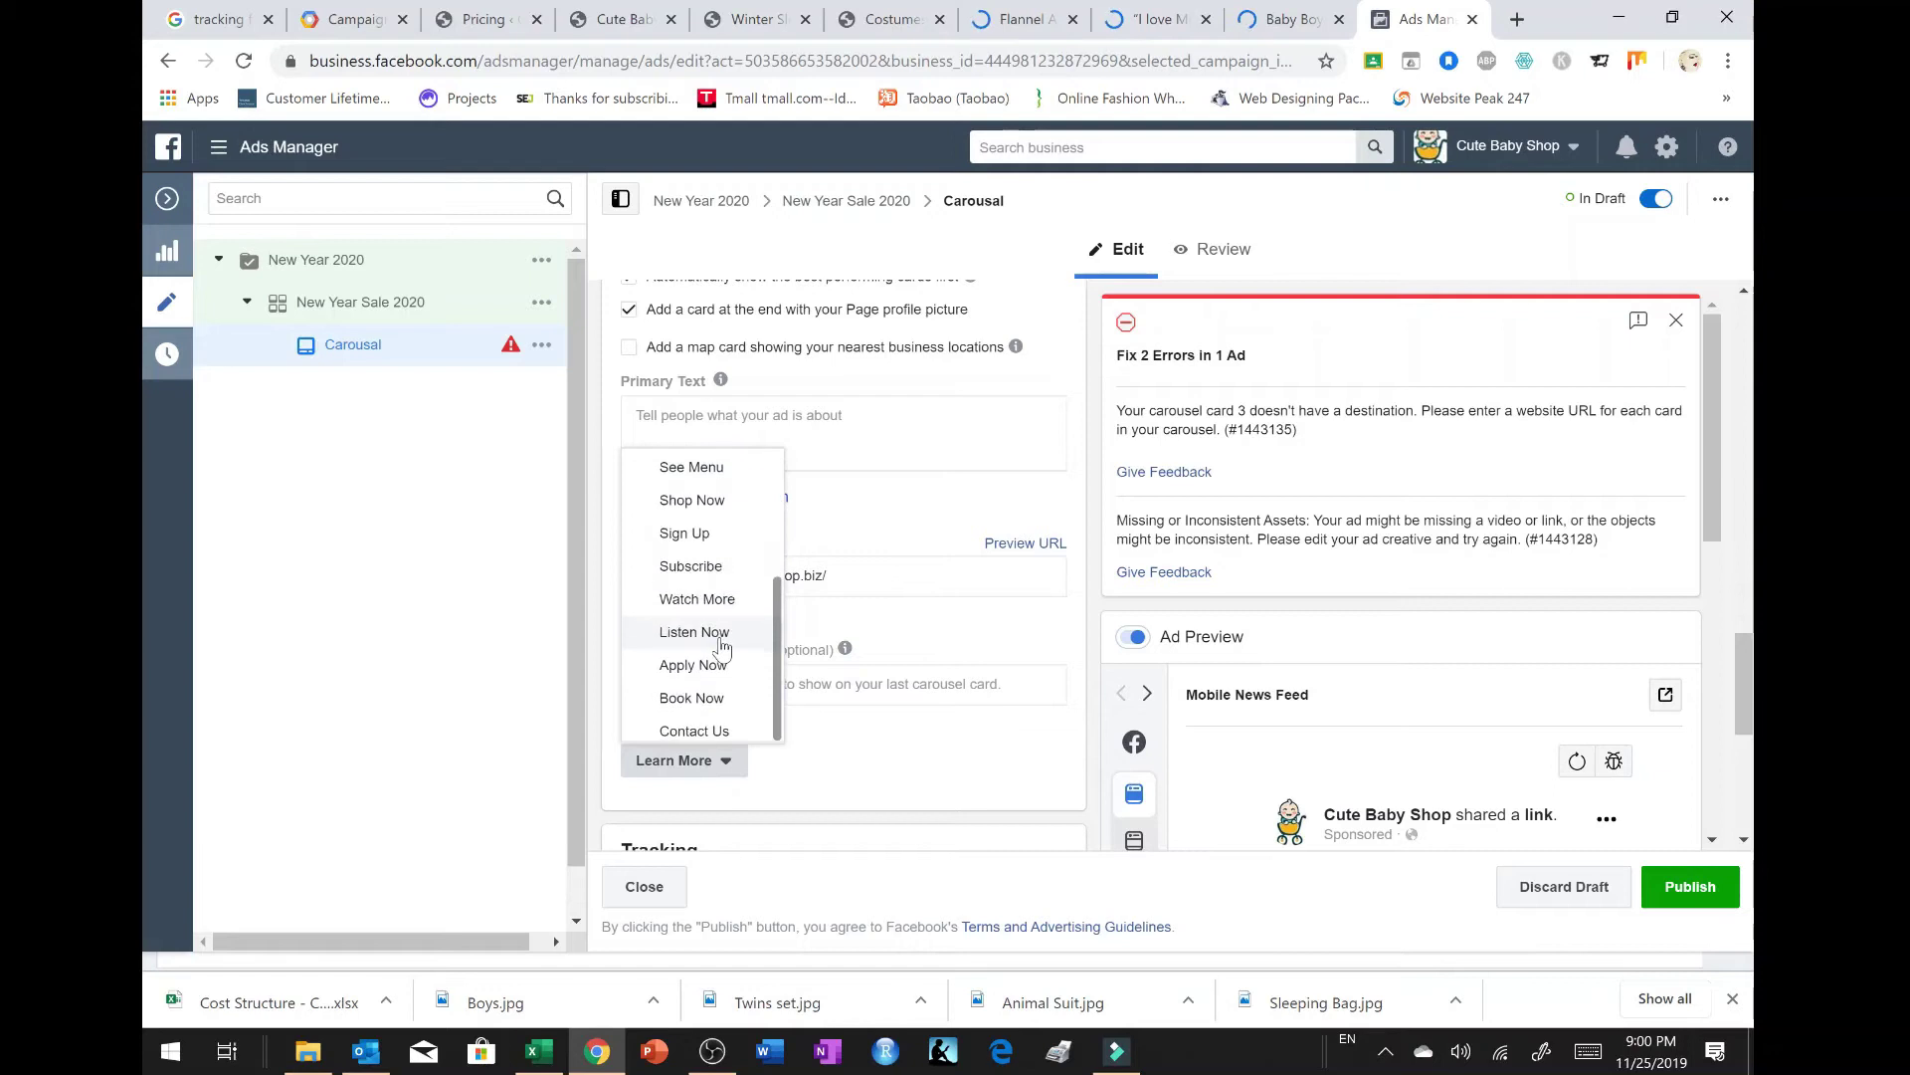
click(726, 503)
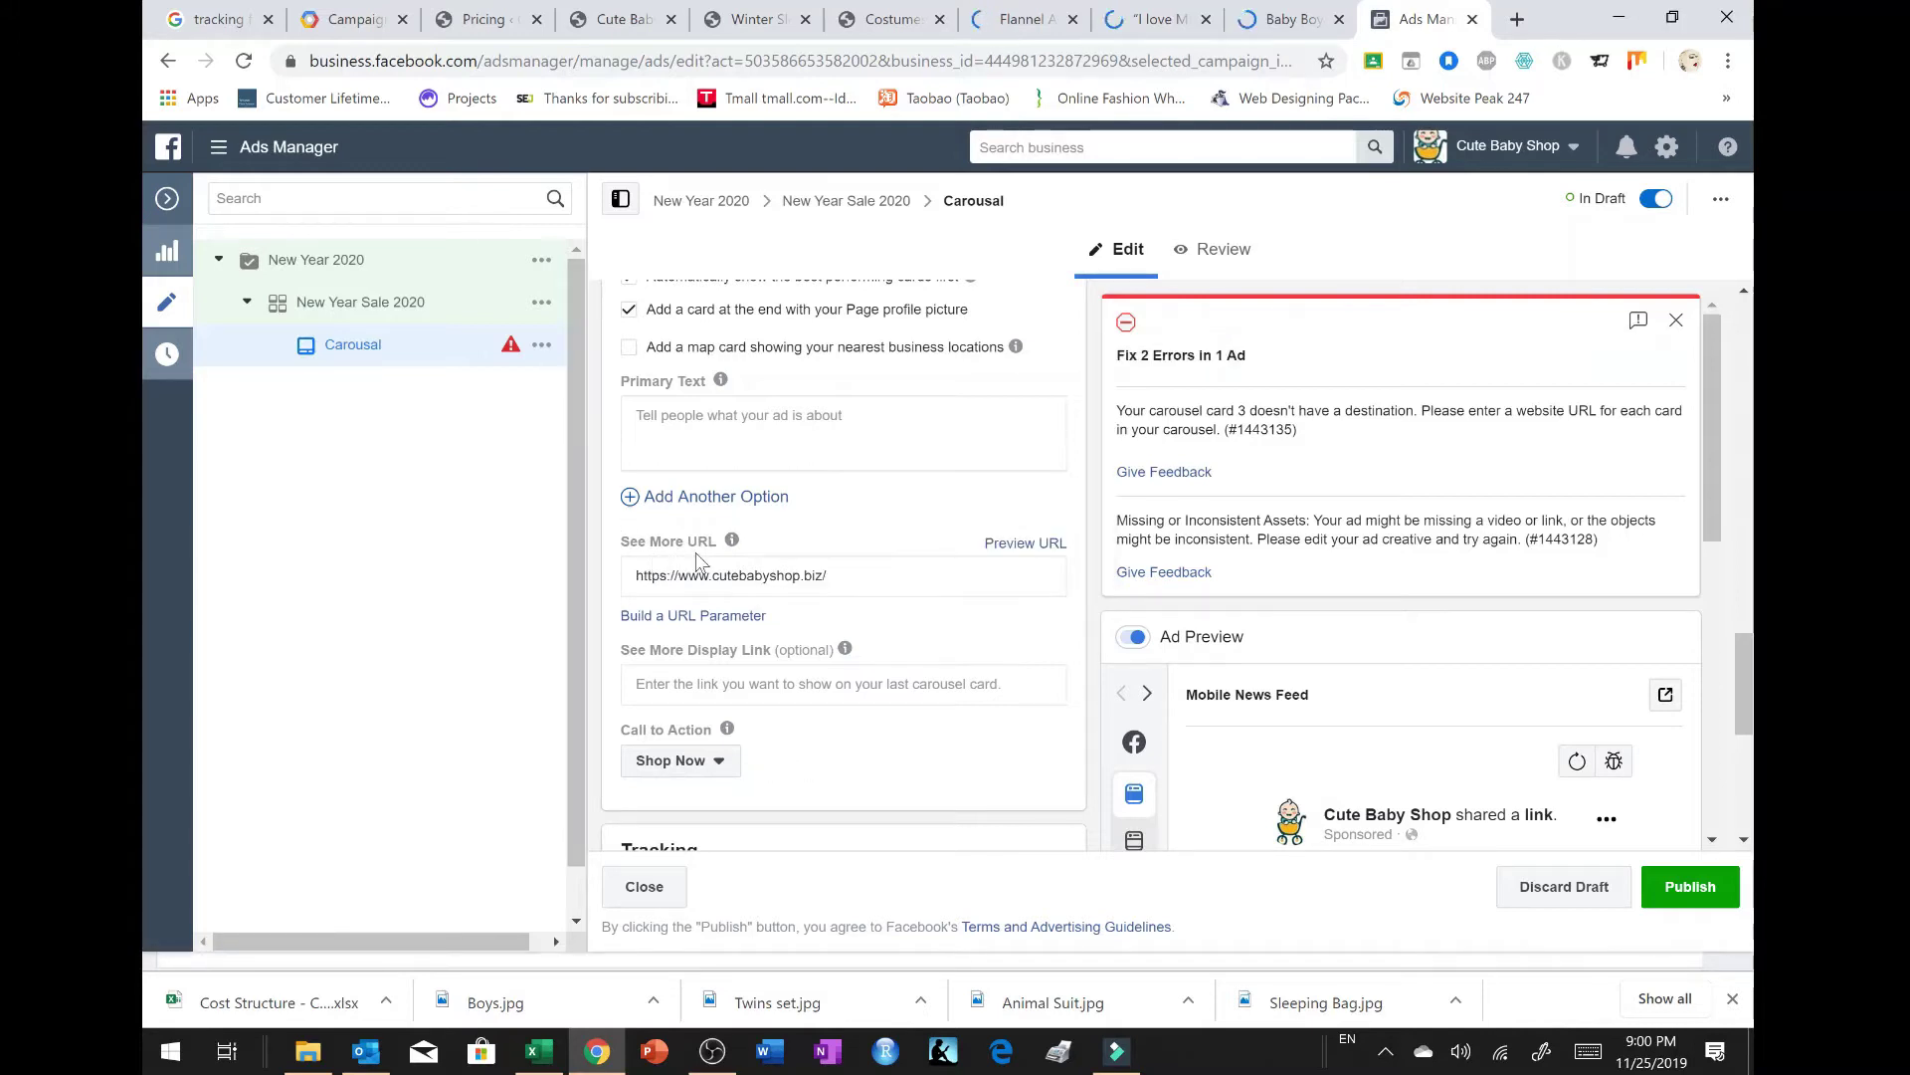
click(730, 575)
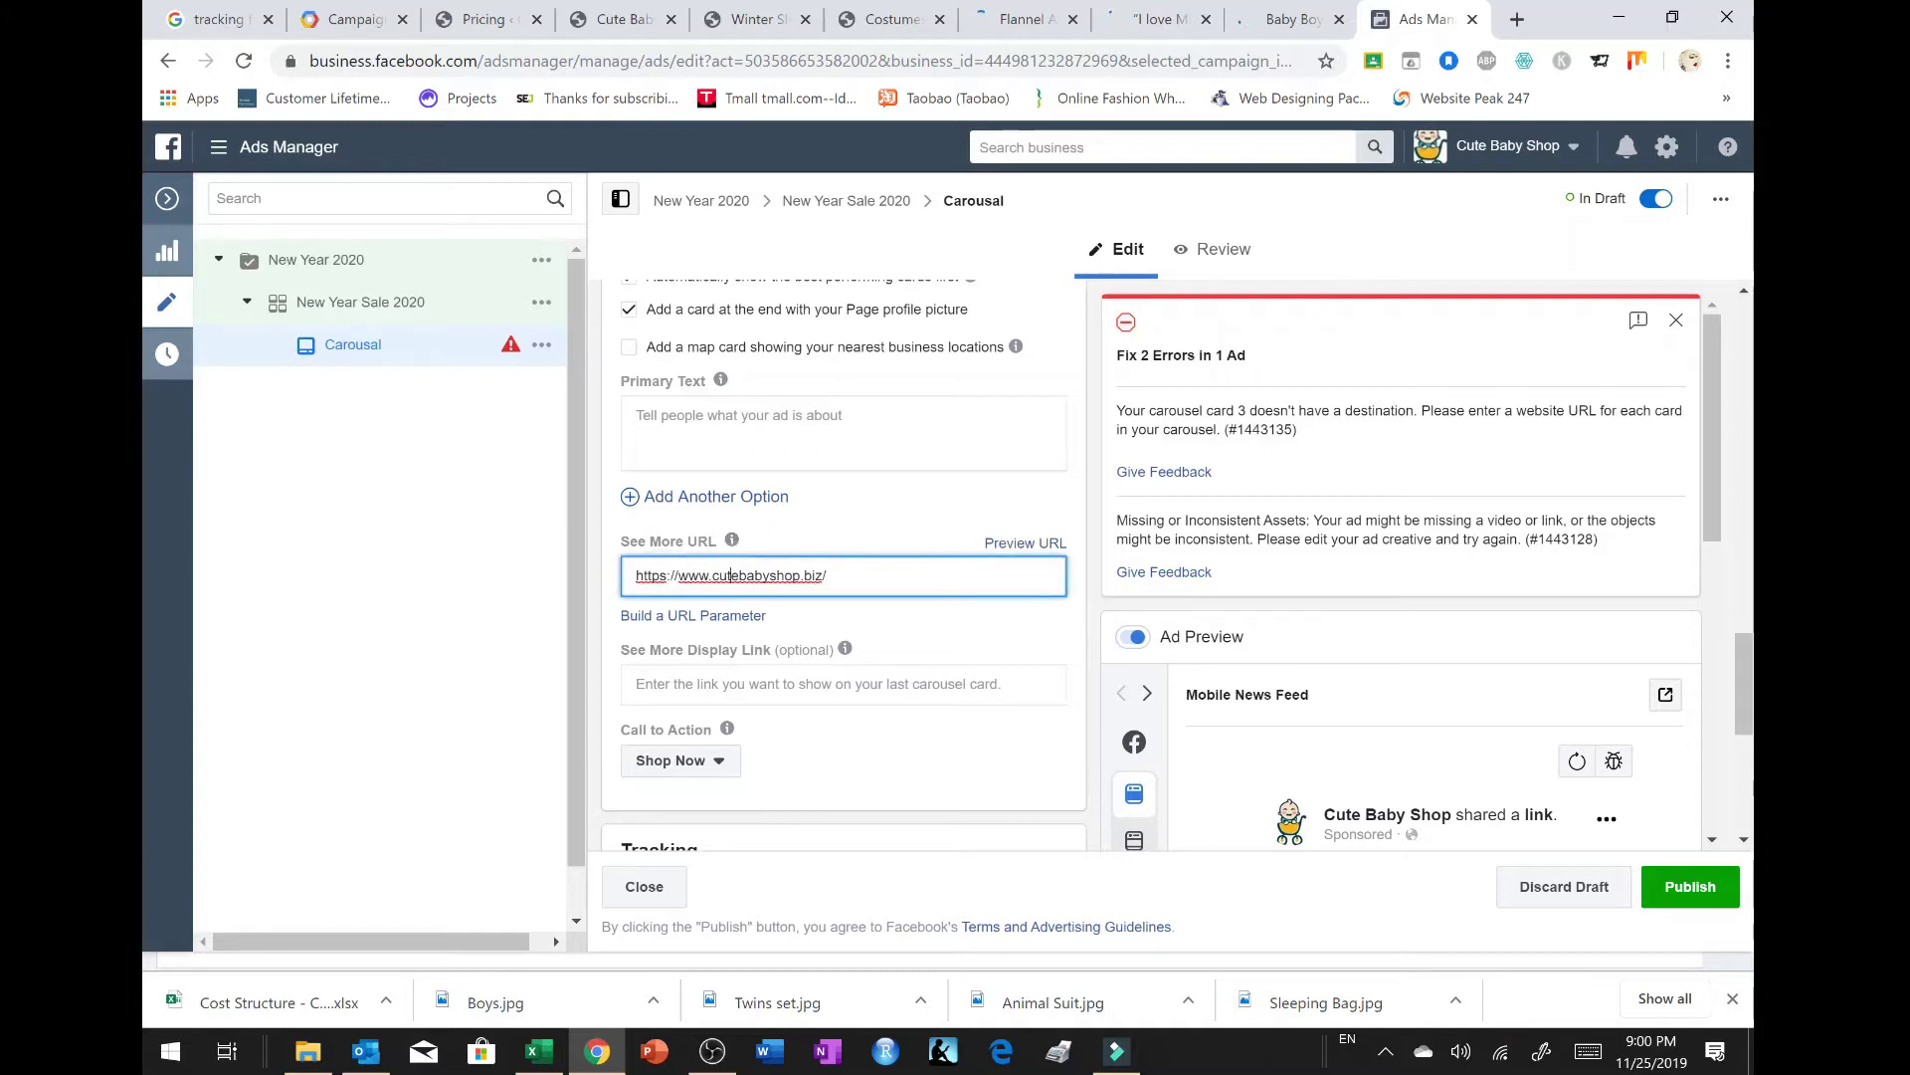
drag(827, 575, 638, 581)
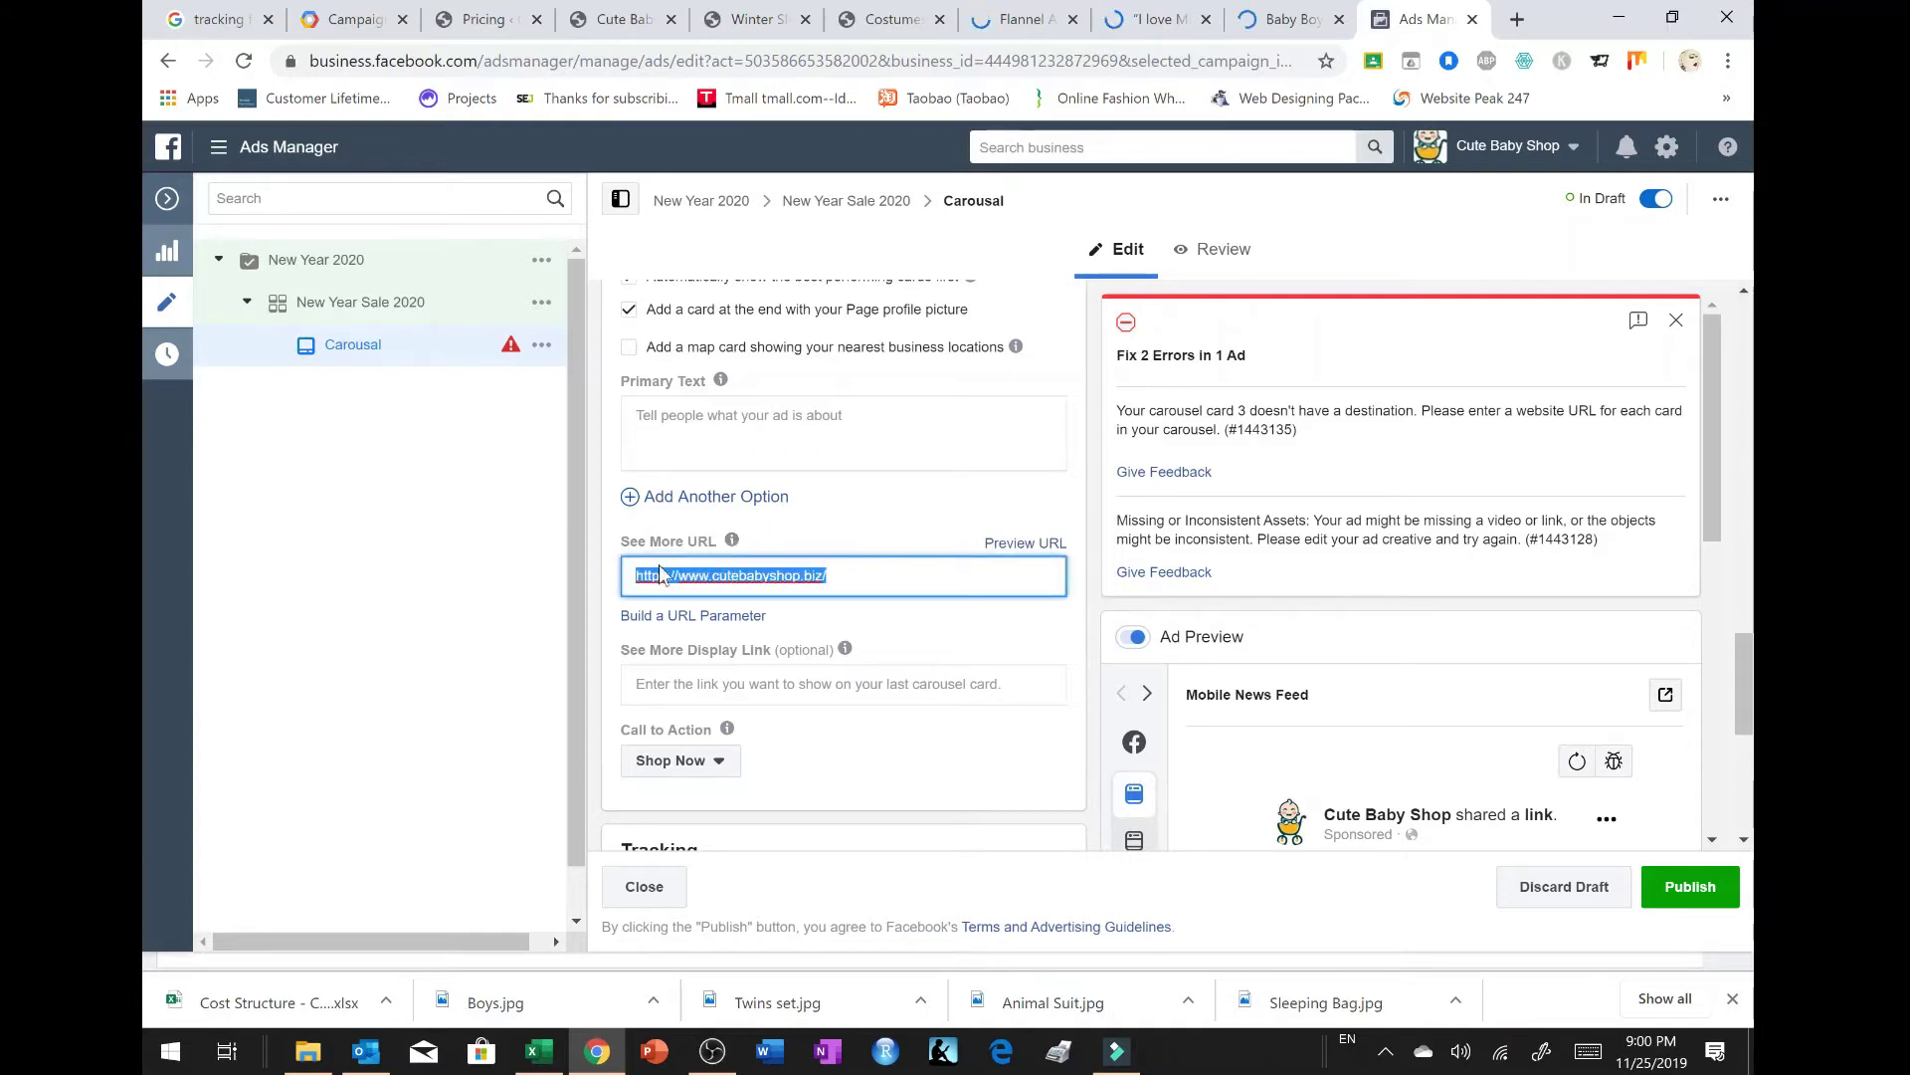
text(https://www.cutebabyshop.biz/)
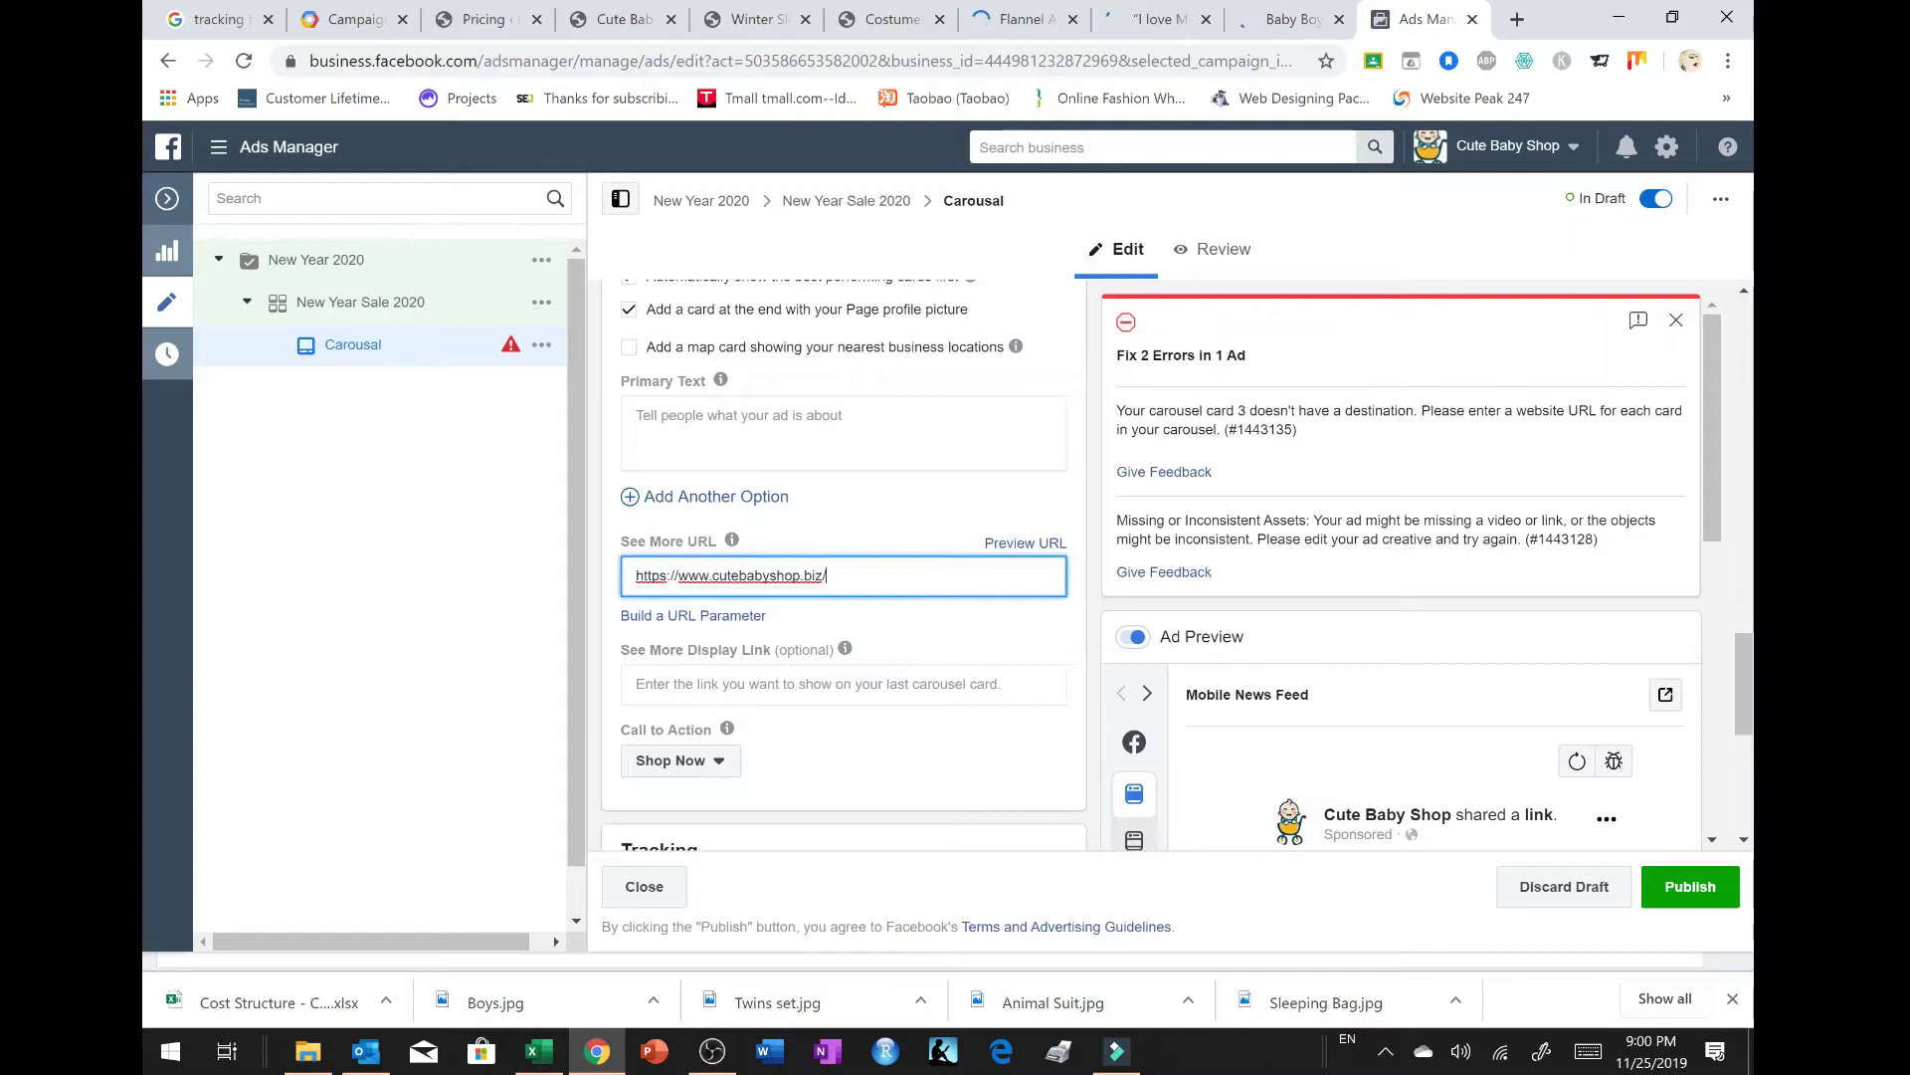
drag(827, 575, 582, 584)
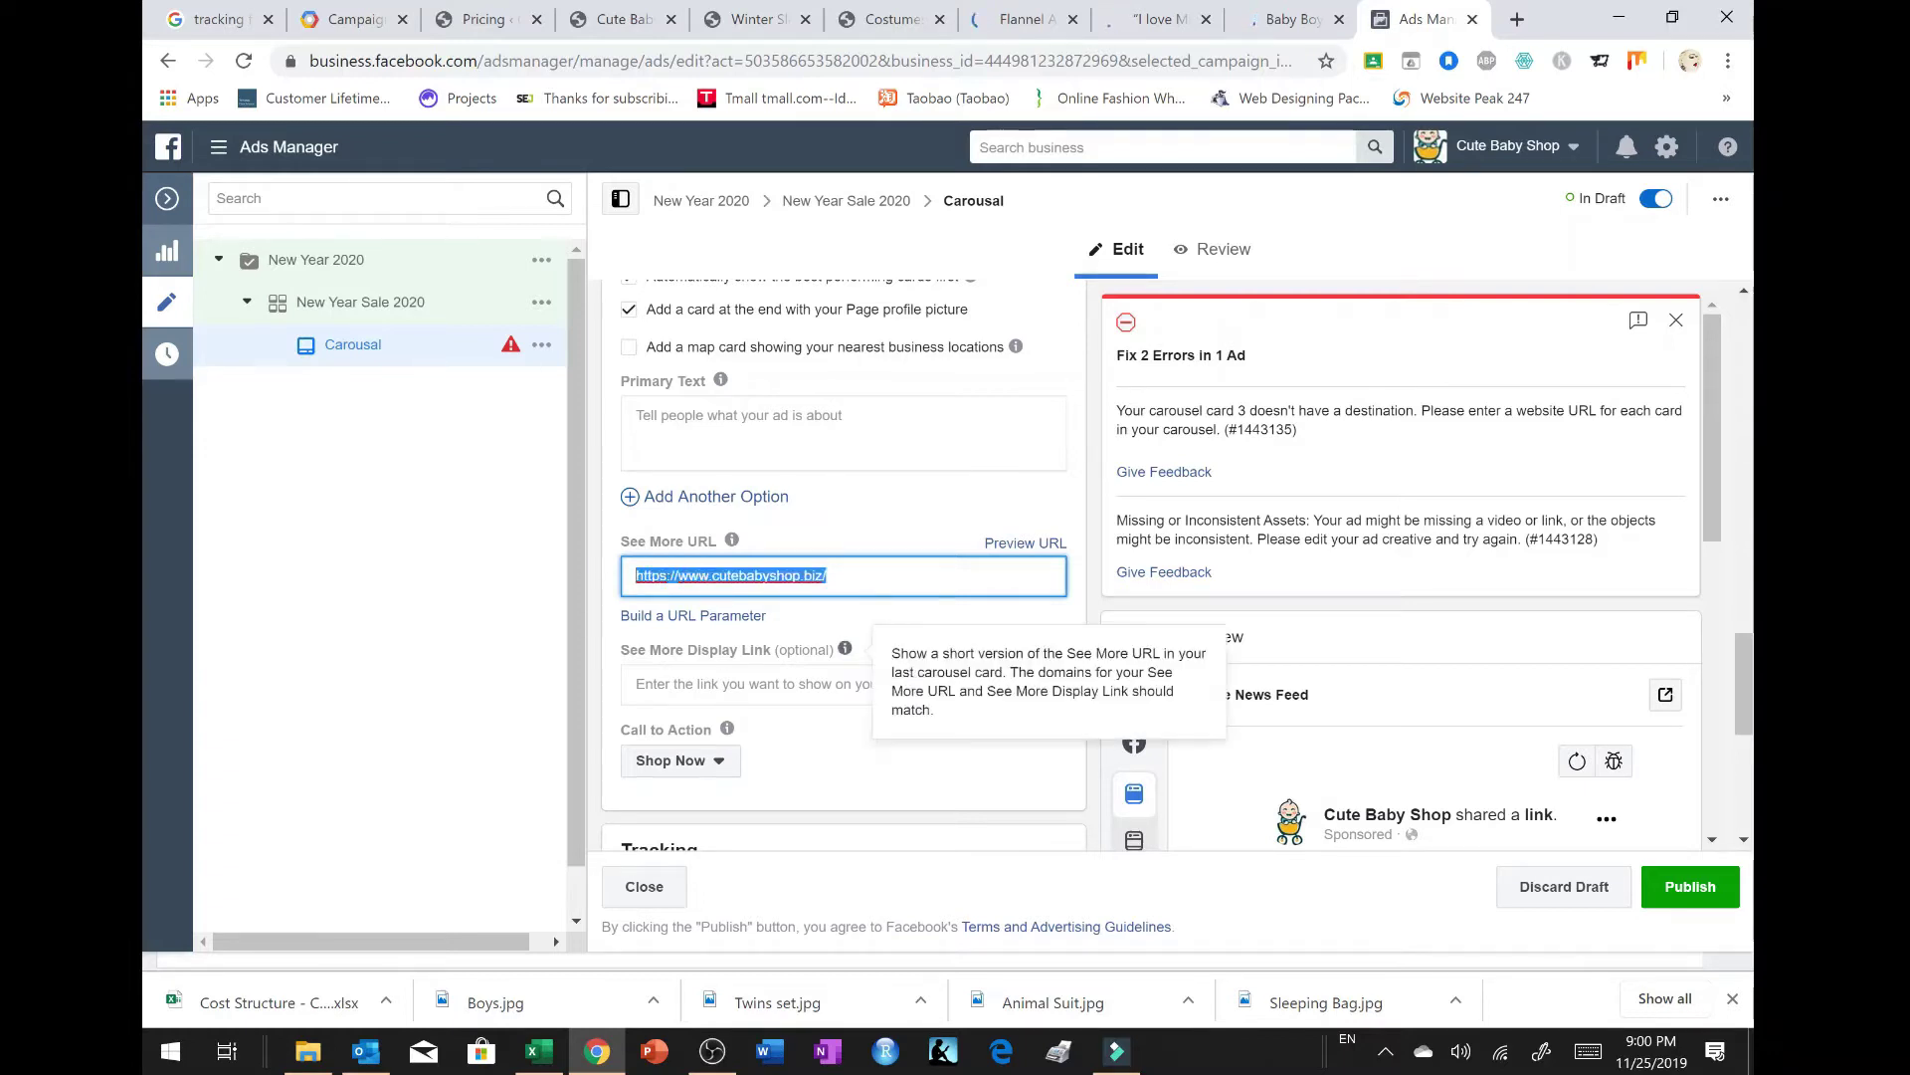
scroll(847, 667, up, 1)
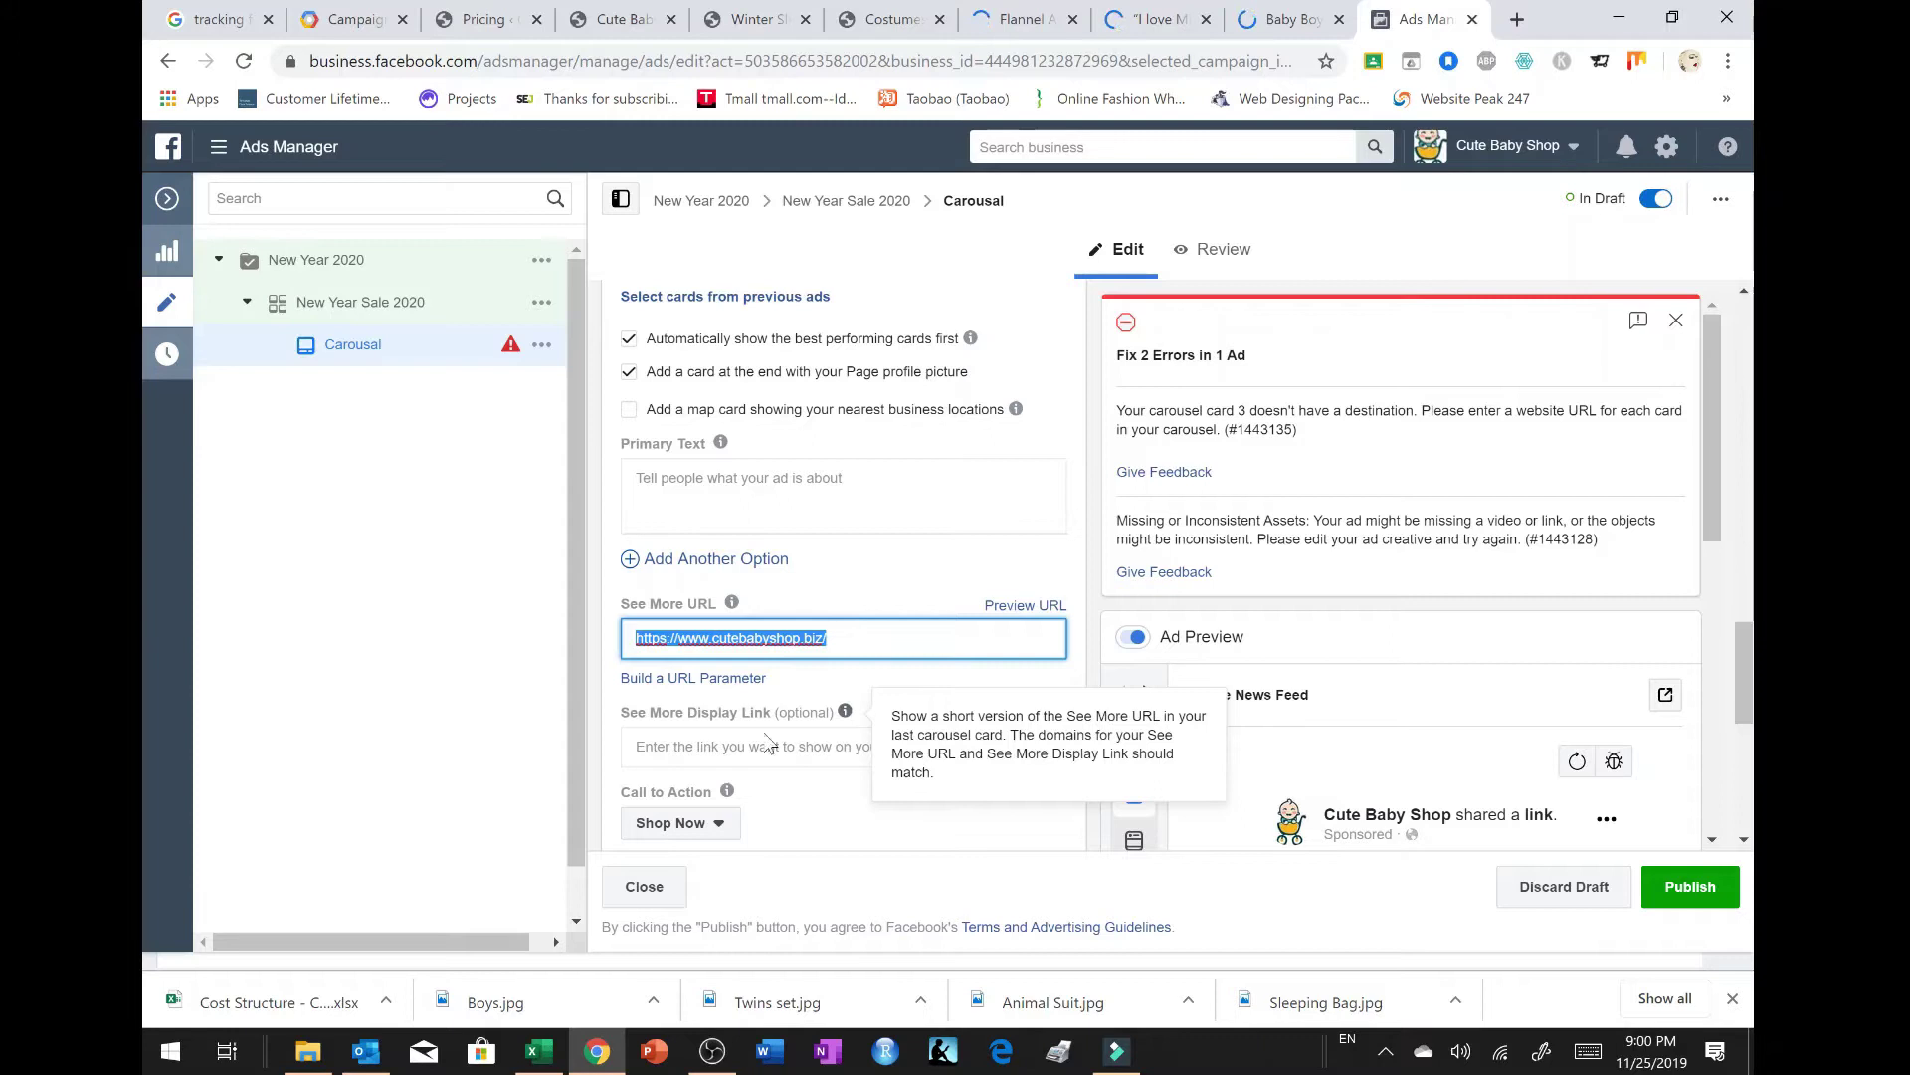
click(727, 745)
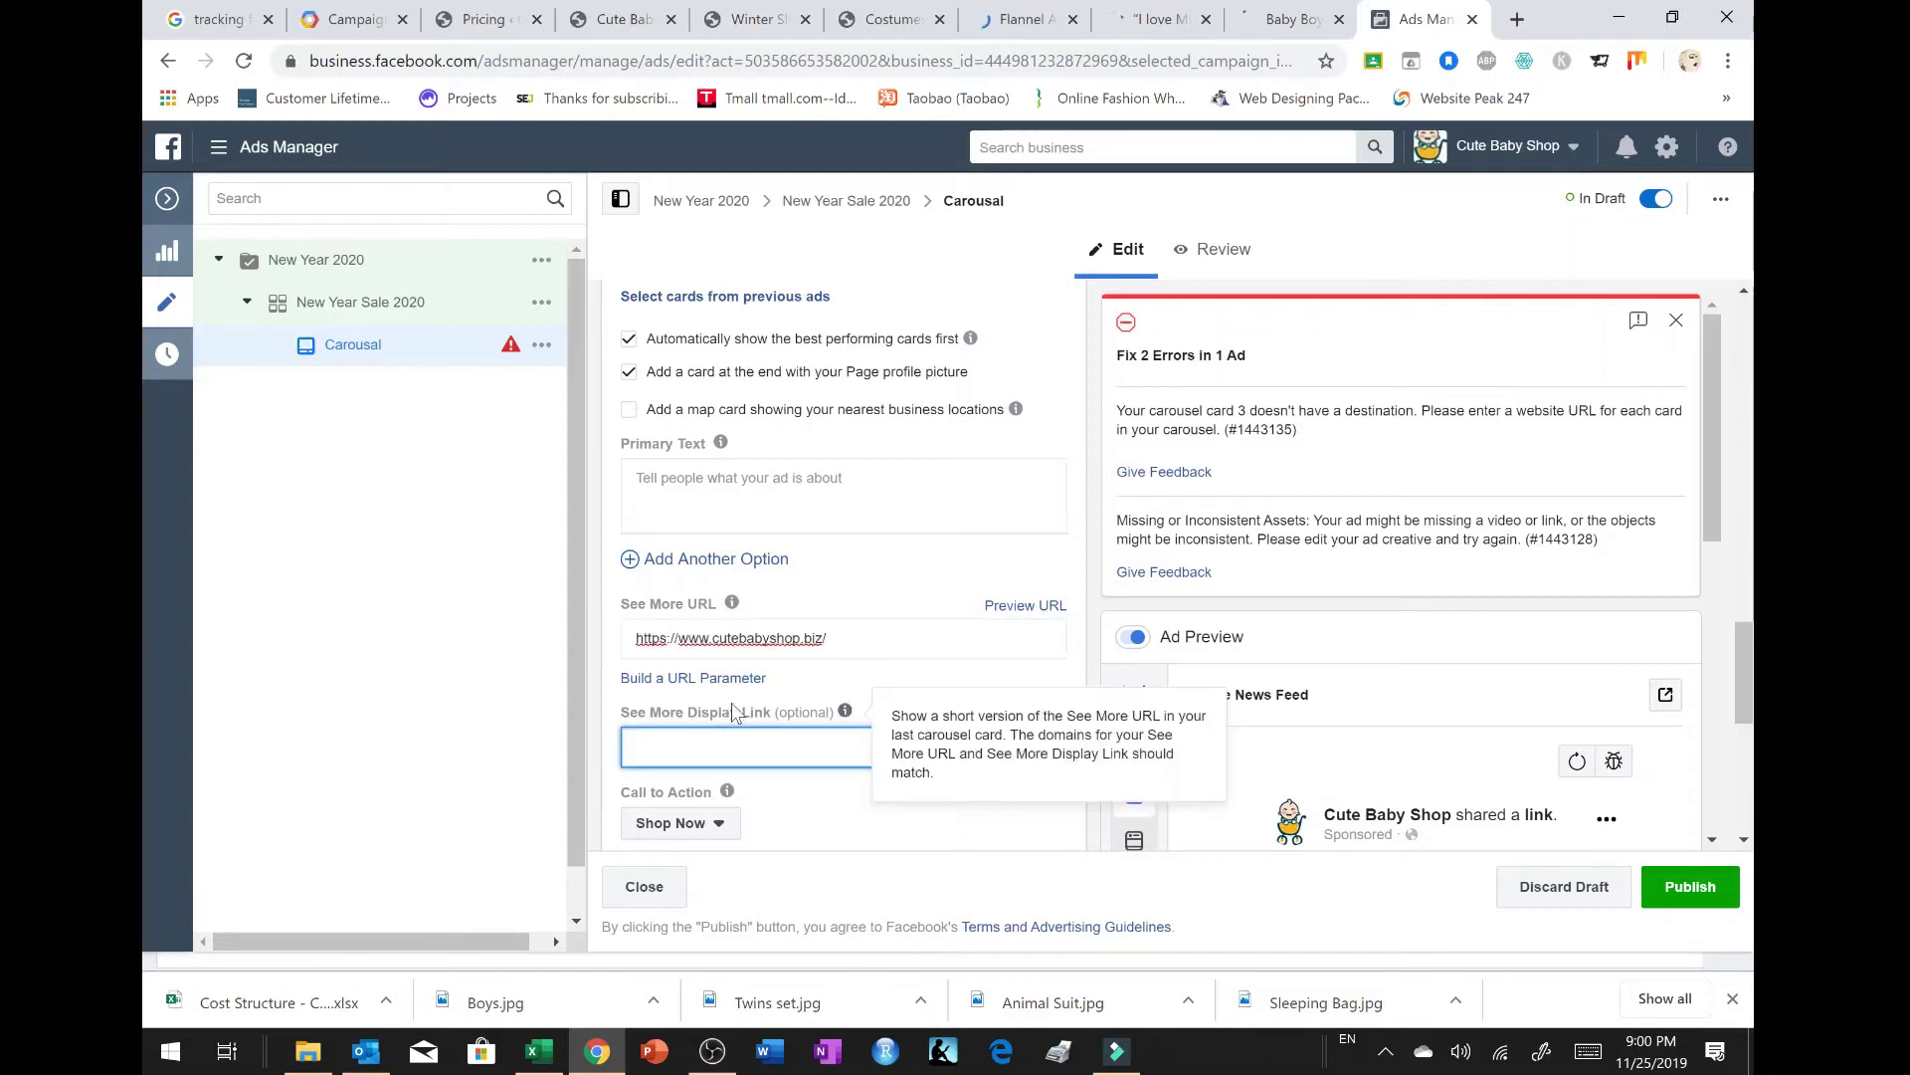
scroll(769, 716, up, 2)
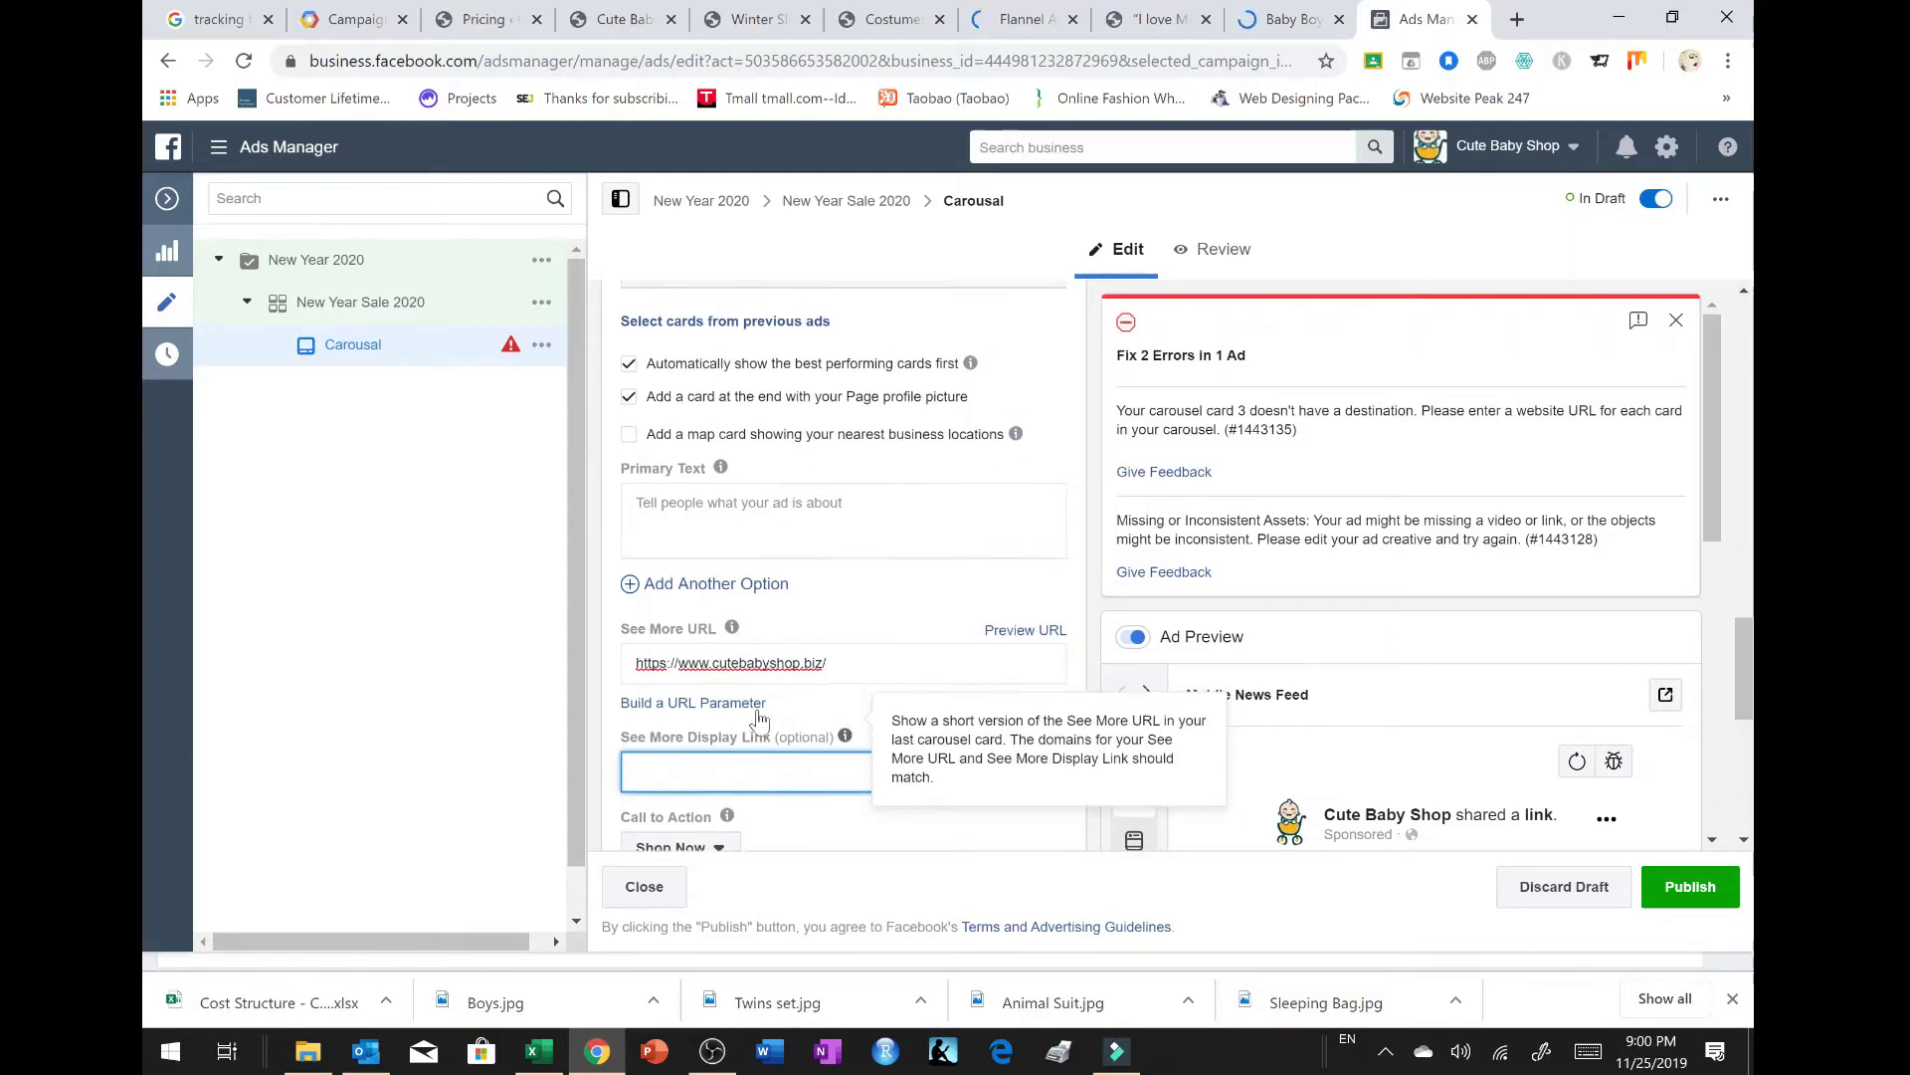
Step: Review the dynamic parameters offered for Campaign Source, Medium, Name and Content in the ad's URL parameter builder, and close it without applying anything
scroll(769, 716, down, 6)
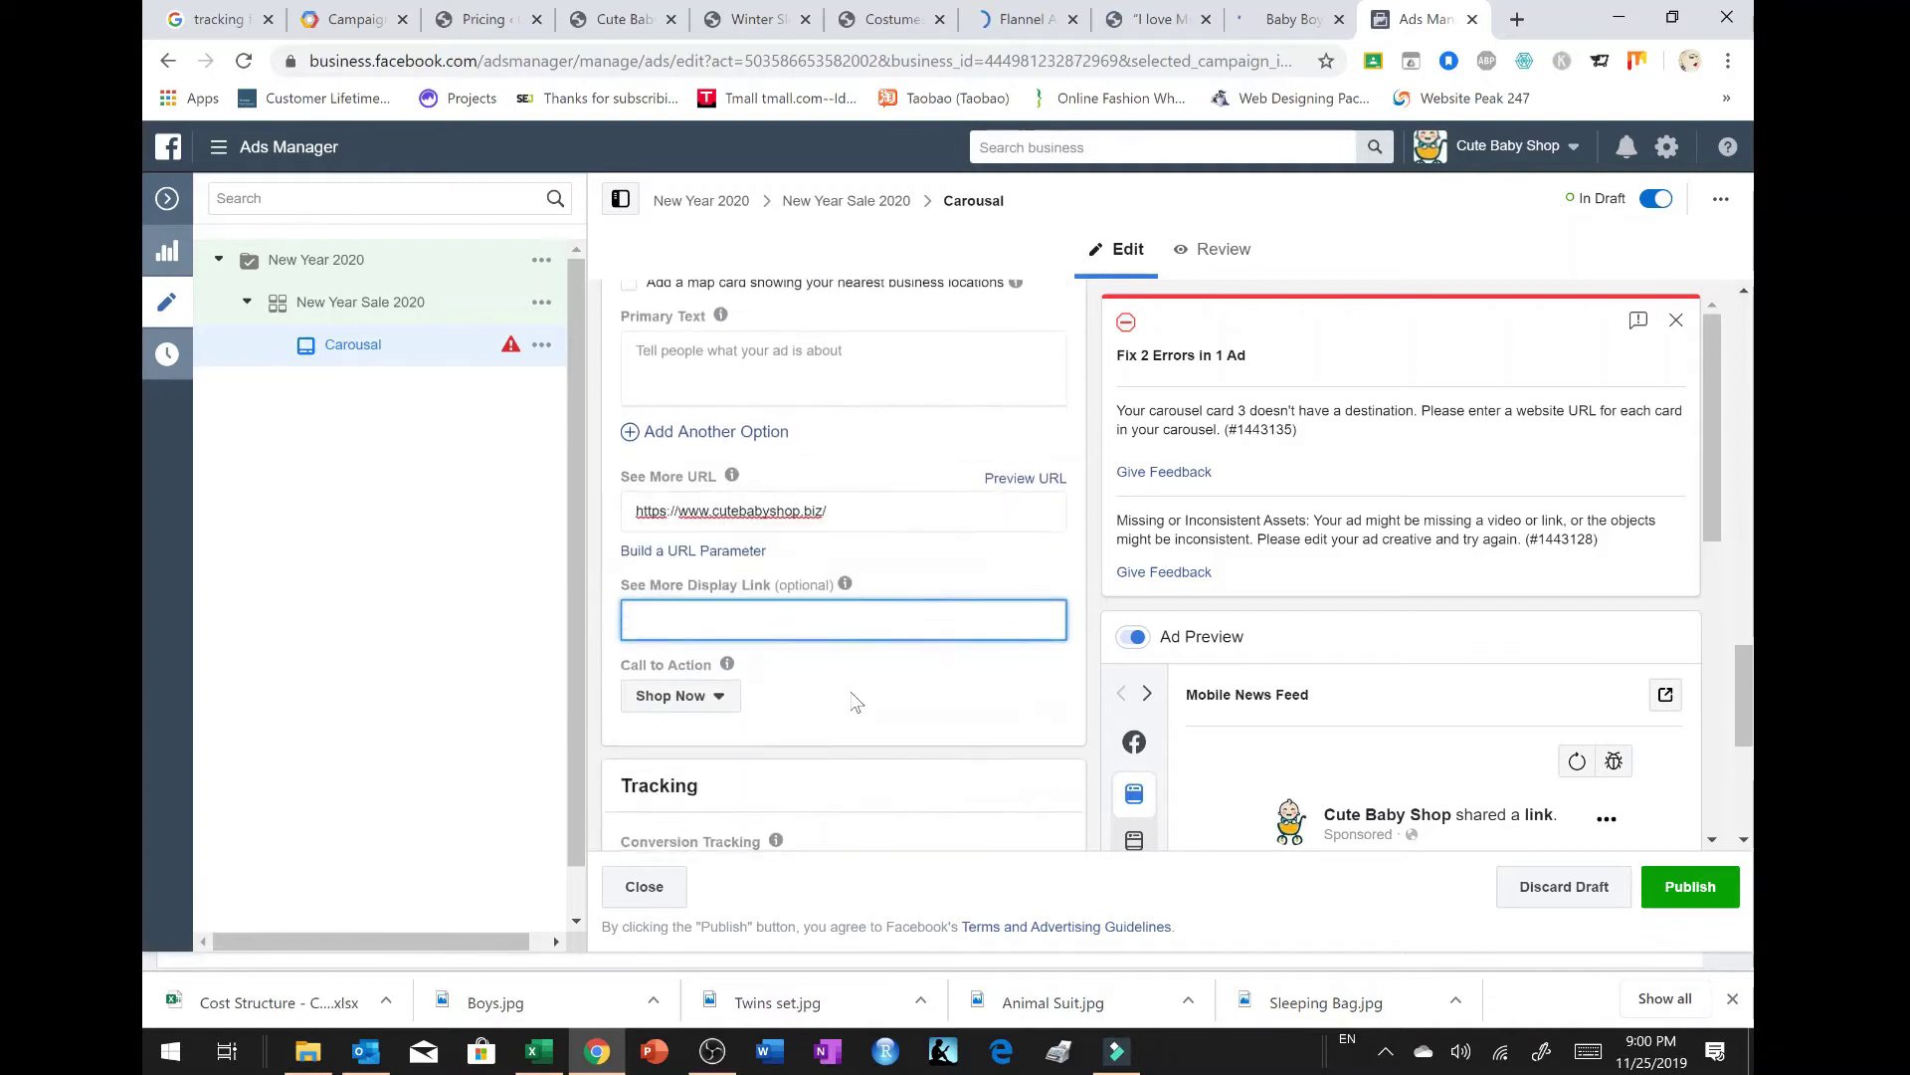
scroll(836, 737, down, 1)
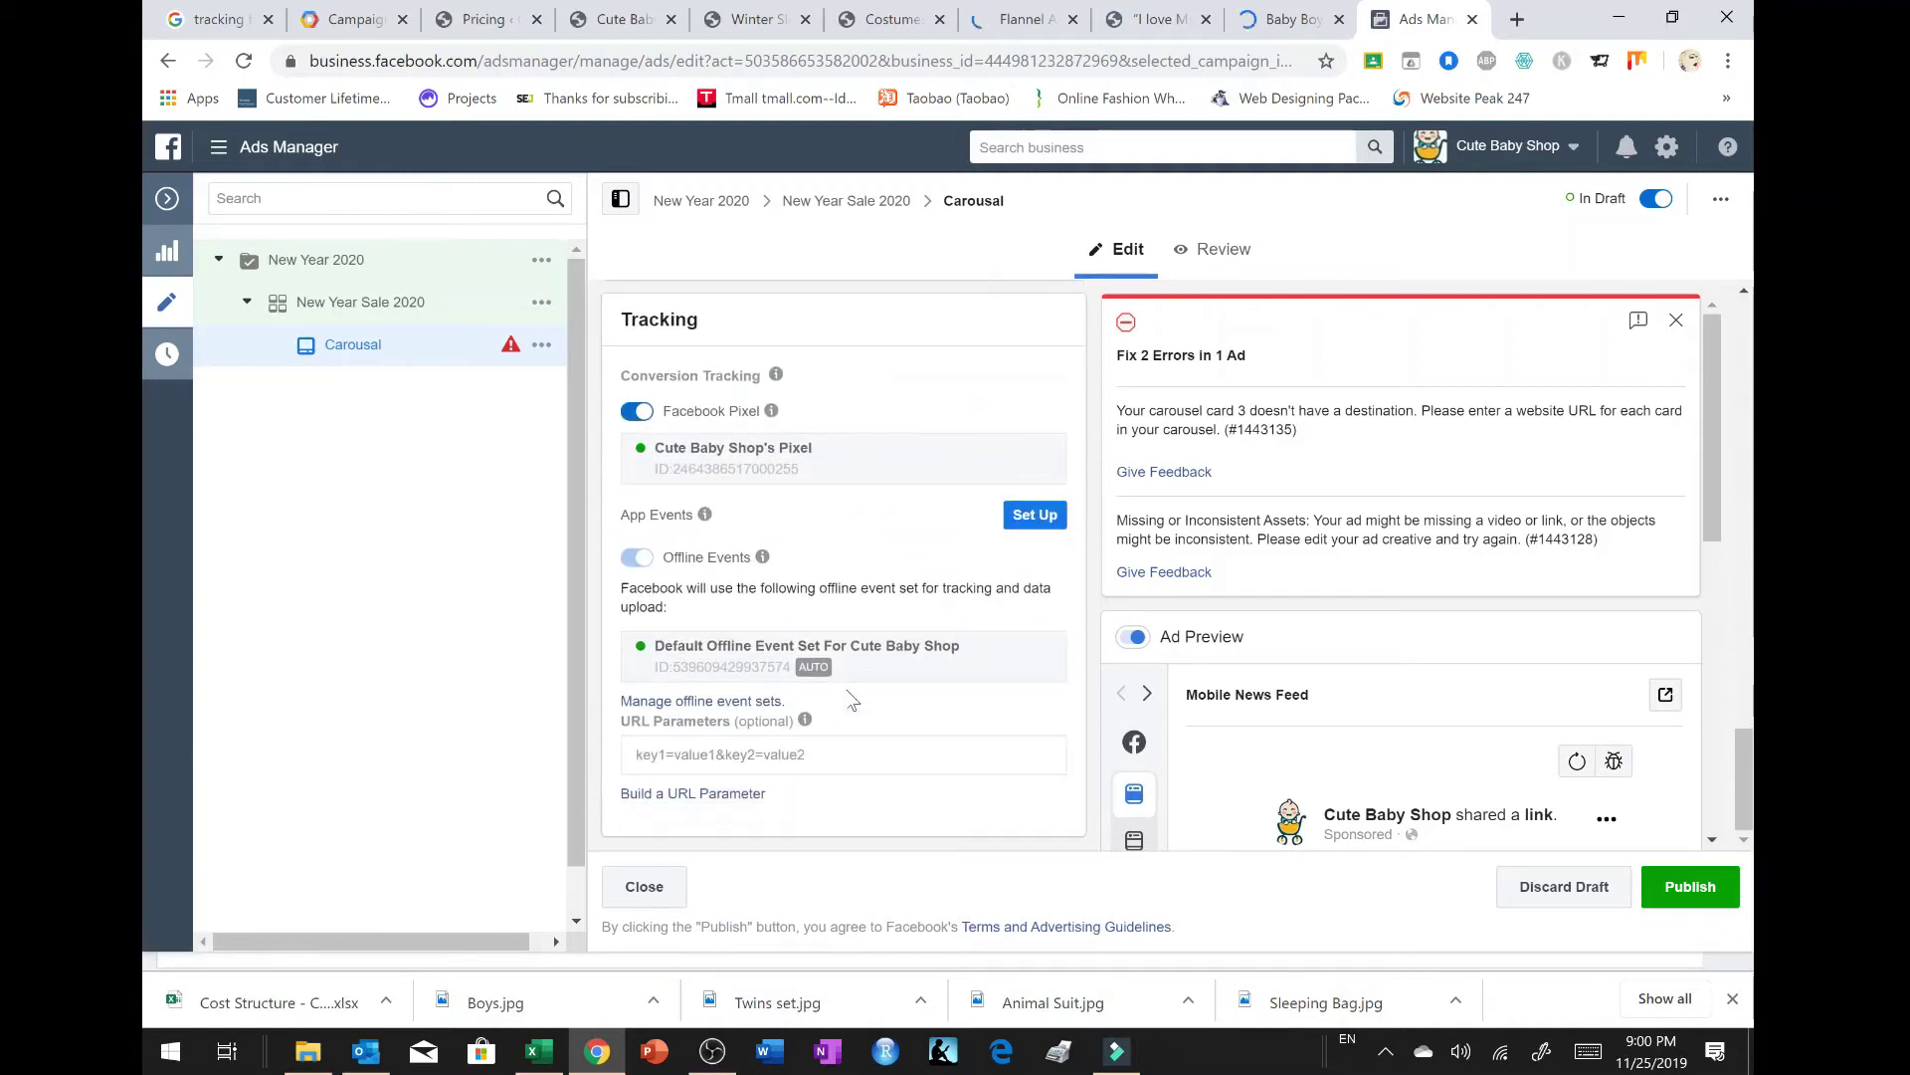
click(740, 802)
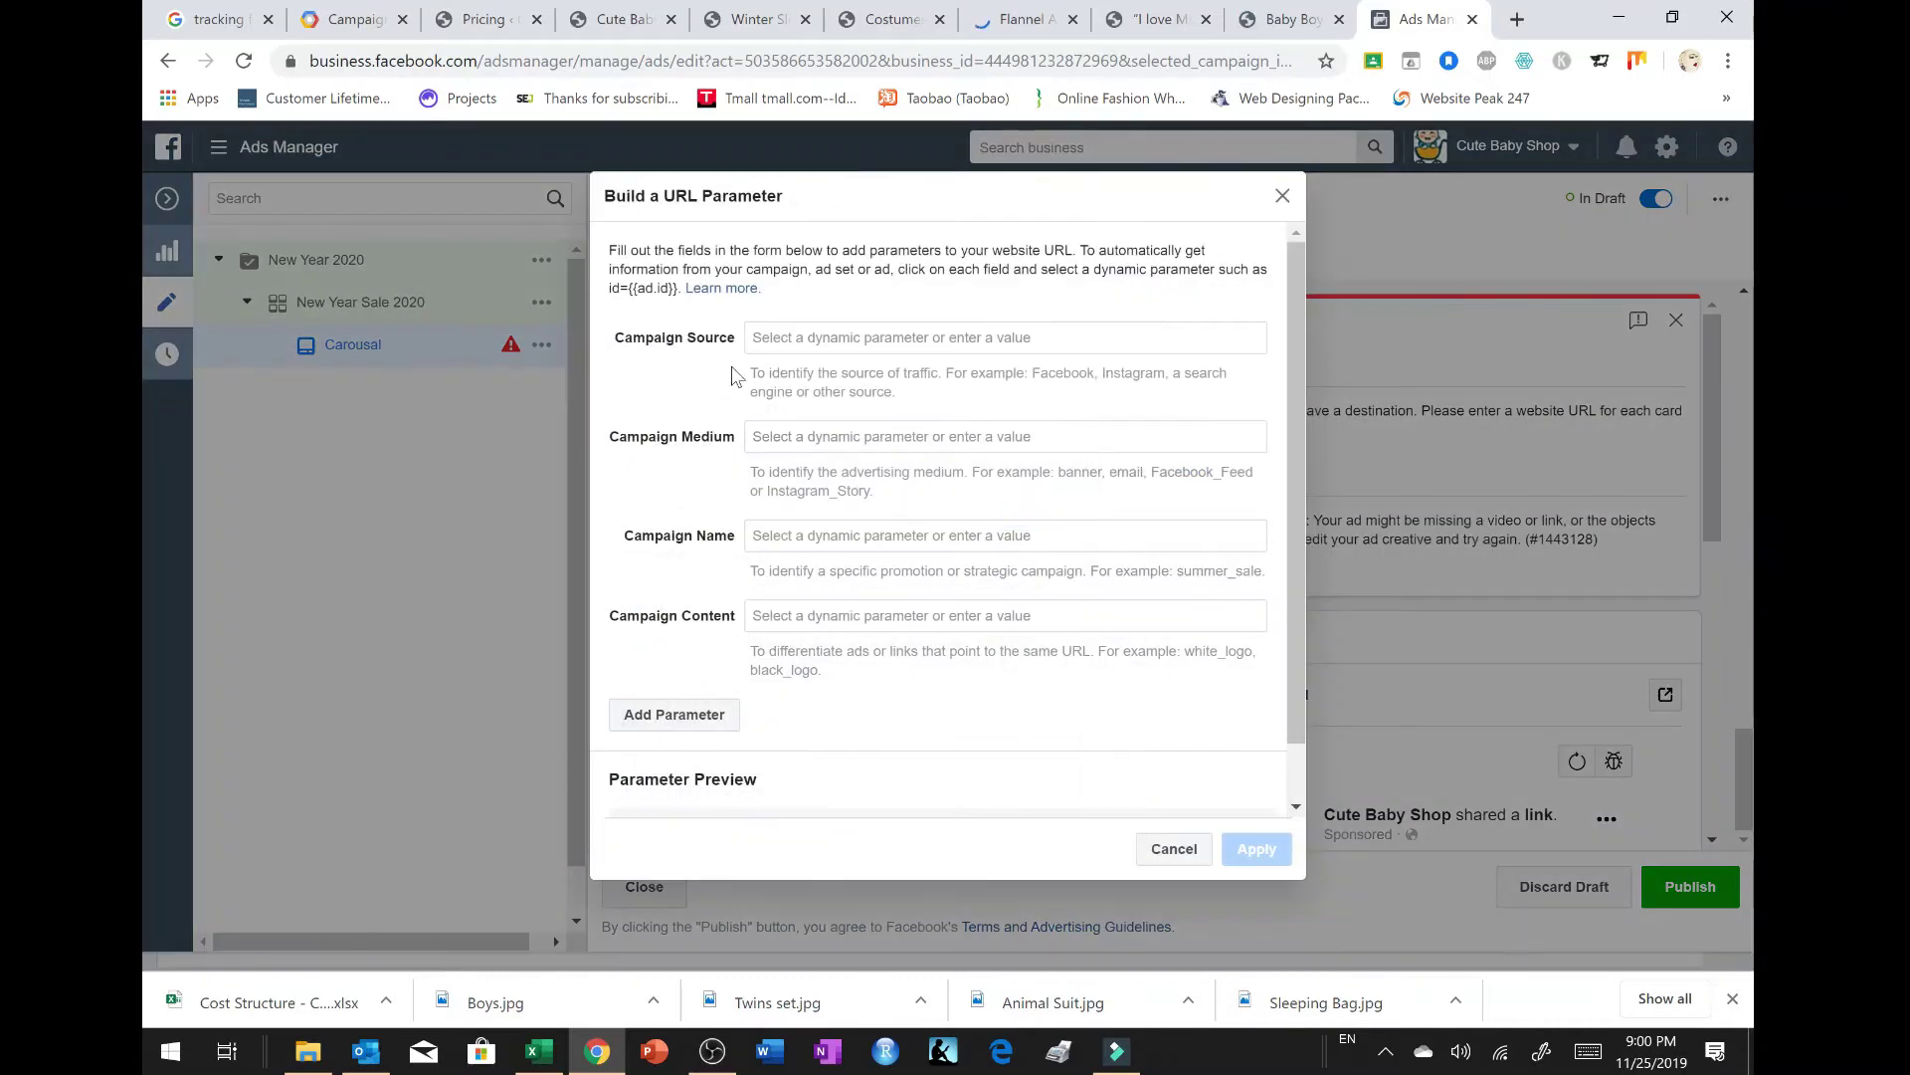
click(1004, 338)
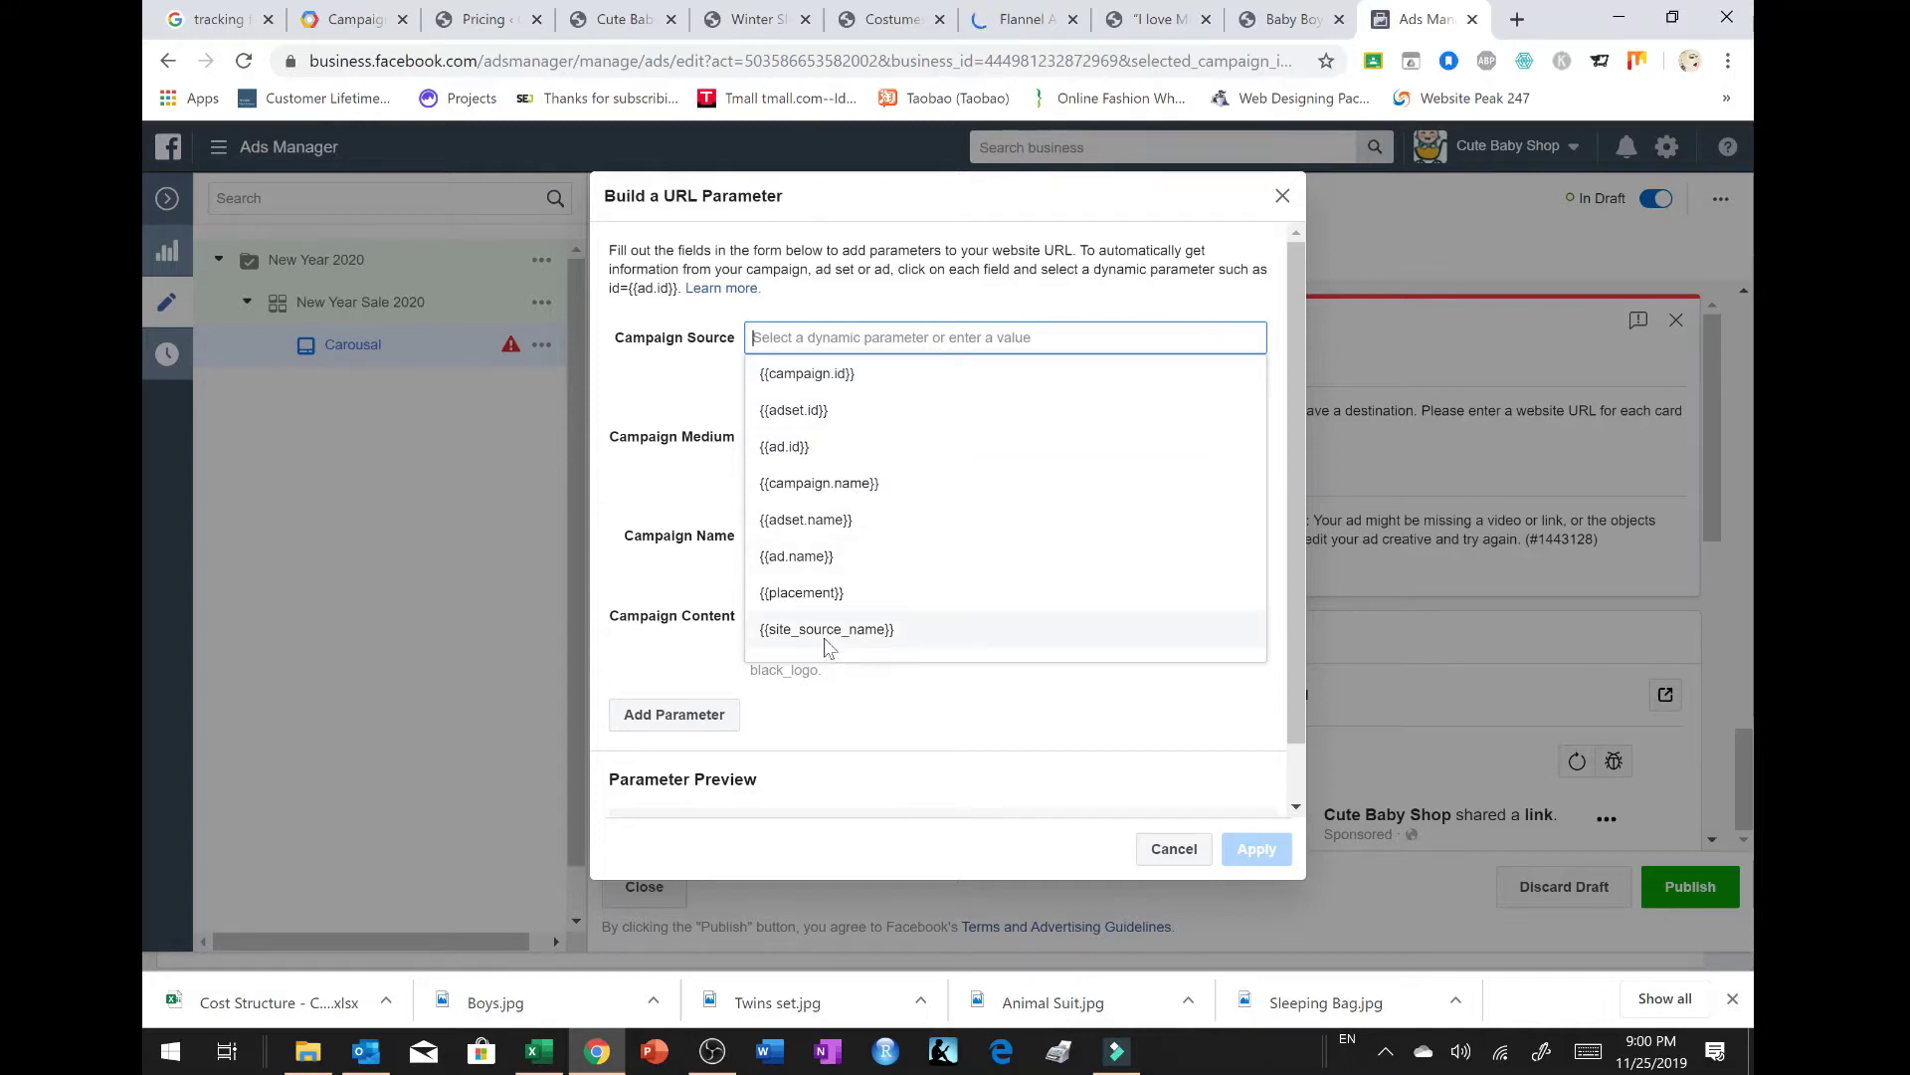
click(655, 394)
click(806, 437)
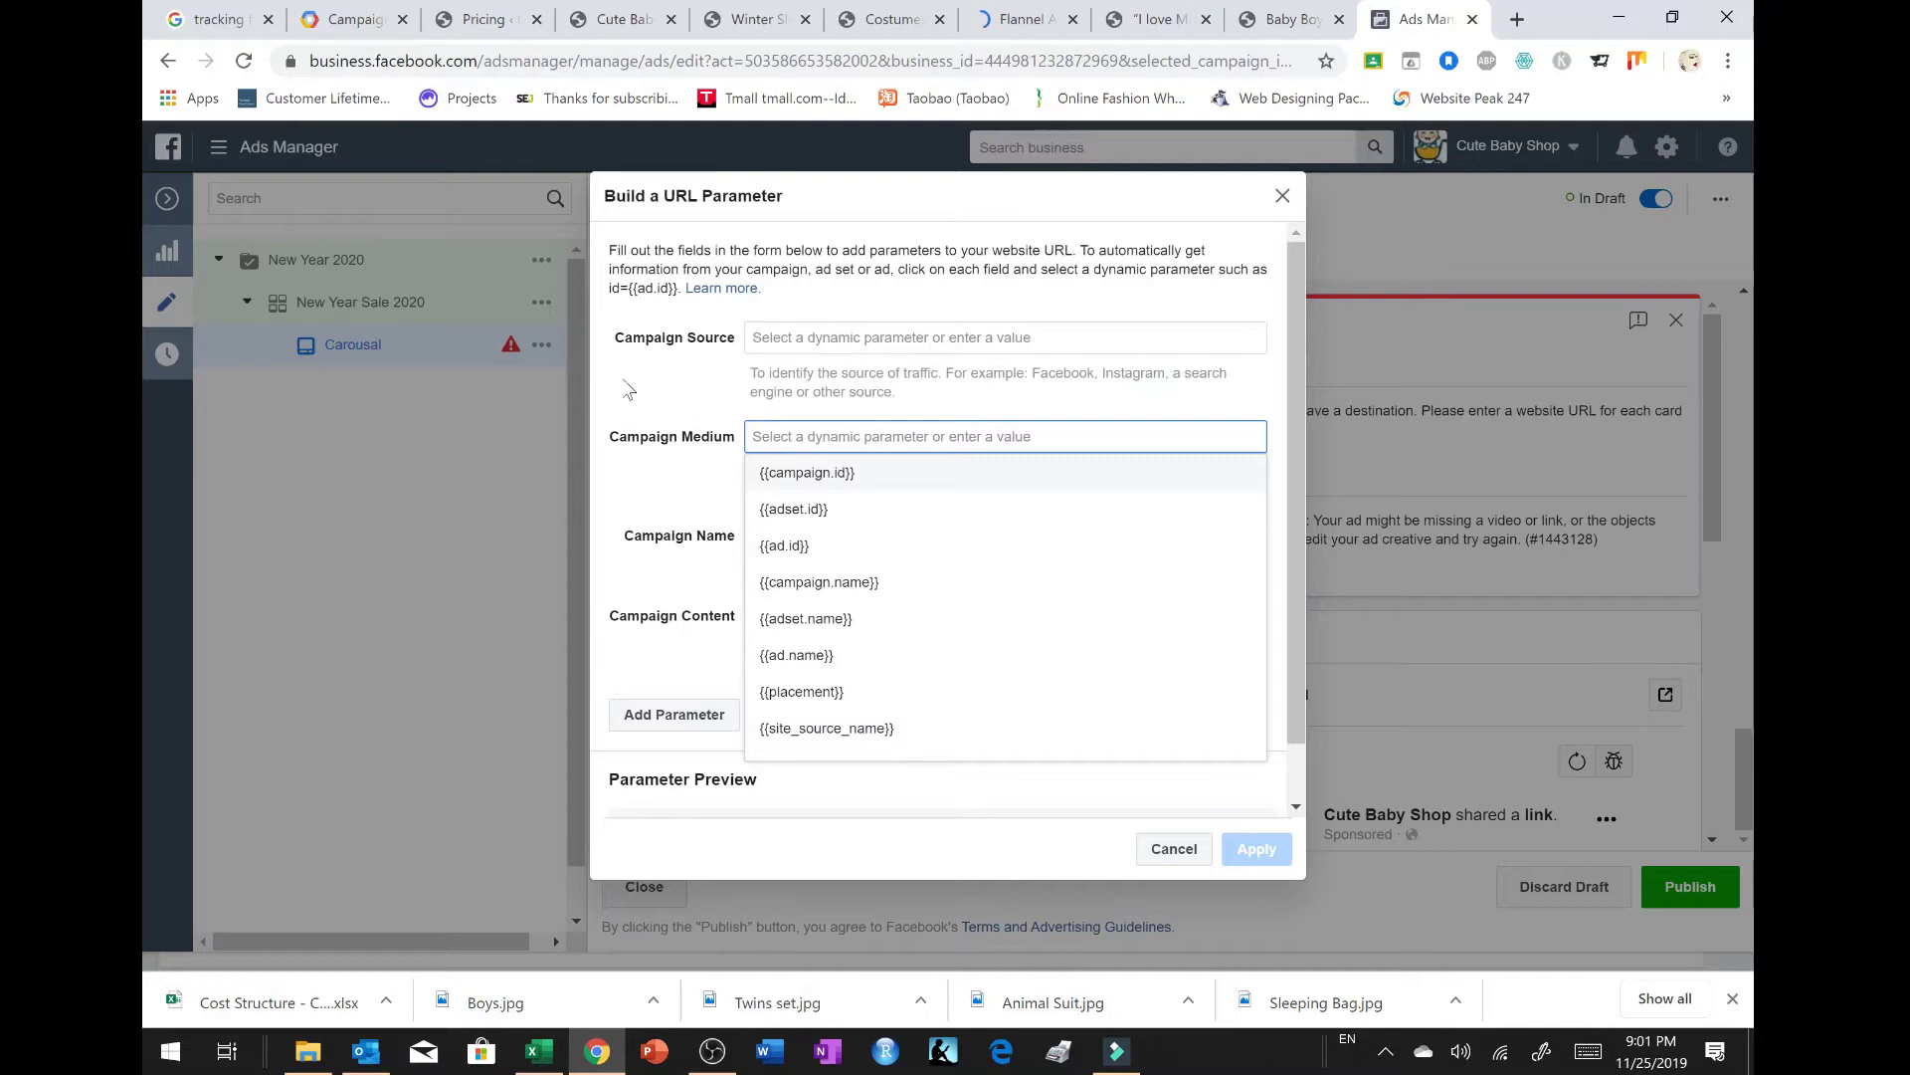
click(637, 416)
click(791, 537)
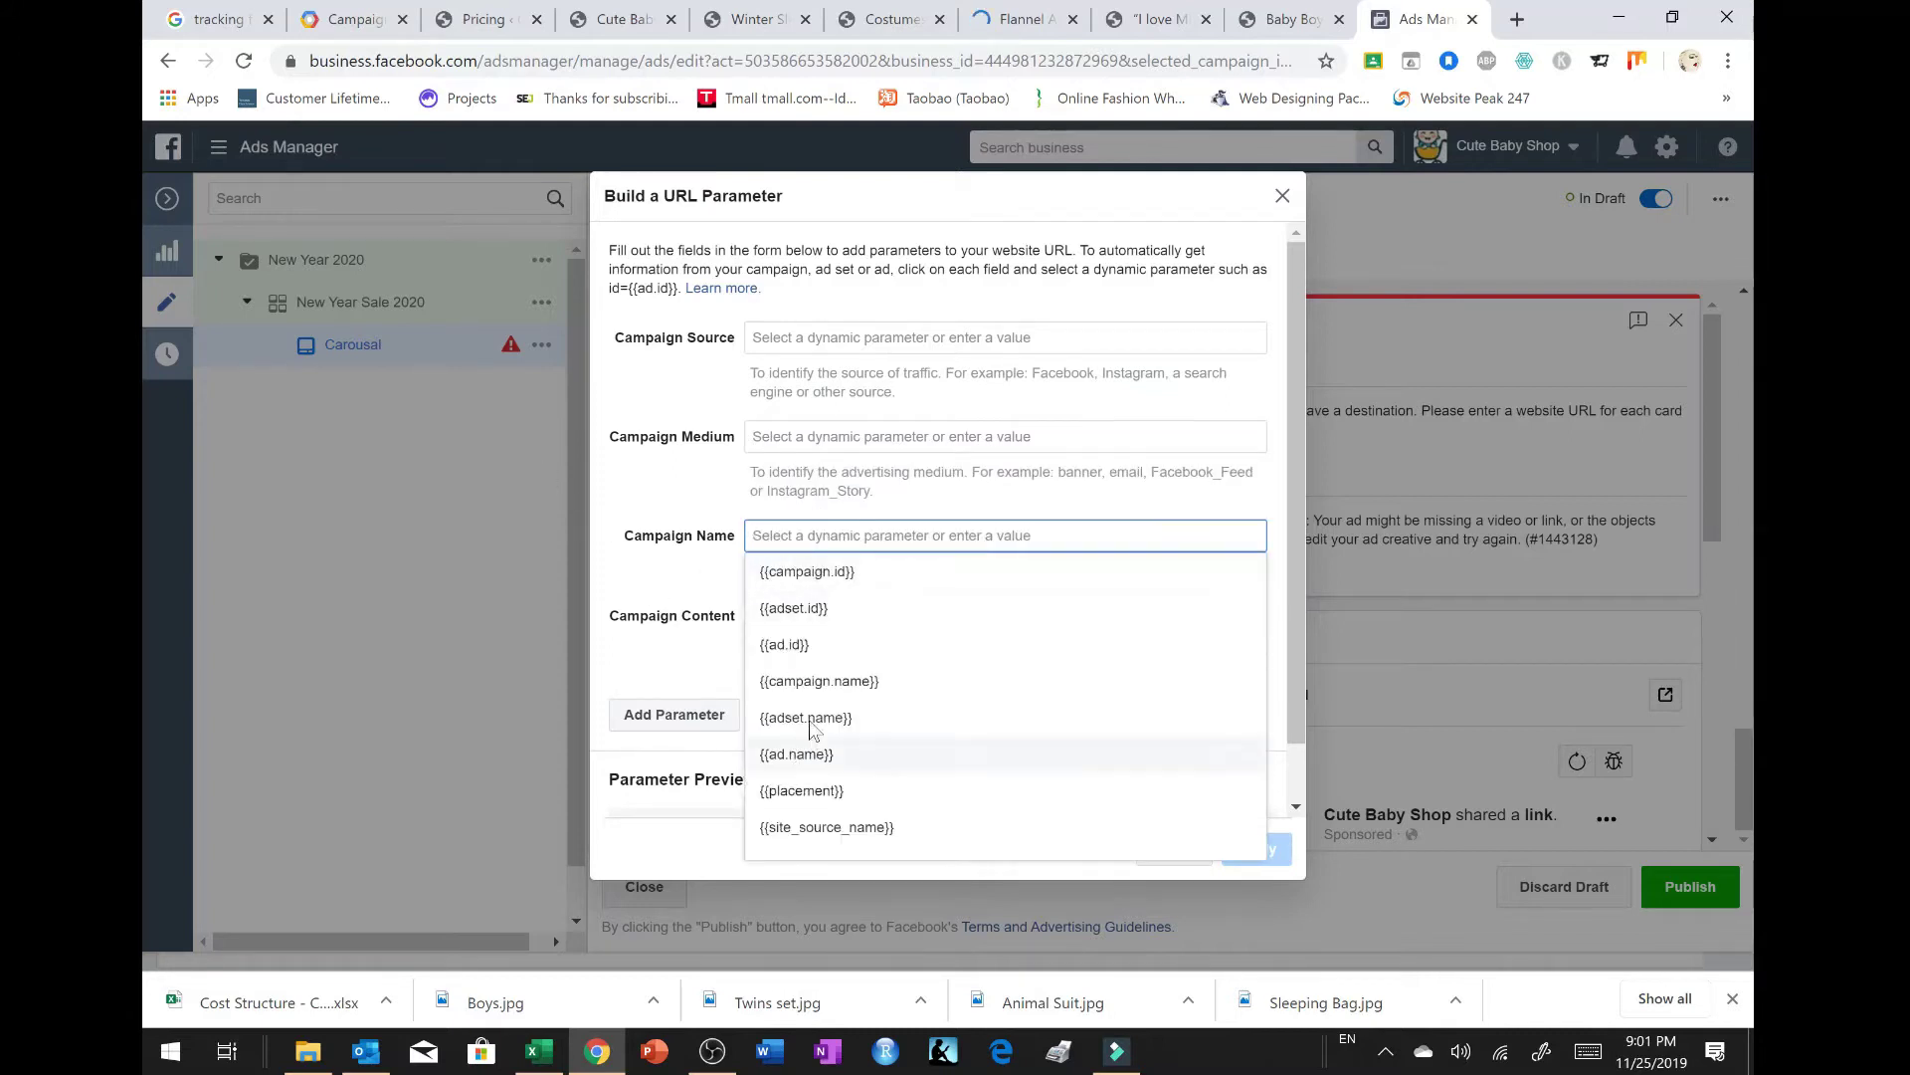
click(671, 503)
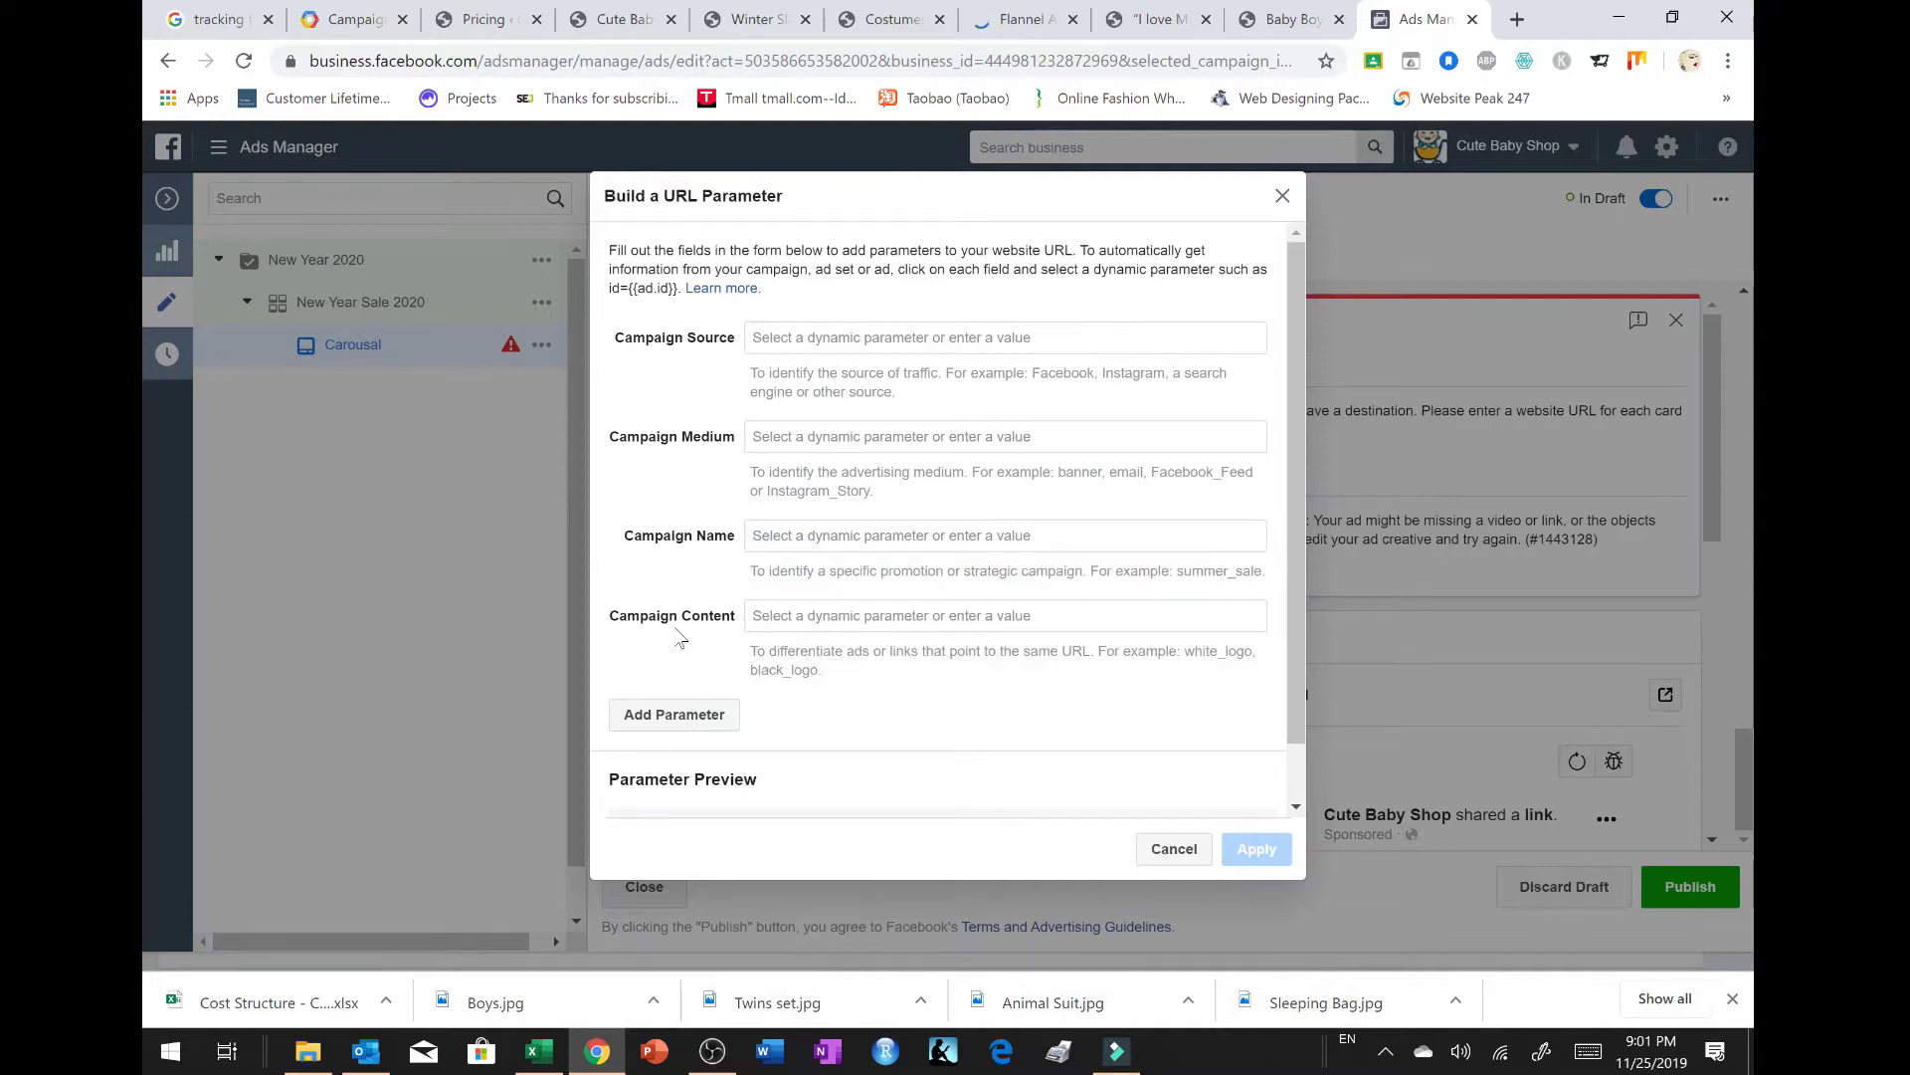
click(796, 616)
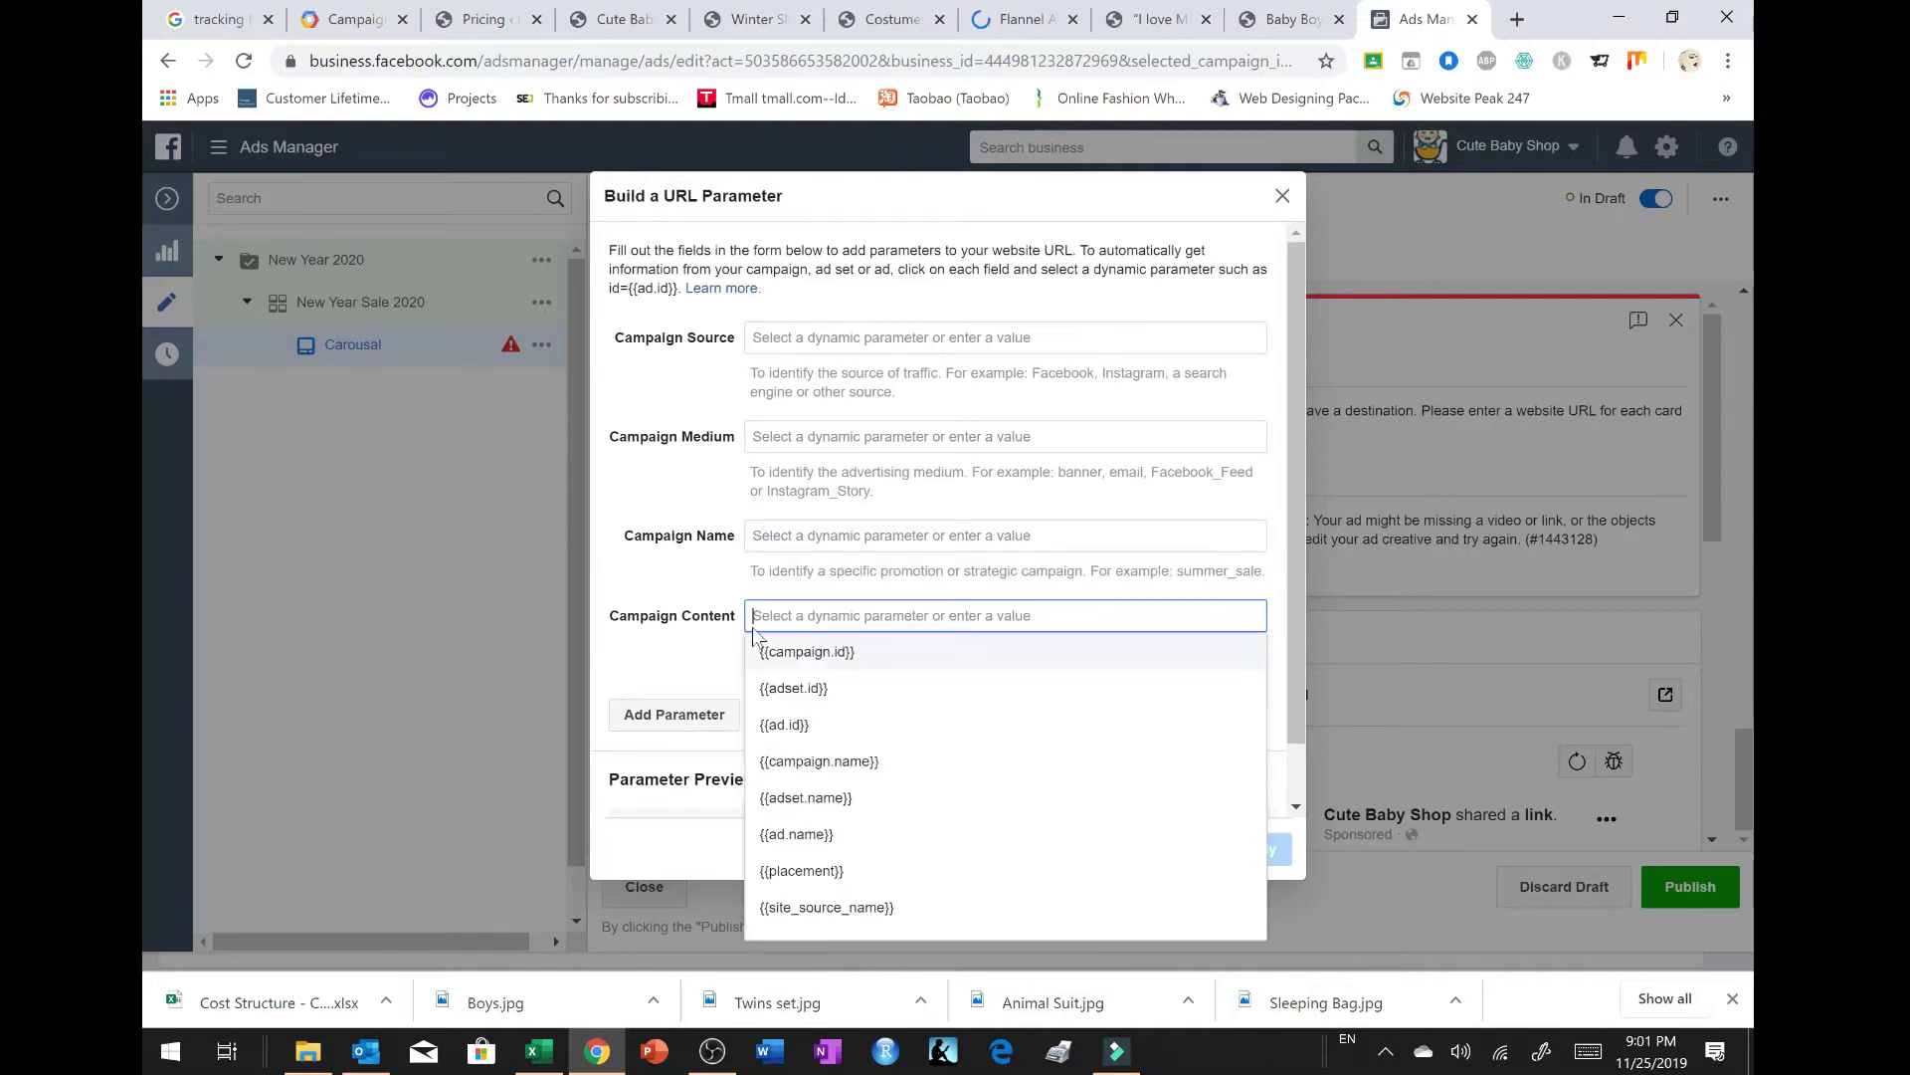
click(664, 668)
click(1174, 849)
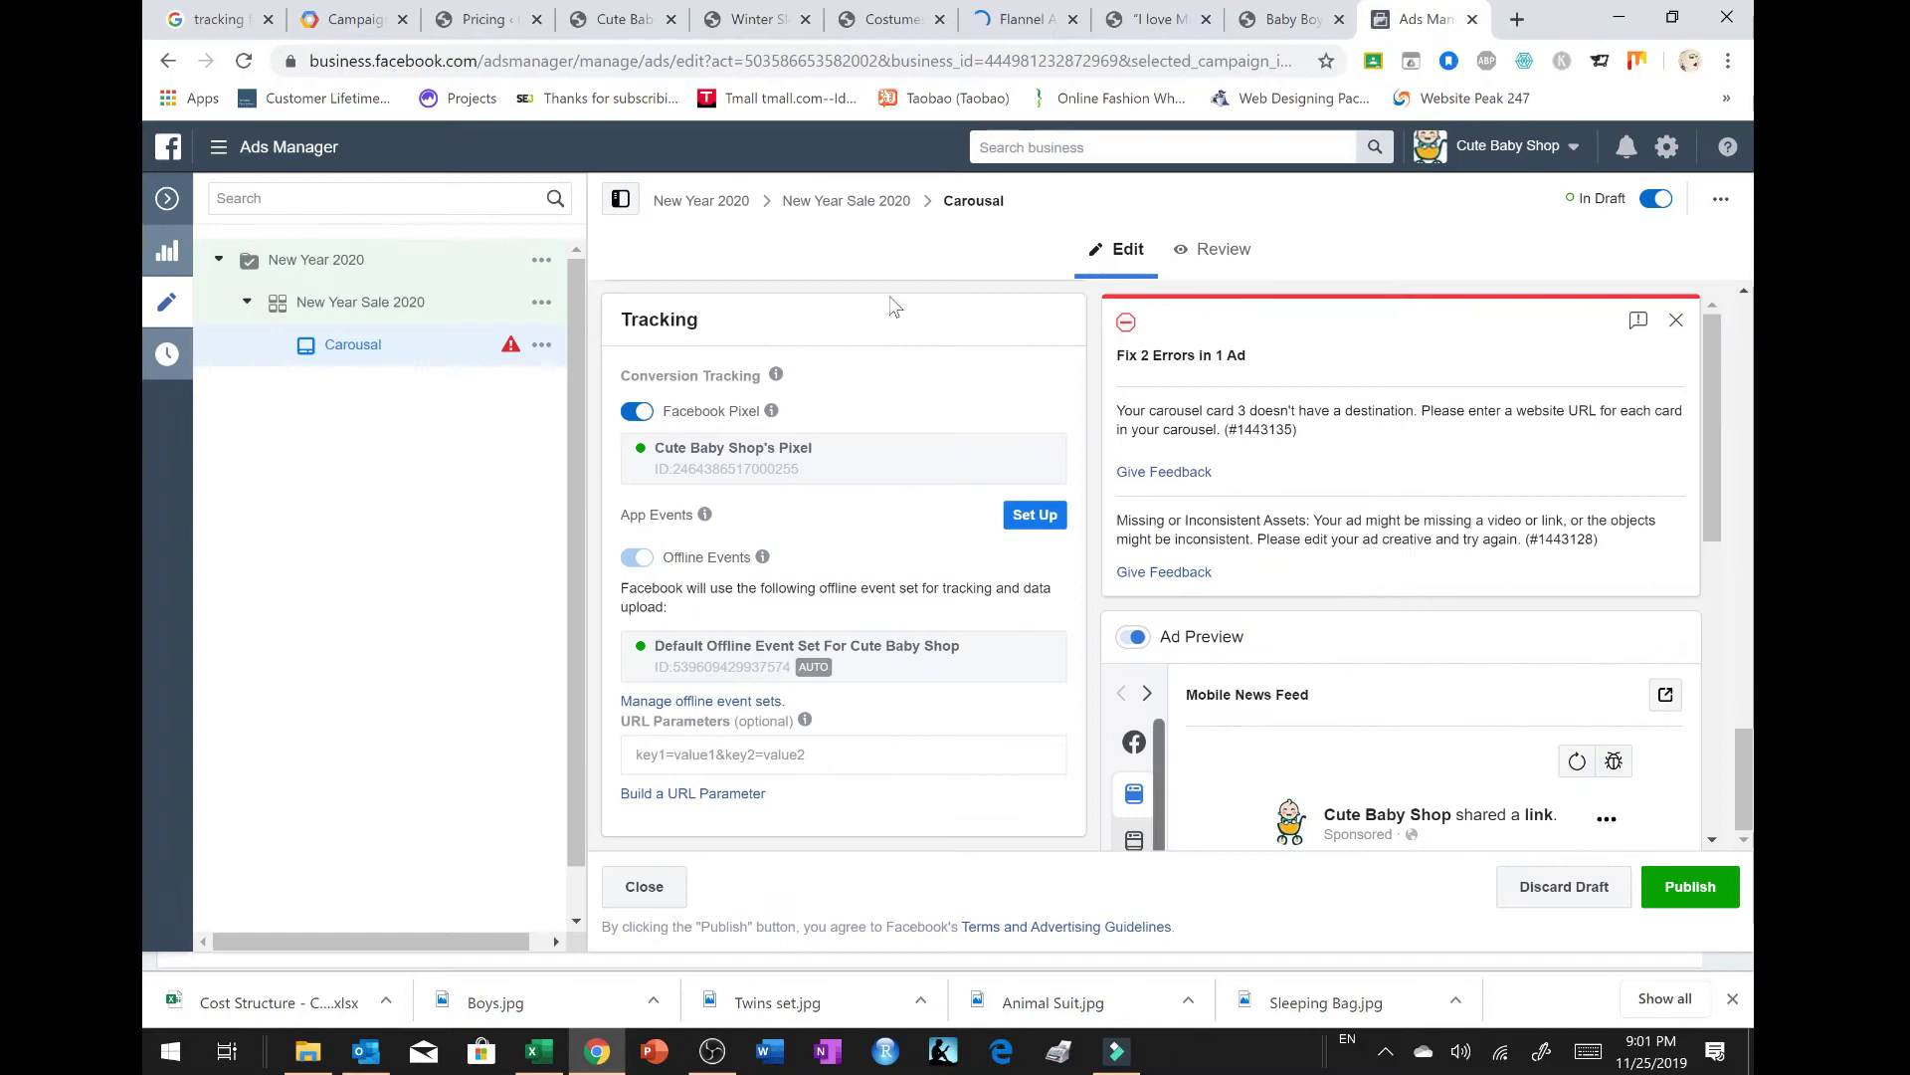
Step: Switch to the Google Analytics Campaign URL Builder page, return to its Google search results, and reopen the builder from there
click(318, 19)
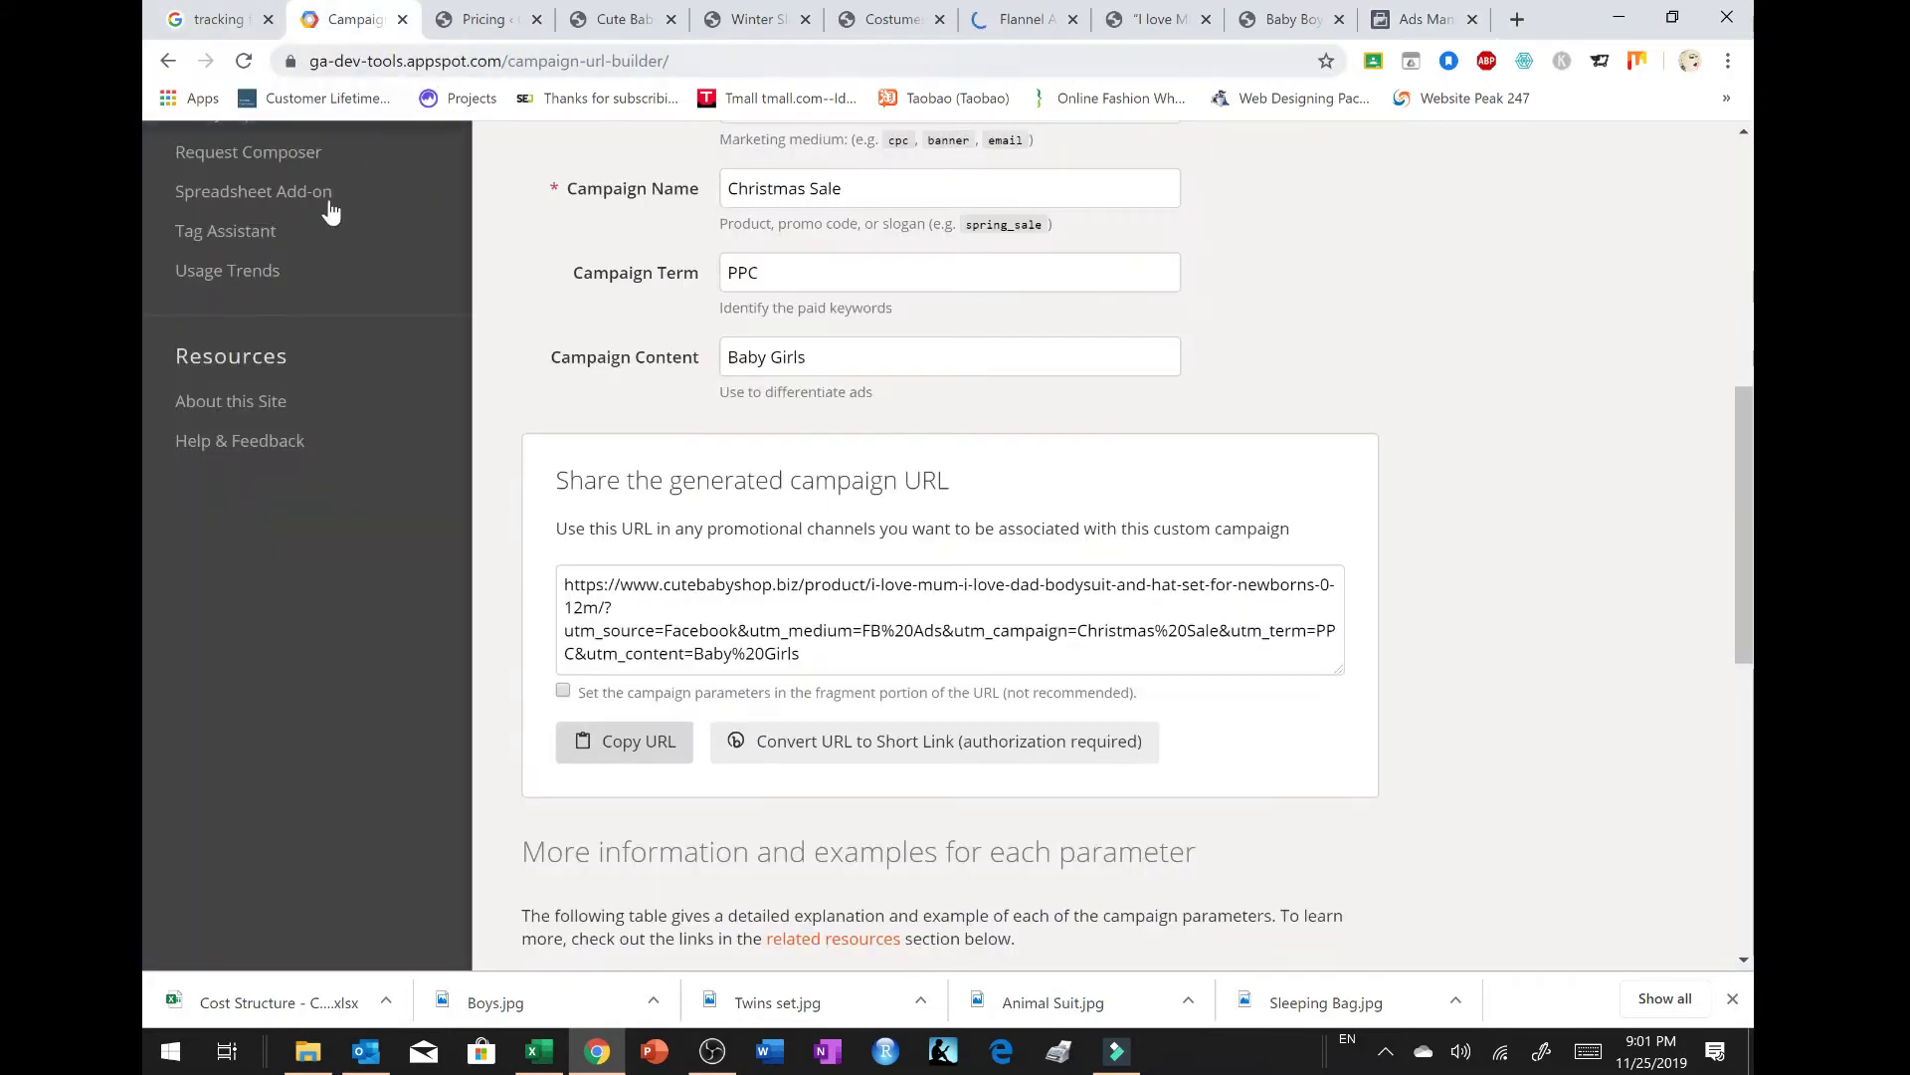
scroll(486, 306, up, 8)
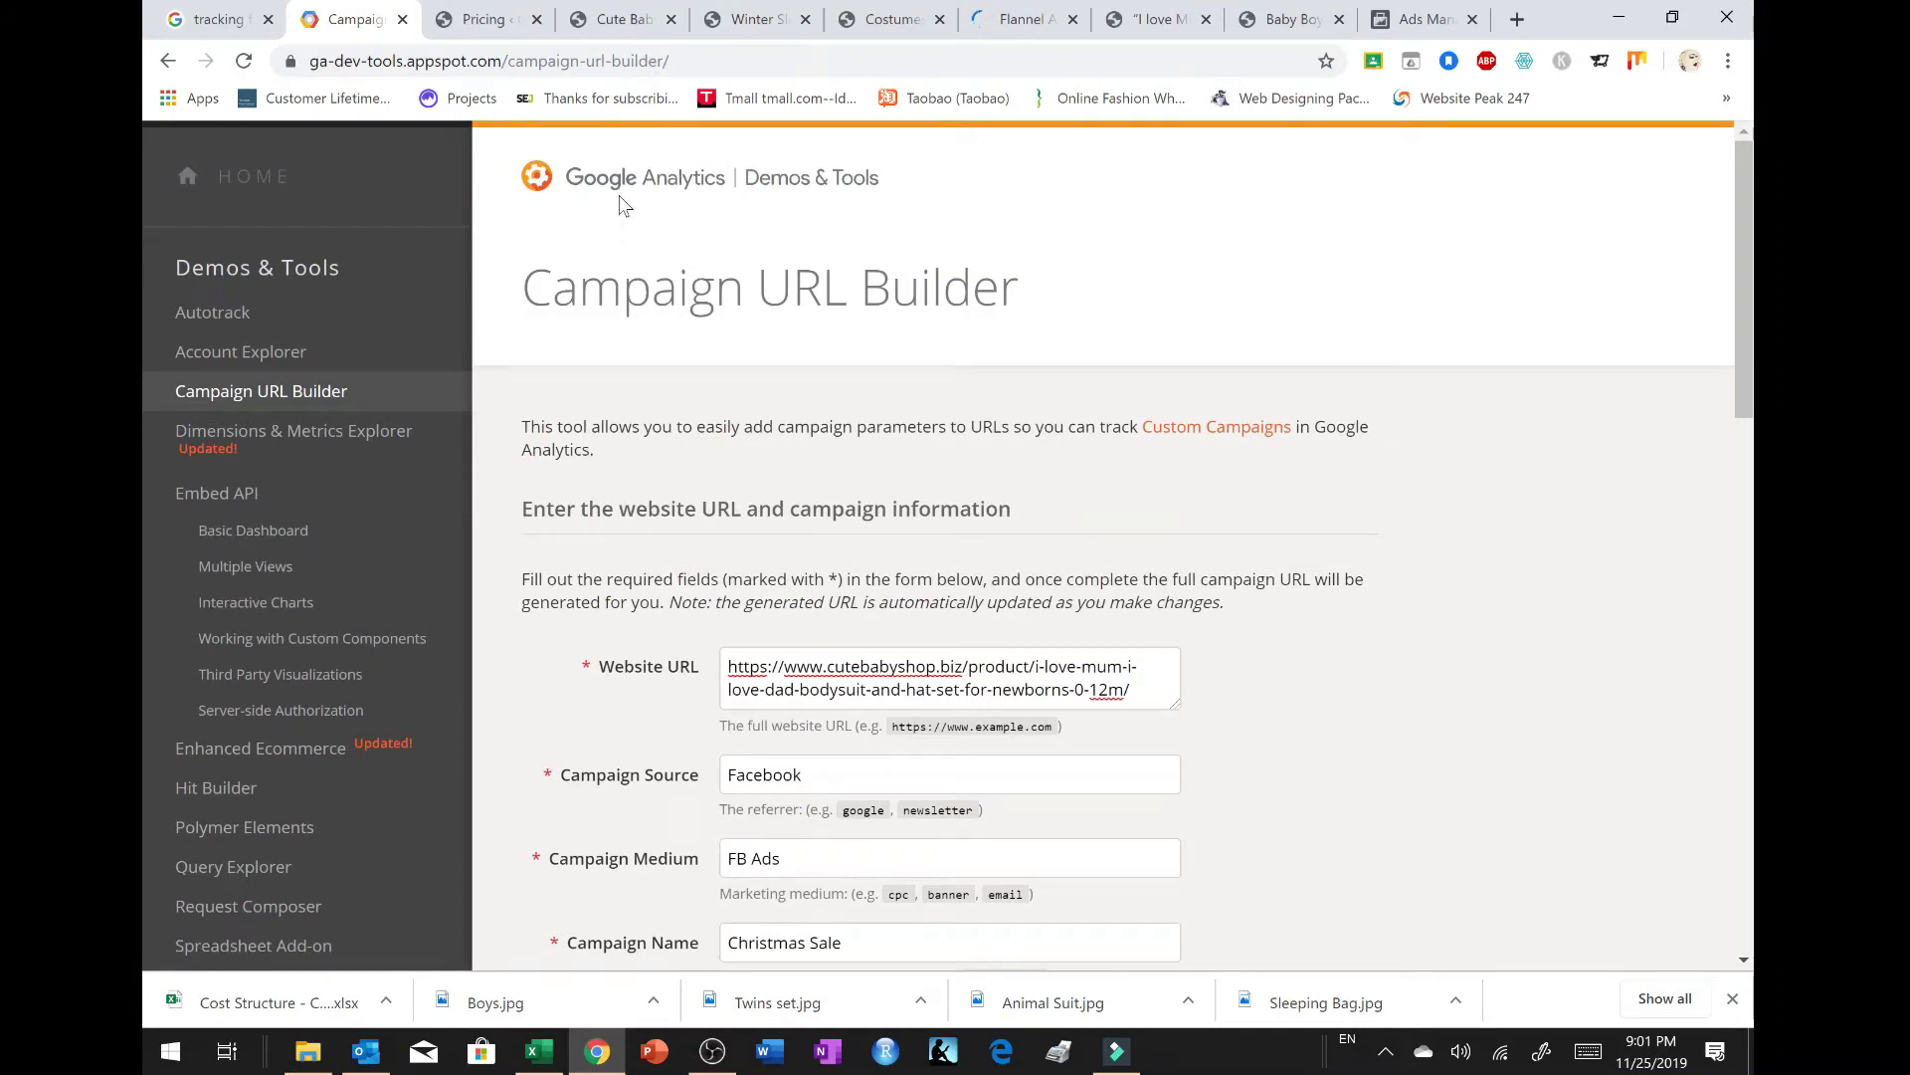
click(170, 62)
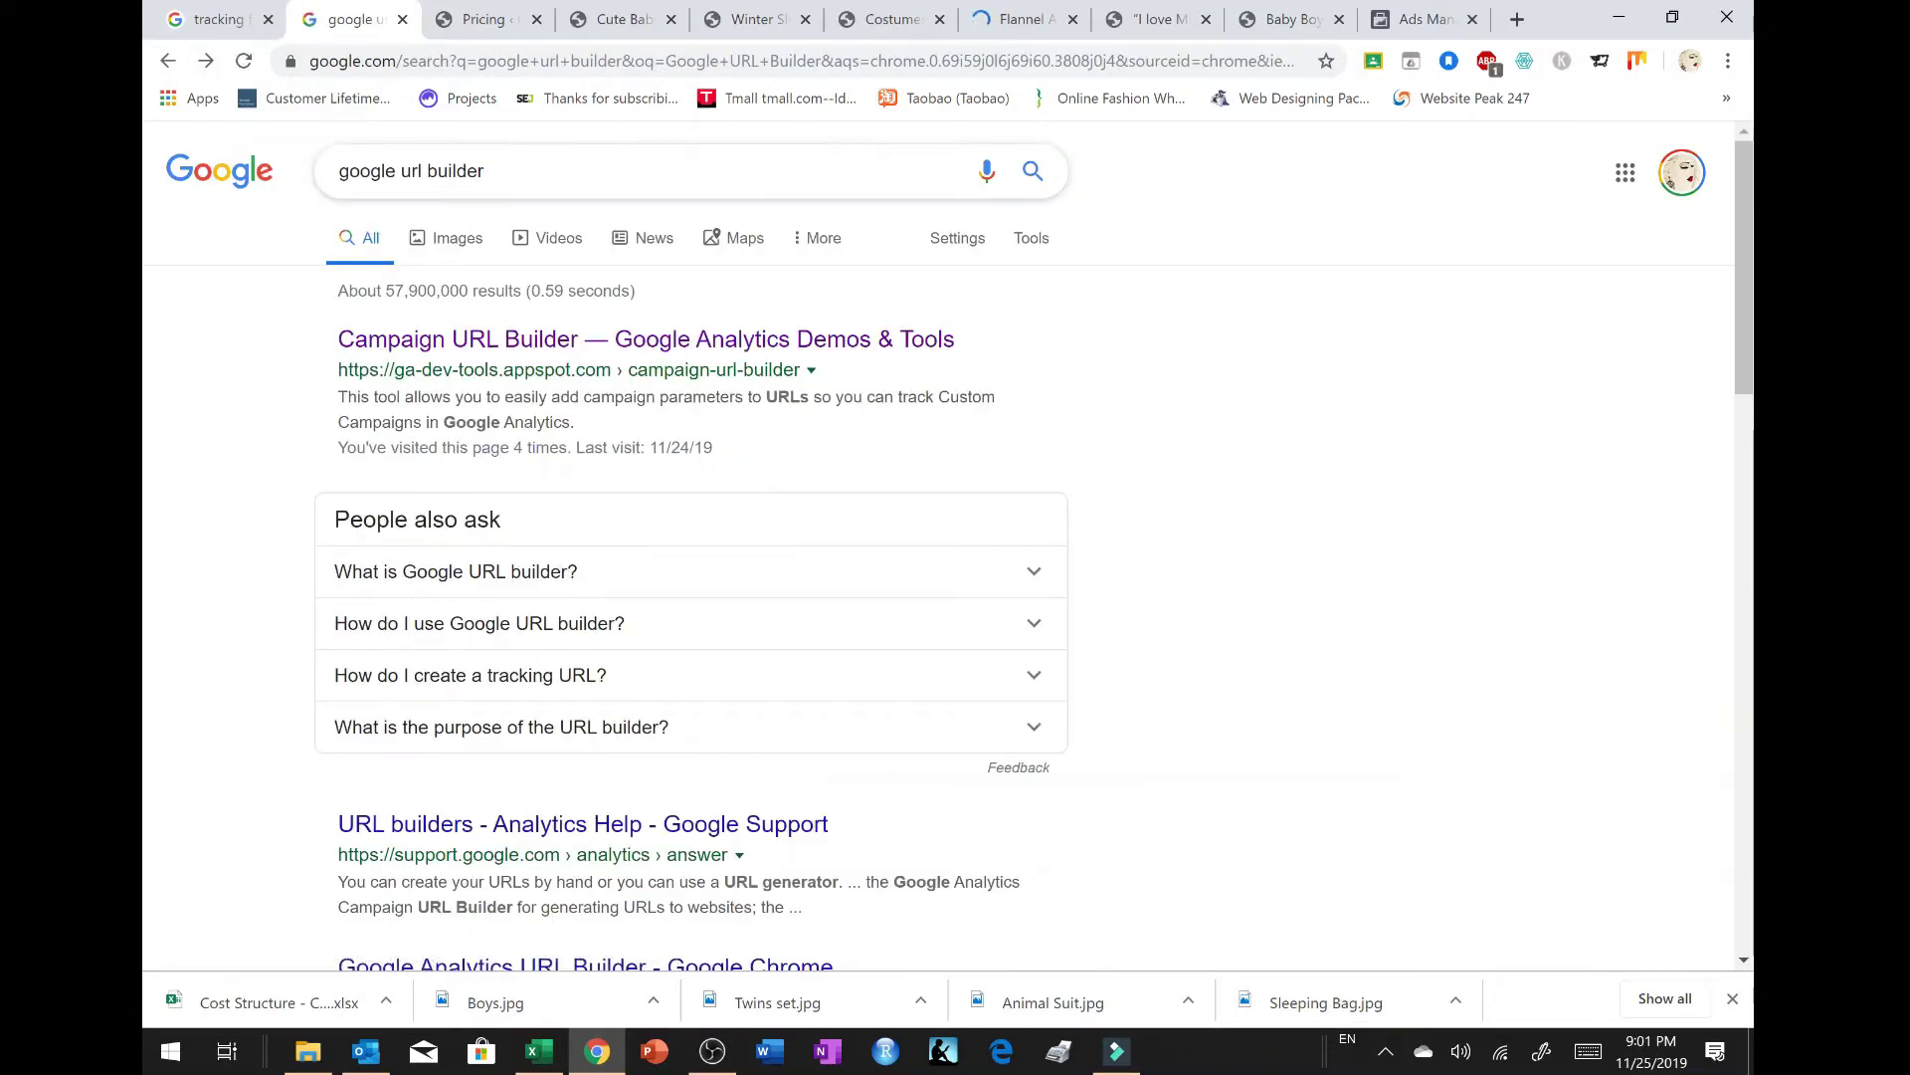
click(512, 350)
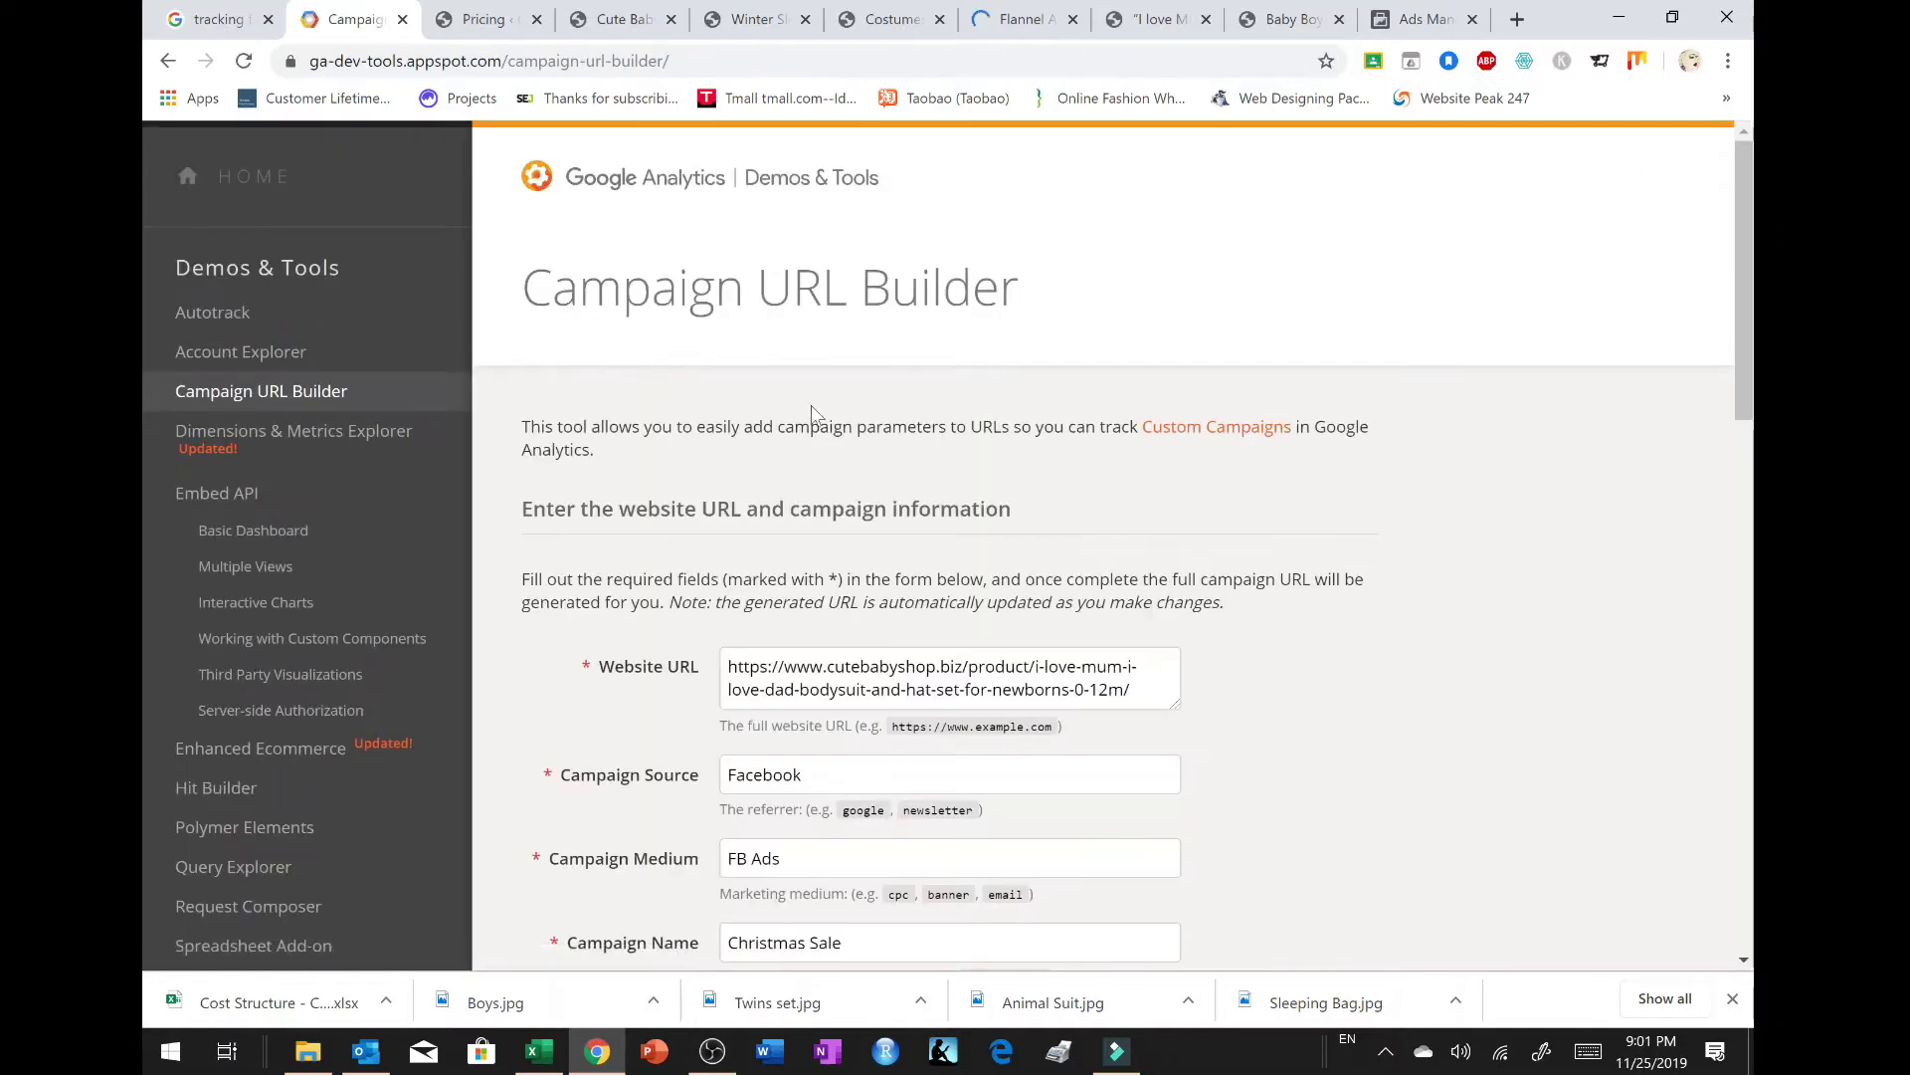
Step: Clear the product page link from the Website URL field of the Campaign URL Builder form
scroll(810, 404, down, 3)
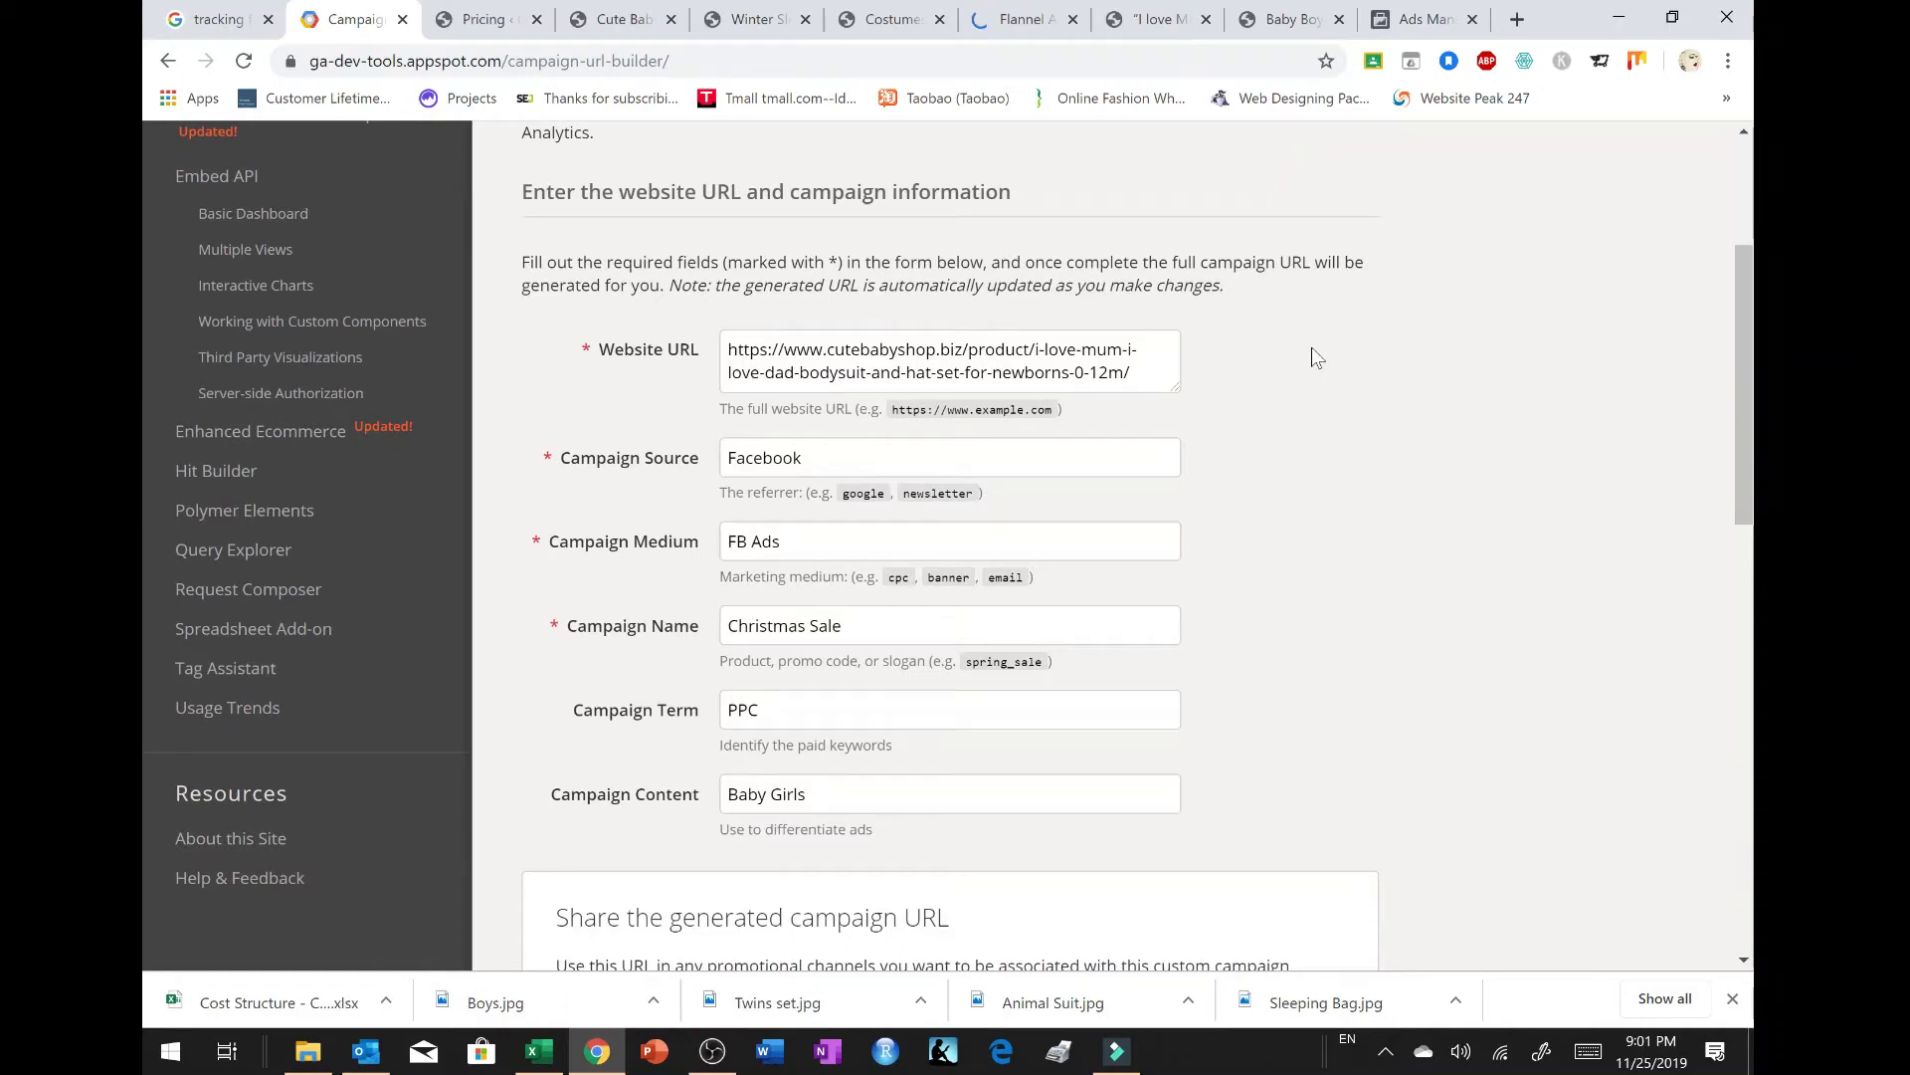
click(1135, 375)
key(ctrl+a)
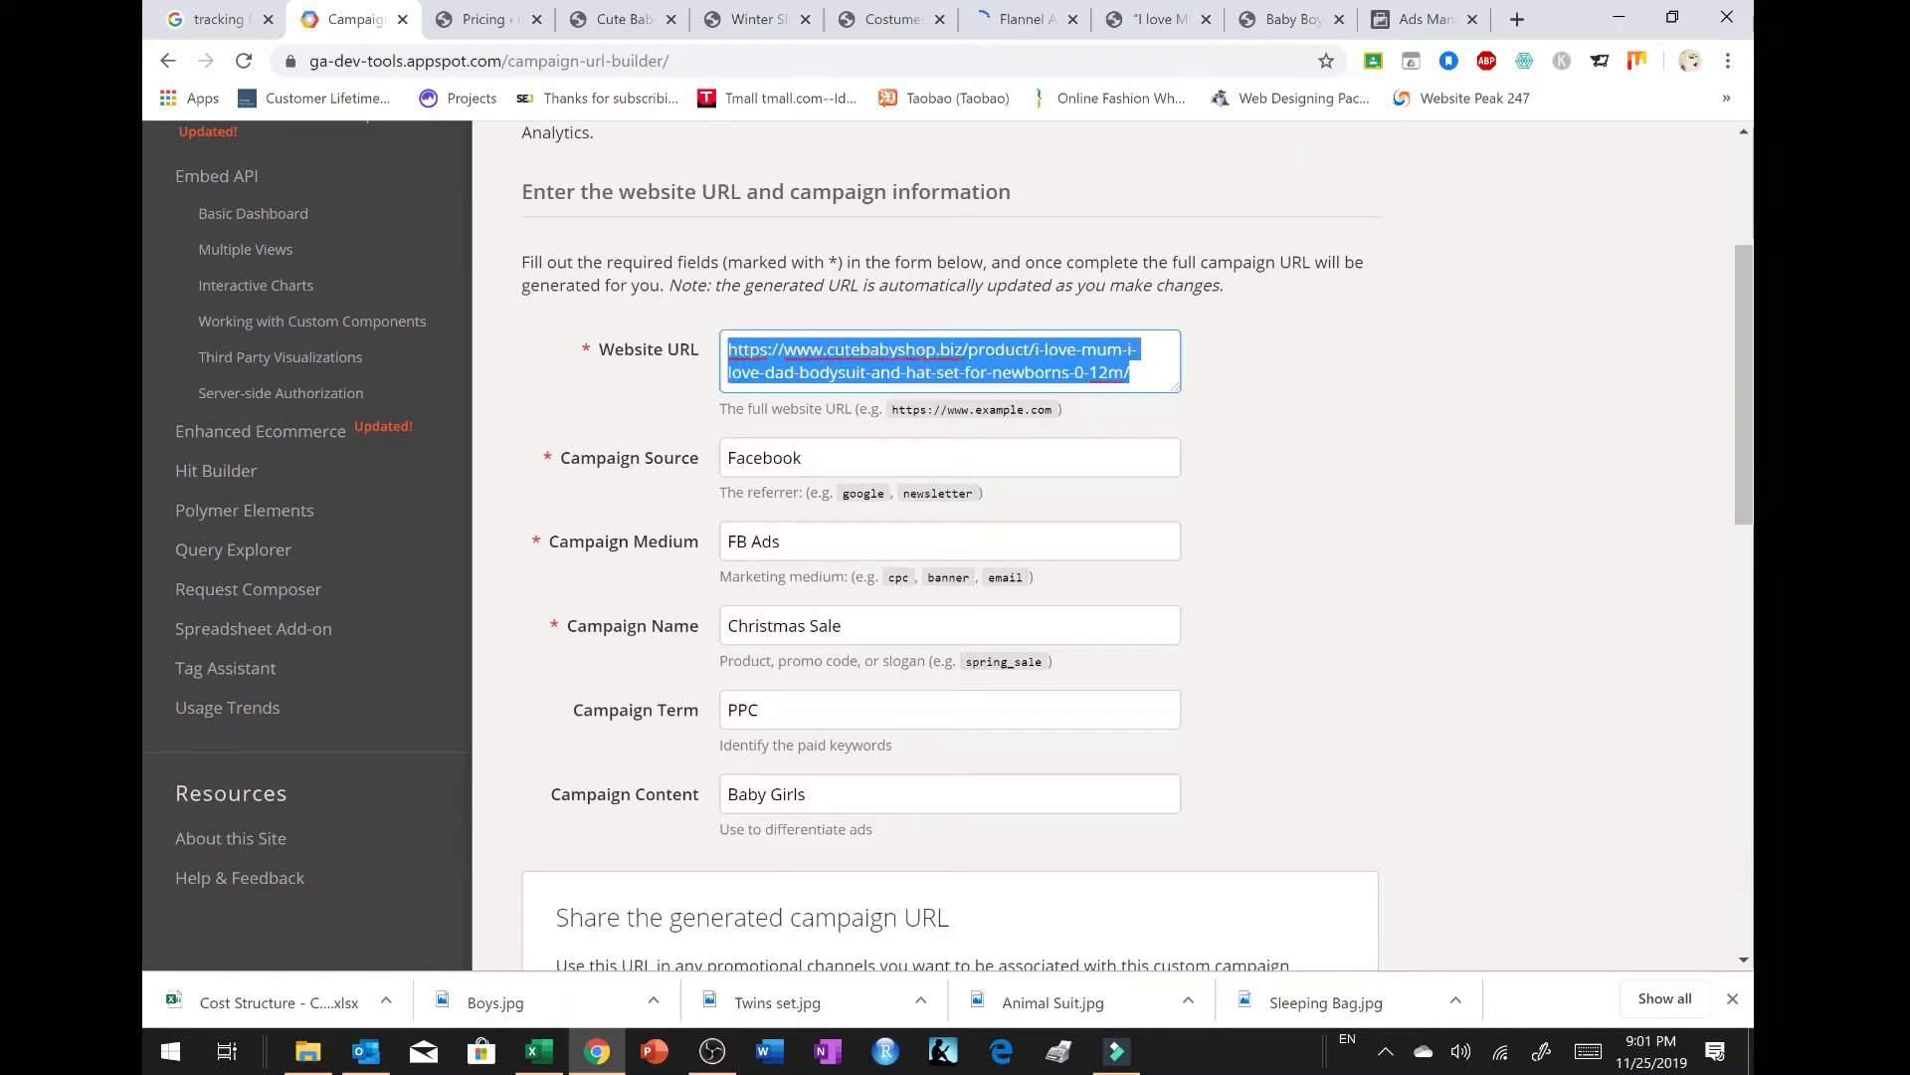
key(BackSpace)
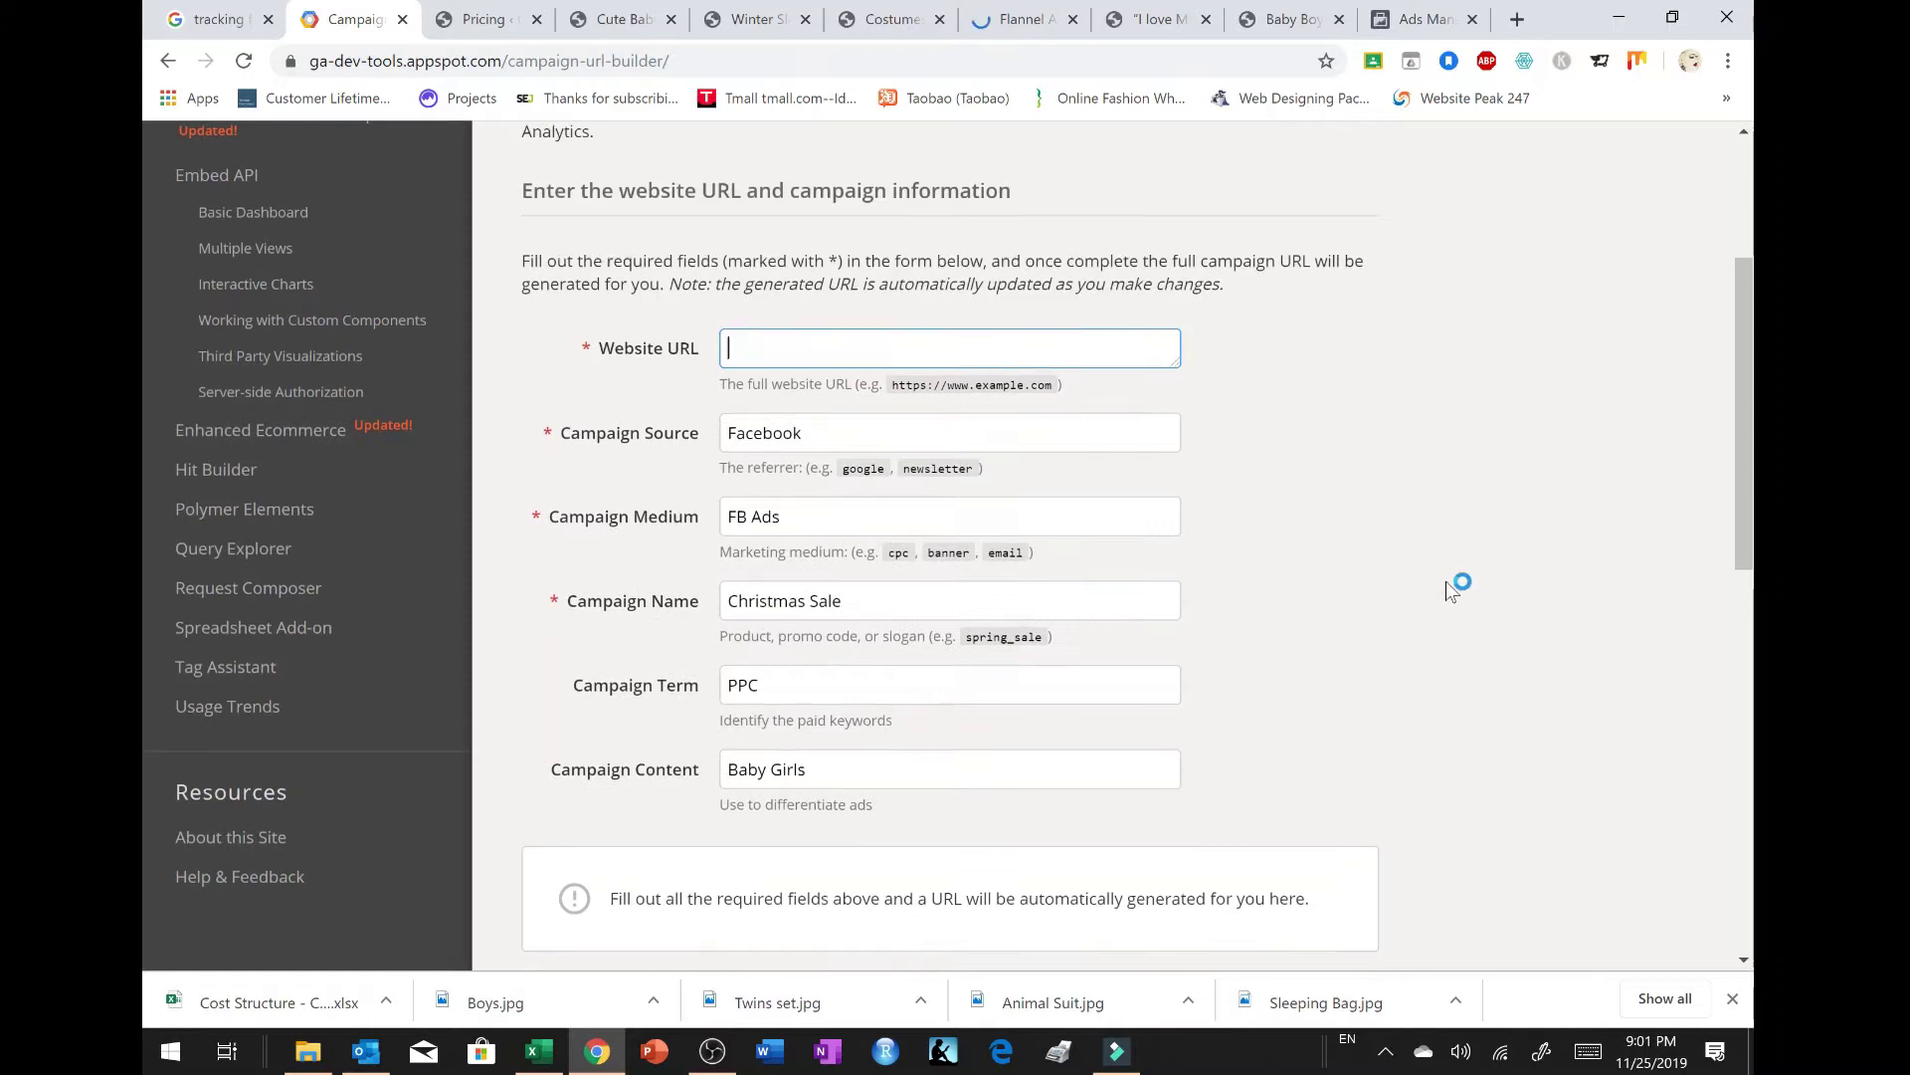
scroll(1458, 584, down, 3)
scroll(1477, 579, up, 1)
scroll(1369, 673, up, 5)
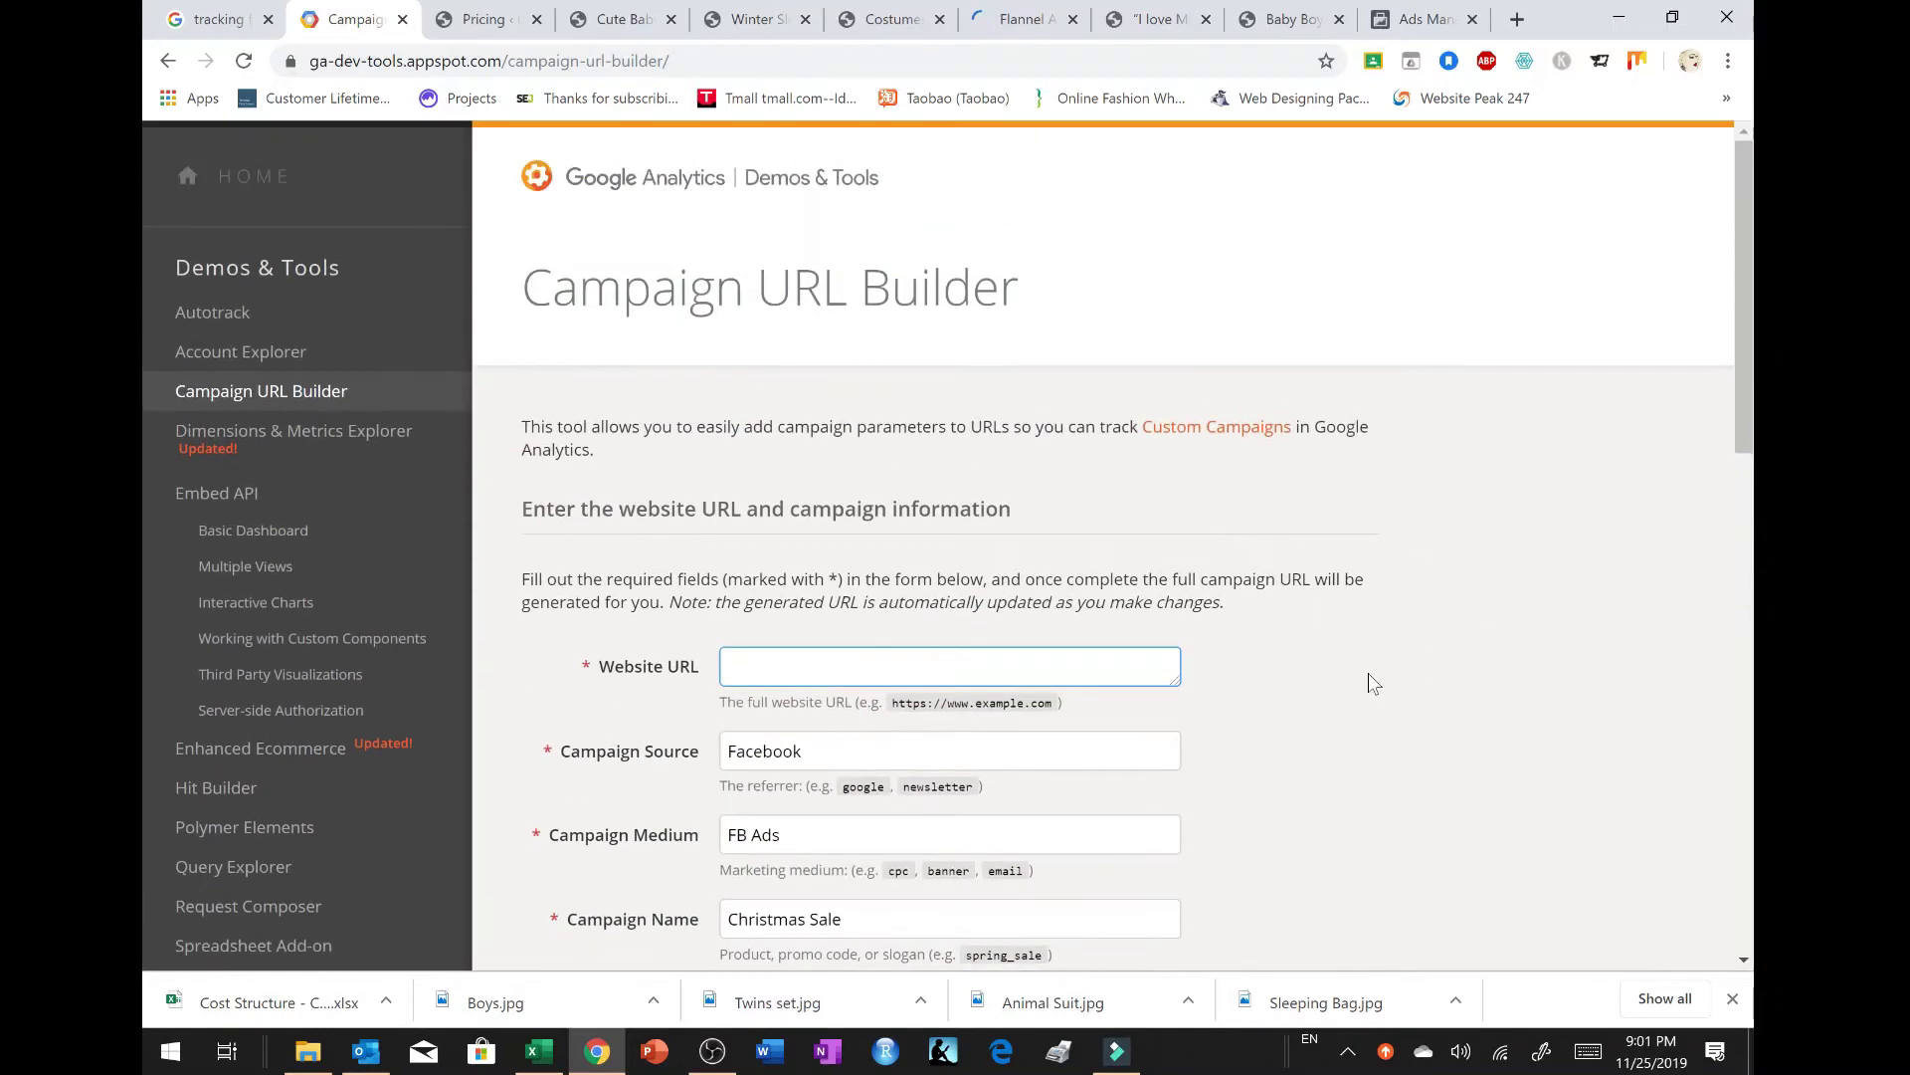
Step: Clear the Campaign Content field of the Campaign URL Builder form
scroll(1095, 597, down, 6)
click(770, 447)
key(ctrl+a)
key(BackSpace)
scroll(1333, 413, up, 2)
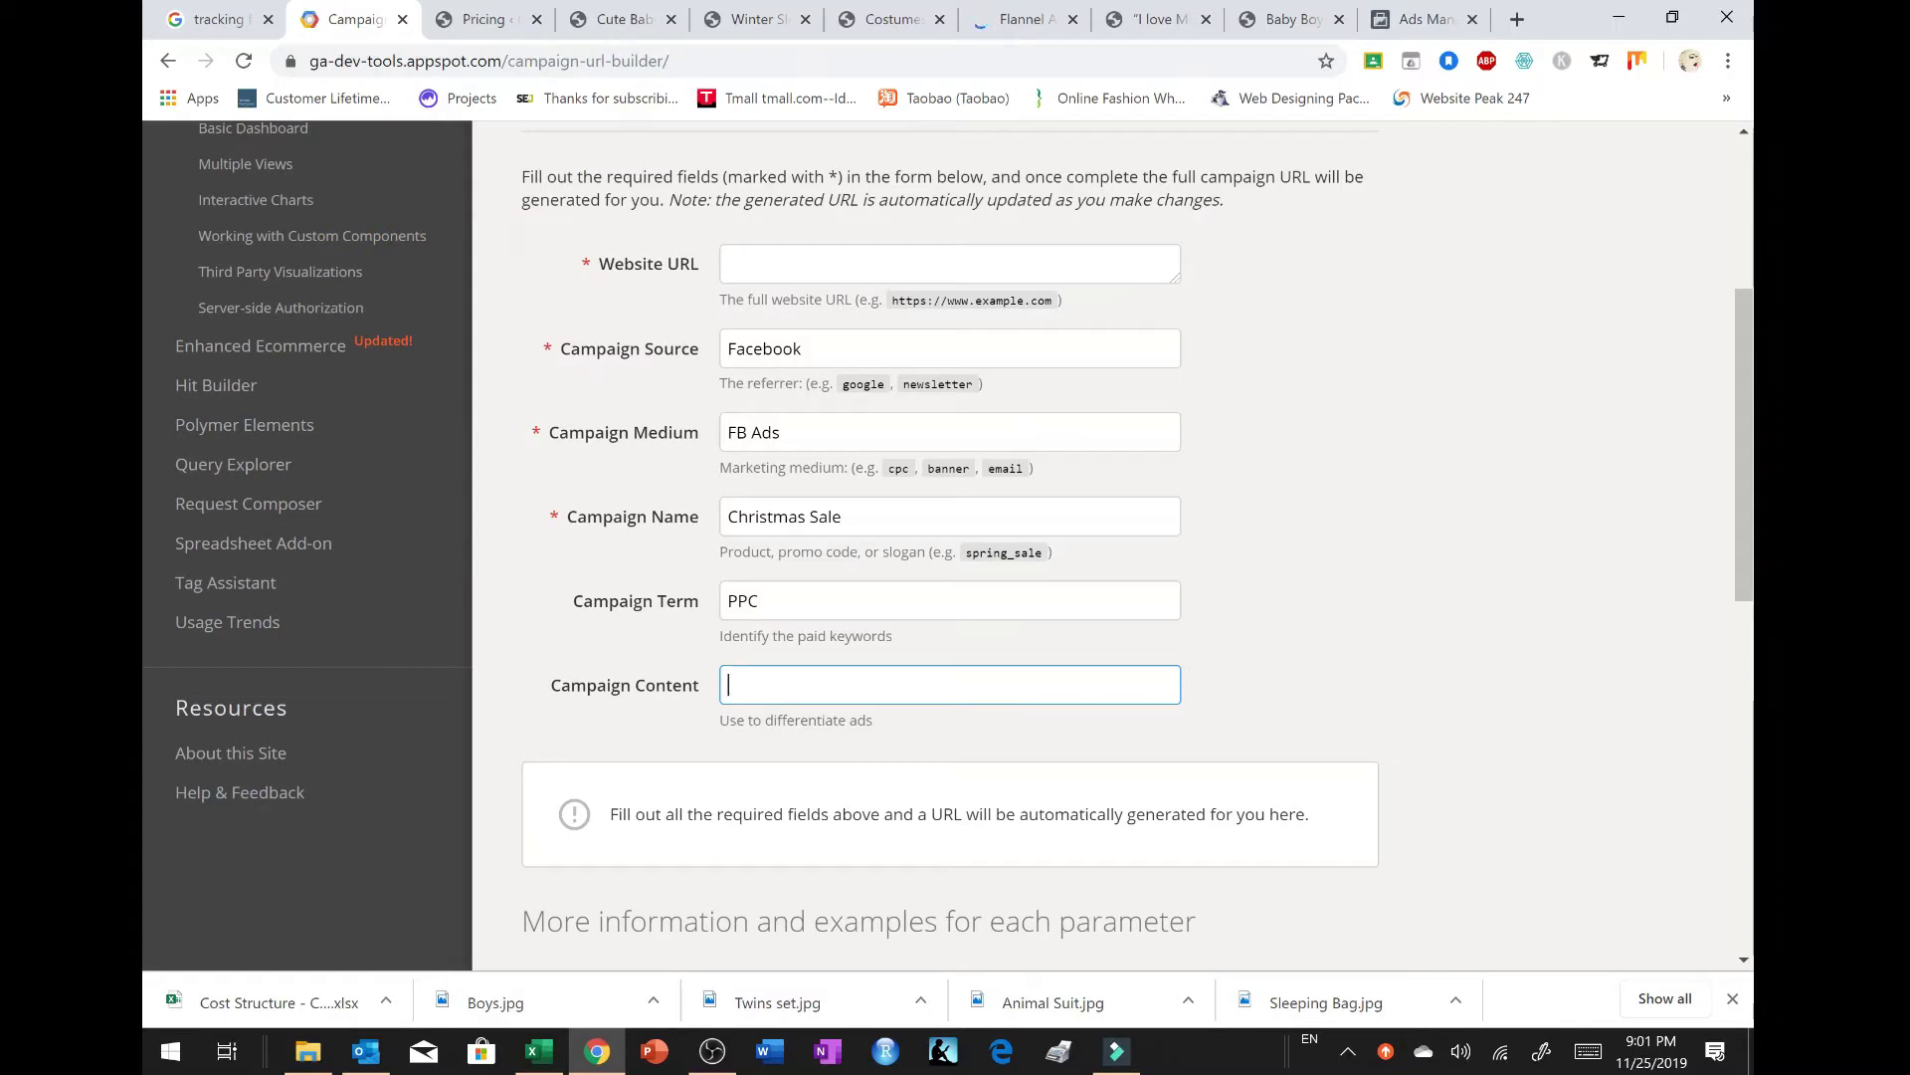
Step: Try changing the Campaign Source in the Campaign URL Builder form to FB, and undo the change
click(587, 264)
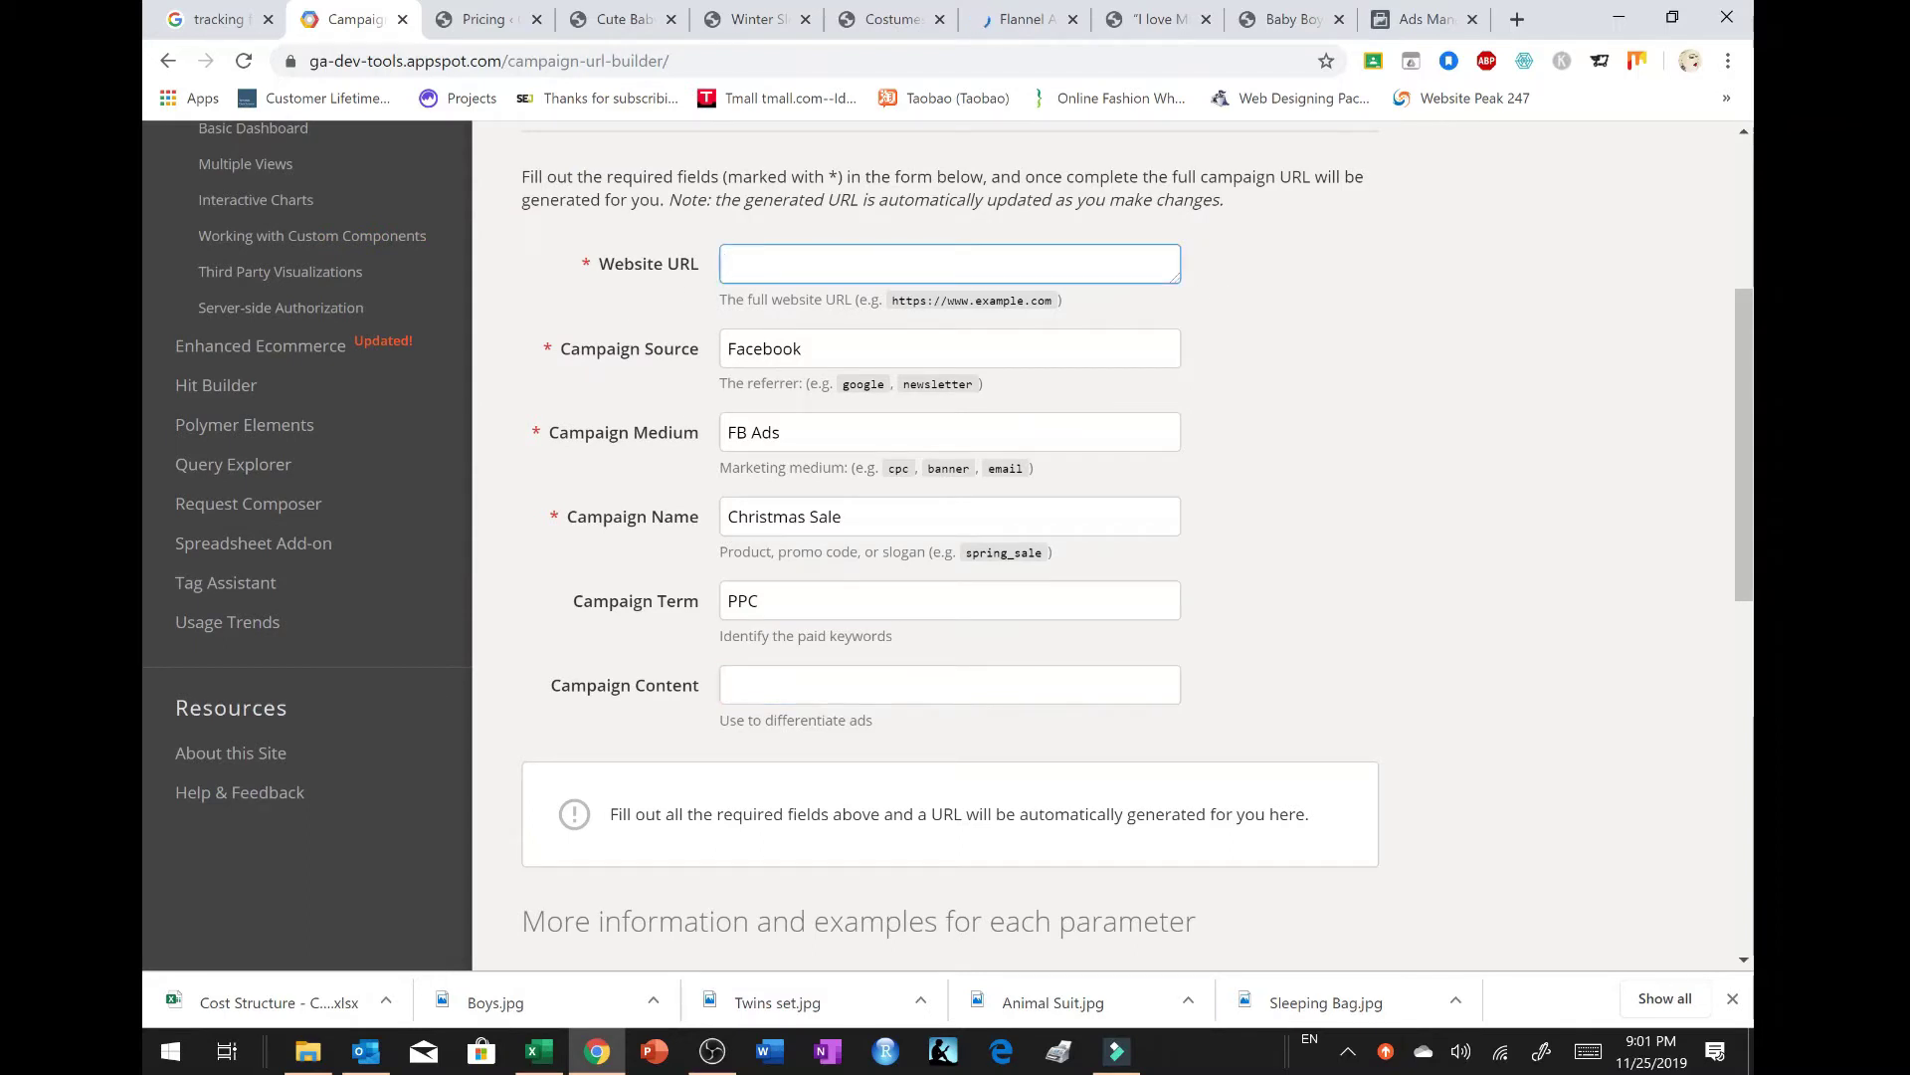
click(737, 350)
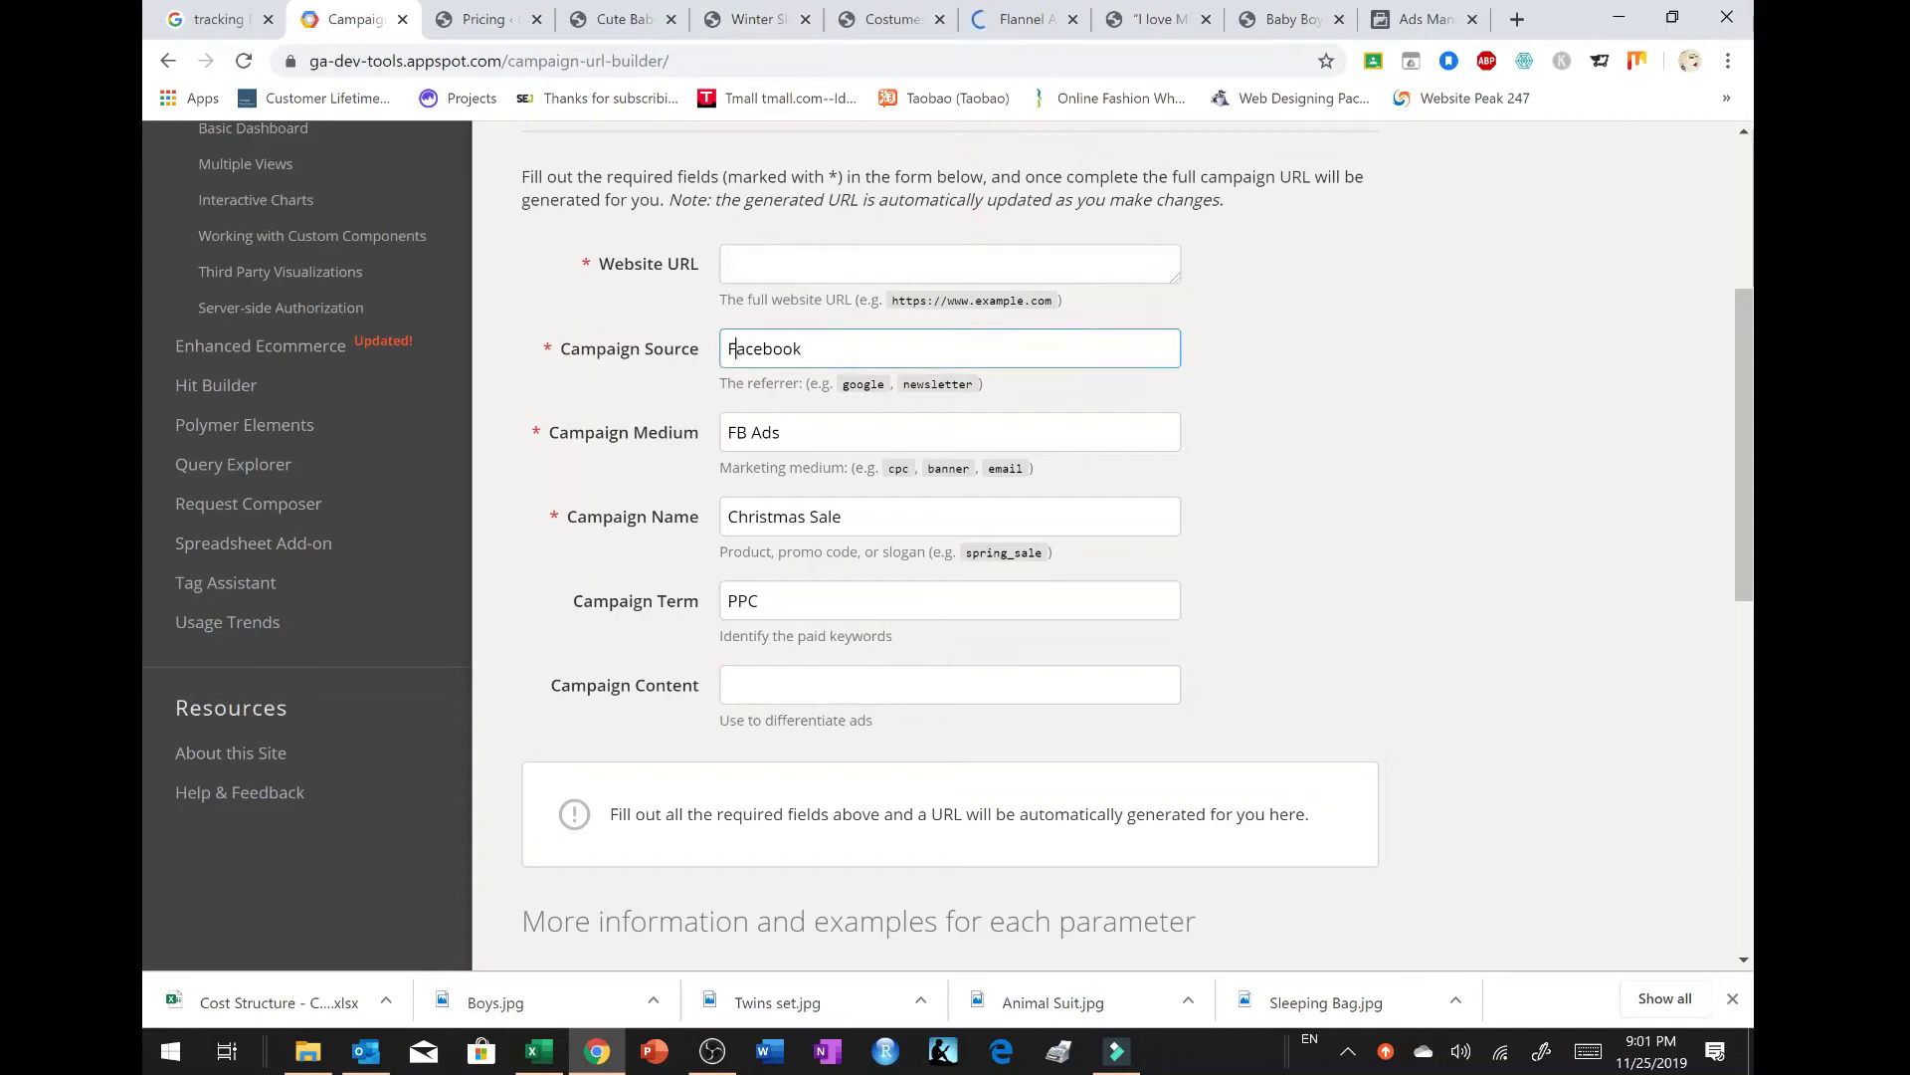
double_click(736, 349)
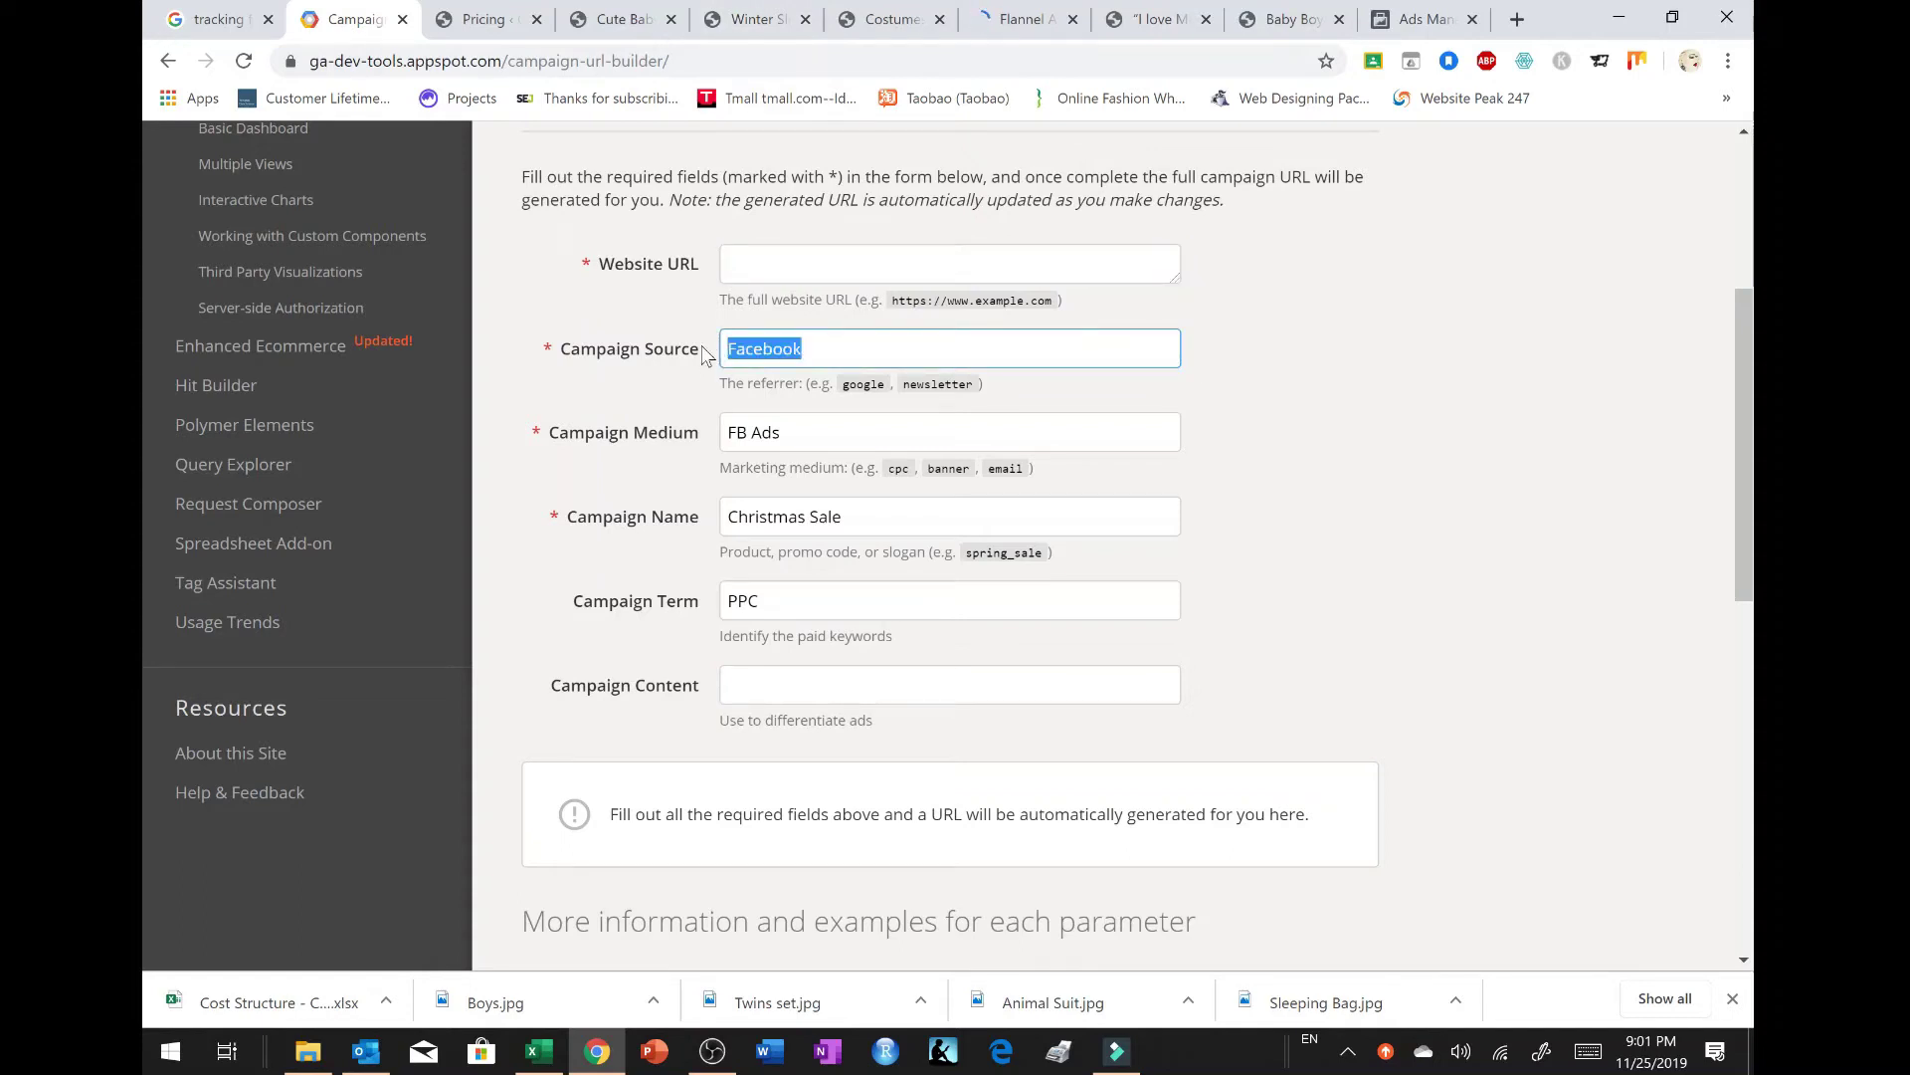
text(FB)
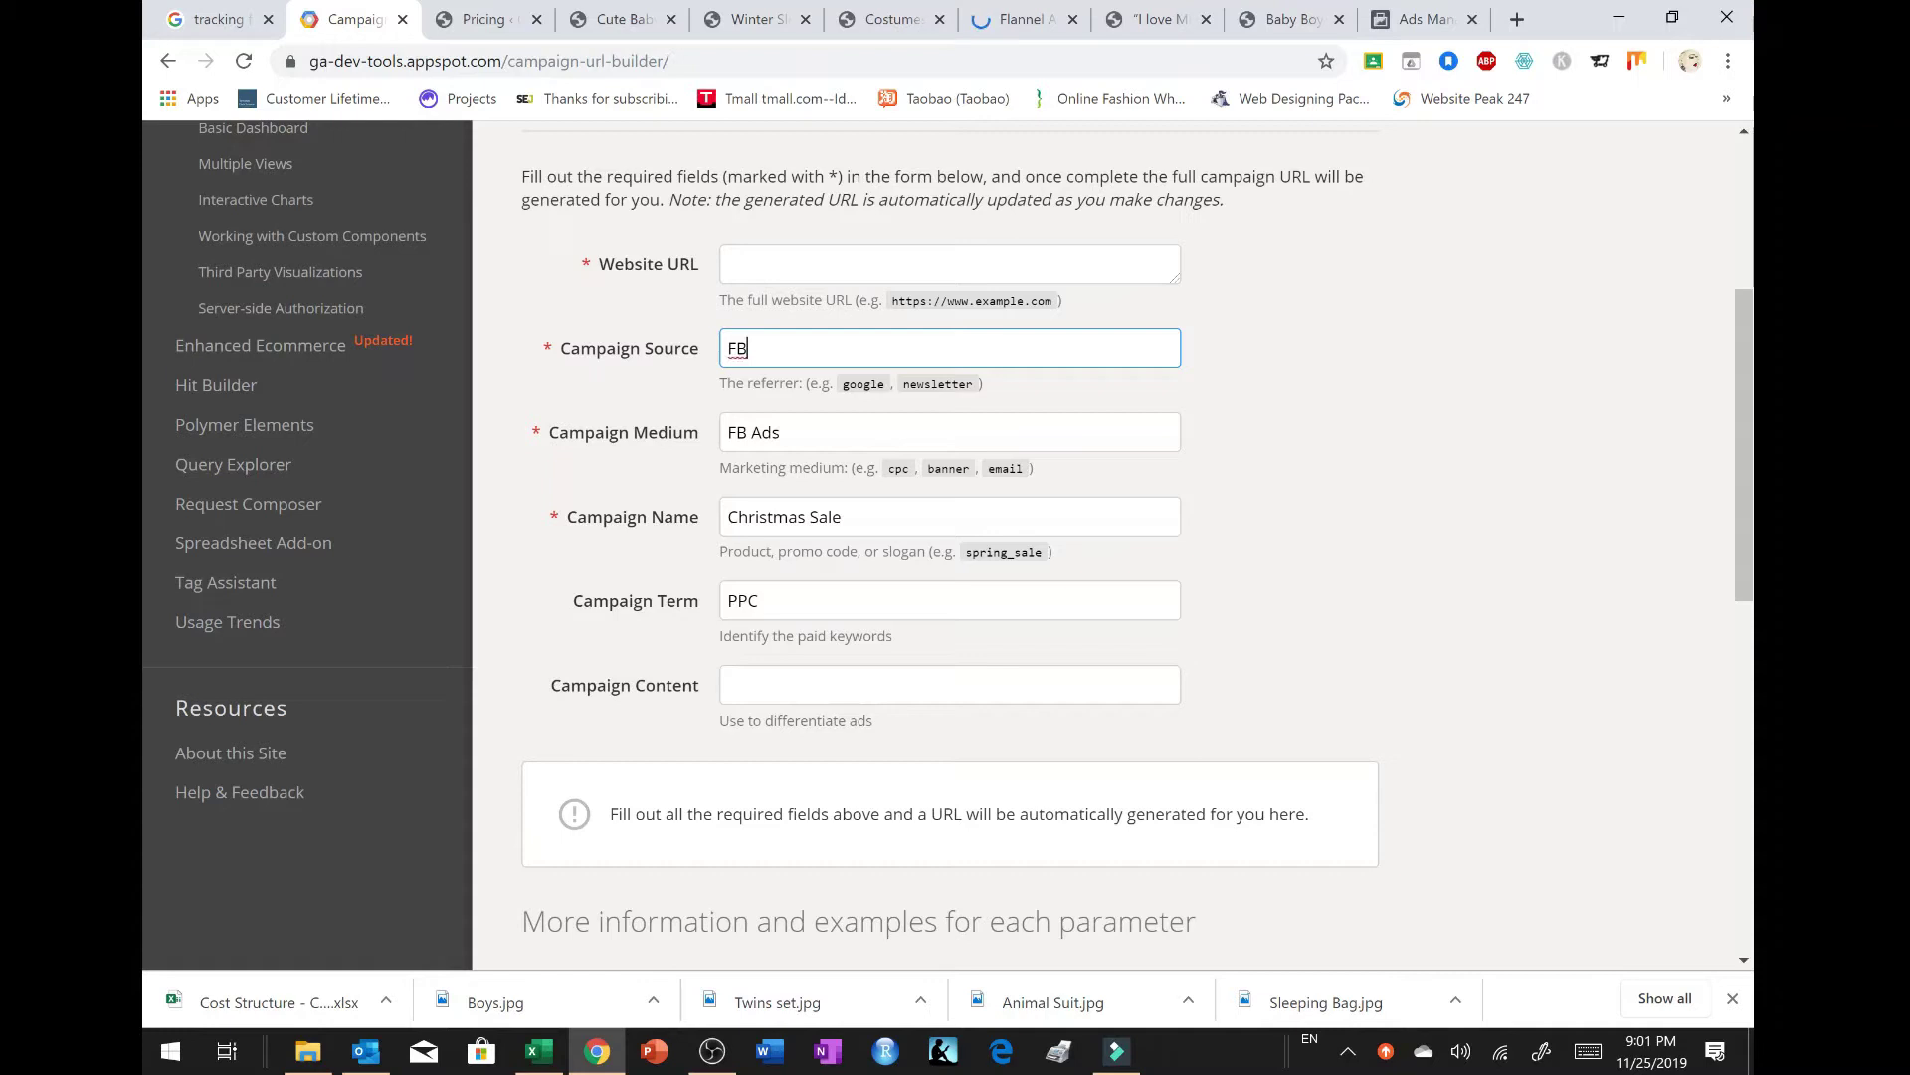
key(ctrl+z)
click(781, 432)
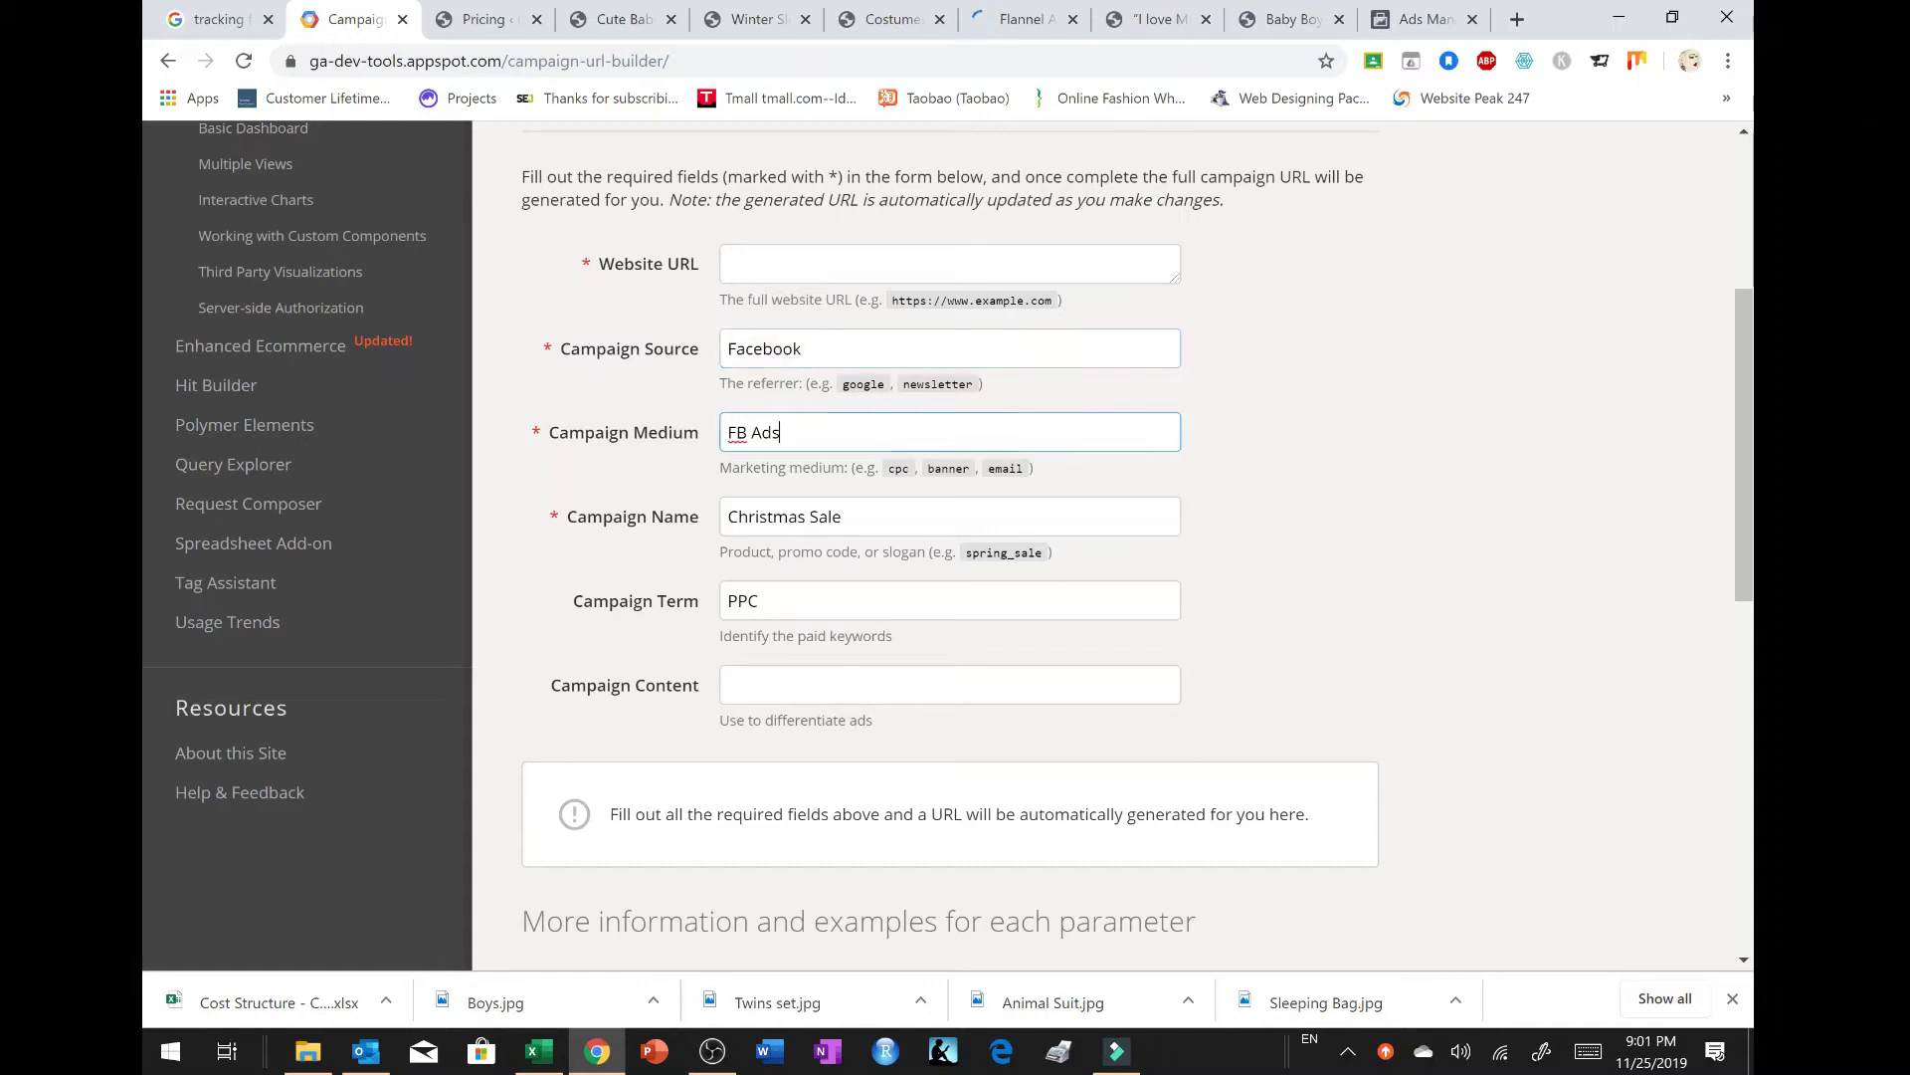
Step: Set the Campaign Name in the URL builder form to "New Year 2020 Sale"
click(773, 517)
double_click(773, 516)
text(New Year)
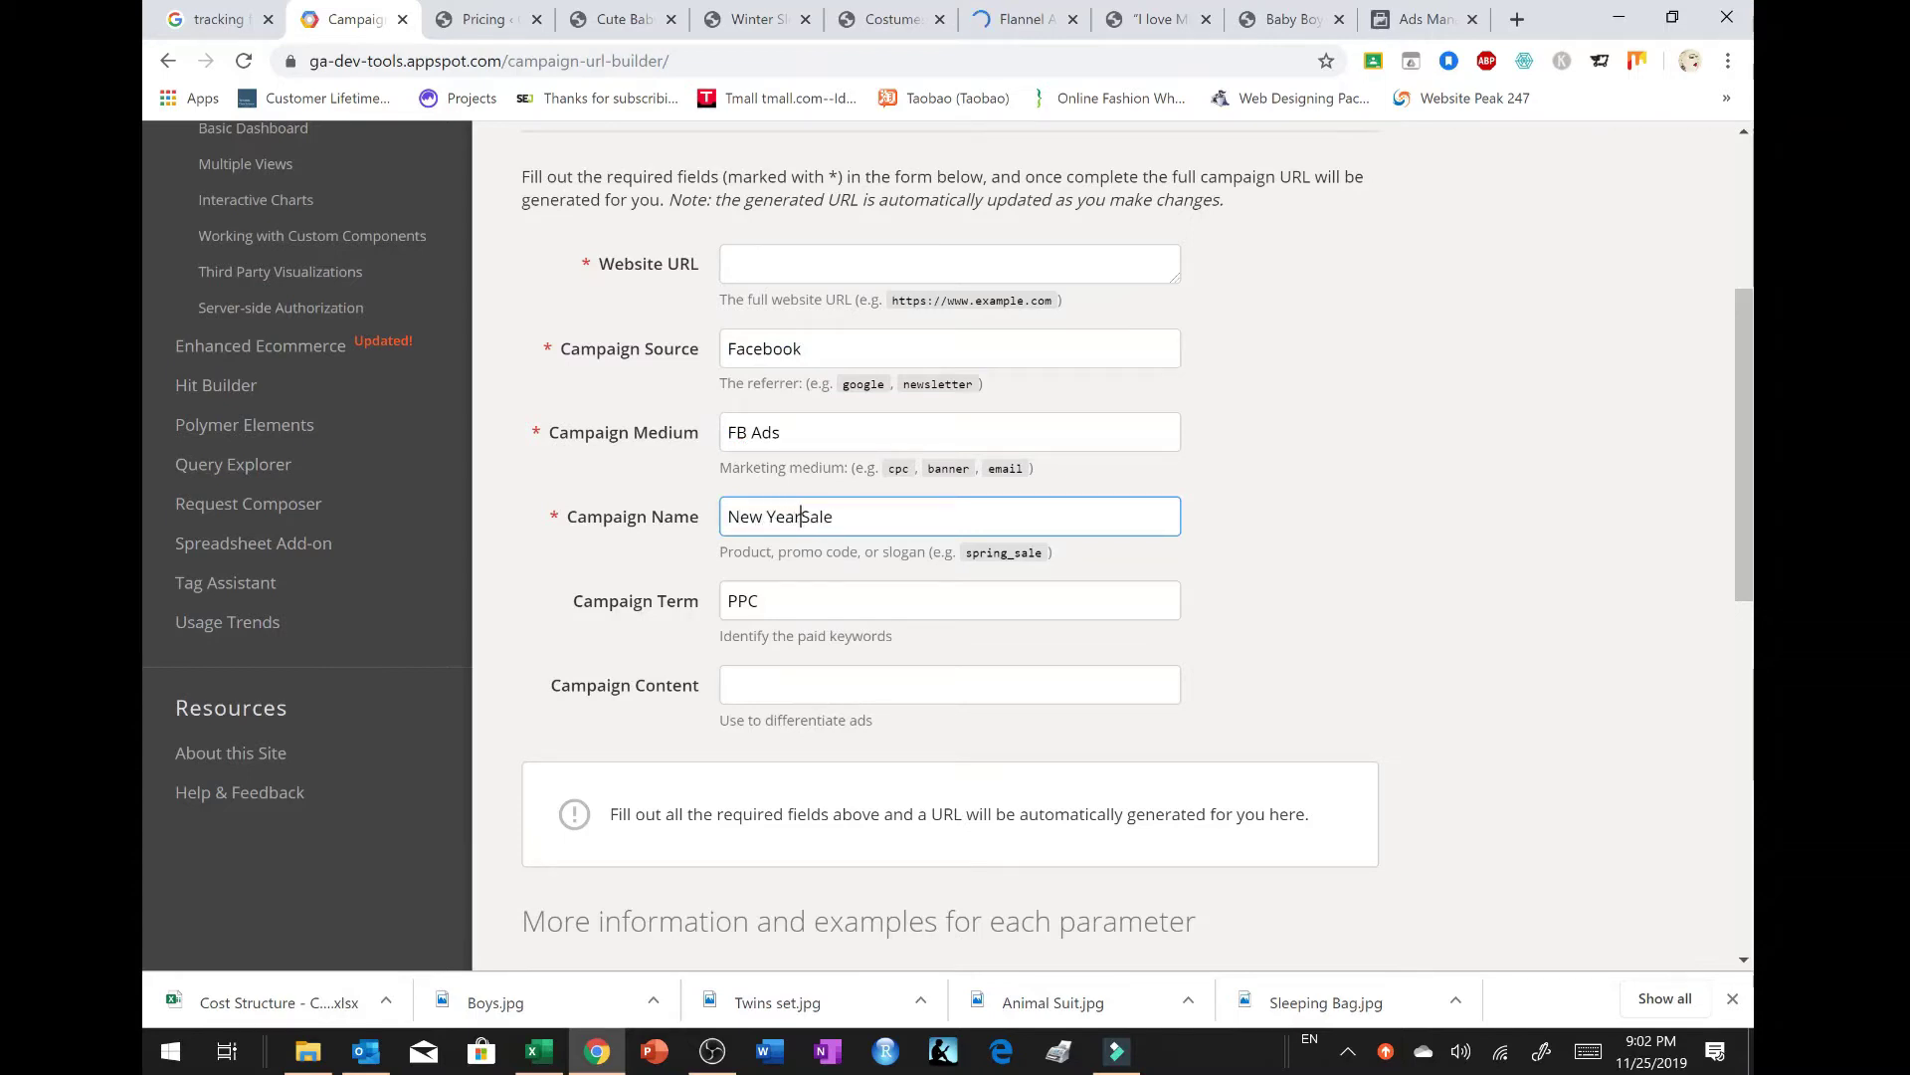
click(1345, 529)
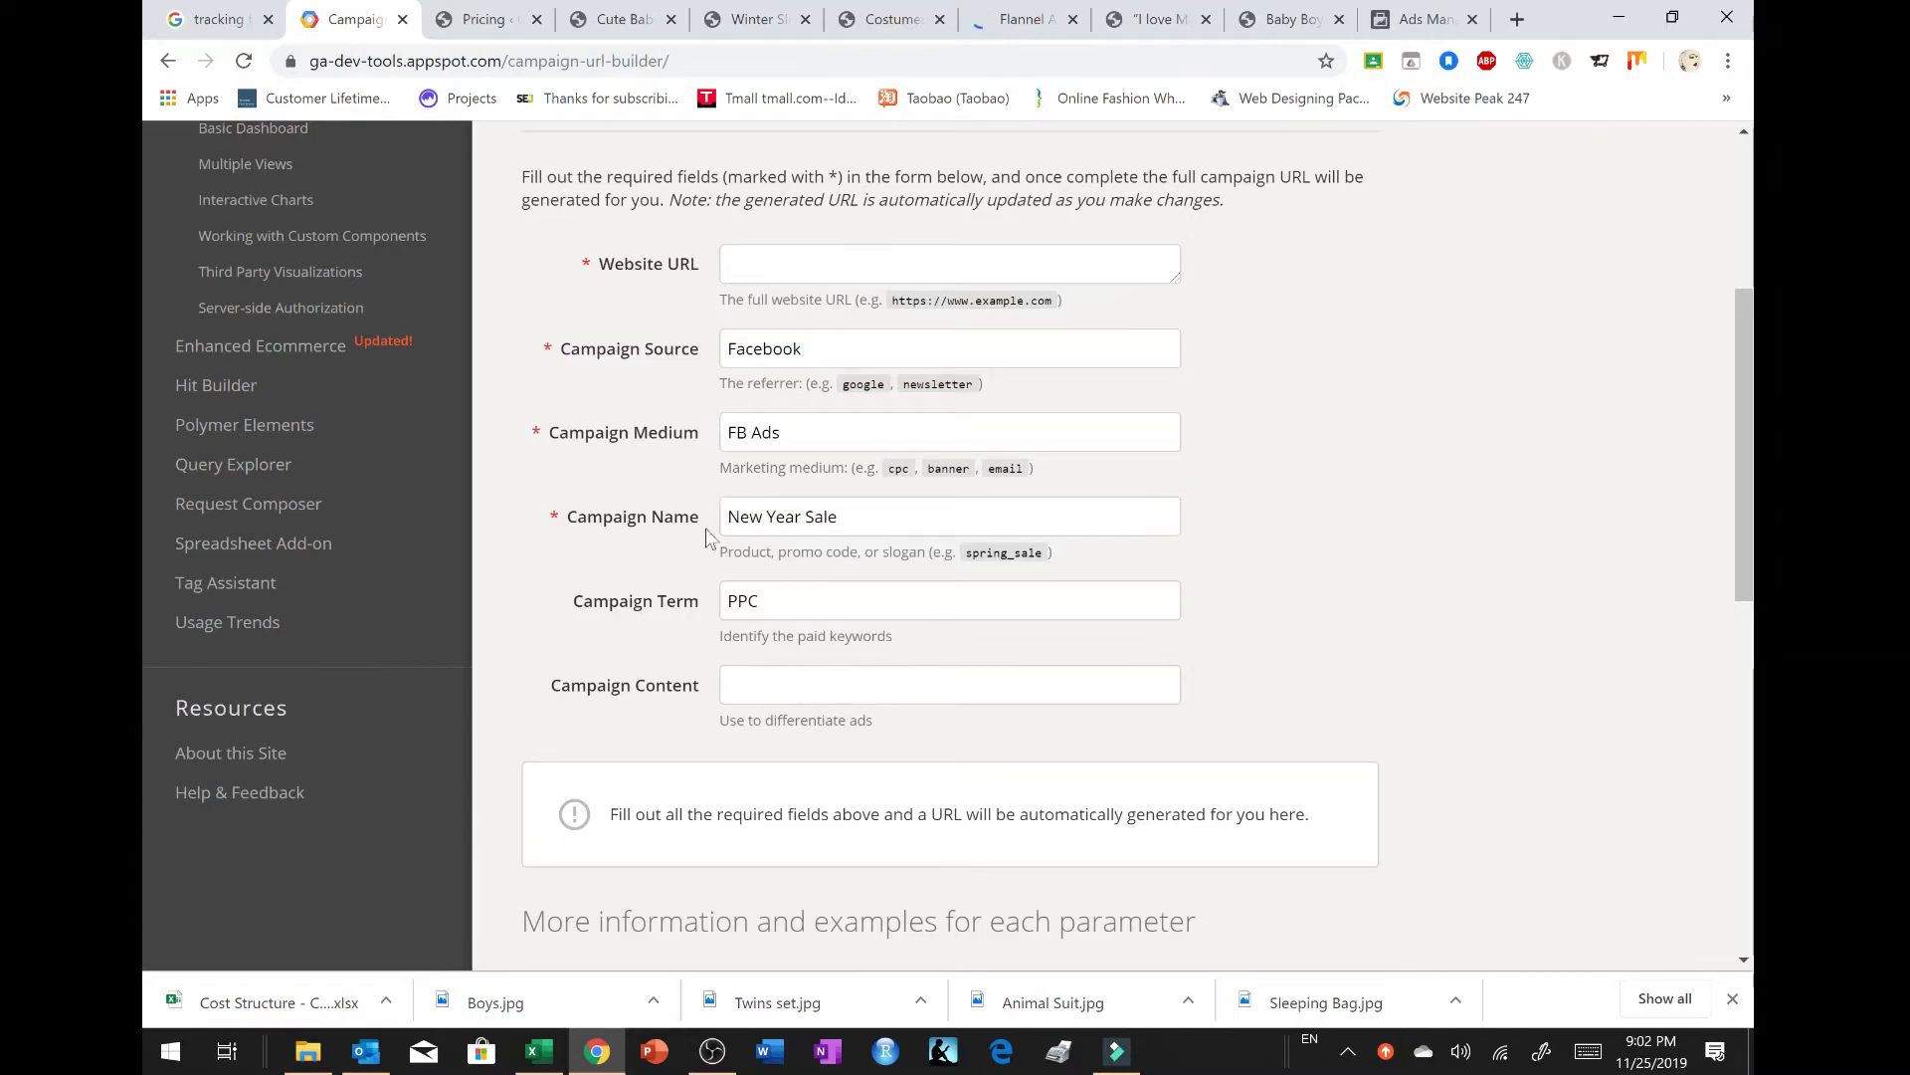
click(806, 516)
text(2020)
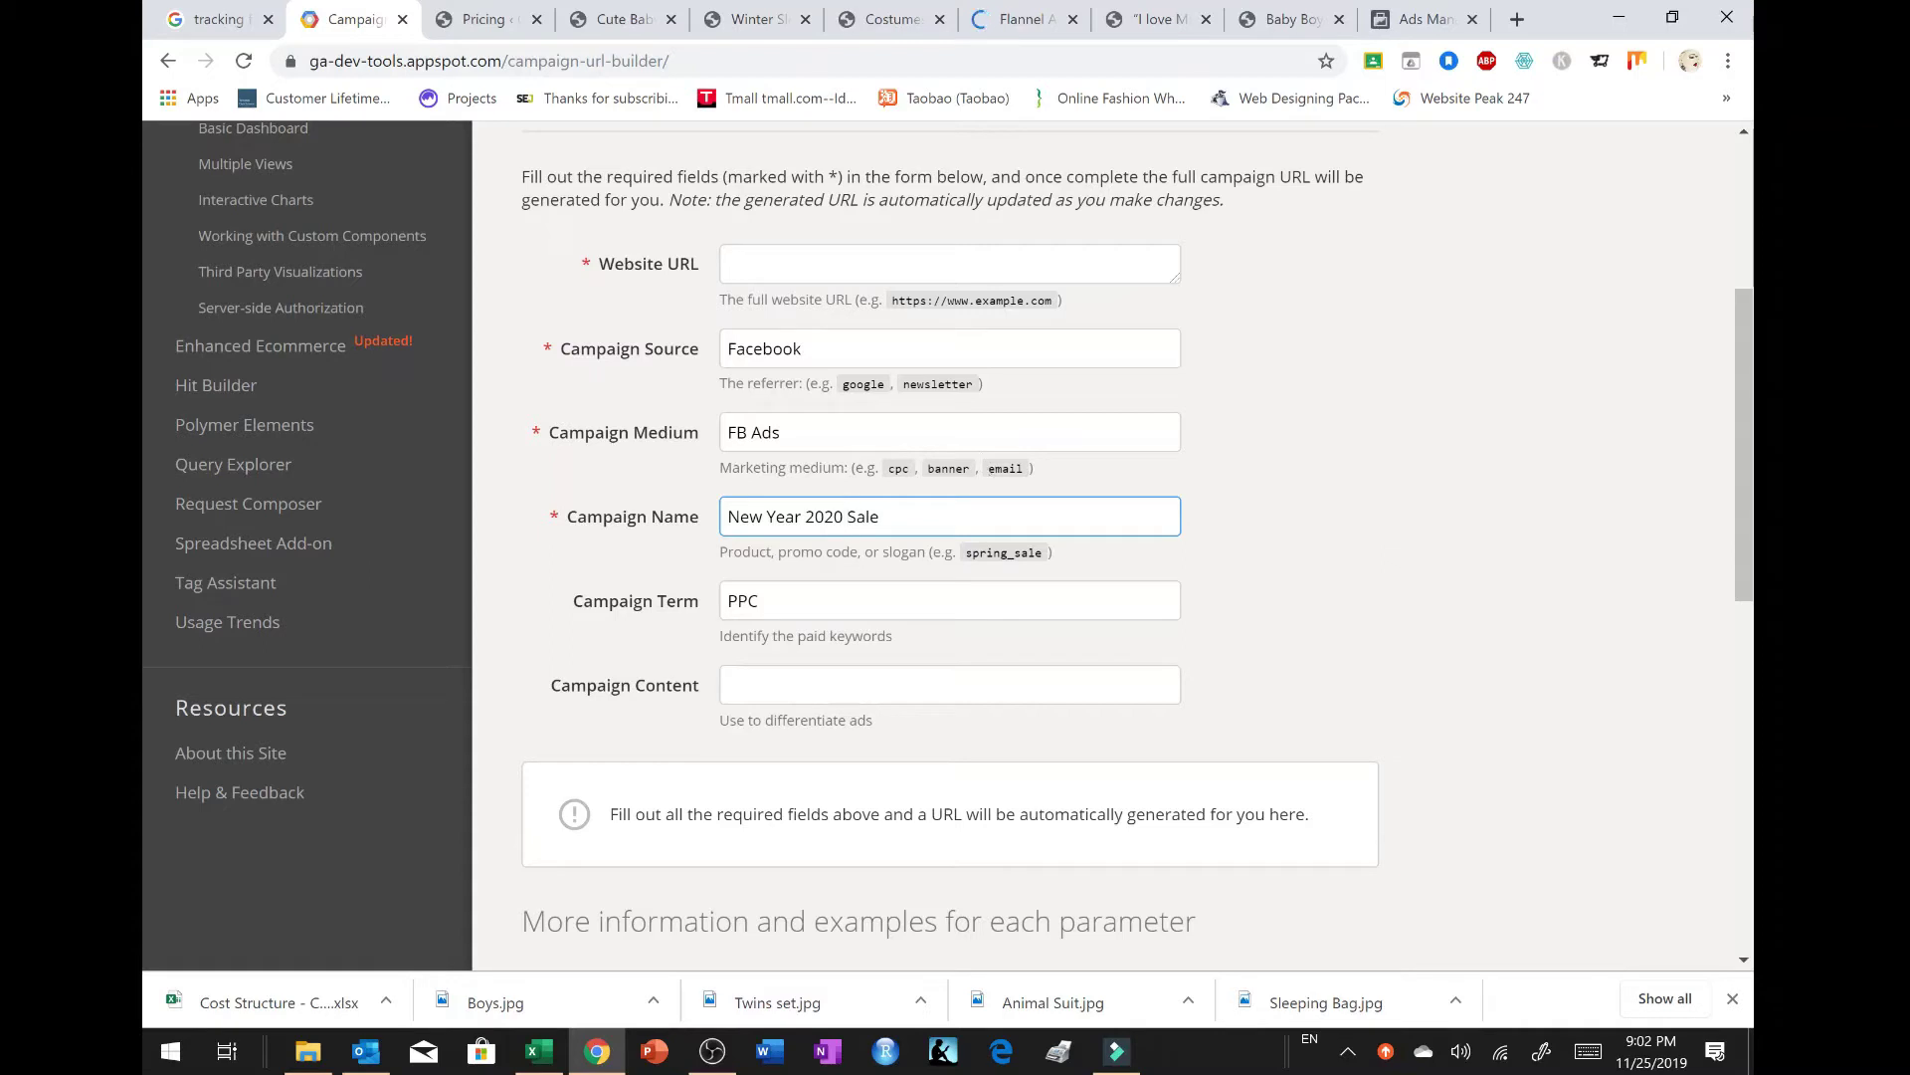
Step: Try adding "Pay Per Click" after PPC in the Campaign Term field, and remove the added words
click(761, 601)
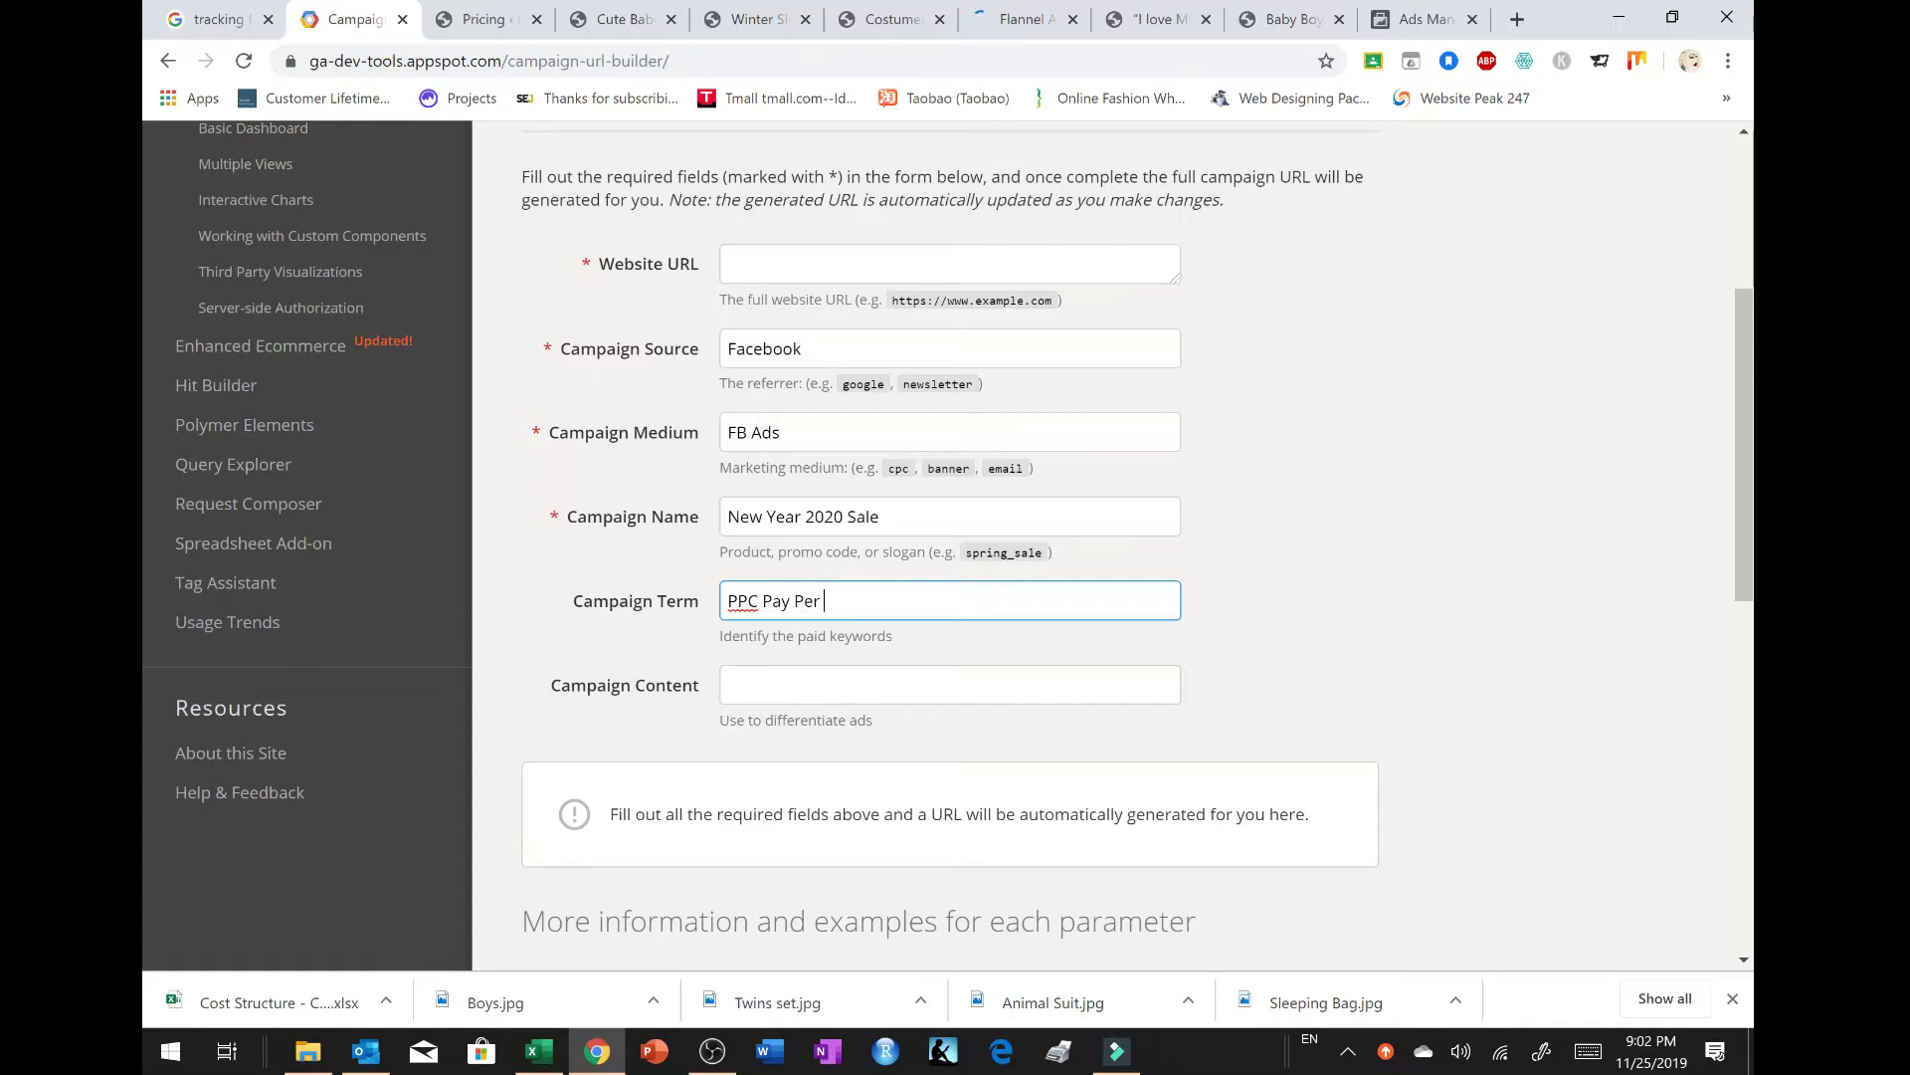
text(Pay Per Click)
key(shift+Left)
key(shift+Left)
key(shift+Left)
key(shift+Left)
key(shift+Left)
key(shift+Left)
key(shift+Left)
key(shift+Left)
key(shift+Left)
key(shift+Left)
key(shift+Left)
key(shift+Left)
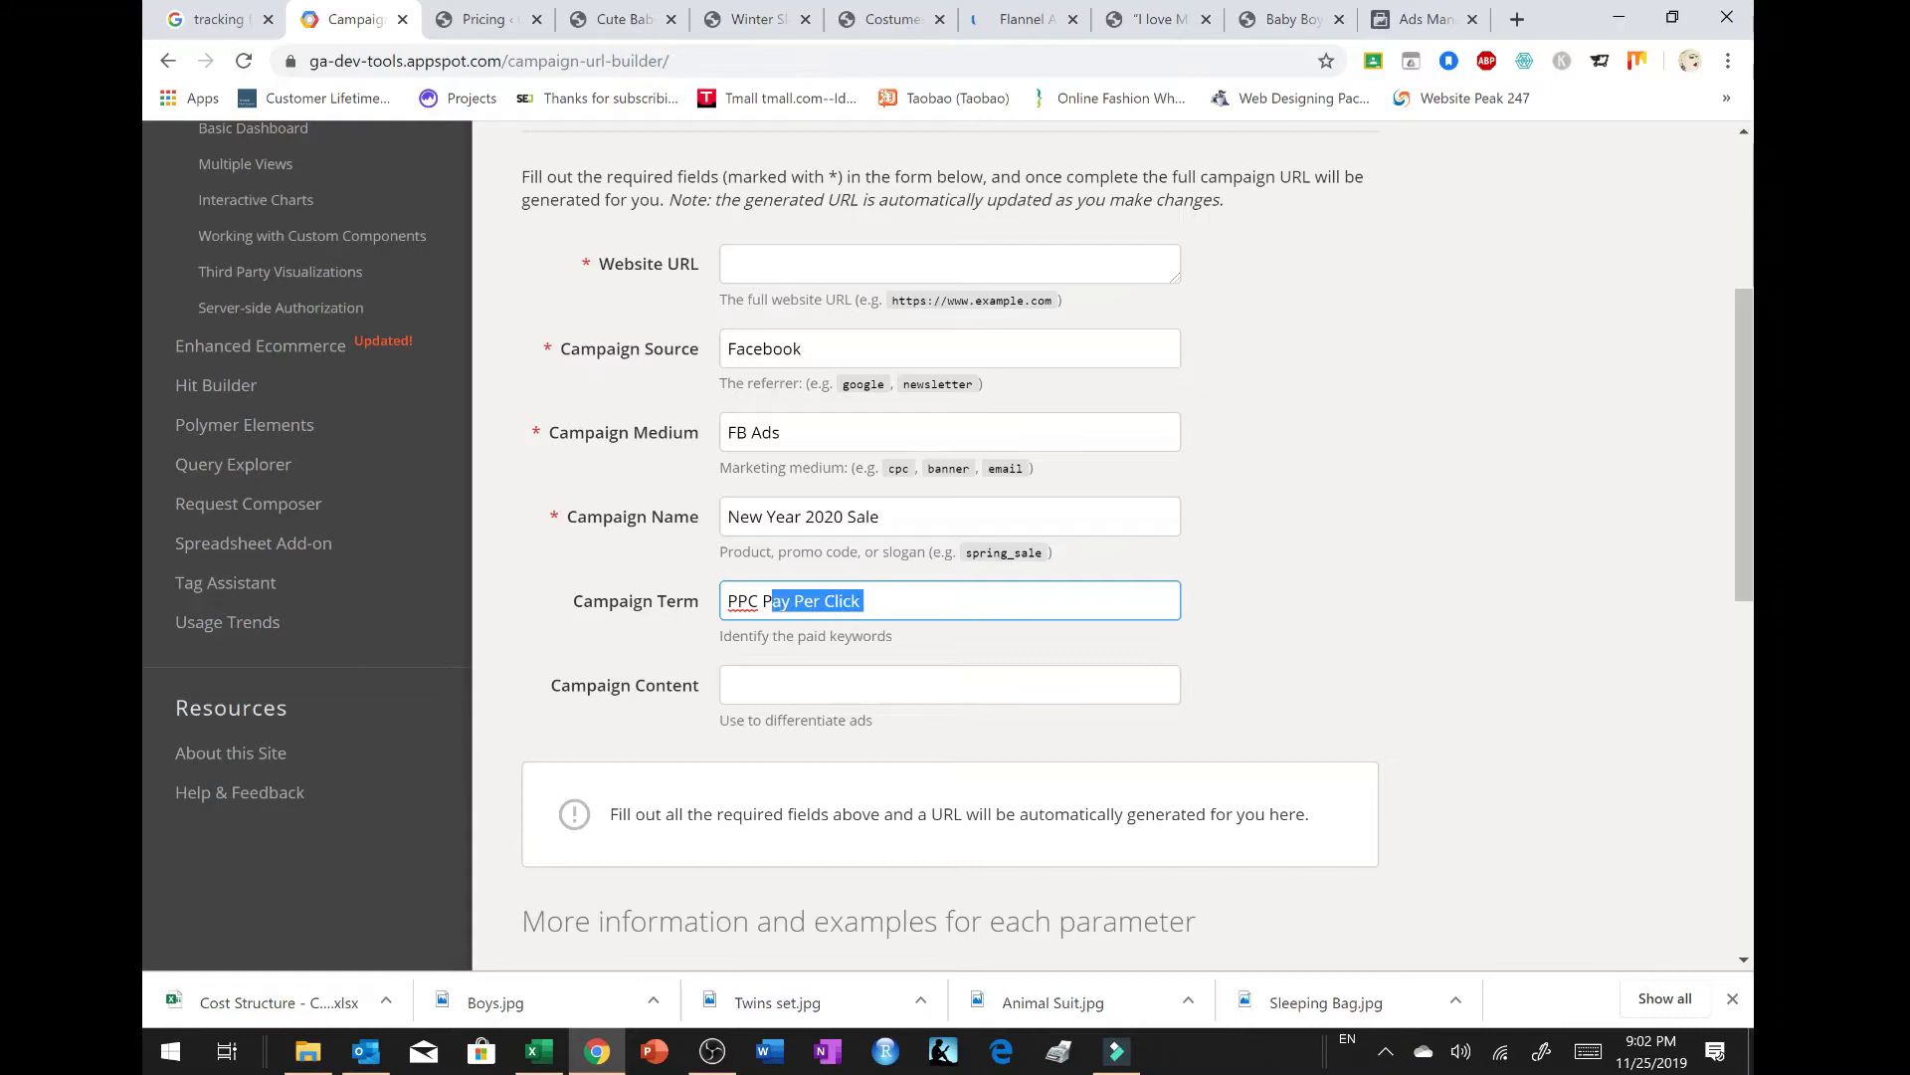
key(BackSpace)
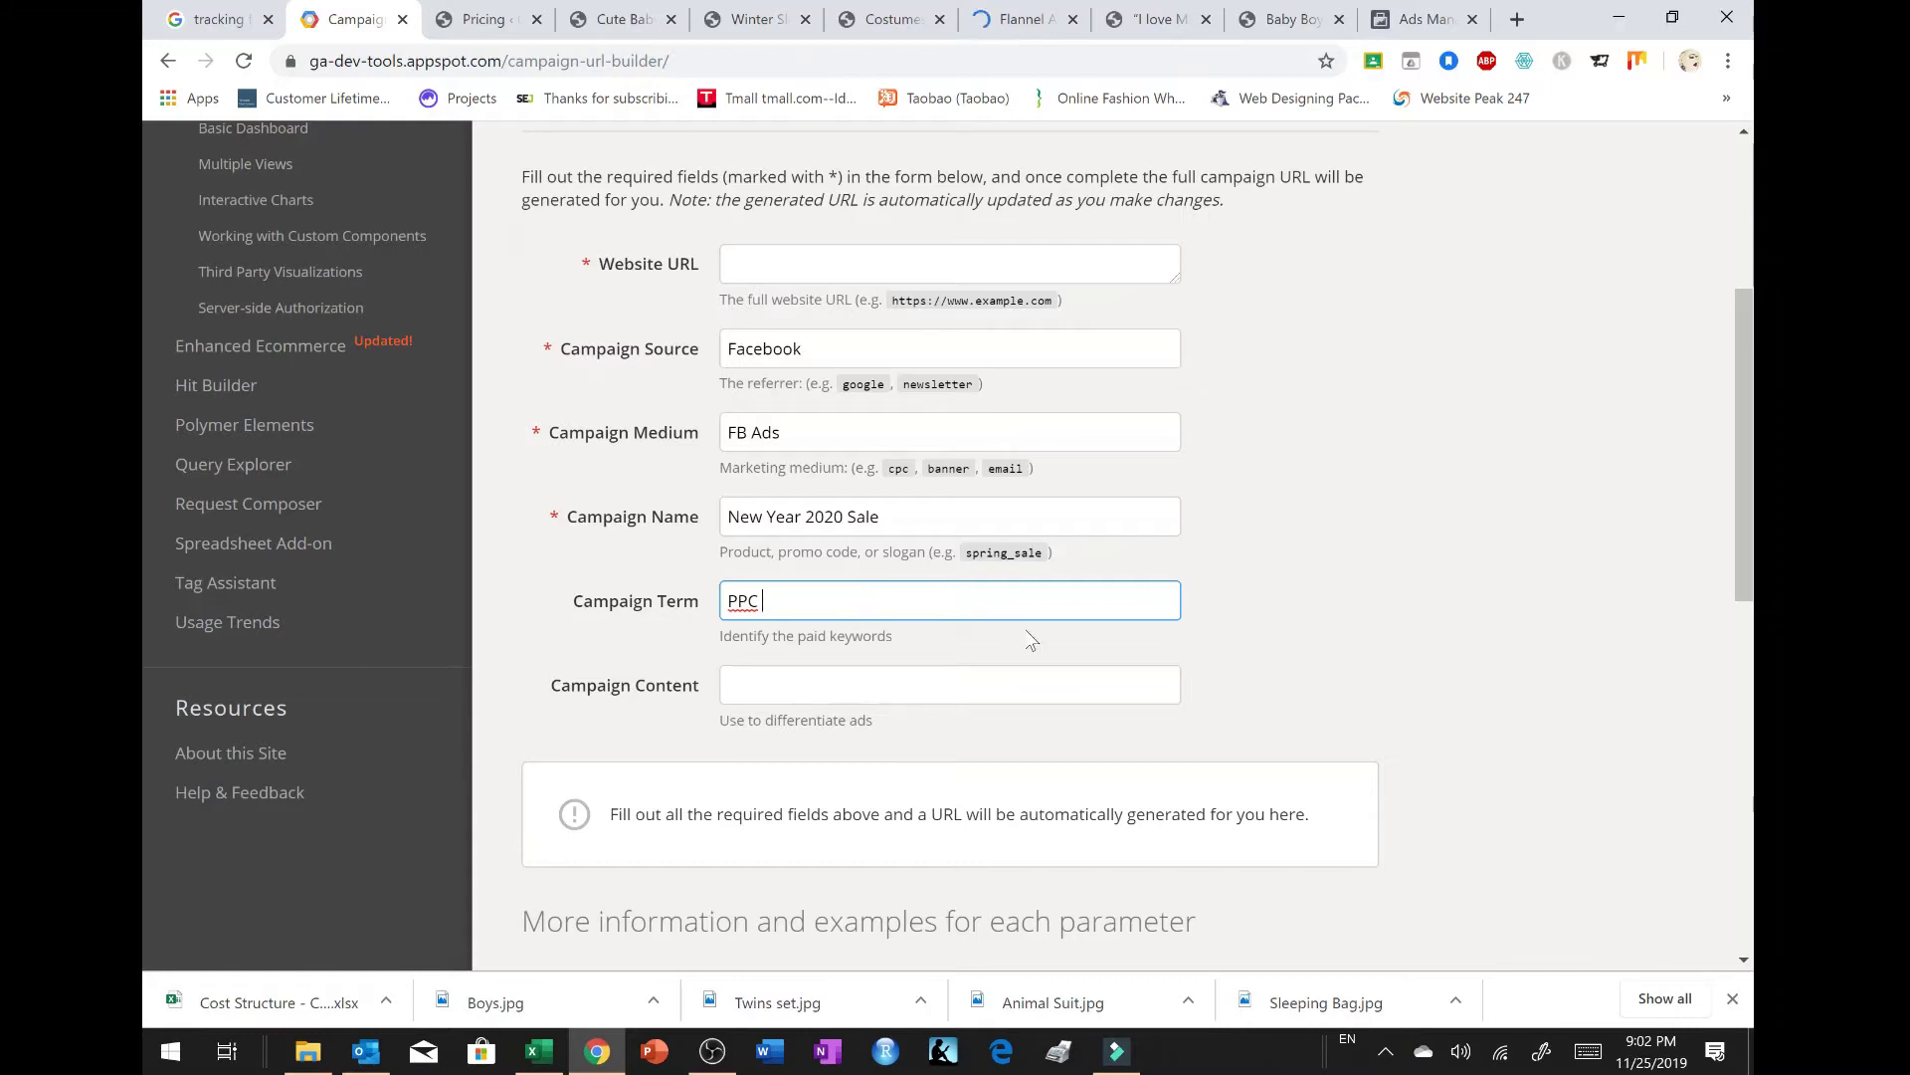
scroll(791, 694, up, 1)
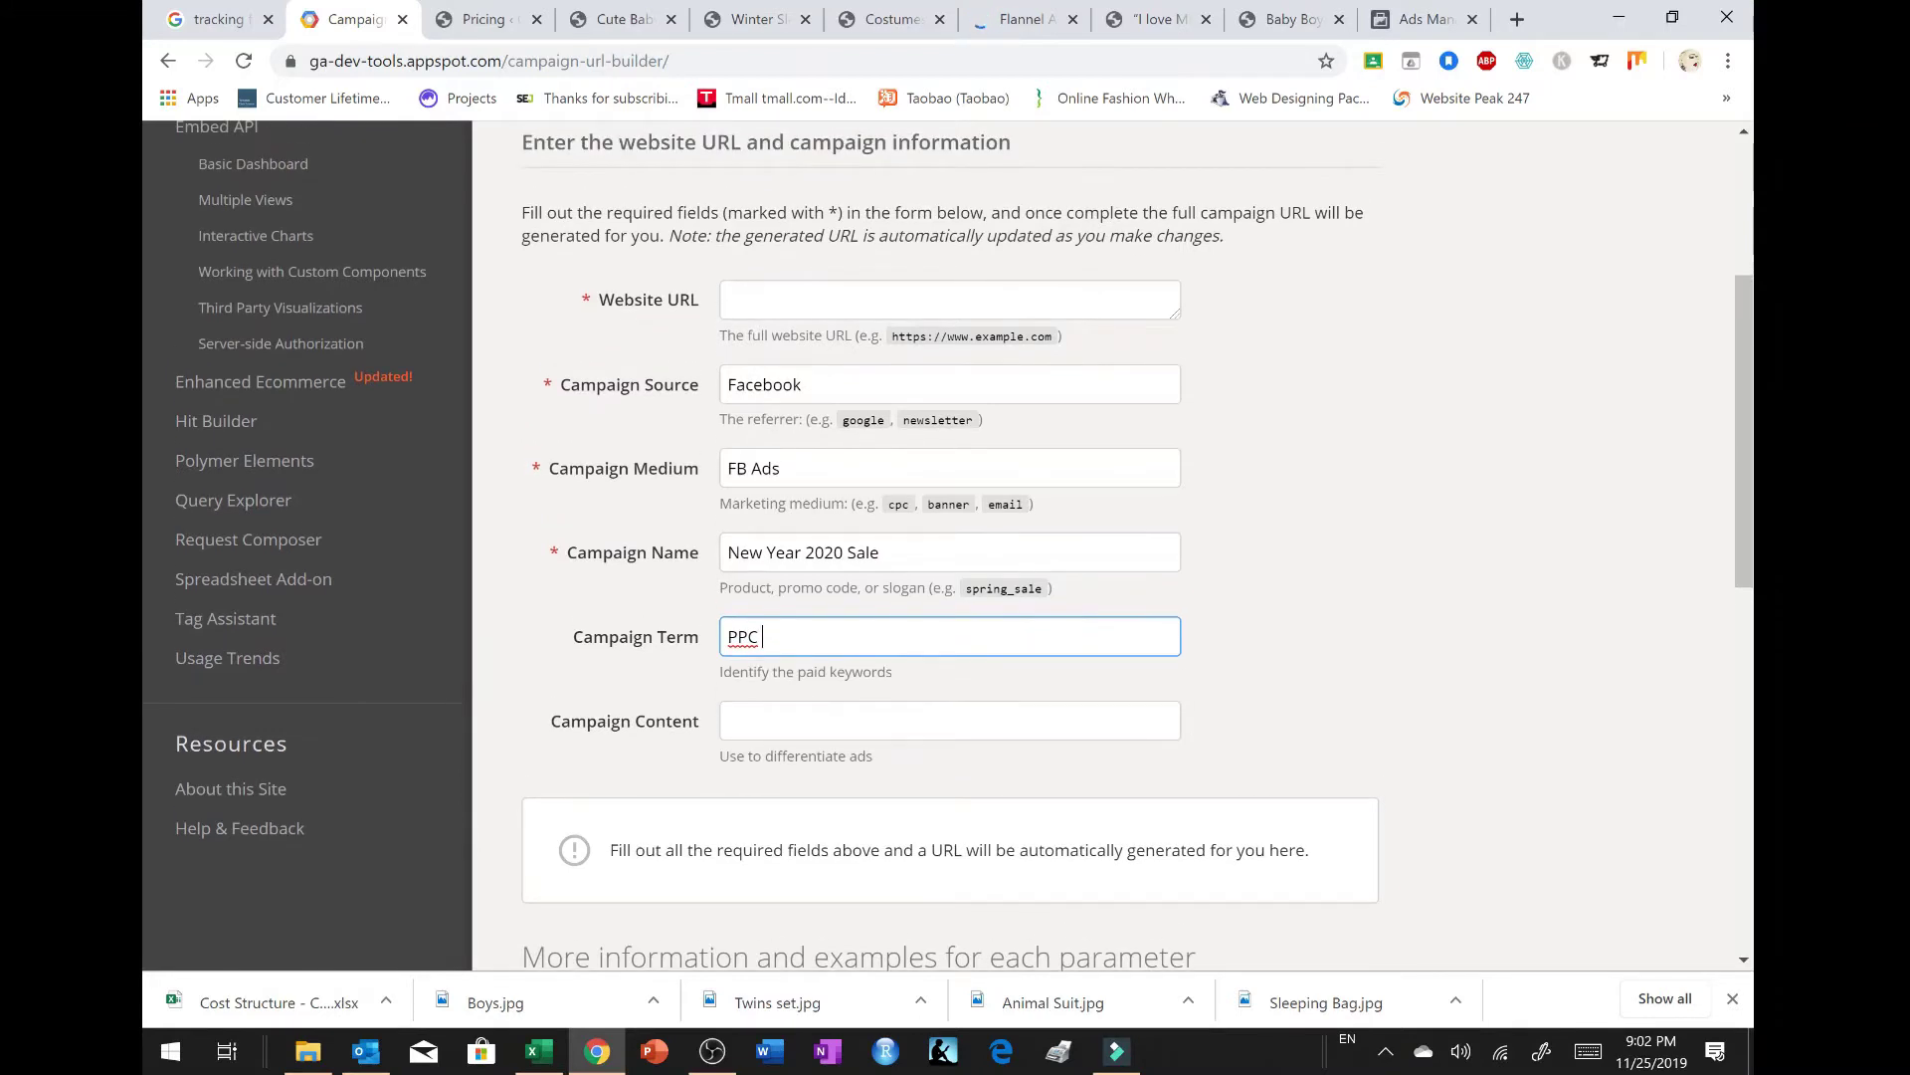
Step: Switch to Facebook Ads Manager and review the Carousal ad's settings, including the option to show the best performing cards first
click(840, 723)
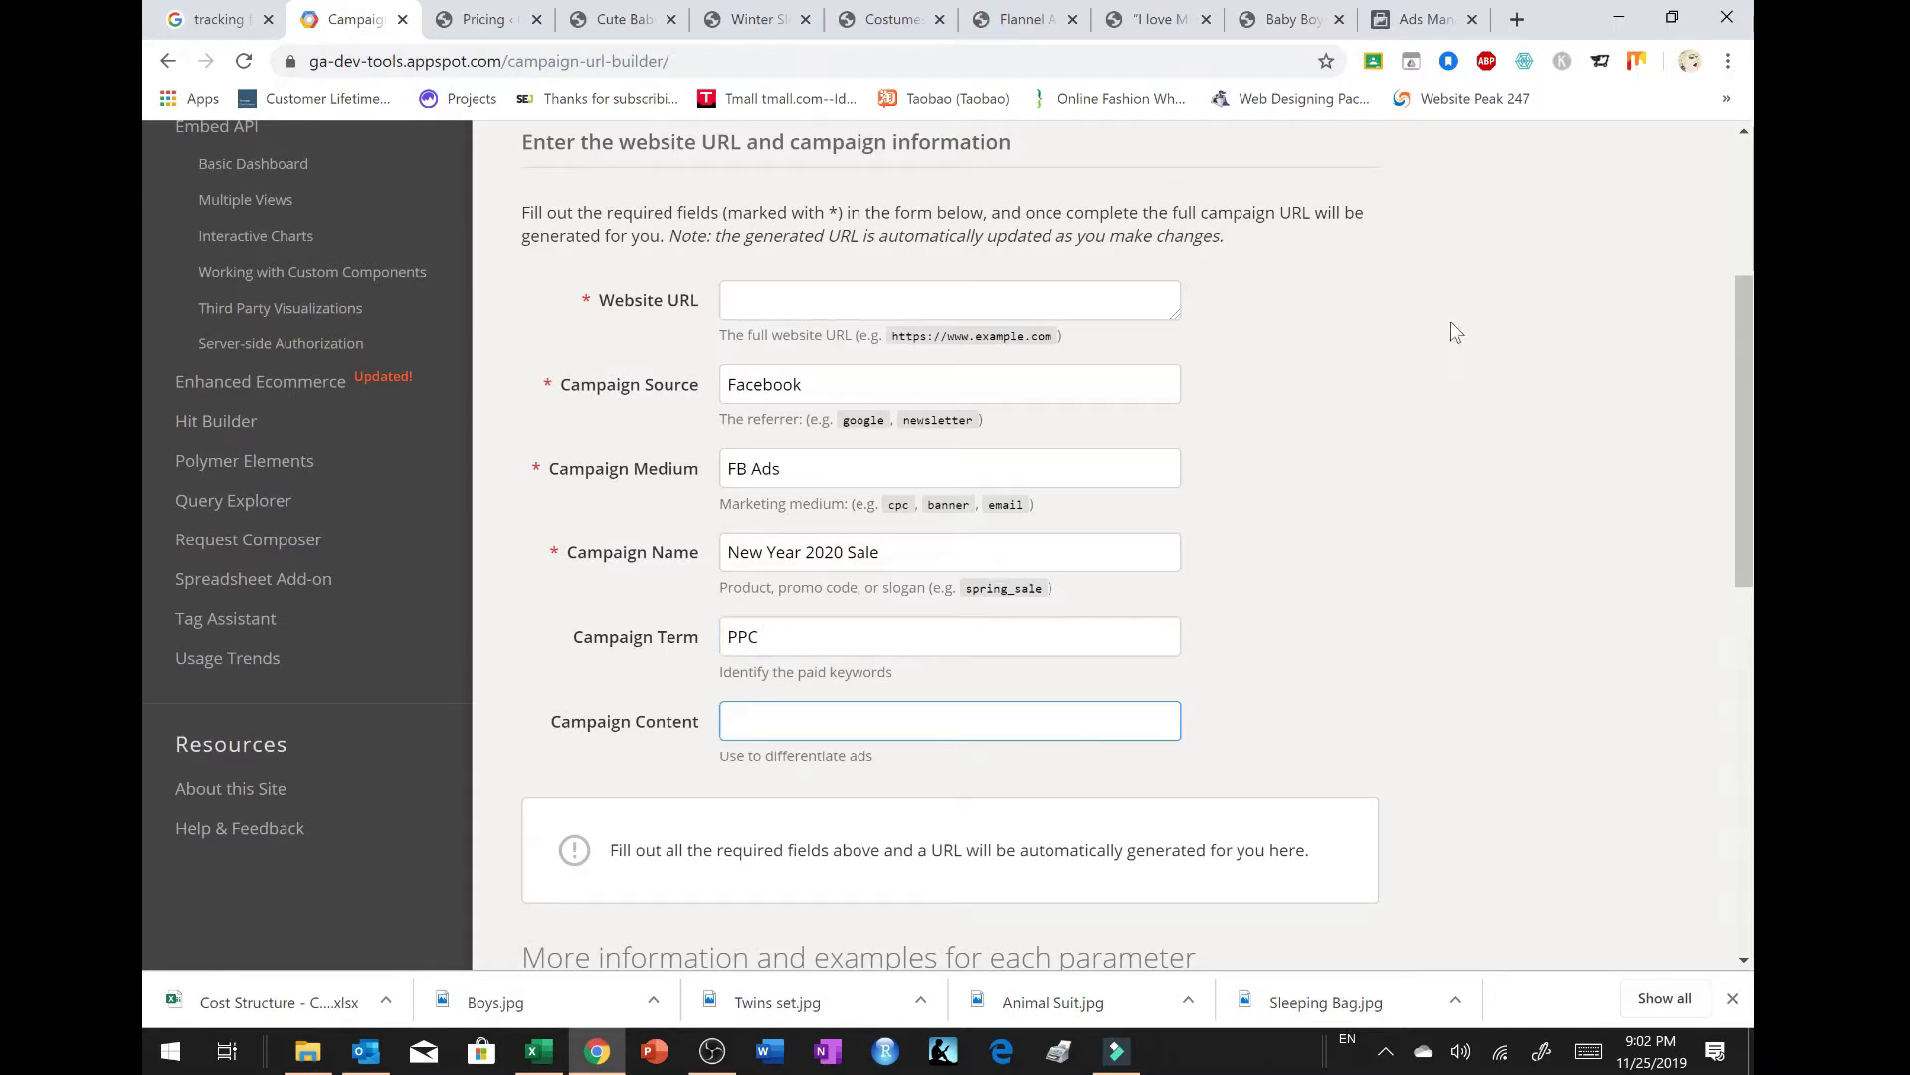
click(1425, 18)
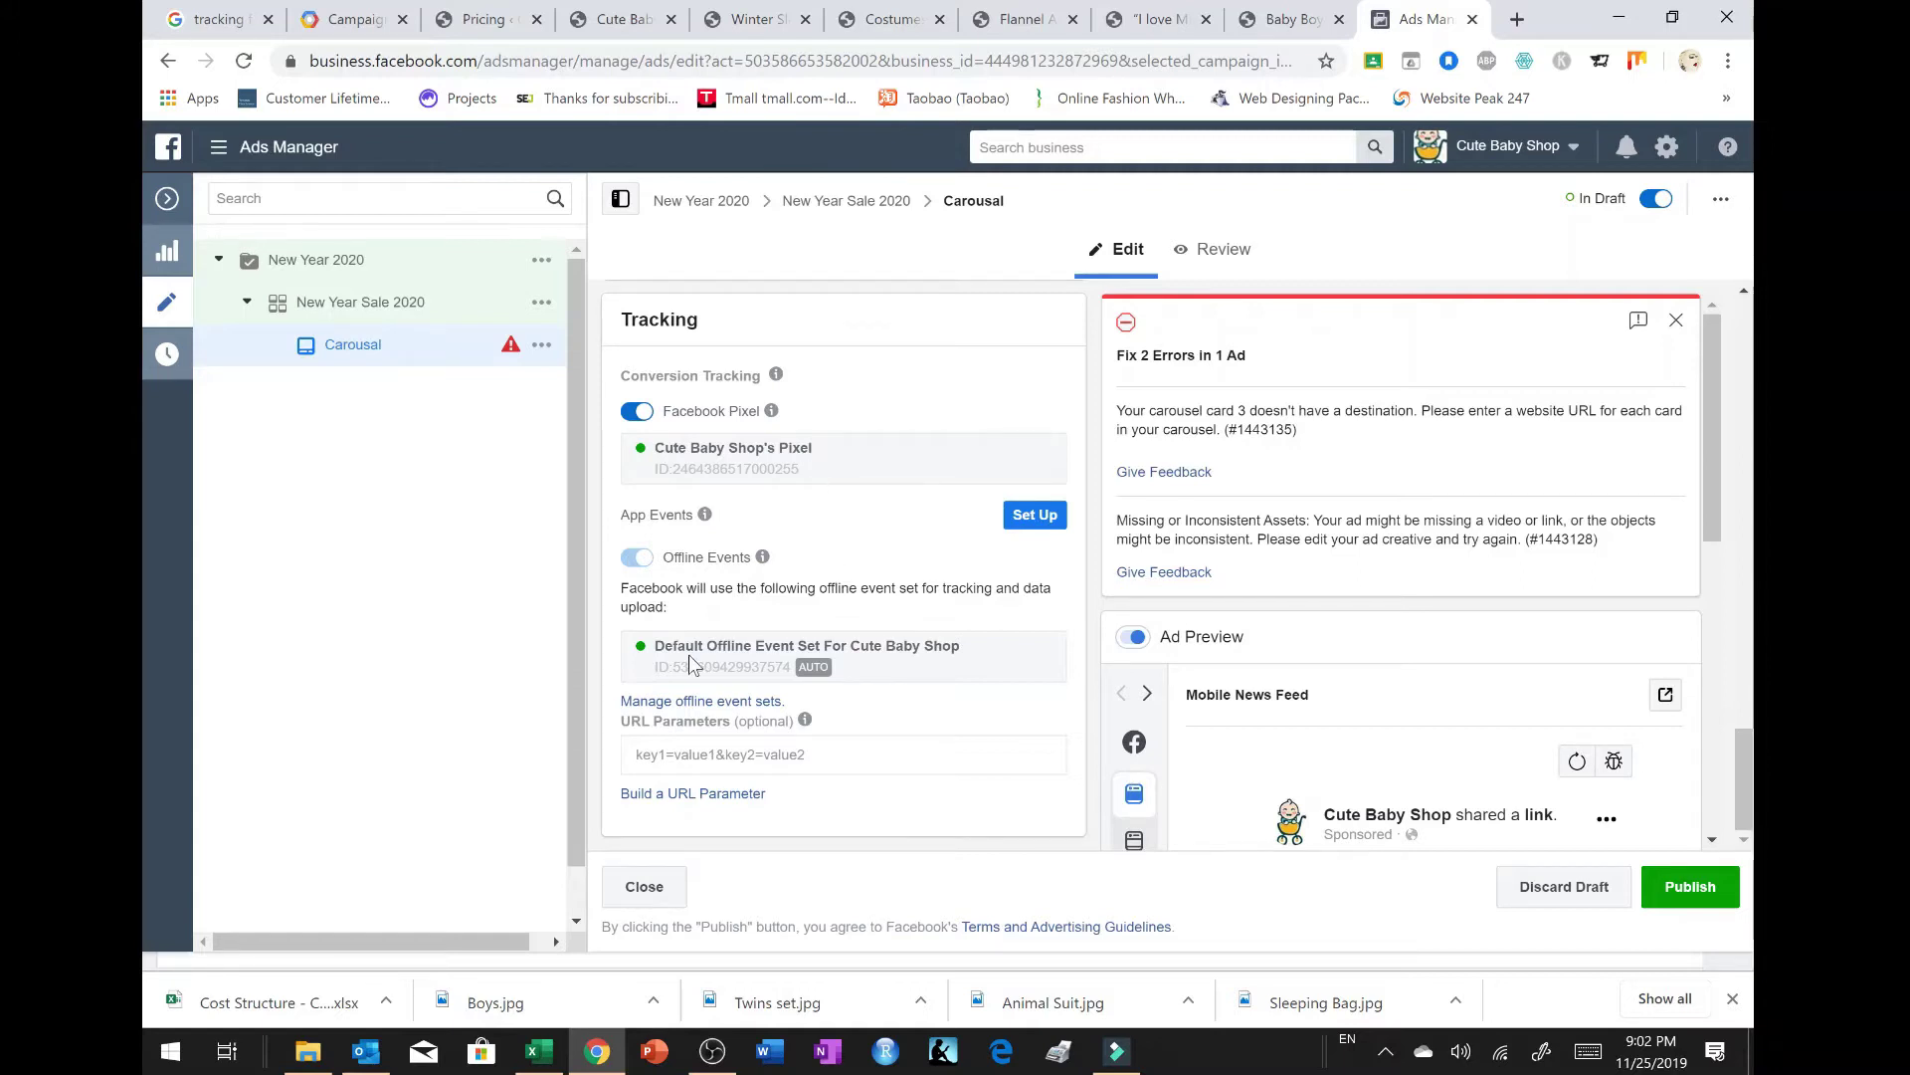
scroll(837, 672, up, 8)
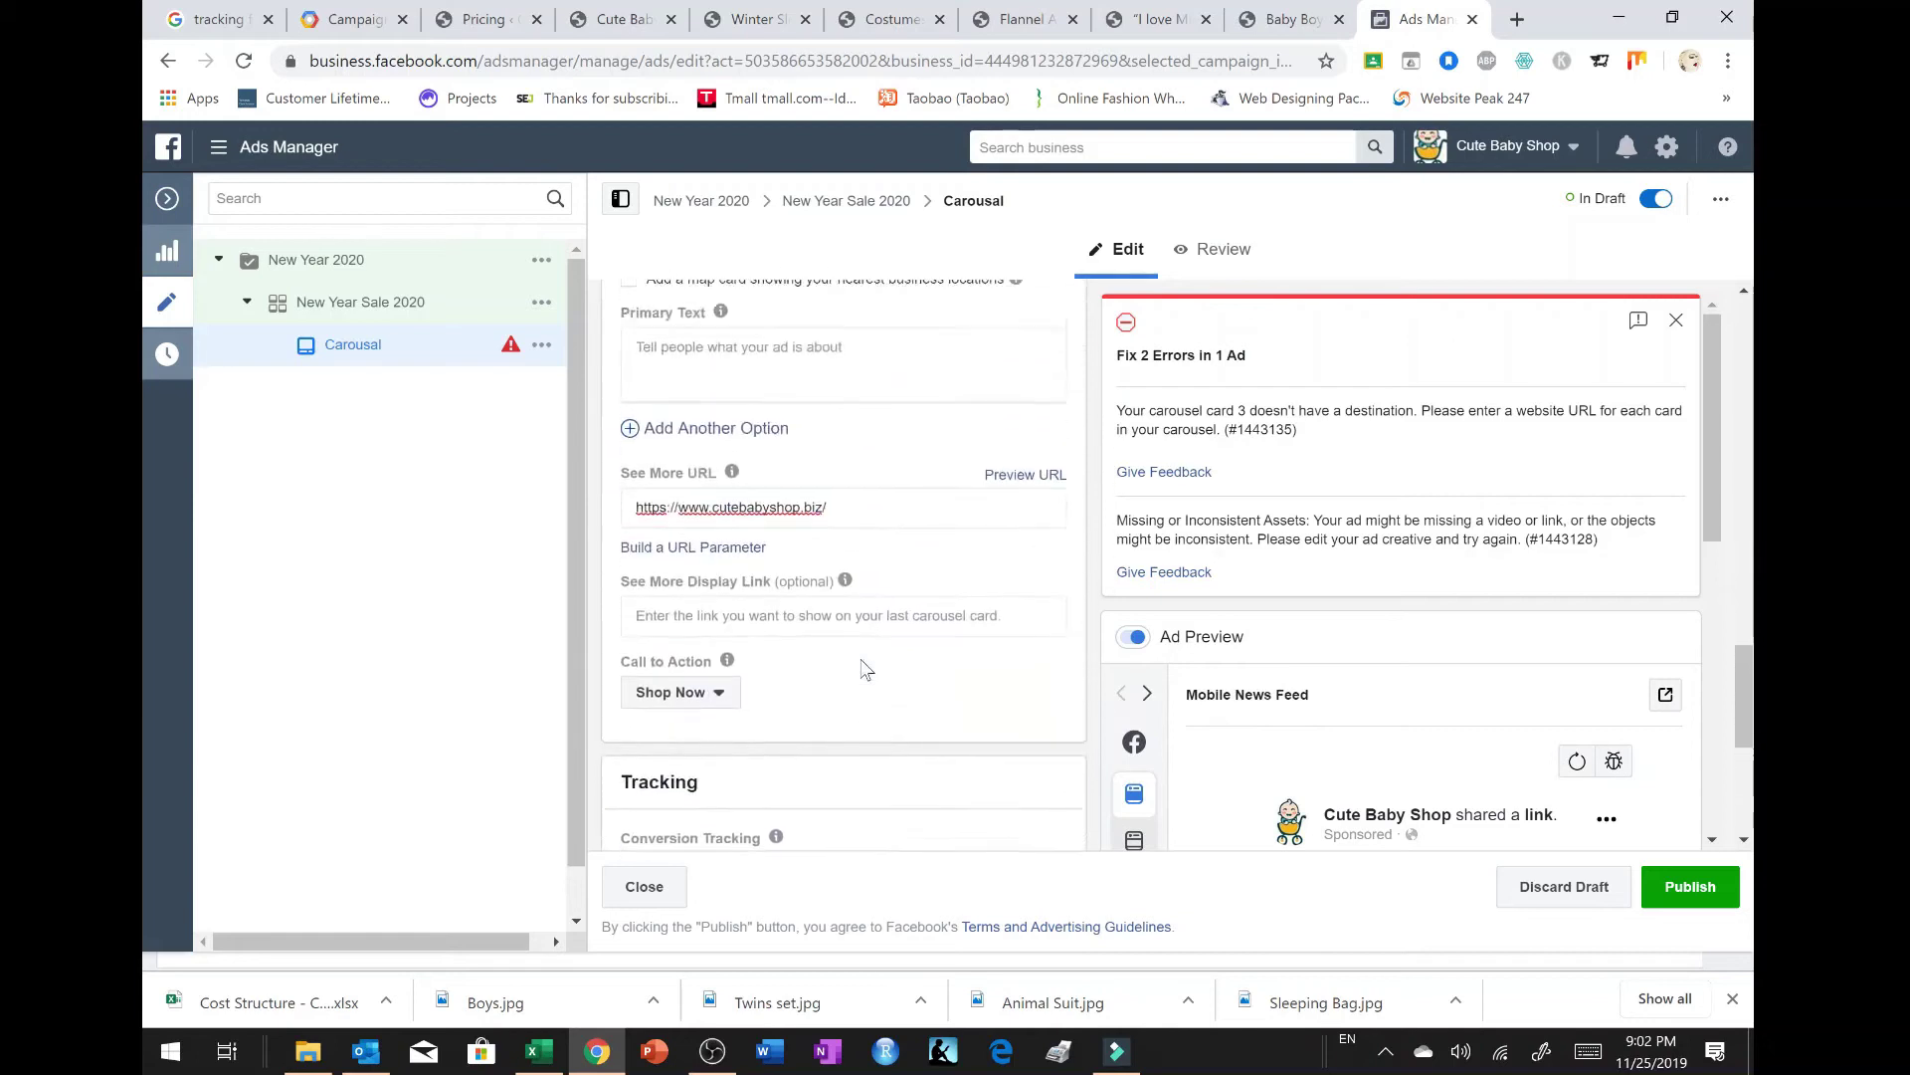
scroll(864, 668, up, 1)
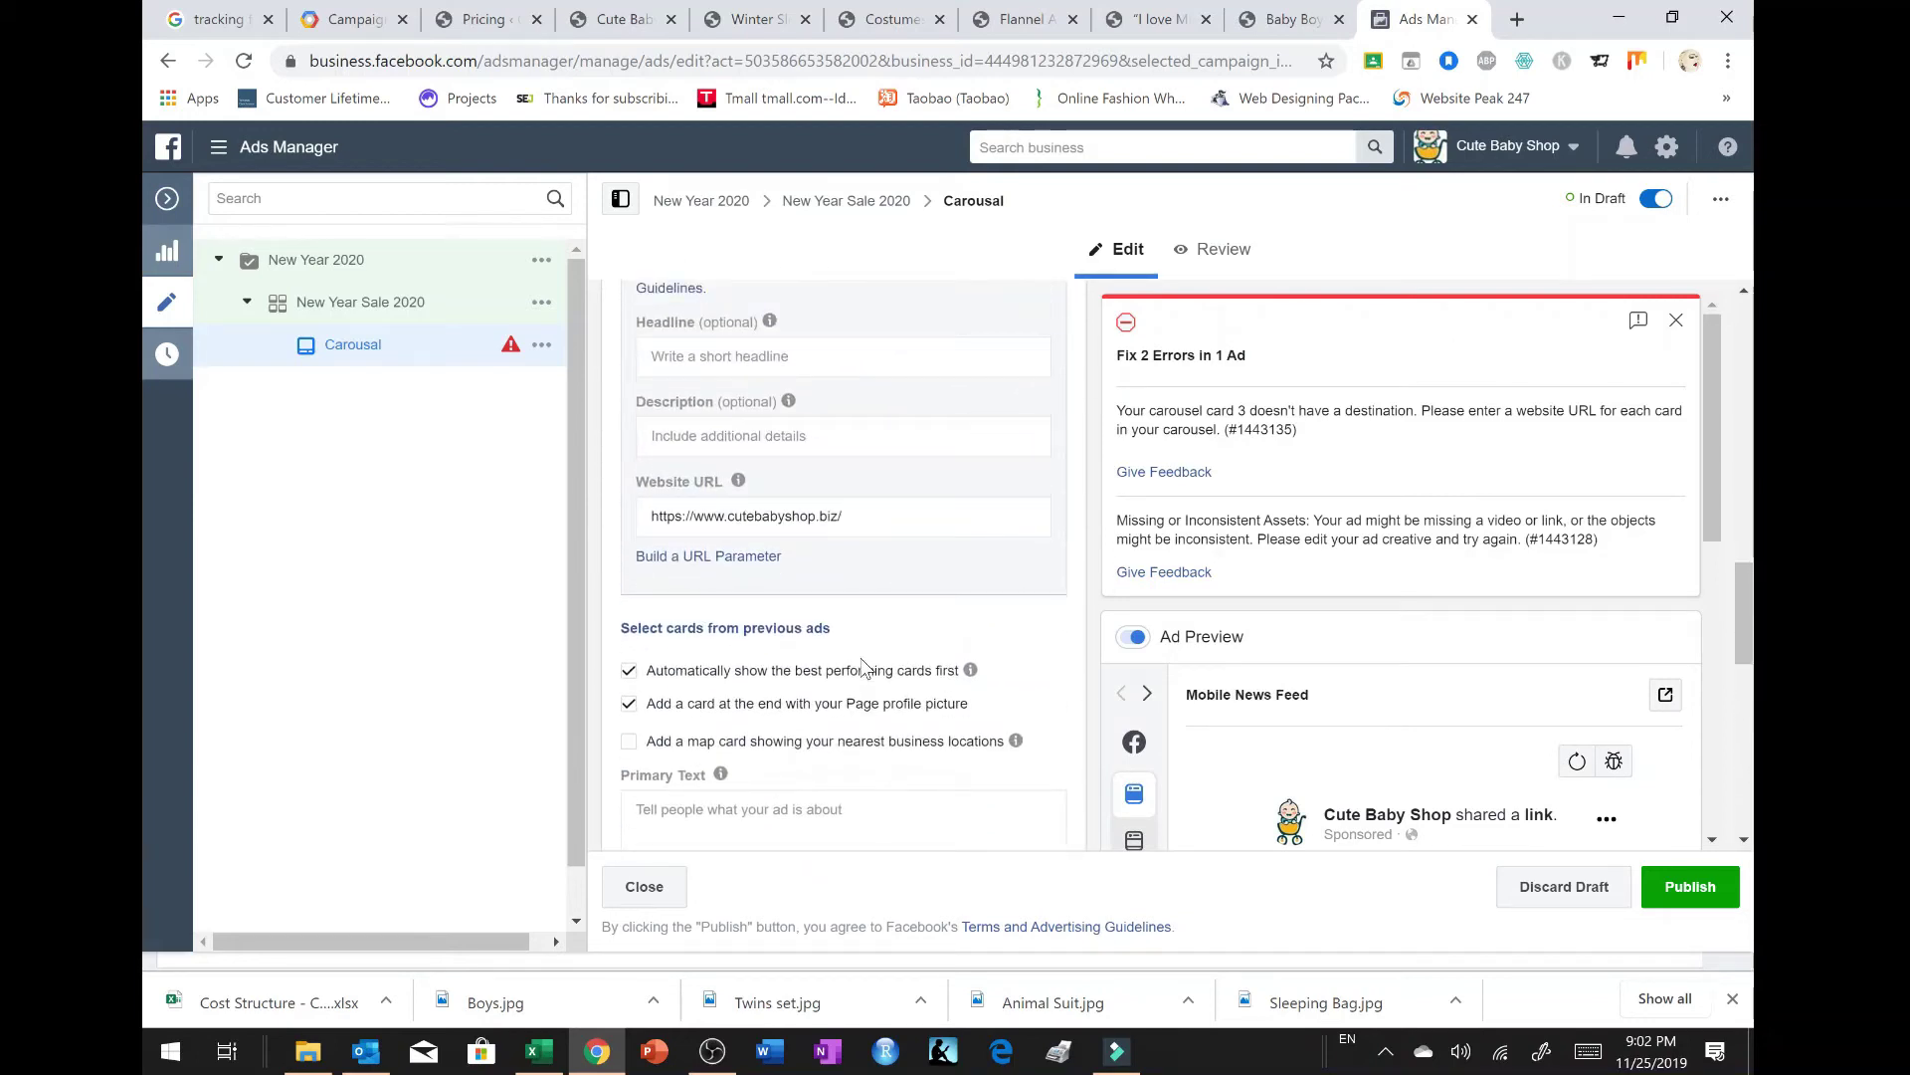
scroll(863, 668, up, 9)
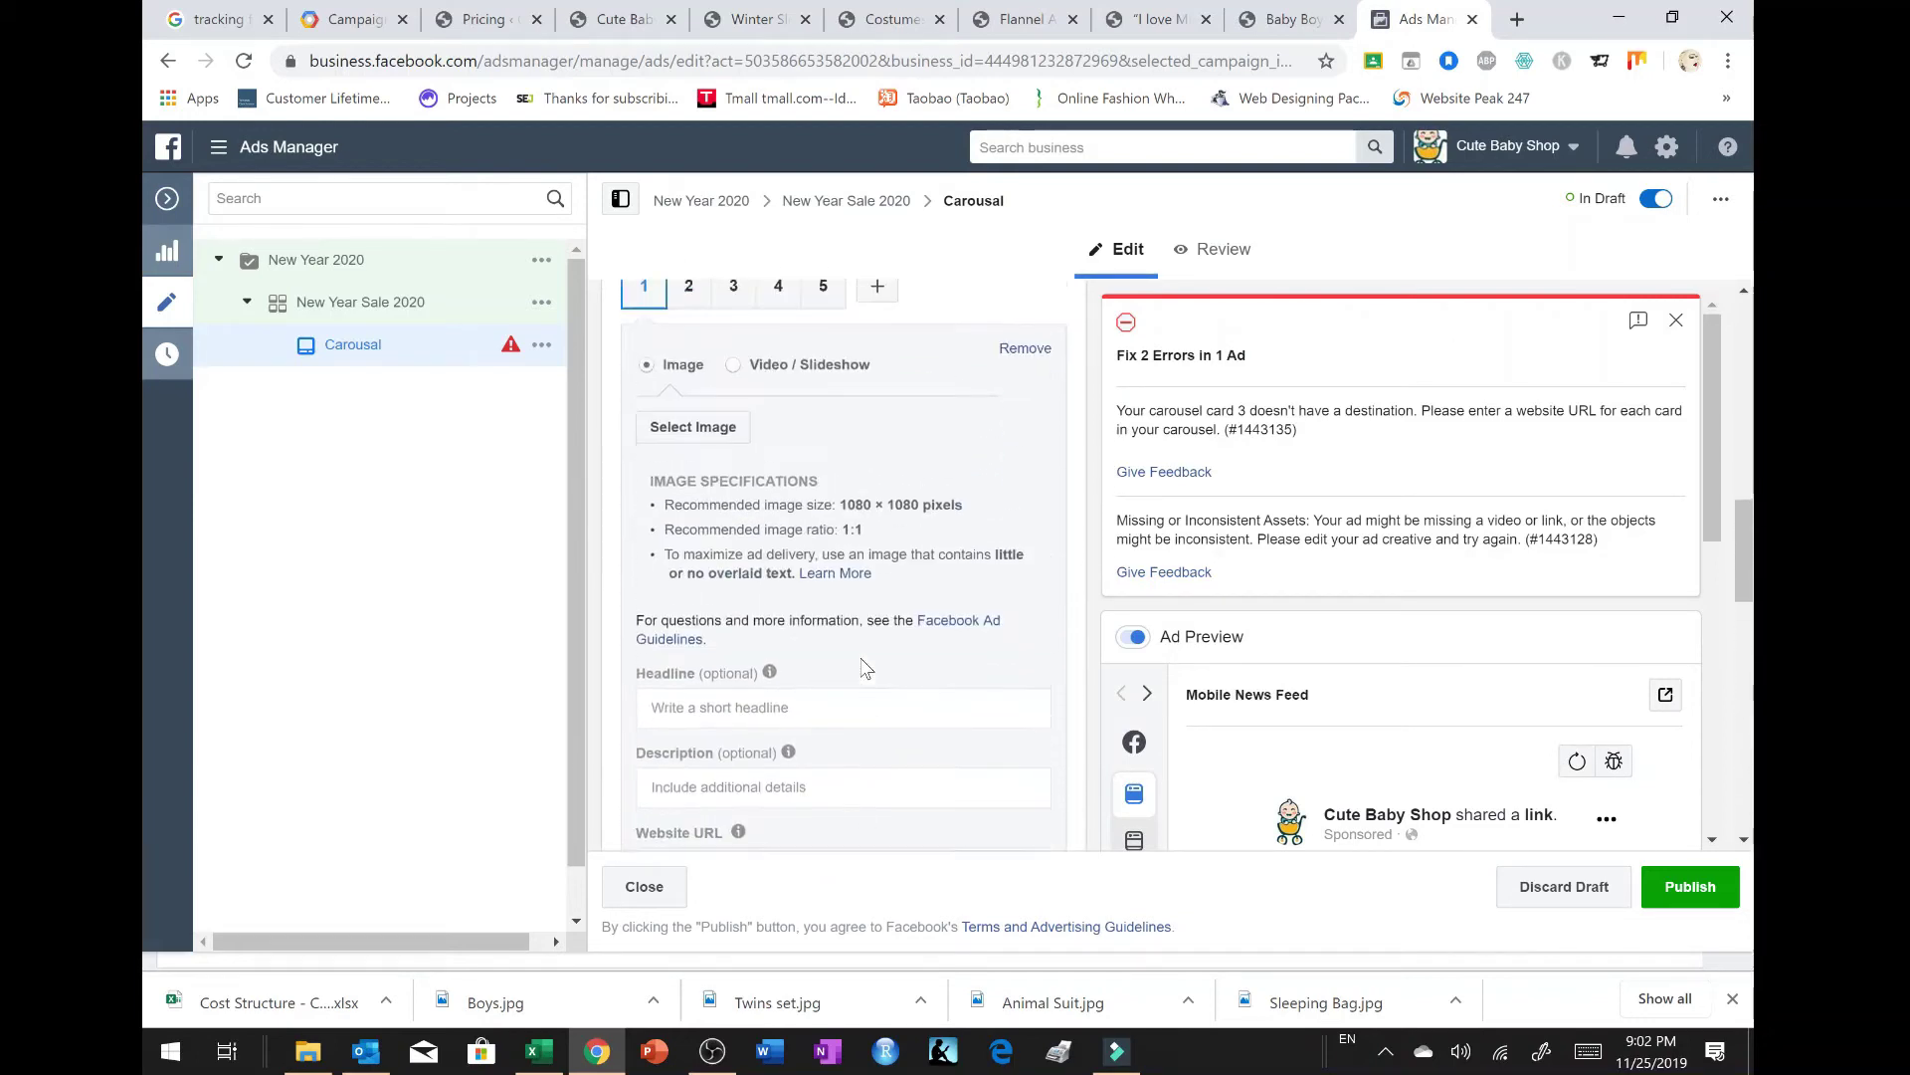
scroll(863, 667, down, 13)
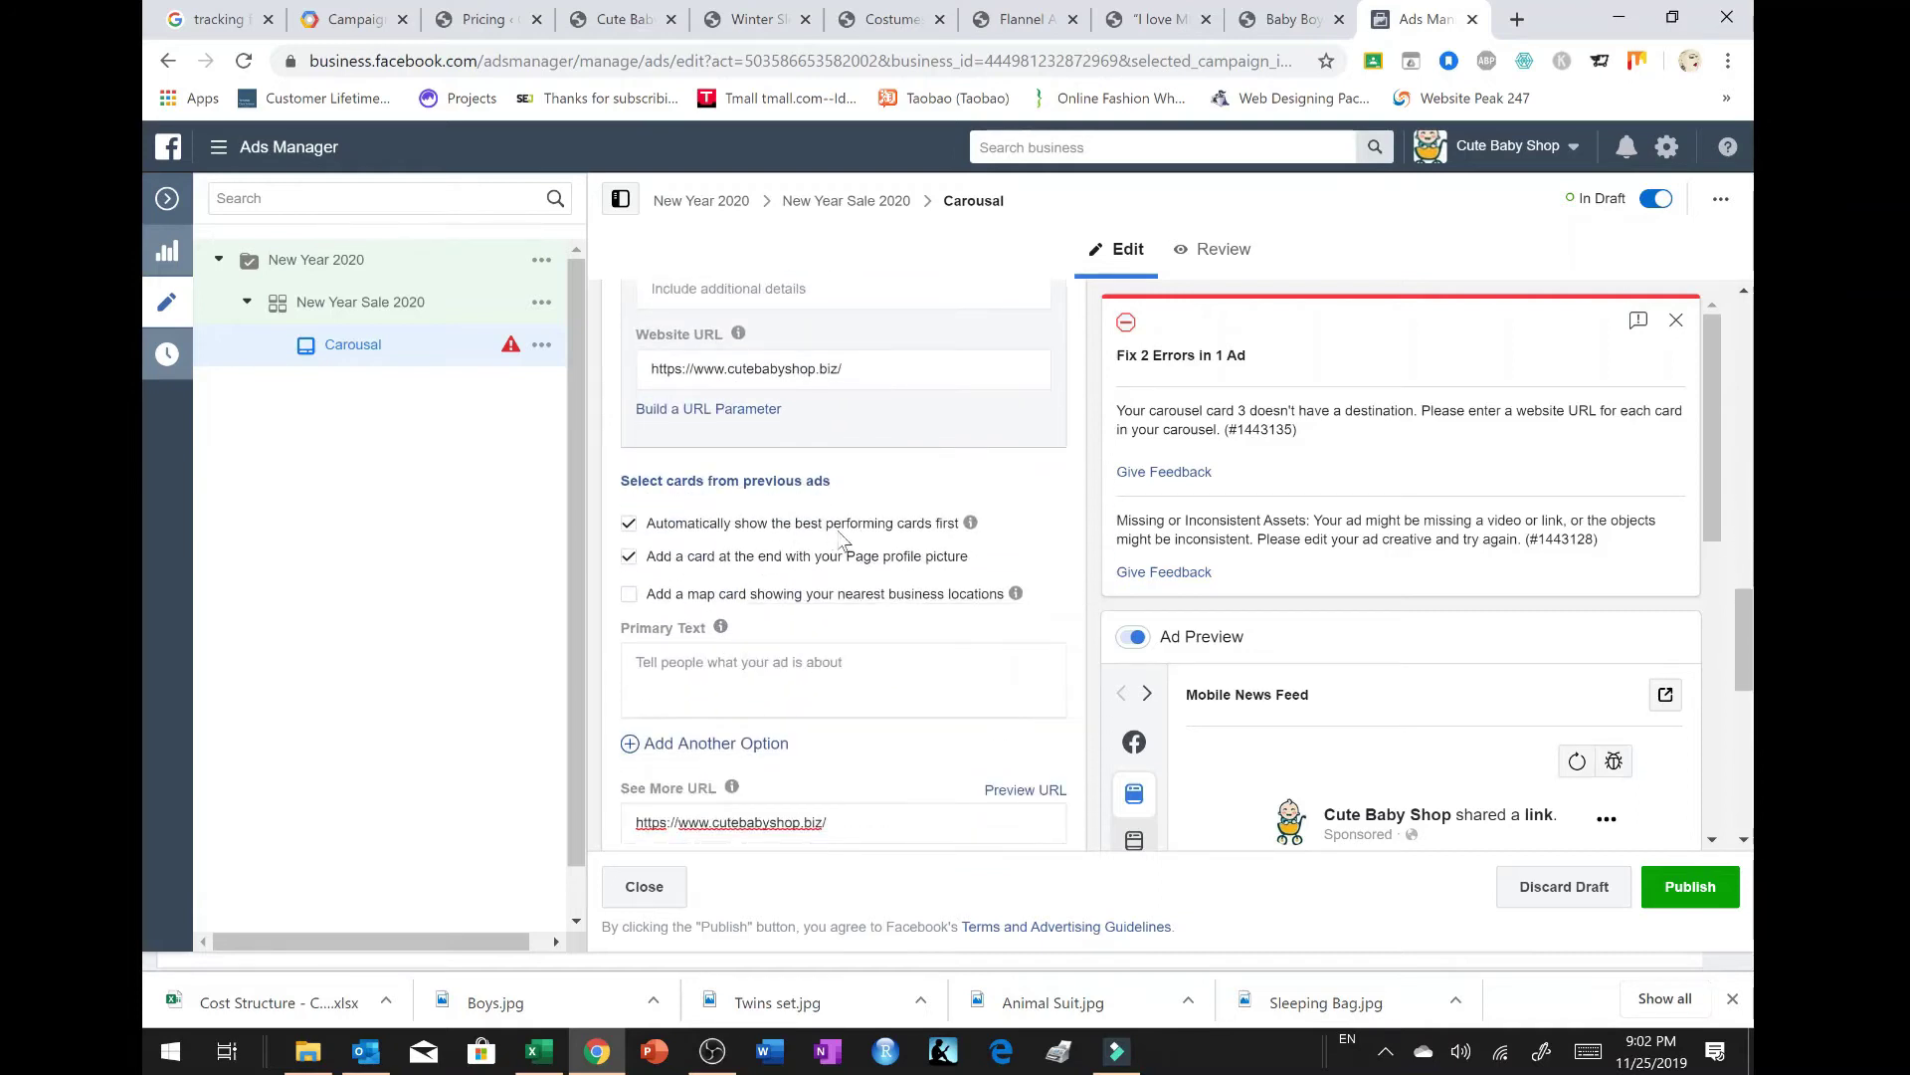
mouse_move(971, 524)
scroll(1333, 513, up, 15)
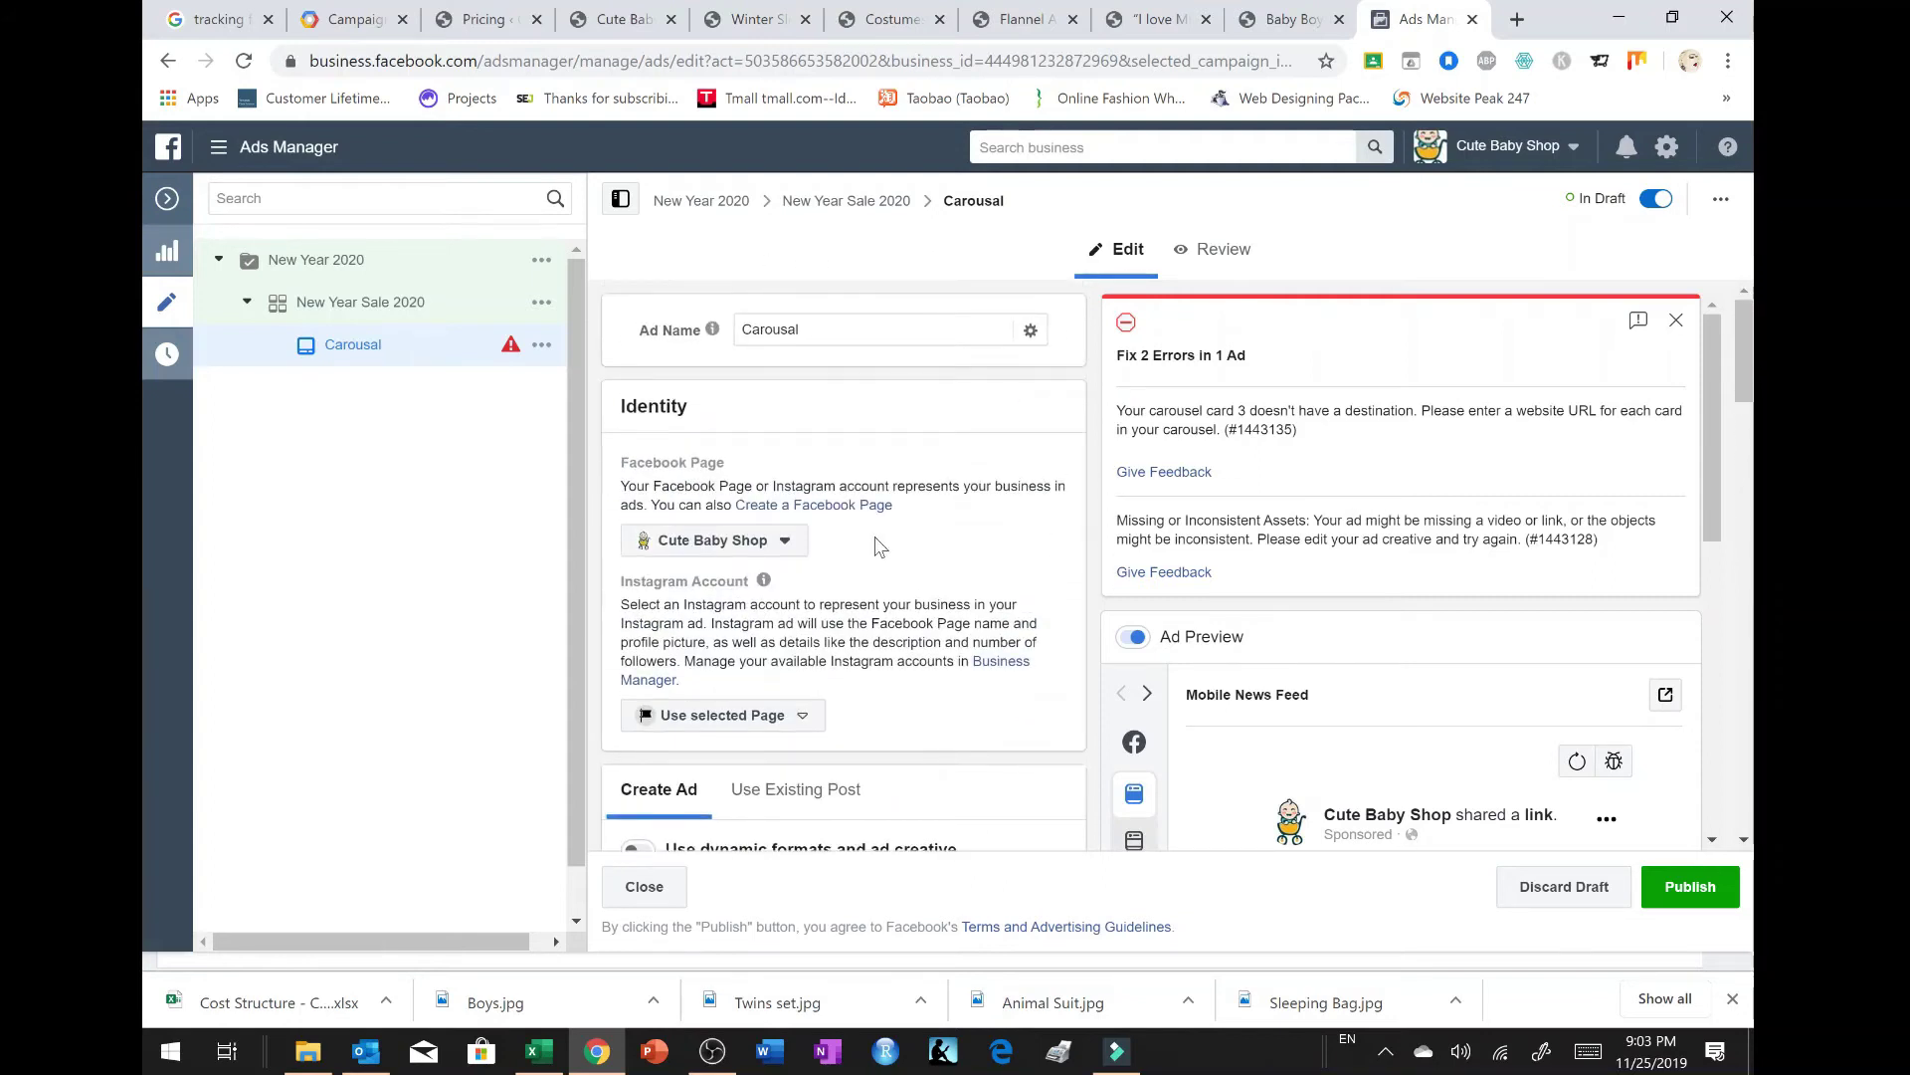
Step: Assign Animal Suit.jpg from the account's image assets to carousel card 1
scroll(875, 546, down, 10)
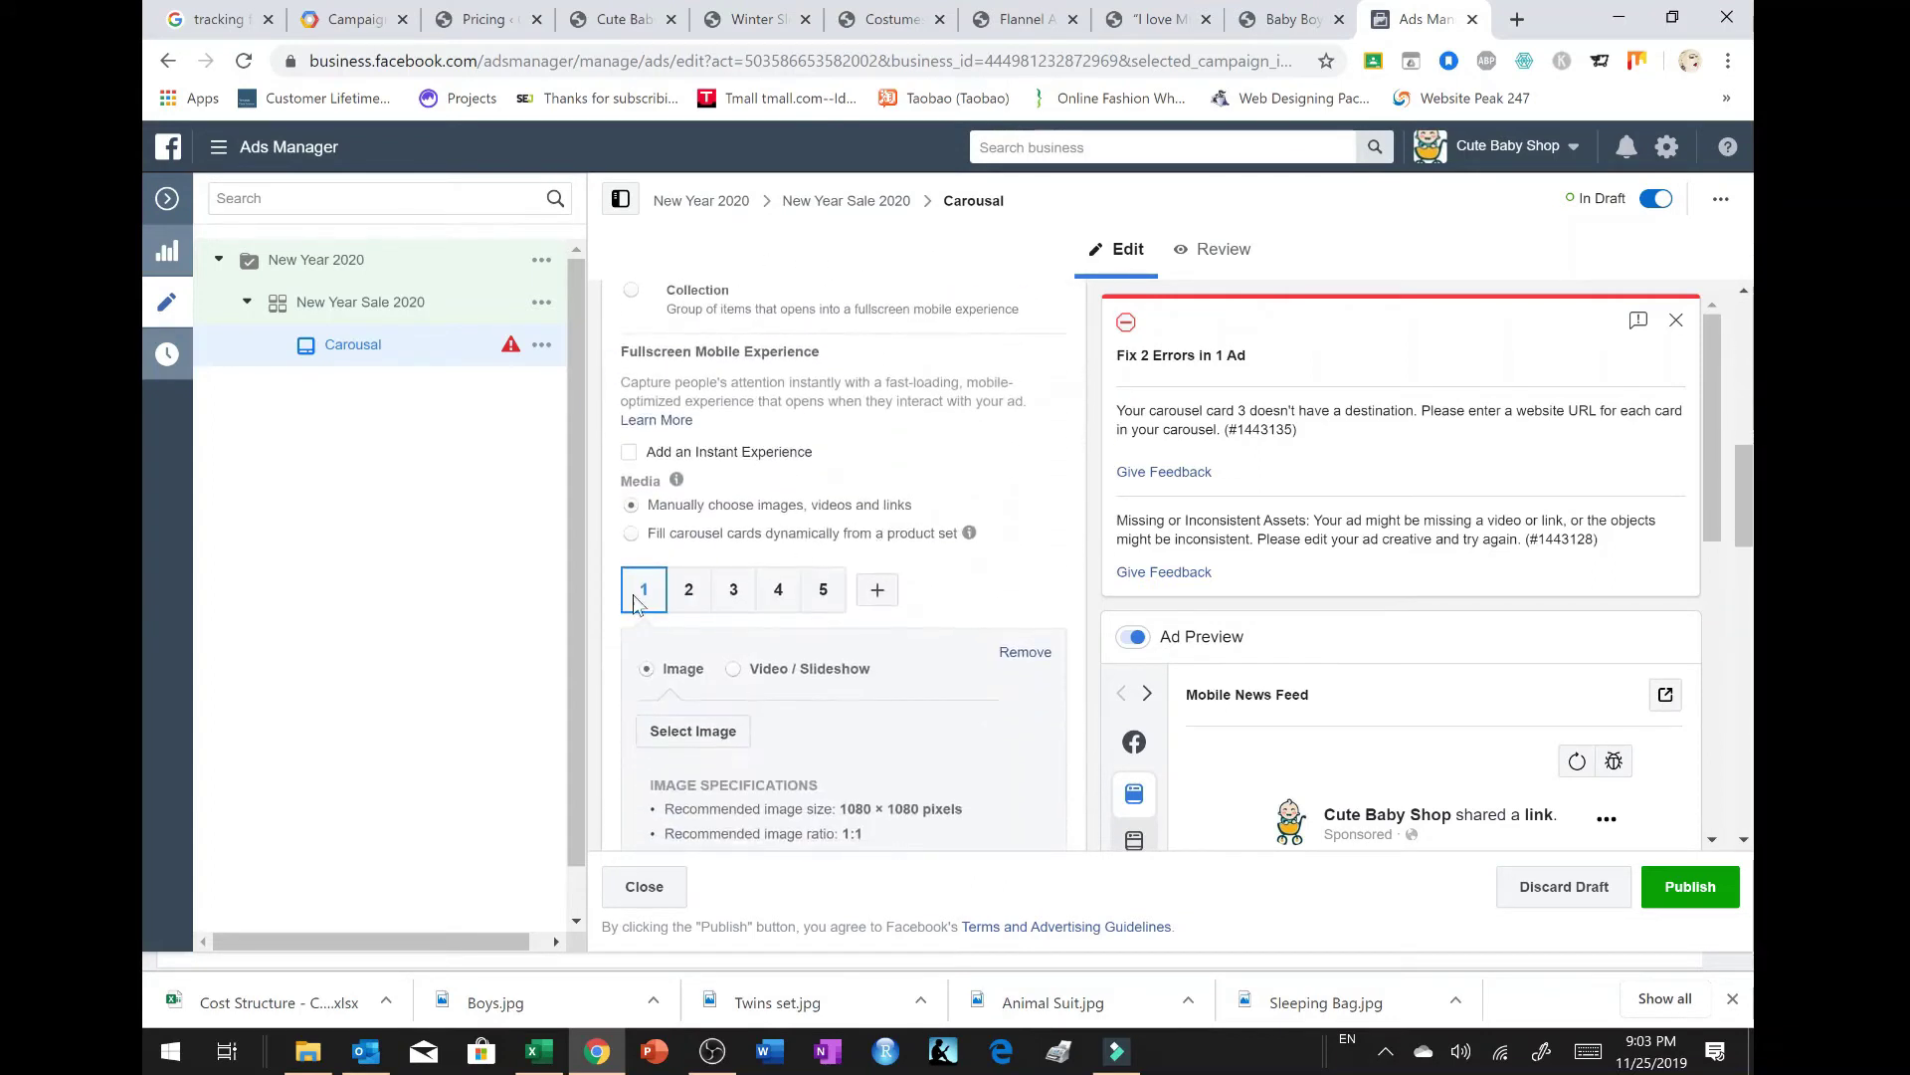
scroll(642, 597, down, 3)
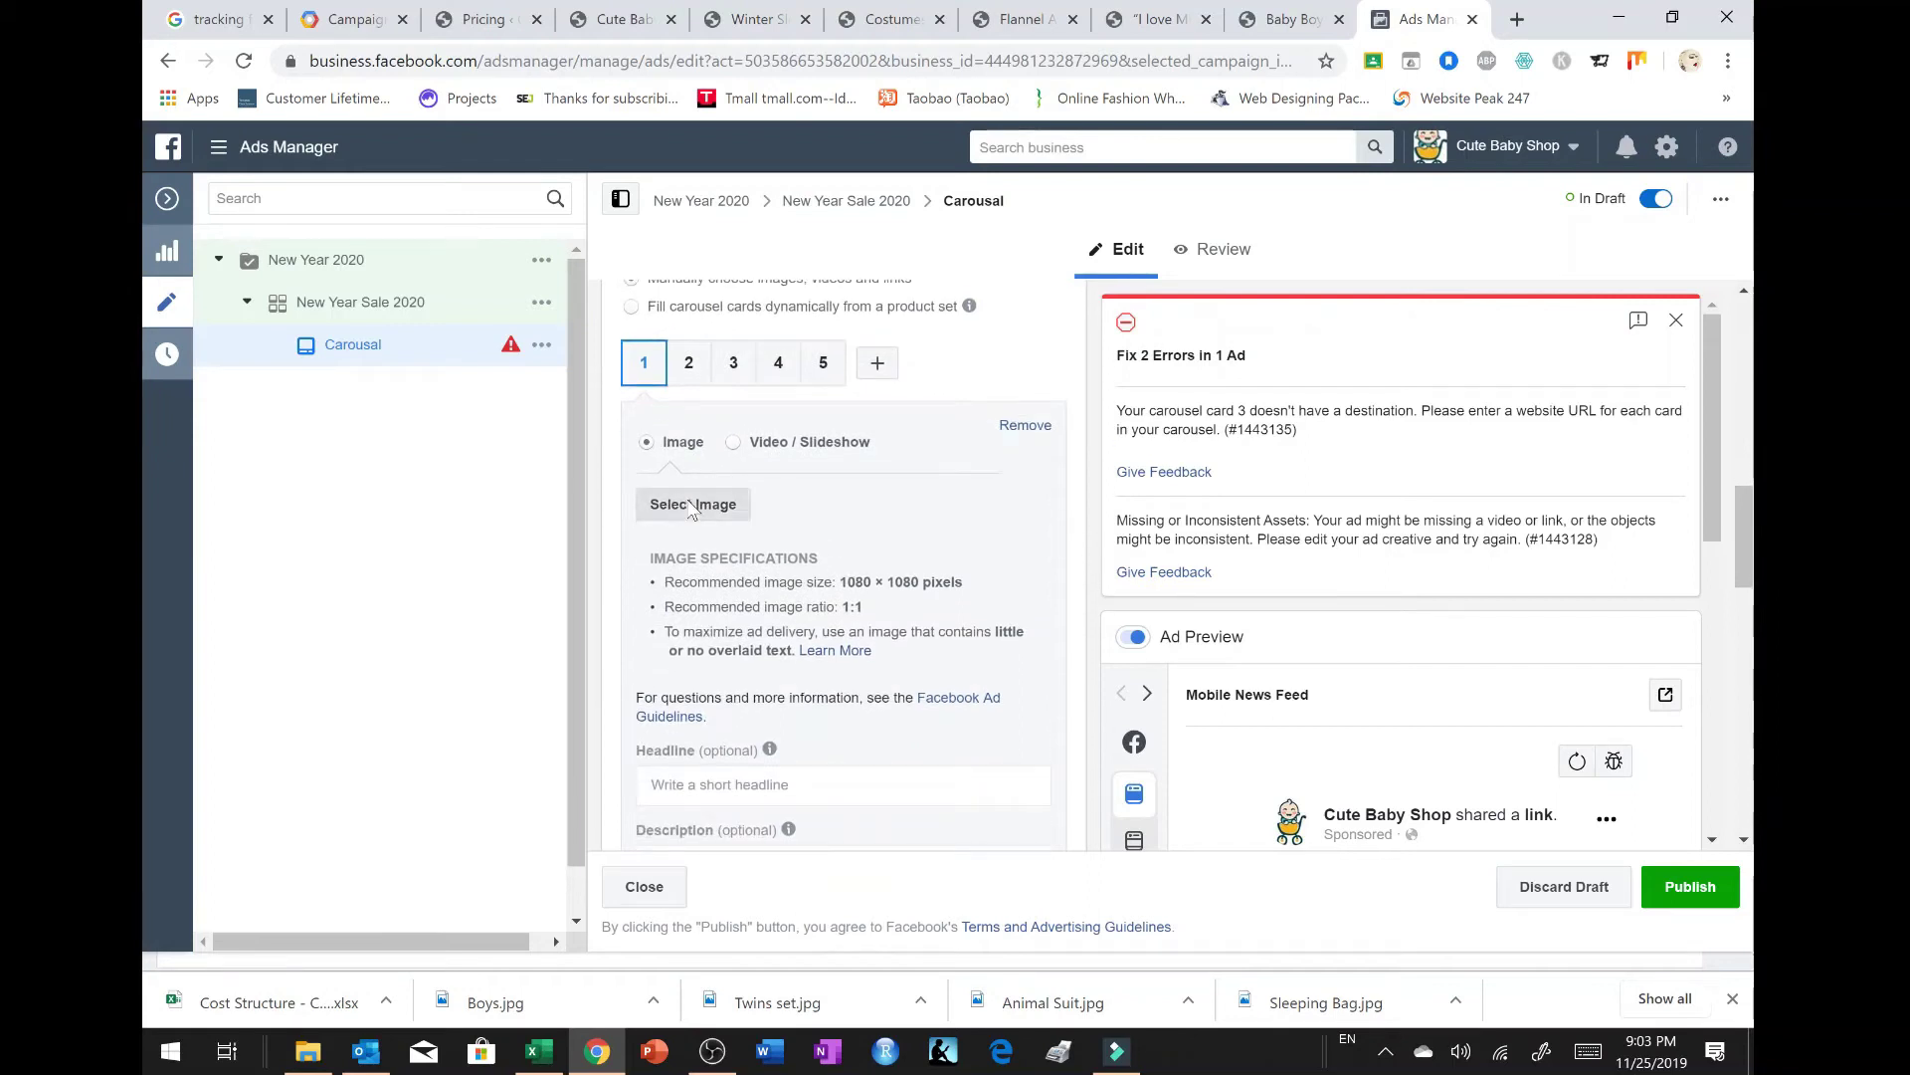
click(693, 506)
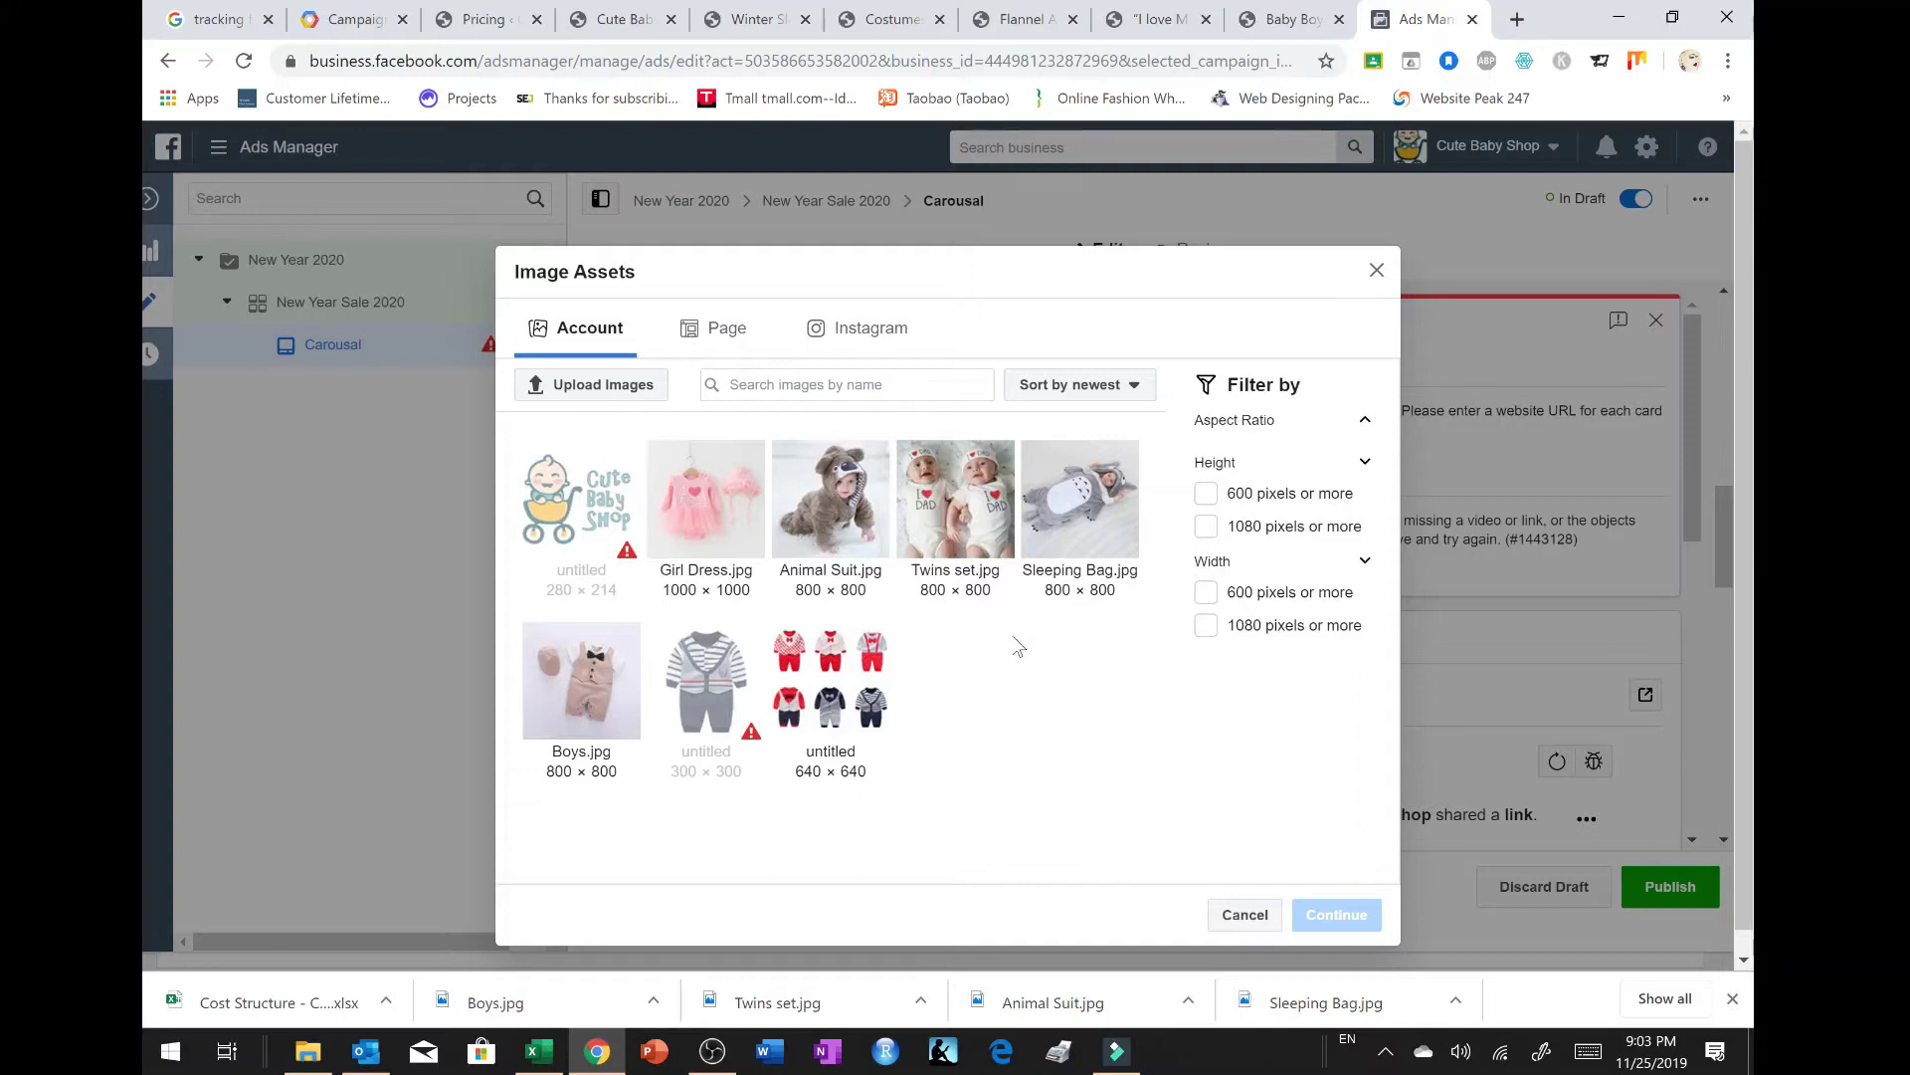
click(1080, 503)
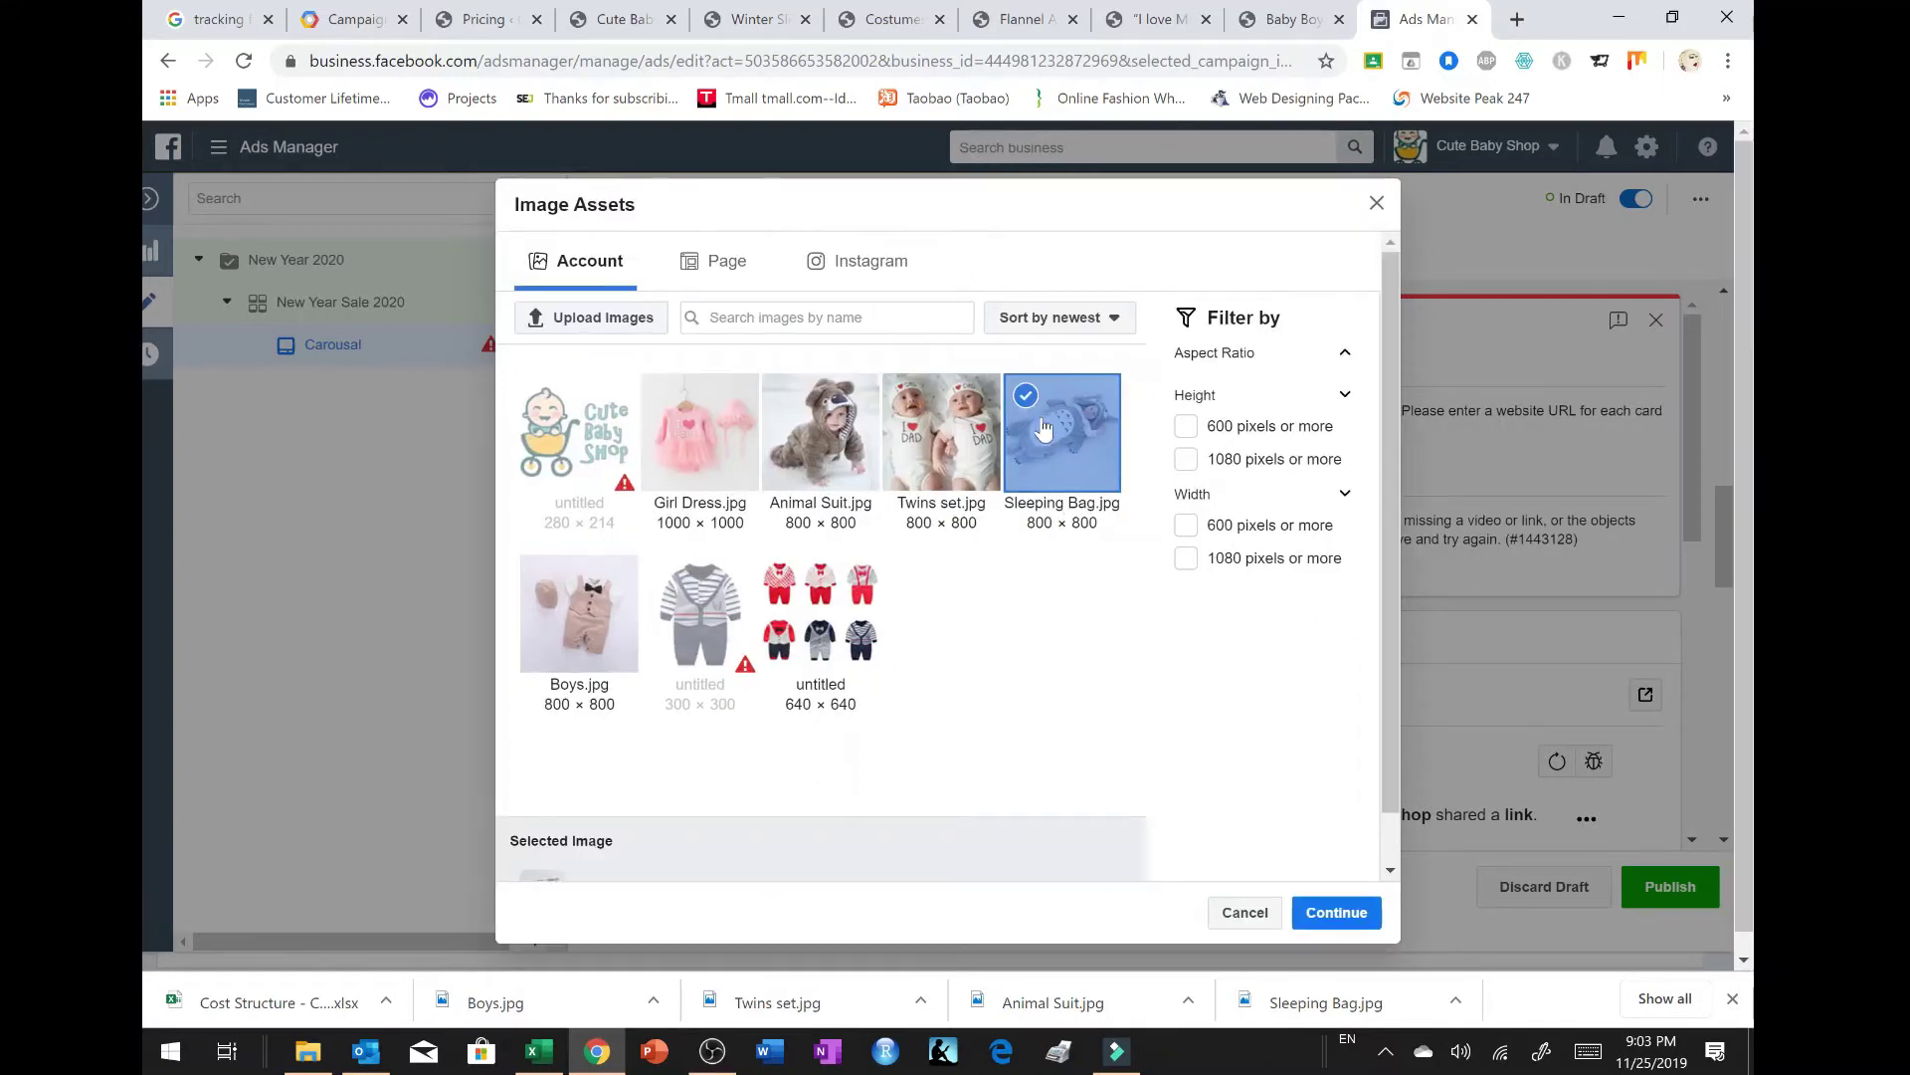
click(1331, 923)
click(1335, 907)
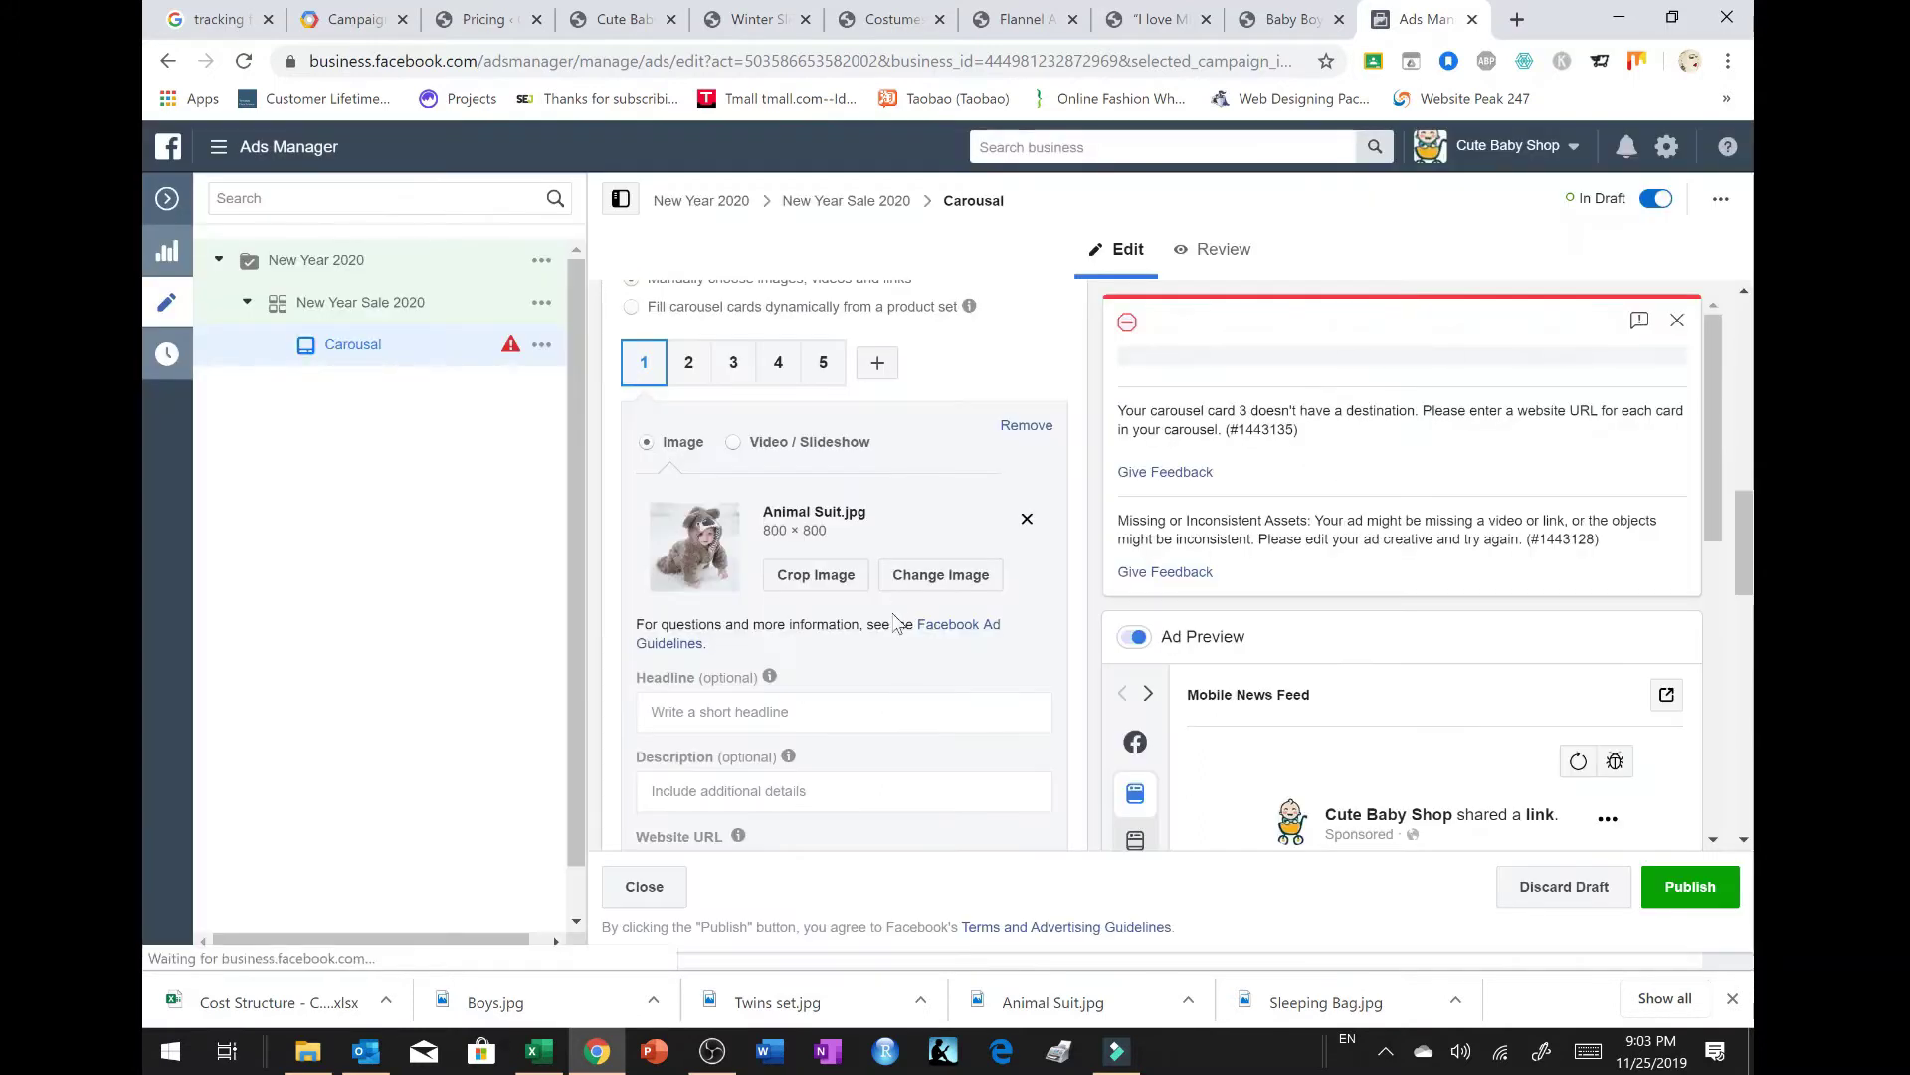
Step: Set card 1's headline to "Animal Suit" and its description to "Warm soft woven"
click(846, 711)
text(Animal Suit)
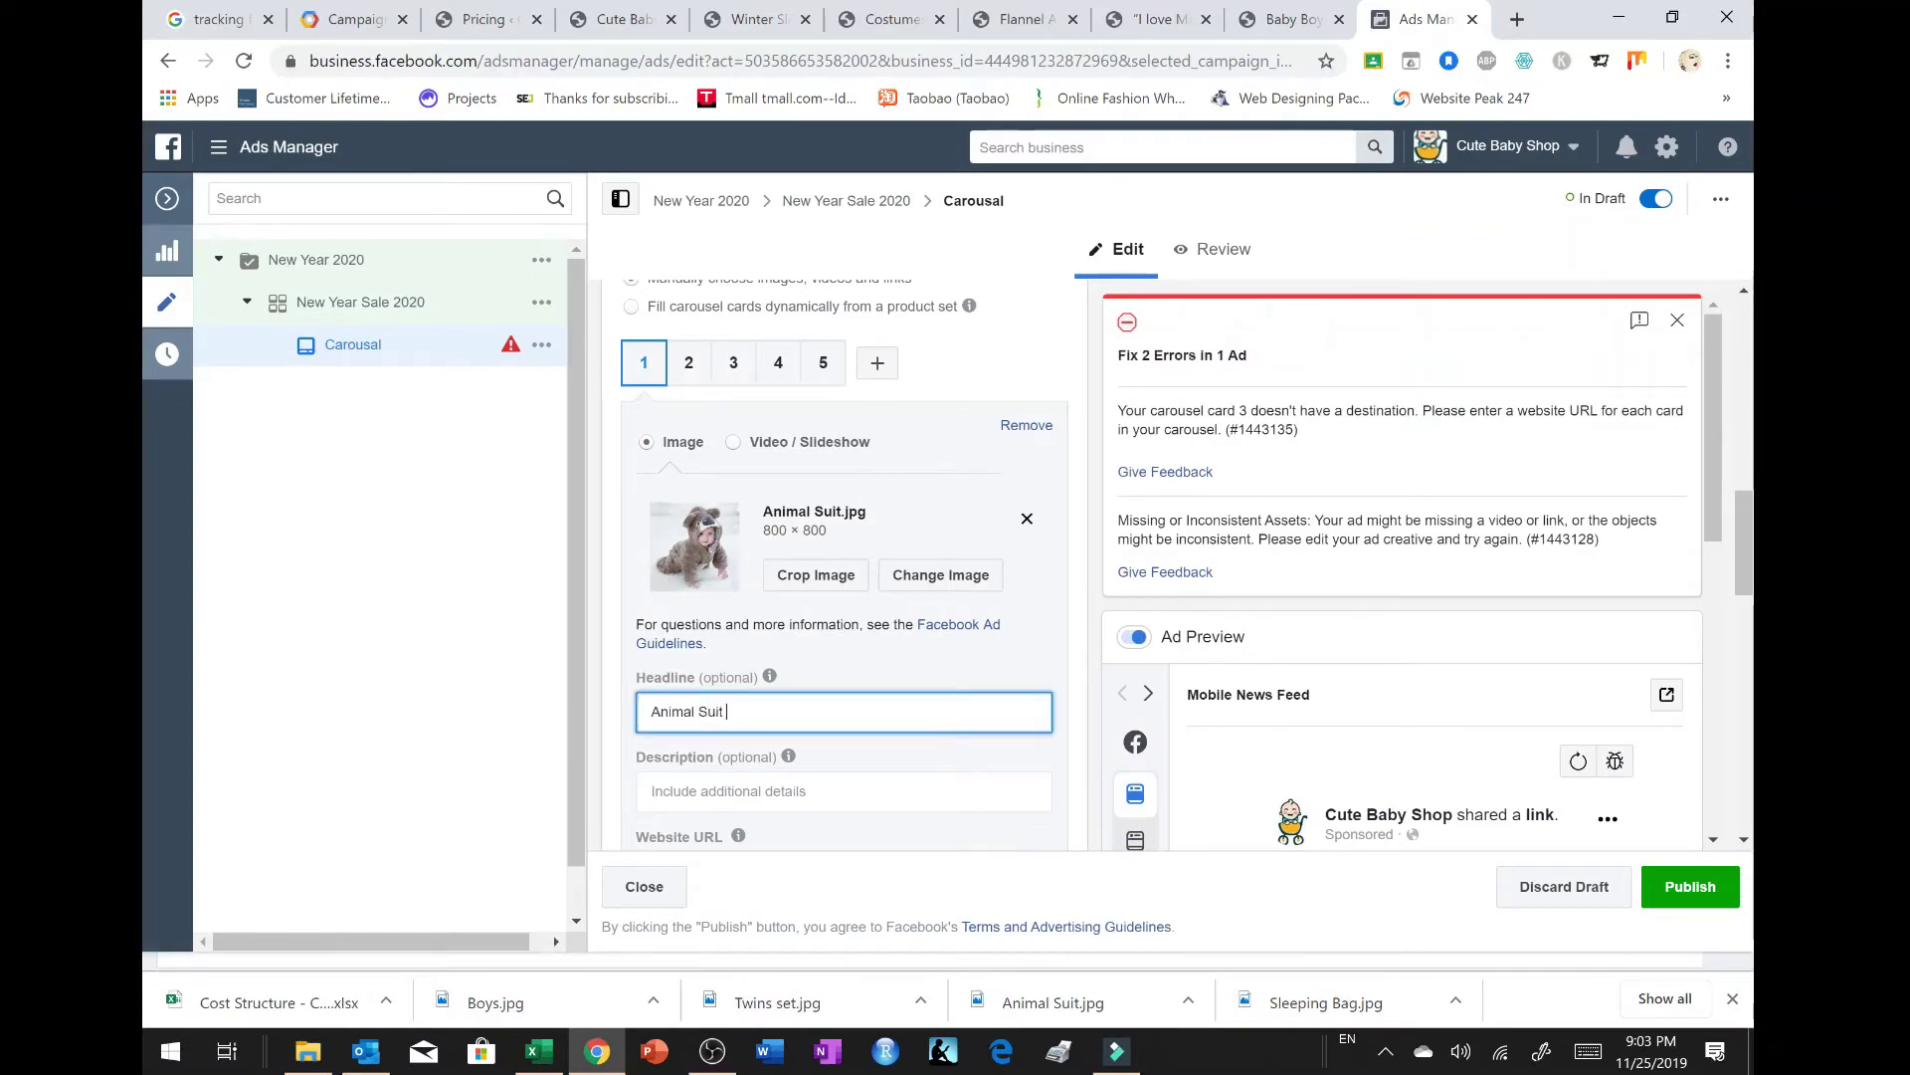
scroll(850, 635, down, 2)
click(850, 635)
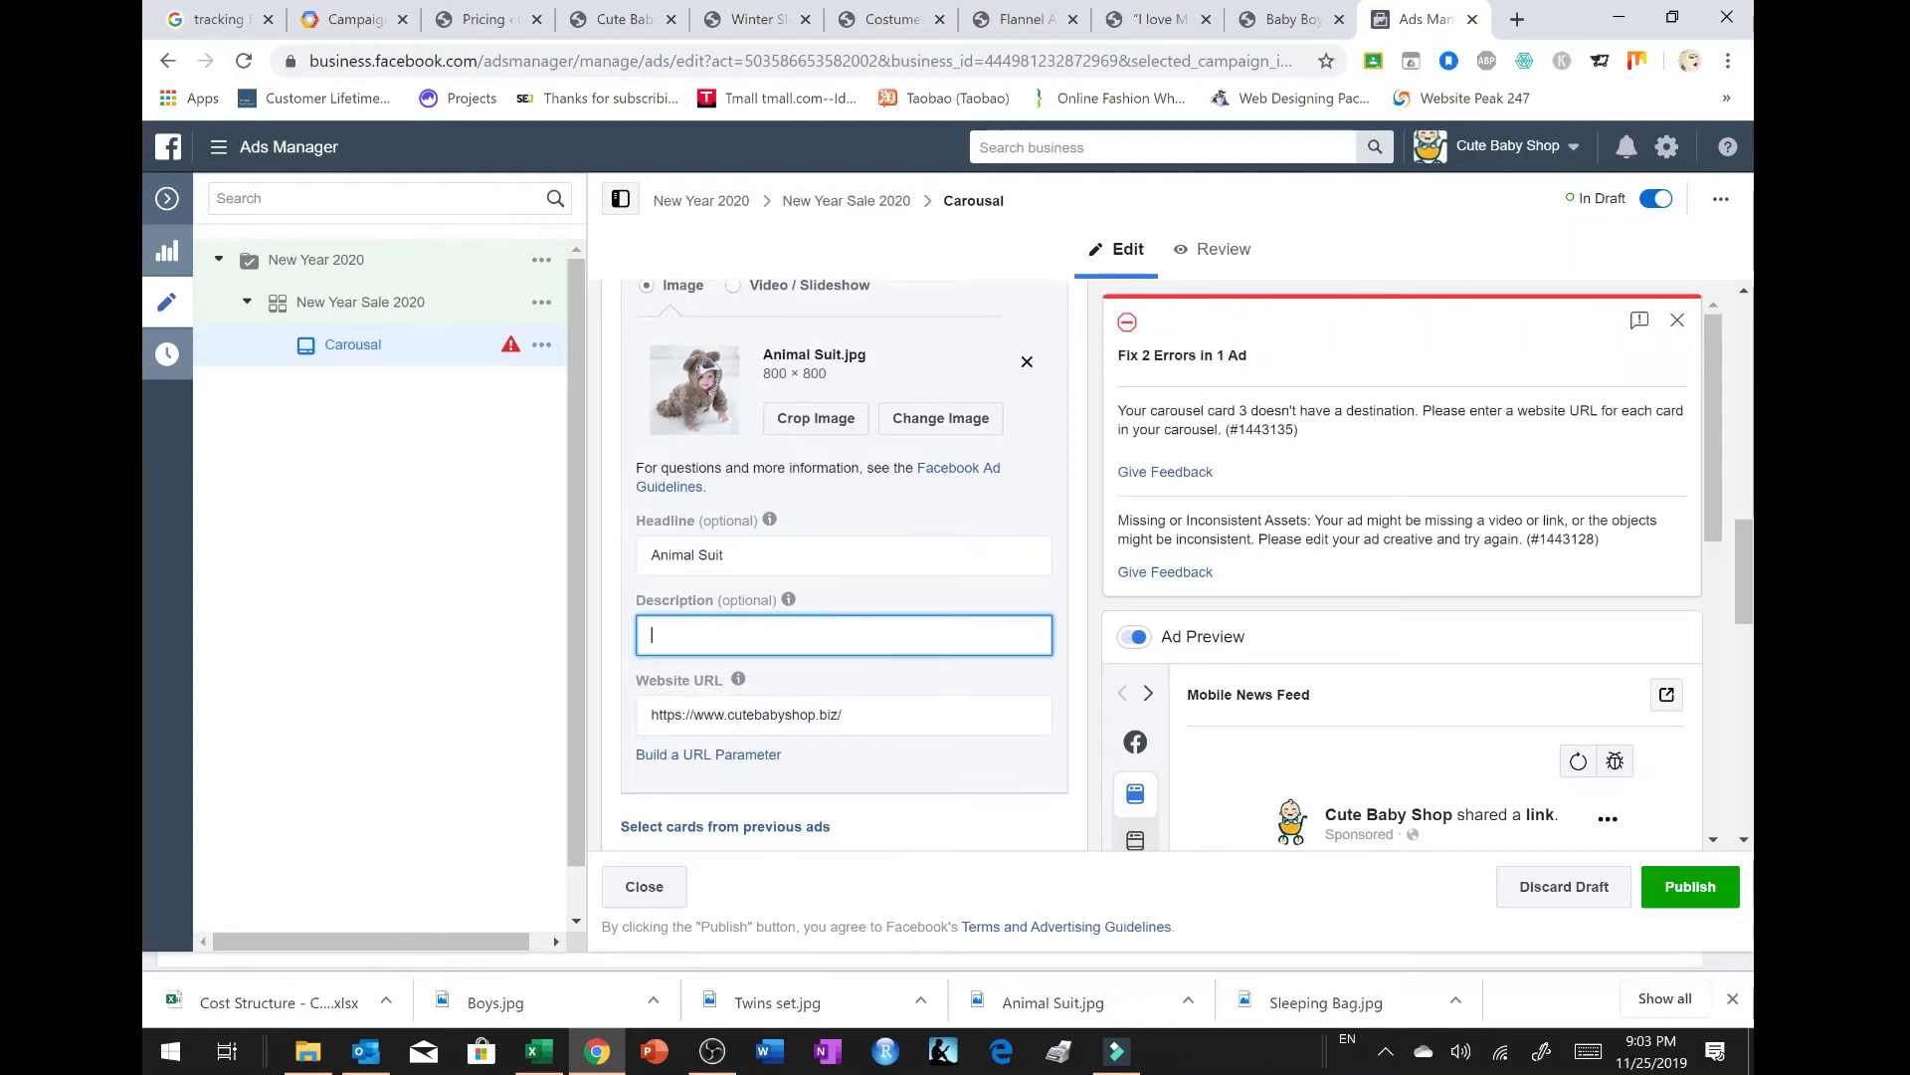
text(Warm )
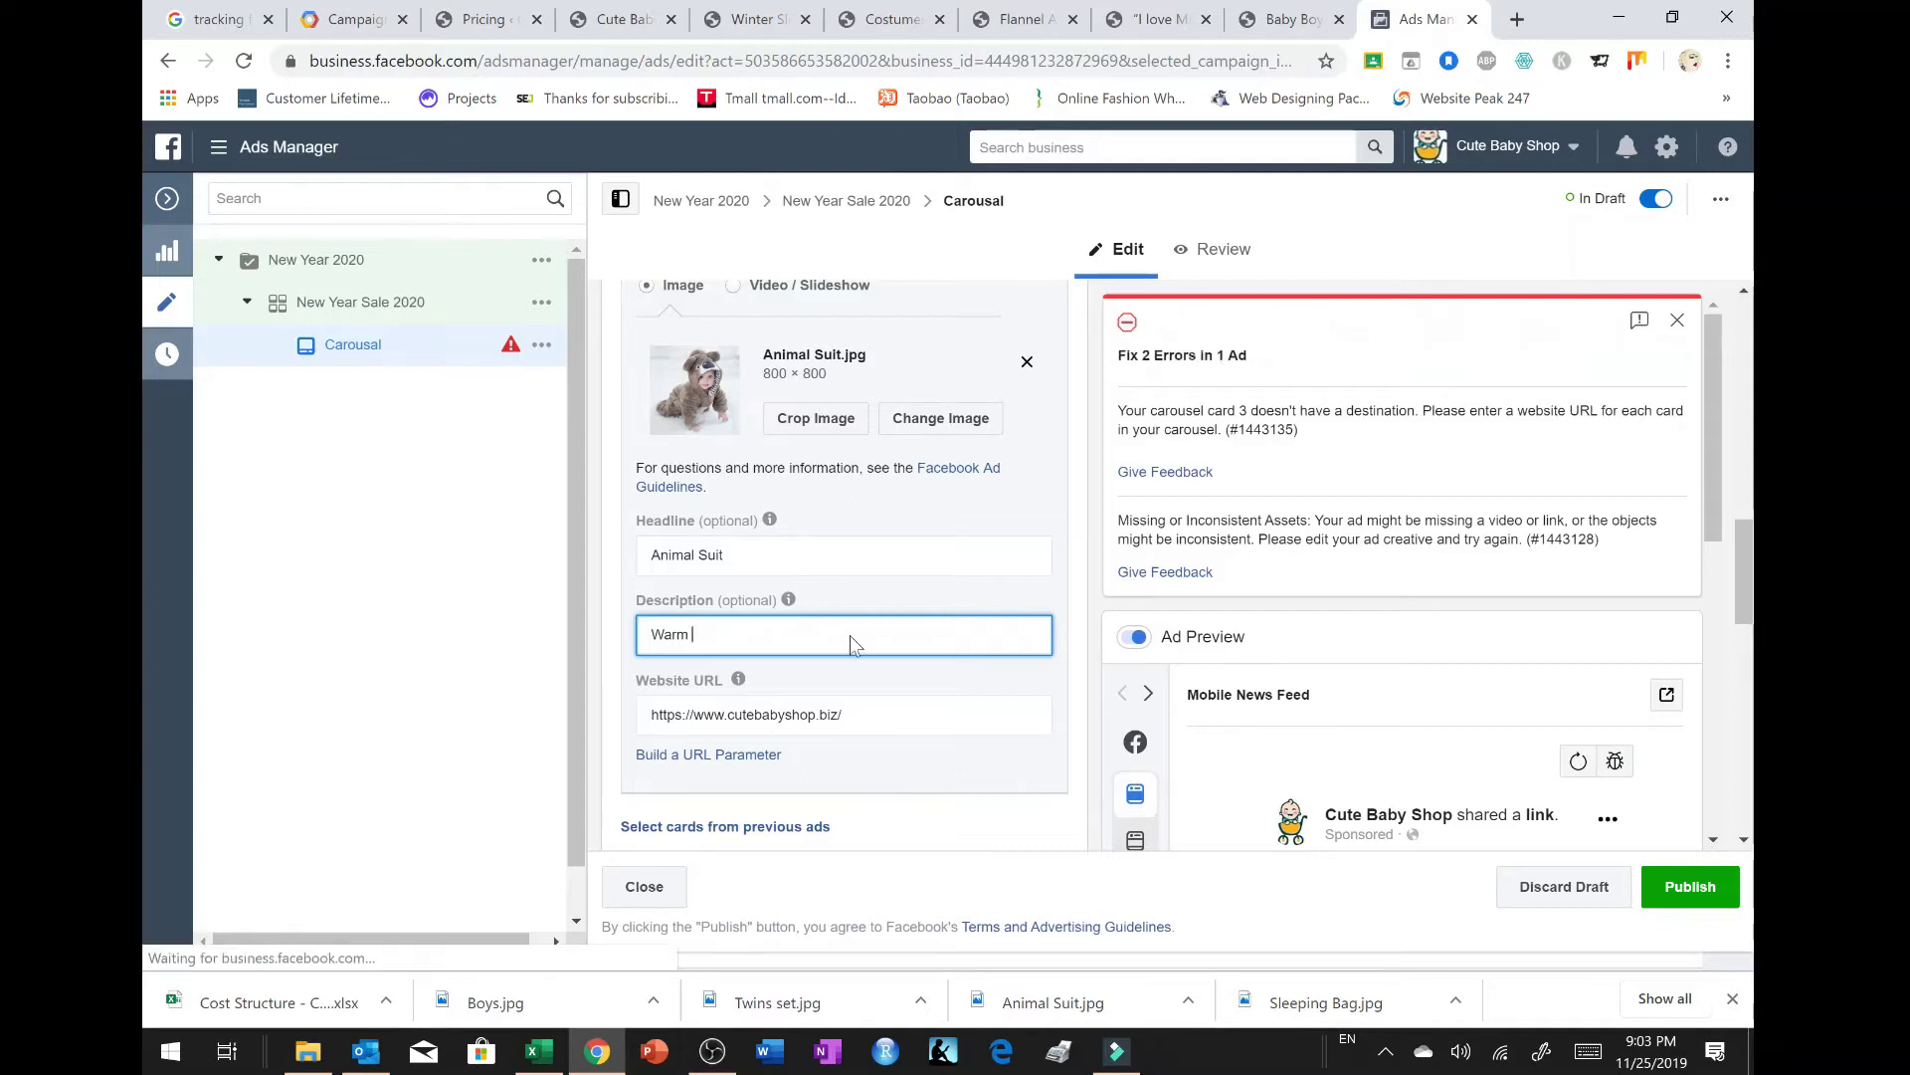
text(S)
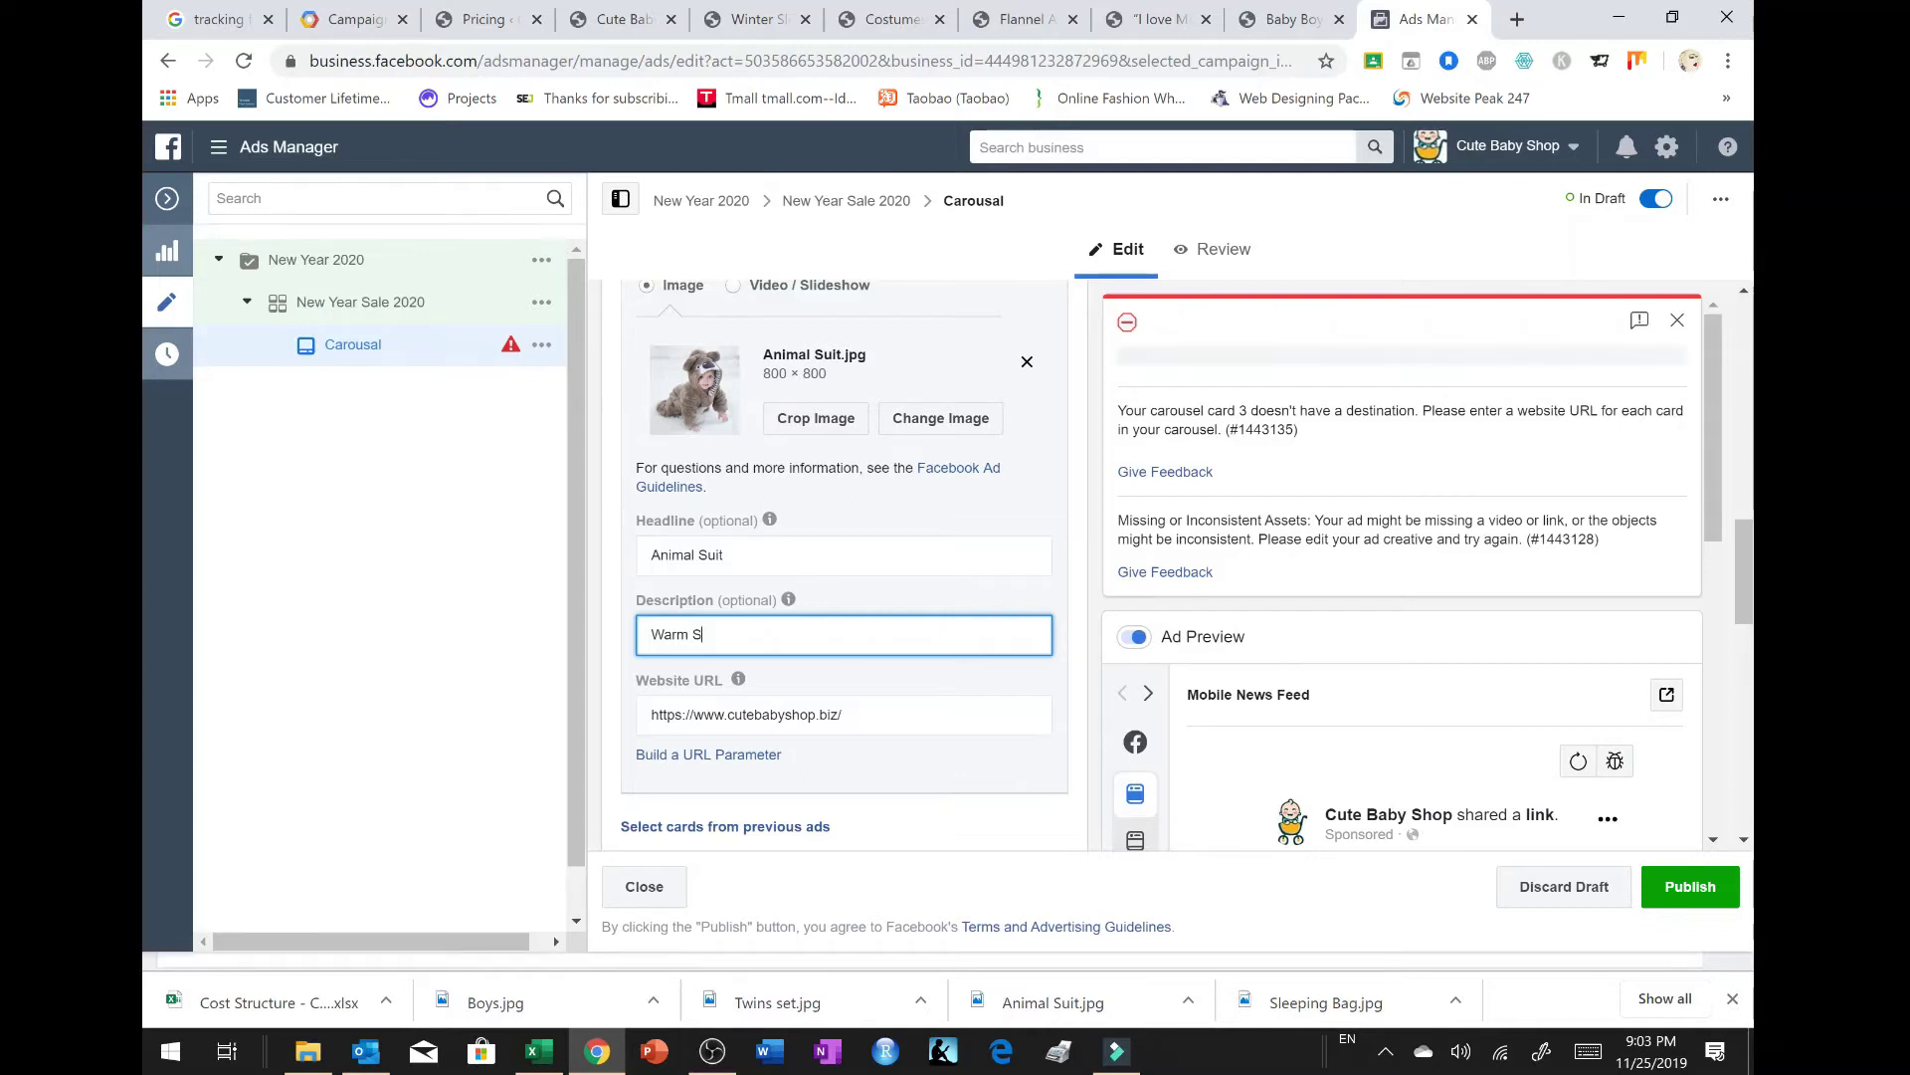
text(oft Wo)
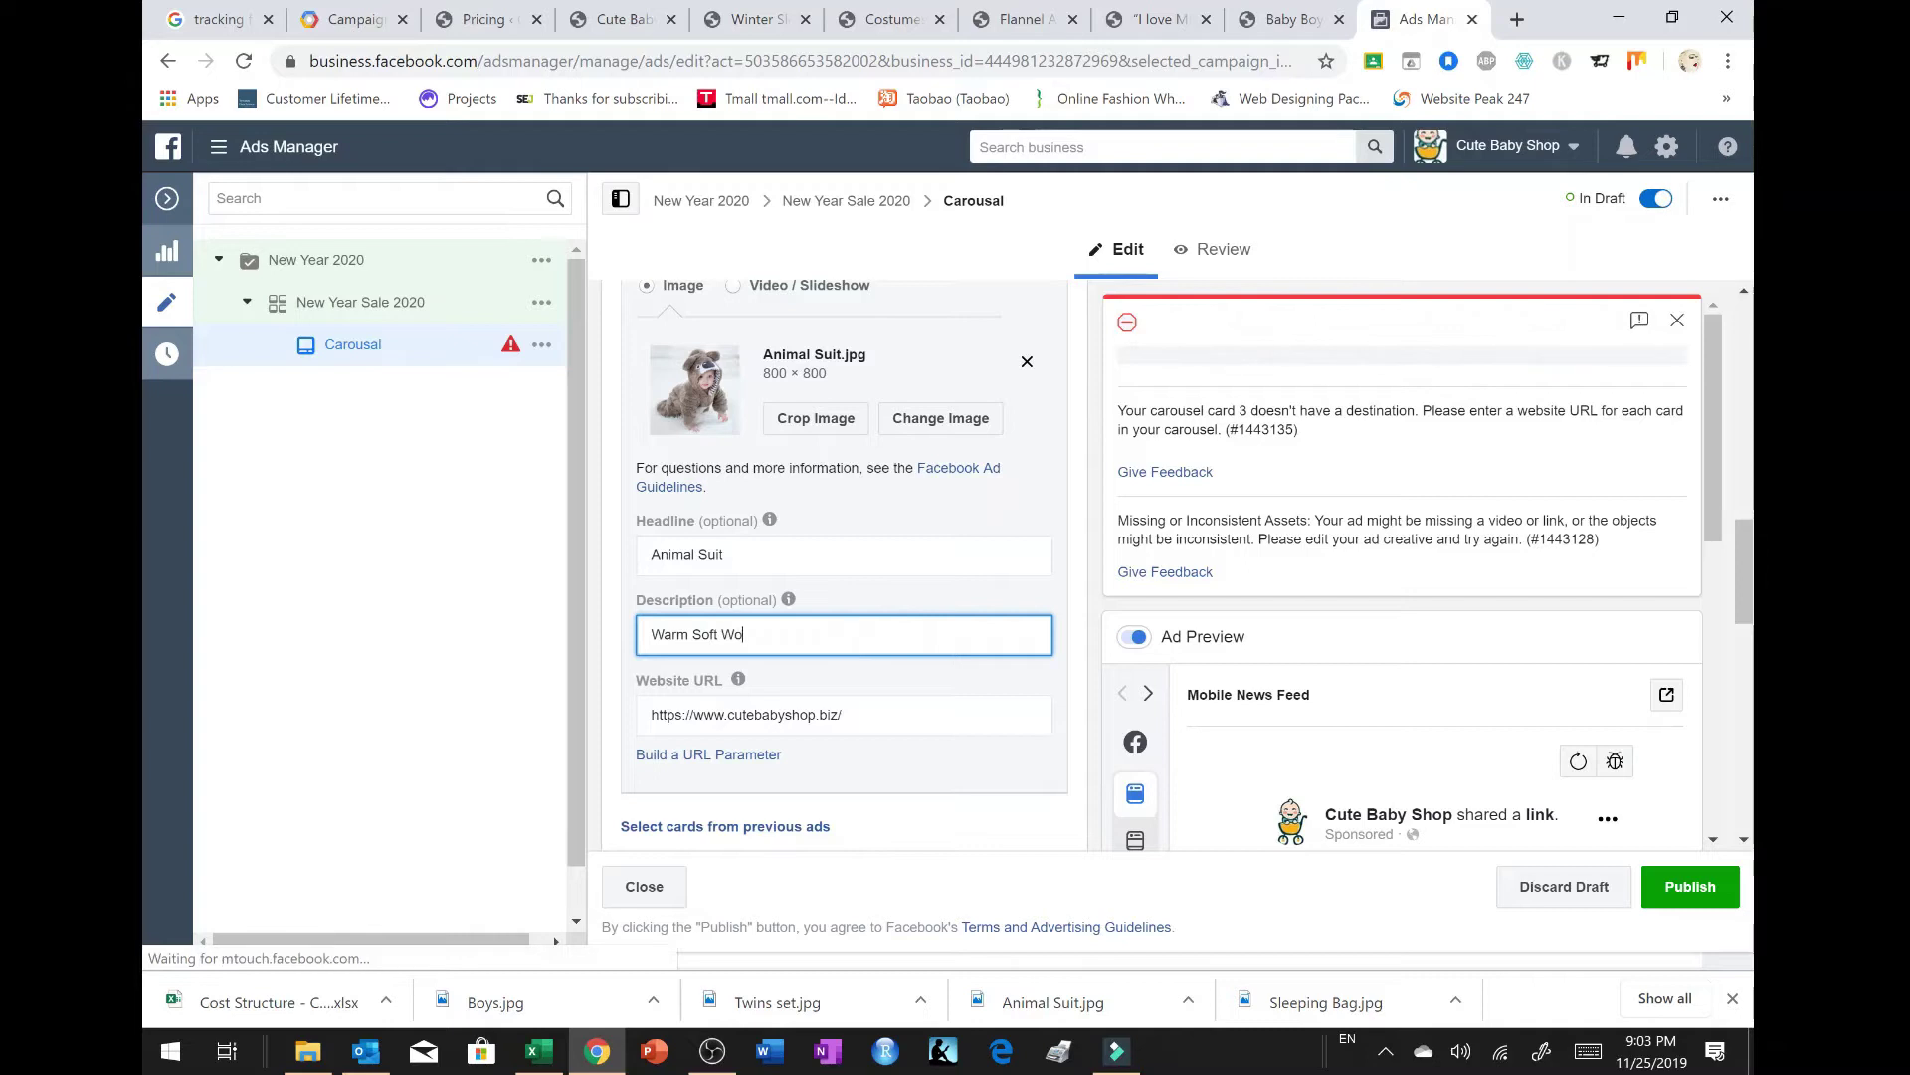
text(ven)
key(BackSpace)
key(BackSpace)
key(BackSpace)
key(BackSpace)
key(BackSpace)
key(BackSpace)
key(BackSpace)
key(BackSpace)
key(BackSpace)
key(BackSpace)
text(soft)
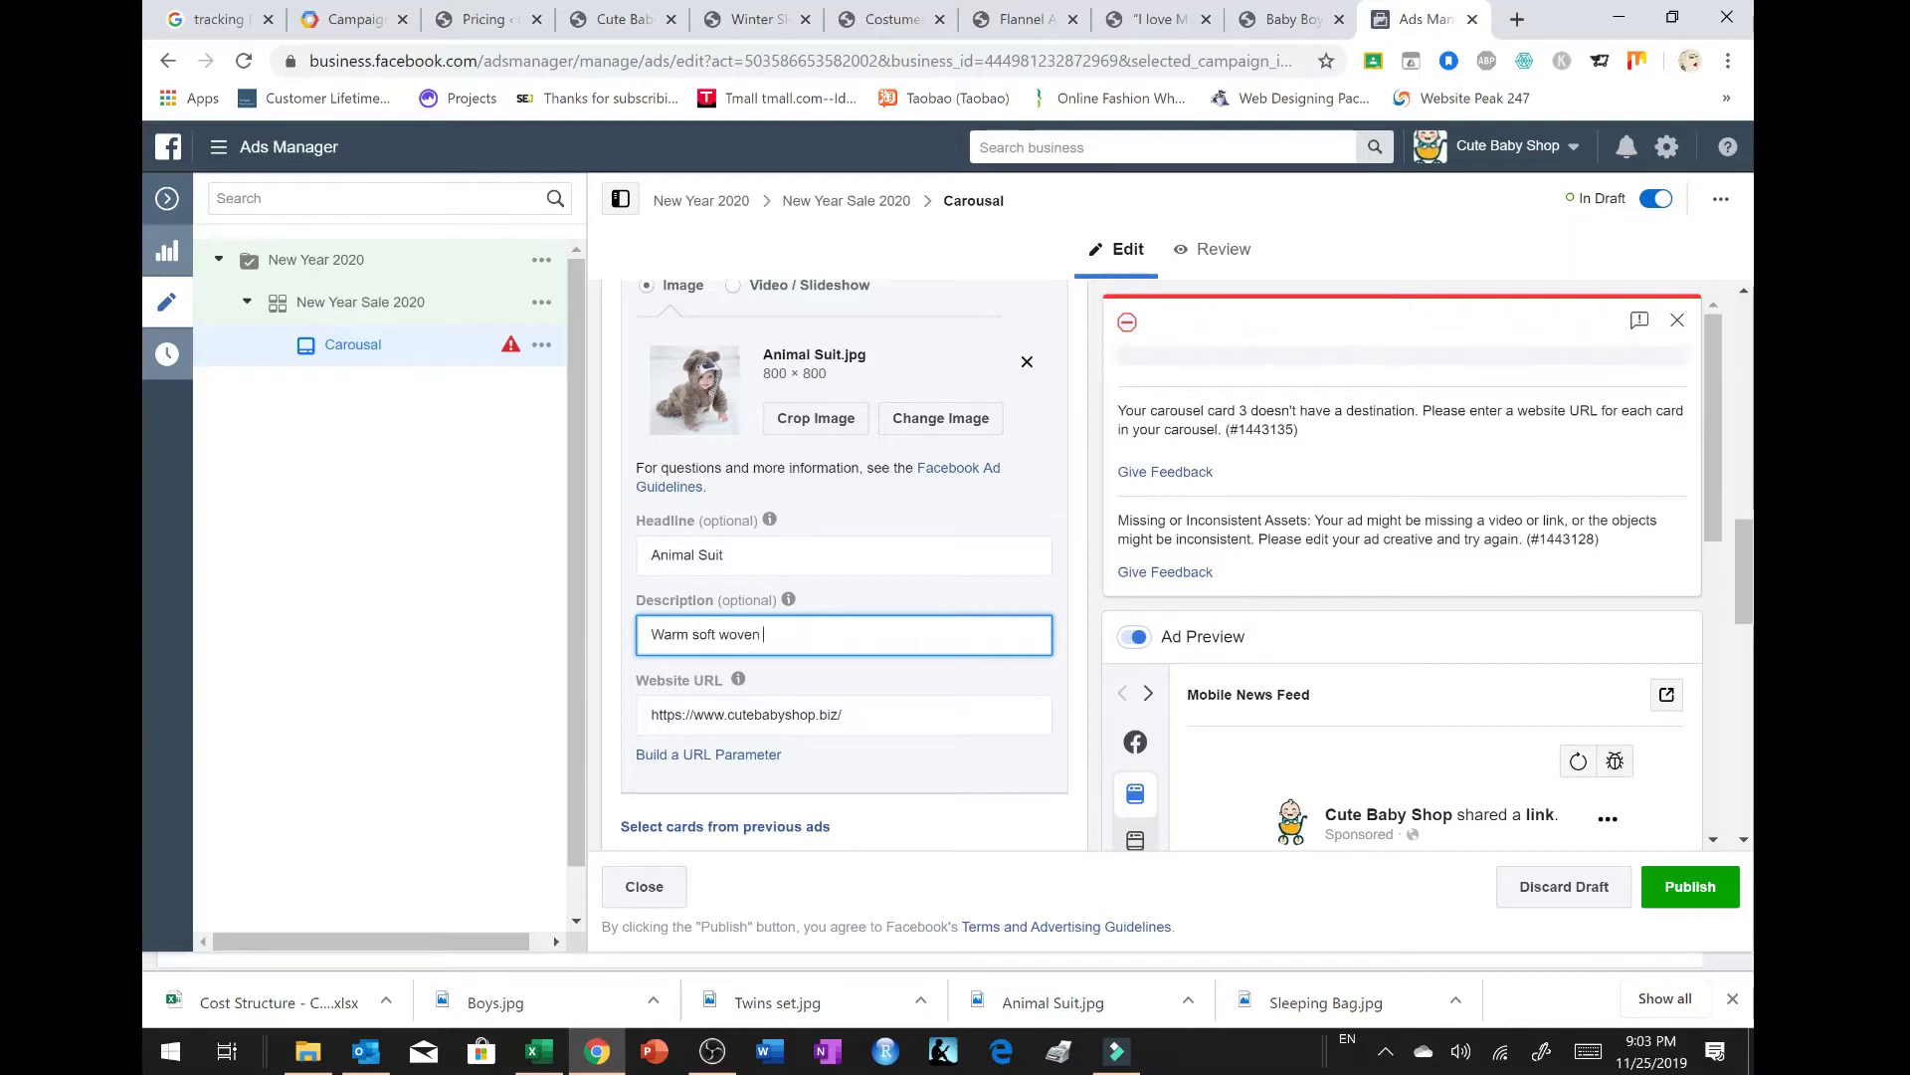
Step: Look over the Cute Baby Shop home page and the Winter Sleeping Bag 0-3 Y product page
click(612, 19)
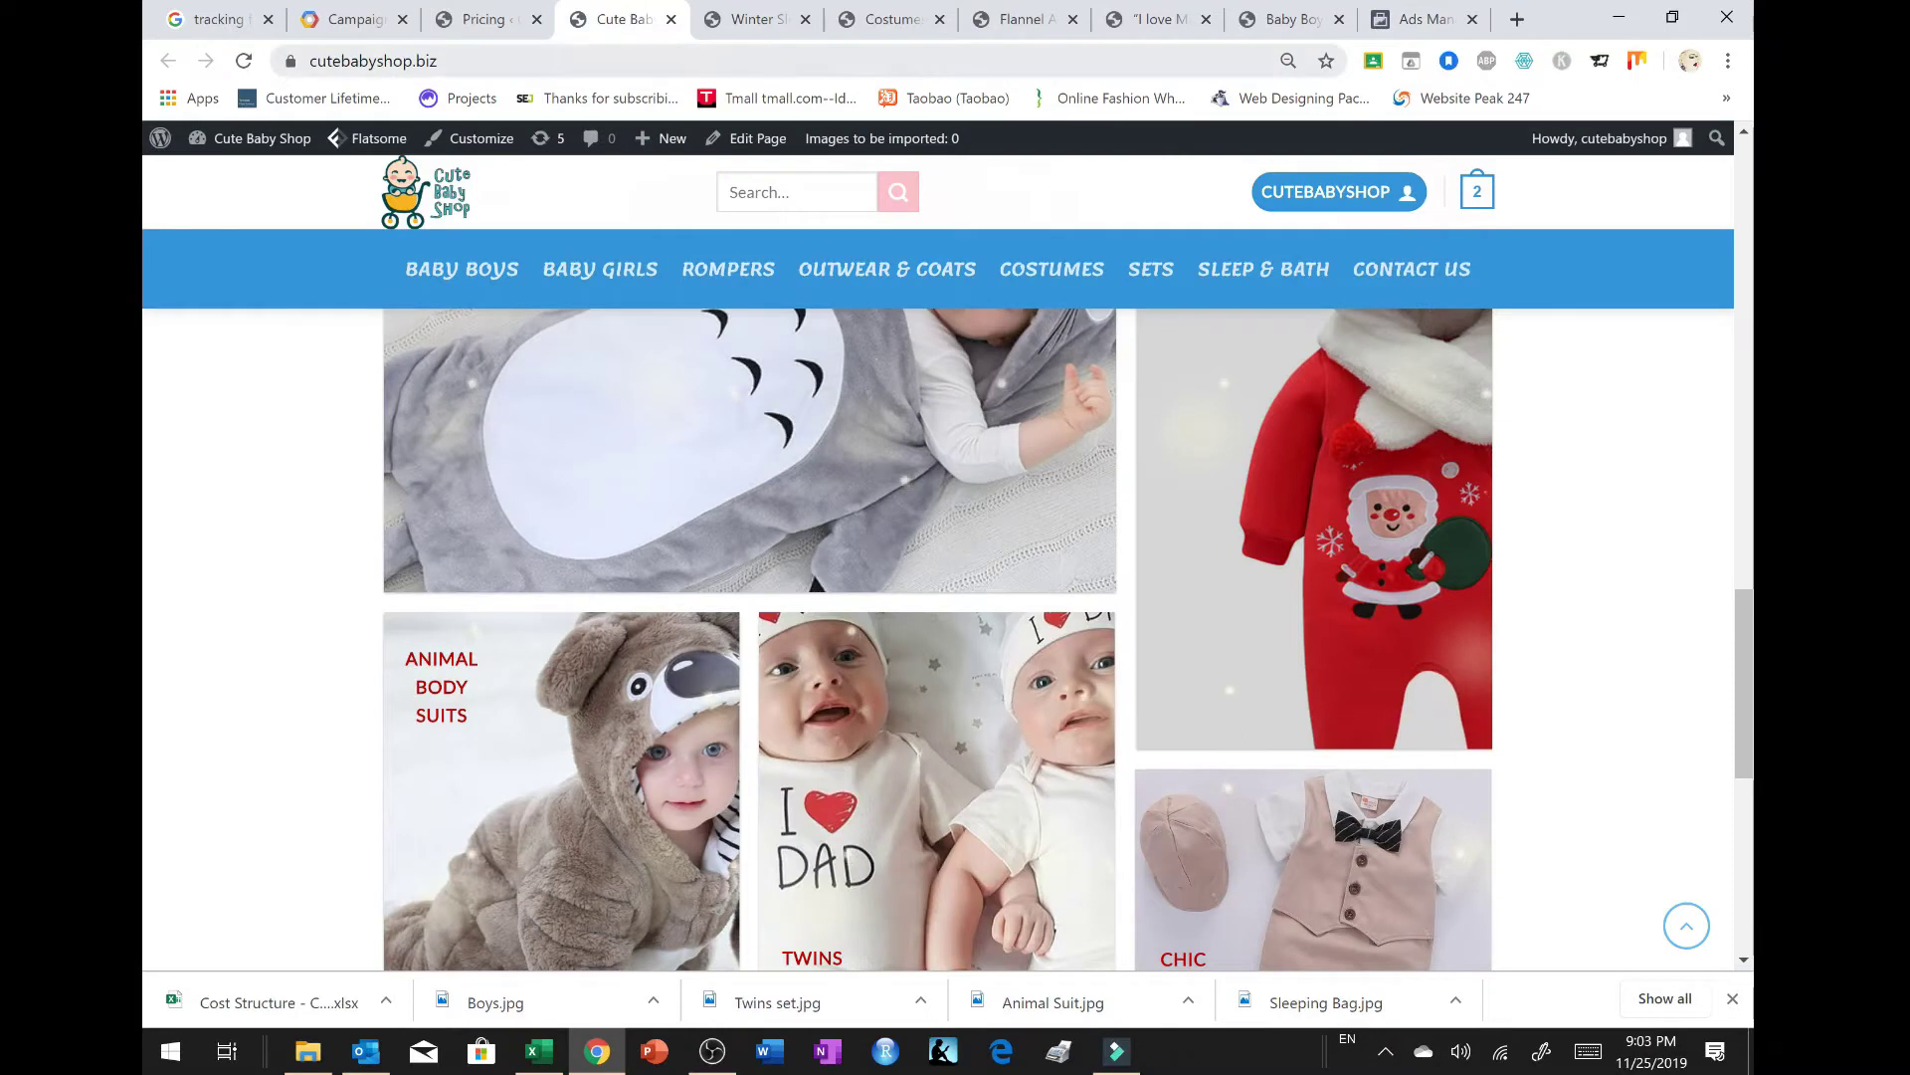
click(753, 19)
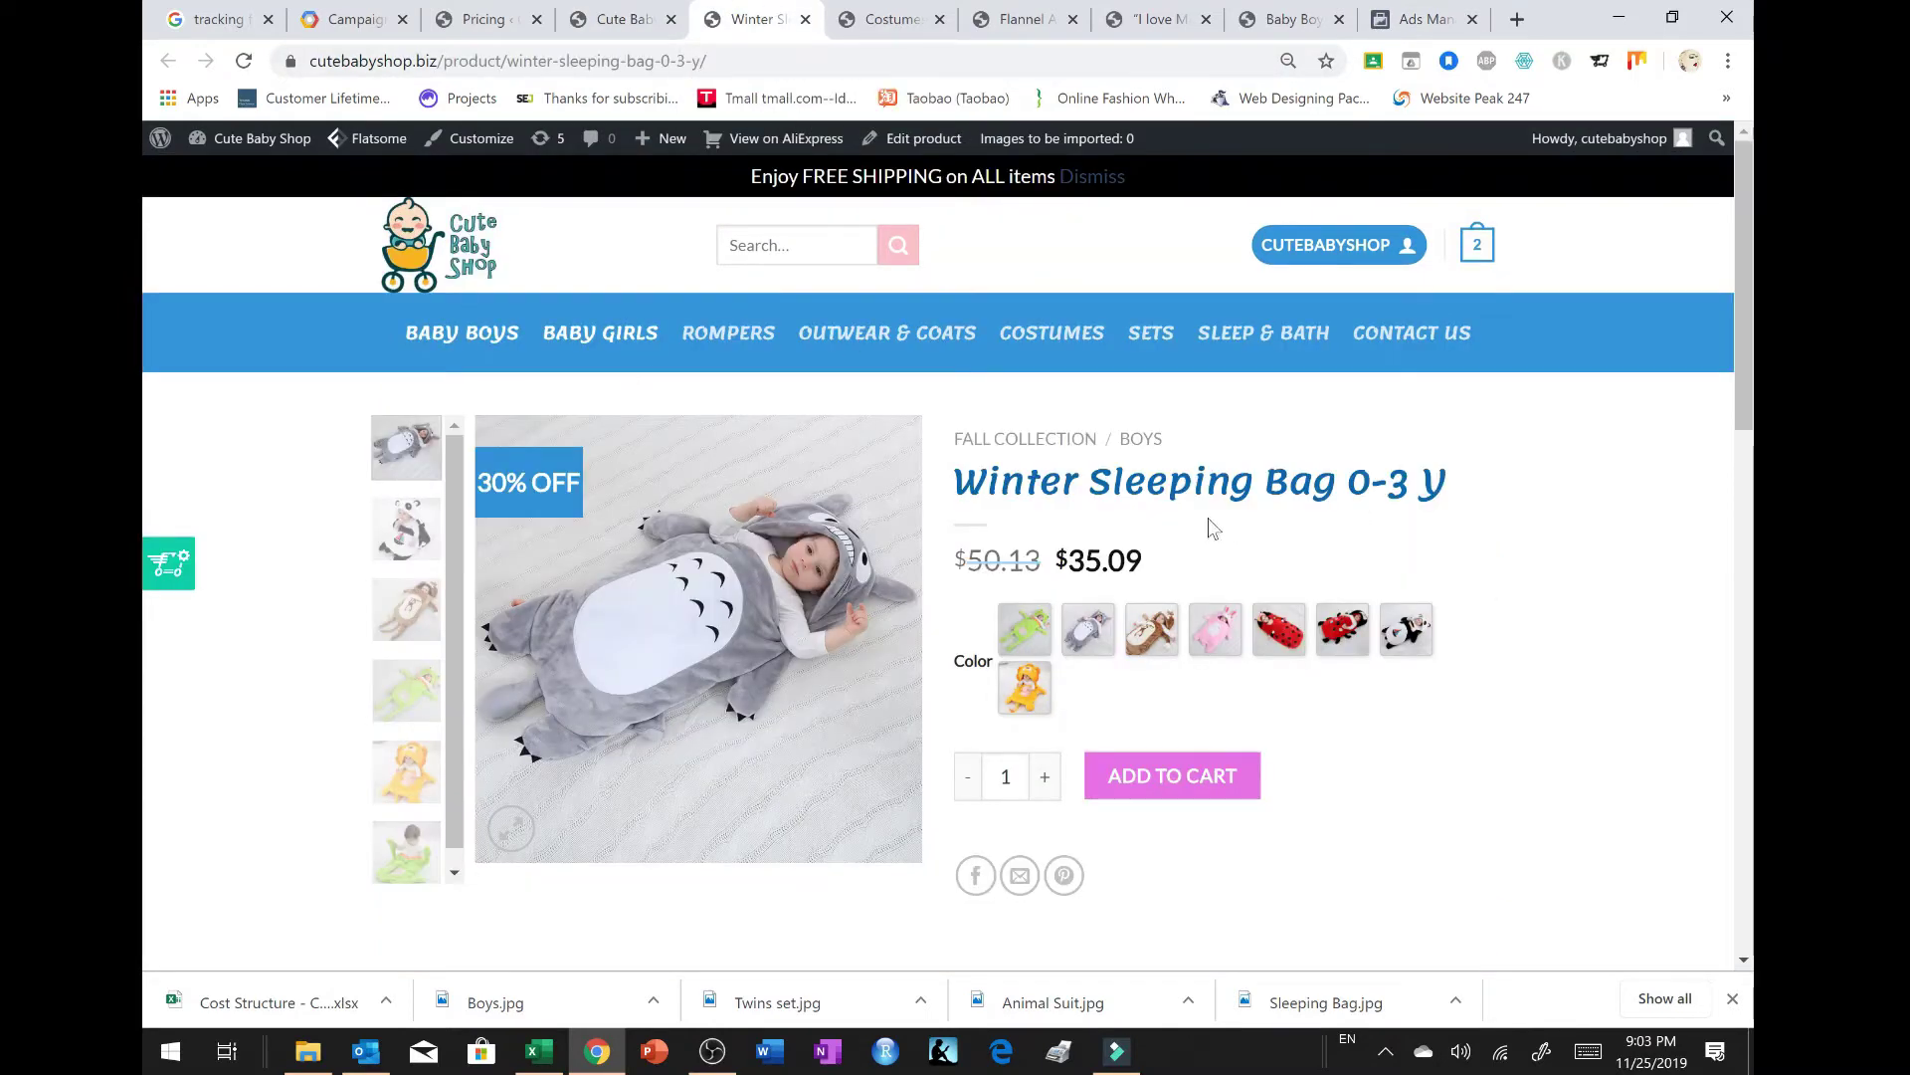
scroll(1343, 548, down, 2)
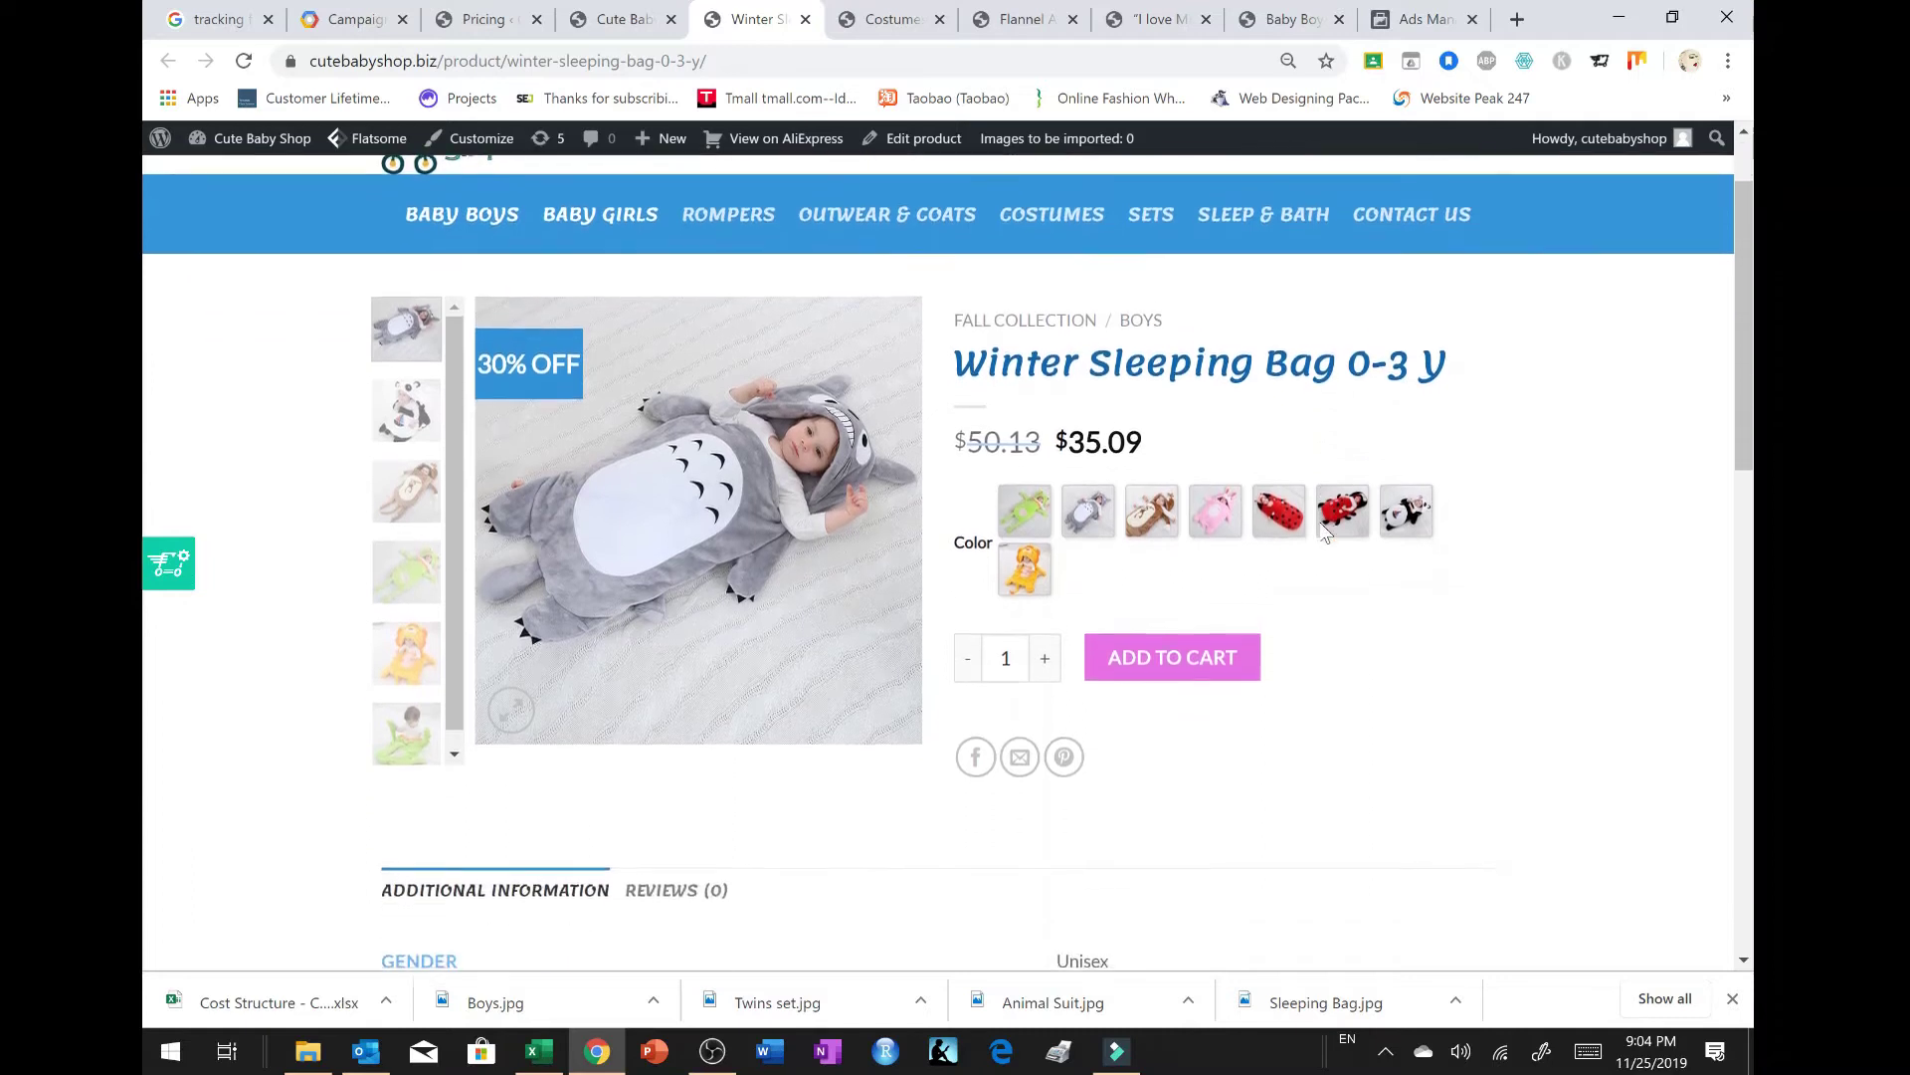
scroll(1371, 569, up, 2)
Step: Return to Ads Manager and extend card 1's description to "Warm soft woven flannel fabric", checking the Flannel Animal Rompers product page for wording
click(1408, 22)
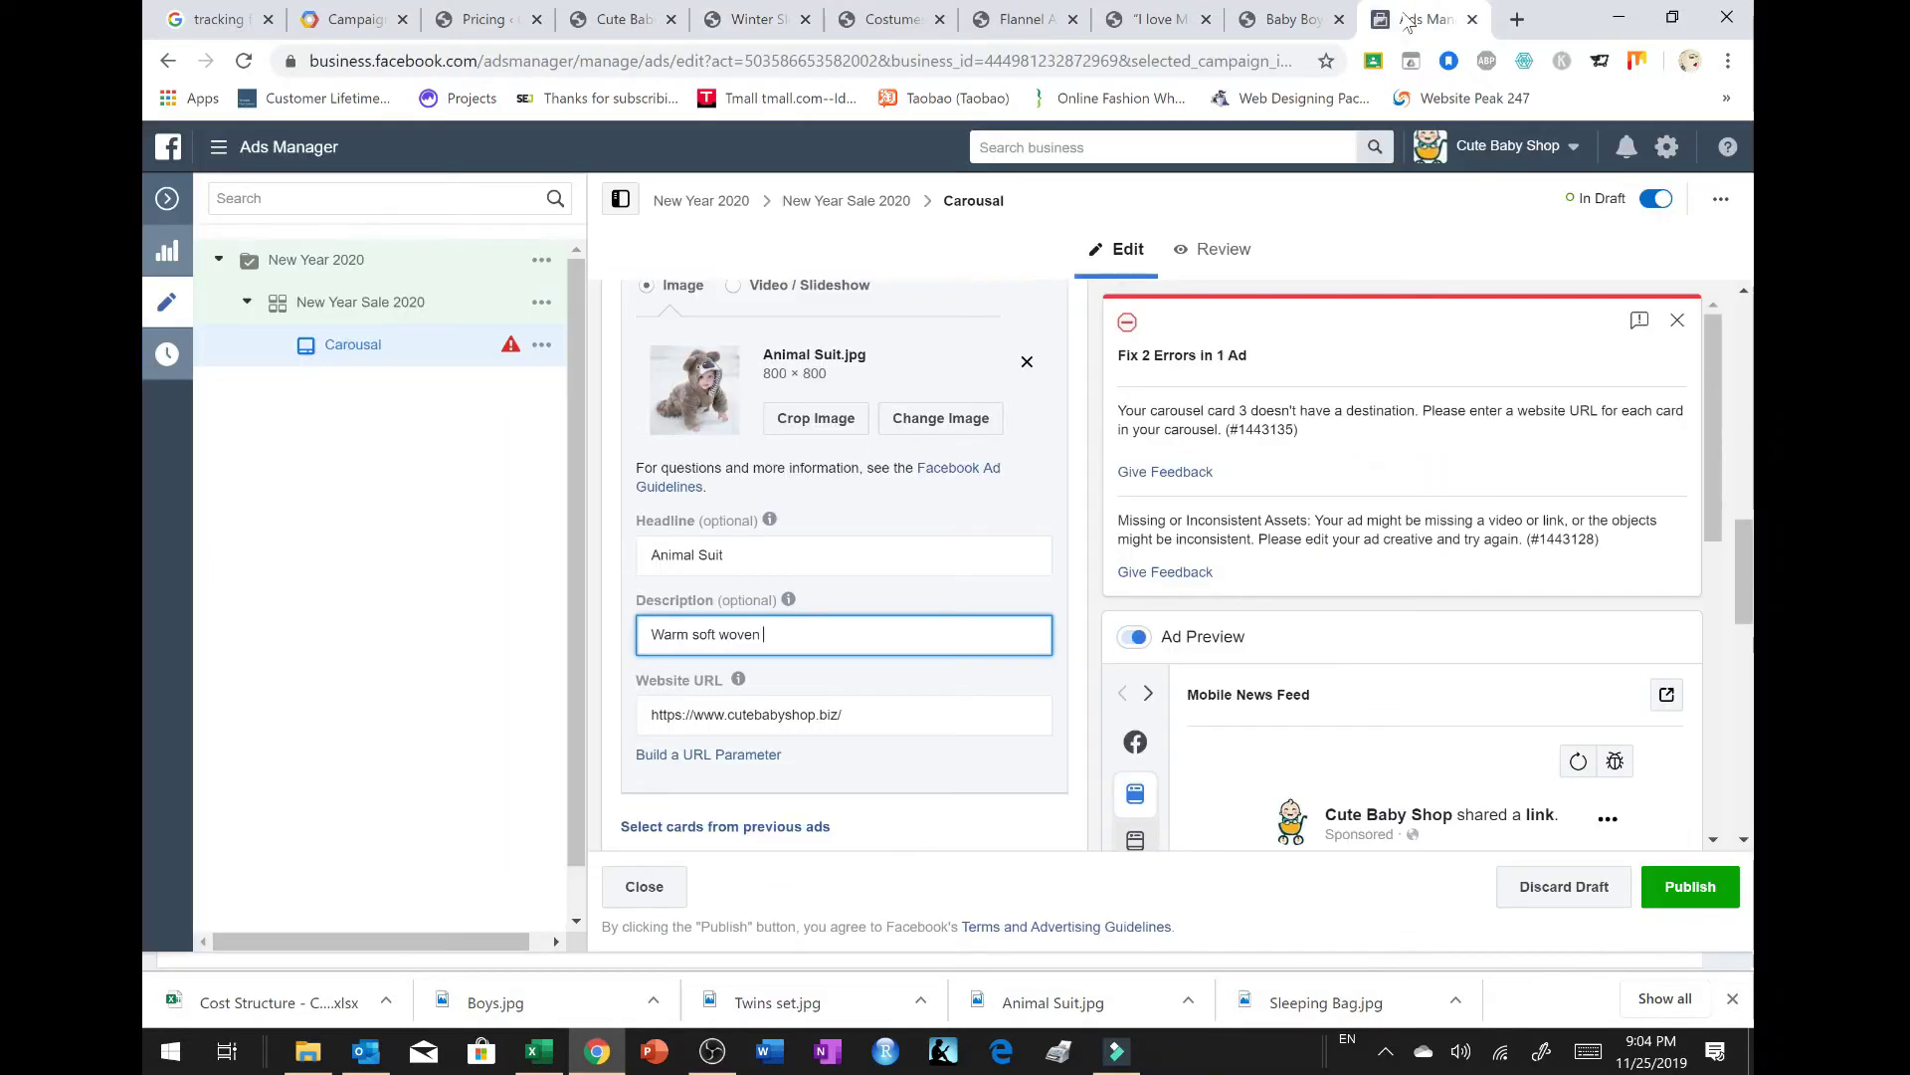
key(ctrl+a)
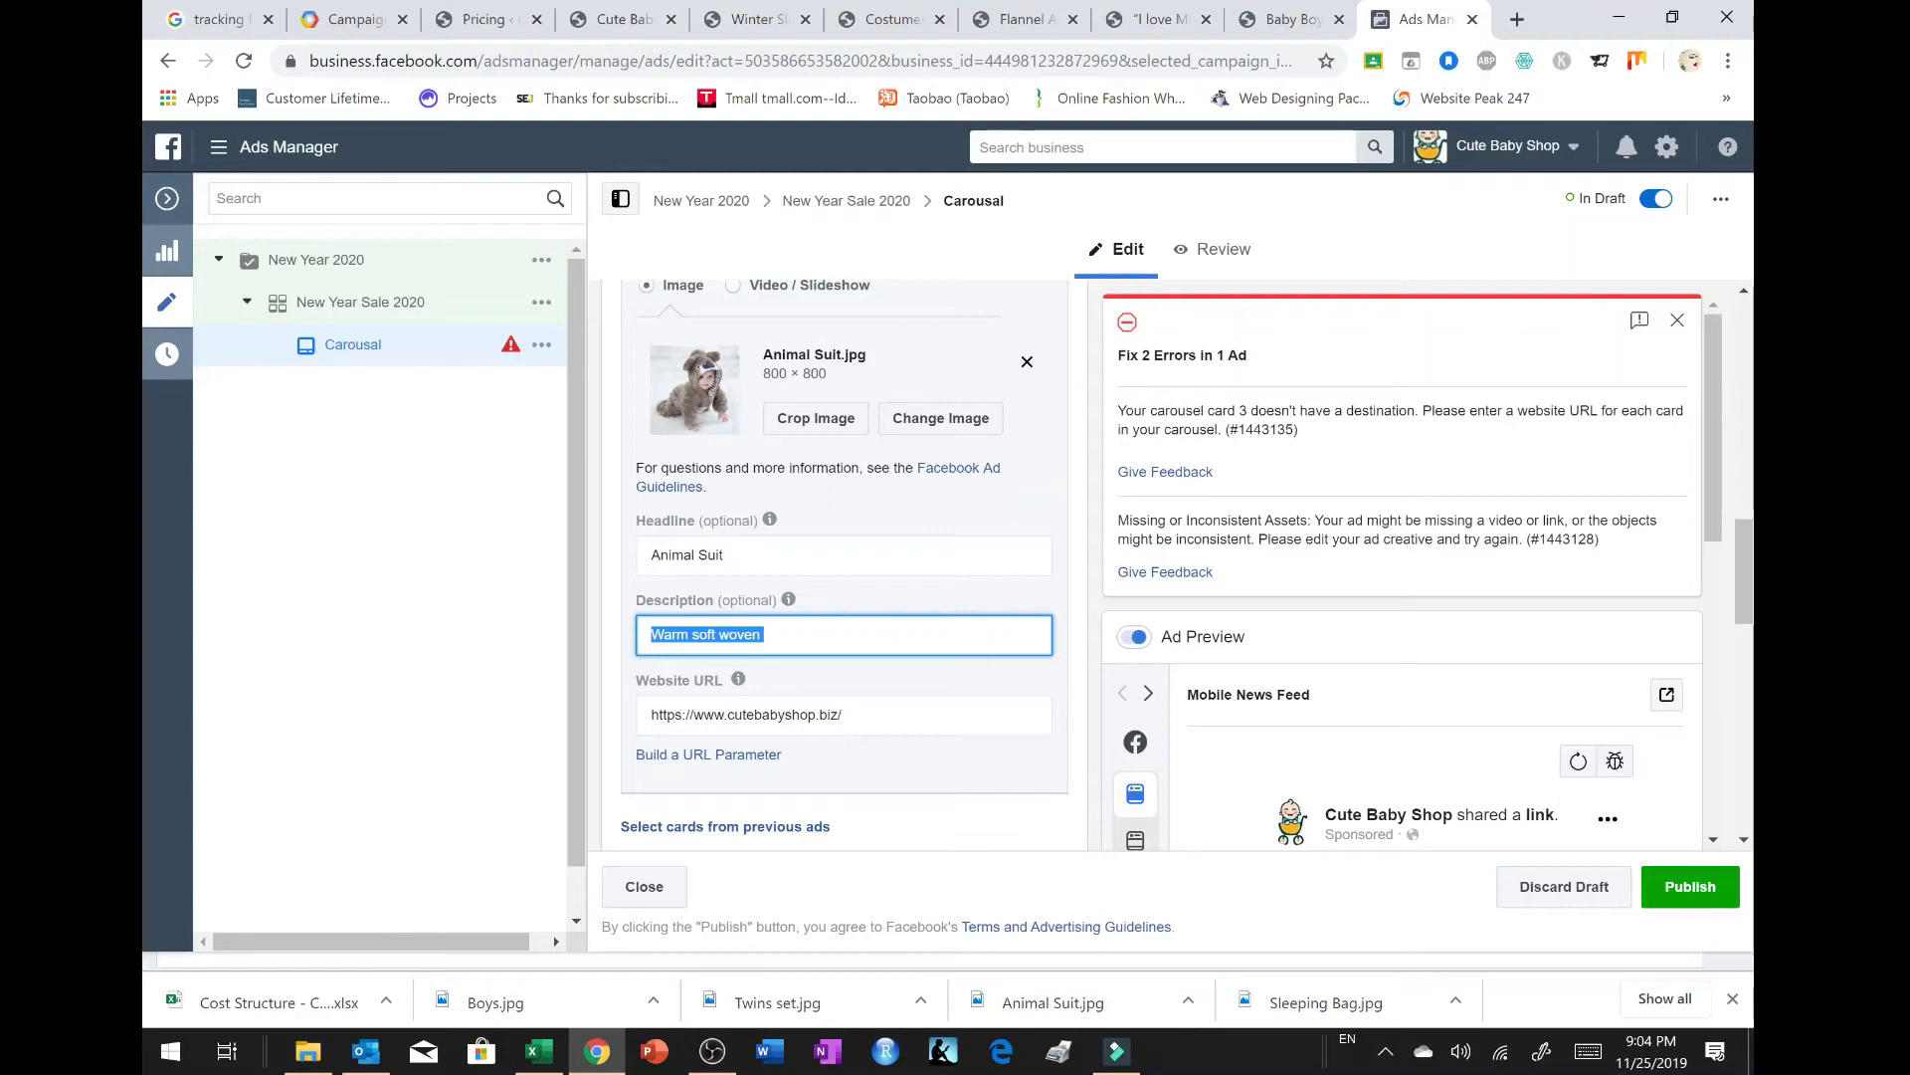
click(1025, 19)
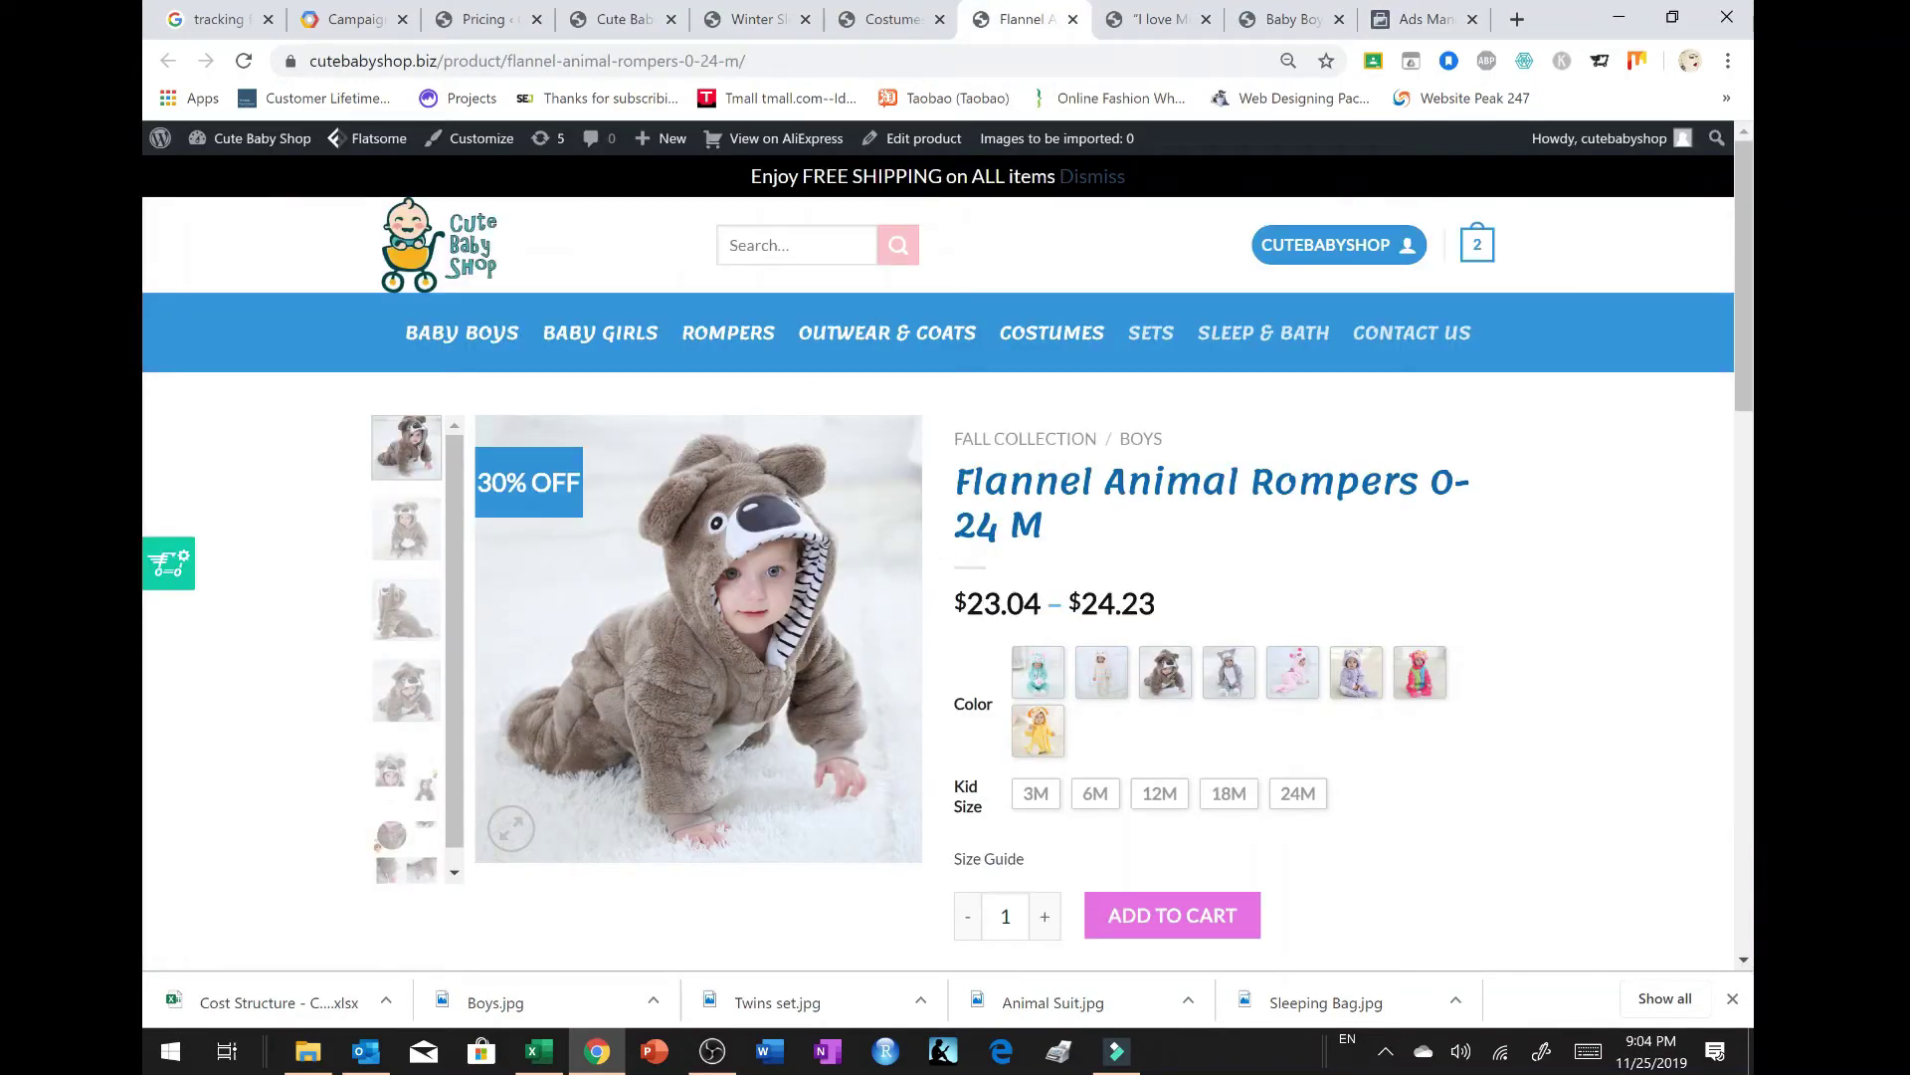
click(1422, 19)
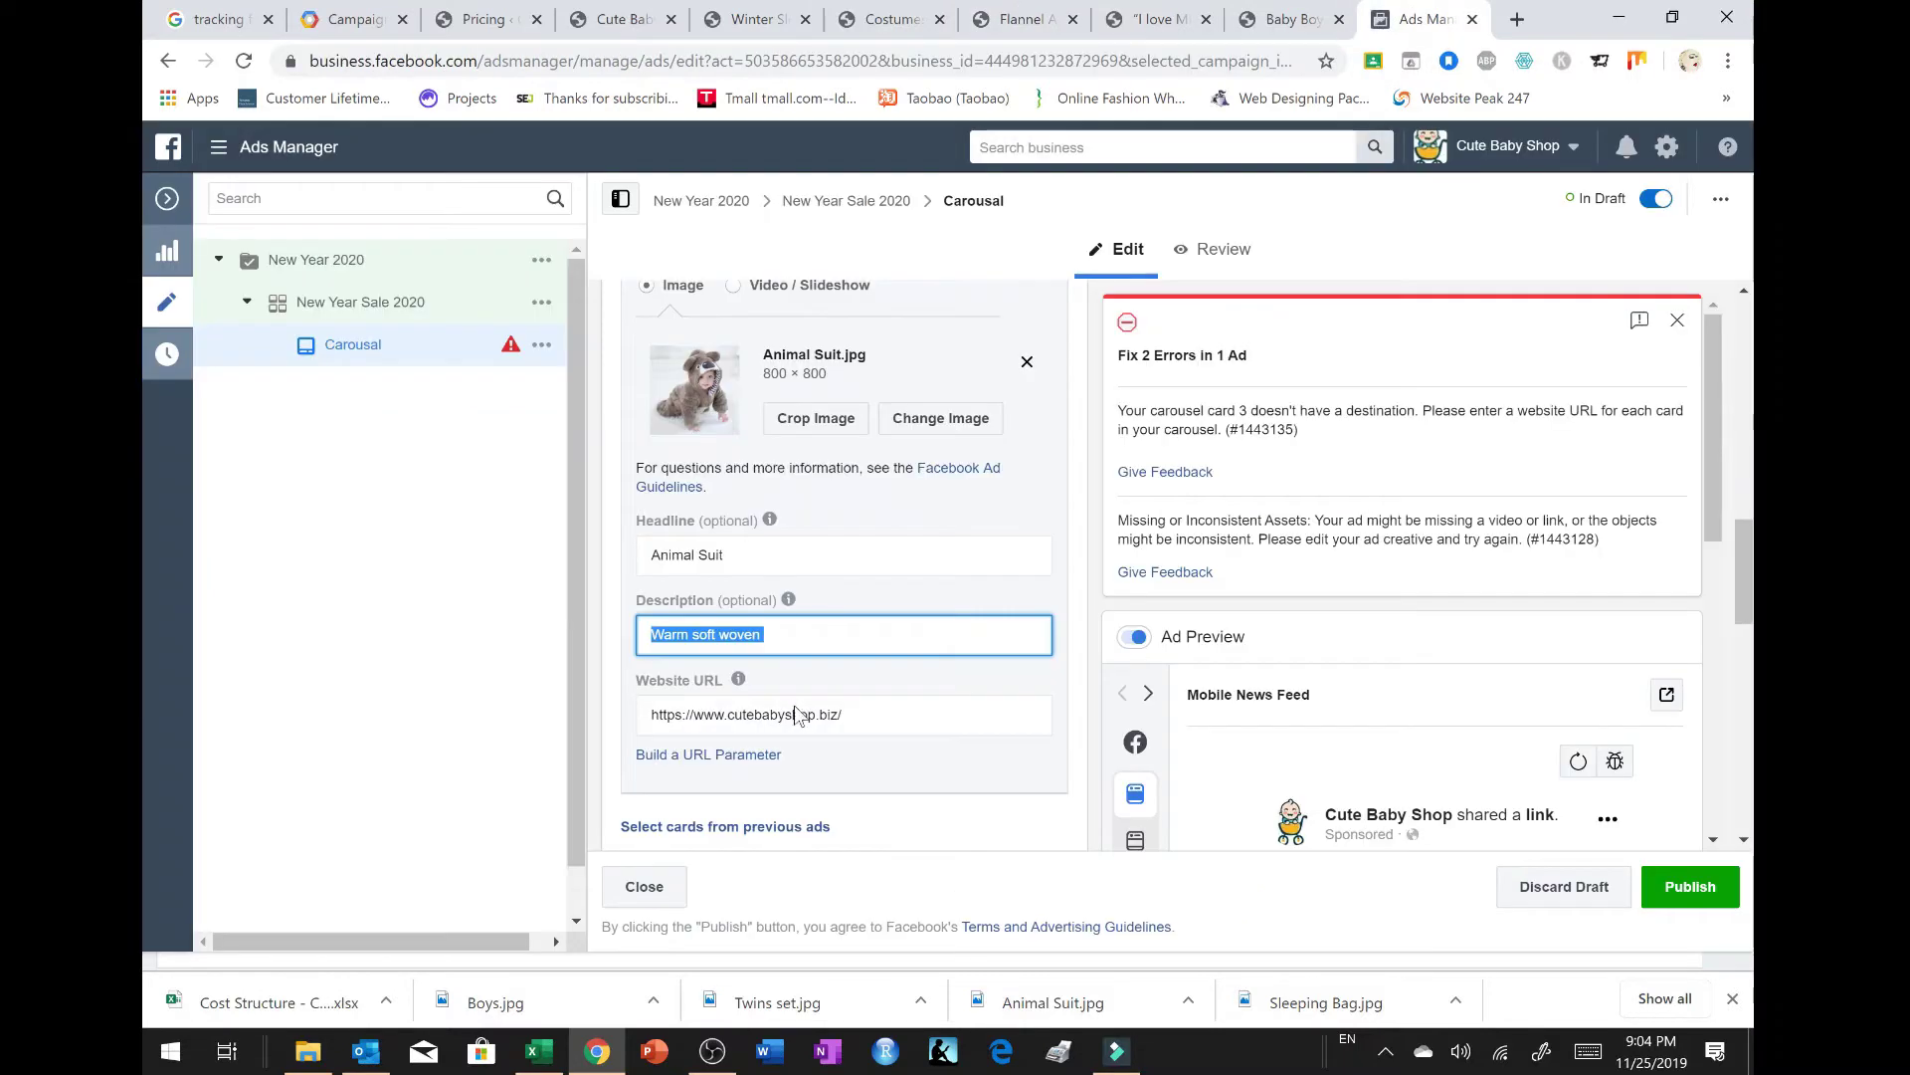
click(764, 635)
text(flannel fabric)
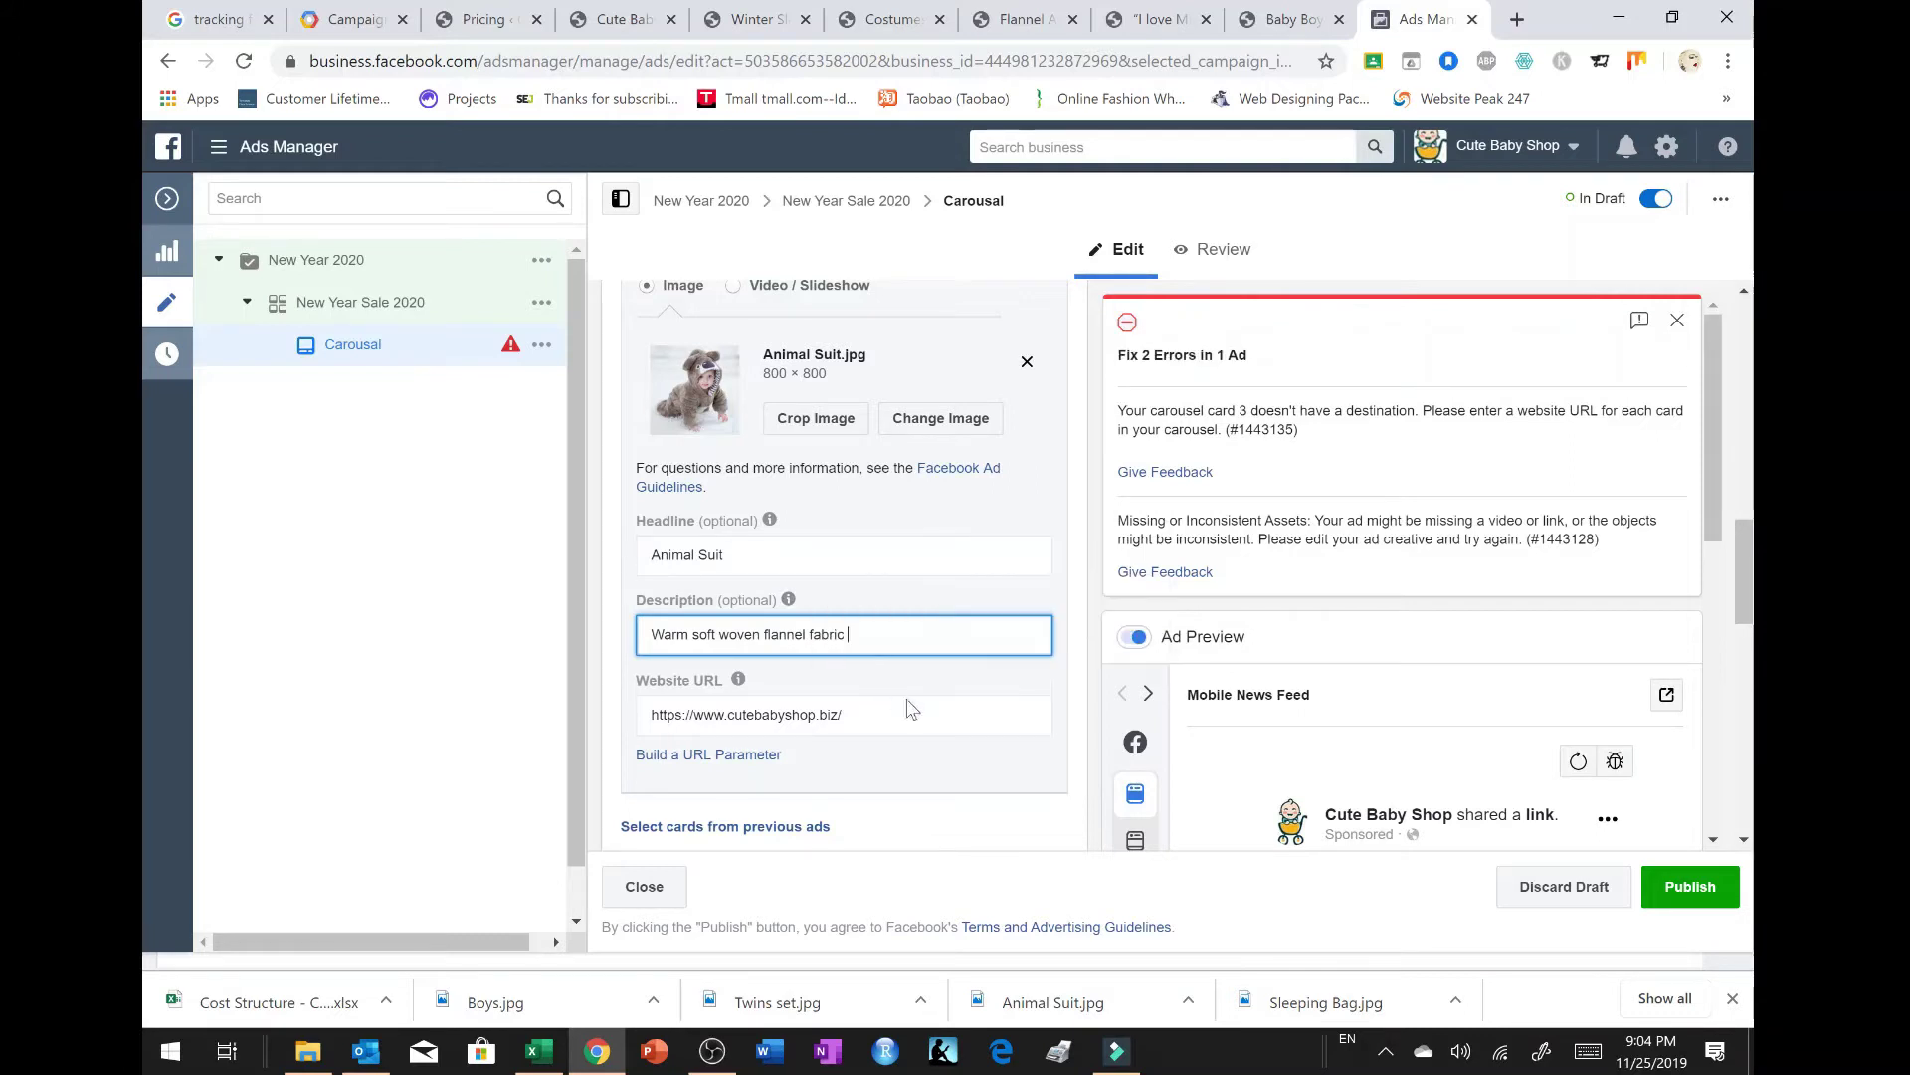
Step: Start editing card 1's website URL and copy the web address of the Flannel Animal Rompers 0-24 M product page
scroll(913, 709, down, 2)
scroll(930, 711, down, 2)
scroll(823, 716, down, 2)
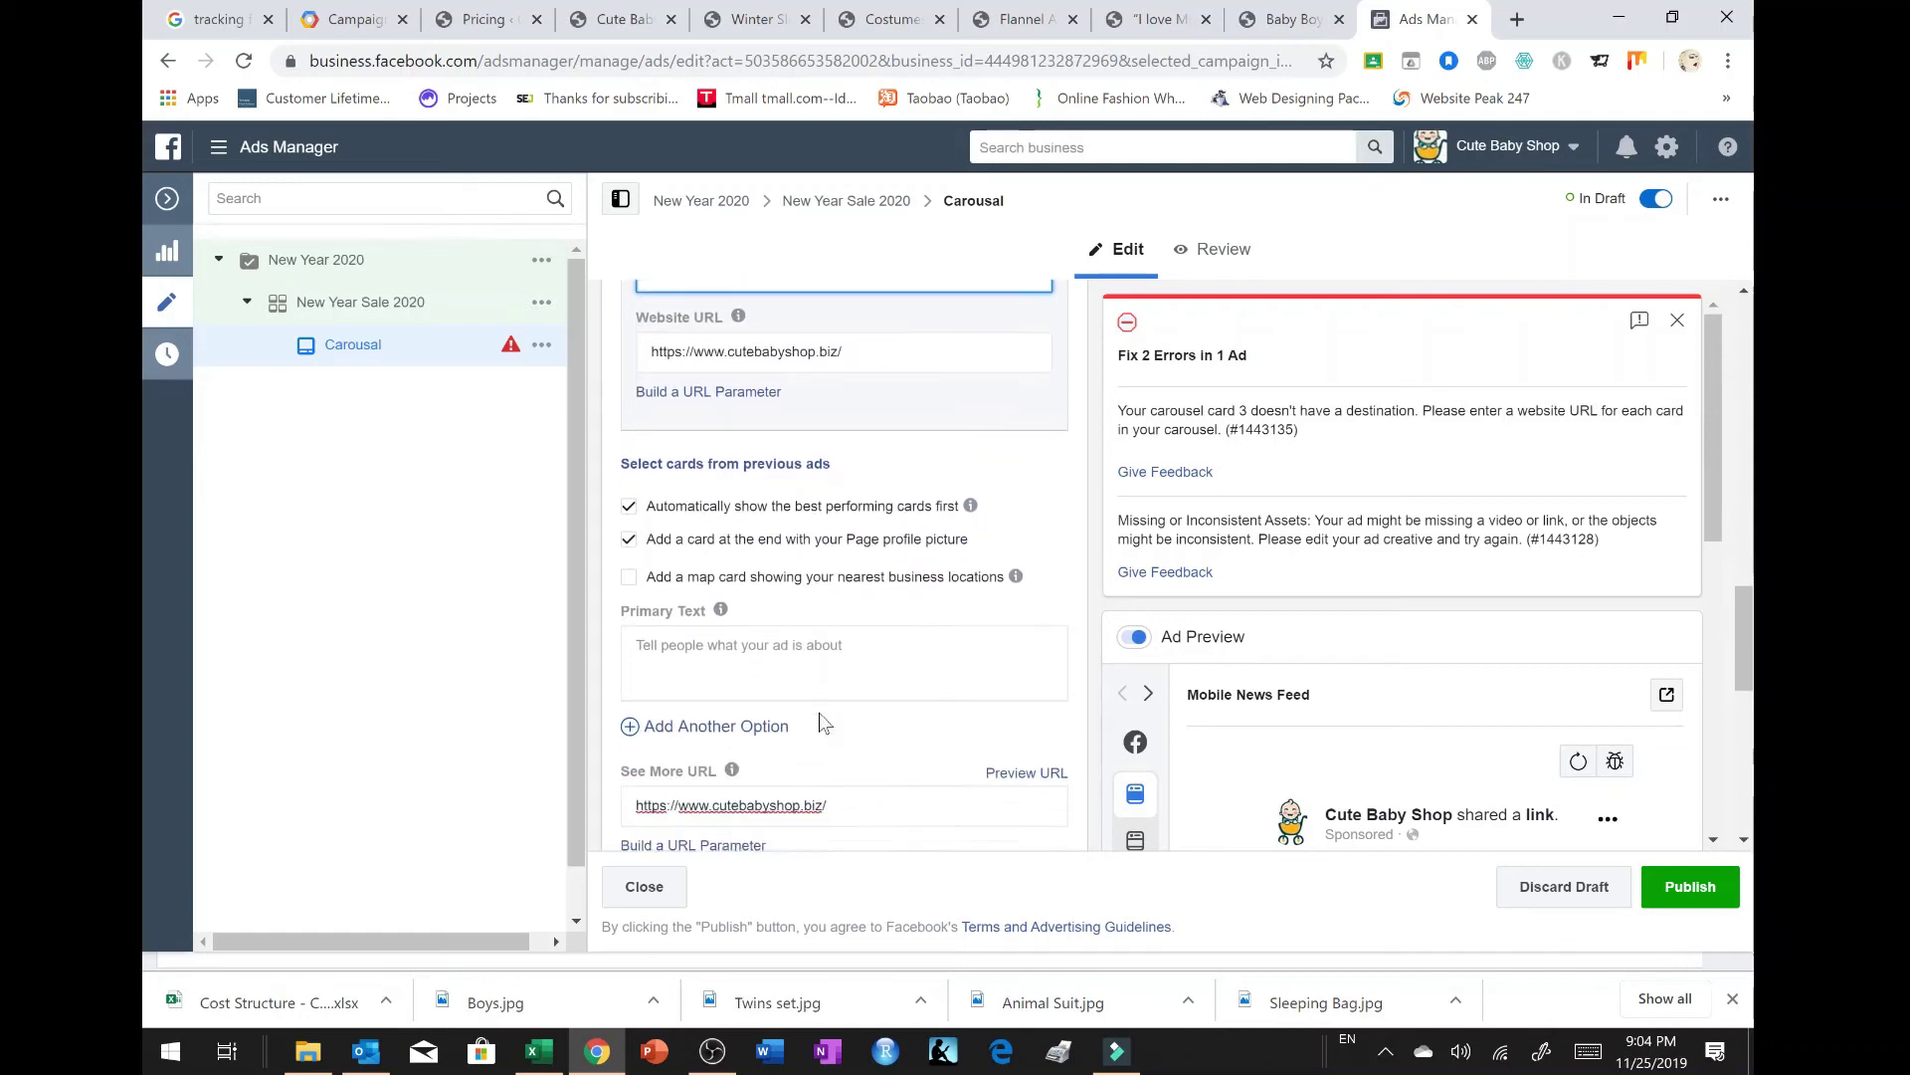
scroll(716, 709, up, 3)
click(767, 498)
scroll(889, 535, up, 1)
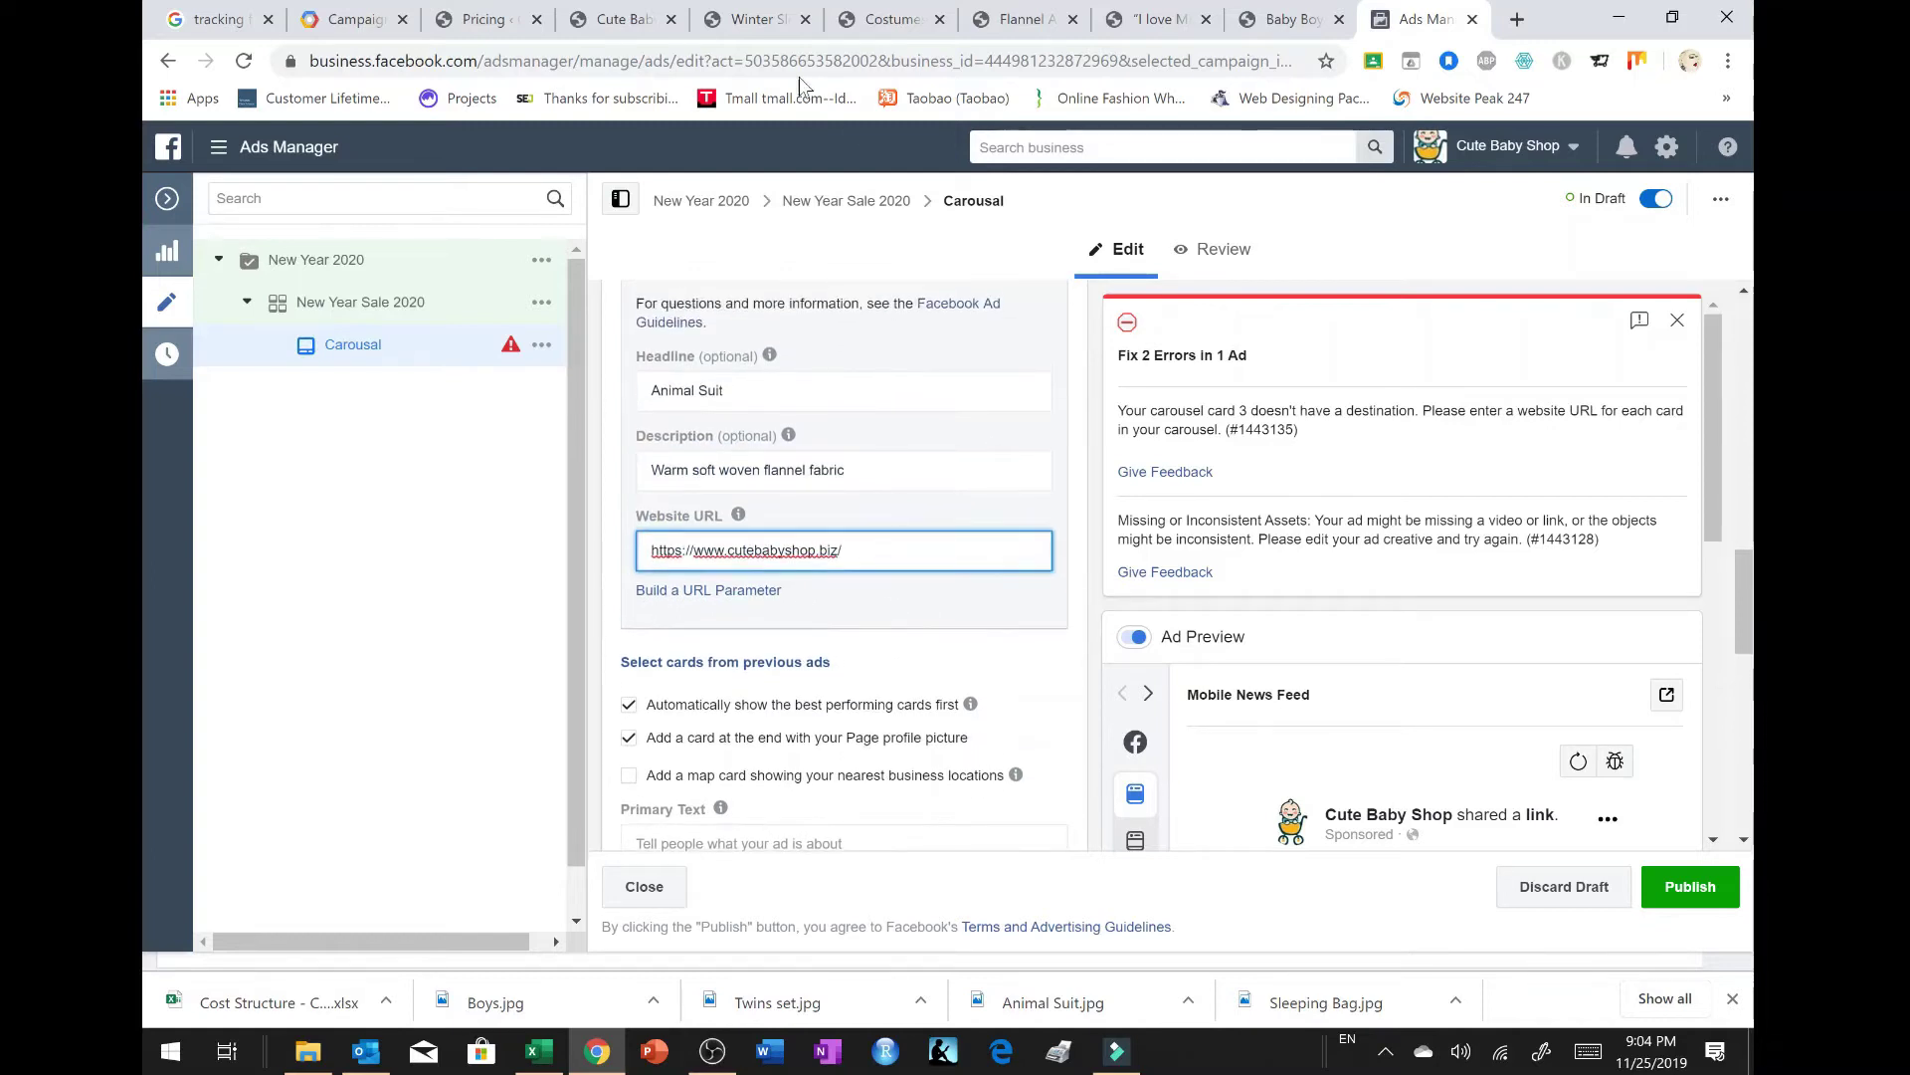
click(1015, 19)
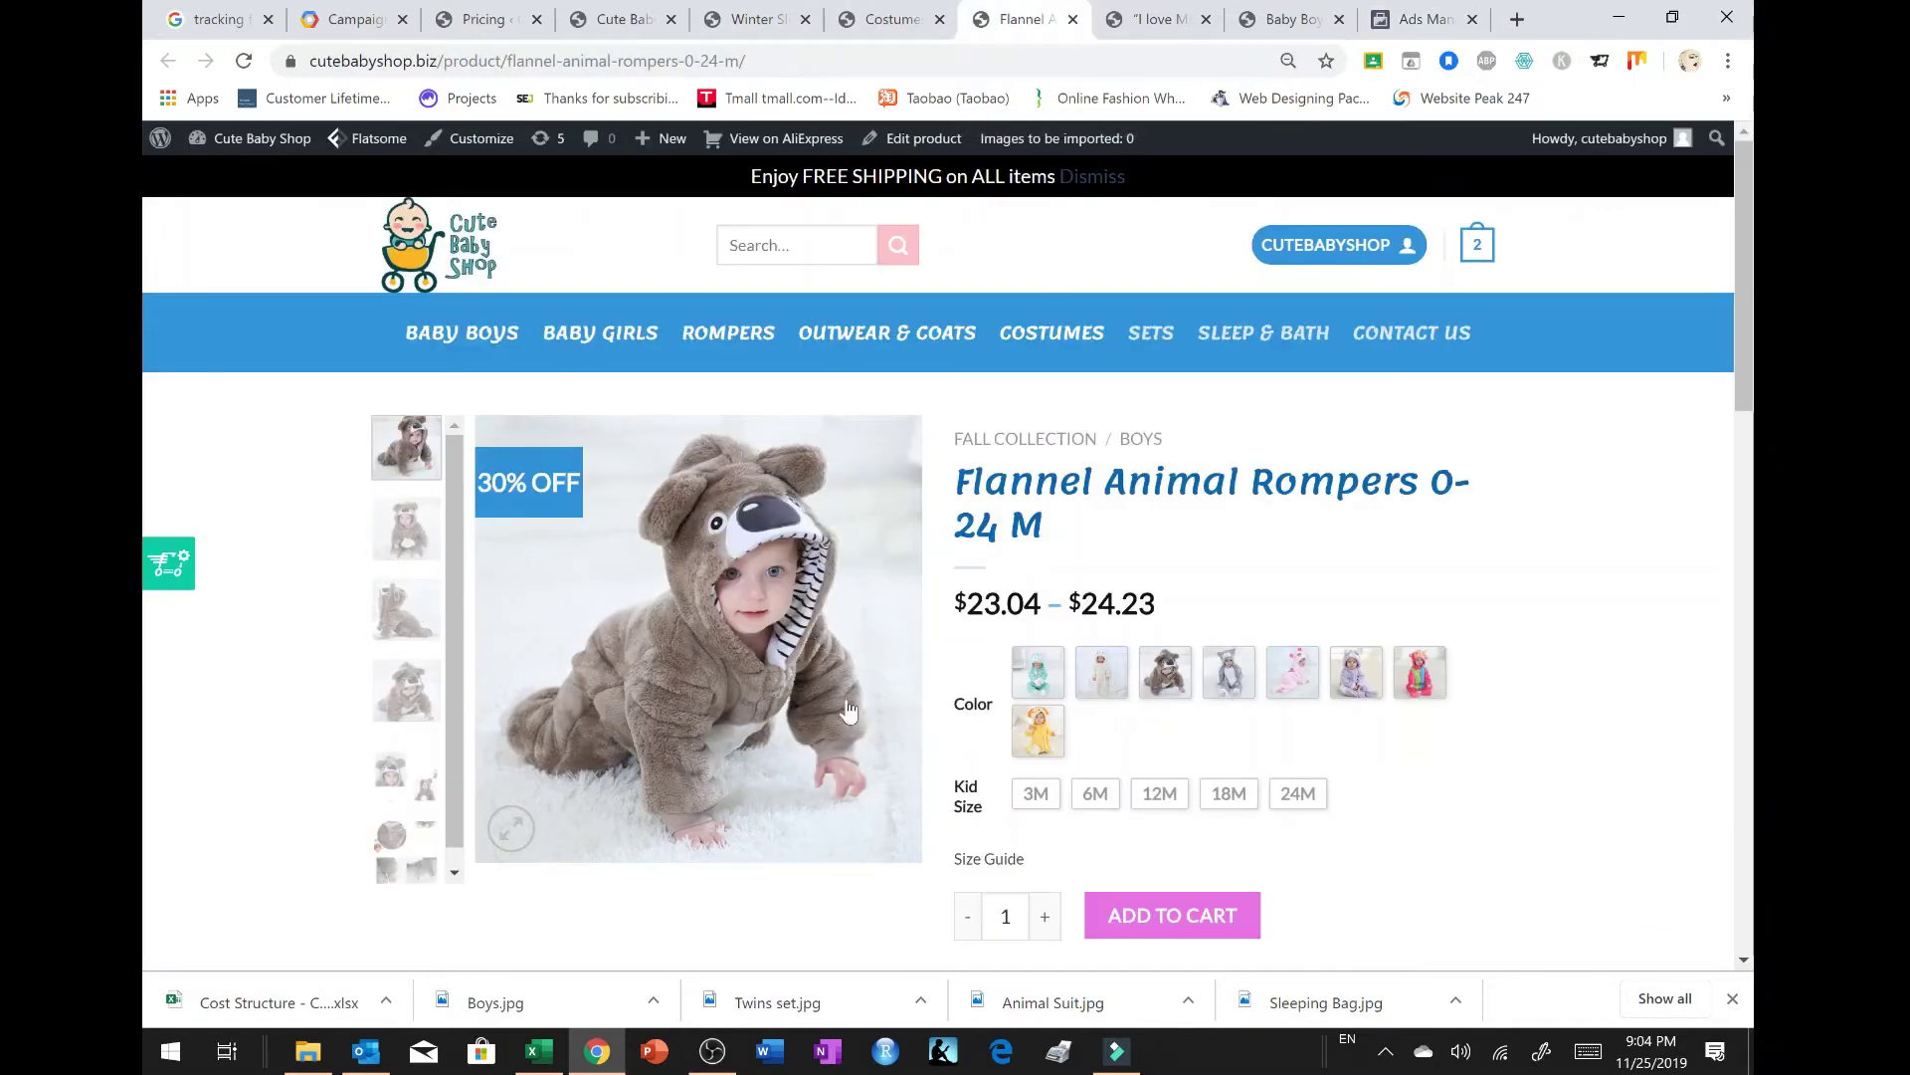
click(876, 61)
key(ctrl+c)
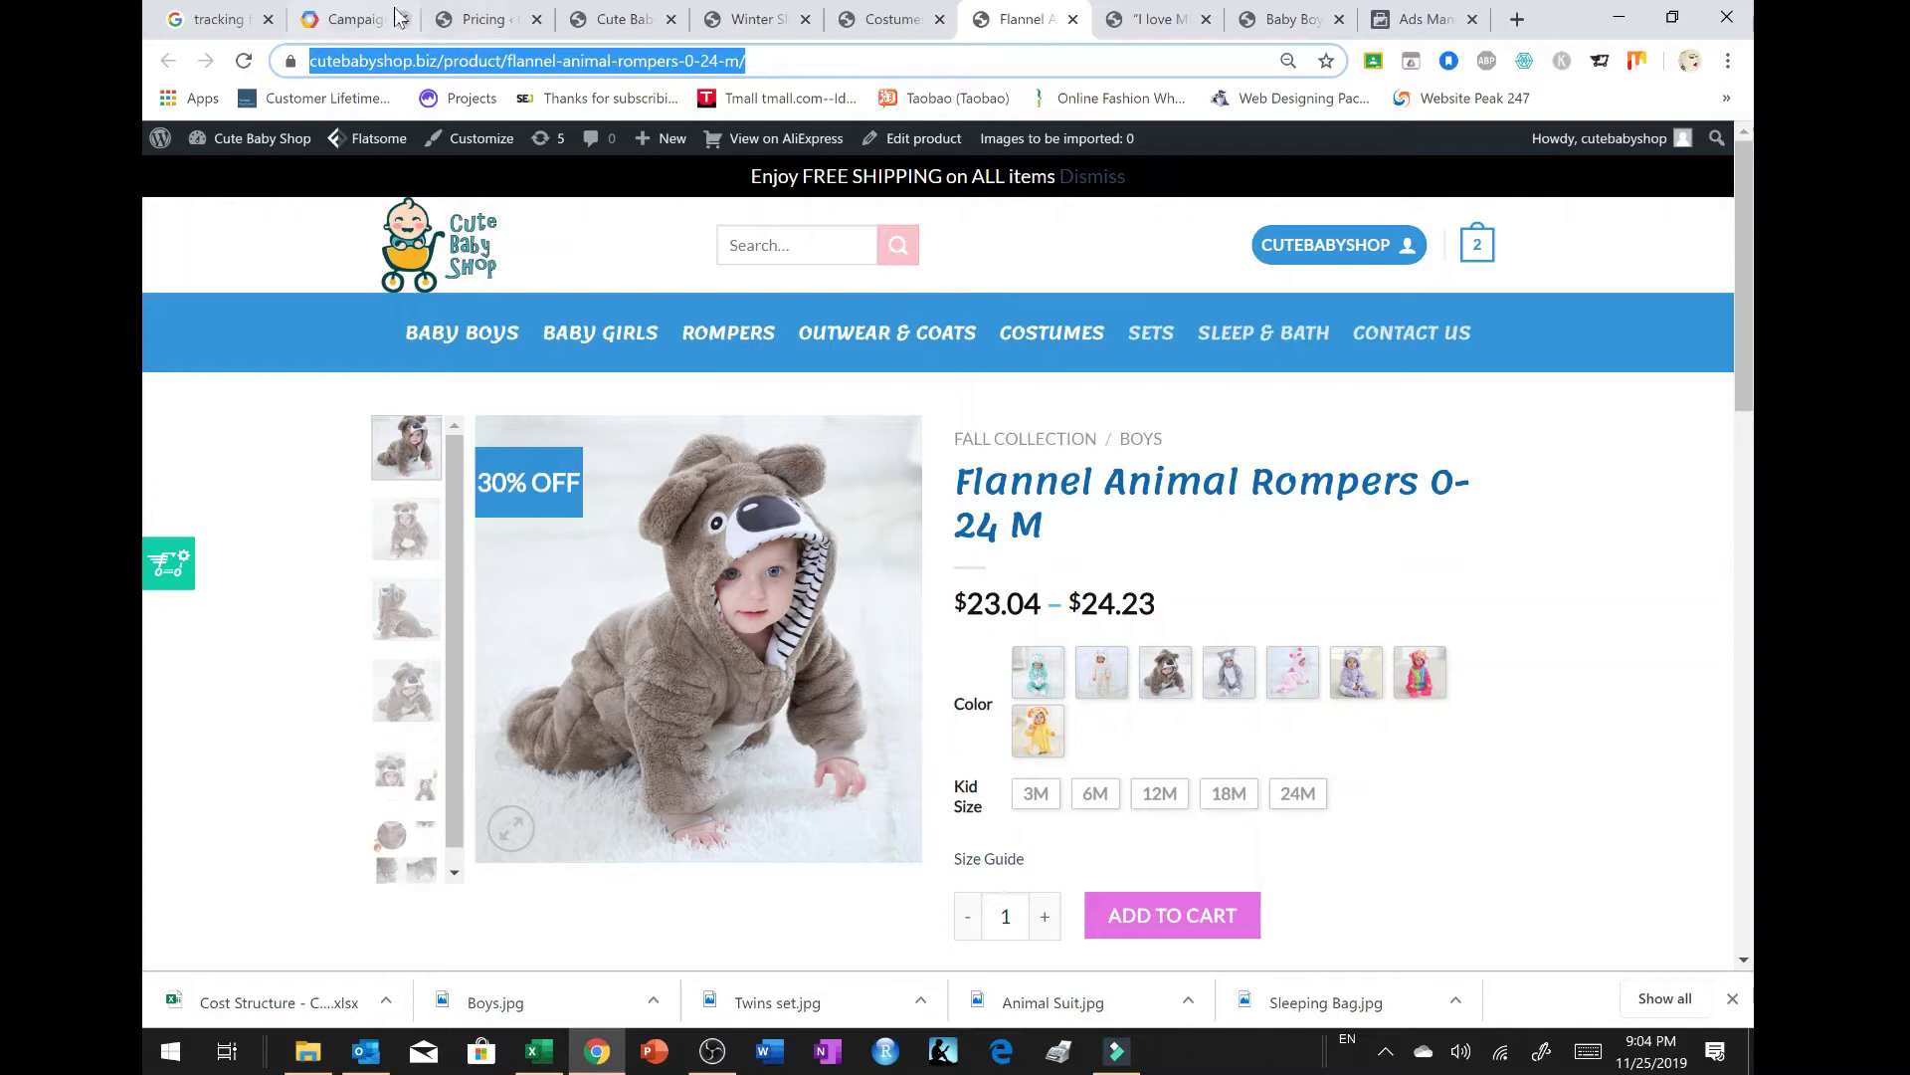
Step: In Campaign URL Builder, set the website URL to the copied Flannel Animal Rompers address and the campaign content to "Animal Suits"
click(361, 18)
click(846, 300)
key(ctrl+v)
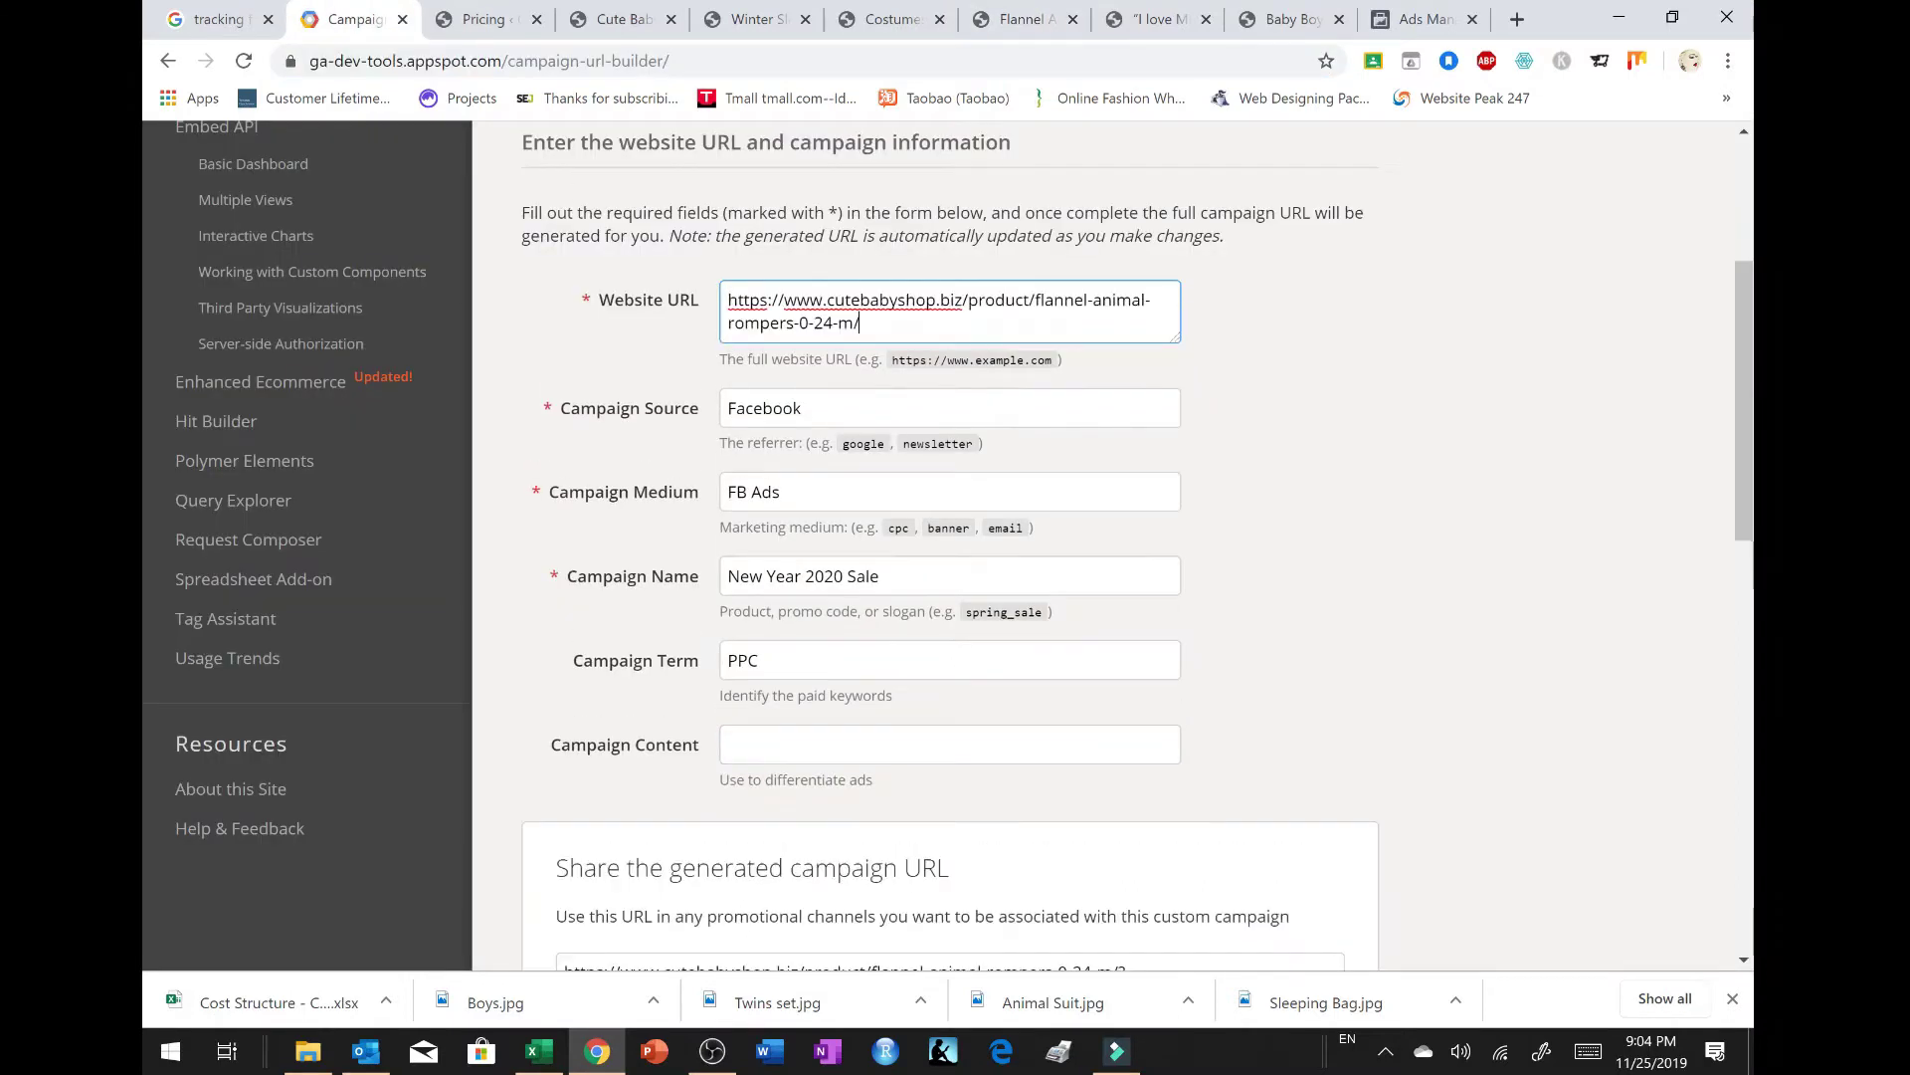
click(866, 738)
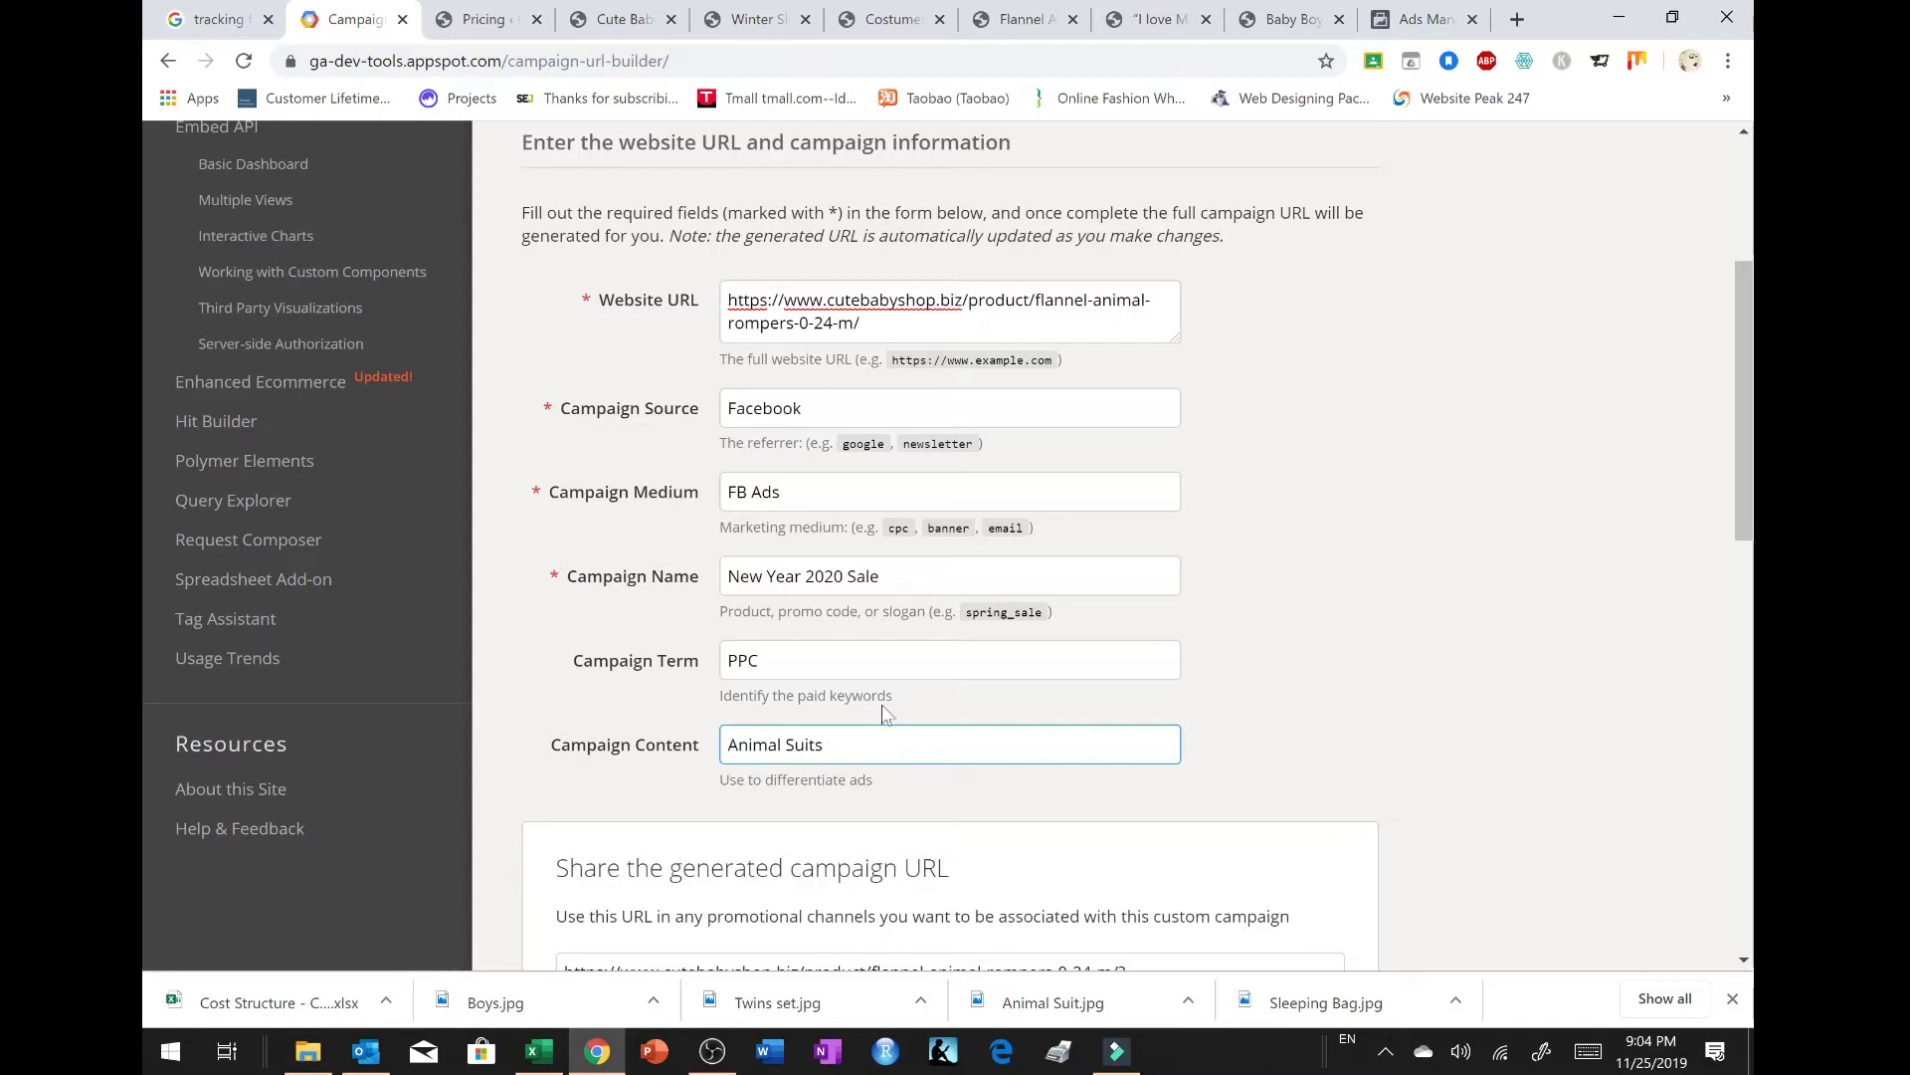
Step: Copy the generated Animal Suits campaign URL and replace card 1's website URL in Ads Manager with it
scroll(1263, 691, down, 3)
click(1252, 691)
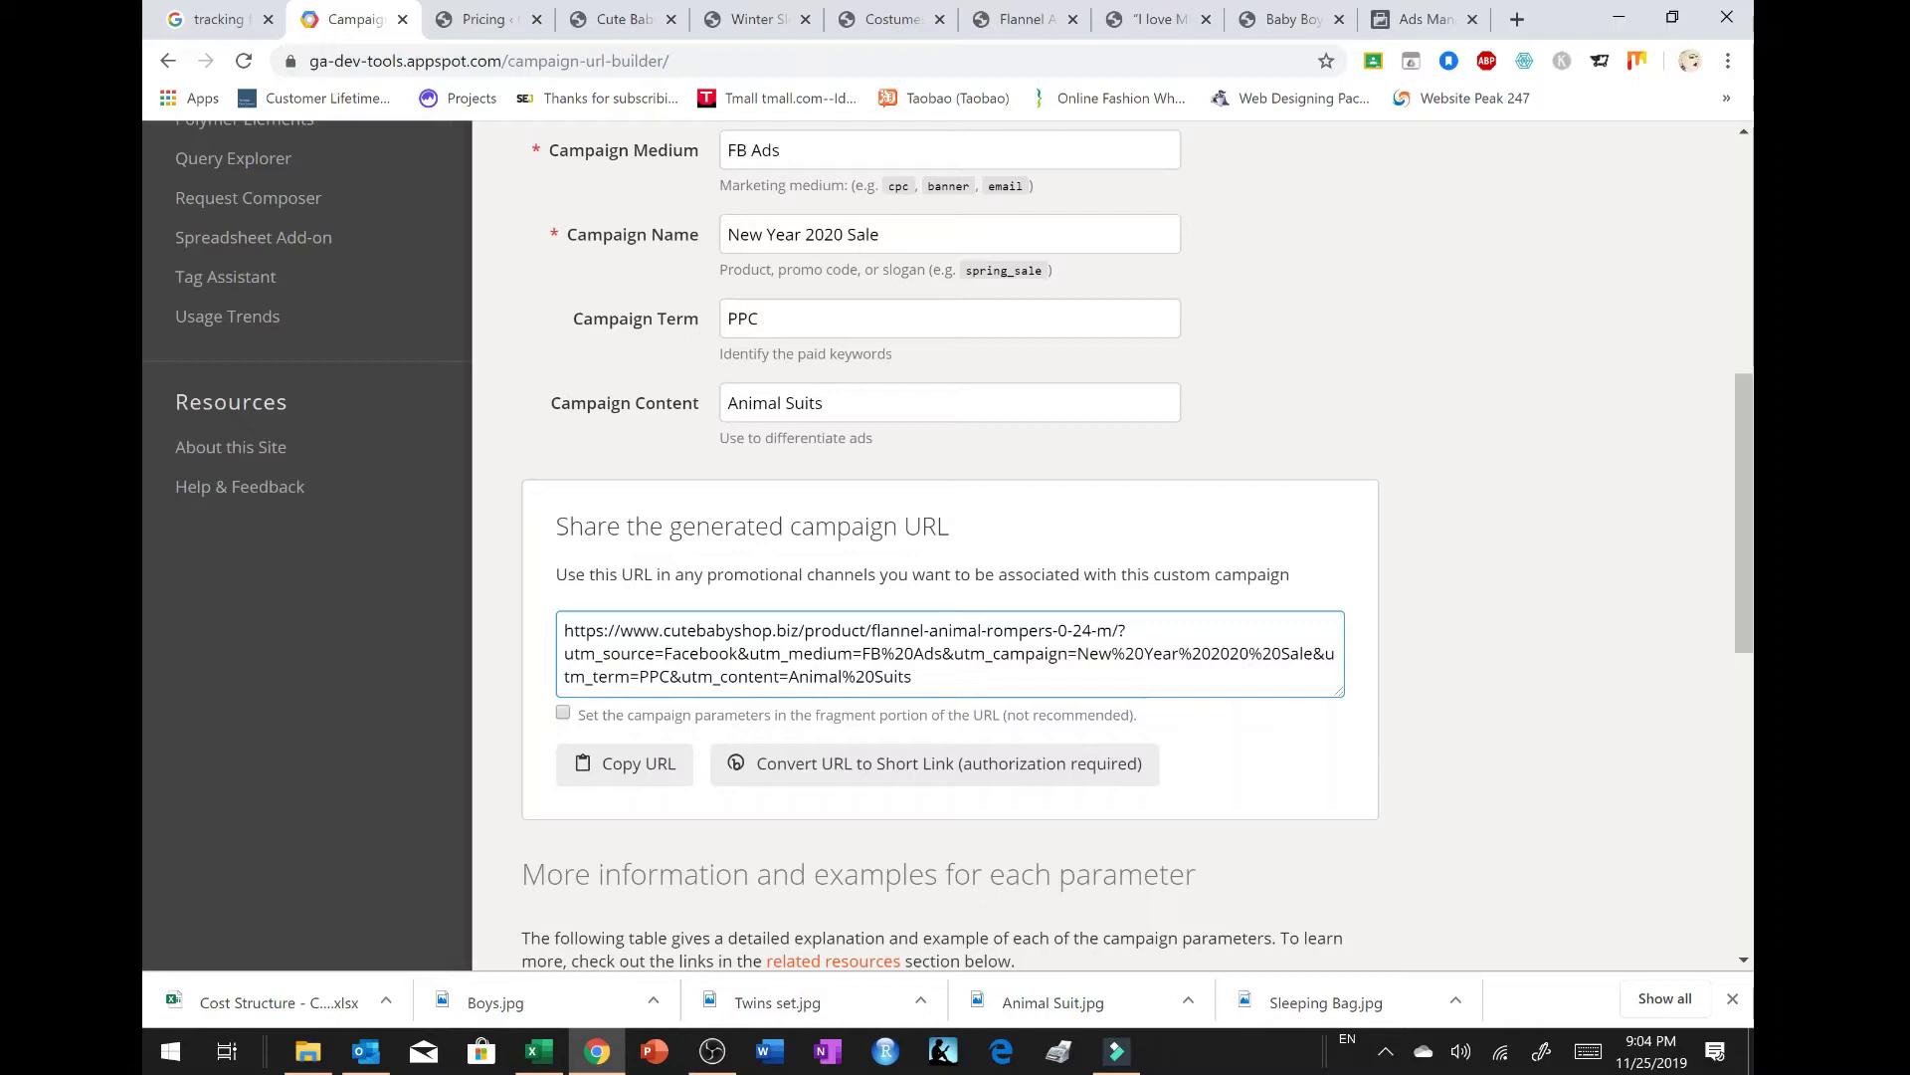
key(ctrl+a)
click(649, 767)
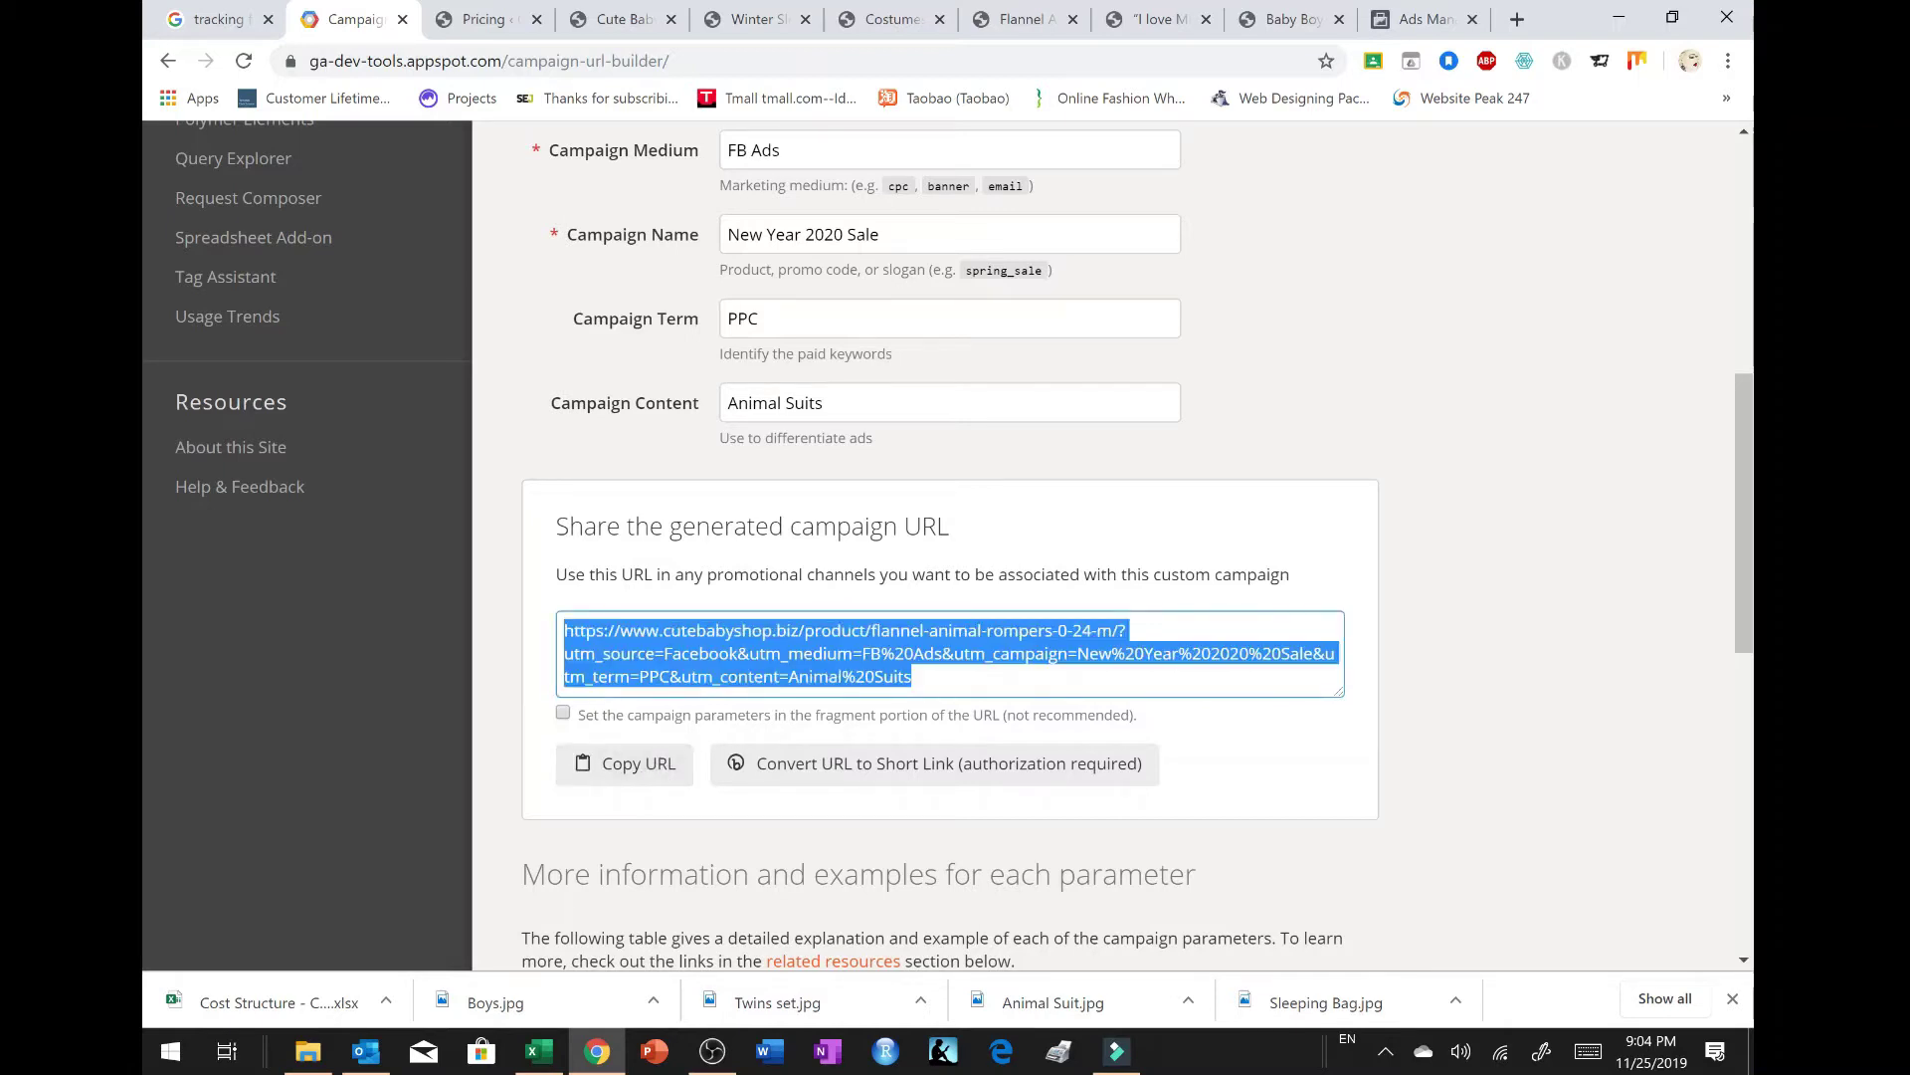
scroll(945, 547, up, 4)
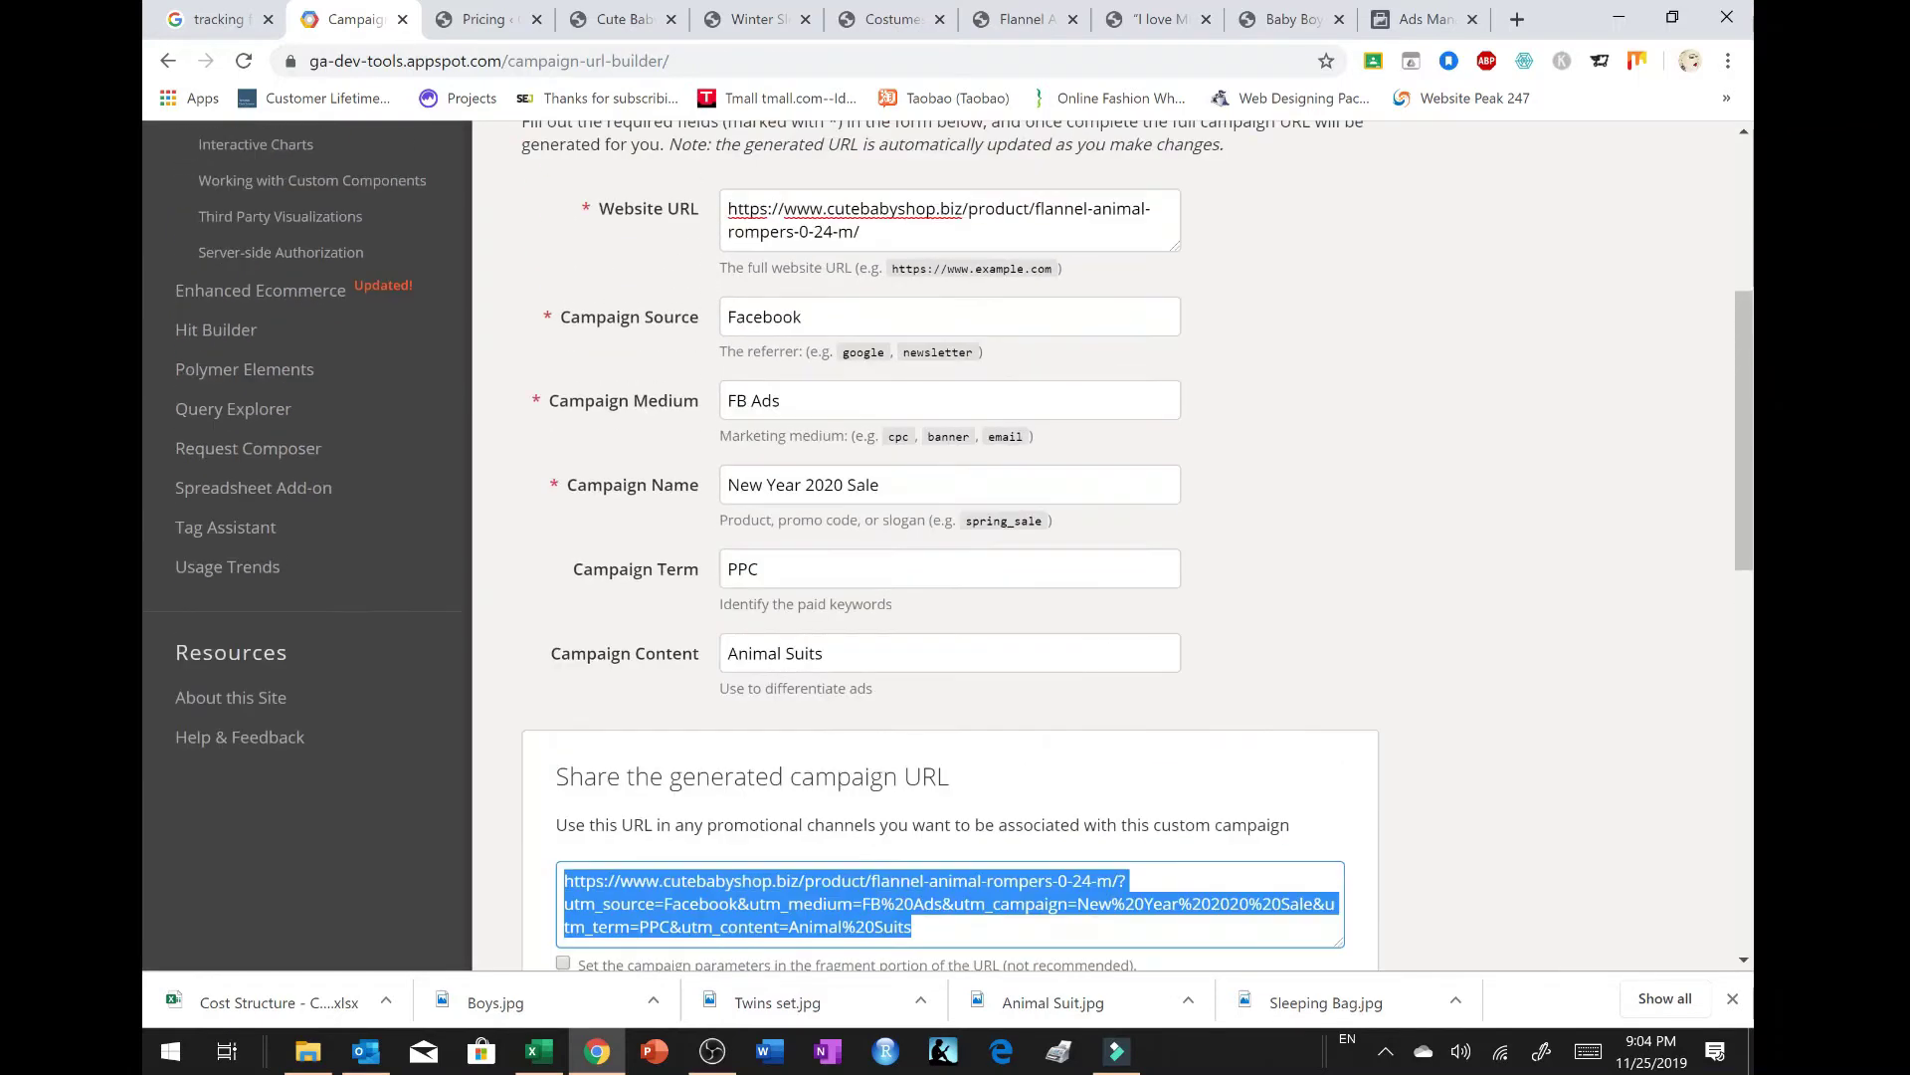
click(1423, 19)
key(ctrl+a)
key(ctrl+v)
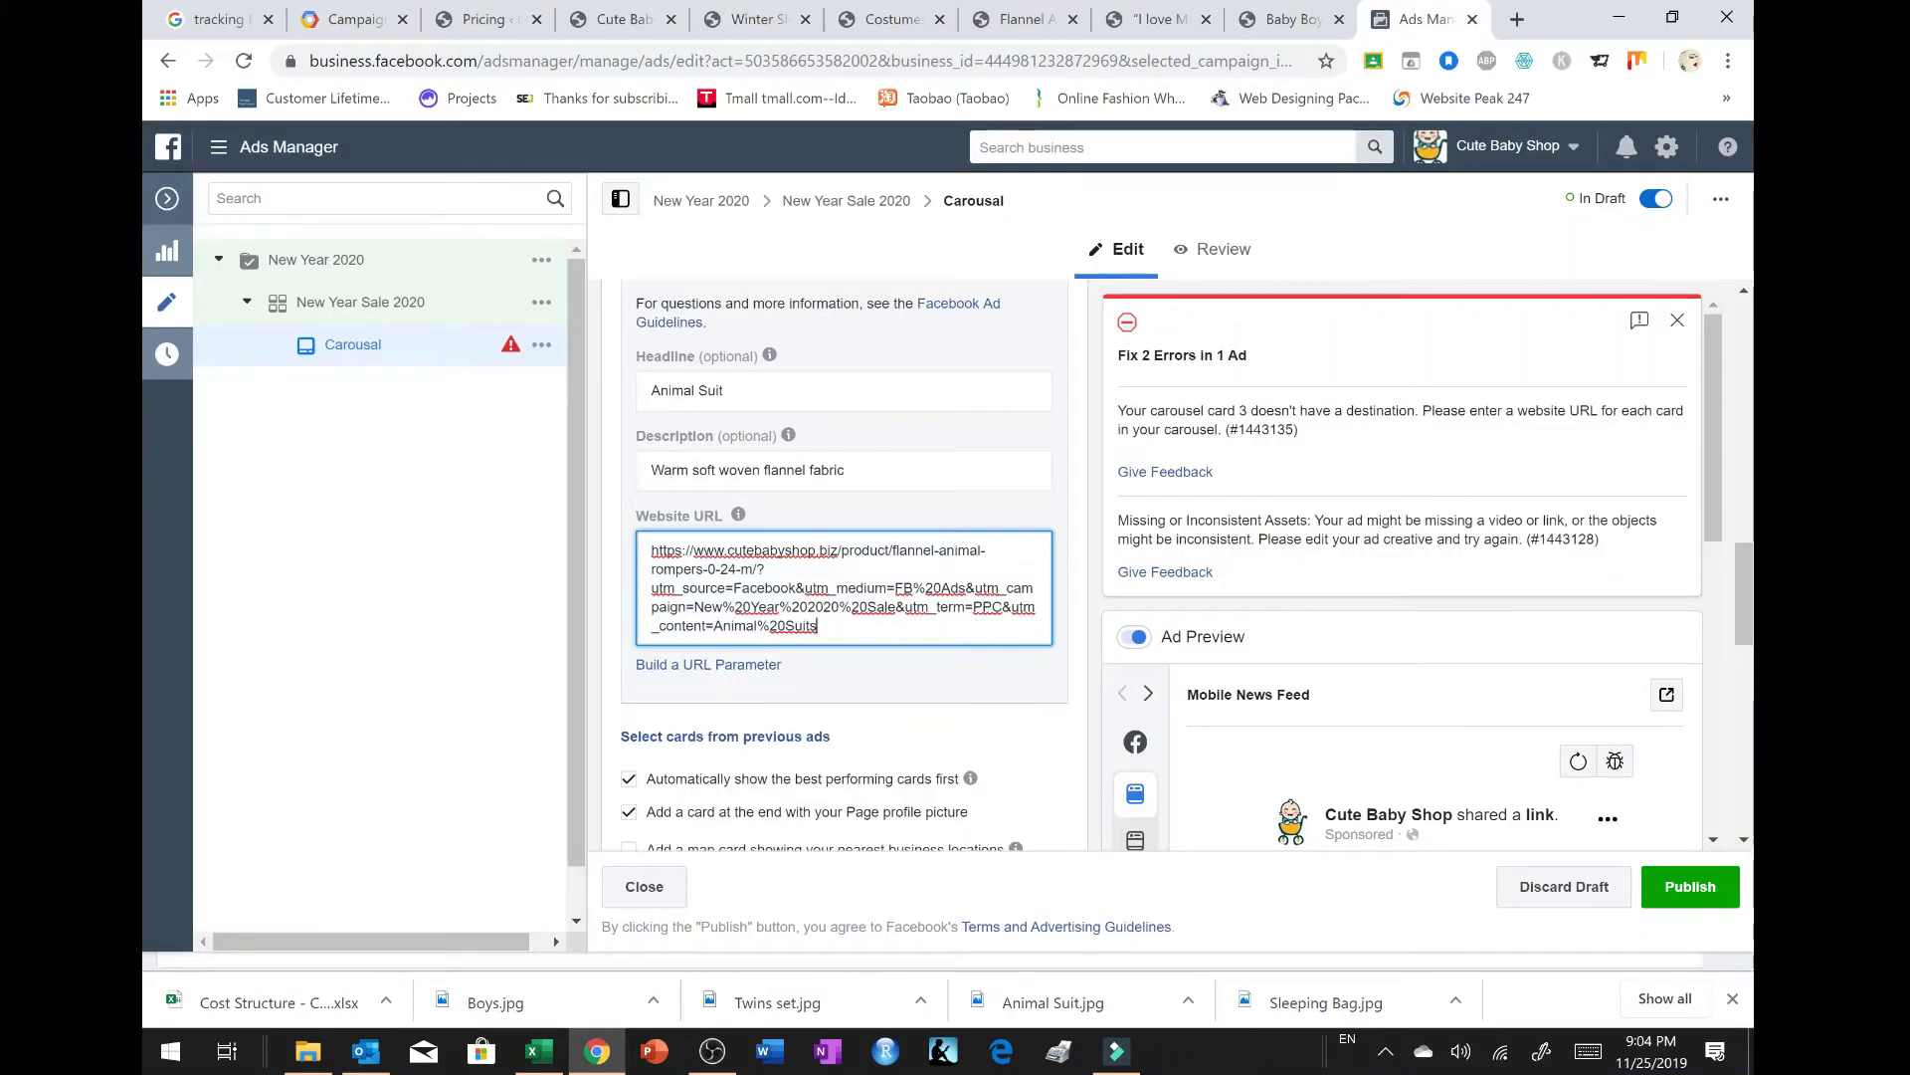
Step: Review card 1's settings and its image, headline, description and call to action in the Mobile News Feed preview
scroll(908, 657, down, 2)
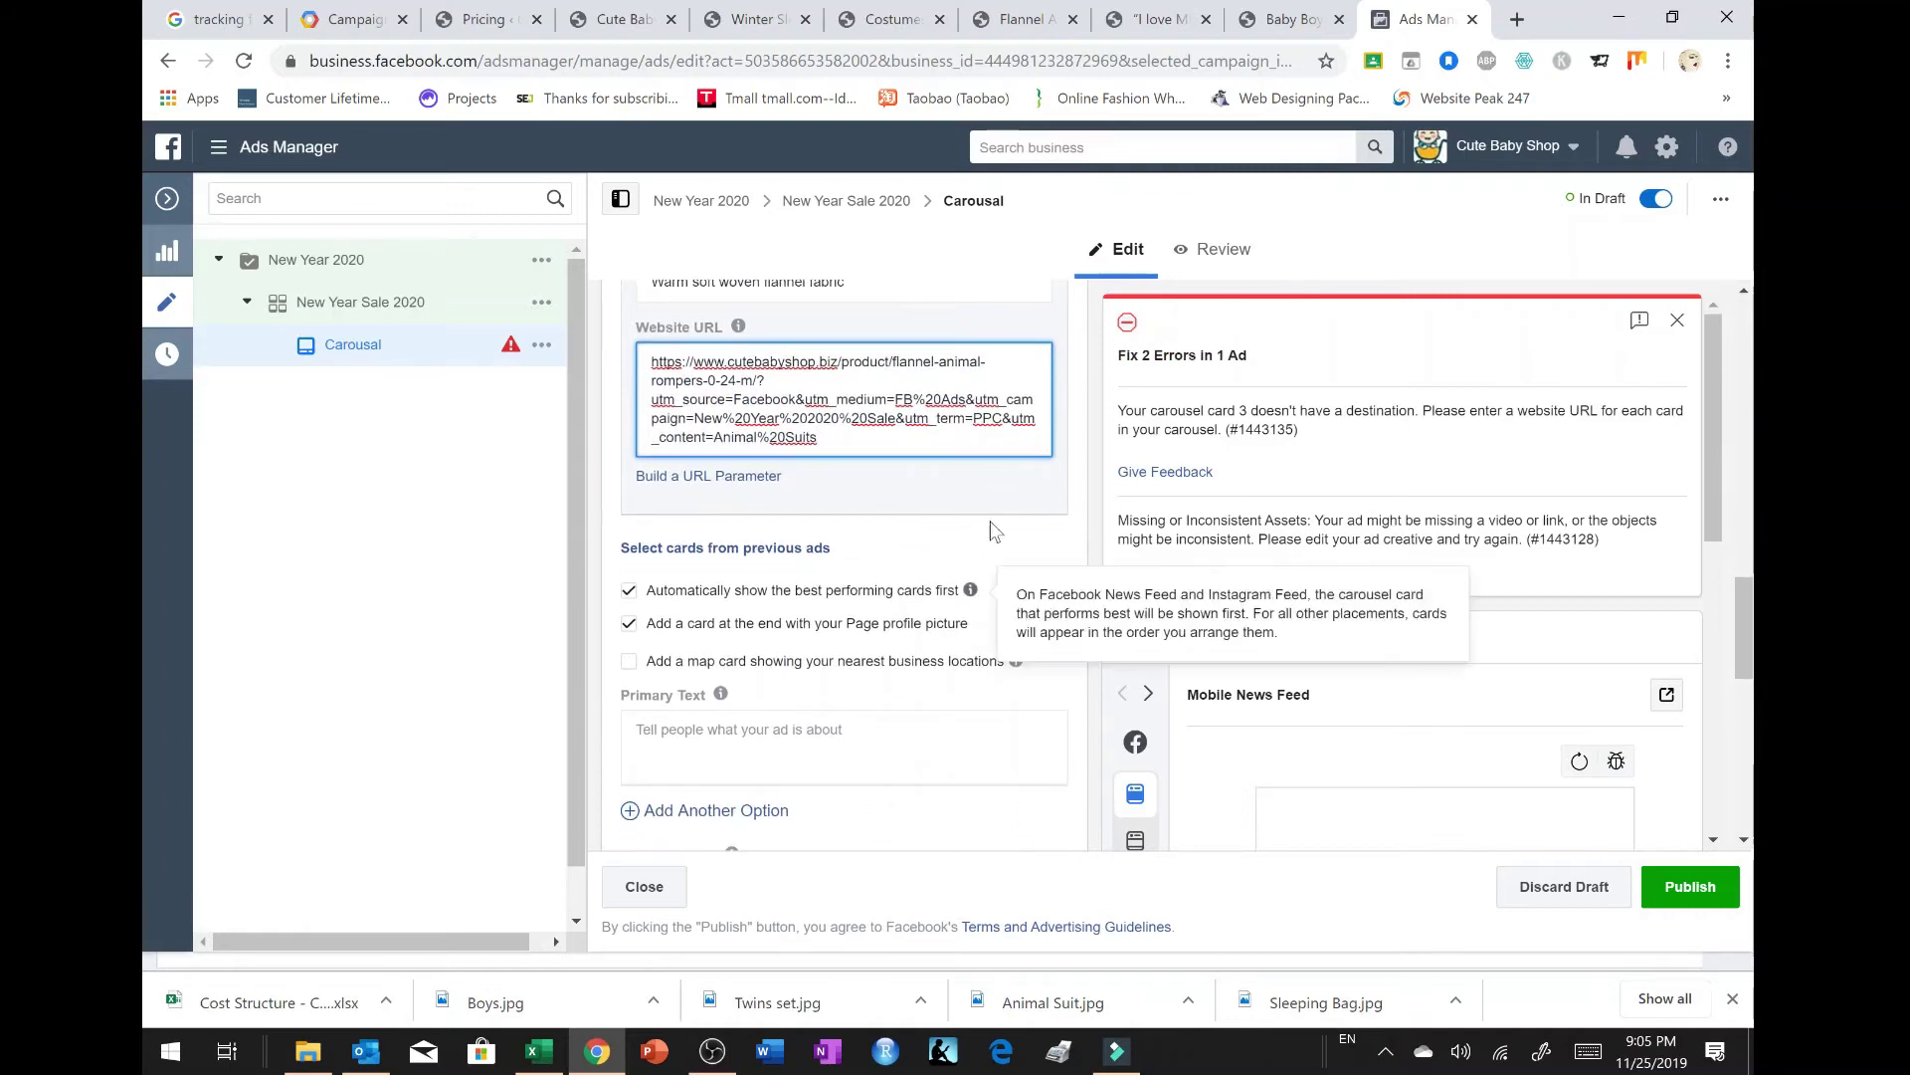
scroll(1029, 556, up, 4)
scroll(864, 560, up, 8)
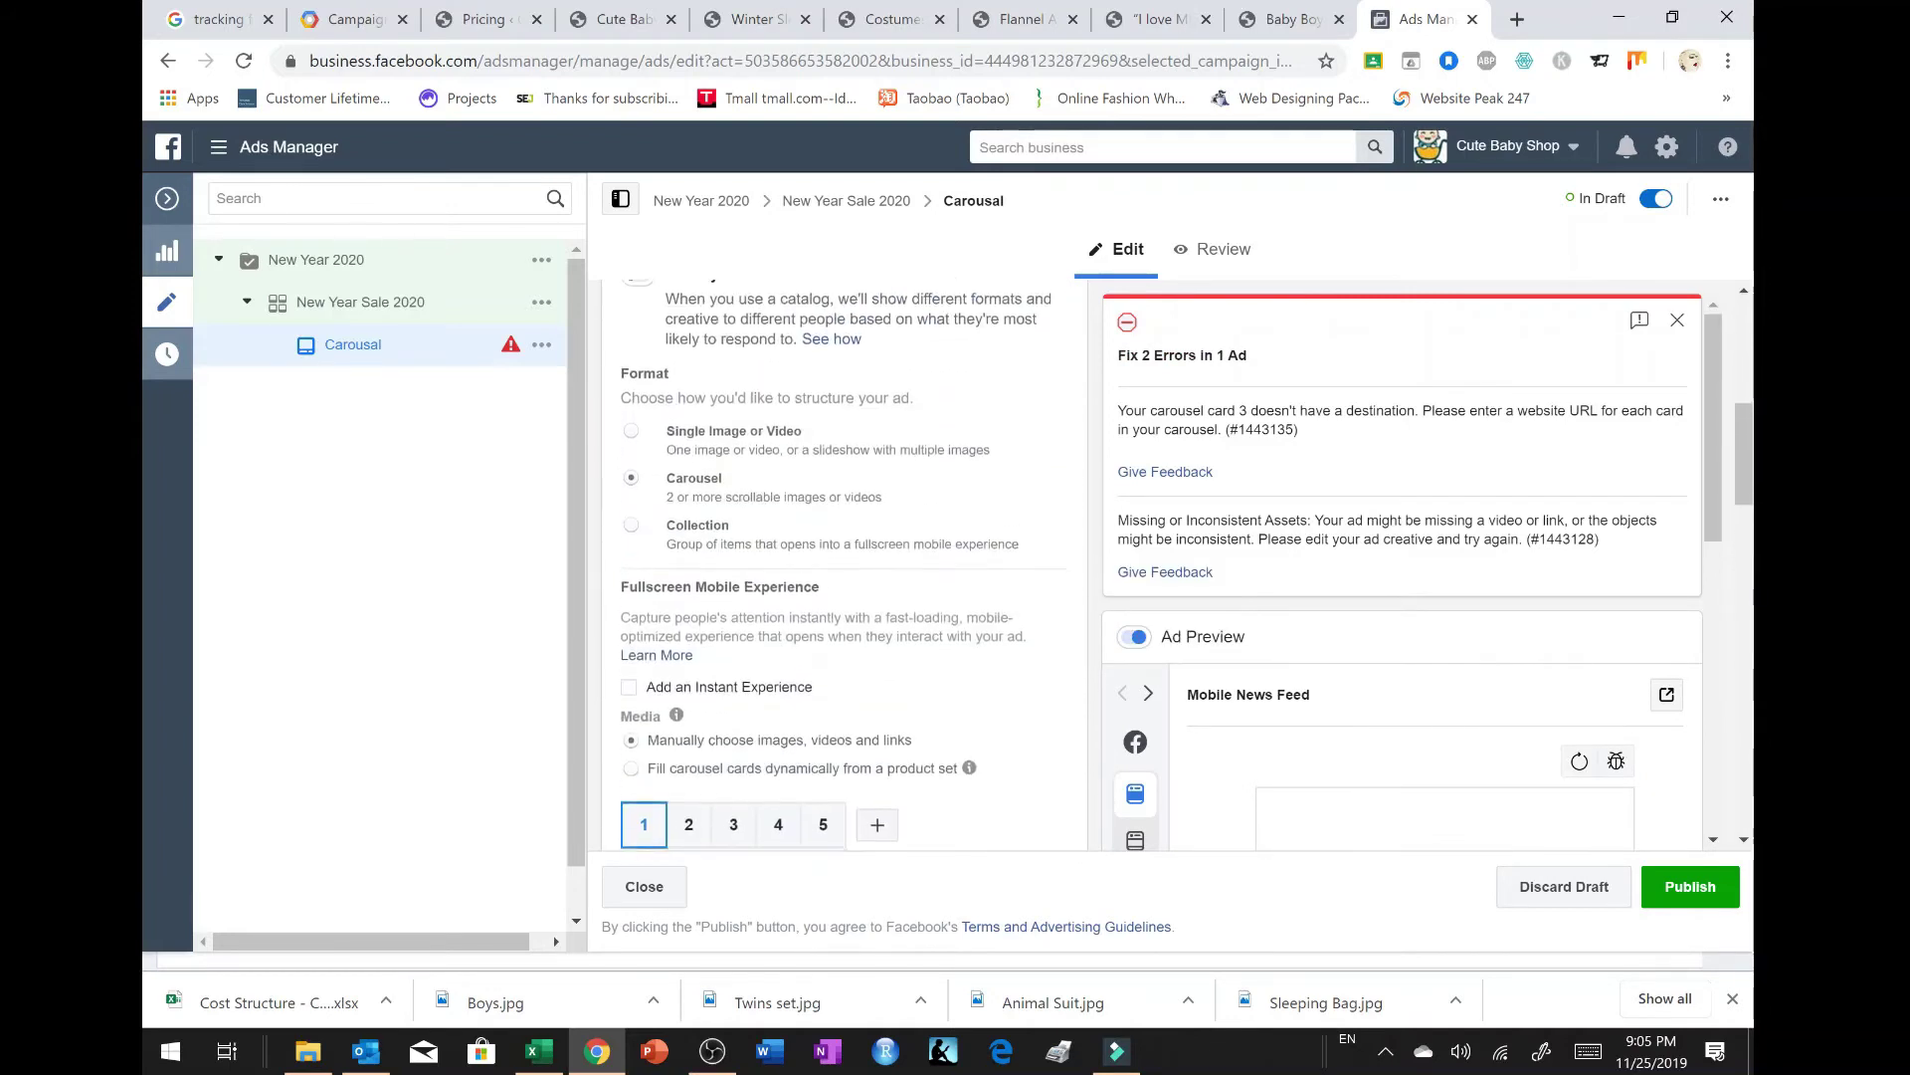
scroll(863, 560, down, 3)
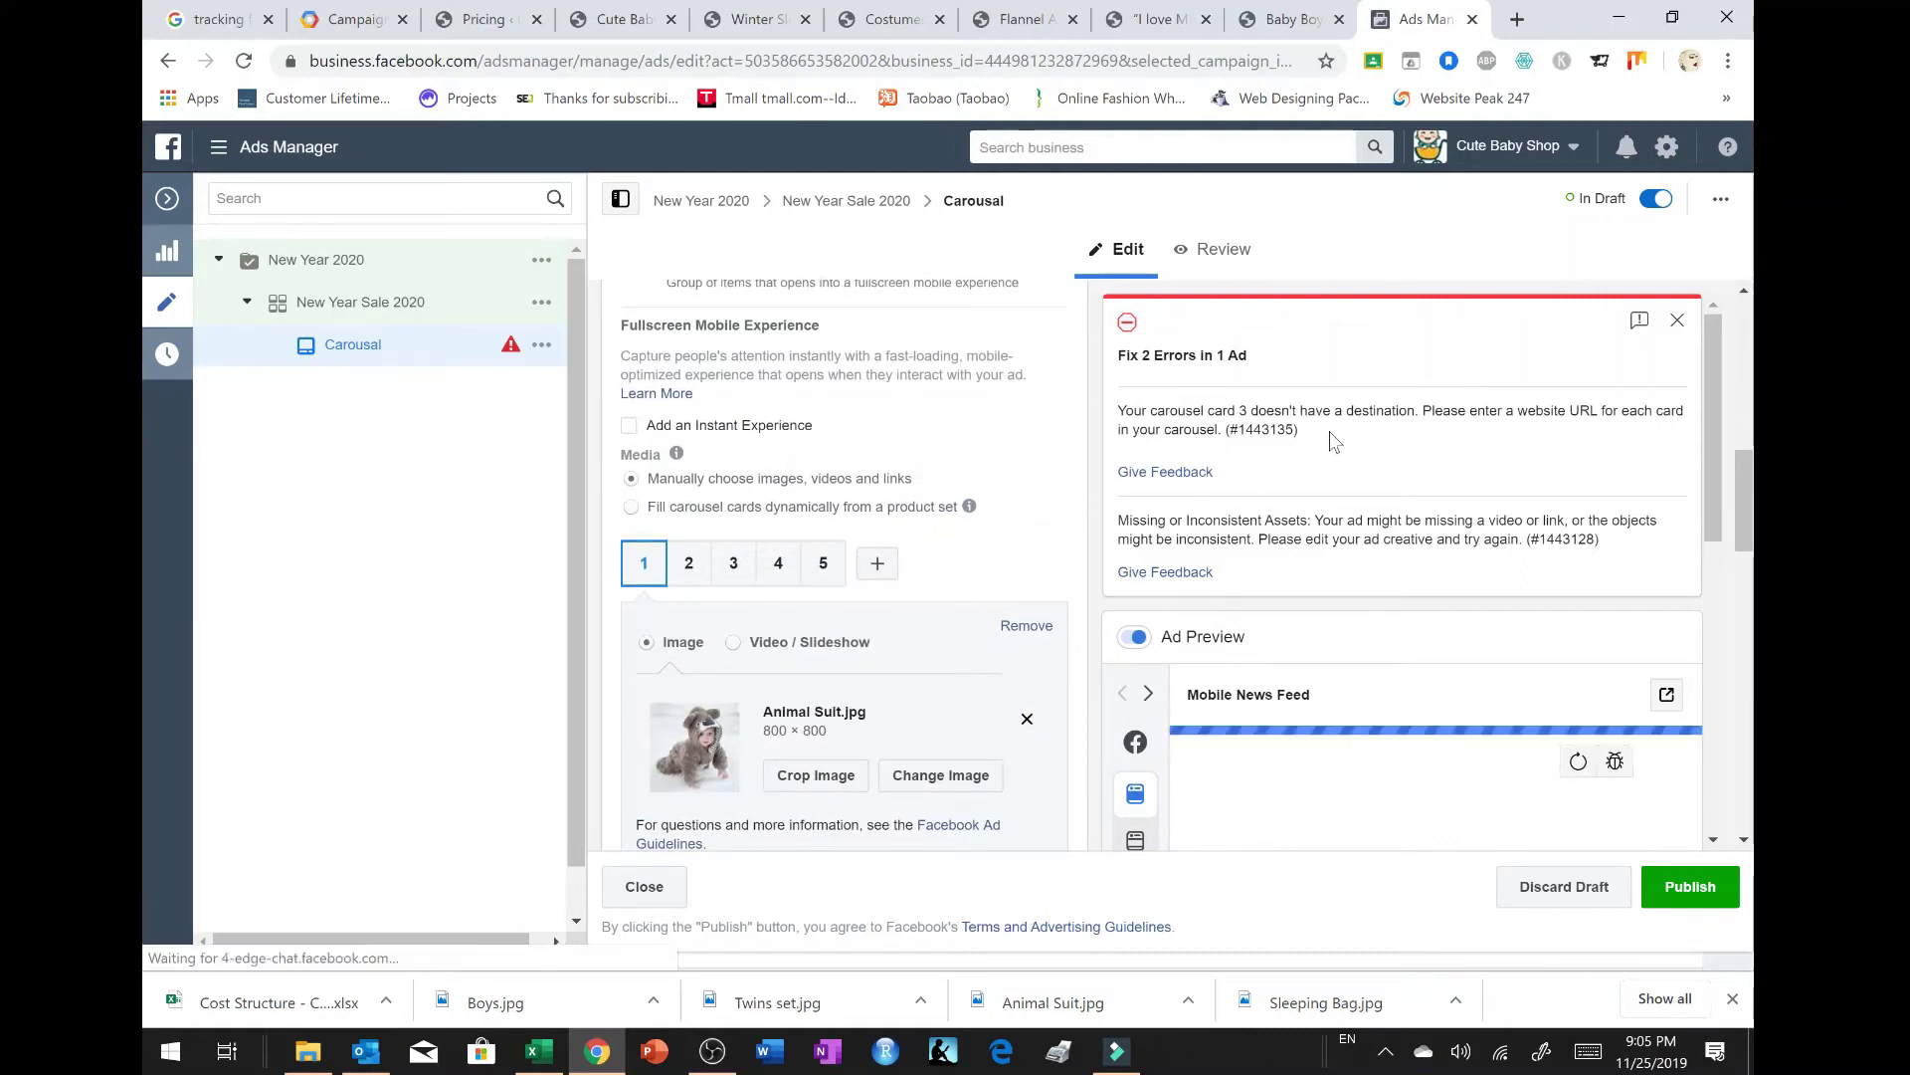
scroll(1364, 539, down, 1)
scroll(1361, 540, down, 3)
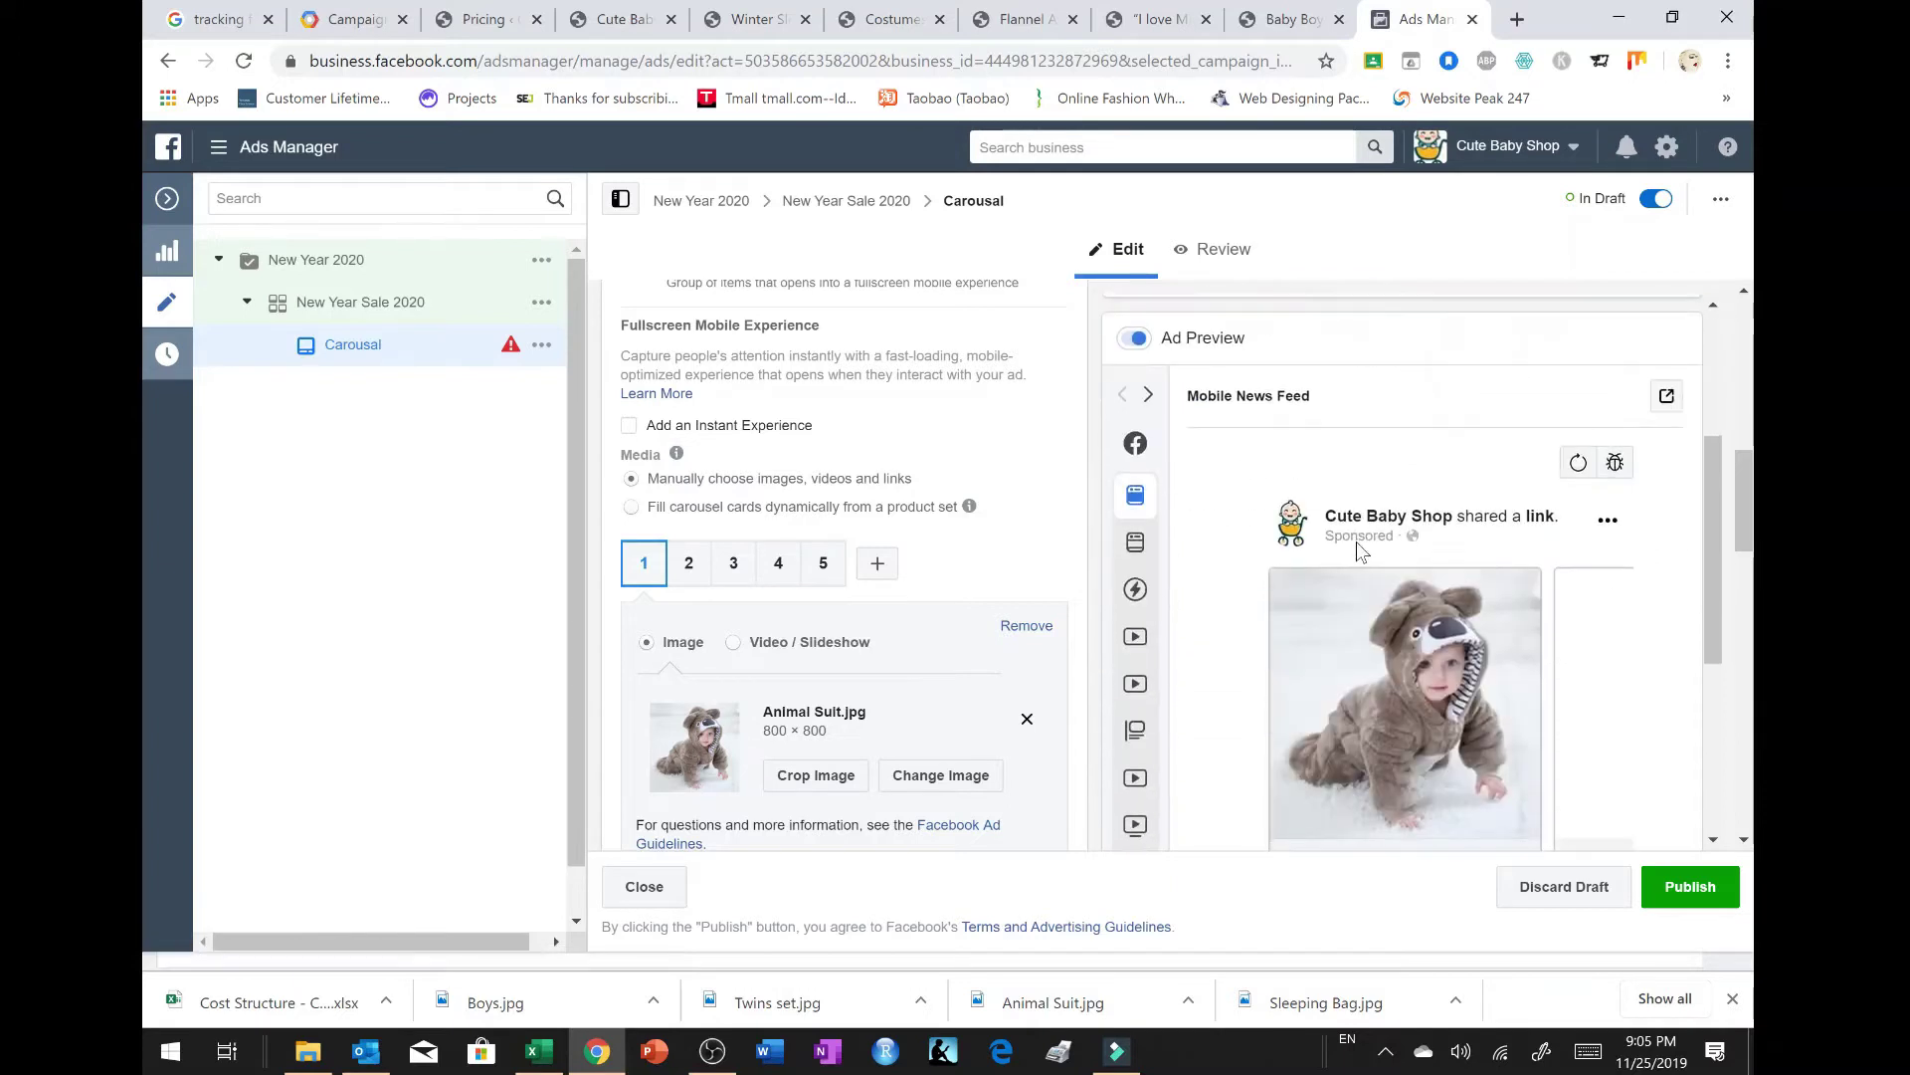
scroll(1375, 671, down, 3)
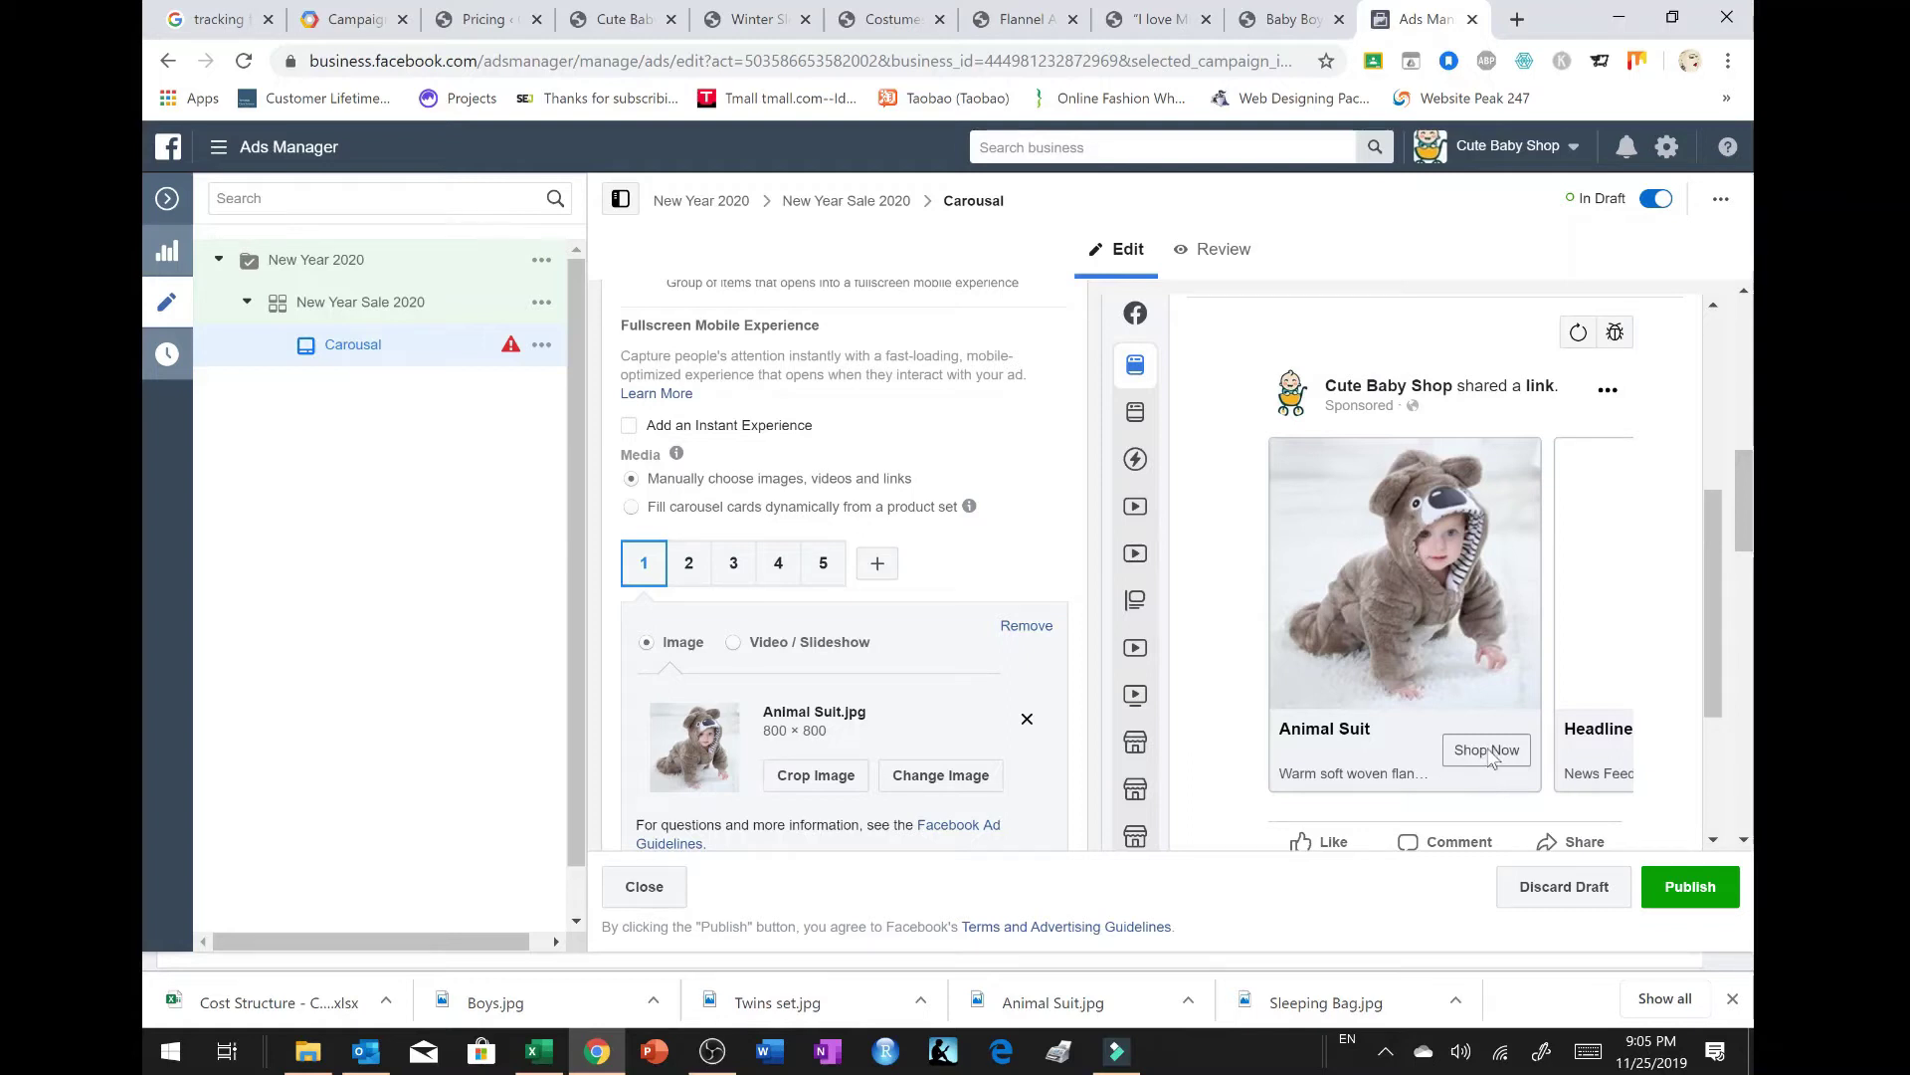
Step: Assign Sleeping Bag.jpg from the account's image assets to carousel card 2
click(688, 563)
scroll(750, 593, down, 1)
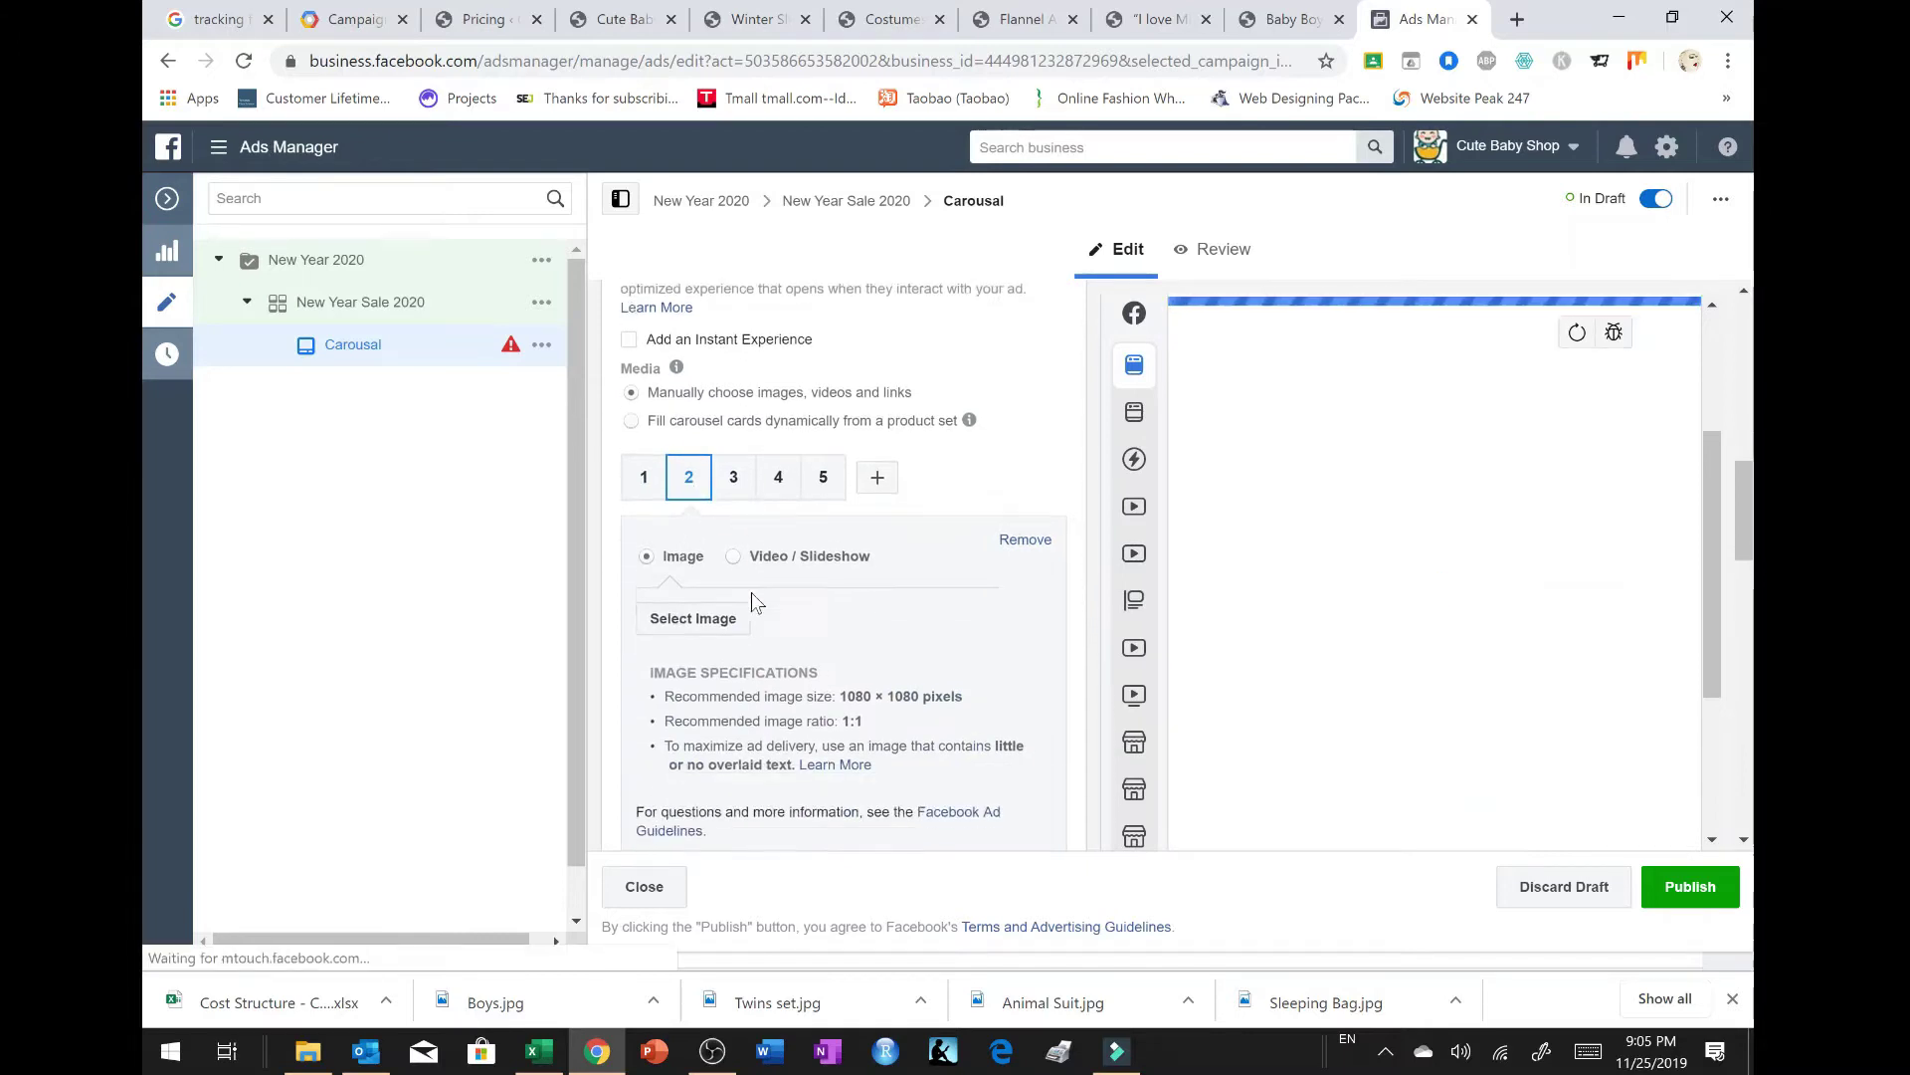
click(709, 575)
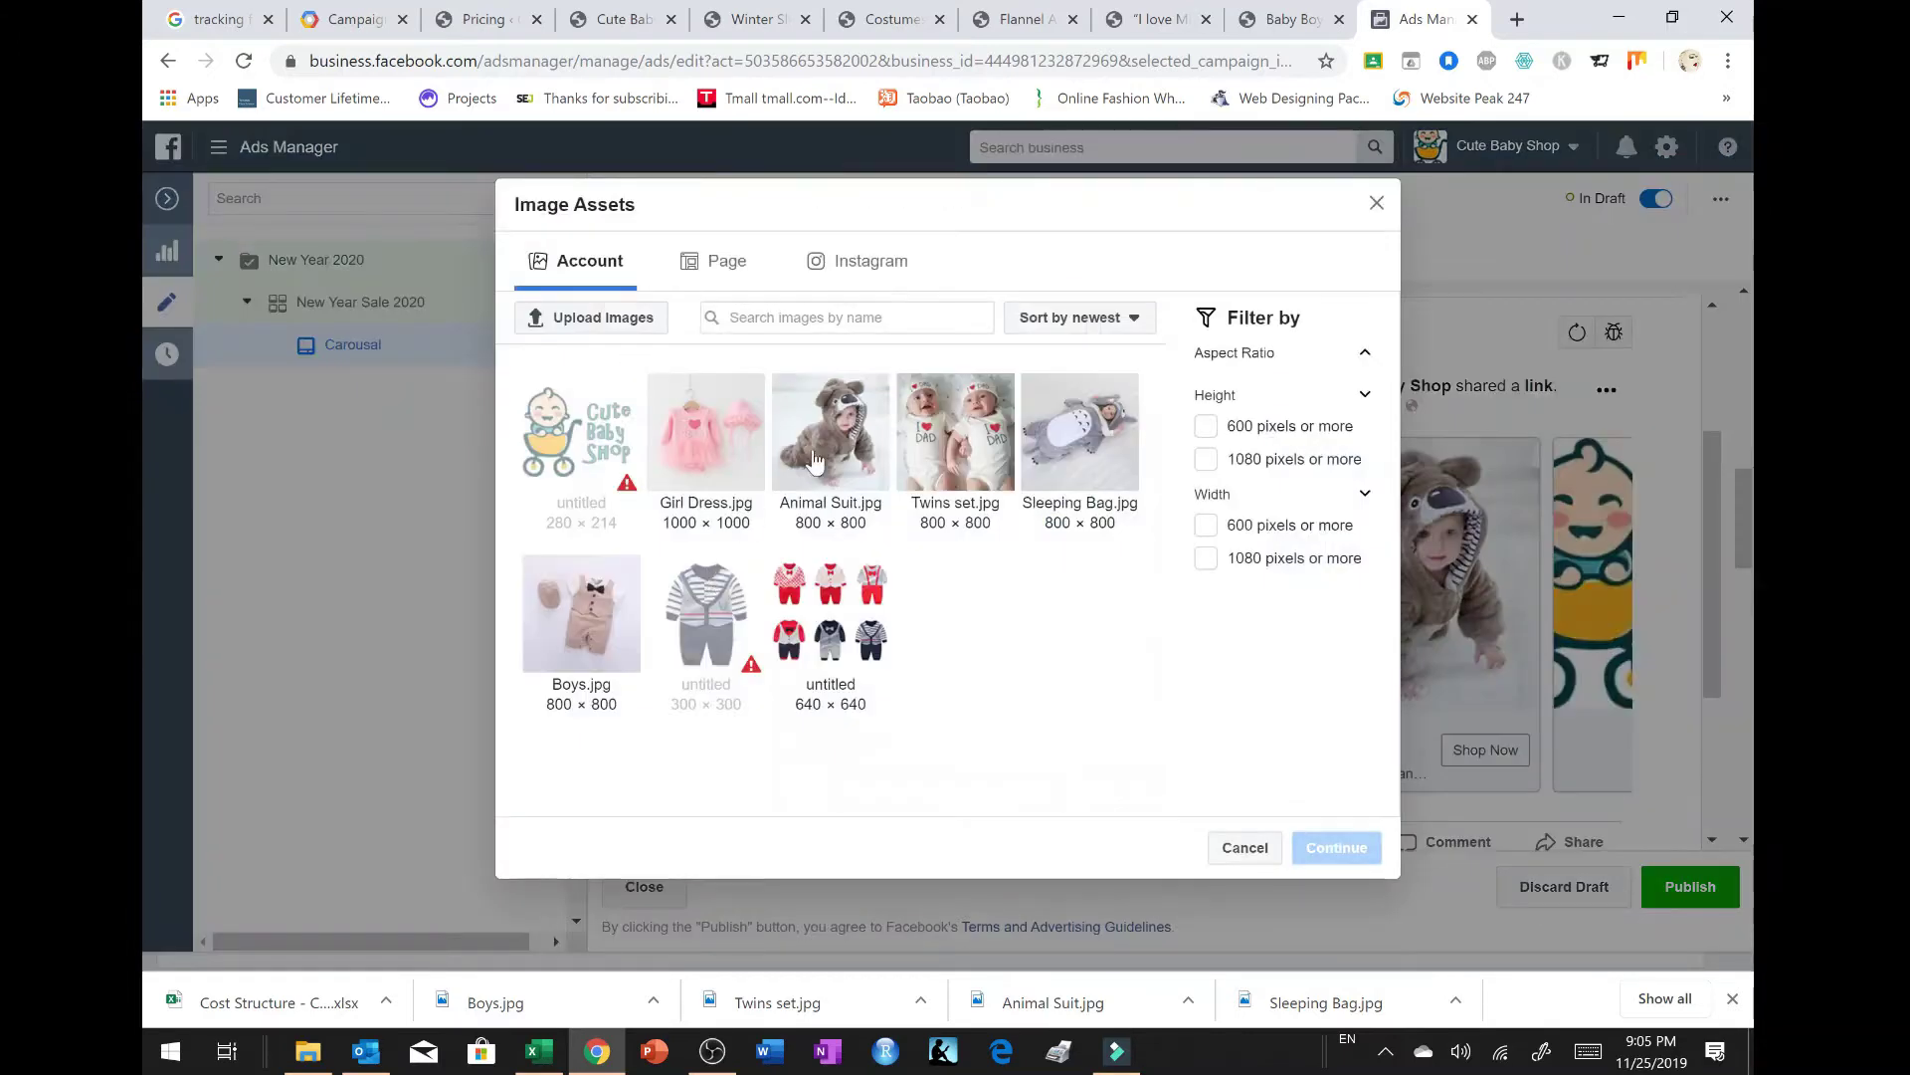
click(1111, 450)
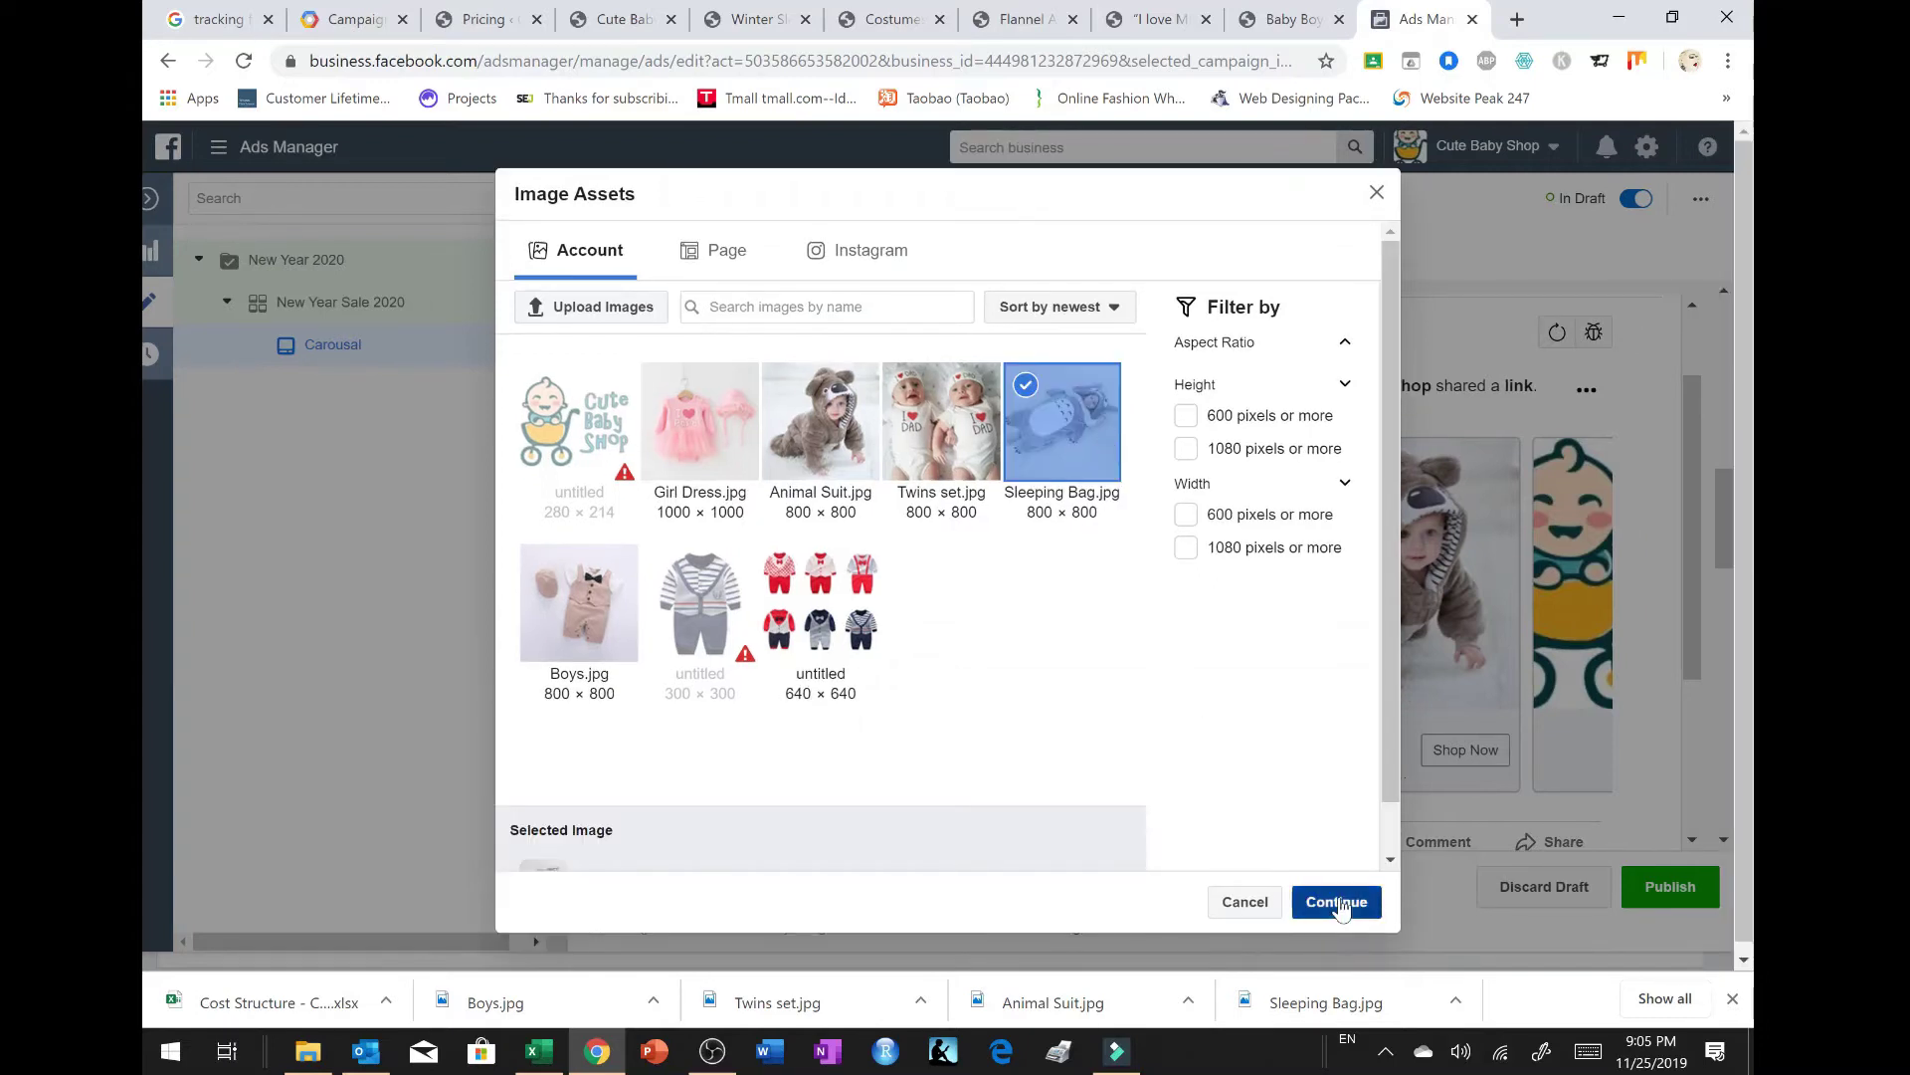
click(1336, 902)
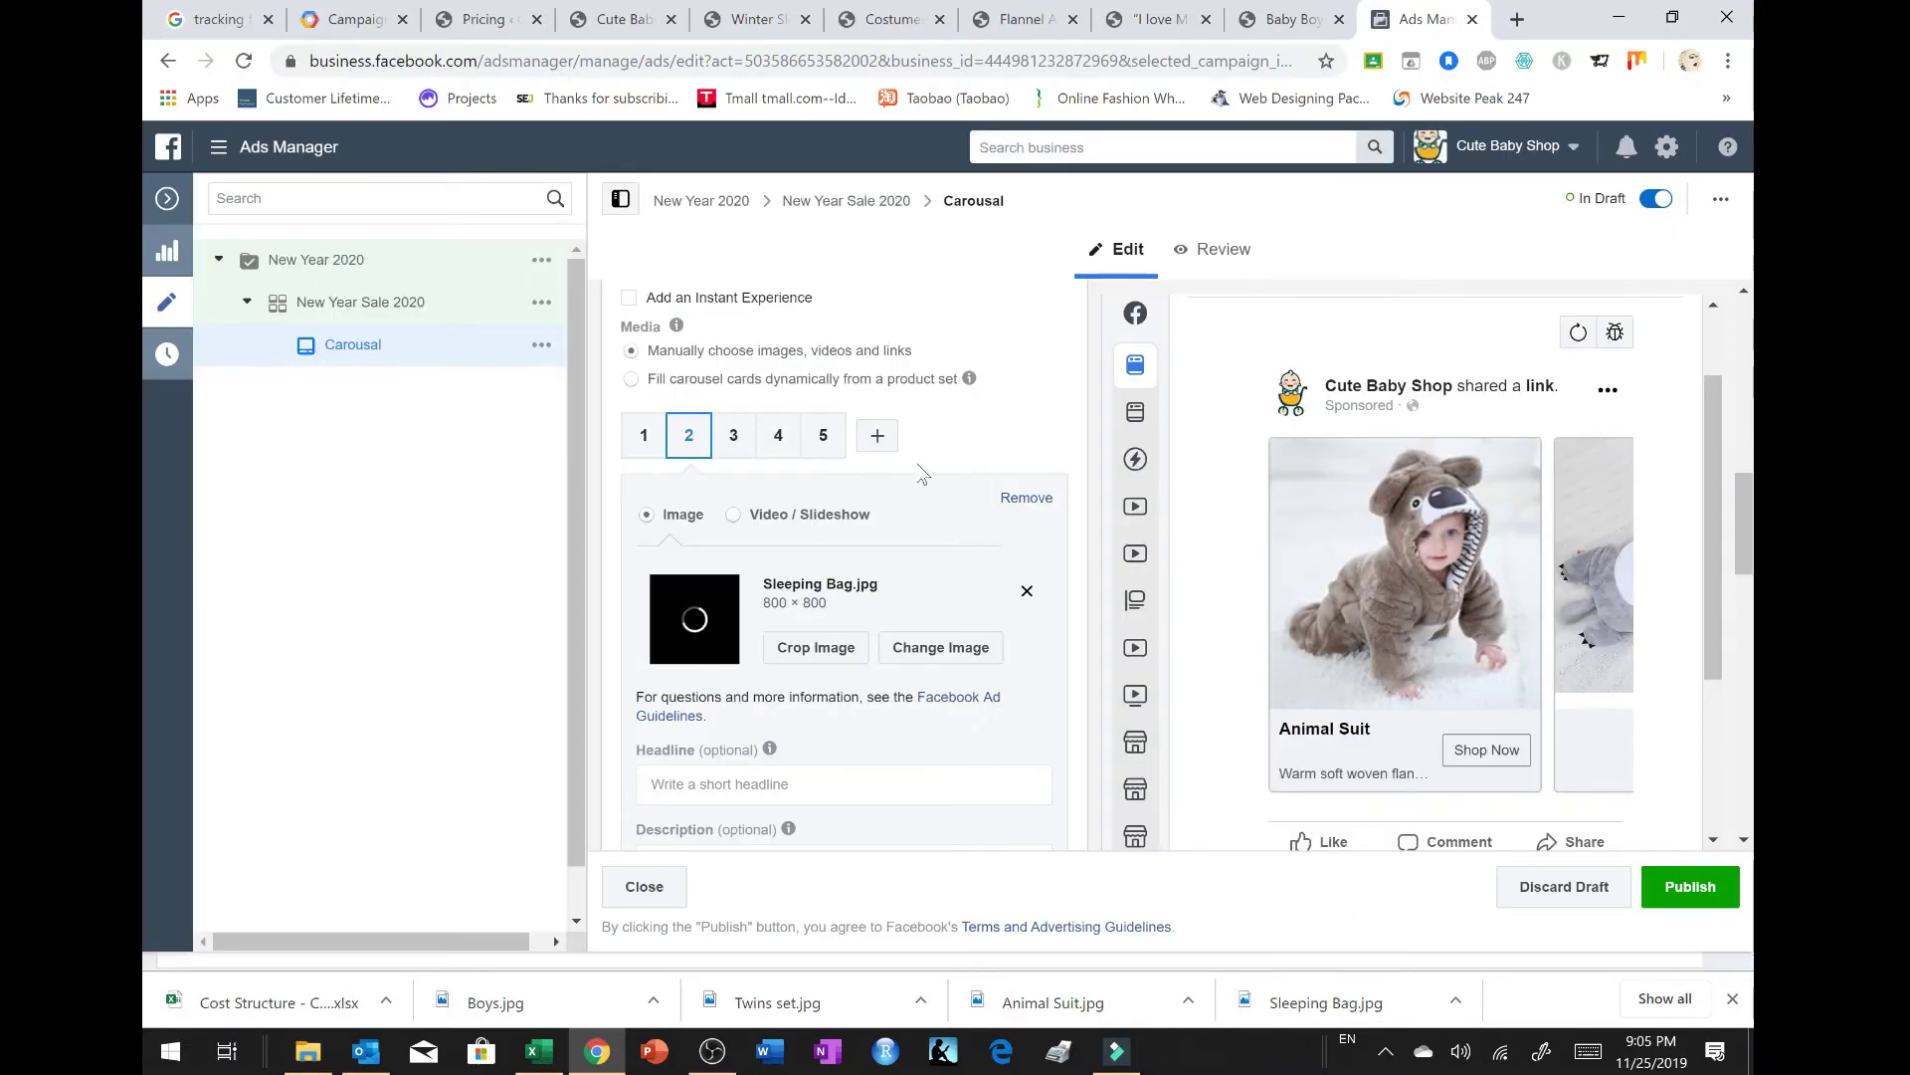
Step: Set card 2's headline to "Sleeping Bags" and its description to "Snooze away easily in a comfy bag"
scroll(814, 572, down, 2)
click(825, 566)
text(Sleeping Bags)
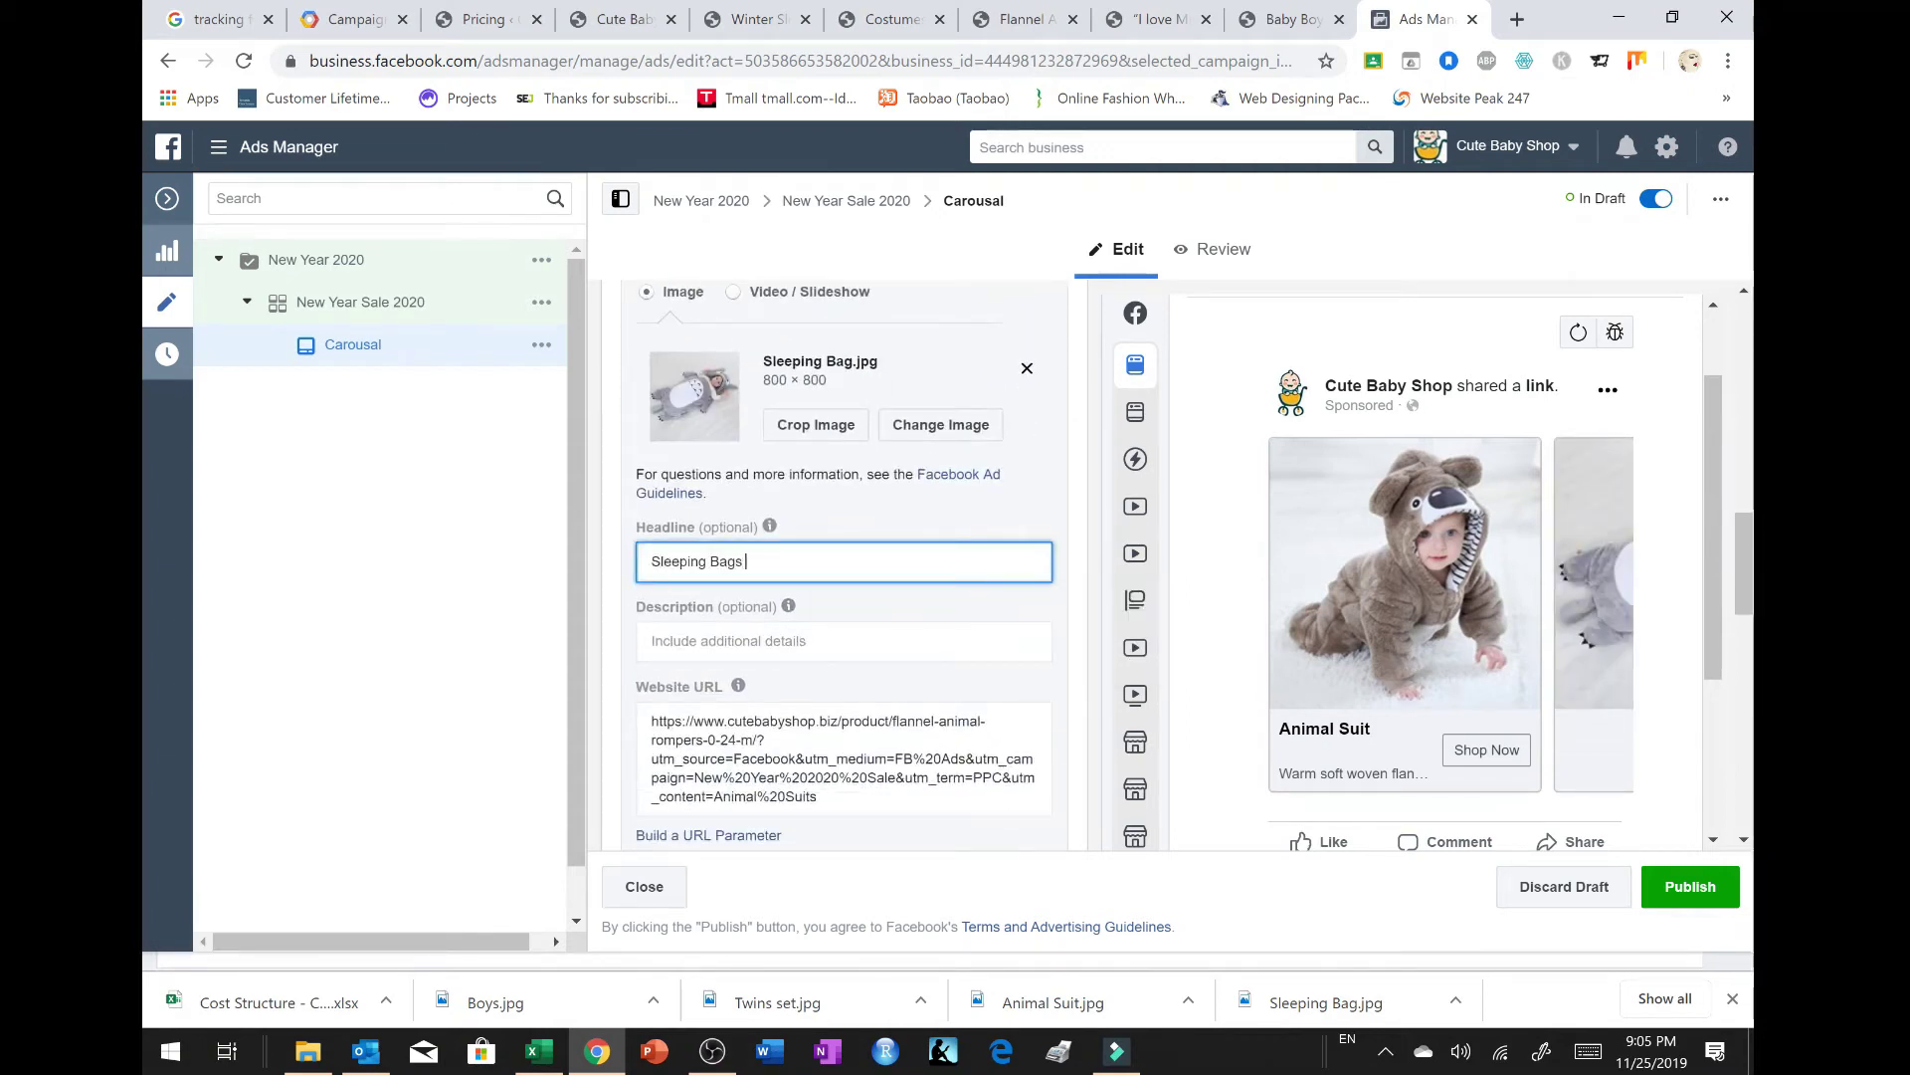
click(900, 637)
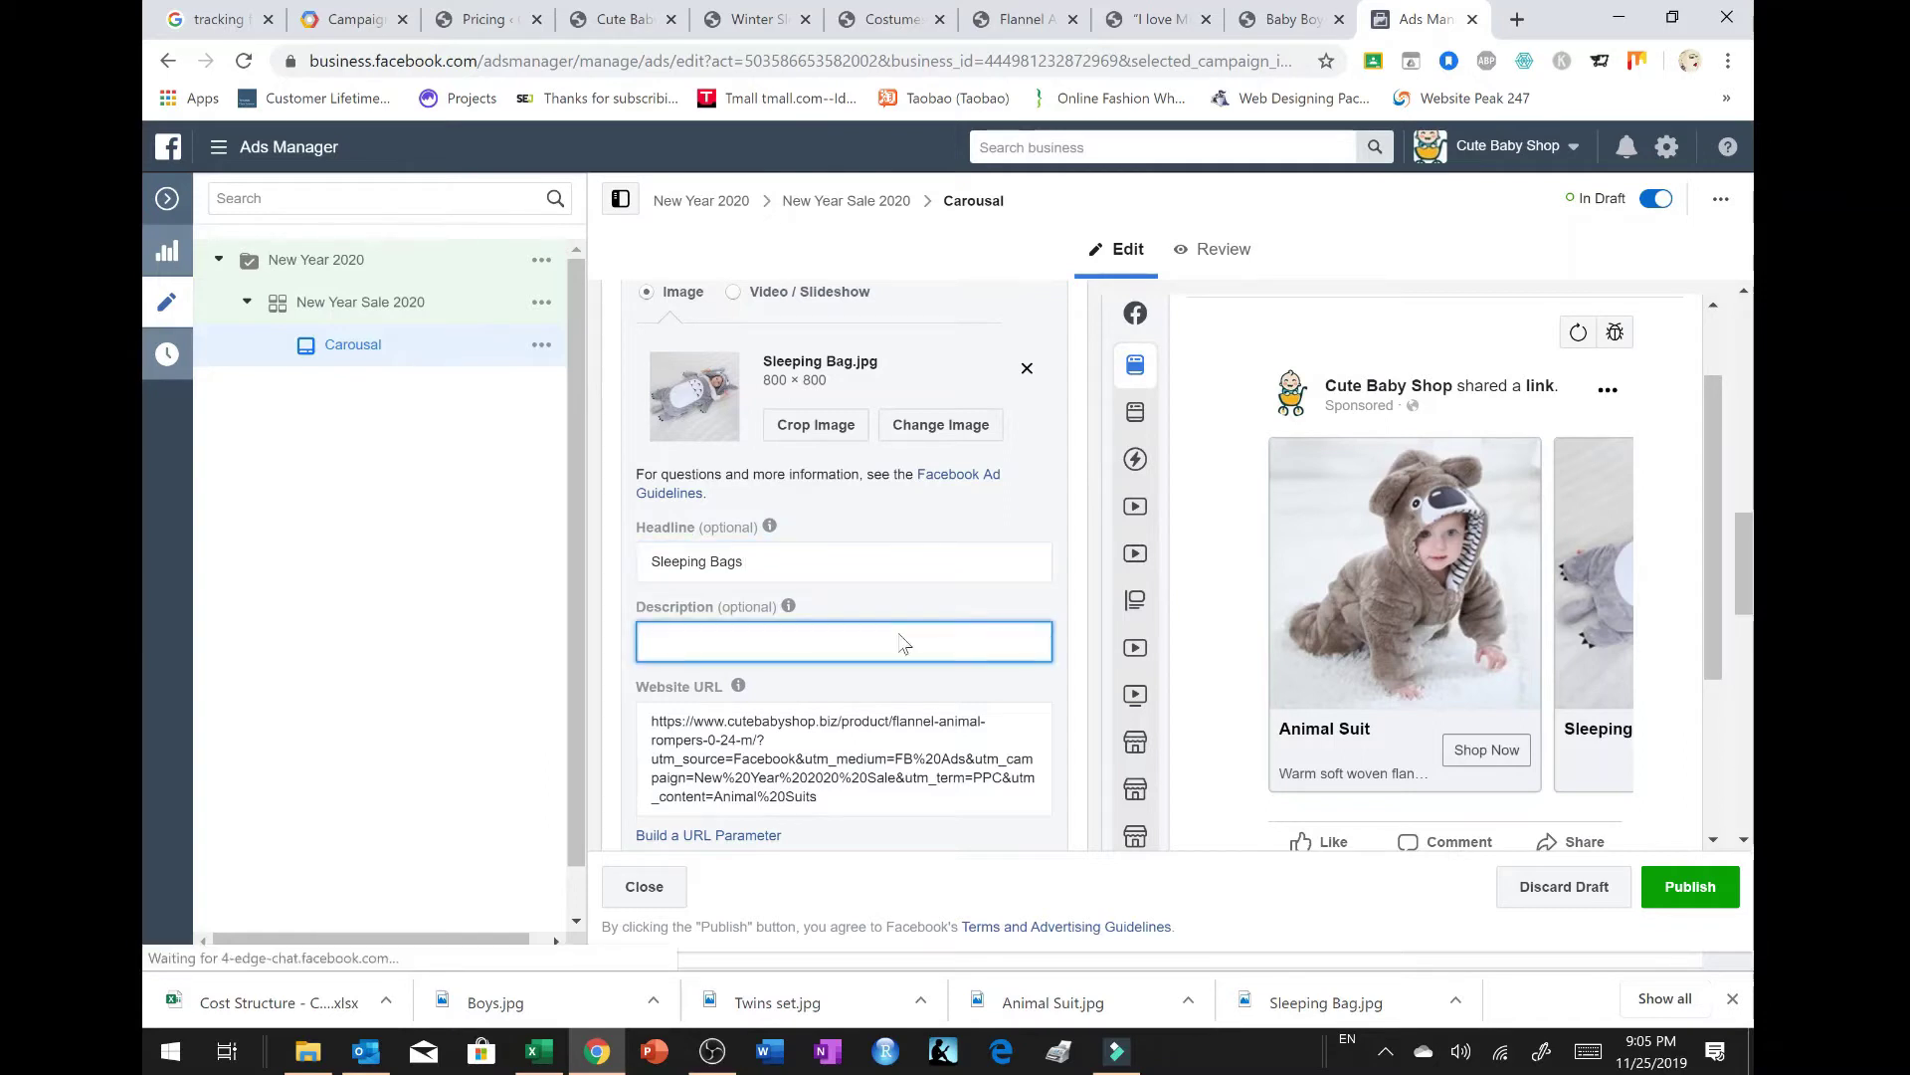
text(Snooze away in a comfy)
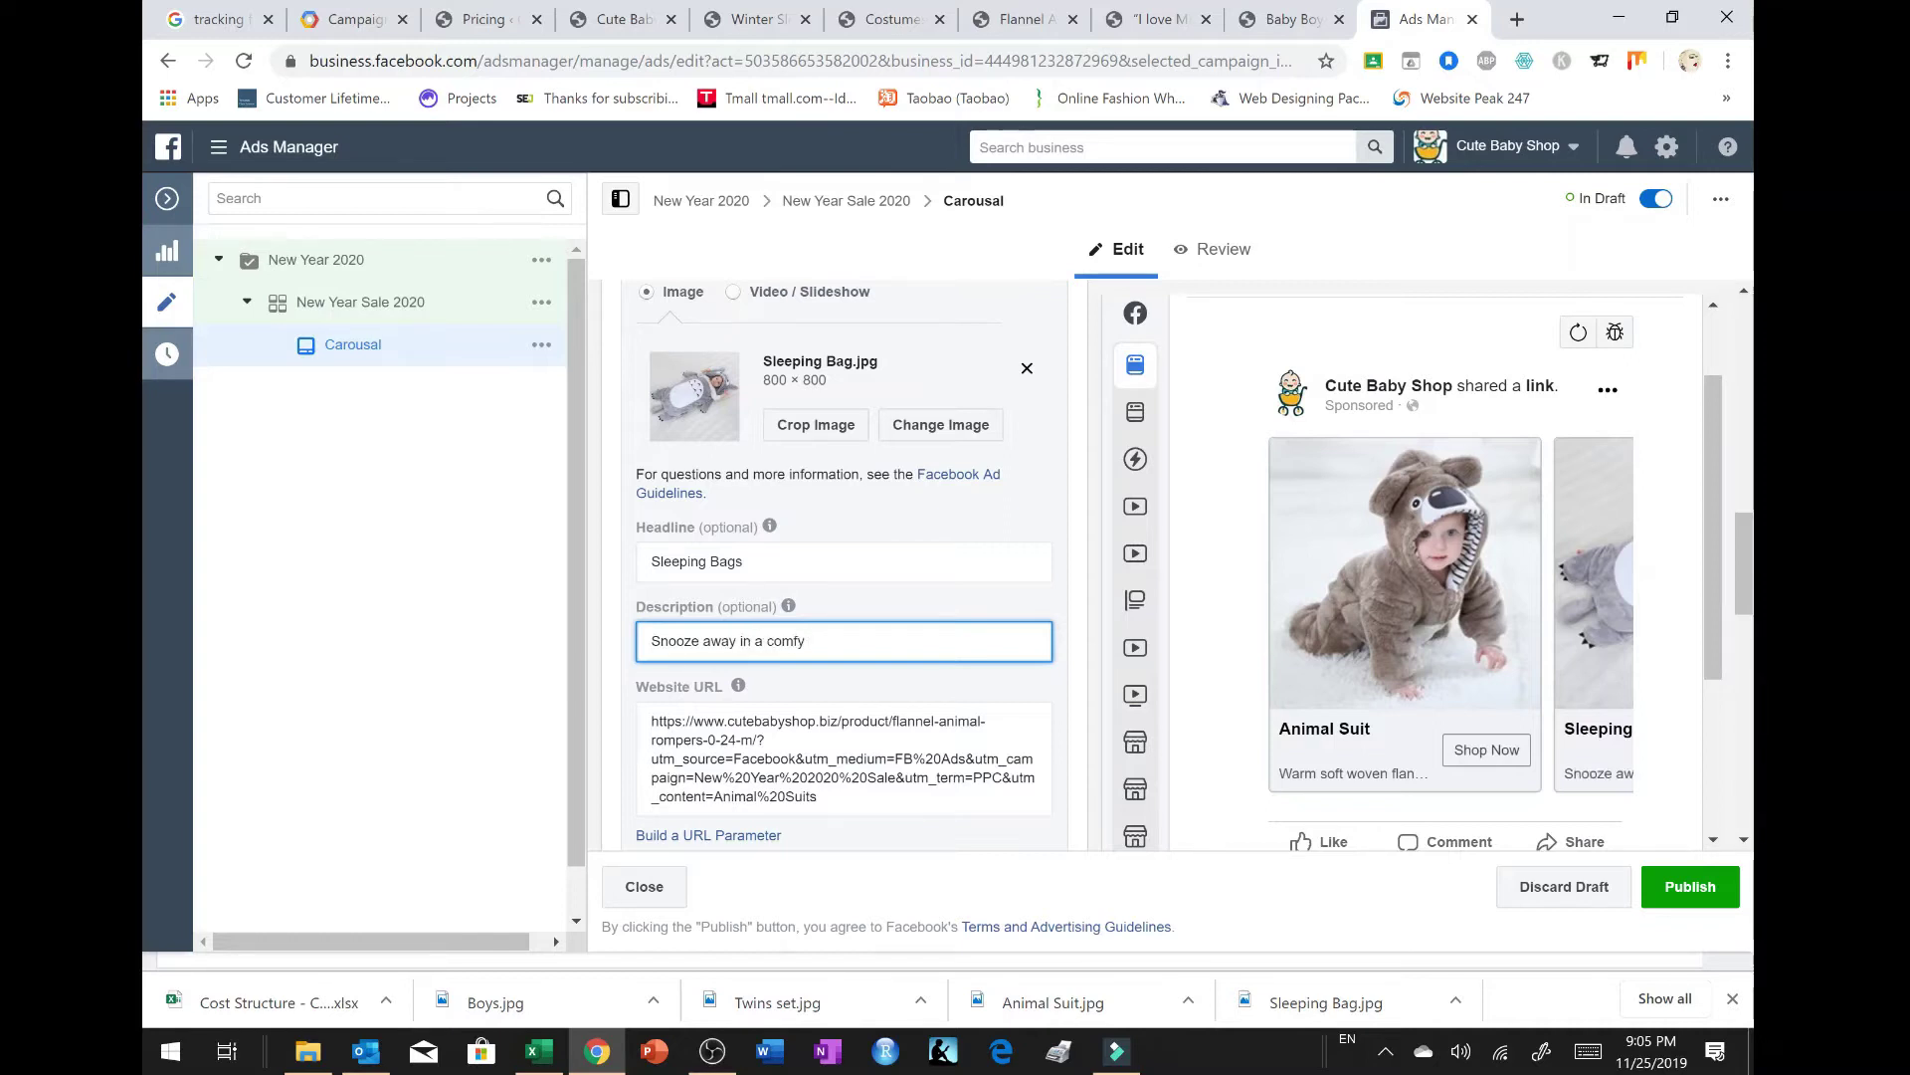
click(739, 642)
text(easily)
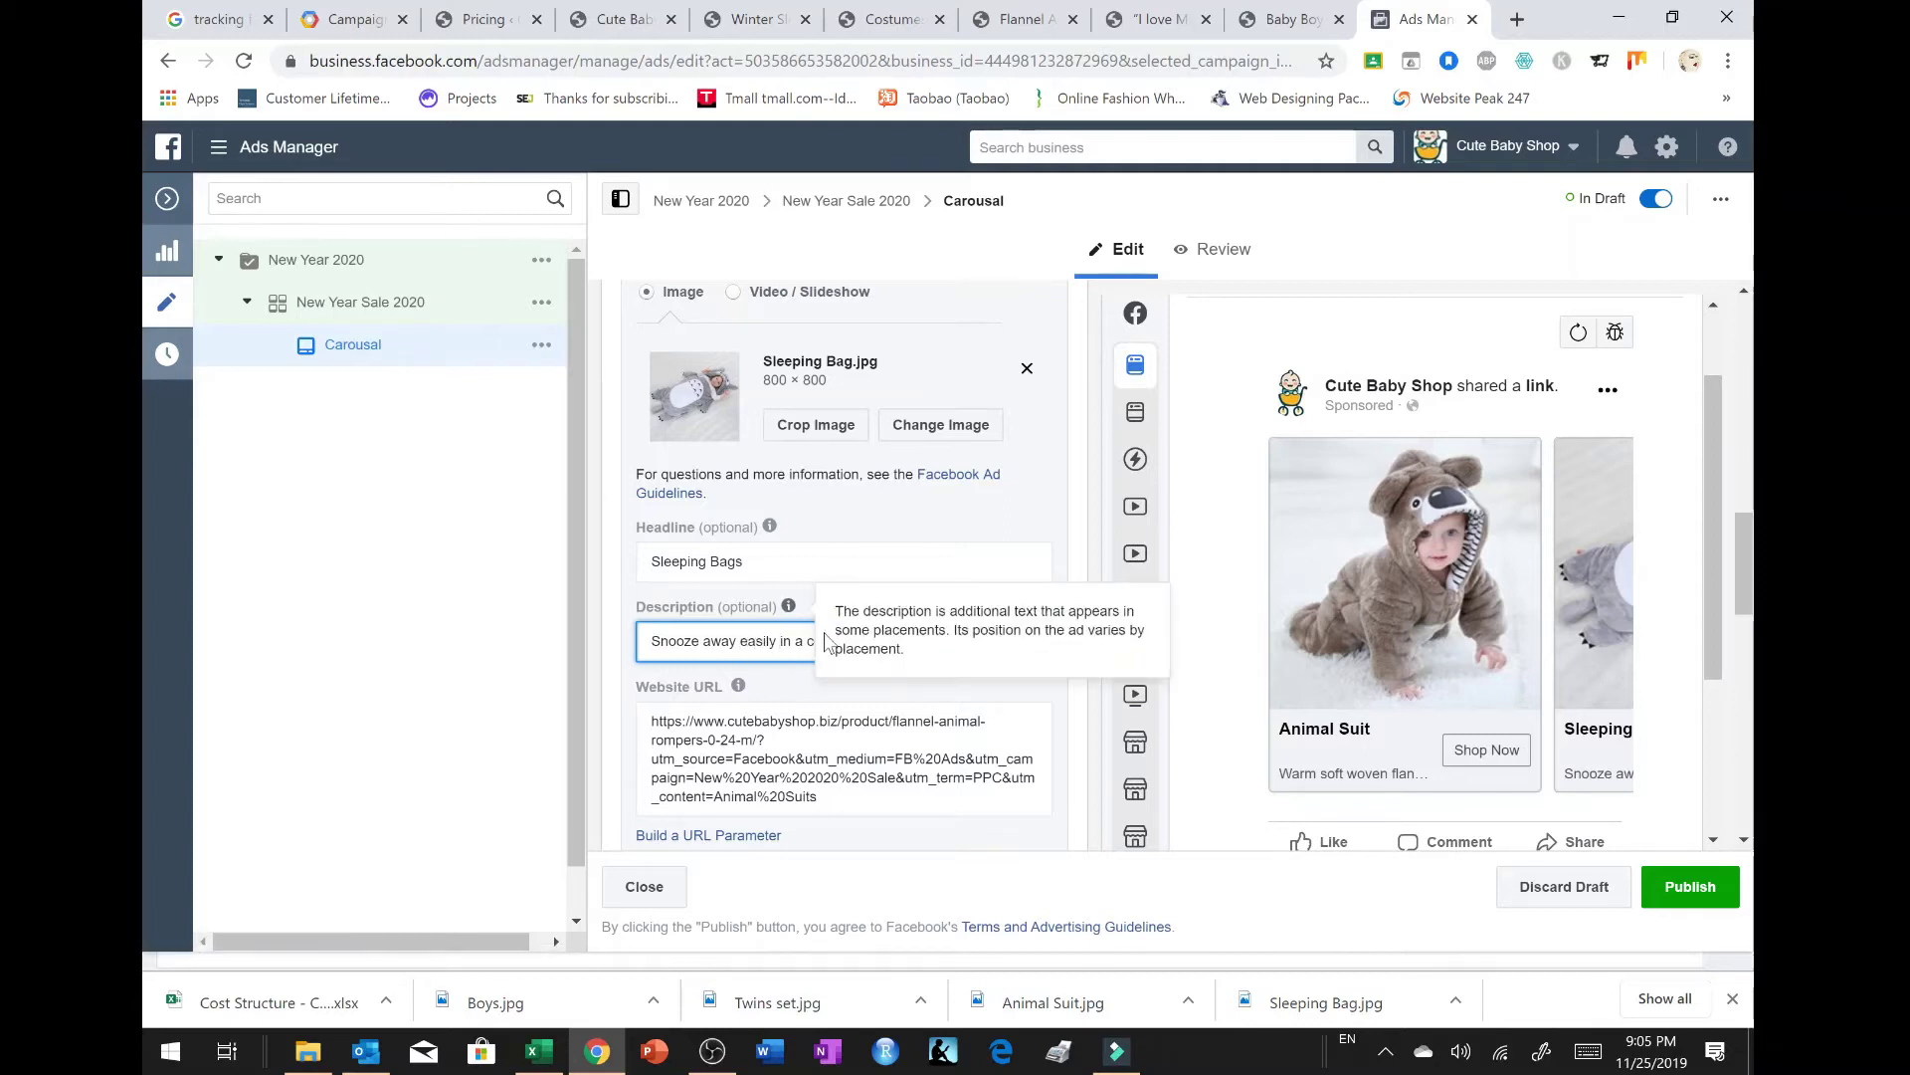
click(931, 640)
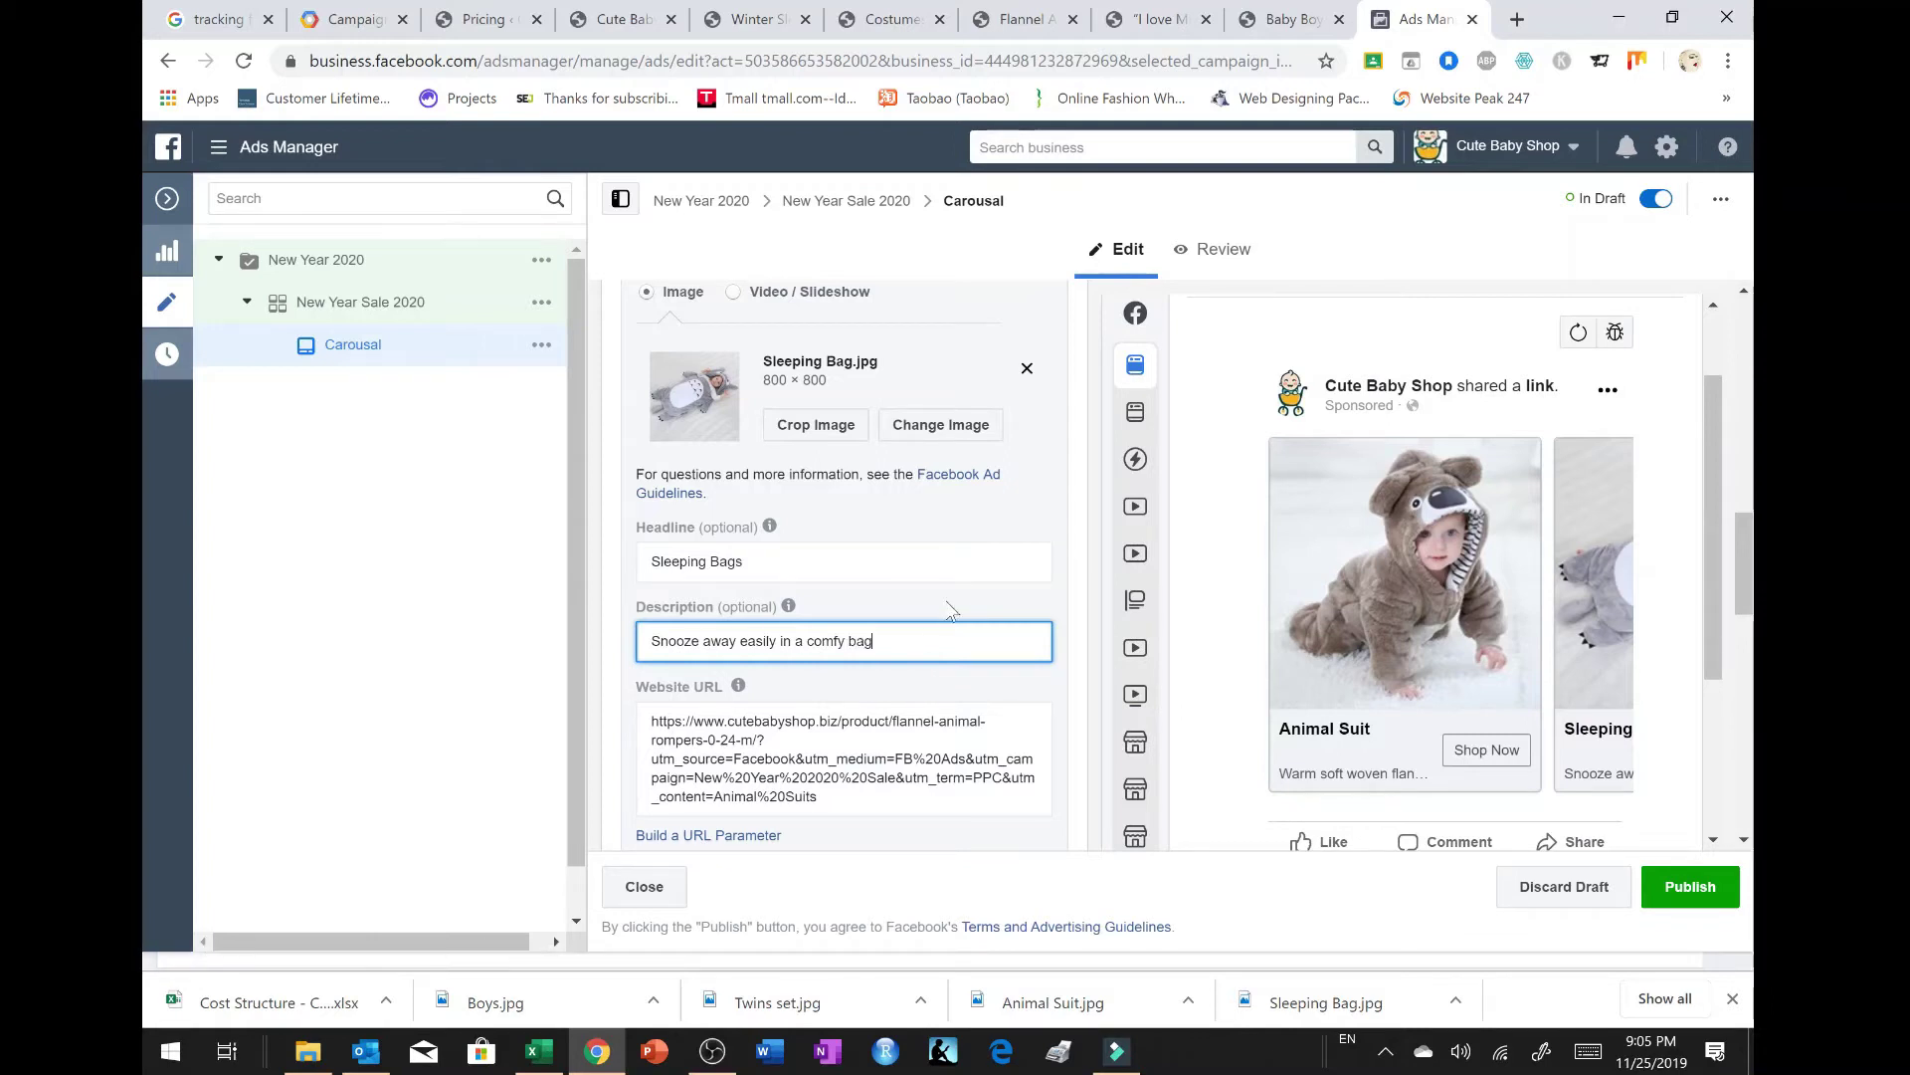
Step: Clear card 2's website URL and close the Flannel Animal Rompers product page
triple_click(913, 722)
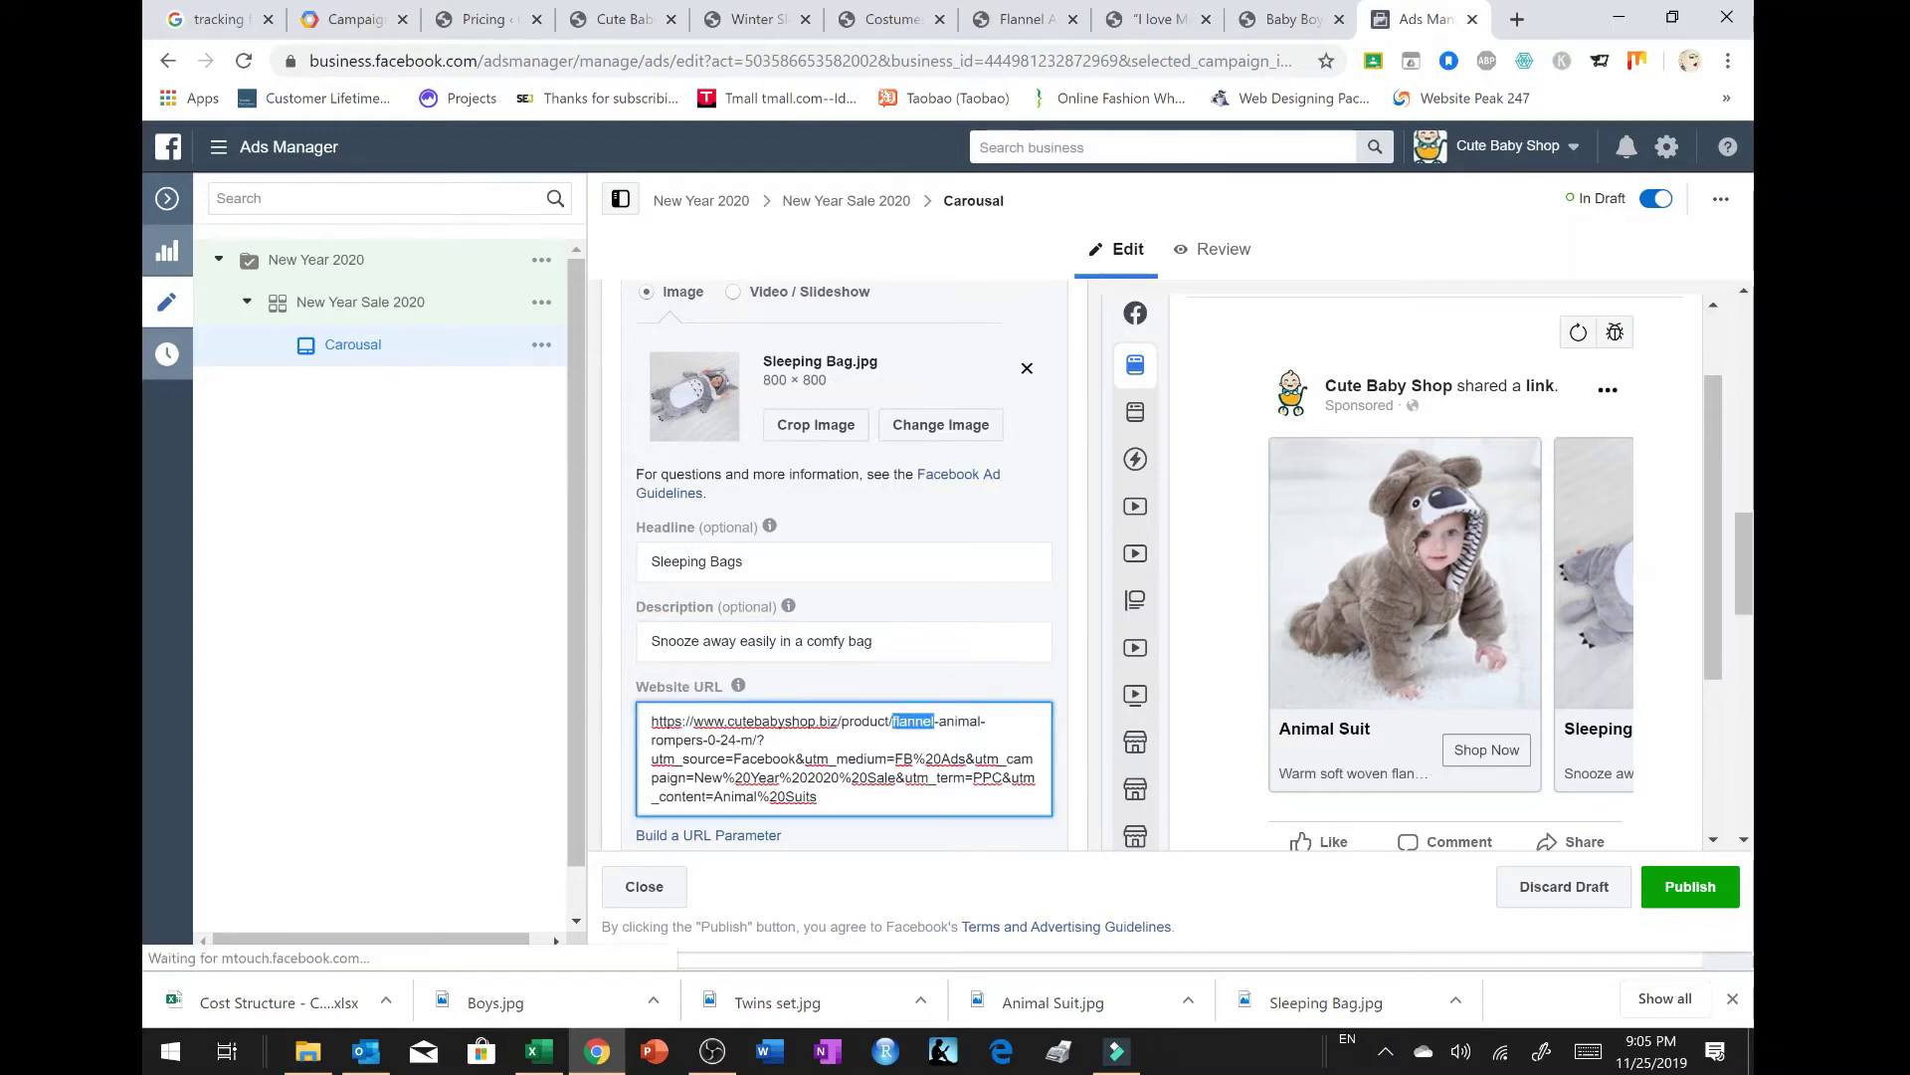
key(BackSpace)
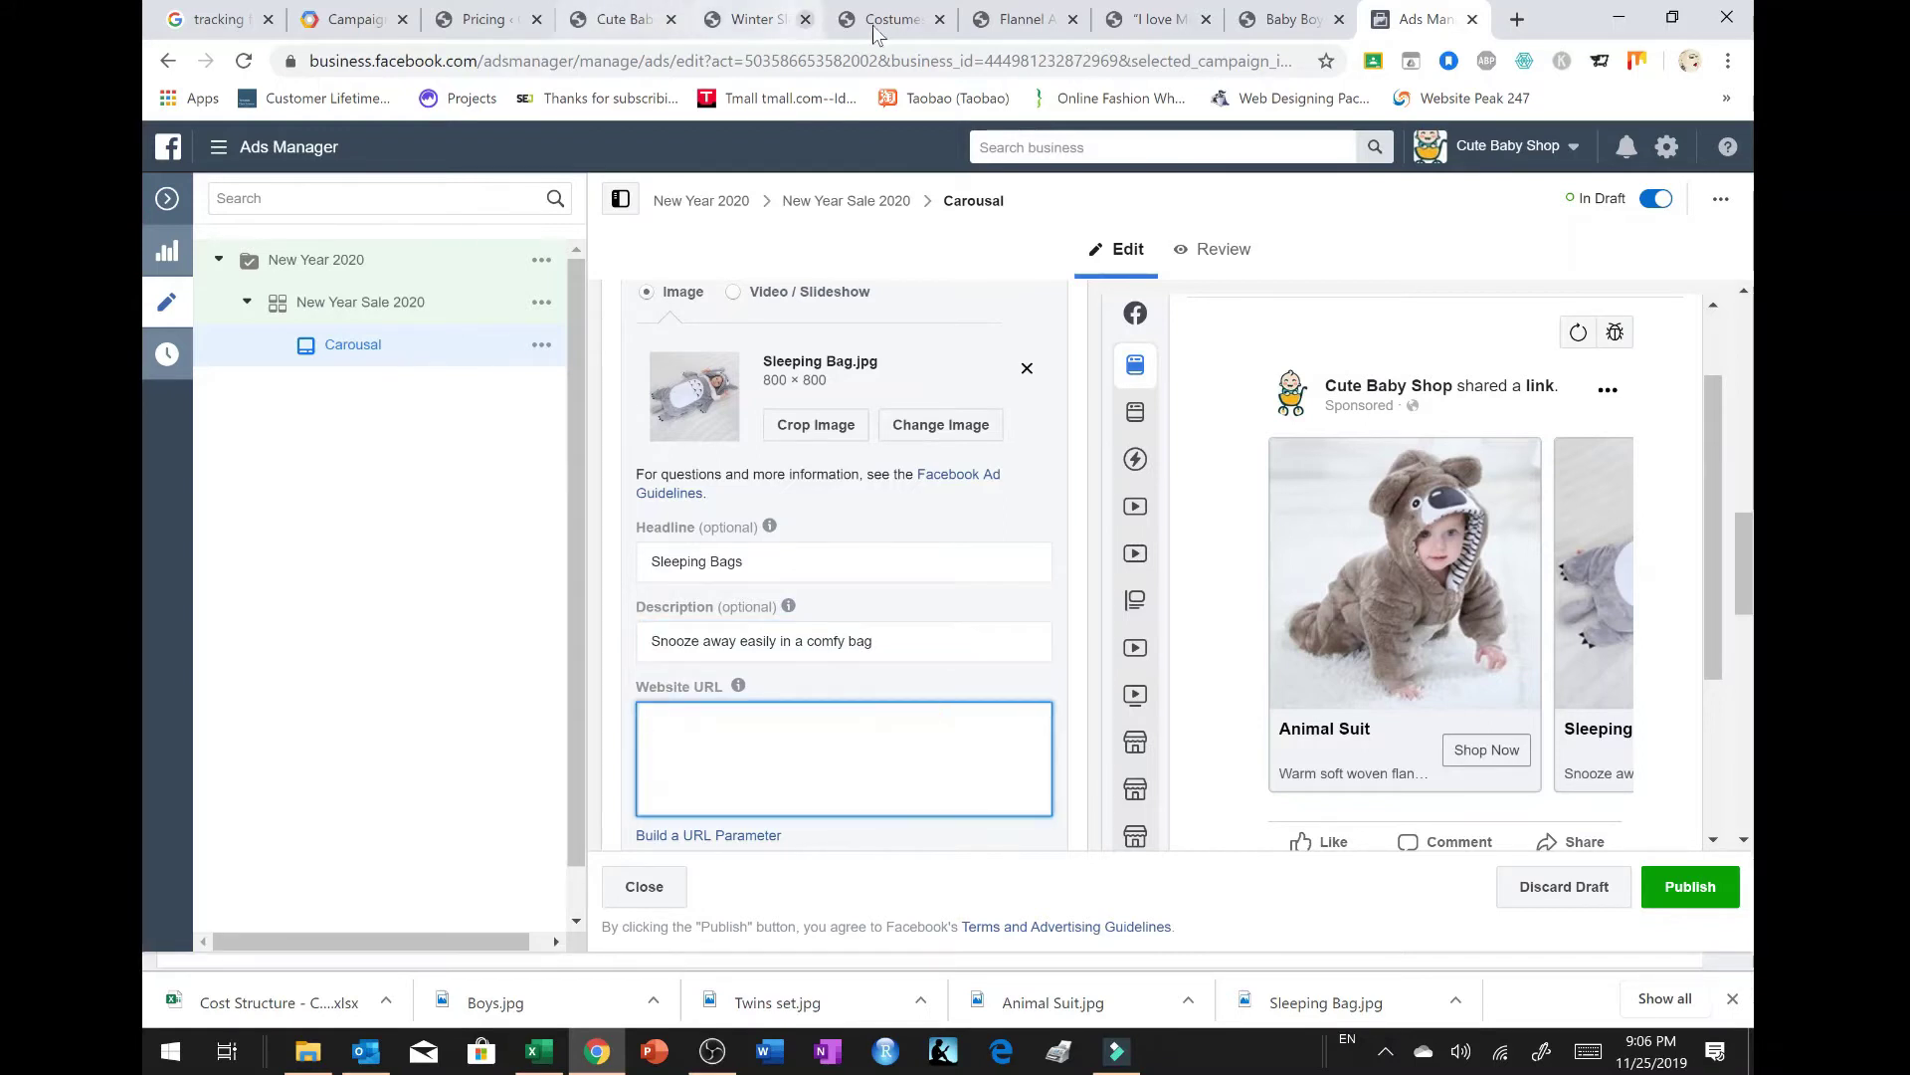
click(1017, 19)
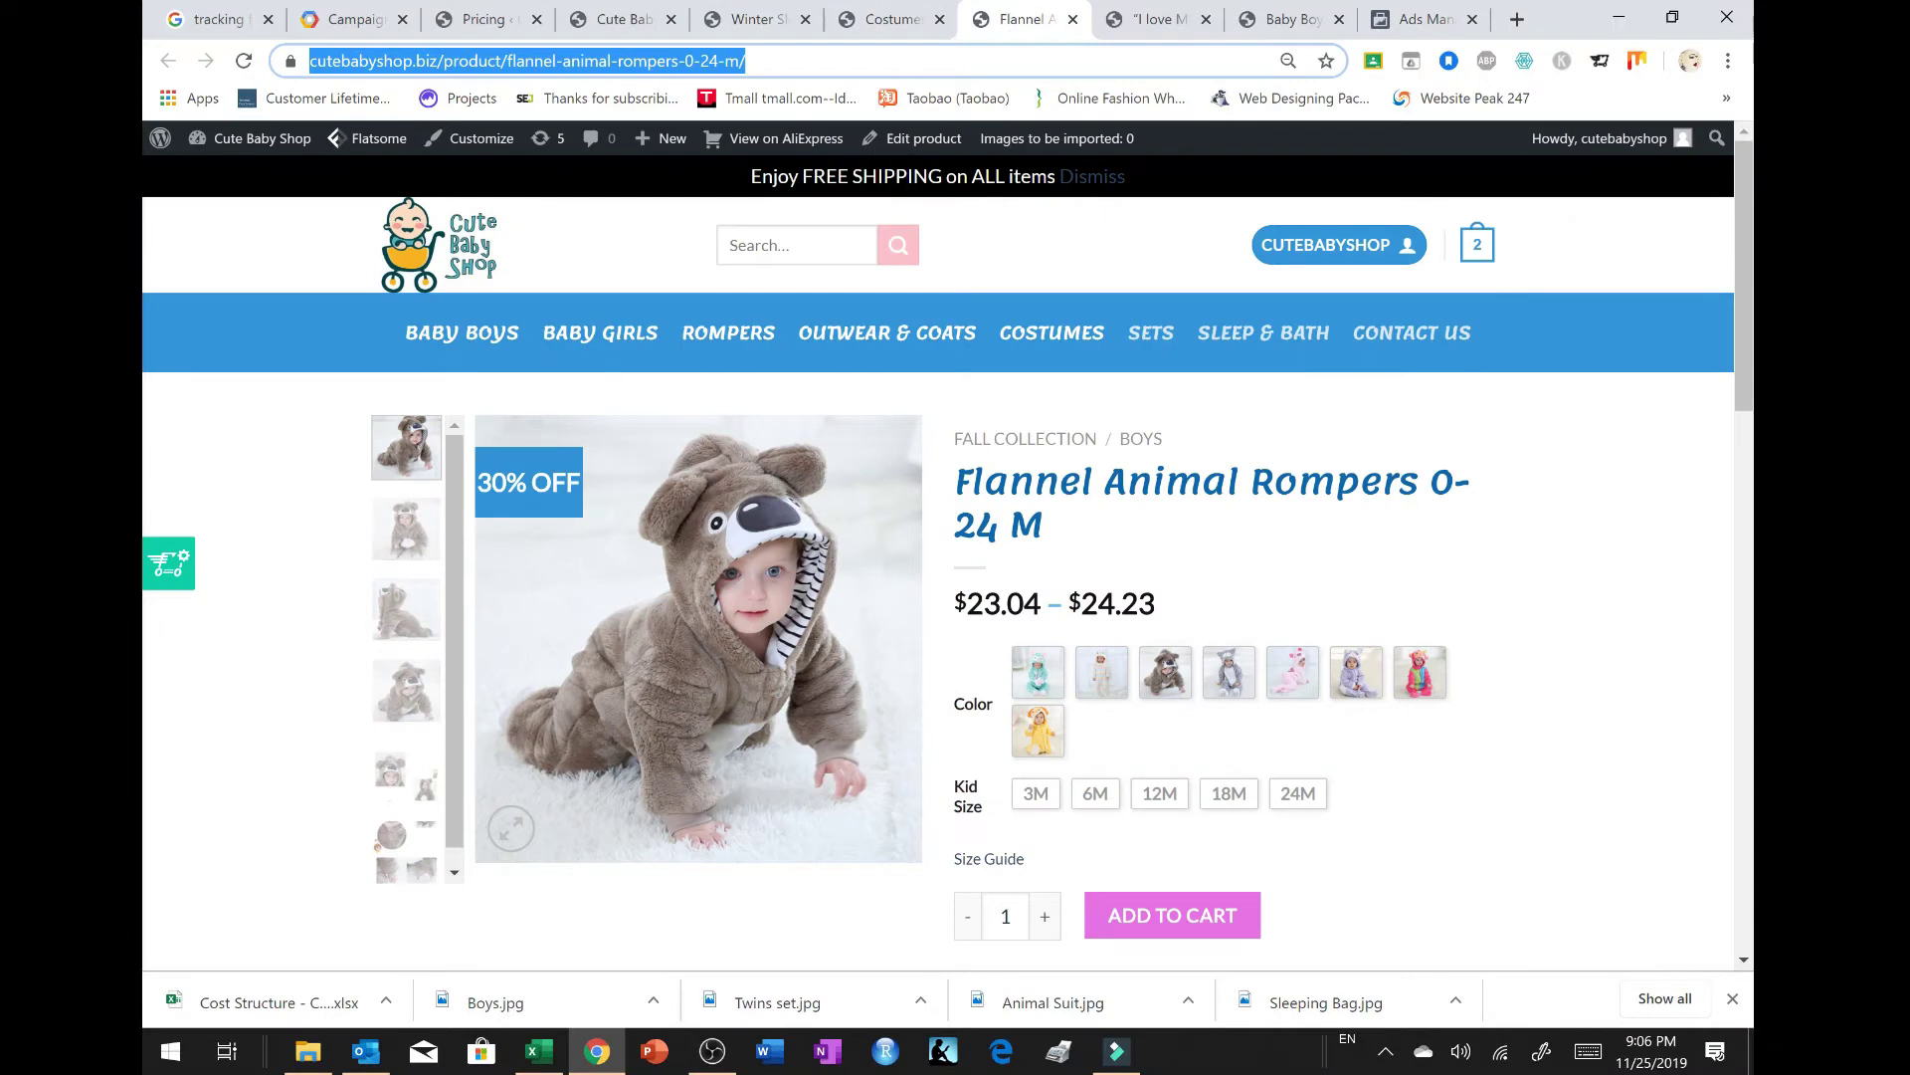
click(1073, 19)
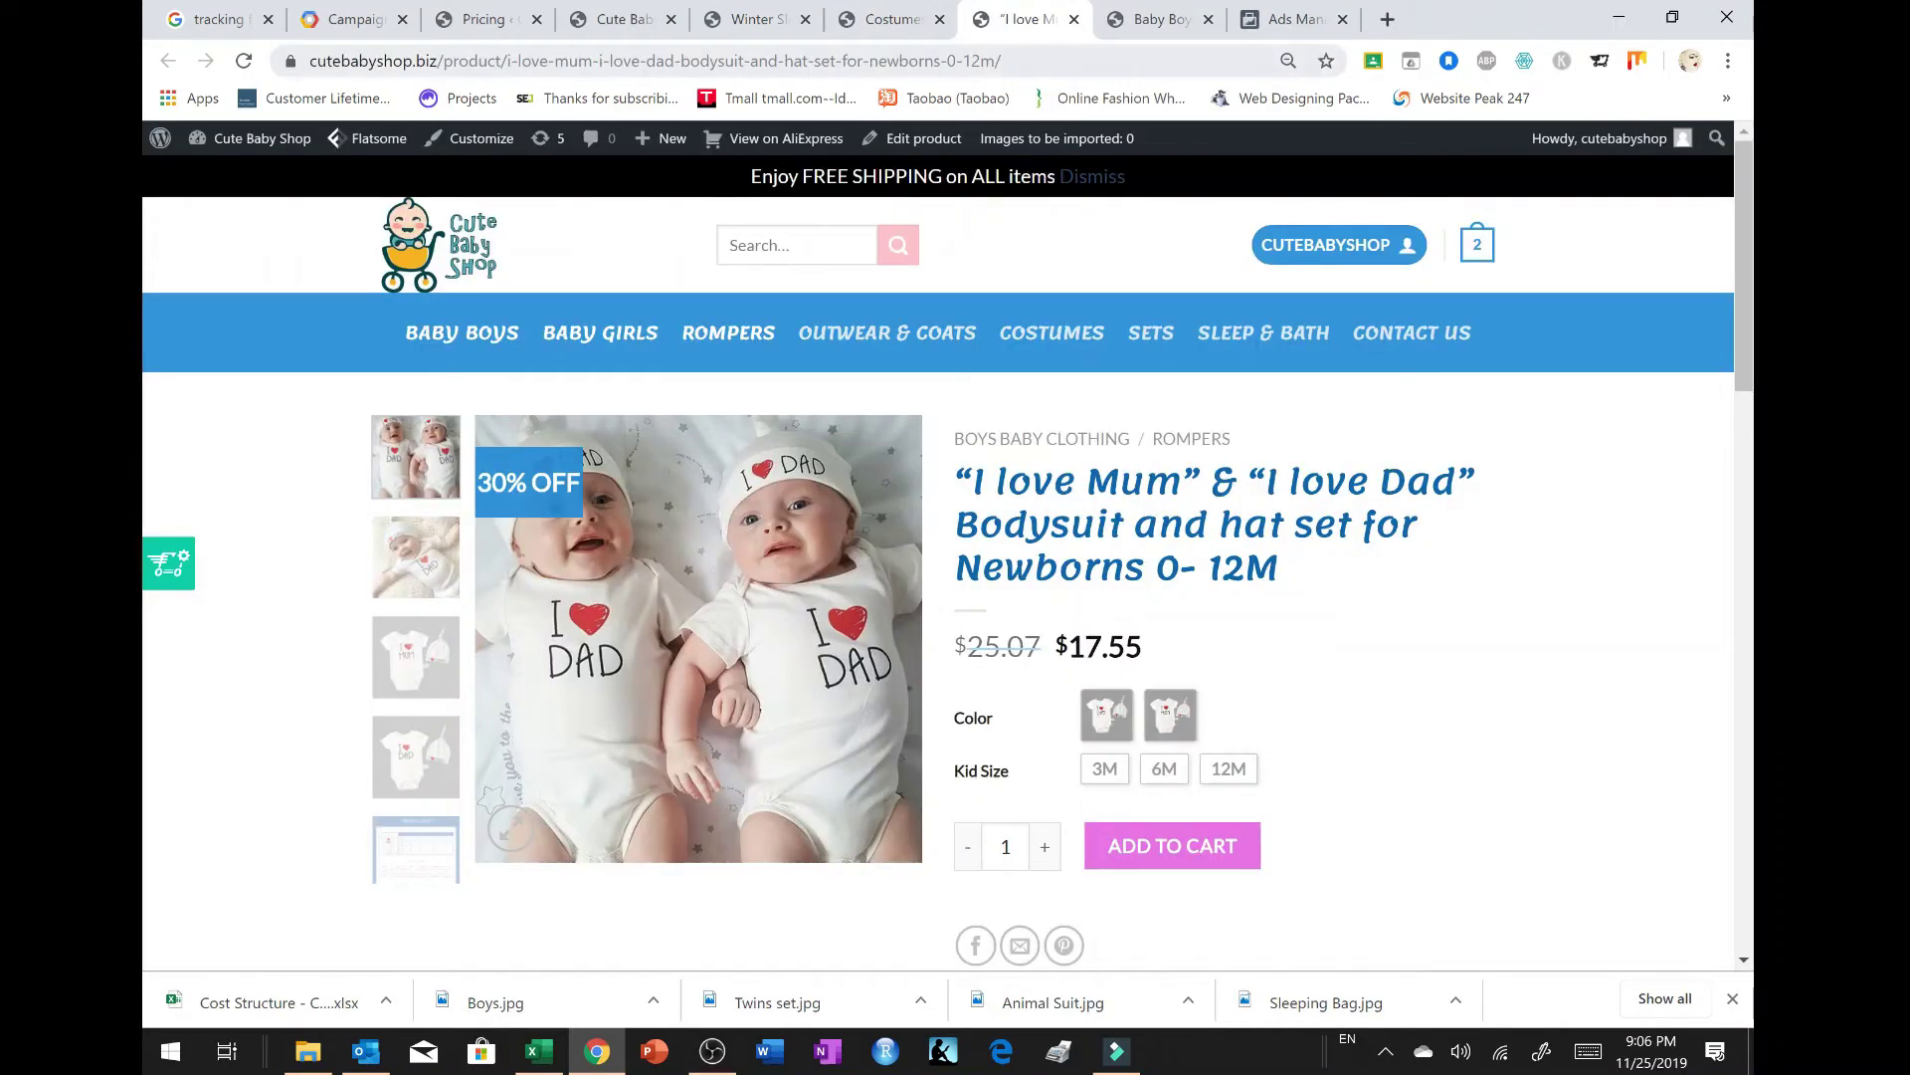
Step: Copy the Winter Sleeping Bag 0-3 Y product page address into the Campaign URL Builder as the website URL
click(771, 30)
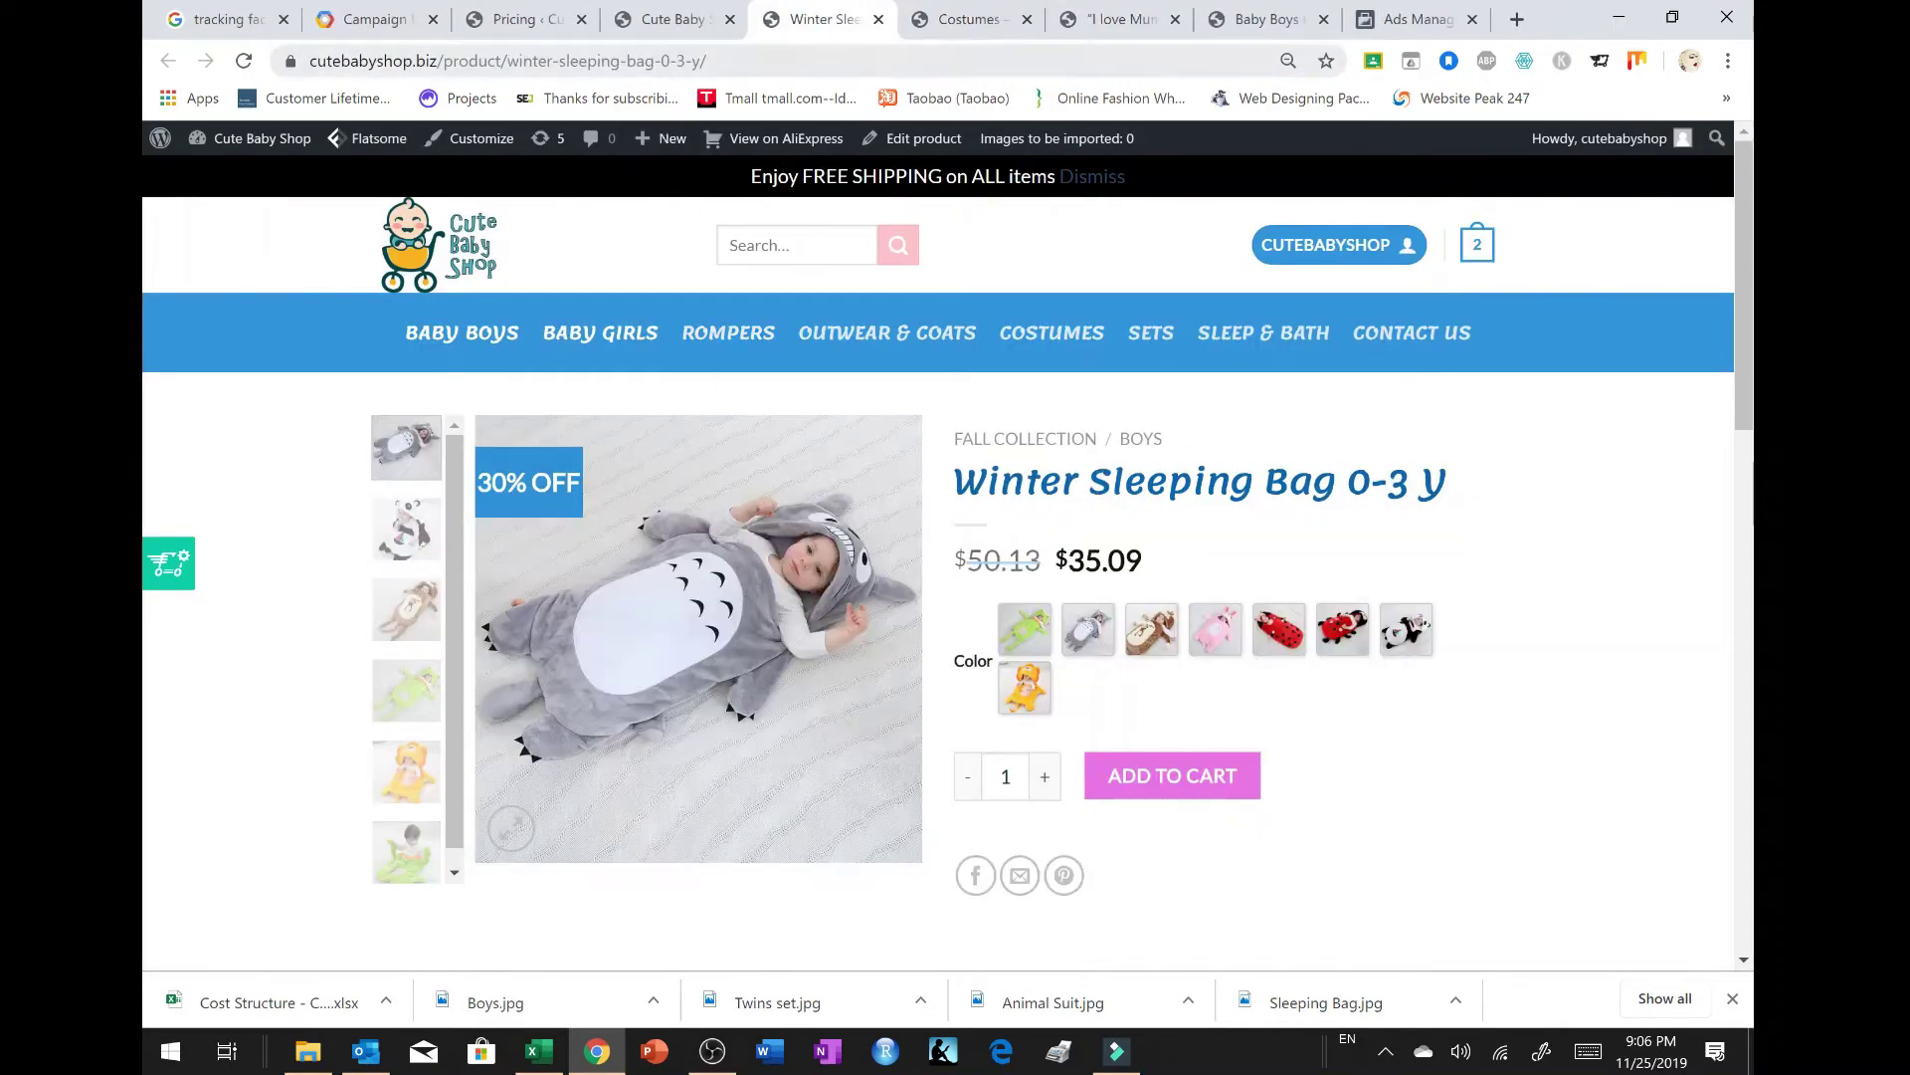
click(701, 62)
key(ctrl+c)
click(350, 17)
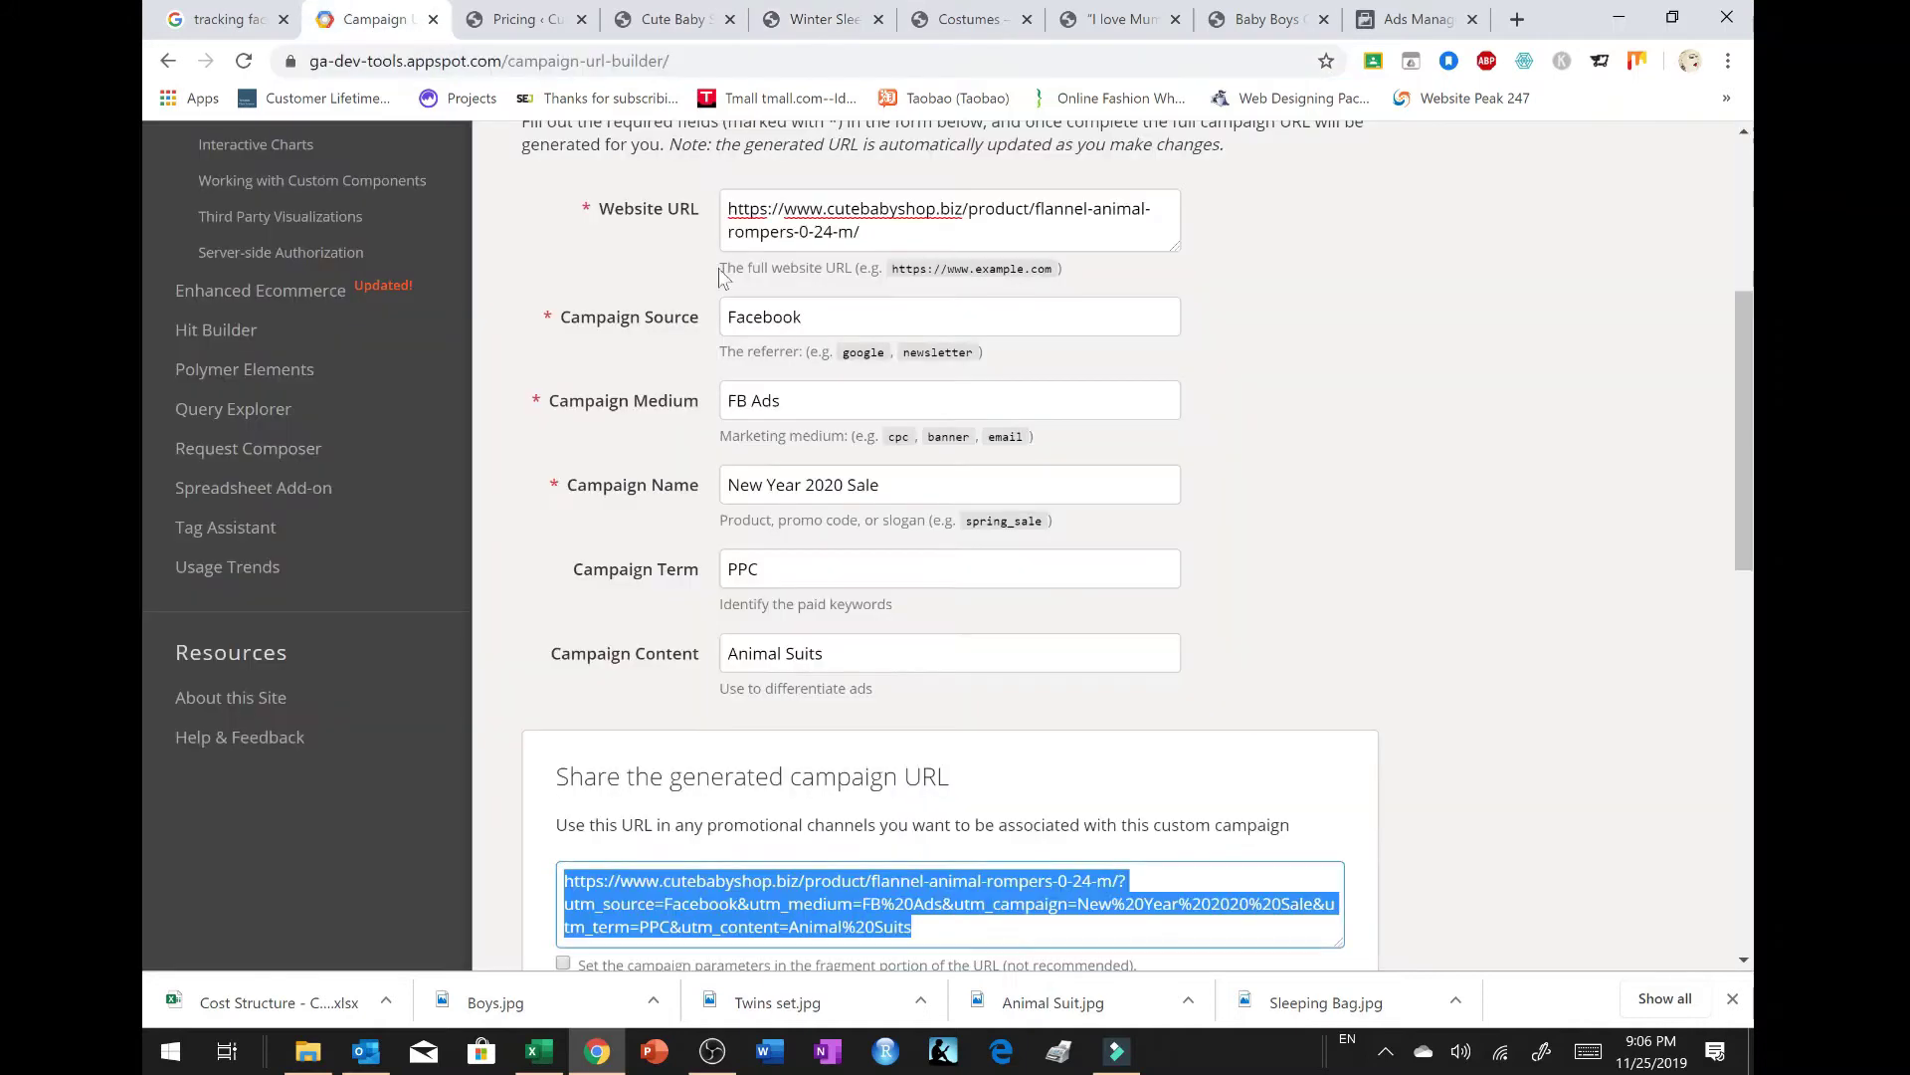
click(893, 239)
key(ctrl+a)
key(ctrl+v)
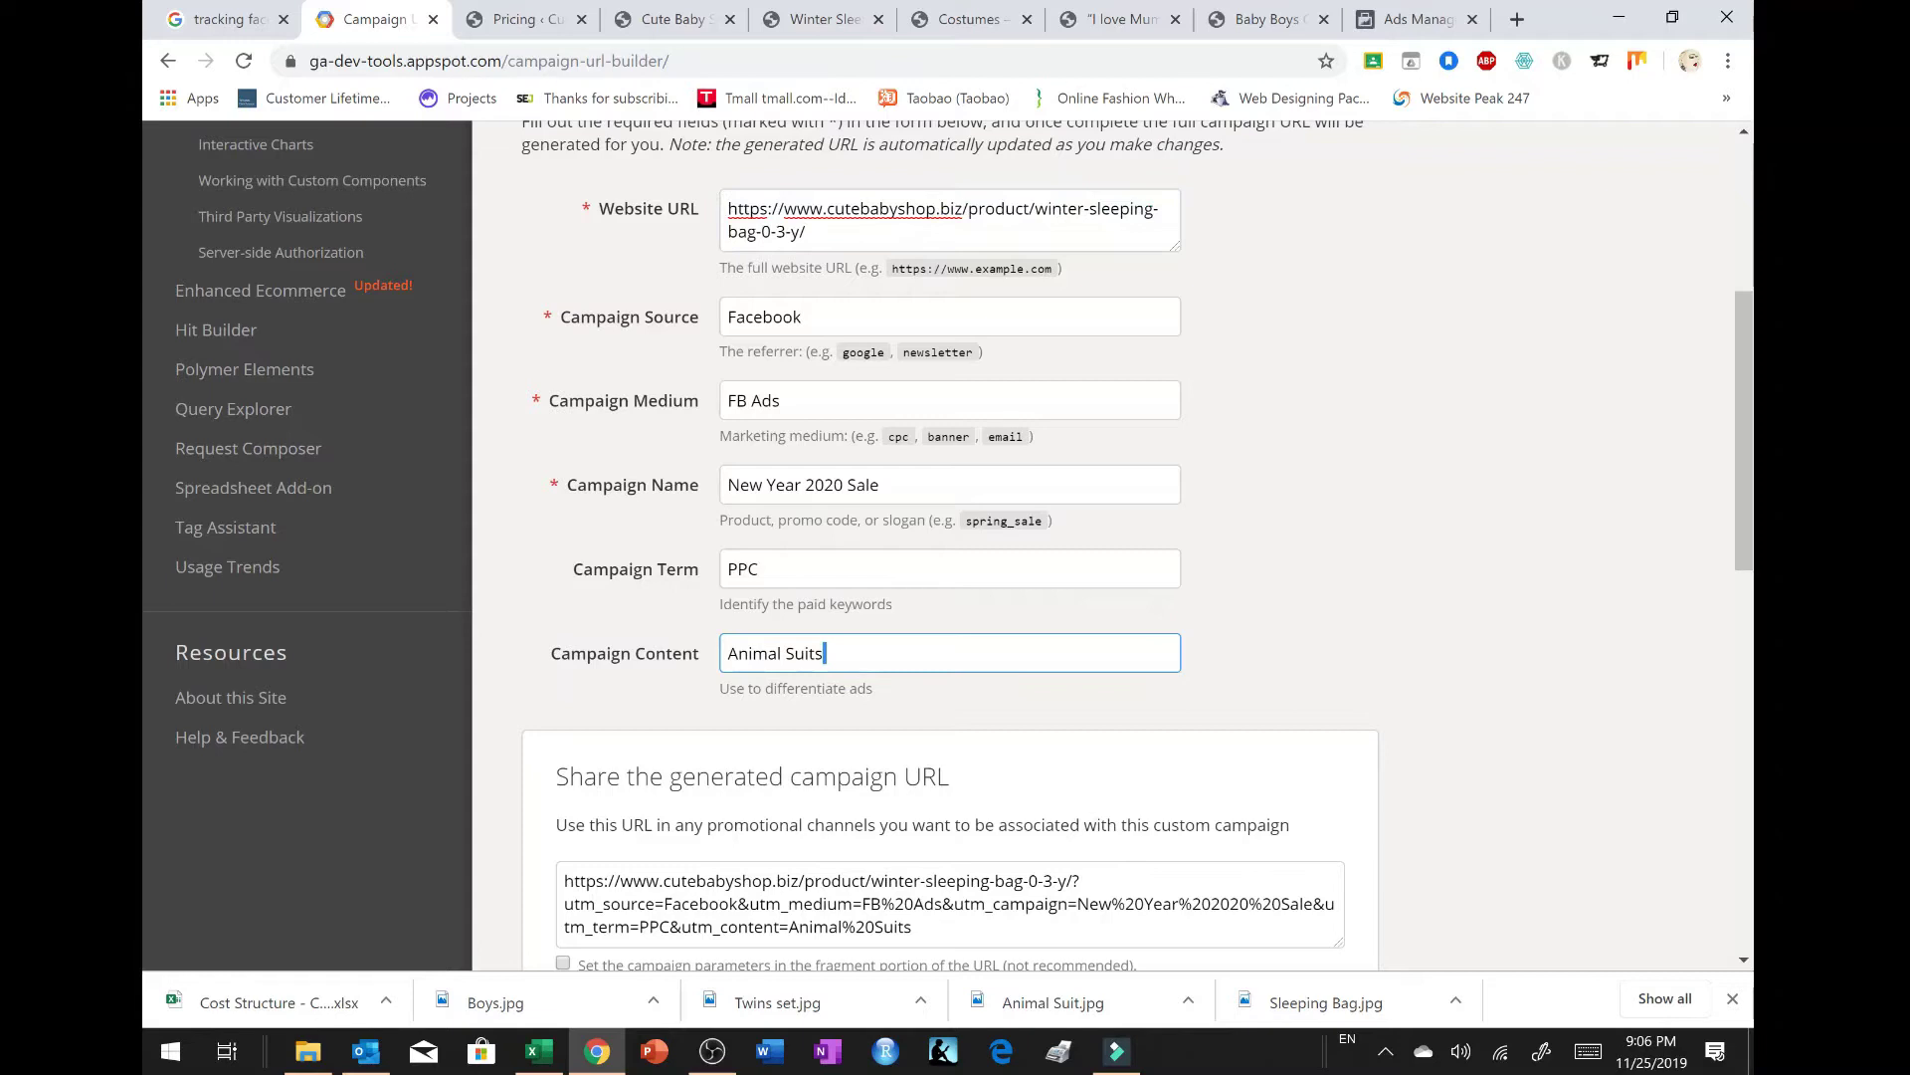
Step: Set the campaign content to "Sleeping Bags" and copy the generated campaign URL
key(ctrl+a)
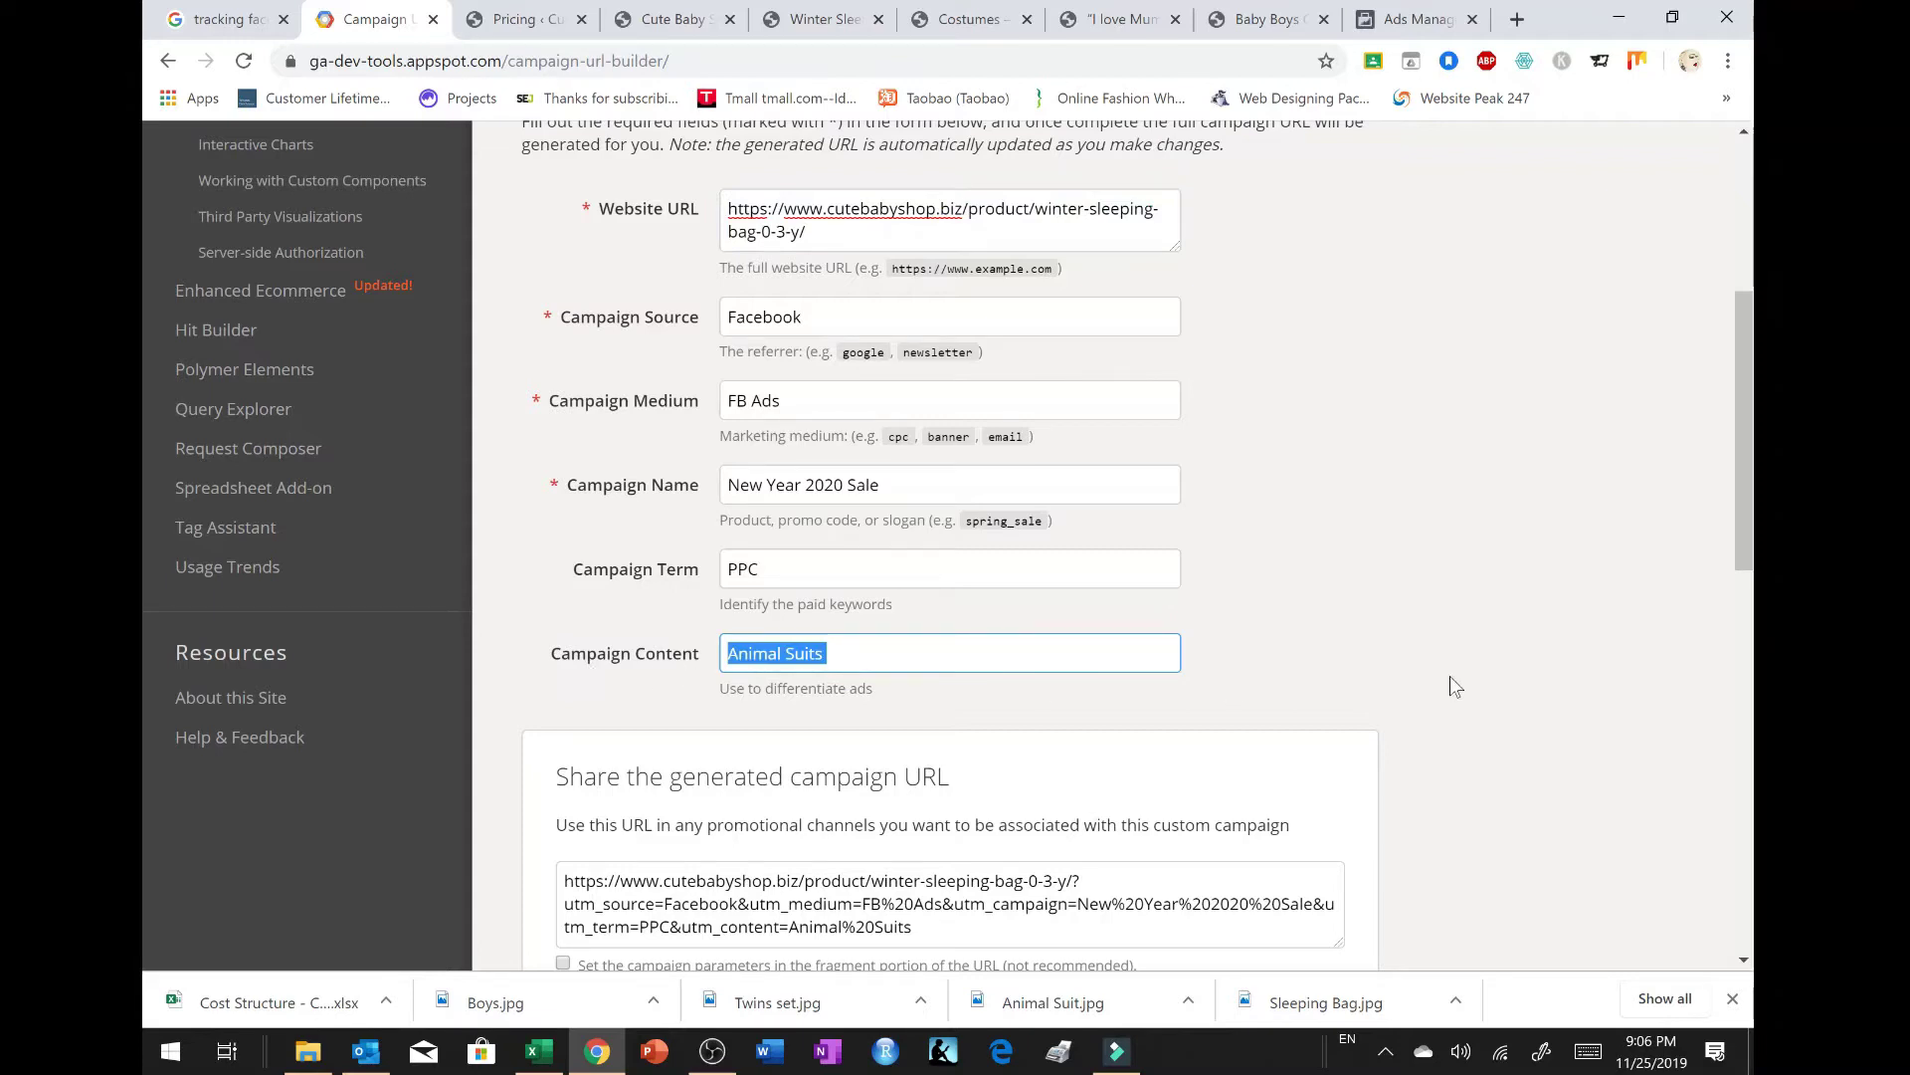
text(Sleeping Bags)
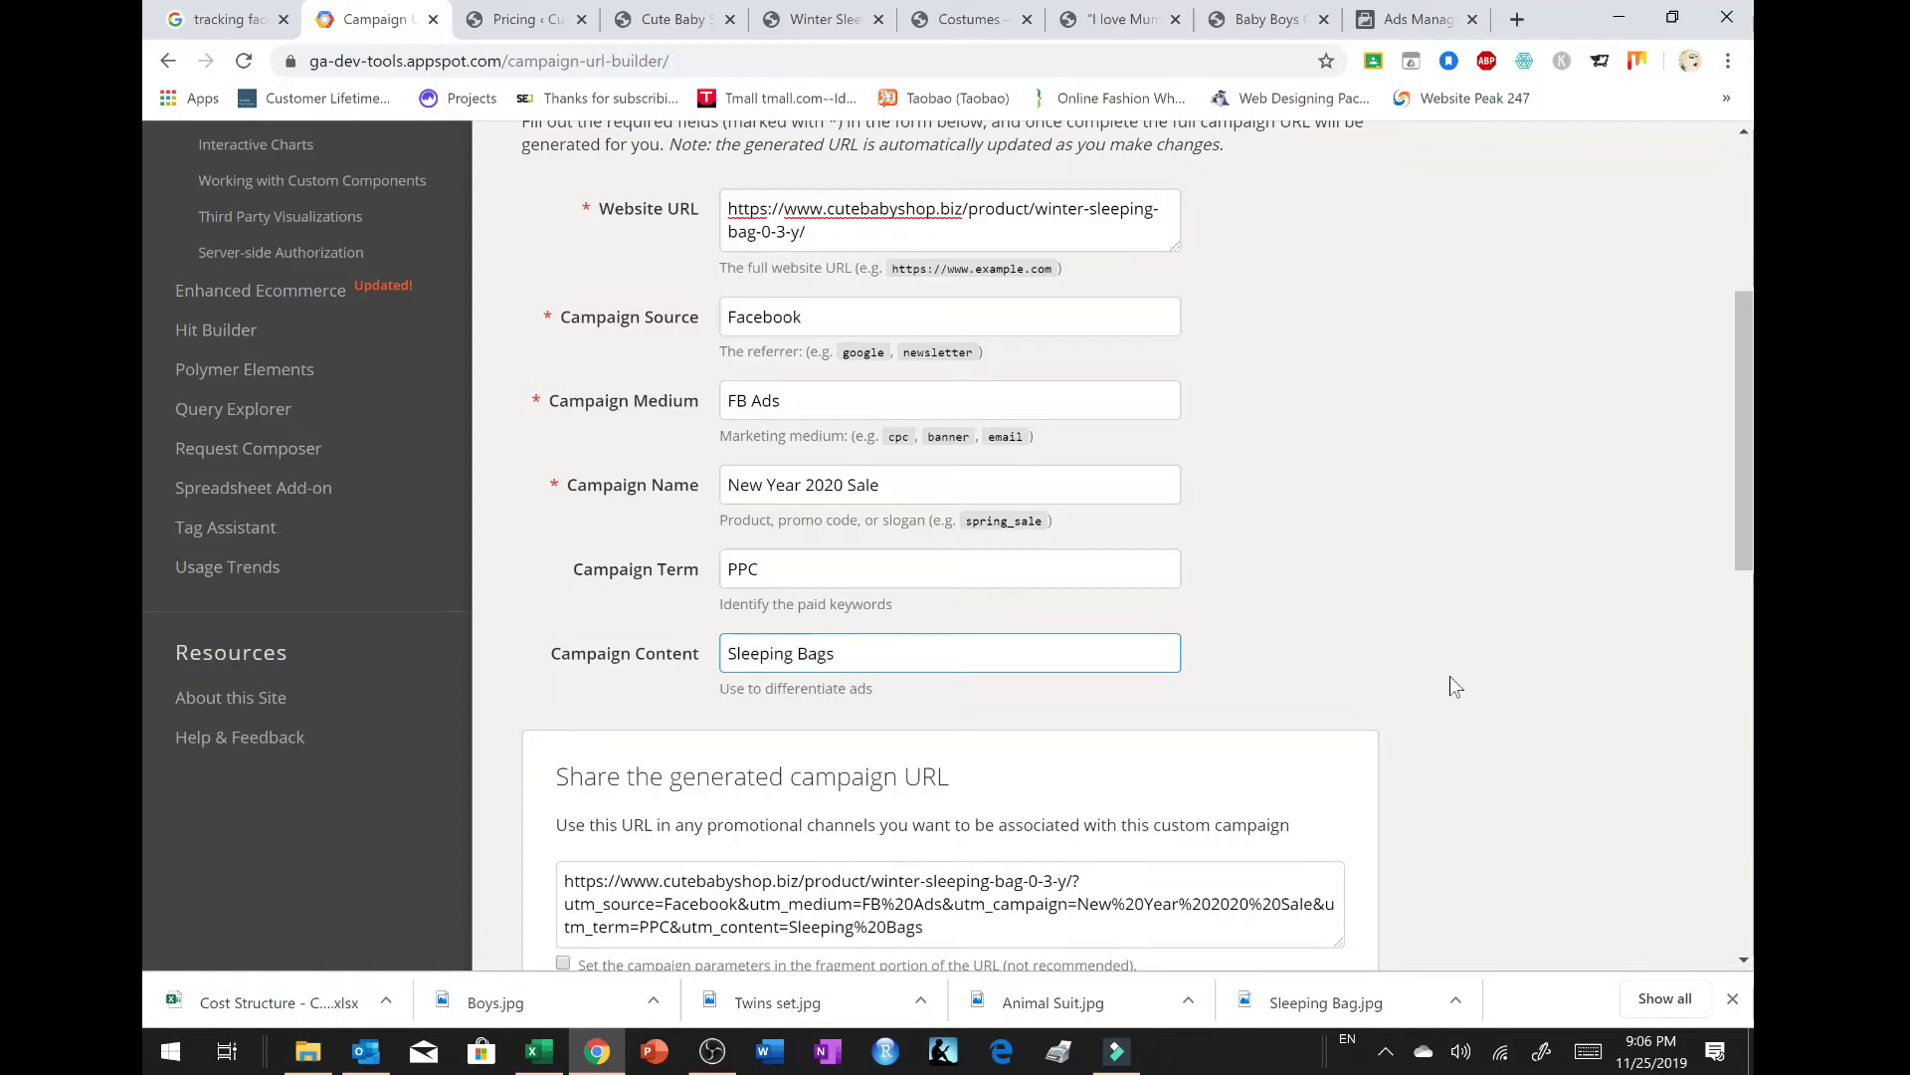
click(945, 906)
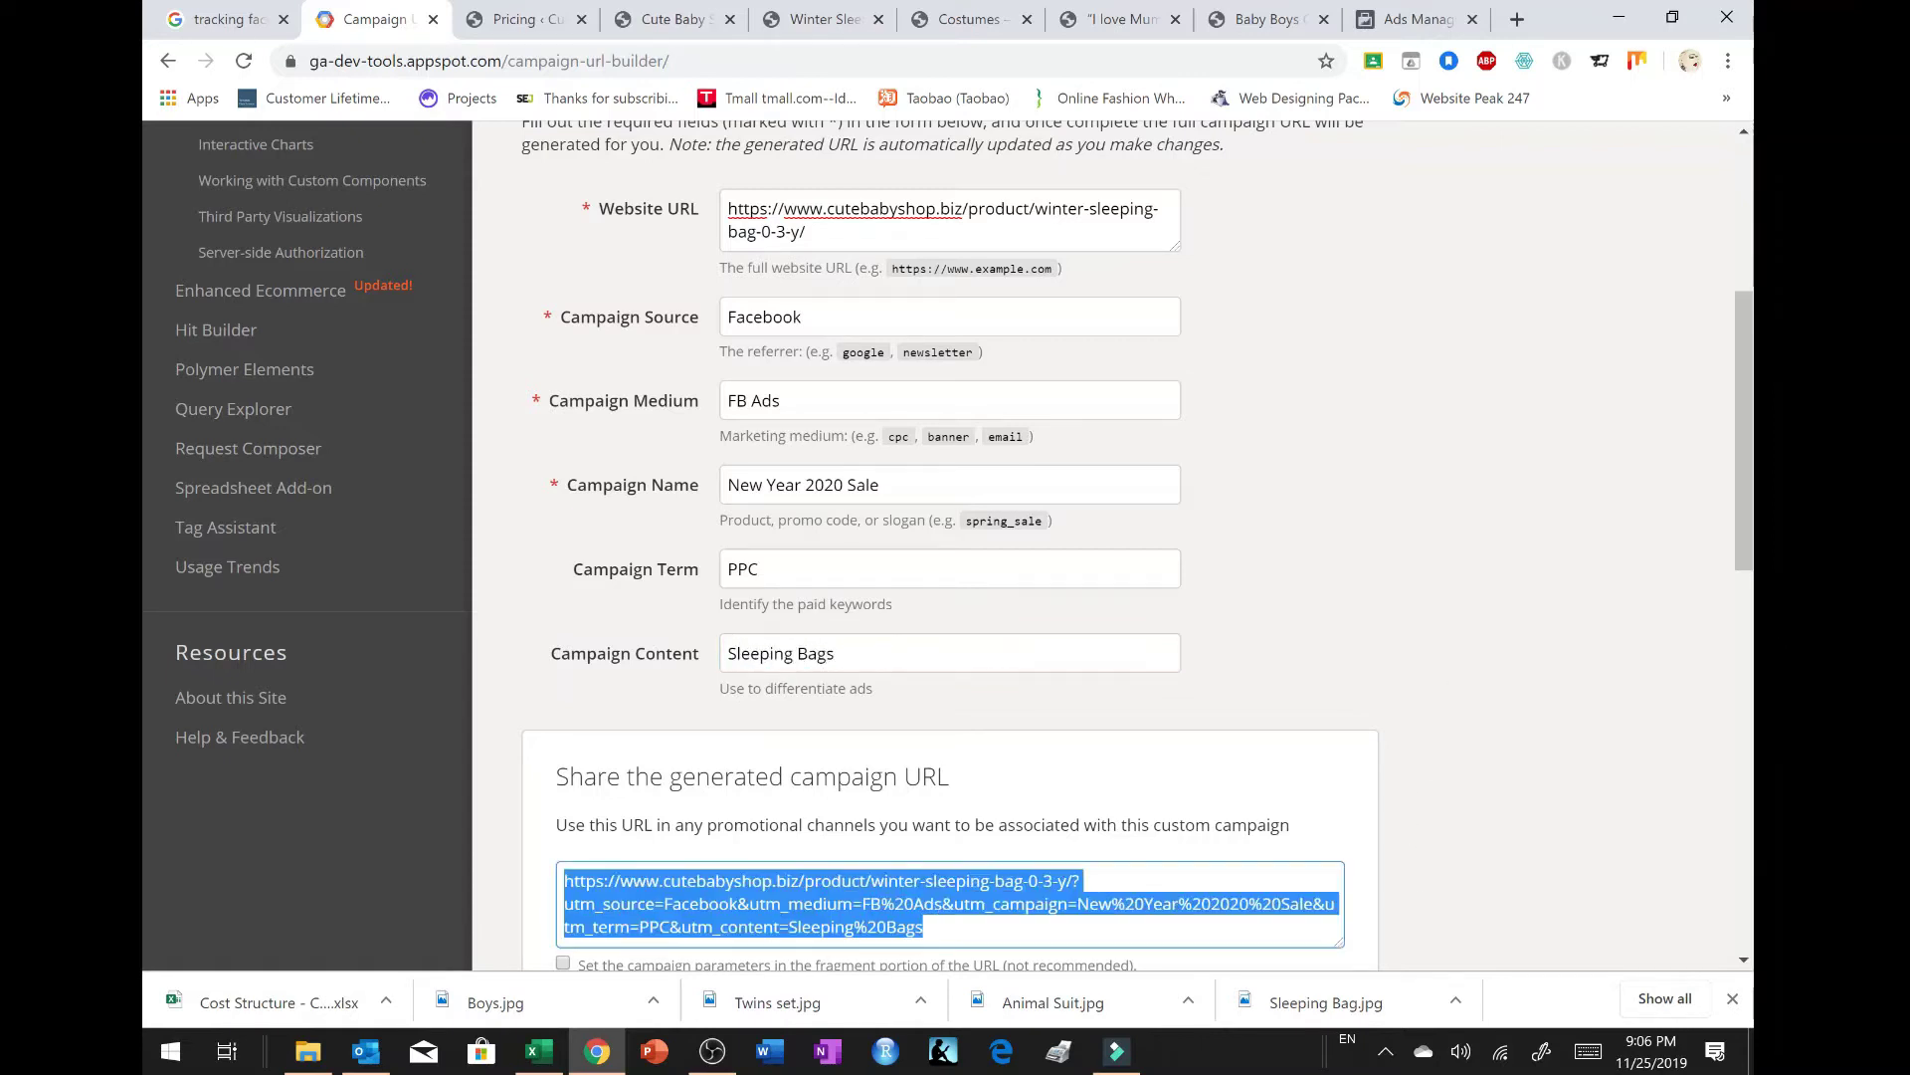
scroll(873, 892, down, 1)
click(638, 872)
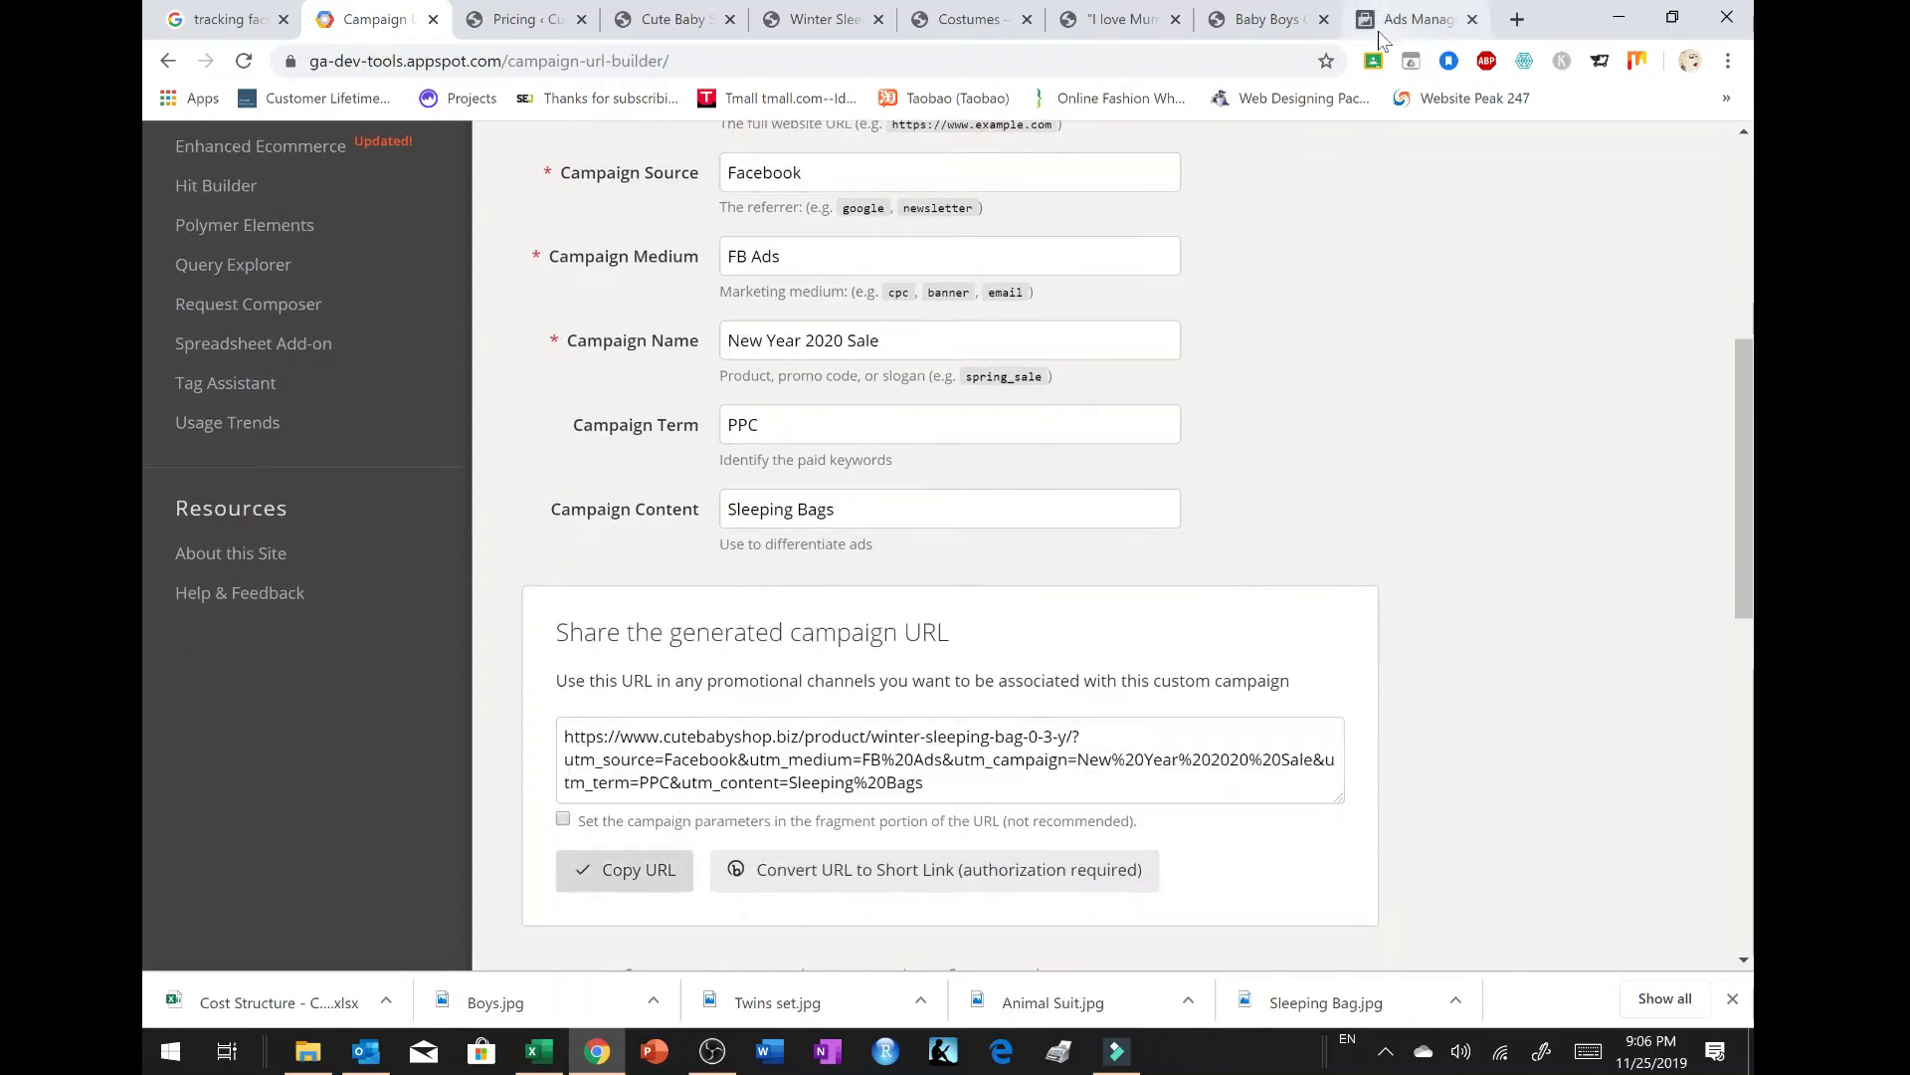
Step: Paste the Sleeping Bags campaign URL into card 2's website URL in Ads Manager and bring card 2 up in the ad preview
click(1413, 19)
click(760, 731)
key(ctrl+v)
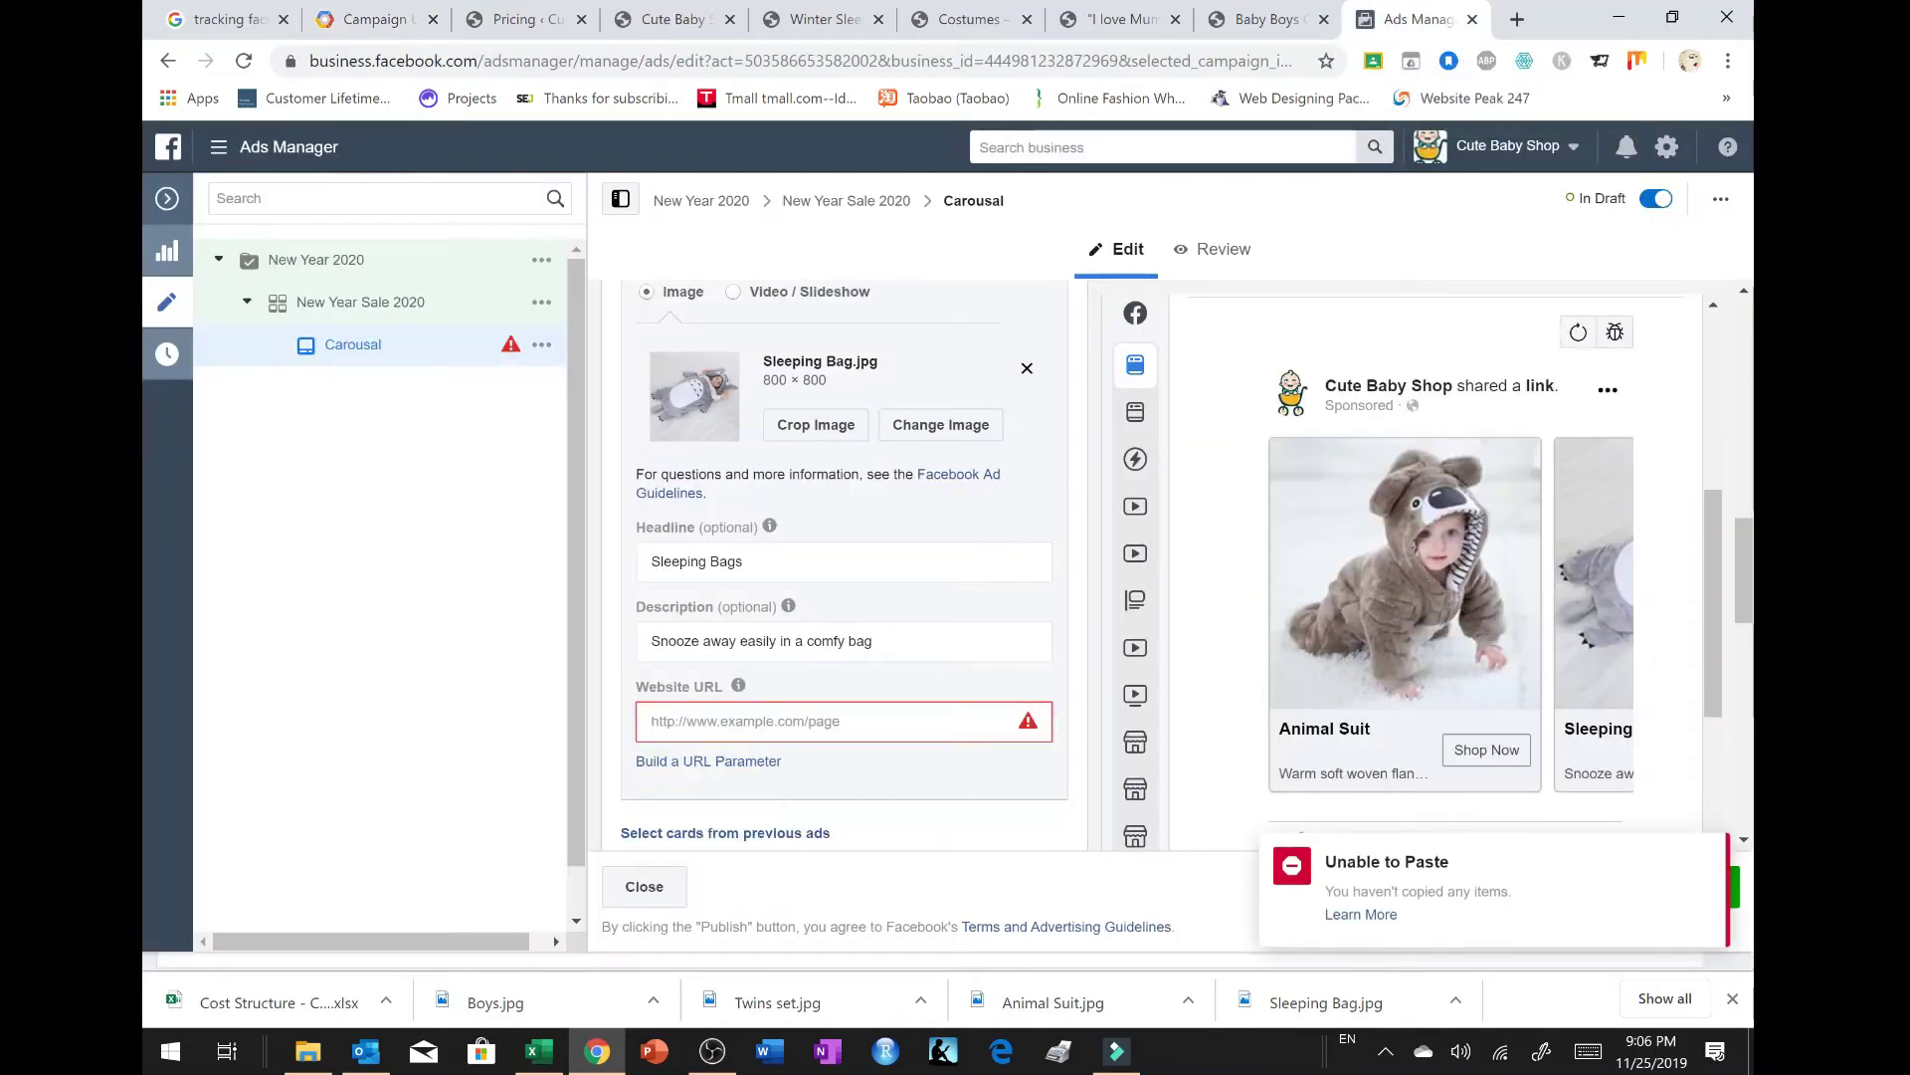
key(ctrl+v)
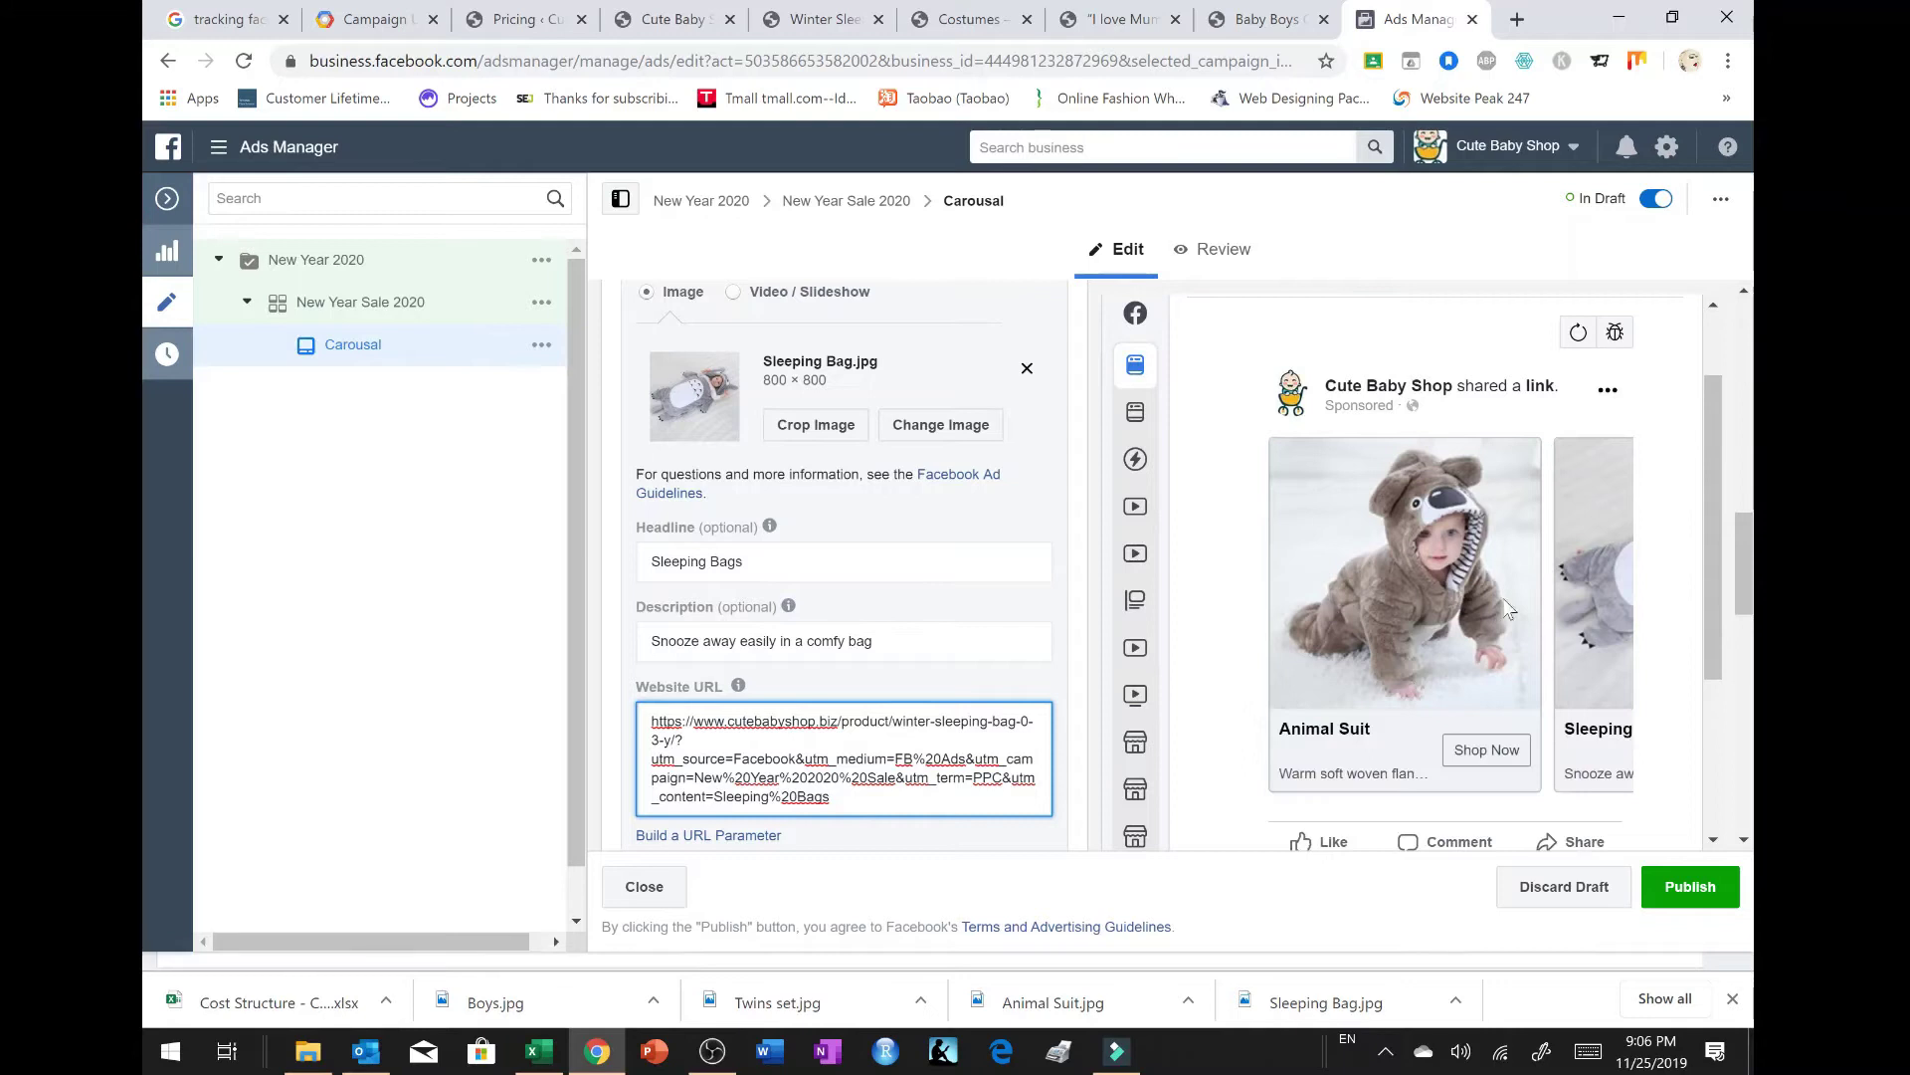
click(1568, 629)
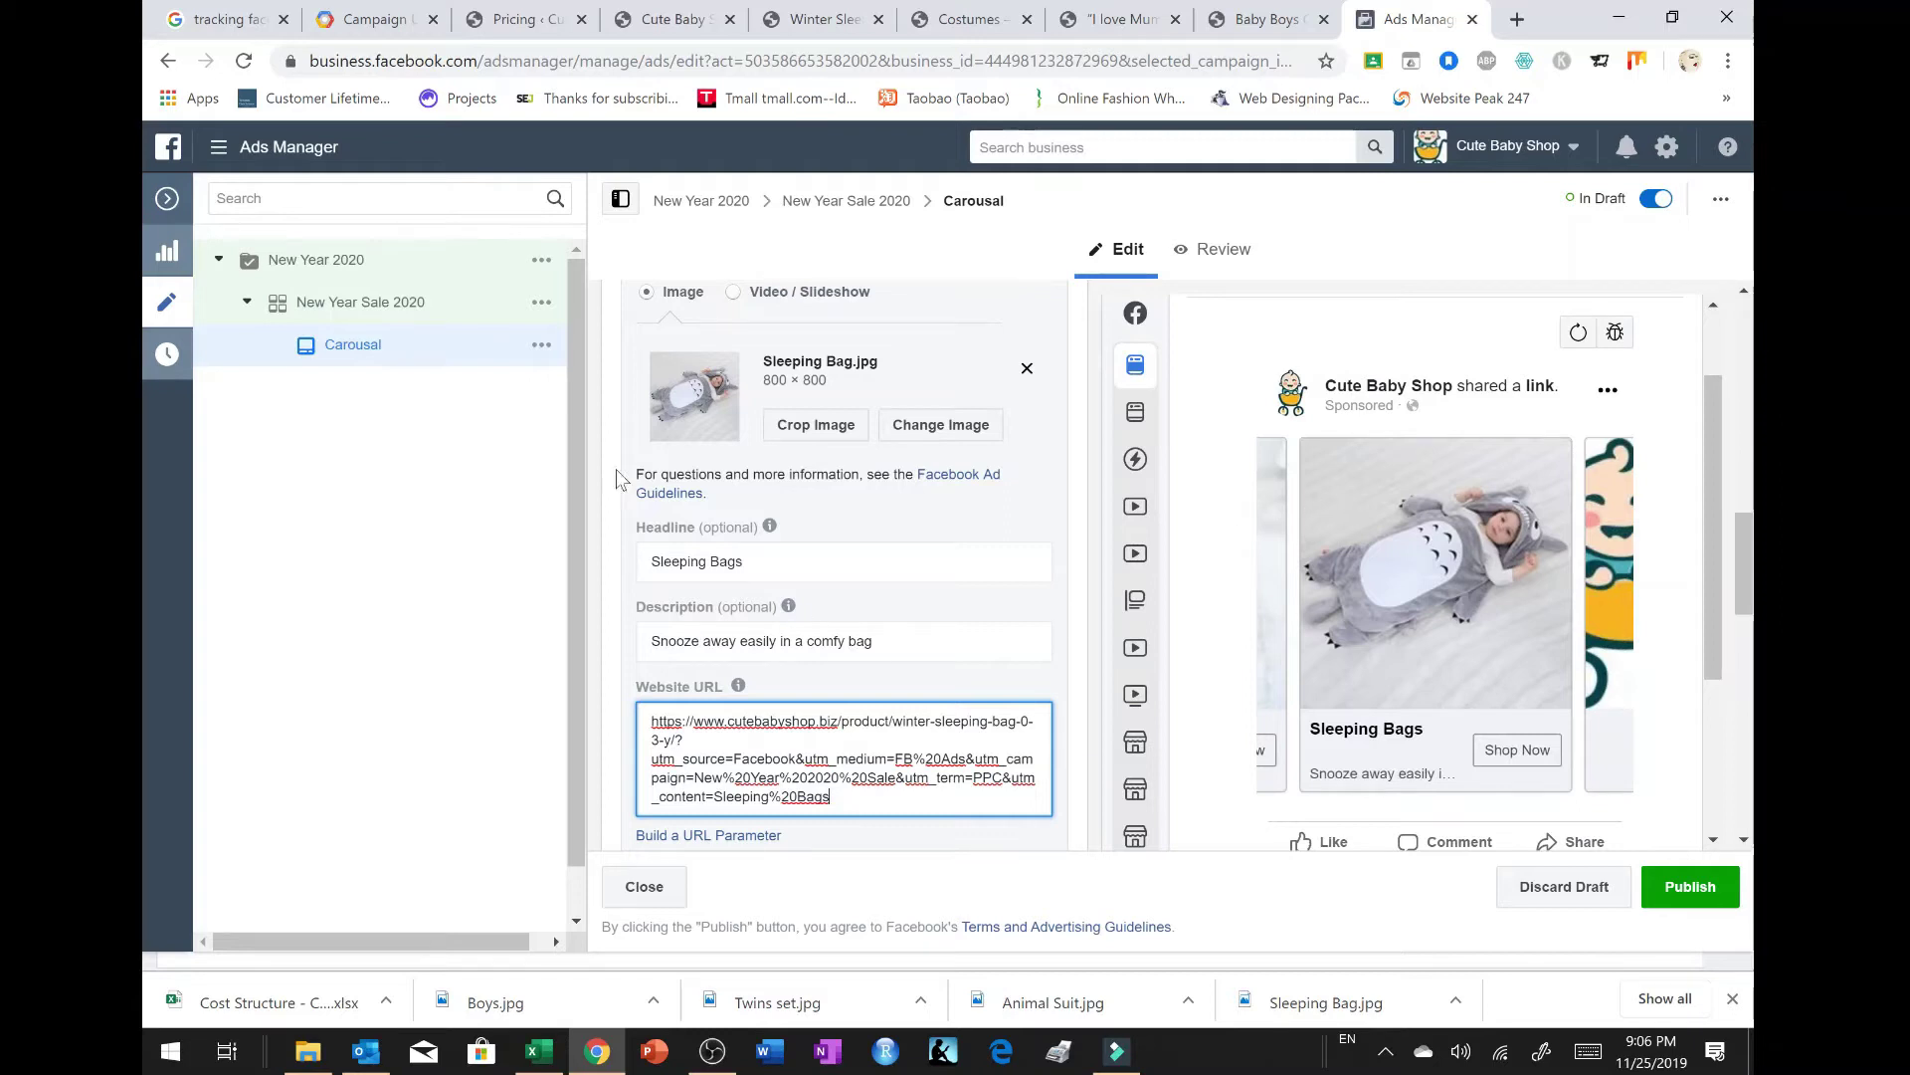
Step: Assign Boys.jpg from the account's image assets to carousel card 3
scroll(801, 507, up, 2)
click(734, 416)
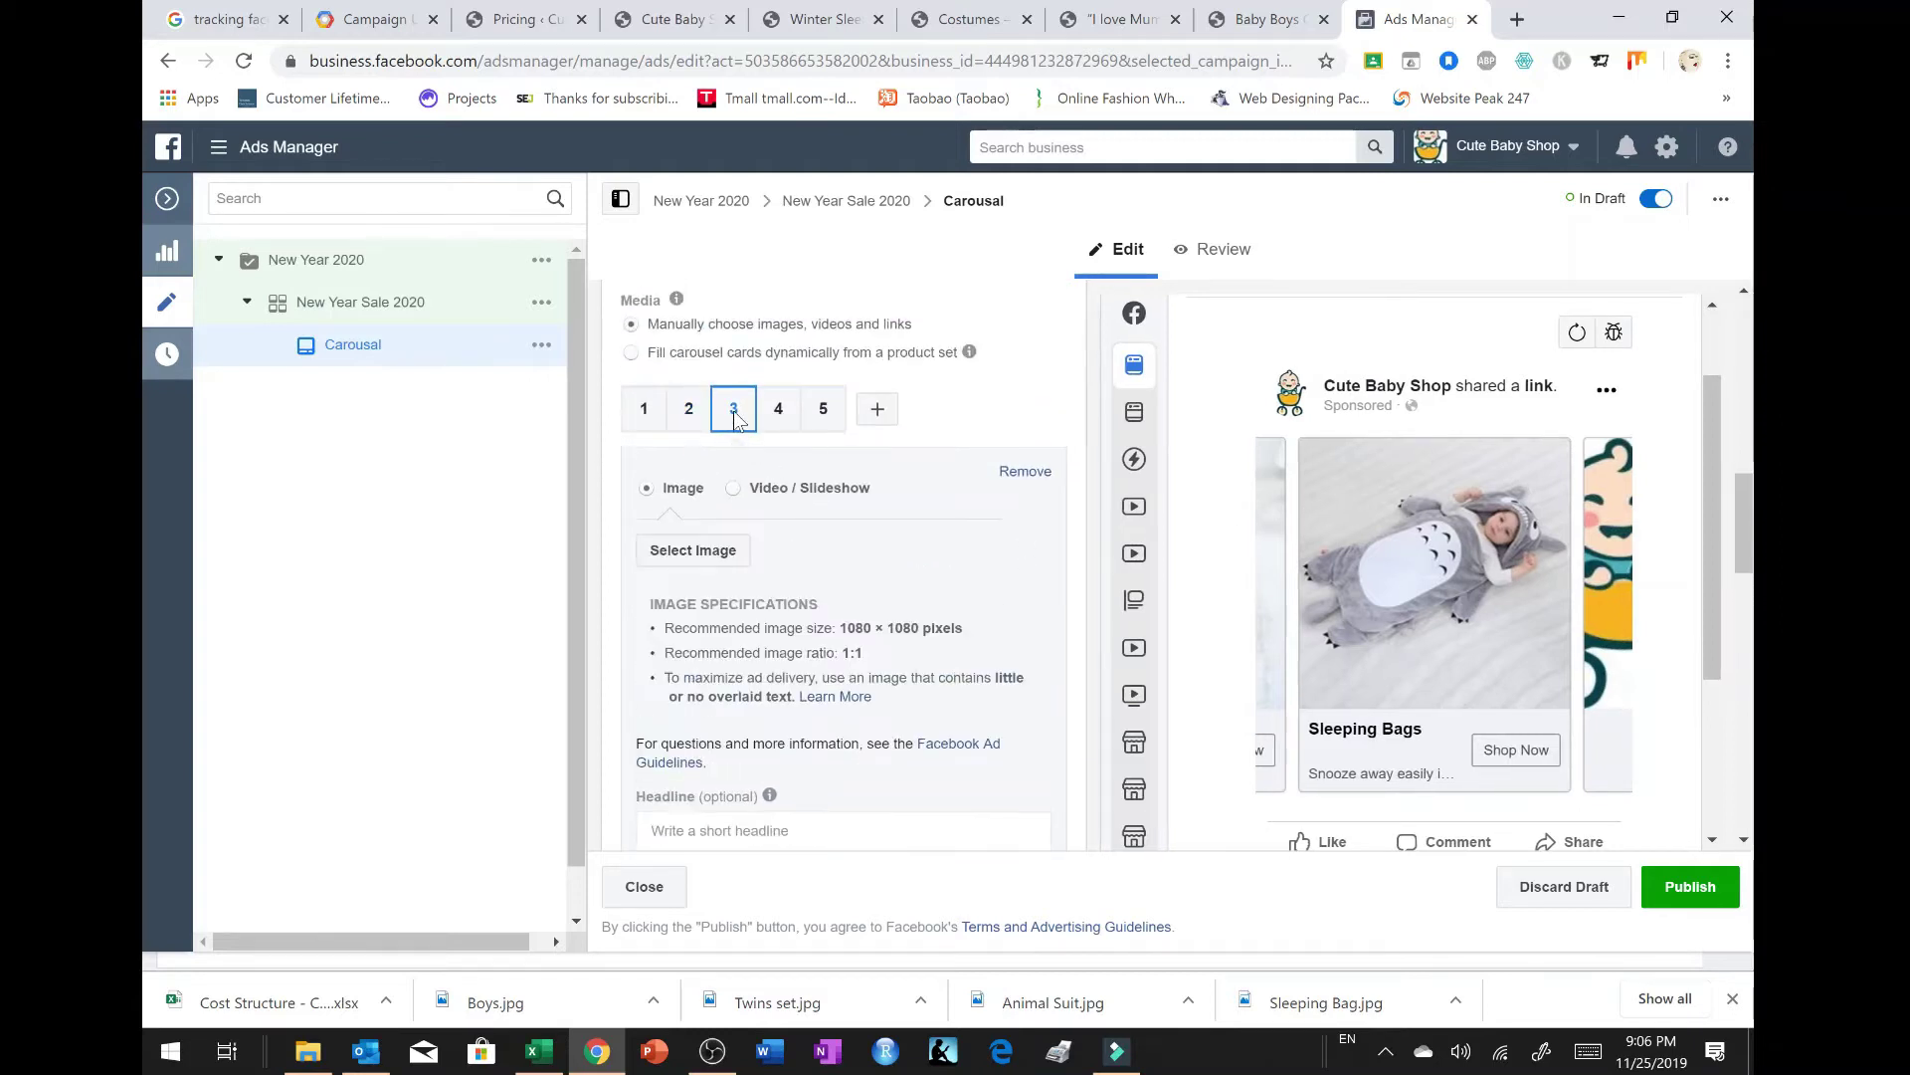
click(713, 552)
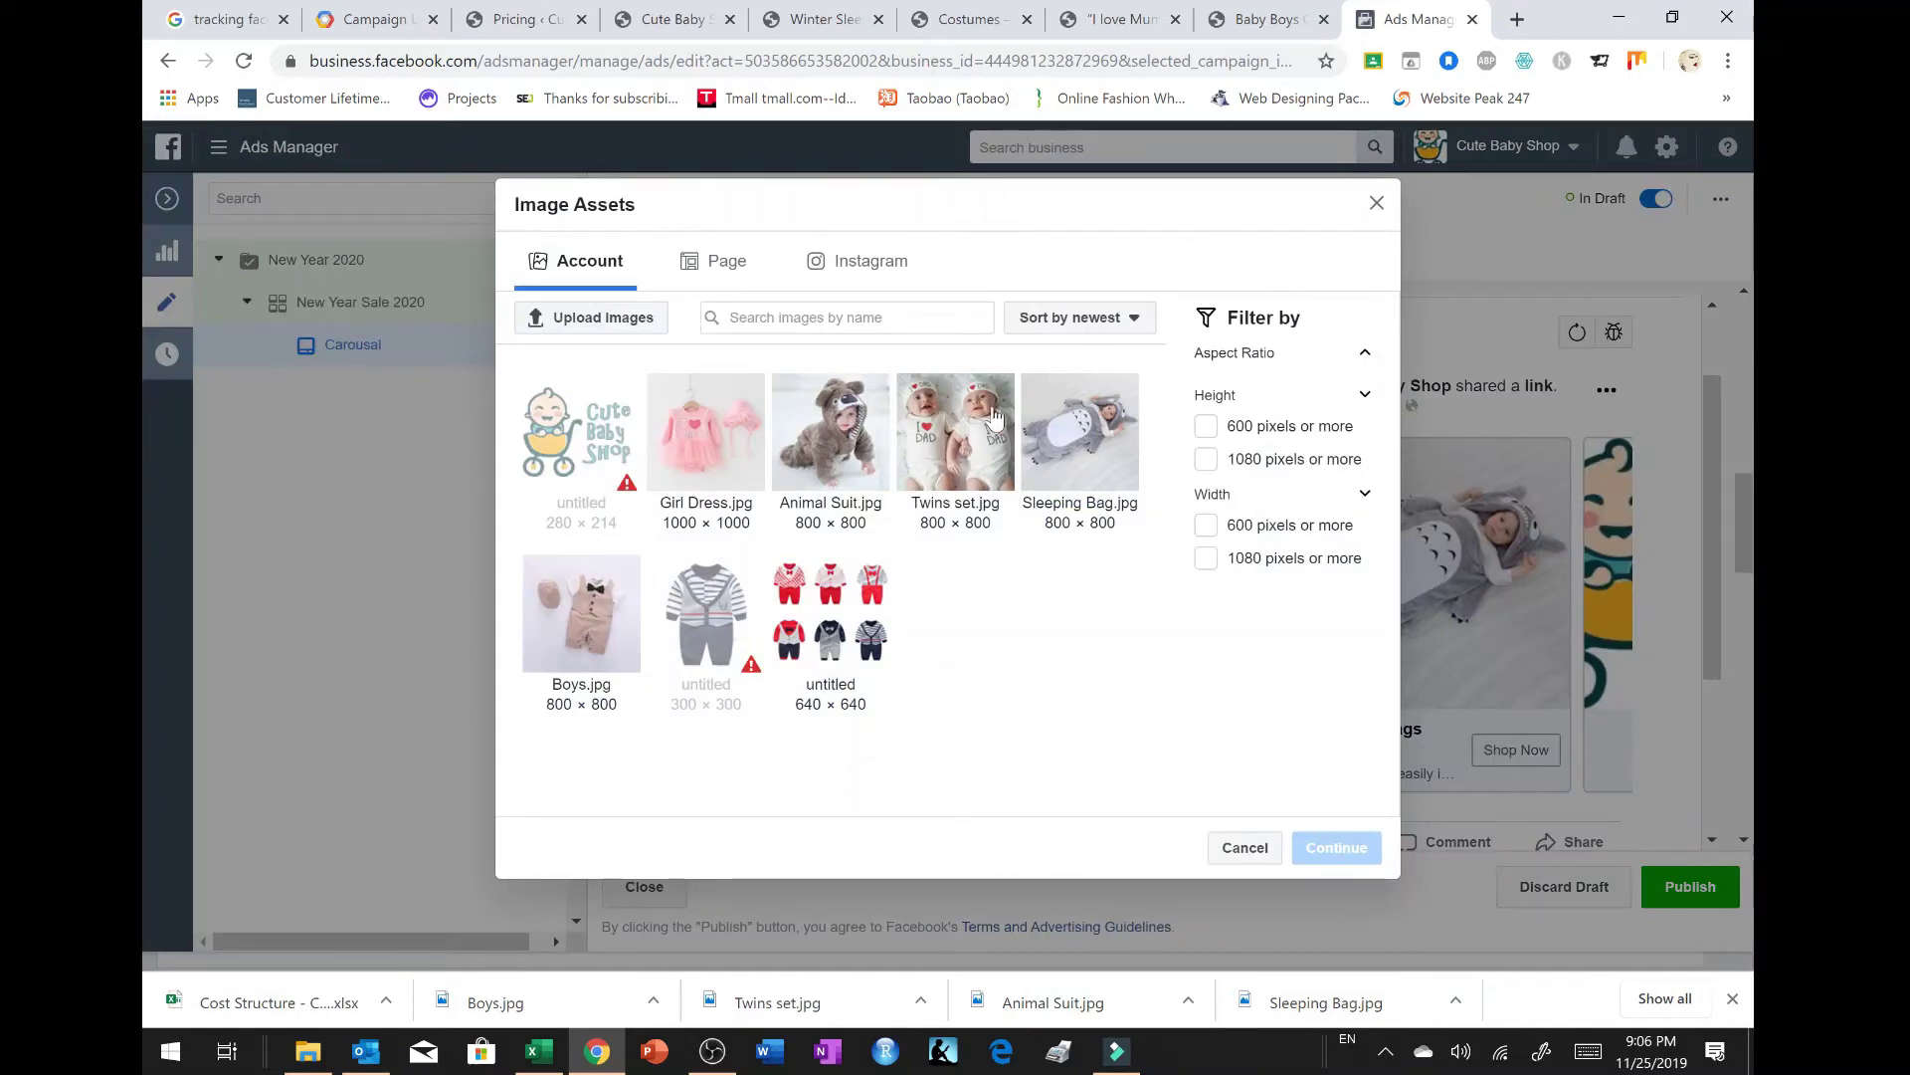
click(572, 609)
click(1337, 900)
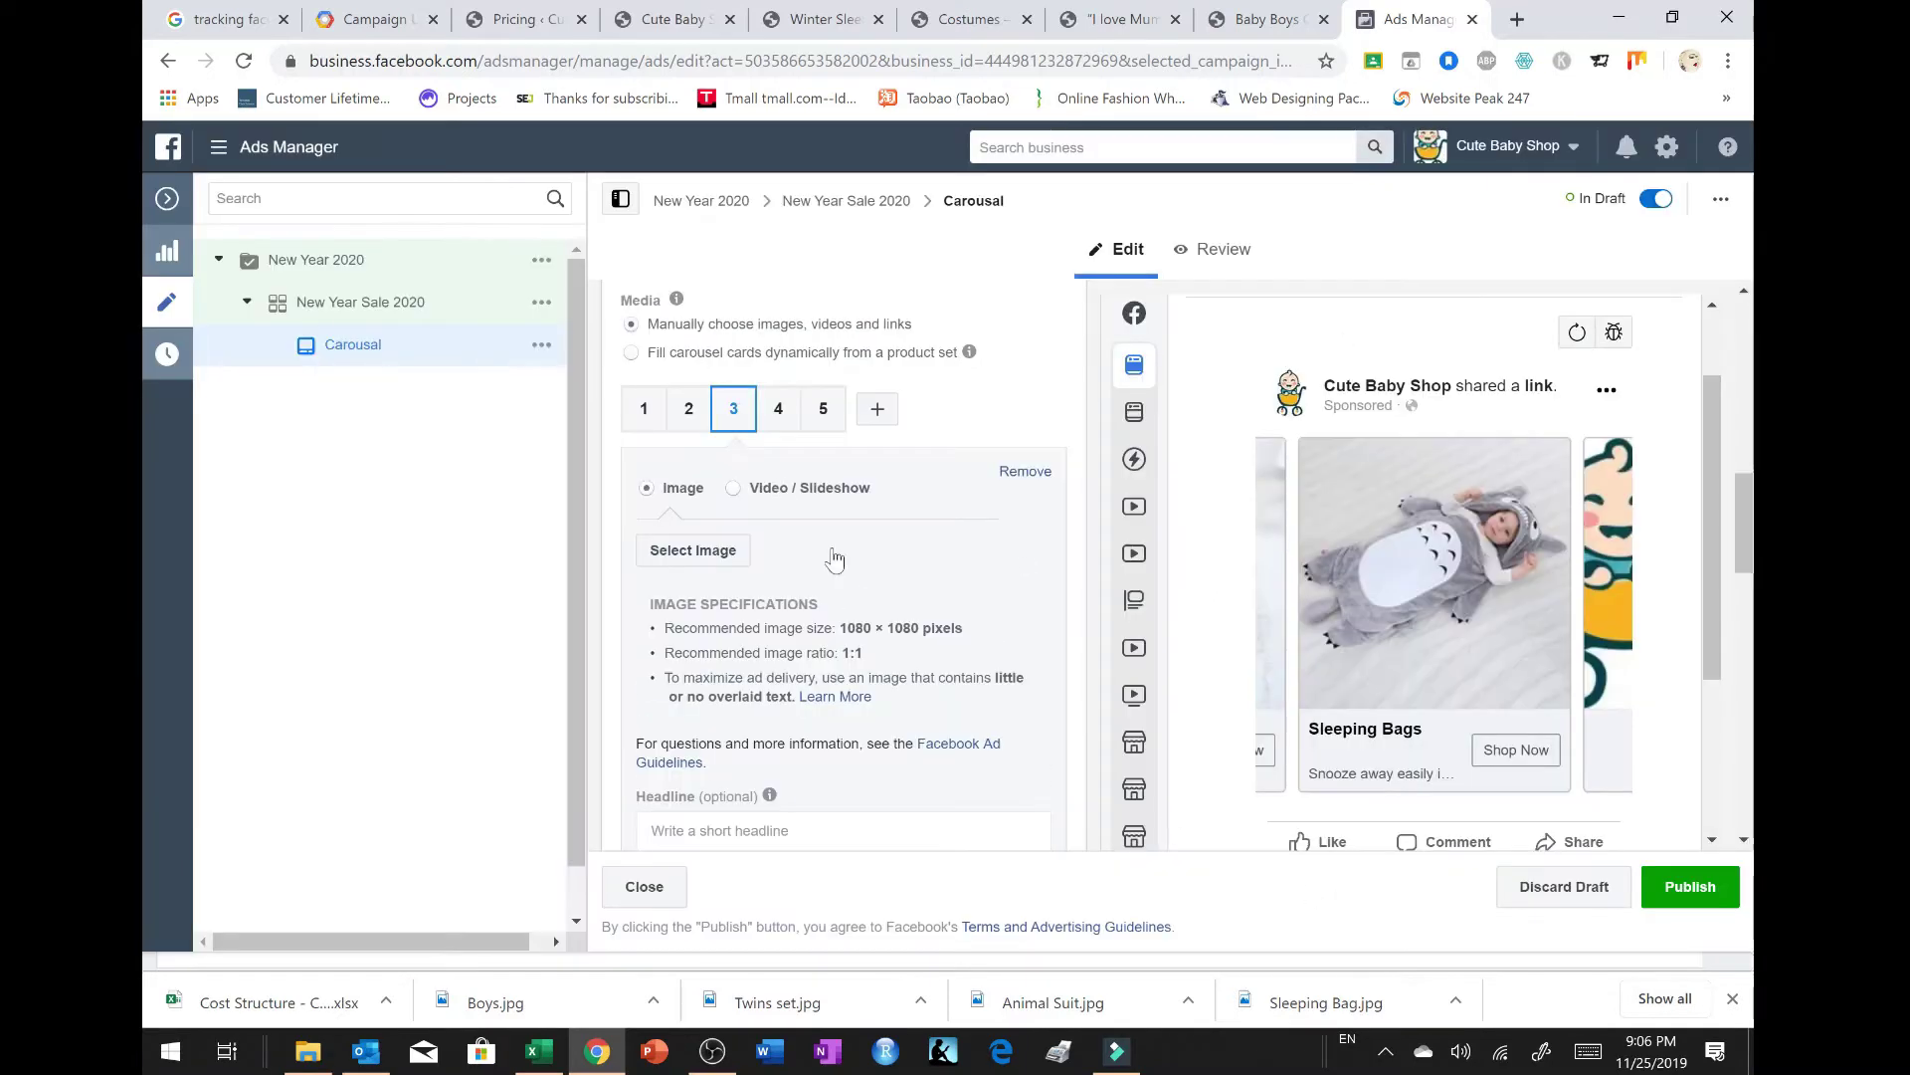
scroll(802, 613, down, 1)
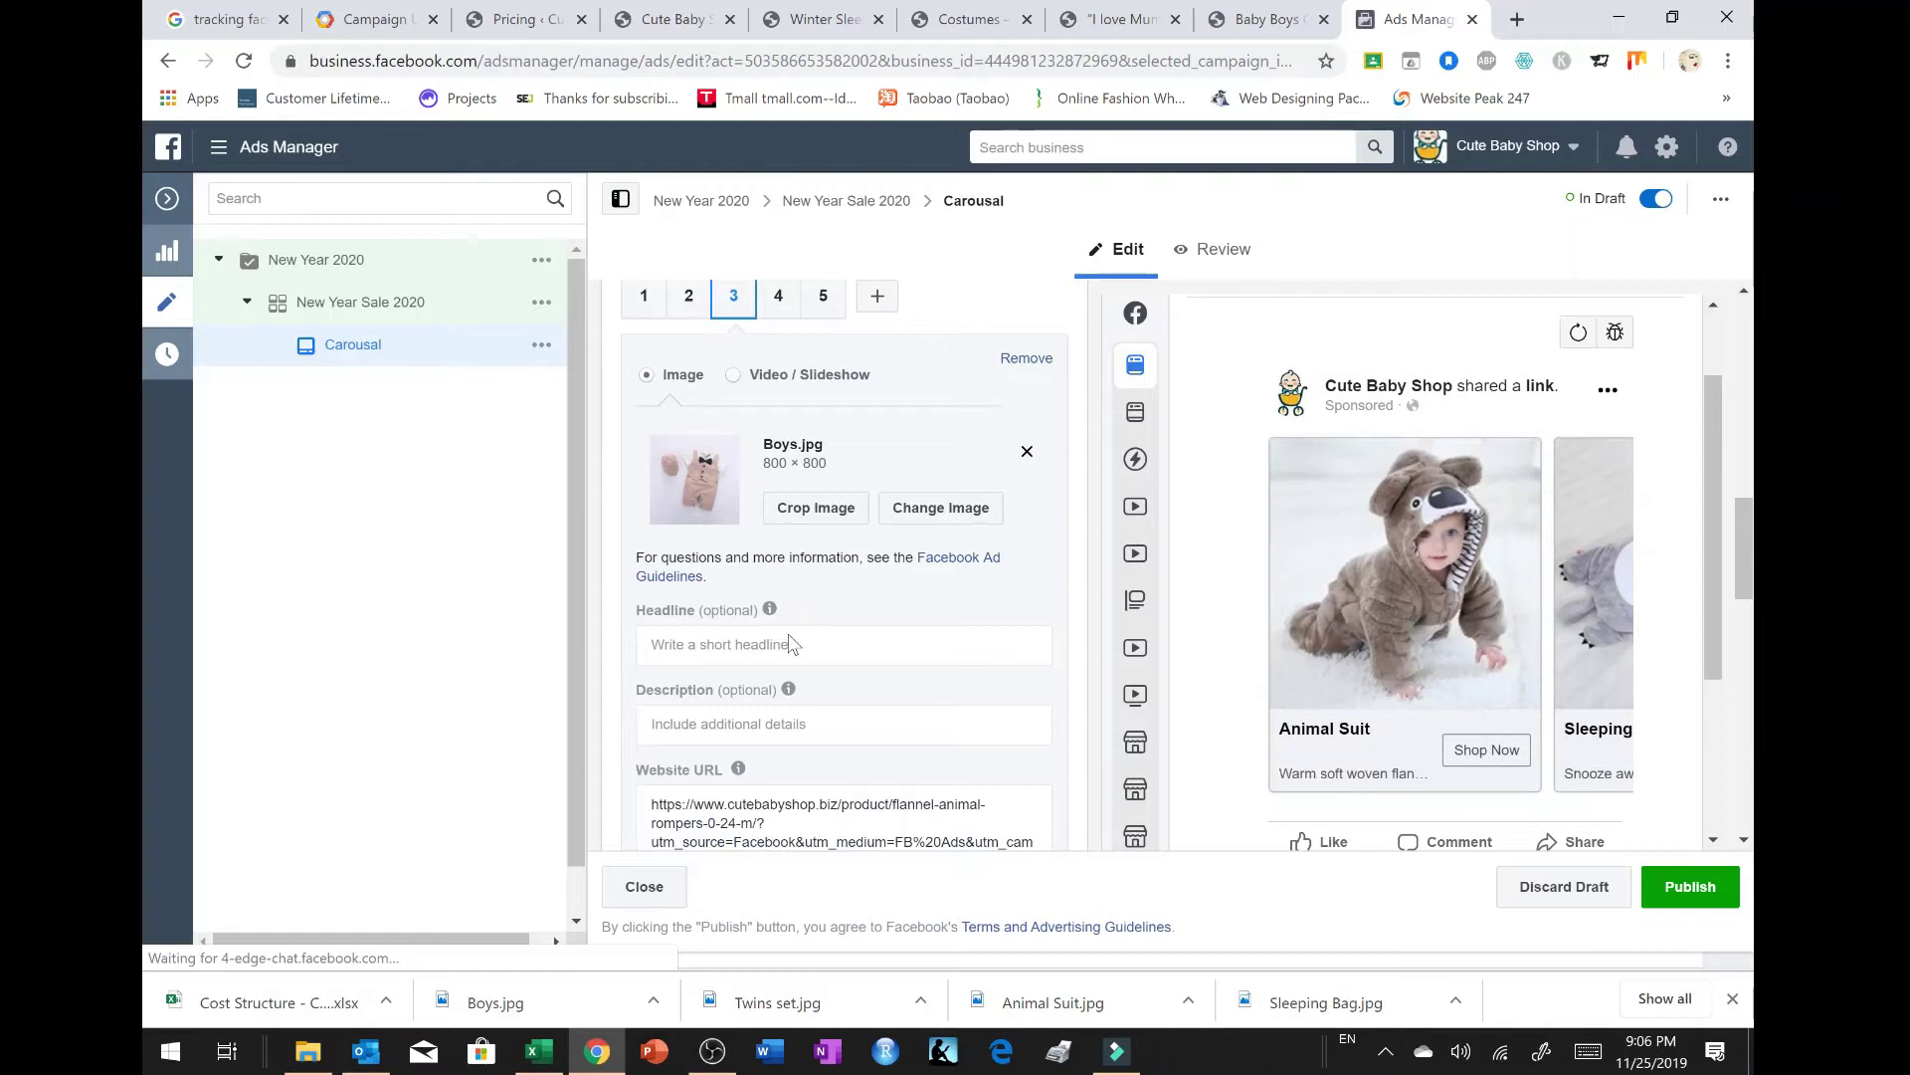
Step: Edit the Baby Boys Gentleman Bow Tie product, clear its custom permalink slug so it follows the title, and update the product
click(1262, 19)
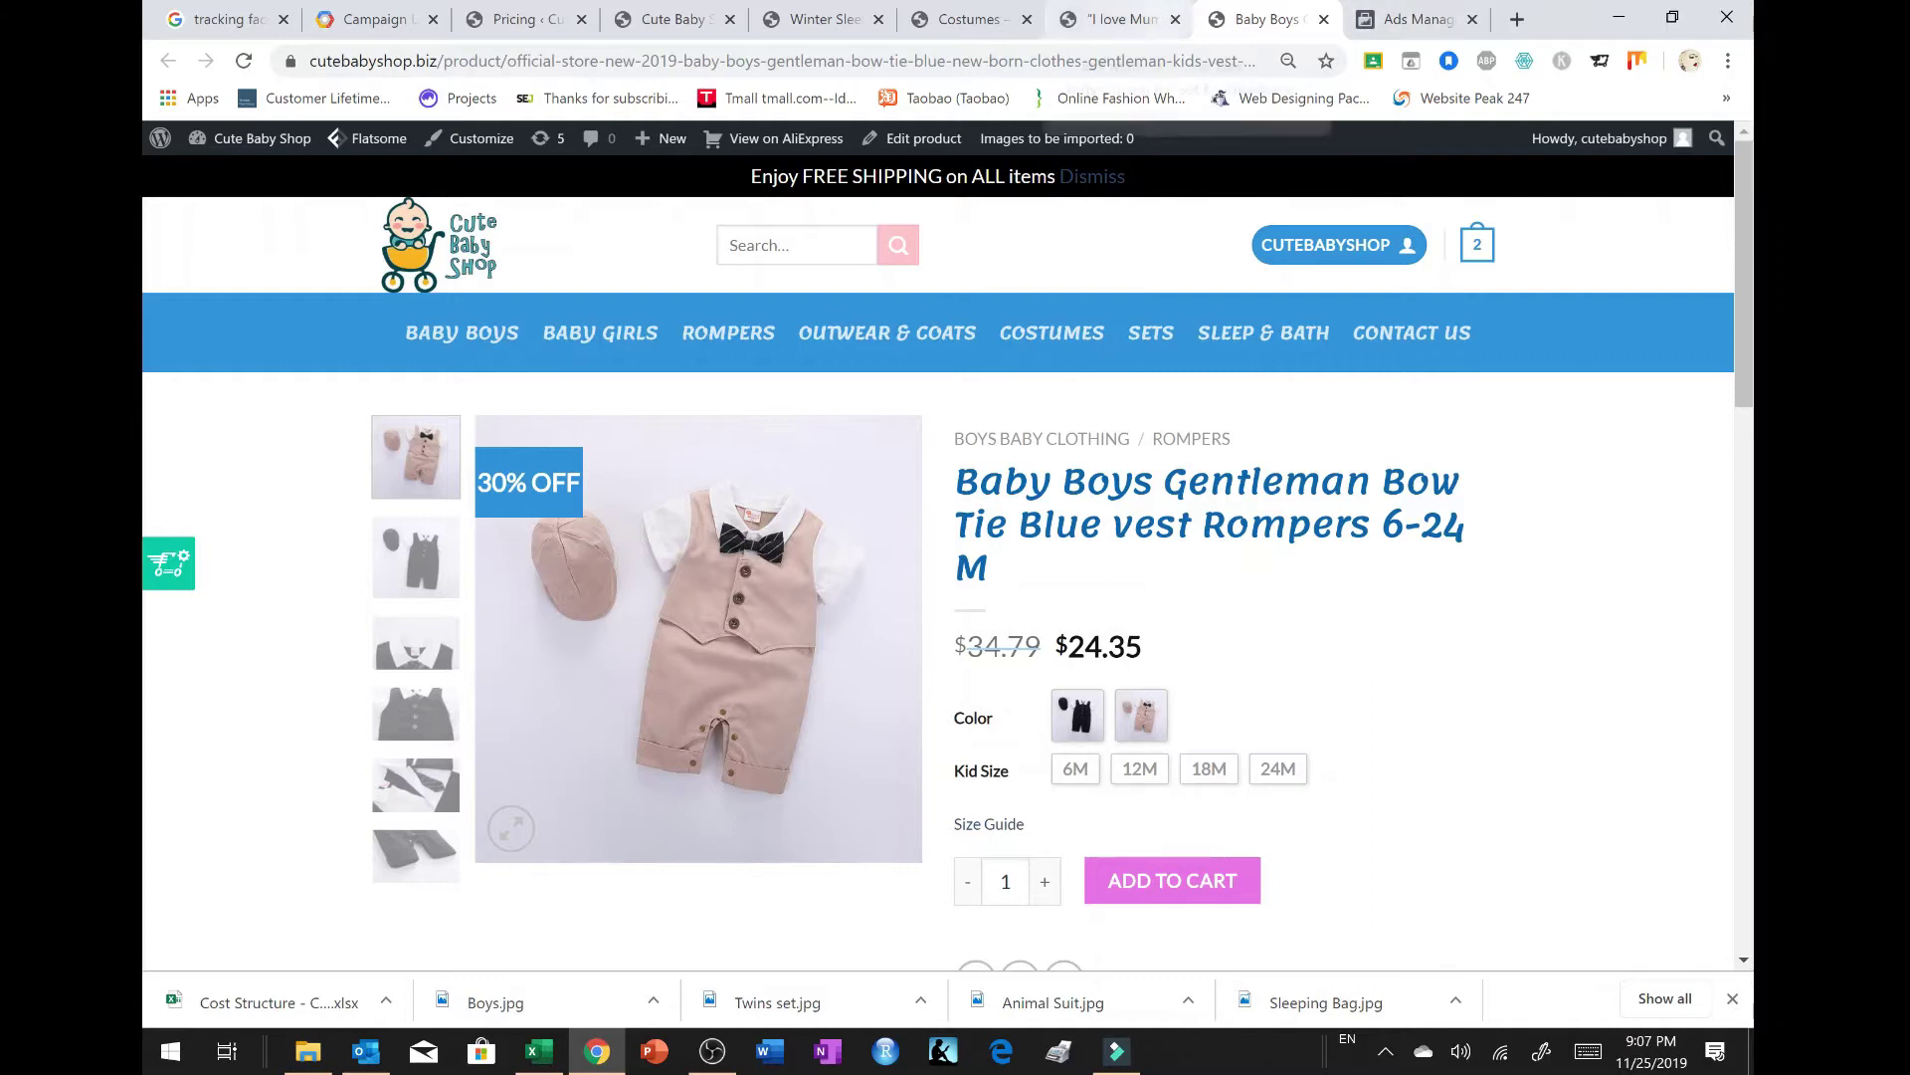
click(961, 63)
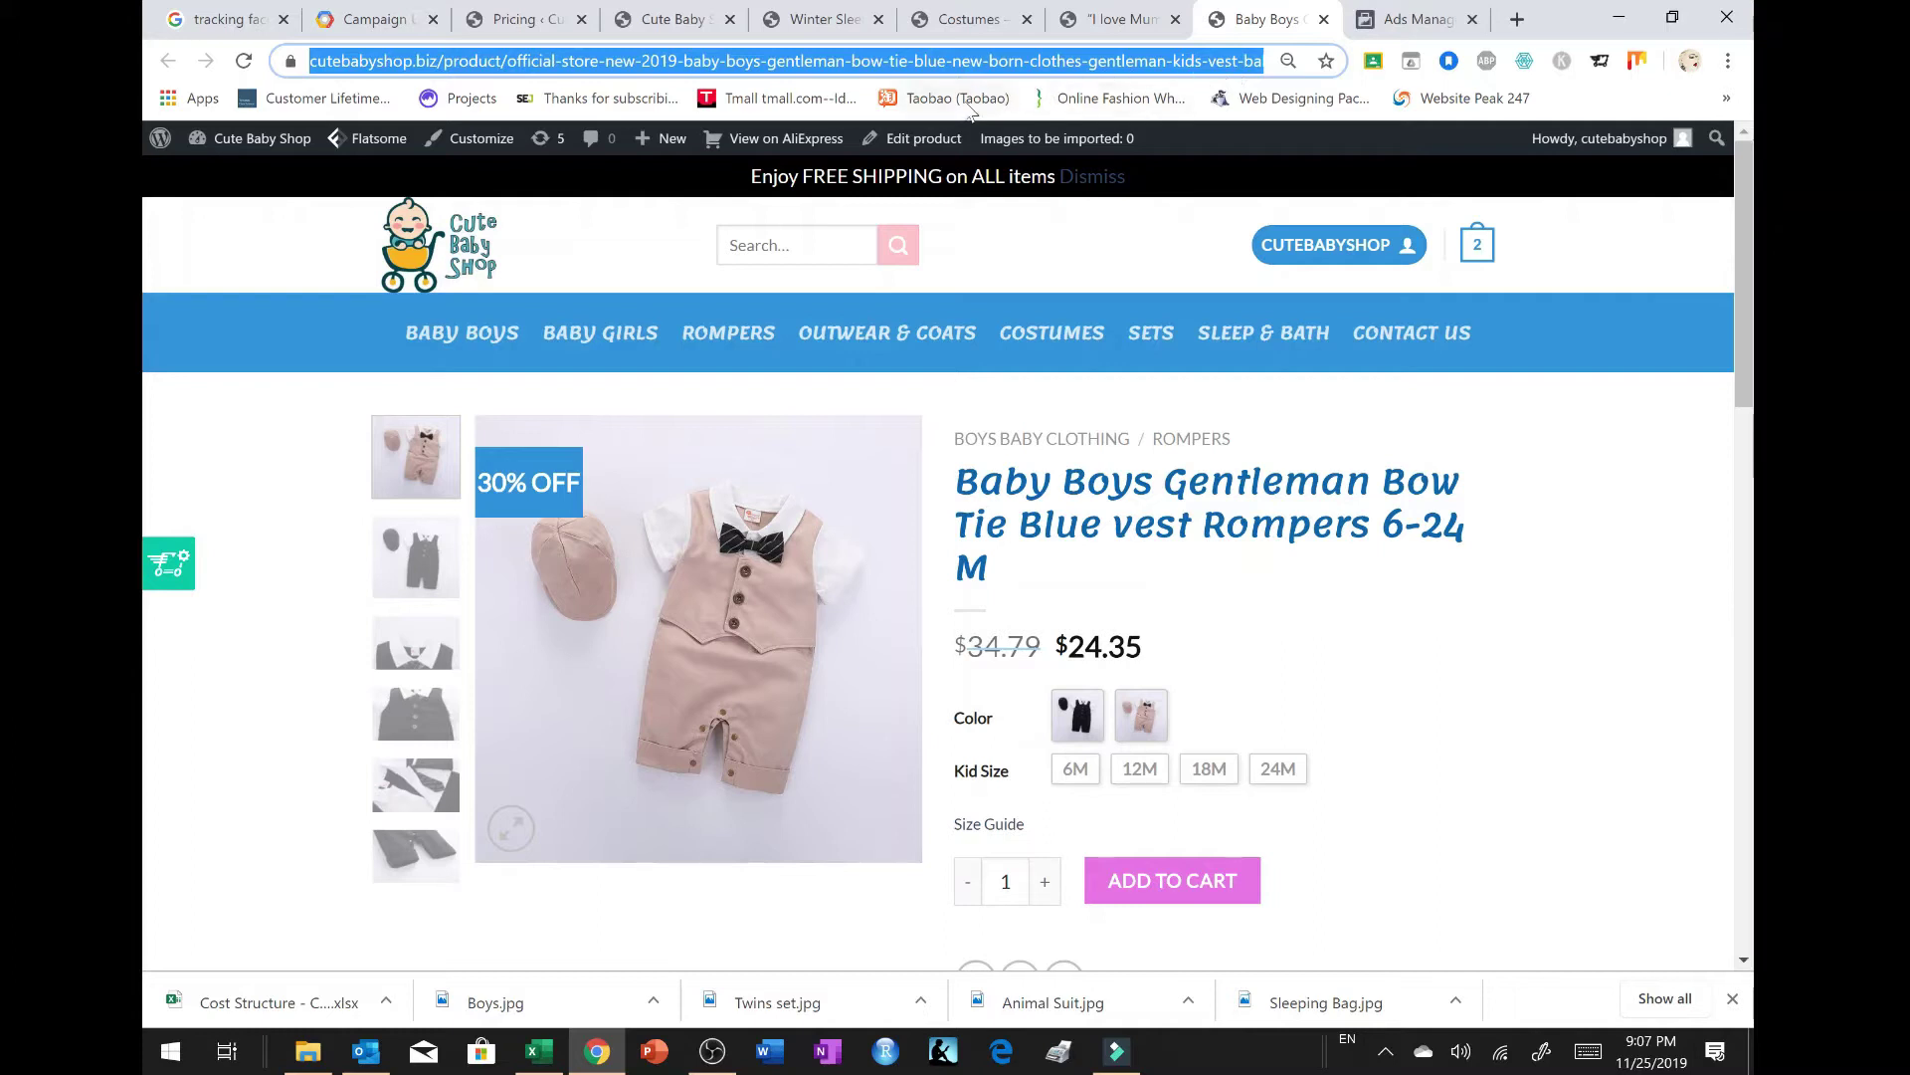
click(914, 142)
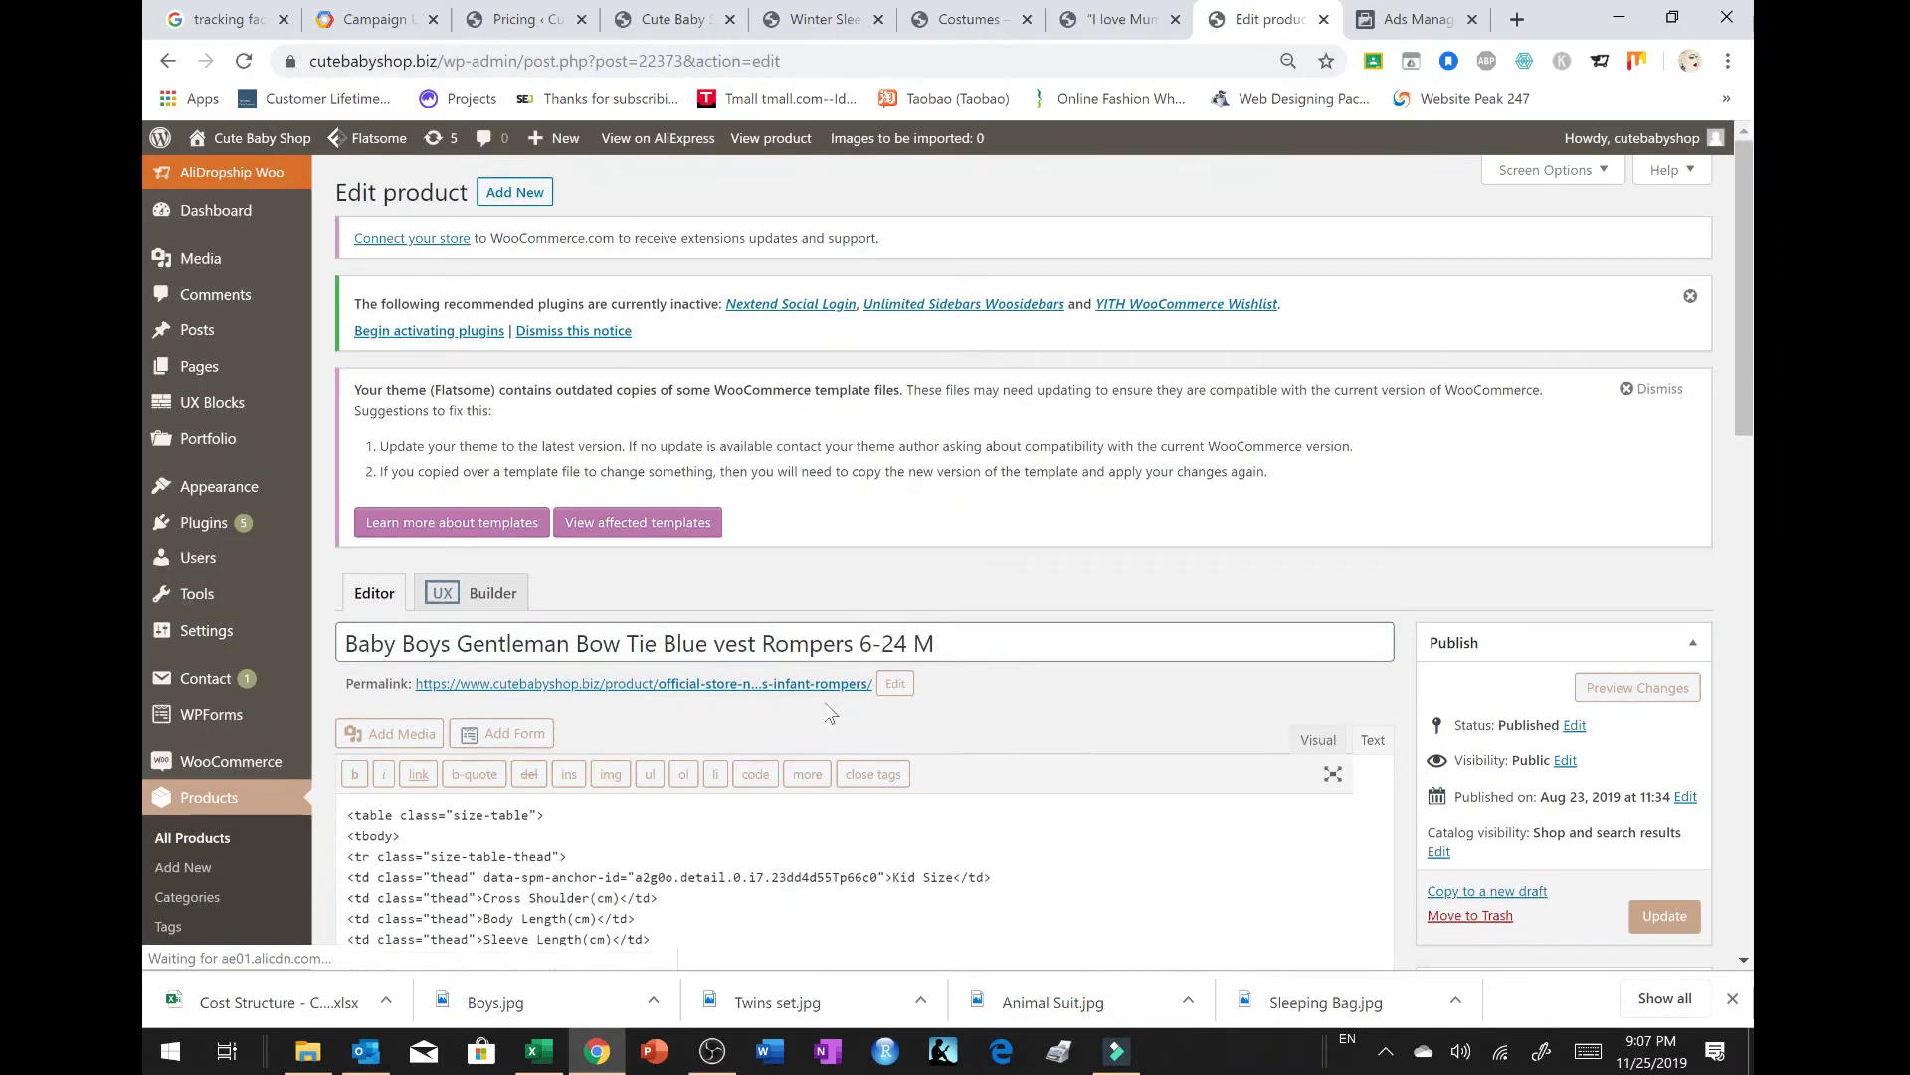
triple_click(811, 644)
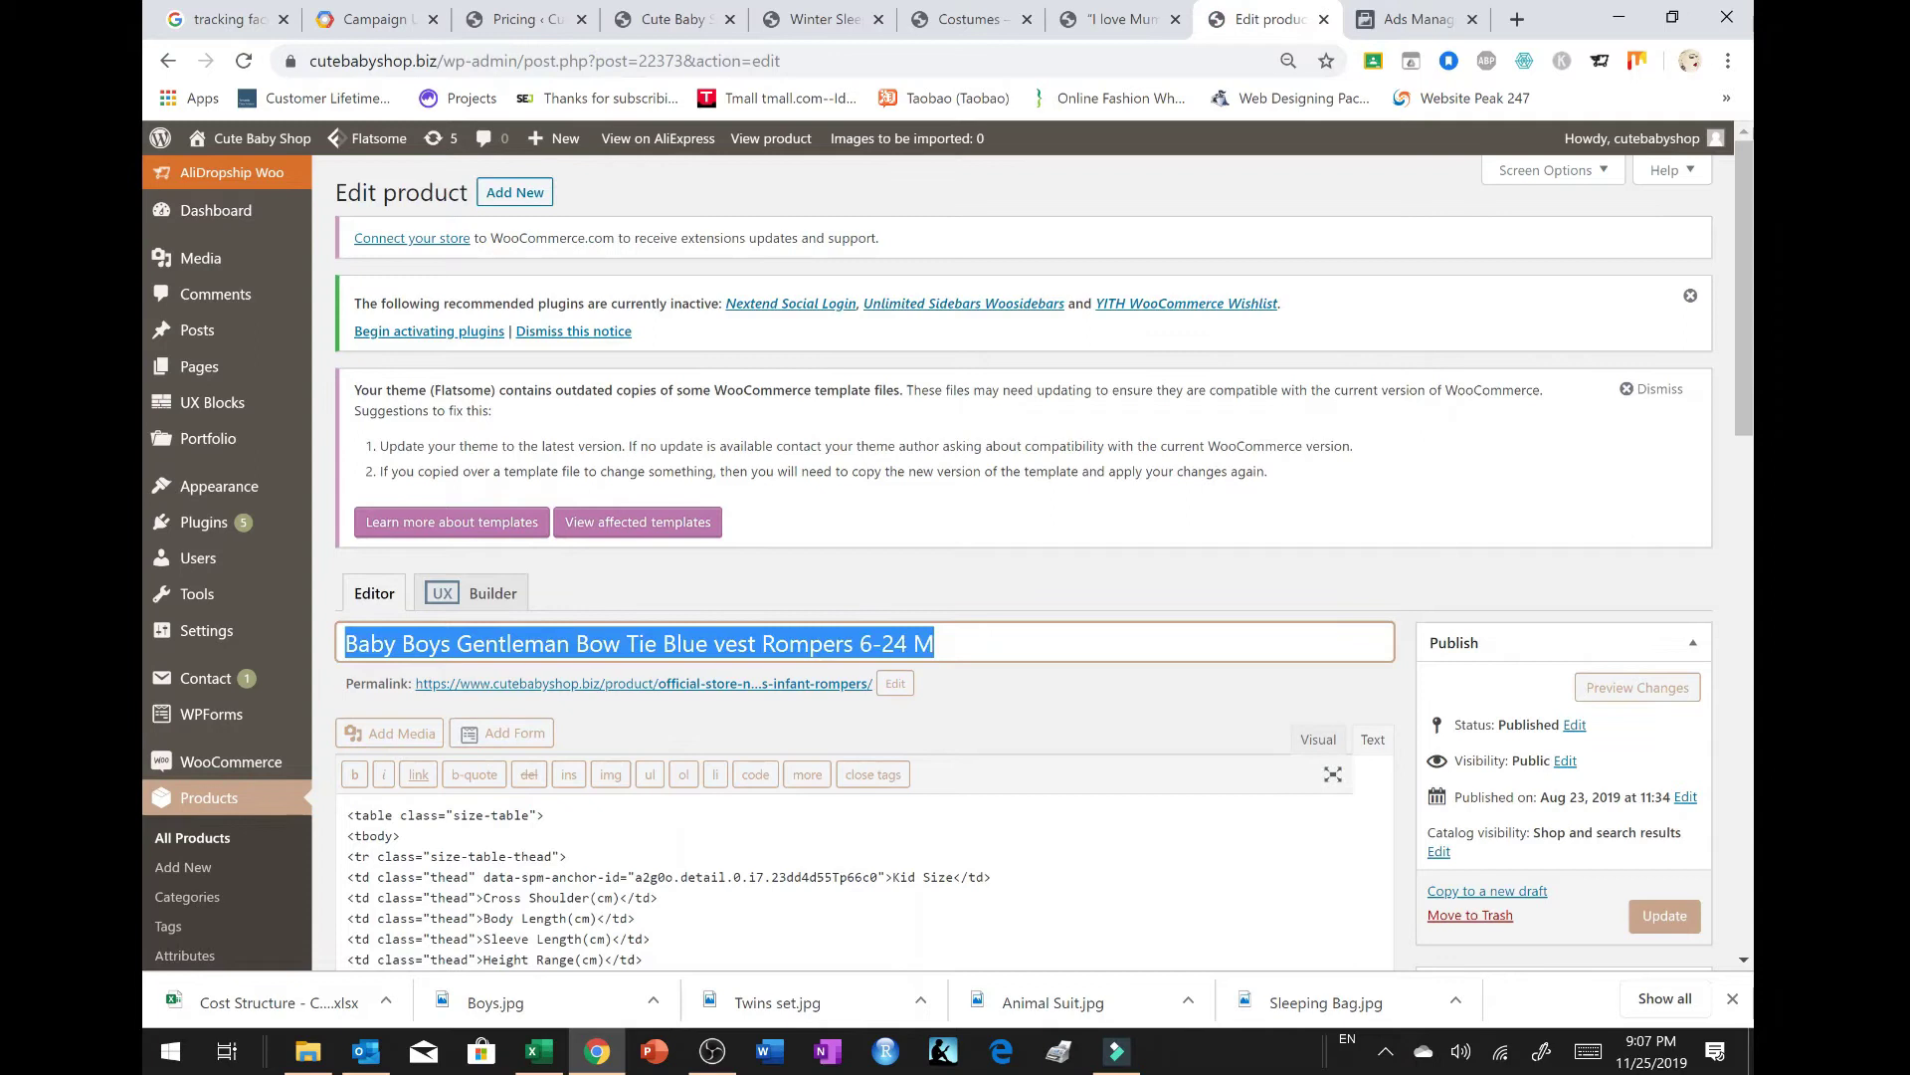
click(895, 684)
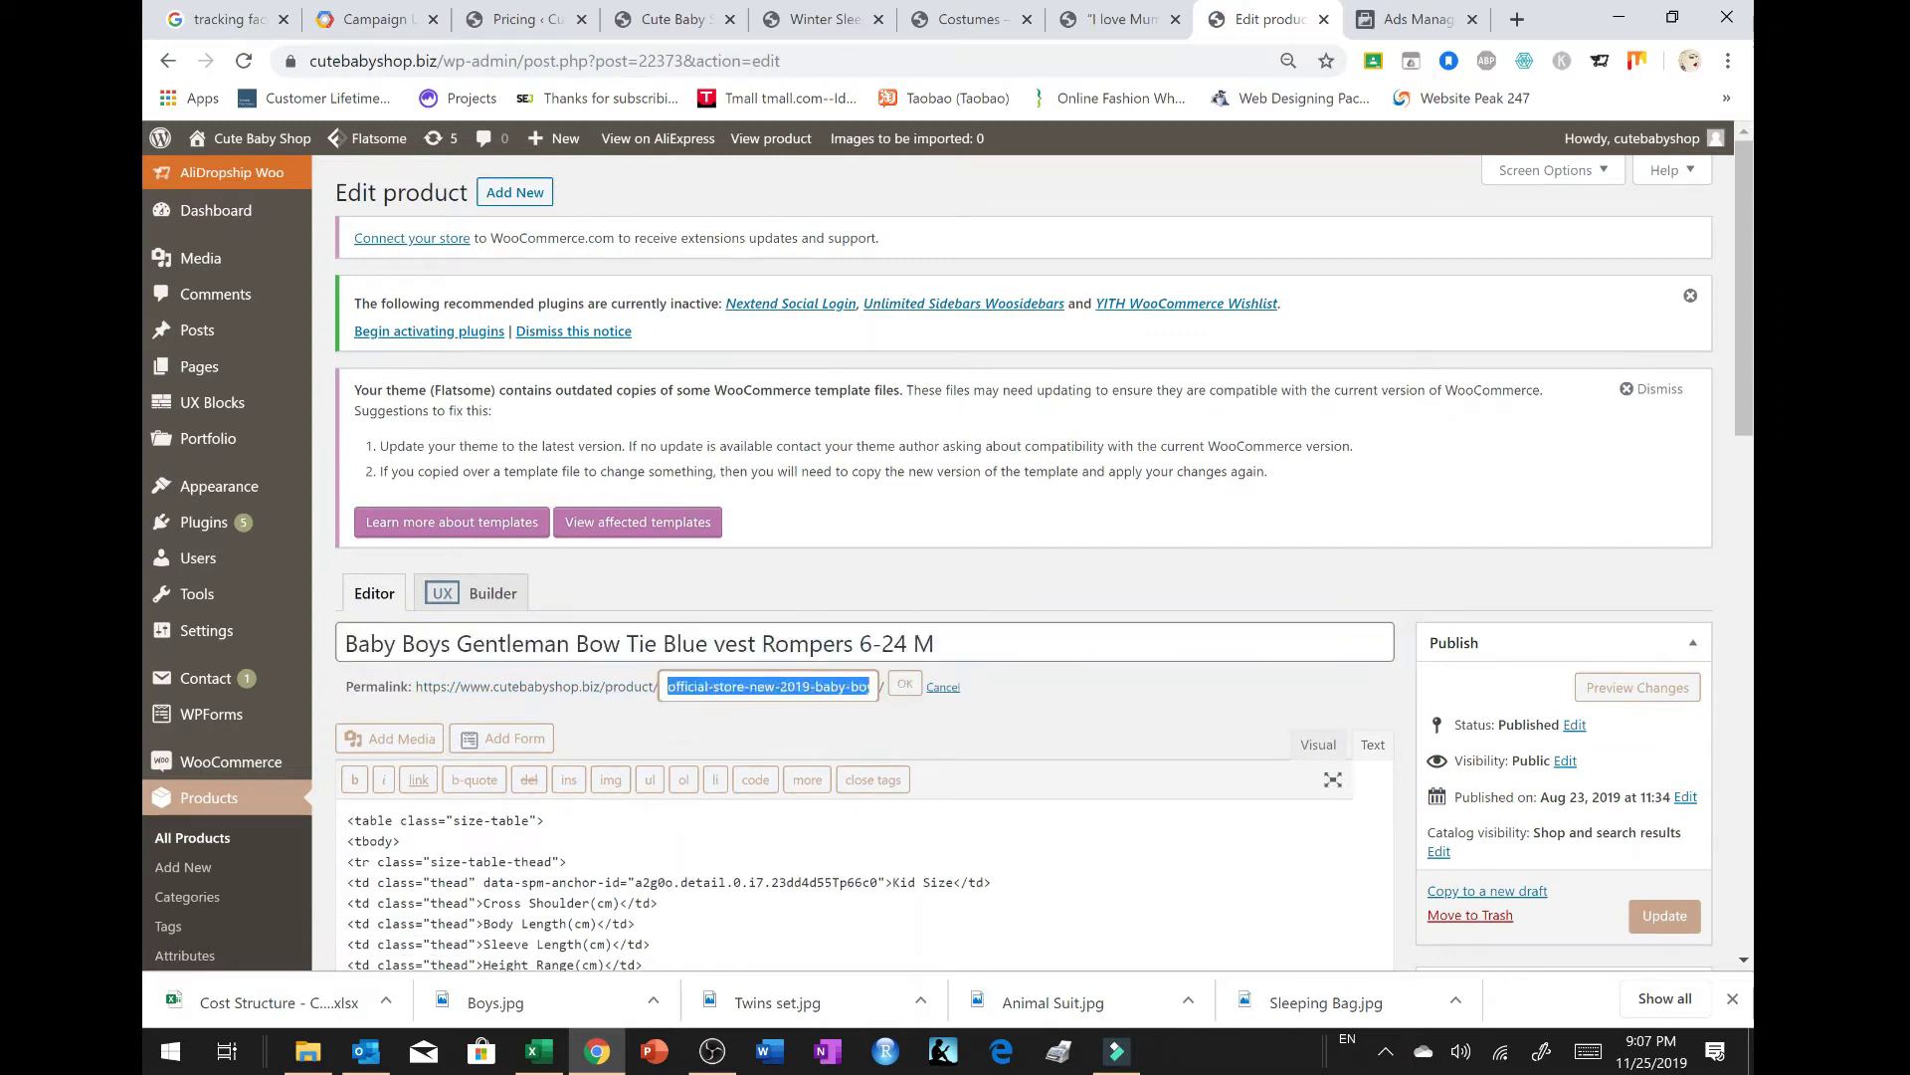
key(BackSpace)
click(904, 683)
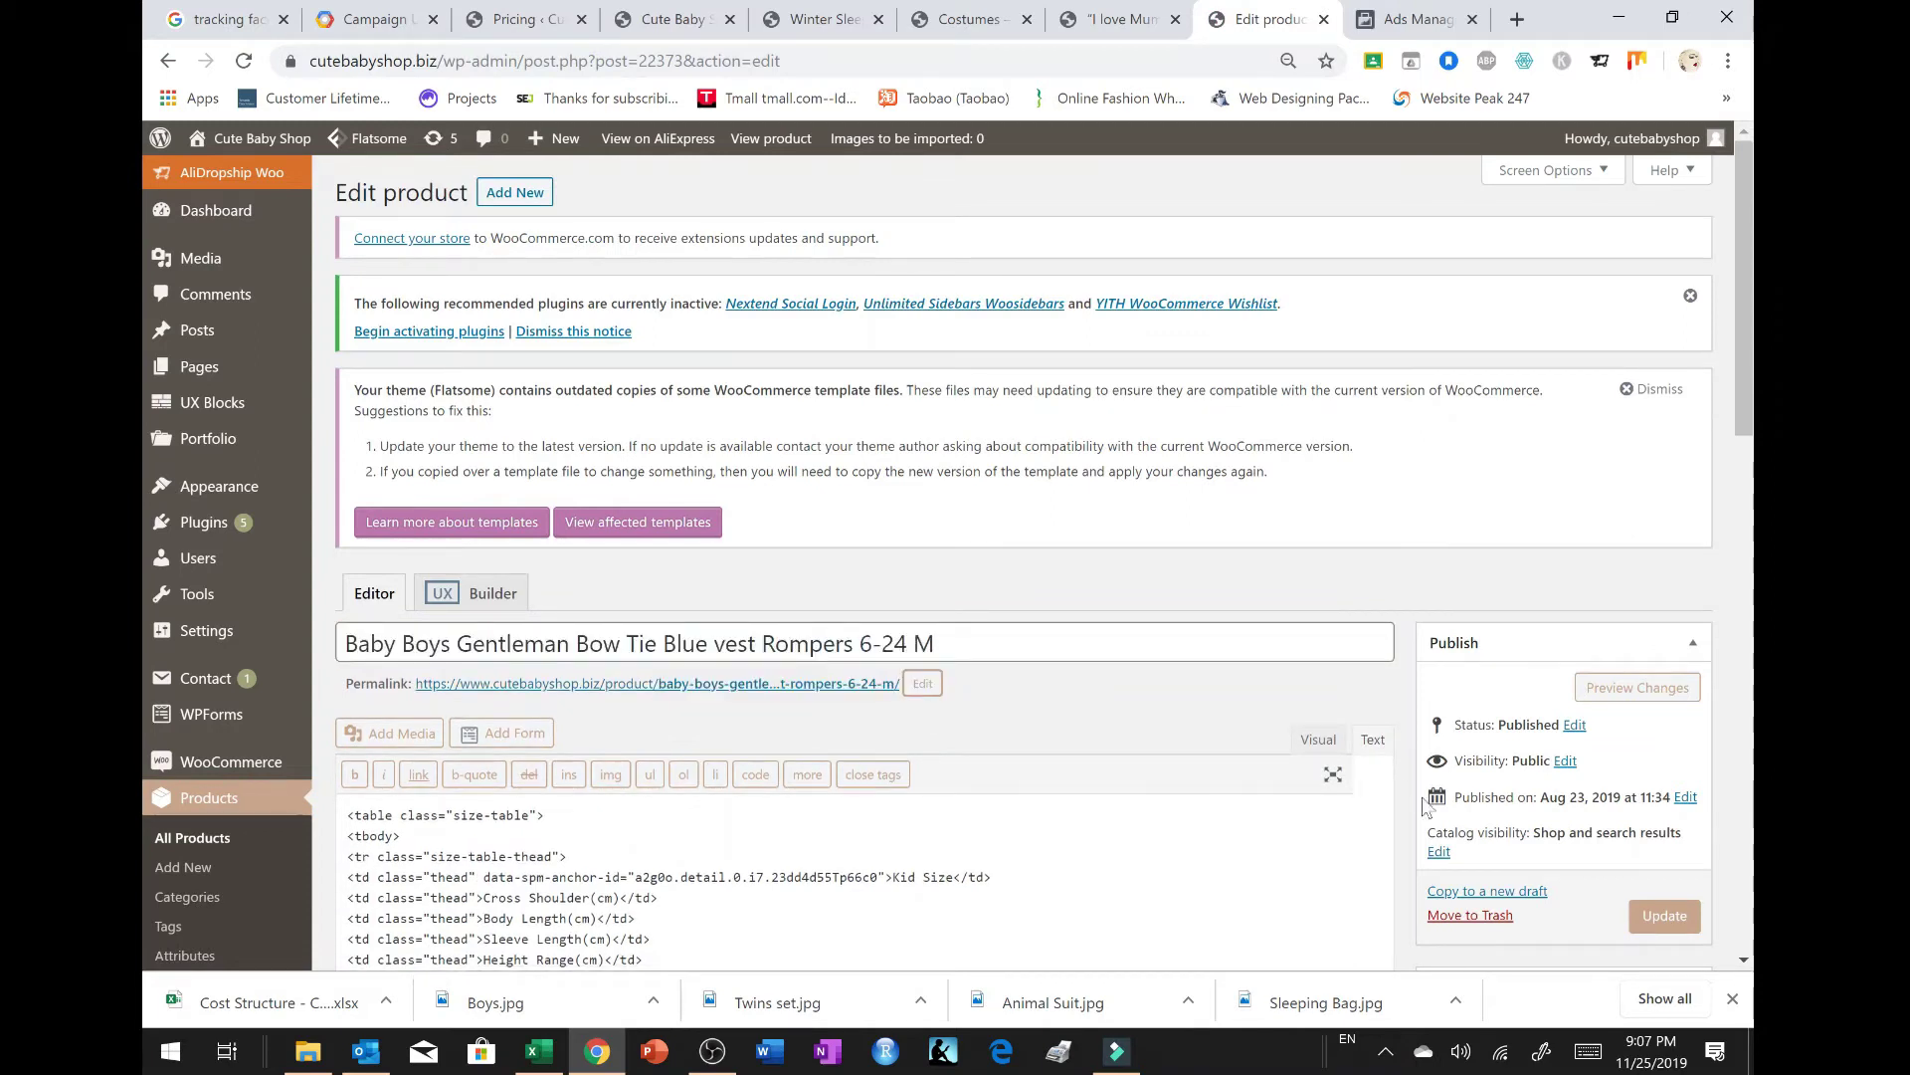
click(1674, 920)
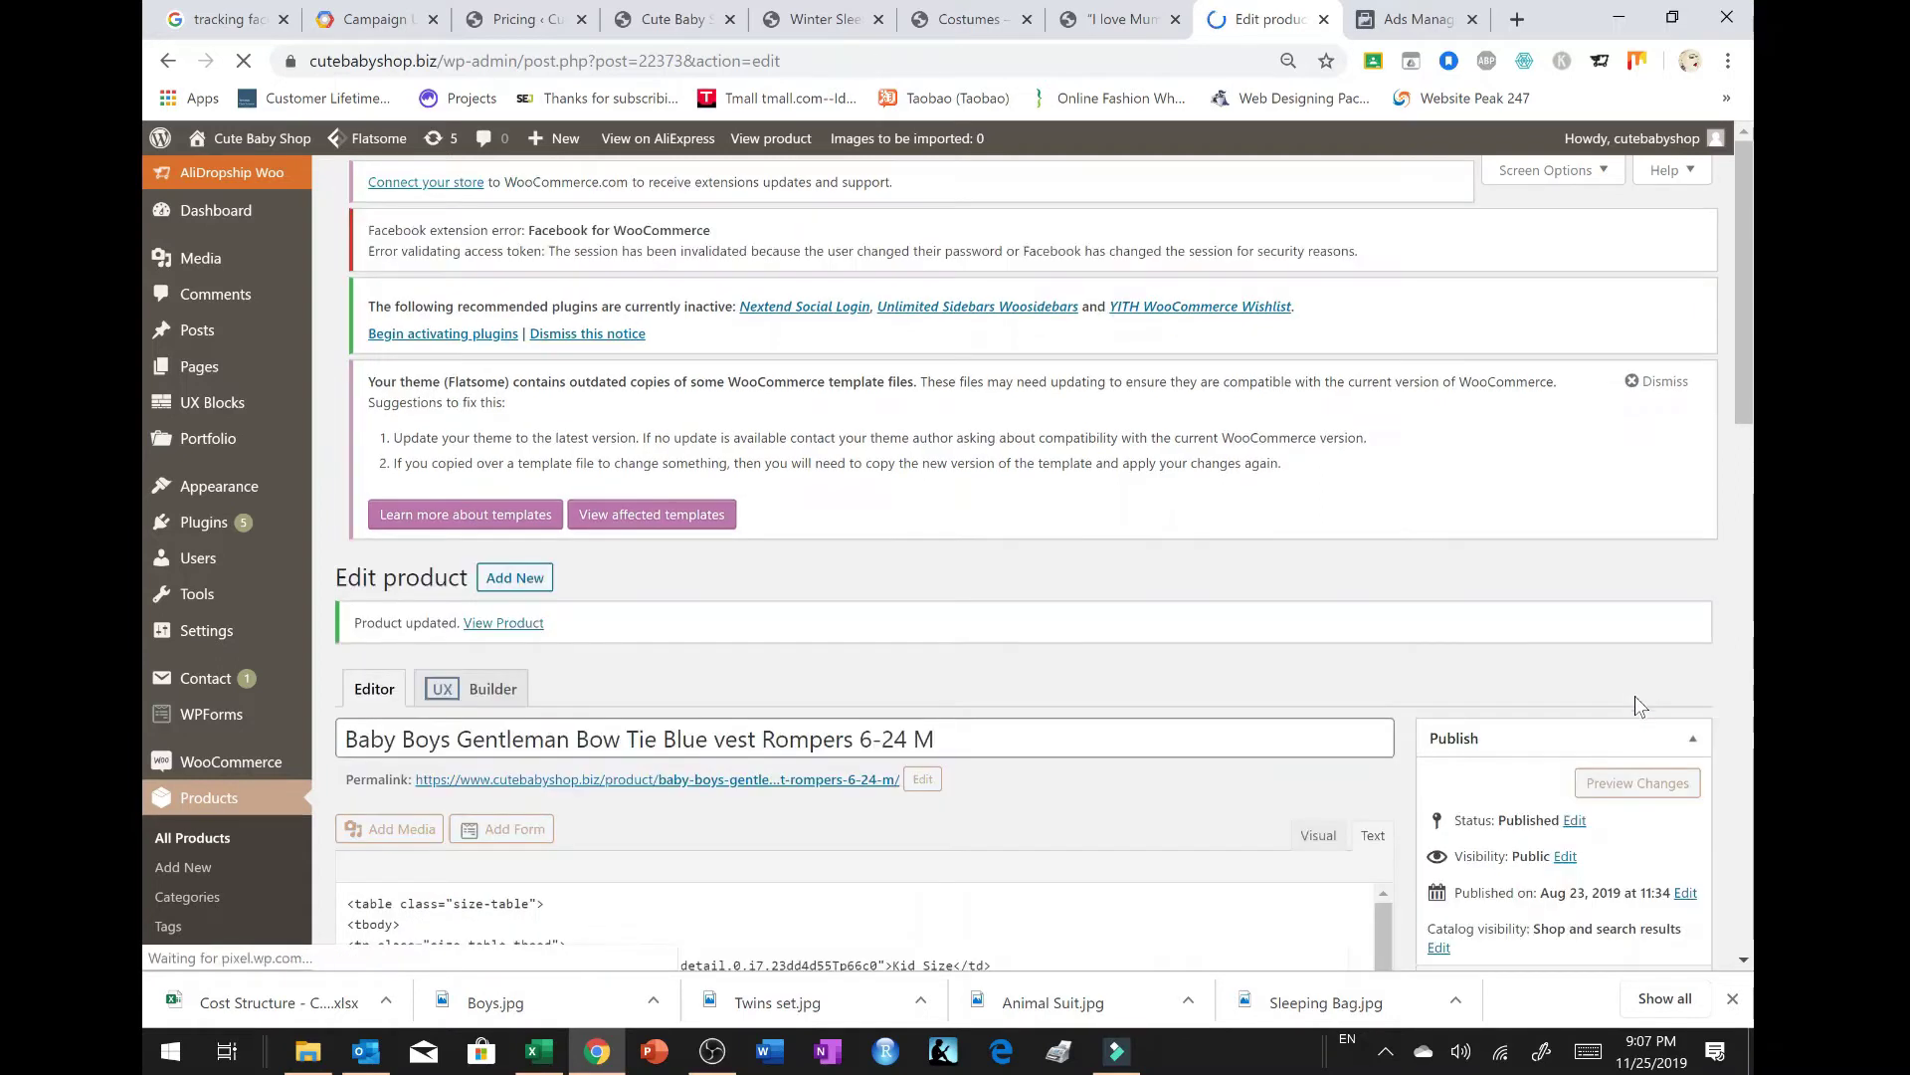
Step: Preview the updated product page, select its address without the preview parameters, and close the preview
click(1655, 824)
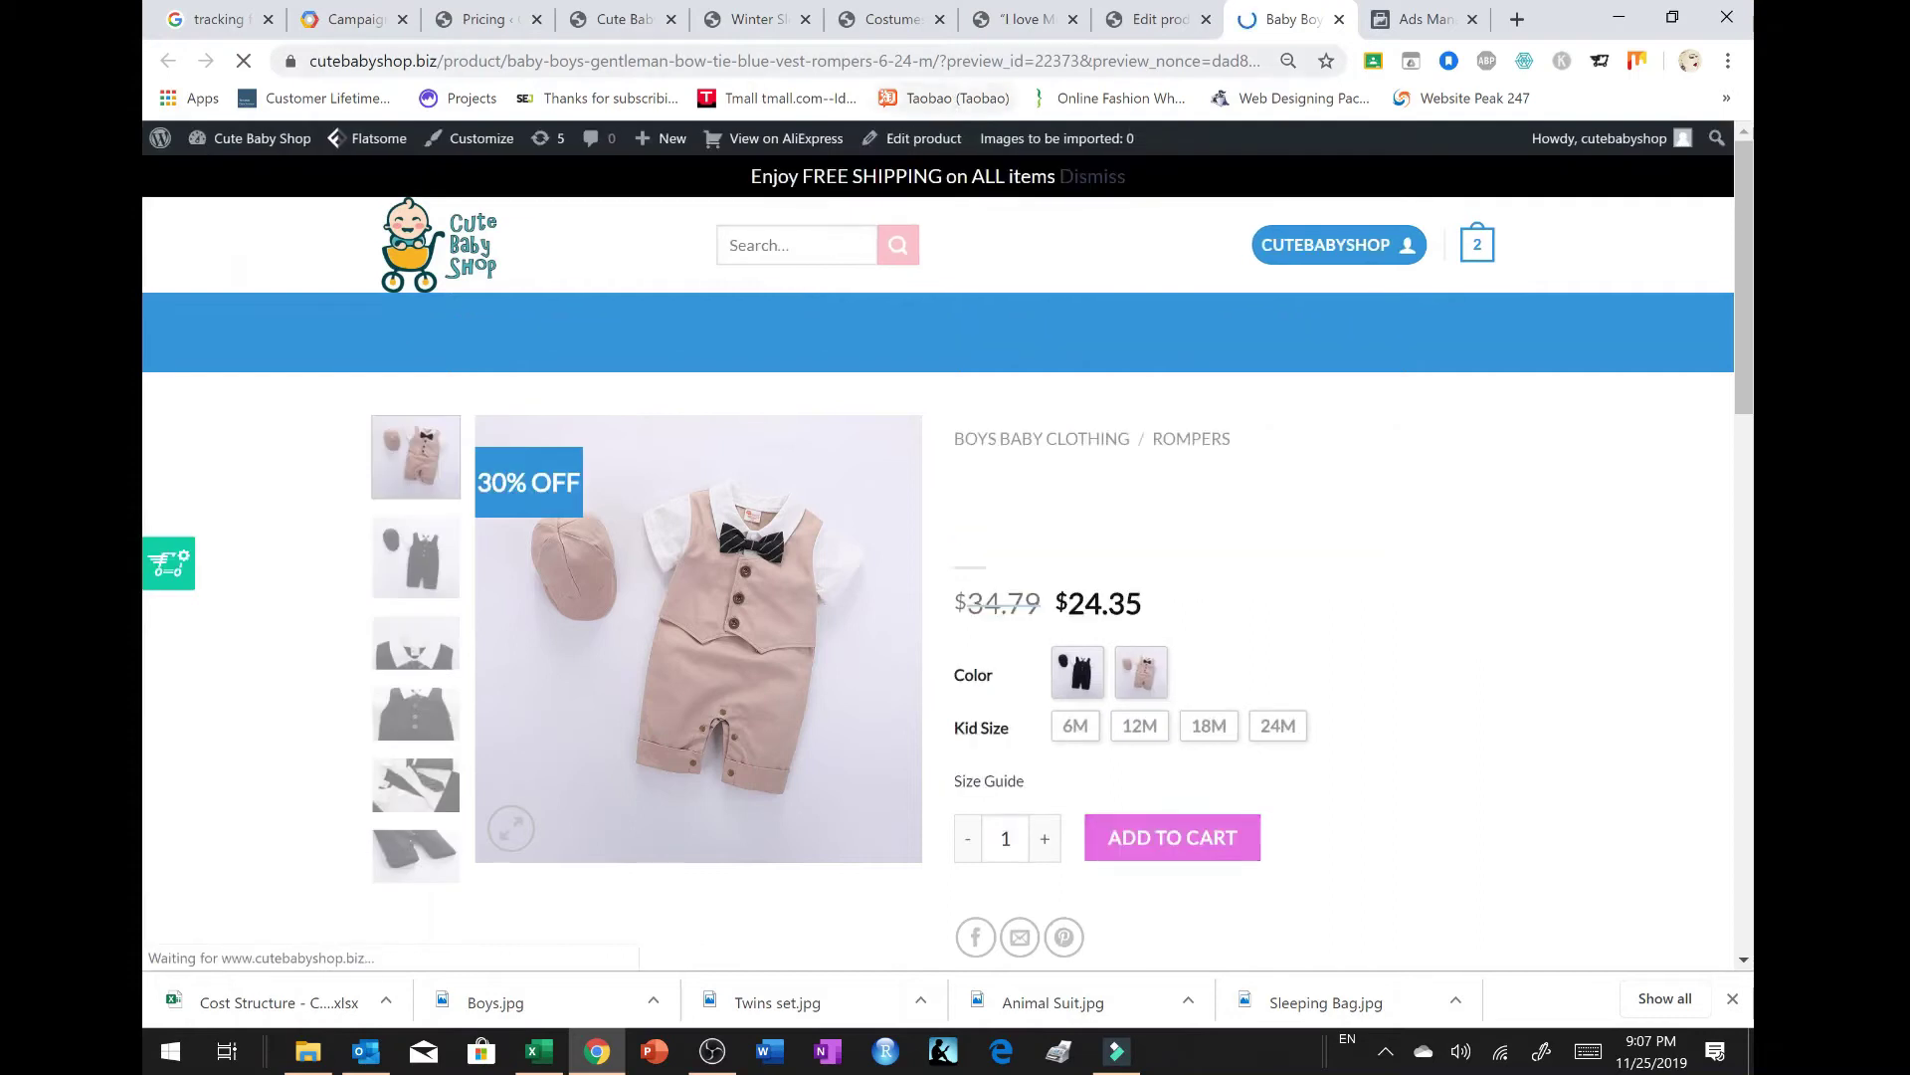
click(903, 77)
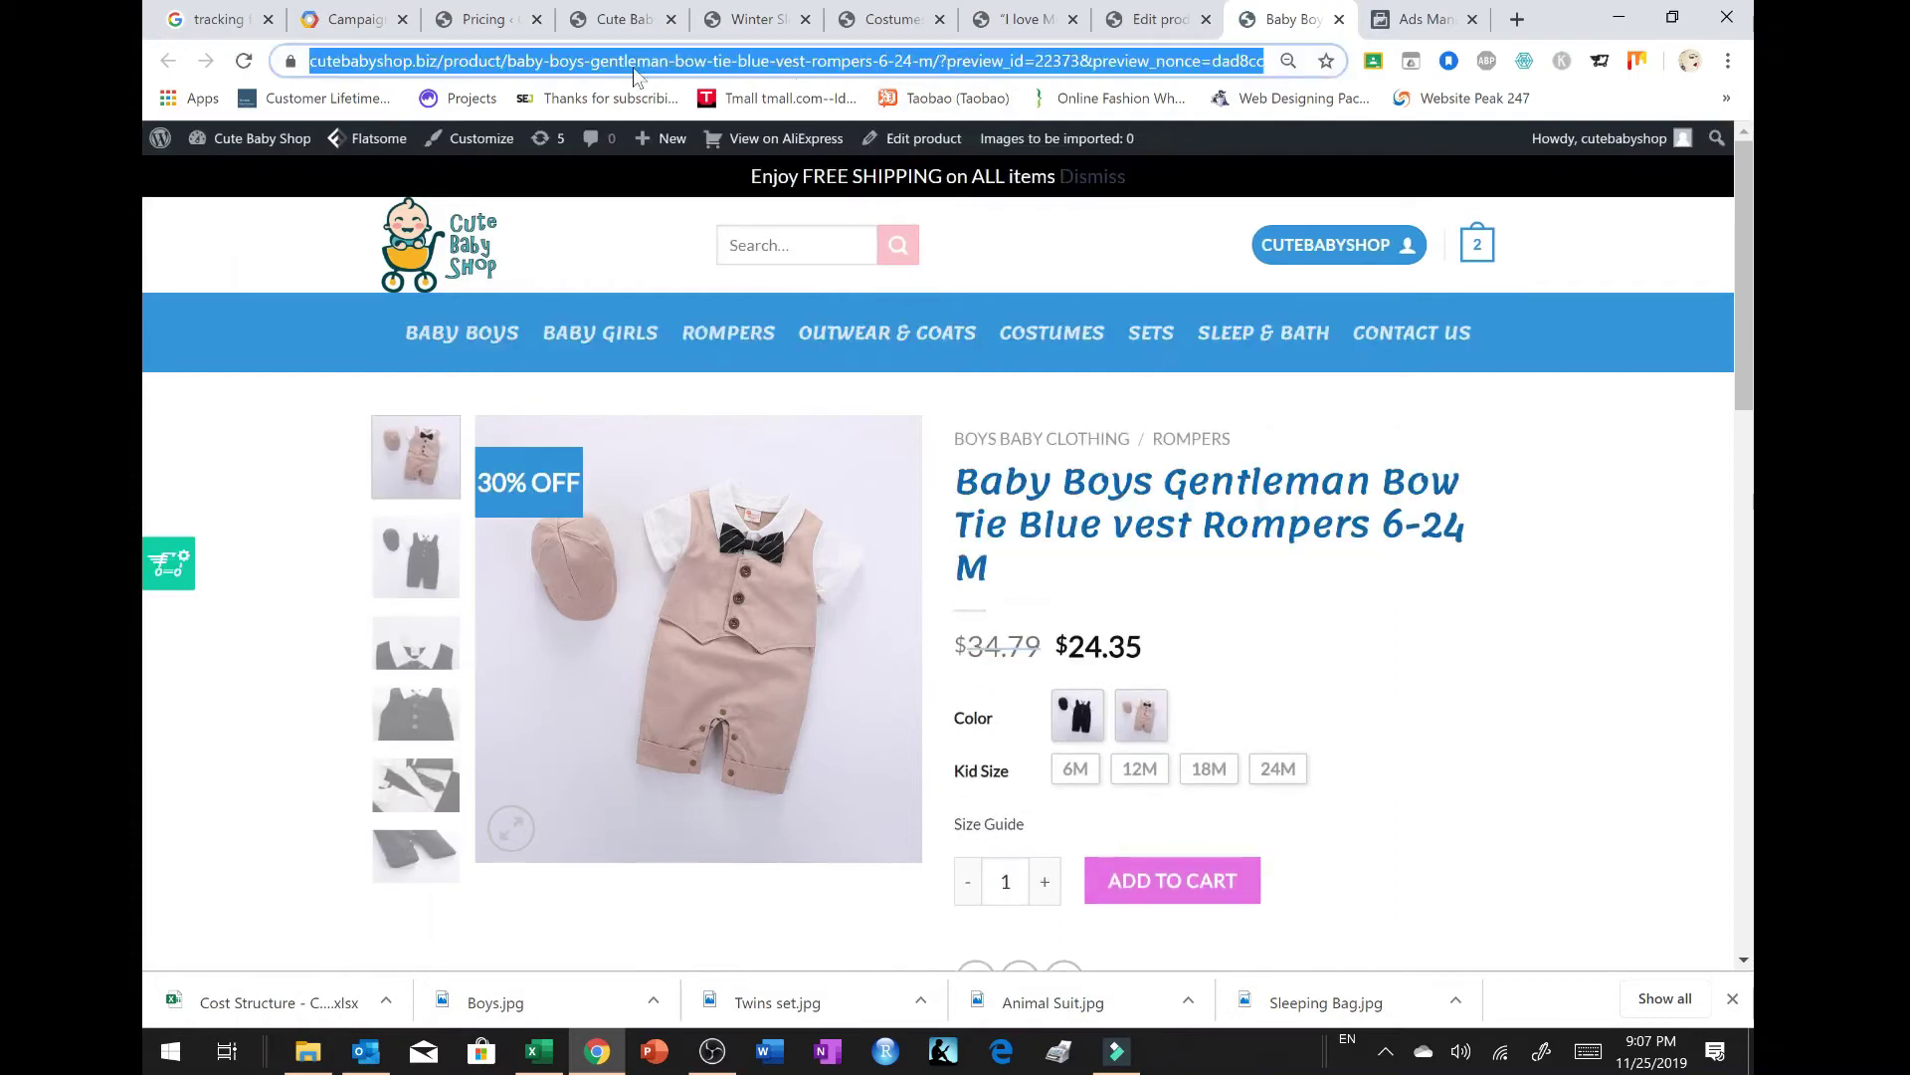
click(966, 61)
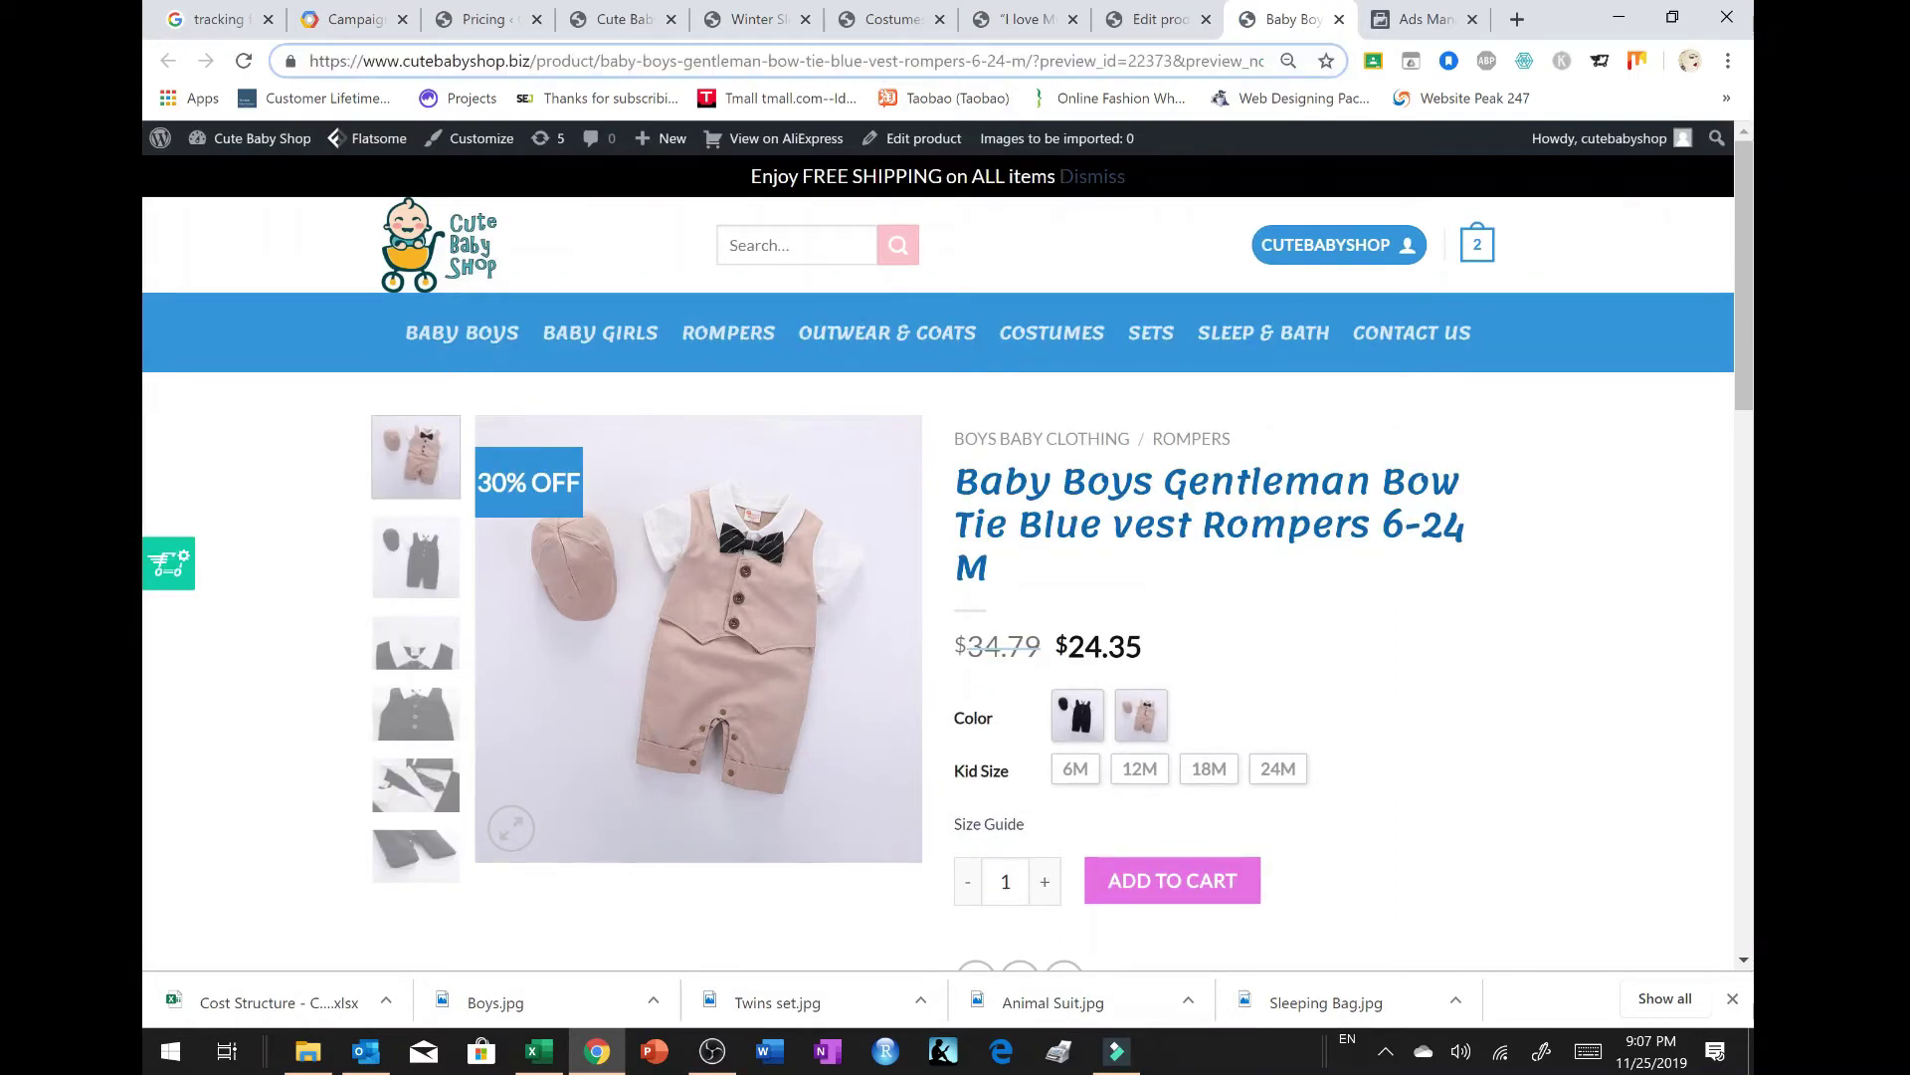
drag(1038, 61, 310, 61)
click(1013, 61)
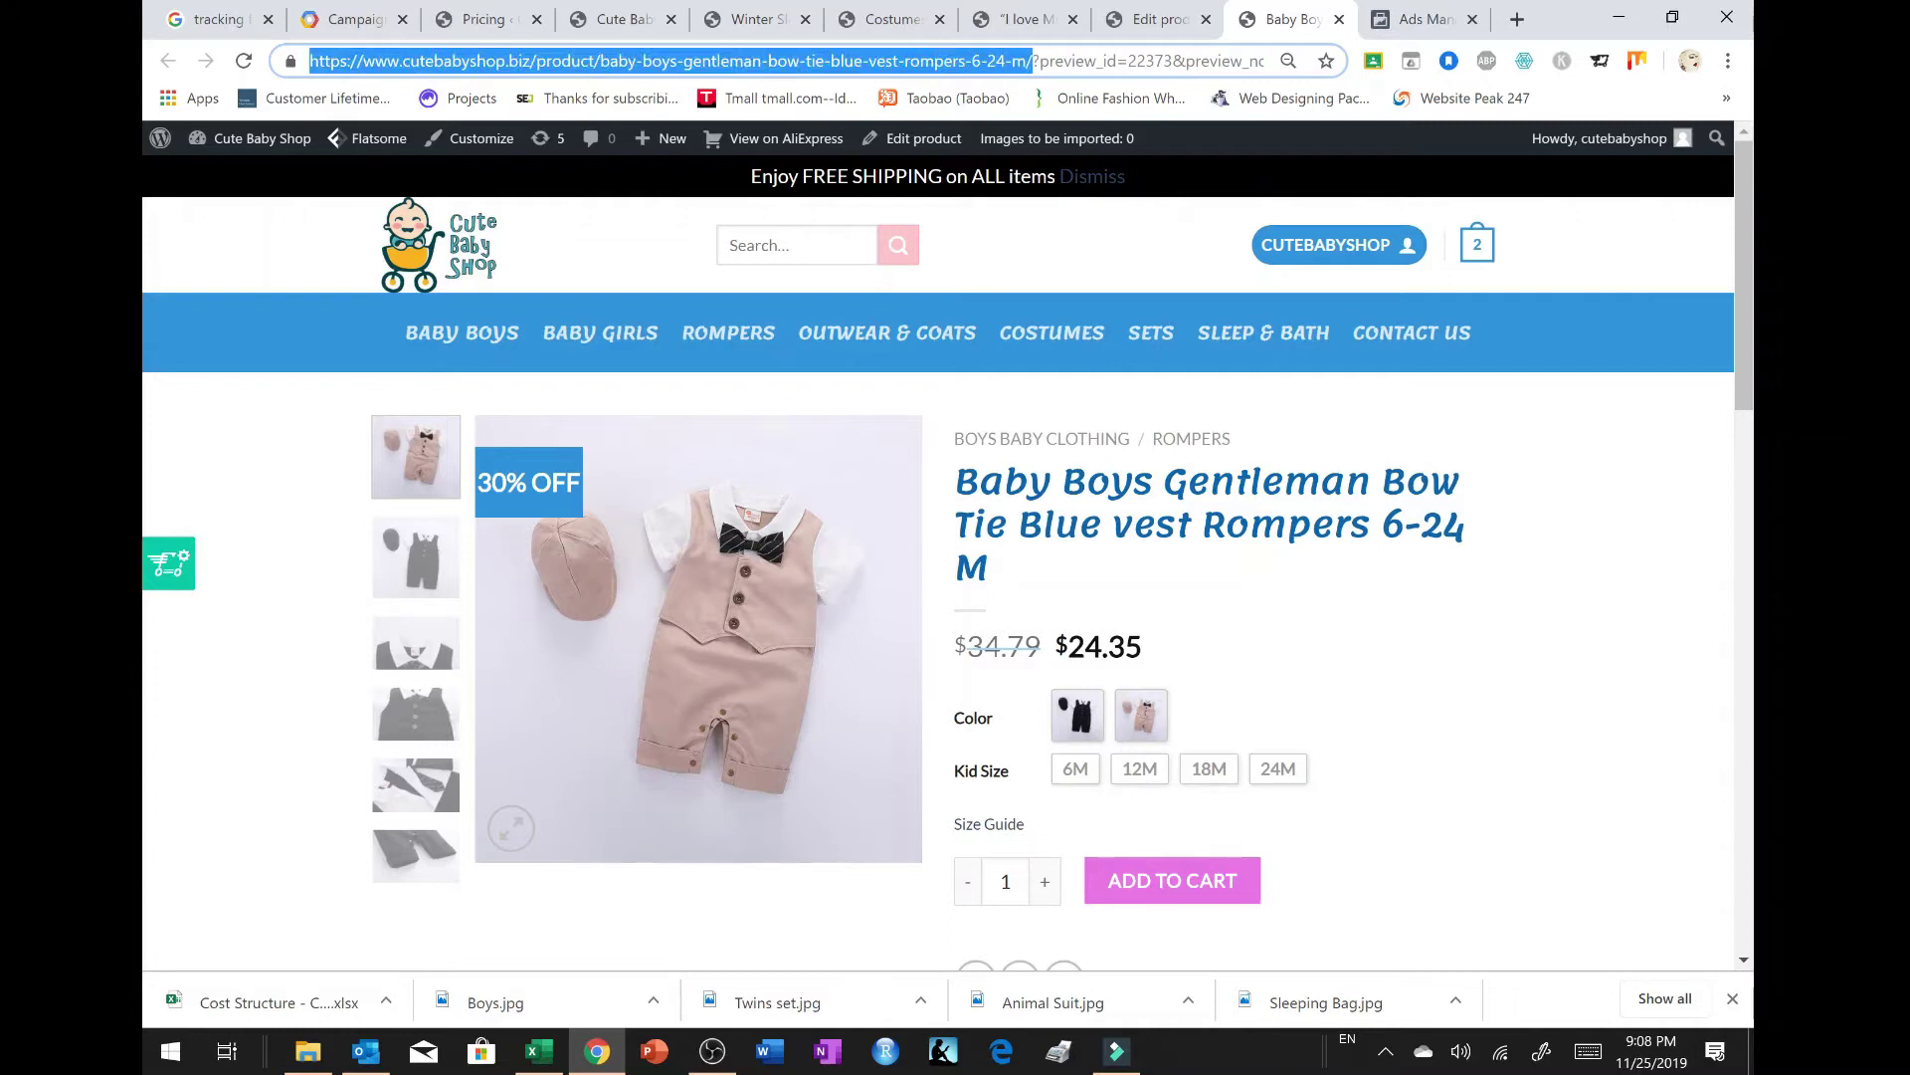
click(1339, 19)
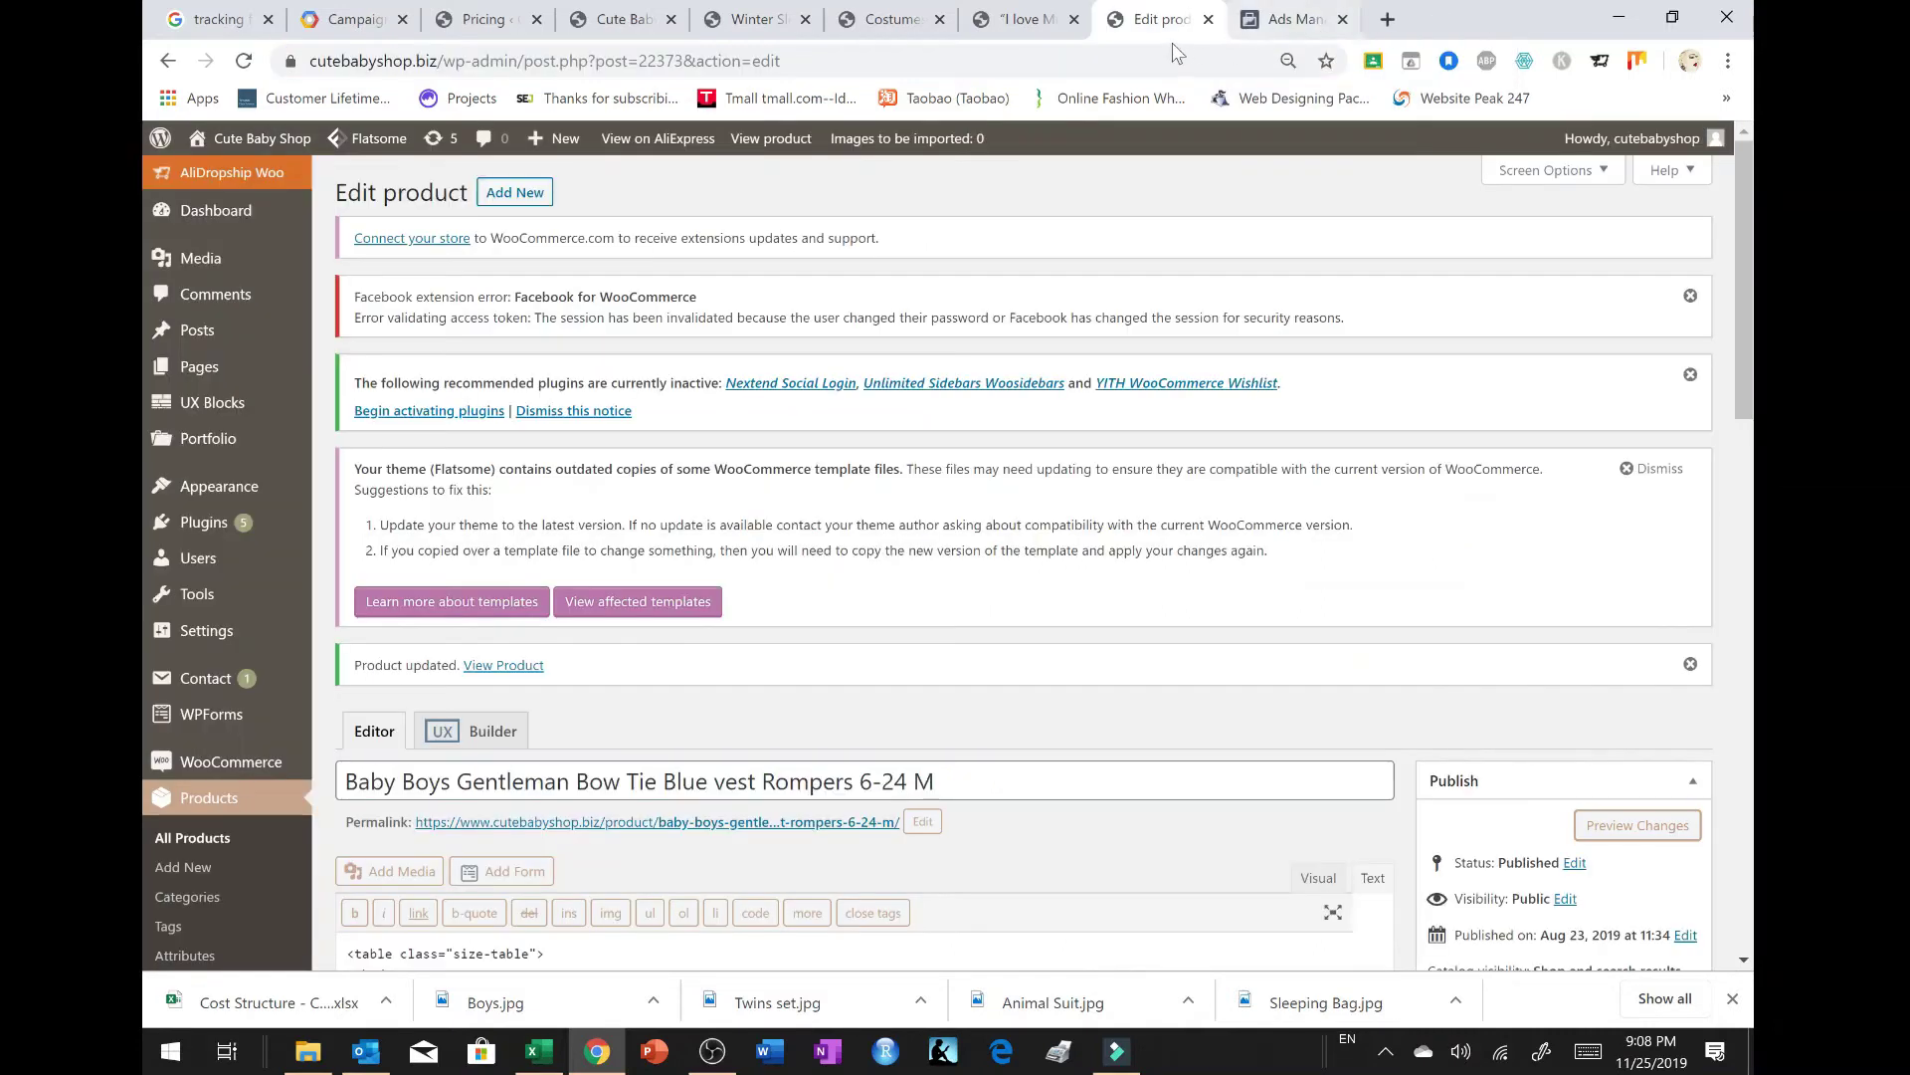
Step: Open the bow tie romper product from the Cute Baby Shop homepage and copy its page address
click(485, 21)
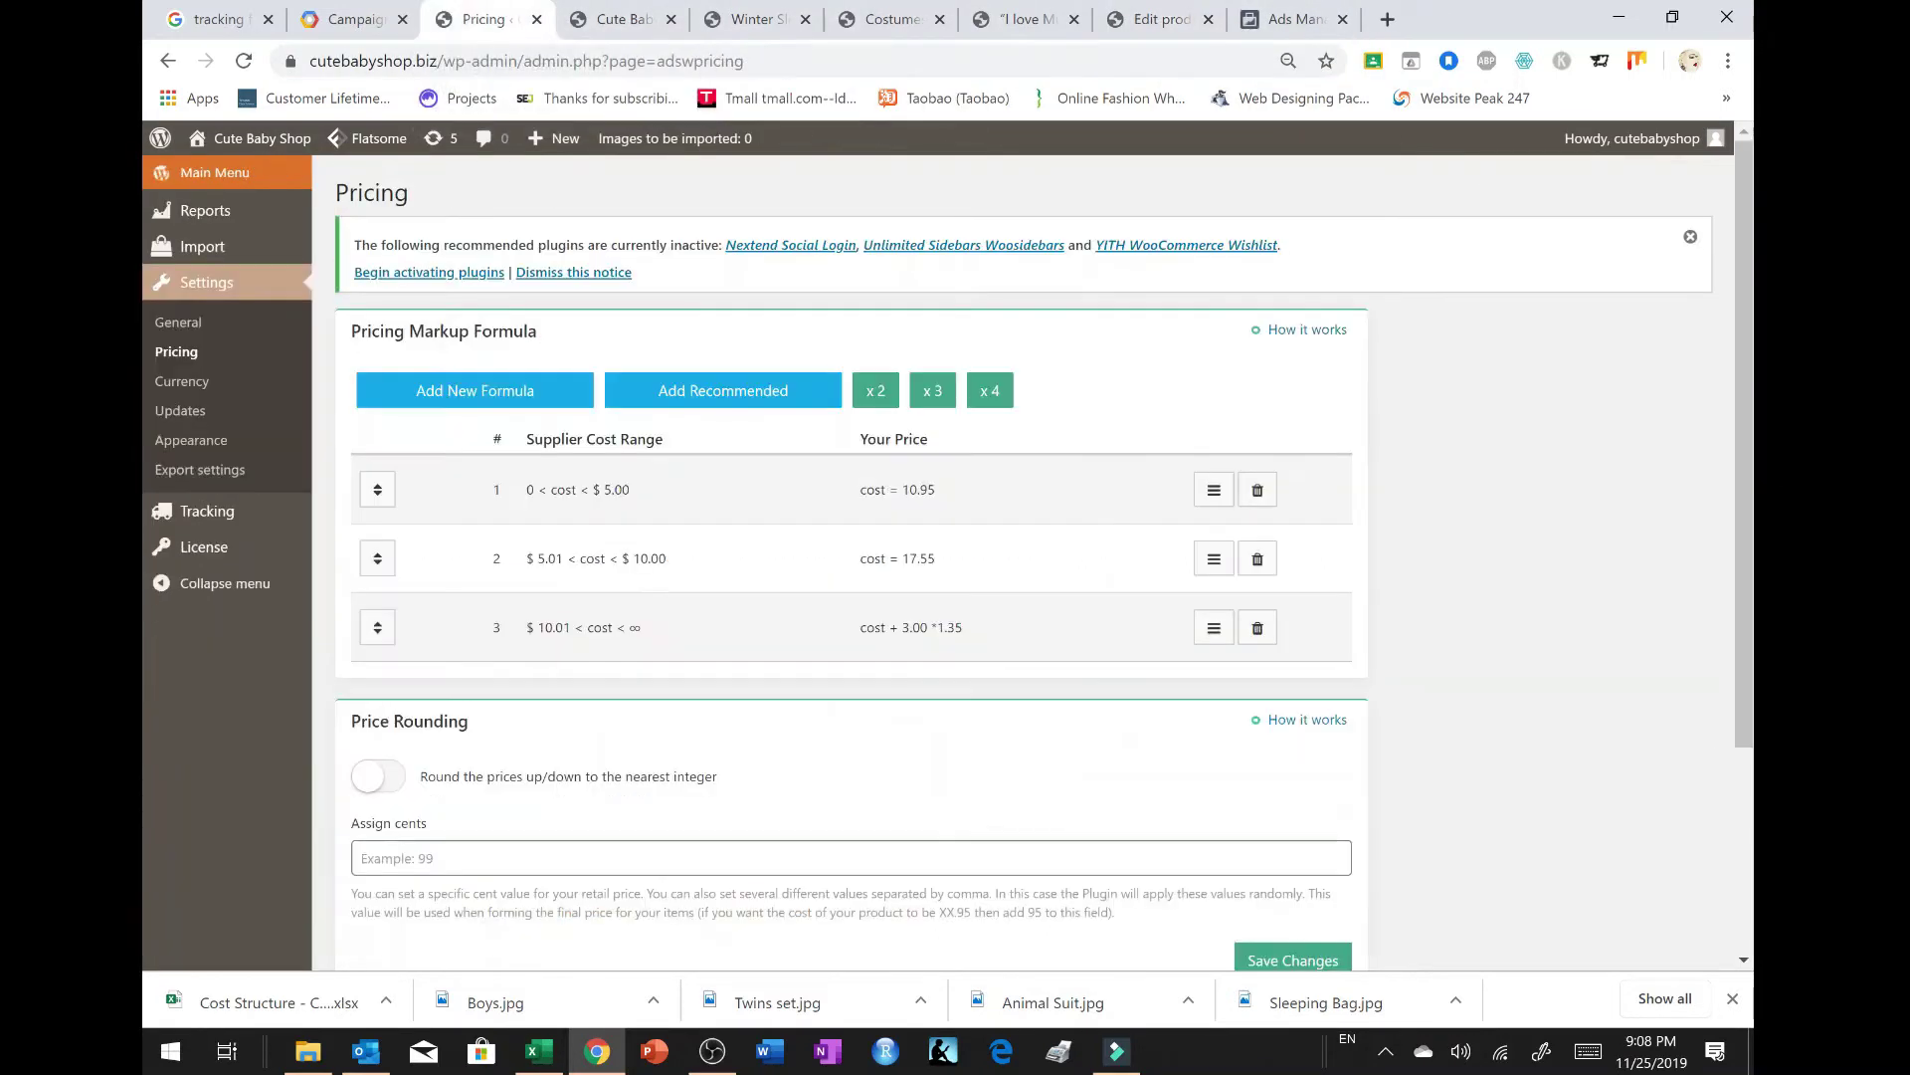
click(610, 25)
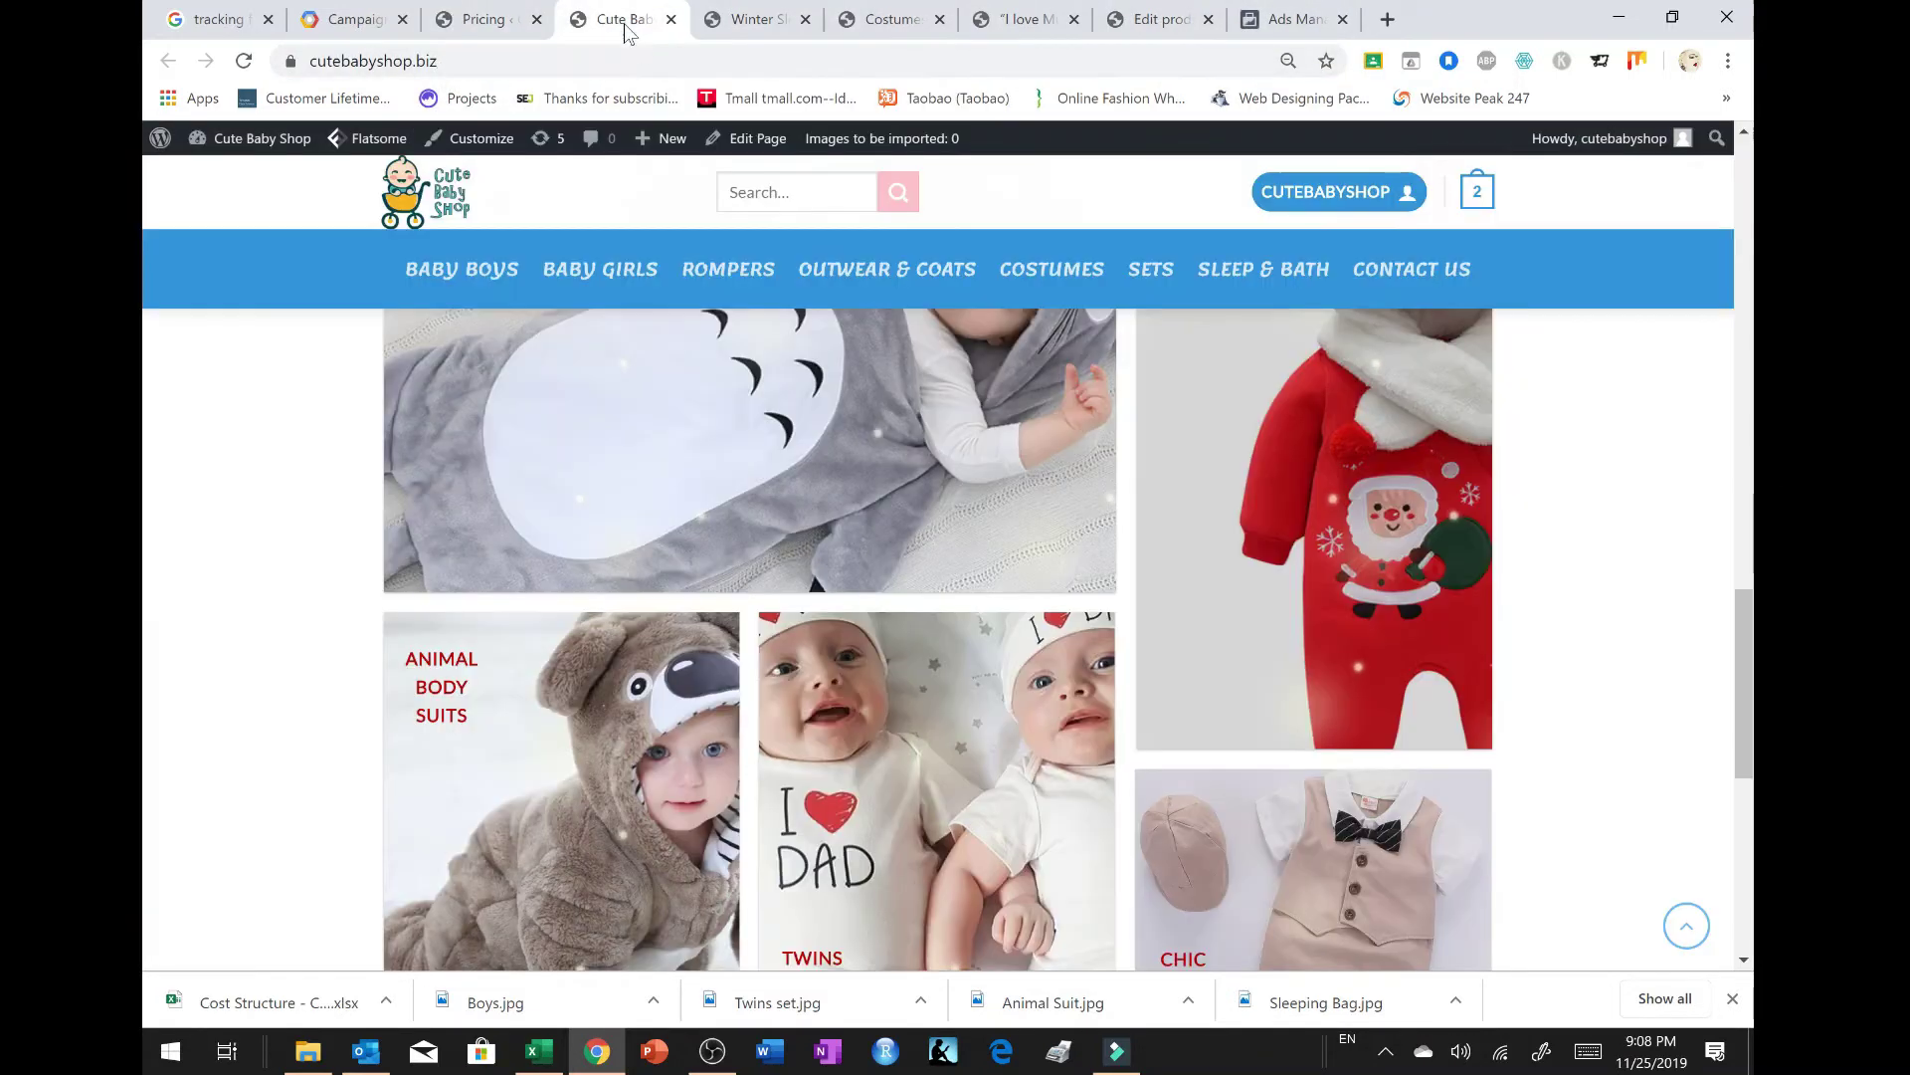
click(1266, 836)
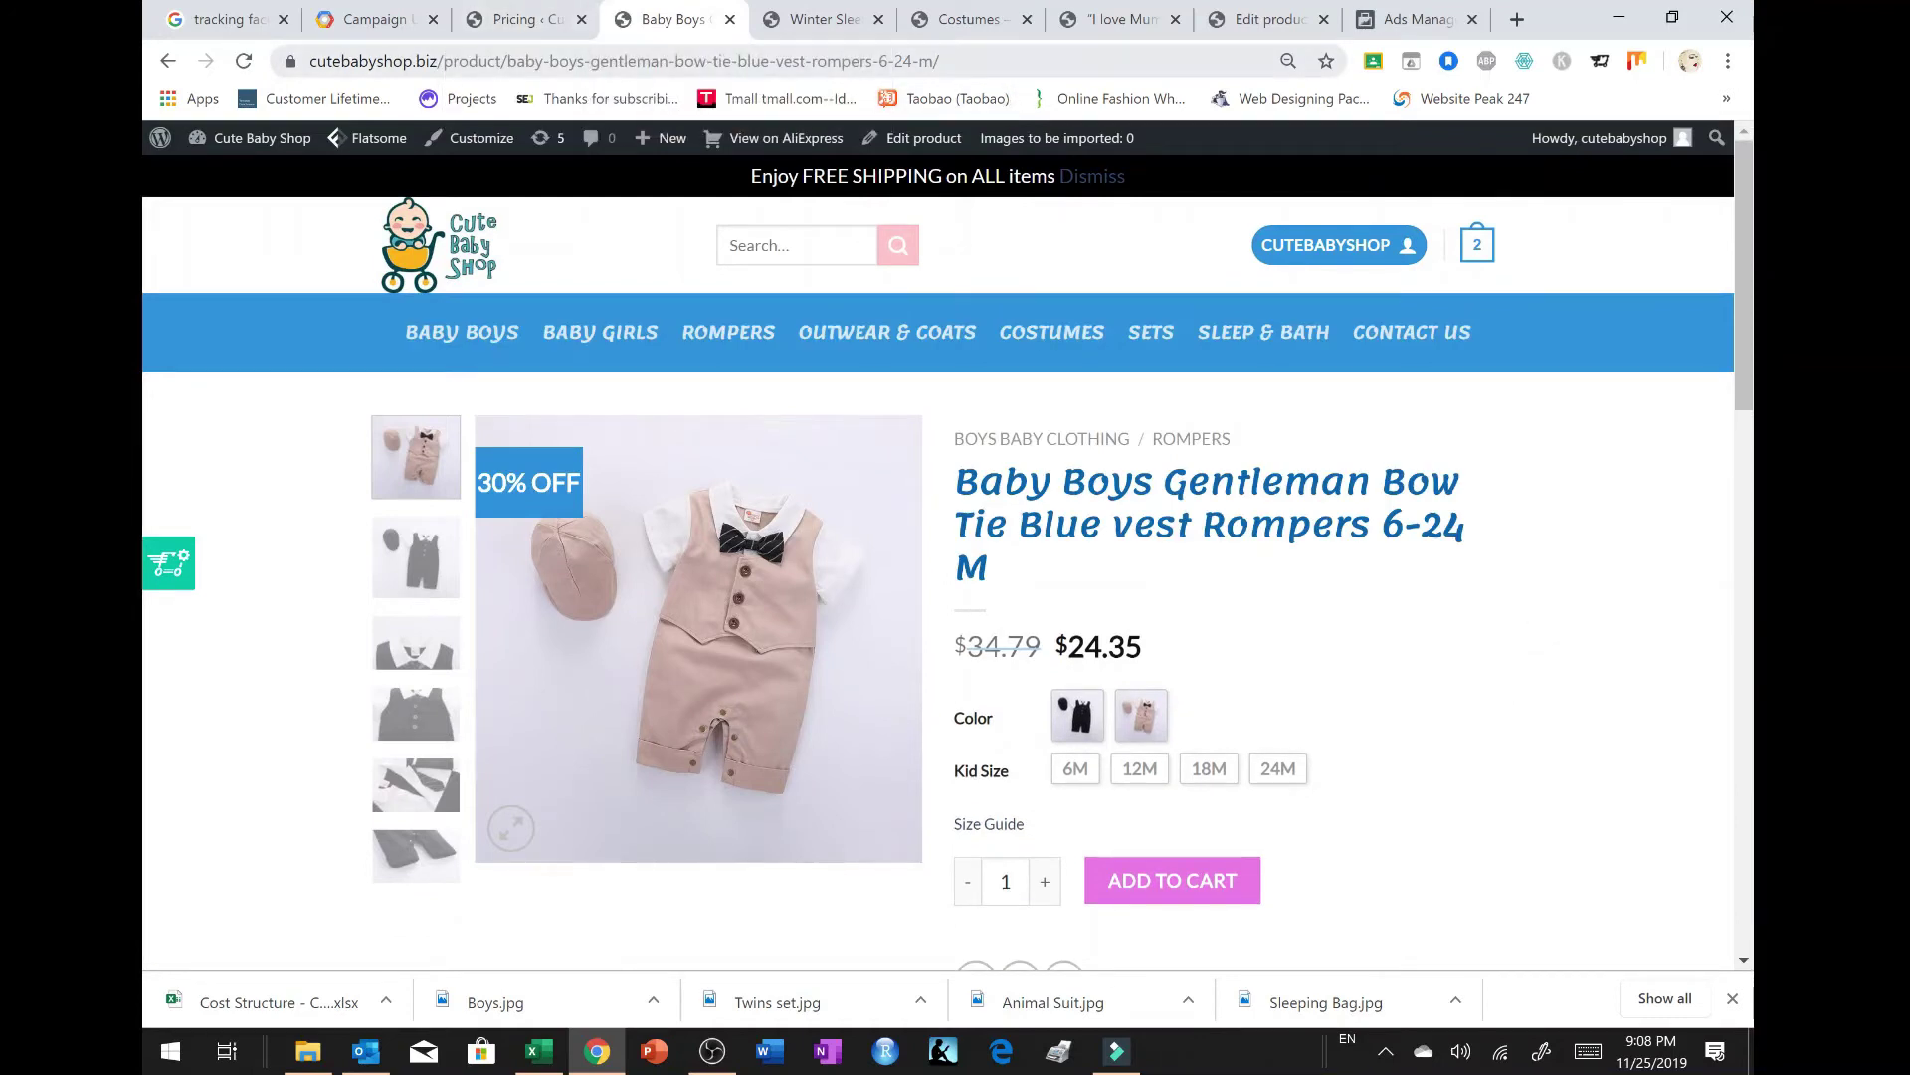
key(ctrl+l)
key(ctrl+c)
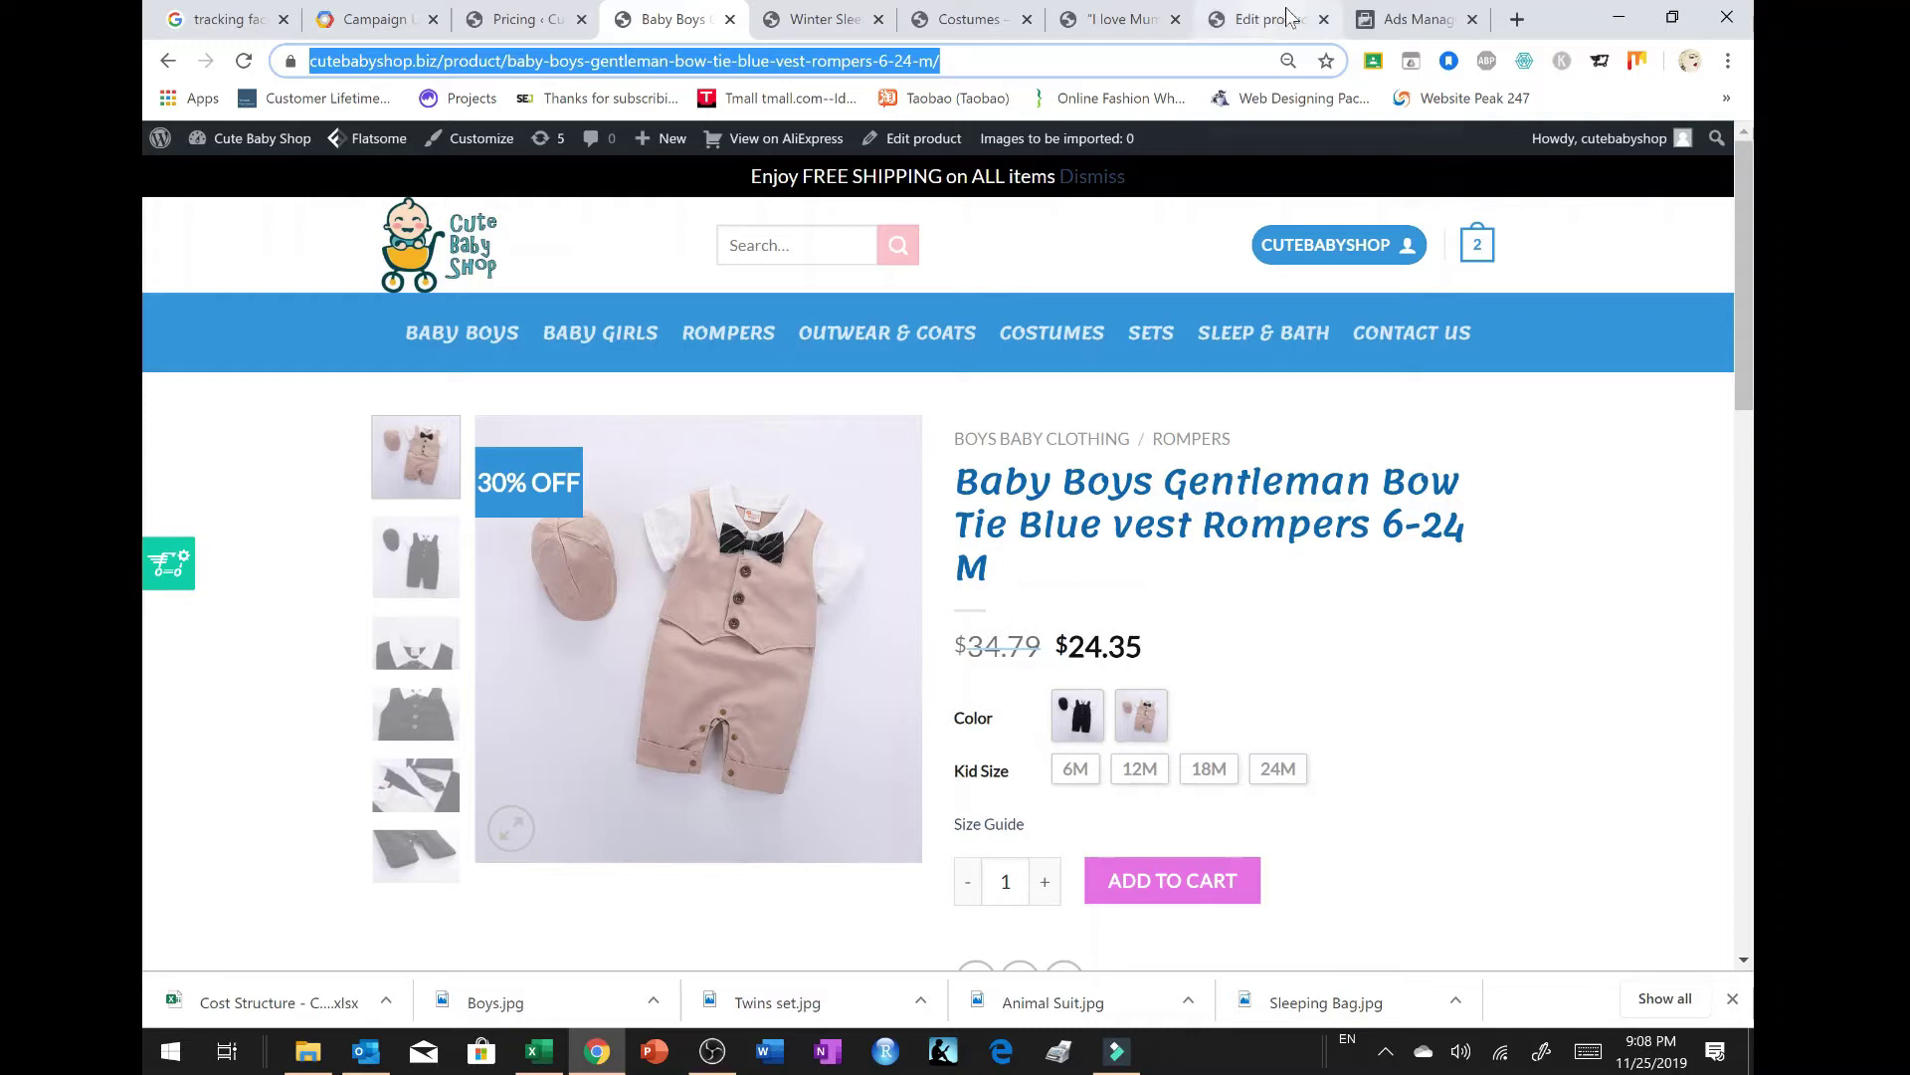
Step: In the Campaign URL Builder, replace the website URL with the copied romper address and set the campaign content to "Baby Boys"
click(1409, 21)
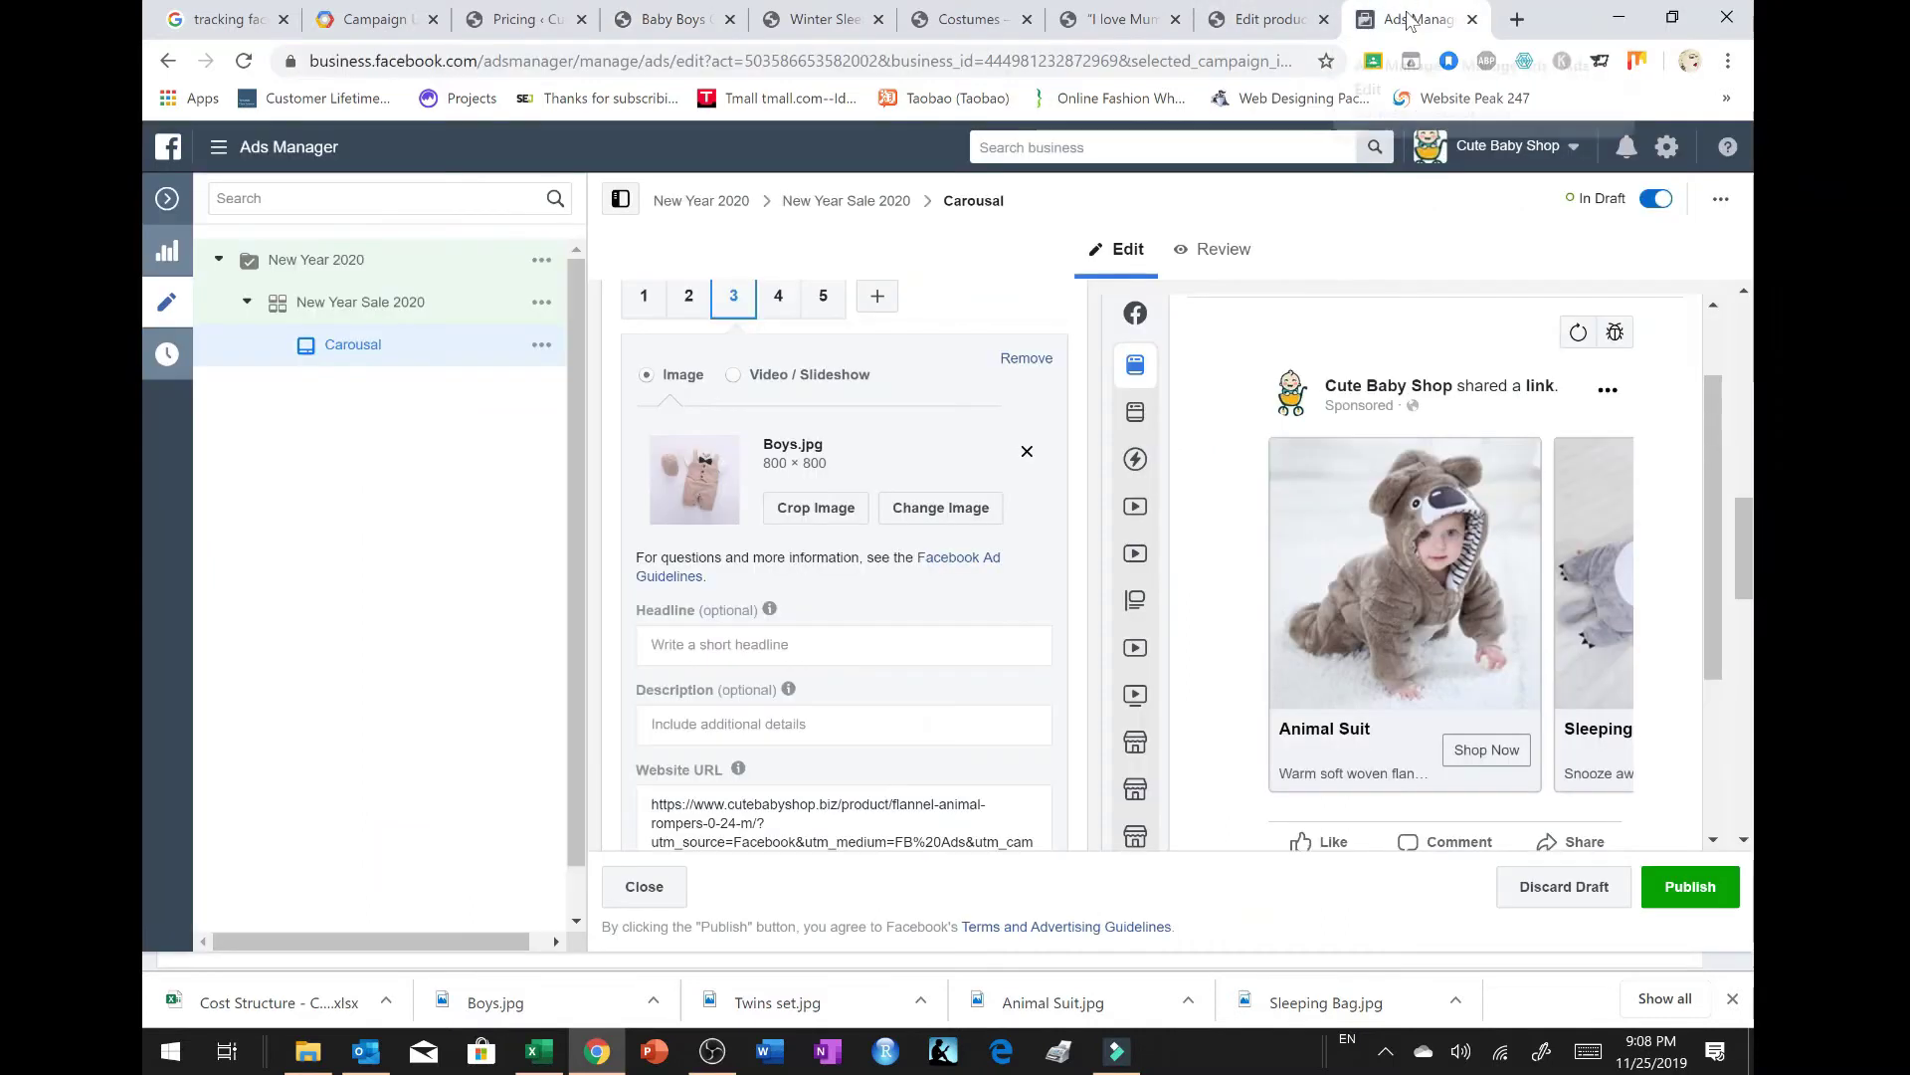
click(375, 20)
scroll(950, 548, up, 3)
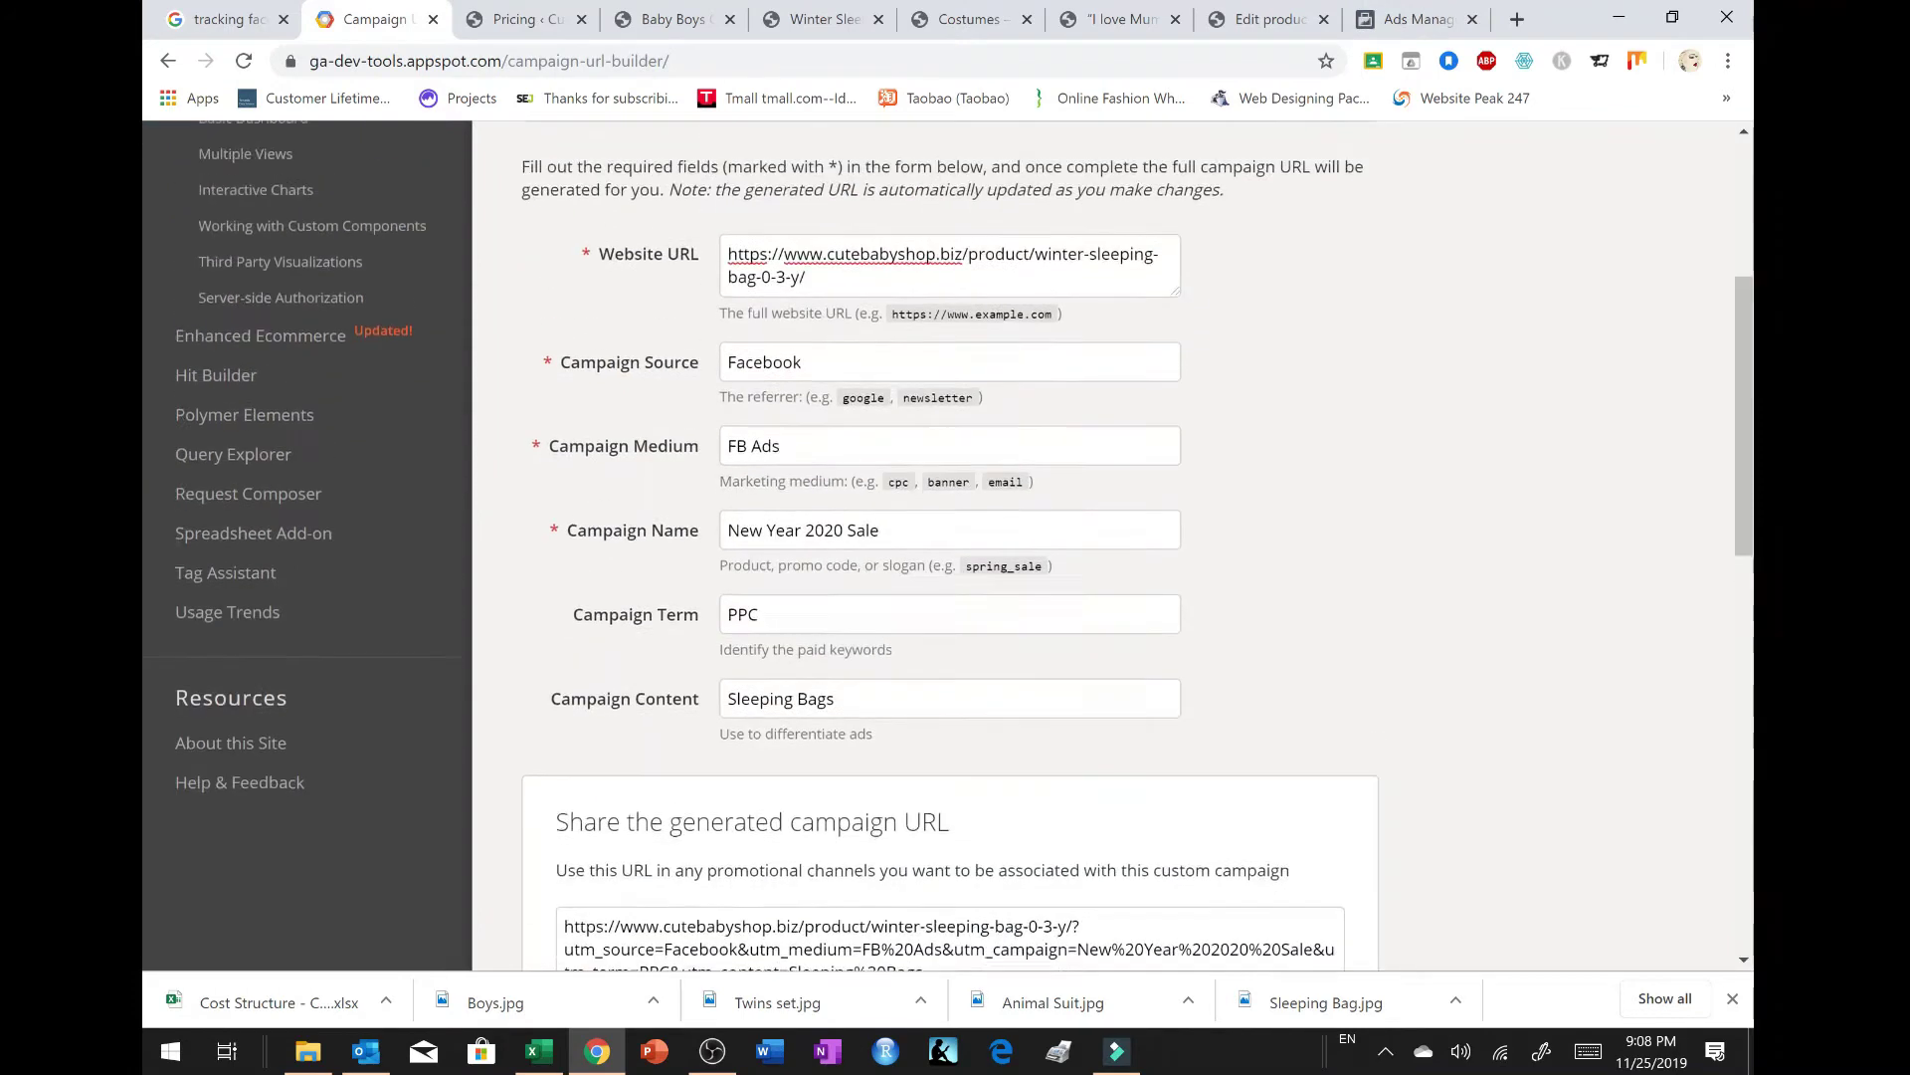
click(804, 374)
key(ctrl+a)
key(ctrl+v)
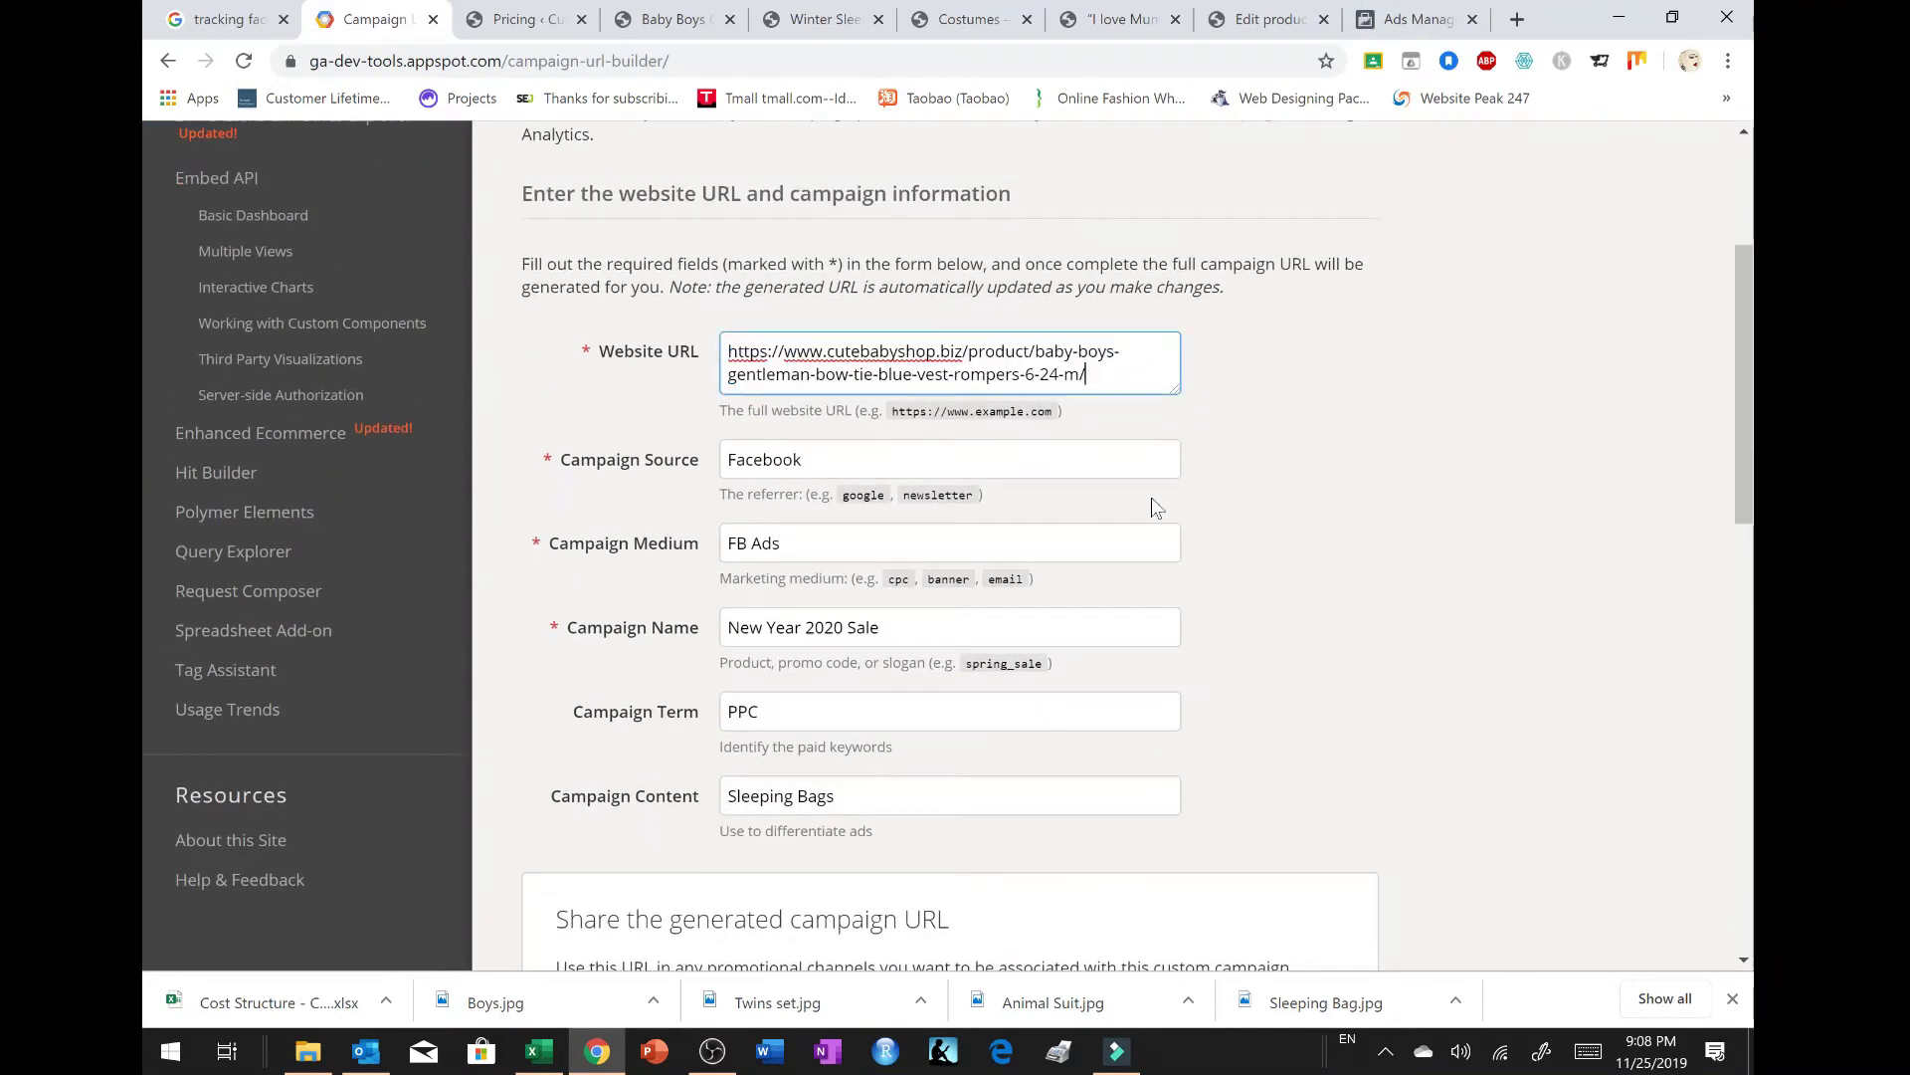
click(834, 796)
key(ctrl+a)
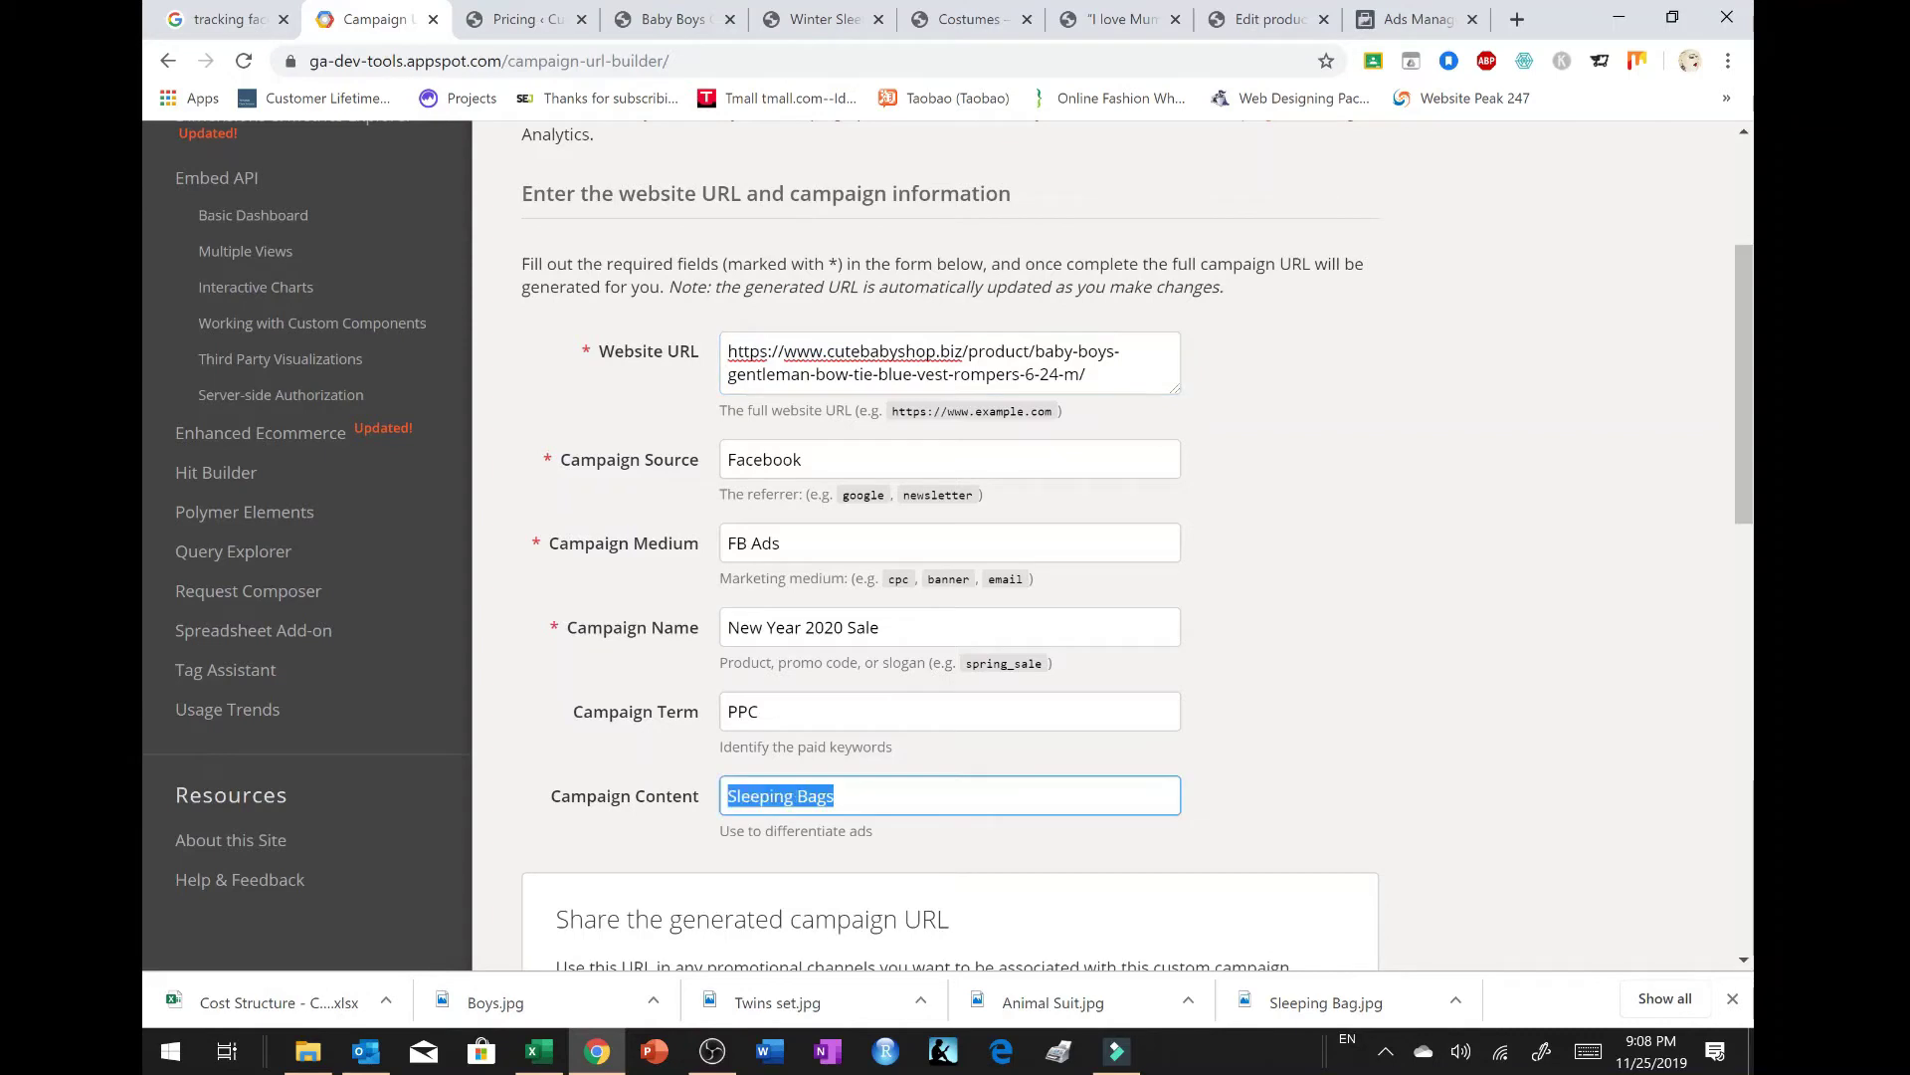
text(Baby Boys)
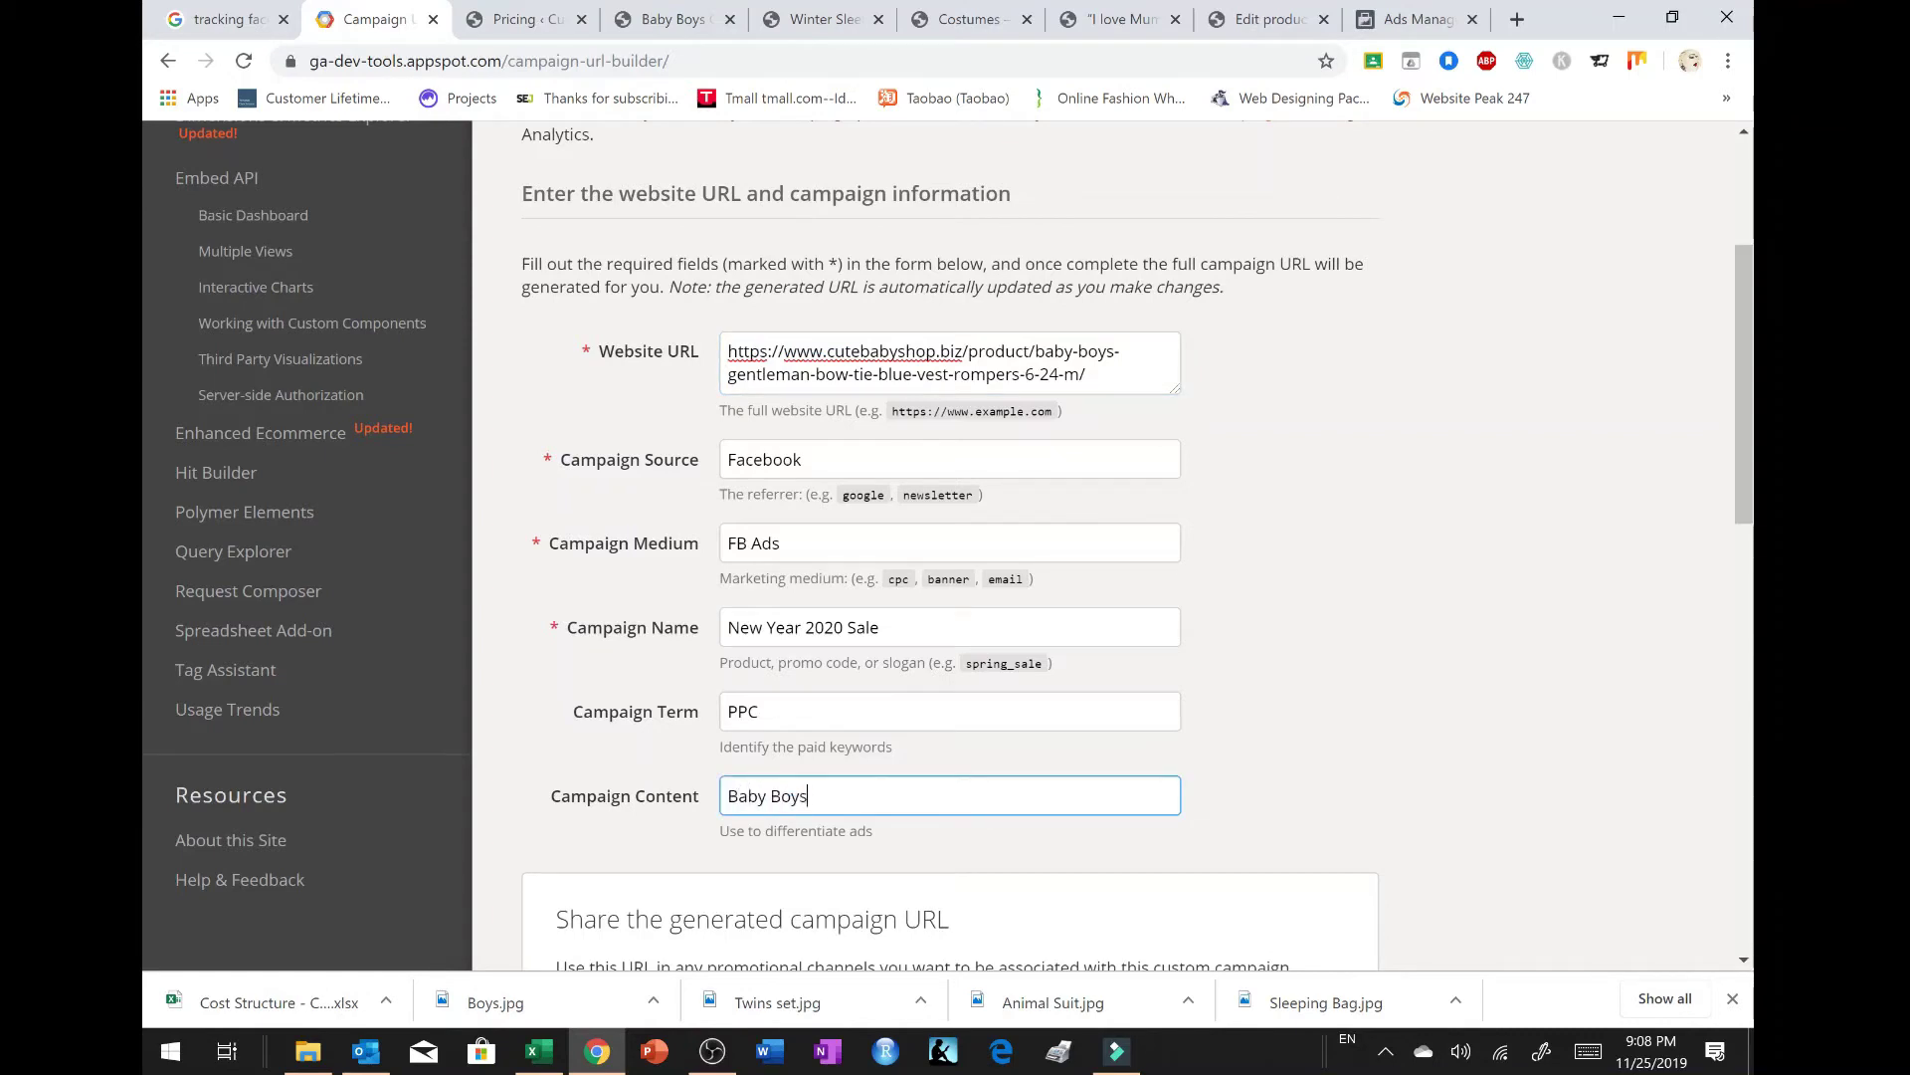
Step: Copy the generated campaign URL for the Baby Boys romper page
click(1358, 762)
scroll(1358, 761, down, 3)
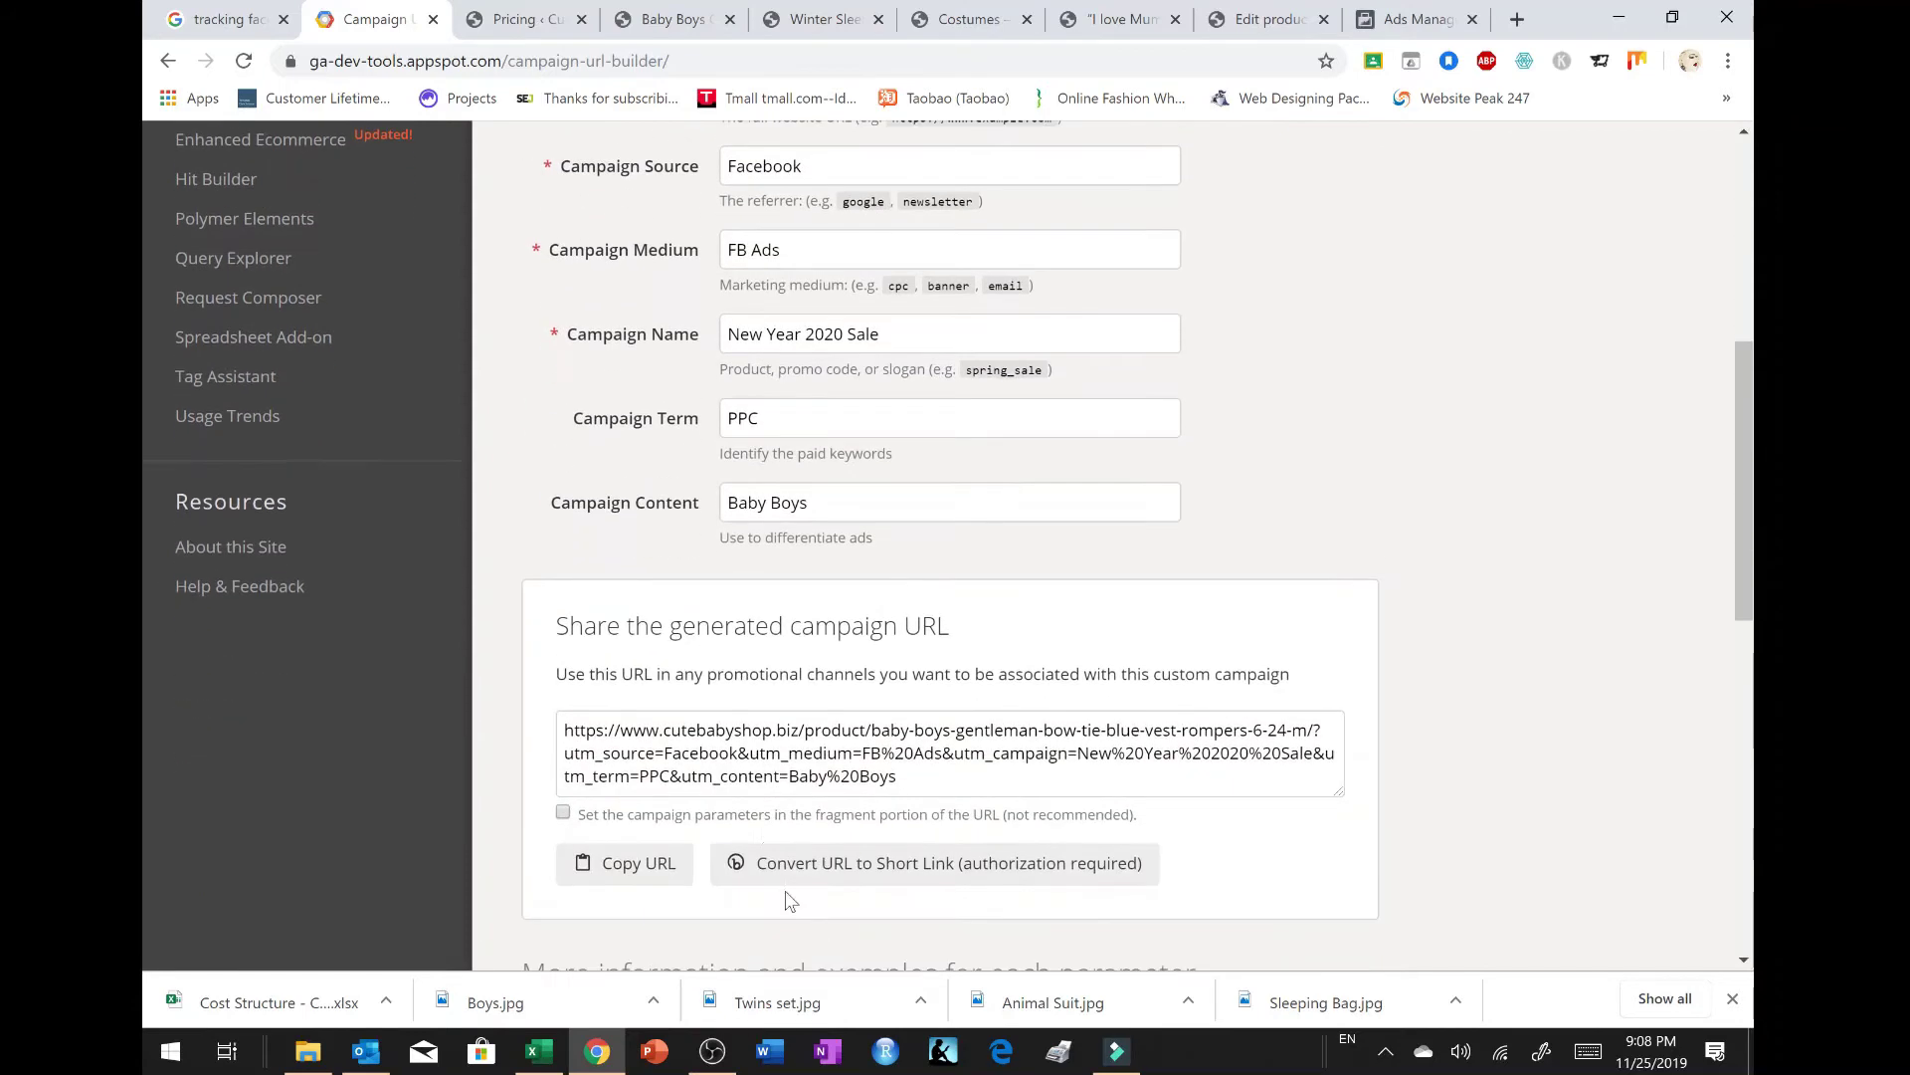
triple_click(801, 752)
key(ctrl+c)
click(665, 866)
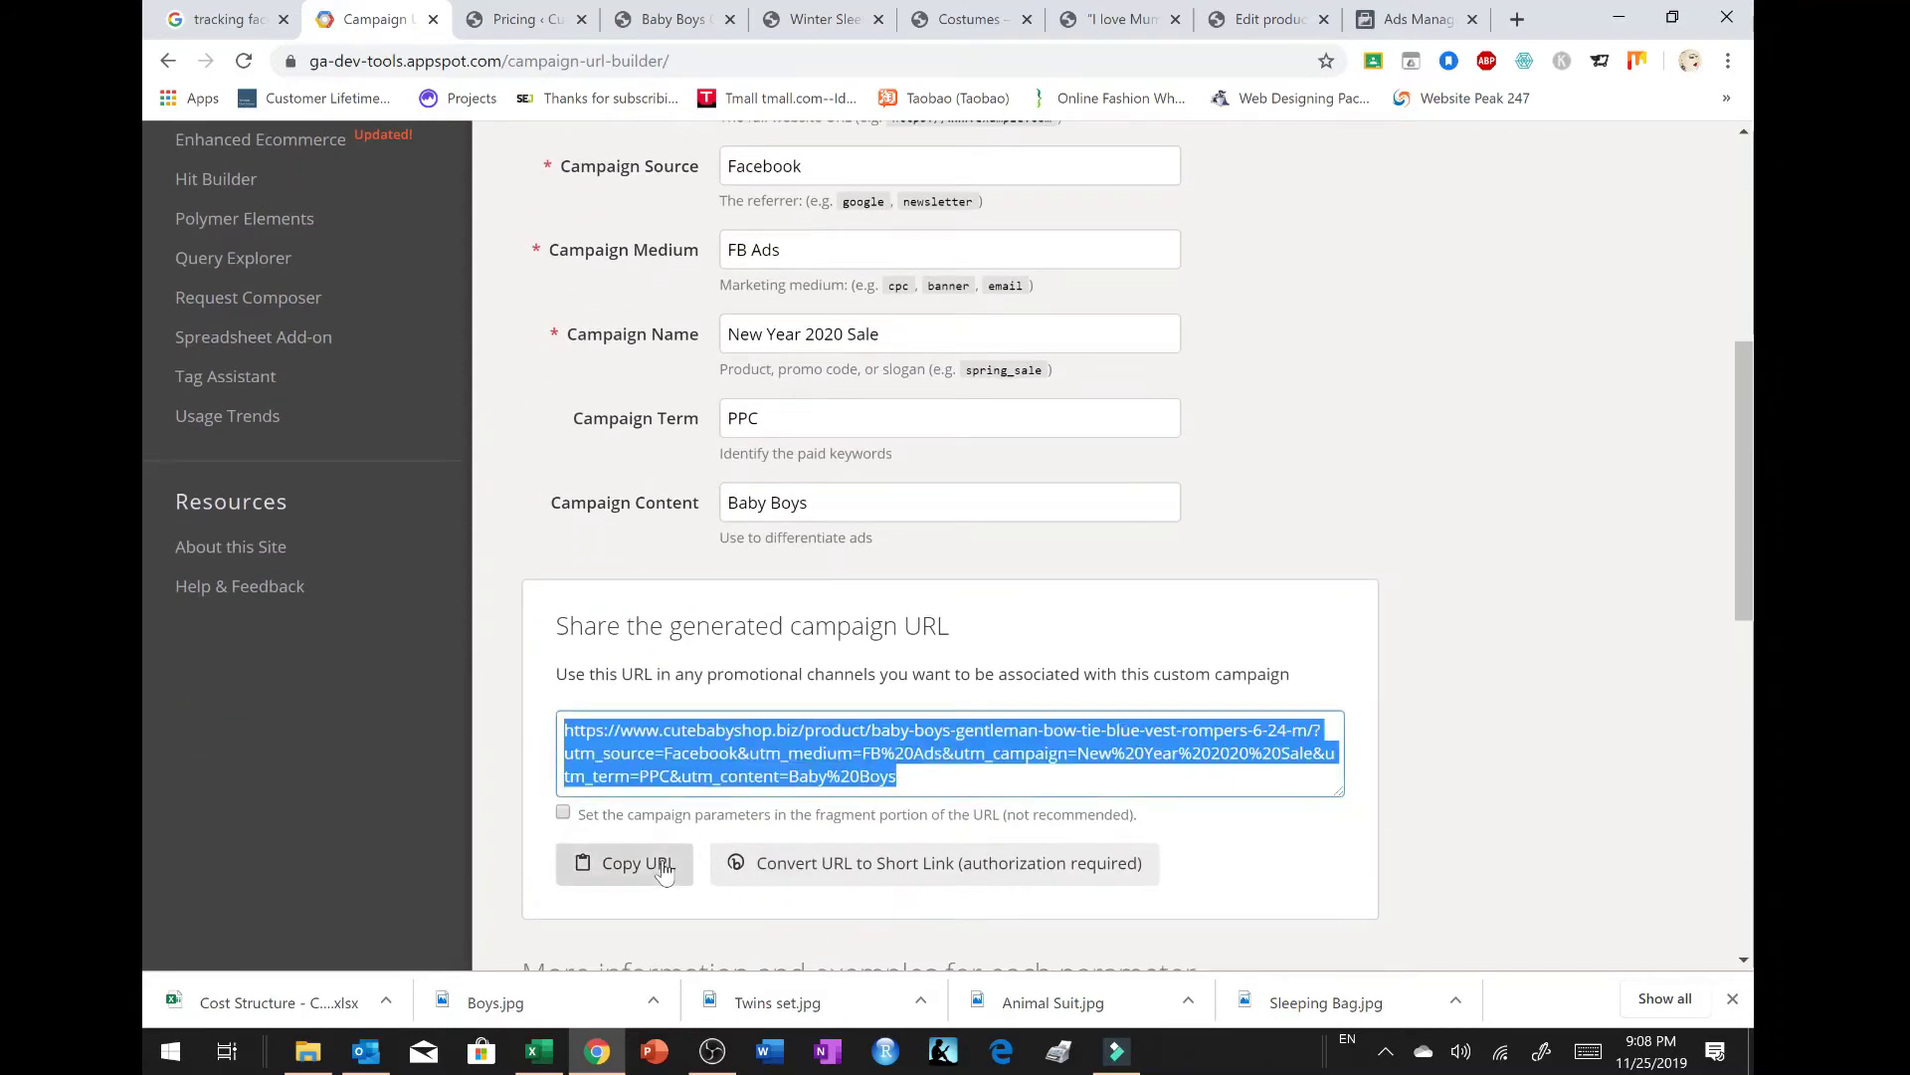
Step: In Ads Manager, replace the third carousel card's website URL with the copied Baby Boys campaign URL
click(1361, 19)
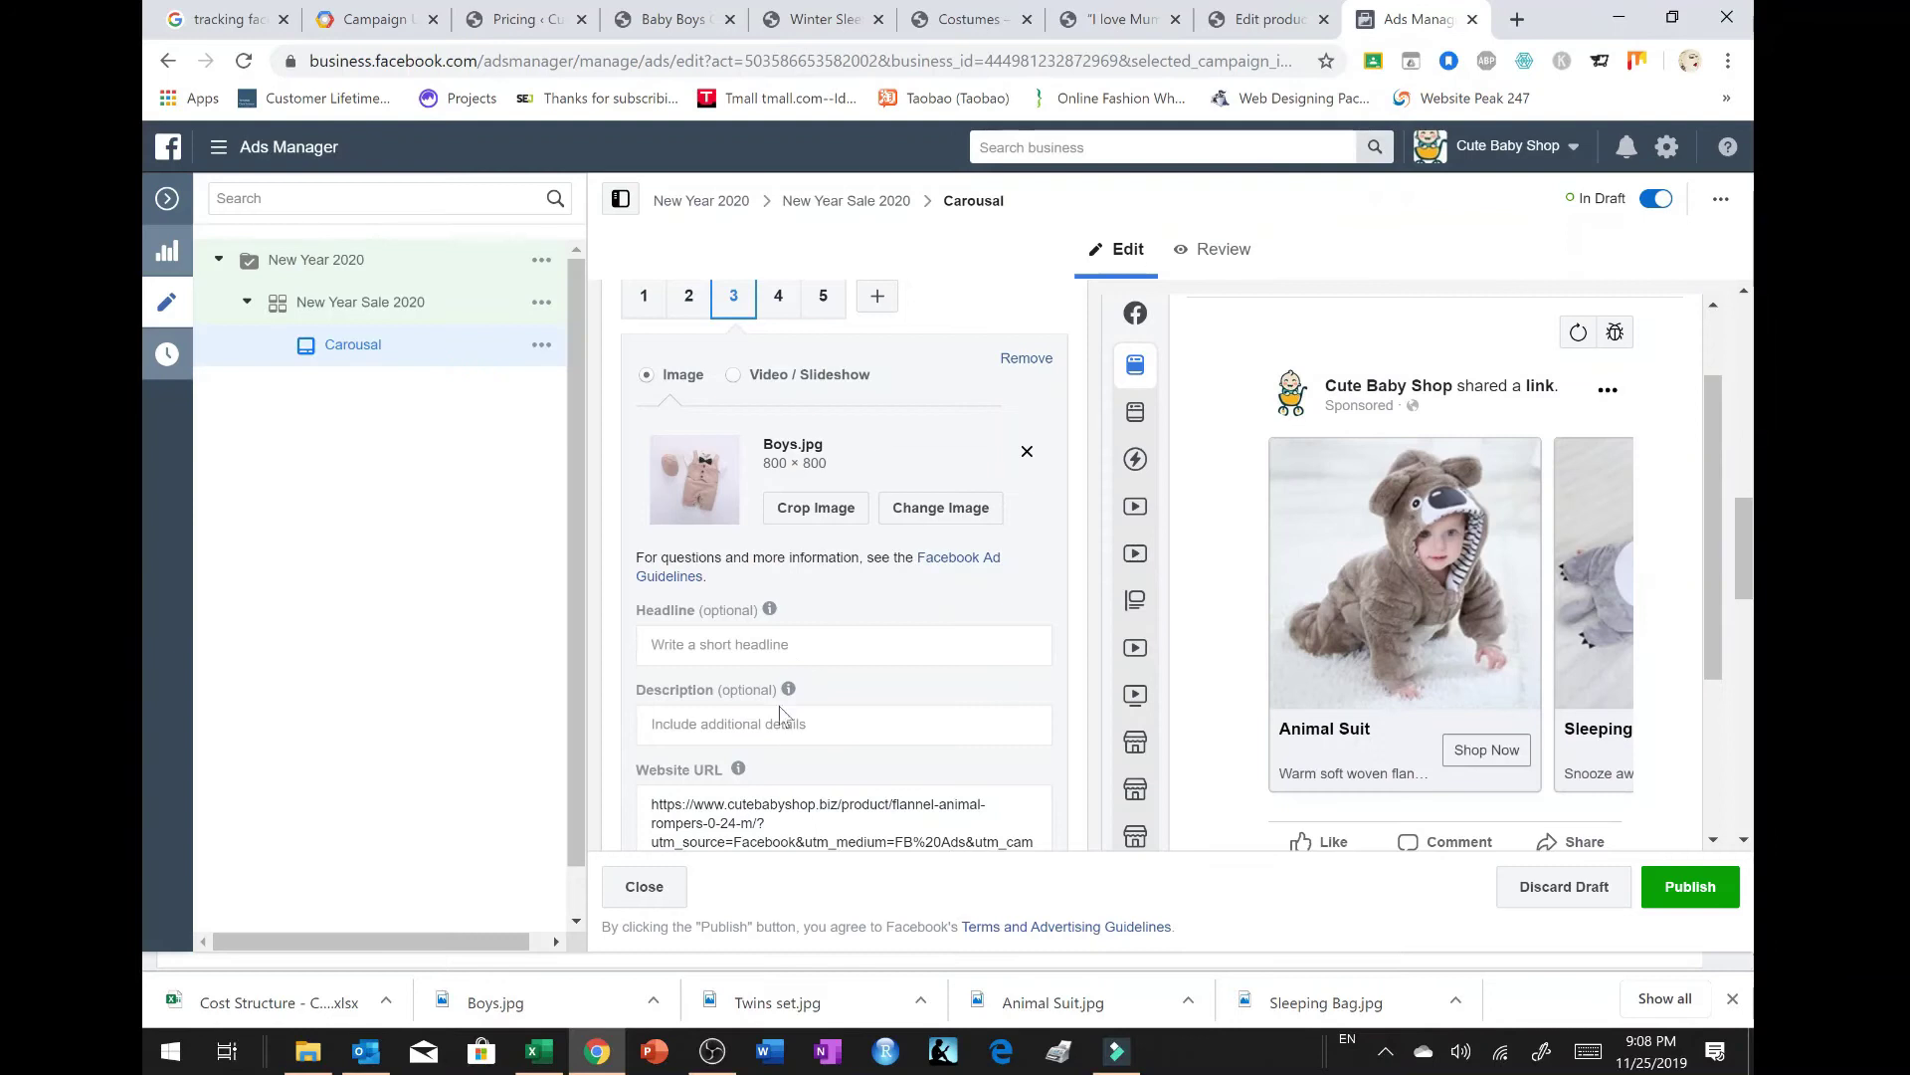
click(786, 823)
key(ctrl+a)
key(ctrl+v)
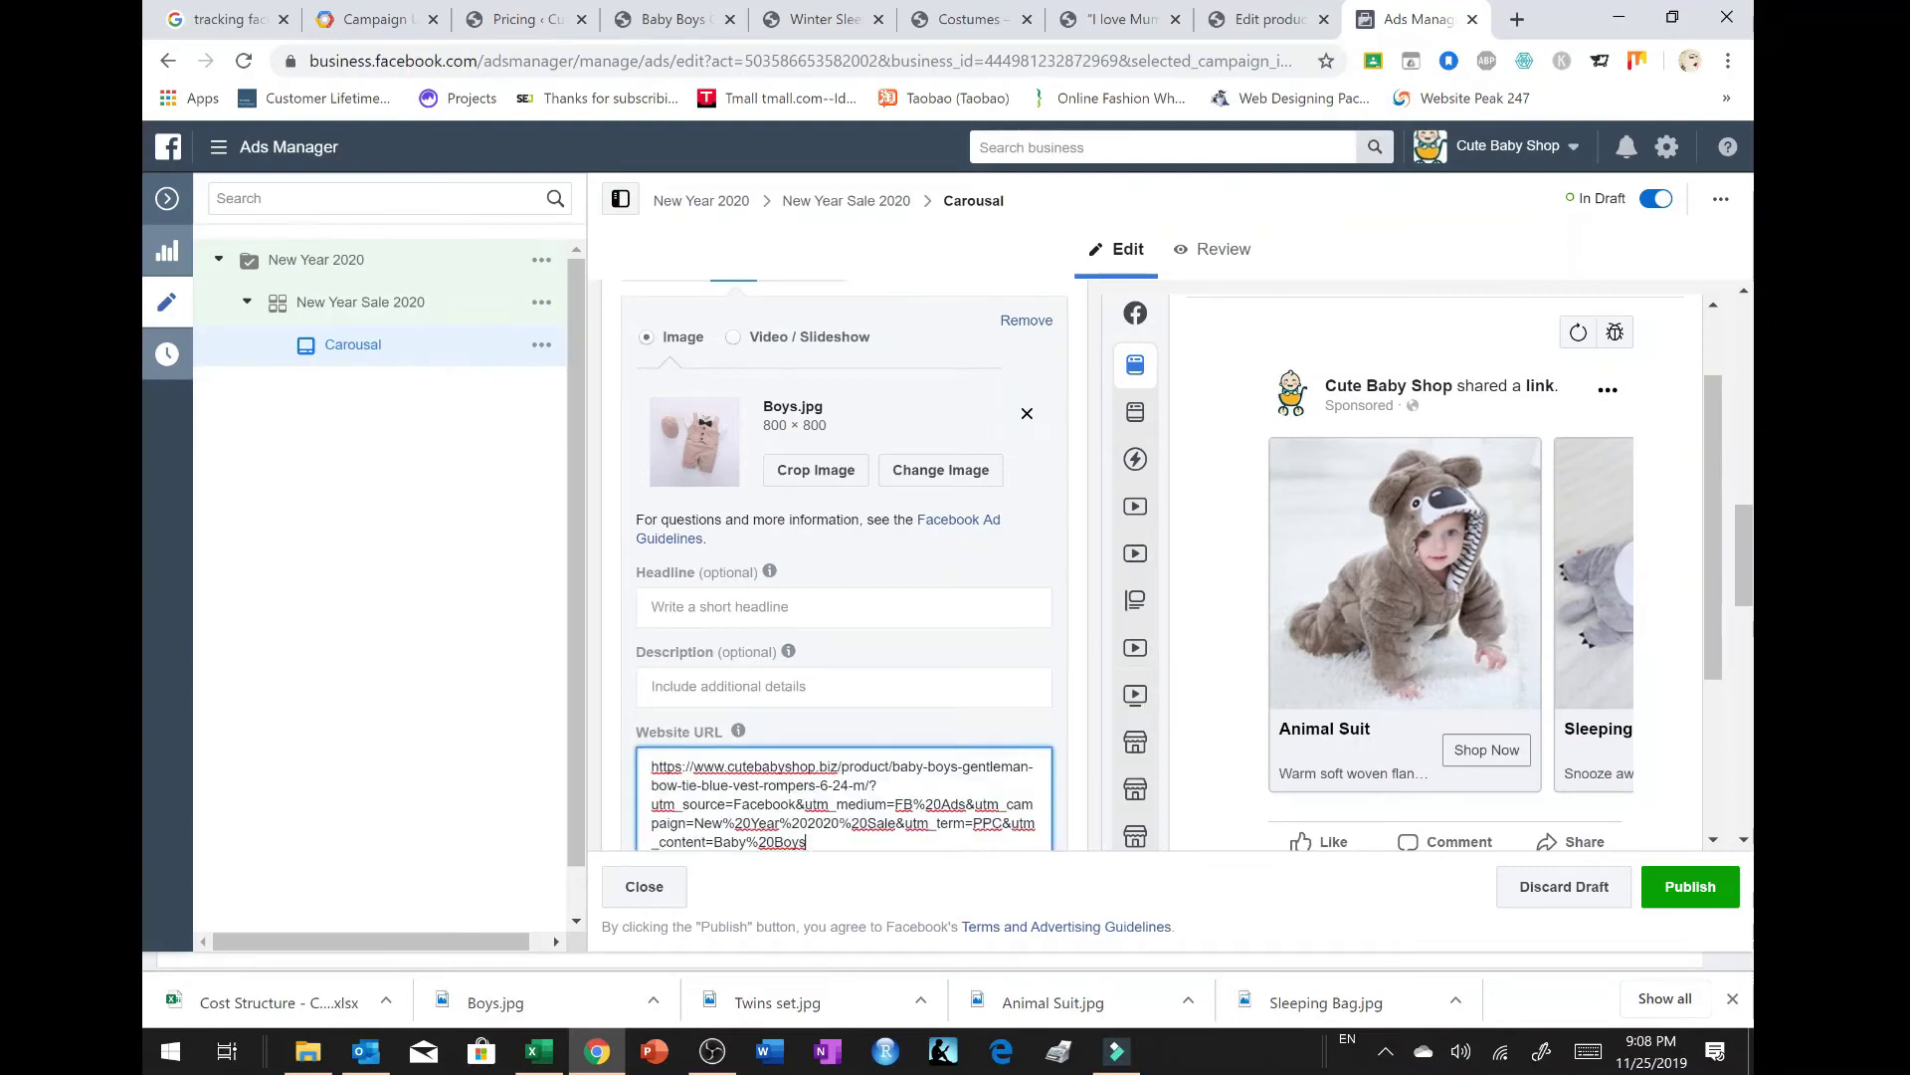
Step: Give the third carousel card the headline "Baby Boys" and begin its description with "A"
click(748, 619)
text(Baby )
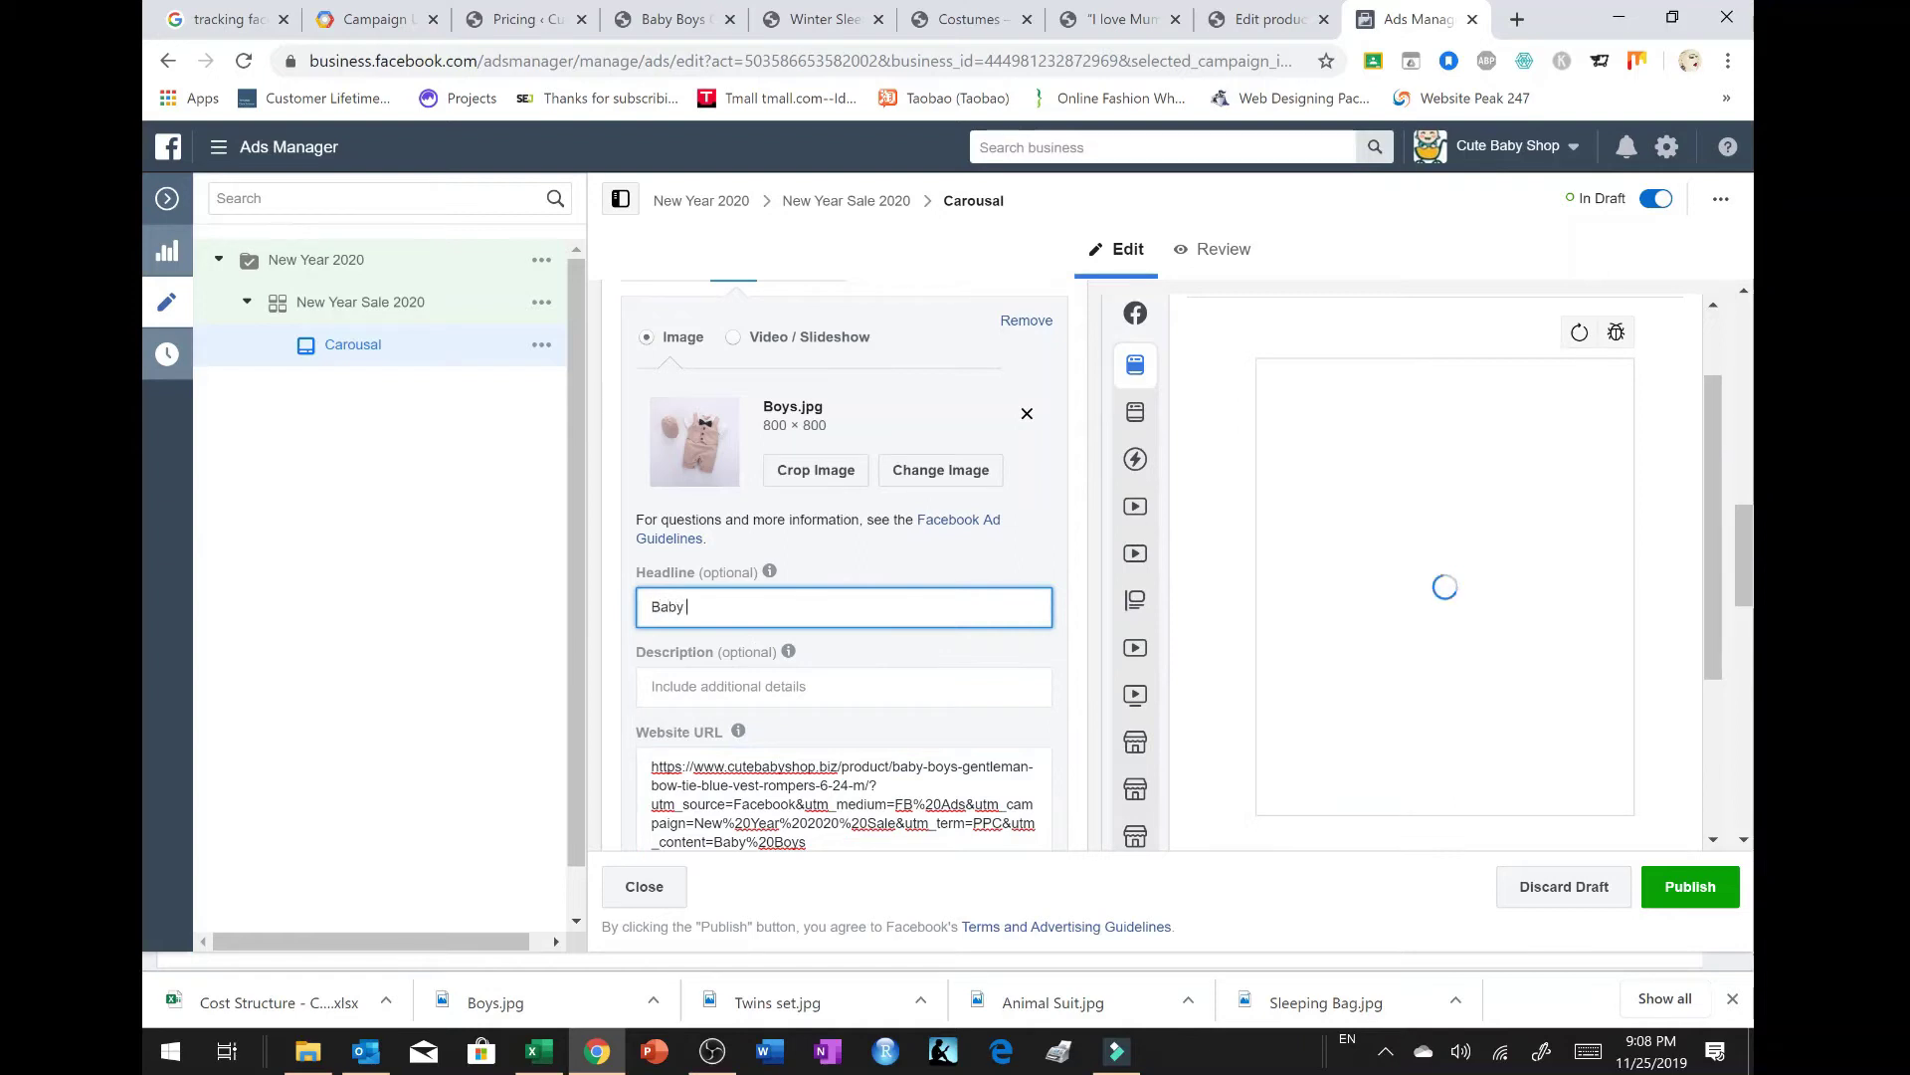
text(Boys)
key(Tab)
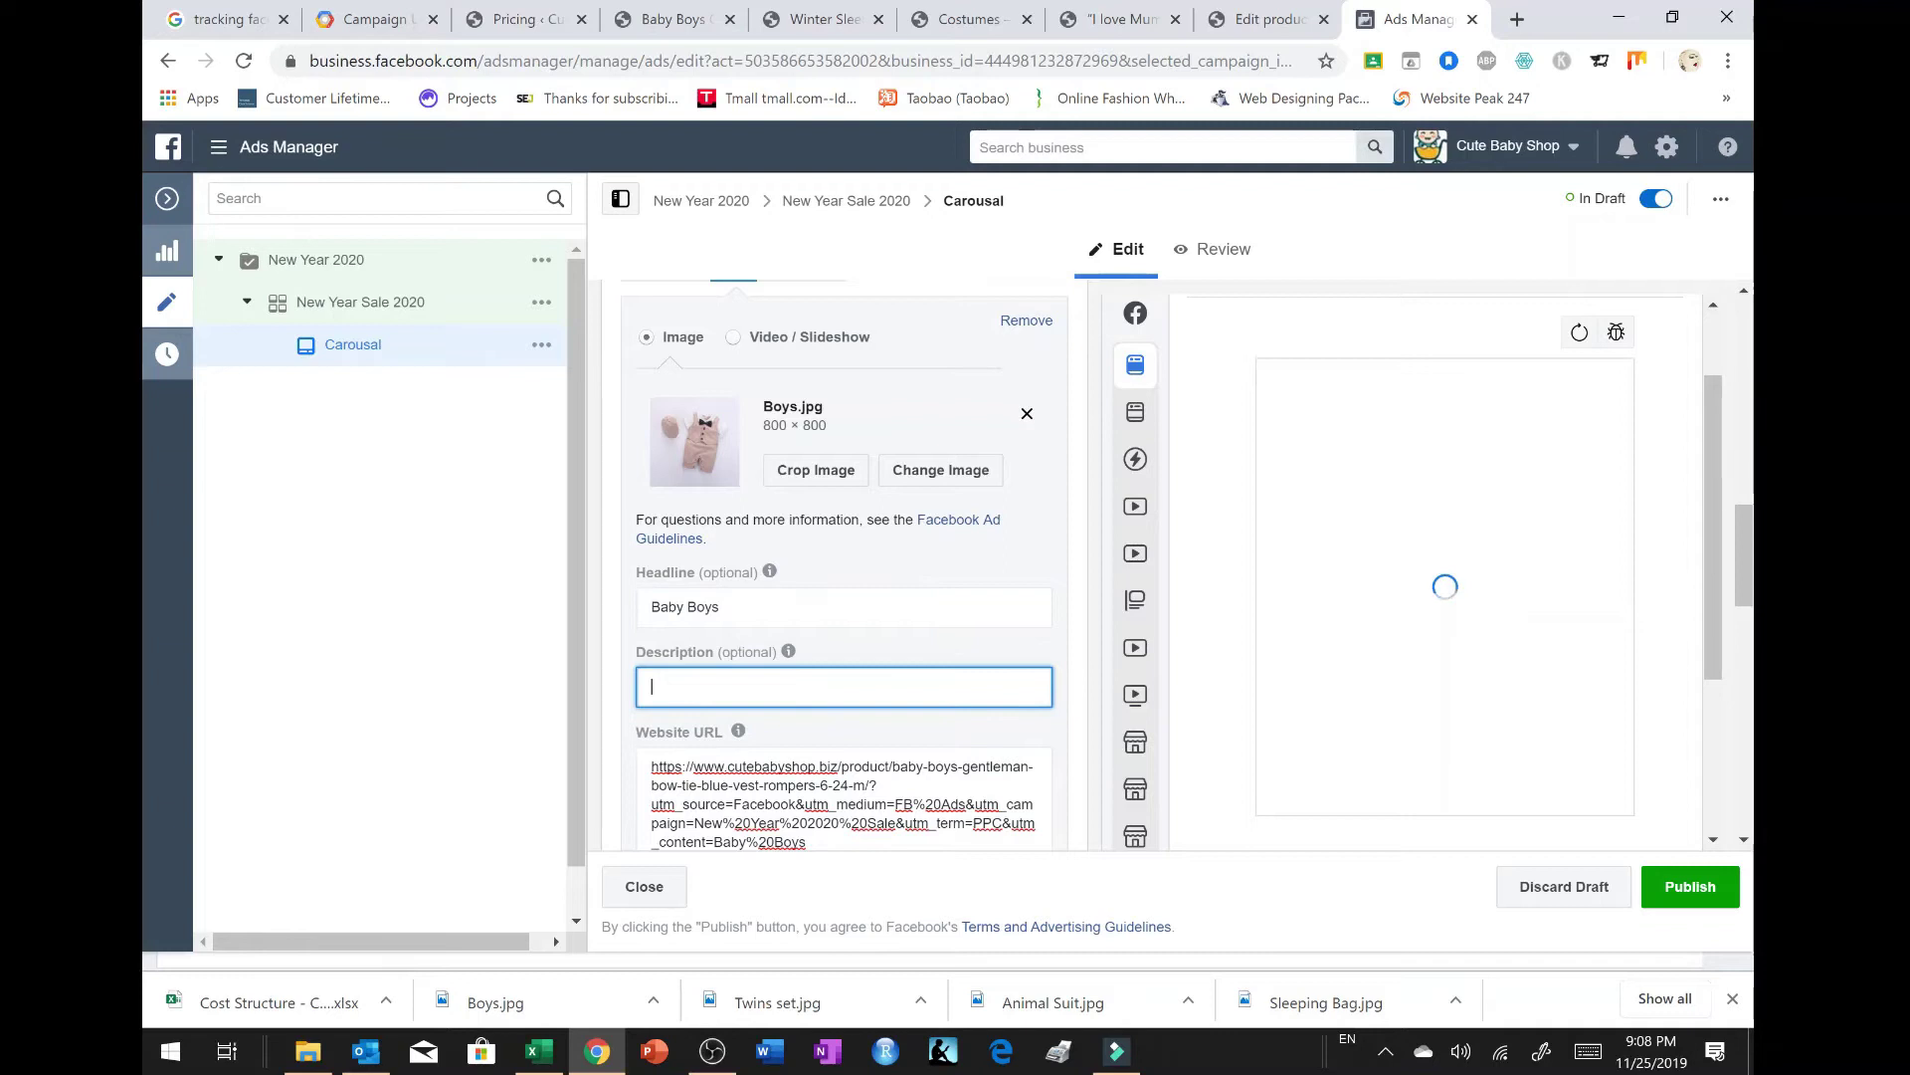
text(Like)
key(BackSpace)
key(BackSpace)
text(A Ge)
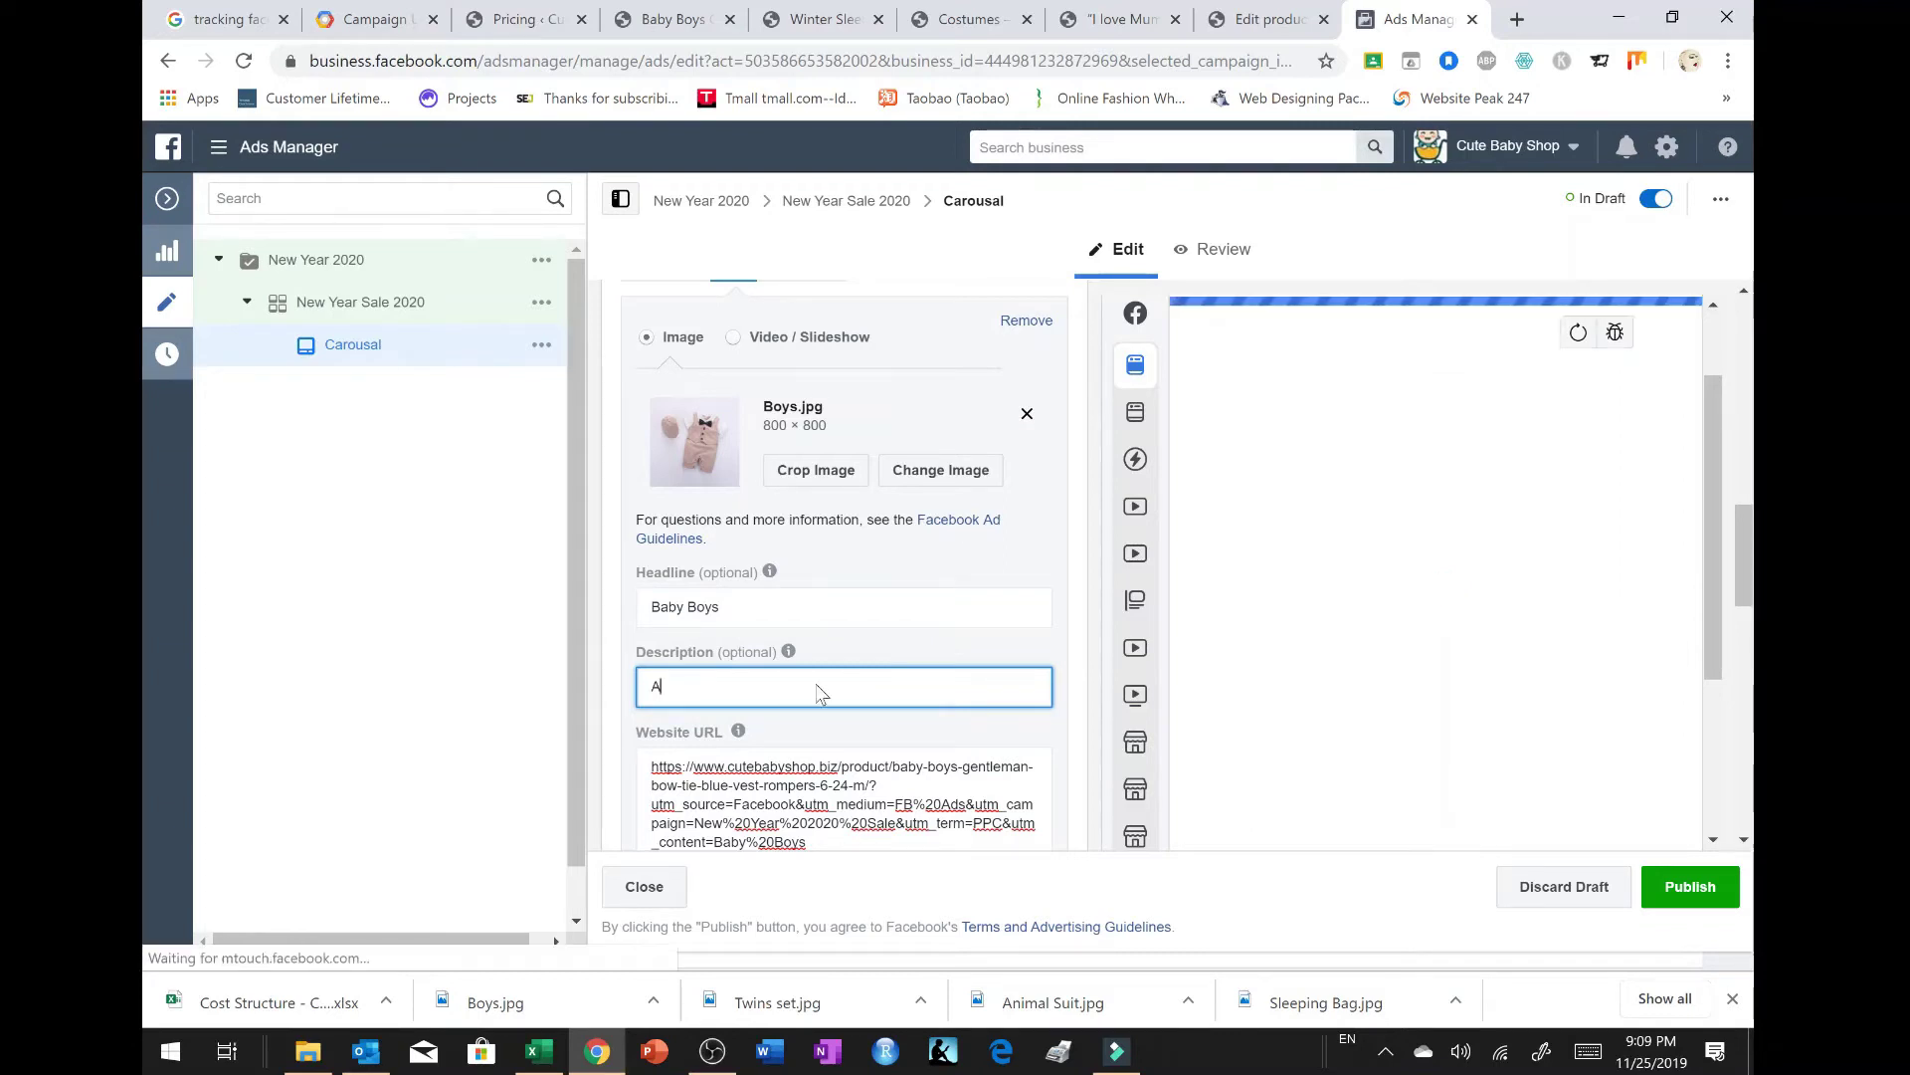
Step: Complete the Baby Boys card's description as "A gentleman bow tie suits"
key(BackSpace)
key(BackSpace)
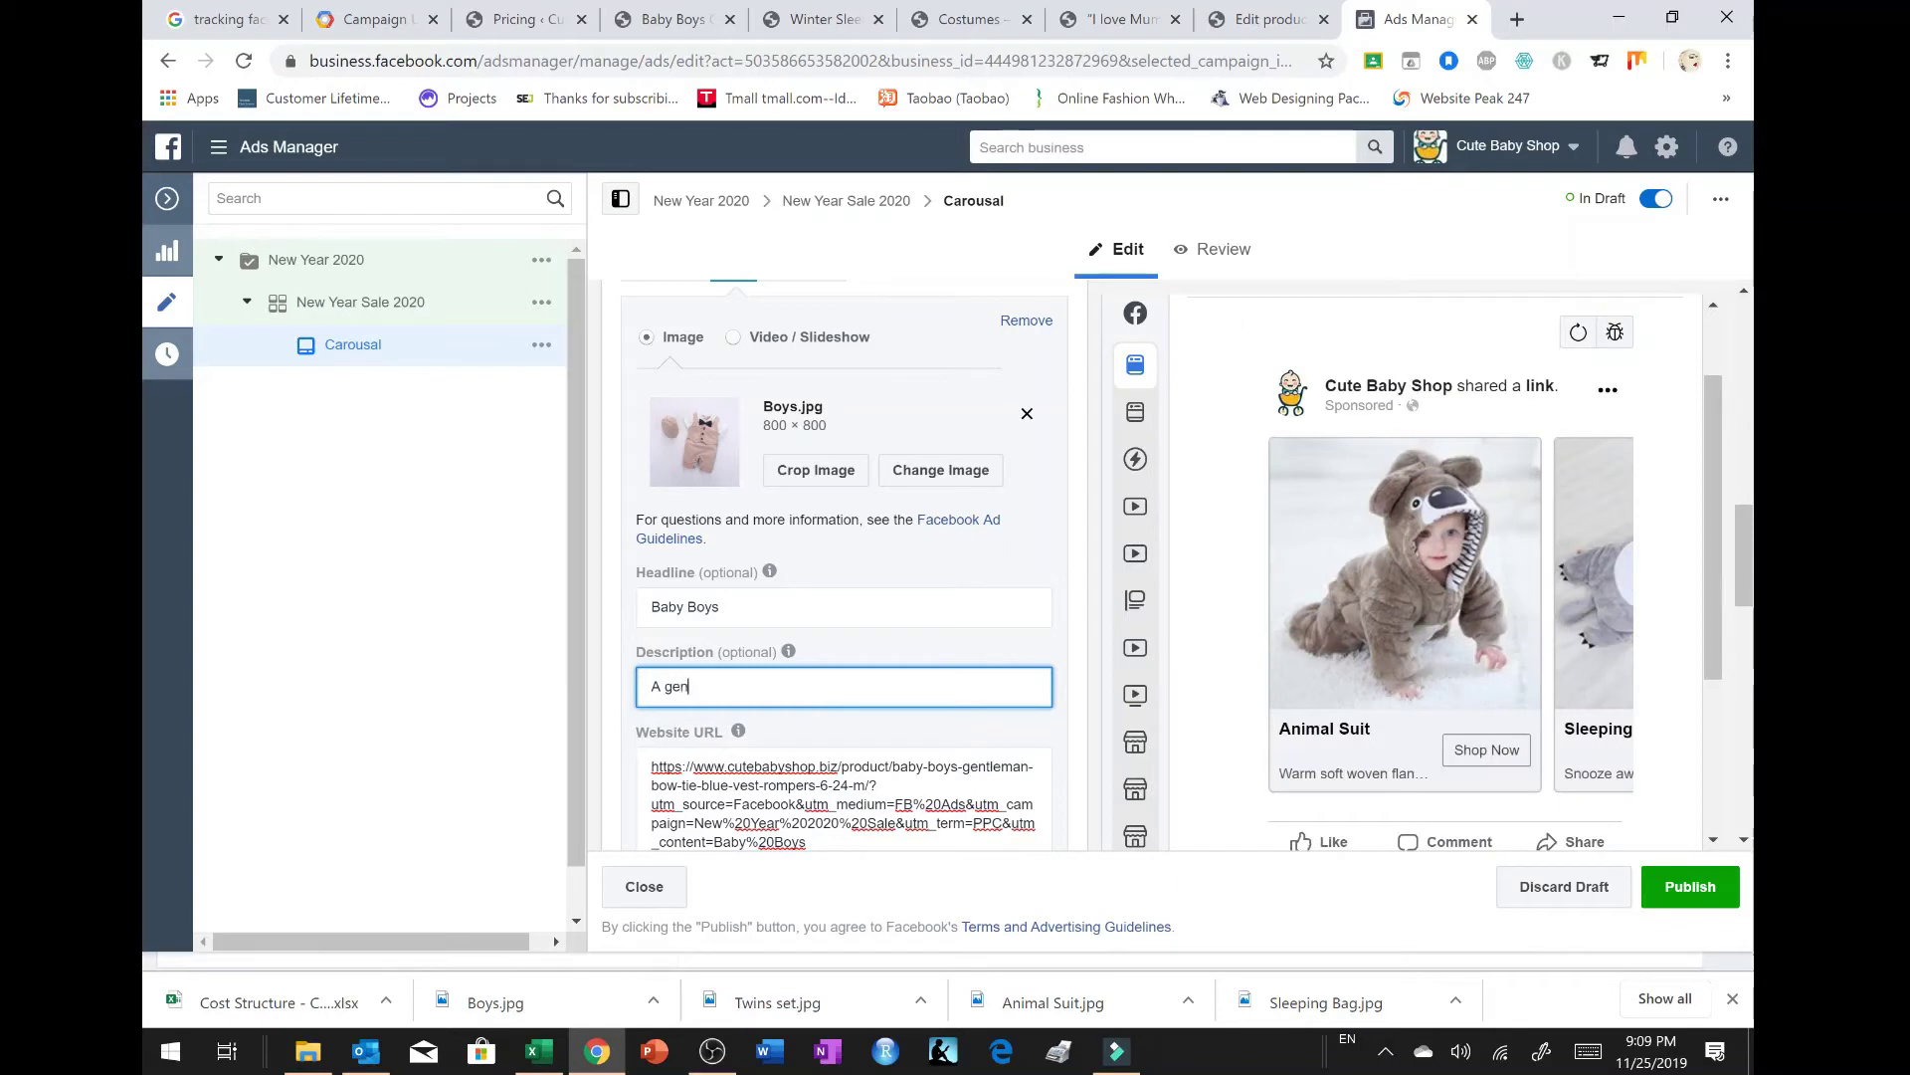
text(gentleman)
text(bow tie suits)
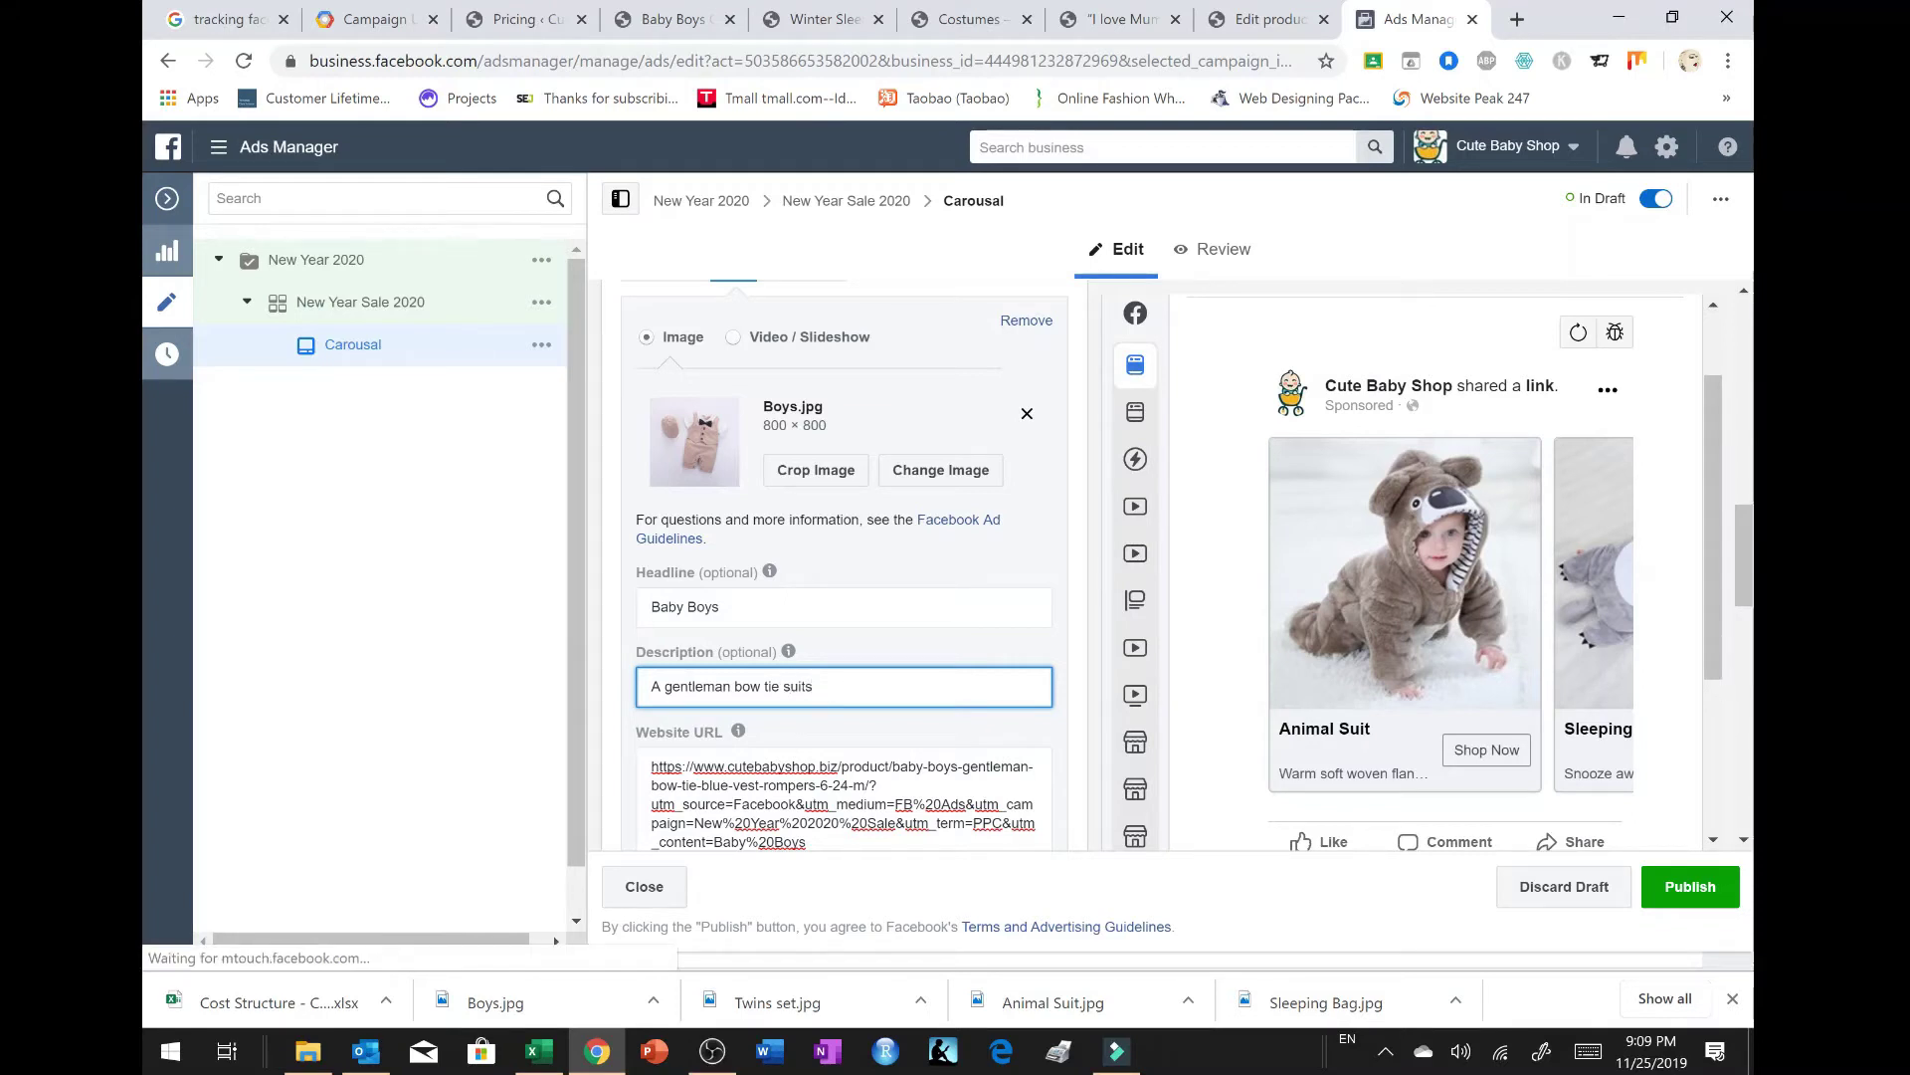
Step: Replace the opening "A" of the Baby Boys card's description with "Cute"
mouse_move(665, 687)
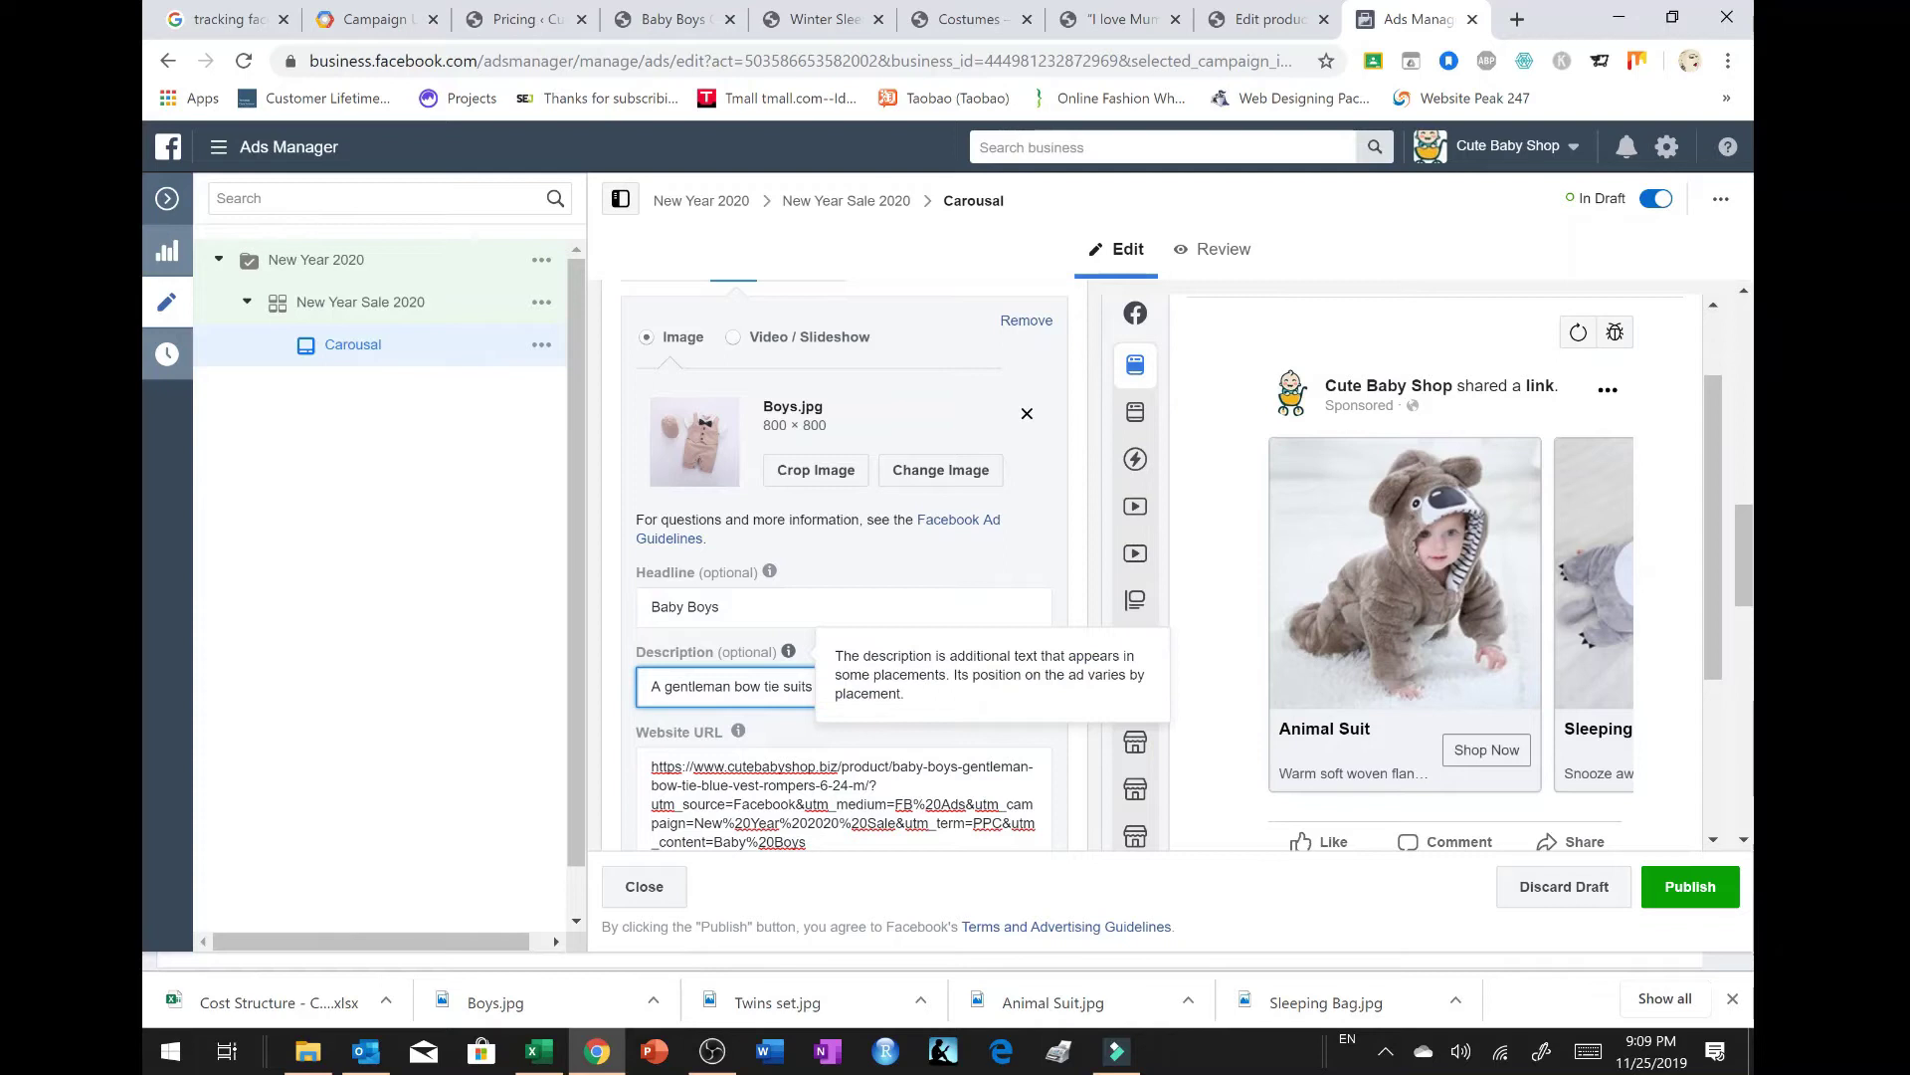
click(665, 686)
key(BackSpace)
key(BackSpace)
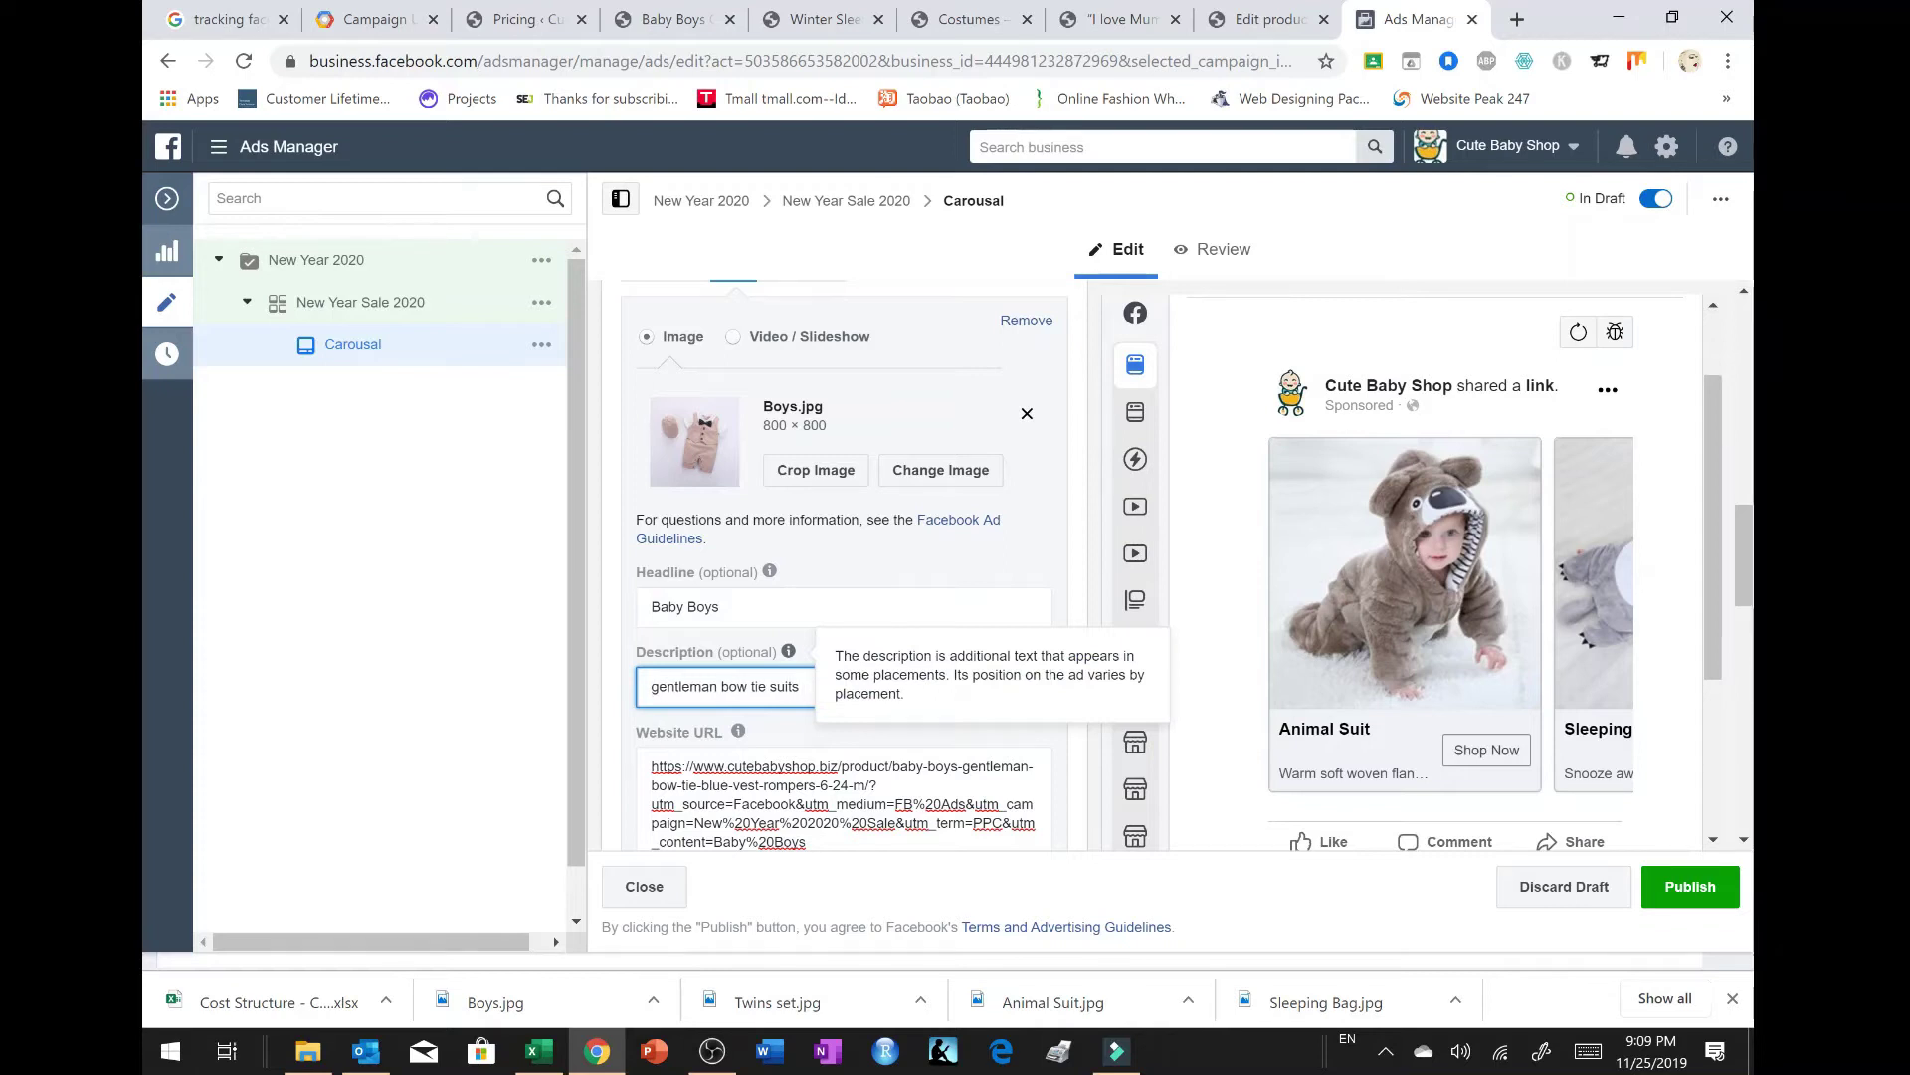
text(Cute)
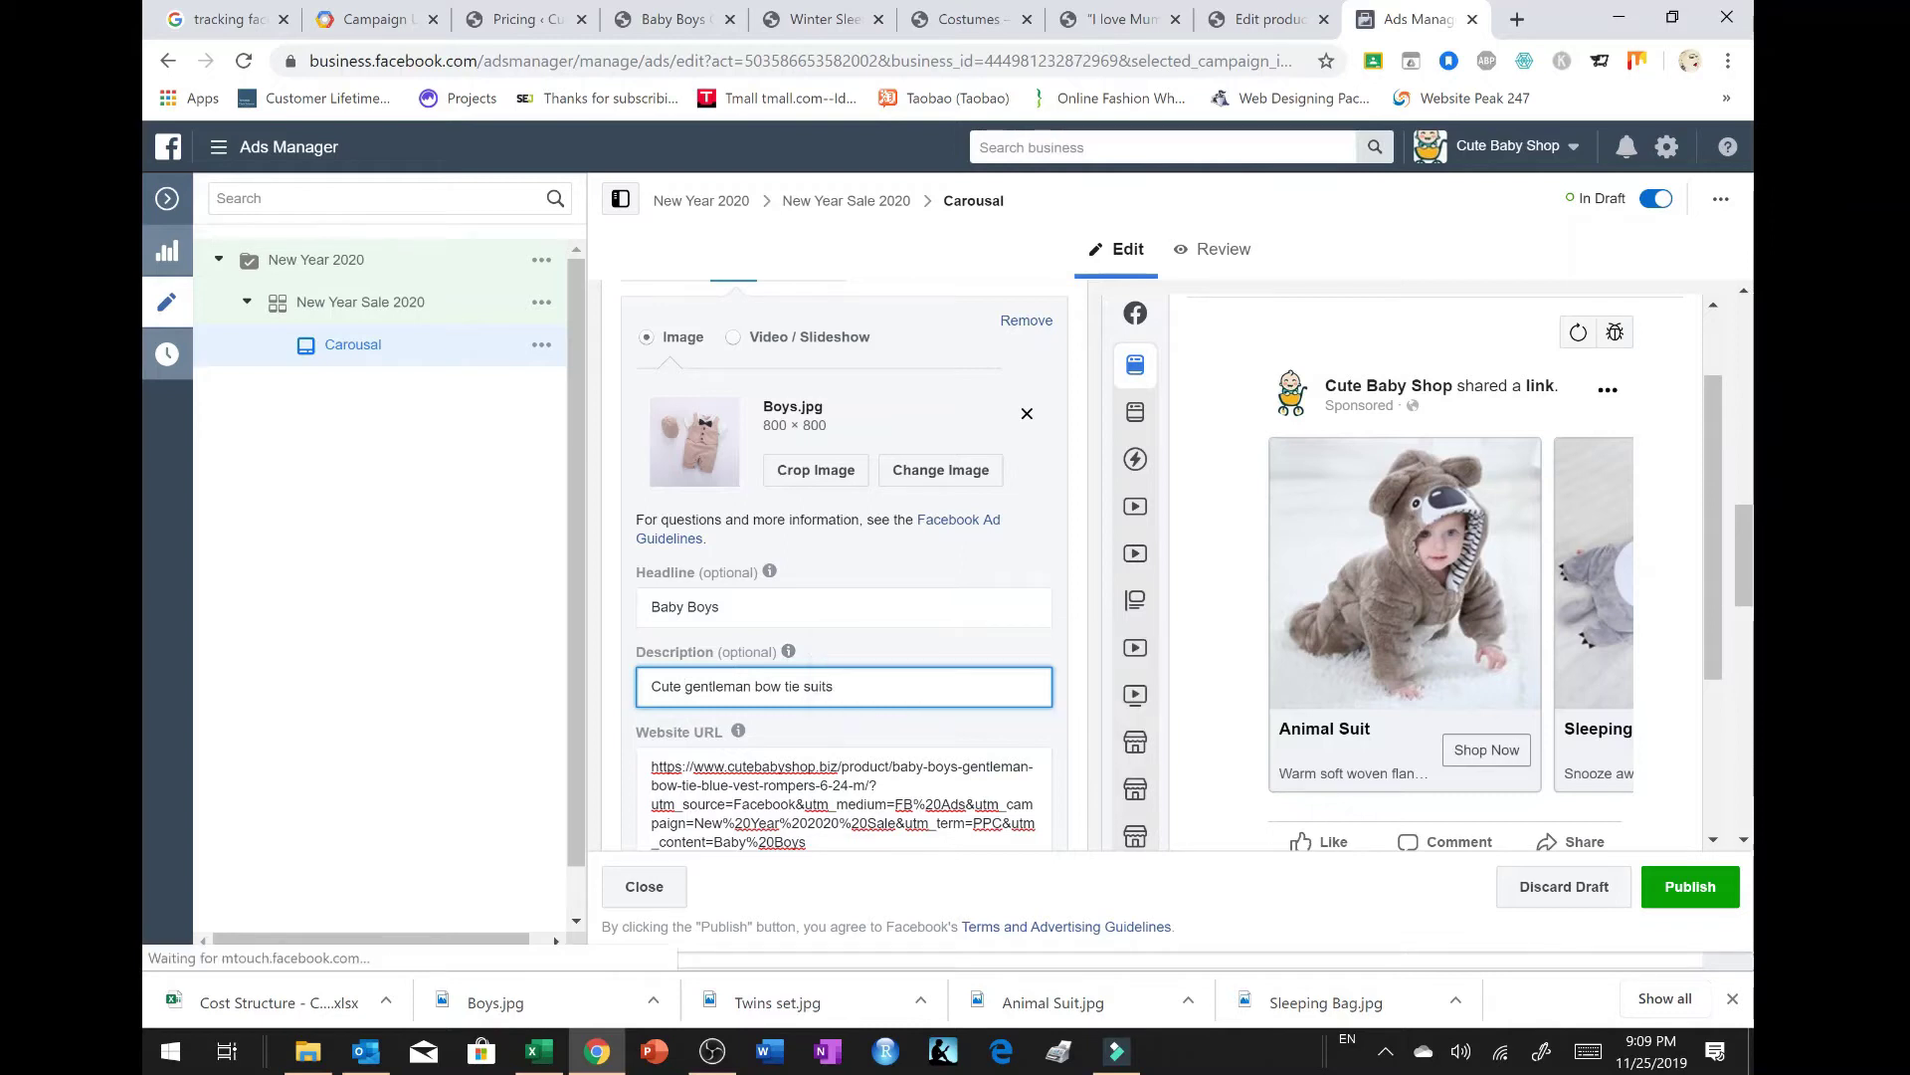
scroll(992, 617, down, 3)
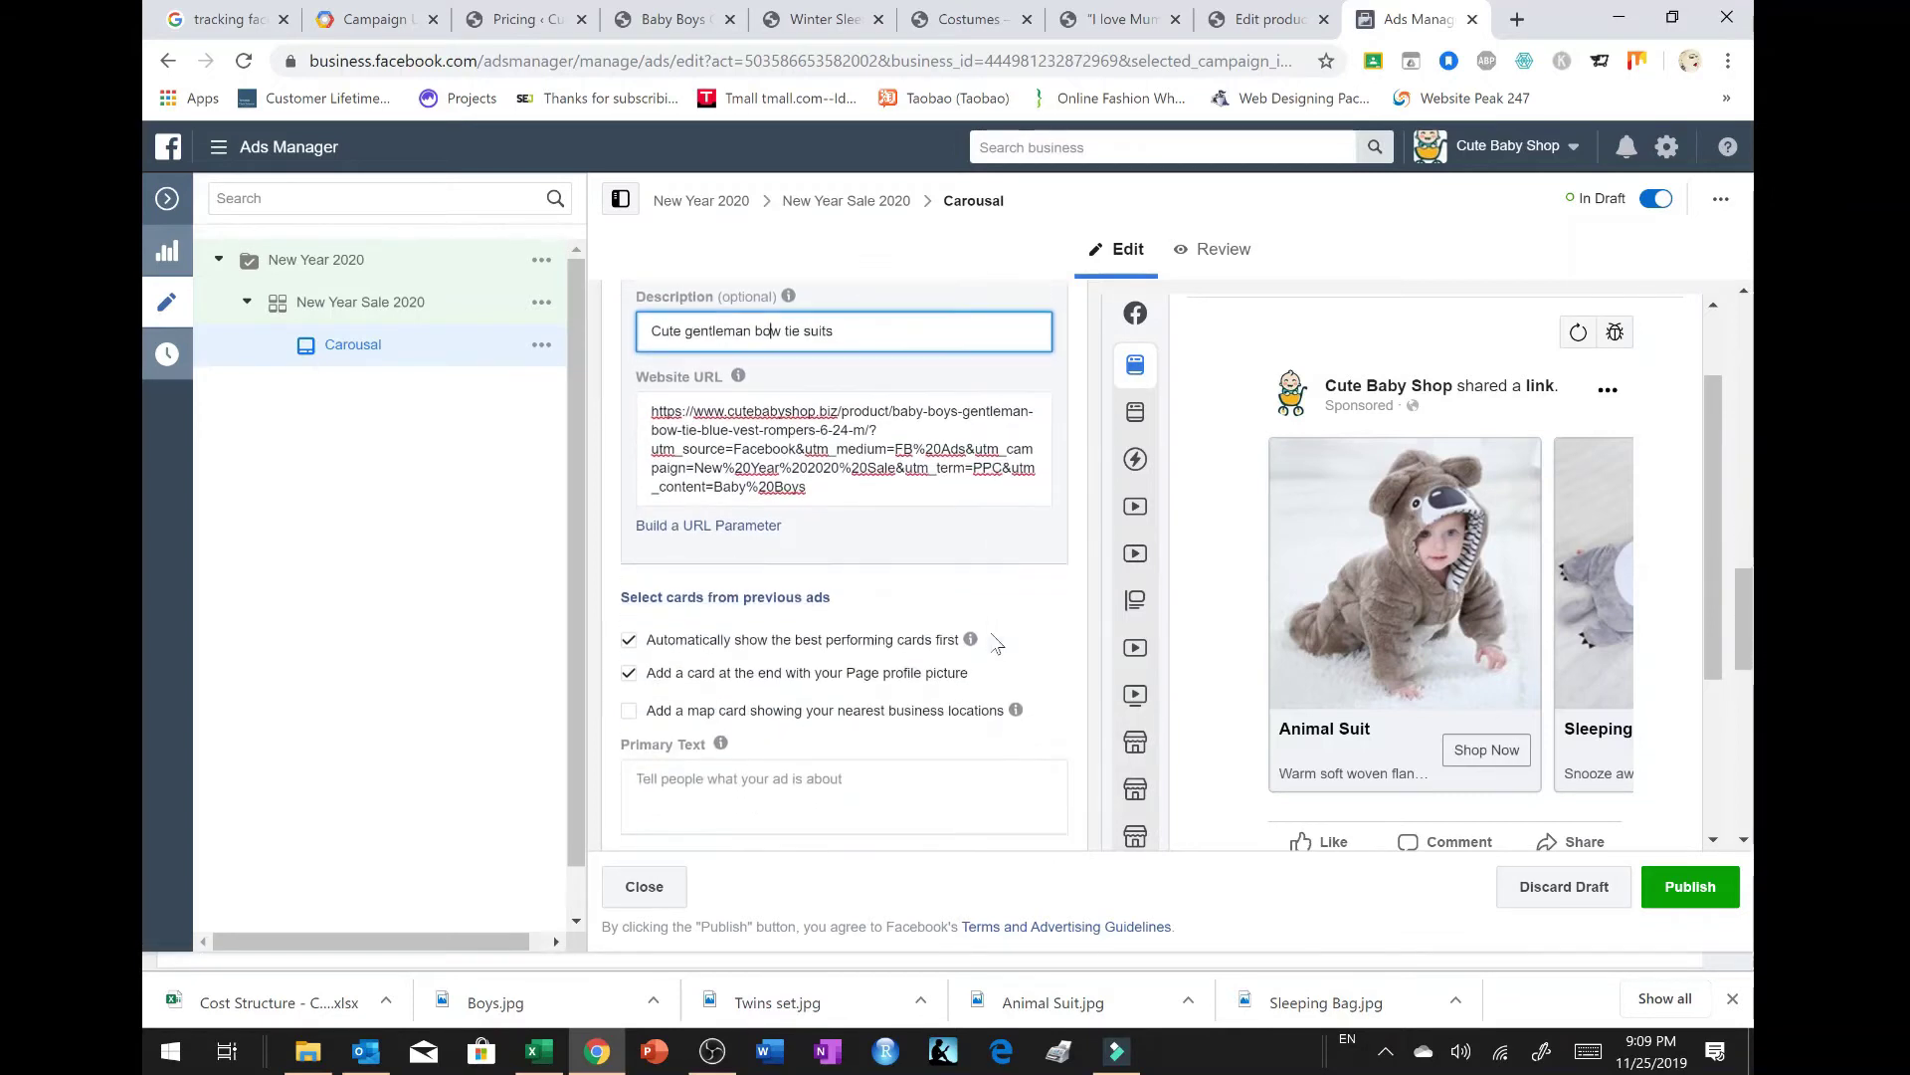
Step: Extend the Baby Boys card's description to read "Cute gentleman bow tie suits for your little one"
scroll(992, 617, up, 2)
text(for your bab)
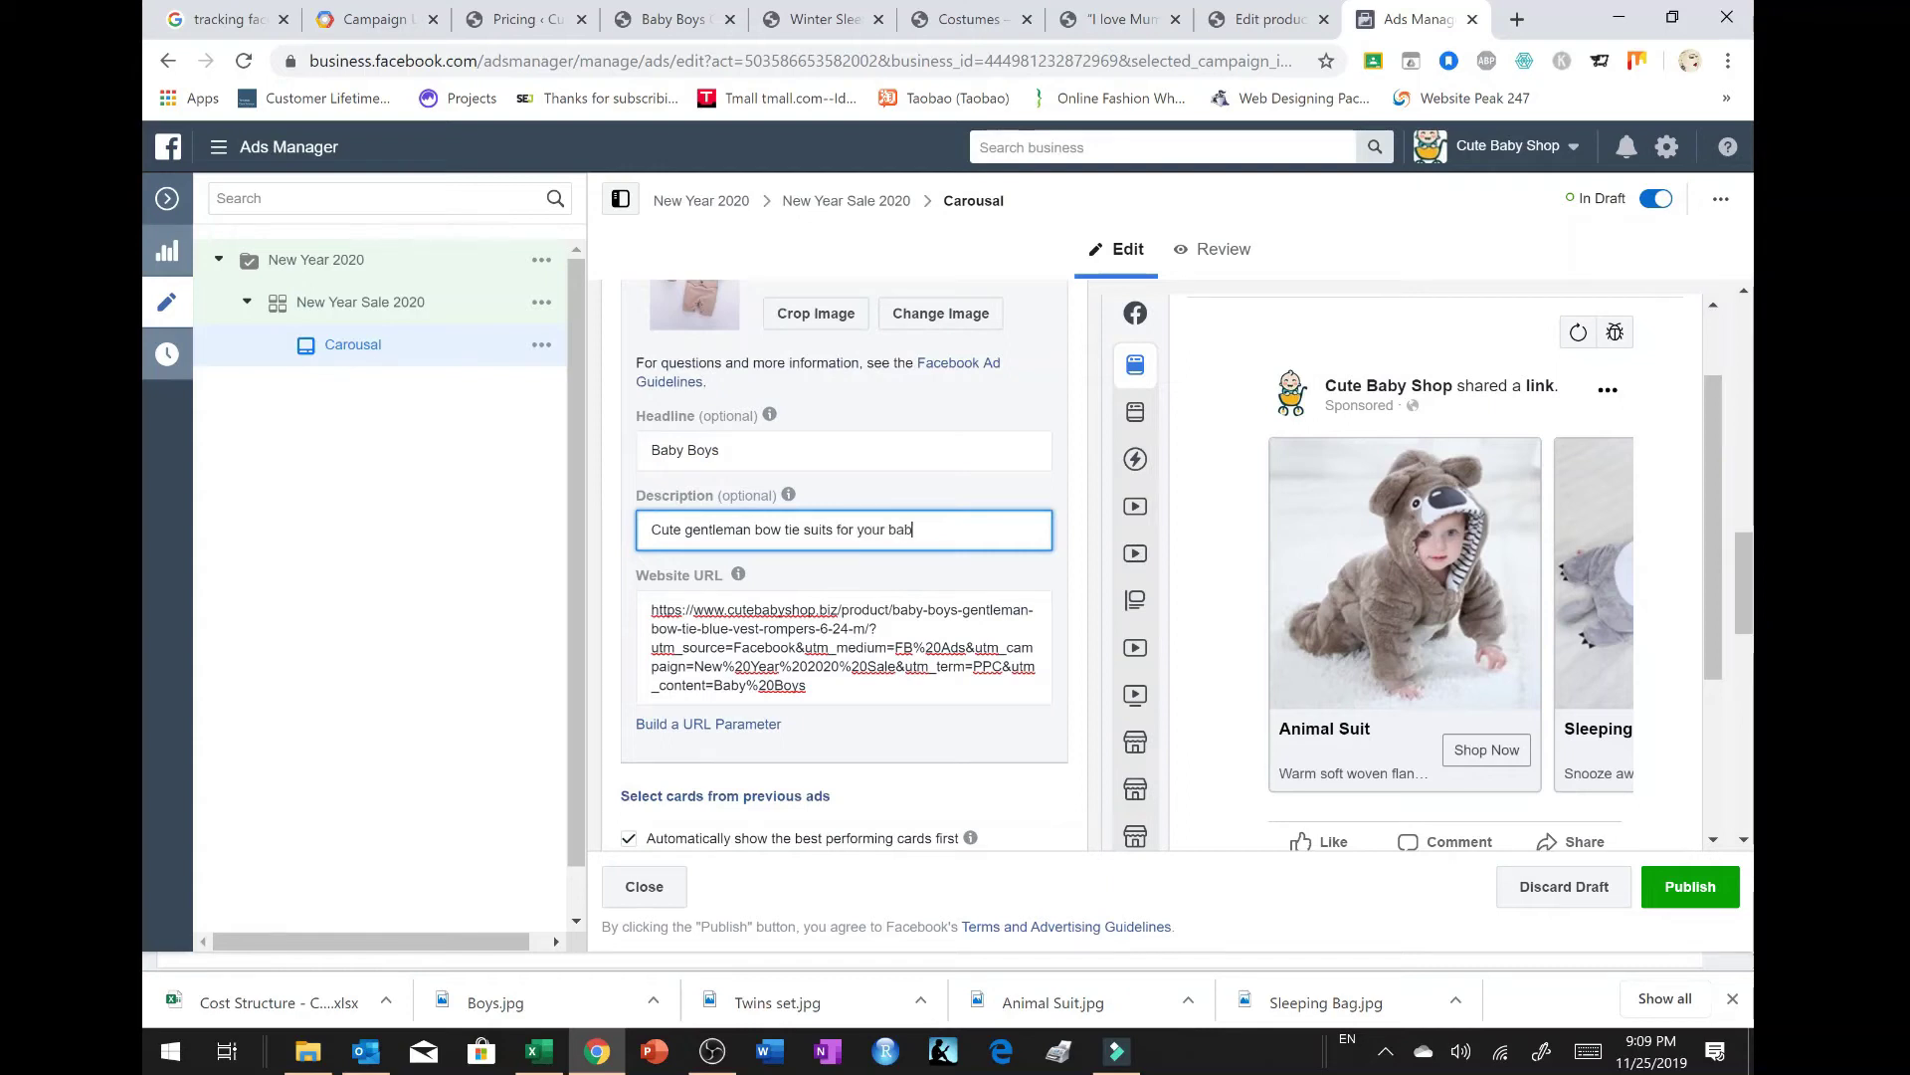
text(y)
scroll(843, 557, up, 2)
key(shift+Left)
key(shift+Left)
key(shift+Left)
key(shift+Left)
key(shift+Left)
text(little one)
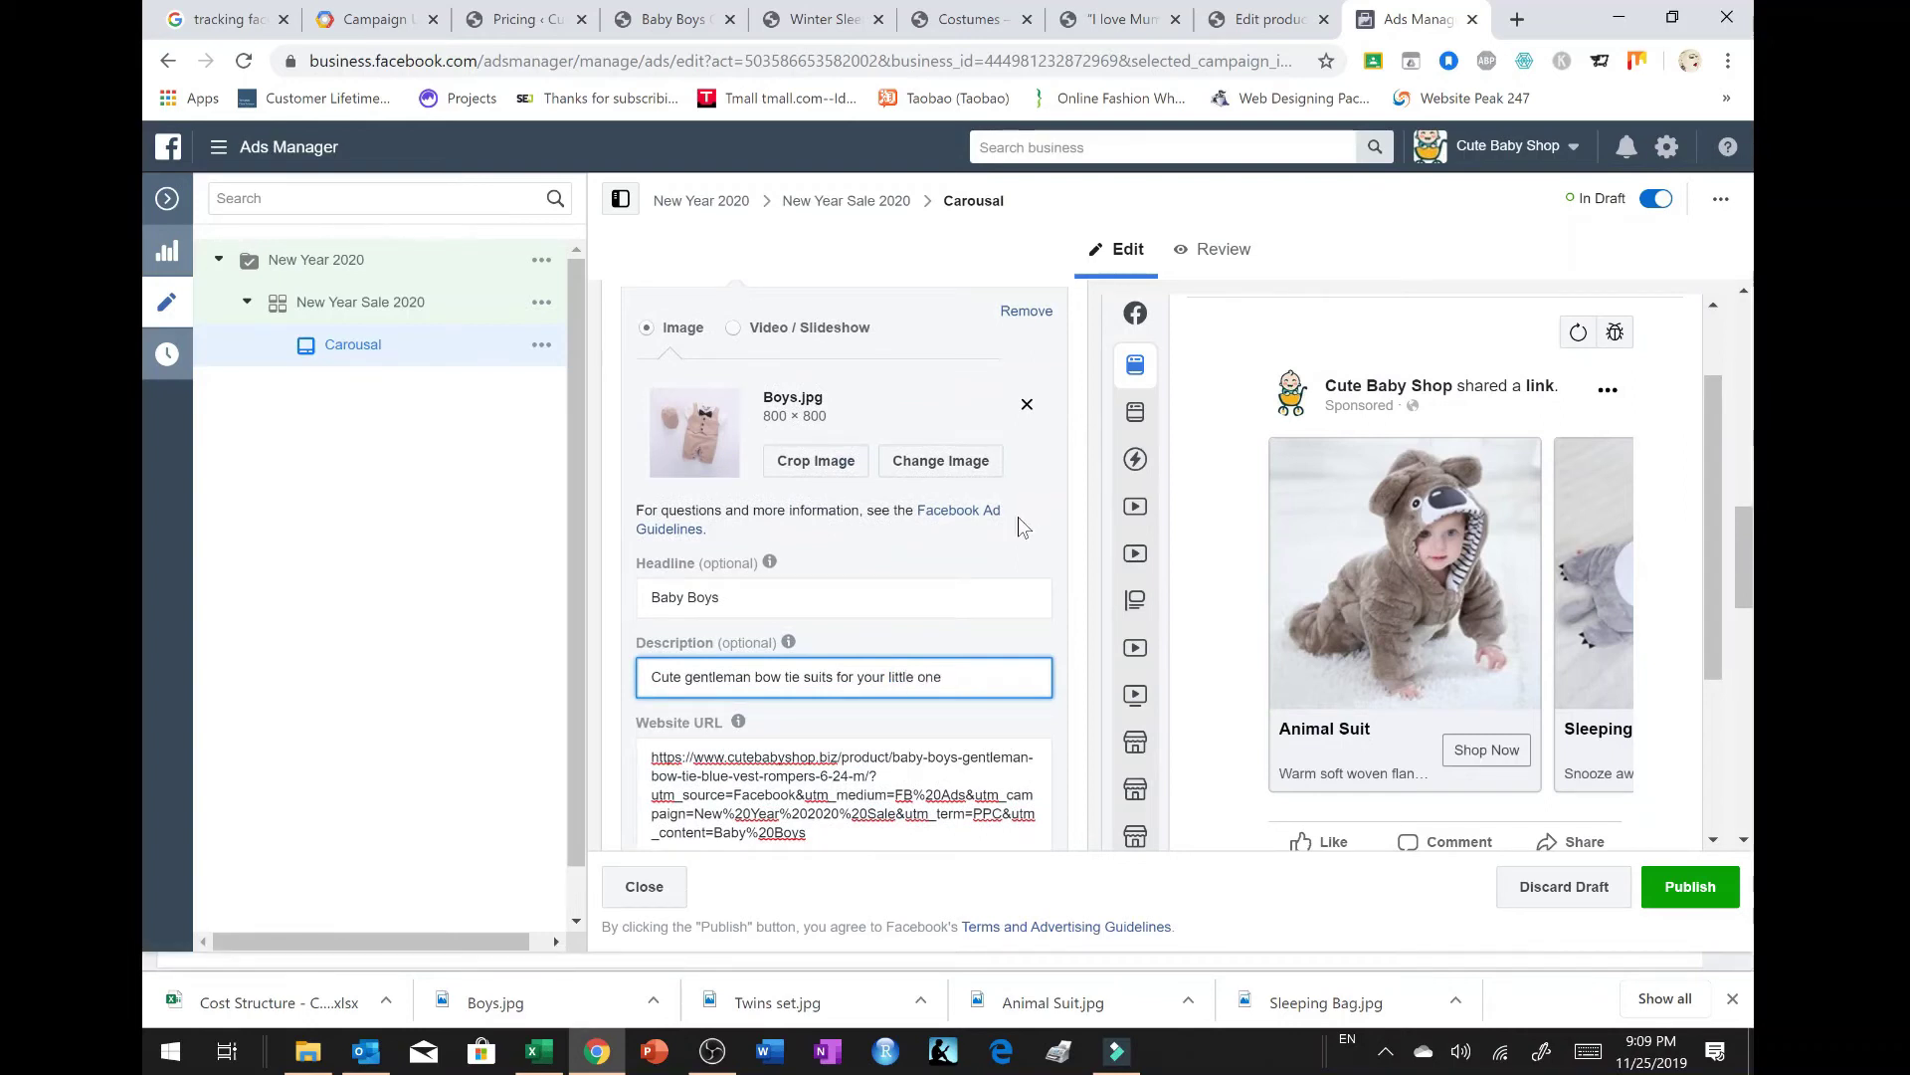
Step: Open carousel card 4 and choose Girl Dress.jpg from the account's image assets as its image
scroll(1025, 509, down, 3)
scroll(973, 520, up, 4)
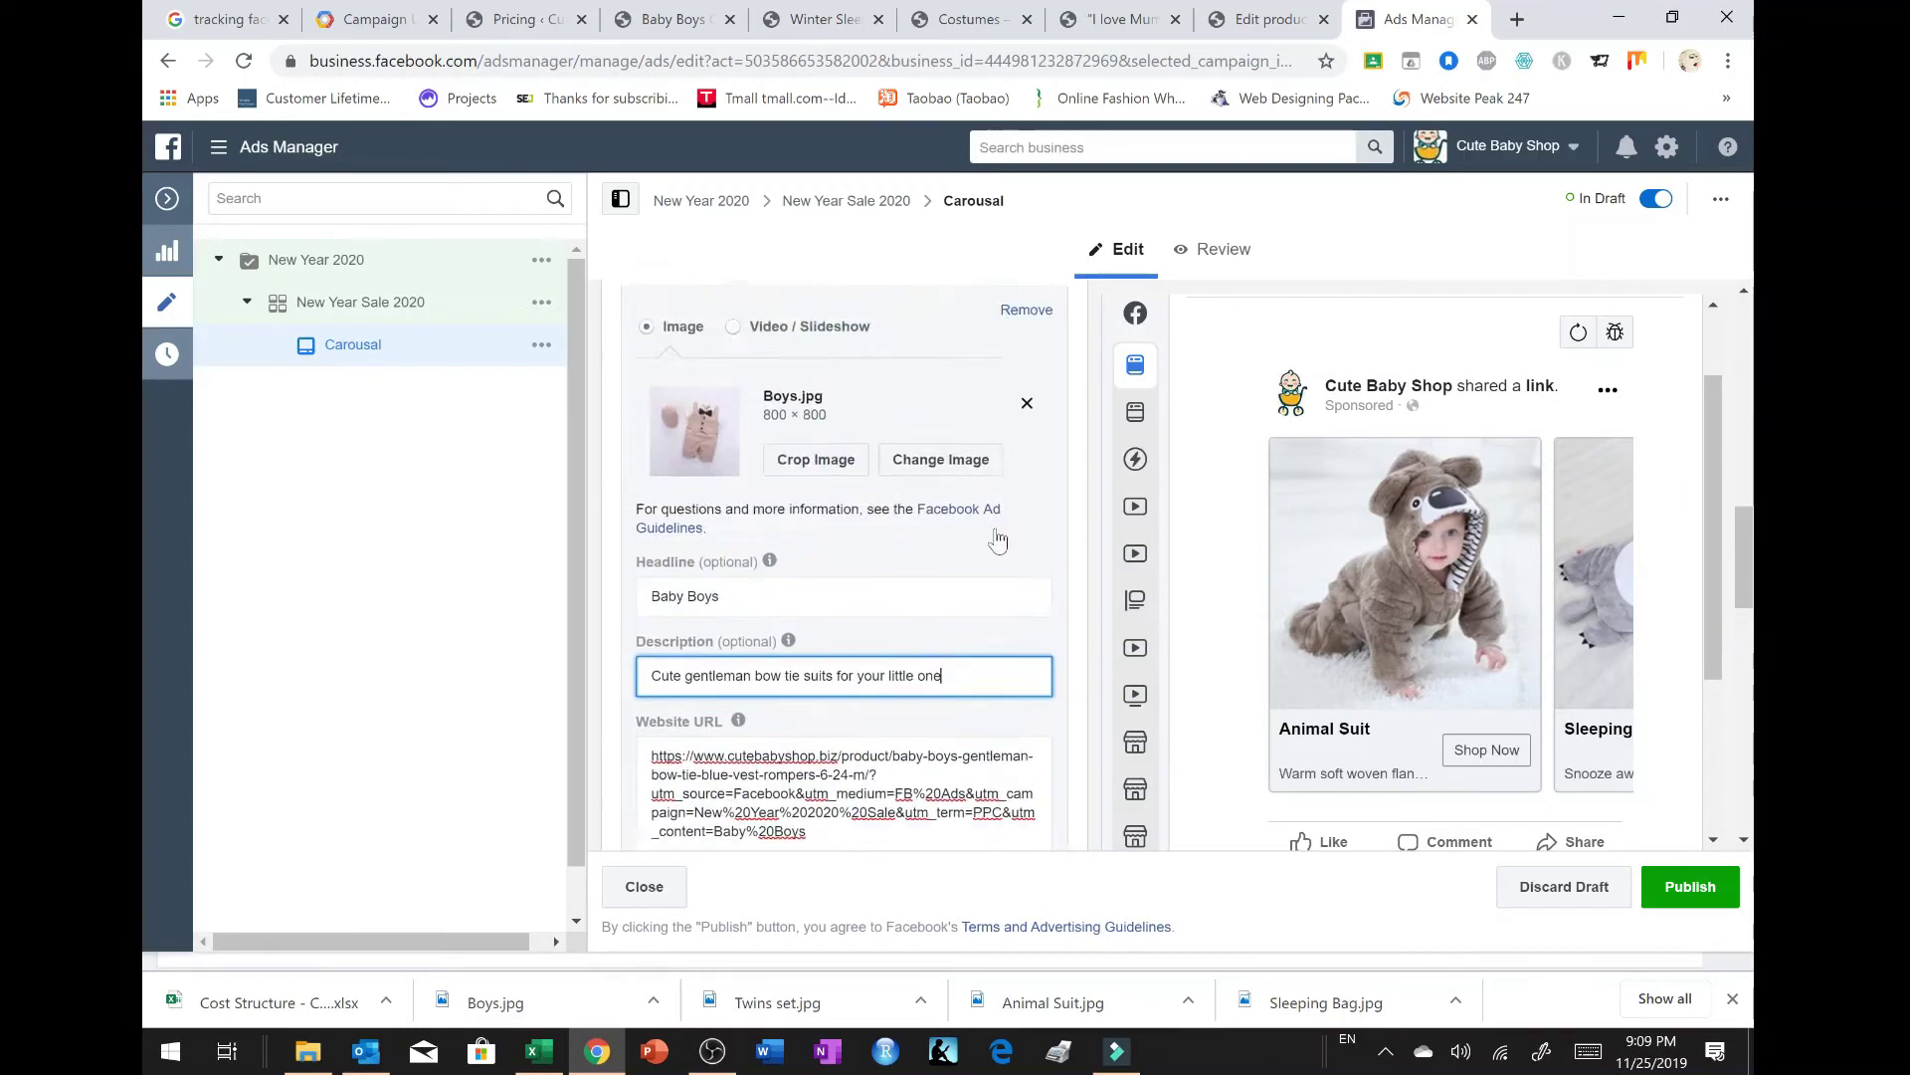
scroll(781, 585, down, 3)
scroll(778, 597, up, 3)
click(778, 639)
click(693, 782)
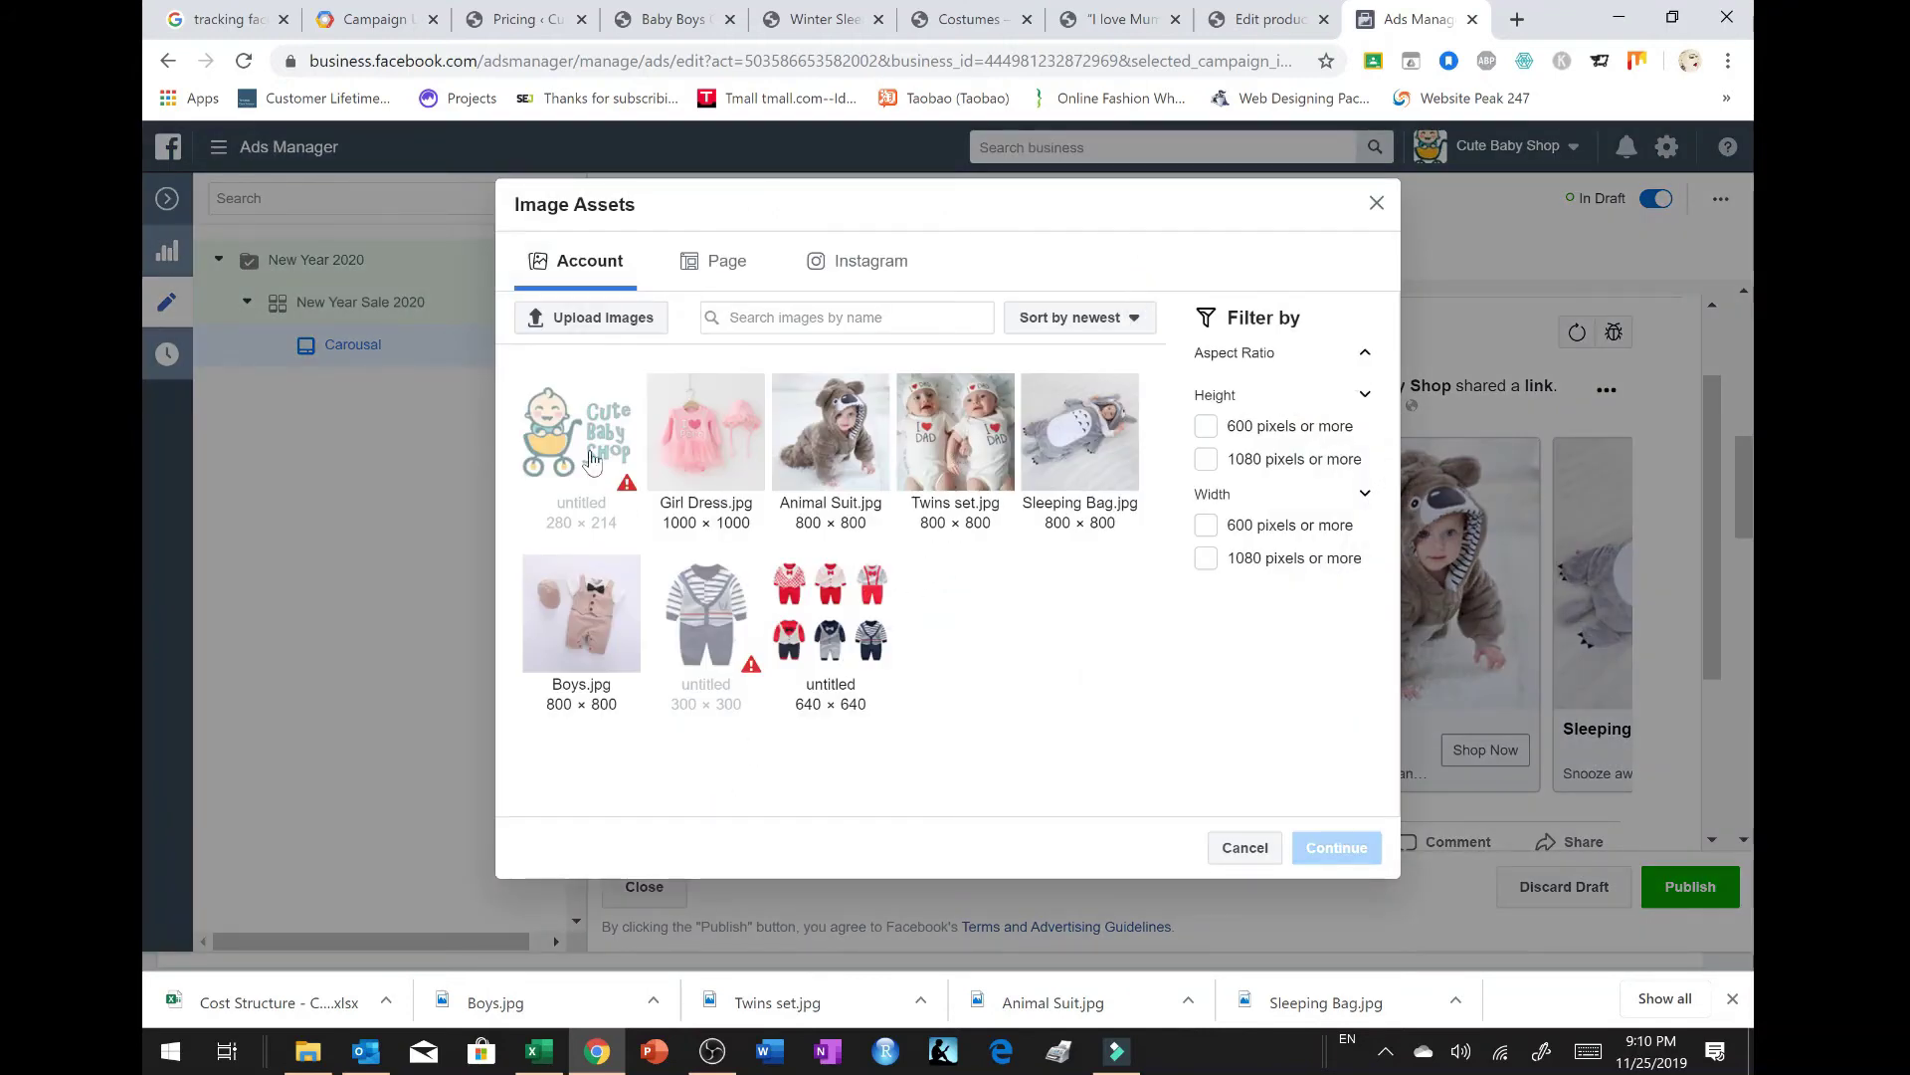
click(741, 447)
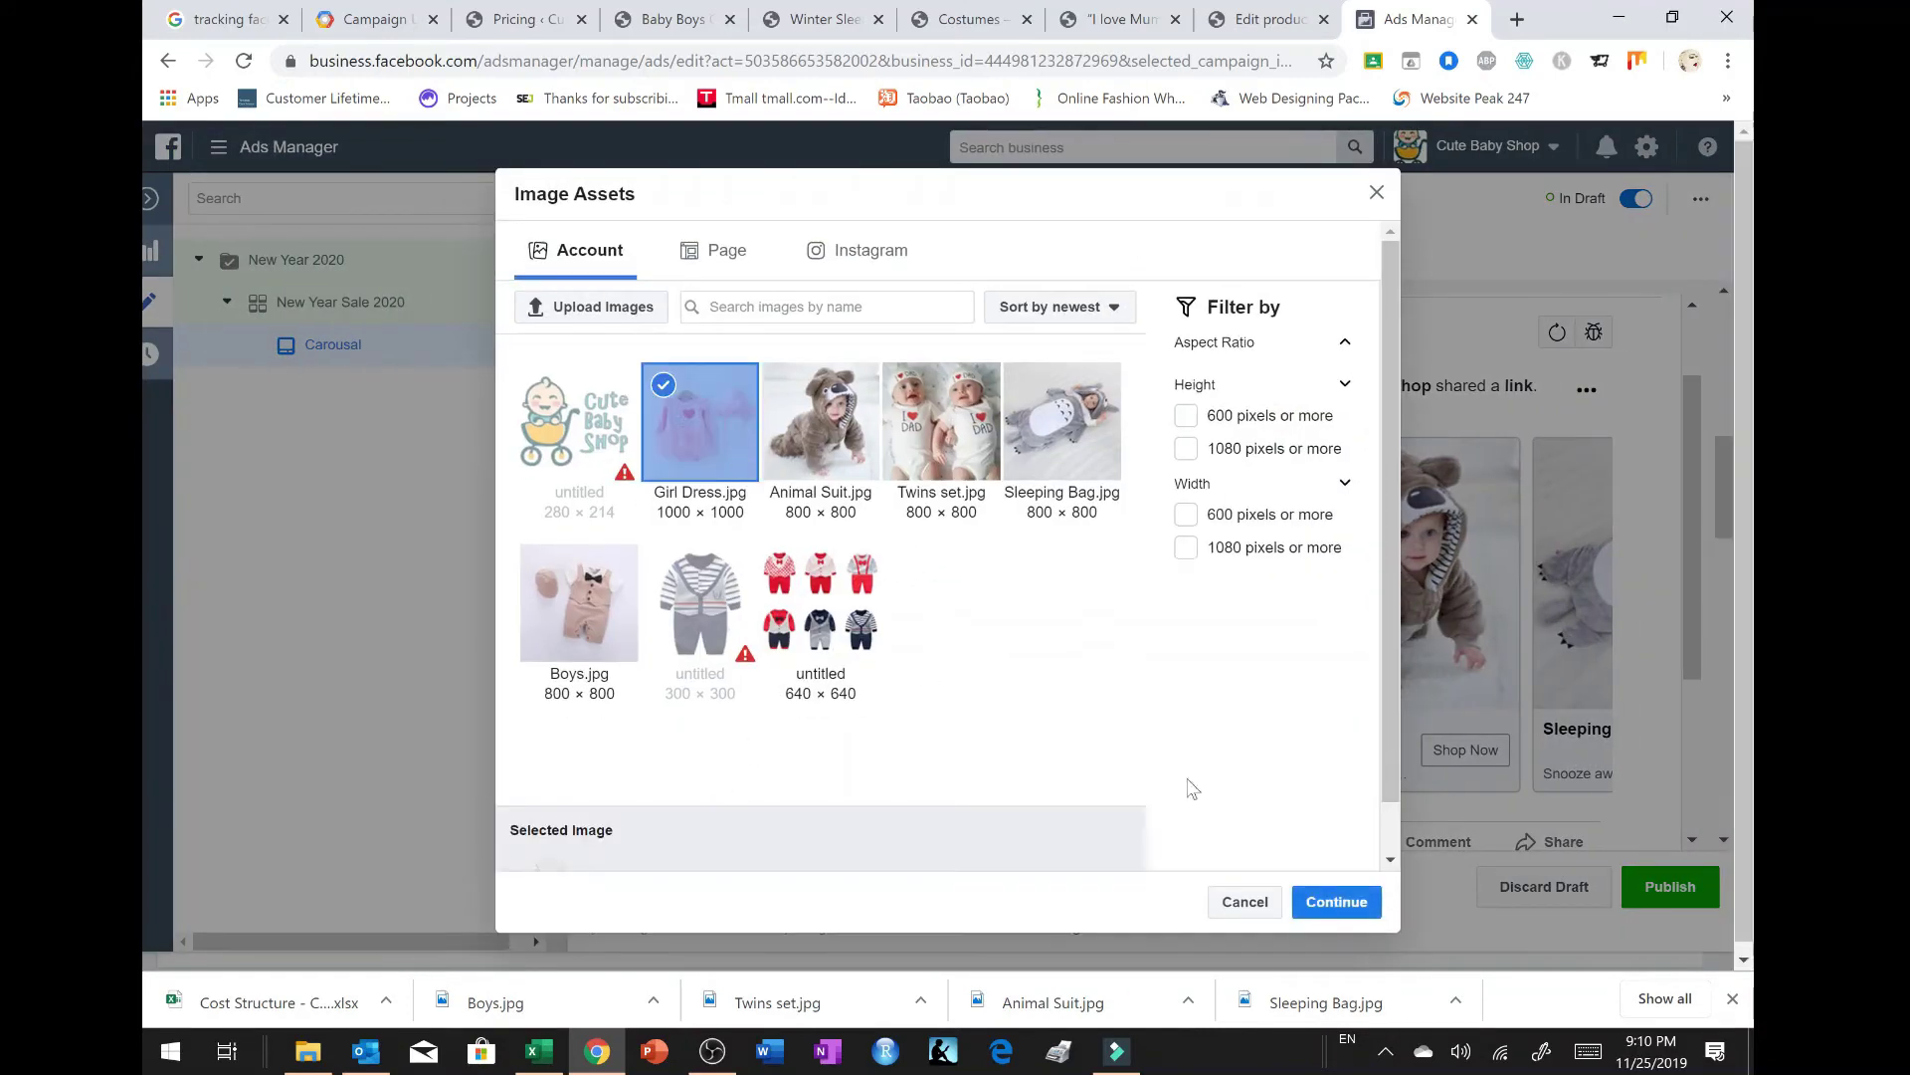
click(1343, 908)
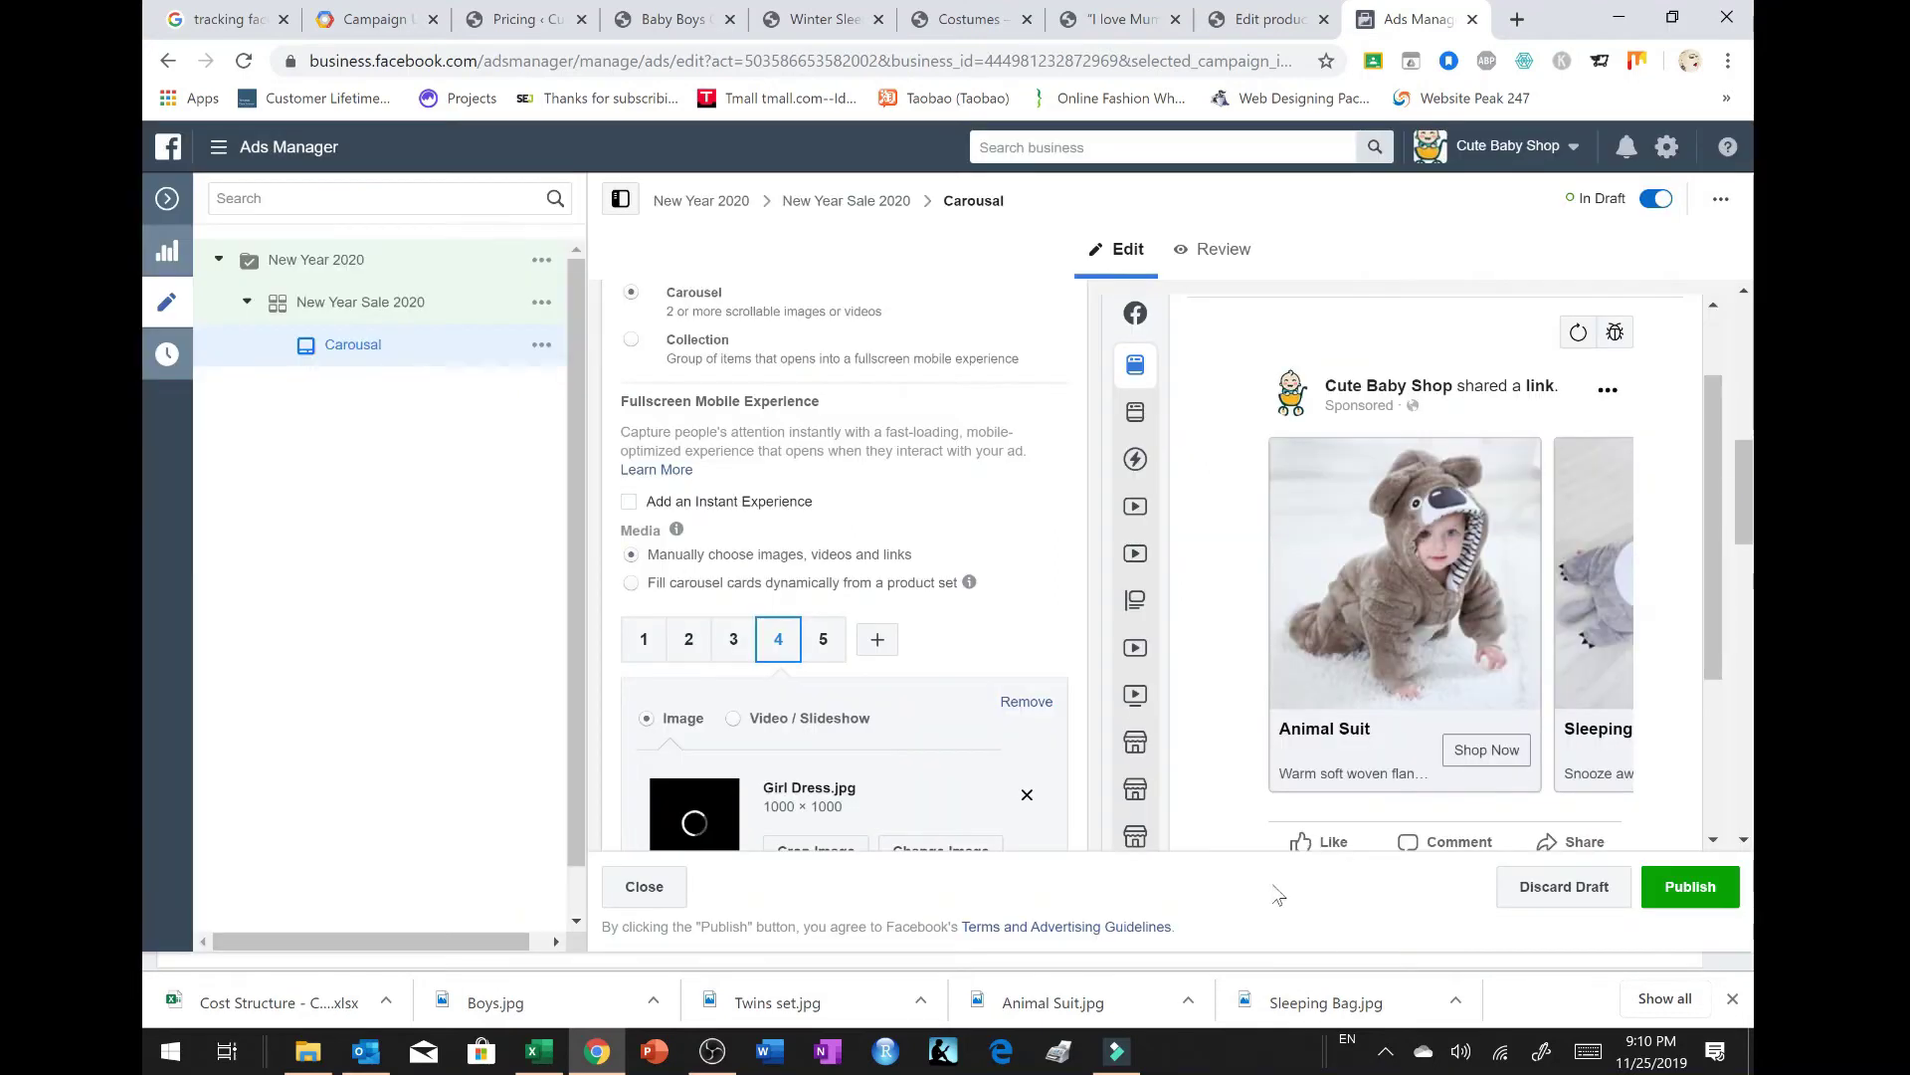
Step: Set the headline of carousel card 4 to "Baby Girls"
scroll(960, 657, down, 3)
click(652, 645)
text(Baby )
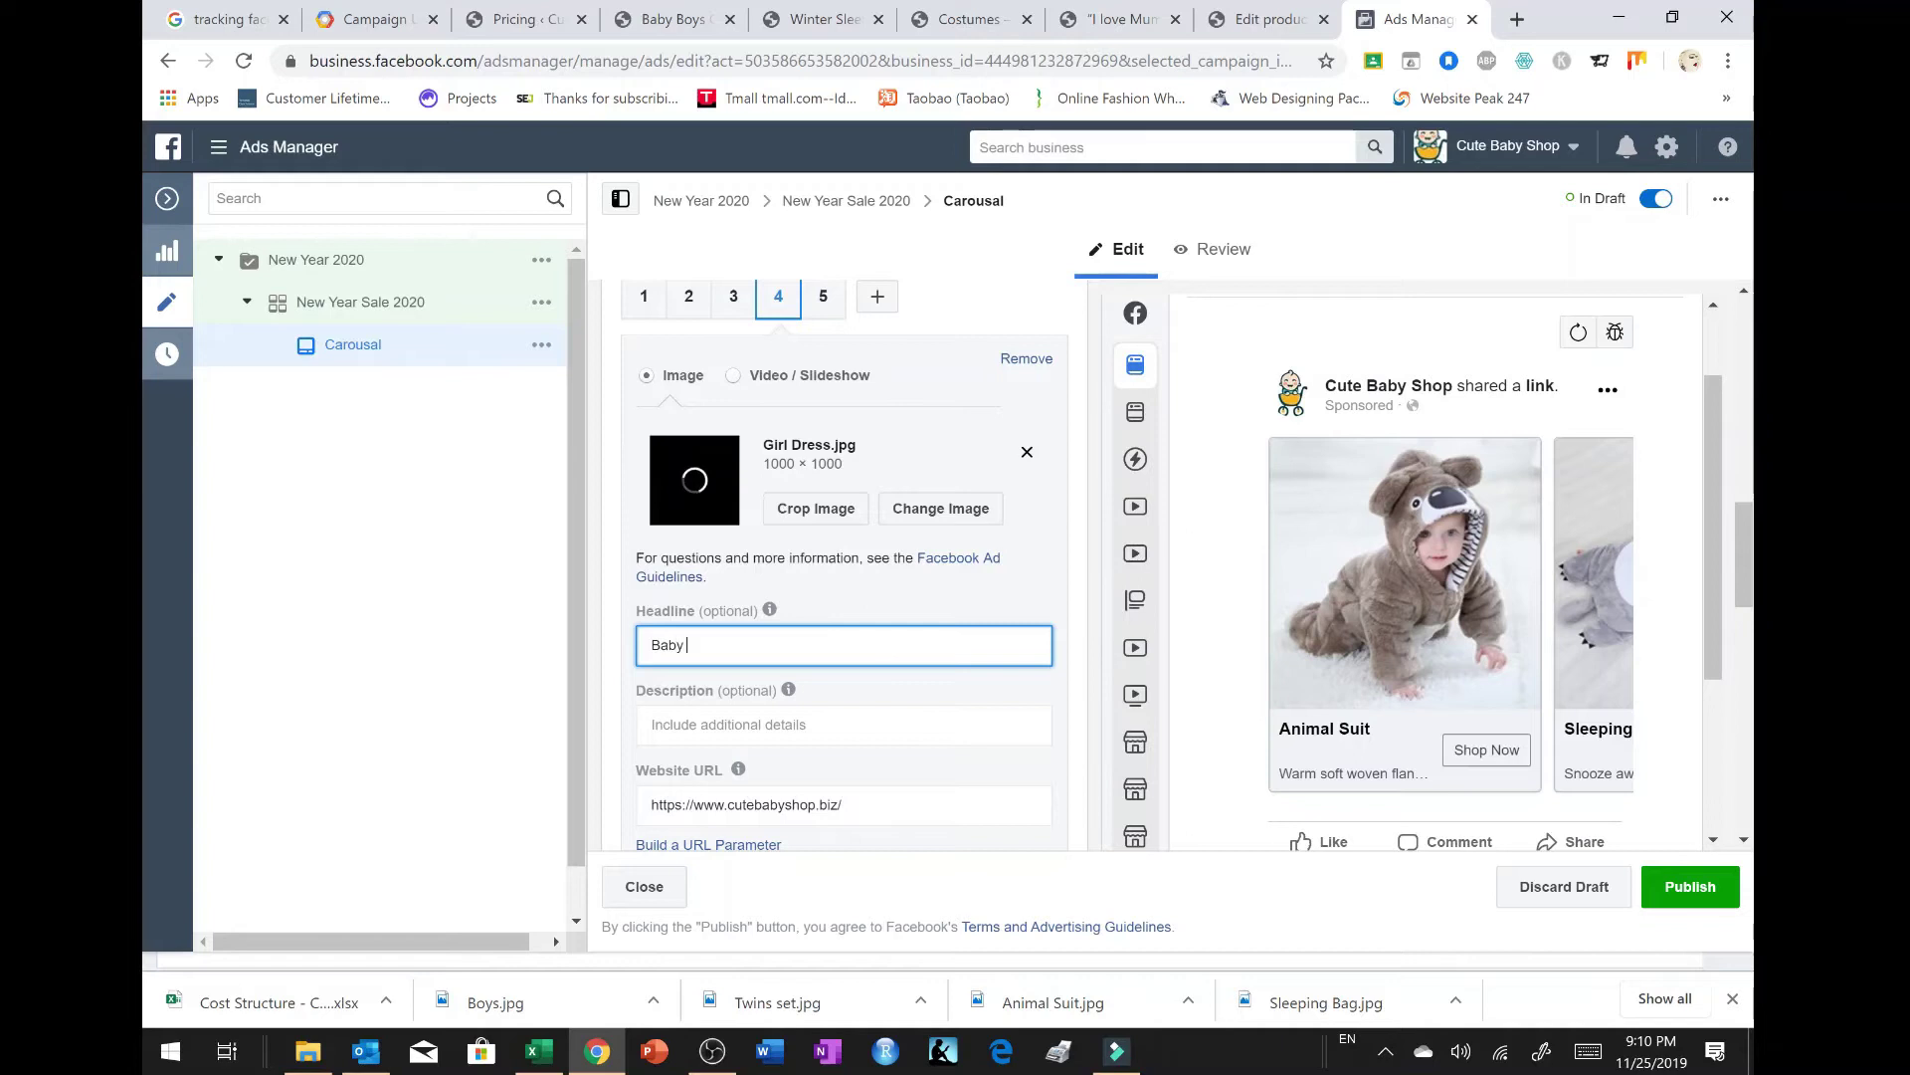
text(Girls)
Step: Enter "Princess romper dresses" as the description of the Baby Girls card
click(844, 725)
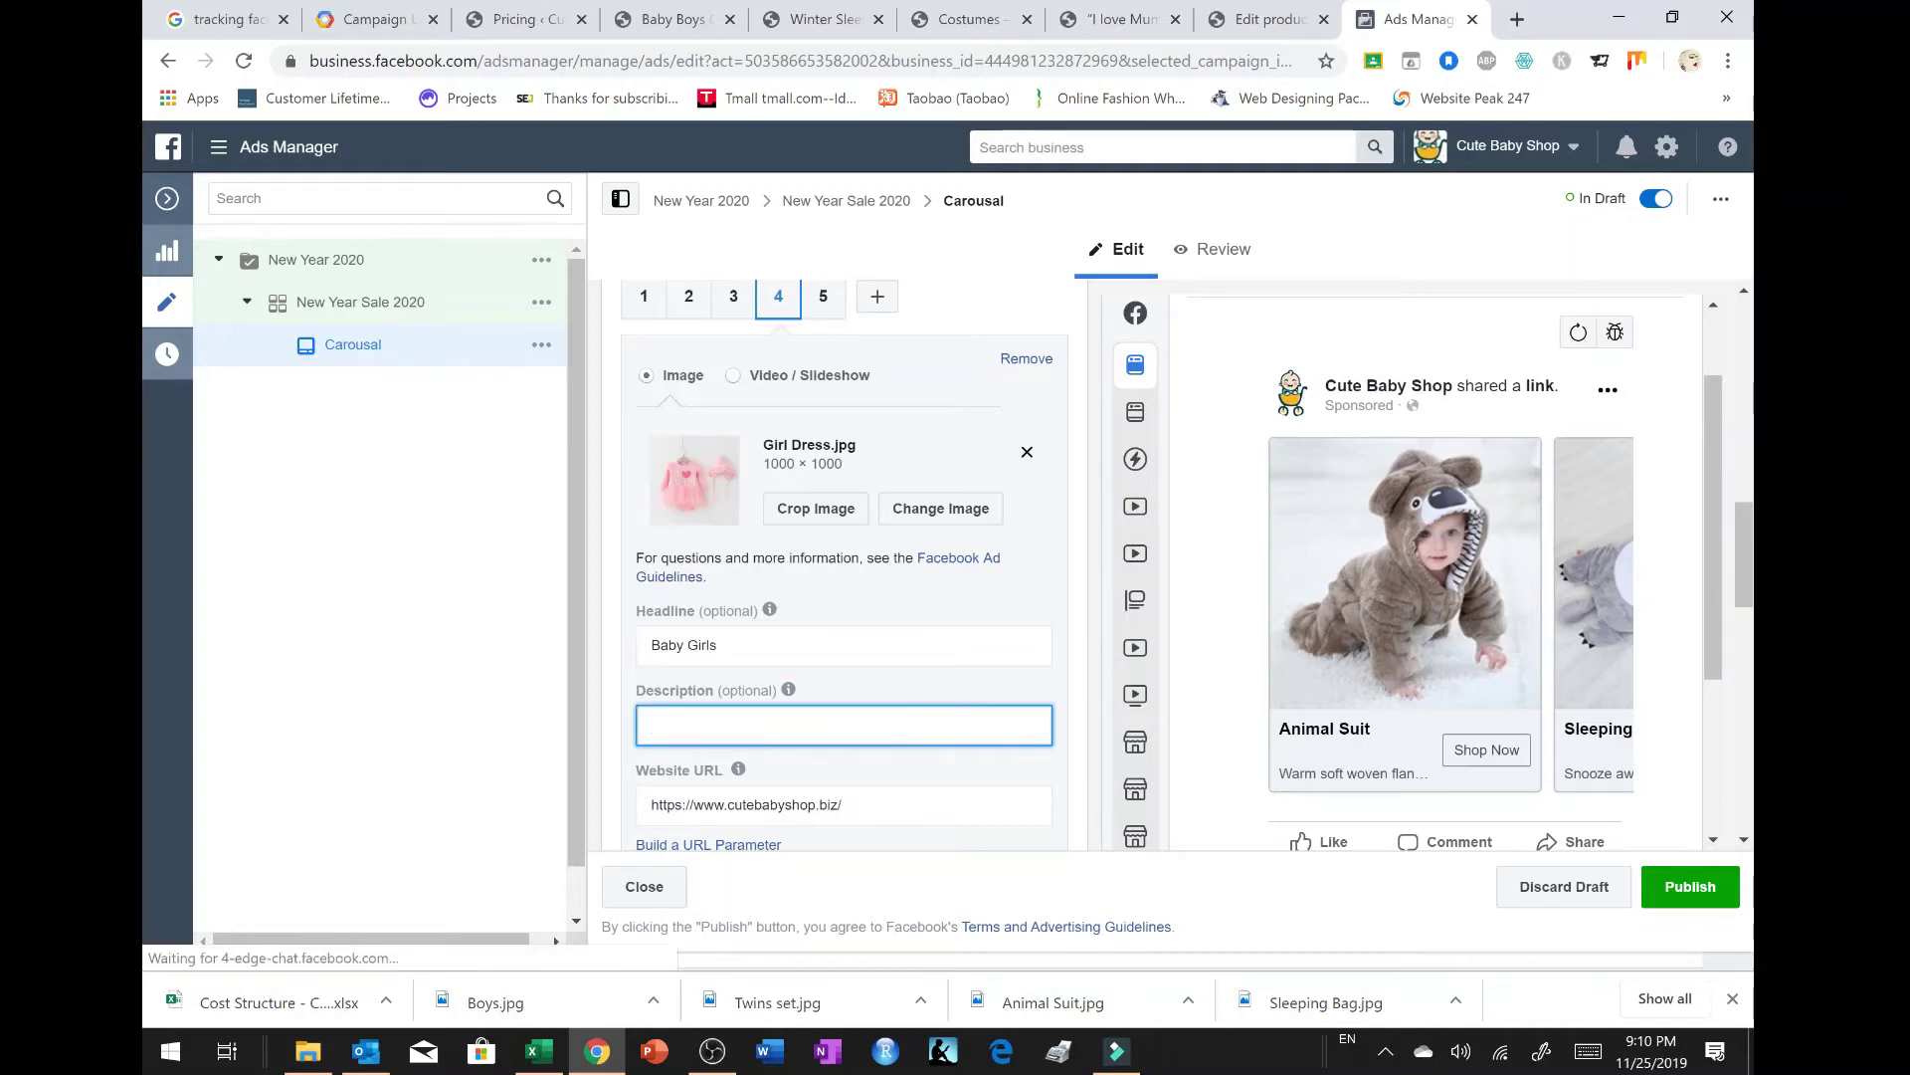
text(P)
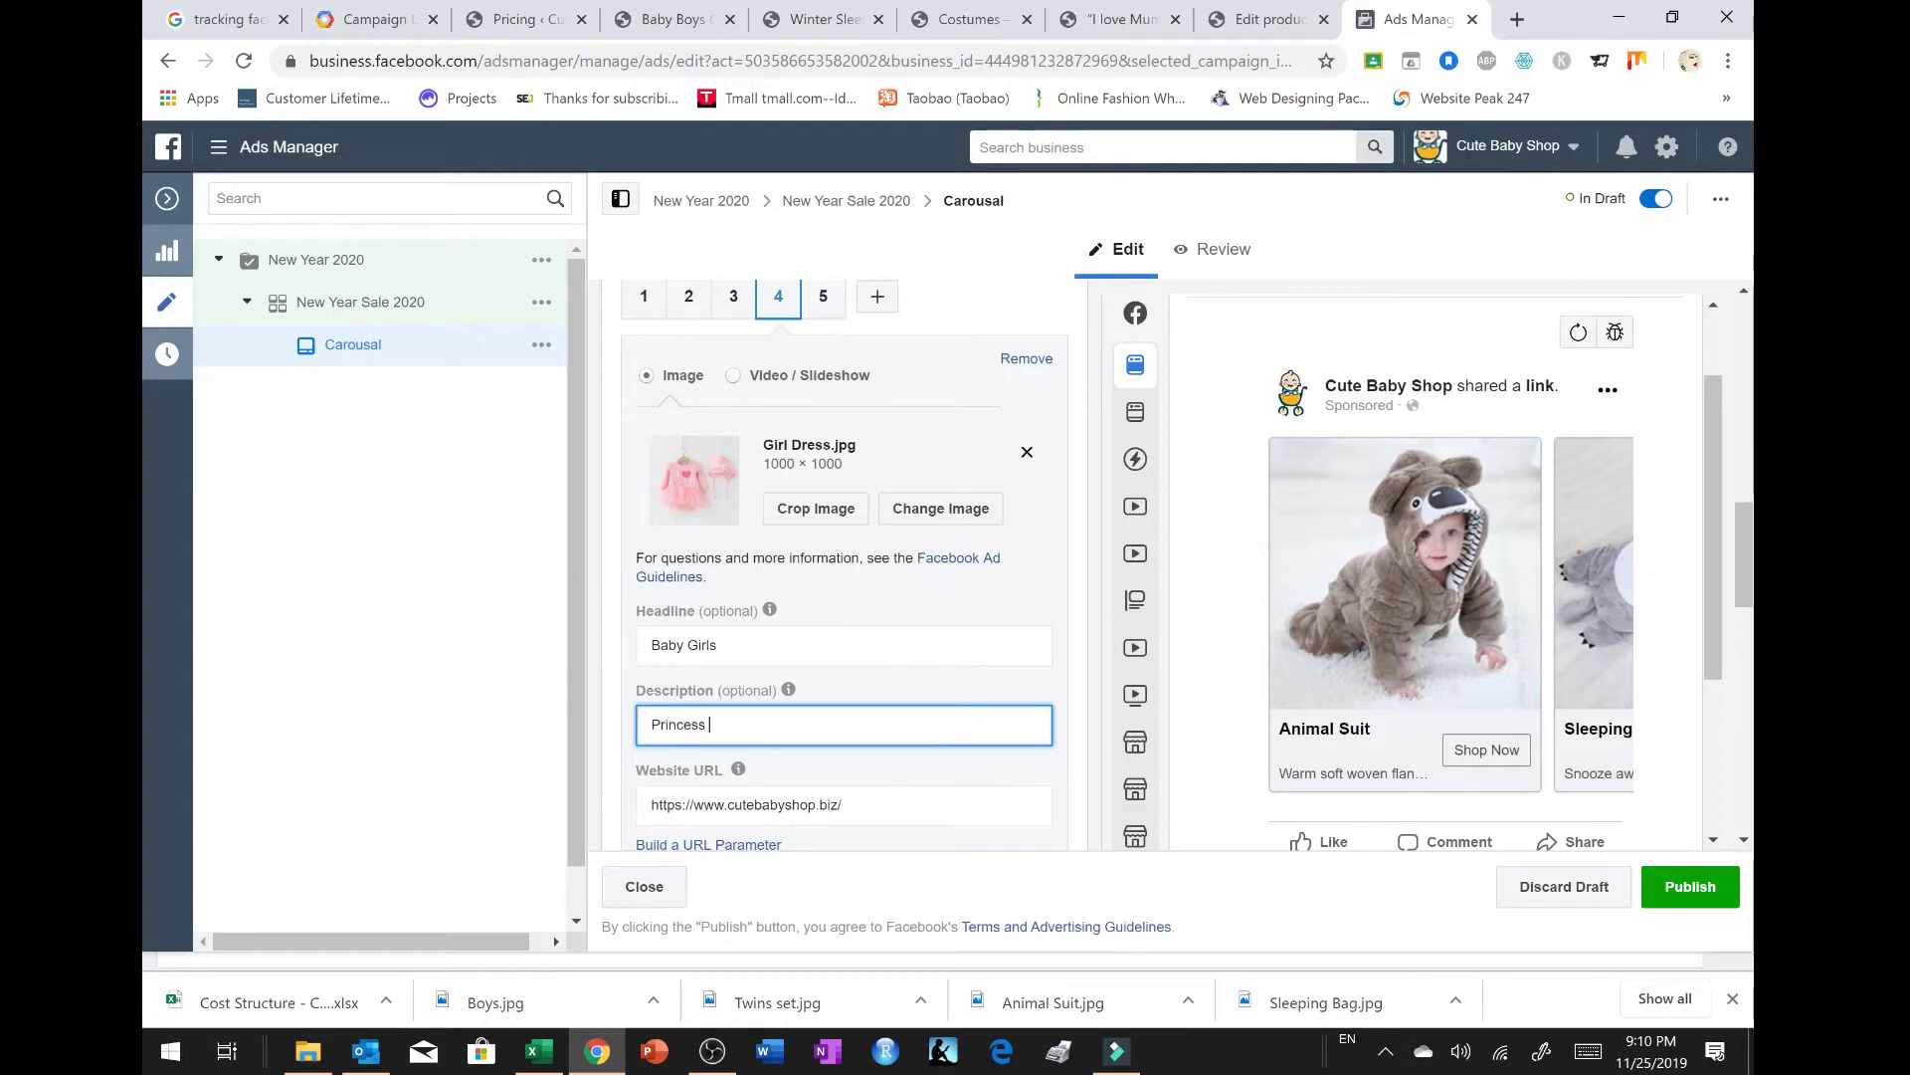
text(rincess Romper)
key(BackSpace)
key(BackSpace)
key(BackSpace)
key(BackSpace)
key(BackSpace)
key(BackSpace)
key(BackSpace)
key(BackSpace)
key(BackSpace)
text(dress)
text(d)
scroll(899, 731, down, 1)
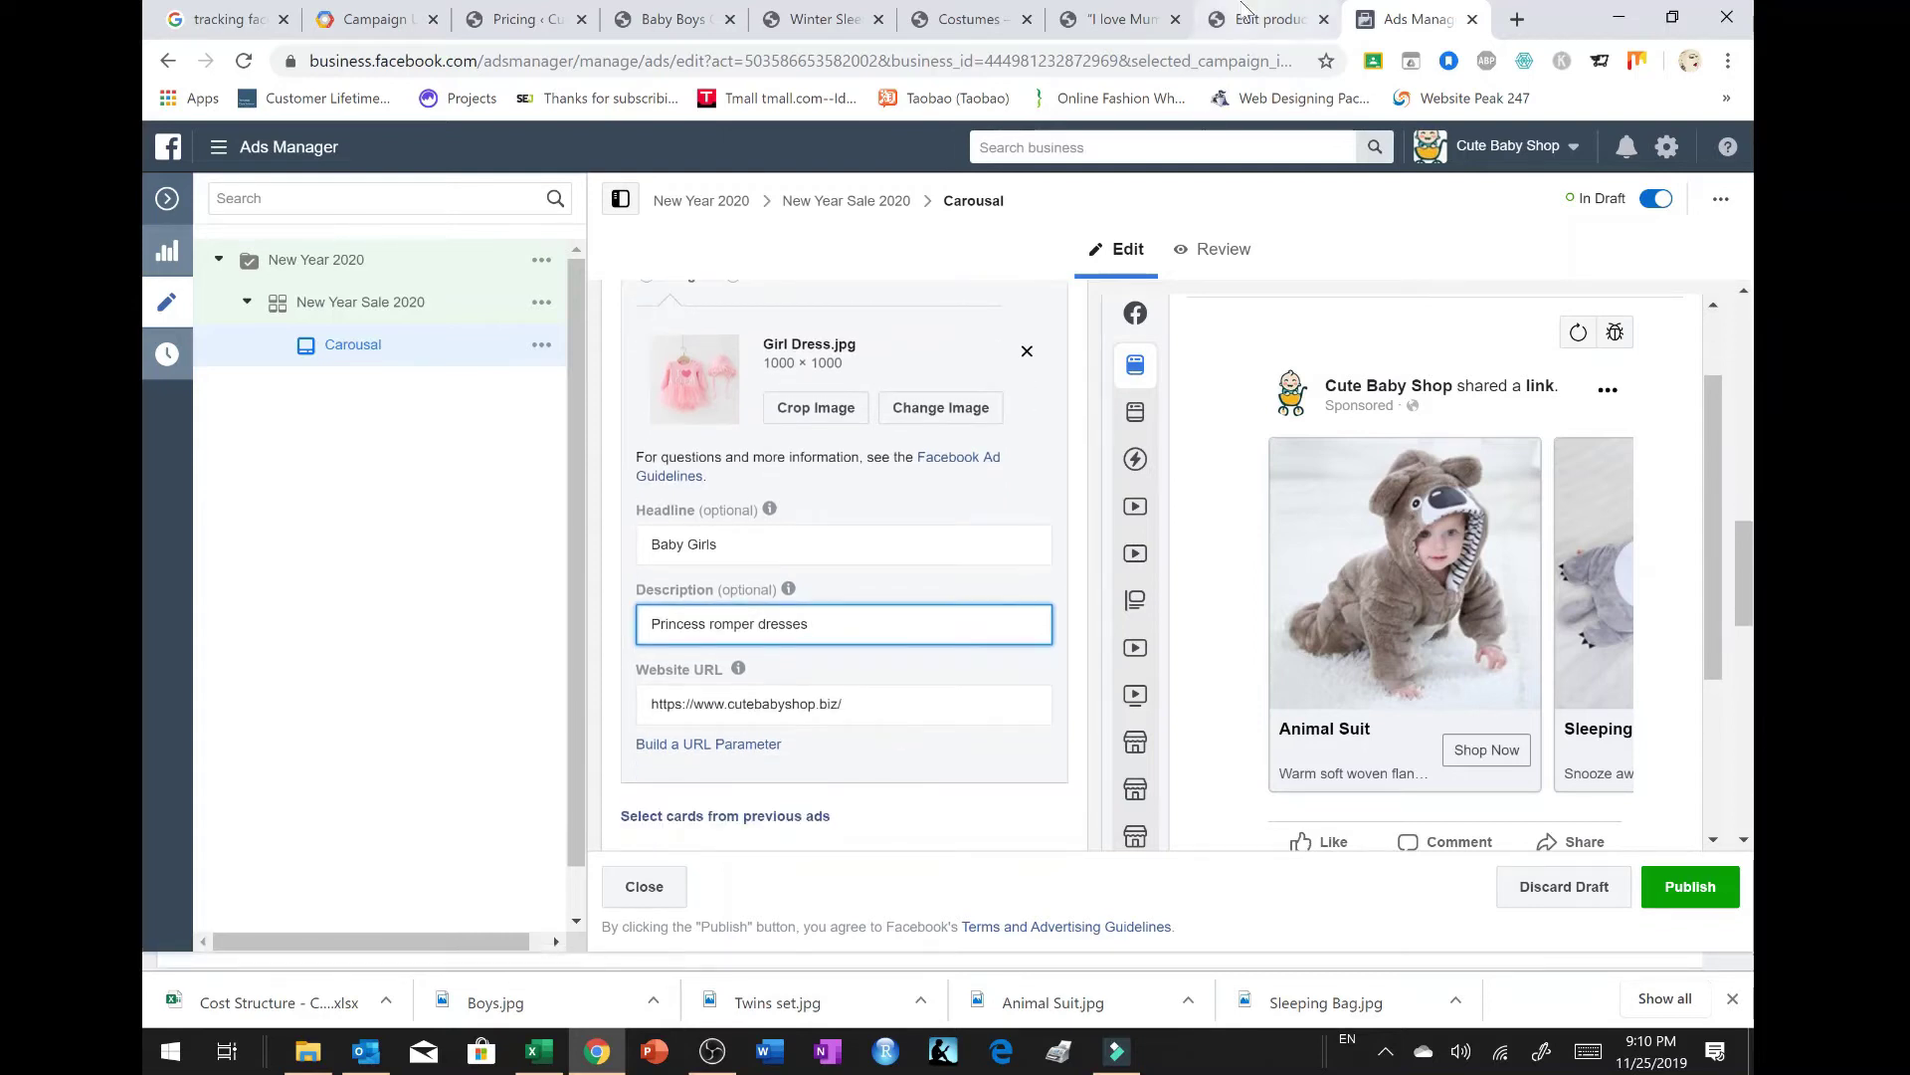
Step: Switch to the shop's Costumes page and open the Dresses category under Girls Baby Clothing
click(1249, 16)
click(1104, 18)
click(973, 18)
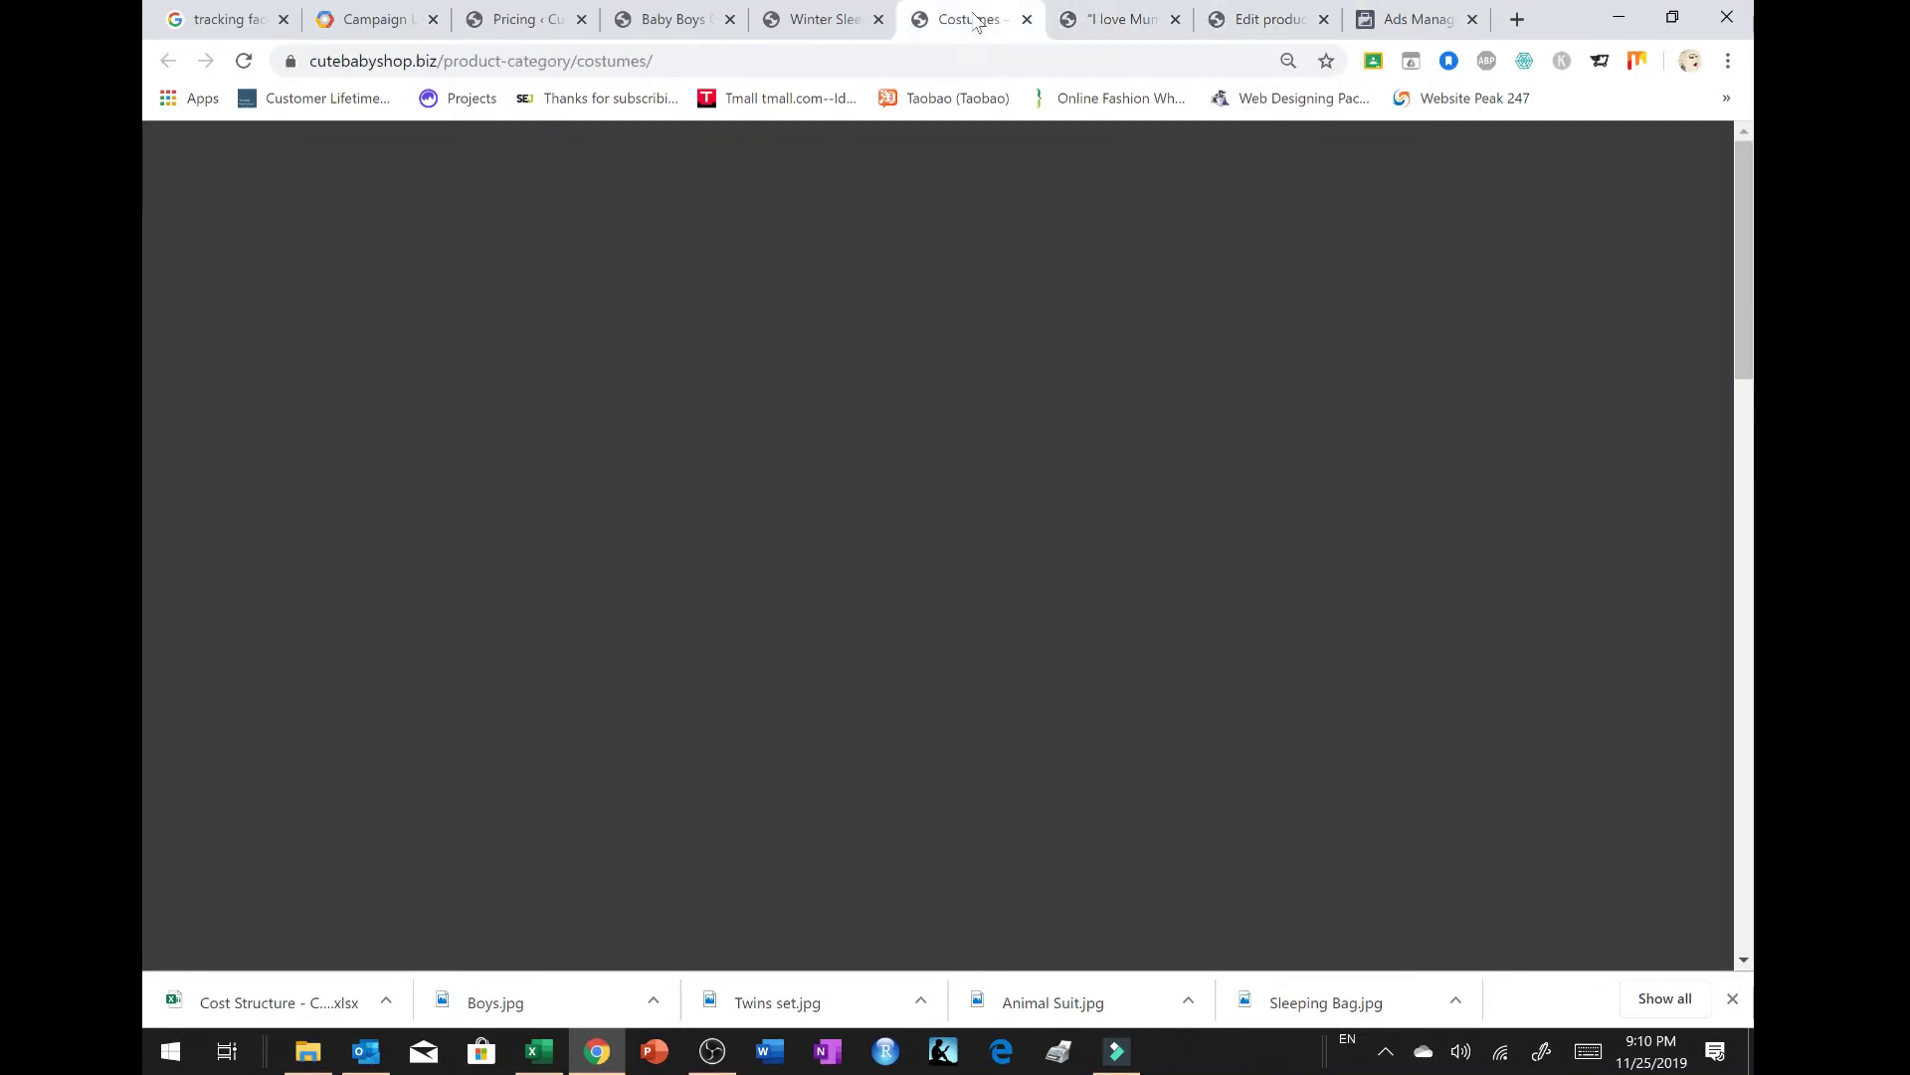
click(838, 19)
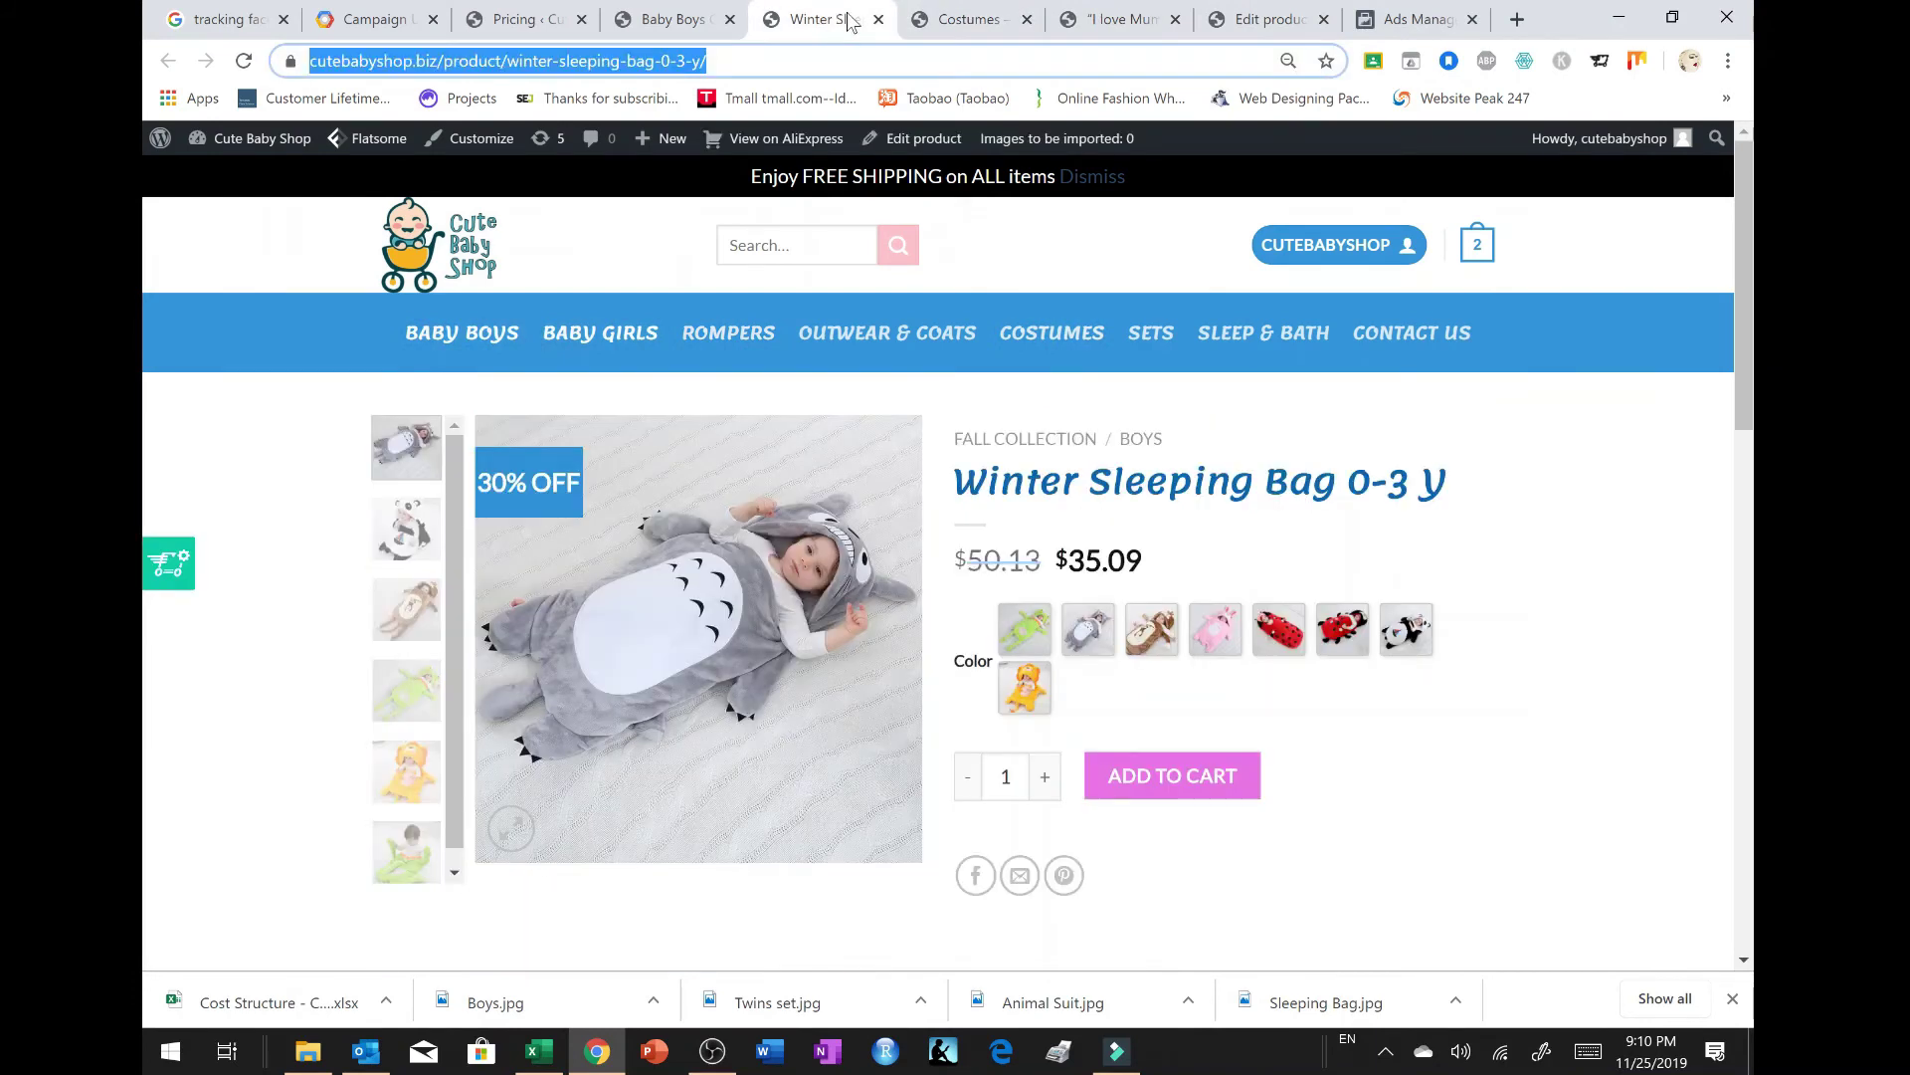
click(967, 19)
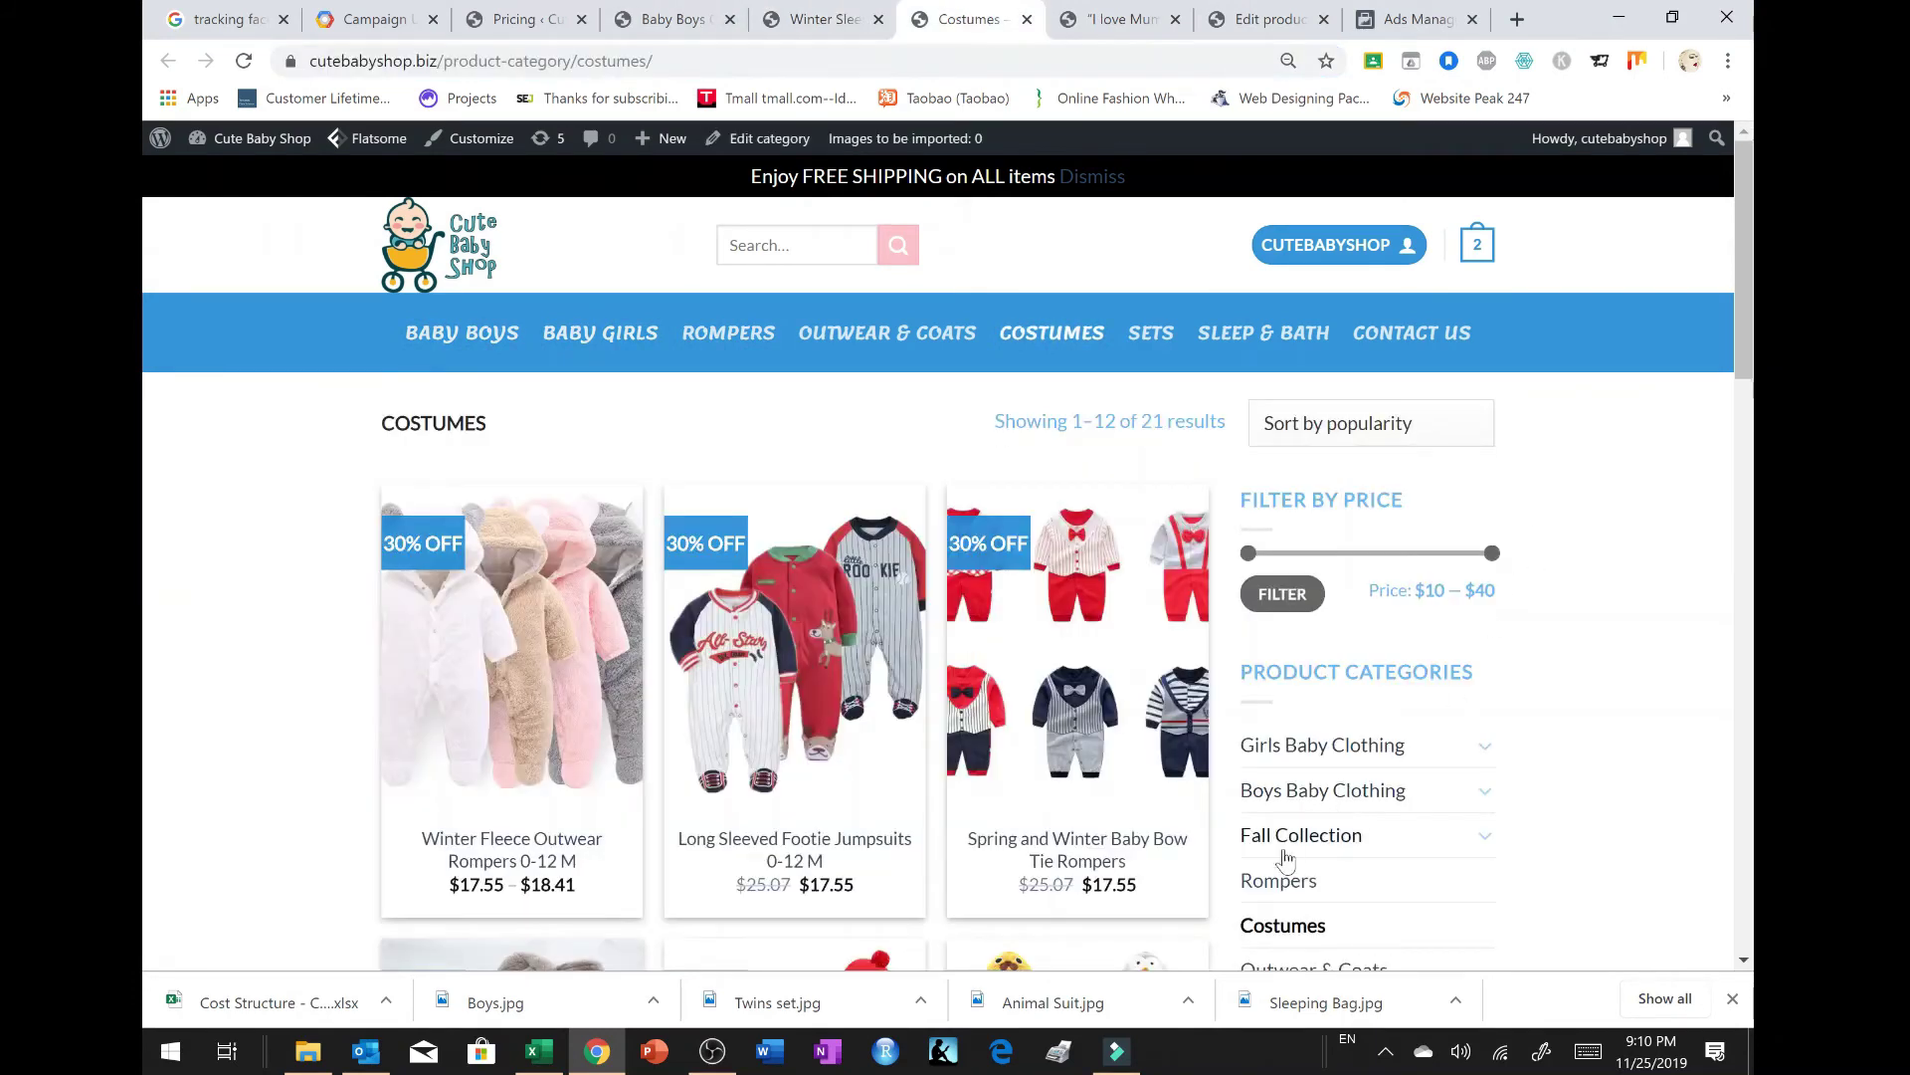
scroll(1294, 856, down, 1)
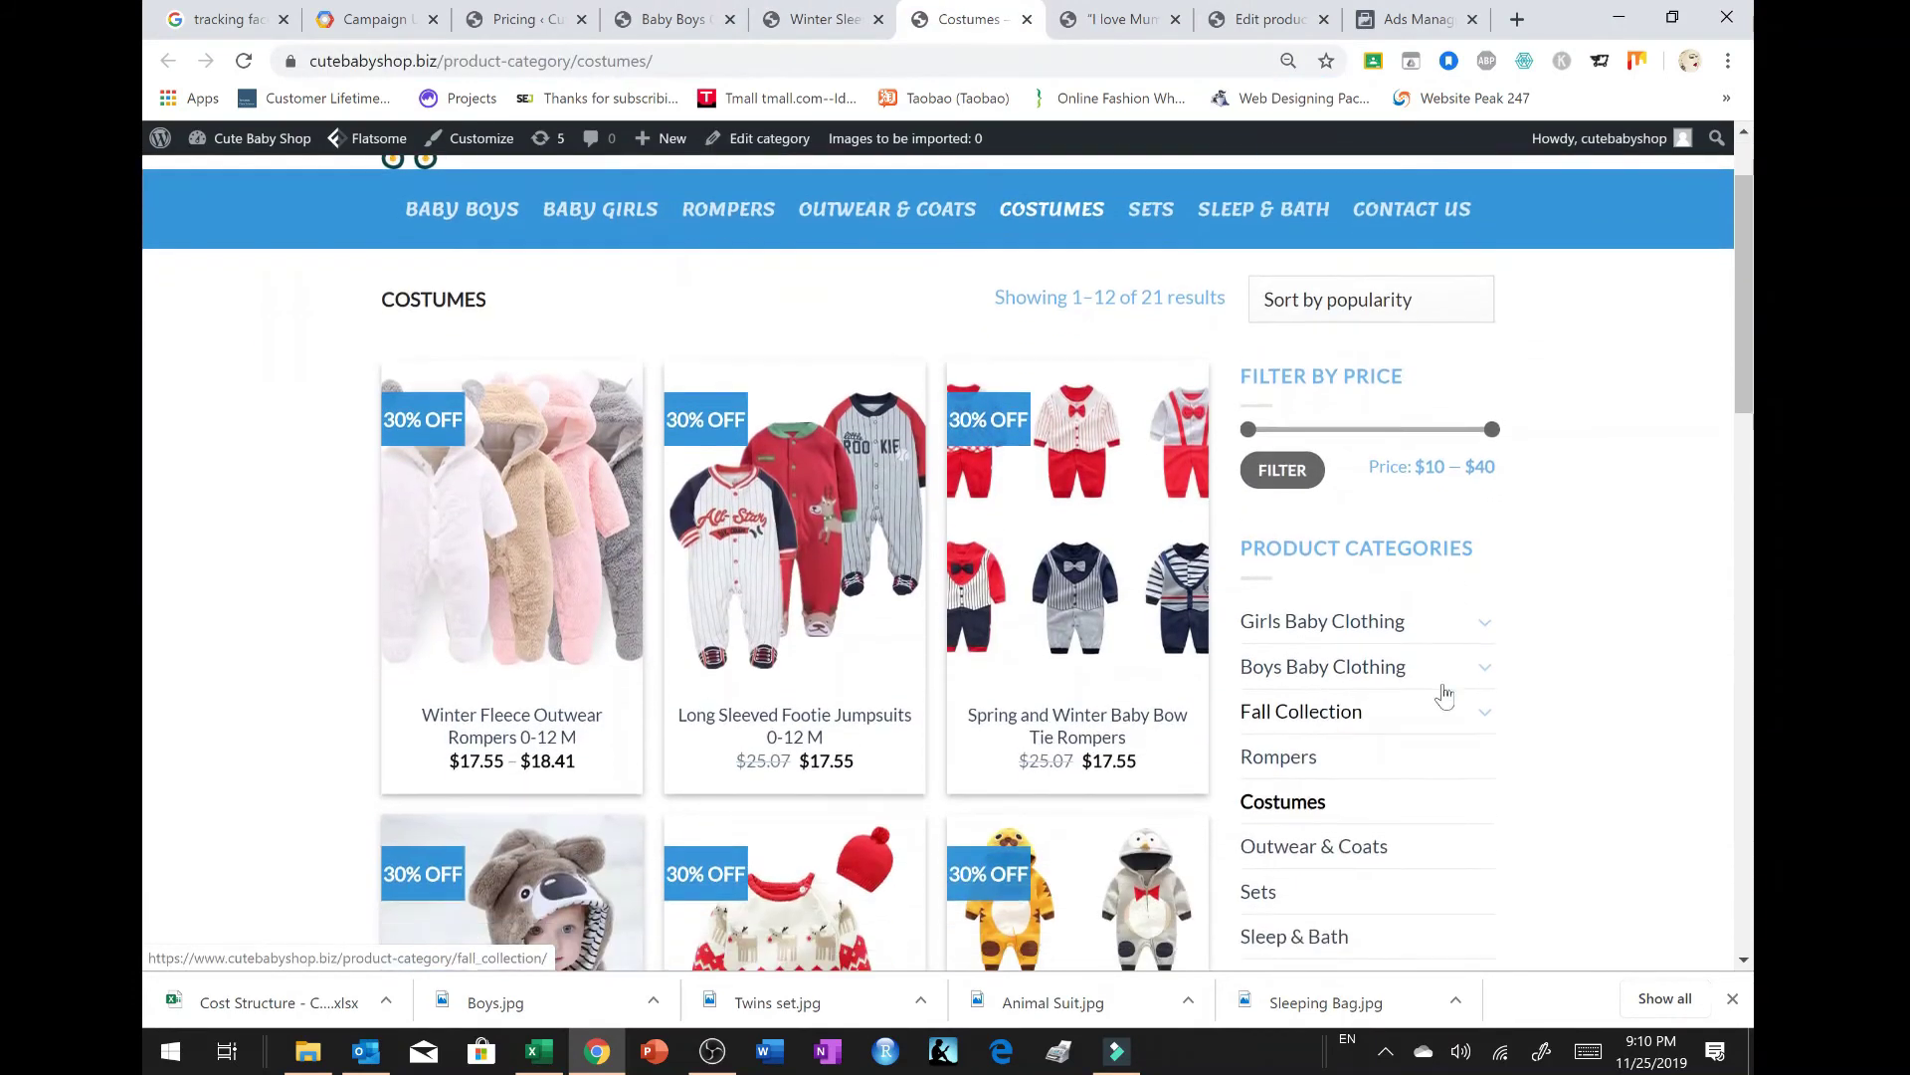
click(1483, 630)
click(1305, 769)
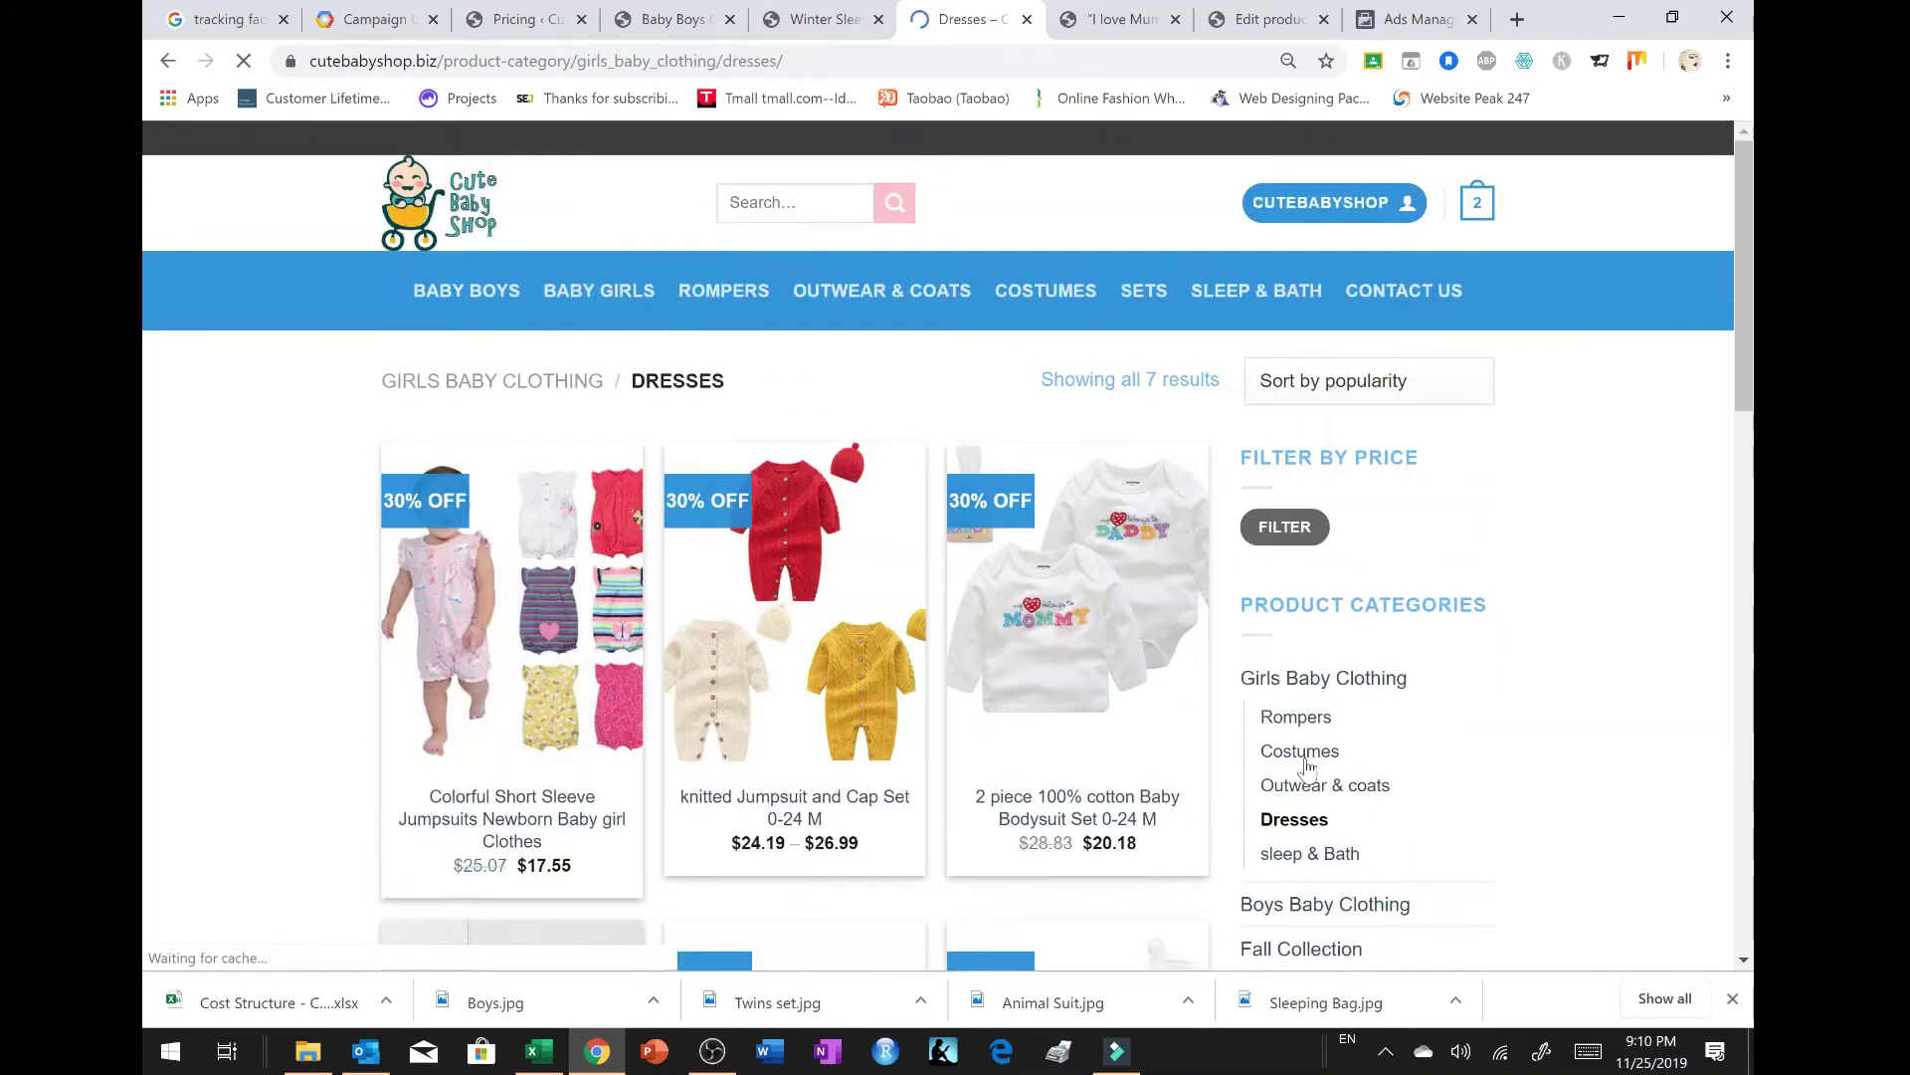
Step: Open the product page of the Girls Spring Autumn Princess Lace Dress Romper 0-9M
scroll(654, 450, down, 8)
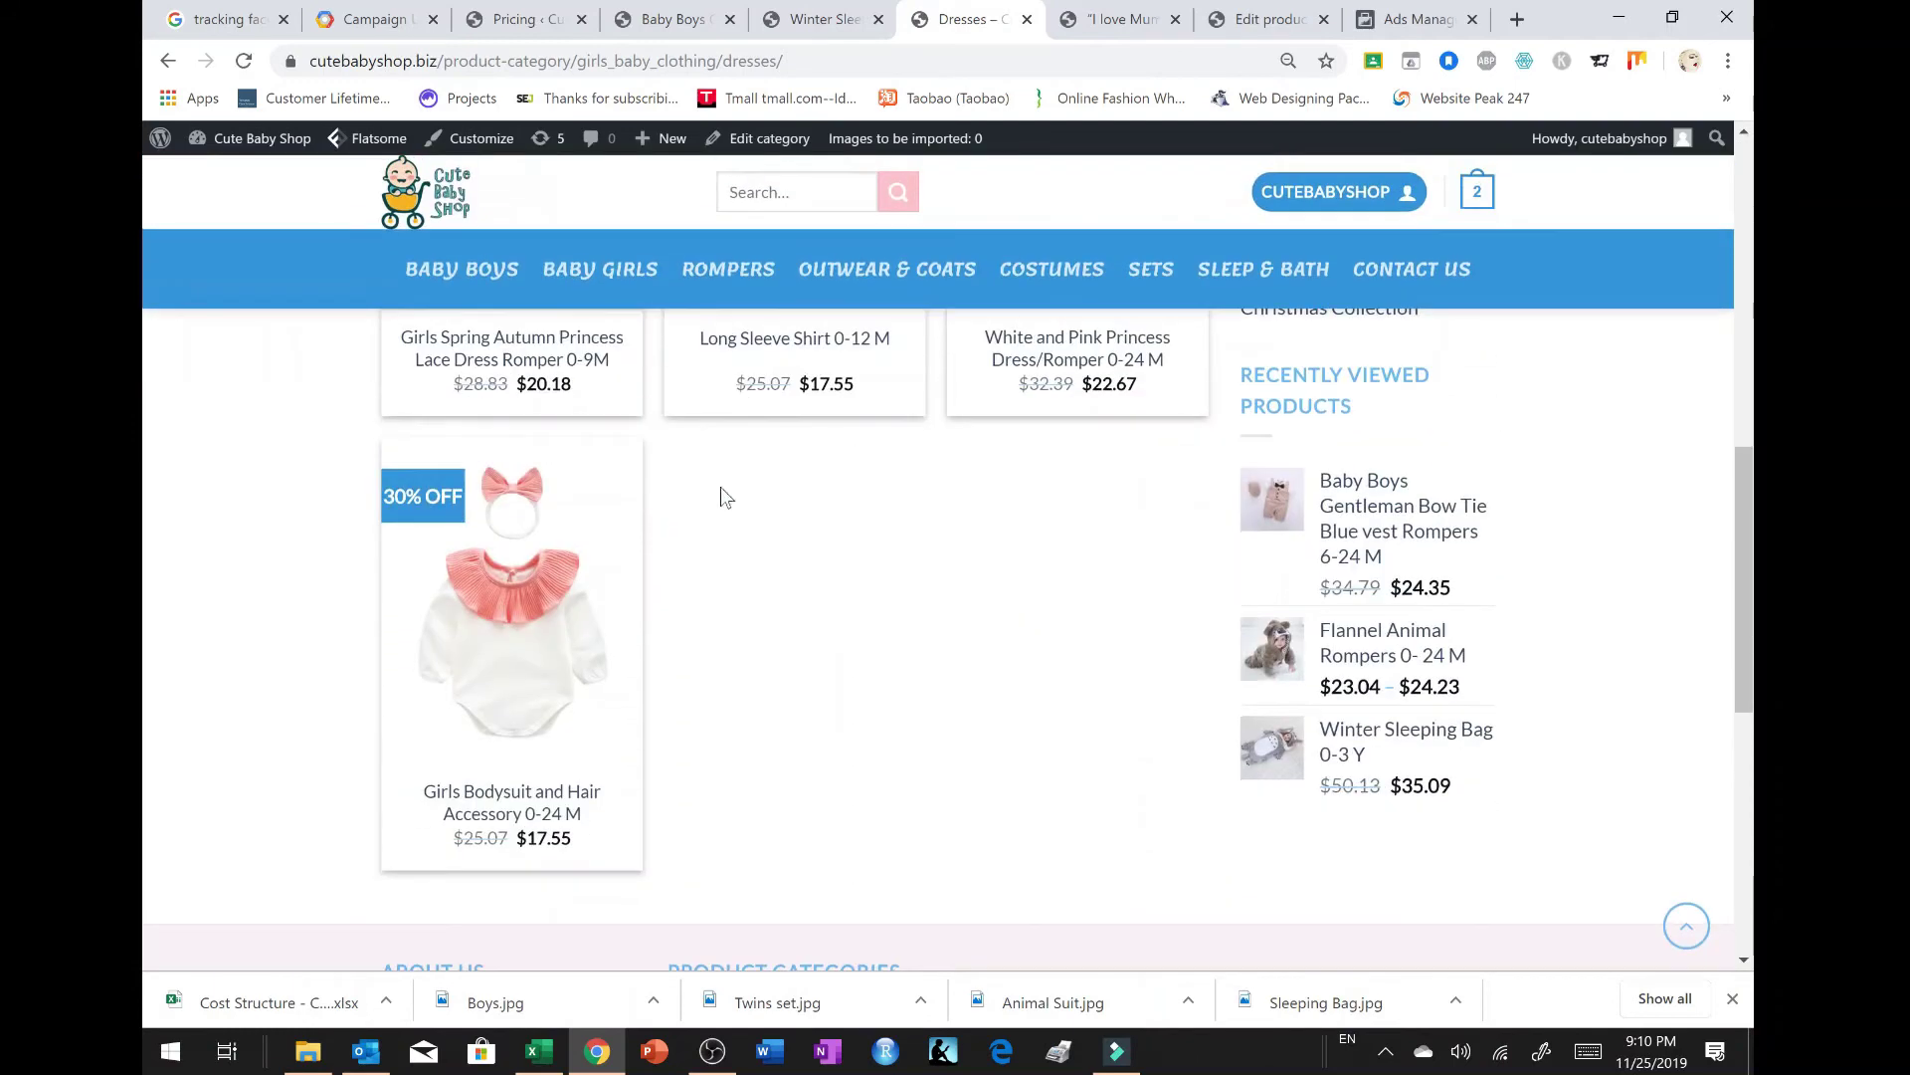
click(580, 359)
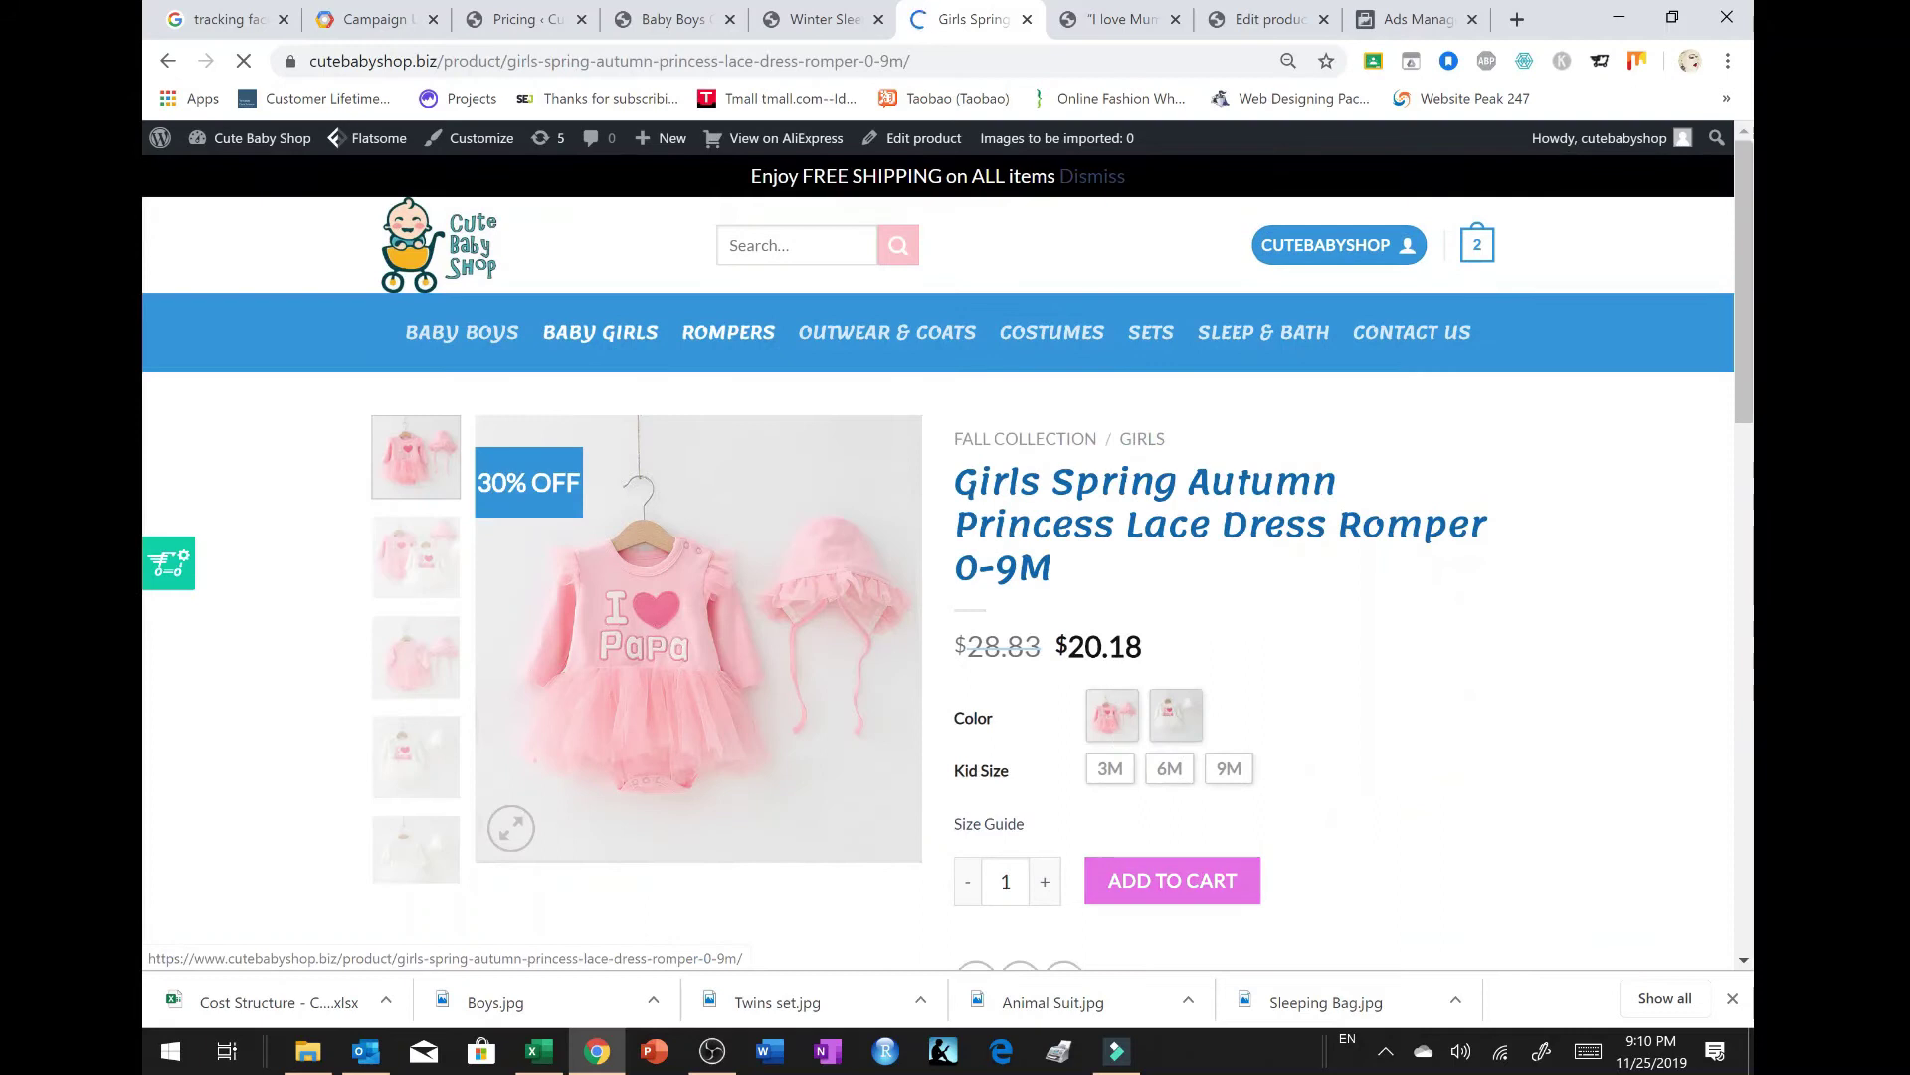
scroll(1449, 666, down, 3)
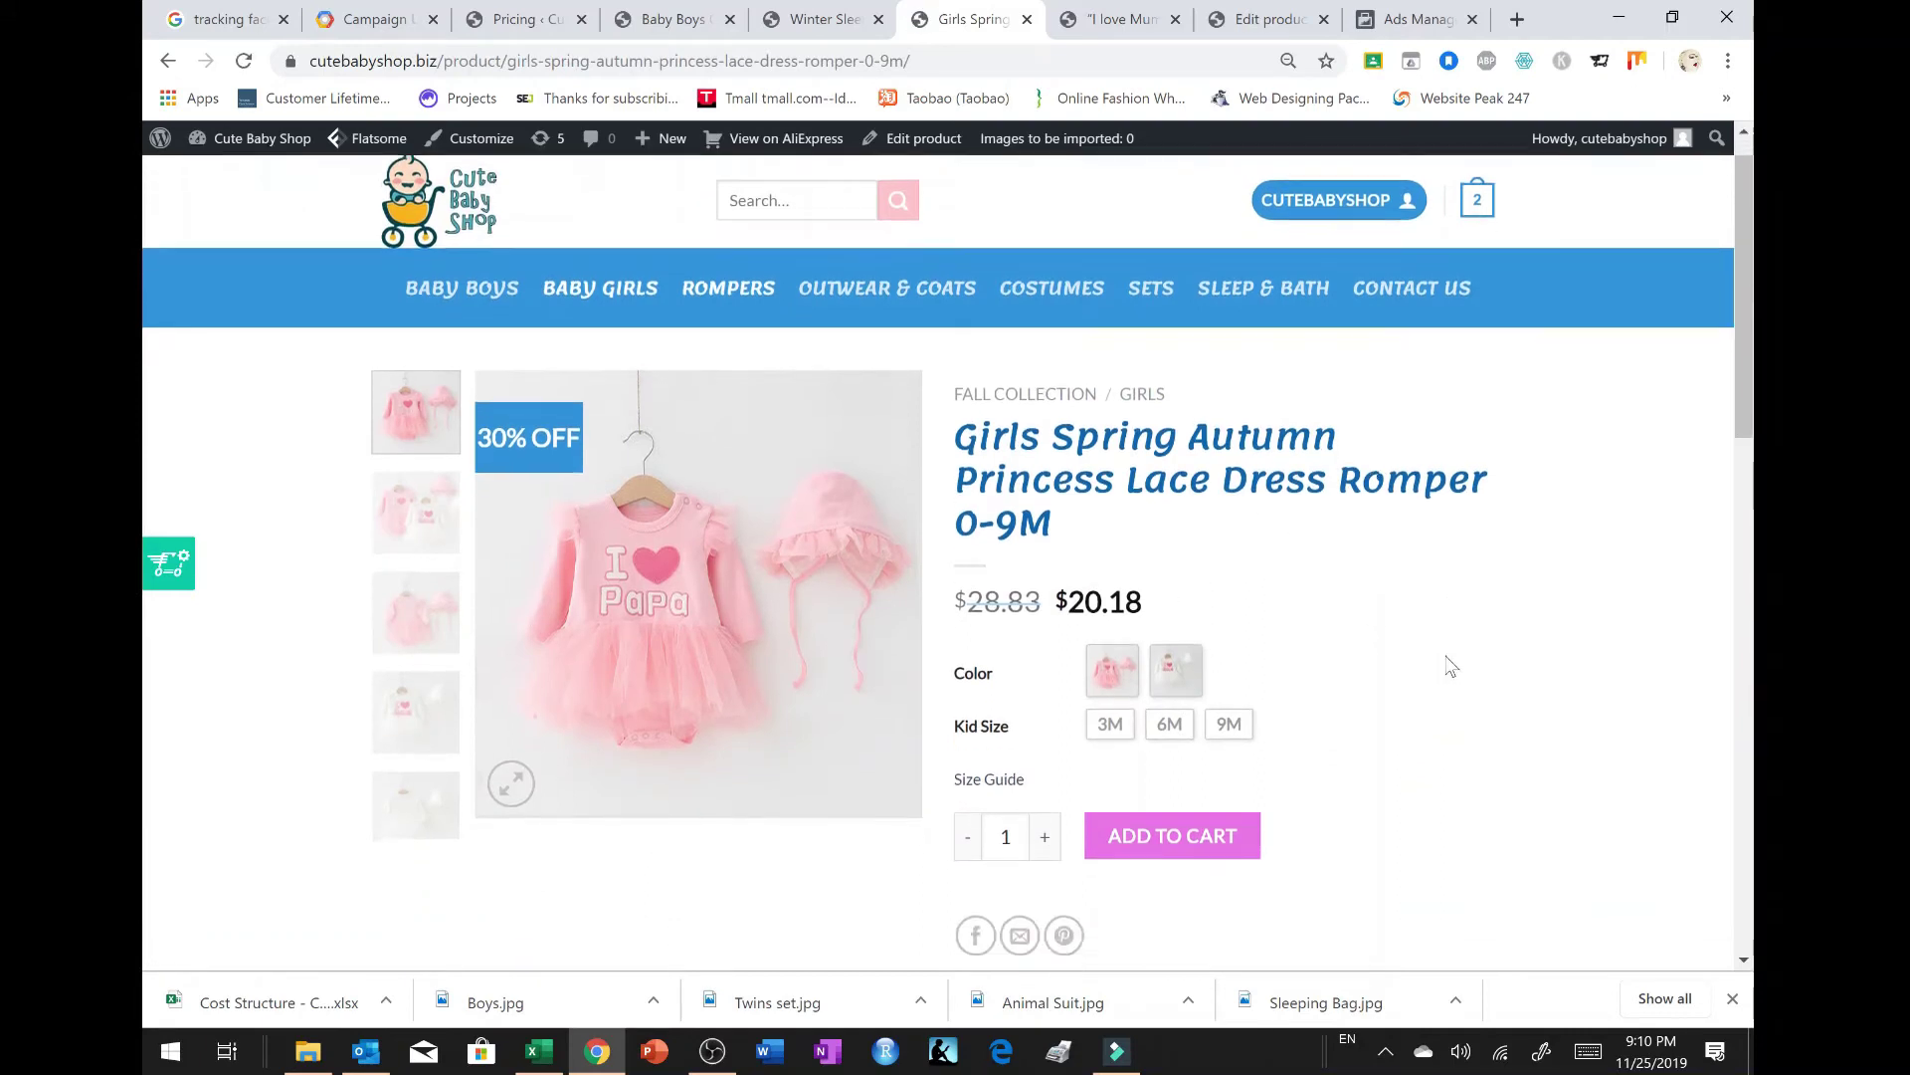
scroll(1433, 666, up, 2)
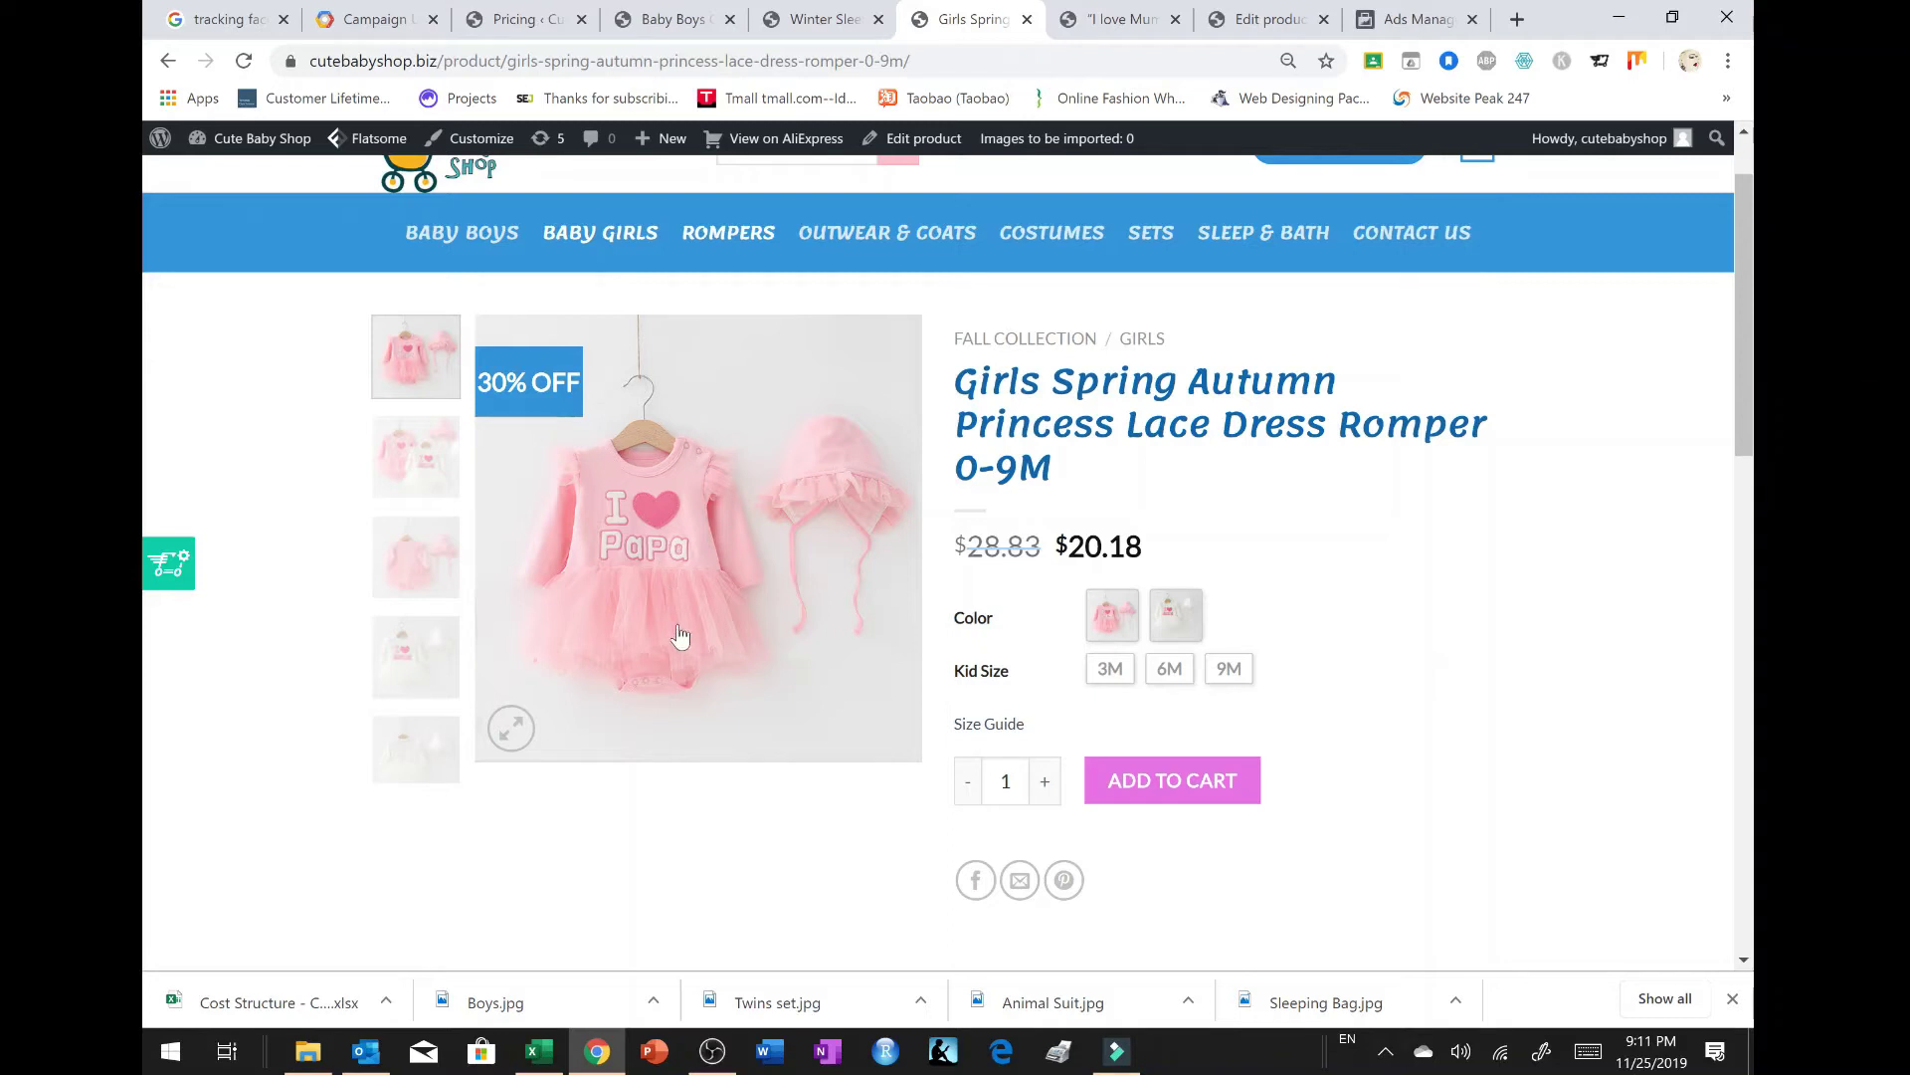
Step: Return to Ads Manager and change the Baby Girls card's description to "Princess romper lace dress"
click(1413, 19)
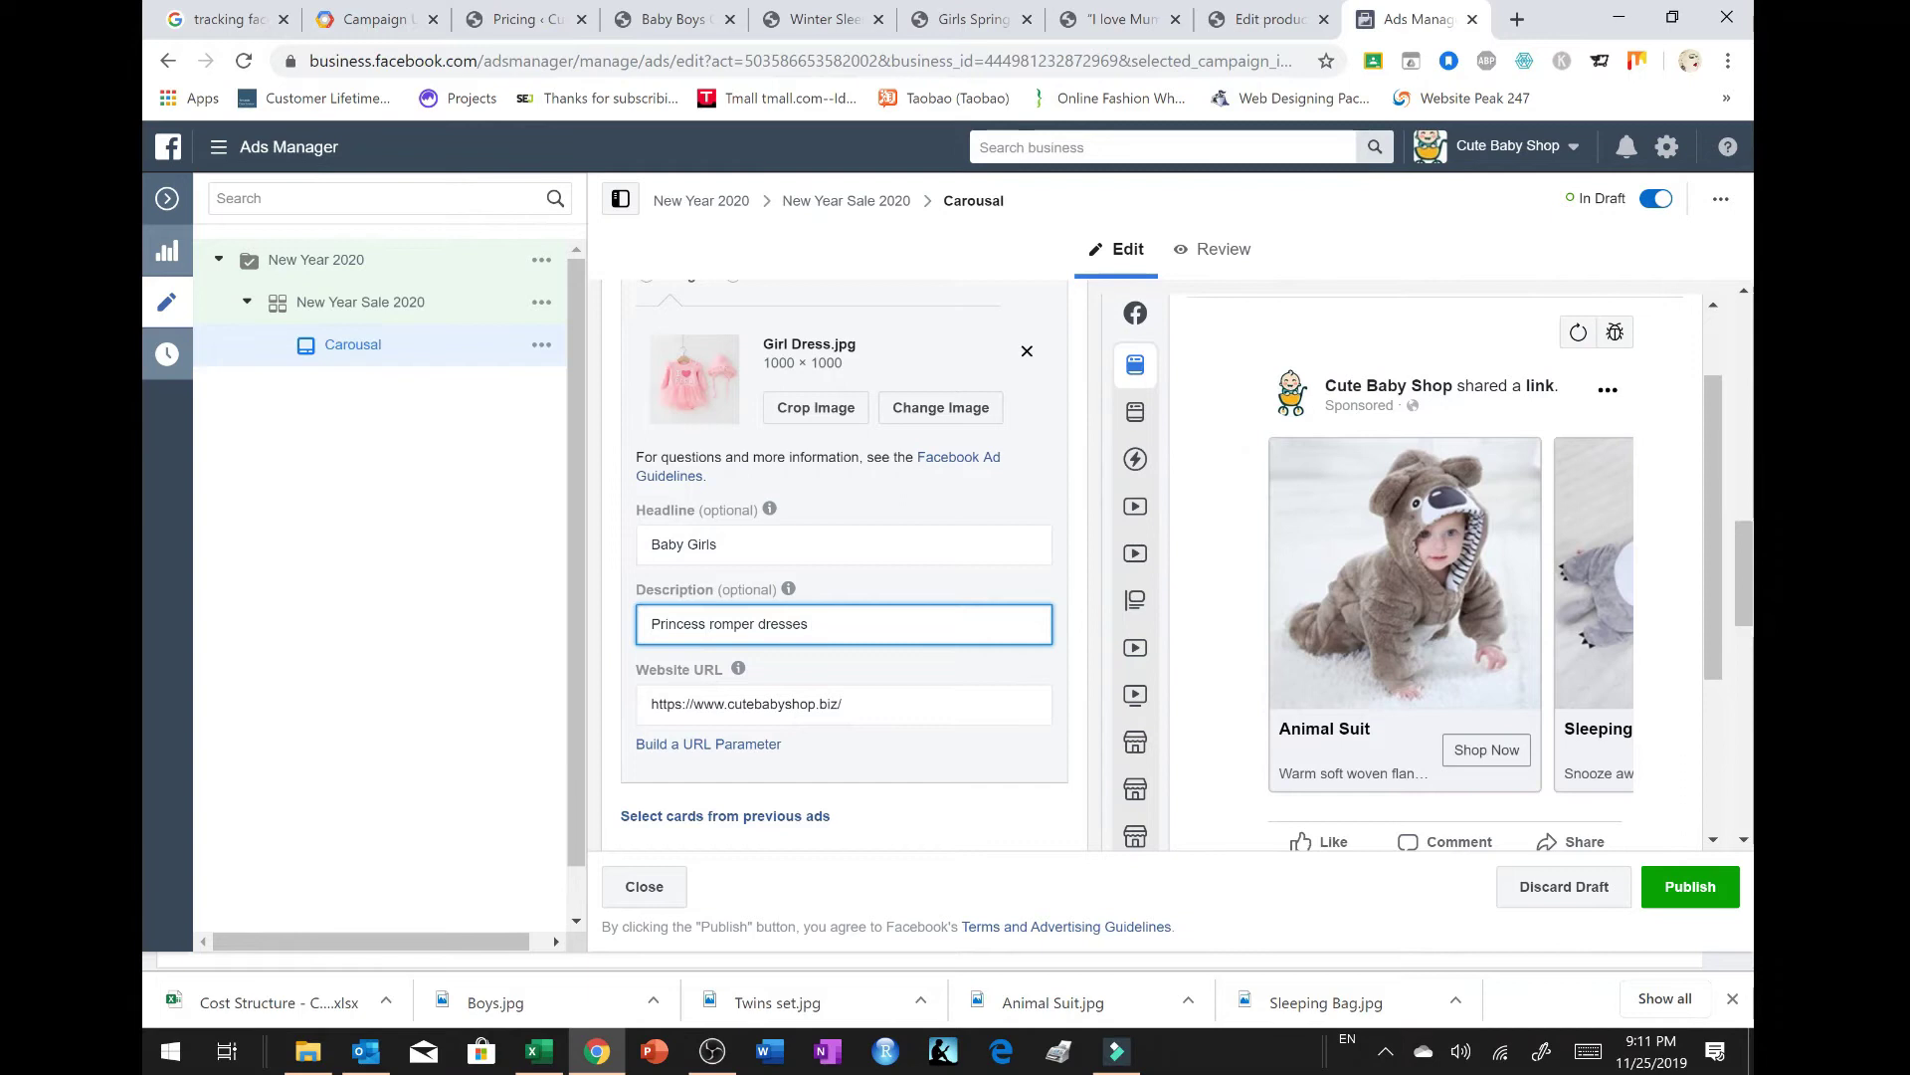
key(ctrl+Left)
text(lace)
click(868, 637)
key(BackSpace)
key(BackSpace)
key(BackSpace)
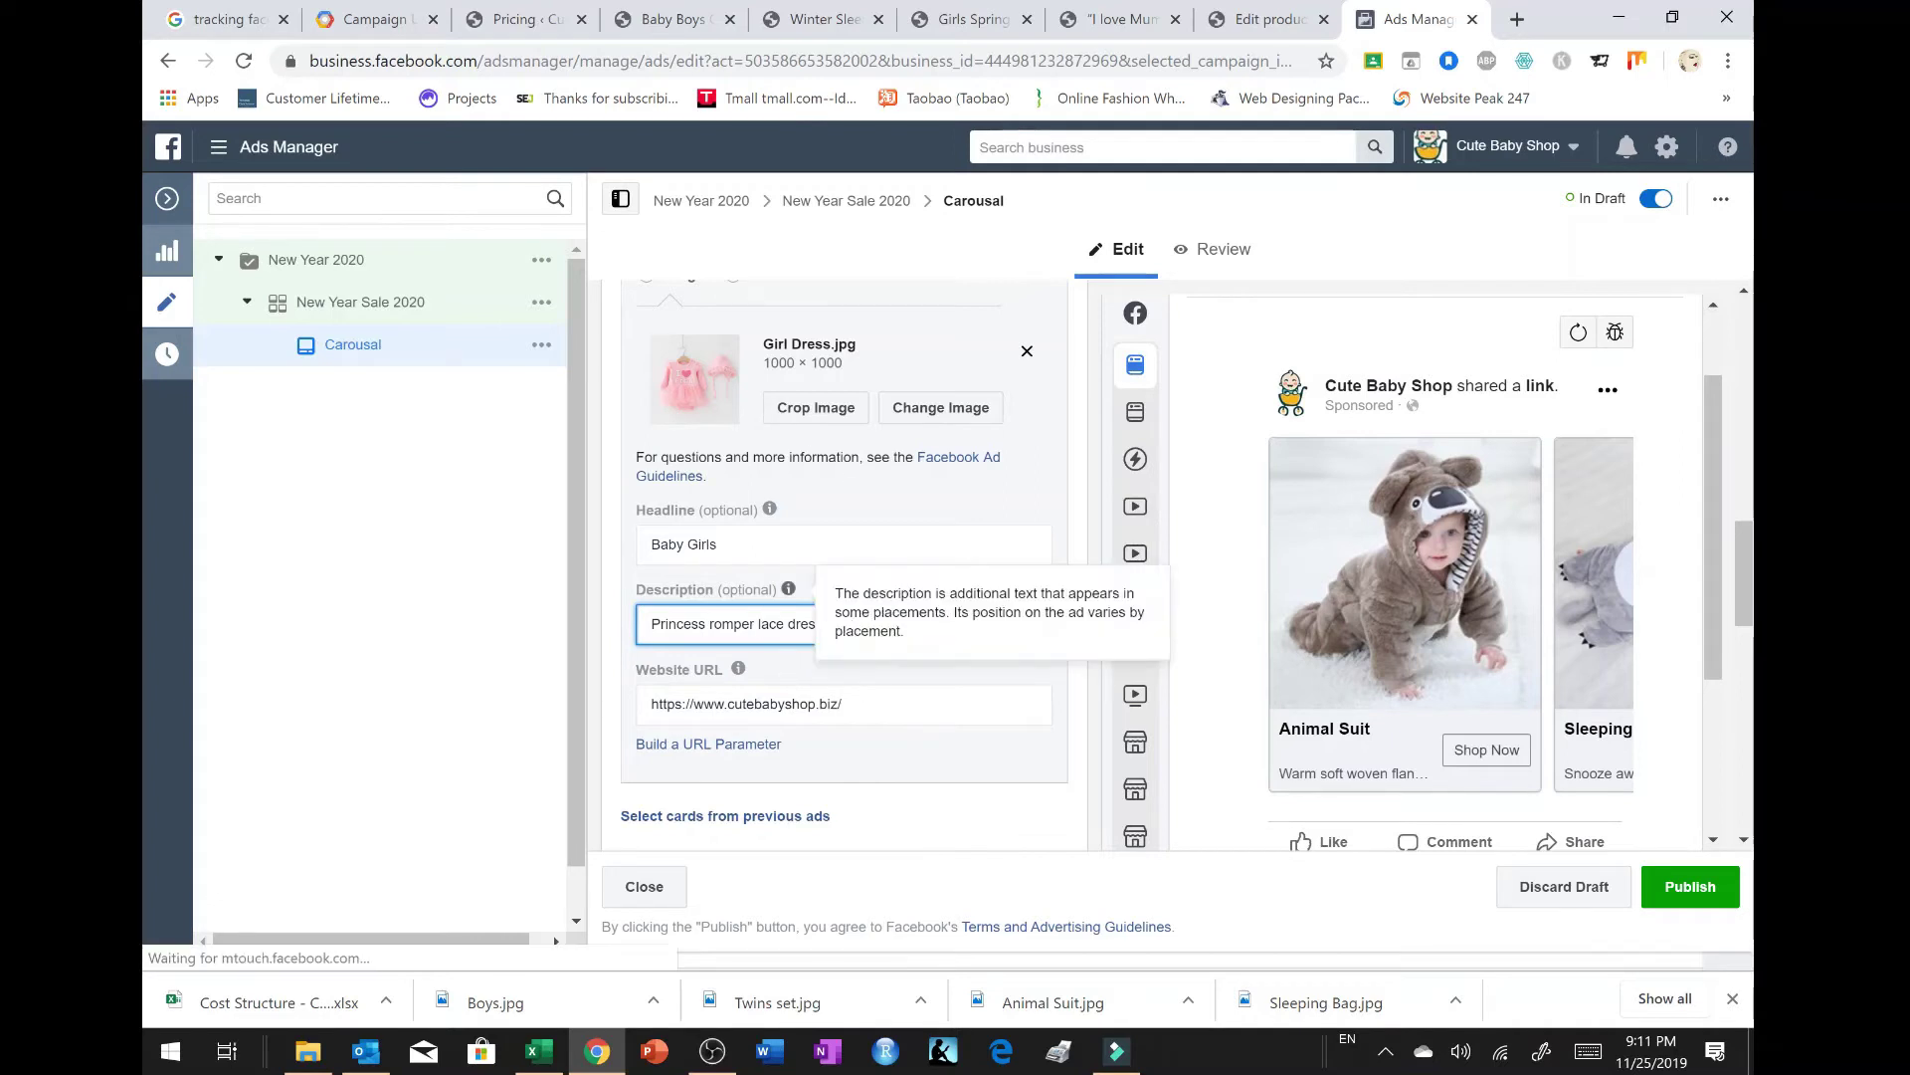
Step: Clear the Baby Girls card's website URL and copy the web address of the Princess Lace Dress Romper product page
drag(862, 705, 645, 705)
key(BackSpace)
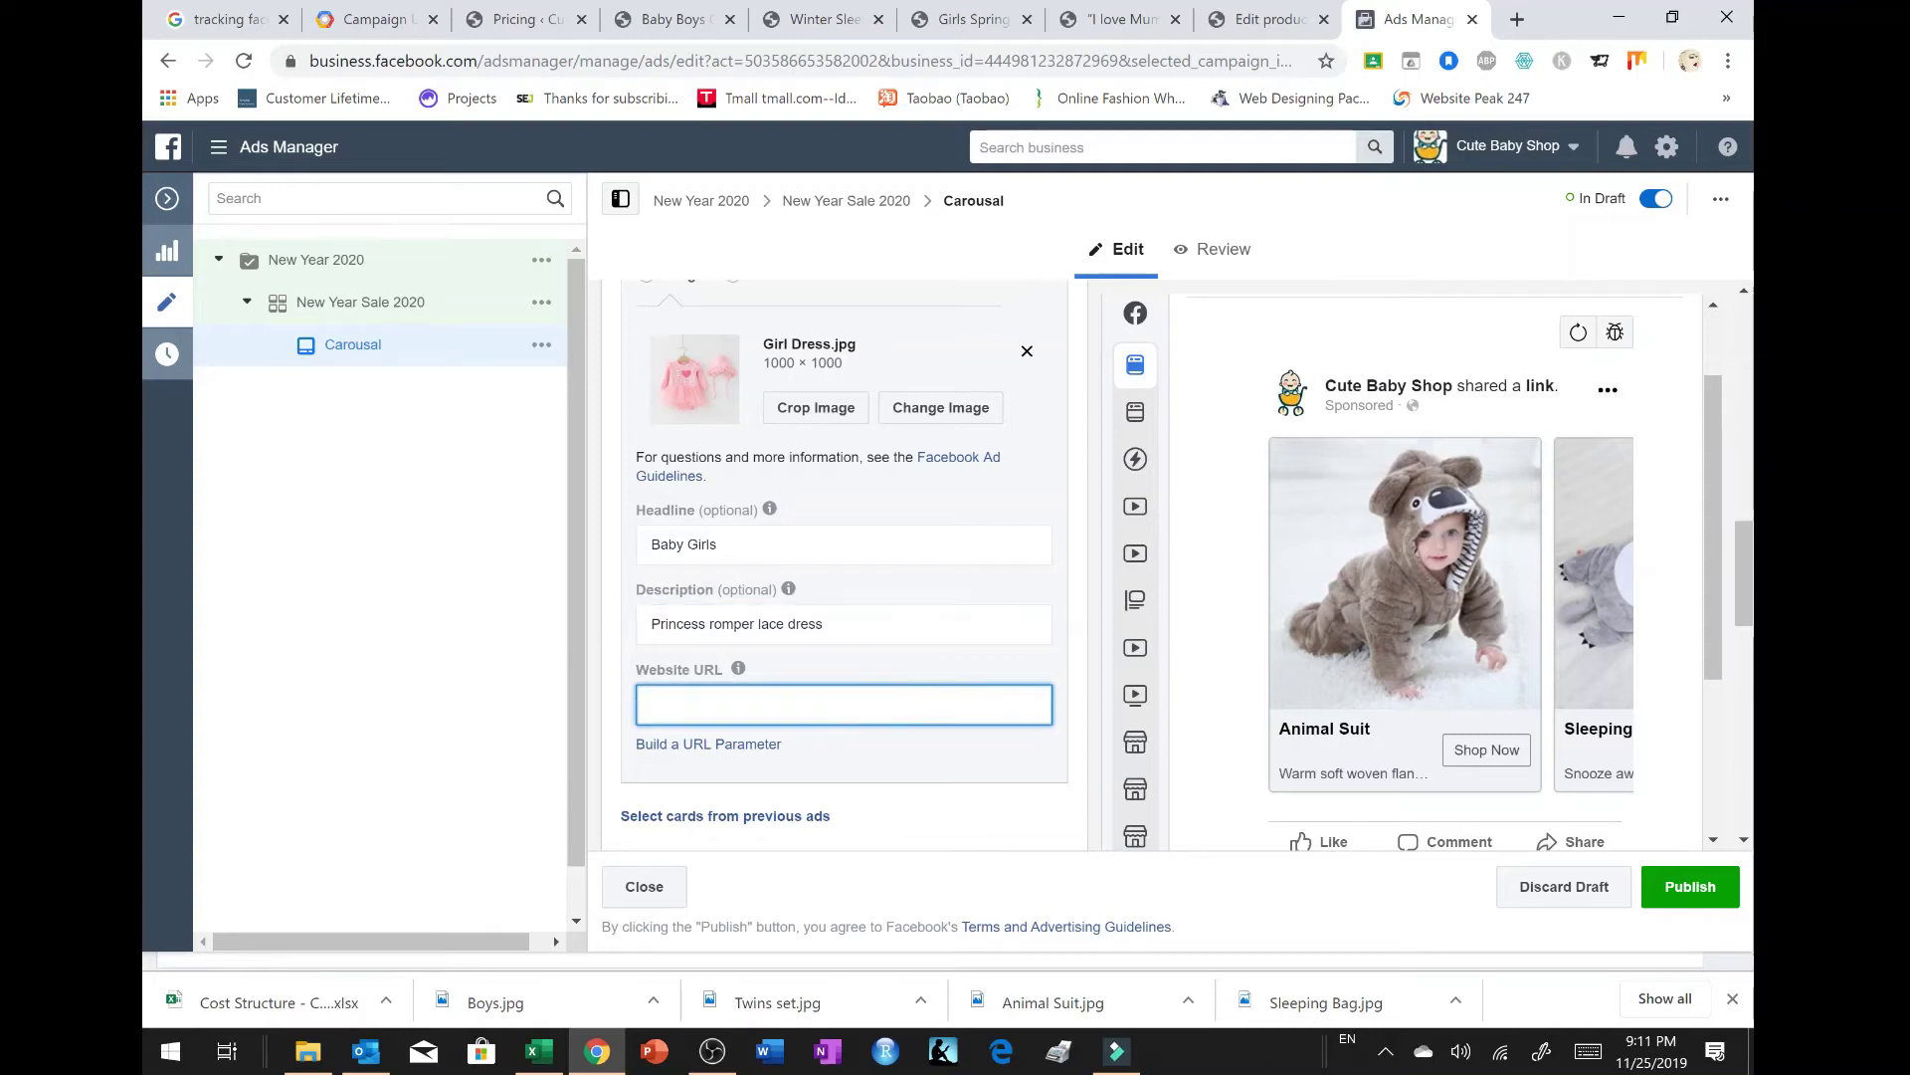
click(1264, 19)
click(1122, 19)
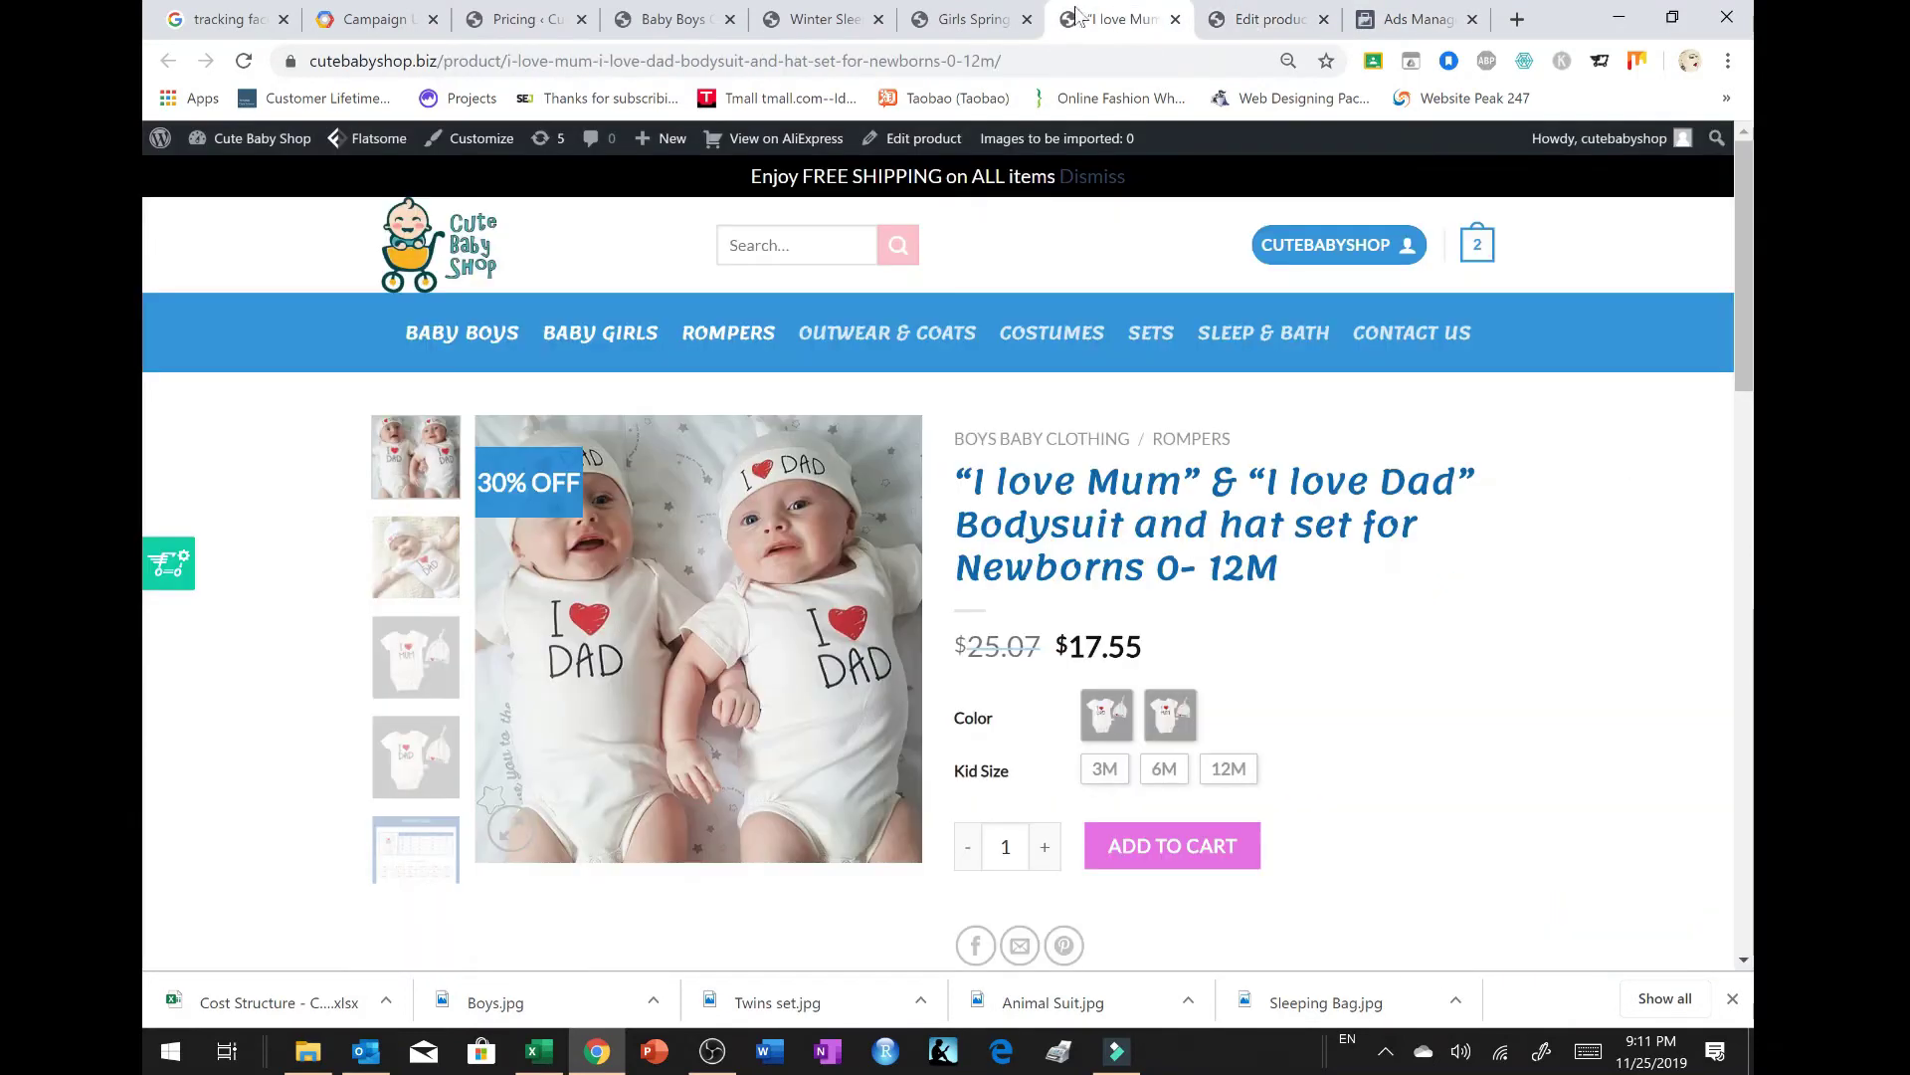
click(973, 20)
key(ctrl+l)
key(ctrl+c)
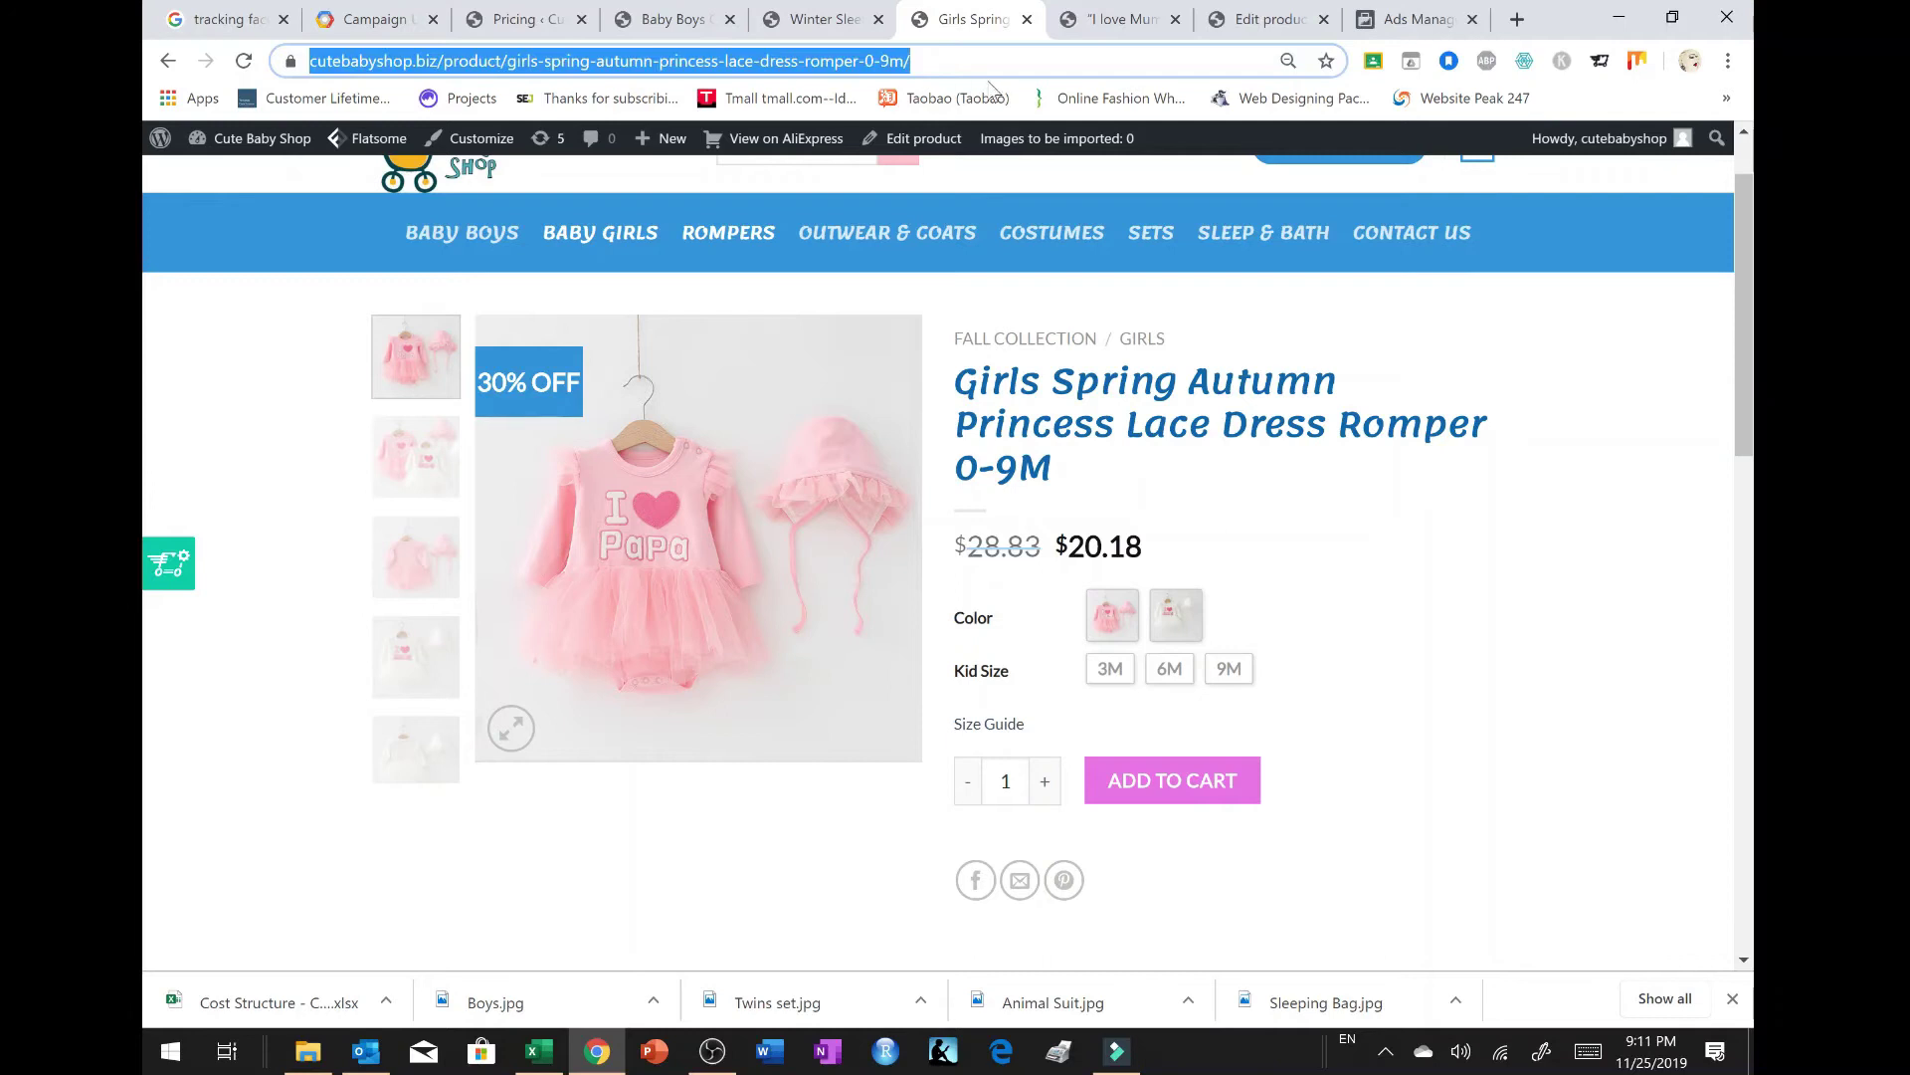
Step: Switch to the Campaign URL Builder and replace its website URL with the copied product address
click(370, 18)
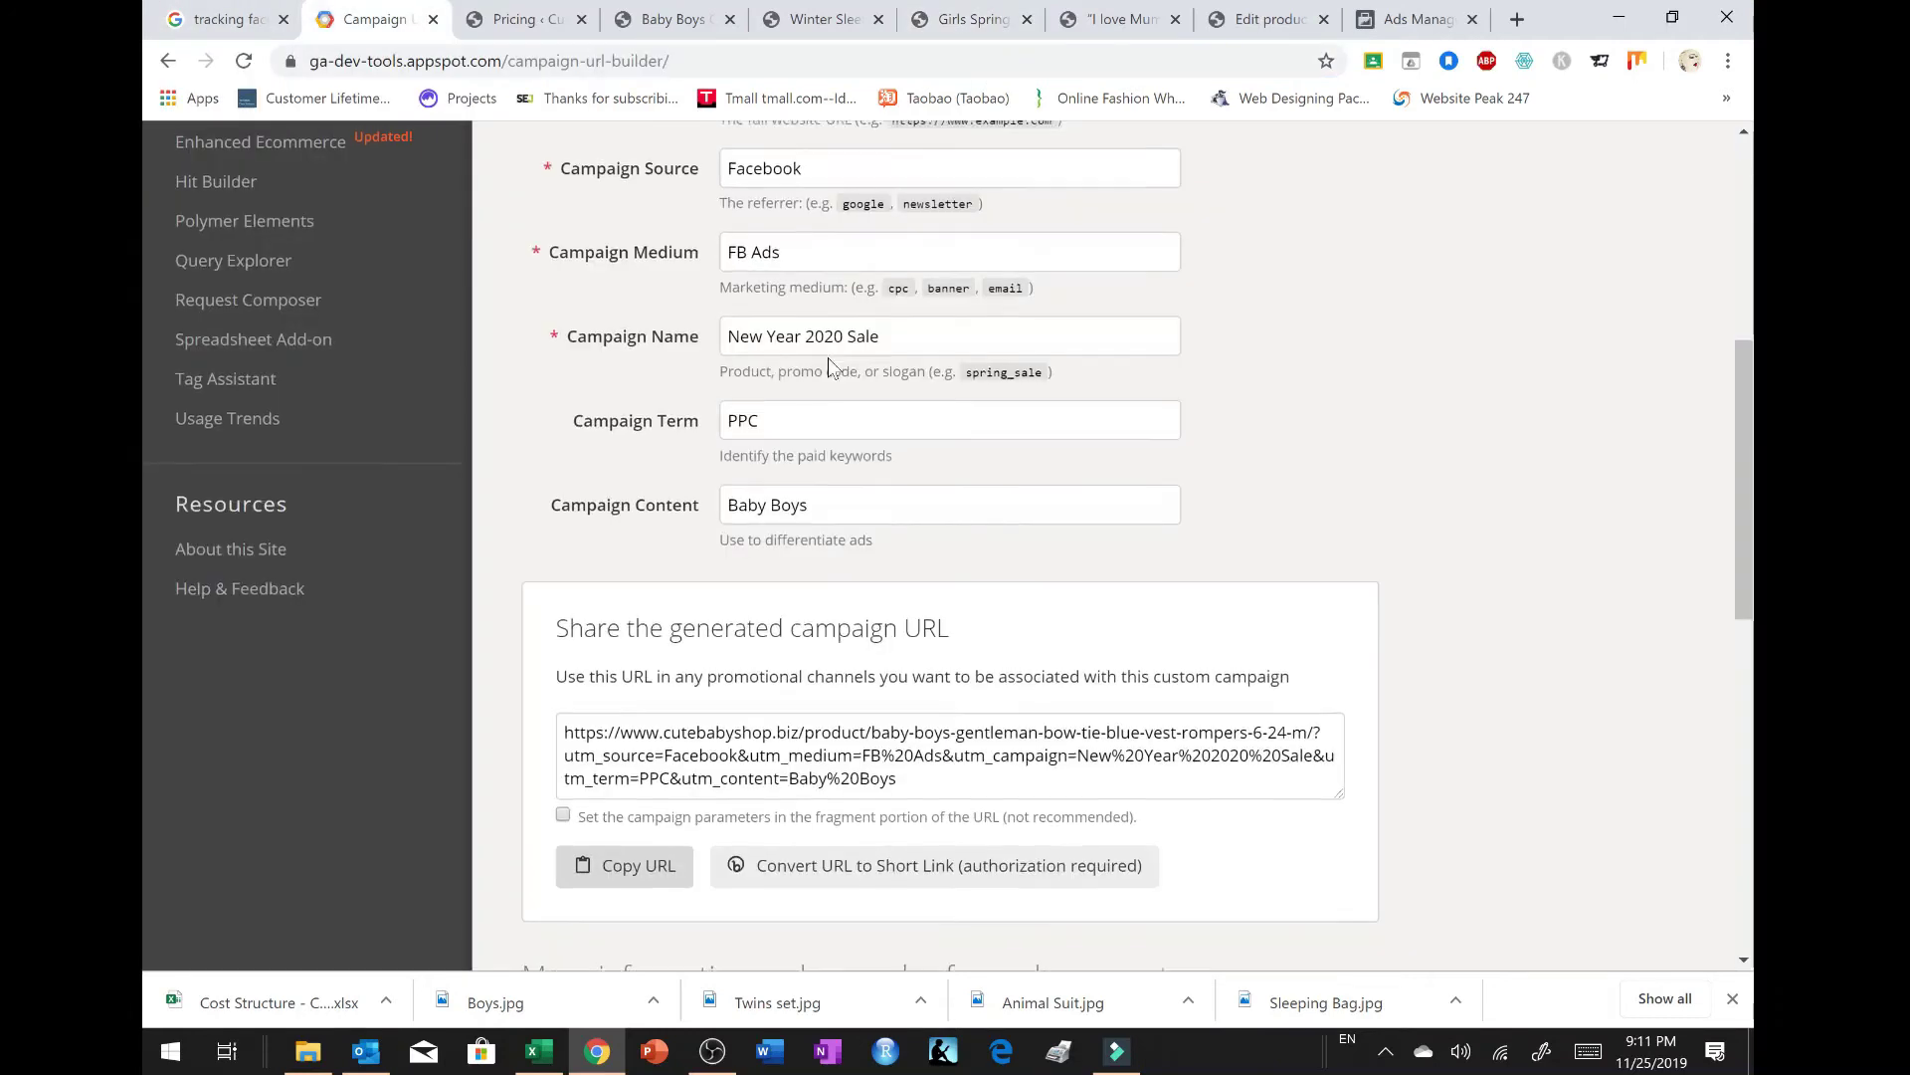
scroll(828, 357, up, 2)
click(831, 226)
key(ctrl+a)
key(ctrl+v)
Step: Change the campaign content to "Baby Girls"
click(816, 661)
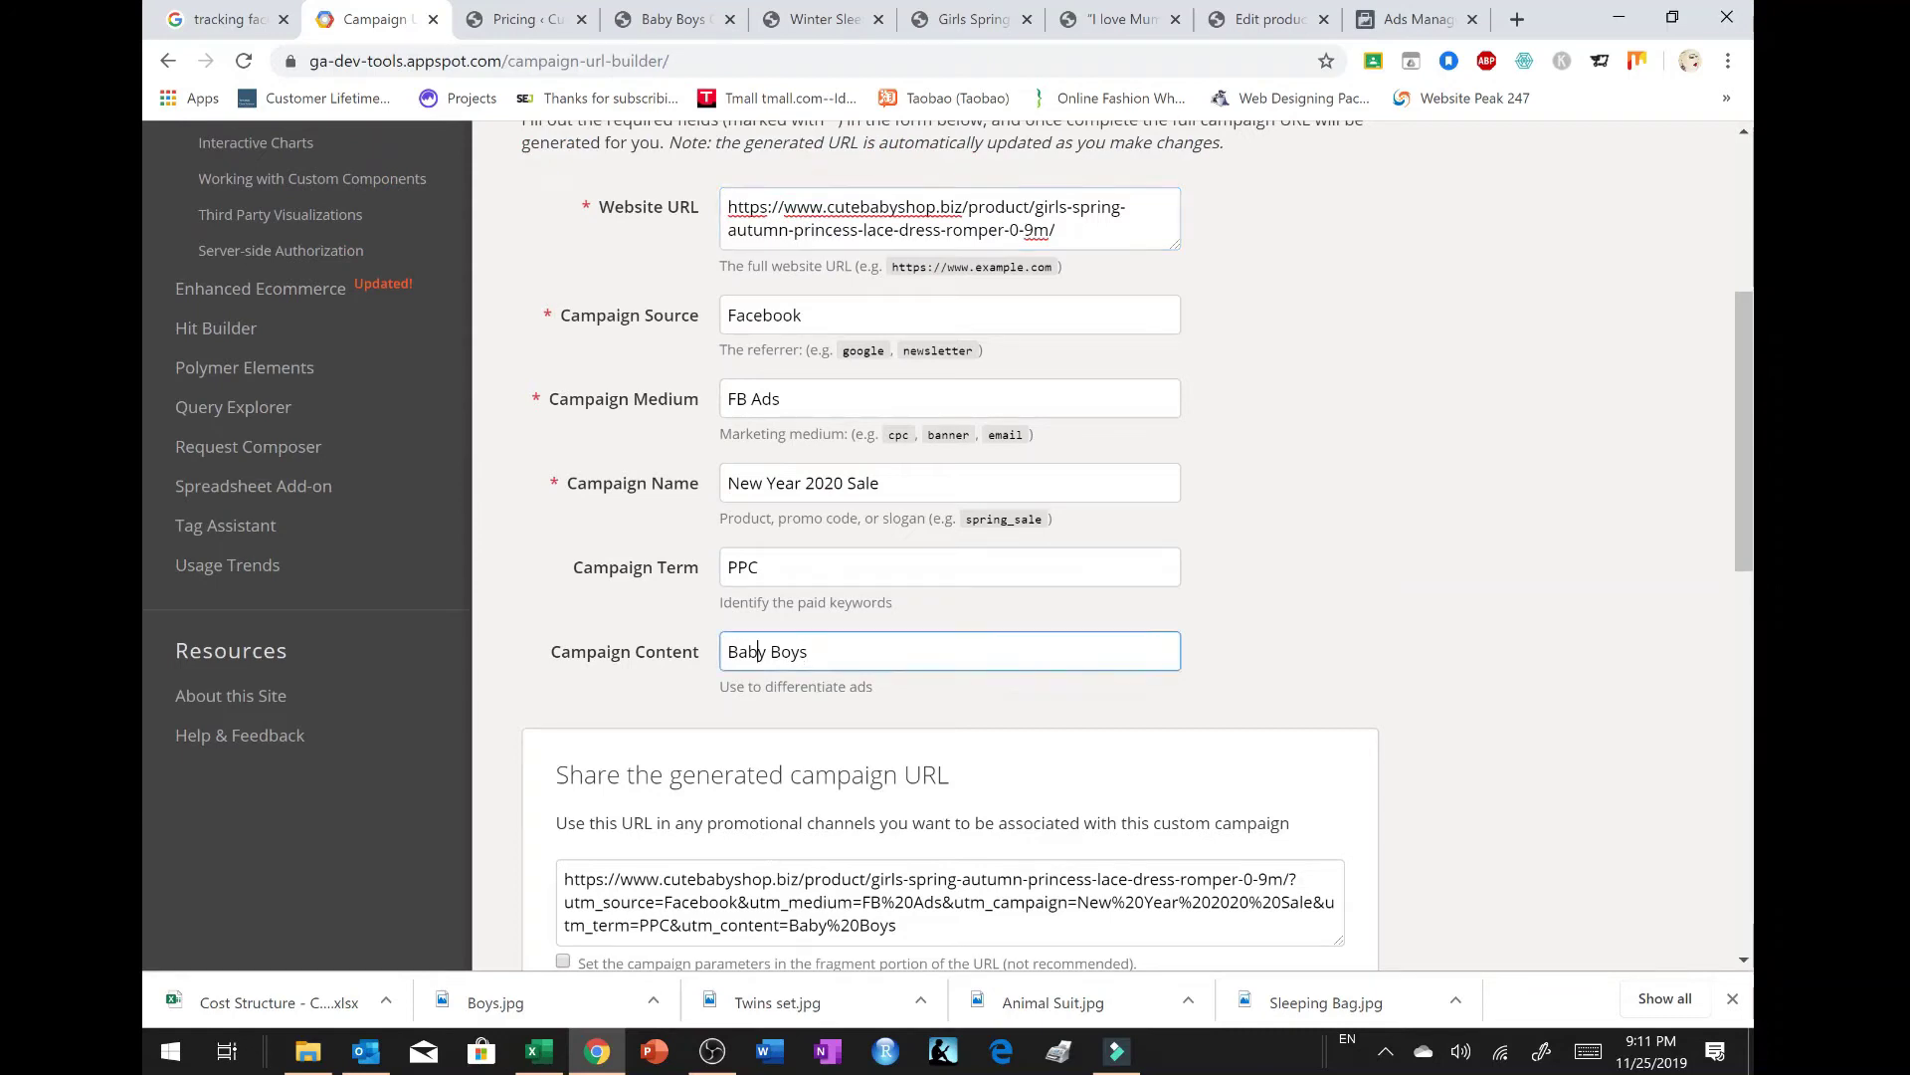
double_click(802, 652)
text(Girls)
Step: Copy the generated campaign URL and switch back to the carousel ad in Ads Manager
scroll(1062, 617, down, 3)
click(883, 618)
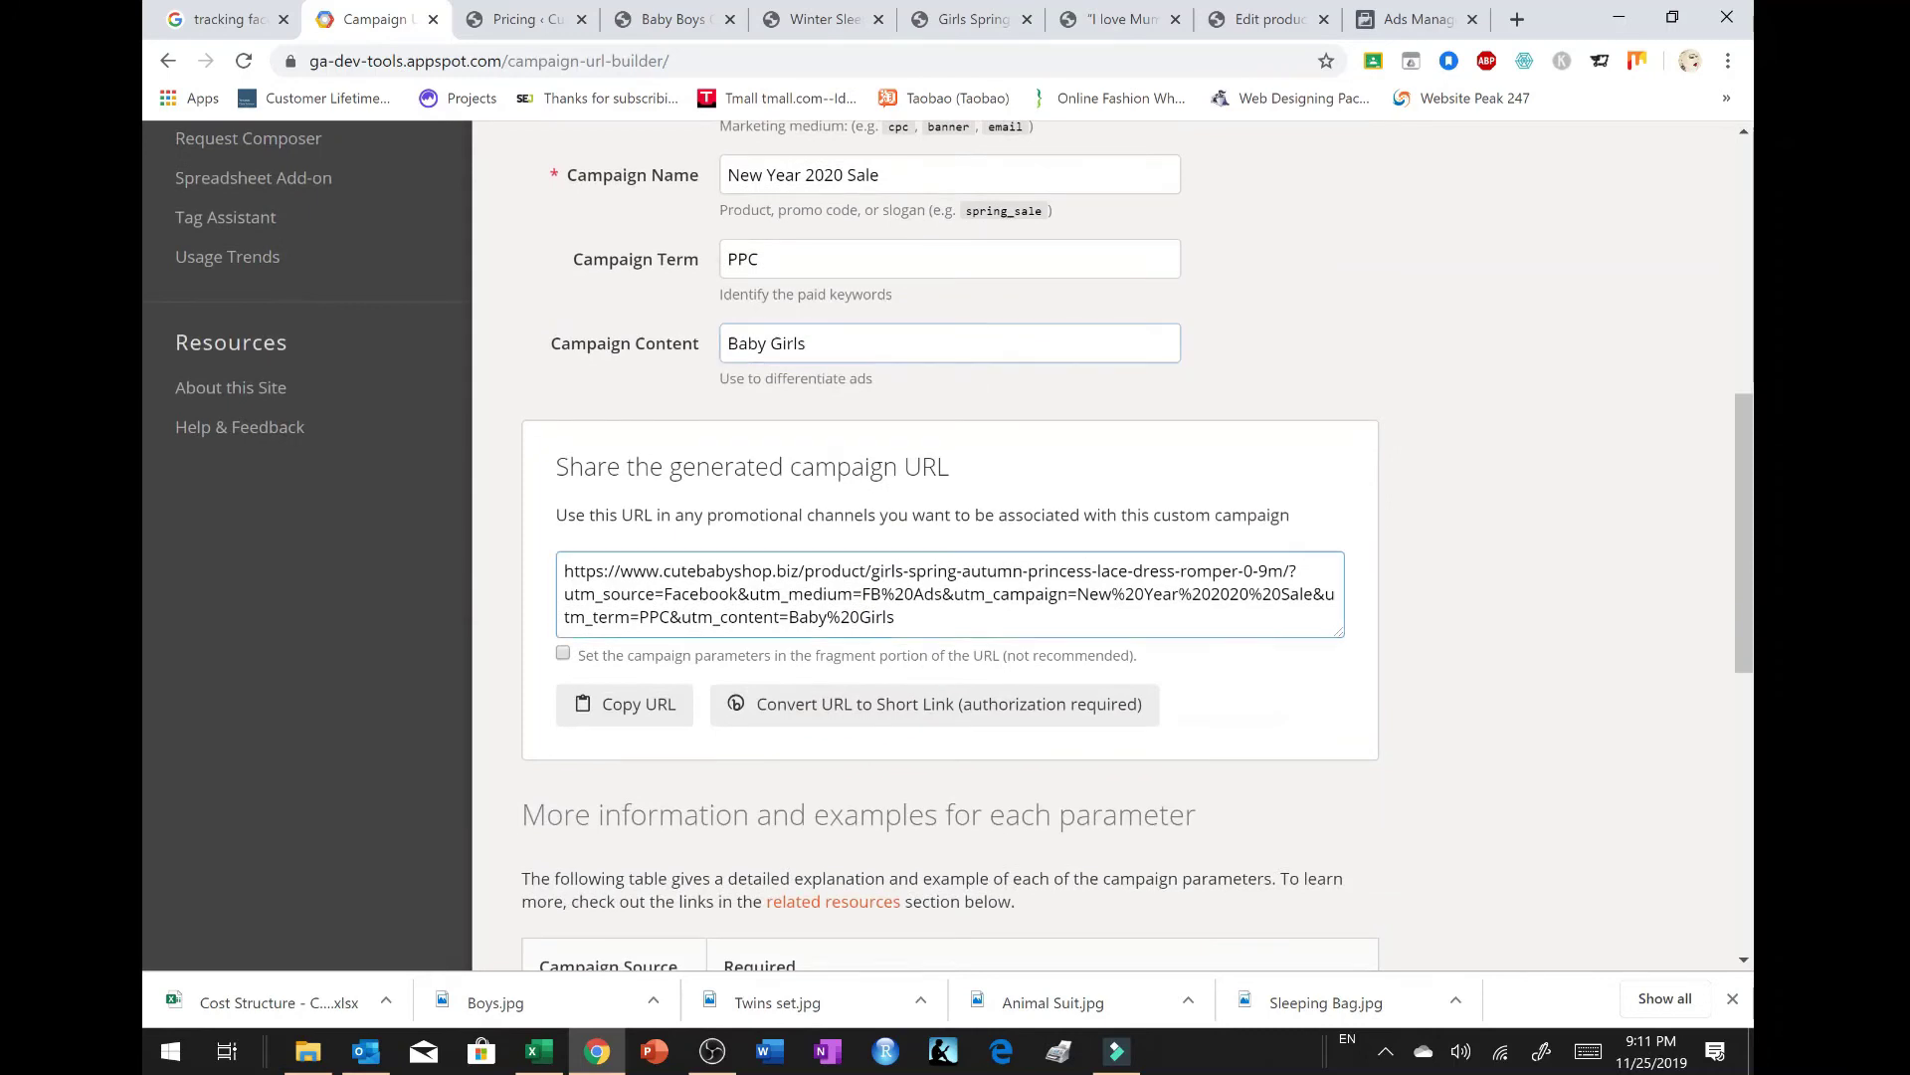
key(ctrl+a)
click(631, 703)
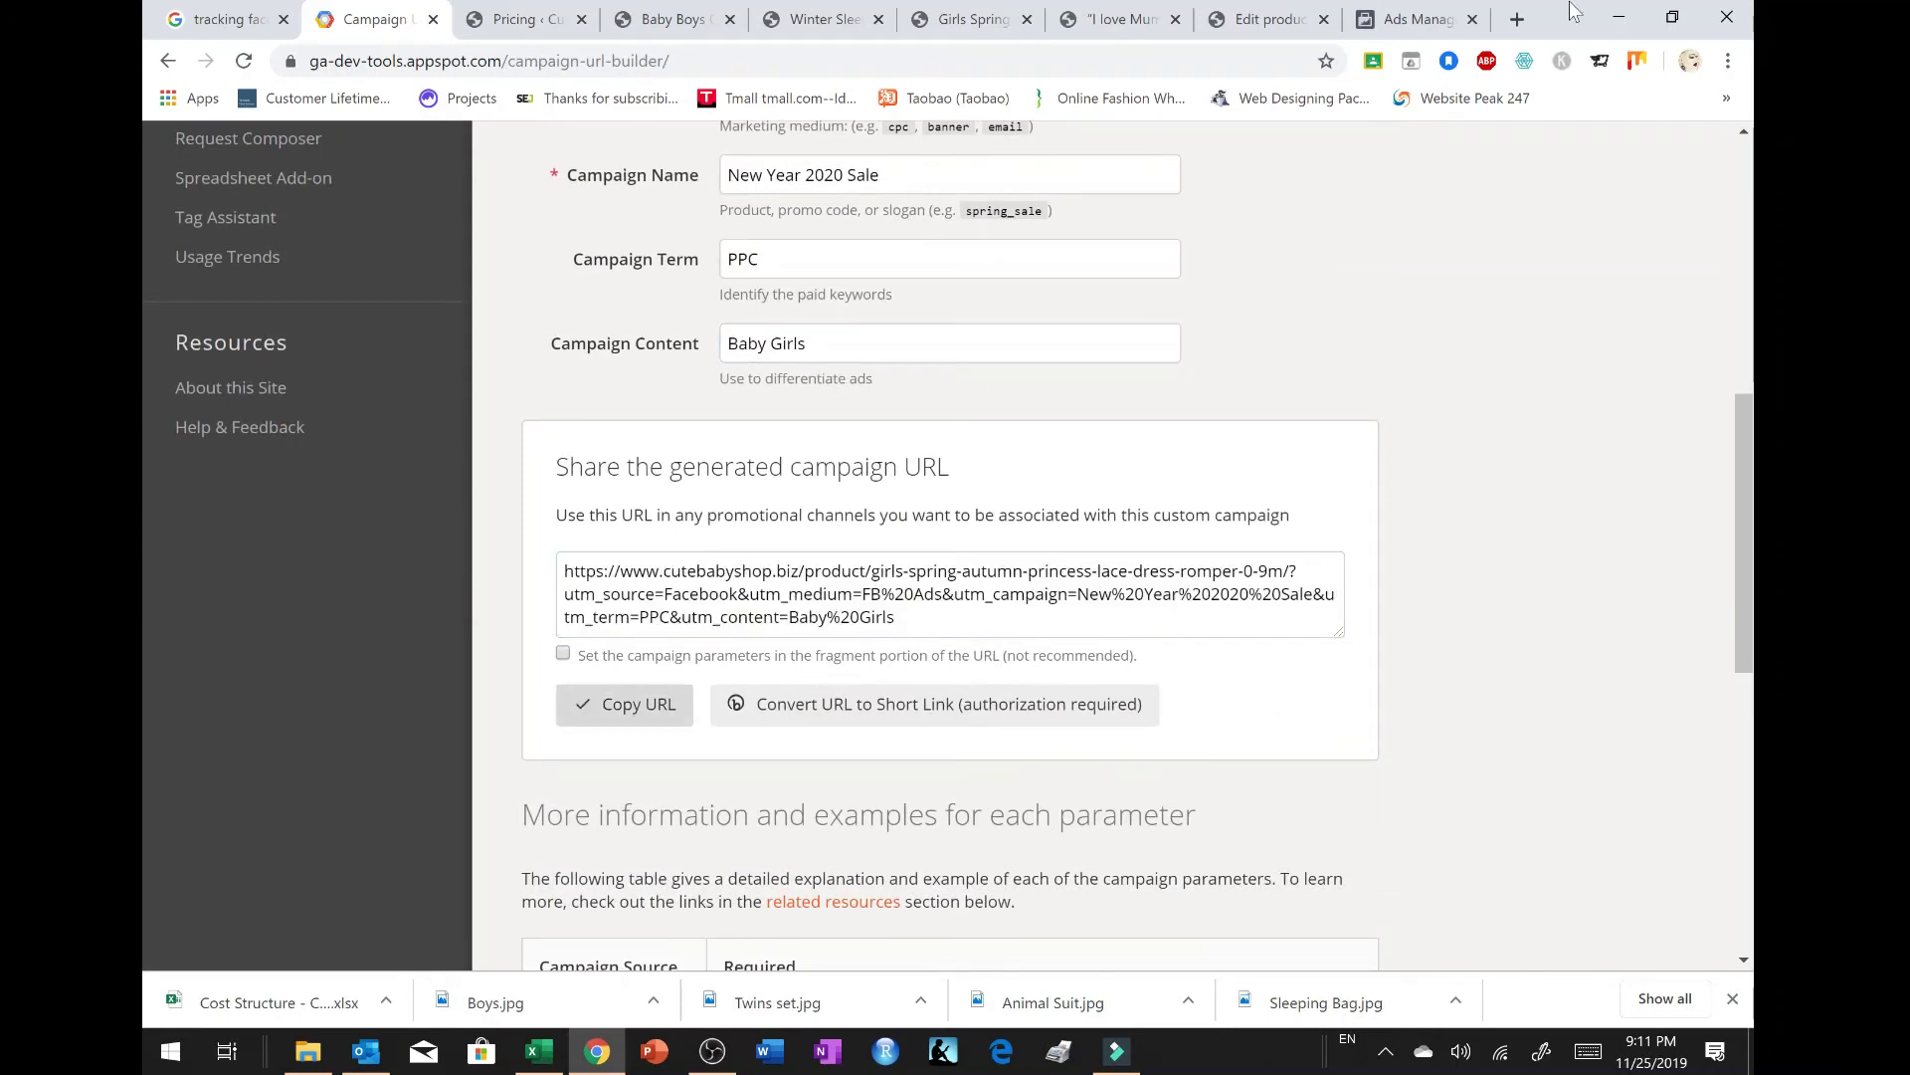
click(1389, 22)
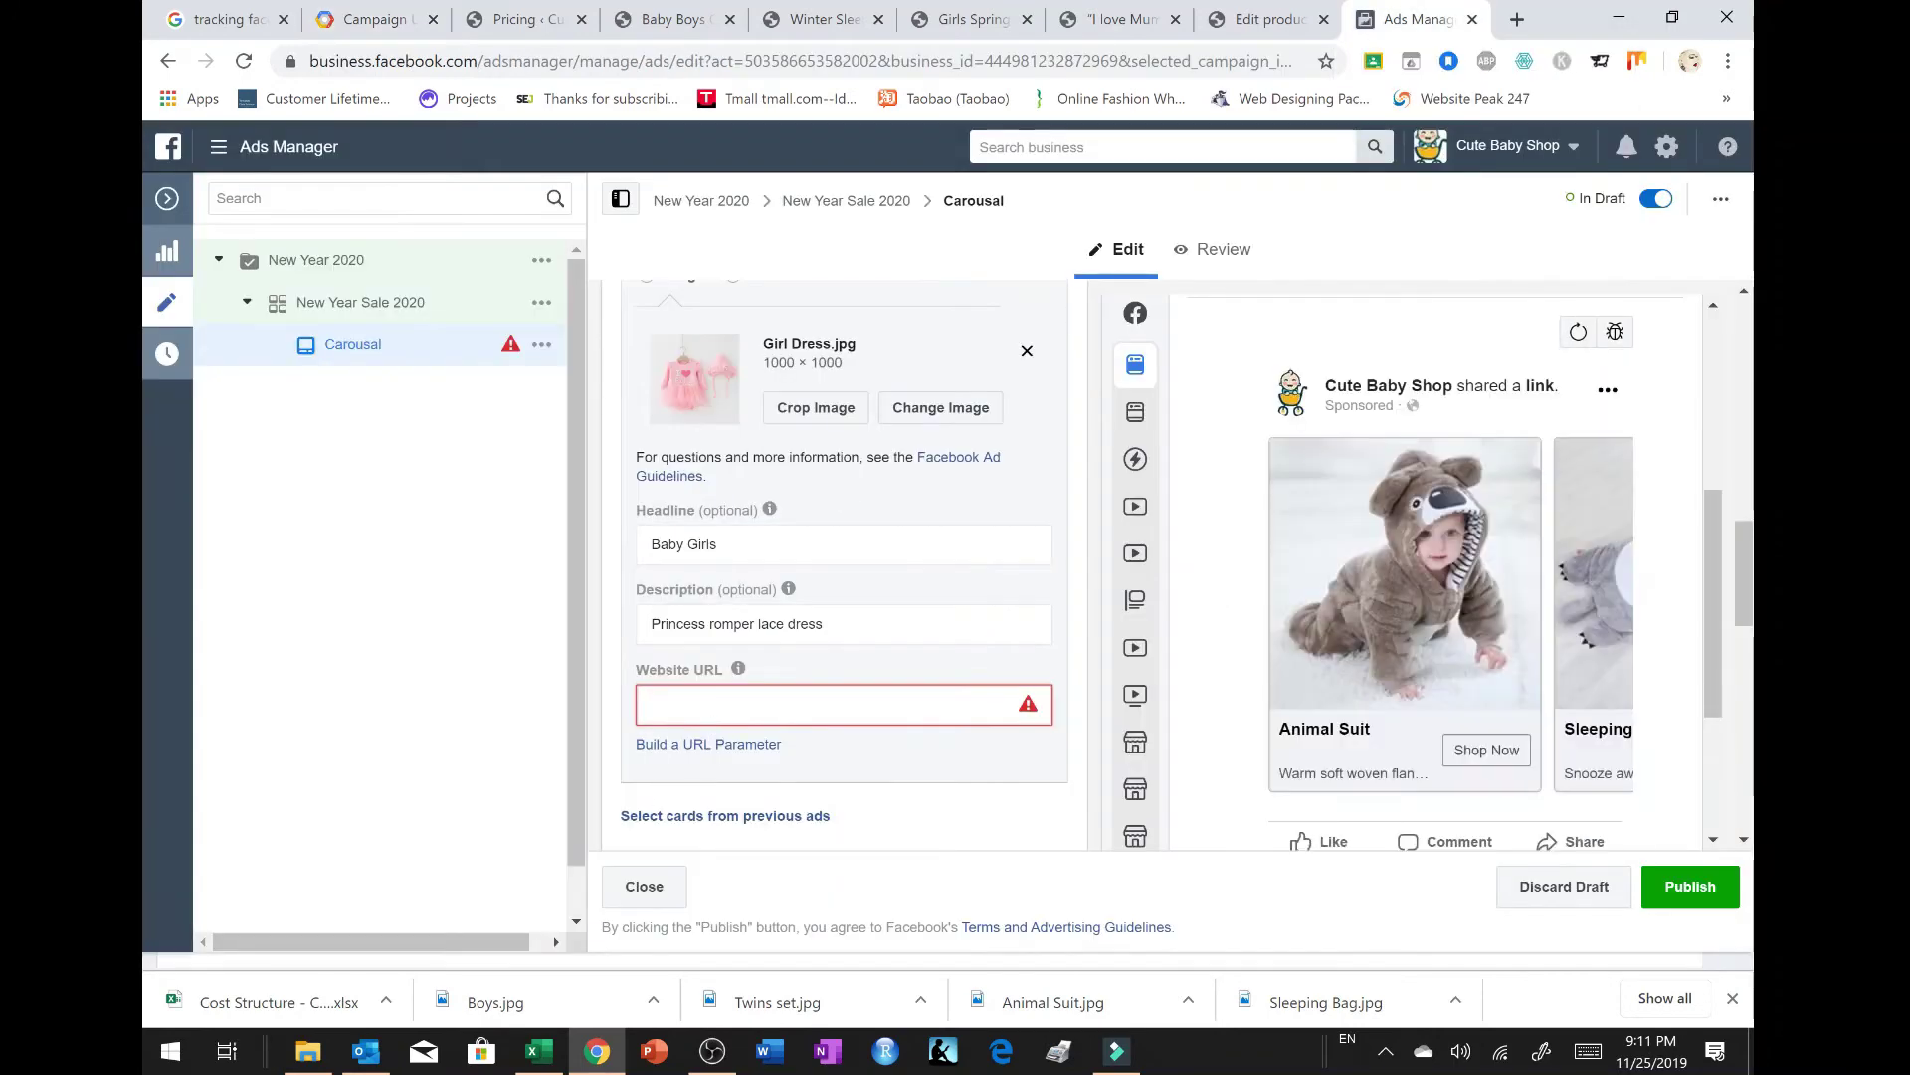
Step: Paste the generated campaign URL into the Baby Girls card's website URL and check the ad preview
key(ctrl+v)
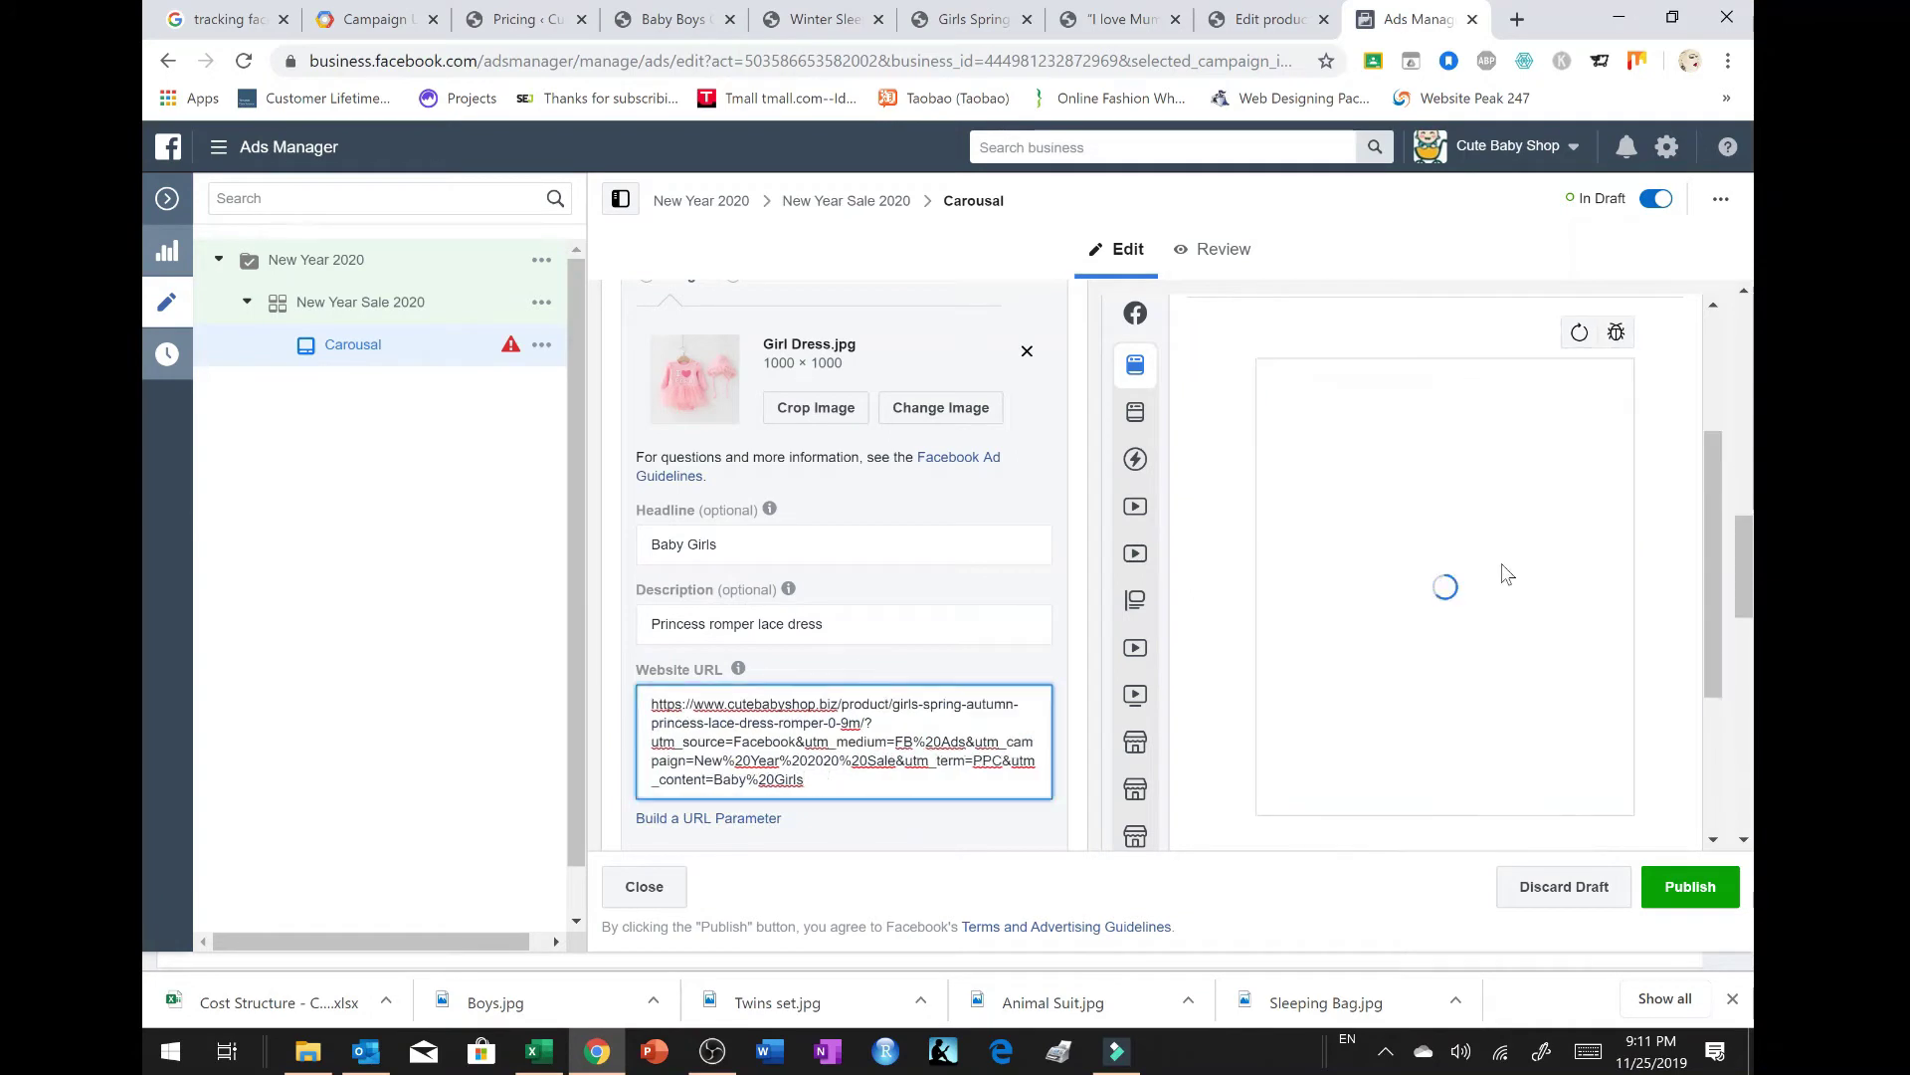
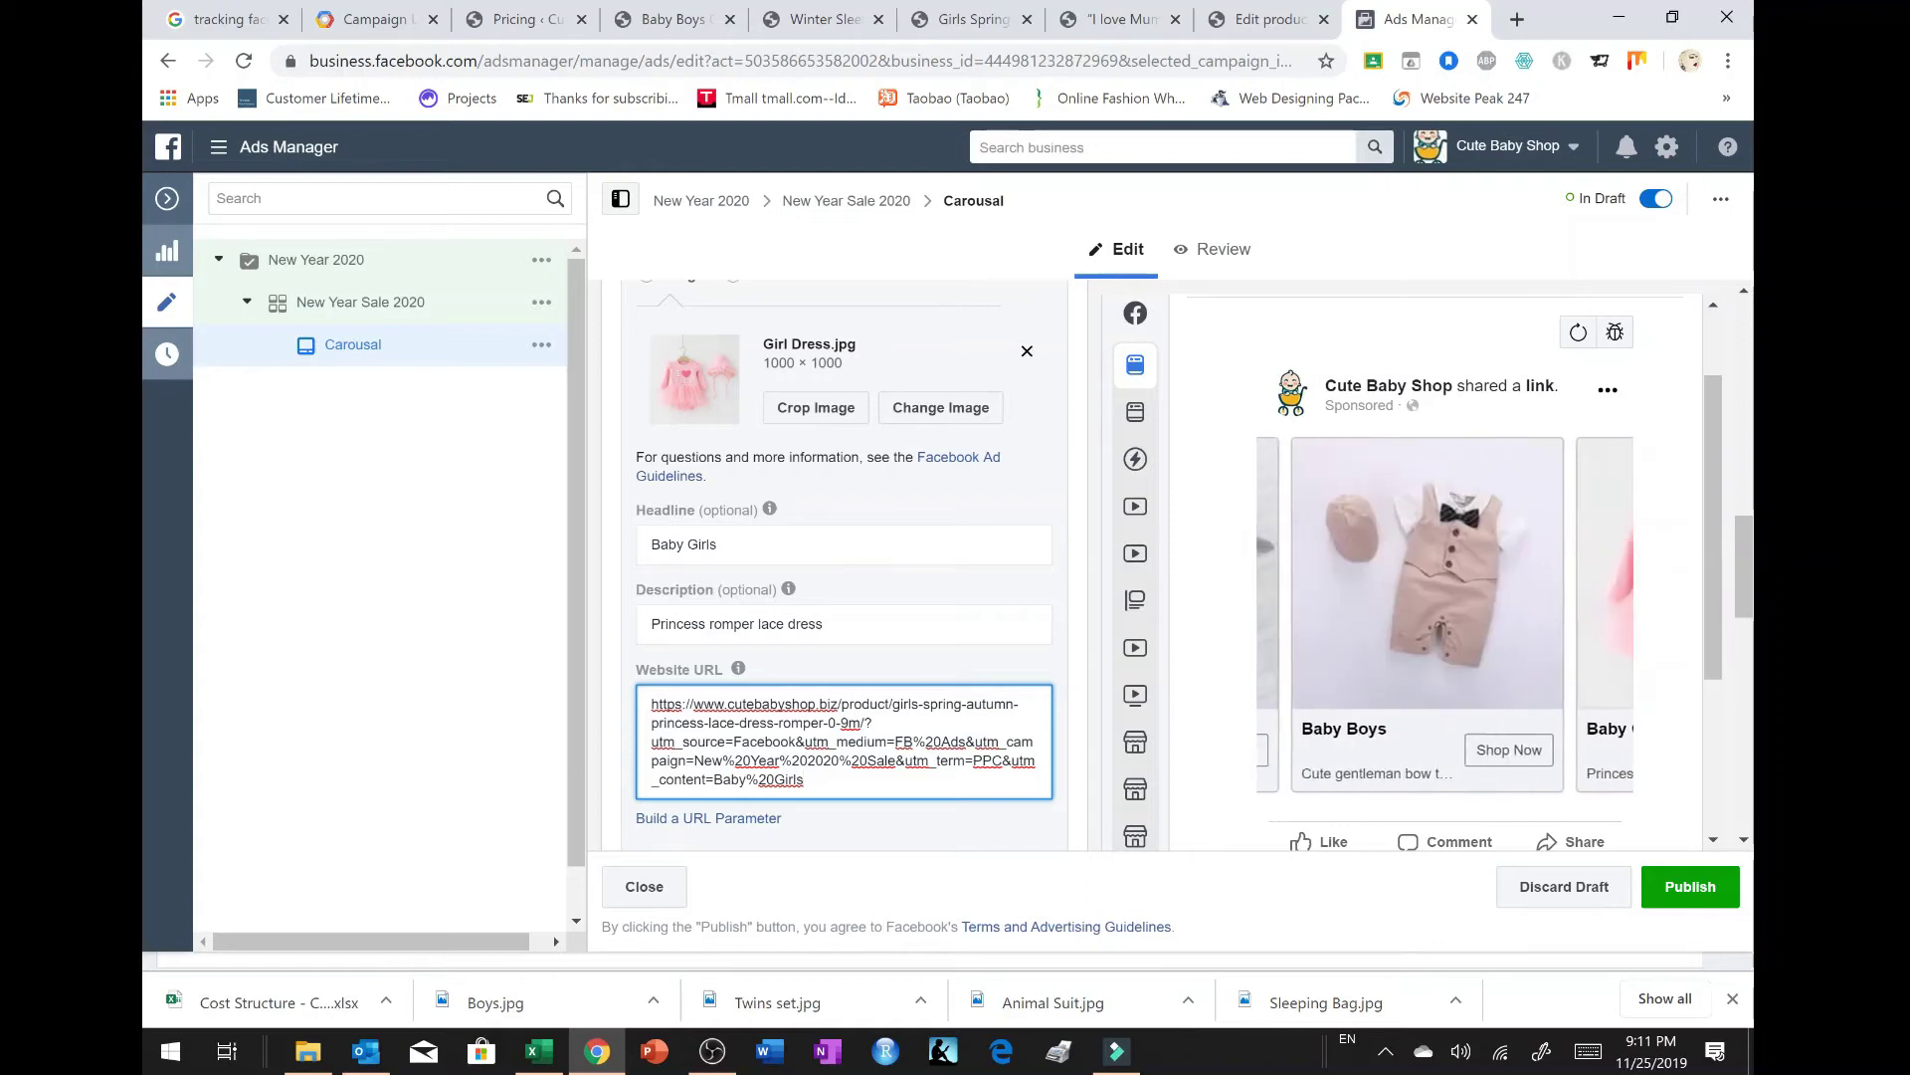
scroll(1507, 679, up, 1)
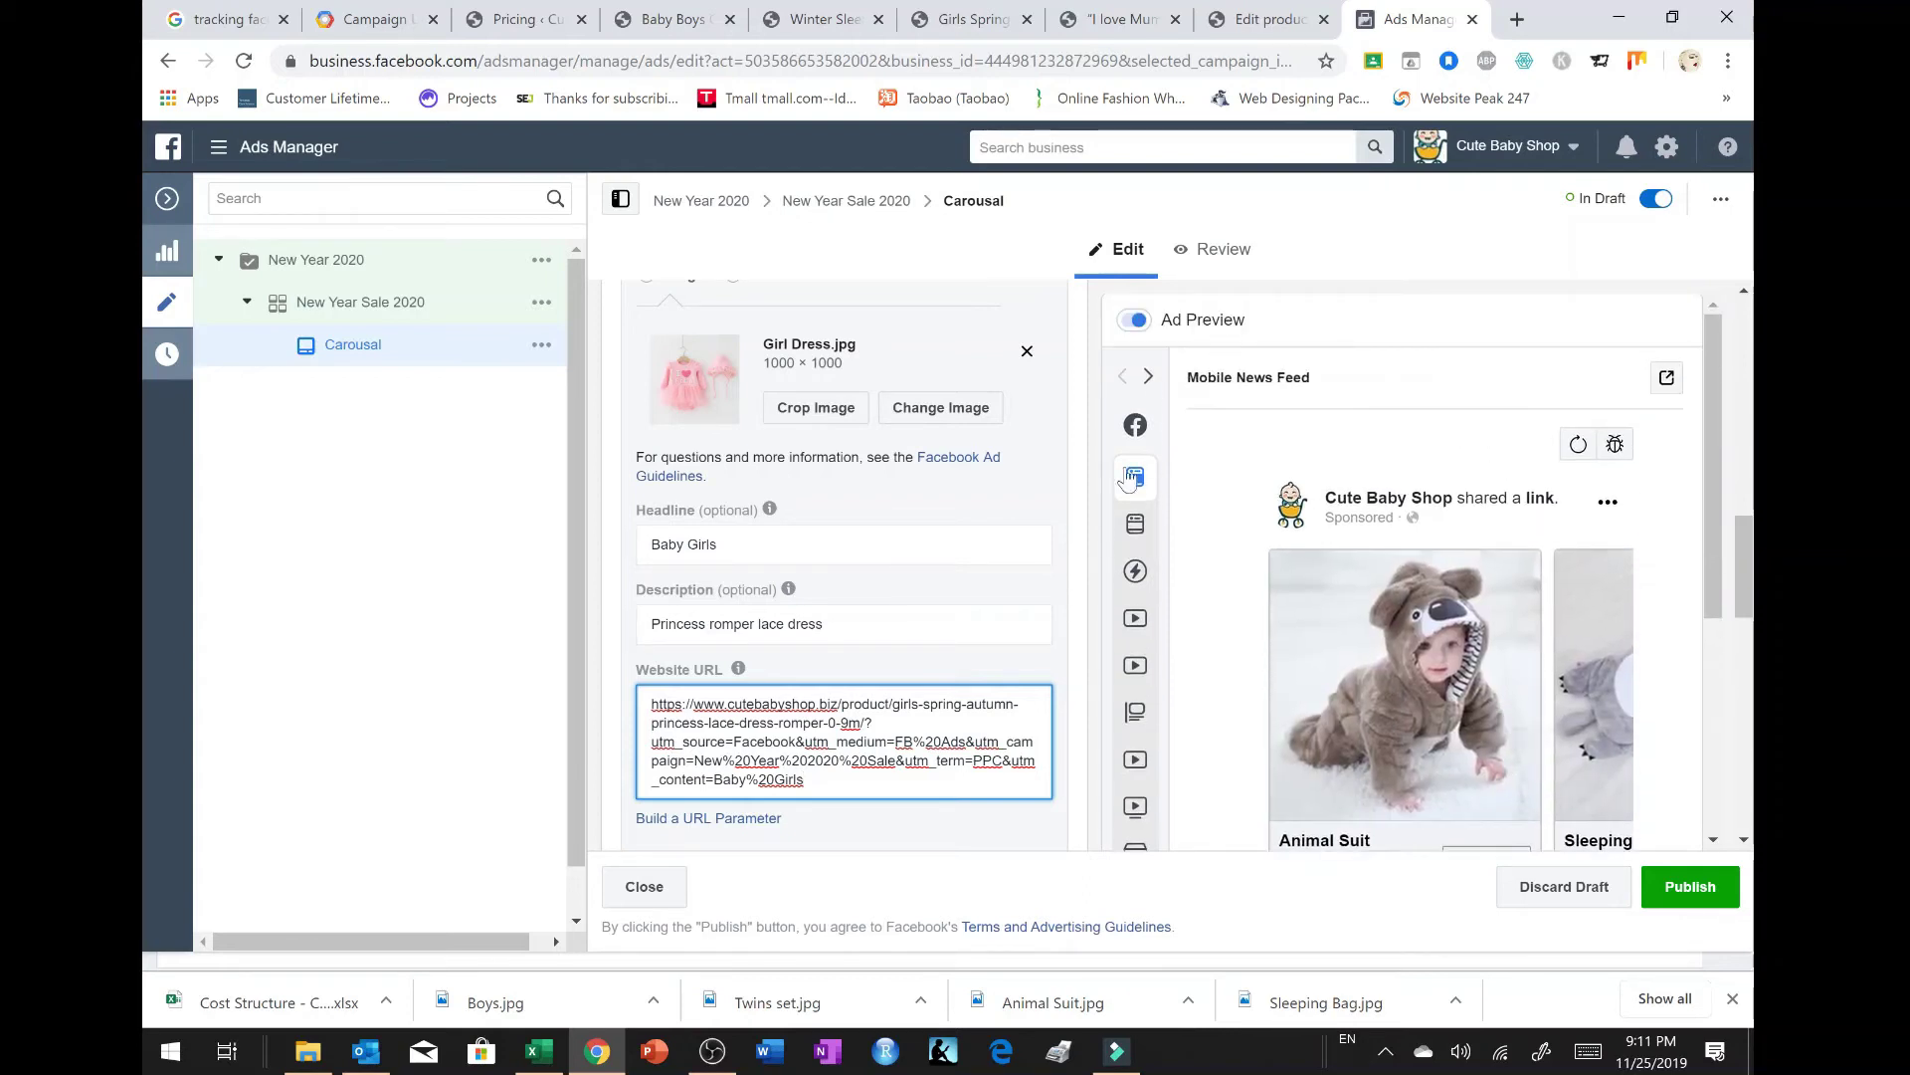
Step: Open the fifth carousel card and assign the account image "Twins set.jpg" to it
scroll(762, 470, up, 3)
click(822, 528)
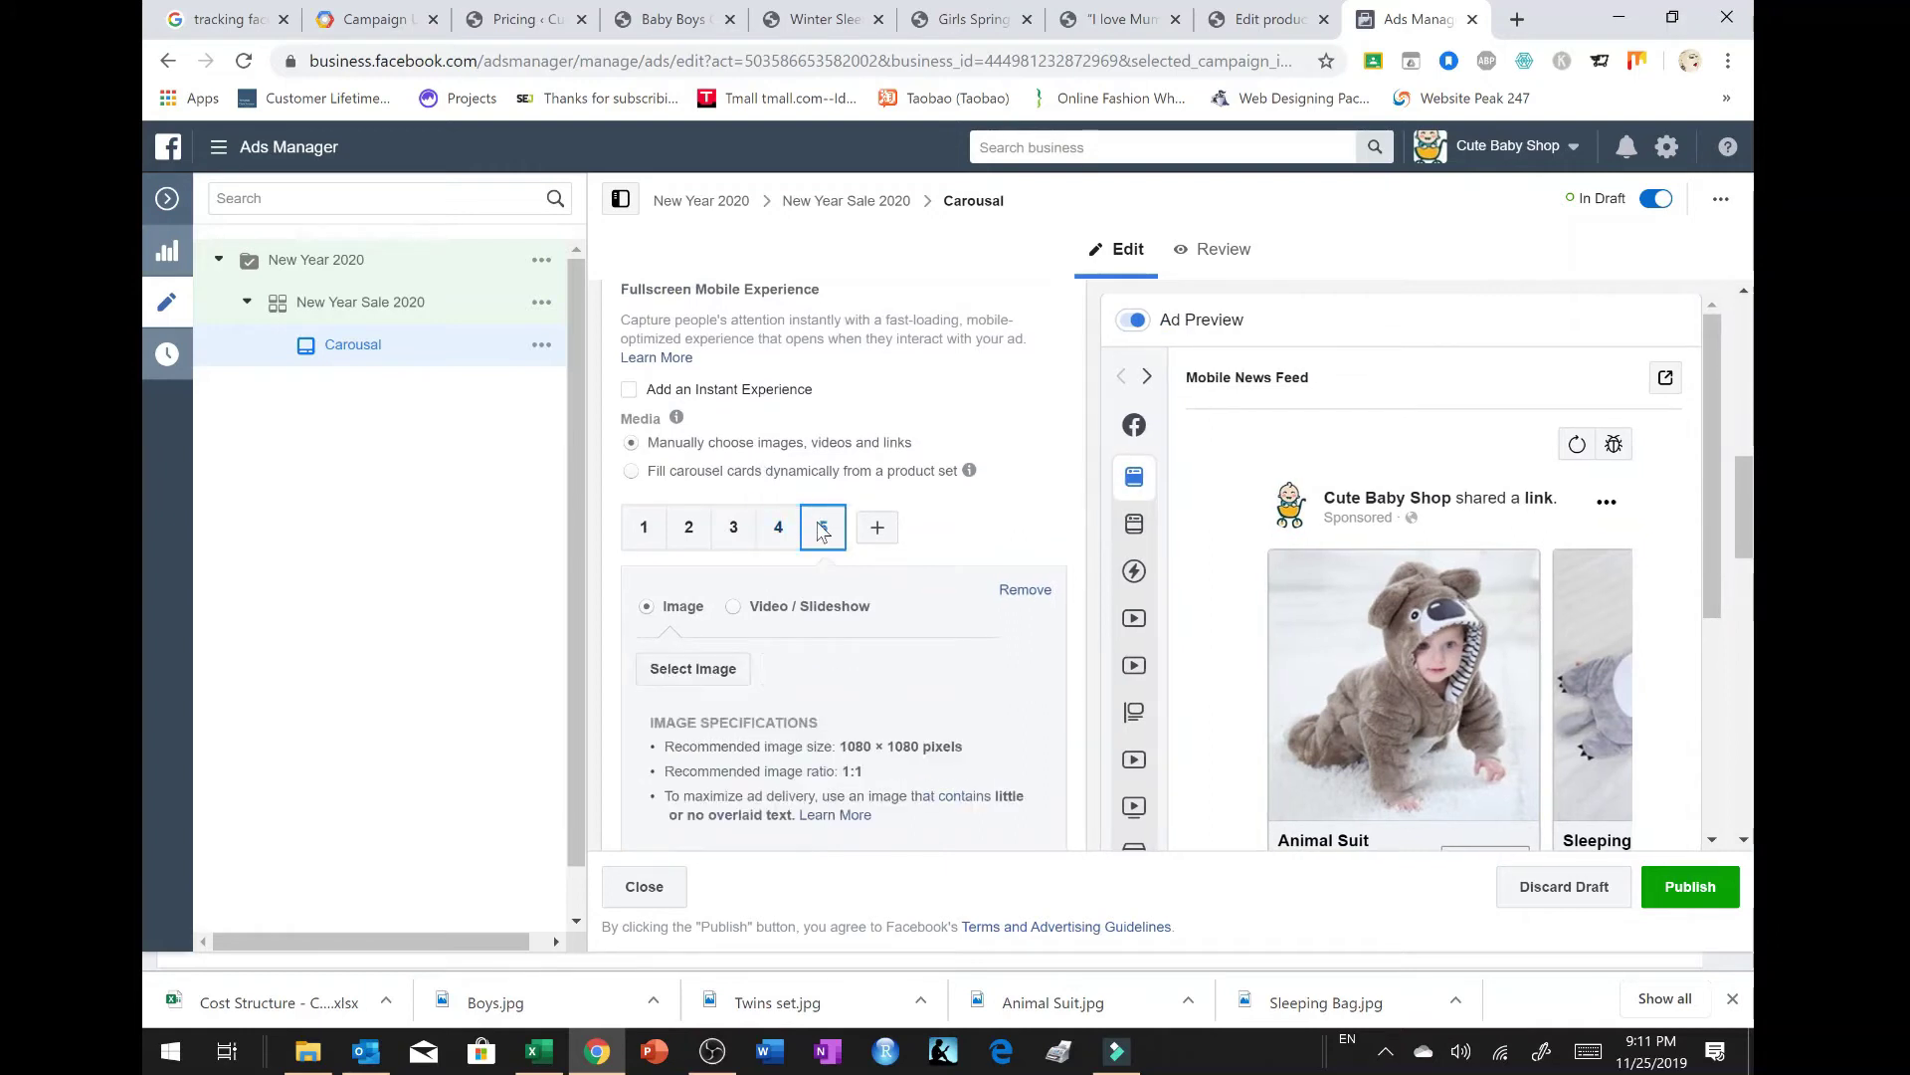
click(704, 669)
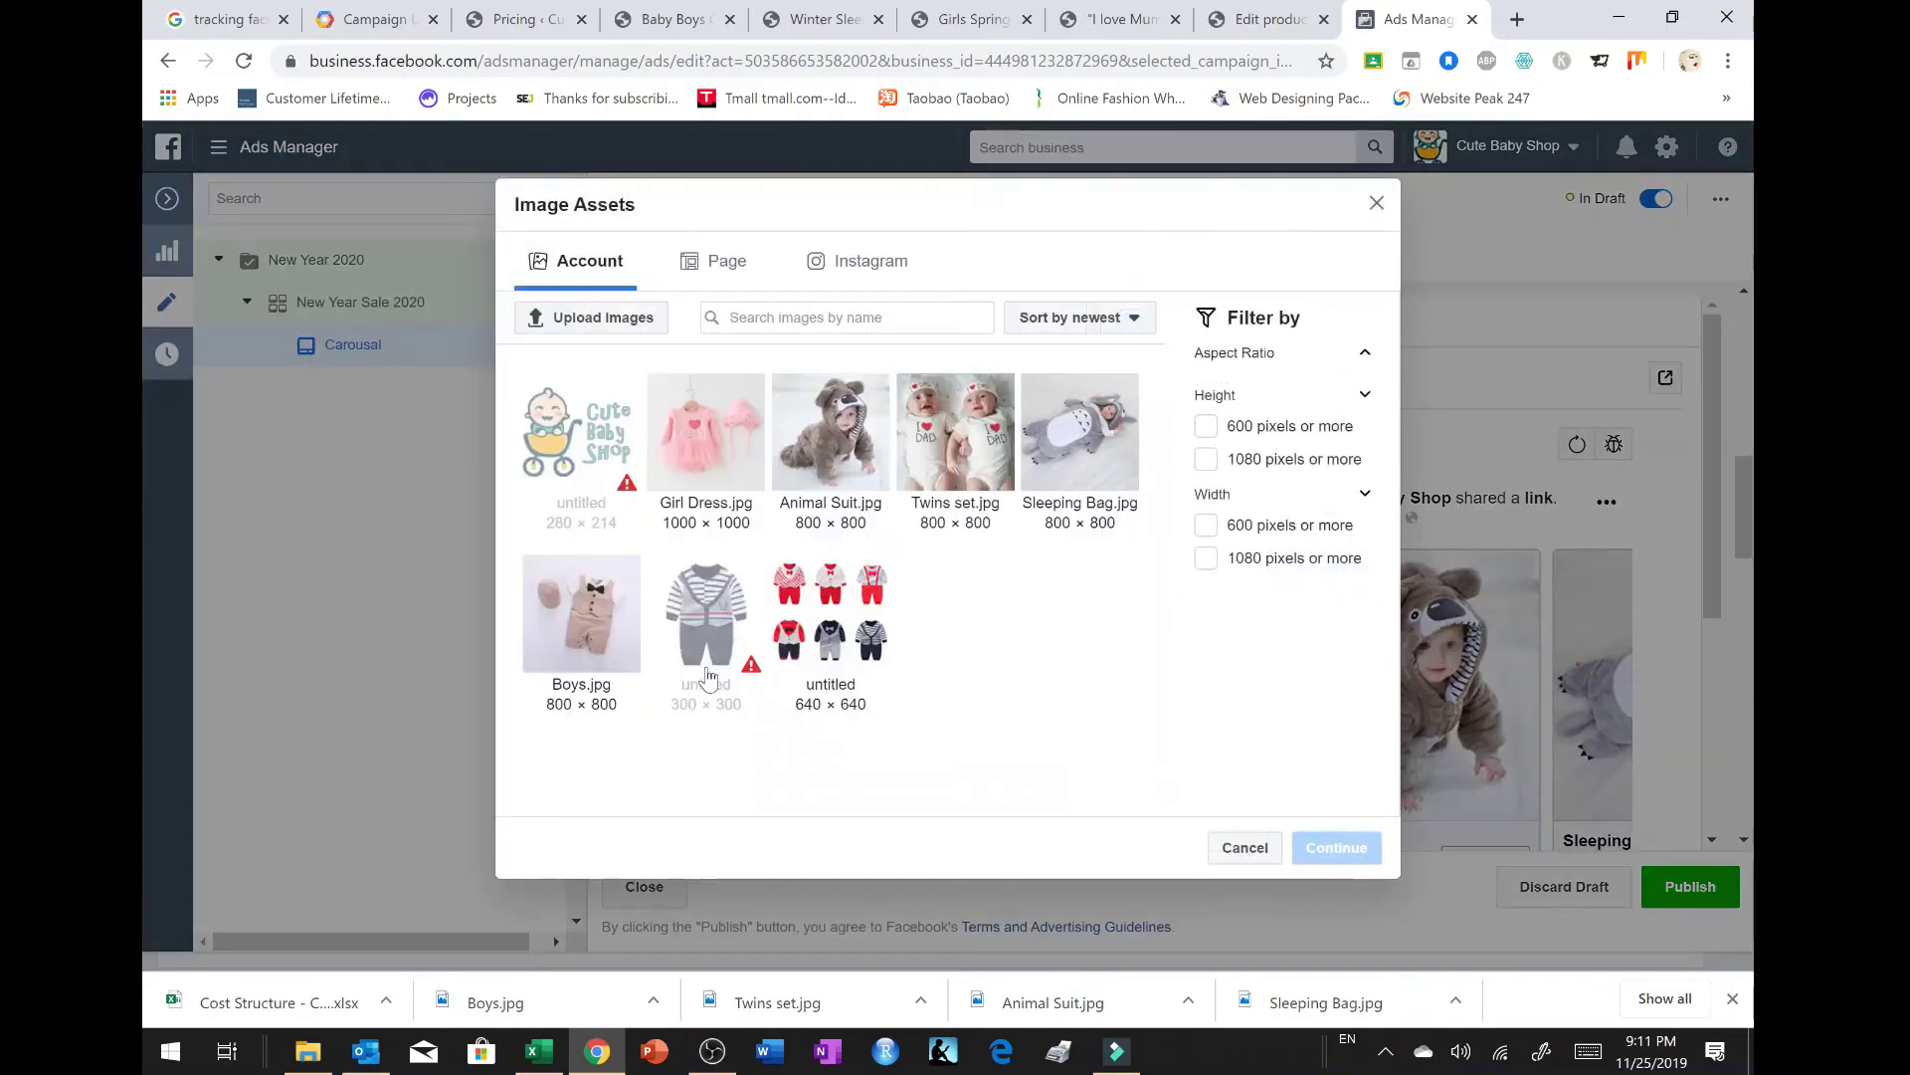
click(970, 444)
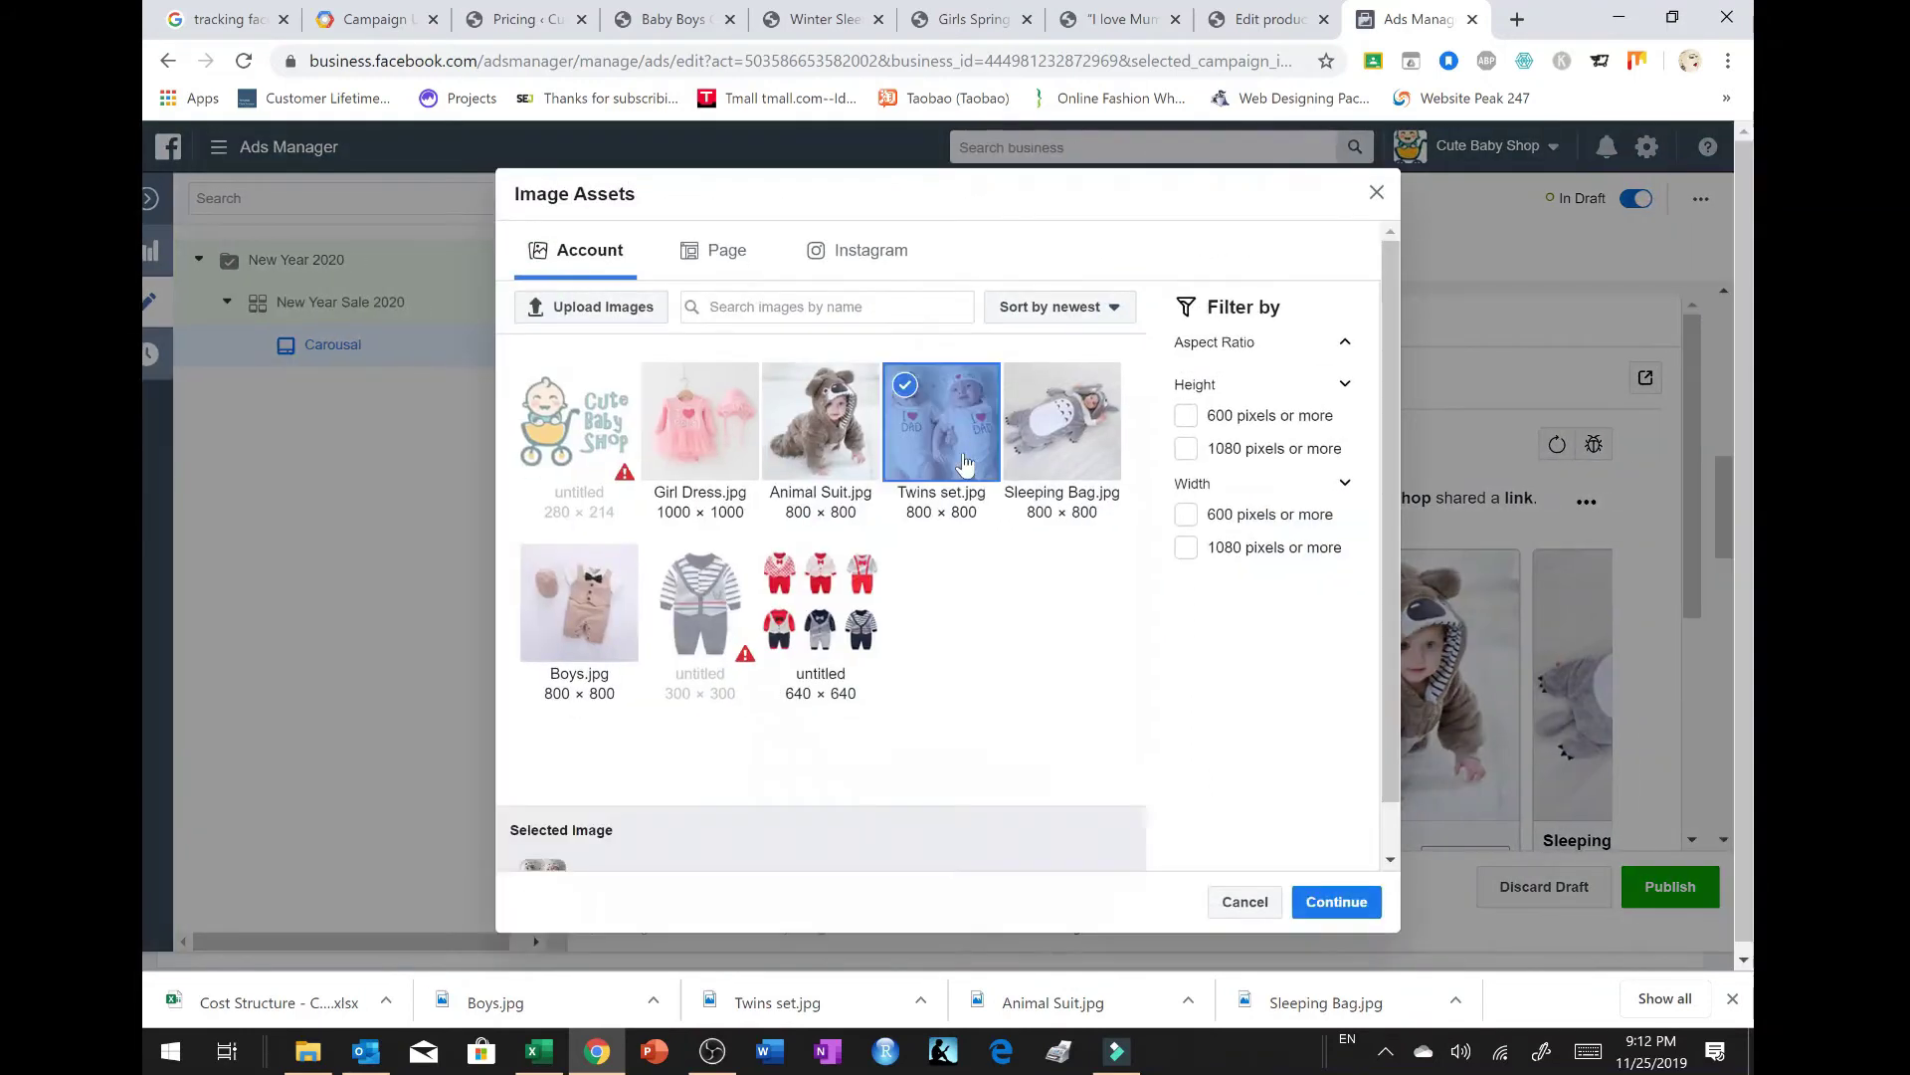
click(1336, 902)
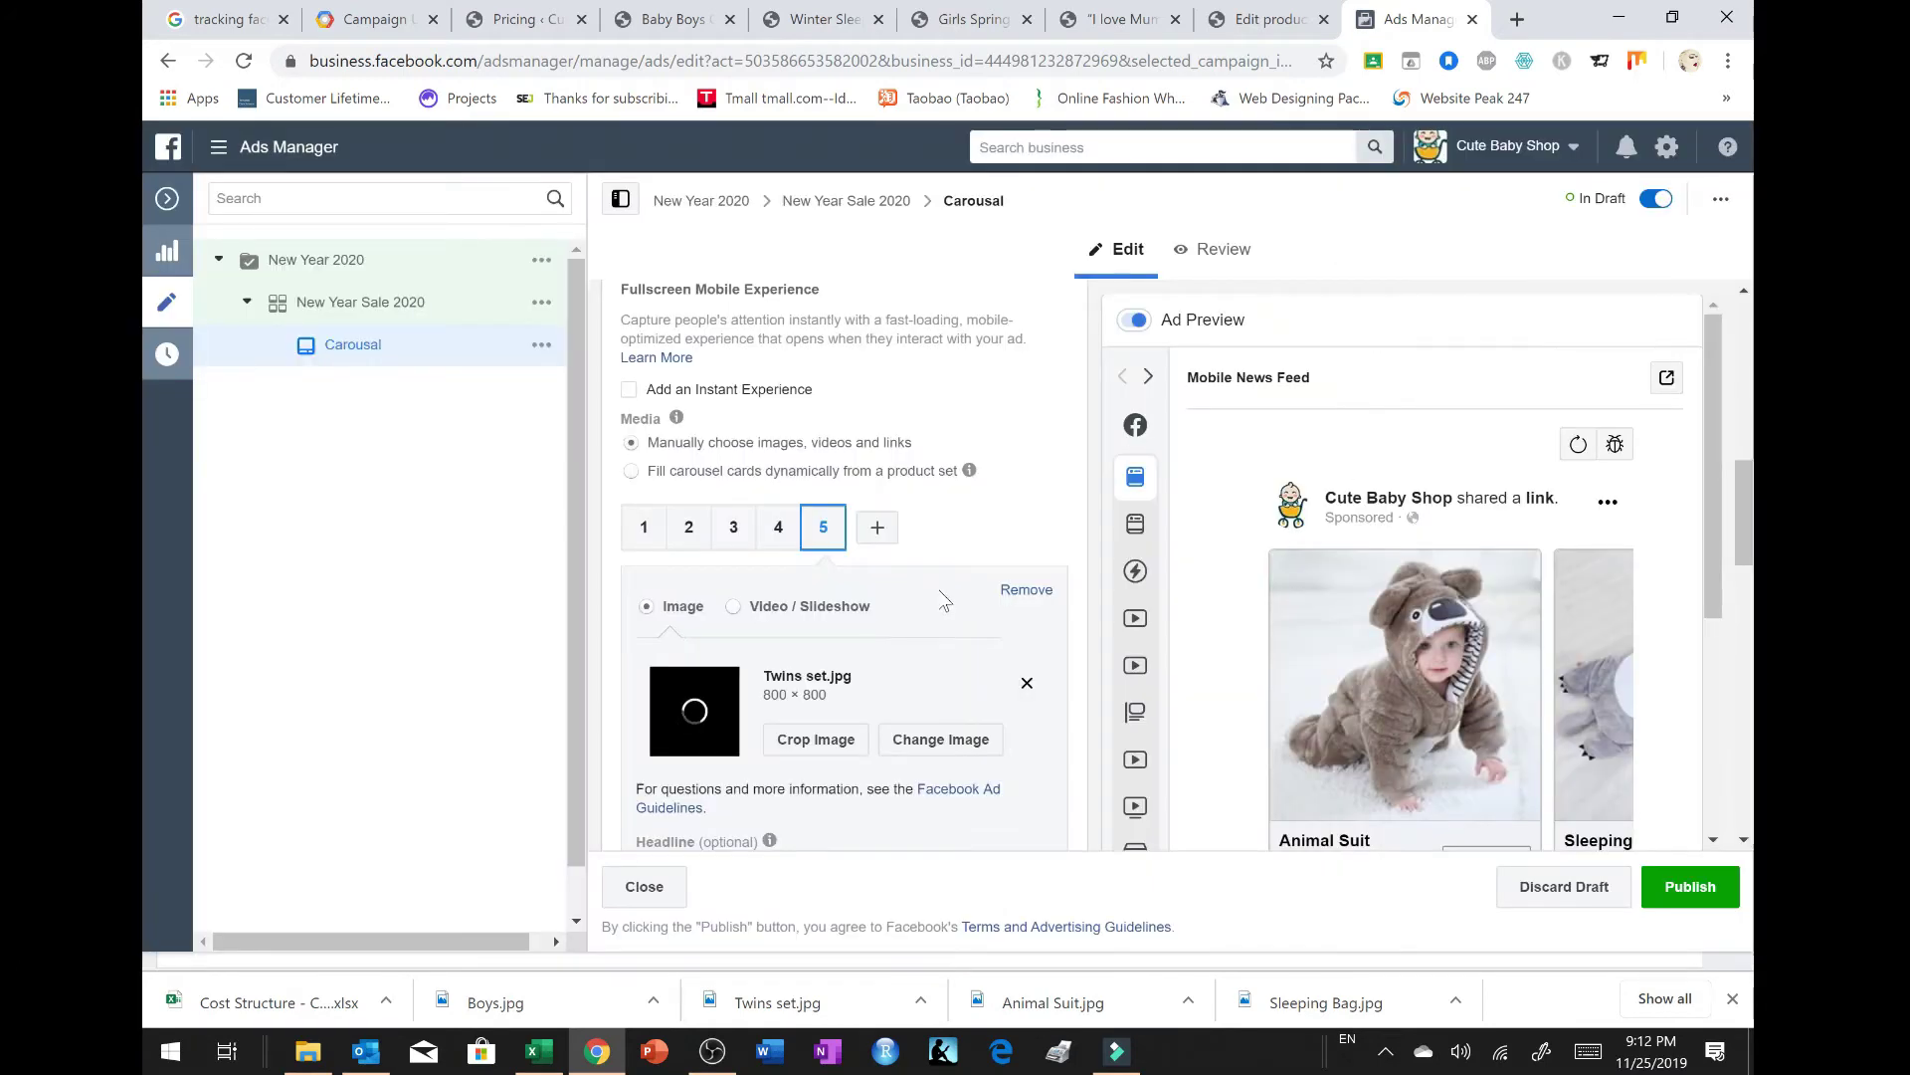
Step: Give the fifth card the headline "Baby Sets & Twins" and the description "Quality cotton sets for twins"
scroll(983, 547, down, 4)
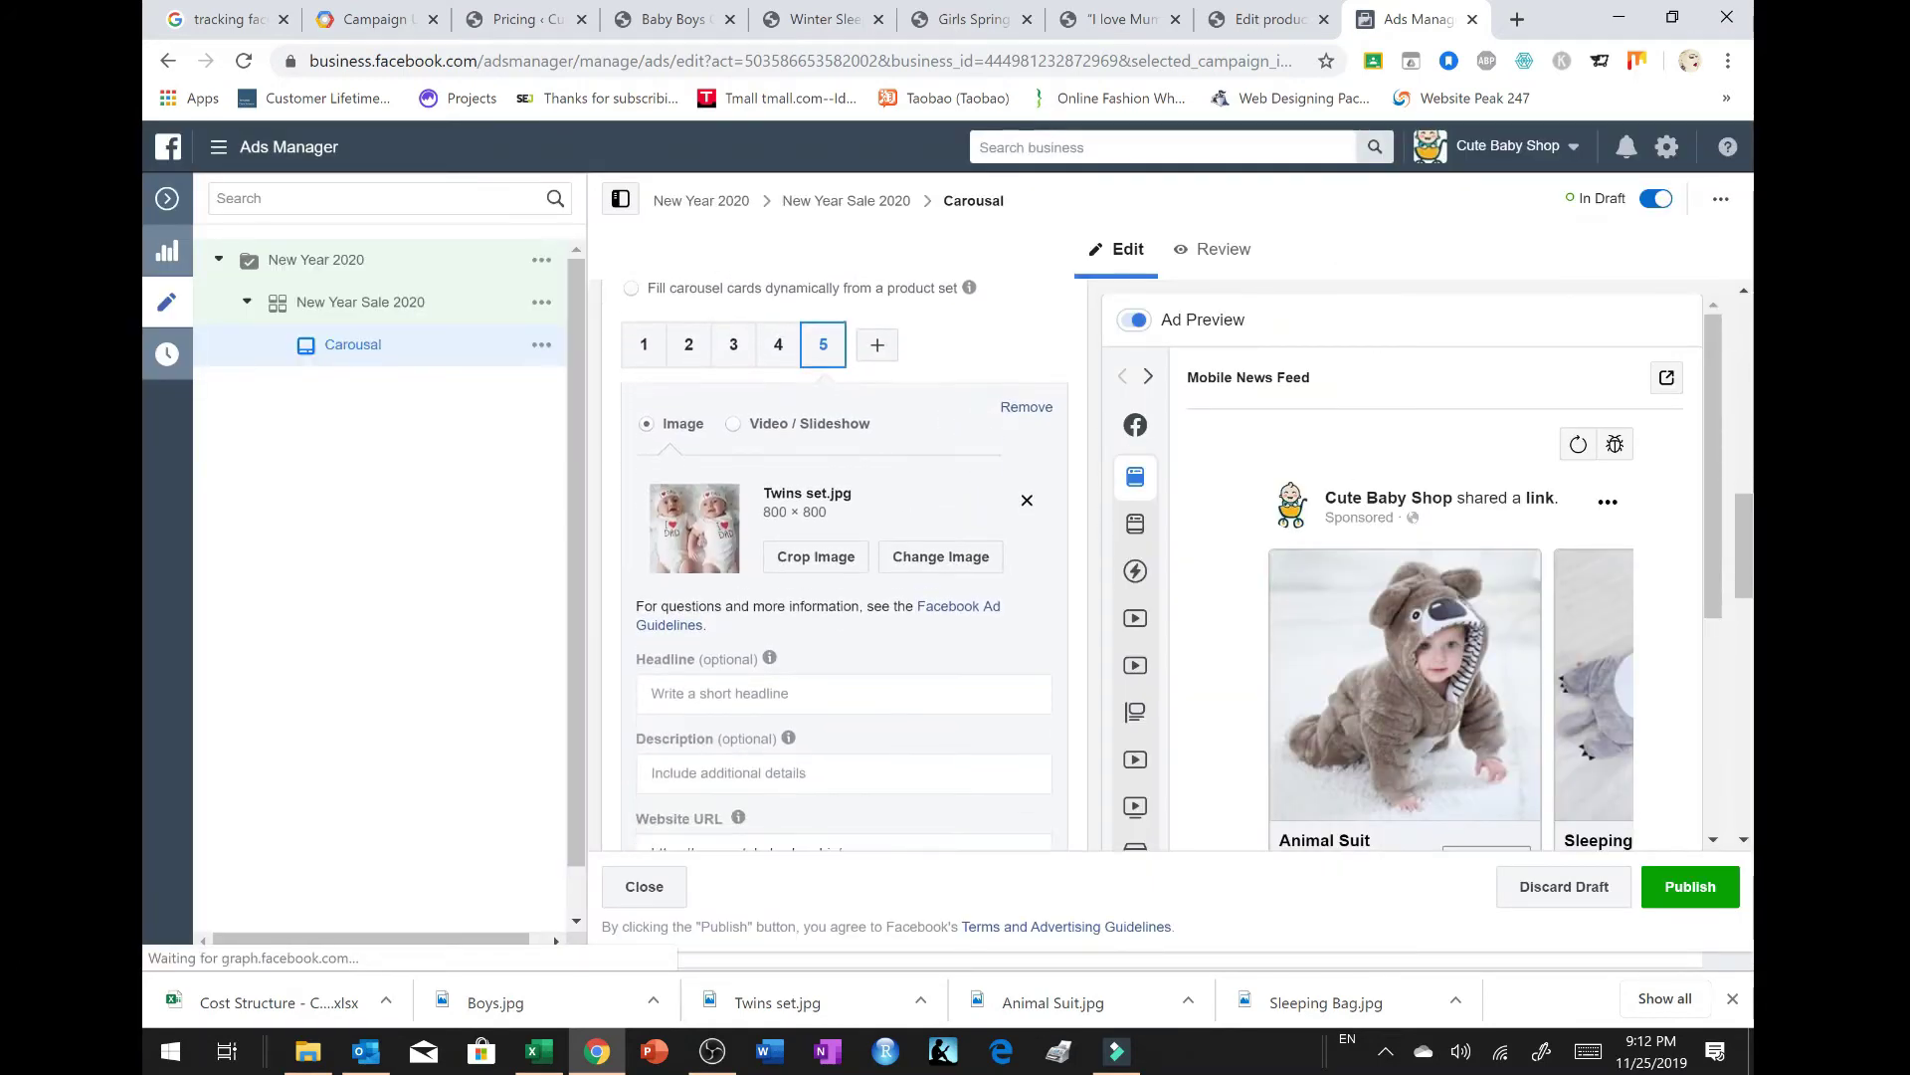
scroll(812, 577, down, 2)
click(816, 609)
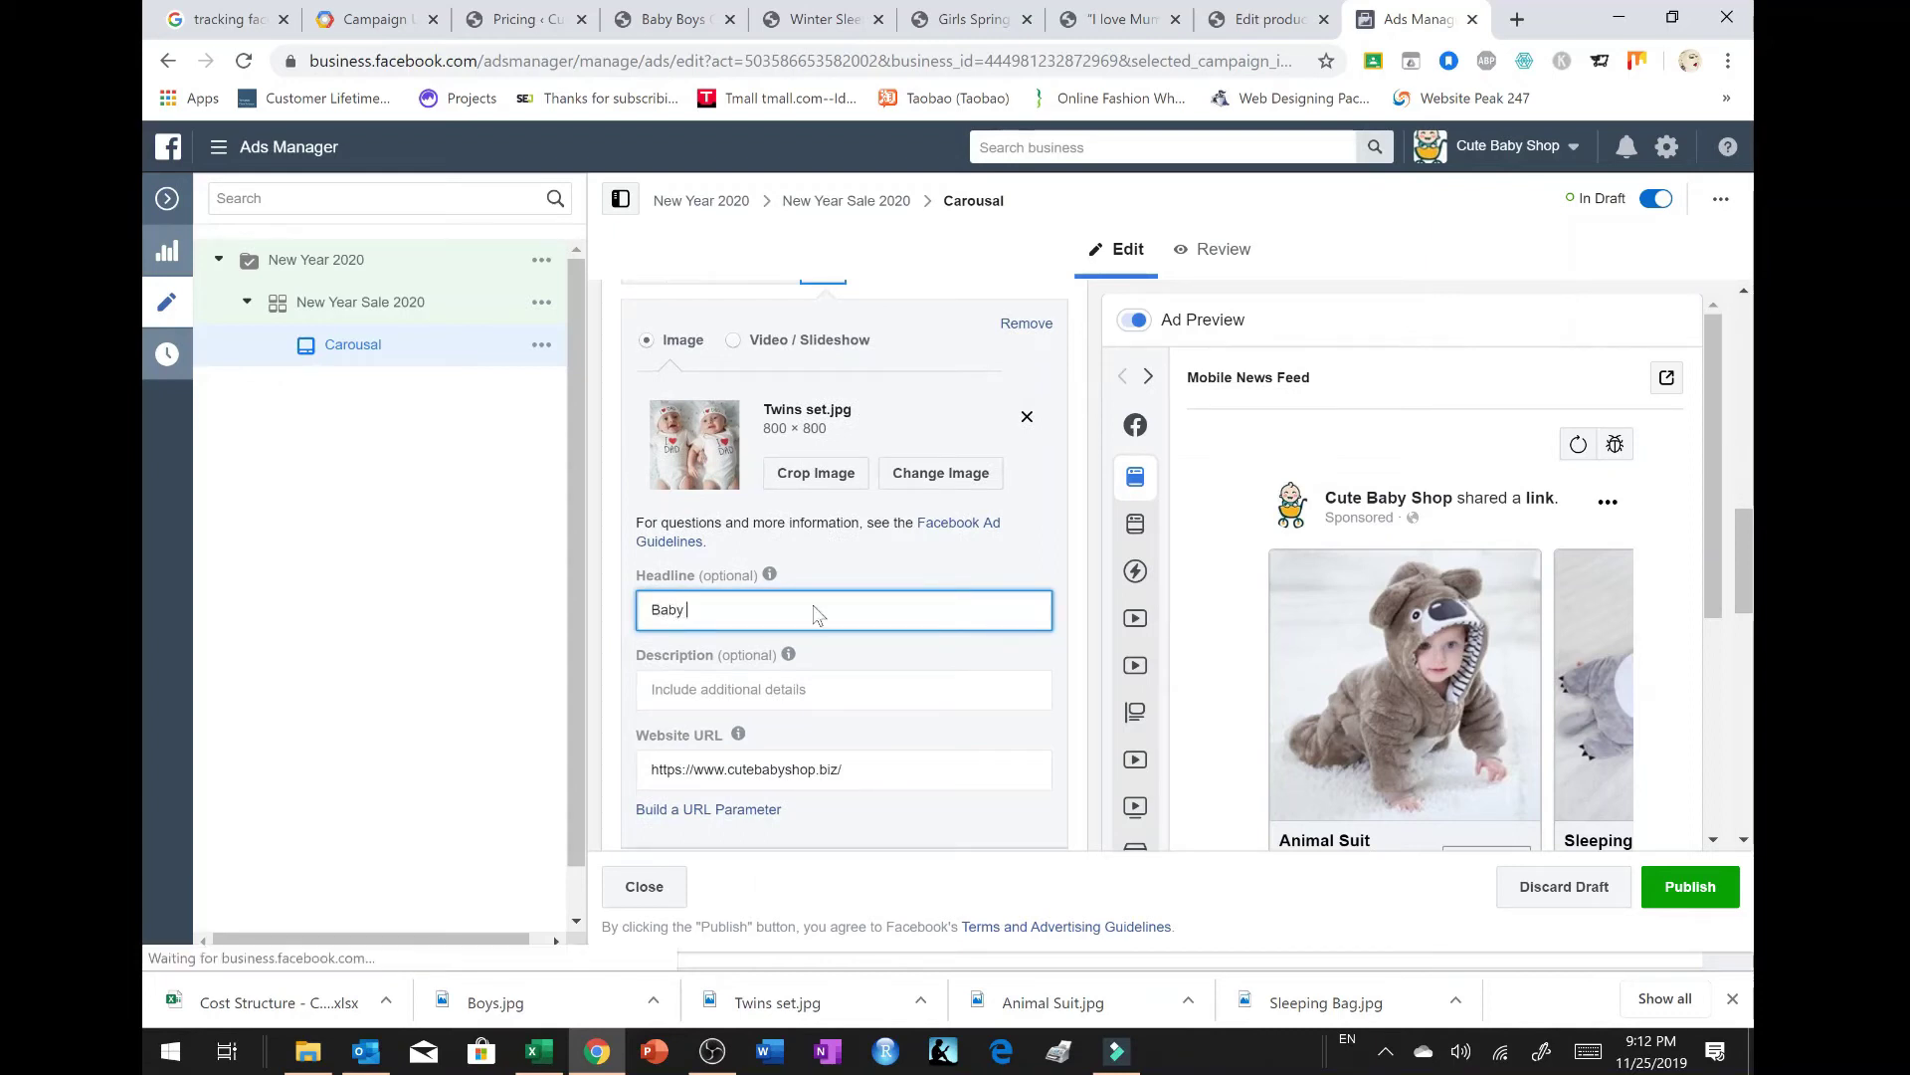
text(Sets & Twins)
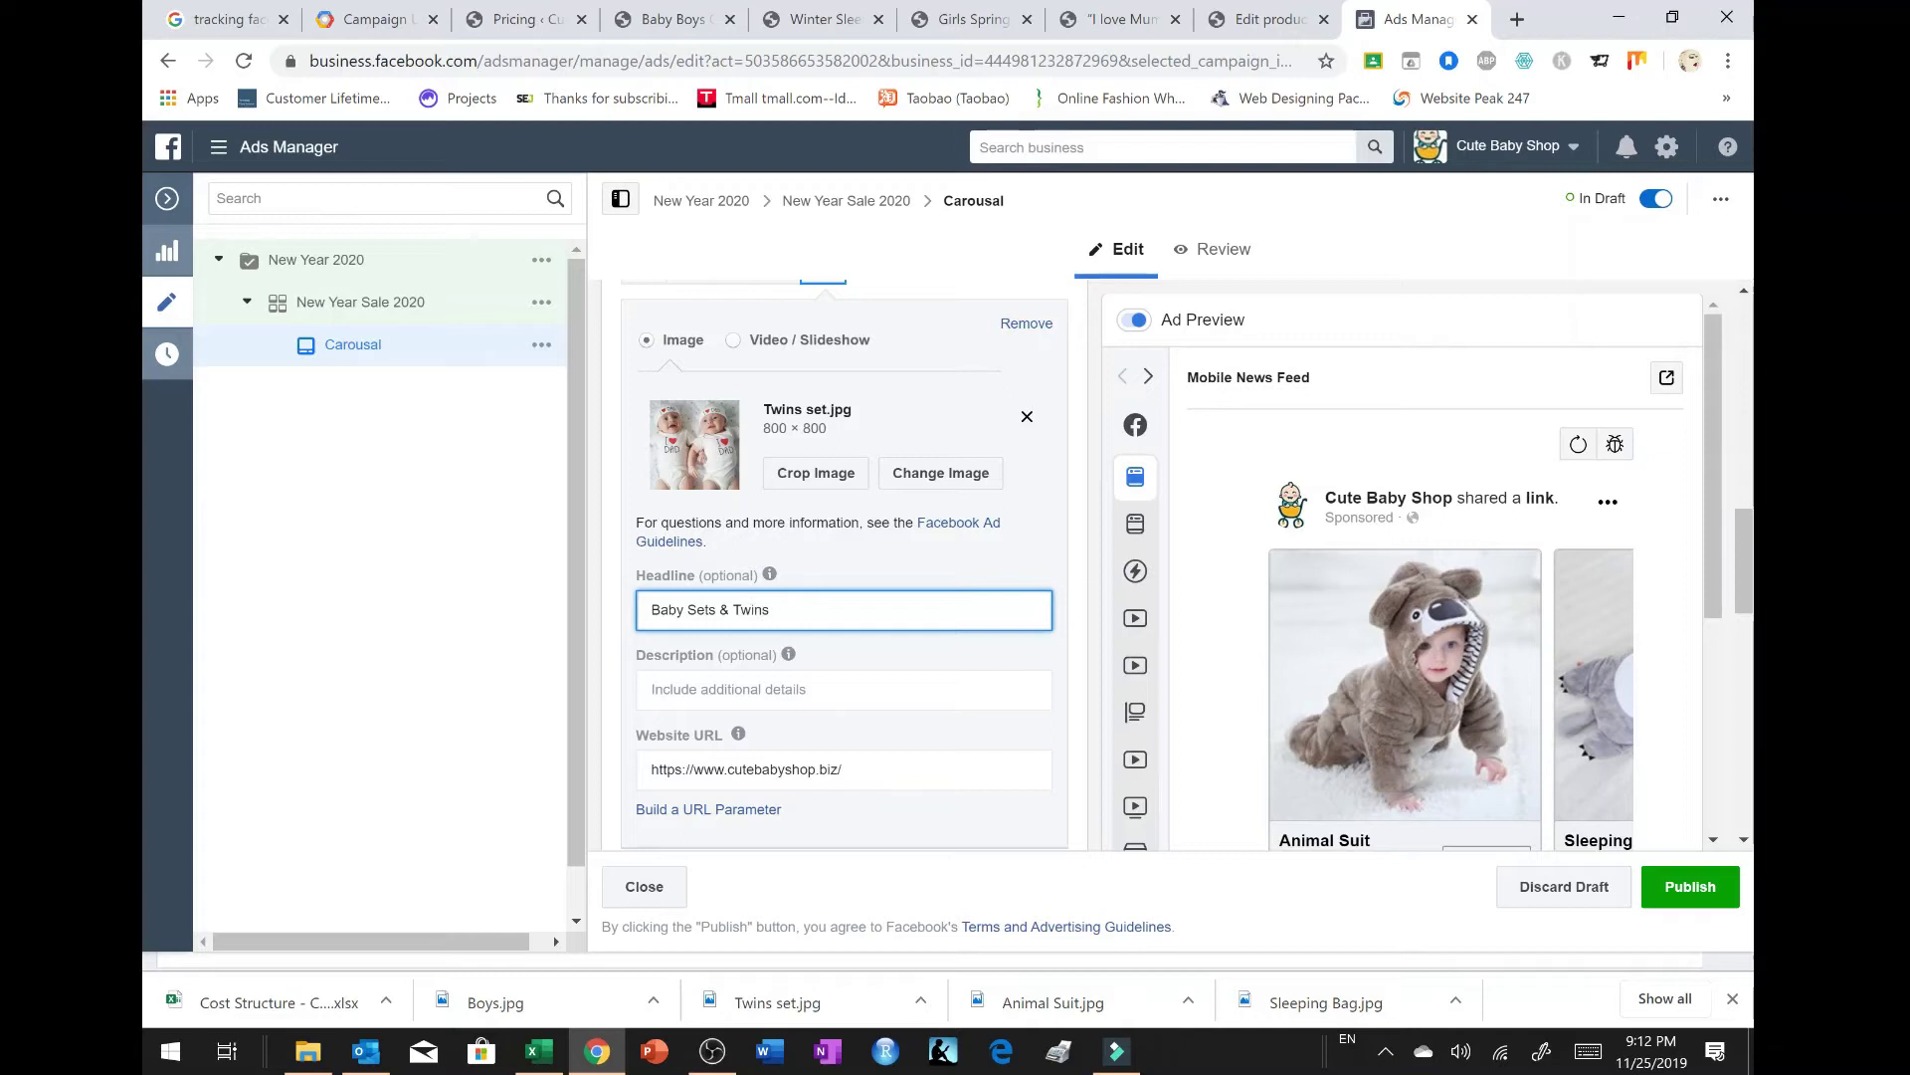
scroll(816, 614, down, 1)
click(736, 585)
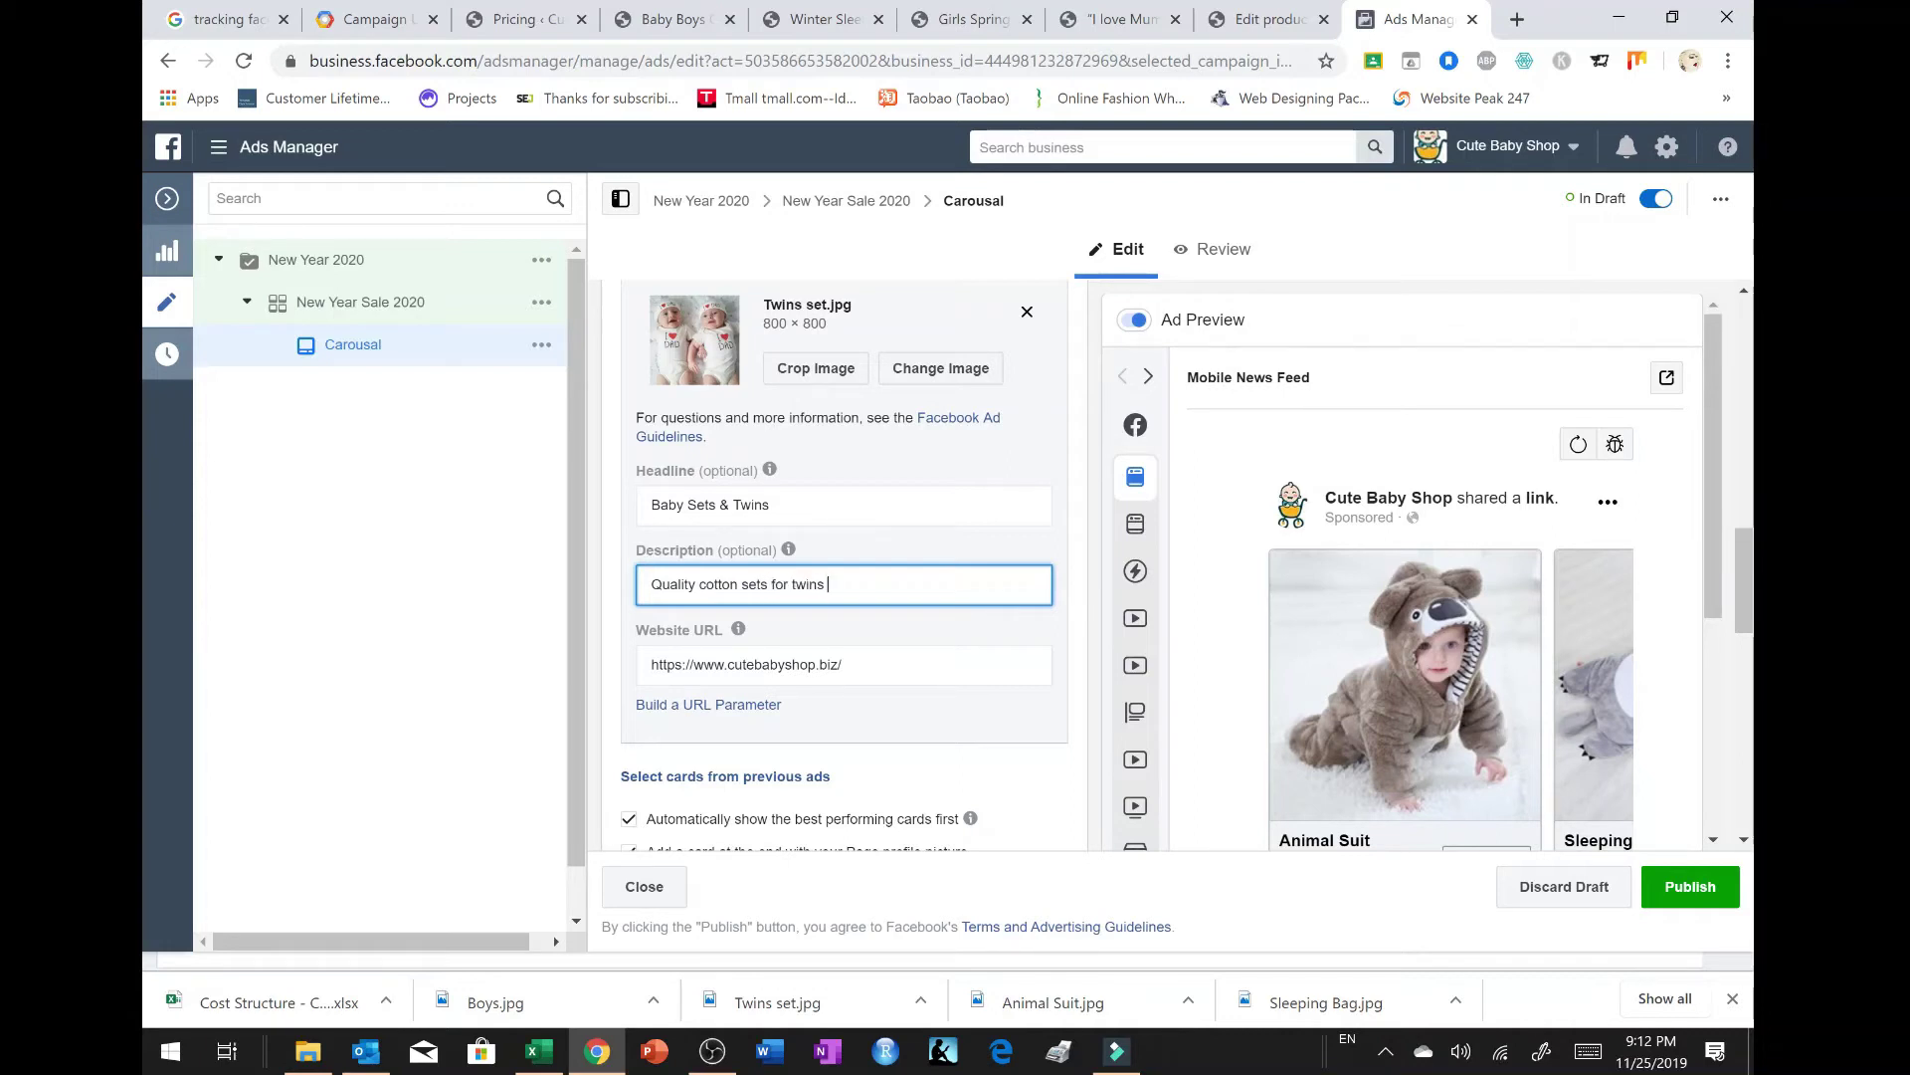
Step: Clear the fifth card's website URL and copy the web address of the "I love Mum" & "I love Dad" bodysuit product page
scroll(867, 627, down, 1)
click(866, 629)
key(ctrl+a)
key(BackSpace)
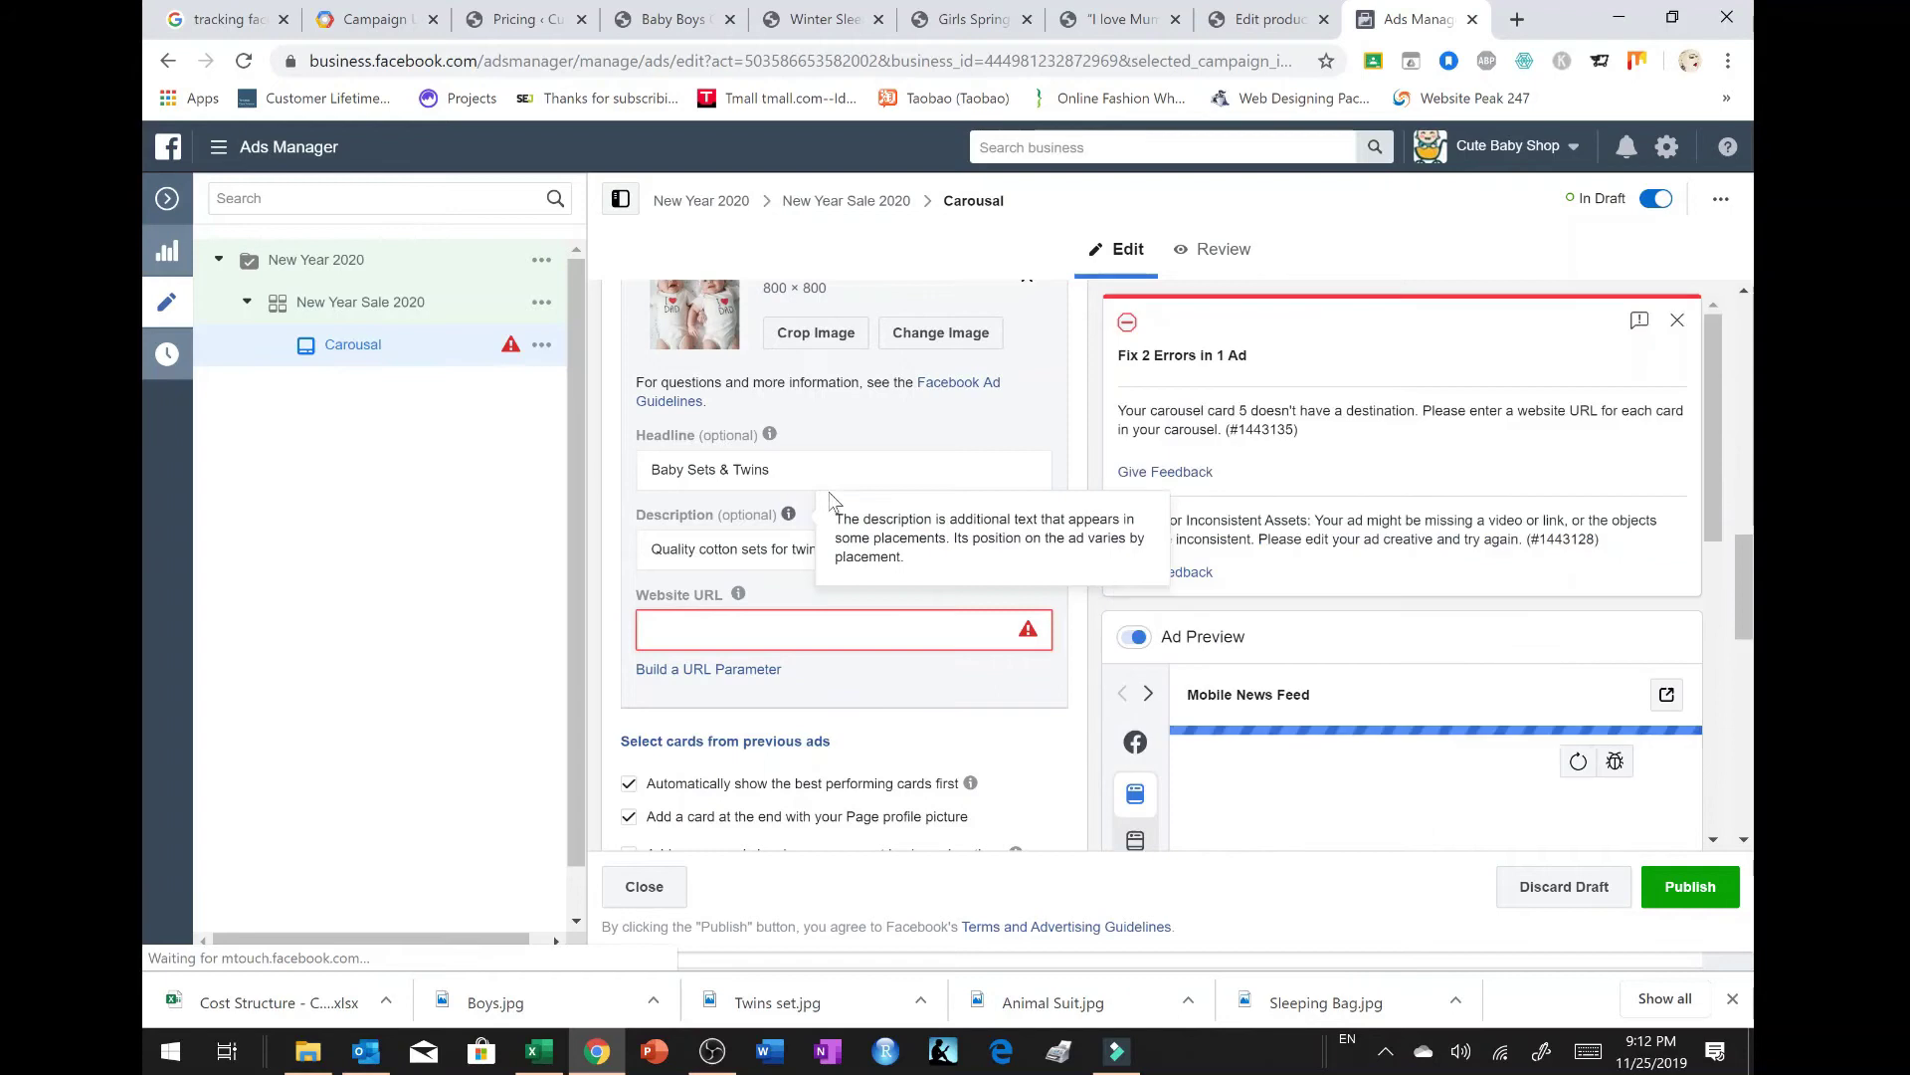
click(1249, 17)
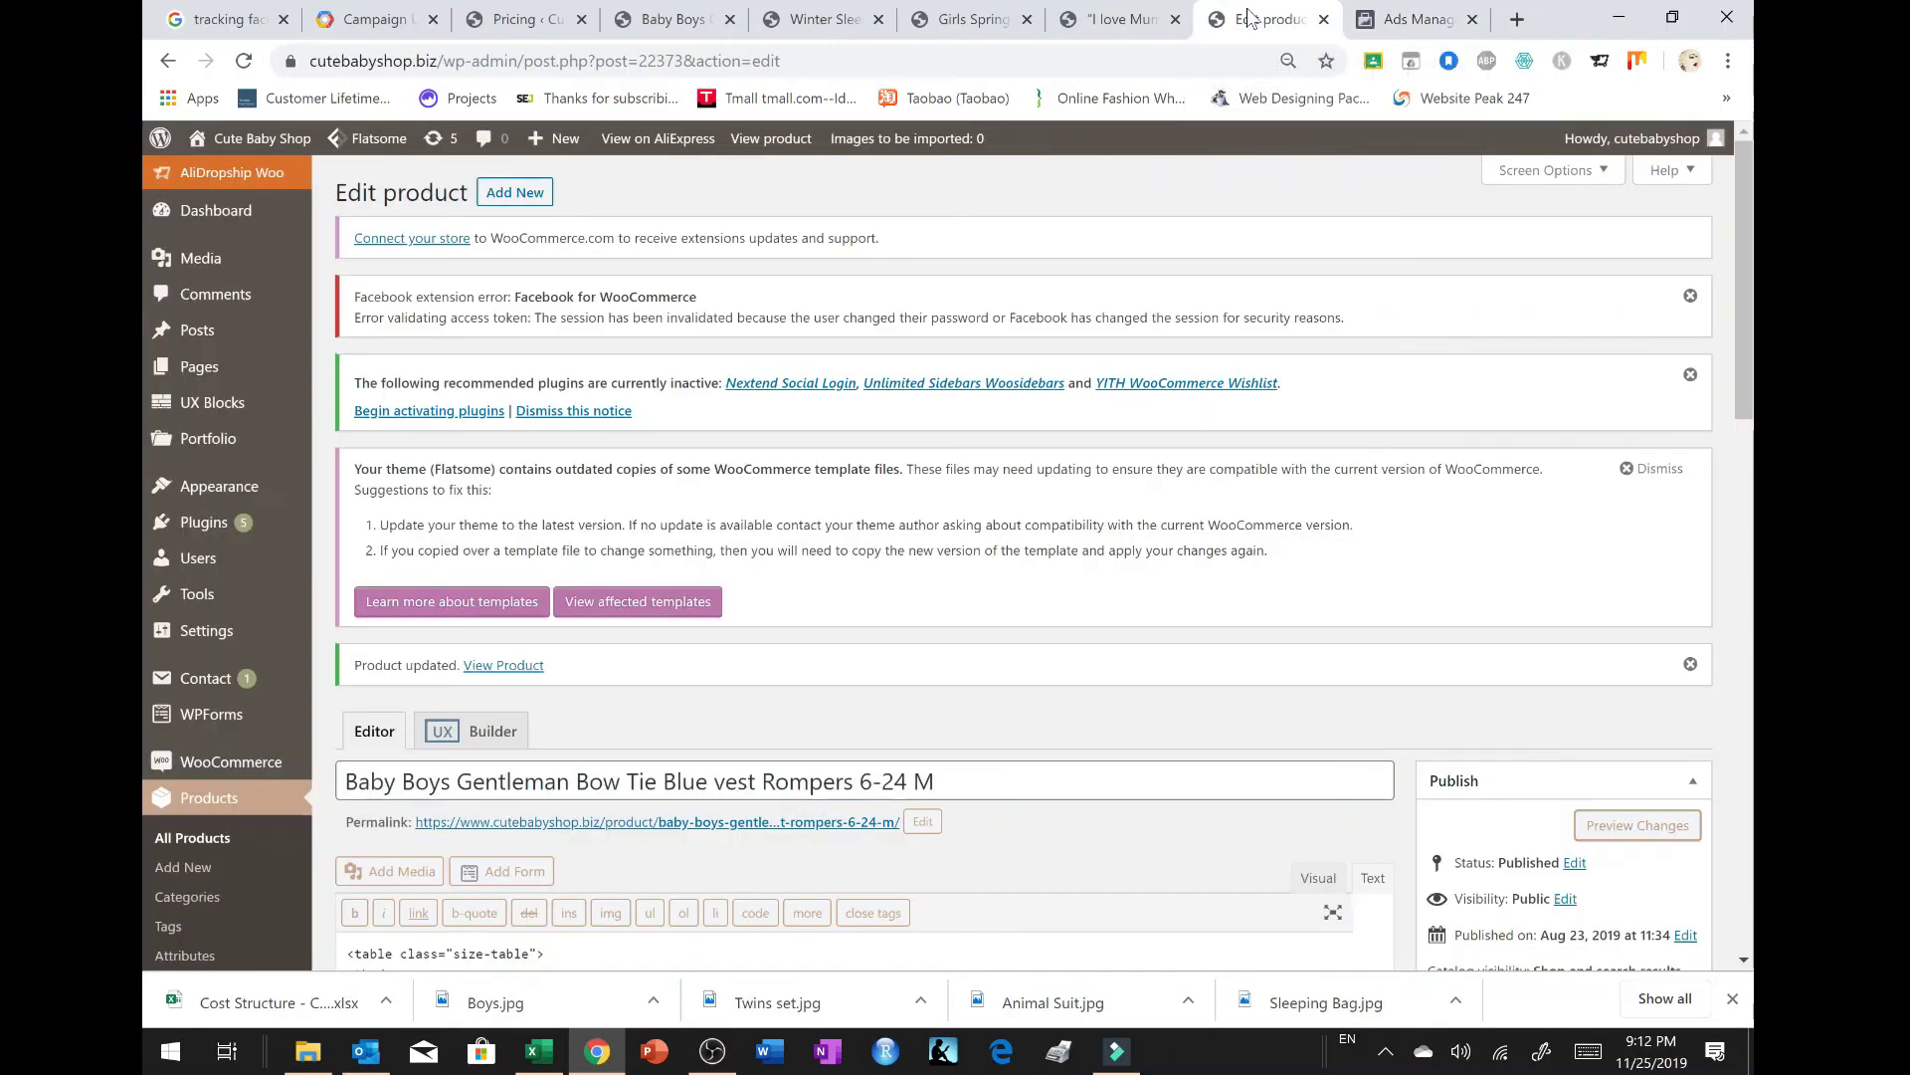
click(1138, 20)
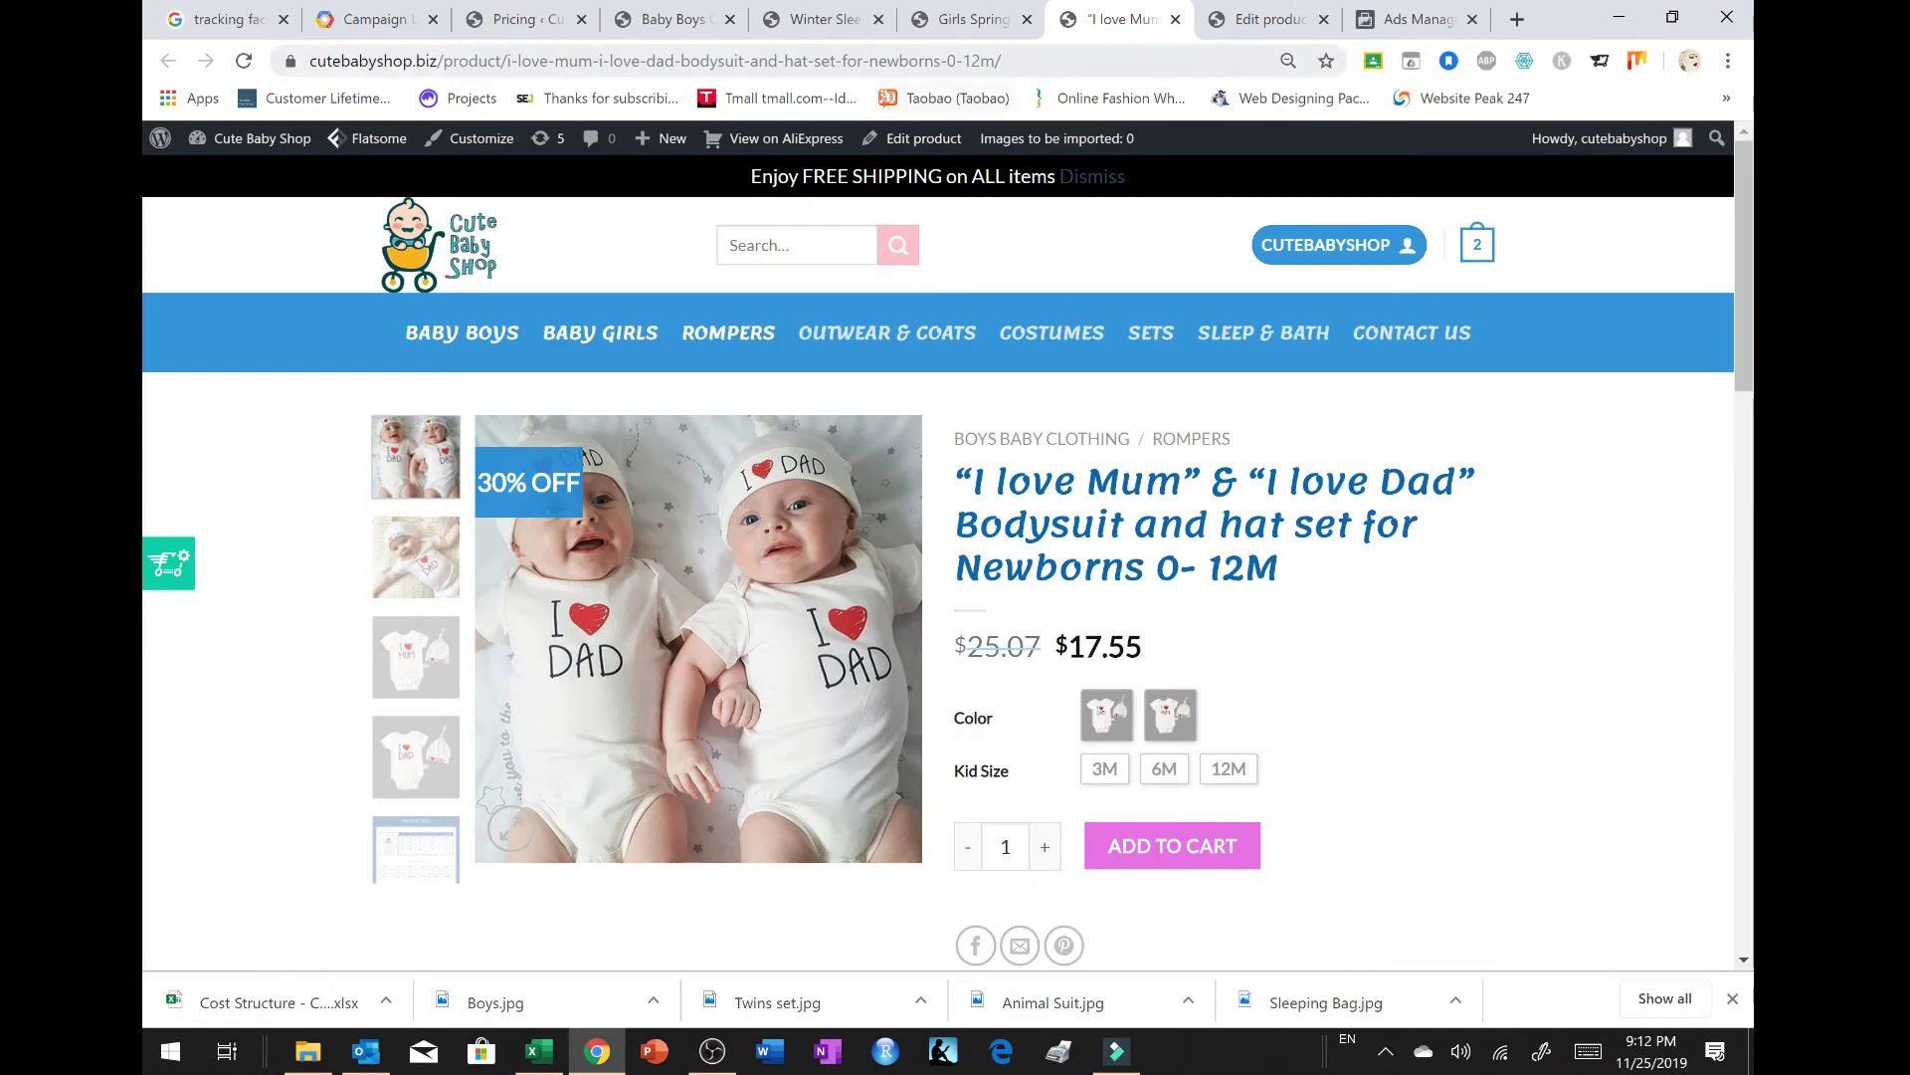
click(916, 59)
key(ctrl+c)
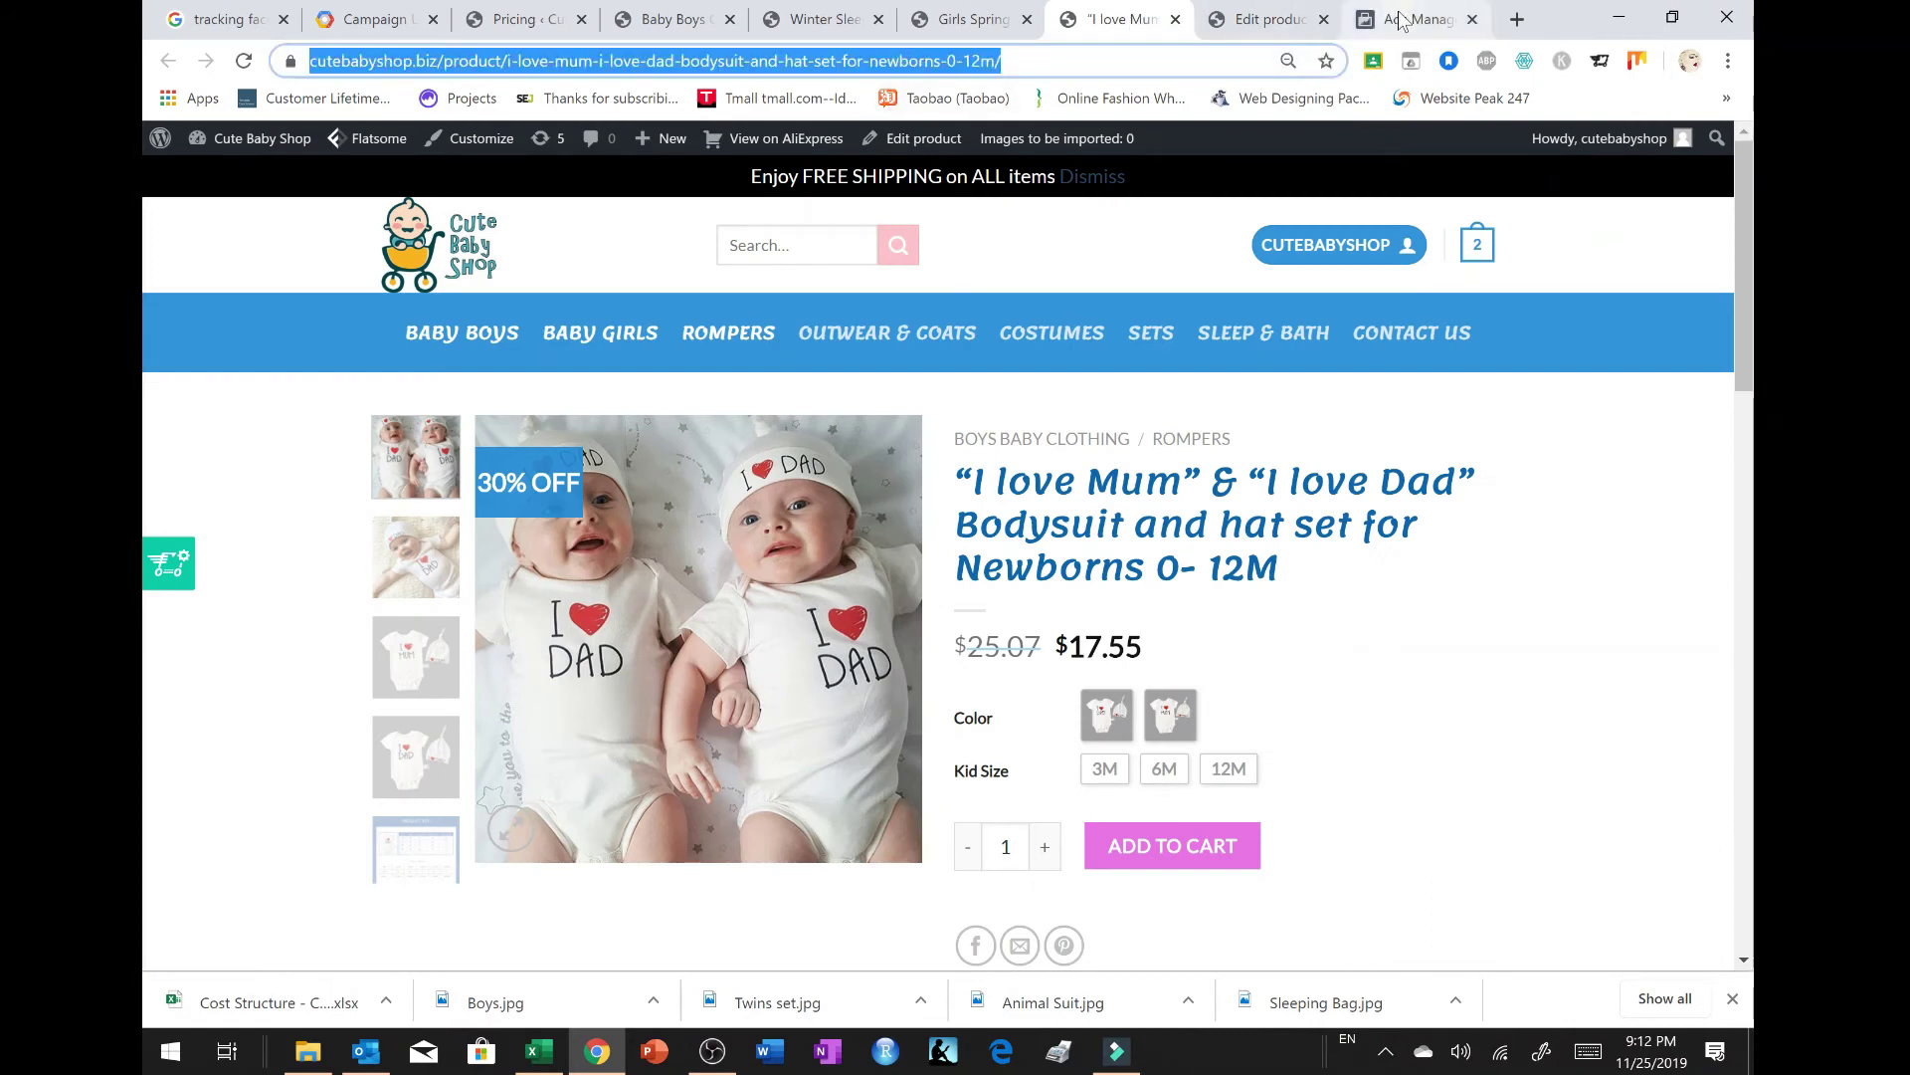
Step: Examine the bodysuit set's two colour variants and its photo of the baby wearing the set
click(1104, 716)
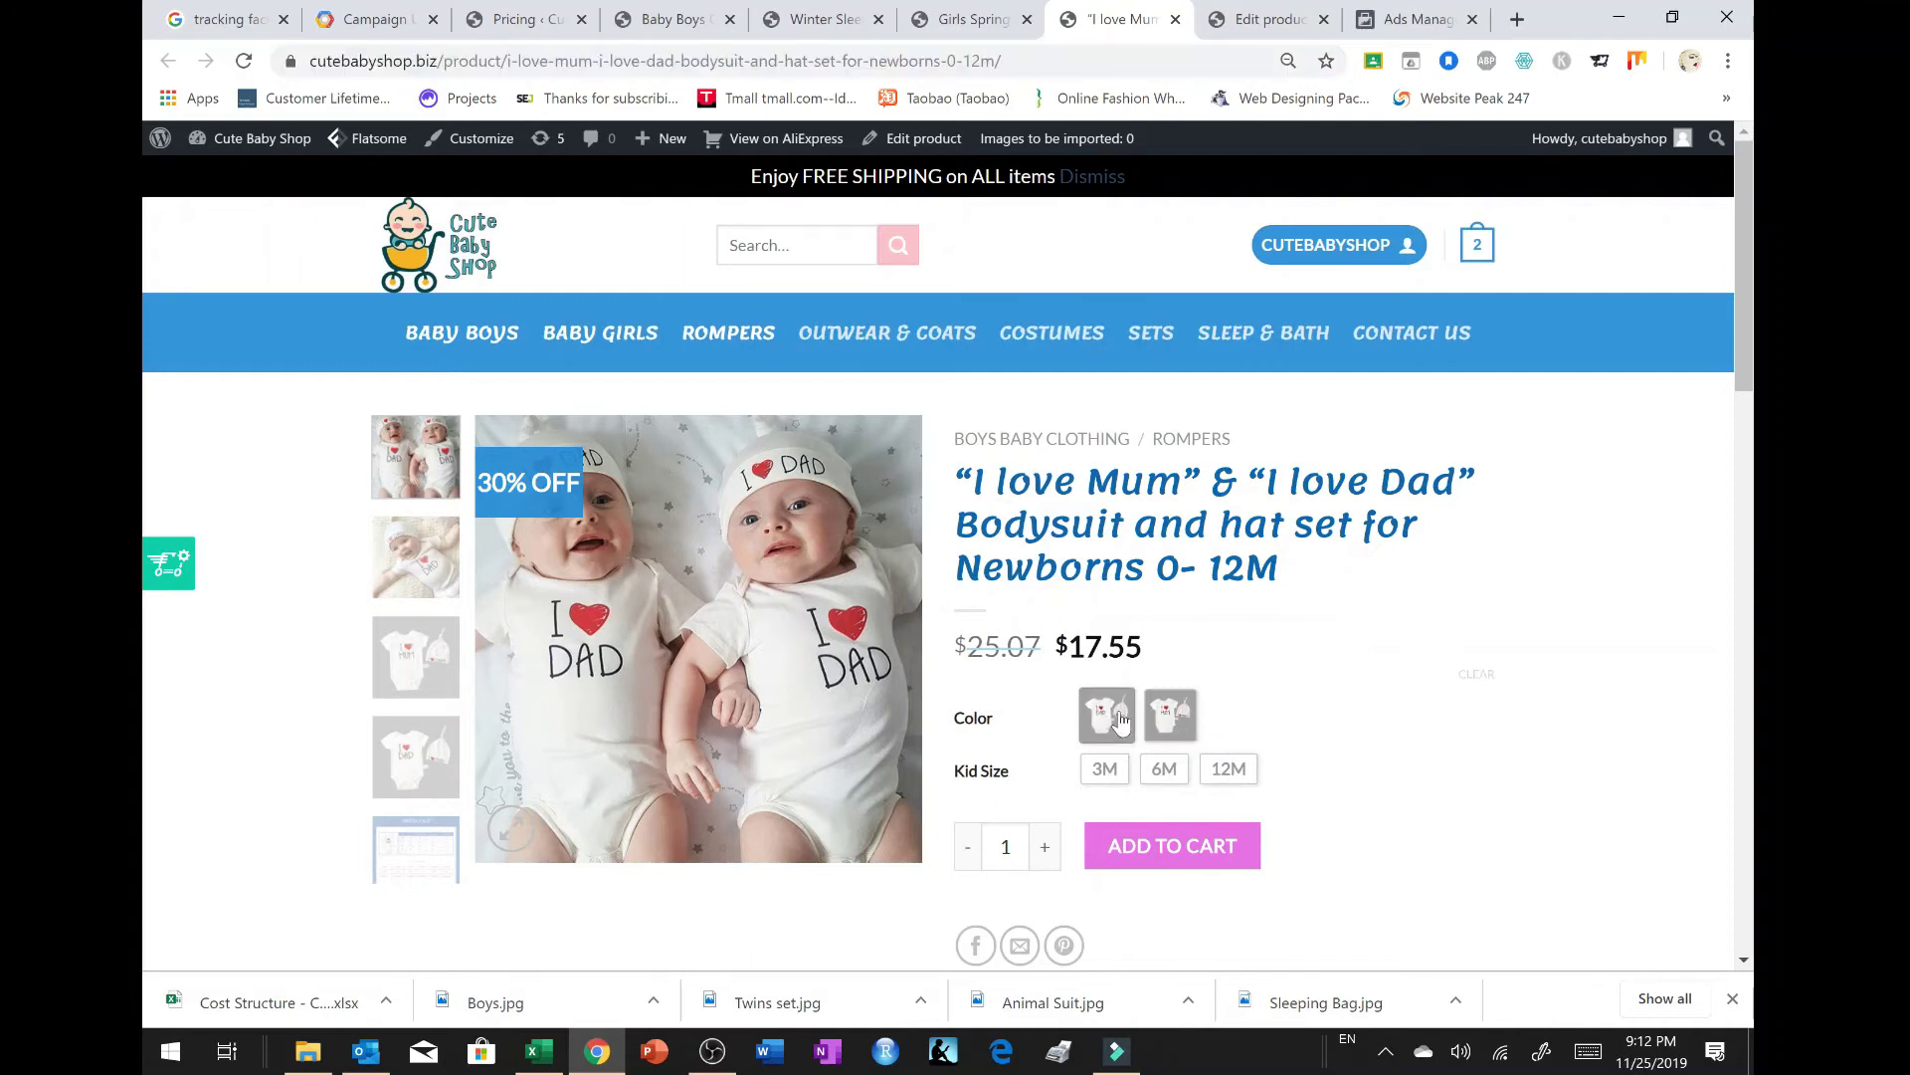
click(1166, 716)
click(1170, 724)
click(1170, 724)
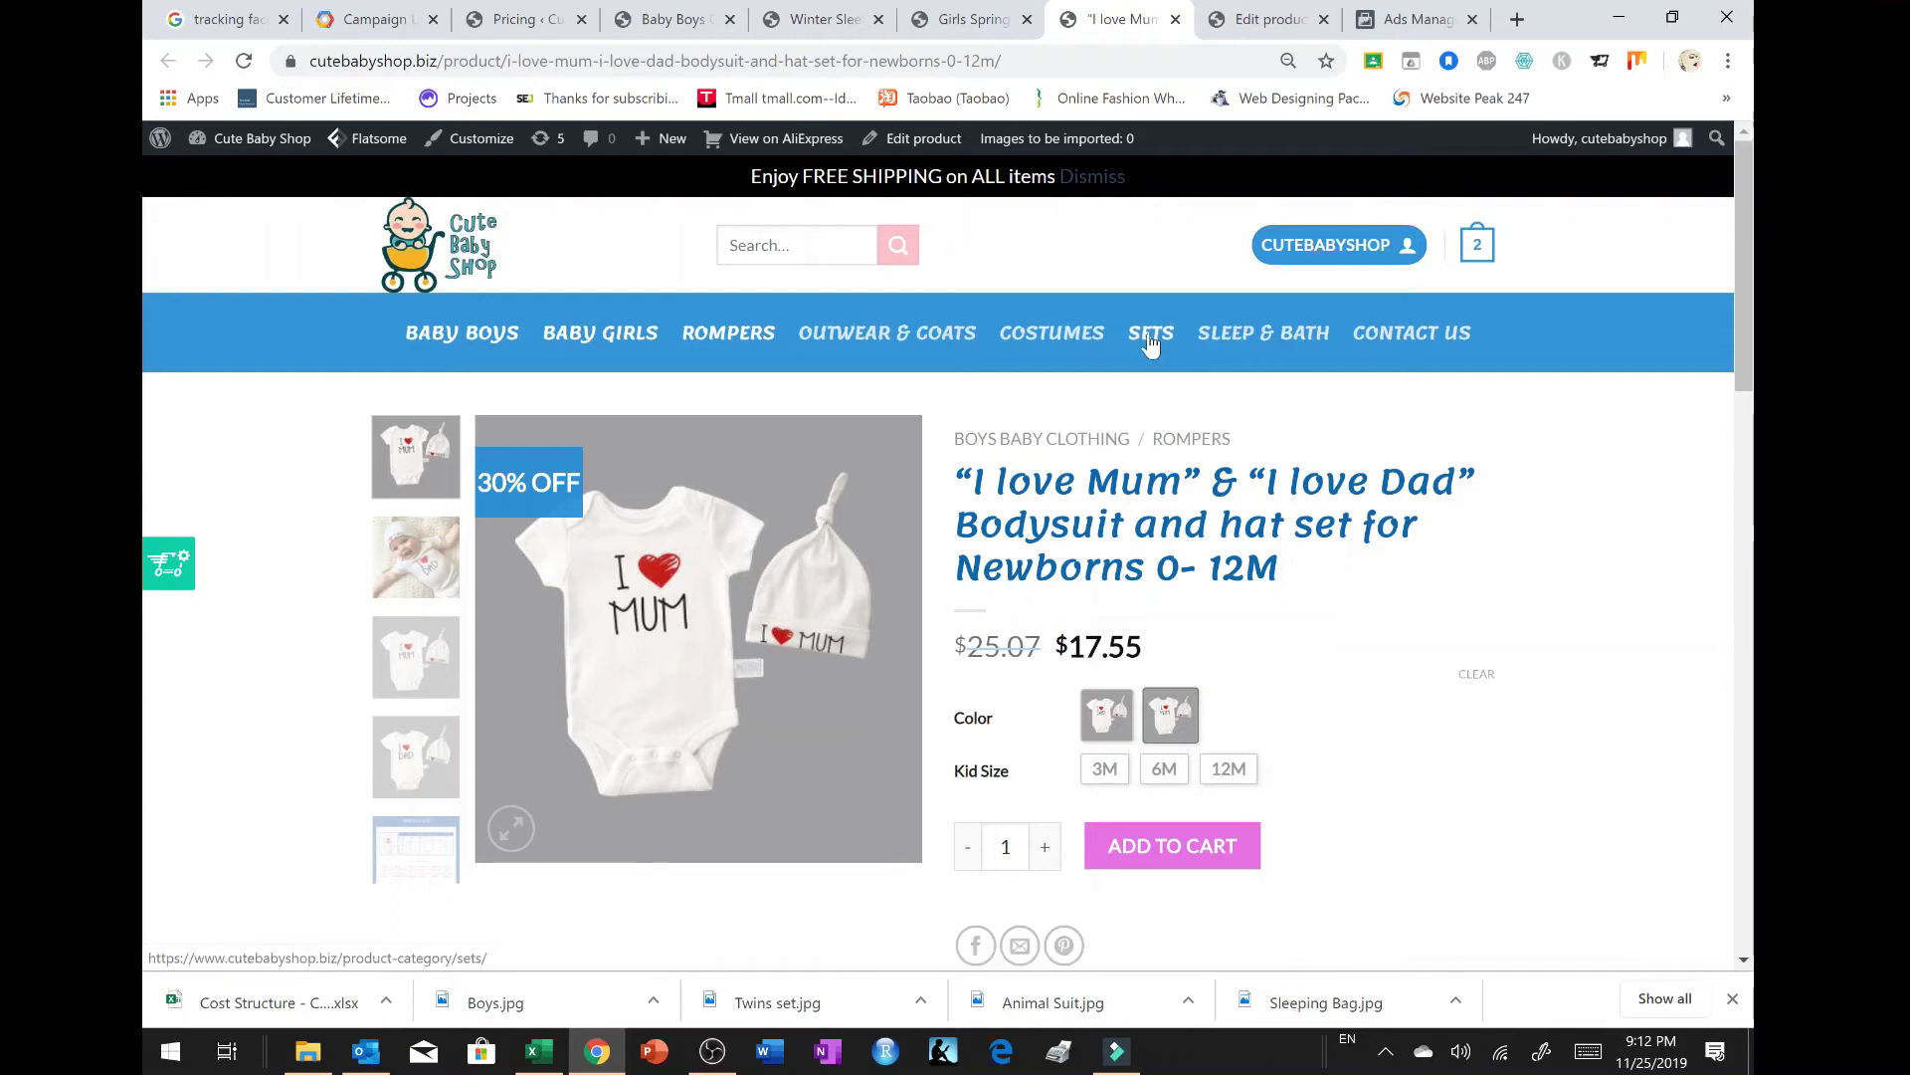
click(413, 560)
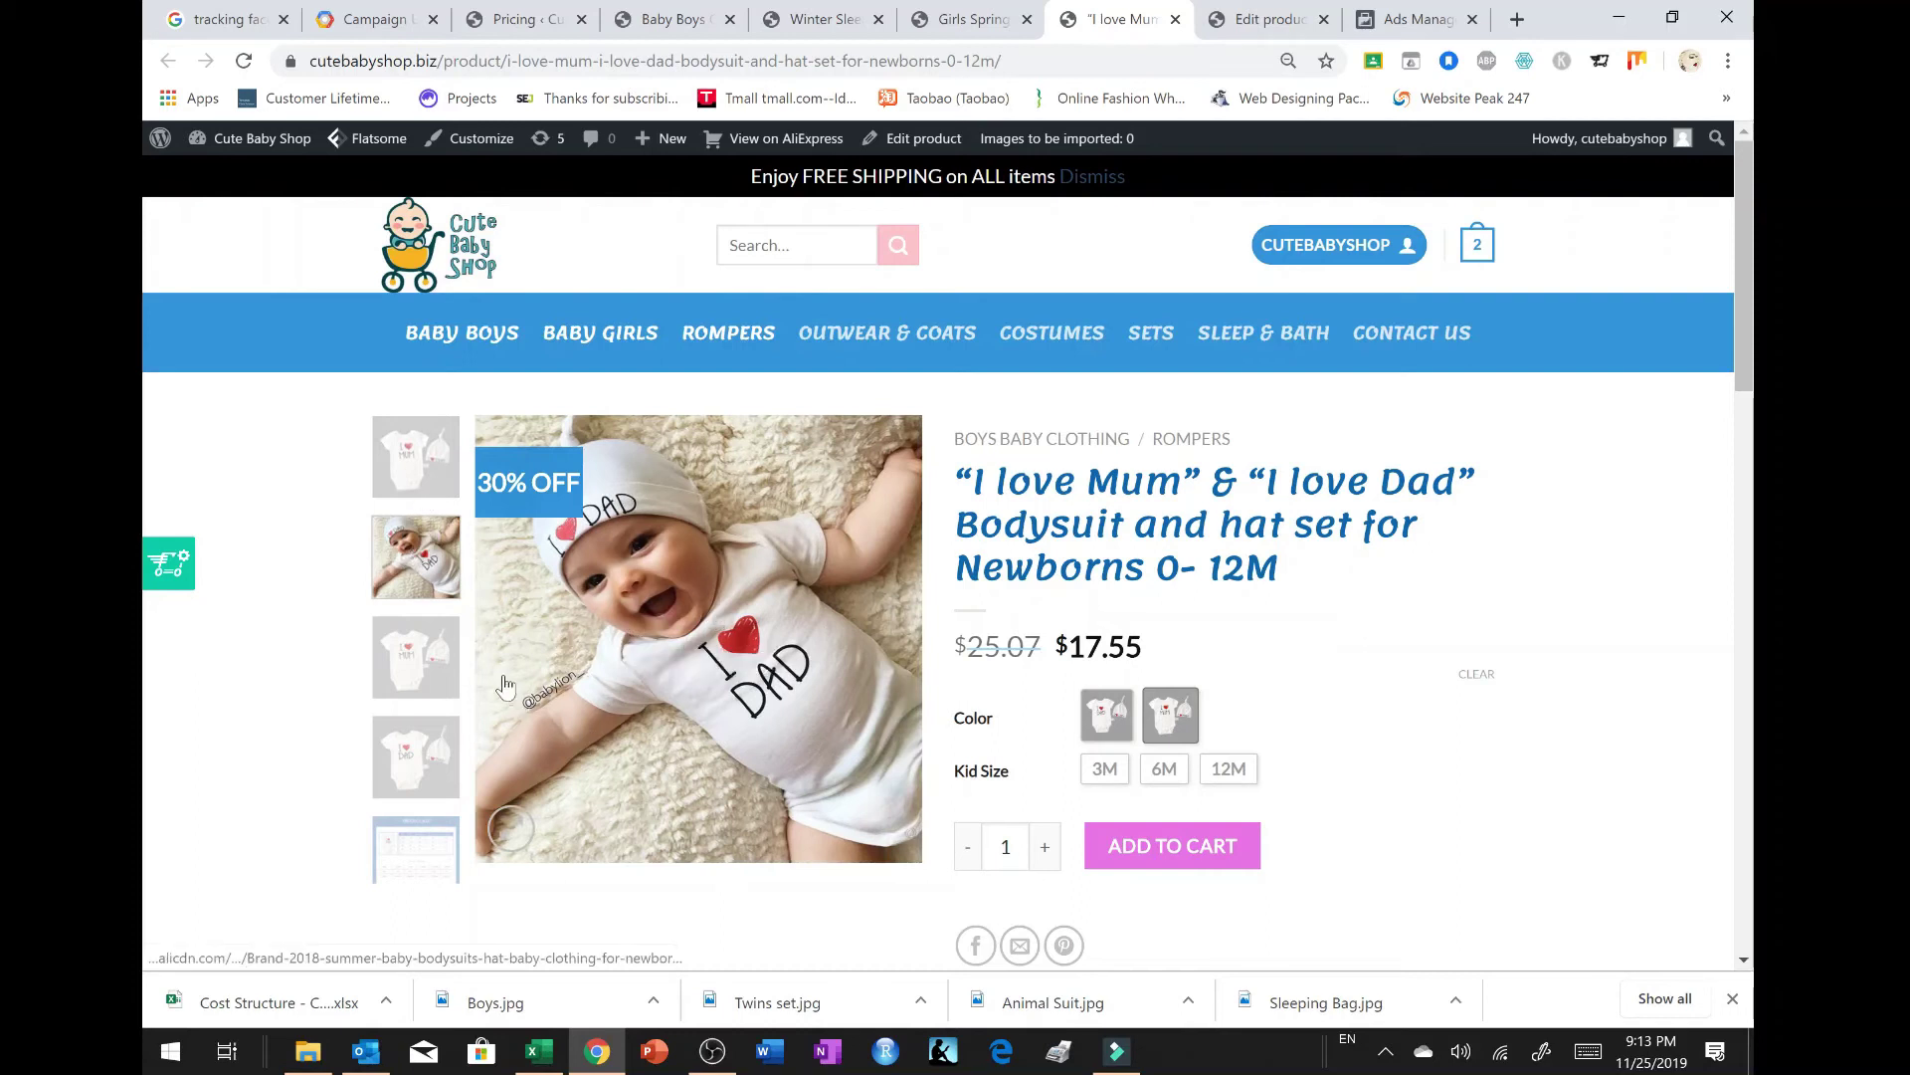
scroll(1095, 418, down, 1)
scroll(1140, 398, up, 1)
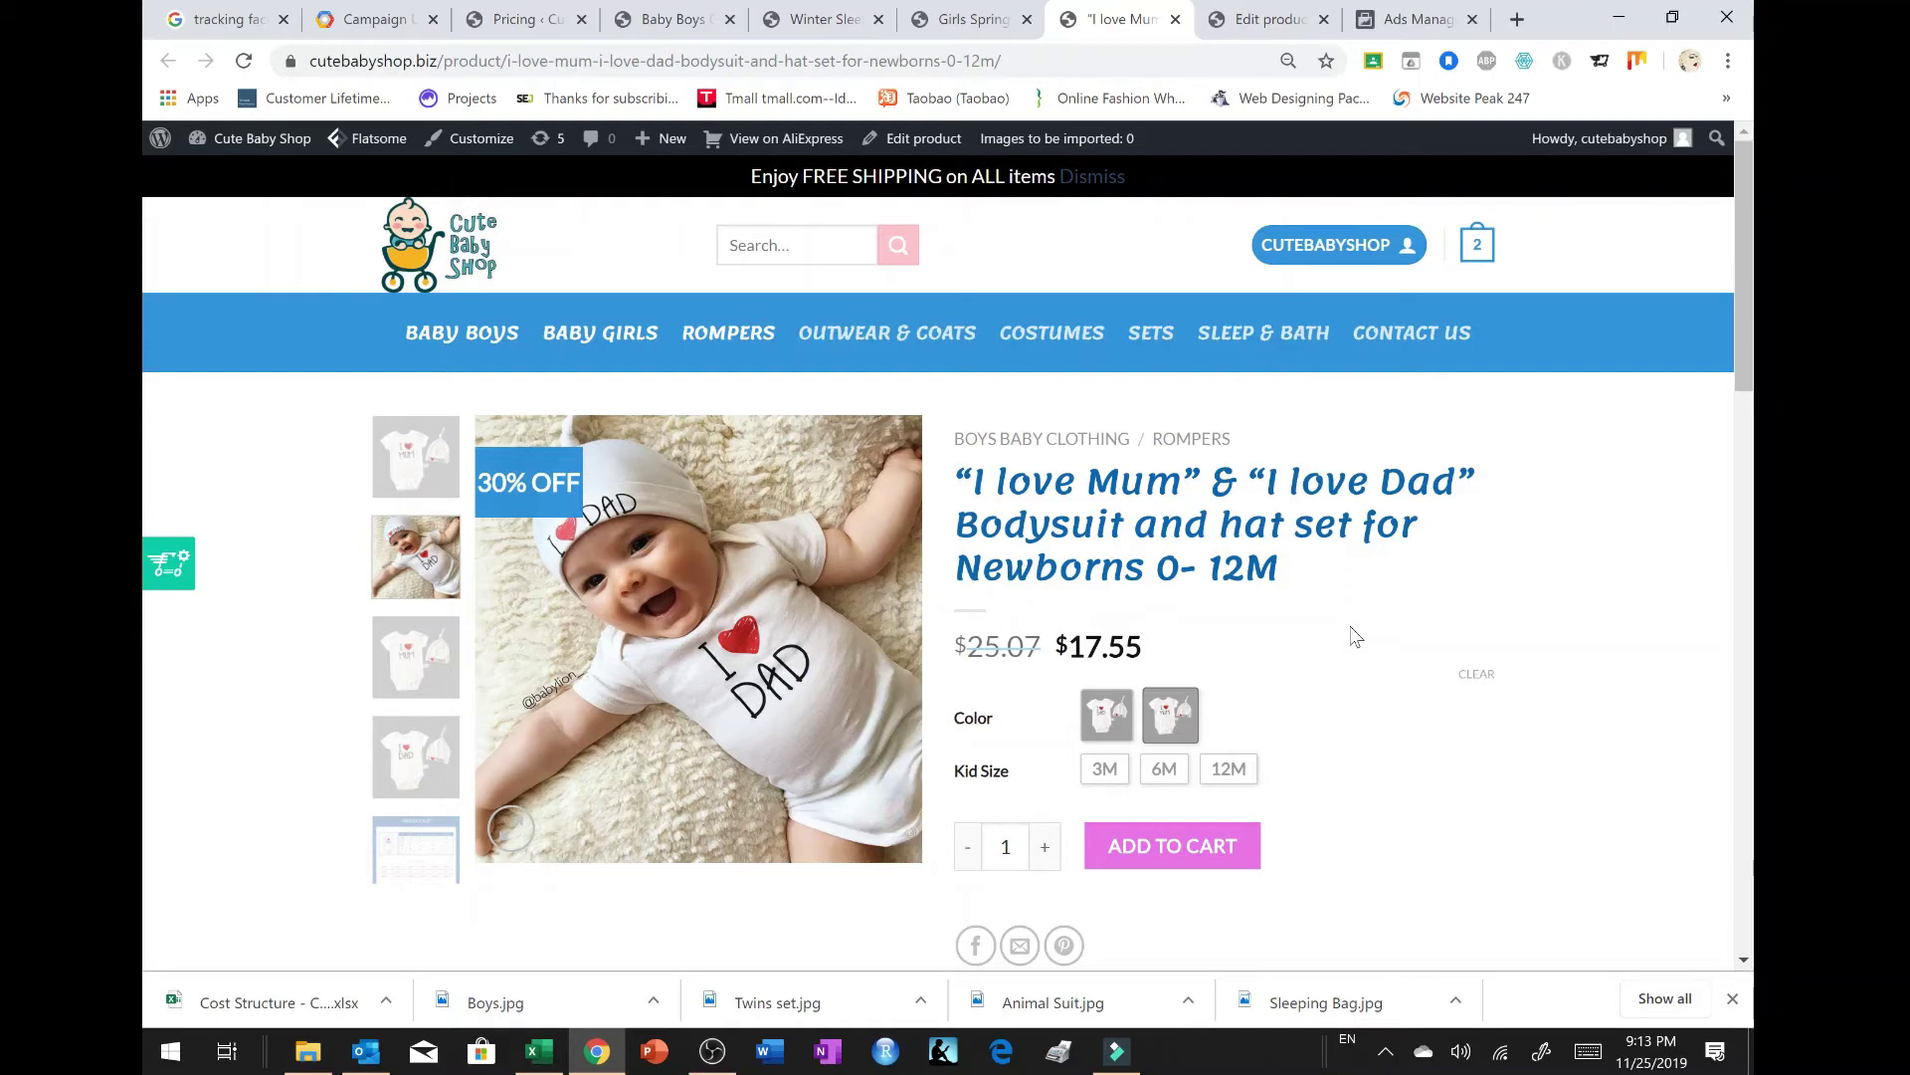
click(1418, 19)
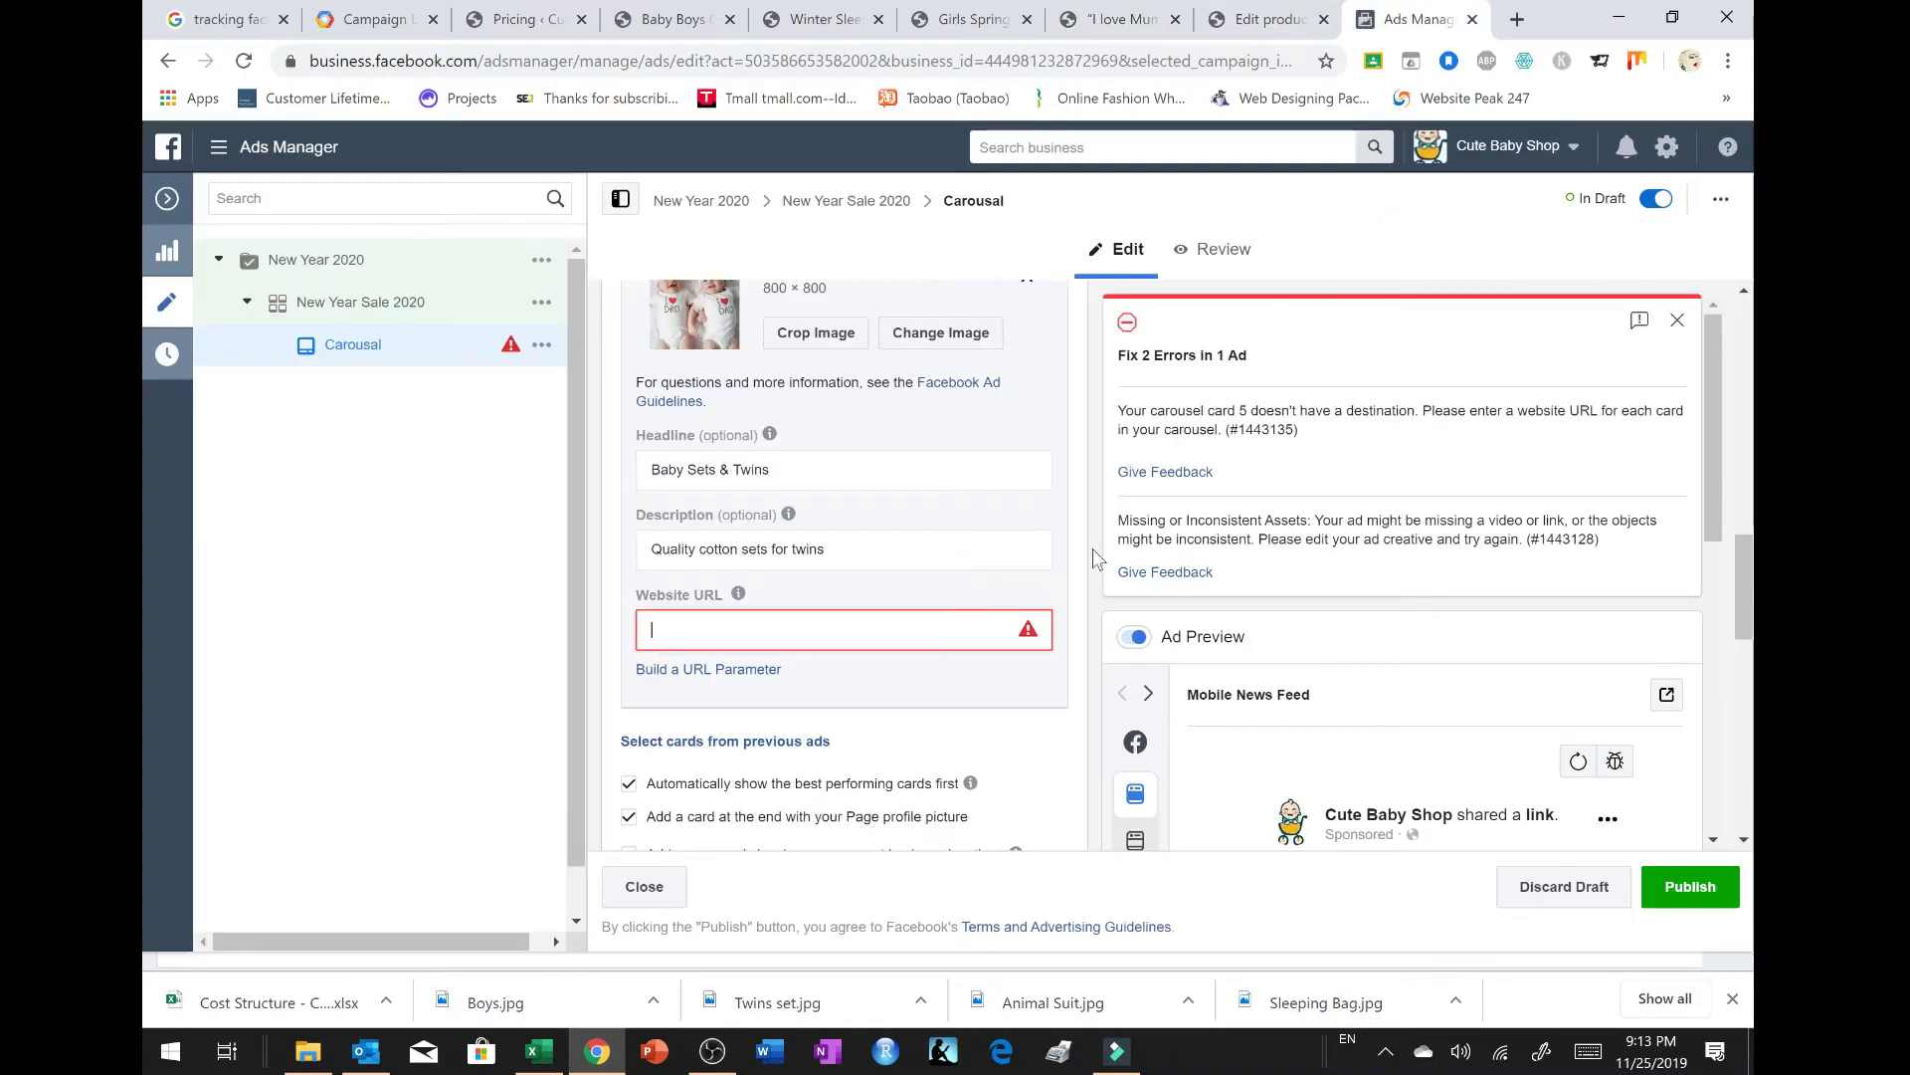
click(808, 629)
key(ctrl+v)
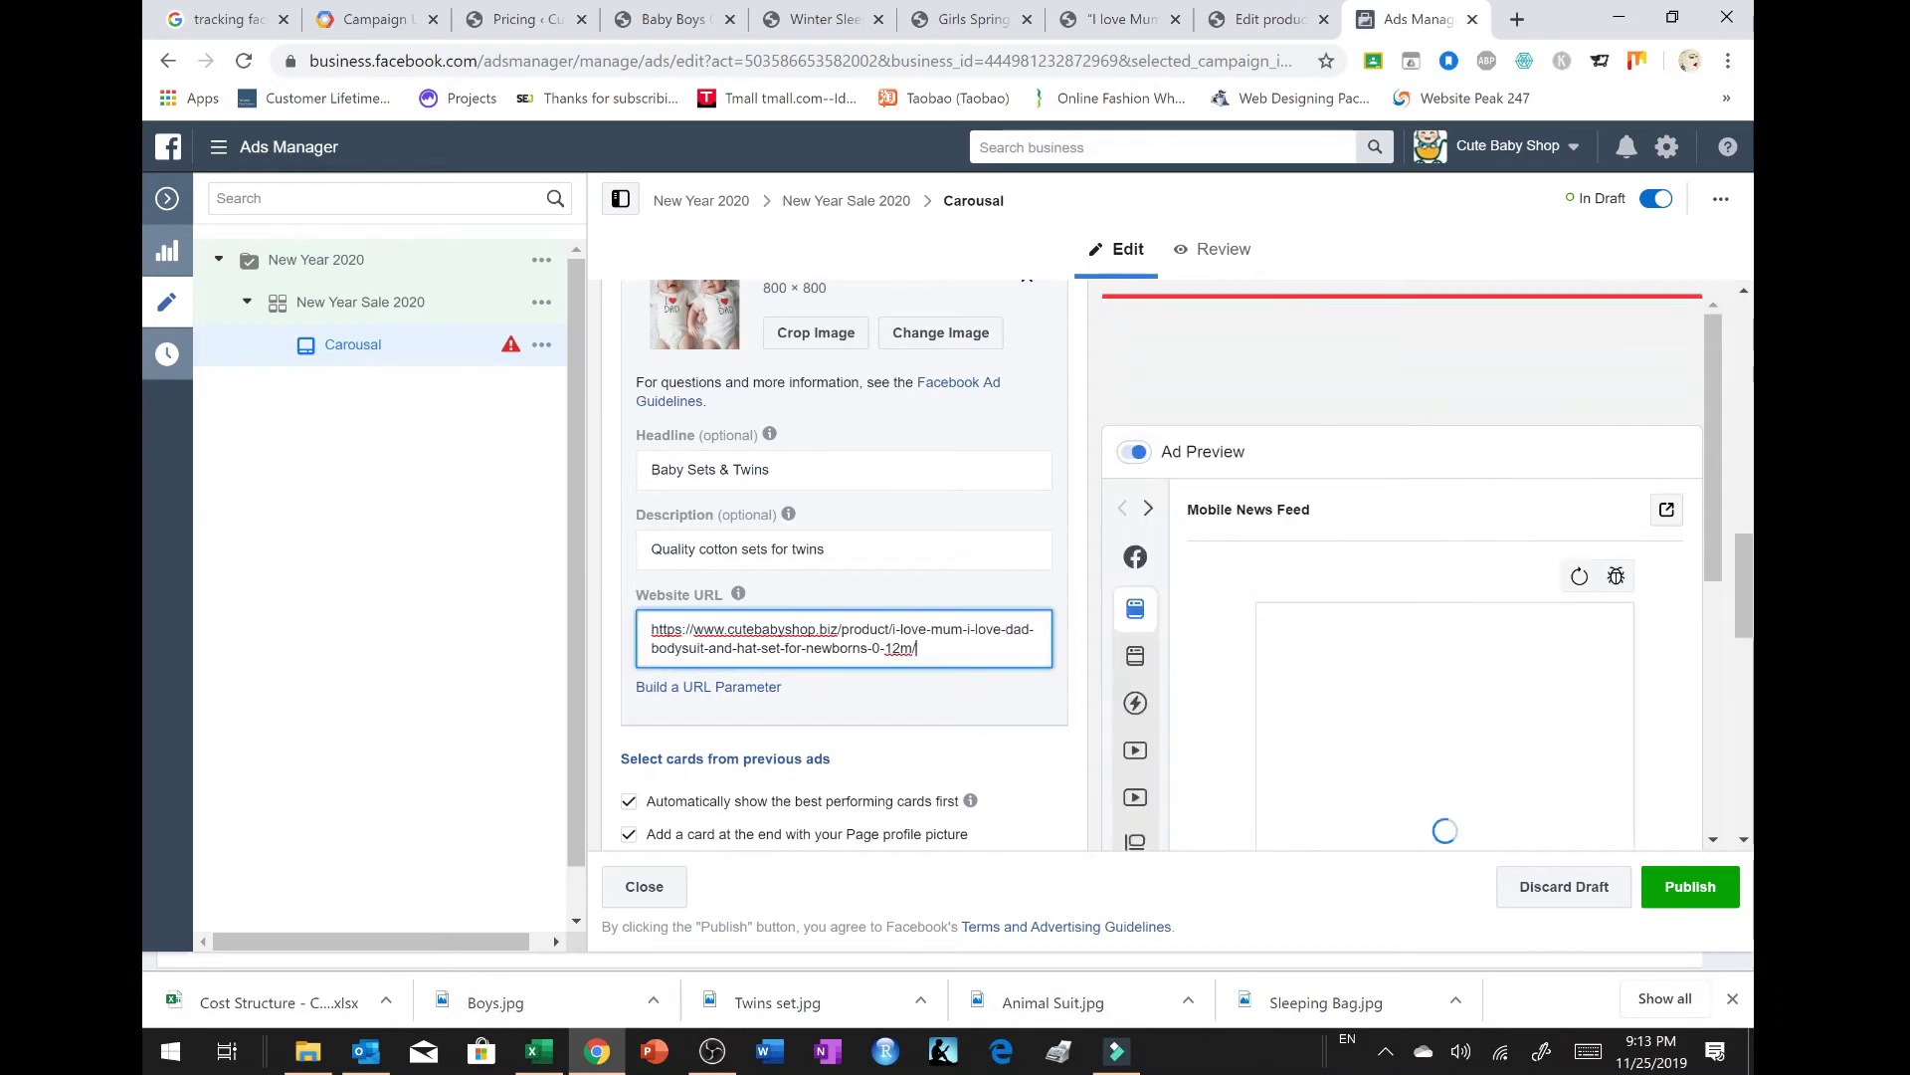
key(ctrl+a)
key(ctrl+c)
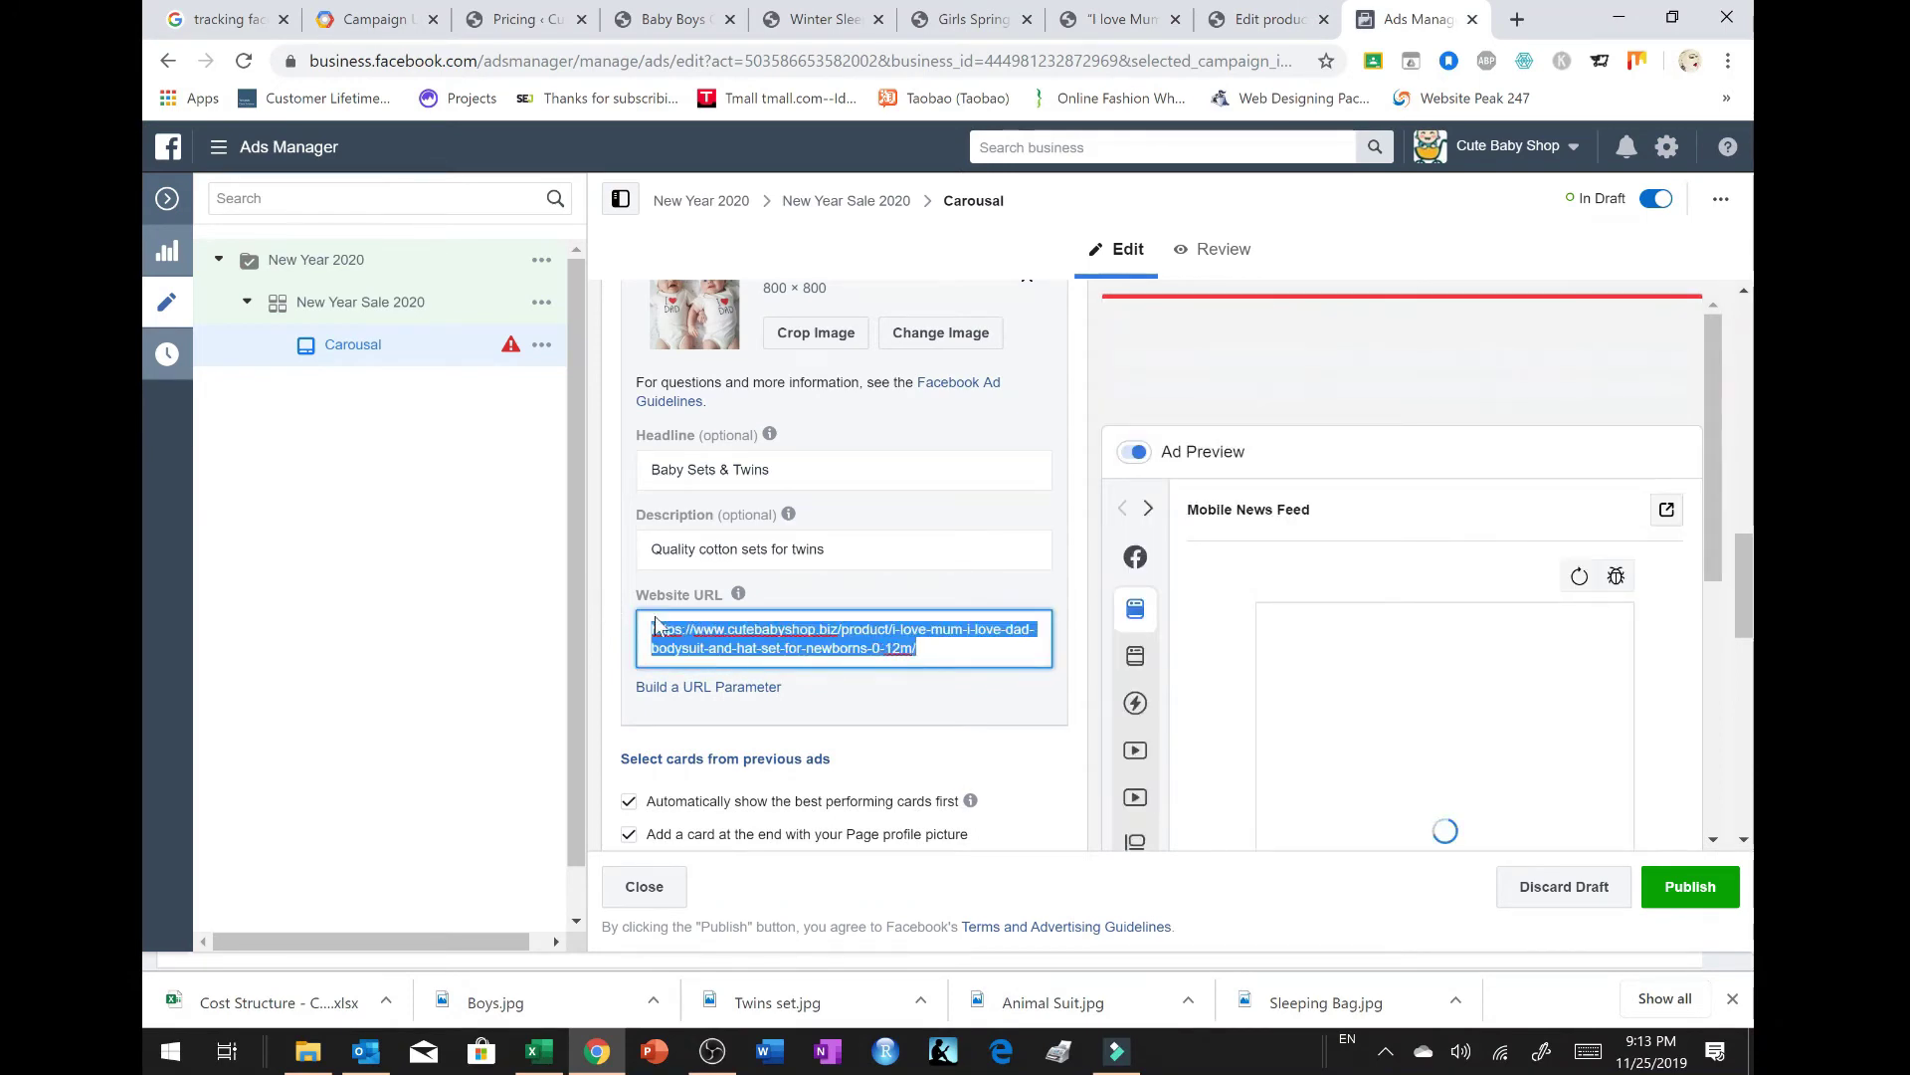
key(BackSpace)
Step: Switch to the Campaign URL Builder and replace its website URL with the copied bodysuit product address
click(376, 20)
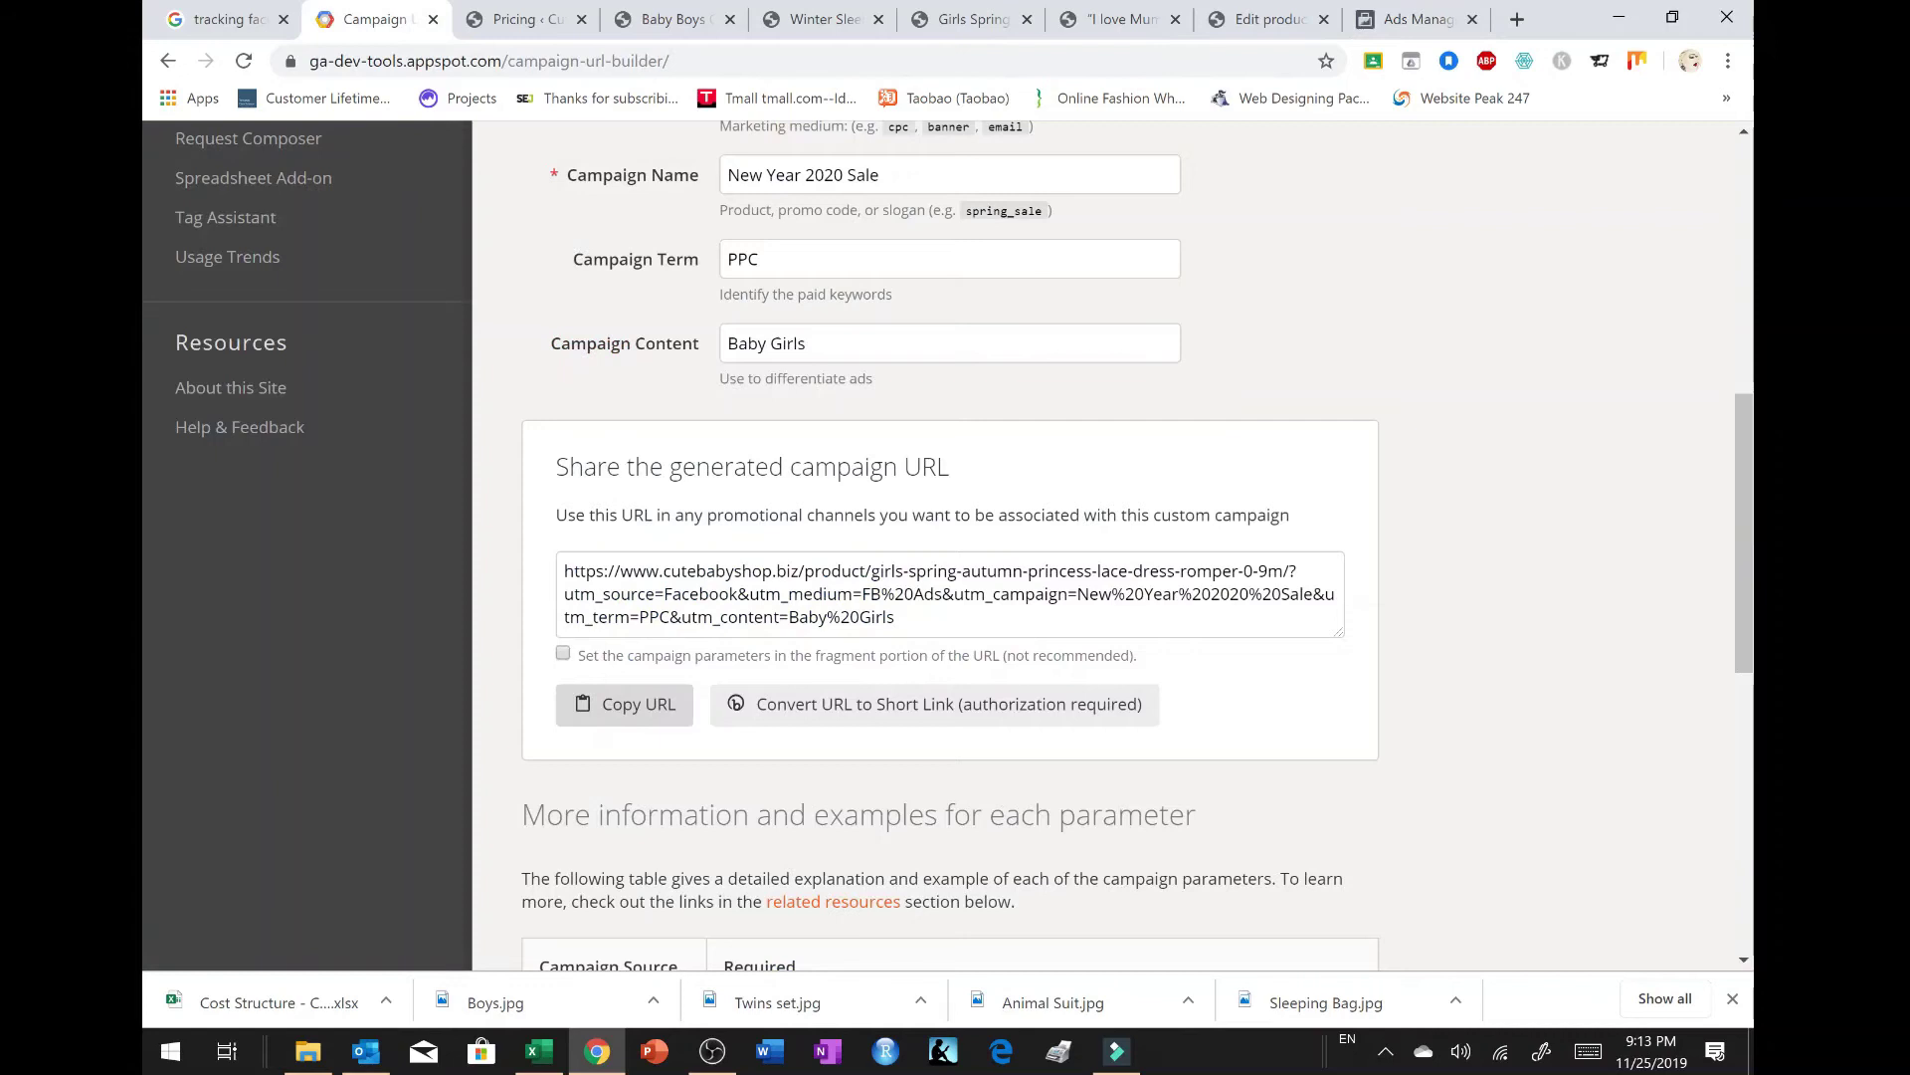
scroll(800, 266, up, 3)
click(785, 221)
key(ctrl+a)
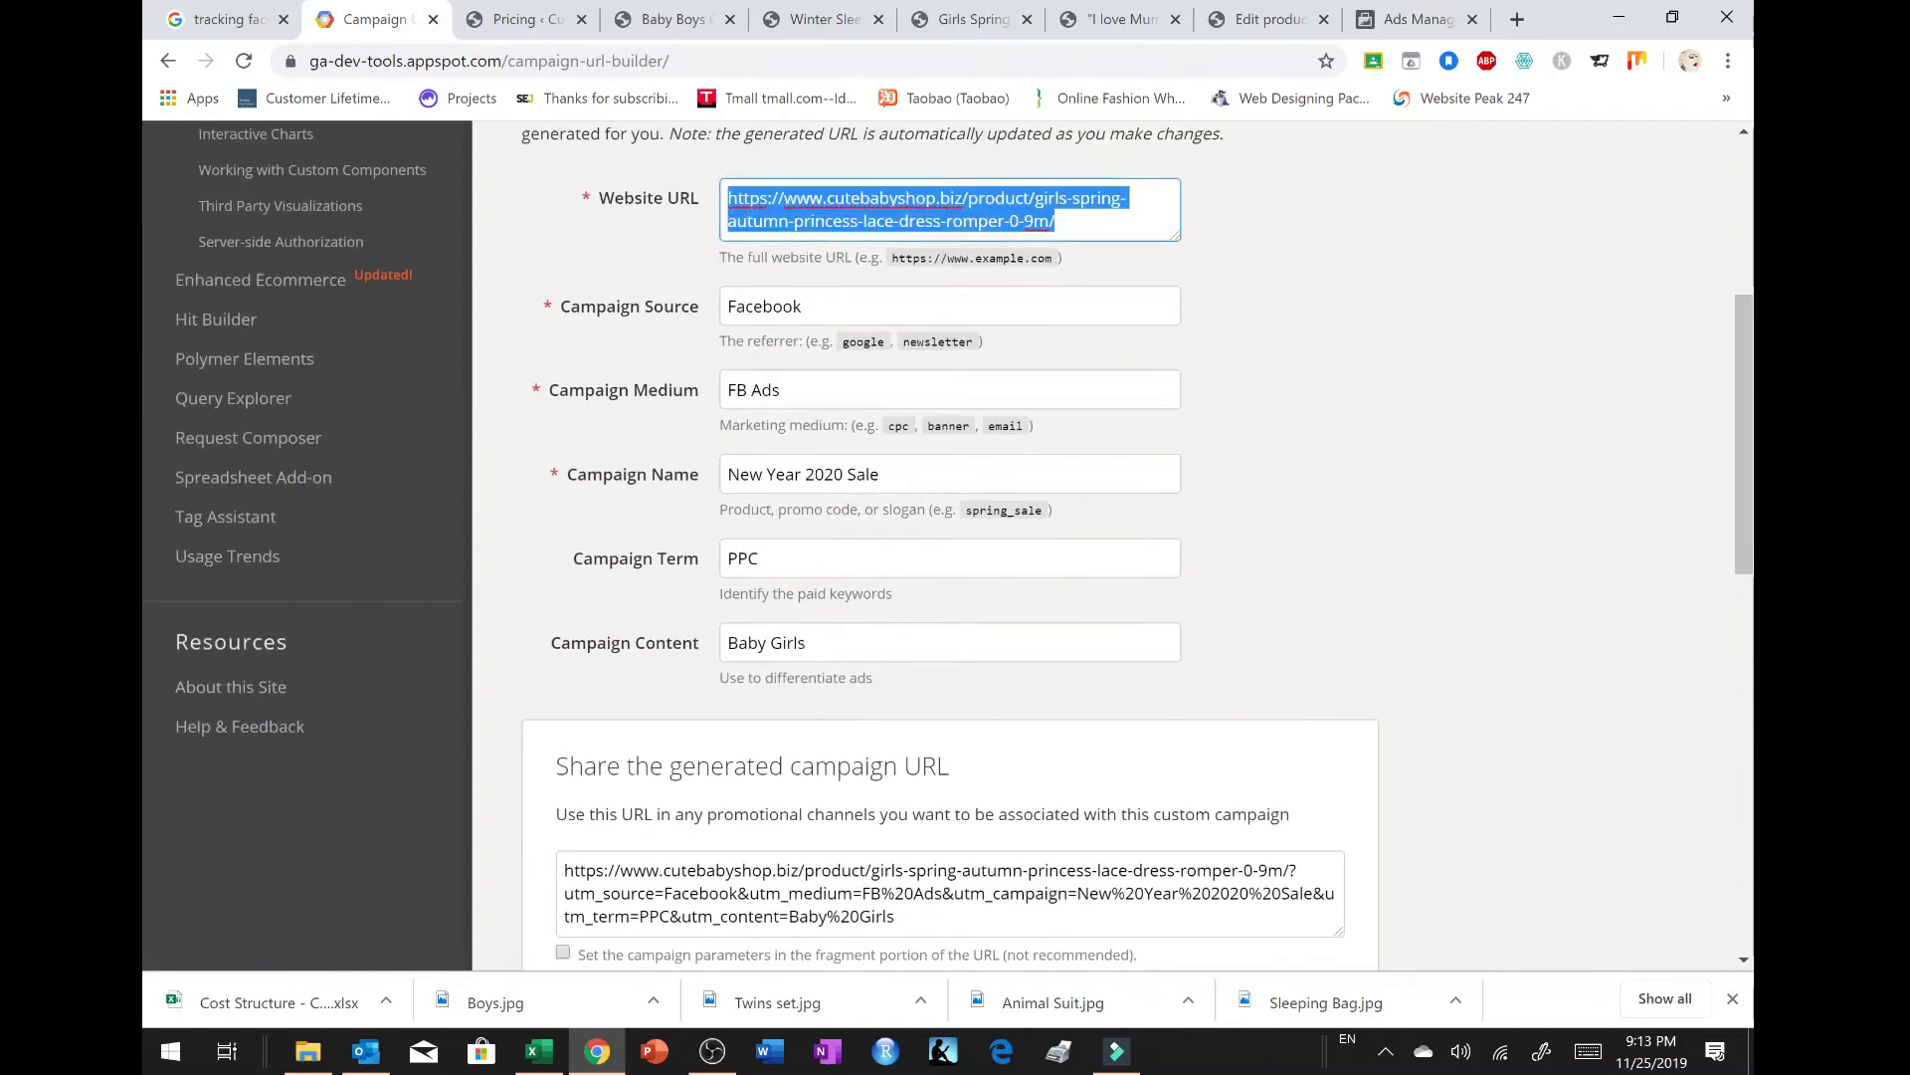
key(ctrl+v)
Step: Change the campaign content to "Baby Sets"
click(806, 641)
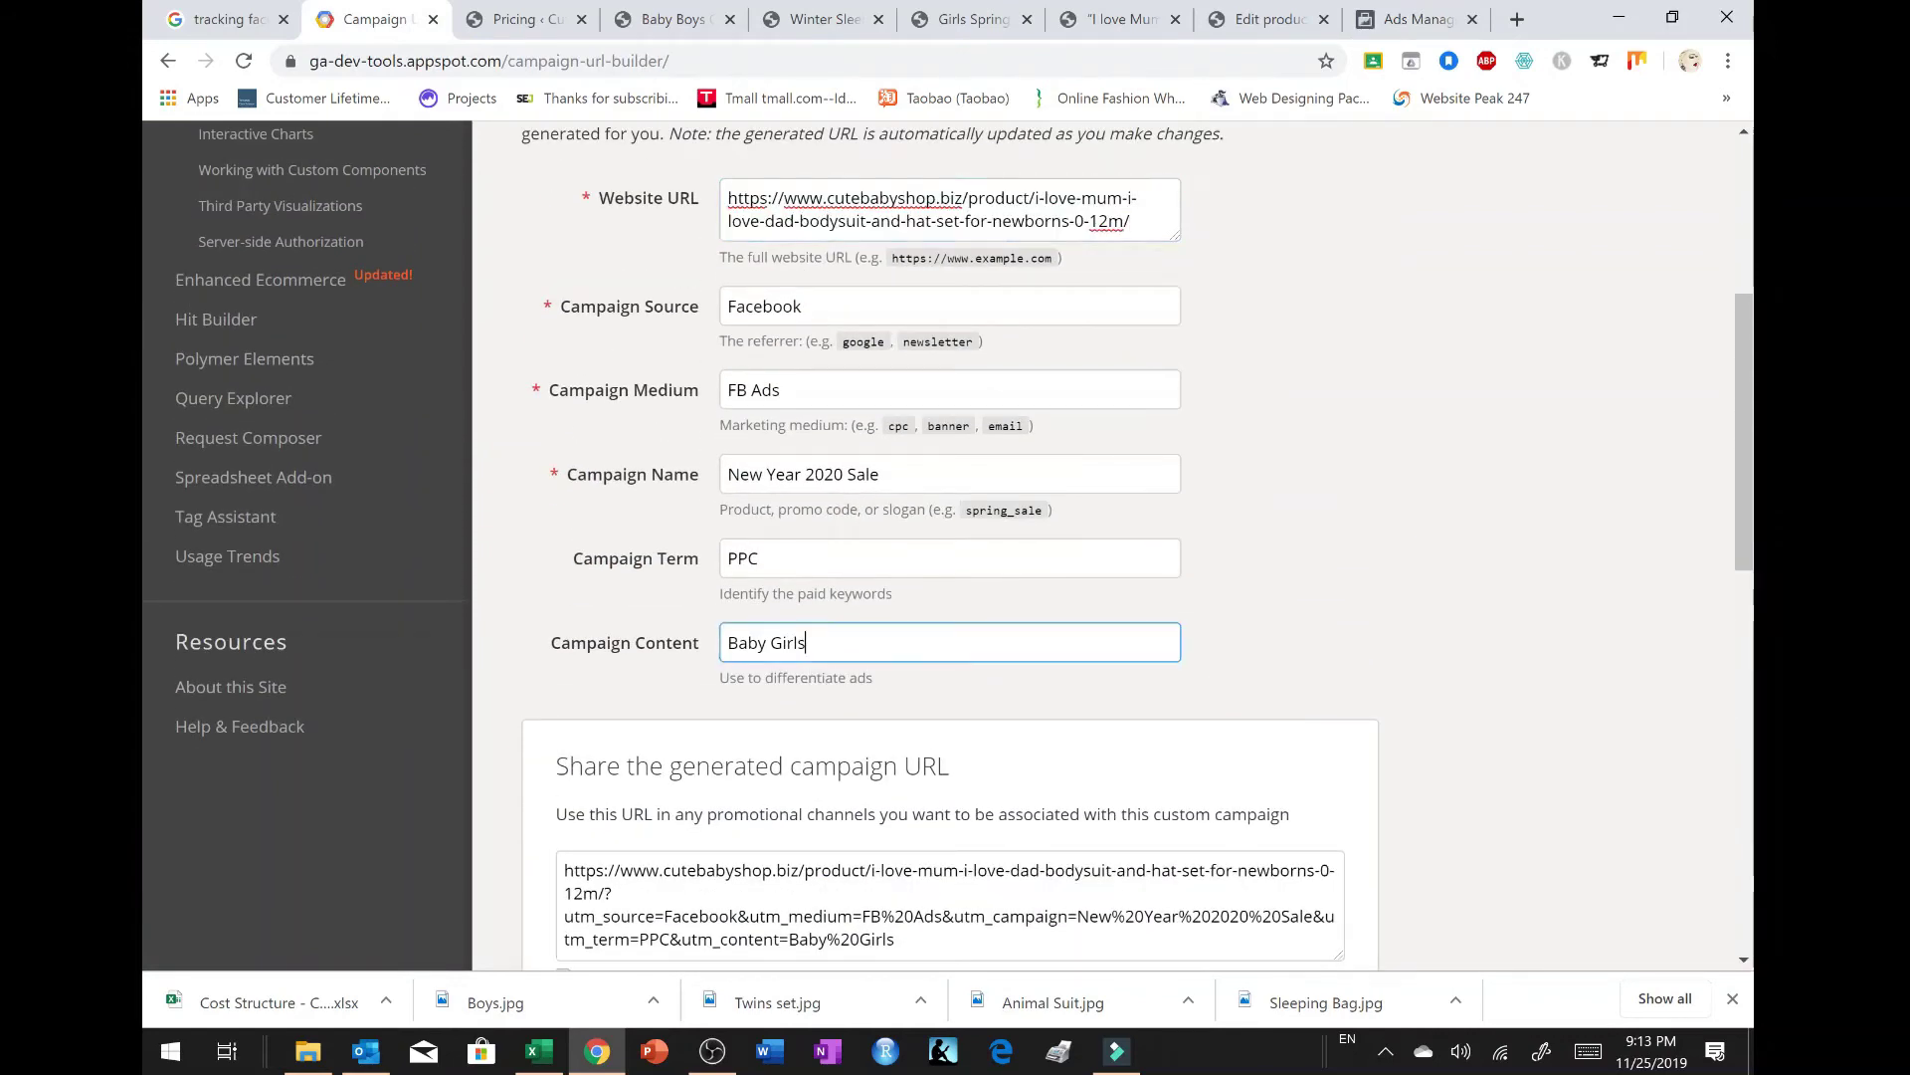
key(ctrl+a)
text(Baby se)
key(BackSpace)
text(Set)
Step: Copy the generated campaign URL and paste it as the Baby Sets & Twins card's website URL in Ads Manager
scroll(933, 682, down, 3)
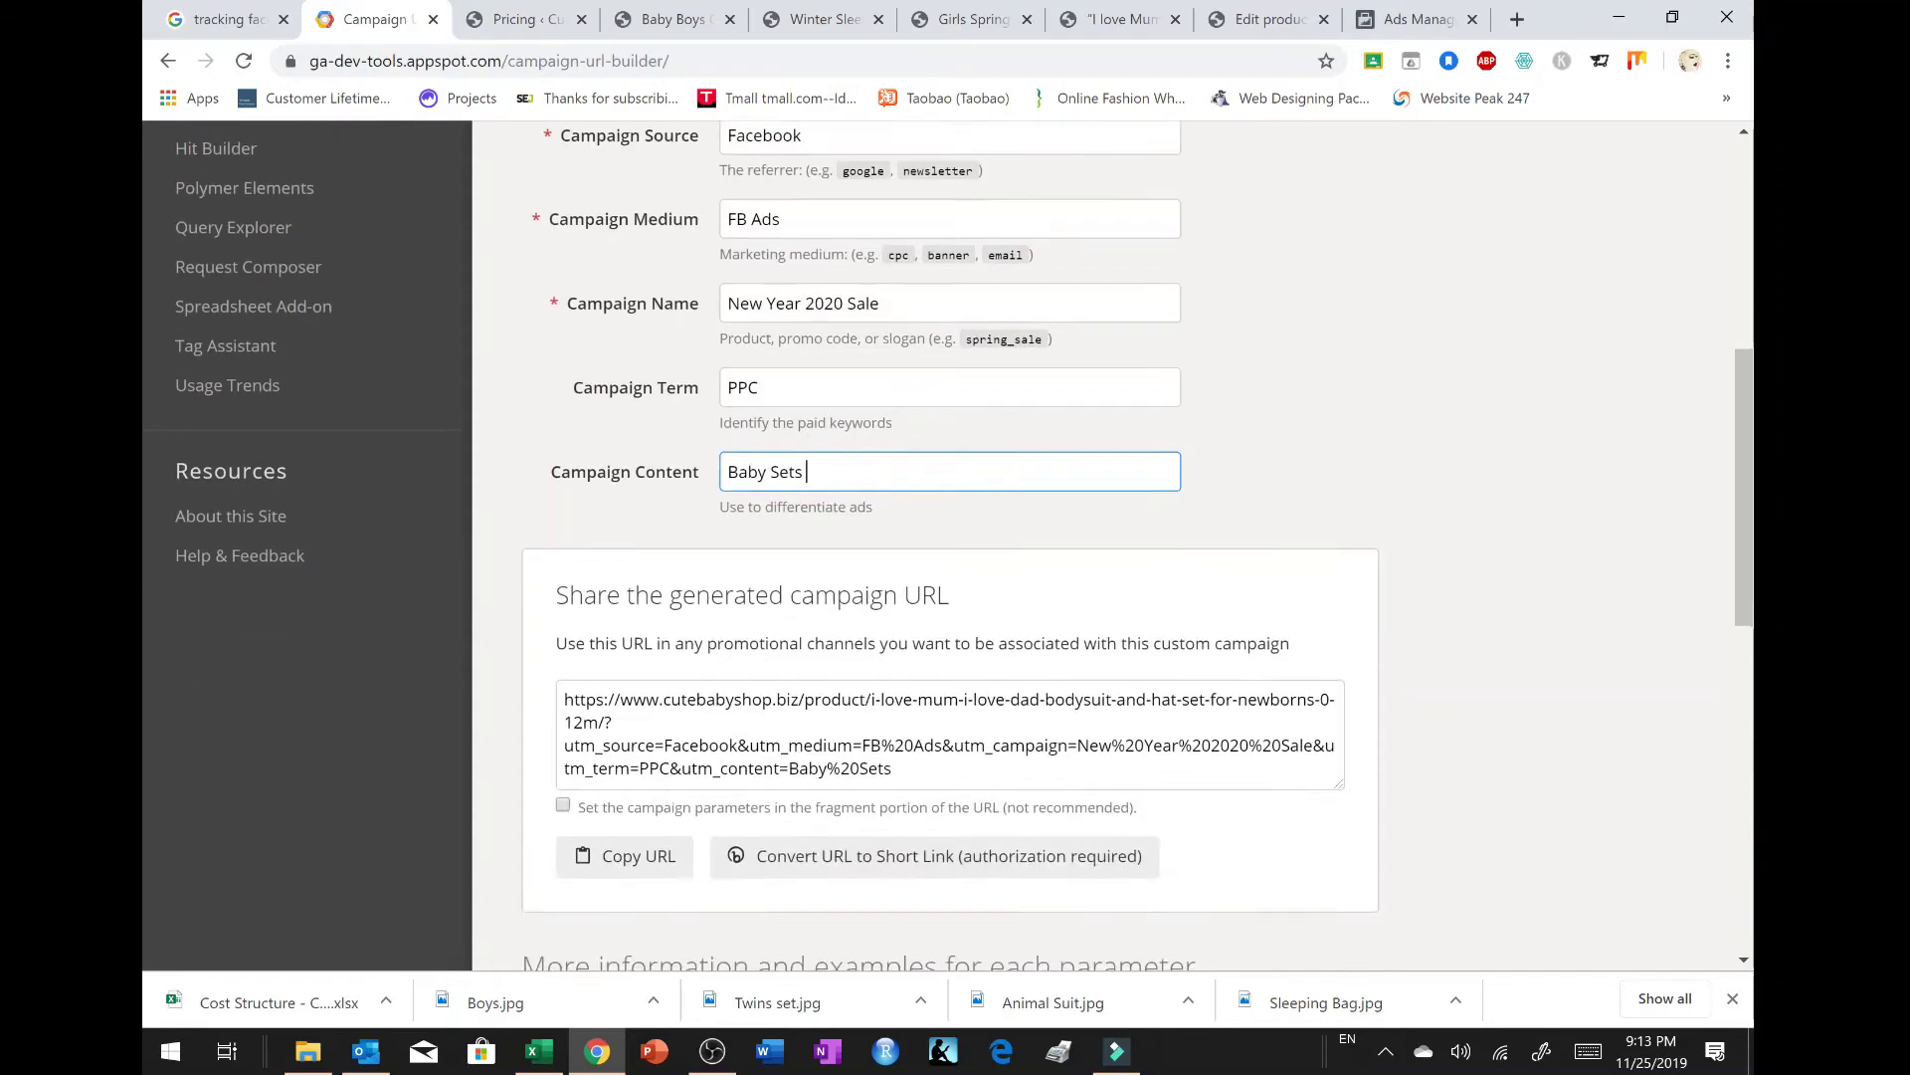
click(756, 662)
click(637, 748)
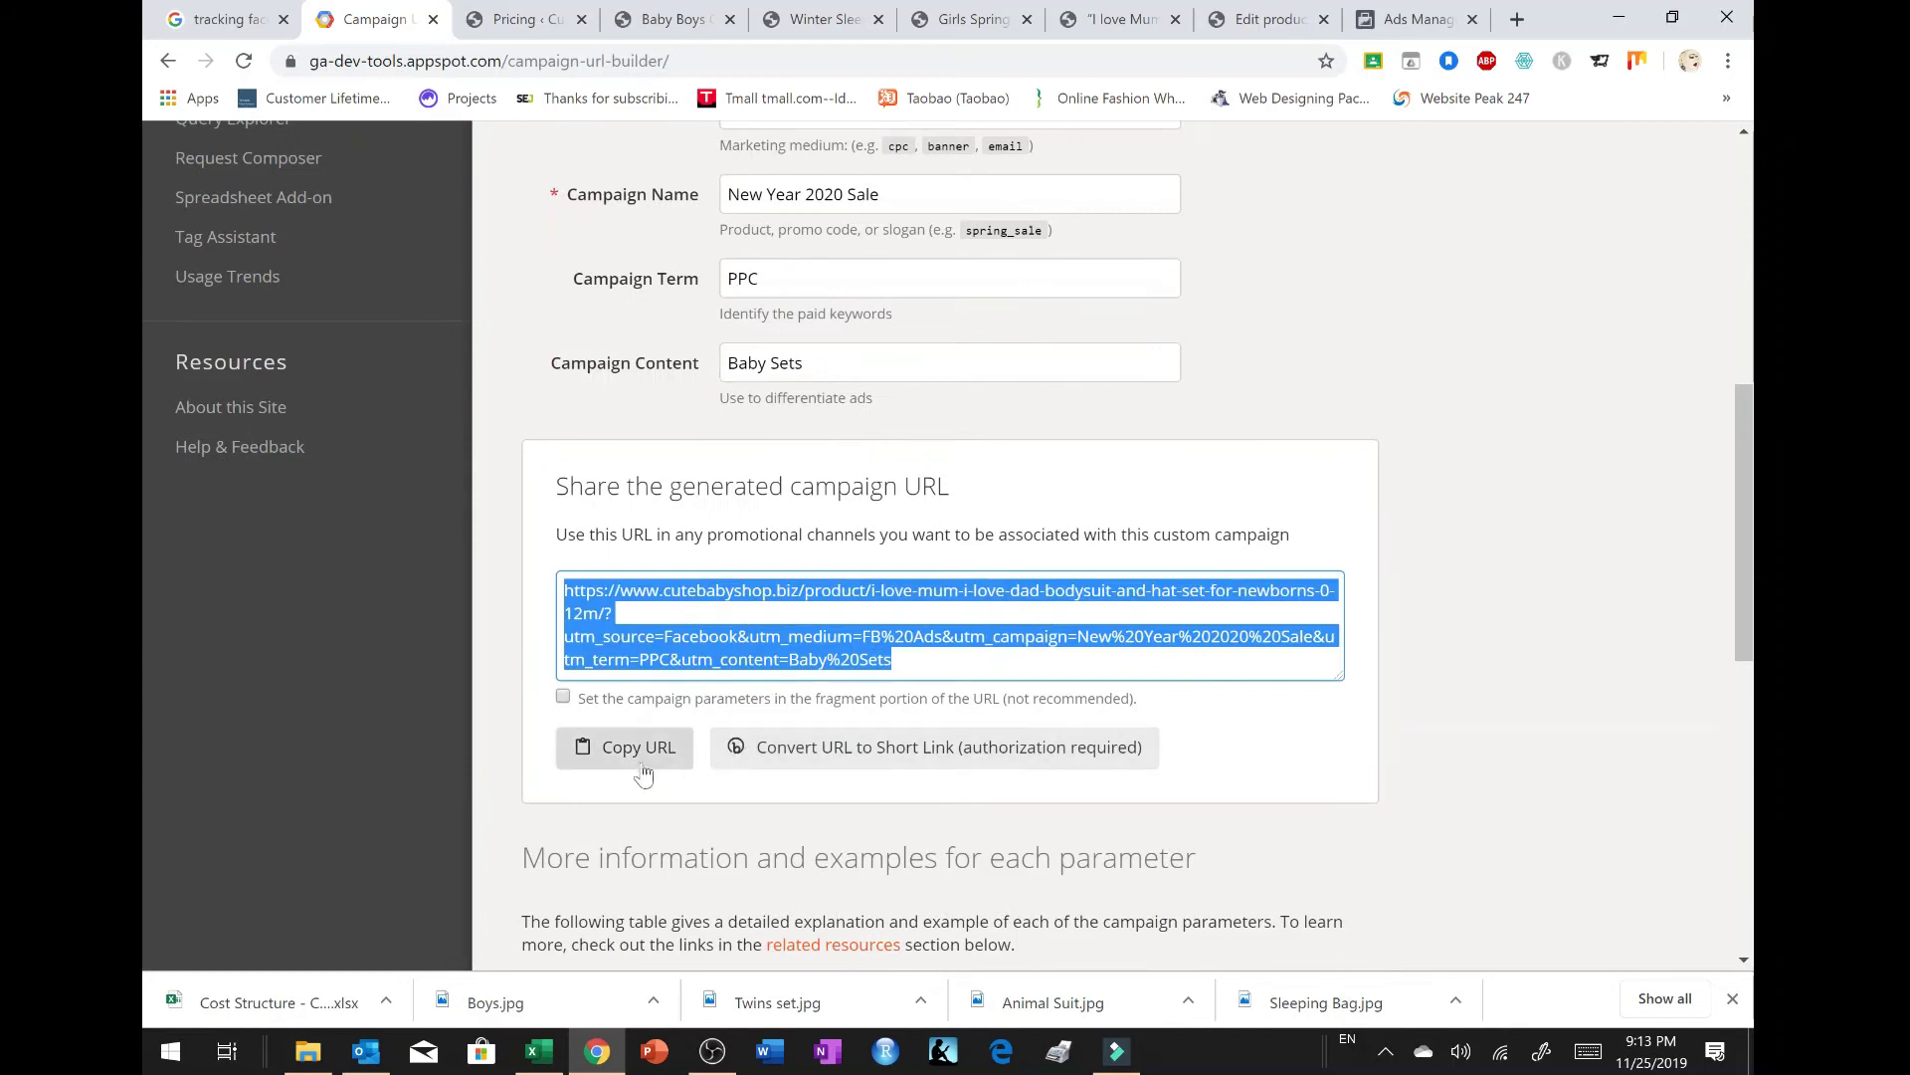
click(1415, 19)
key(ctrl+a)
click(844, 638)
key(ctrl+a)
key(ctrl+v)
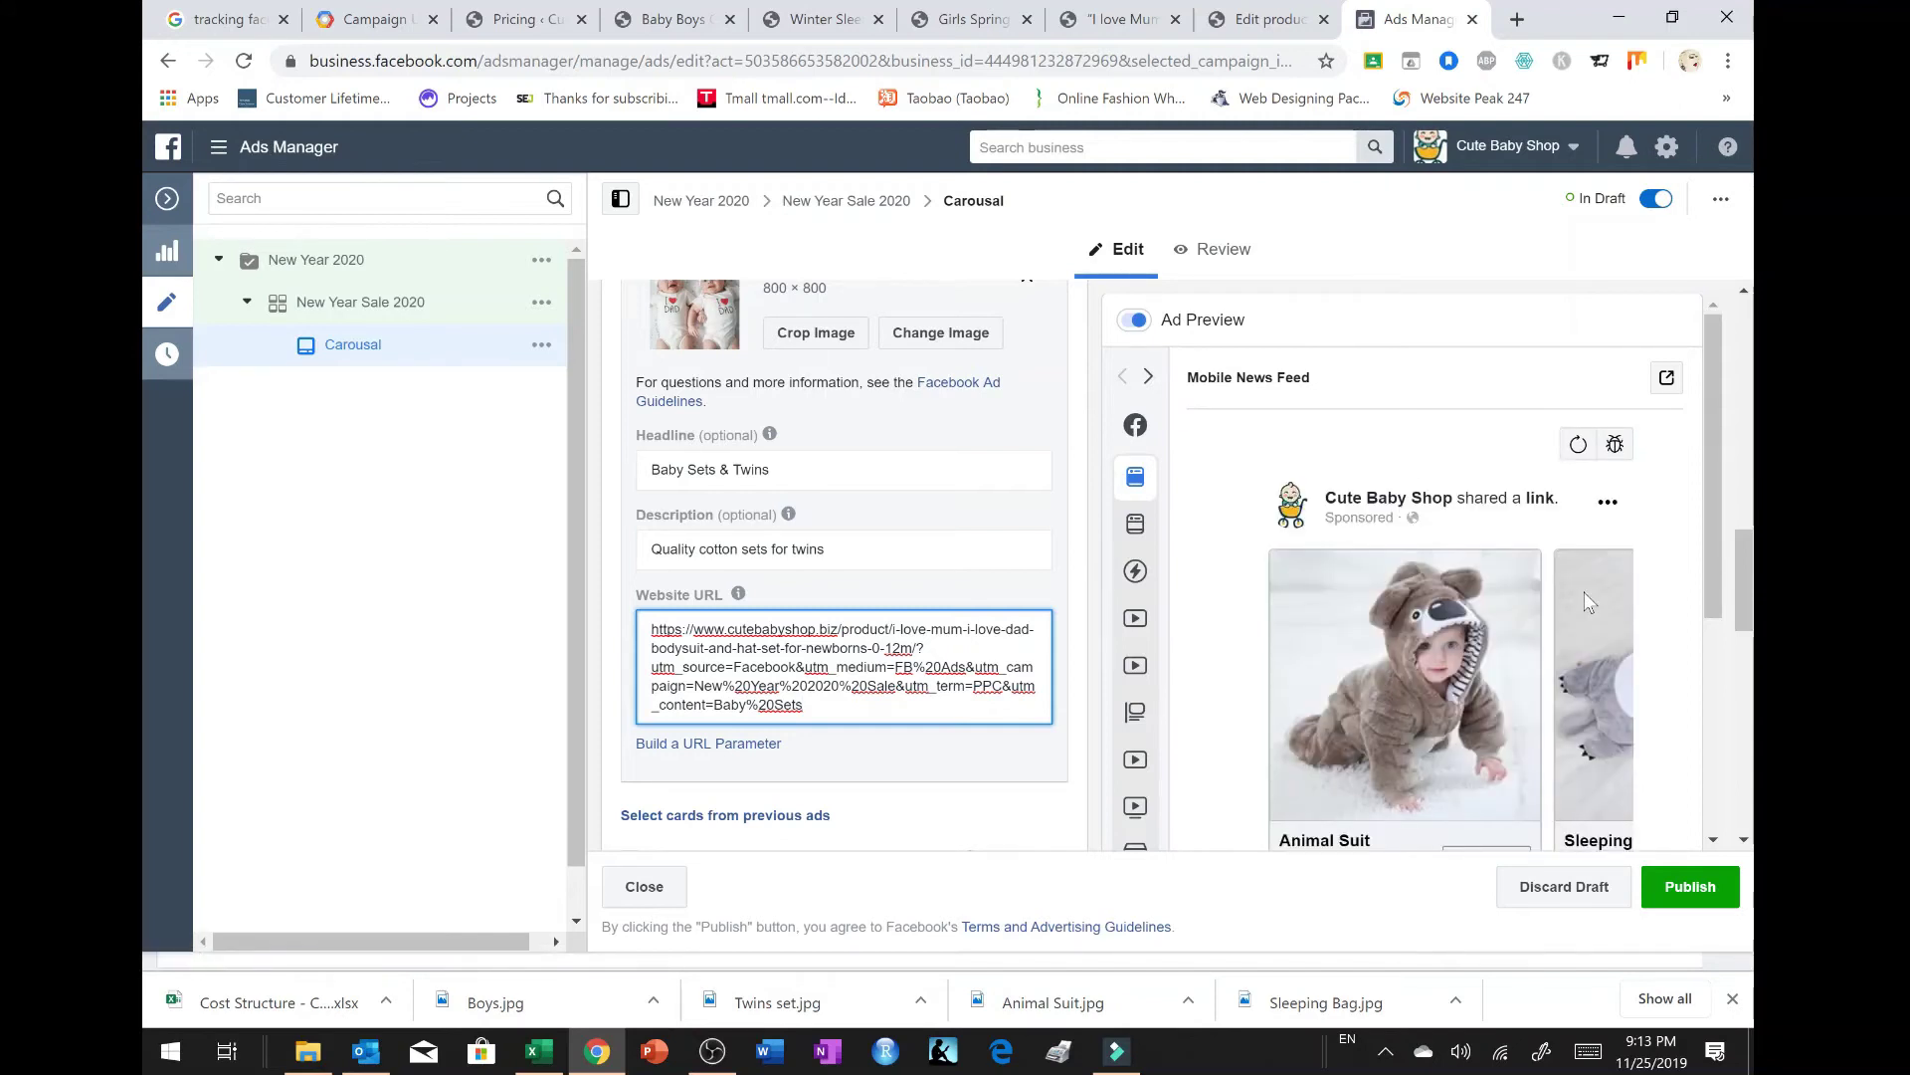
Step: Enter "Happy New Year 2020 !!!" as the first line of the ad's primary text and start a new line
scroll(871, 579, down, 2)
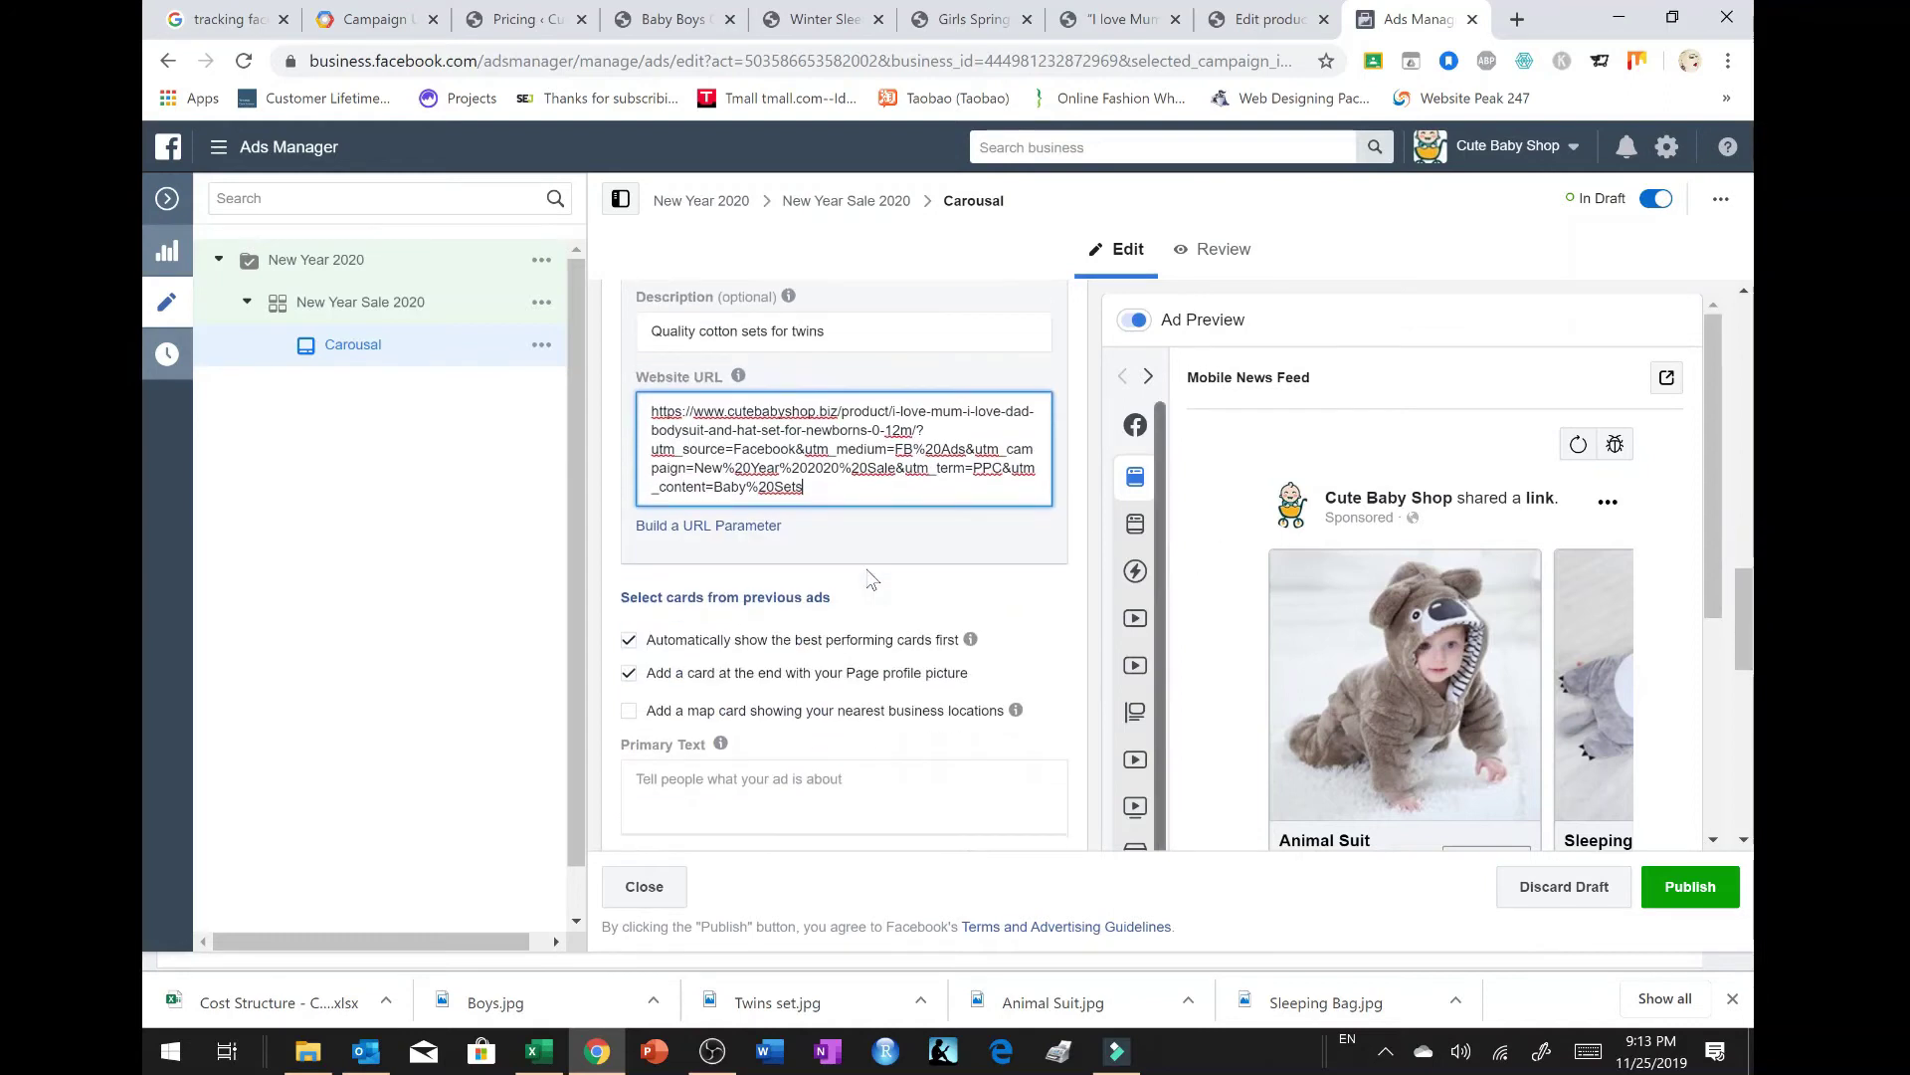
scroll(868, 577, down, 1)
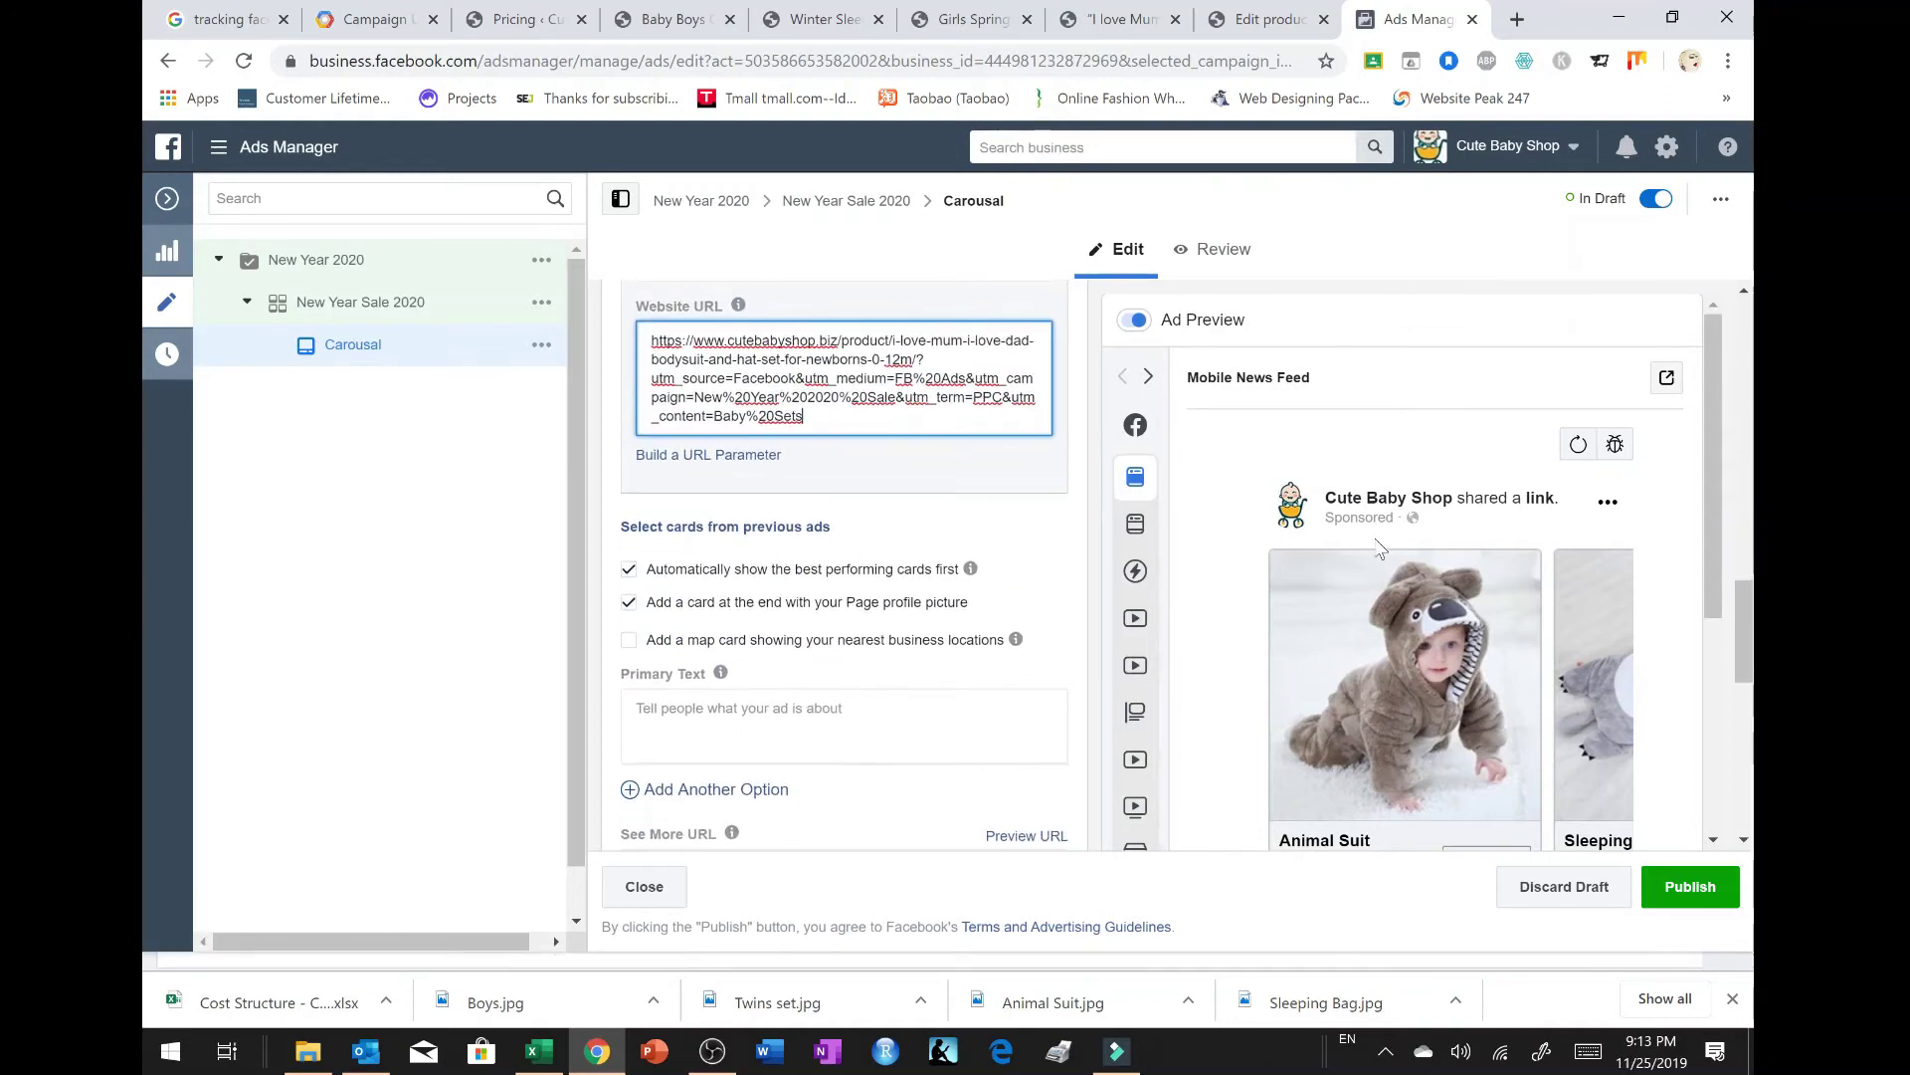
click(696, 716)
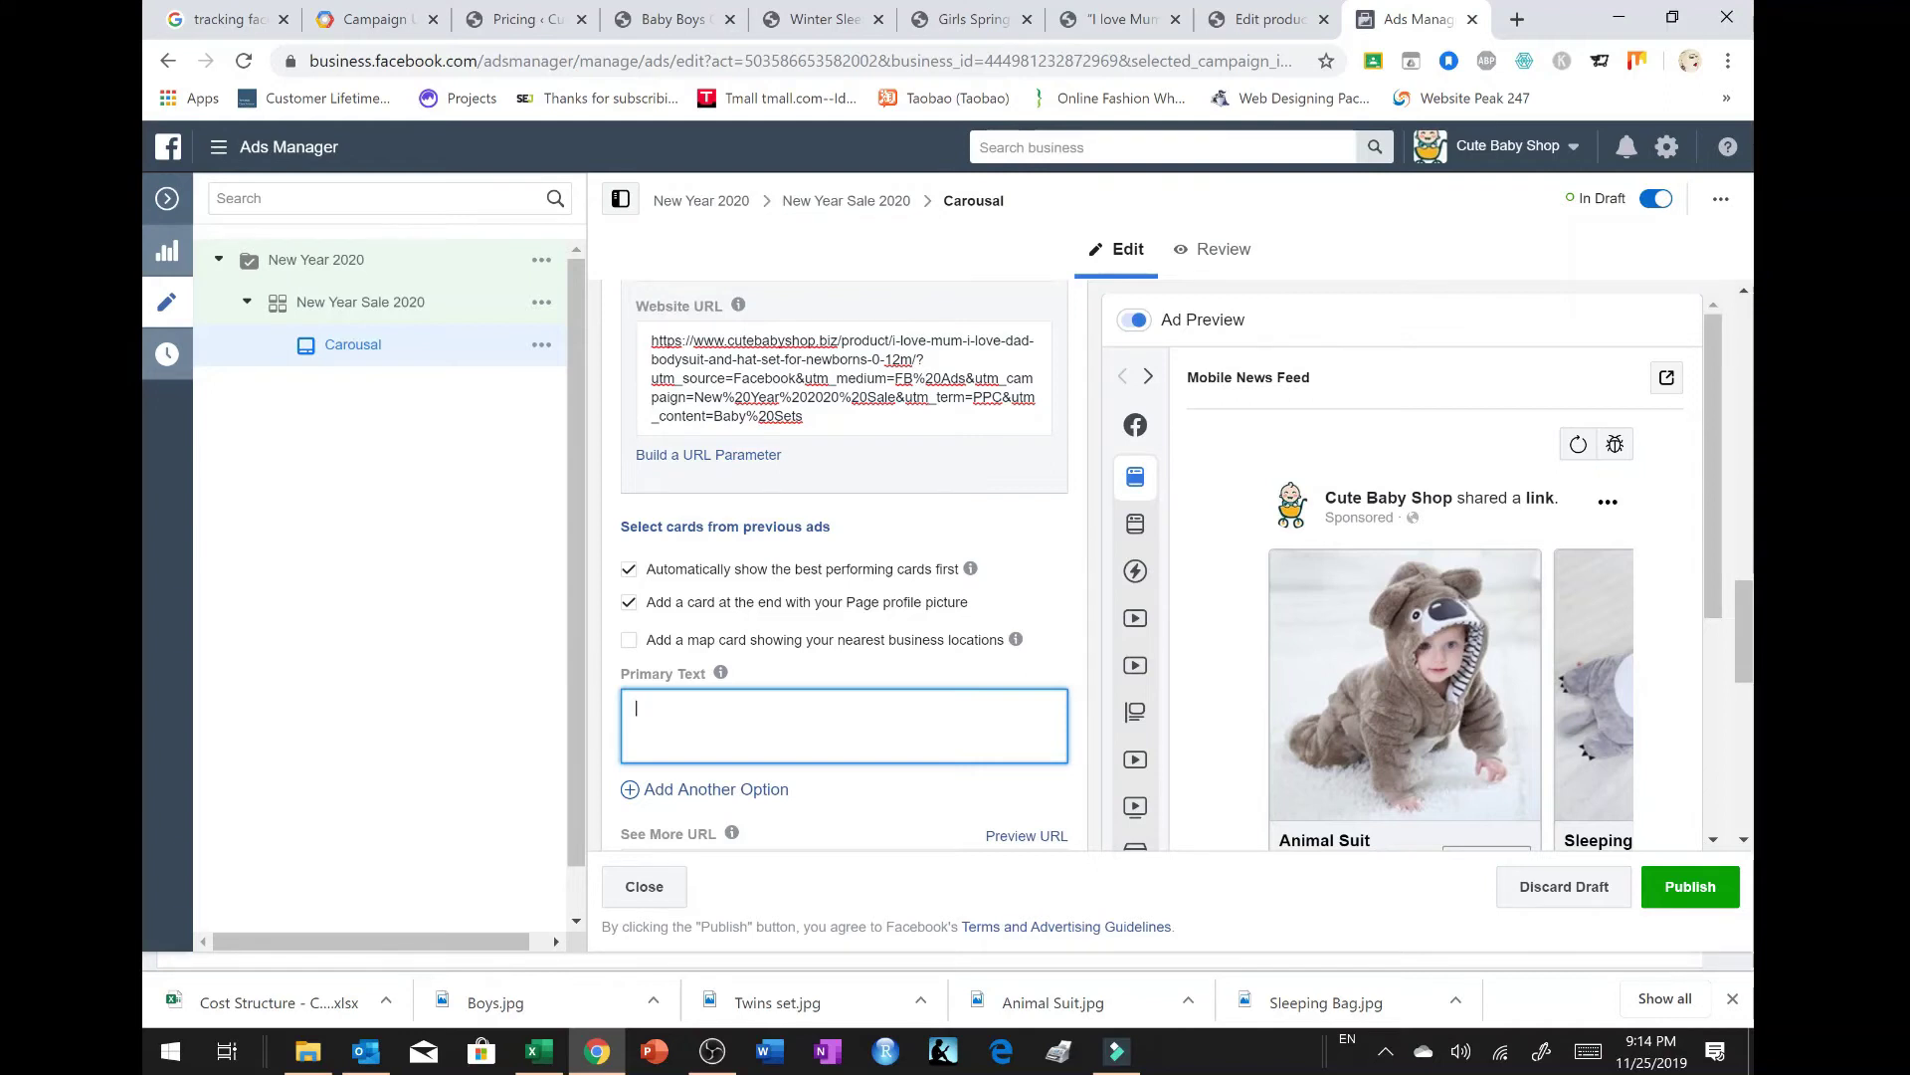
text(Happy New Year 2020 !!!)
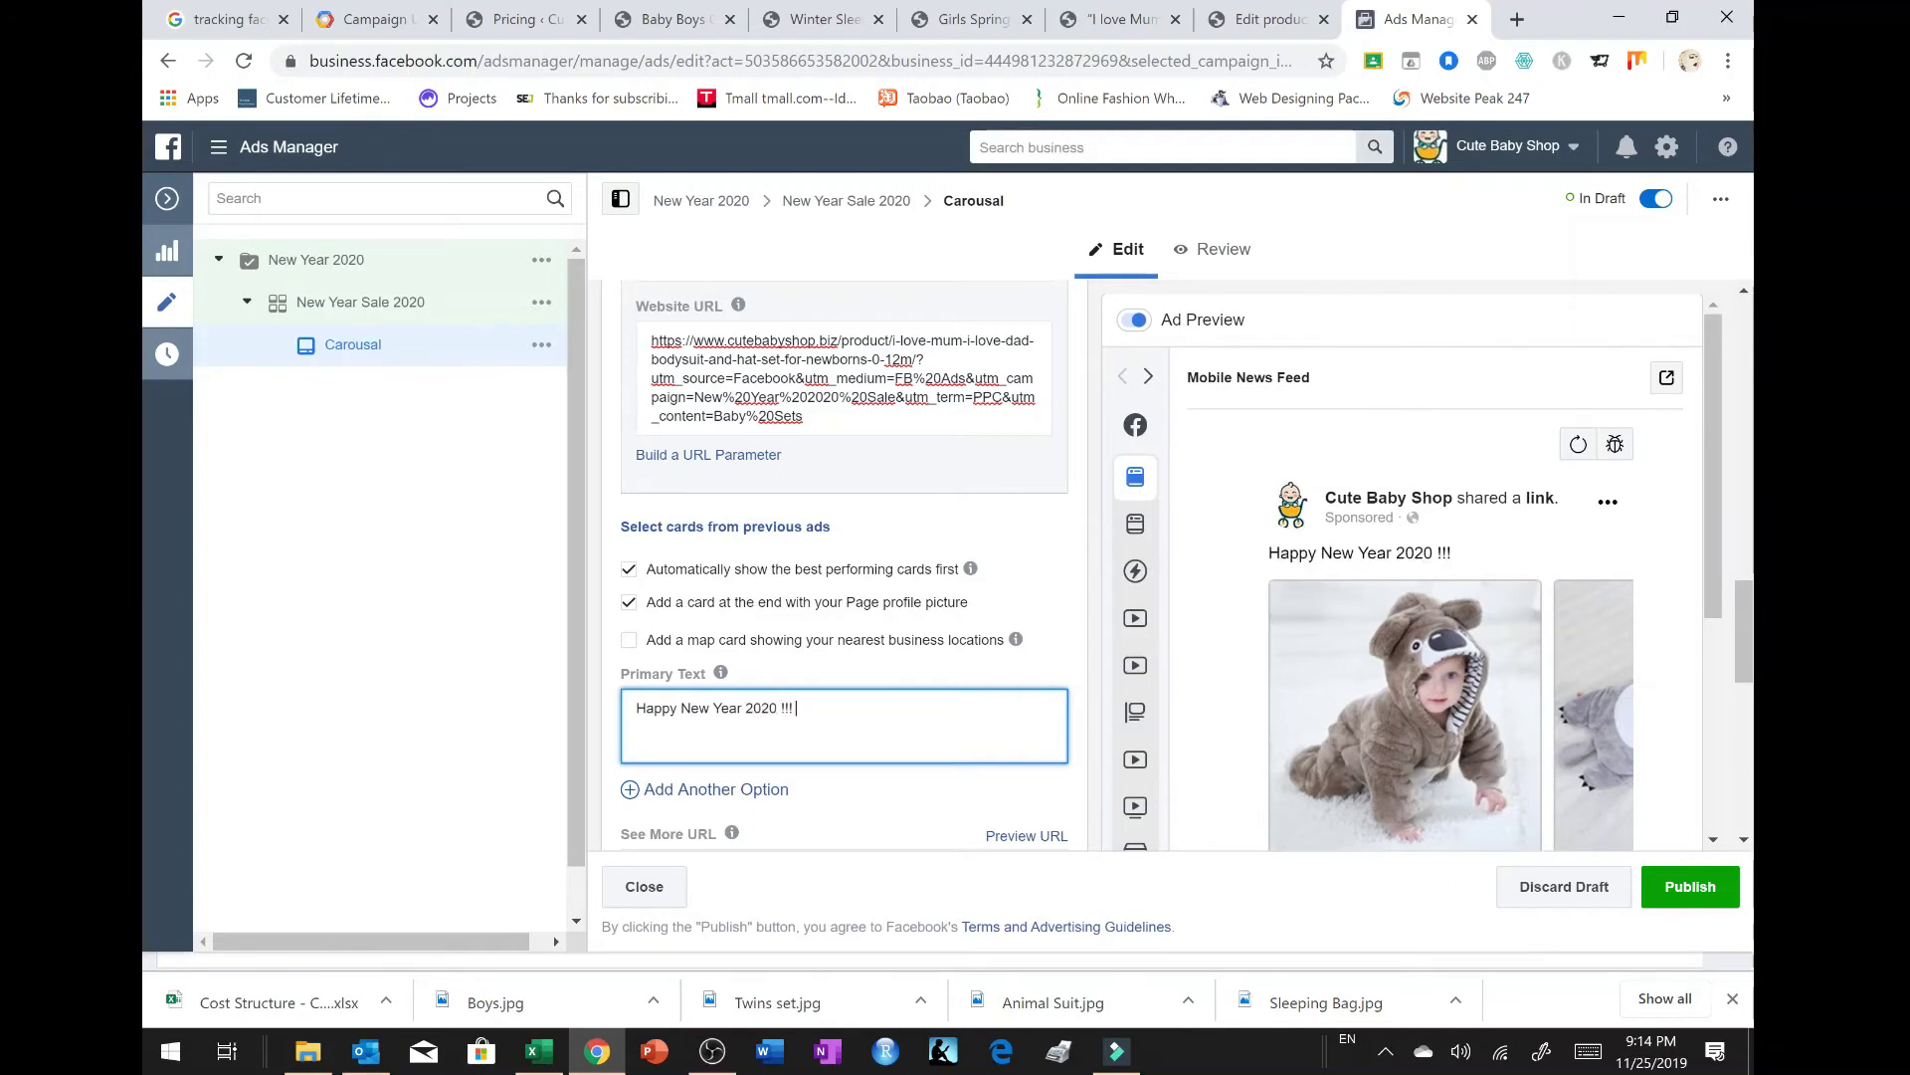
key(Return)
Step: Write "***** Limited Sale *****" at the start of the primary text's second line
text(***** Lim)
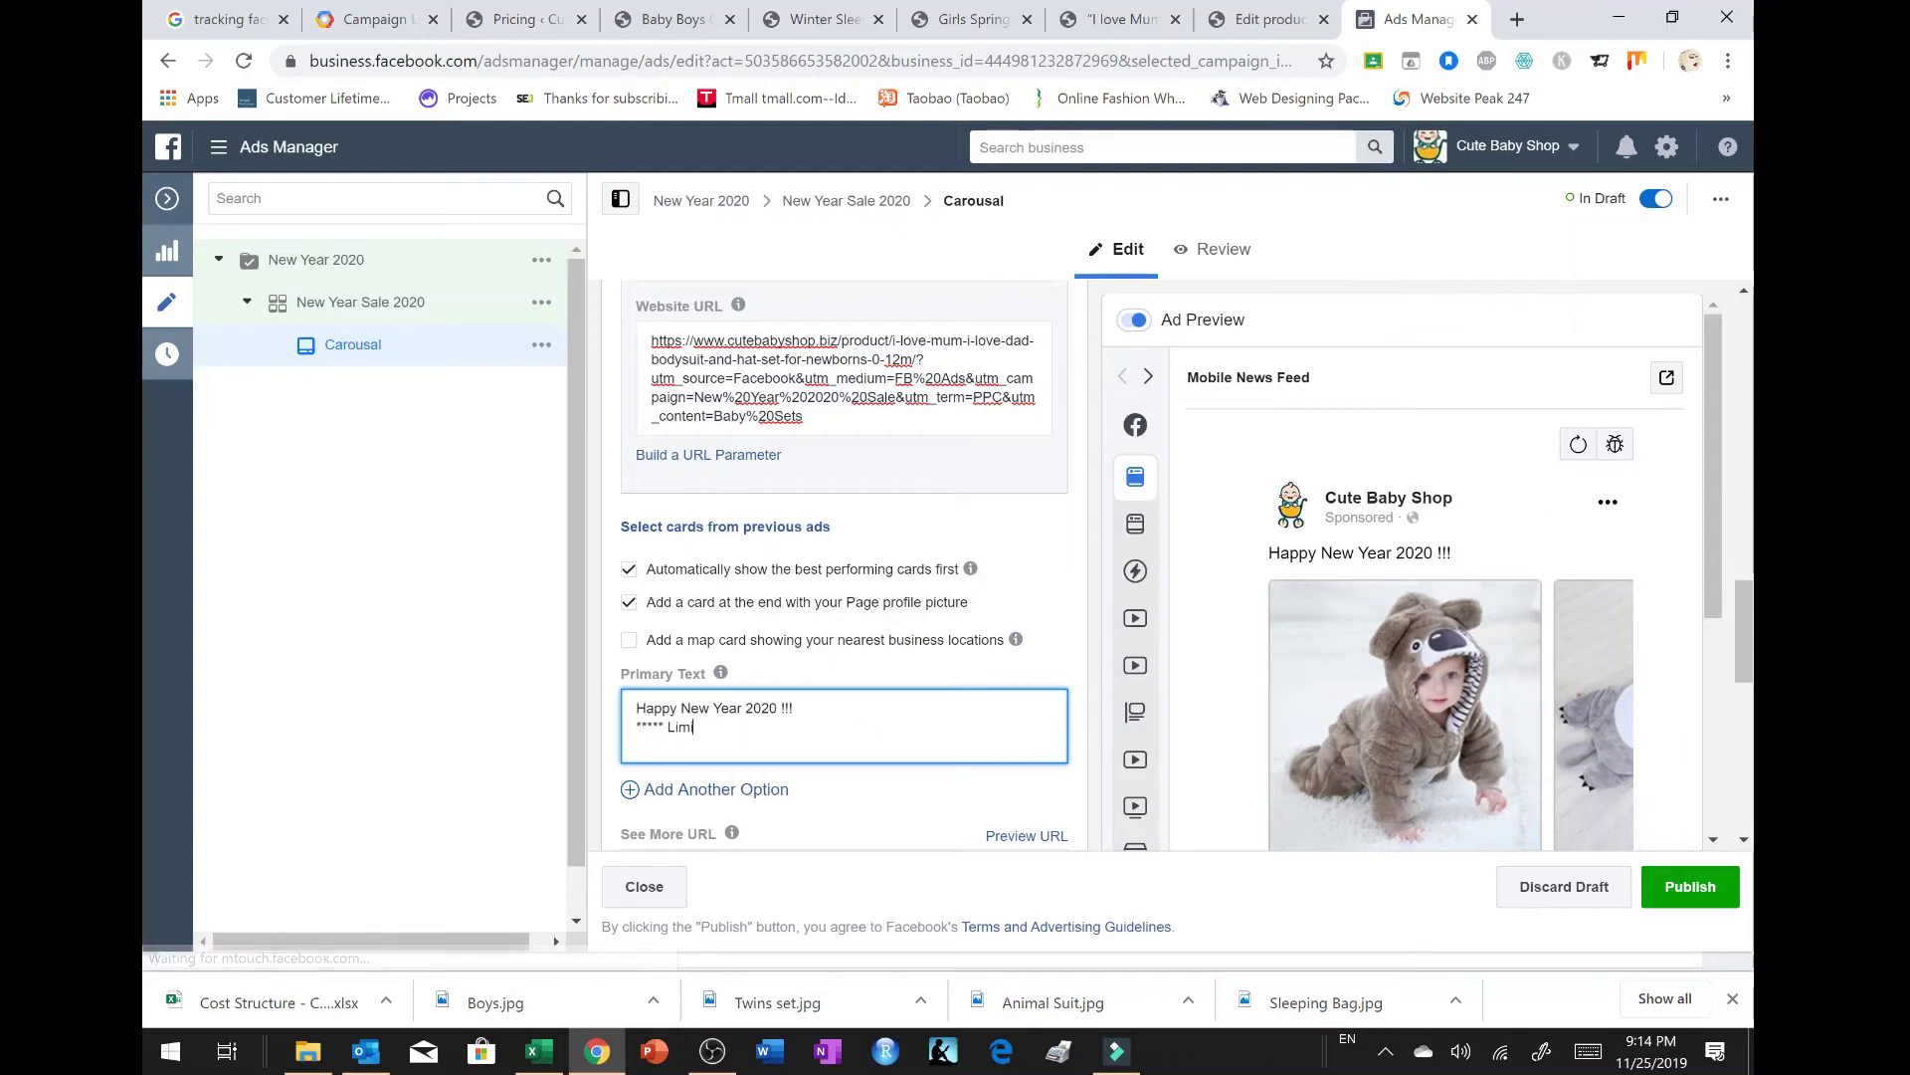
text(ited Offers)
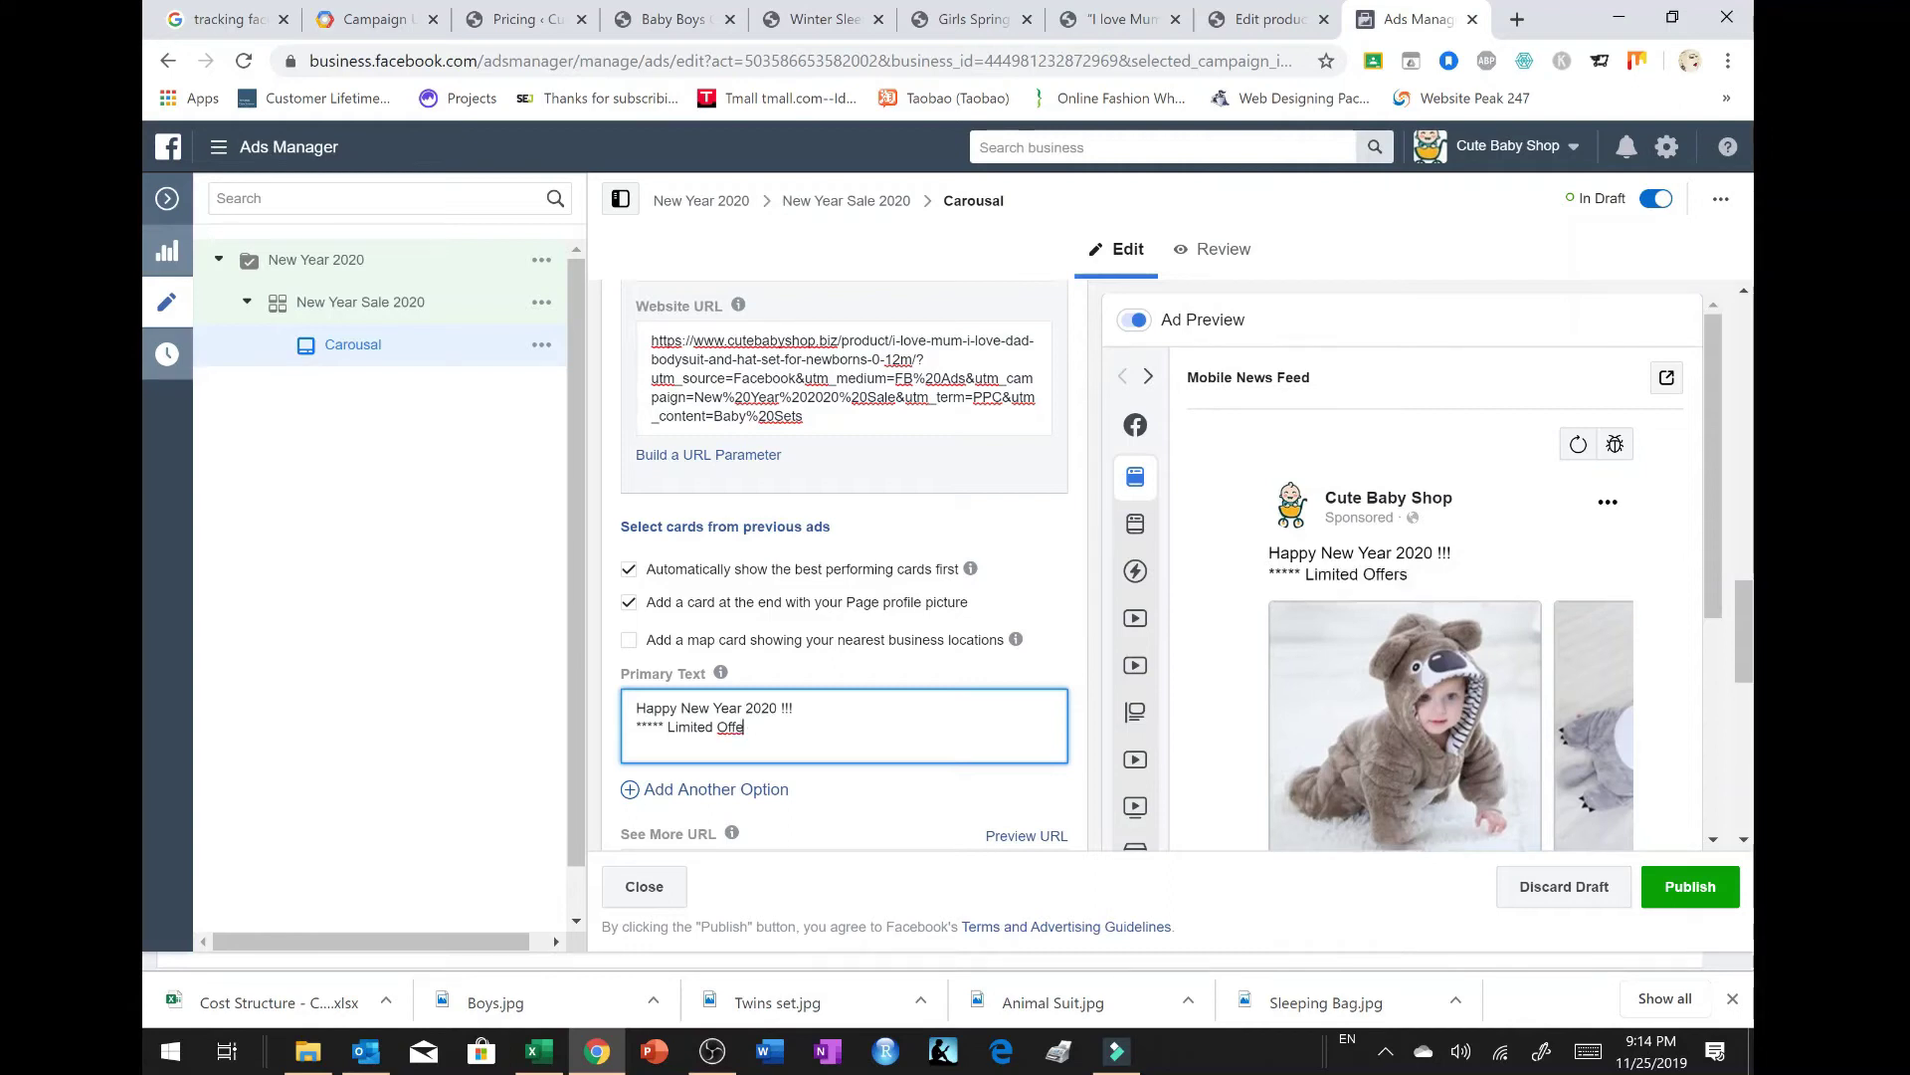
key(BackSpace)
key(BackSpace)
text(r)
key(BackSpace)
key(BackSpace)
key(BackSpace)
key(BackSpace)
key(BackSpace)
text(Sale for)
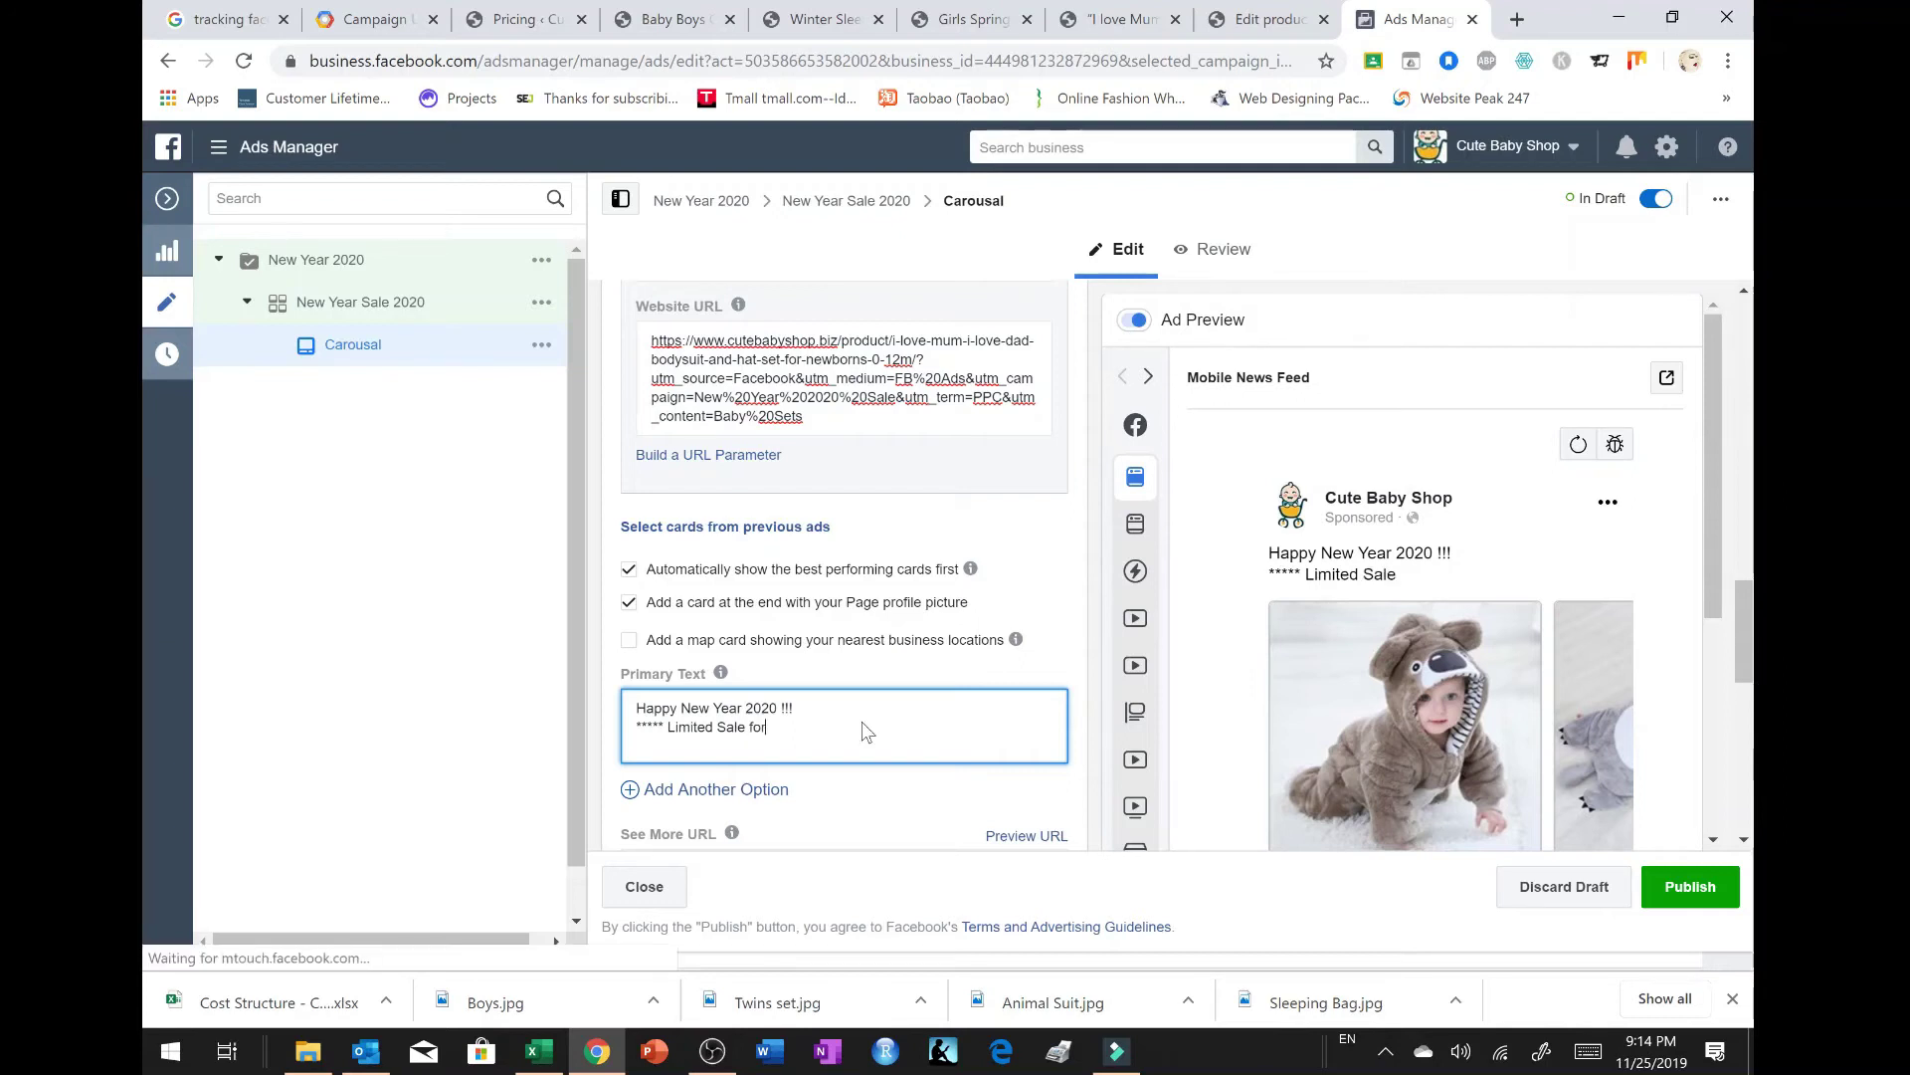
text( up to)
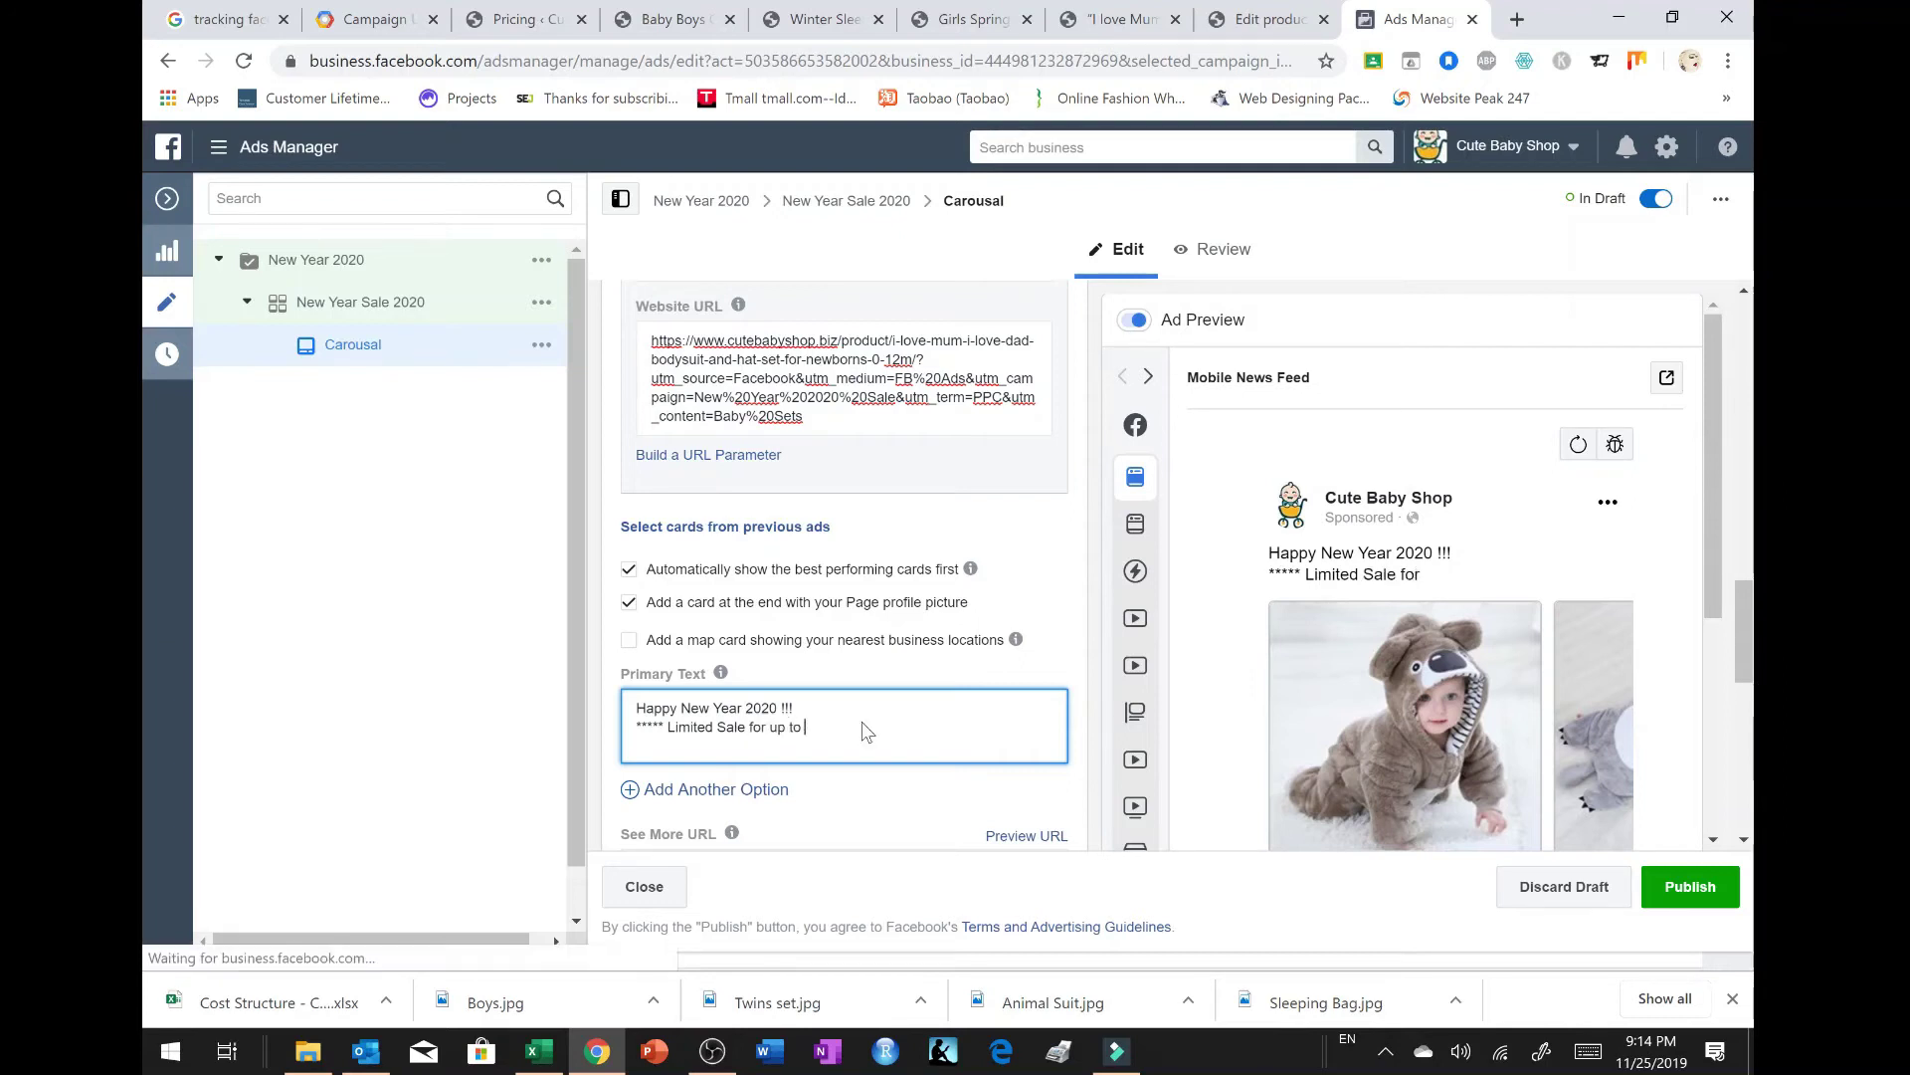
key(BackSpace)
key(BackSpace)
key(BackSpace)
key(BackSpace)
key(BackSpace)
key(BackSpace)
key(BackSpace)
key(BackSpace)
key(BackSpace)
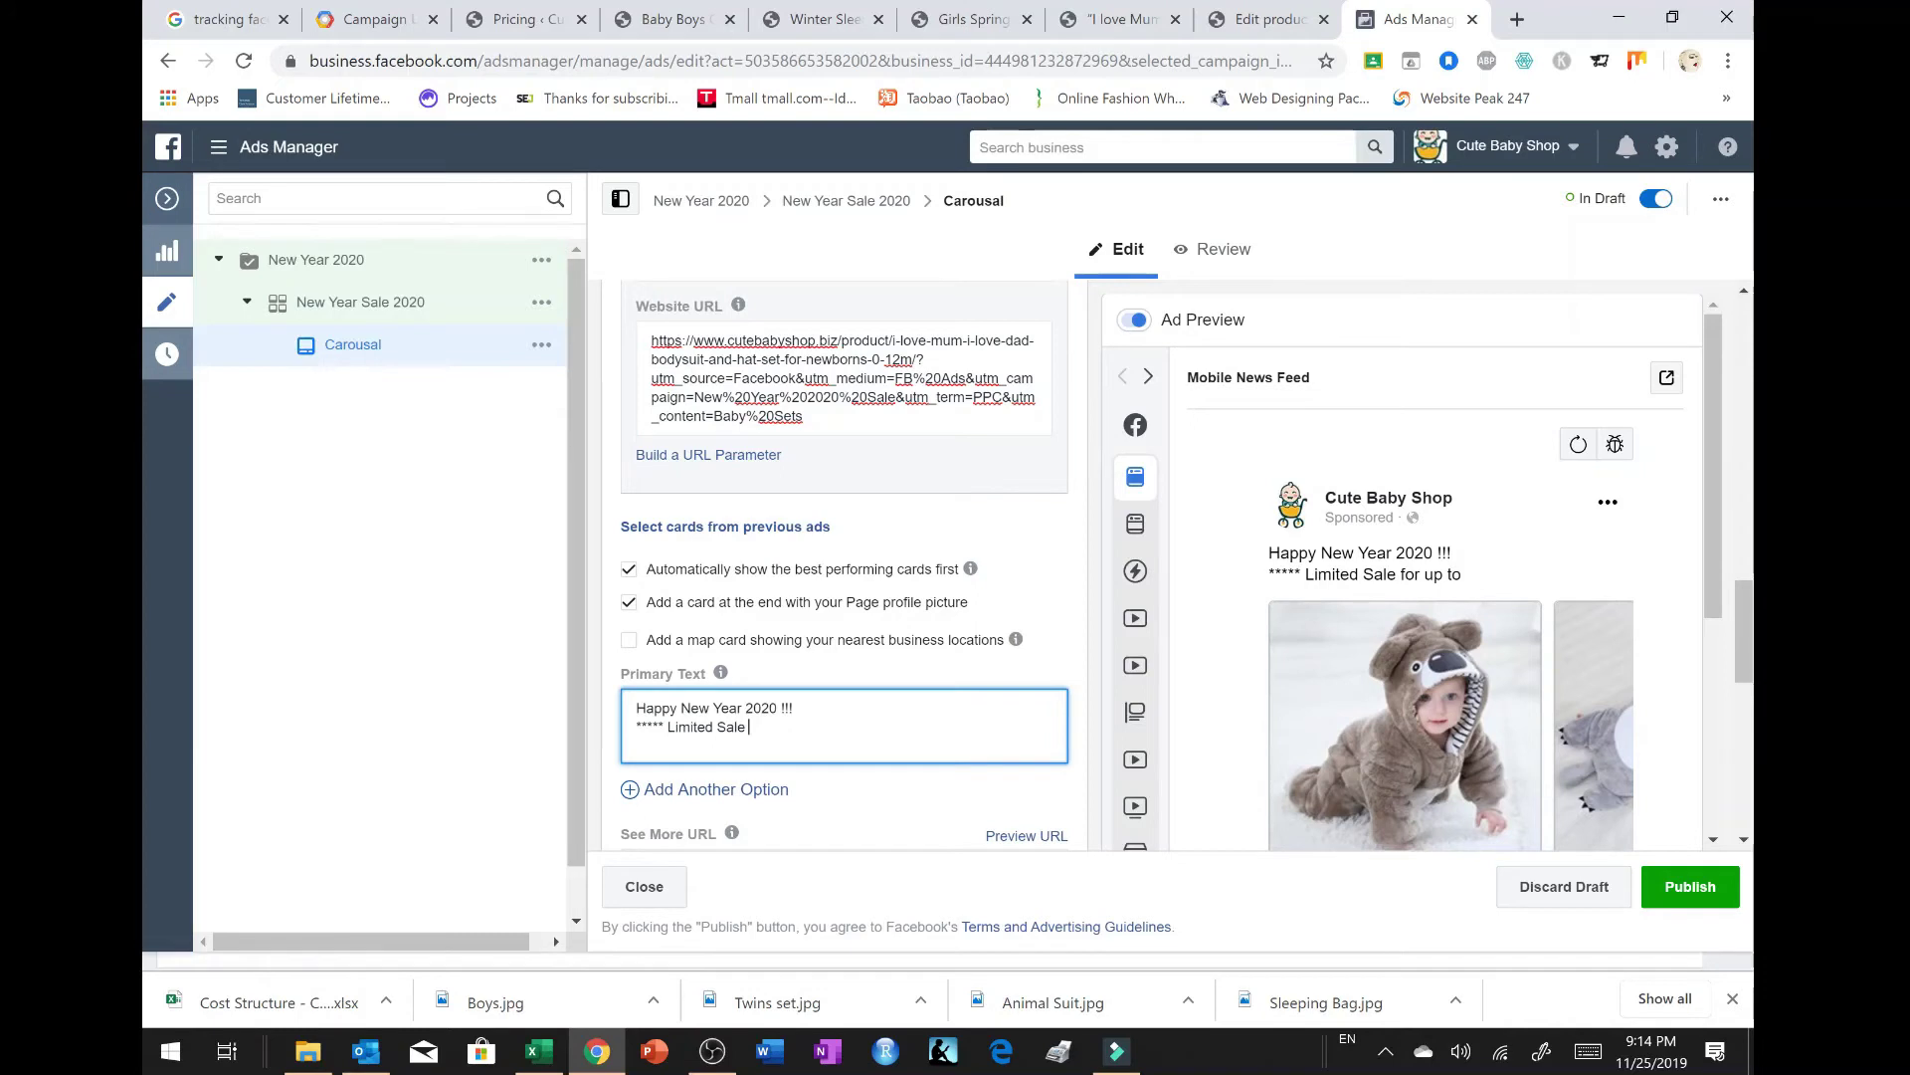
text(*****)
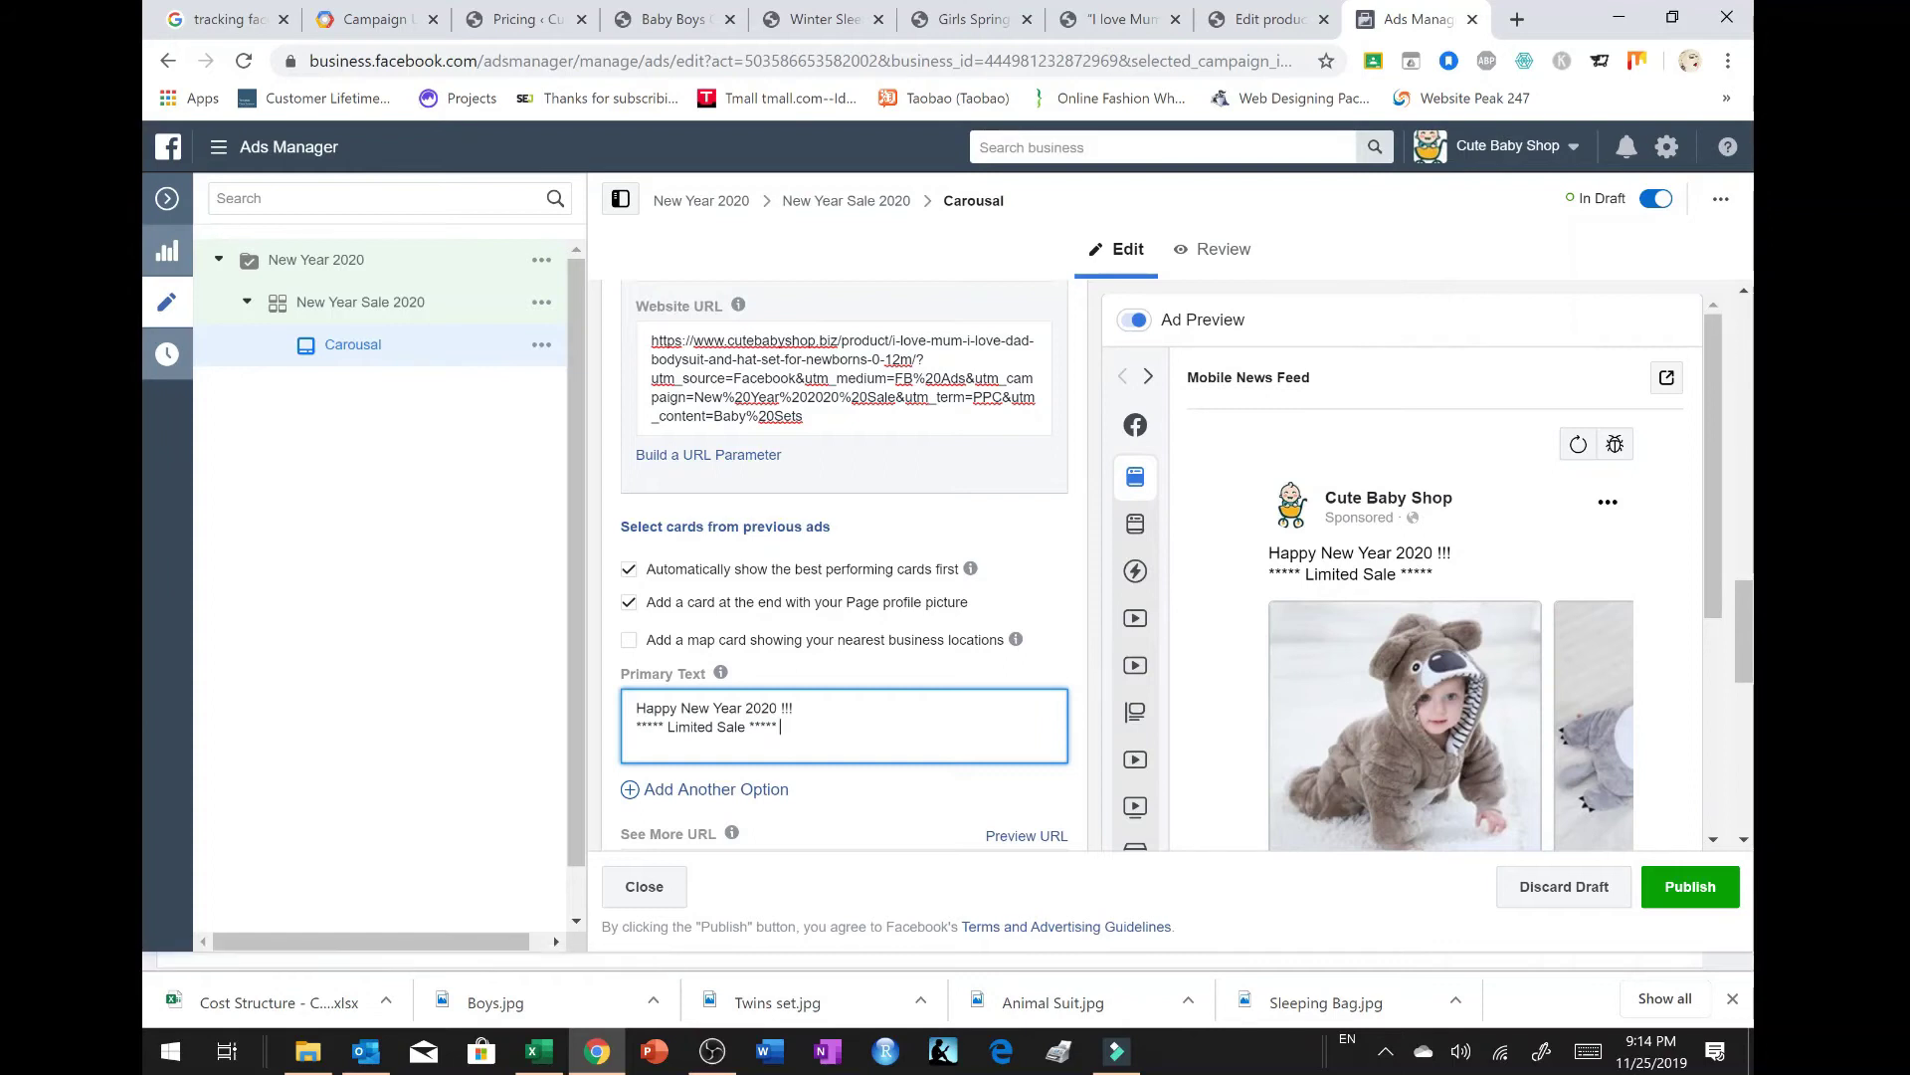
Step: Continue the second line of the primary text with "Buy now to get 30% OFF with FREE SHIPPING !!!"
key(BackSpace)
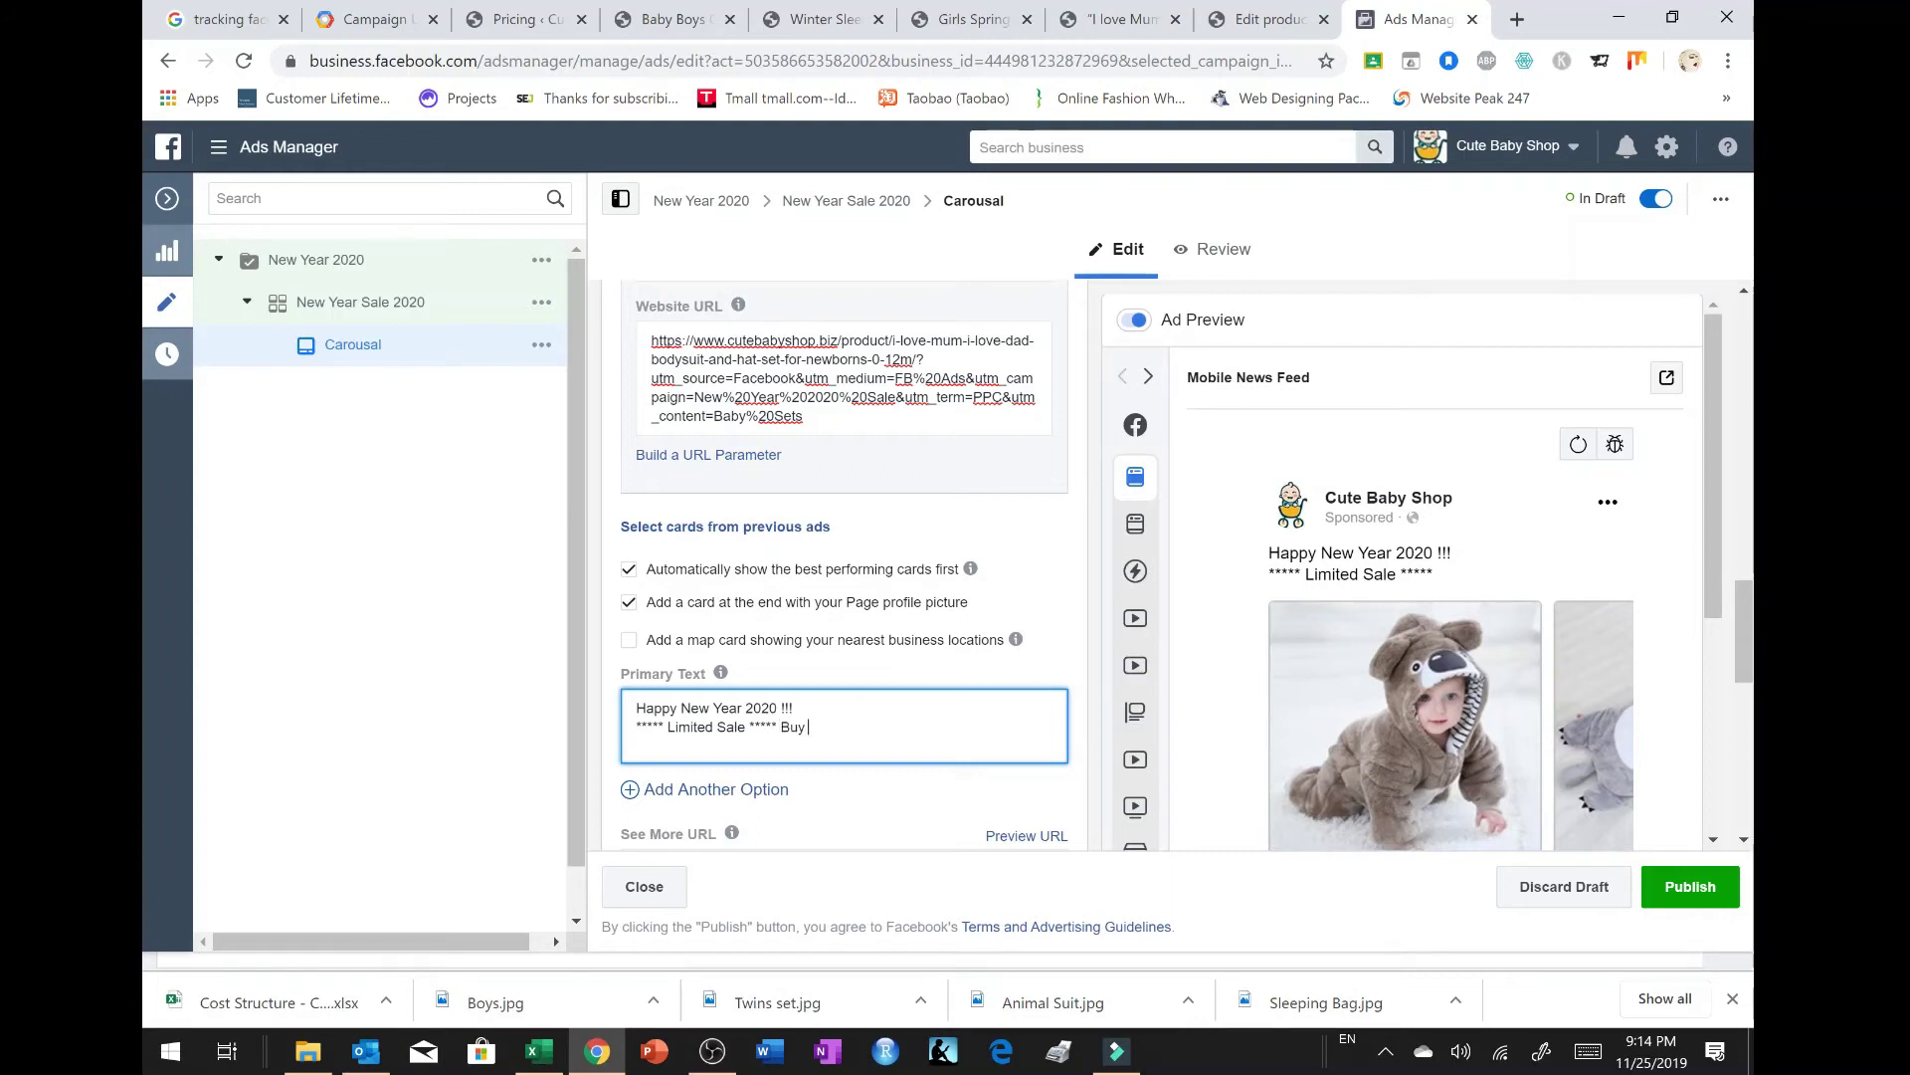
text(Buy now to get 30% OFF)
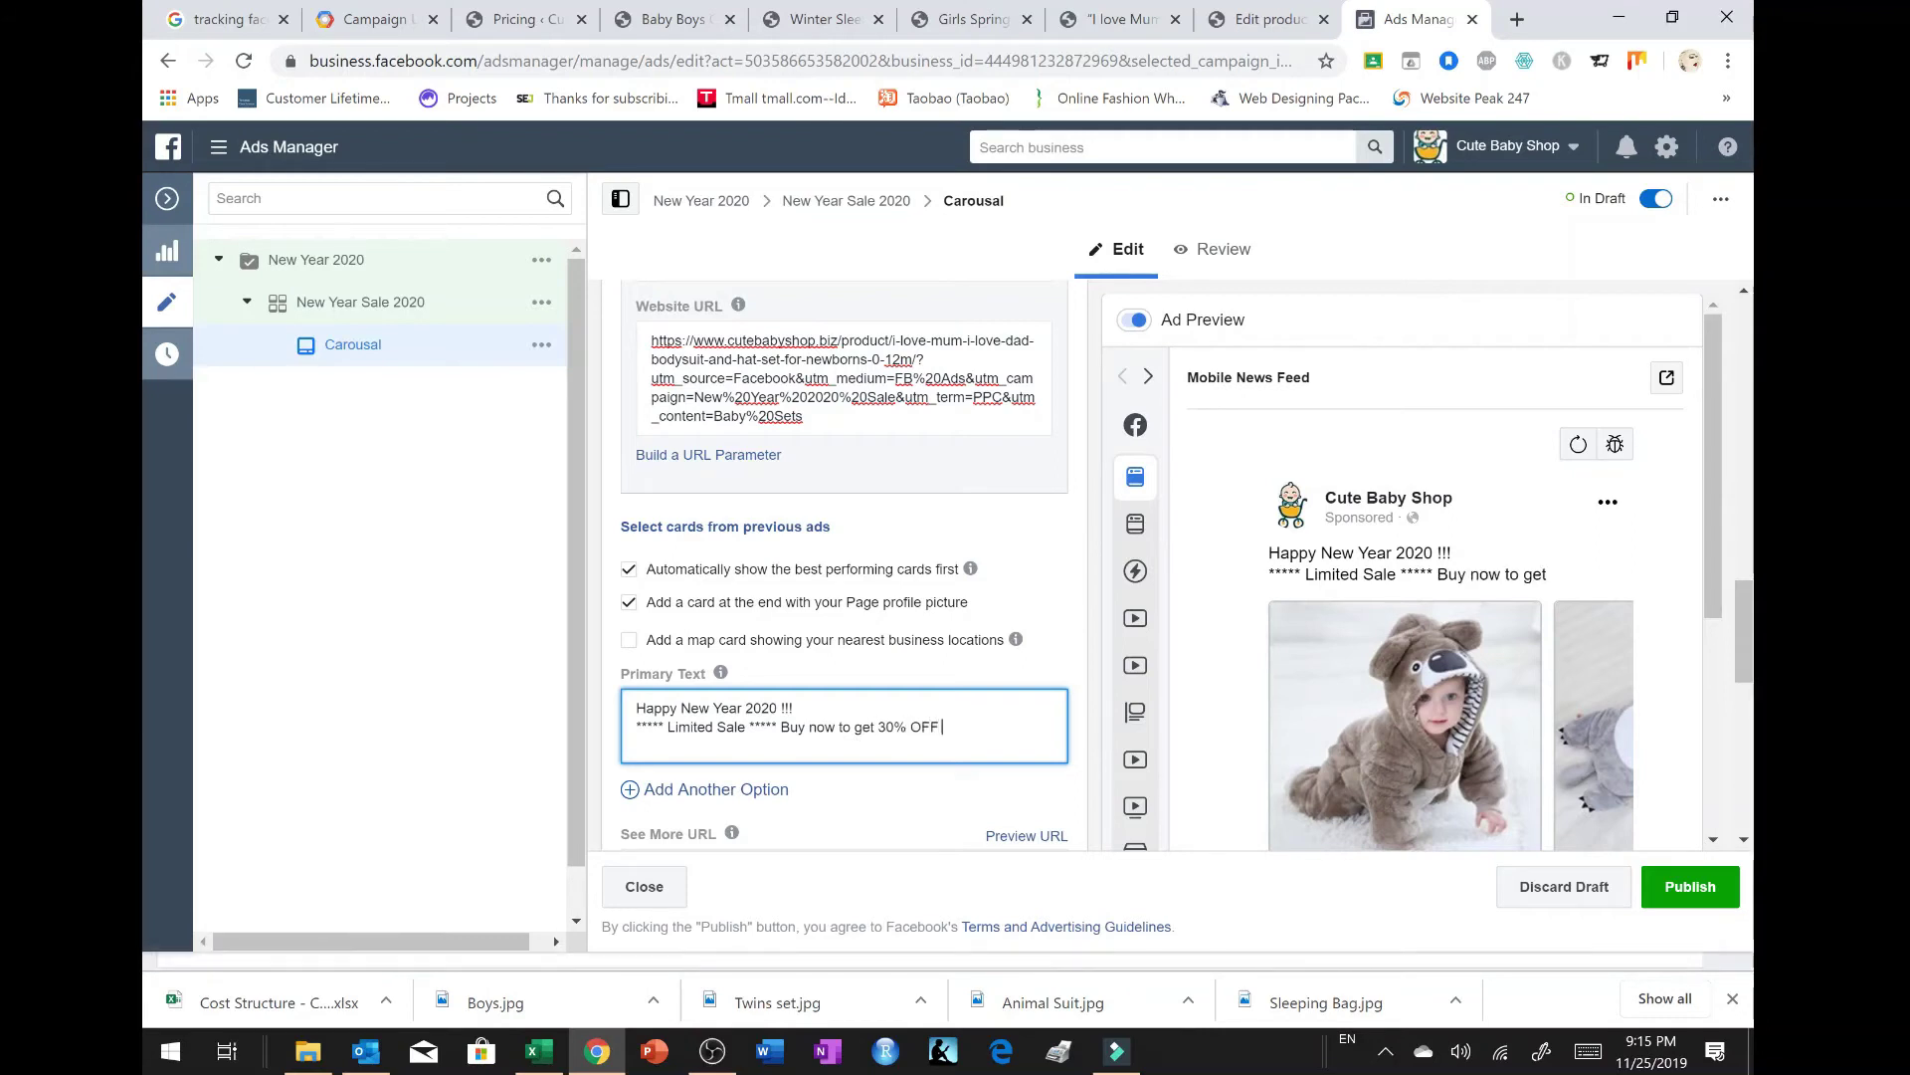
text( with FREE SHIPPING)
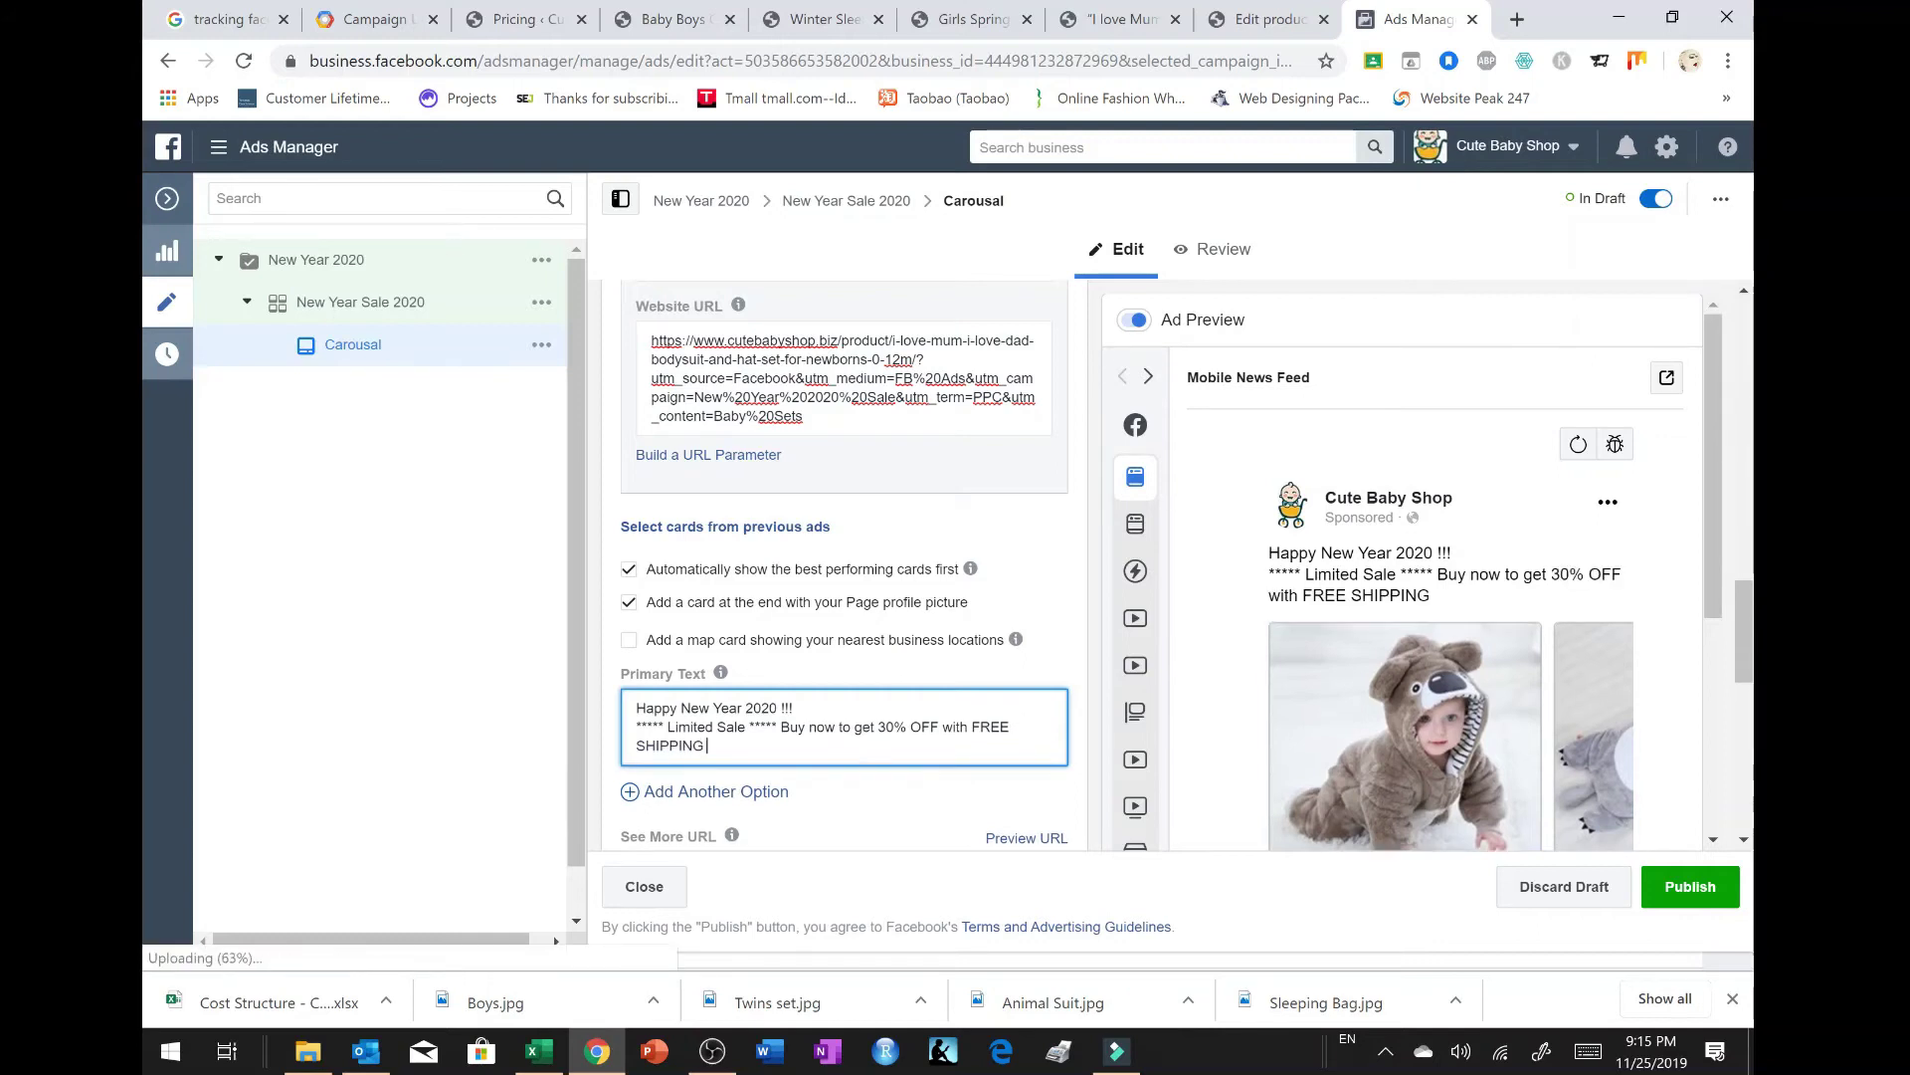
text( !!!)
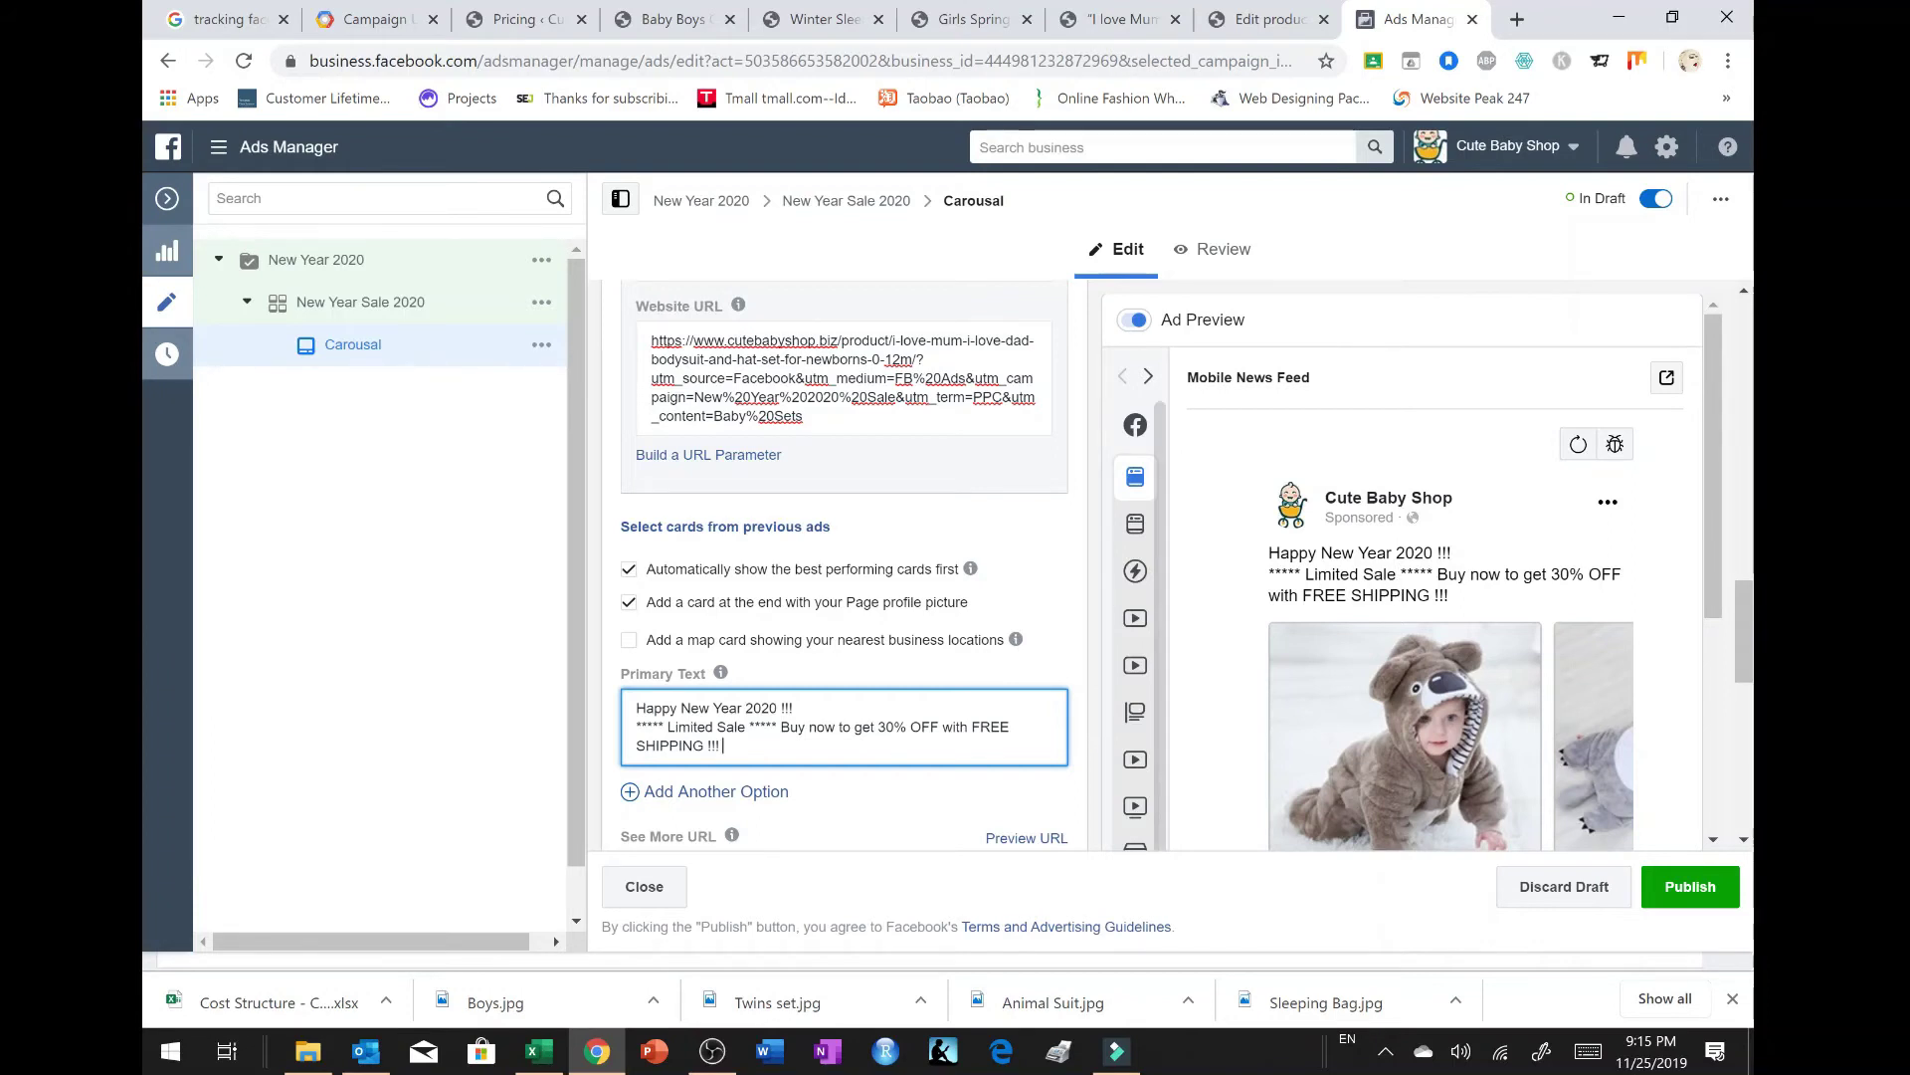
Step: Replace "Sale" with "Offer" in the primary text, then check the discount badge on the Baby Boys romper product page and return to the ad
double_click(731, 726)
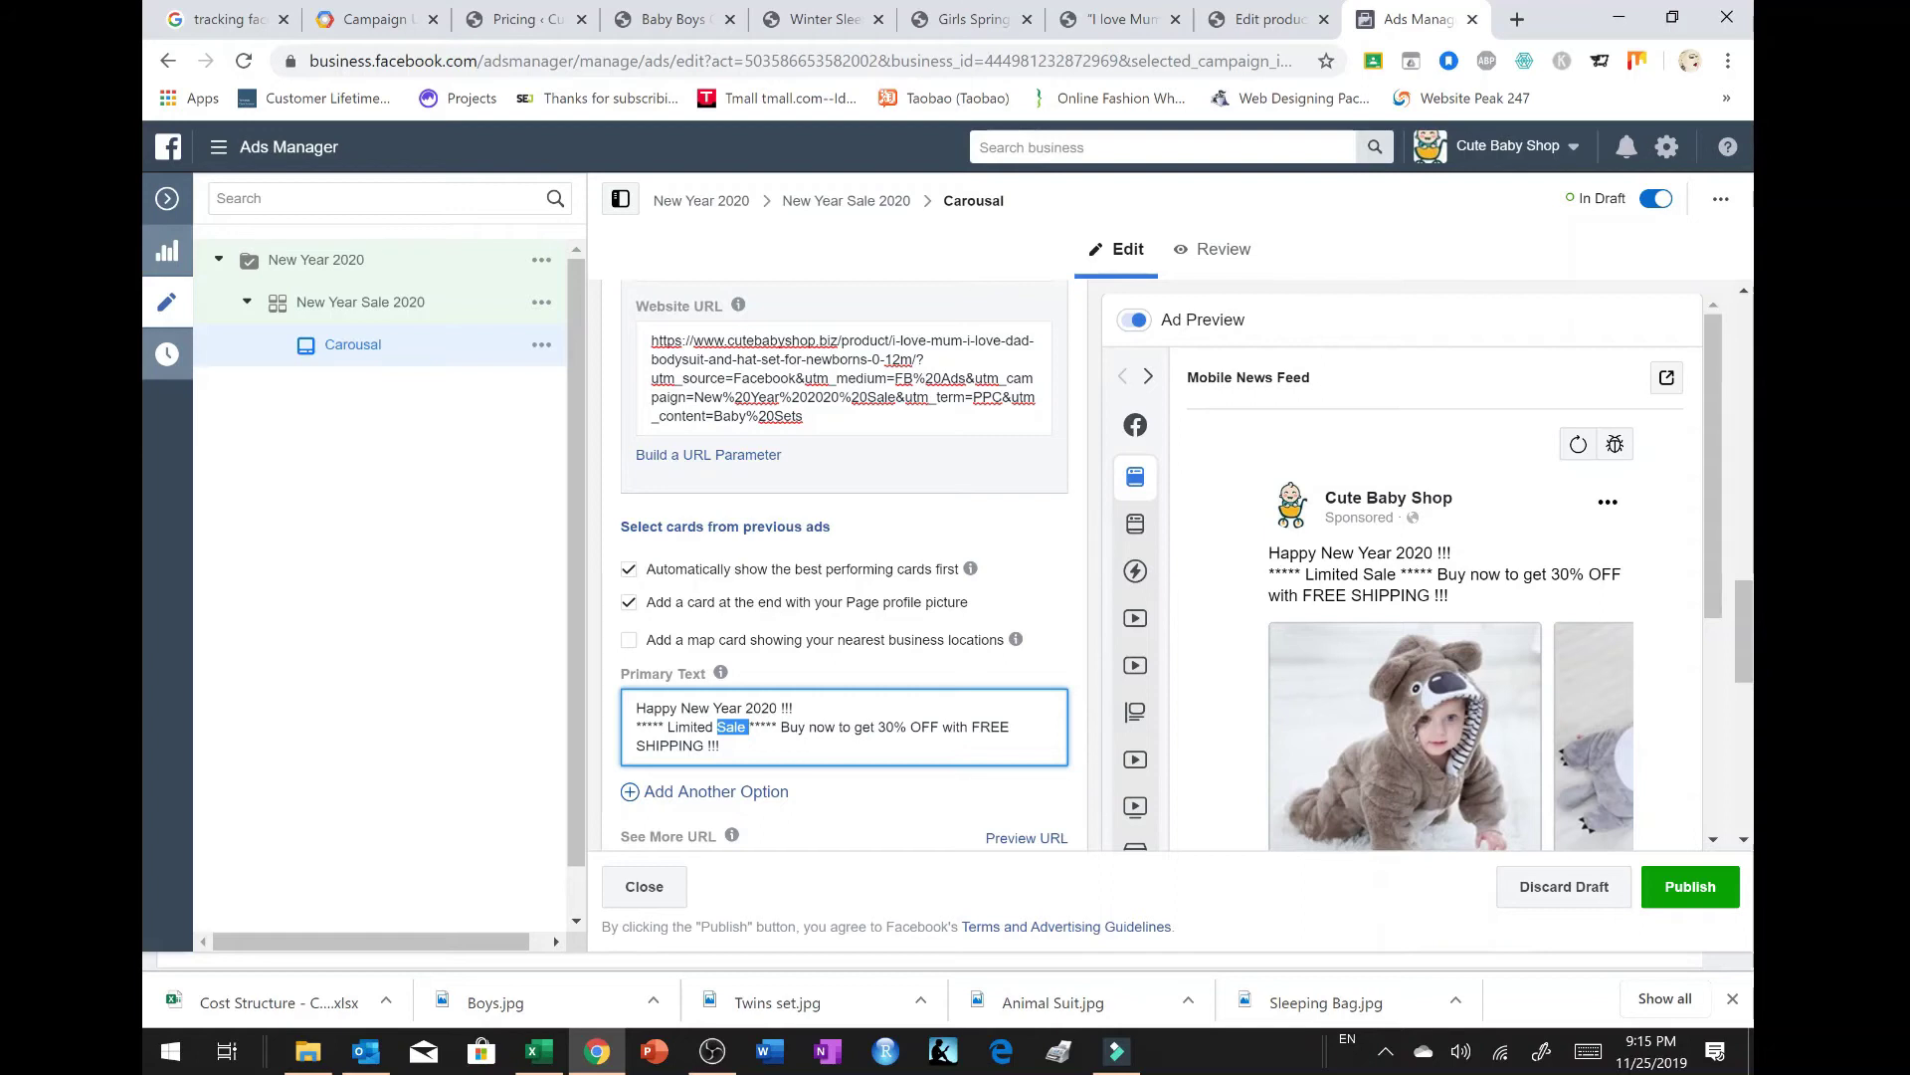
text(Offer)
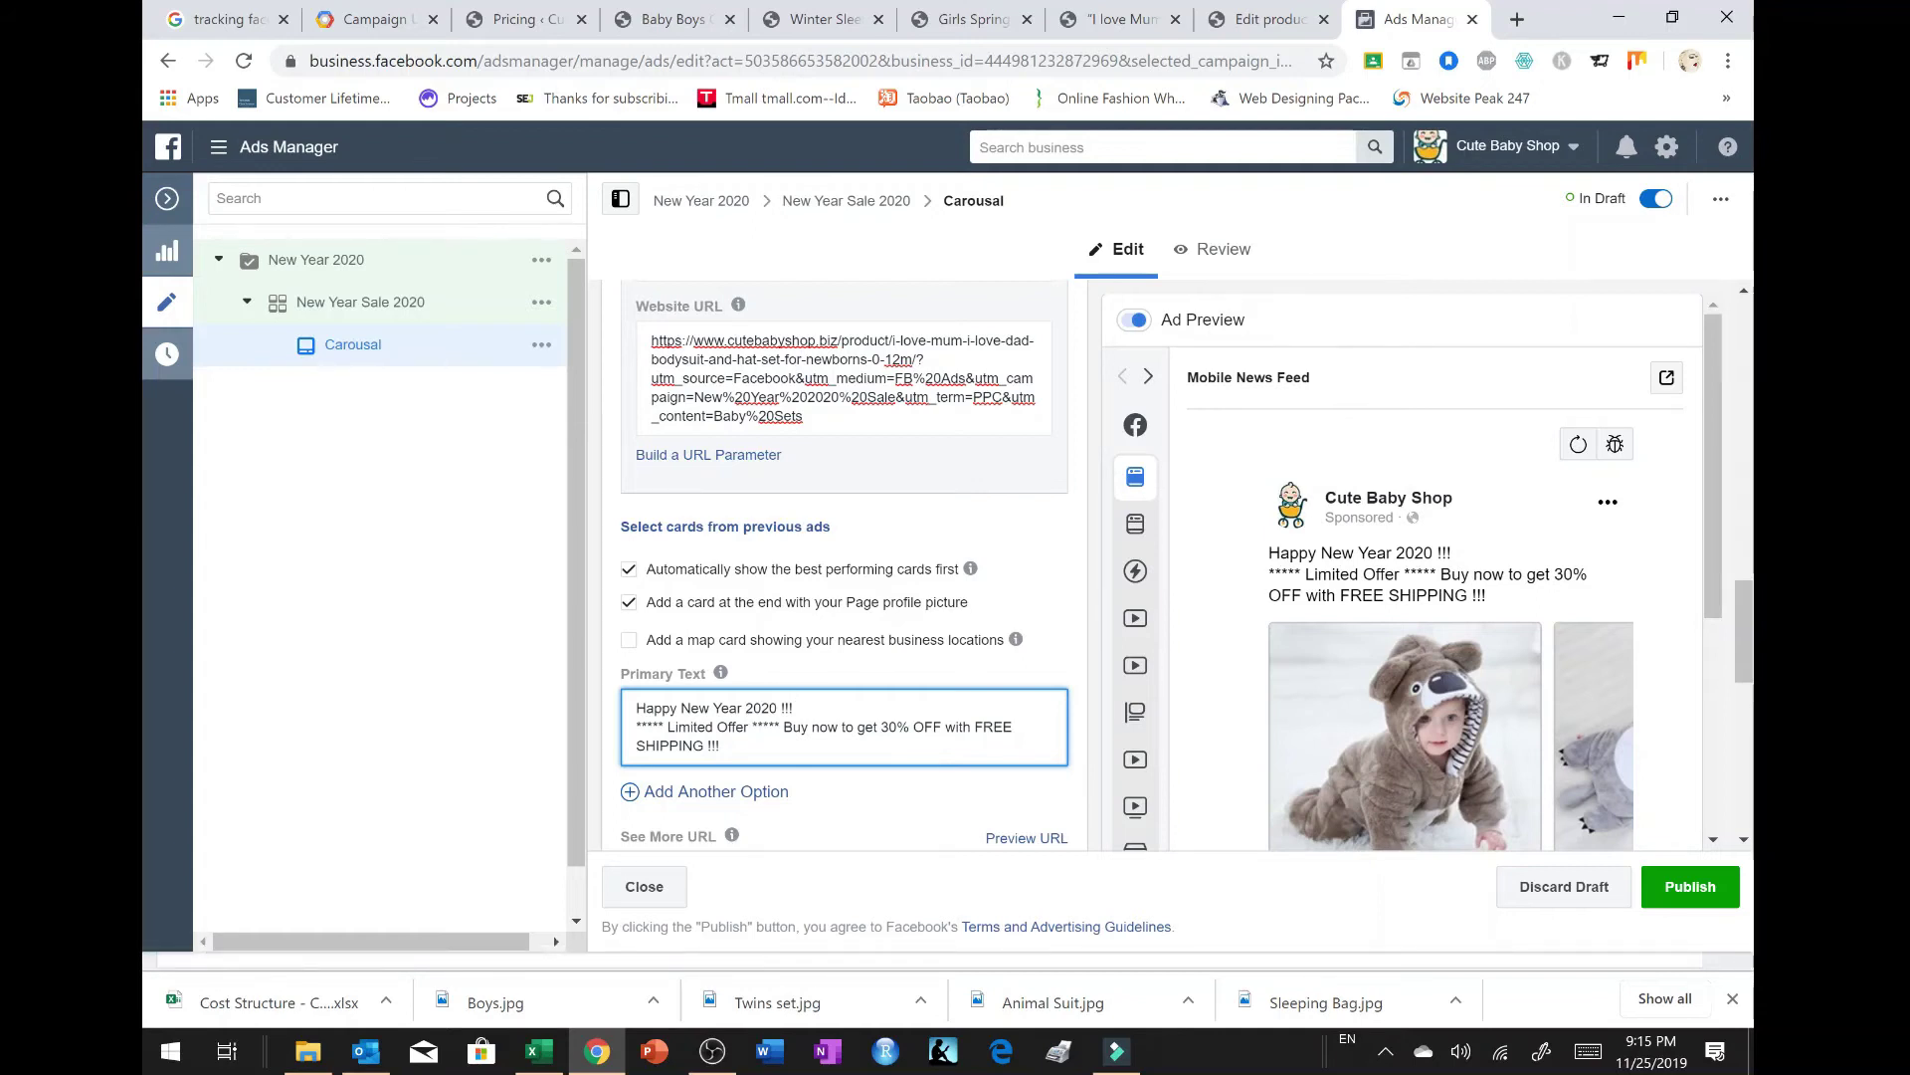
click(668, 19)
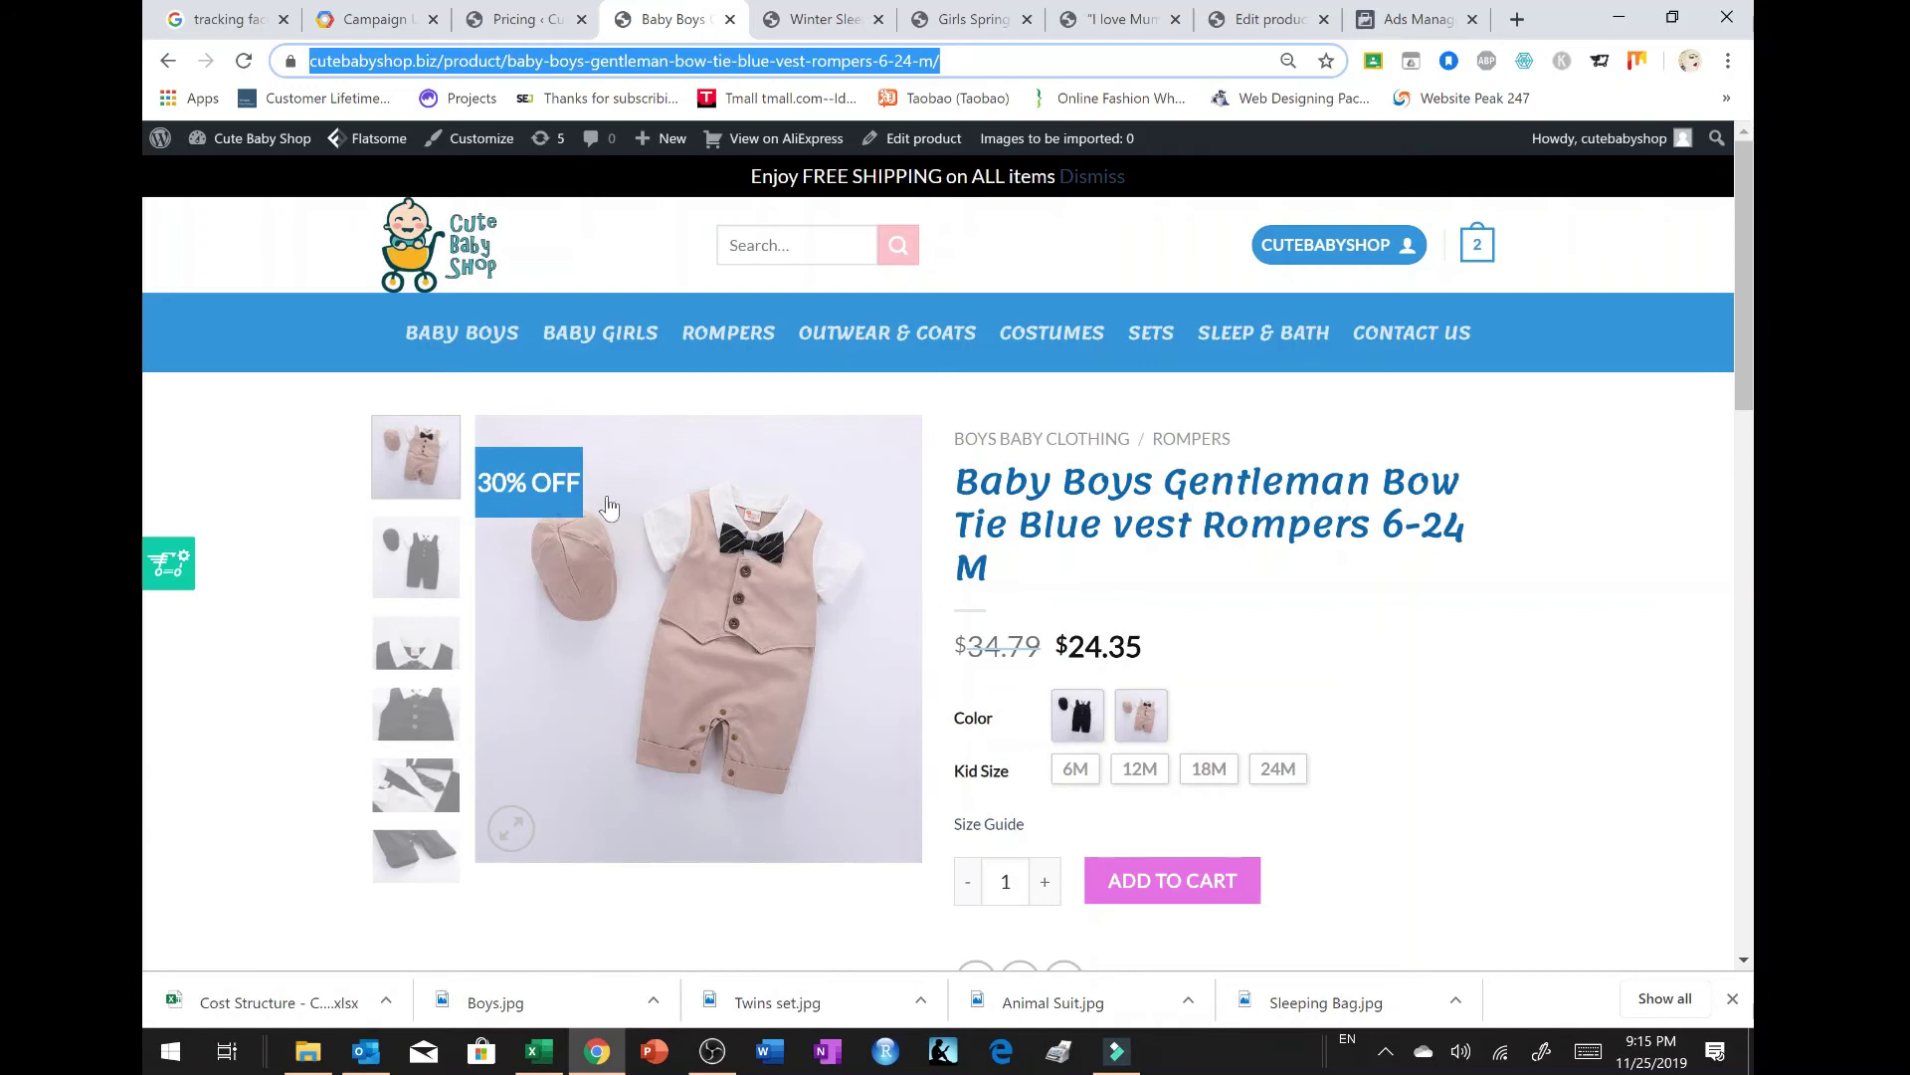
click(1407, 22)
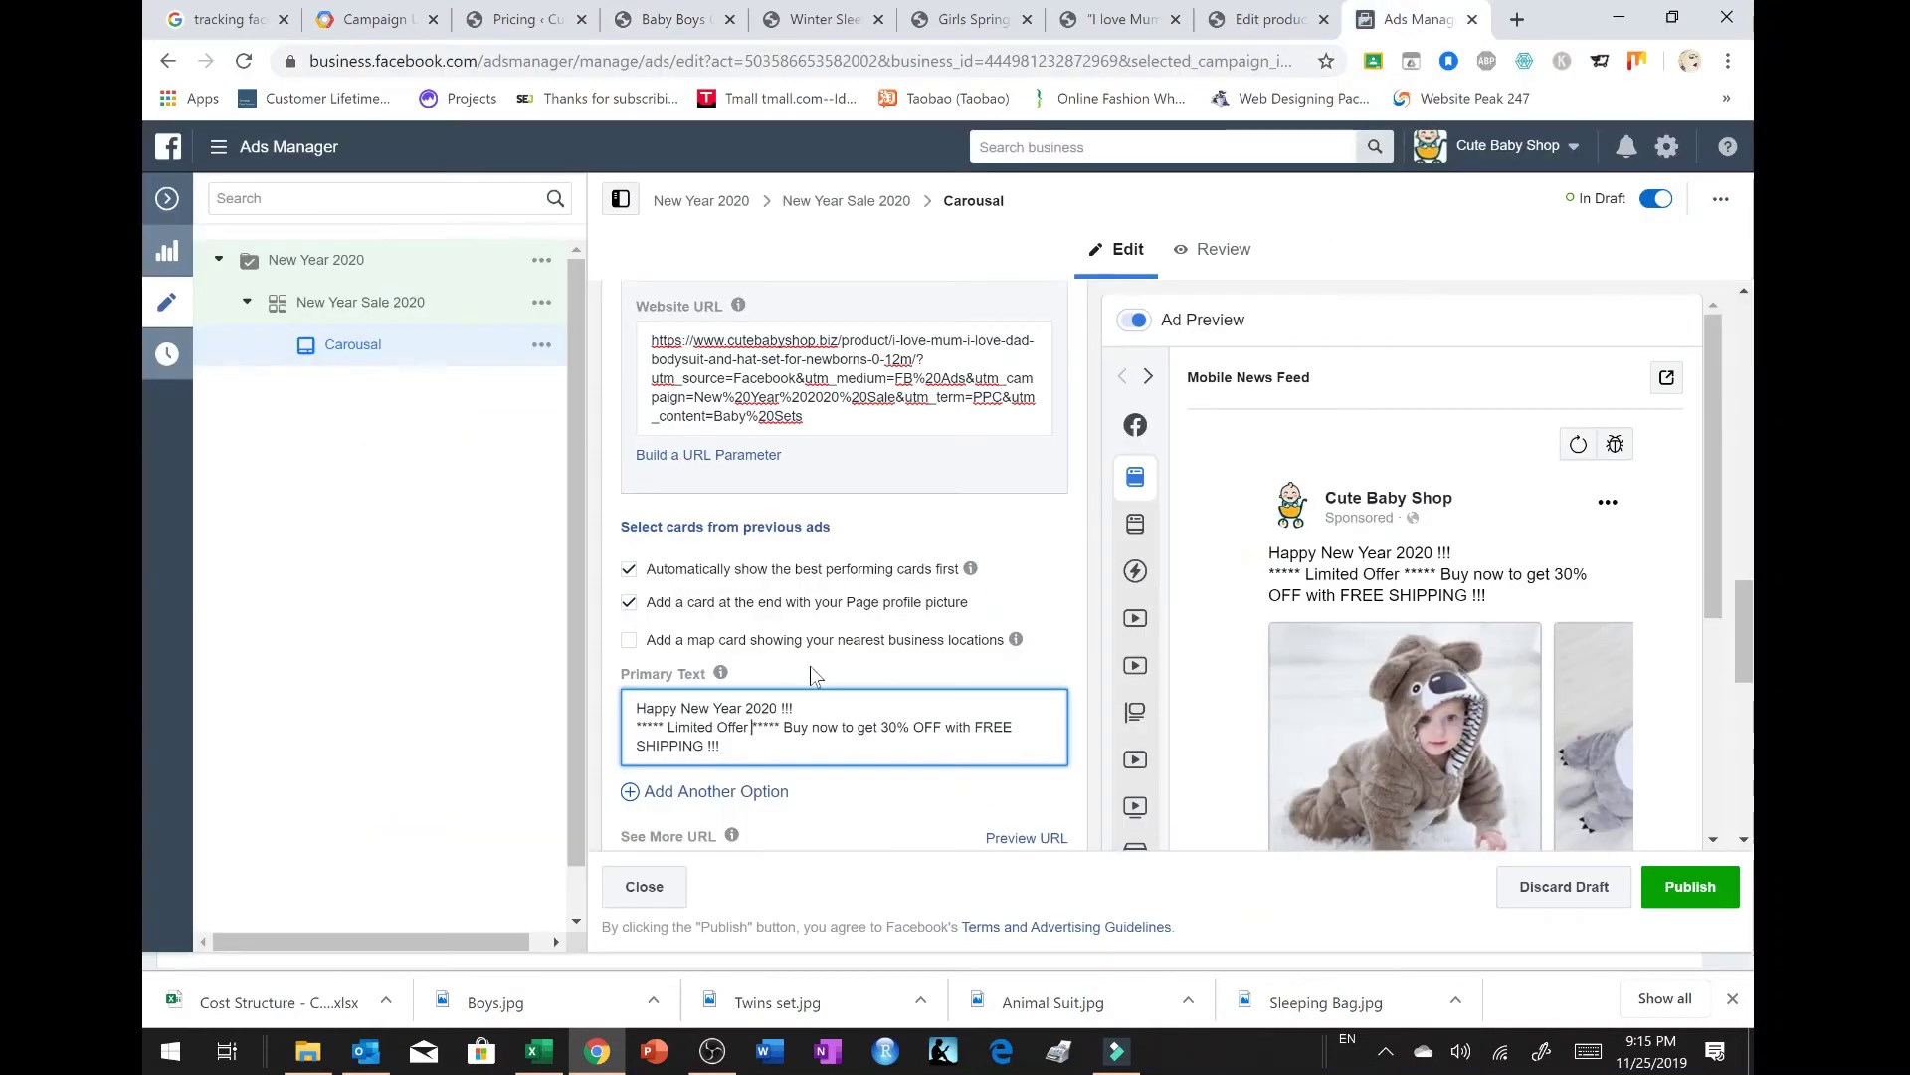
Step: Add a new last line reading "Explore more items on:" to the primary text
scroll(757, 726, down, 1)
click(725, 654)
key(Return)
text(vi)
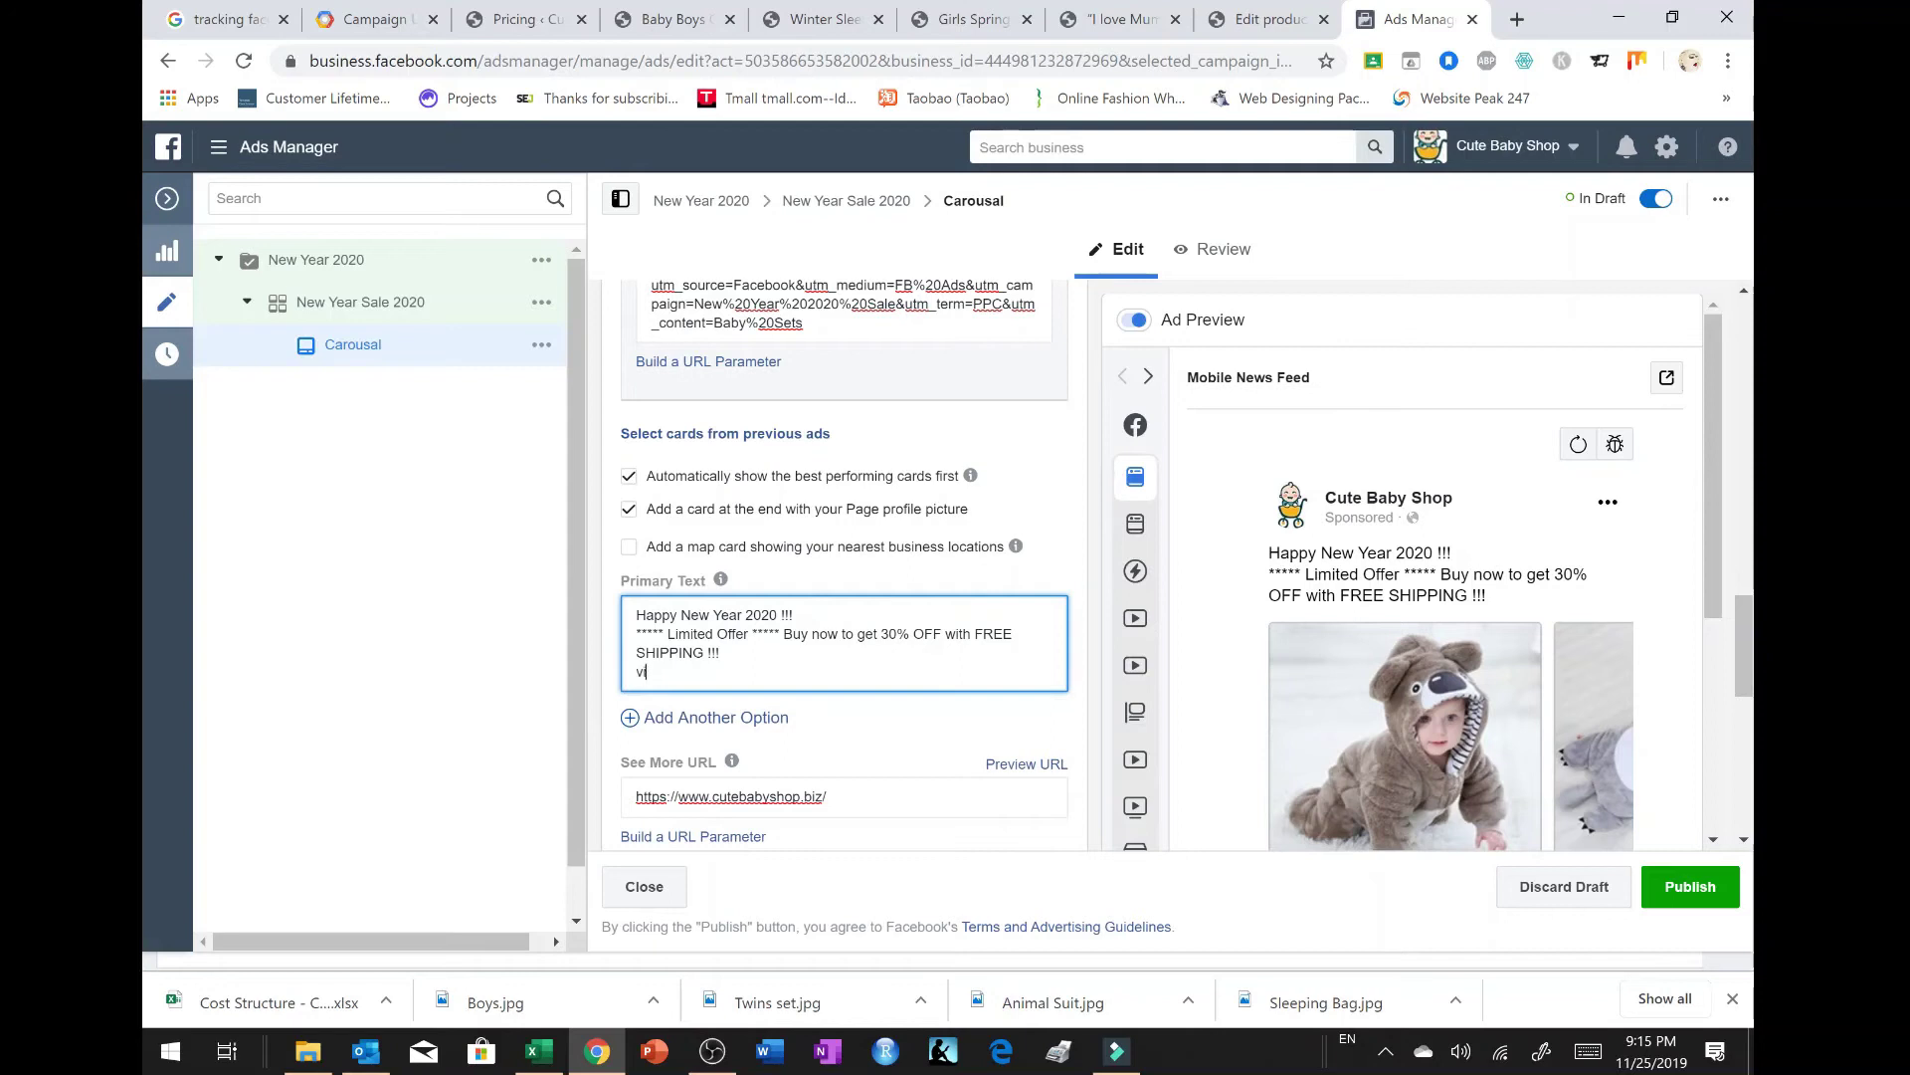
text(sit)
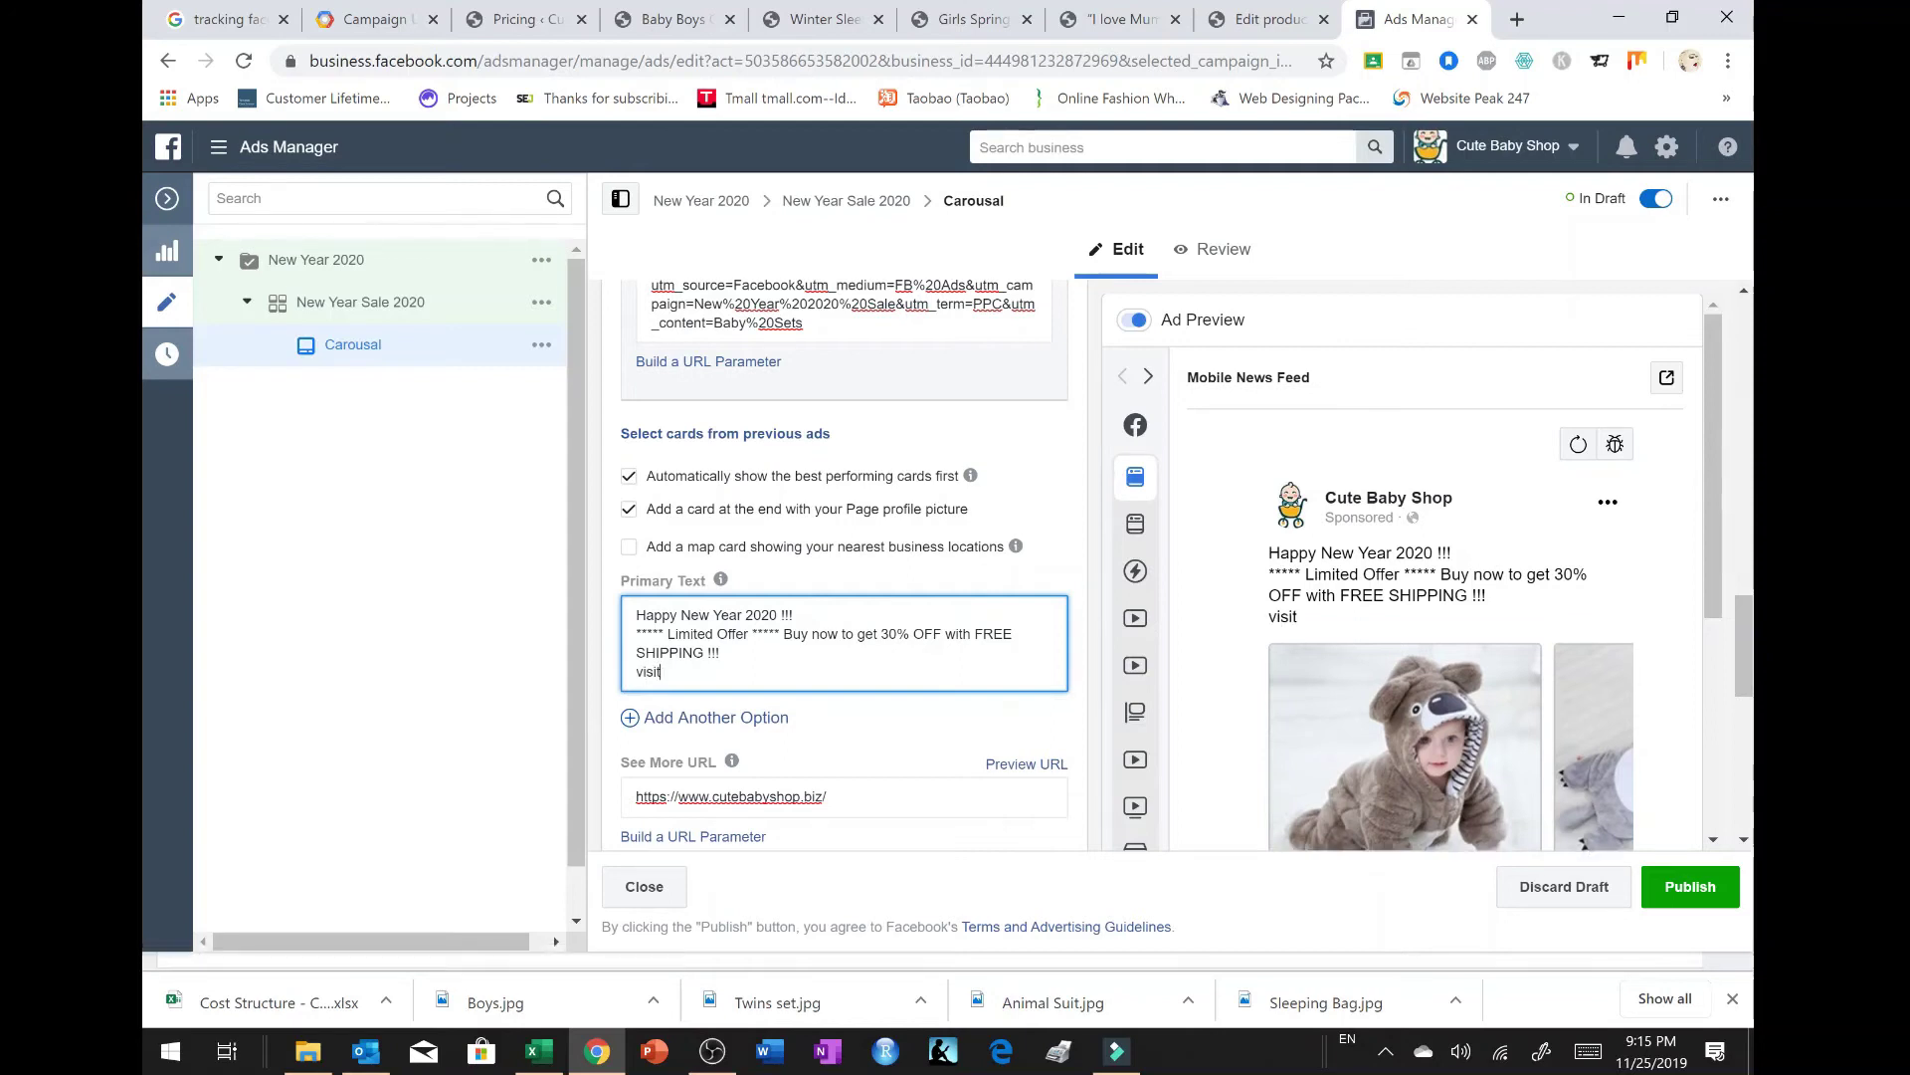
key(BackSpace)
key(BackSpace)
key(BackSpace)
key(BackSpace)
key(BackSpace)
key(BackSpace)
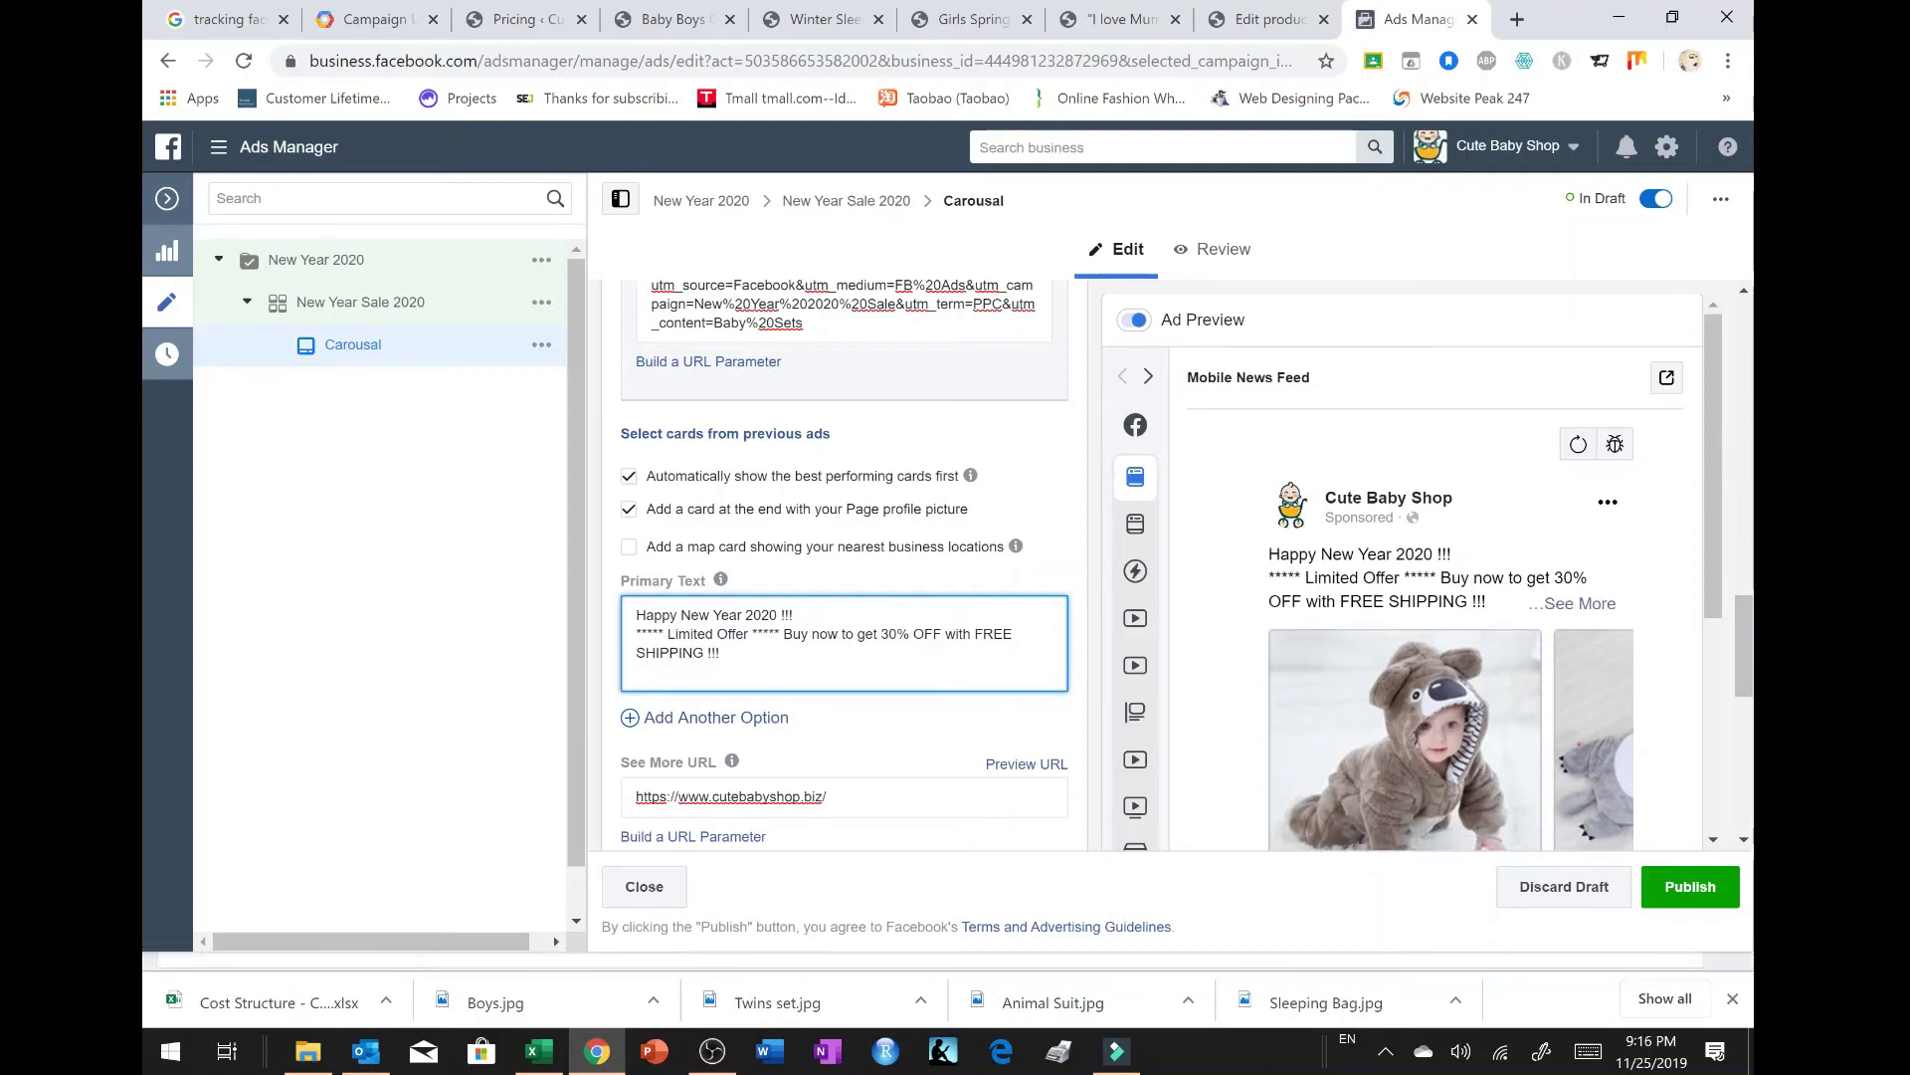
text(Expl)
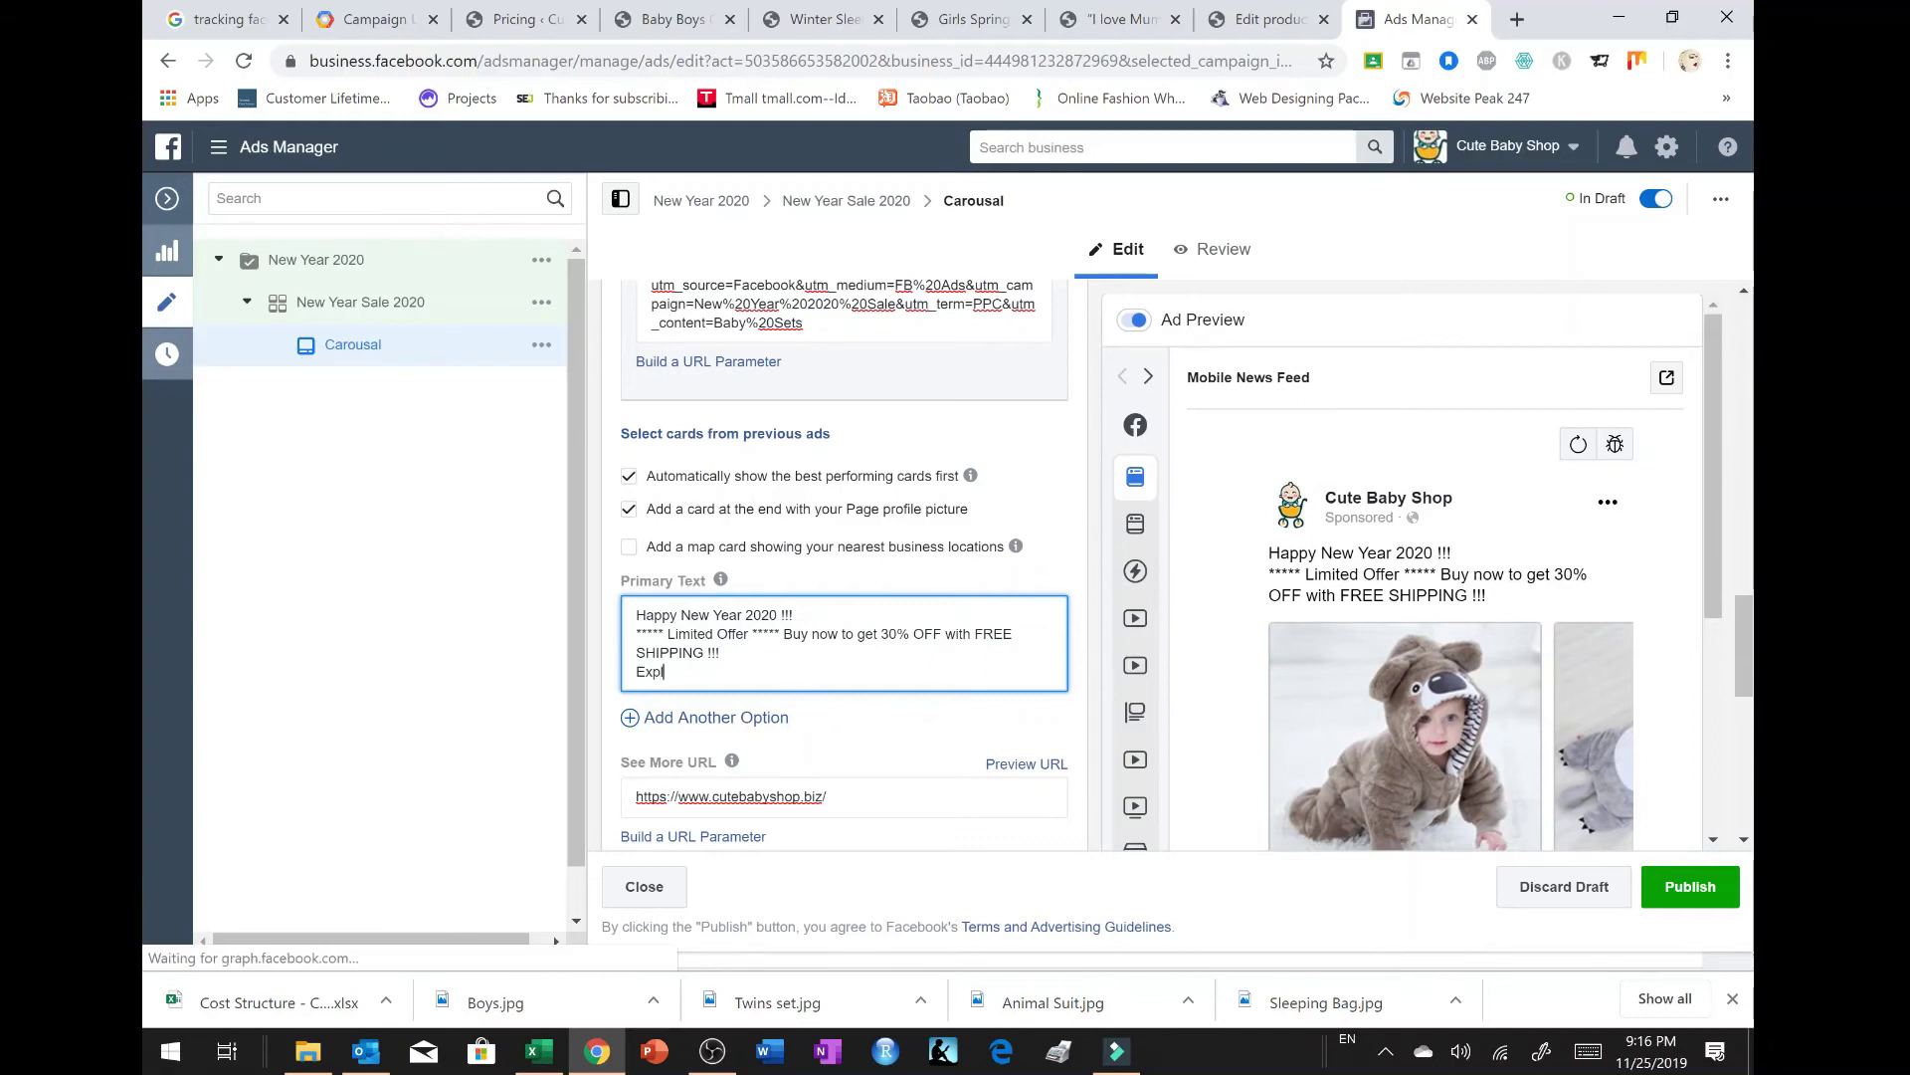
text(ore more items on:)
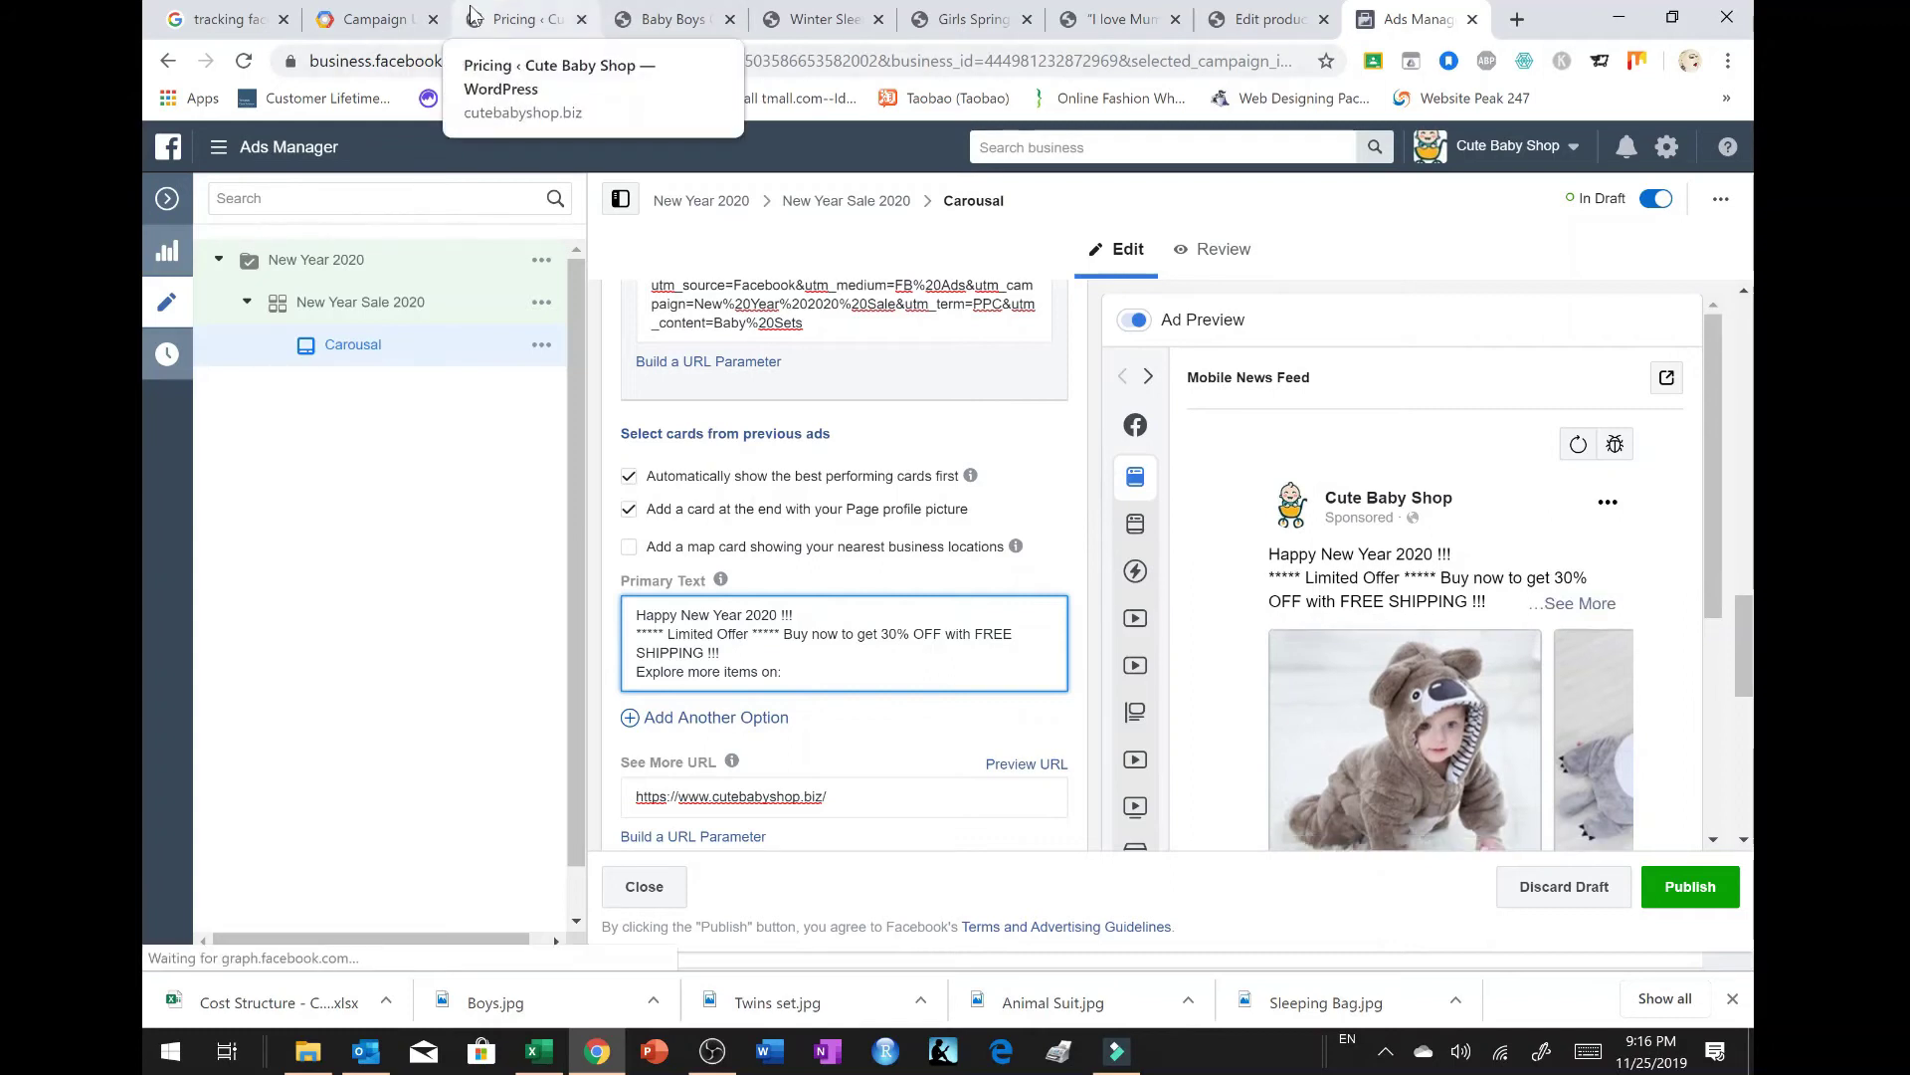
Step: Copy the Cute Baby Shop home page address from the live site and paste it after "Explore more items on:" in the primary text
click(520, 19)
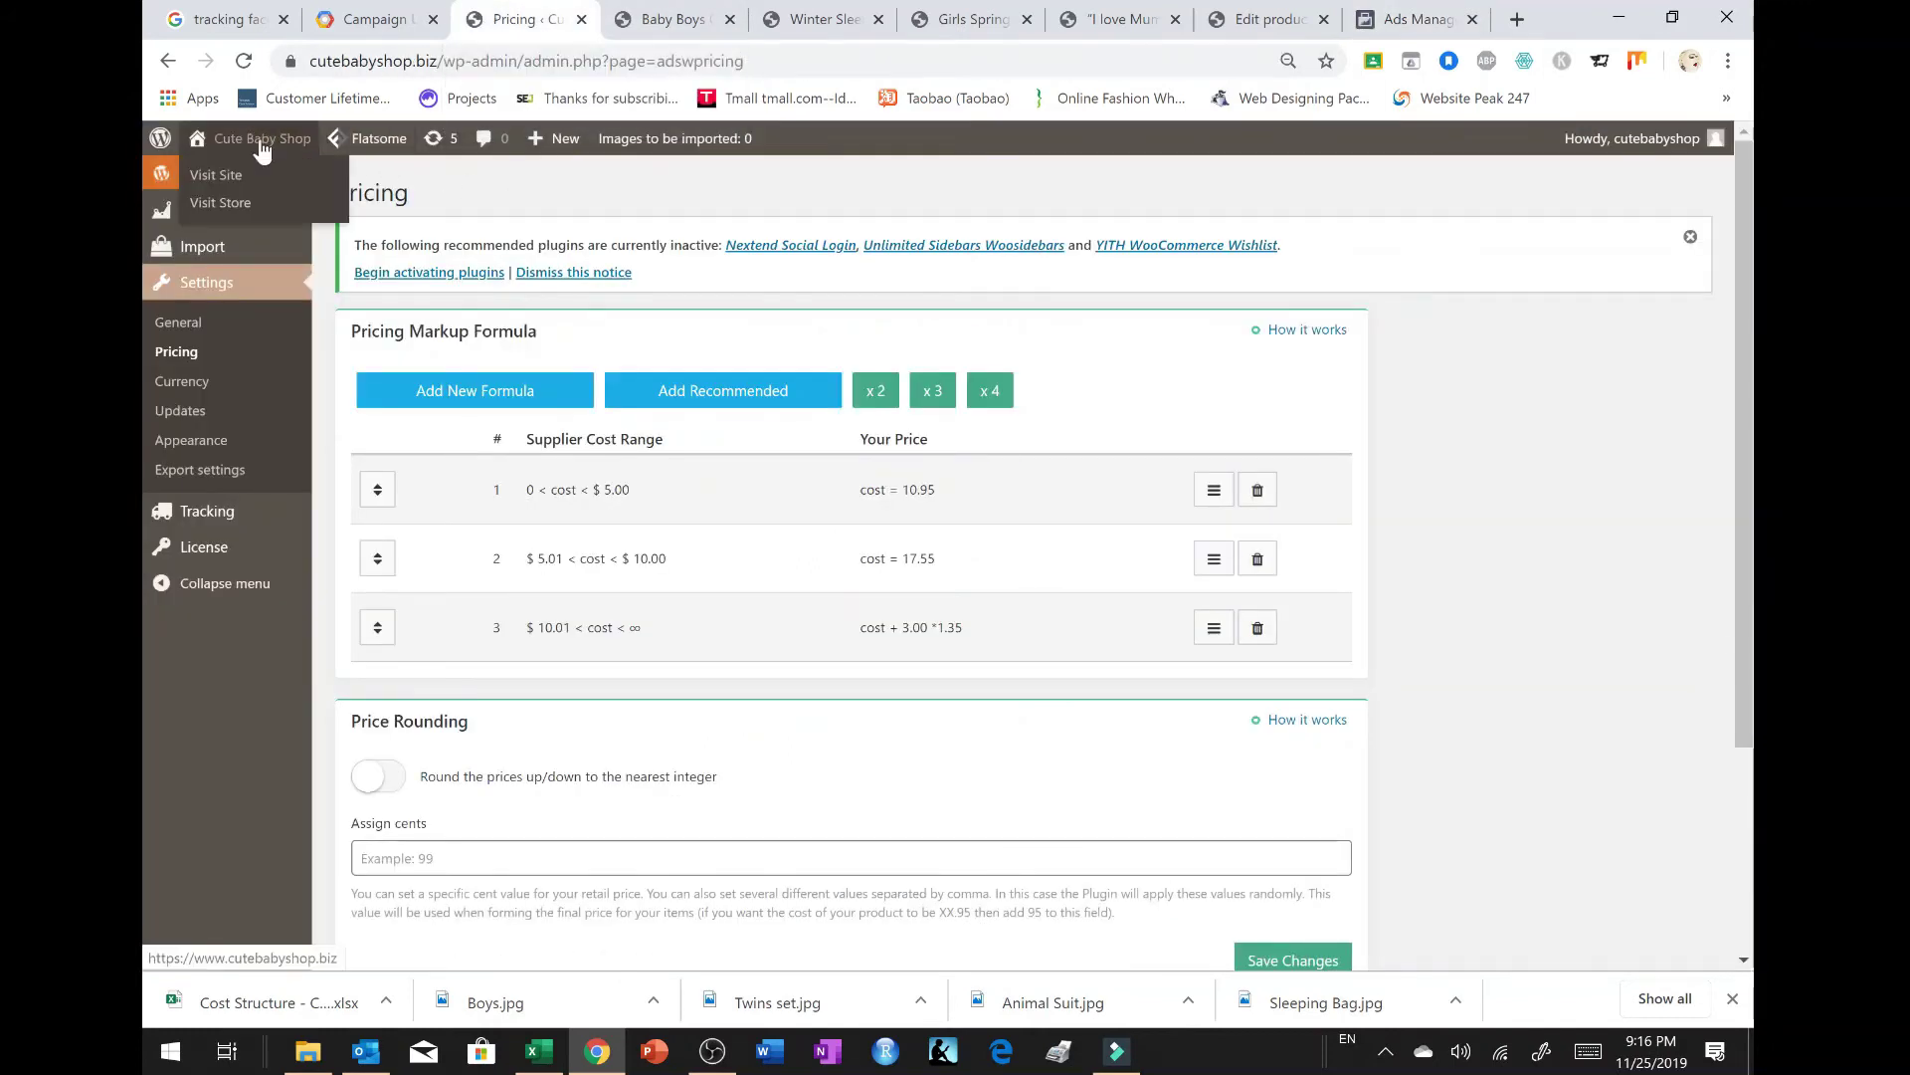
click(227, 177)
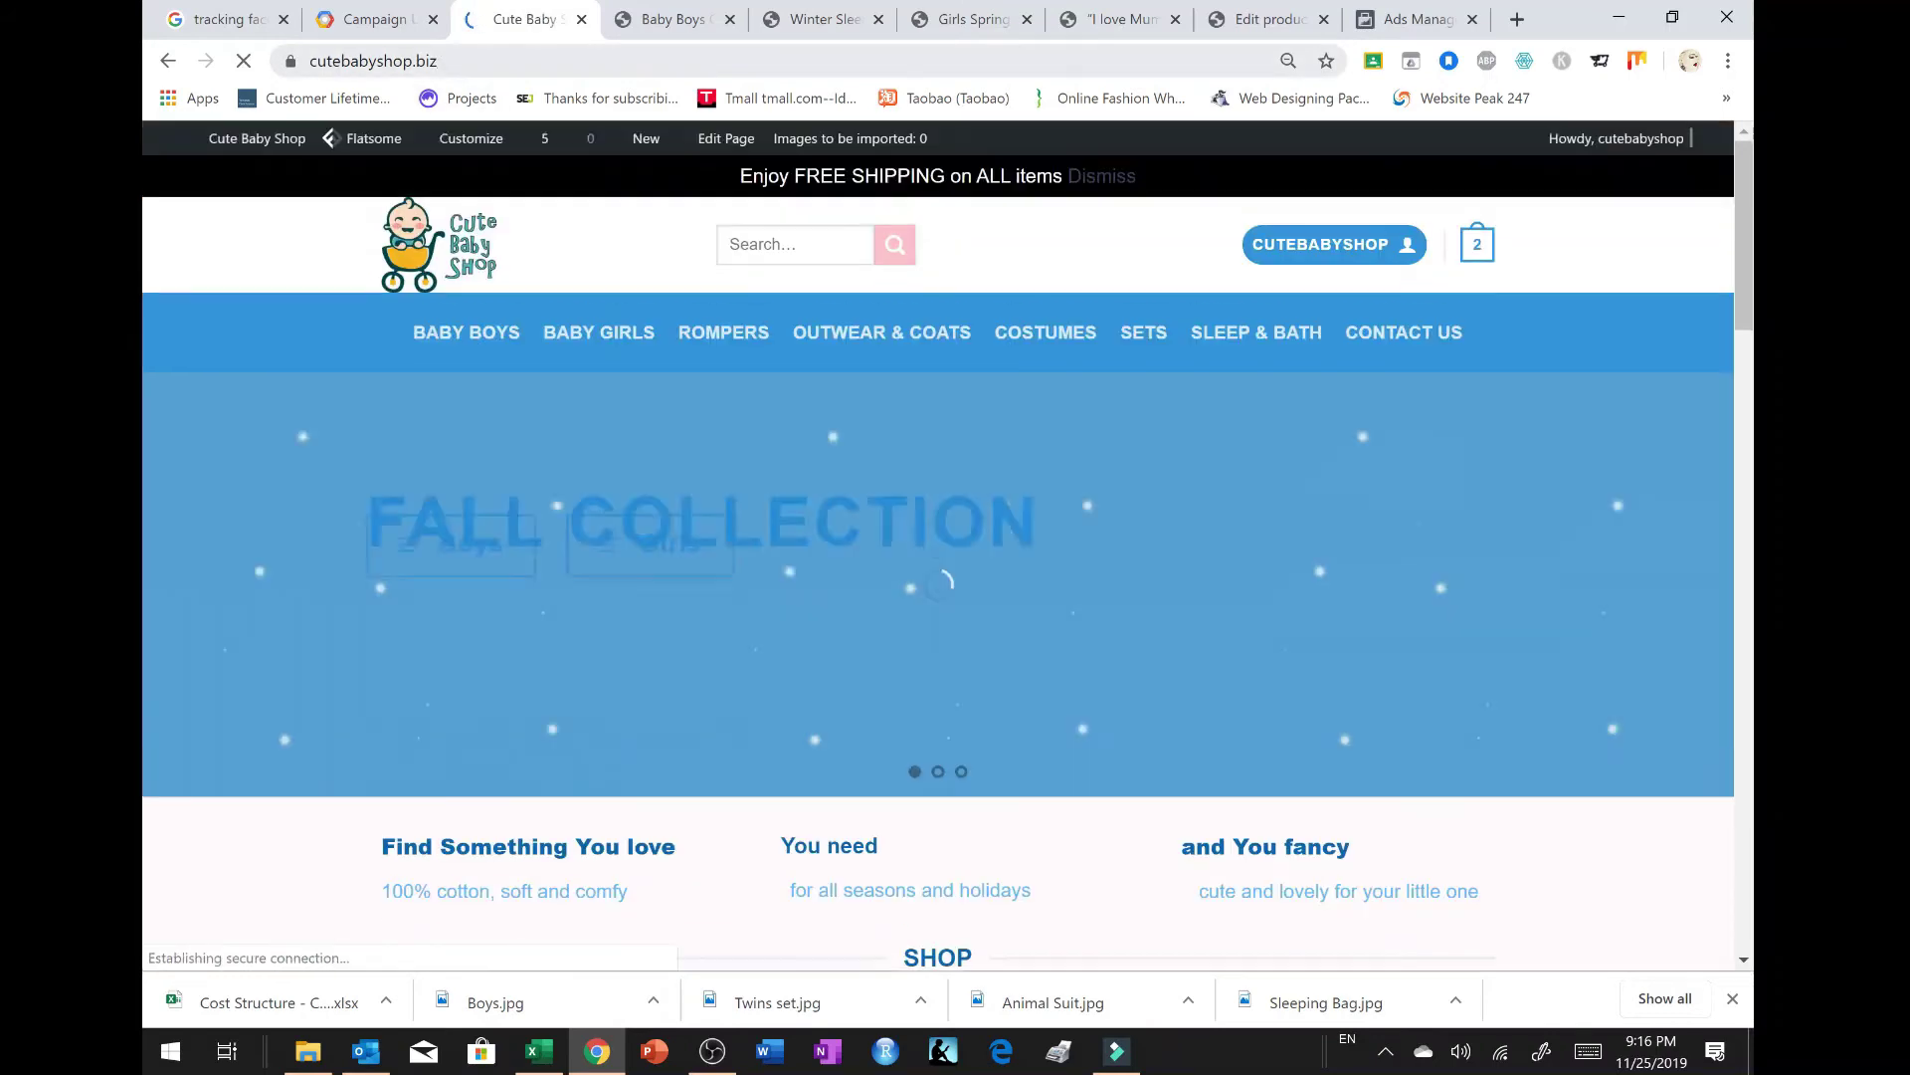
double_click(521, 61)
drag(531, 61, 308, 61)
key(ctrl+c)
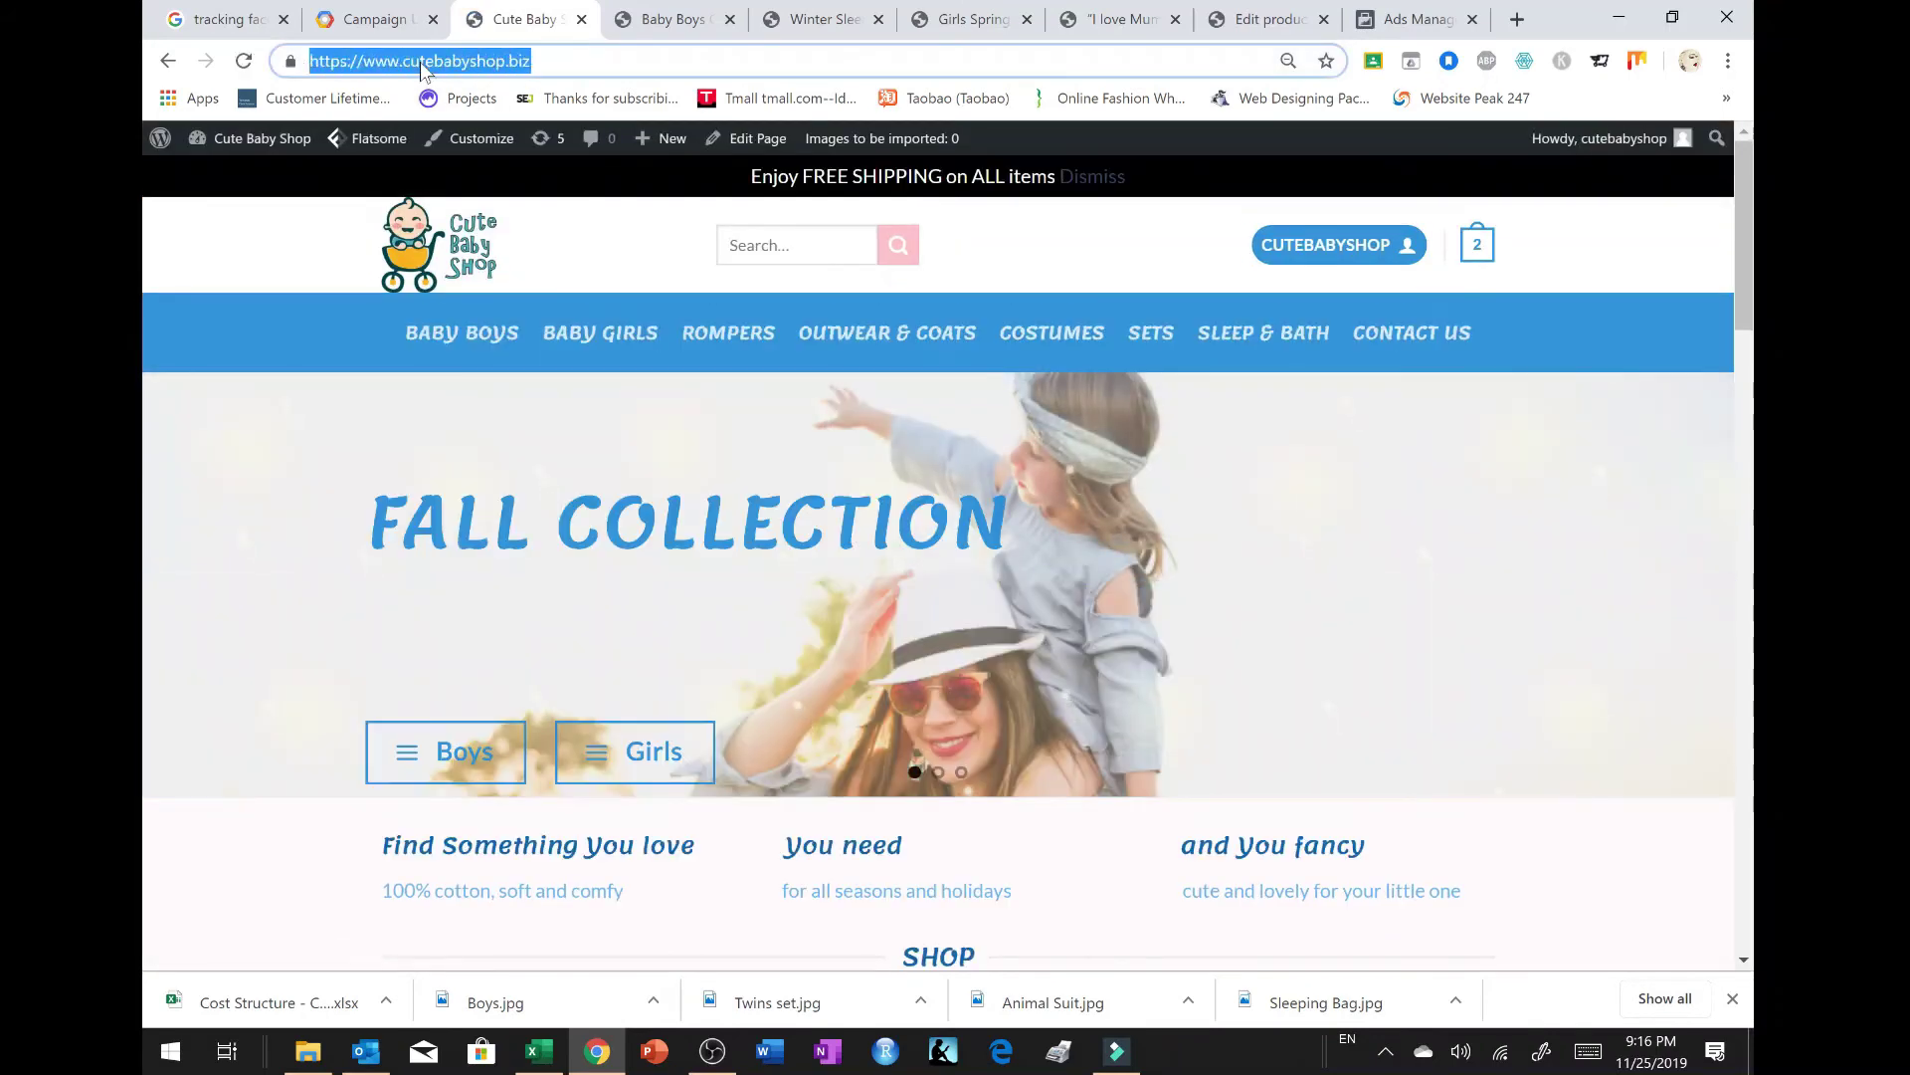
click(1393, 8)
key(ctrl+v)
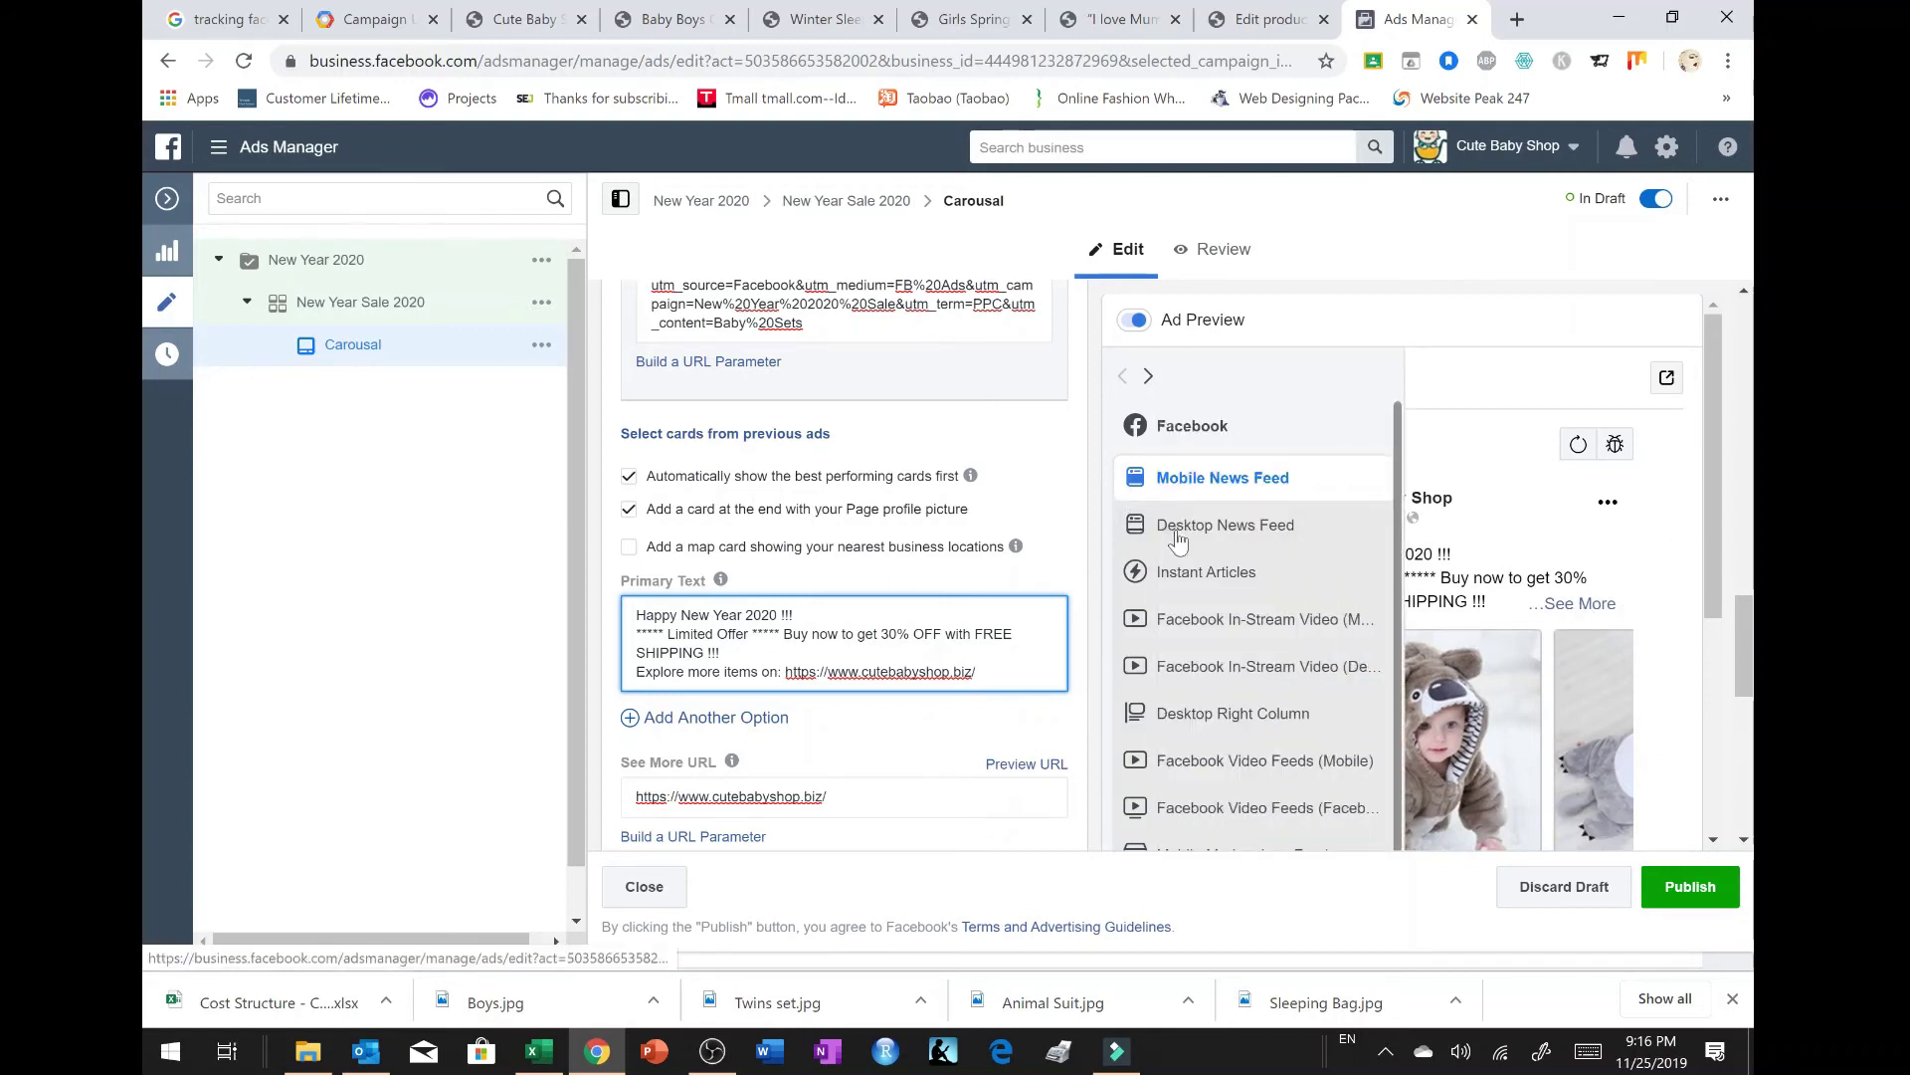
Step: Preview the ad as Desktop News Feed and browse through all carousel cards to the closing page-profile card
click(1222, 531)
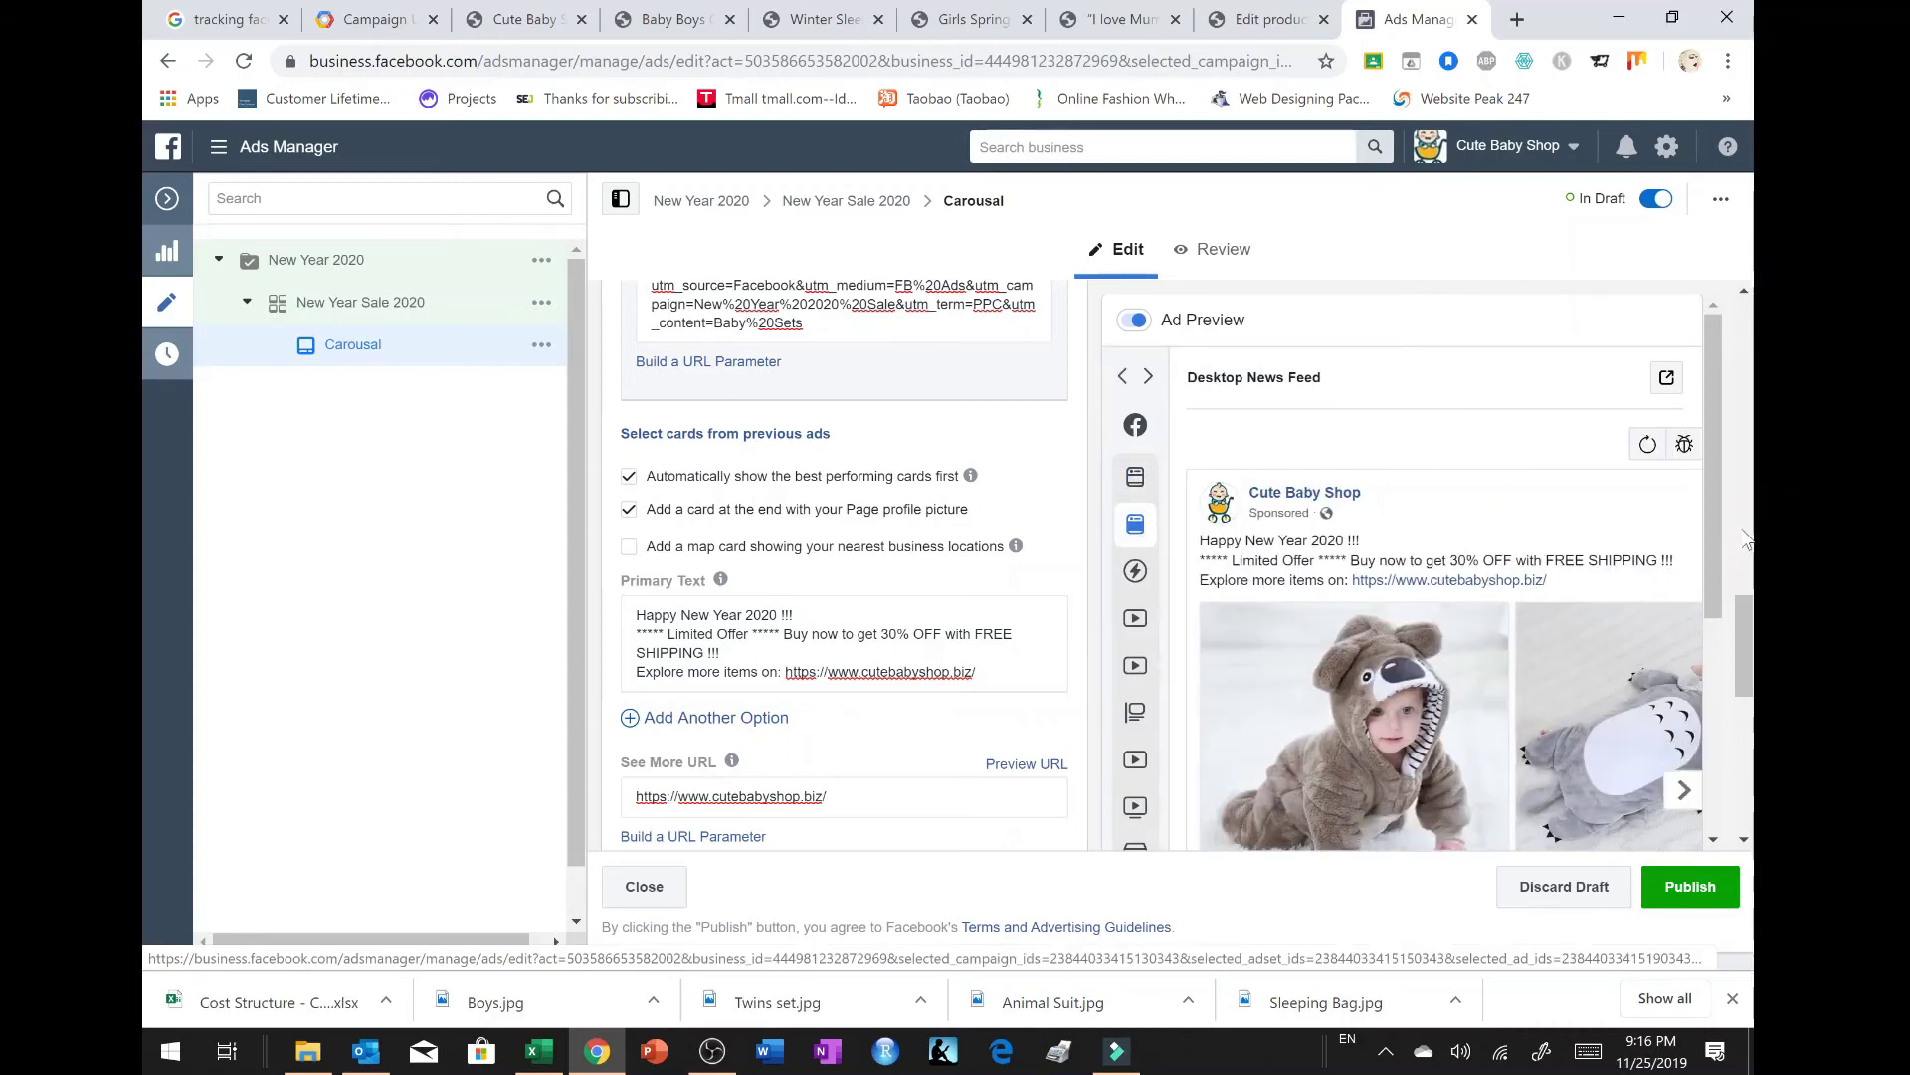
scroll(1715, 511, down, 3)
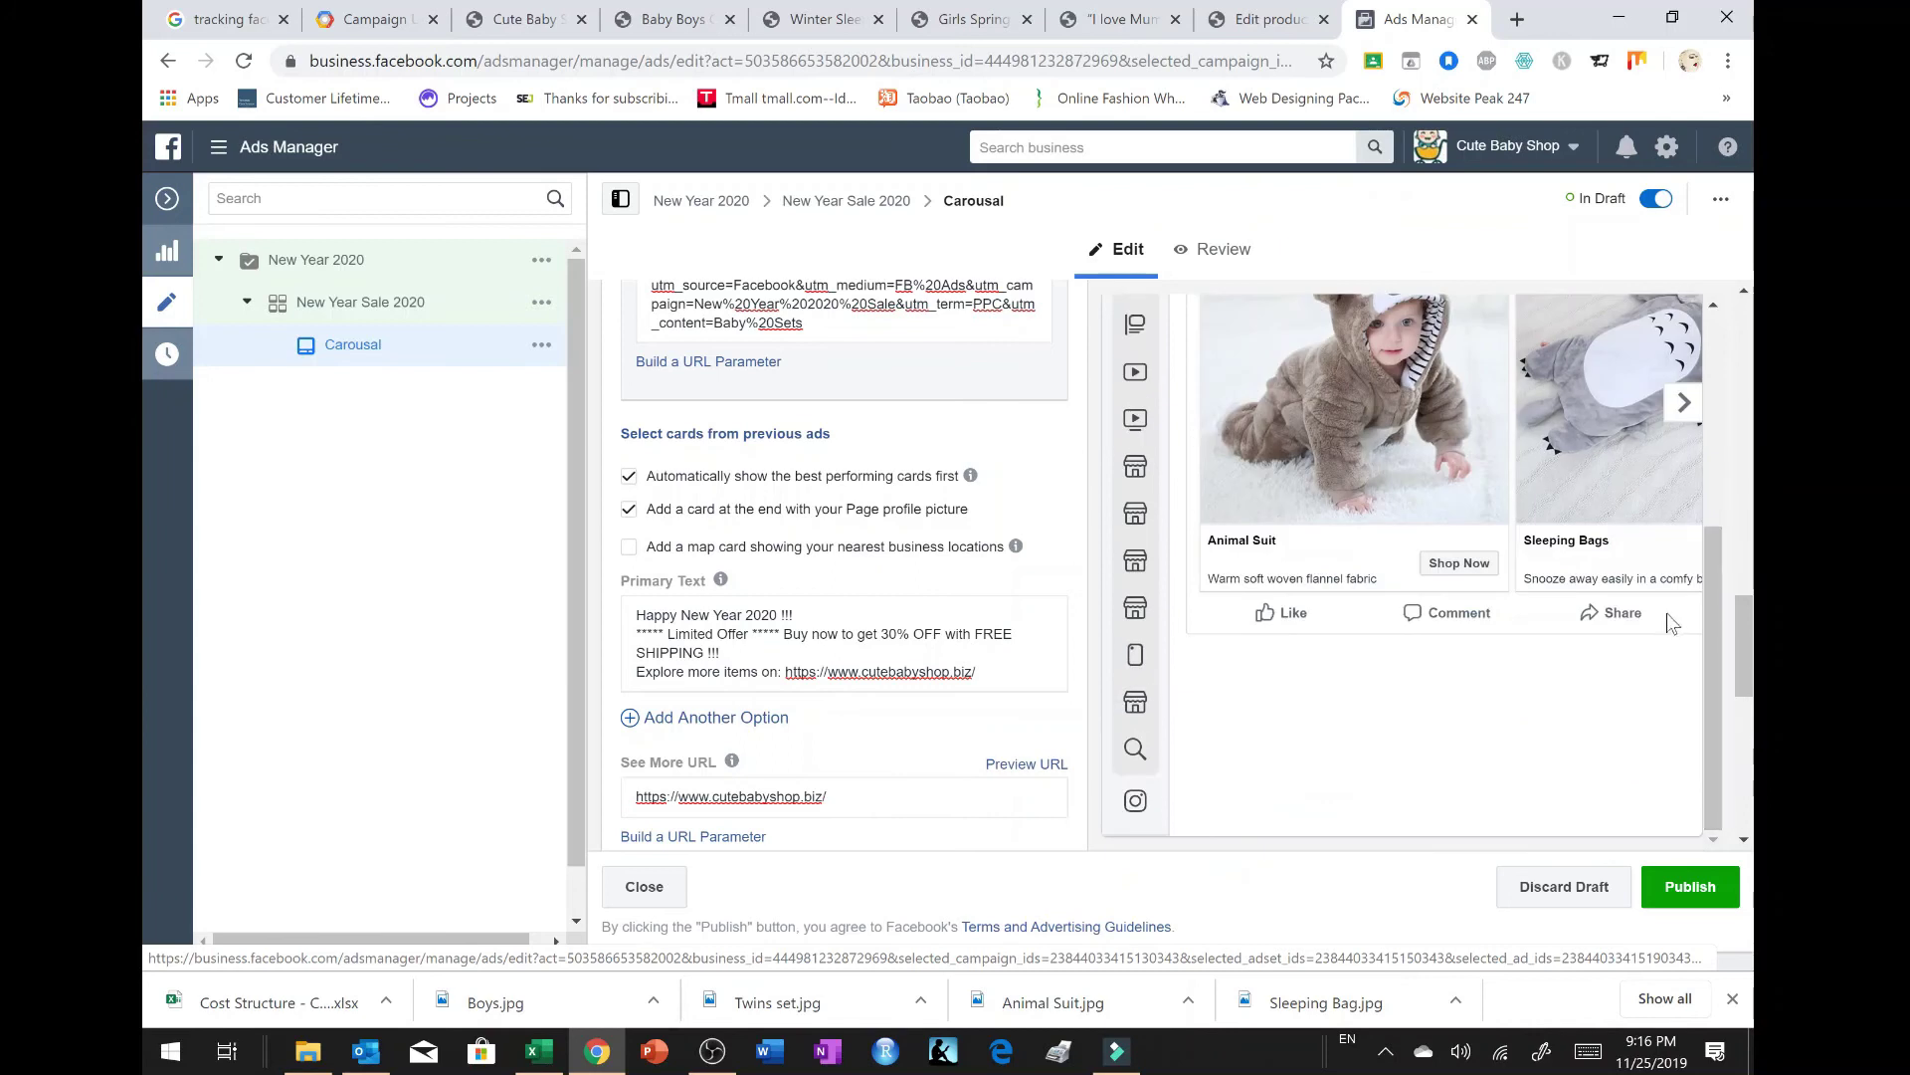
scroll(1592, 597, up, 1)
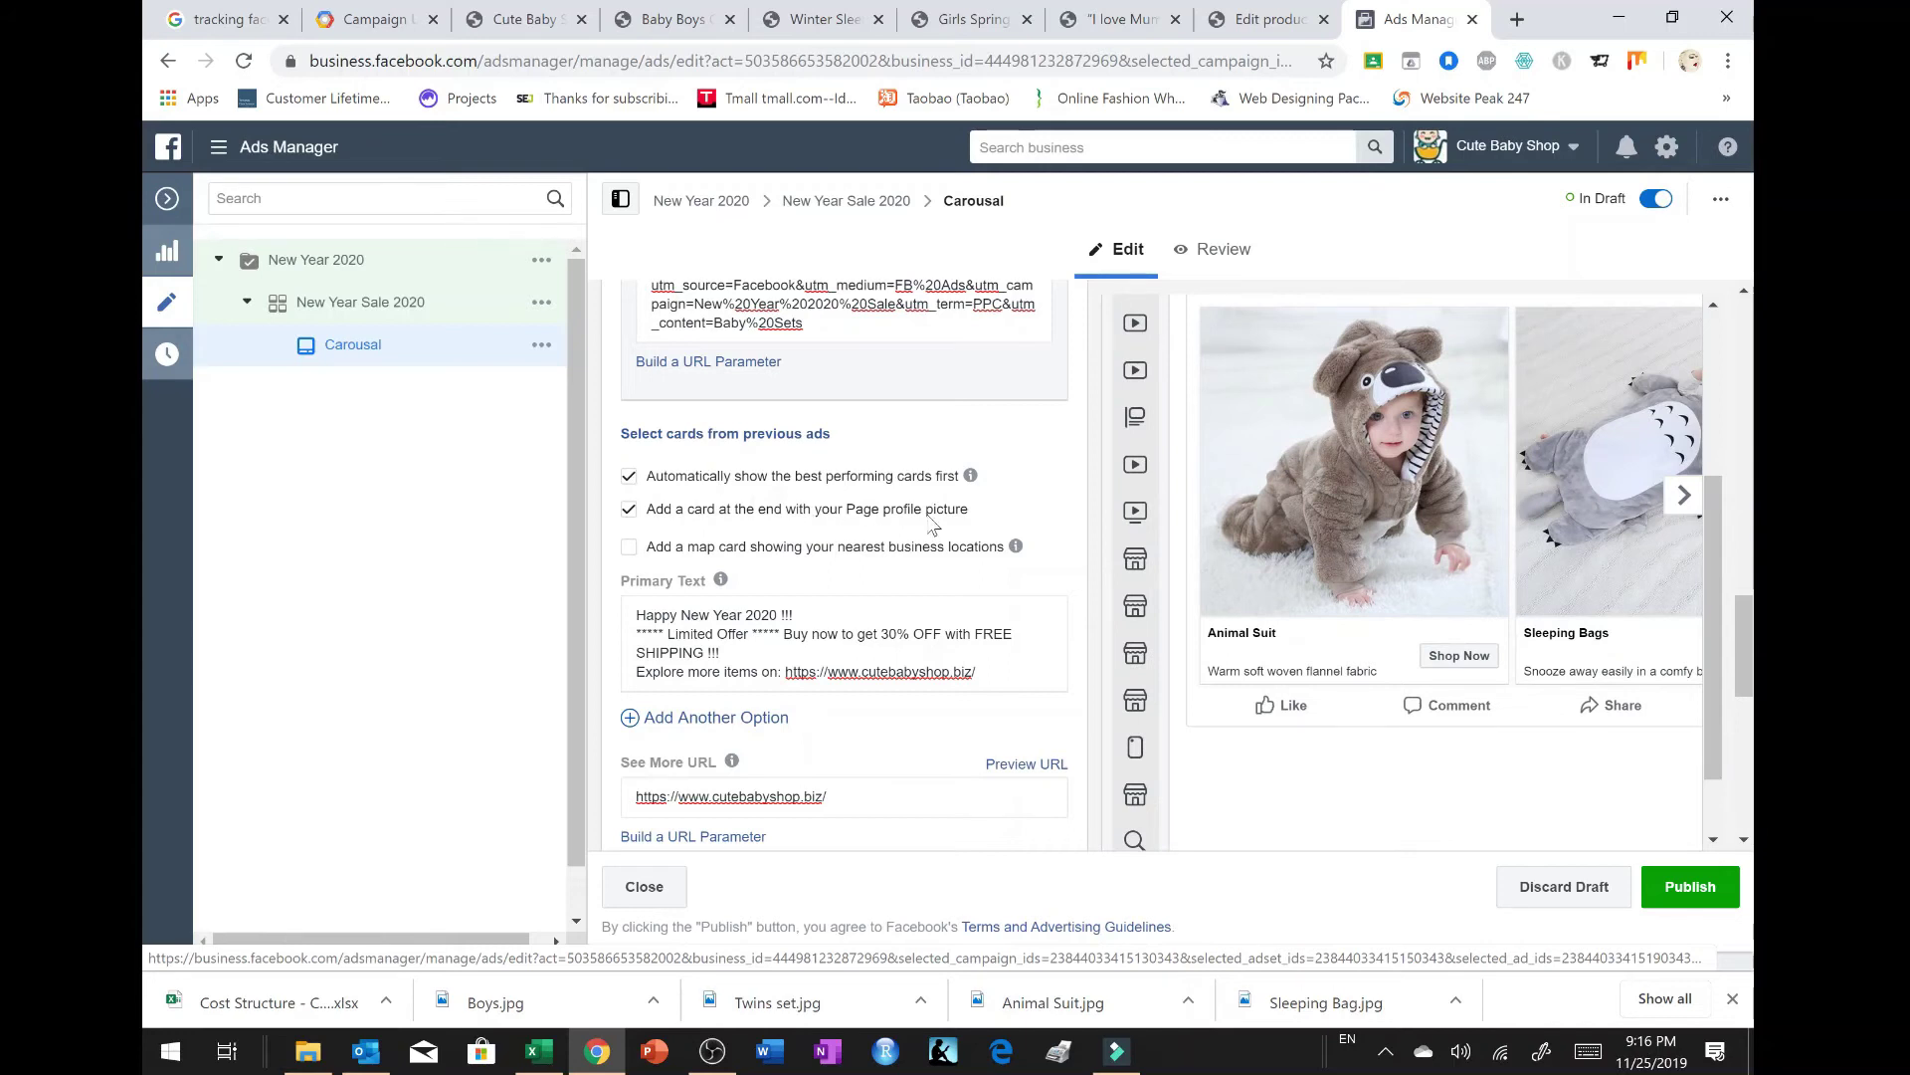
click(1682, 497)
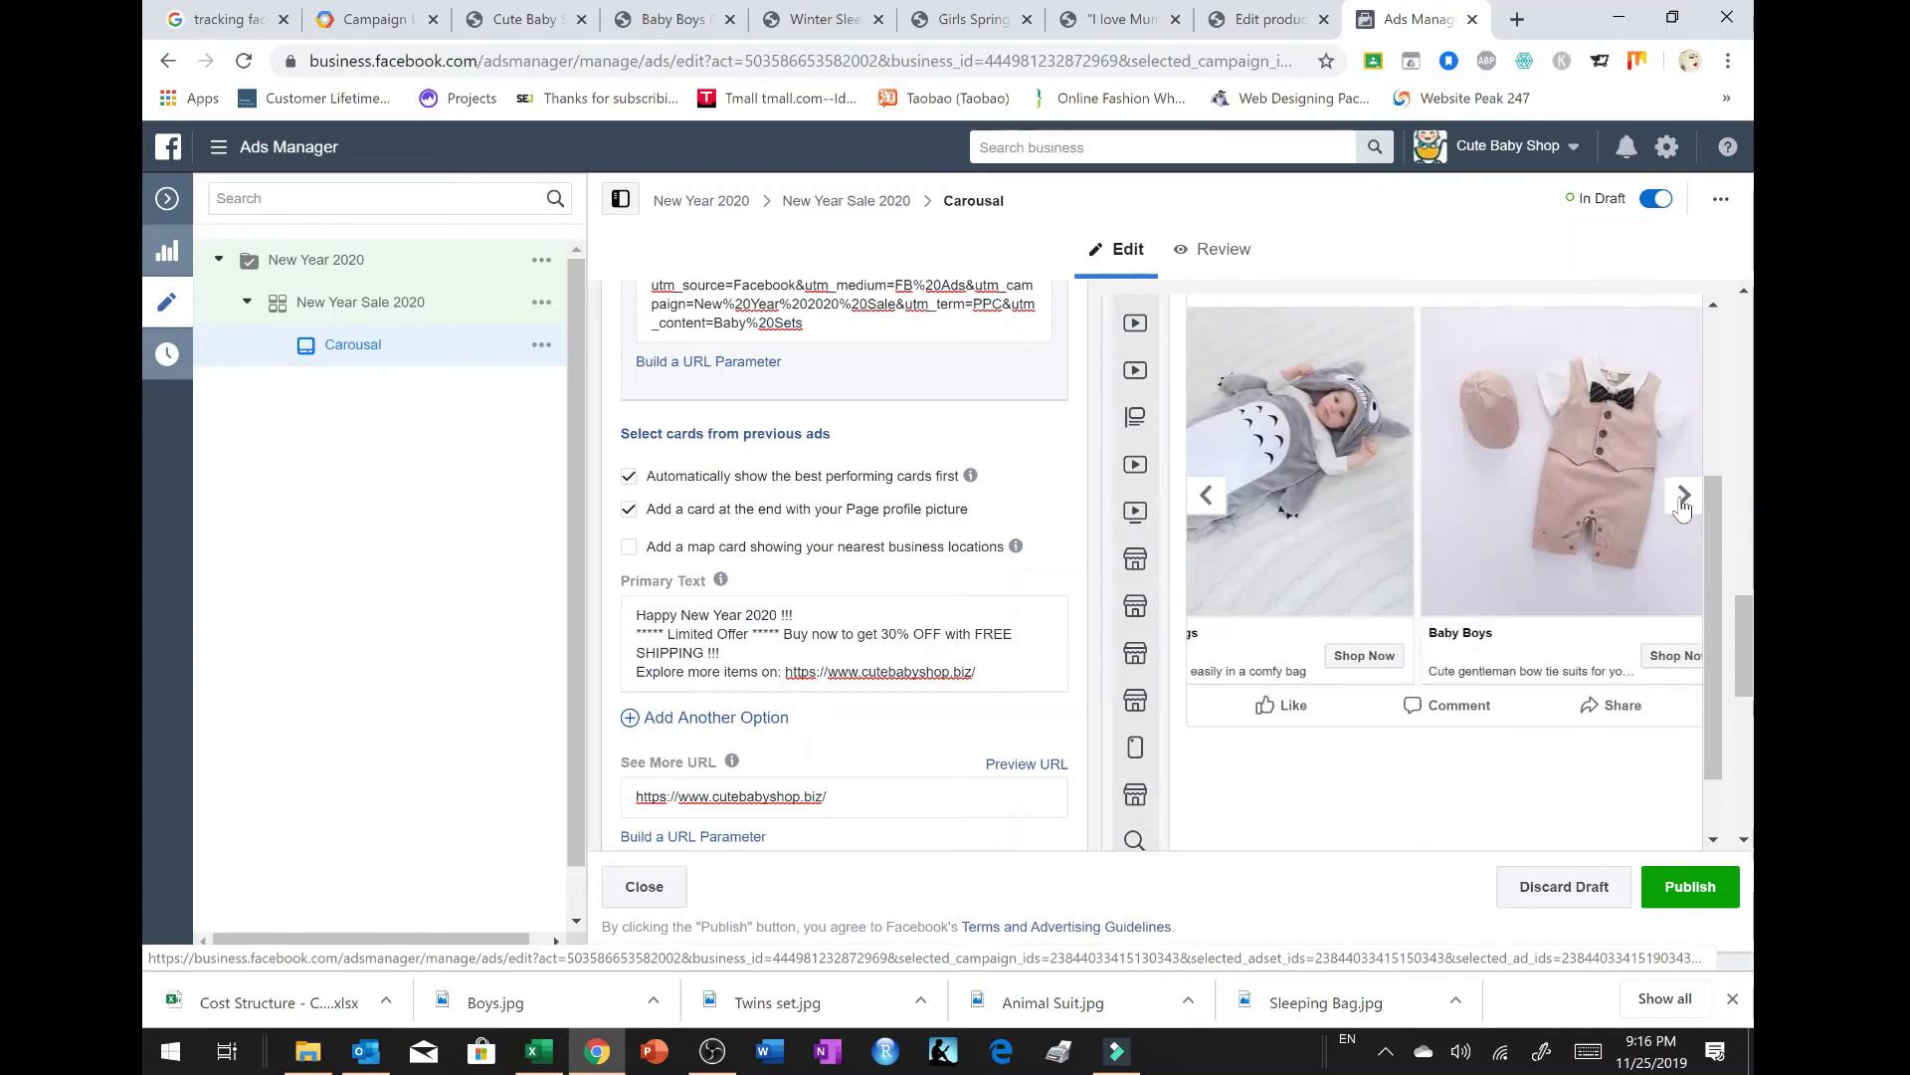
click(1683, 500)
click(1683, 500)
click(1683, 500)
click(1680, 502)
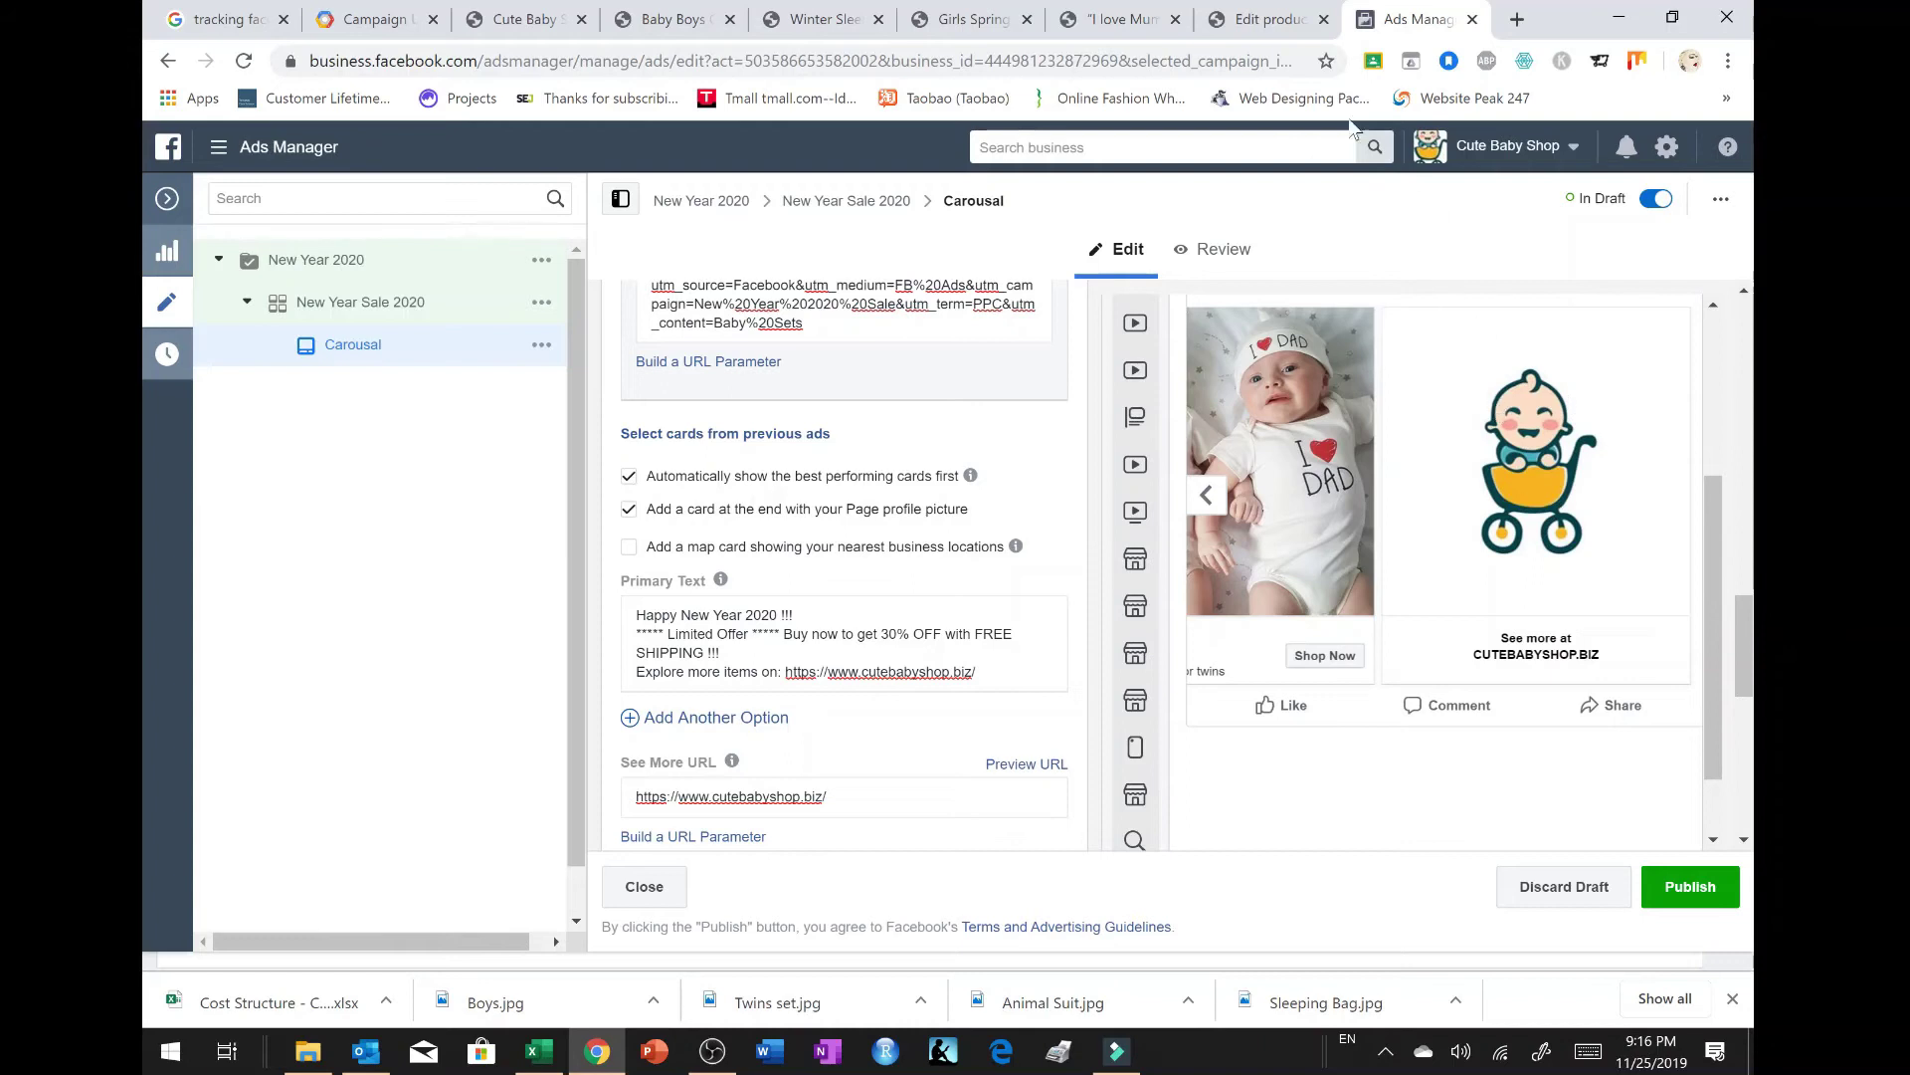
Step: Load Facebook in the product editing tab and open the Cute Baby Shop page
click(1256, 20)
click(1154, 55)
text(face)
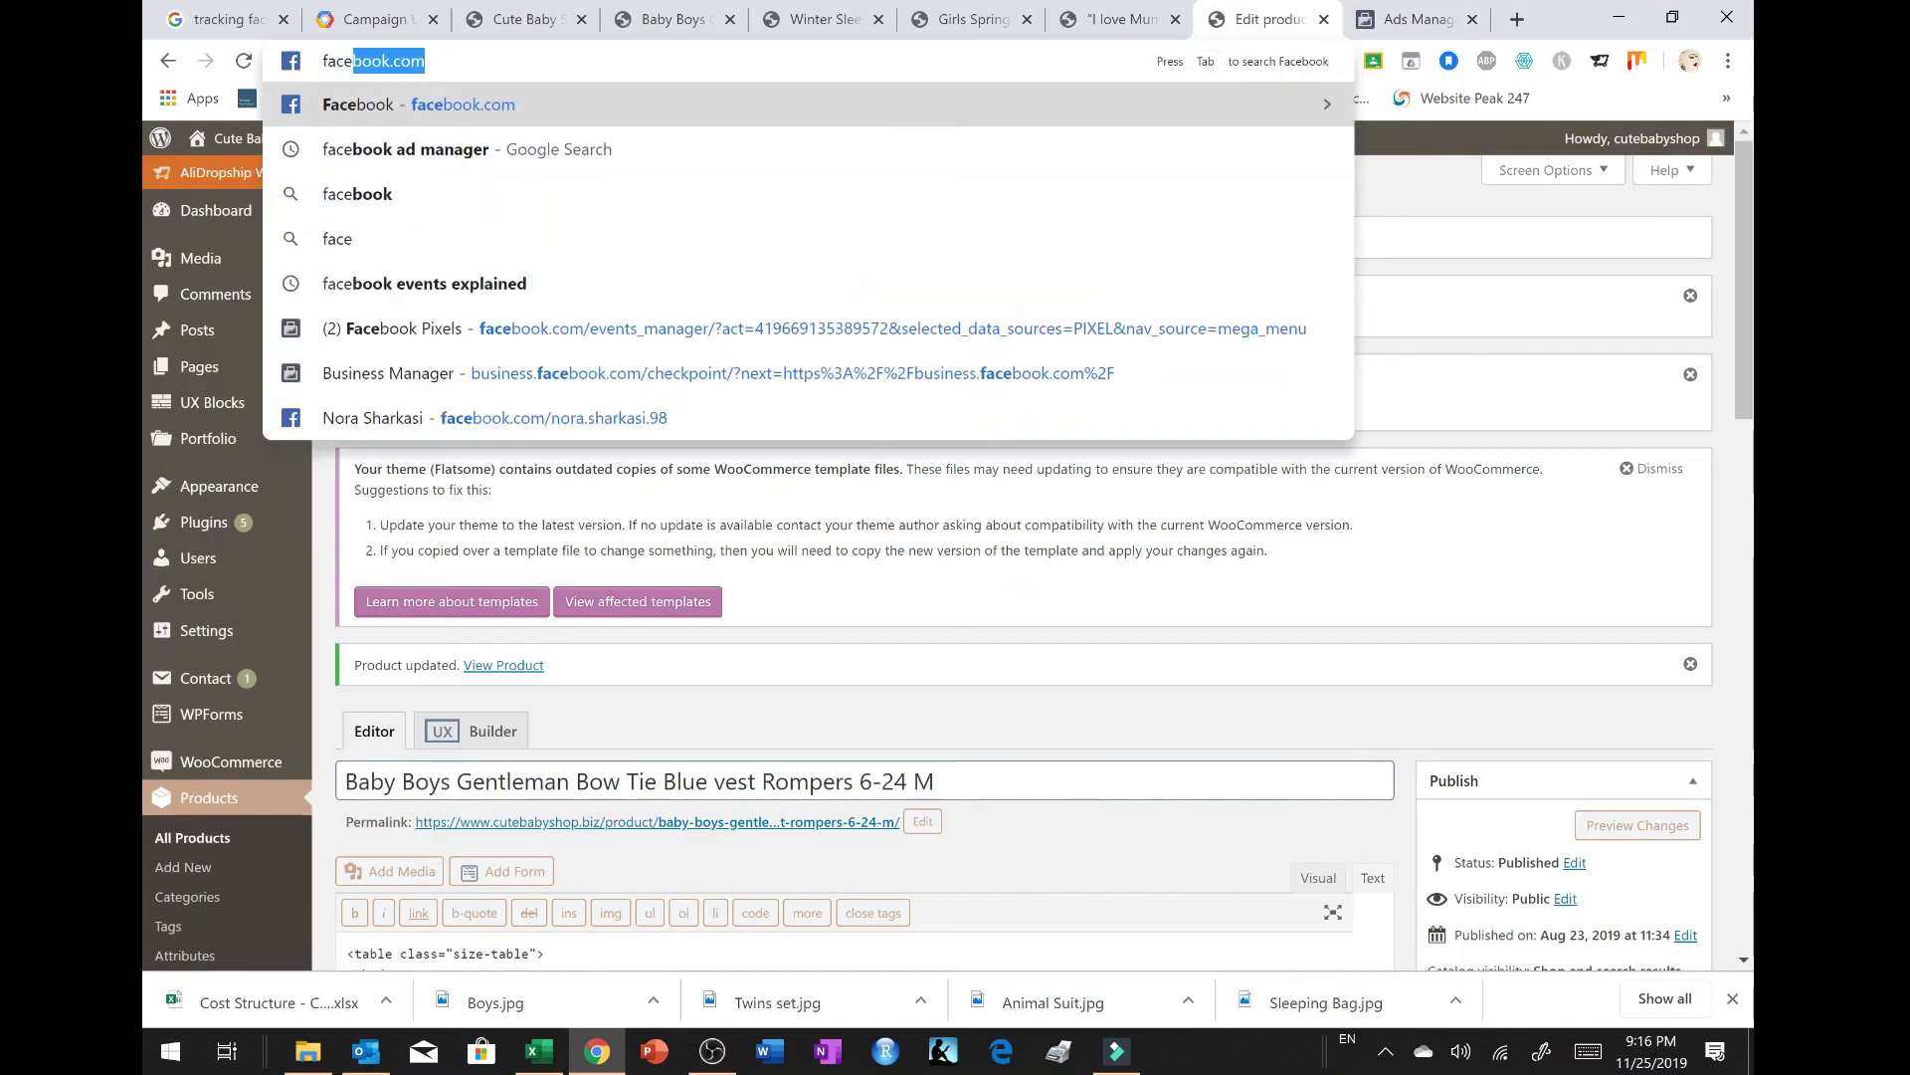
key(Return)
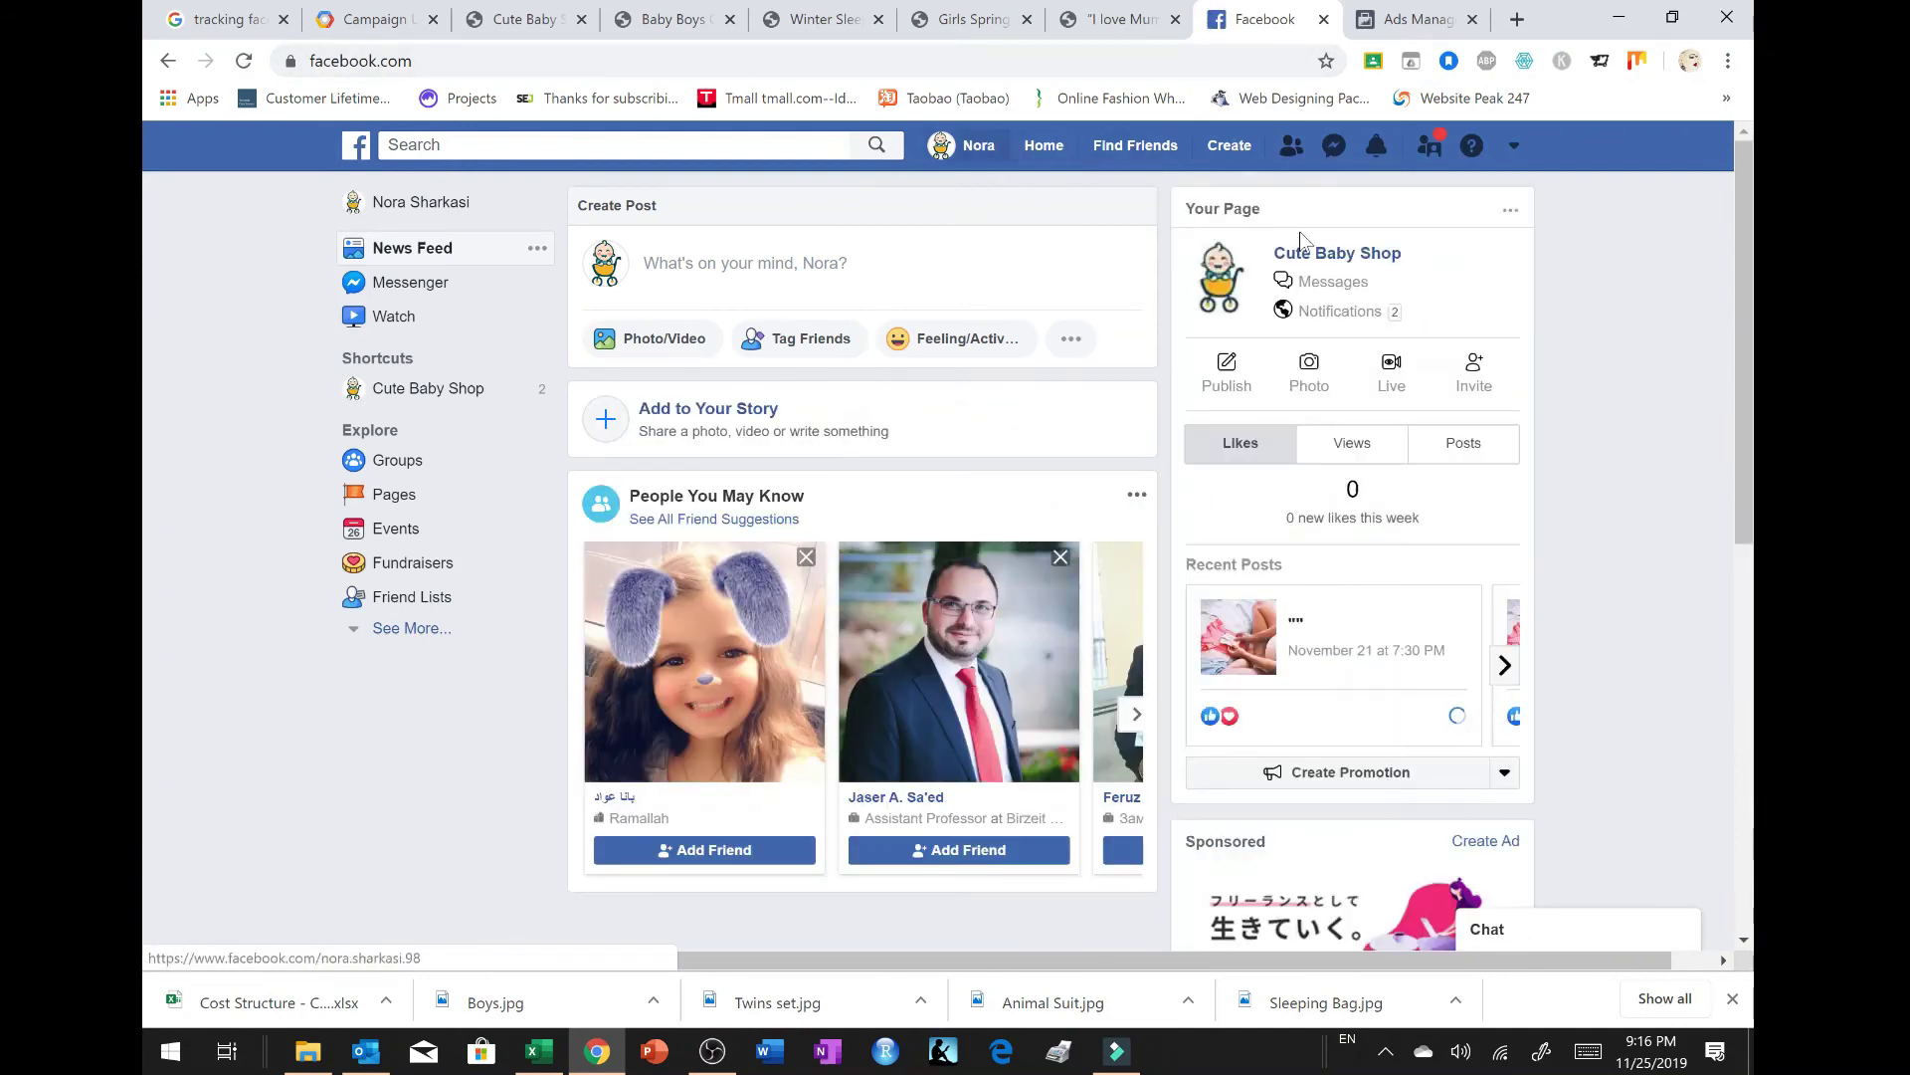
click(1319, 260)
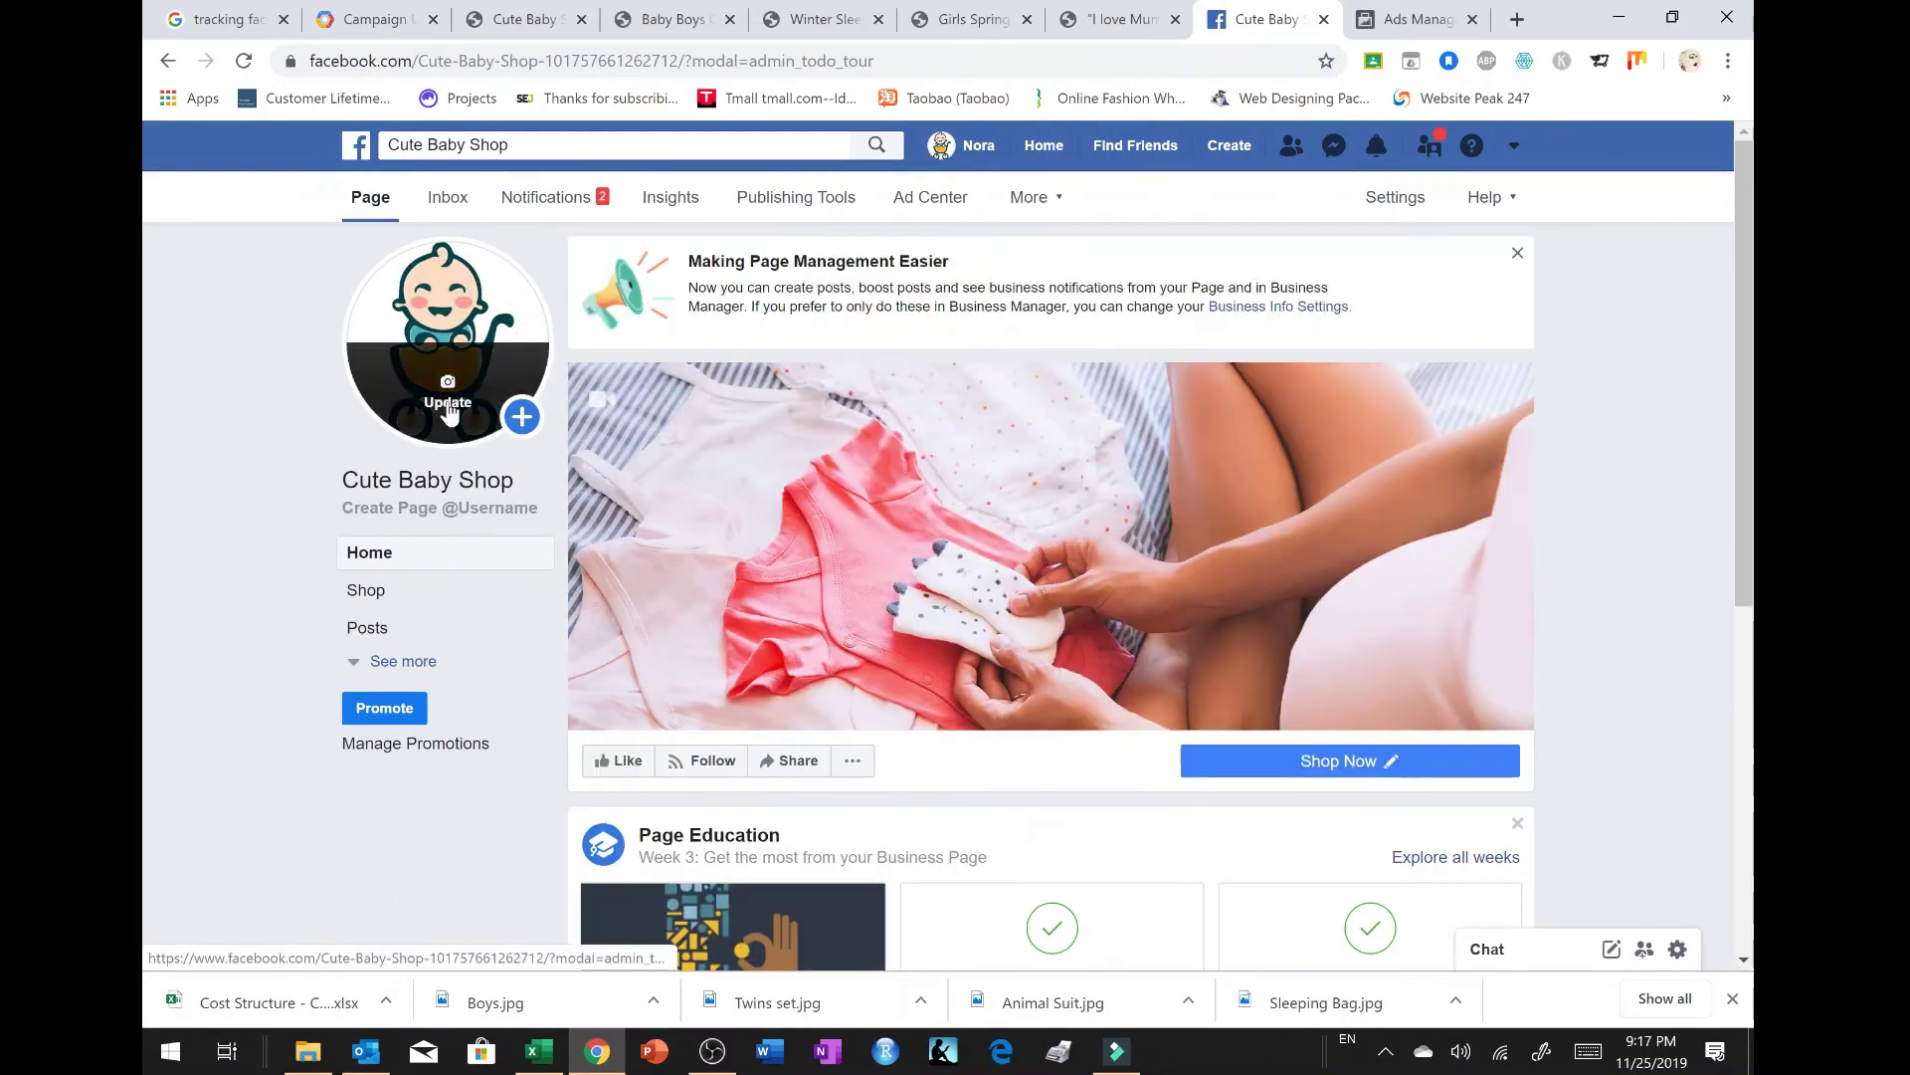
Step: View the page's profile picture at full size, close it, and return to the ad draft in Ads Manager
click(465, 298)
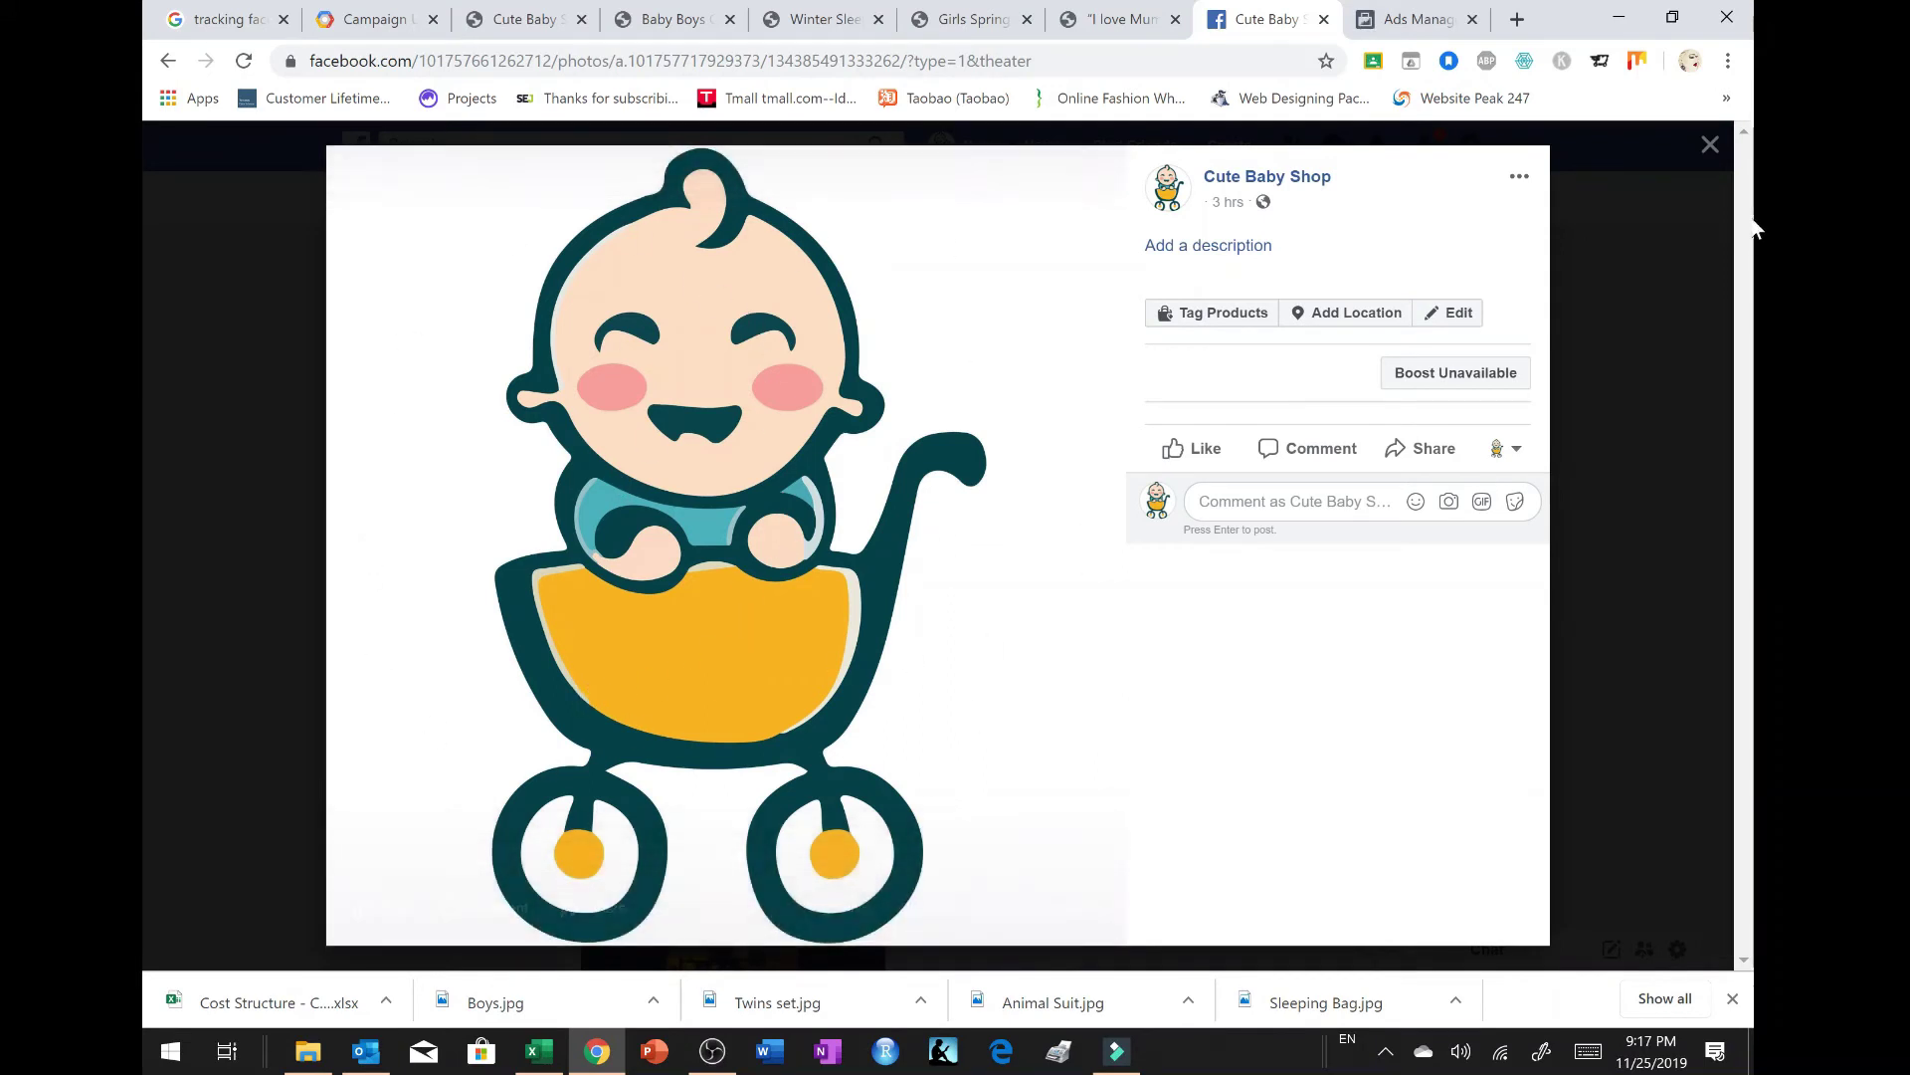
click(1708, 147)
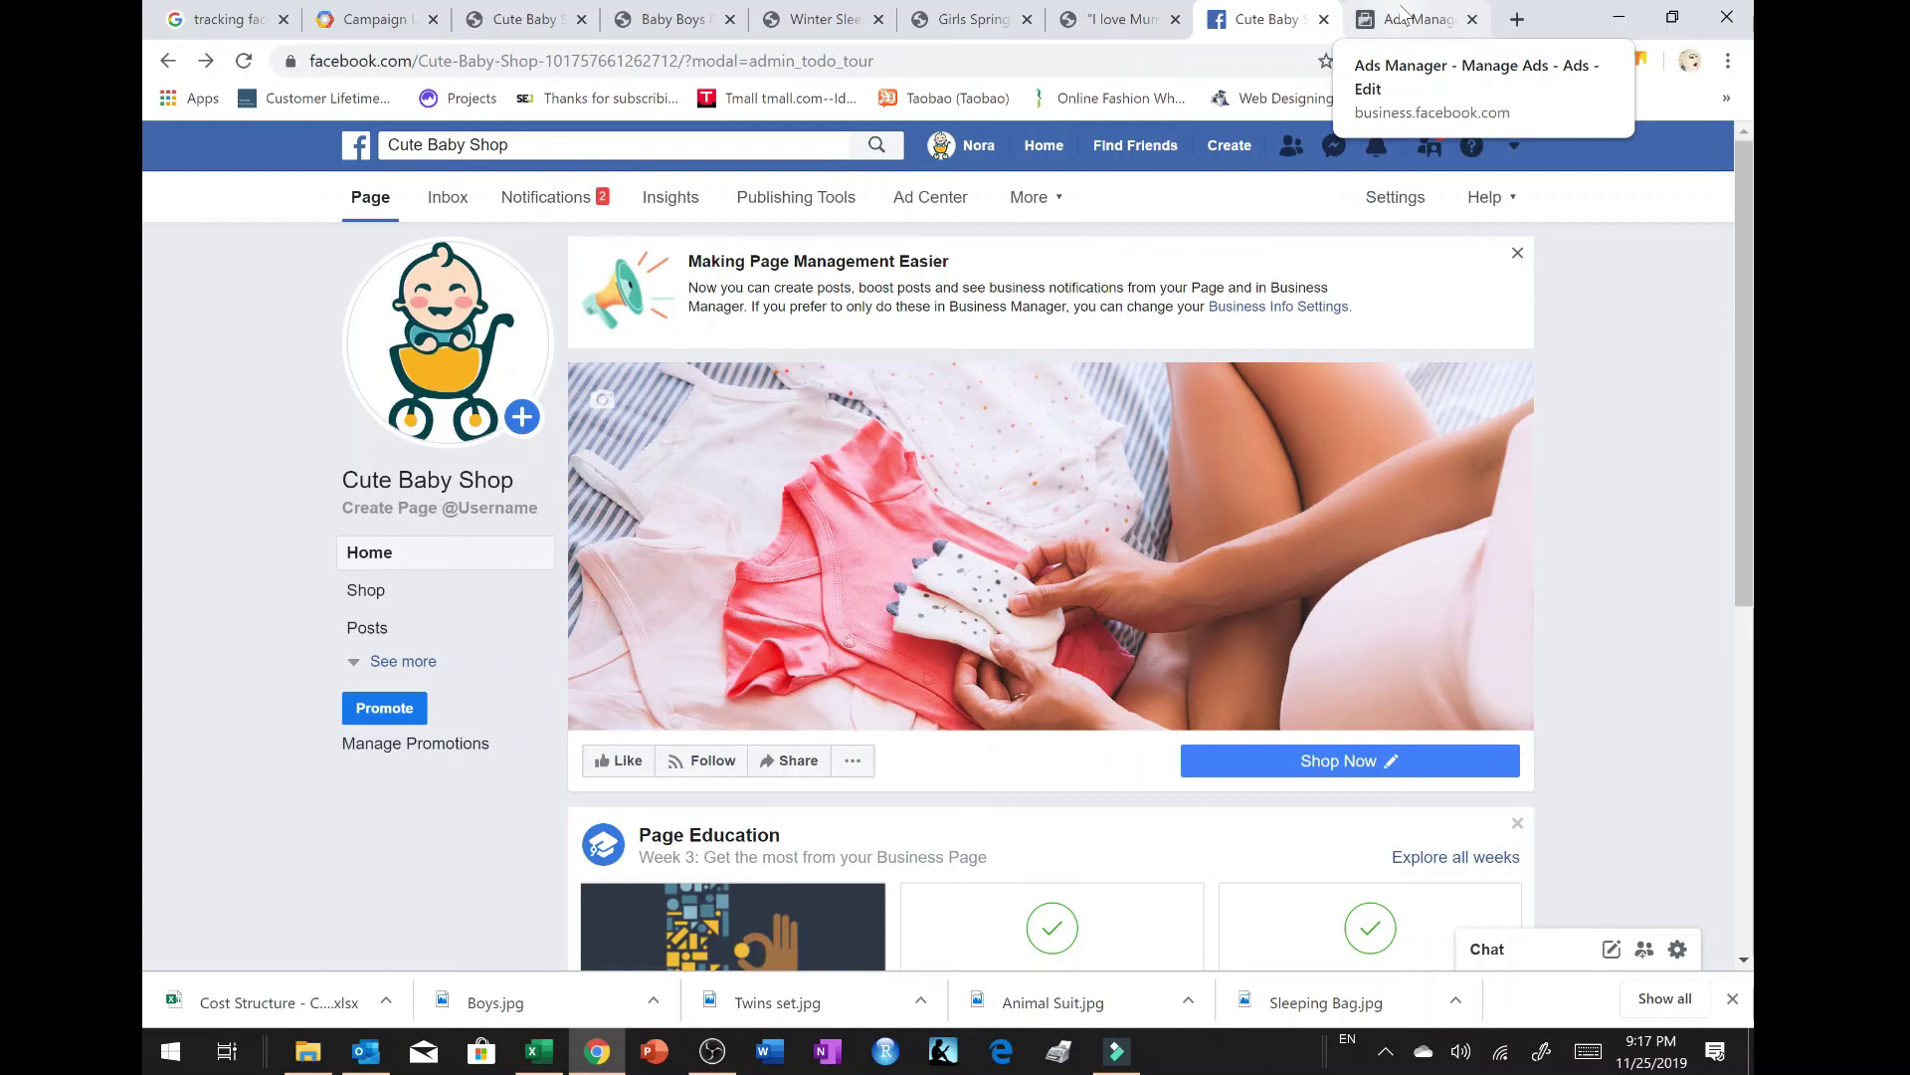
mouse_move(480, 380)
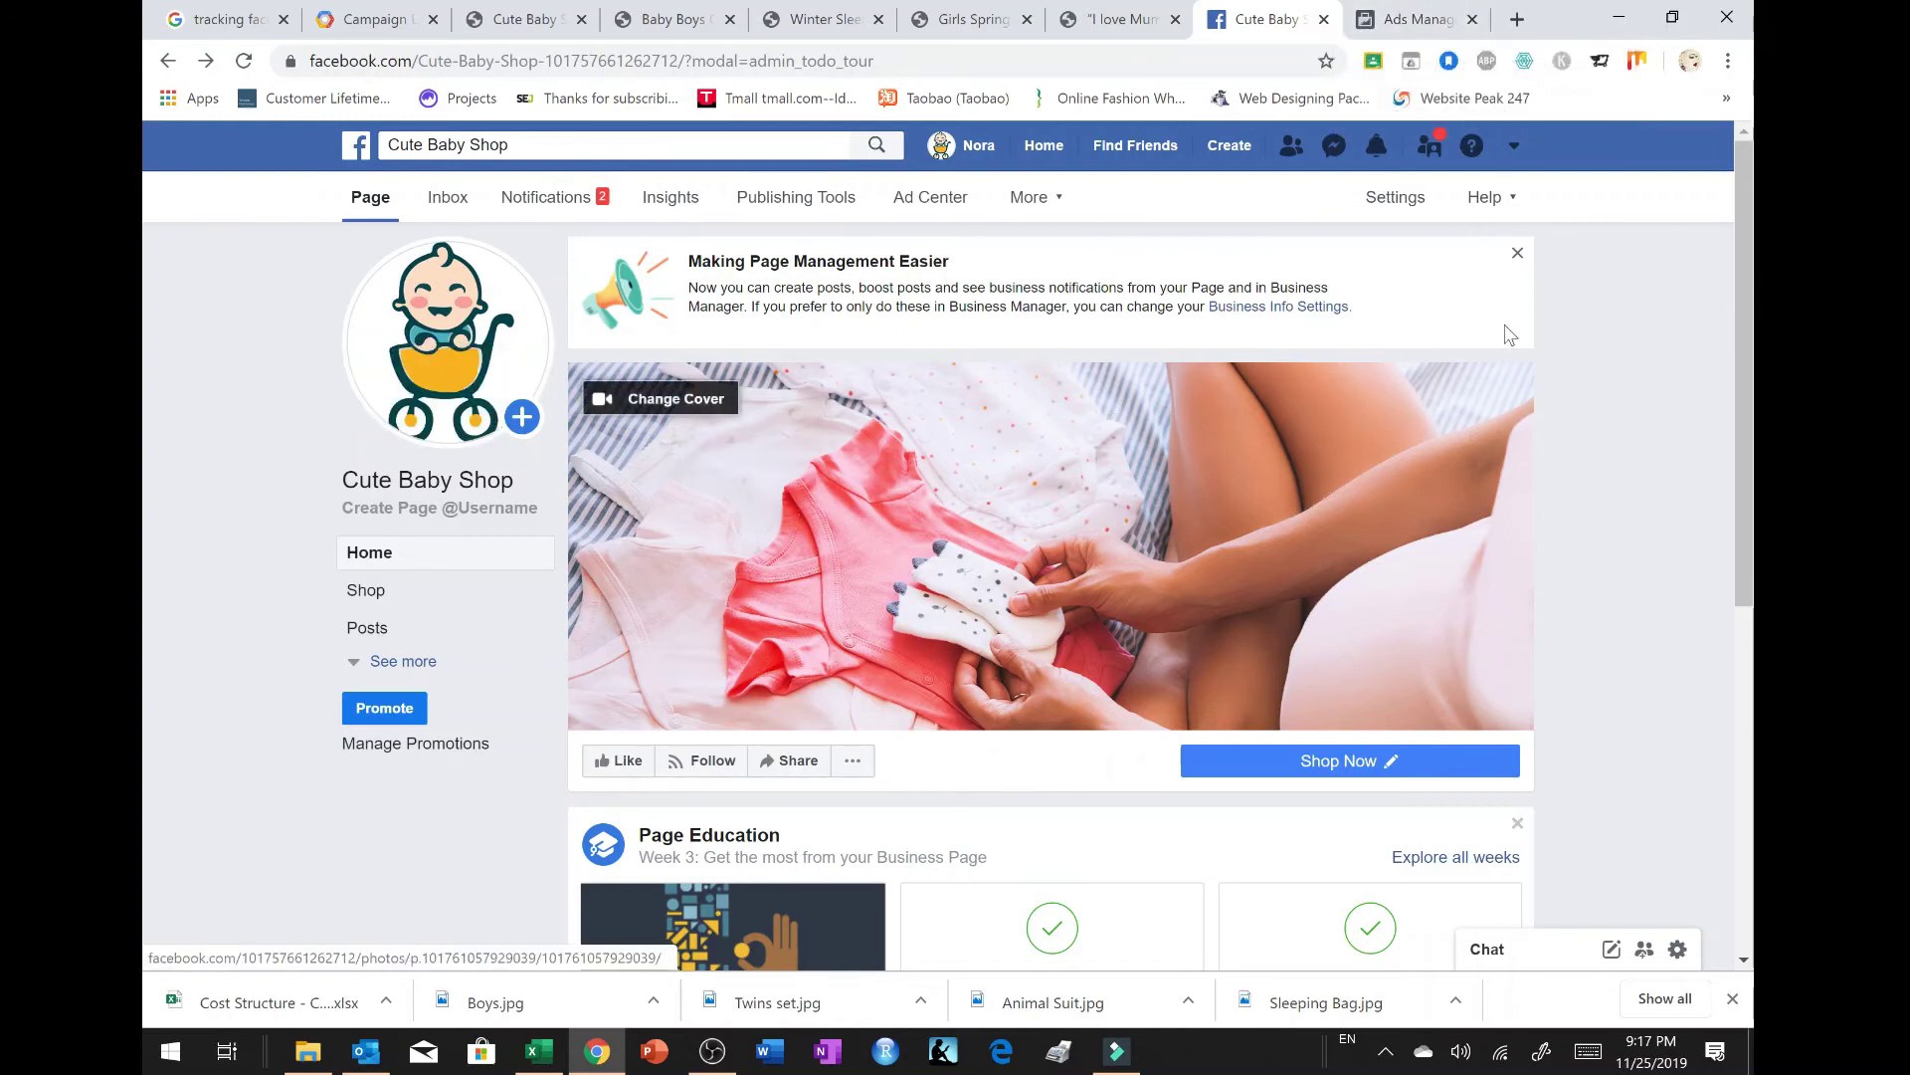
click(1413, 19)
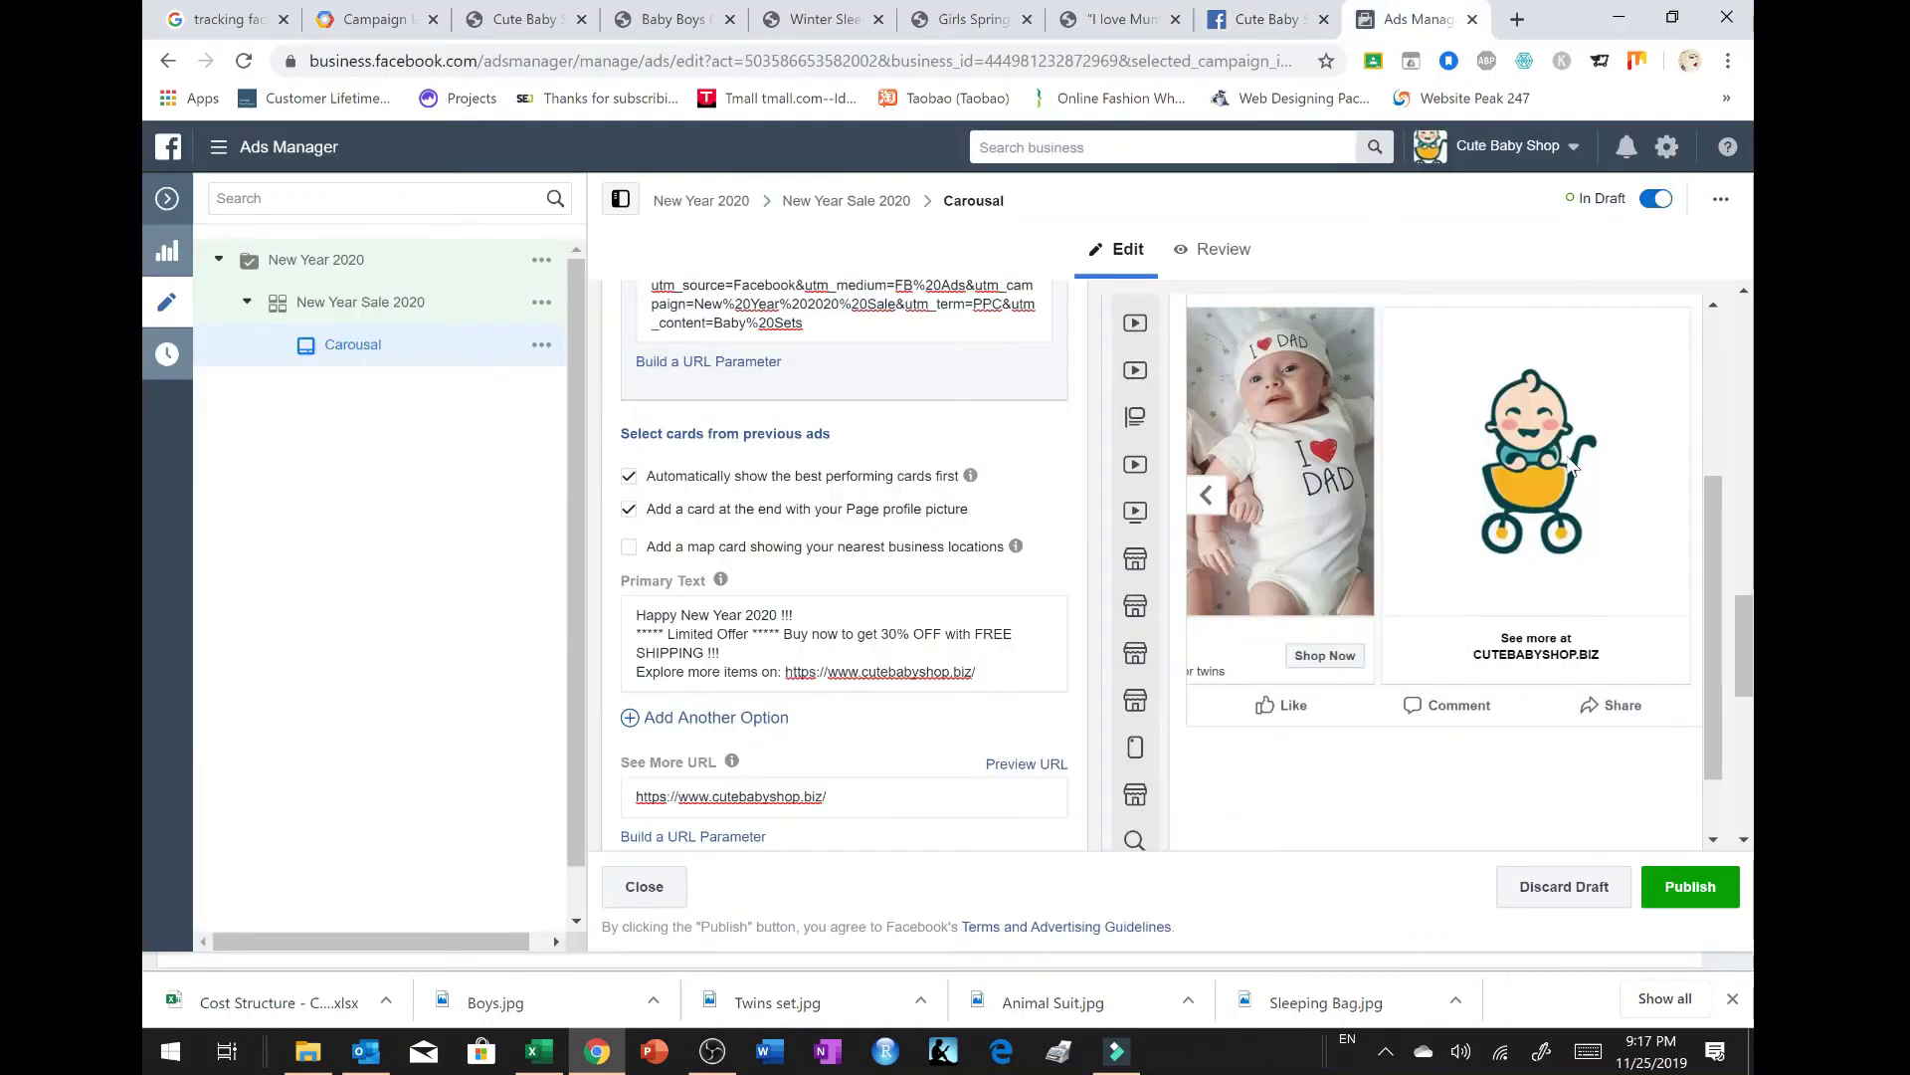
Step: Review the Carousal ad's fifth card, primary text, See More URL and call to action, down to the tracking settings
scroll(1614, 505, down, 1)
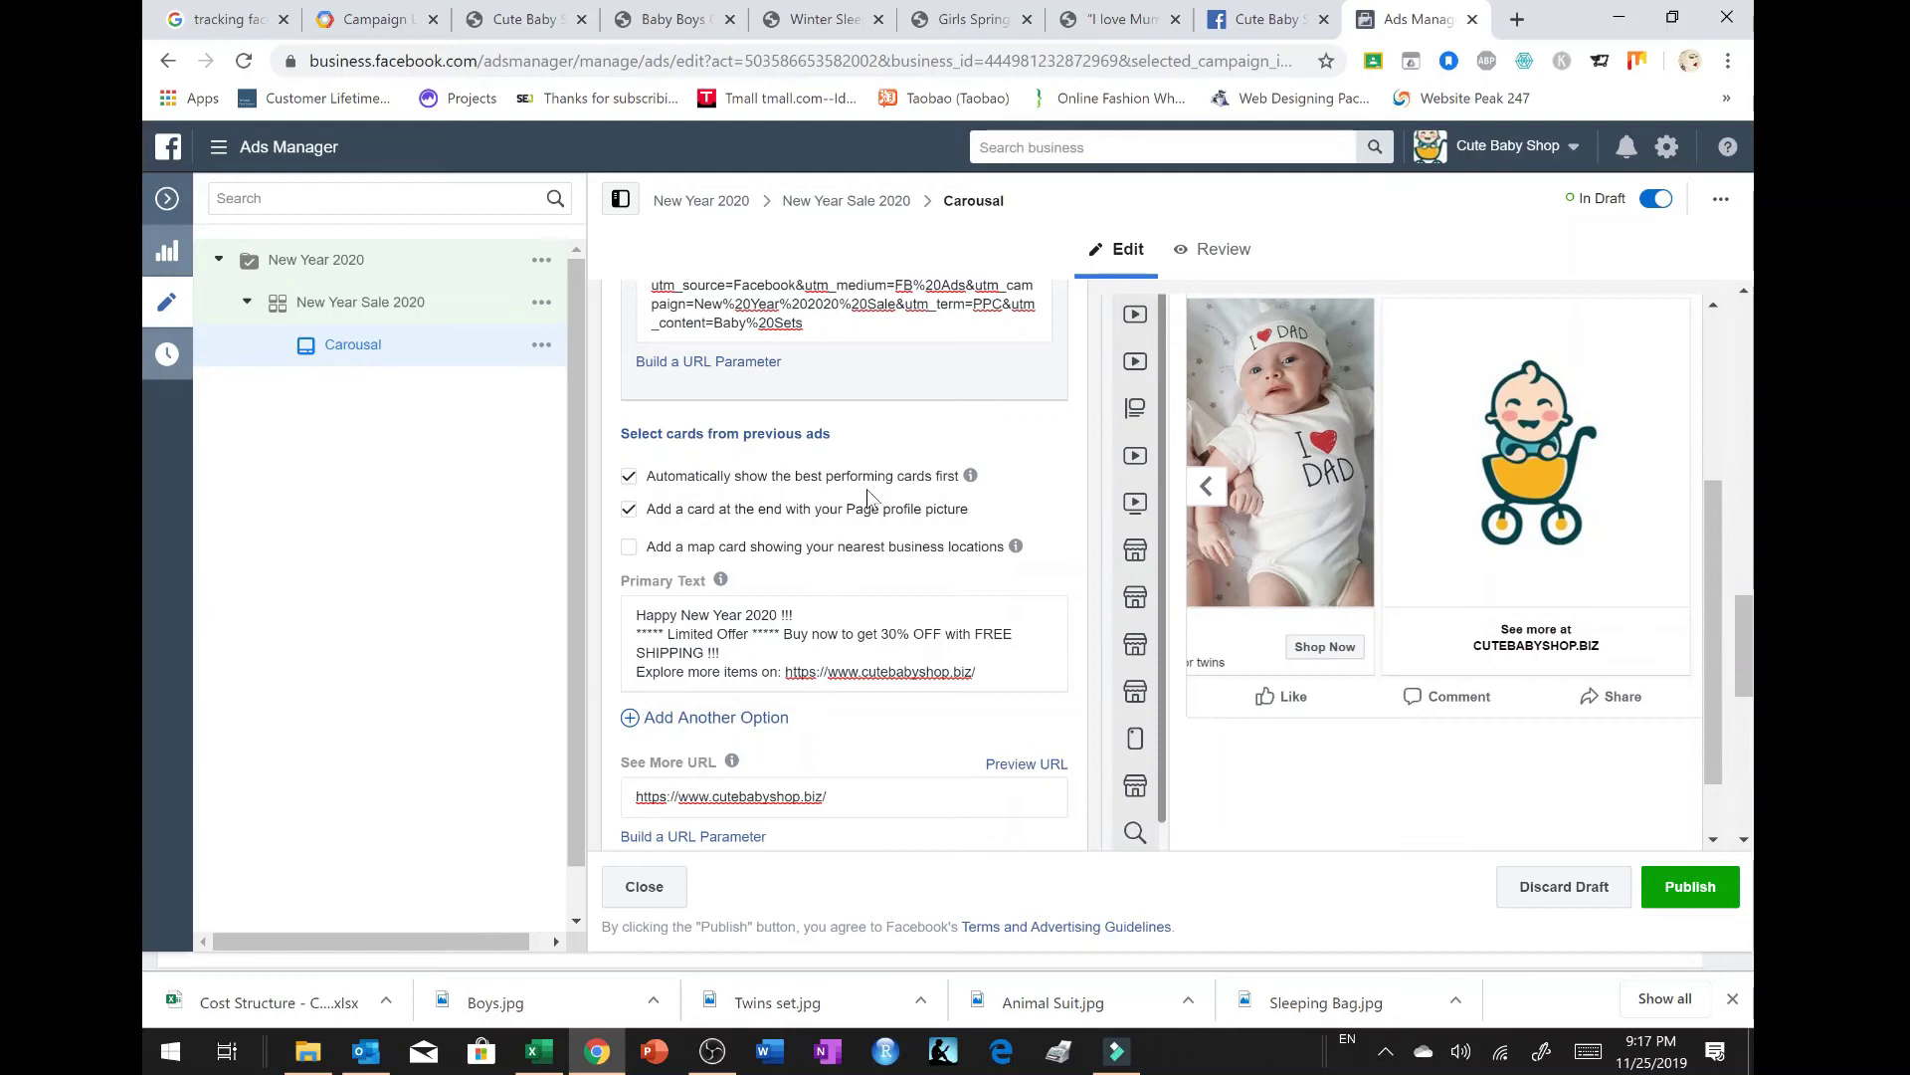
scroll(852, 494, up, 10)
scroll(852, 494, up, 1)
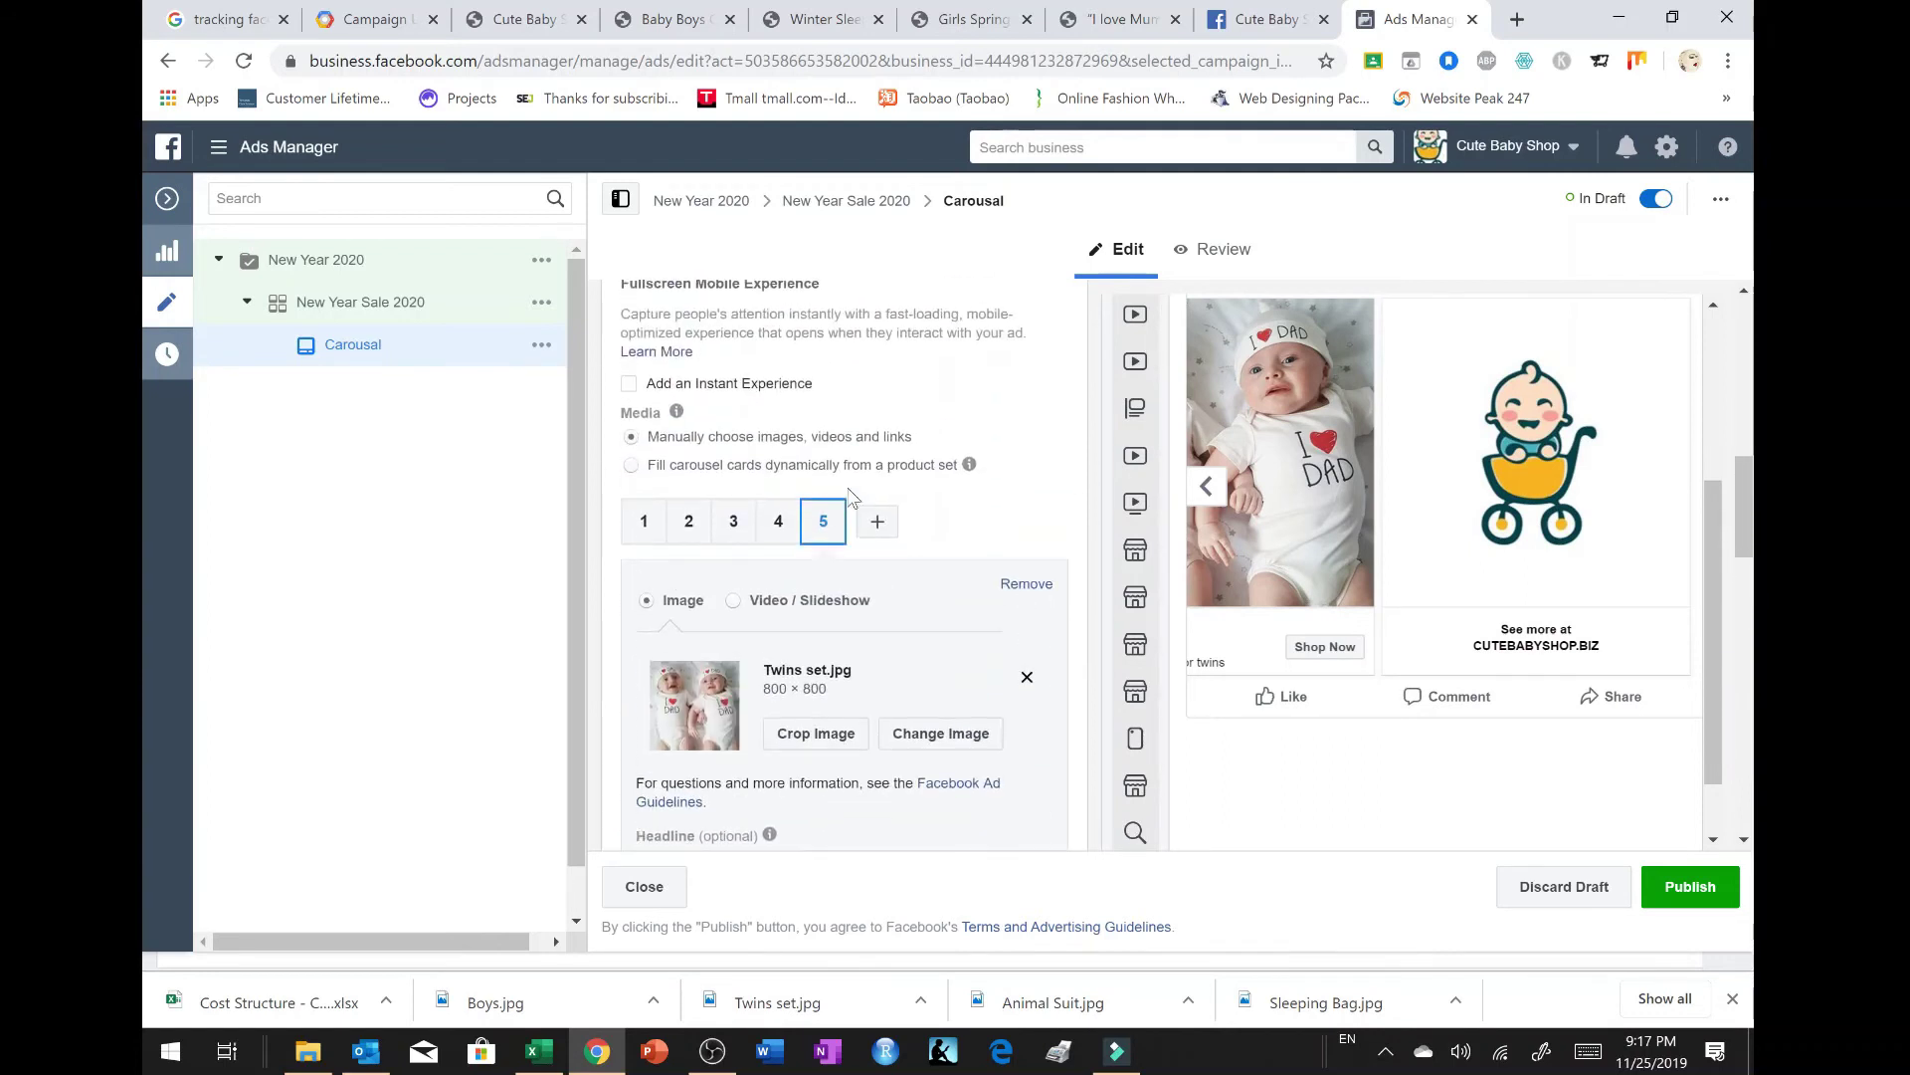
scroll(926, 523, down, 6)
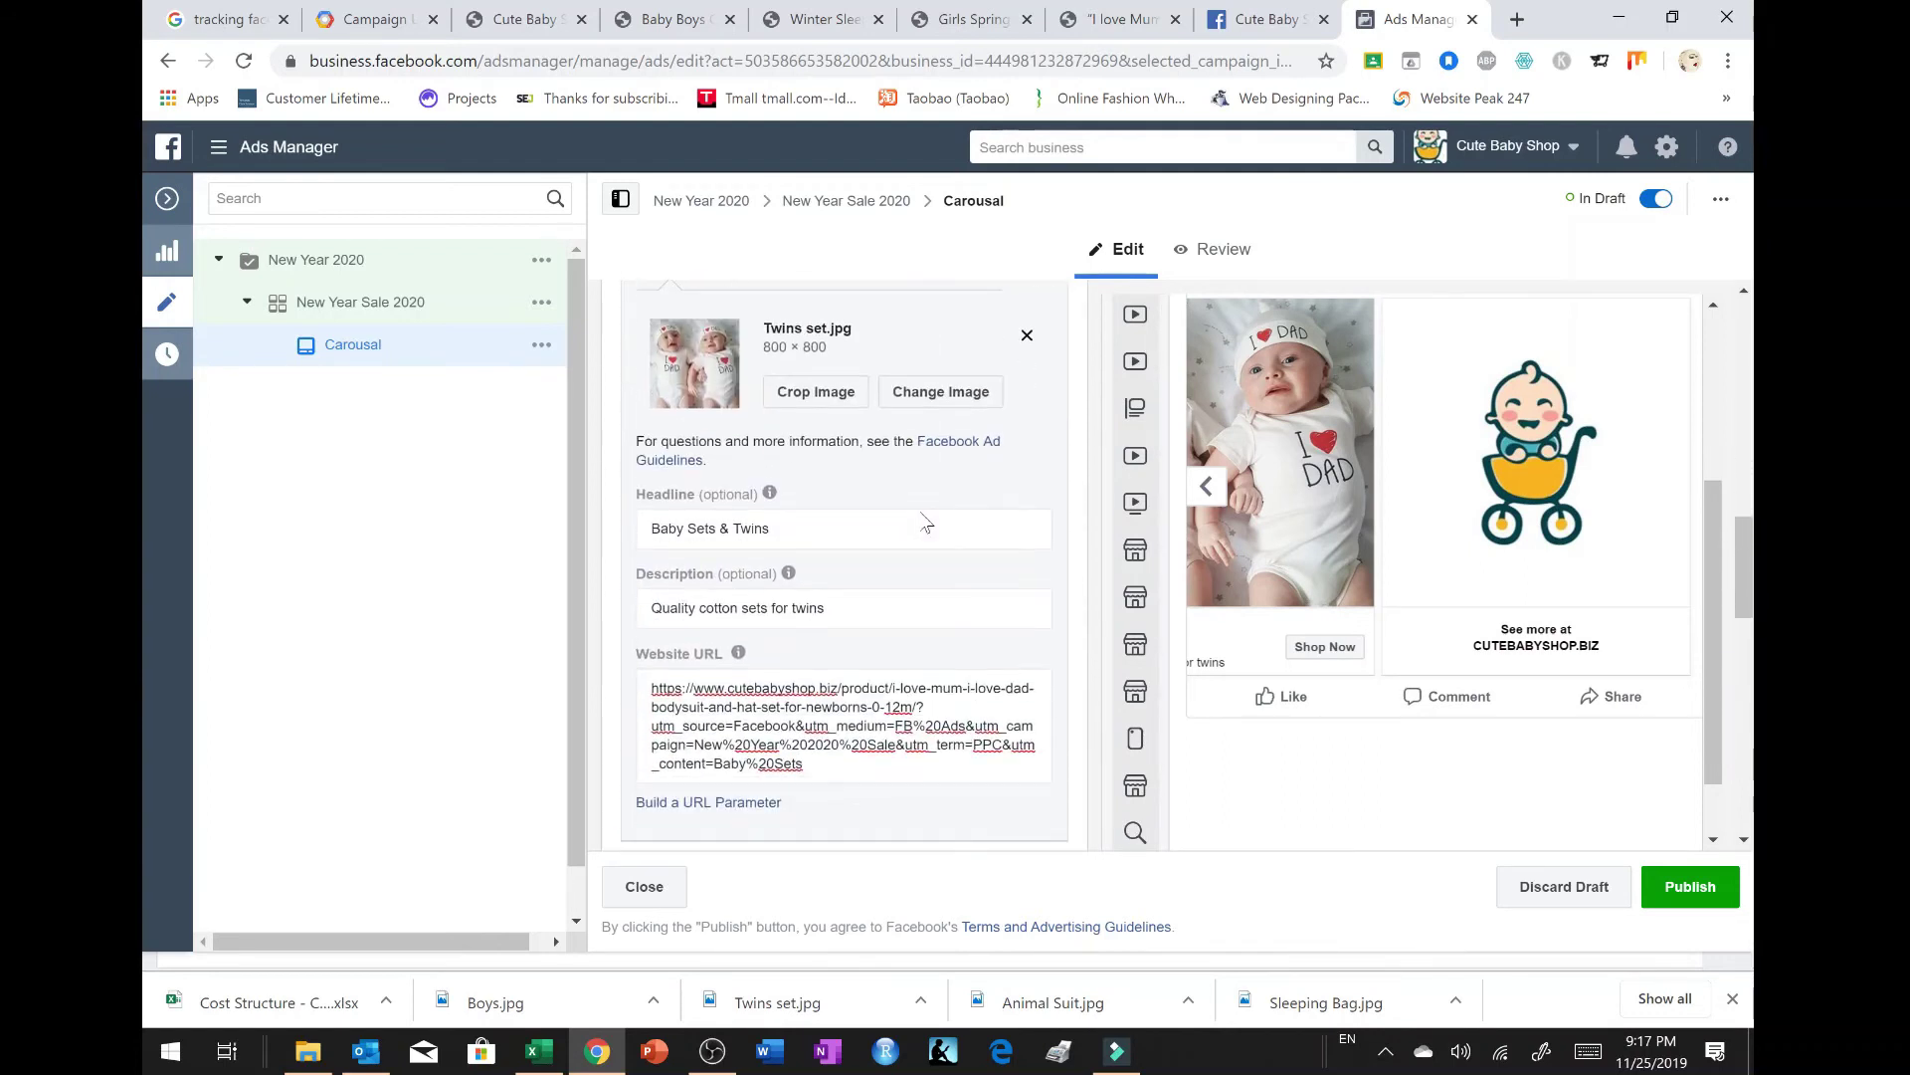
scroll(855, 553, down, 5)
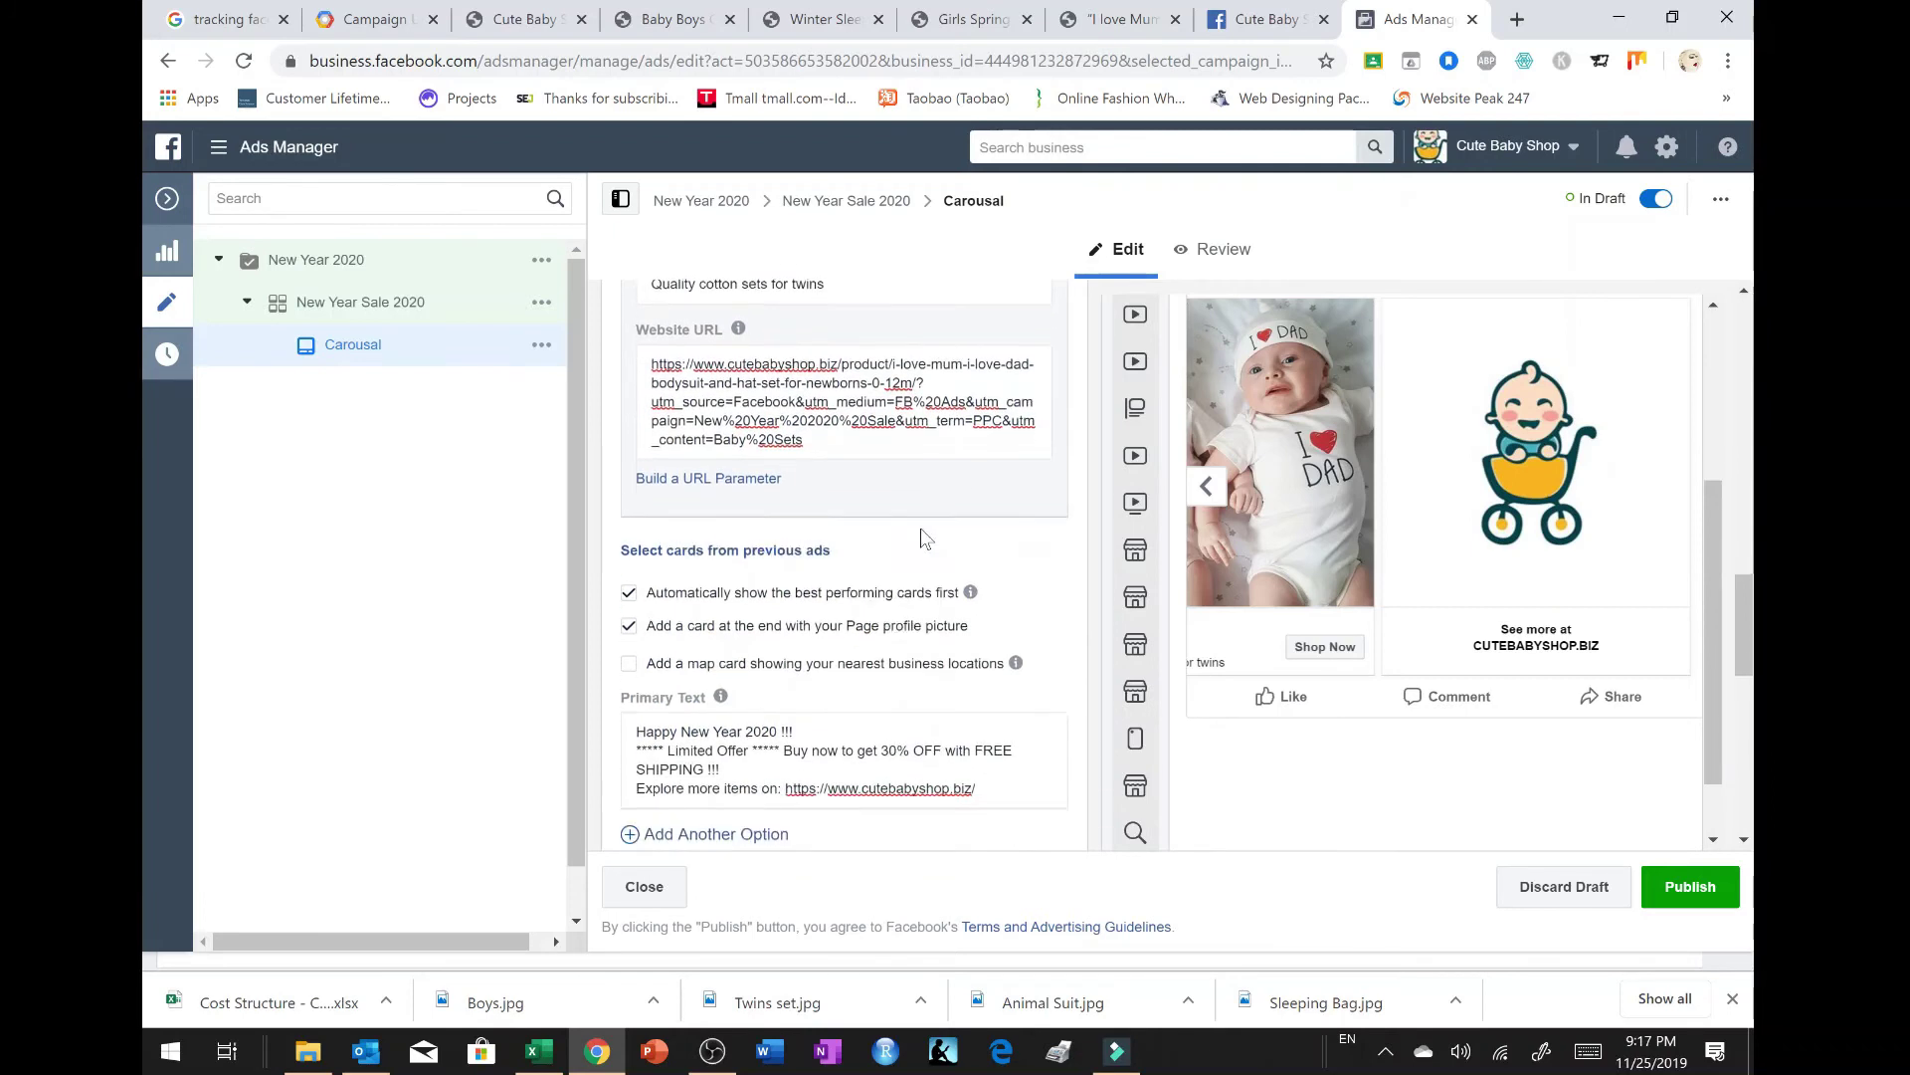
scroll(853, 553, down, 4)
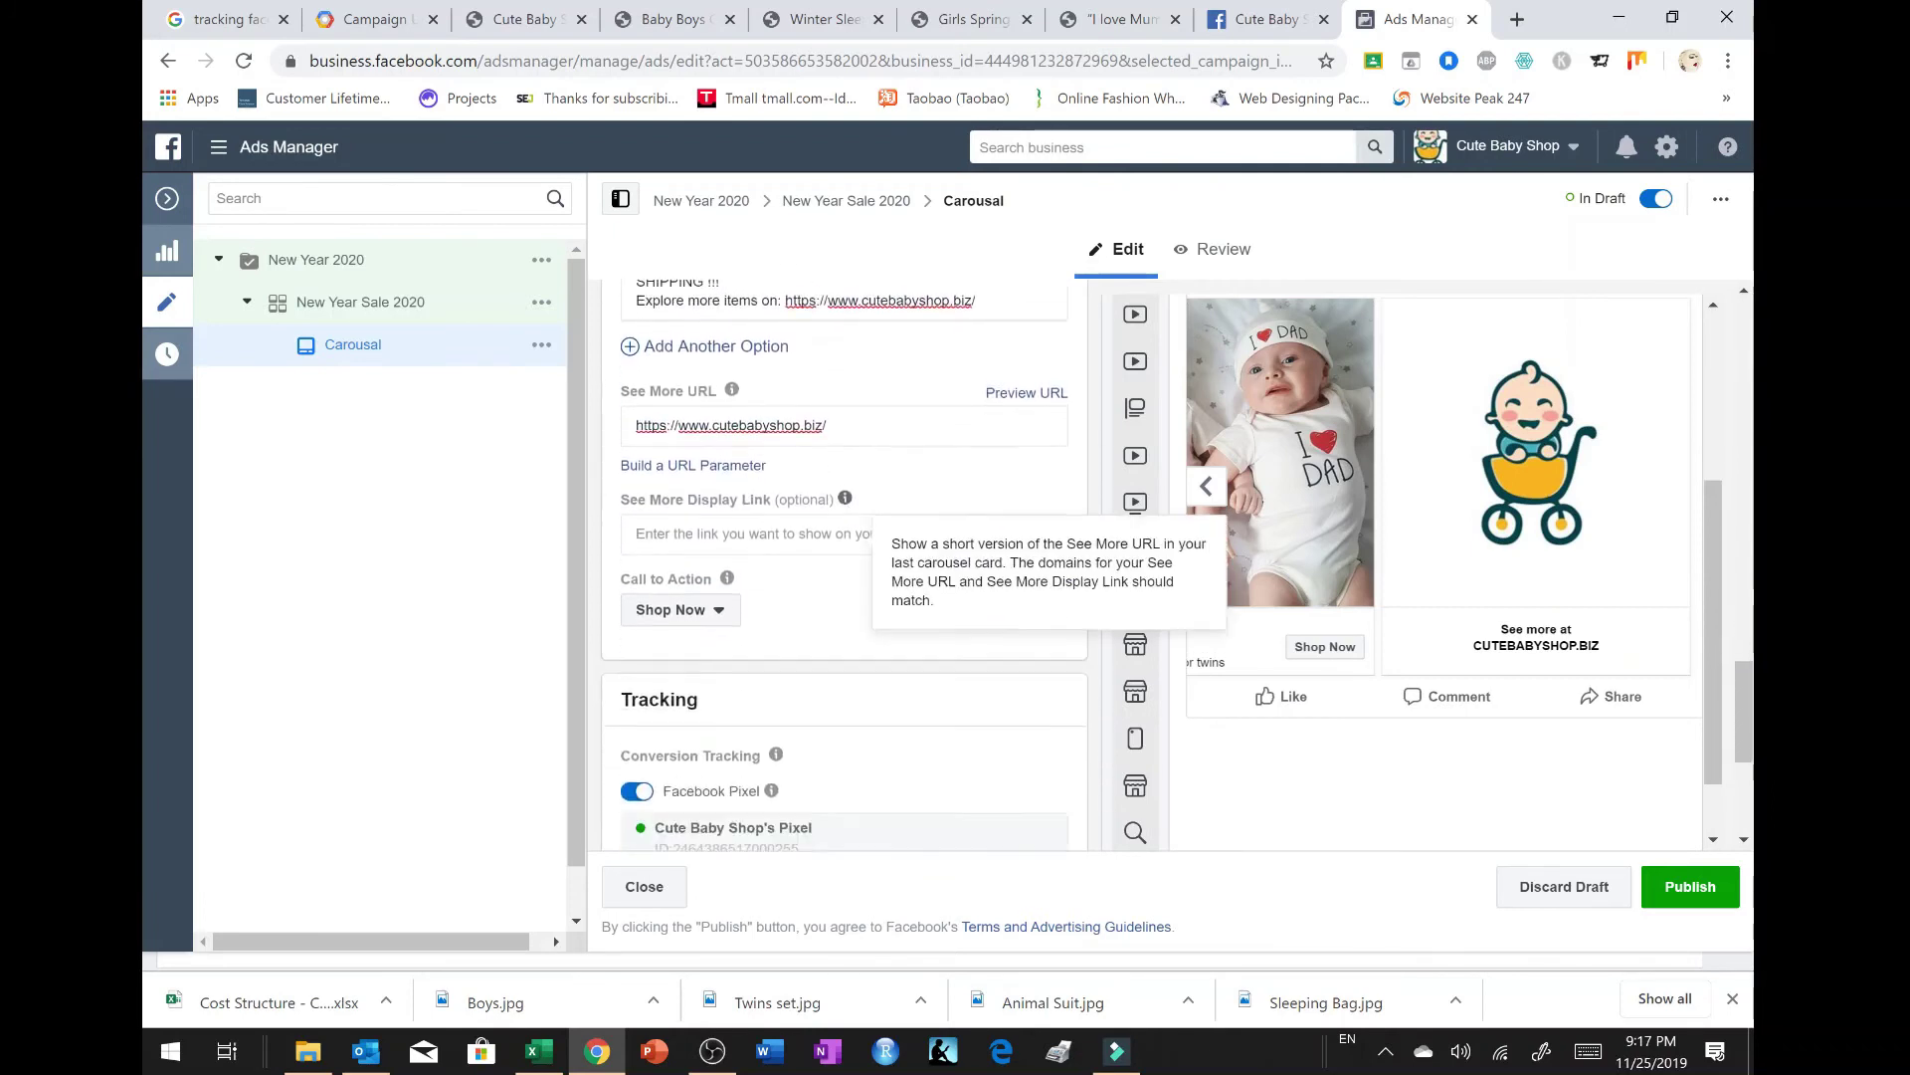
scroll(905, 562, down, 2)
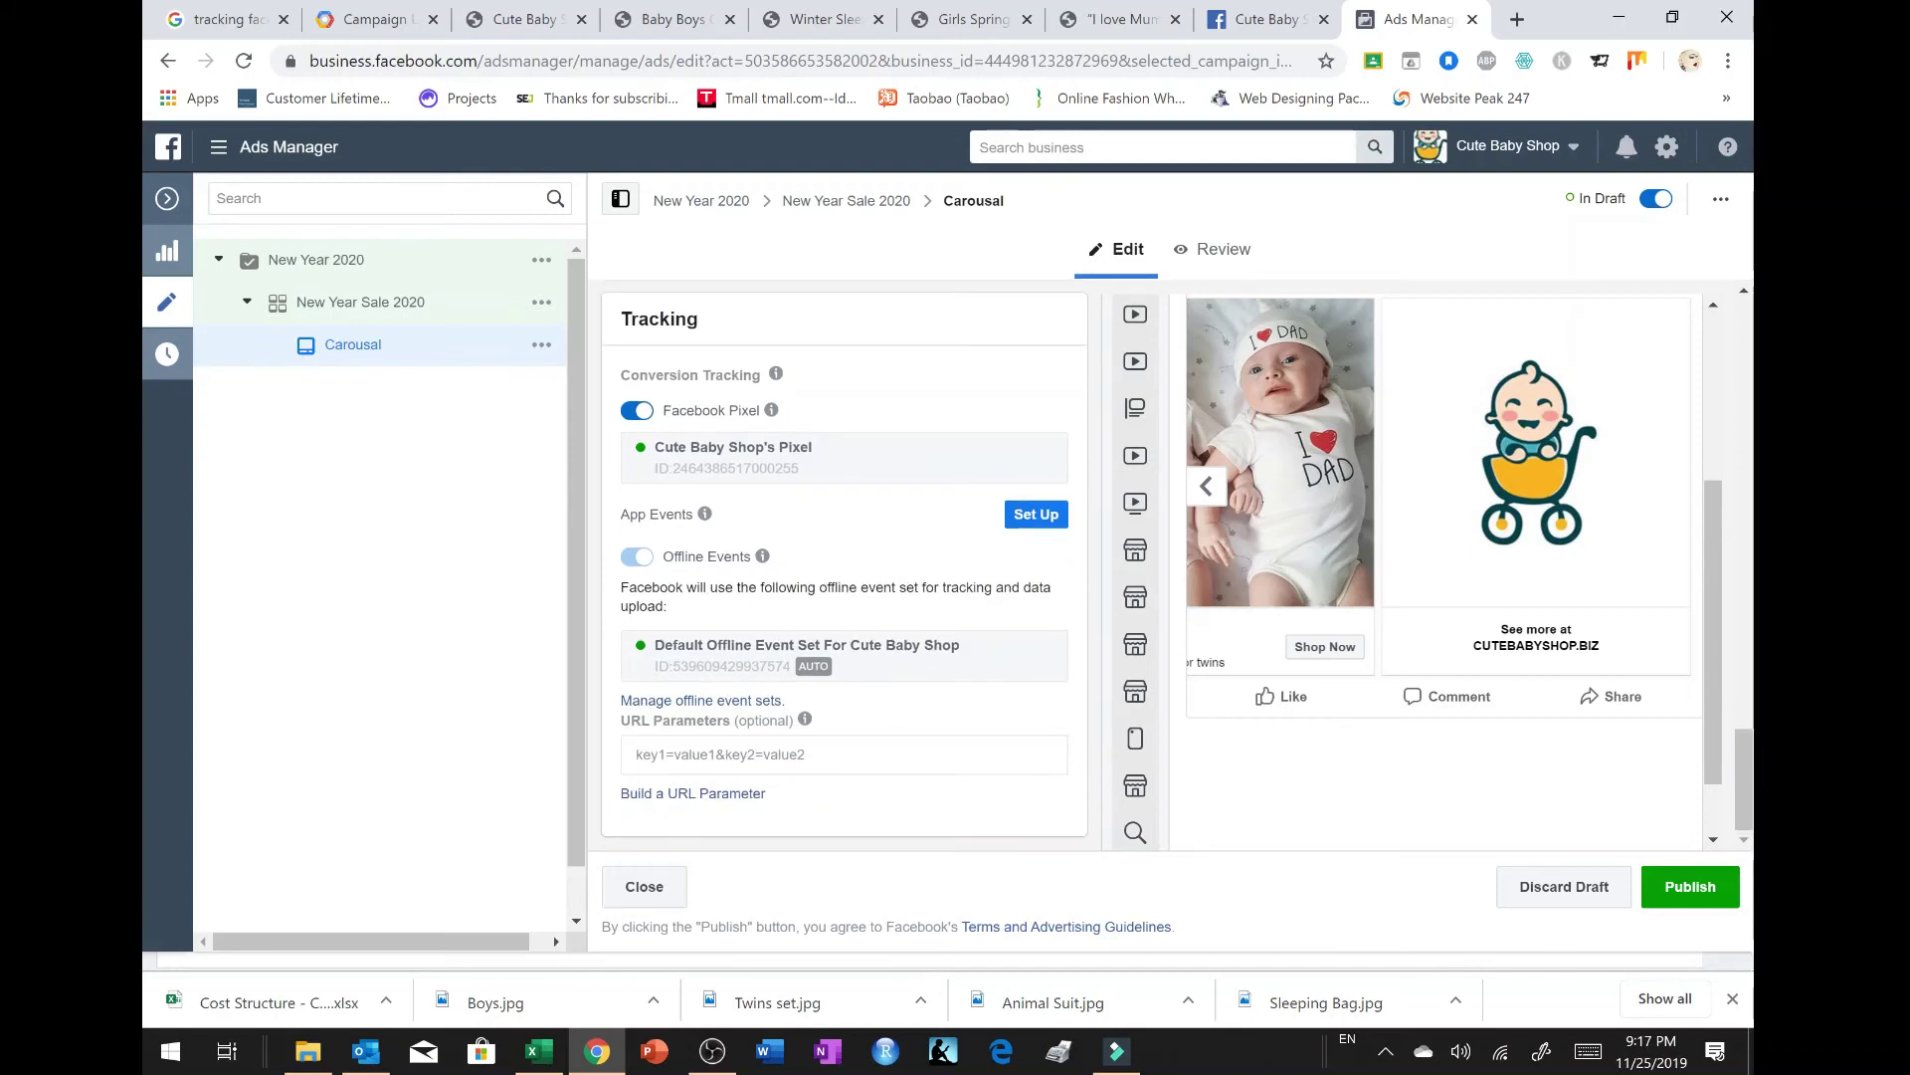
Step: View the available actions for the New Year Sale 2020 ad set and the Carousal ad, and check the ad's tracking settings
click(544, 305)
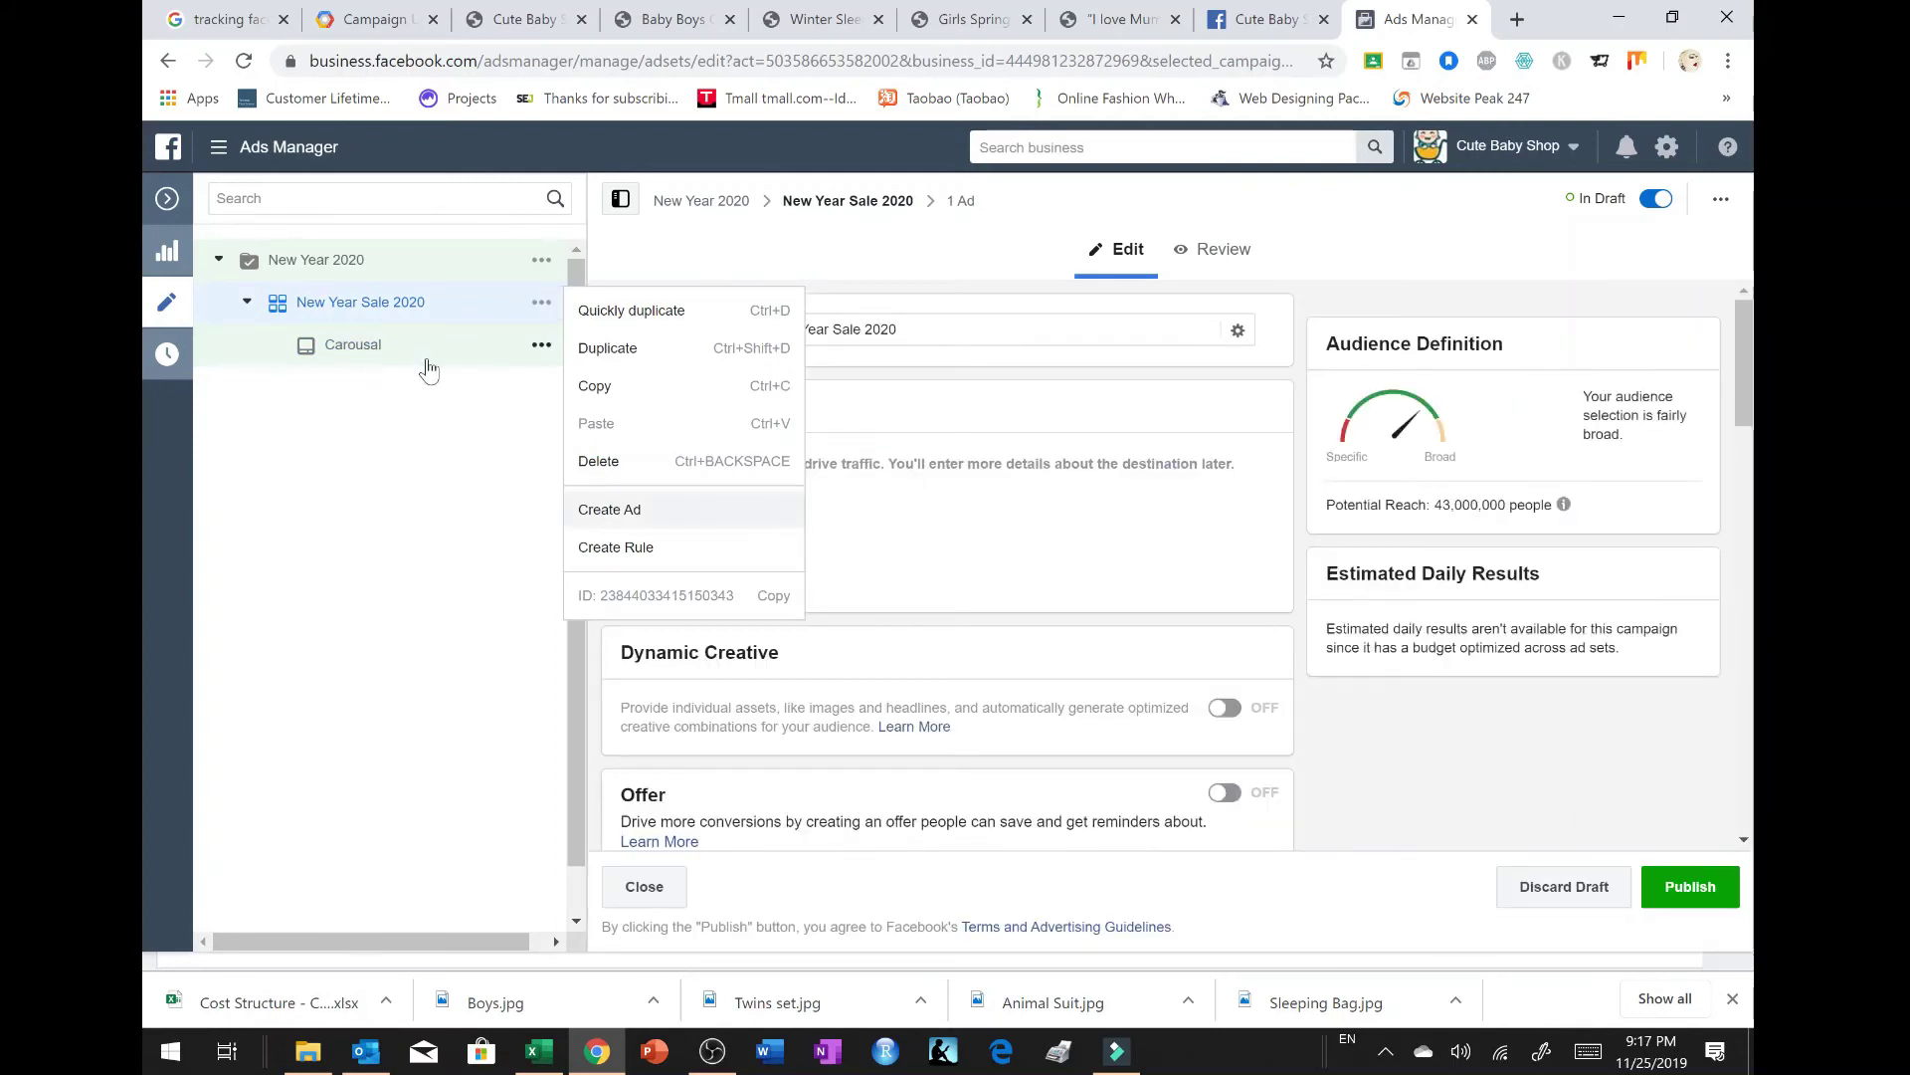
click(543, 346)
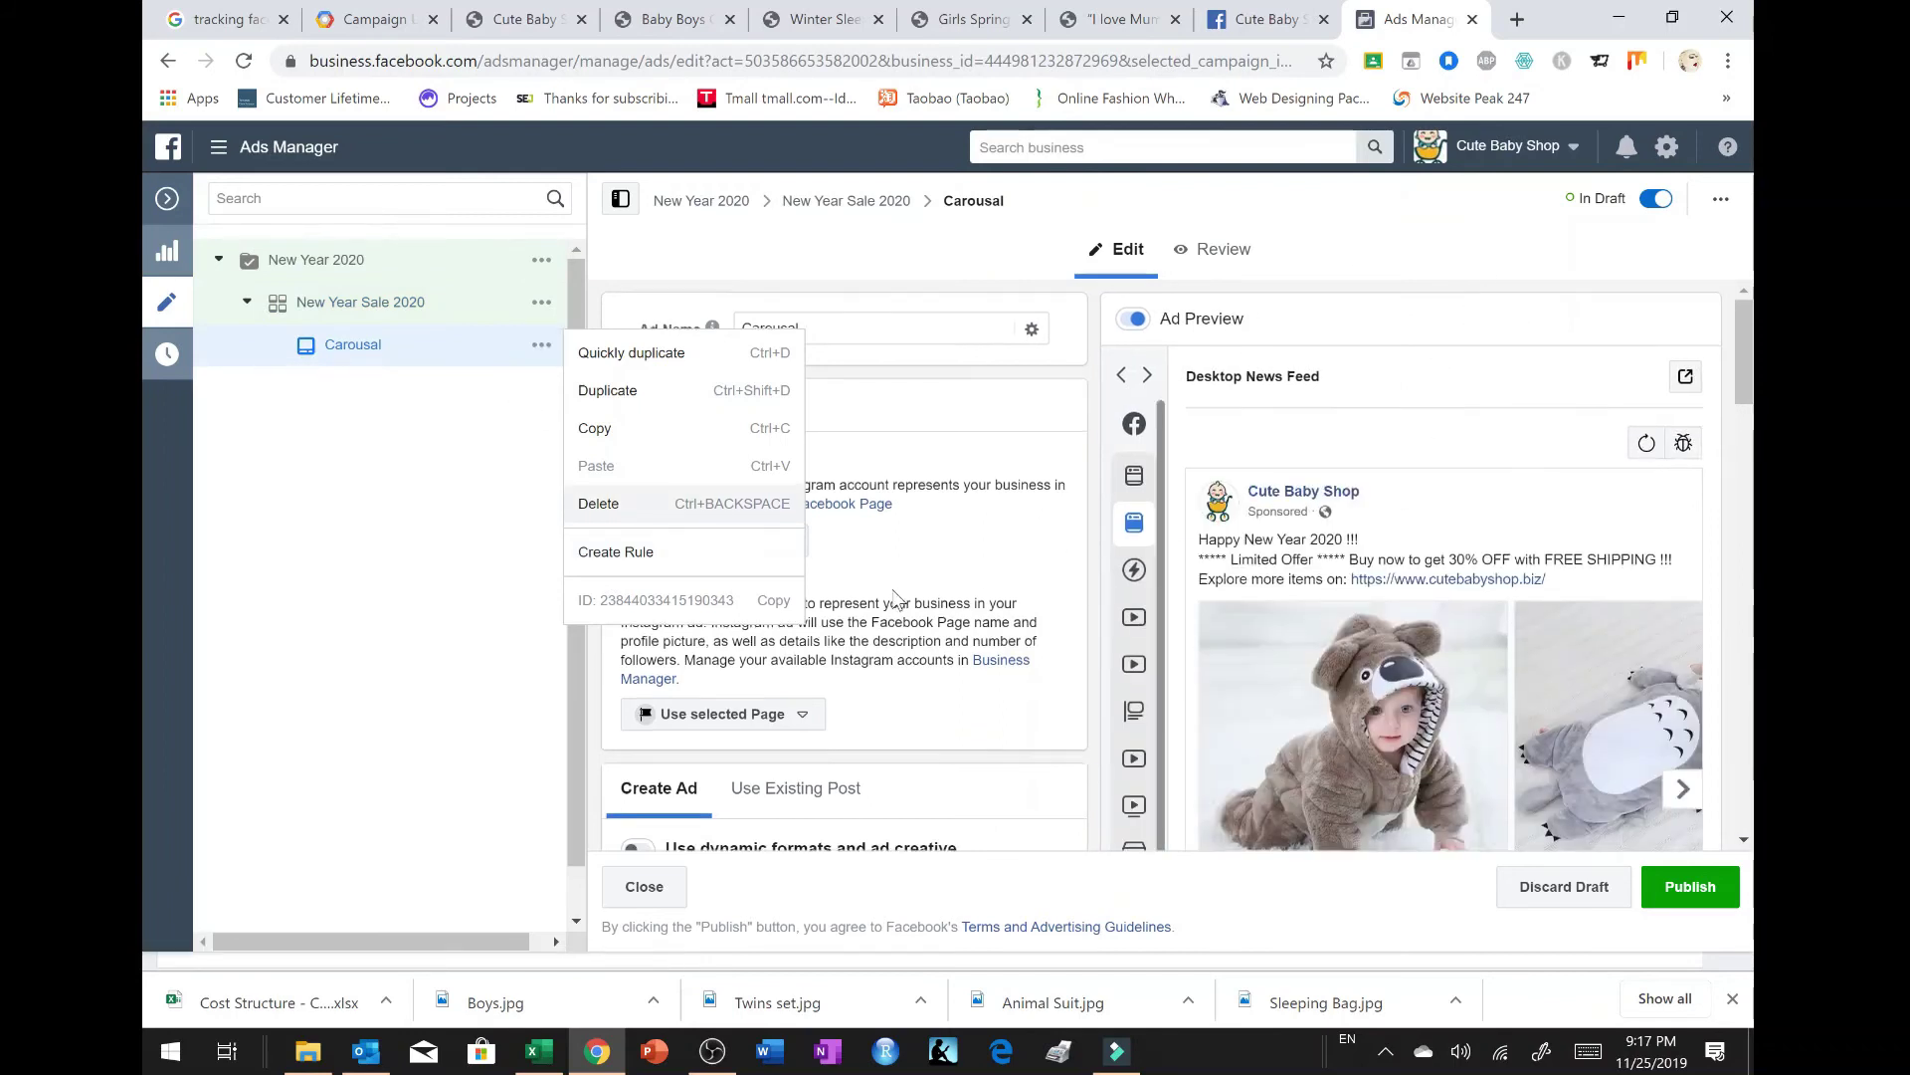
scroll(895, 597, down, 8)
scroll(894, 597, down, 10)
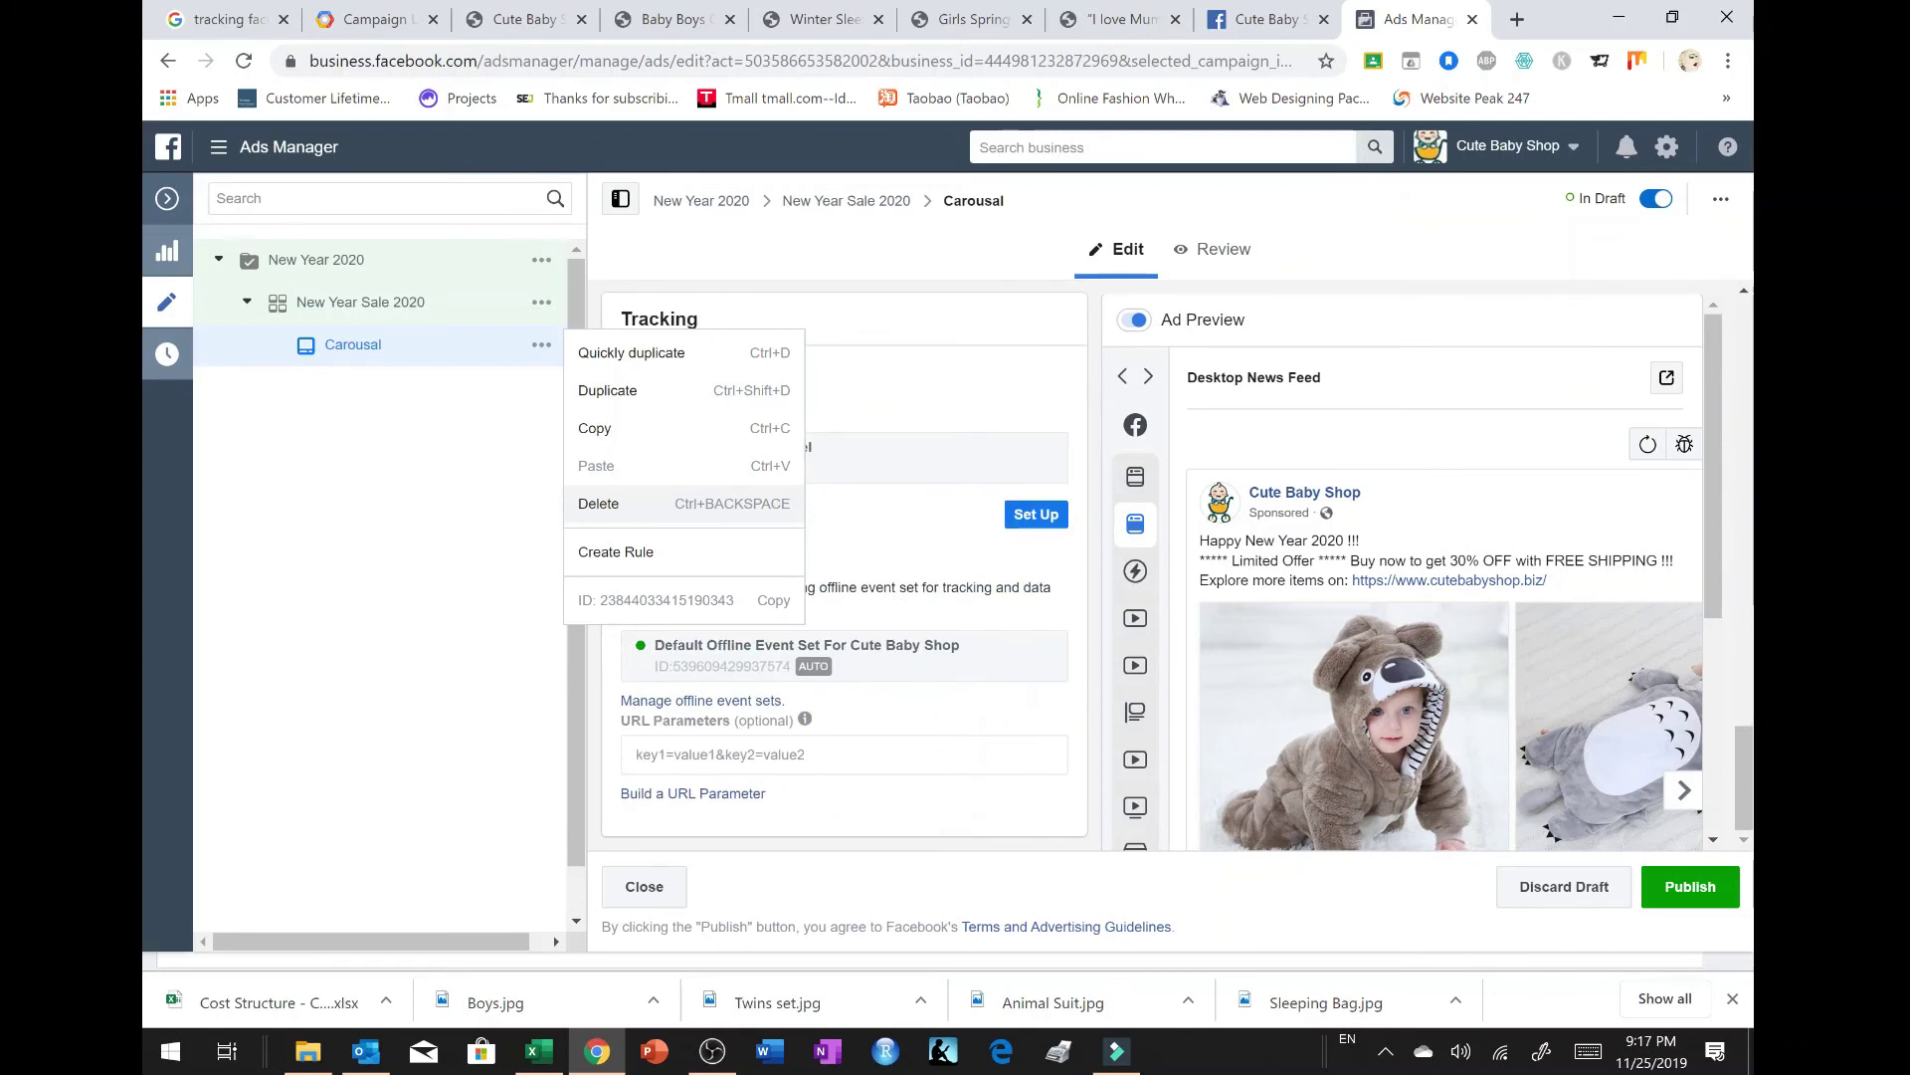
click(913, 530)
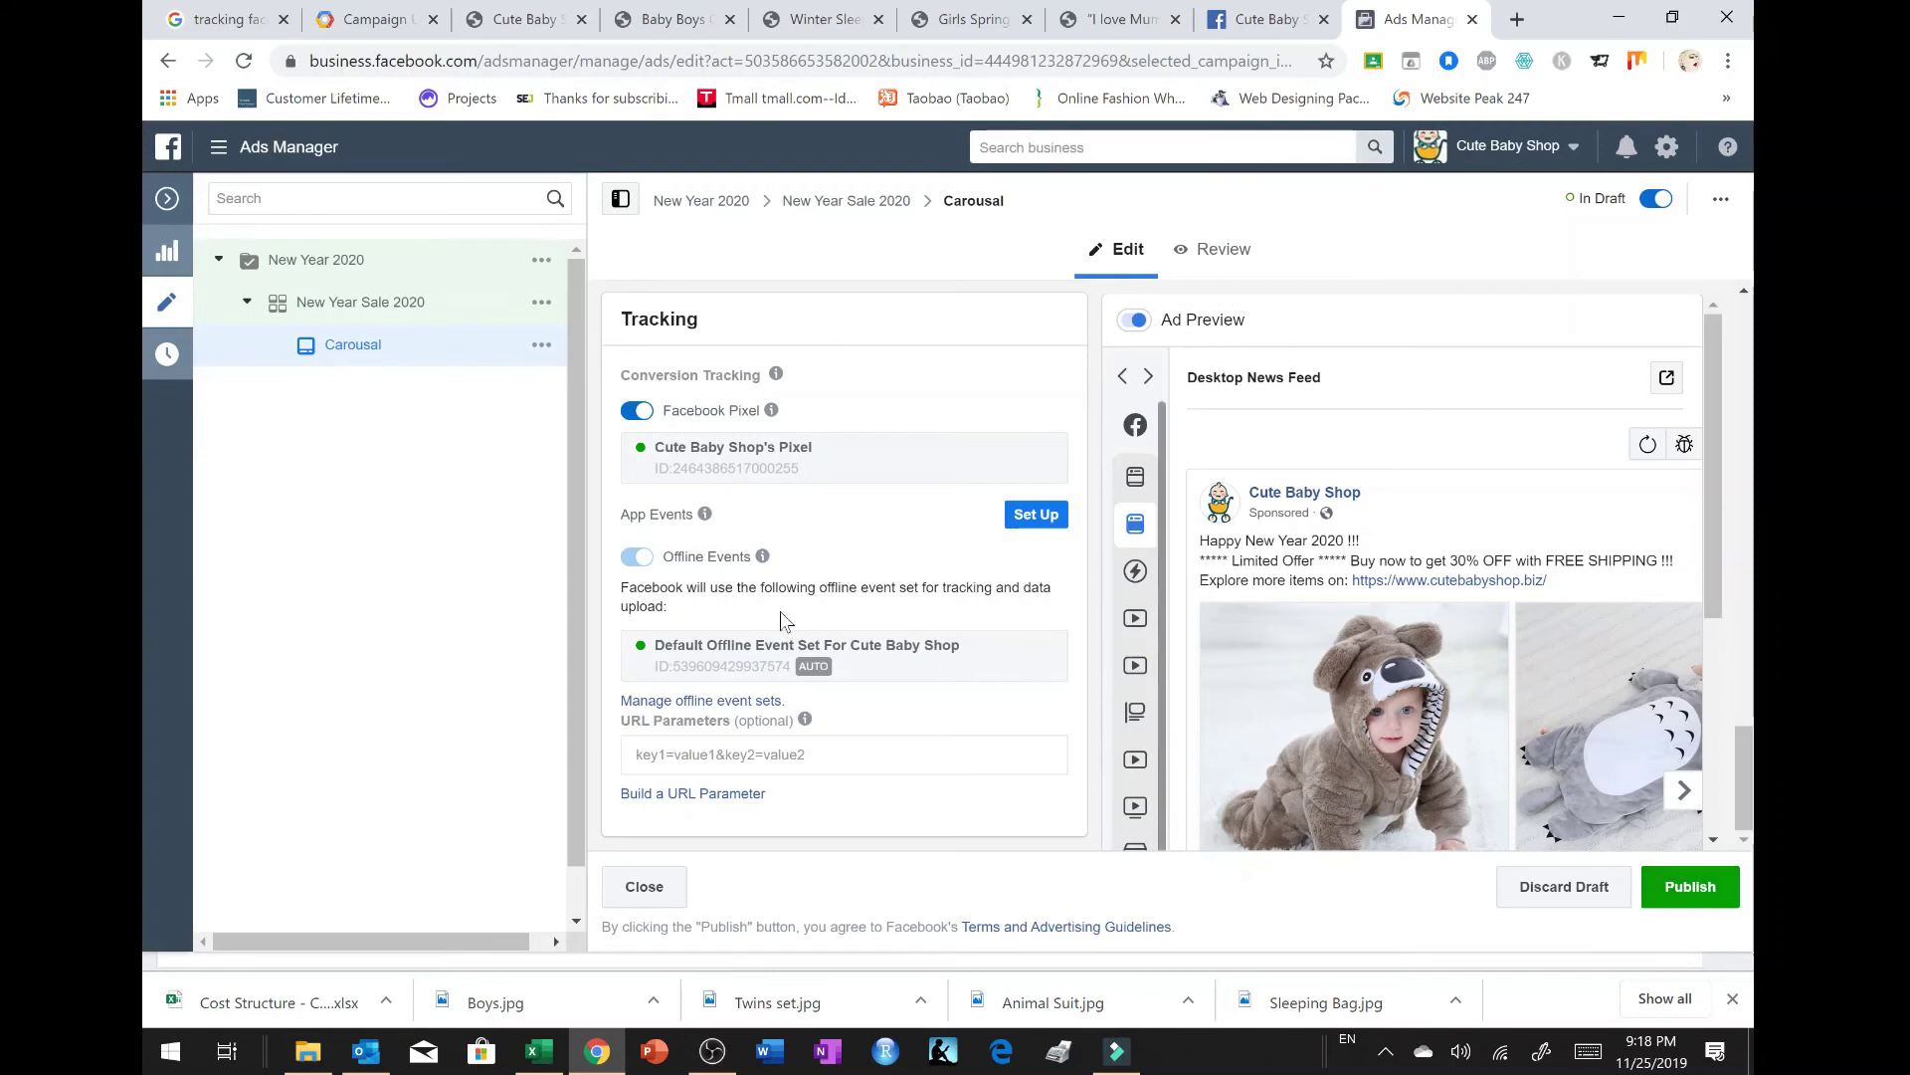
scroll(949, 633, up, 10)
scroll(786, 600, up, 5)
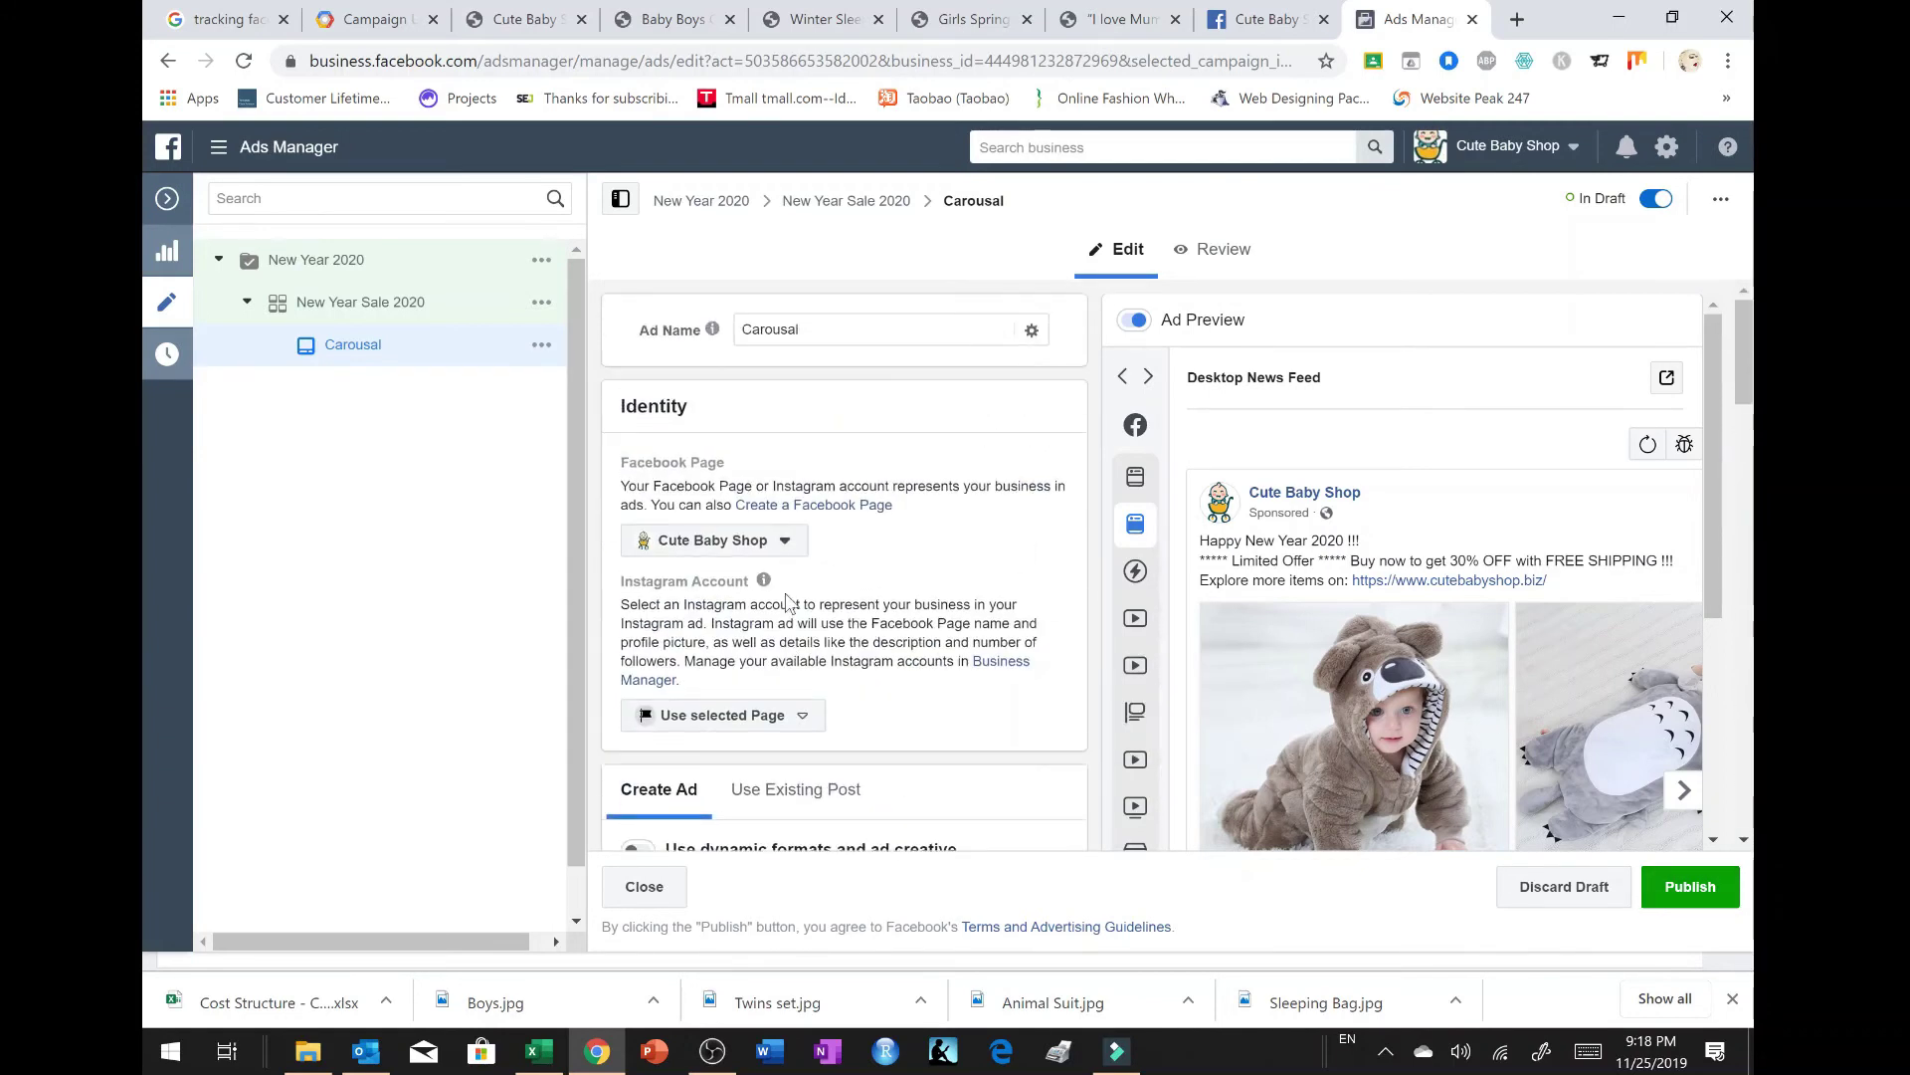
Step: Switch the Carousal ad off and back on, viewing its available actions in between
click(1653, 203)
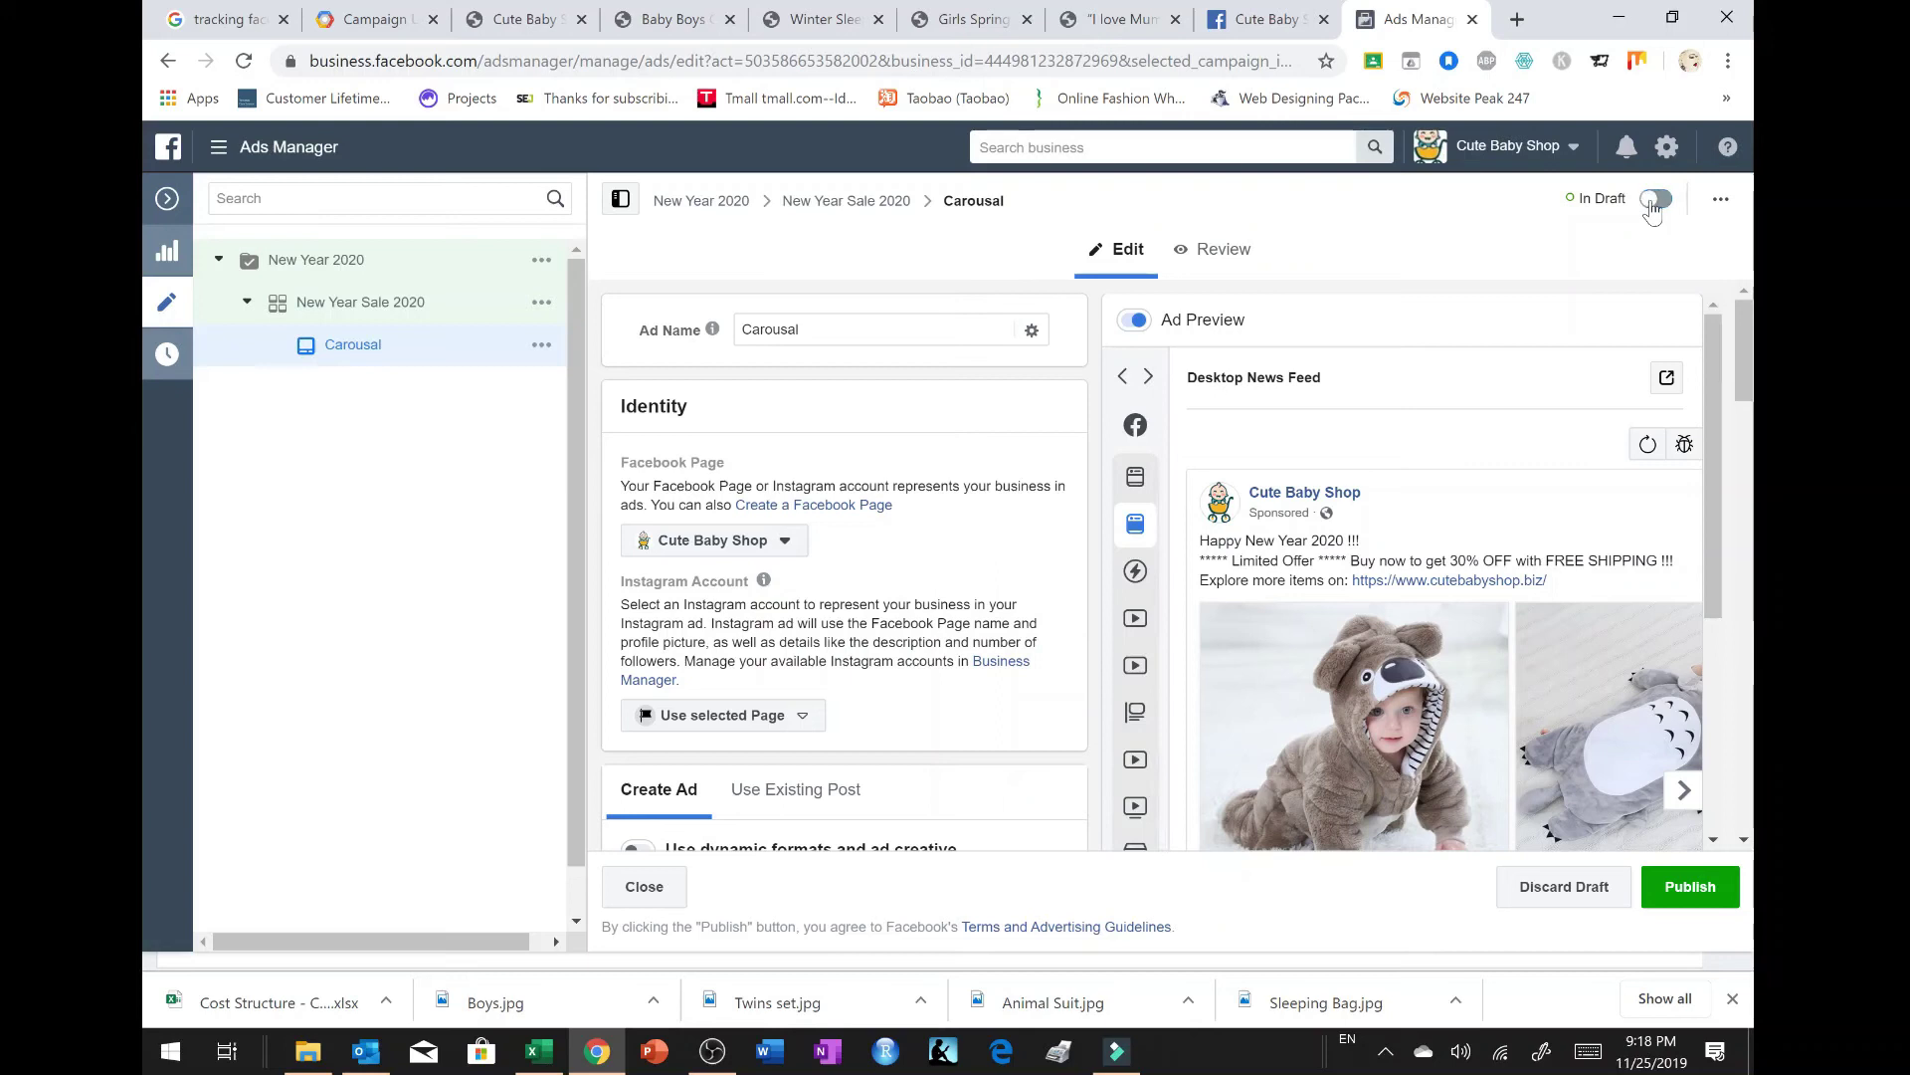
click(1658, 202)
click(1721, 201)
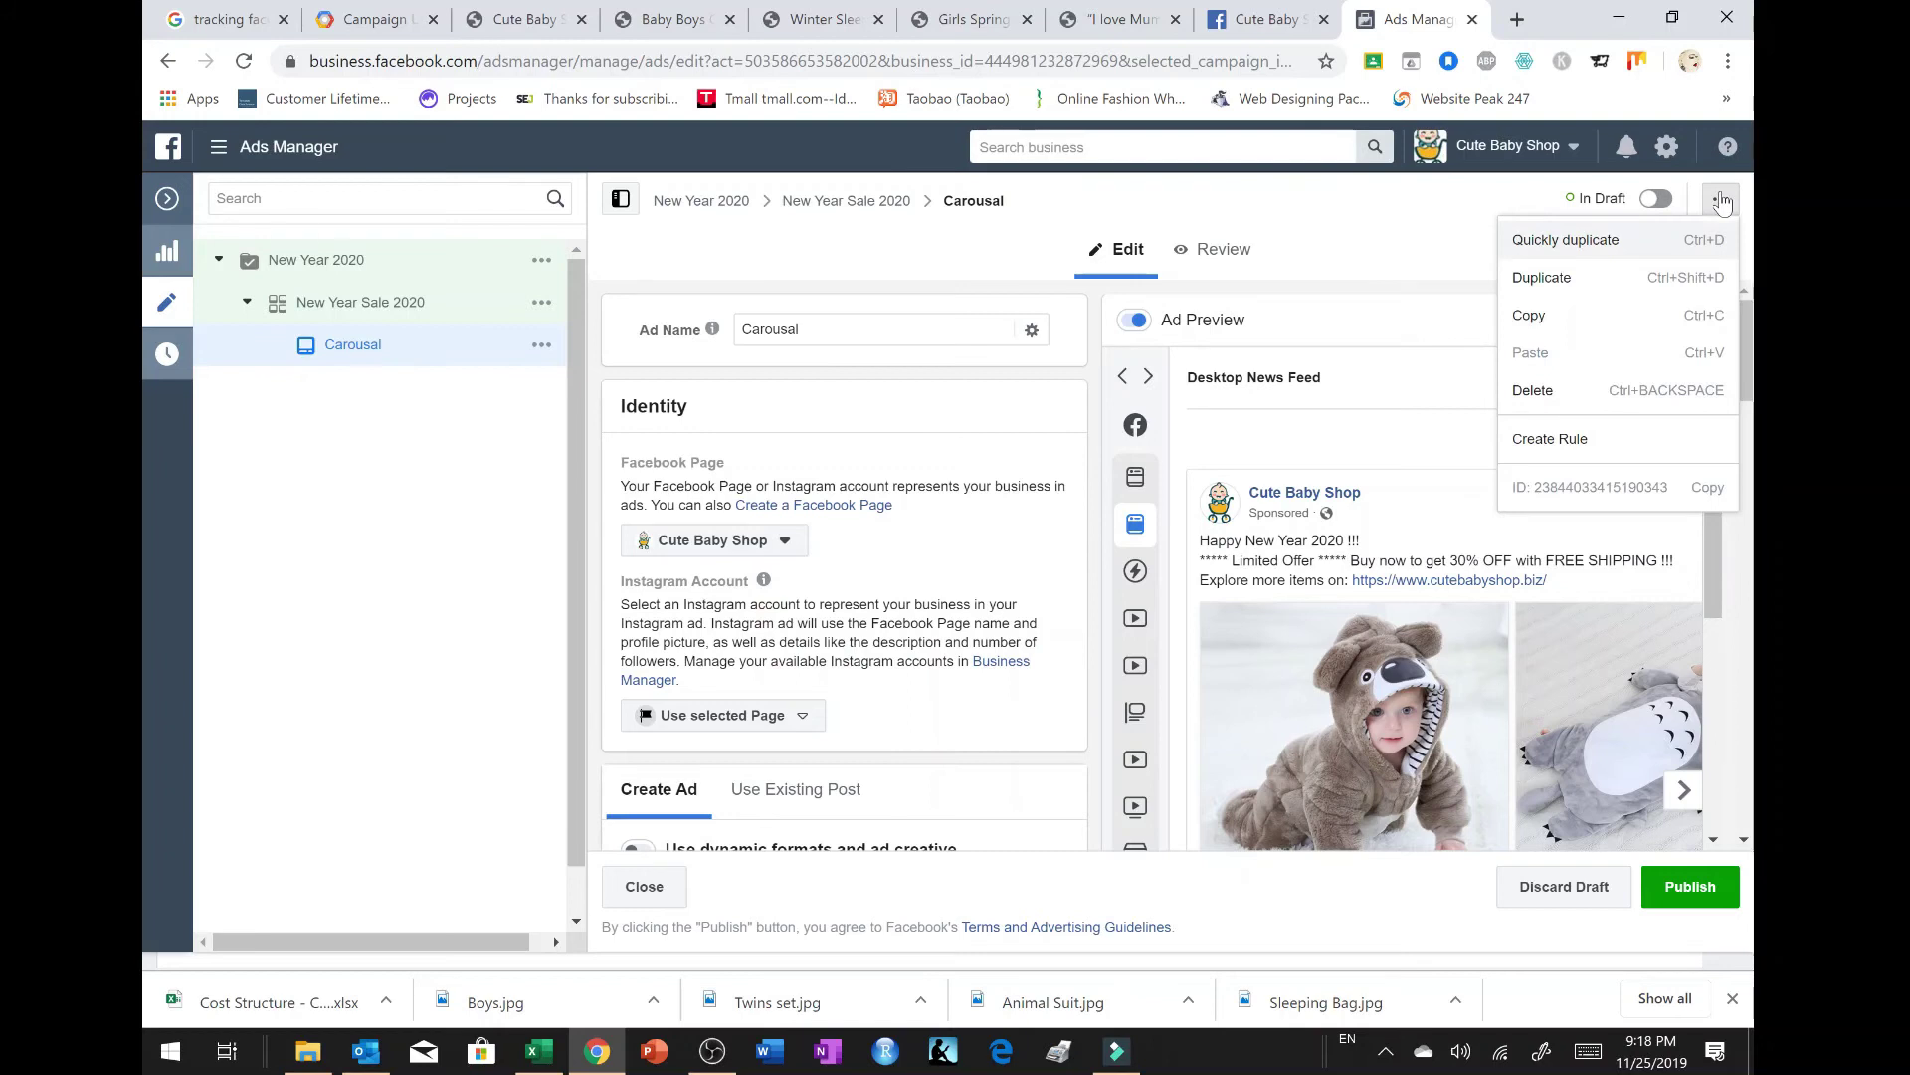
click(1720, 201)
click(1656, 199)
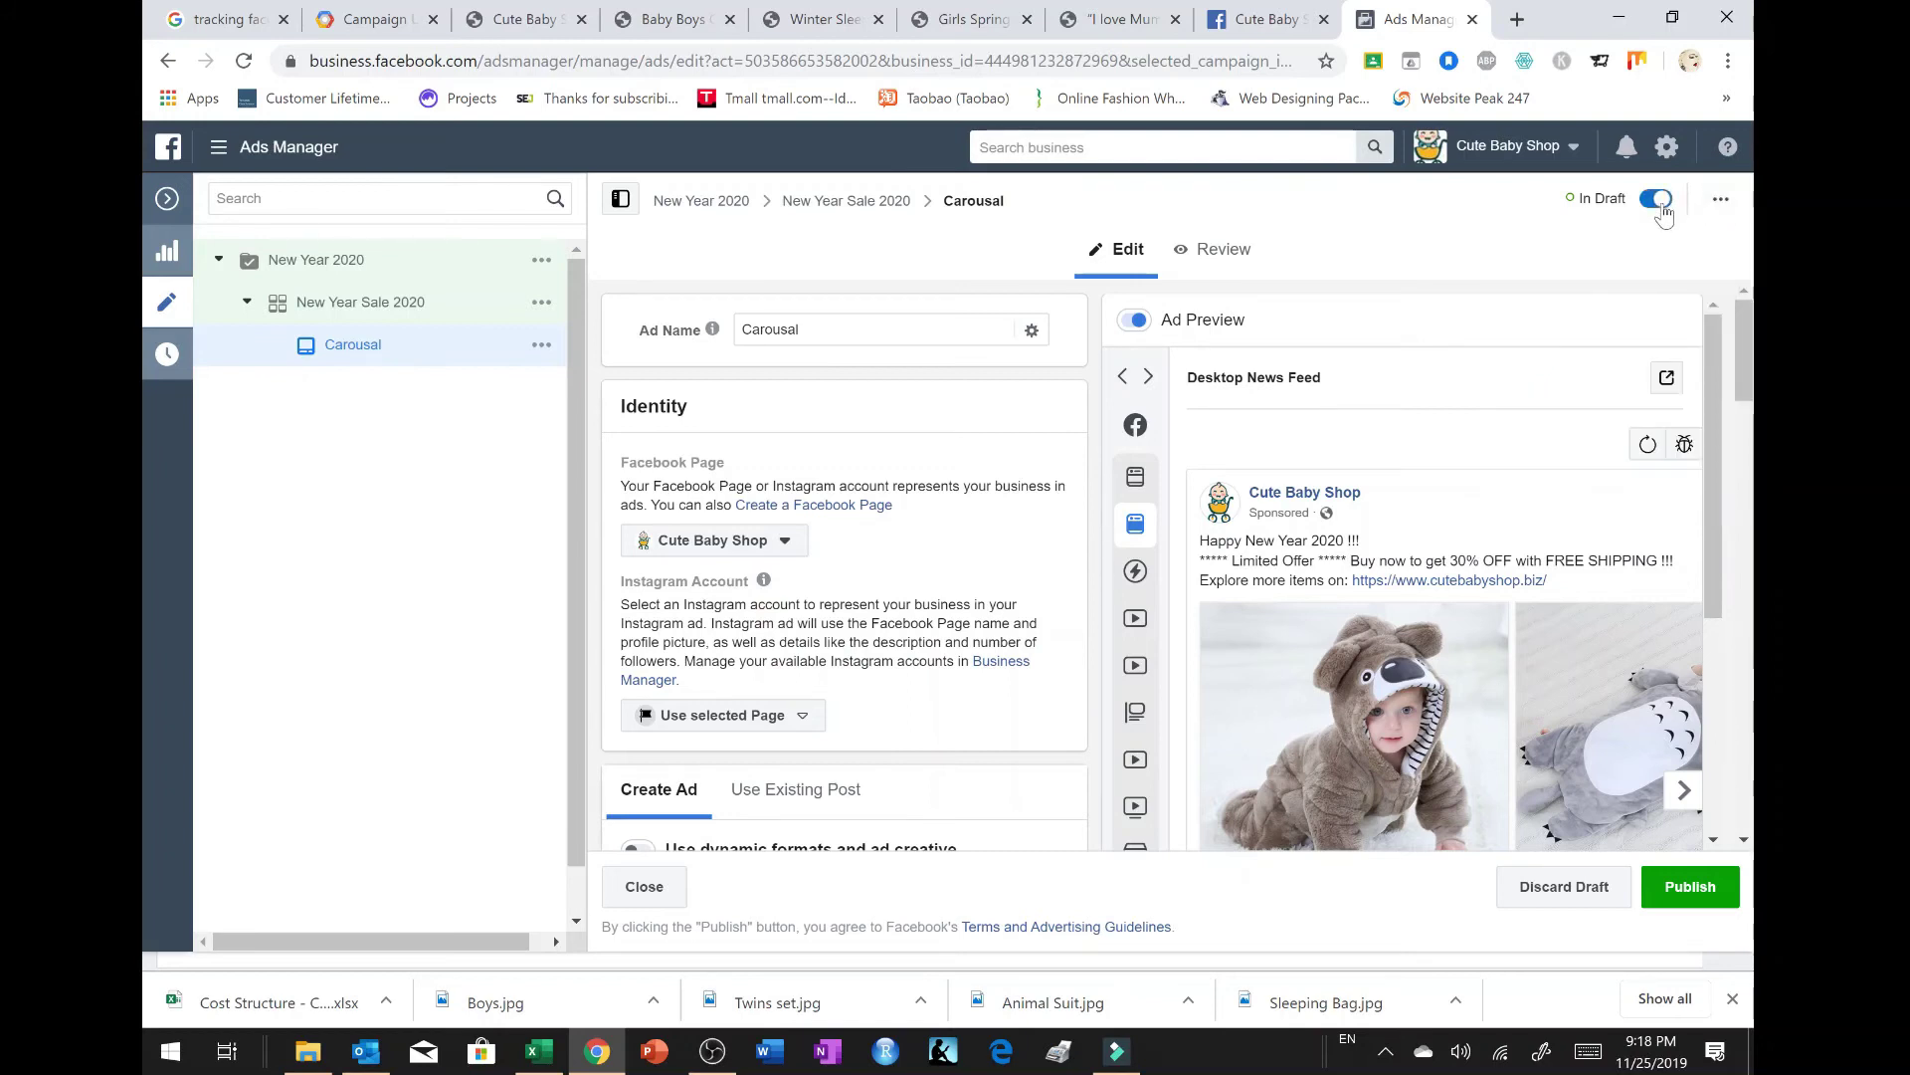
Step: Open the New Year Sale 2020 ad set and enable Dynamic Creative for it
click(530, 311)
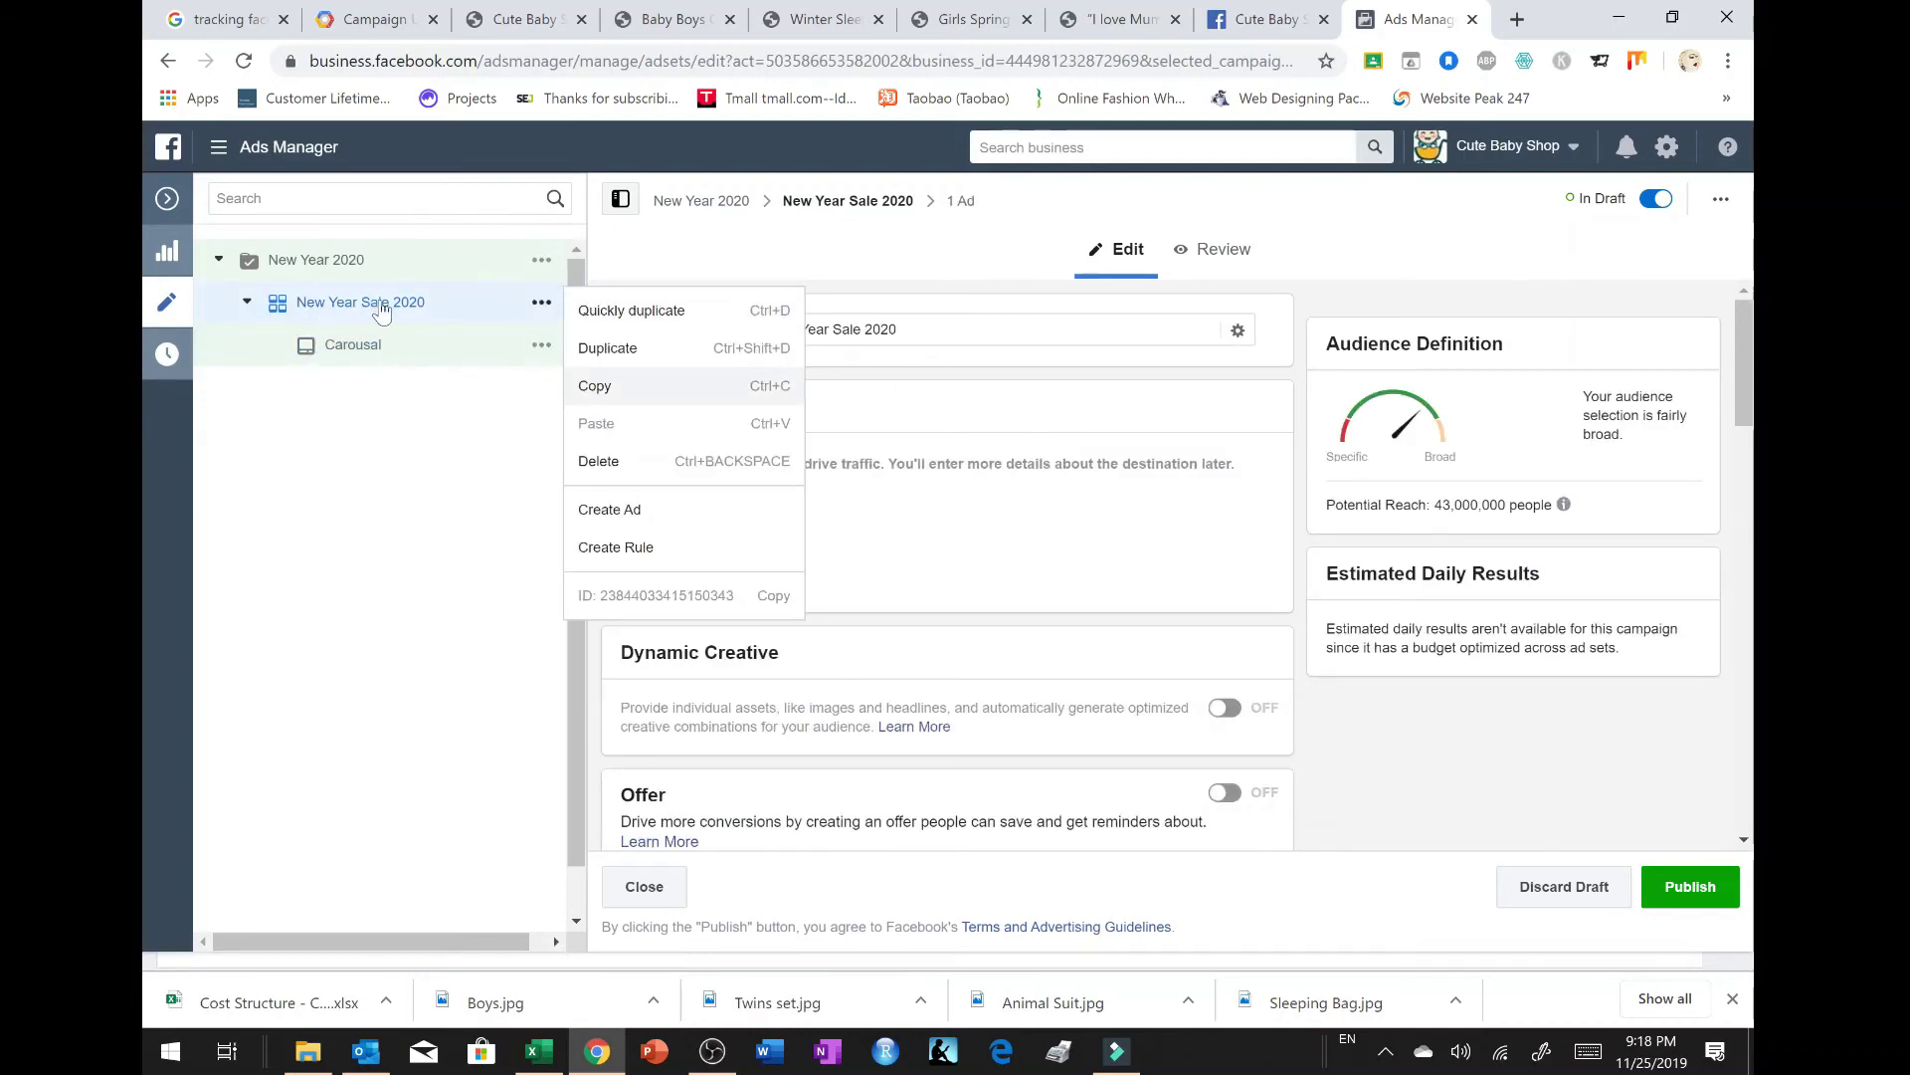
click(1025, 418)
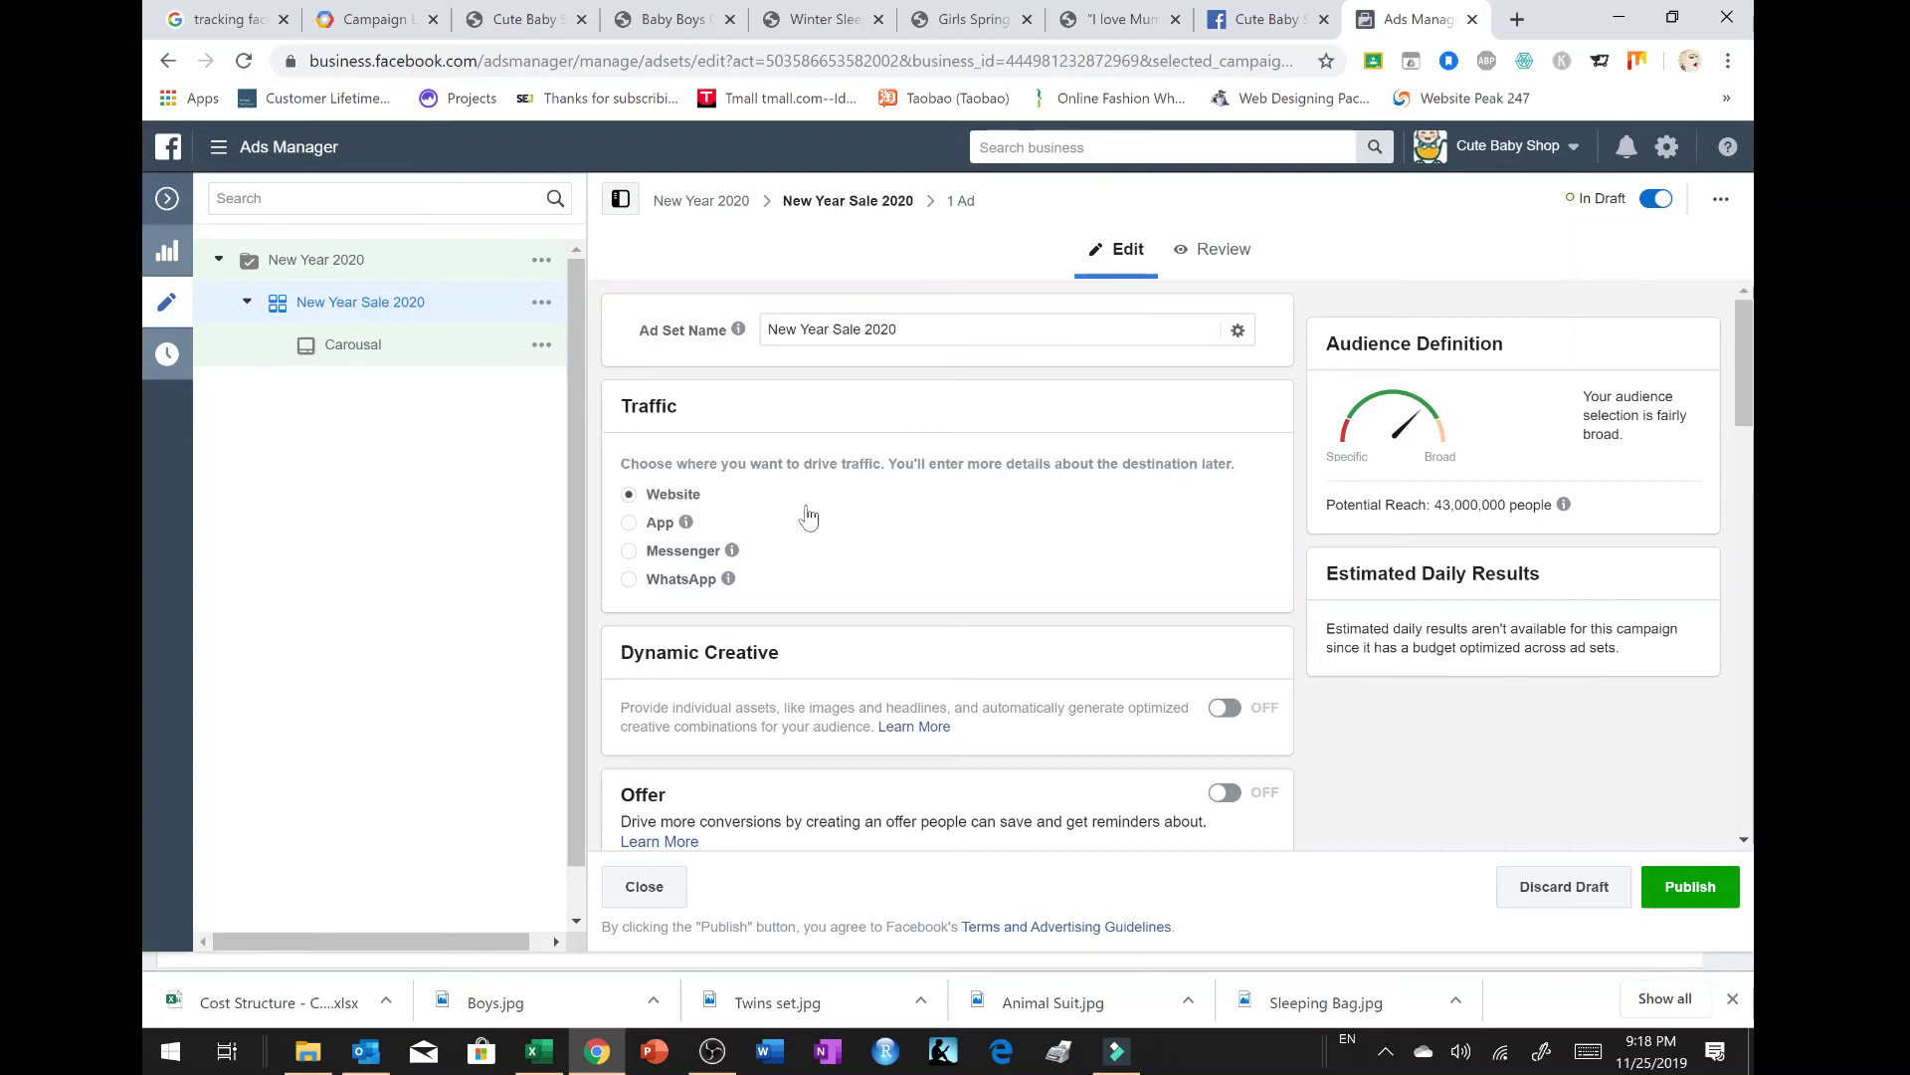
scroll(831, 519, down, 1)
mouse_move(732, 473)
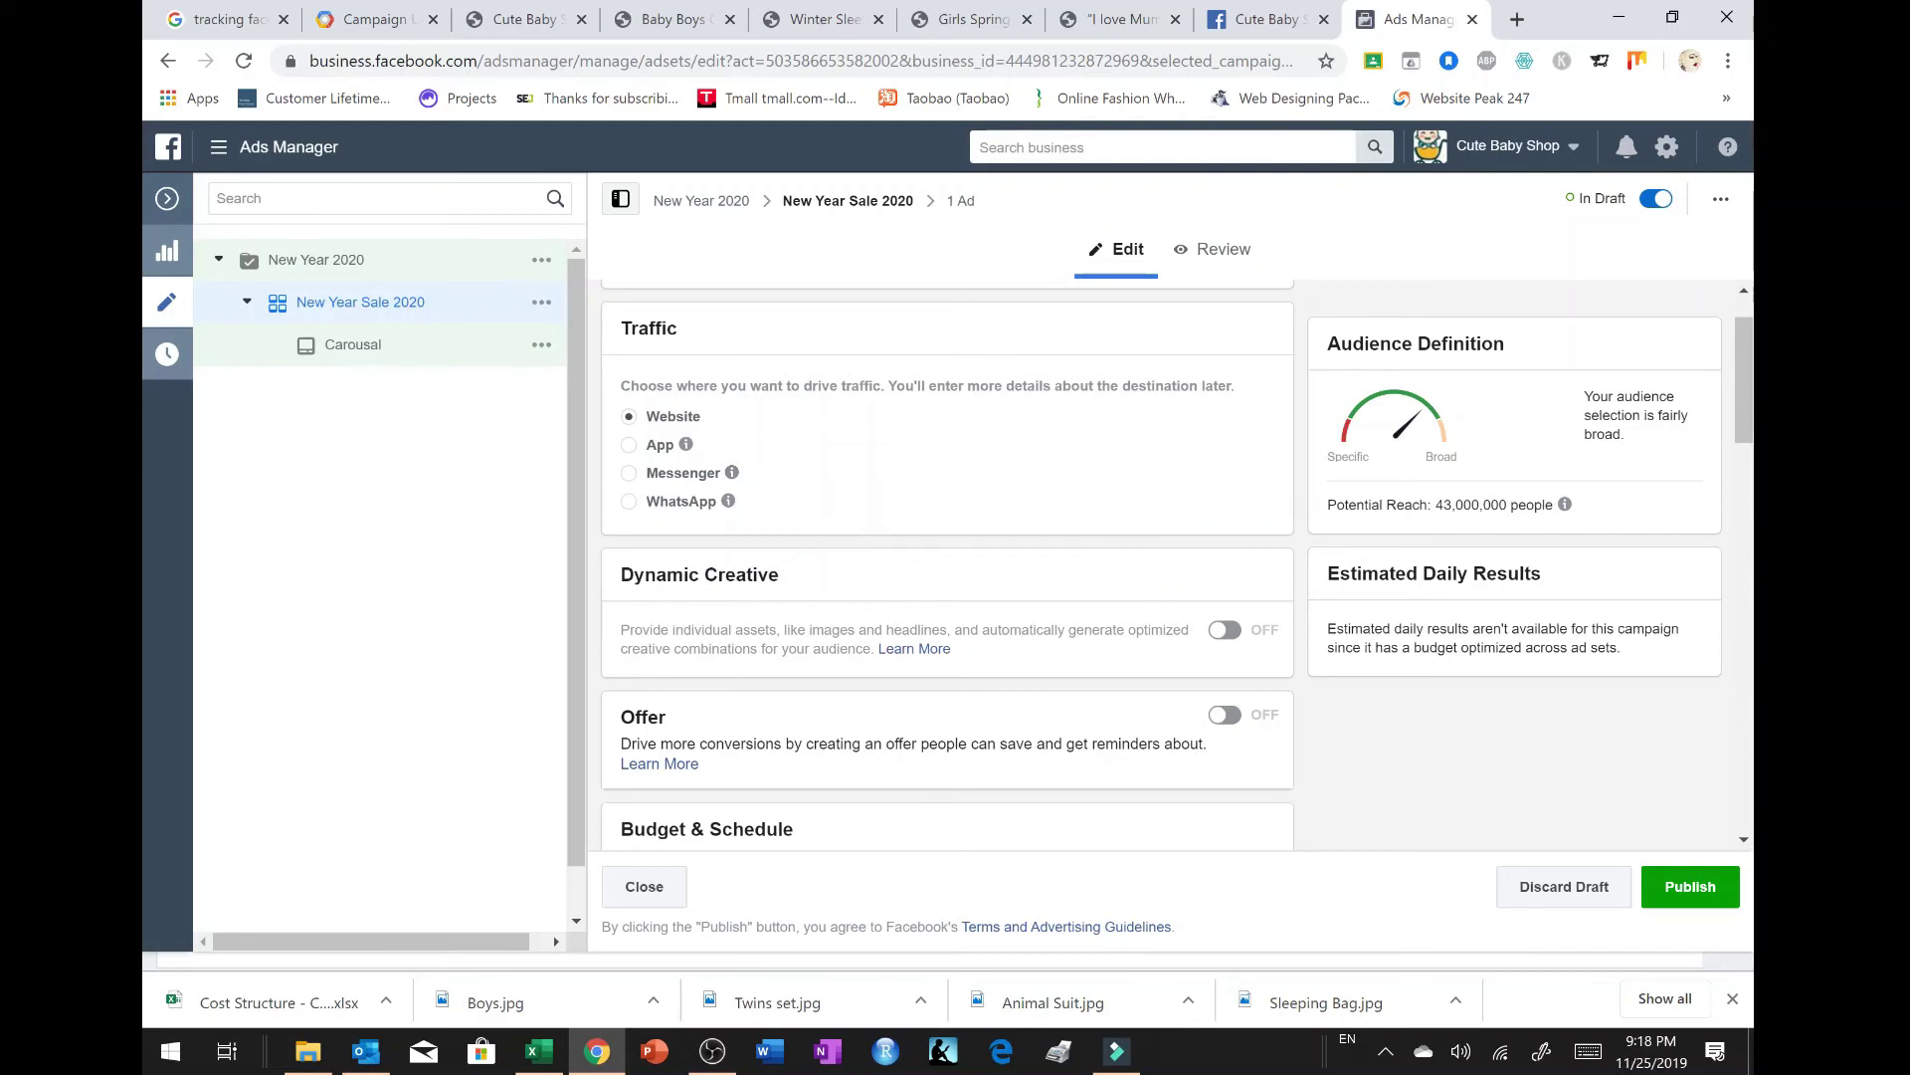
click(1228, 630)
click(1206, 527)
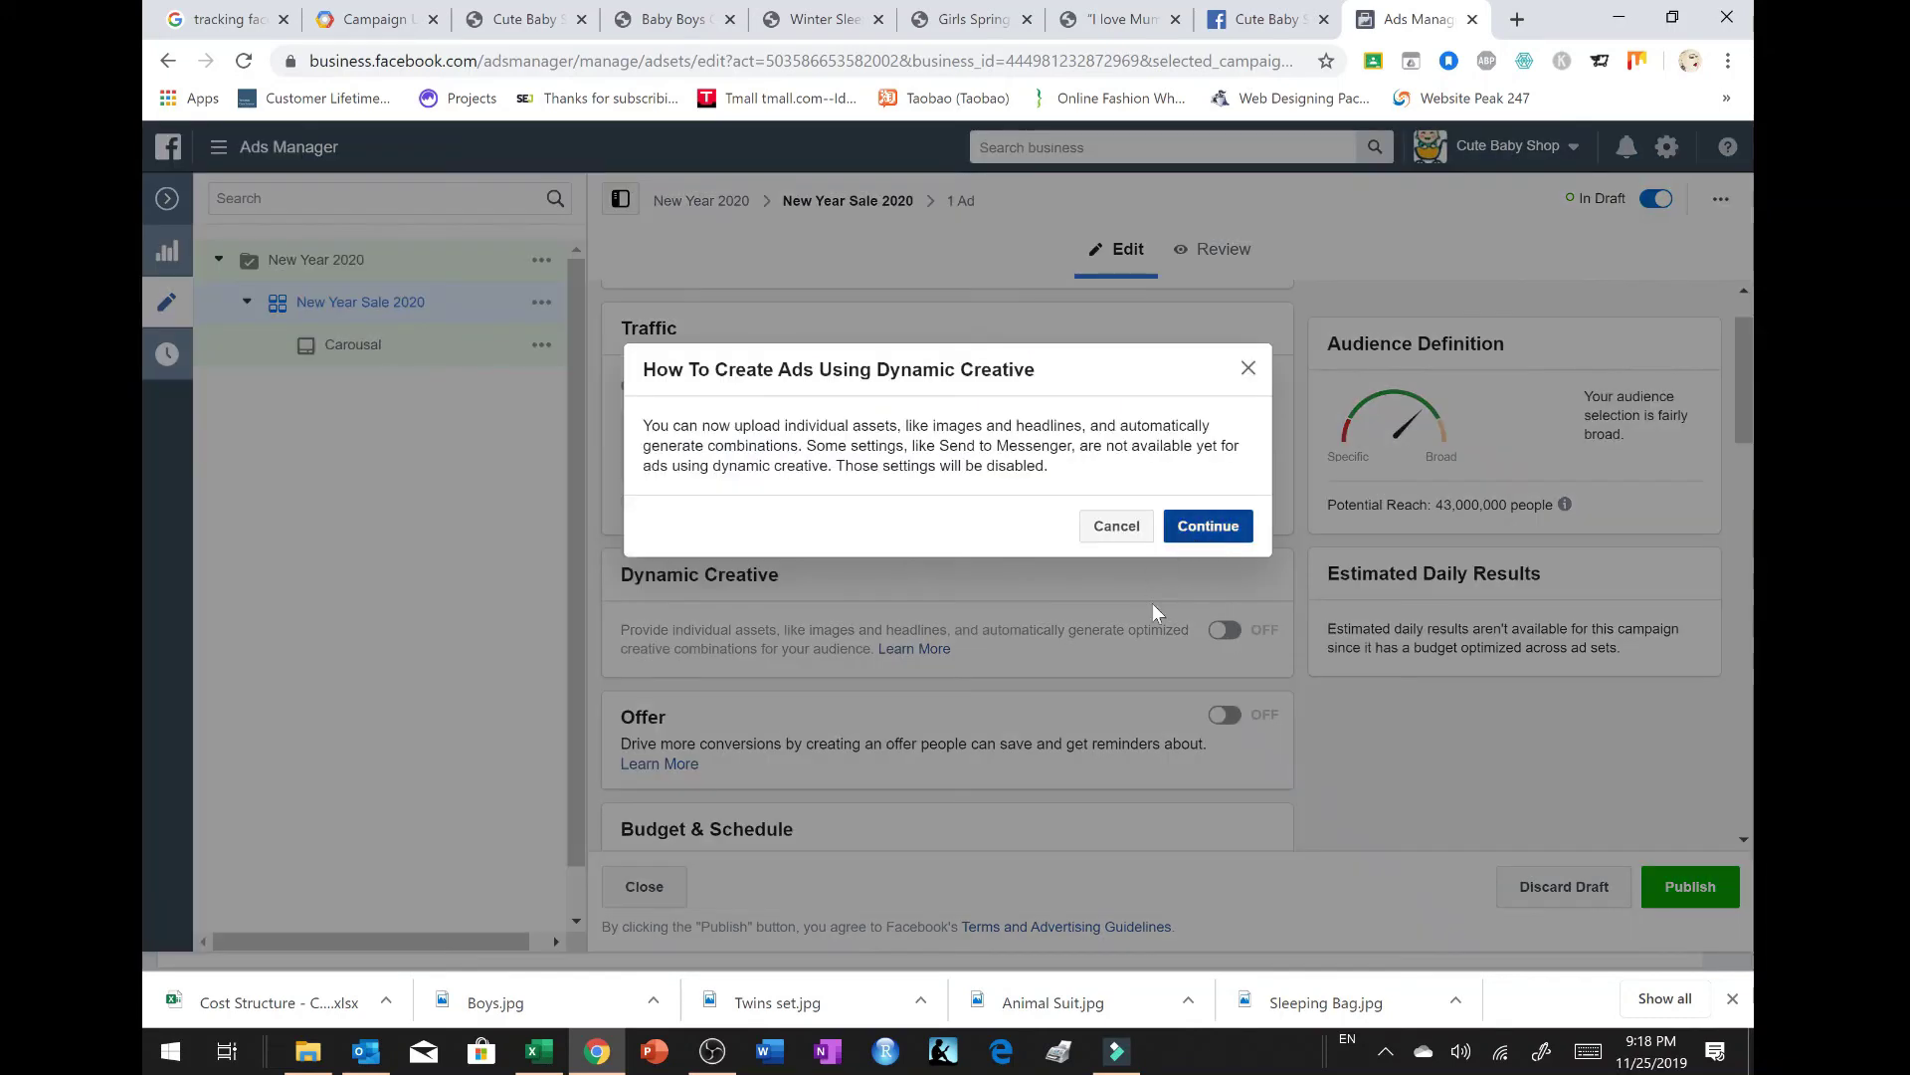
Step: Set the ad set's start to Nov 27, 2019 at 5:00 PM
scroll(1035, 607, down, 2)
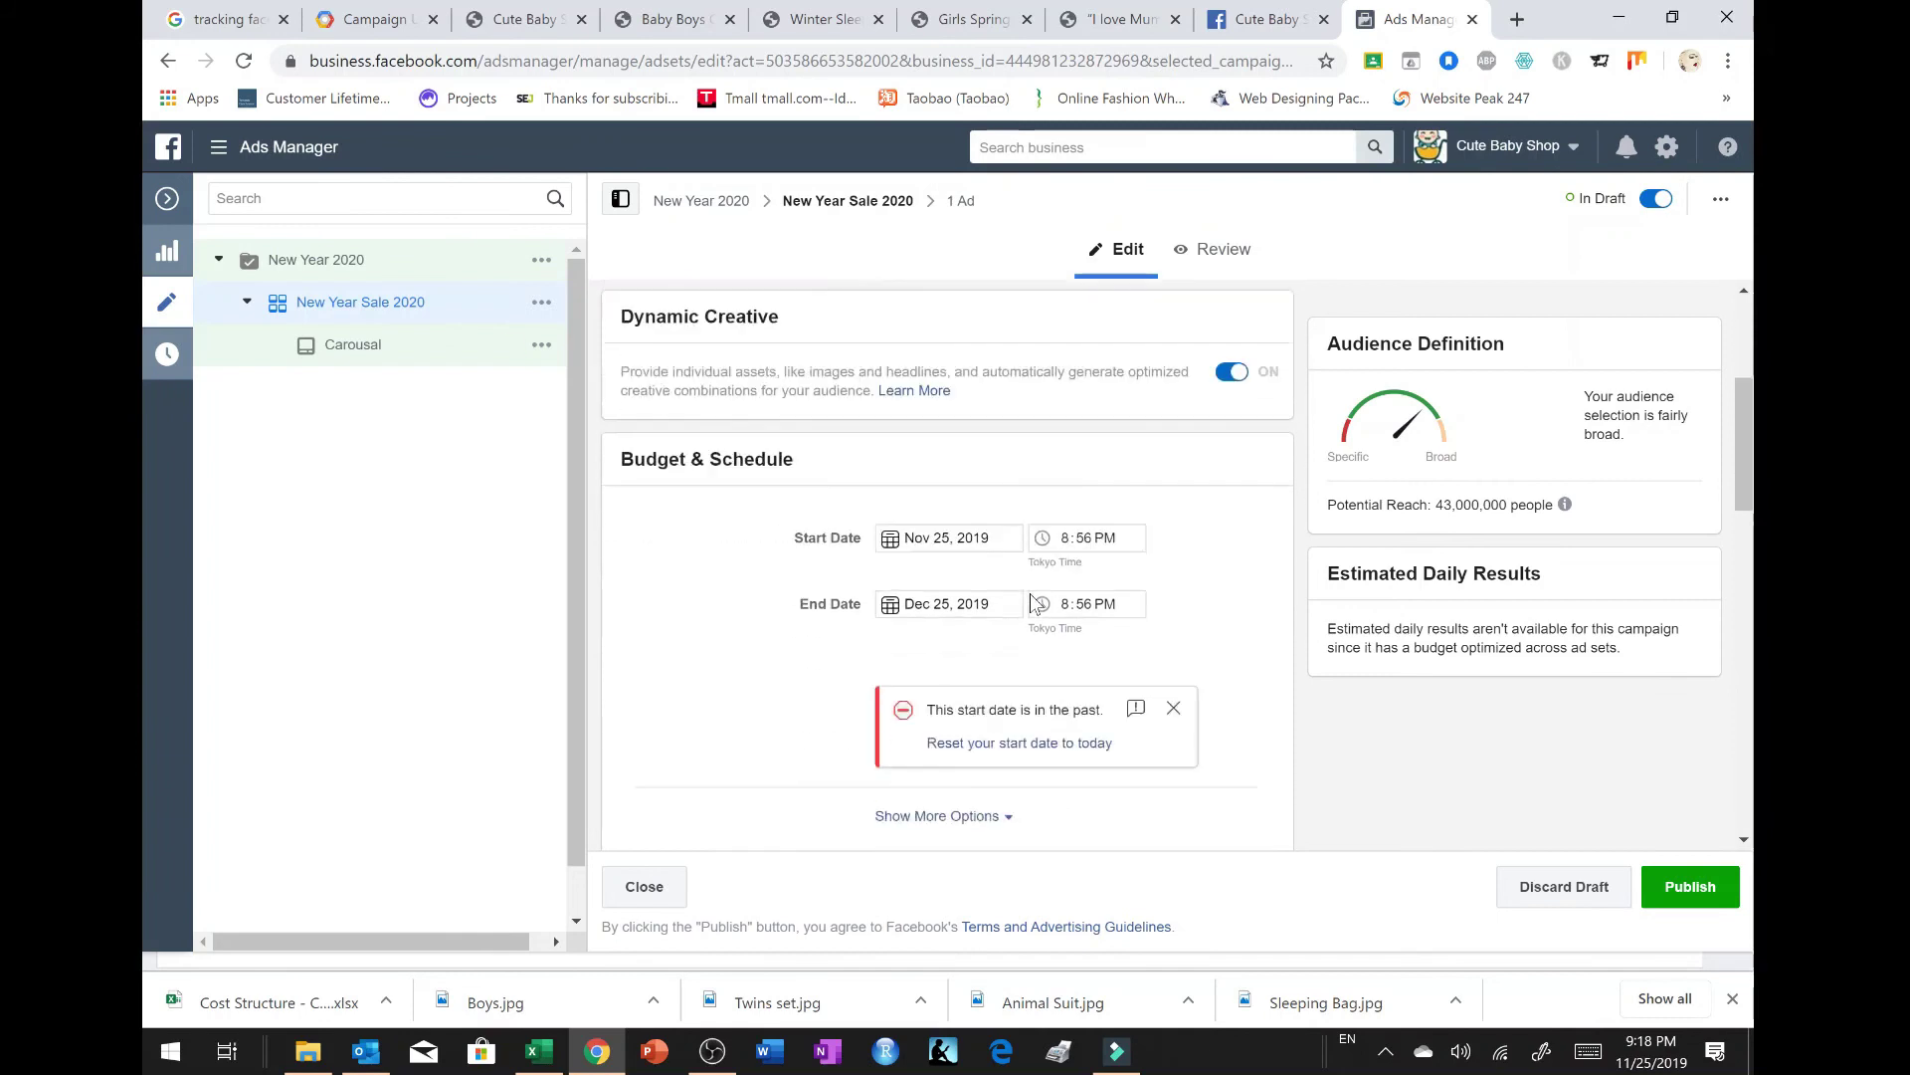
scroll(786, 508, down, 1)
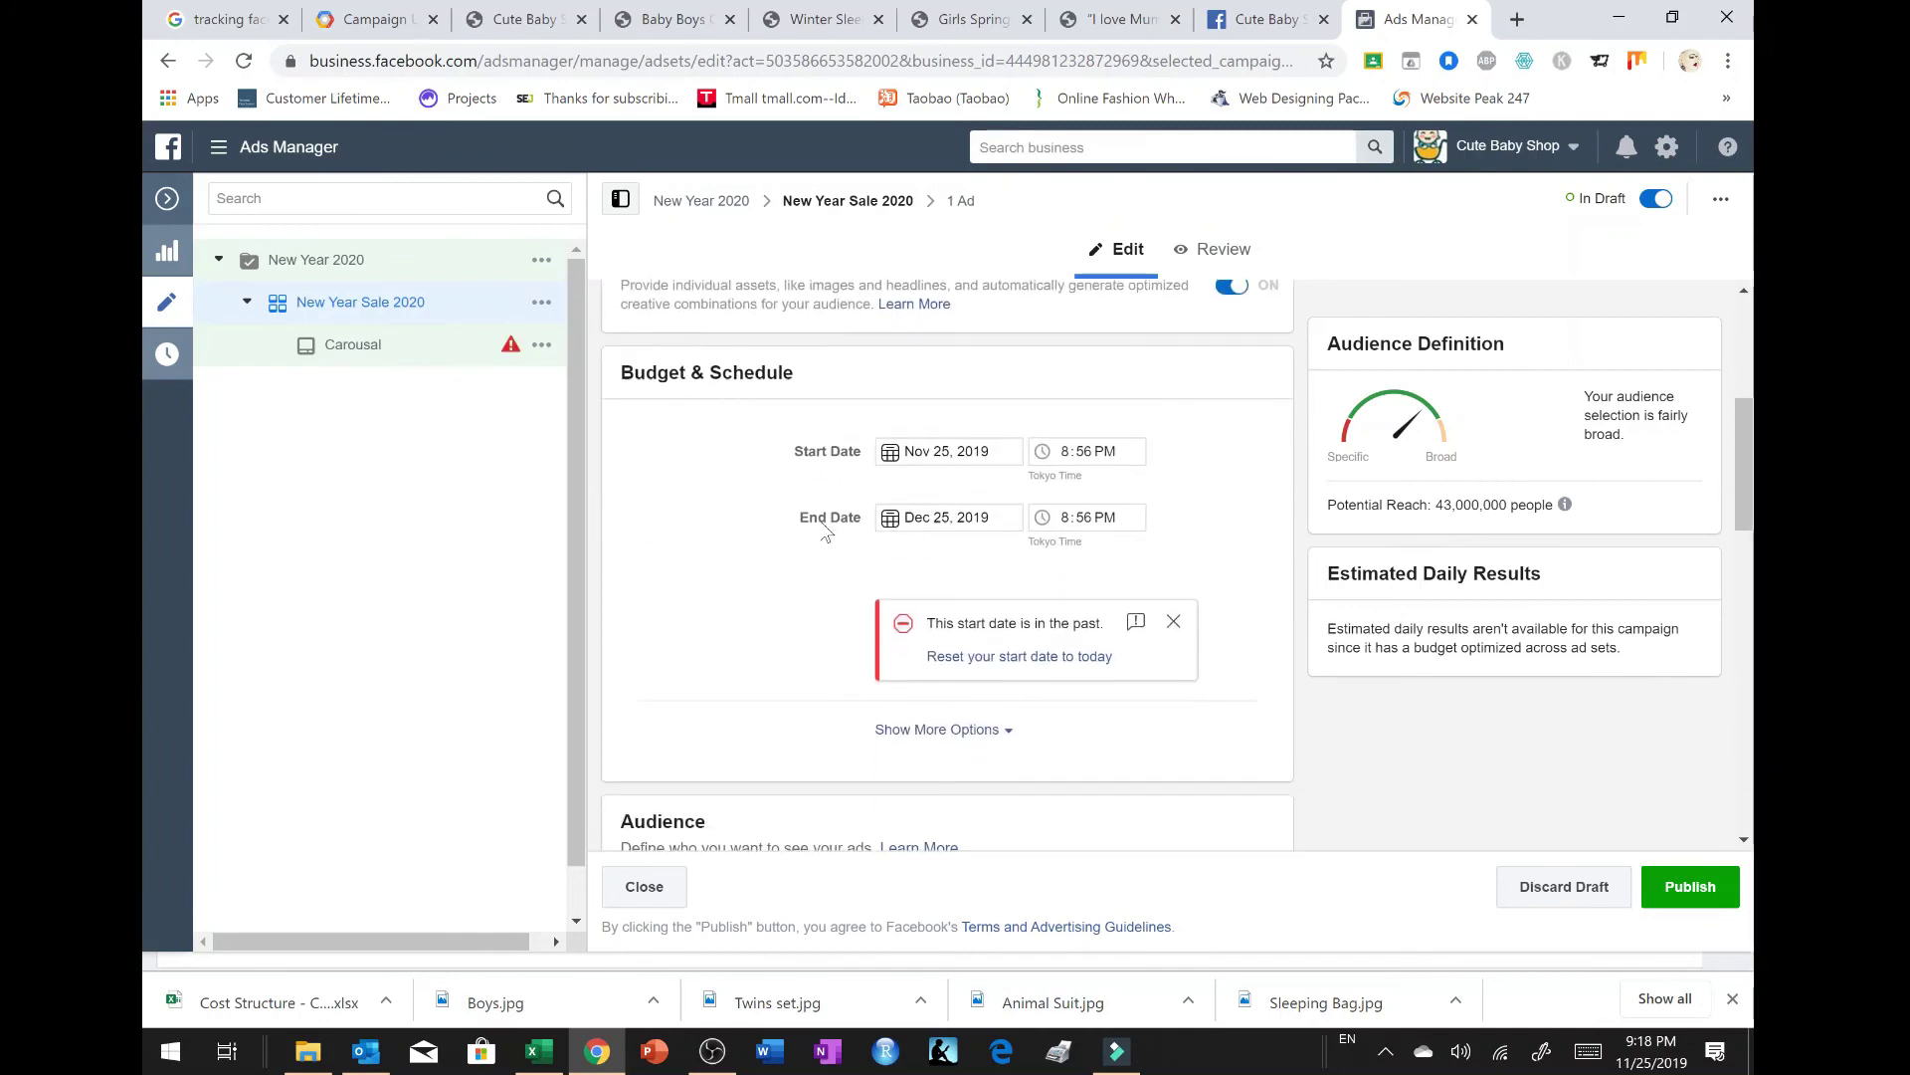
click(950, 451)
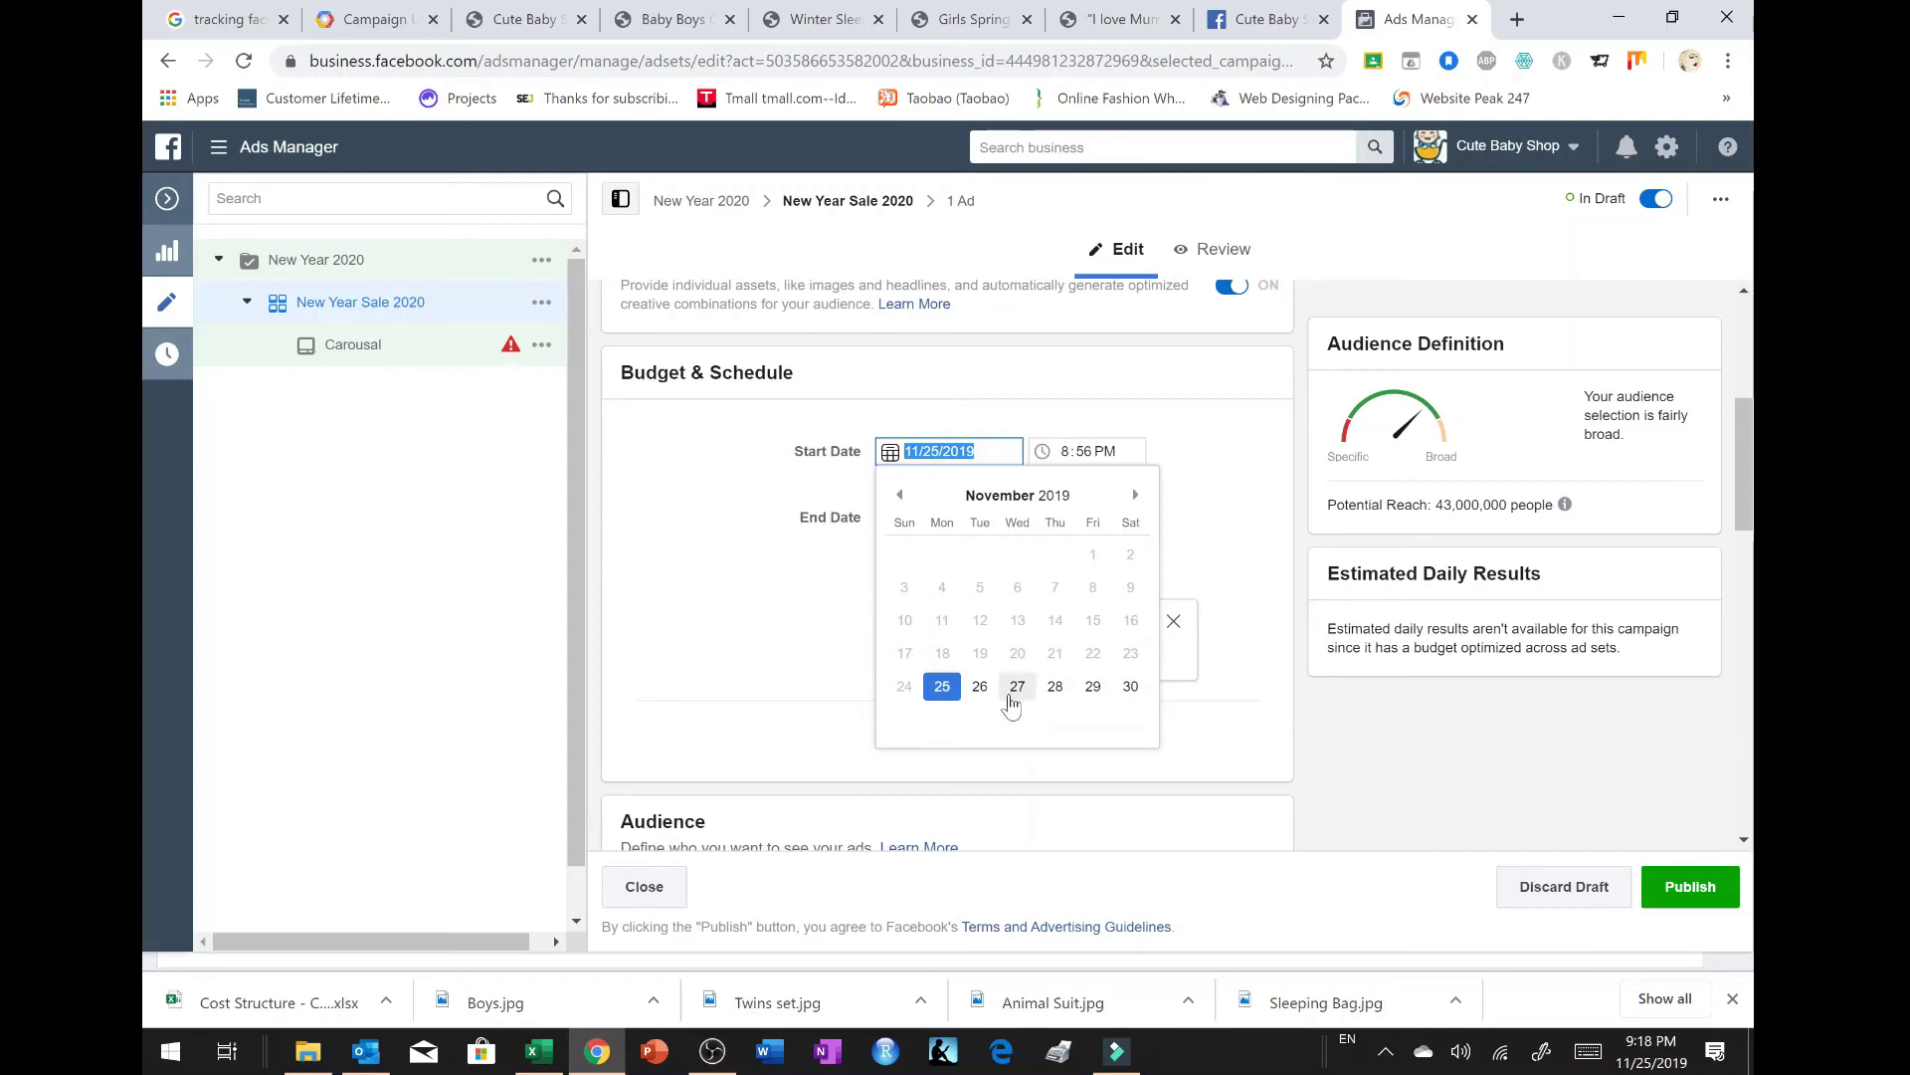
click(1017, 686)
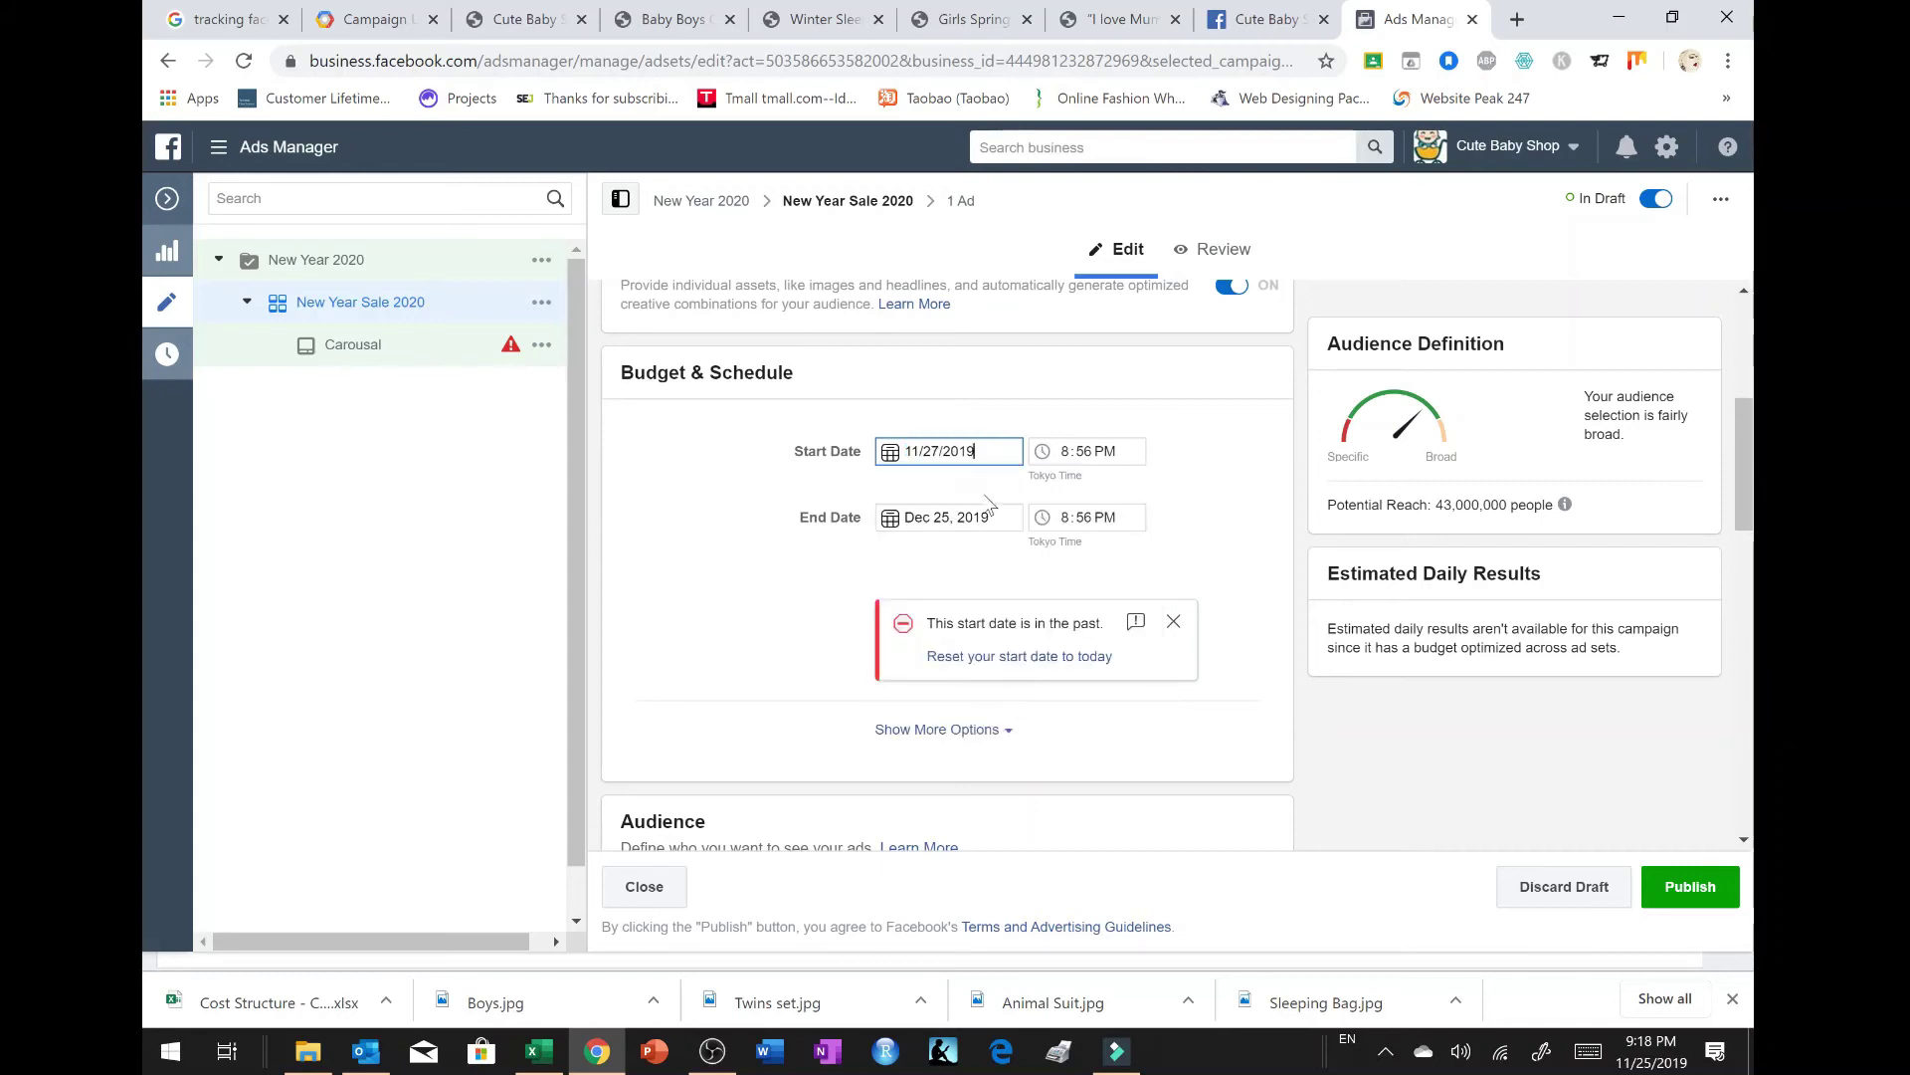
click(1079, 442)
click(1064, 442)
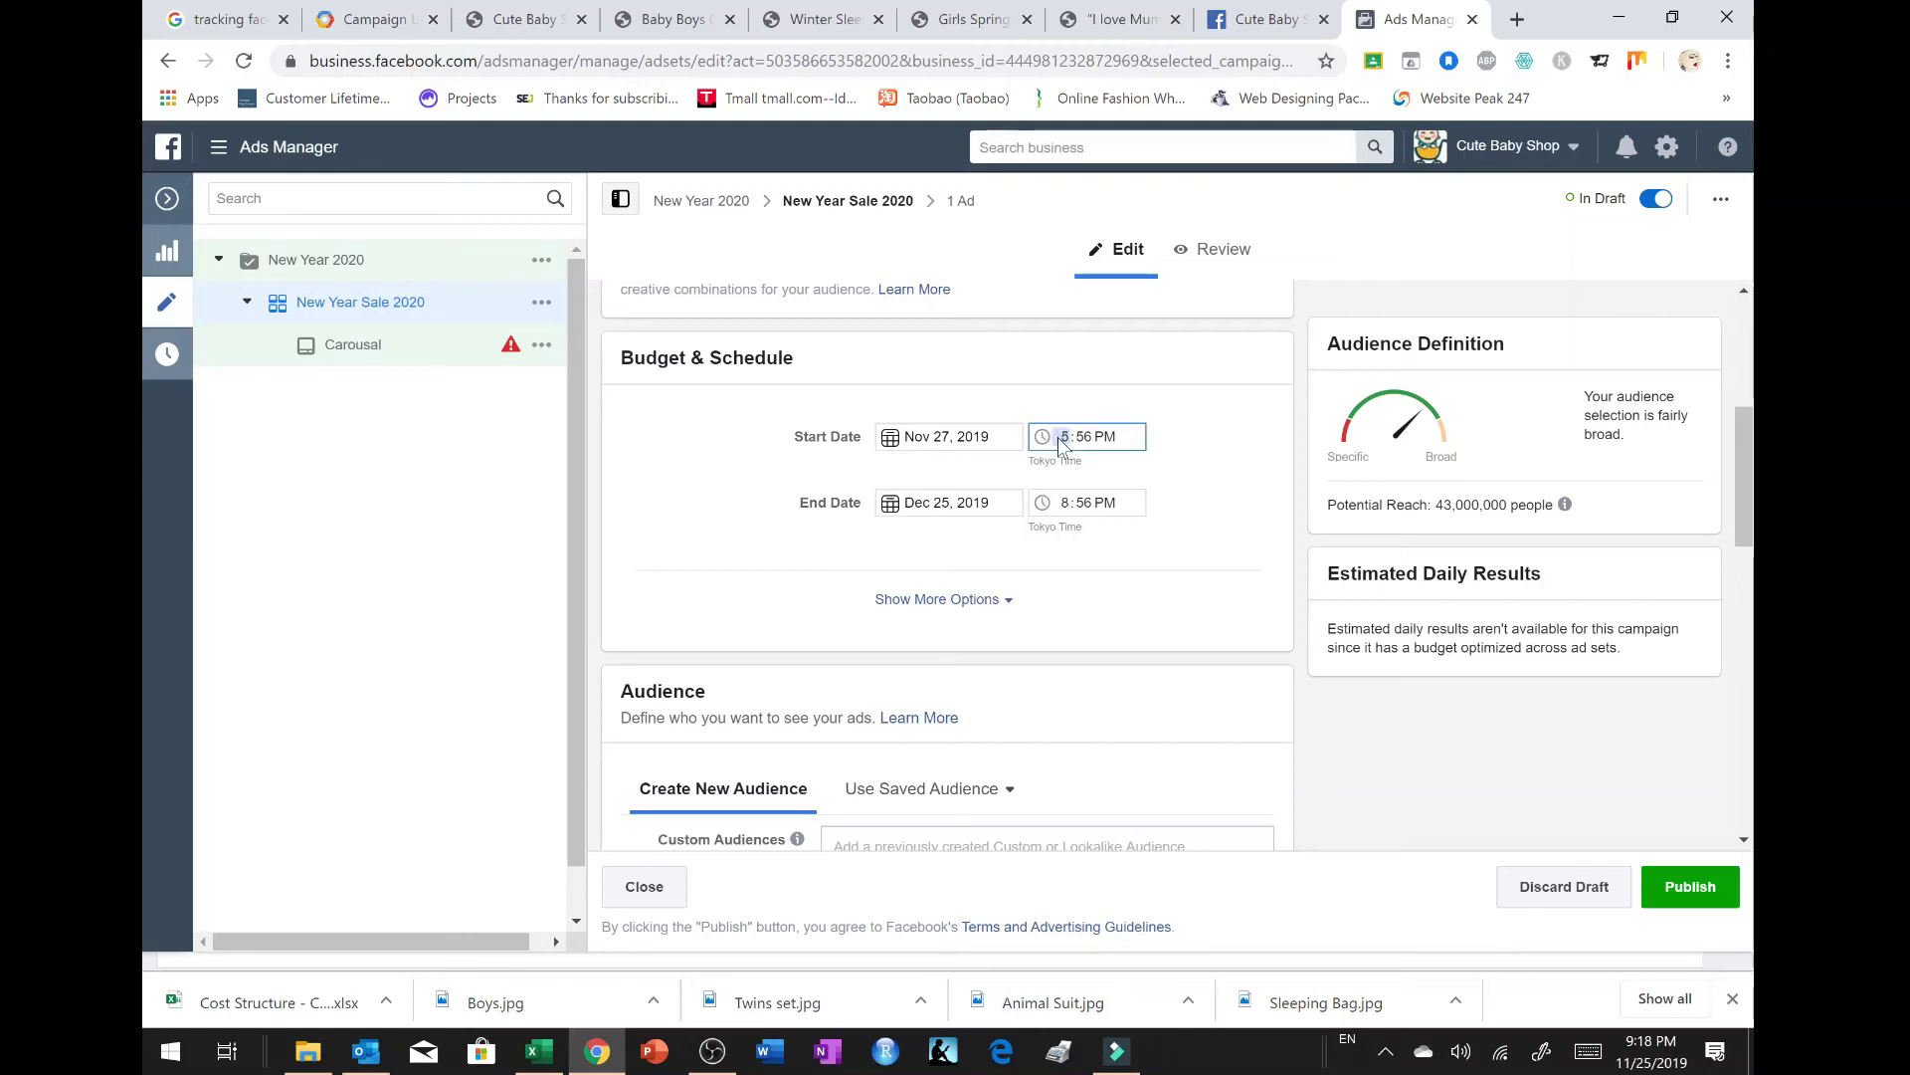
click(1090, 473)
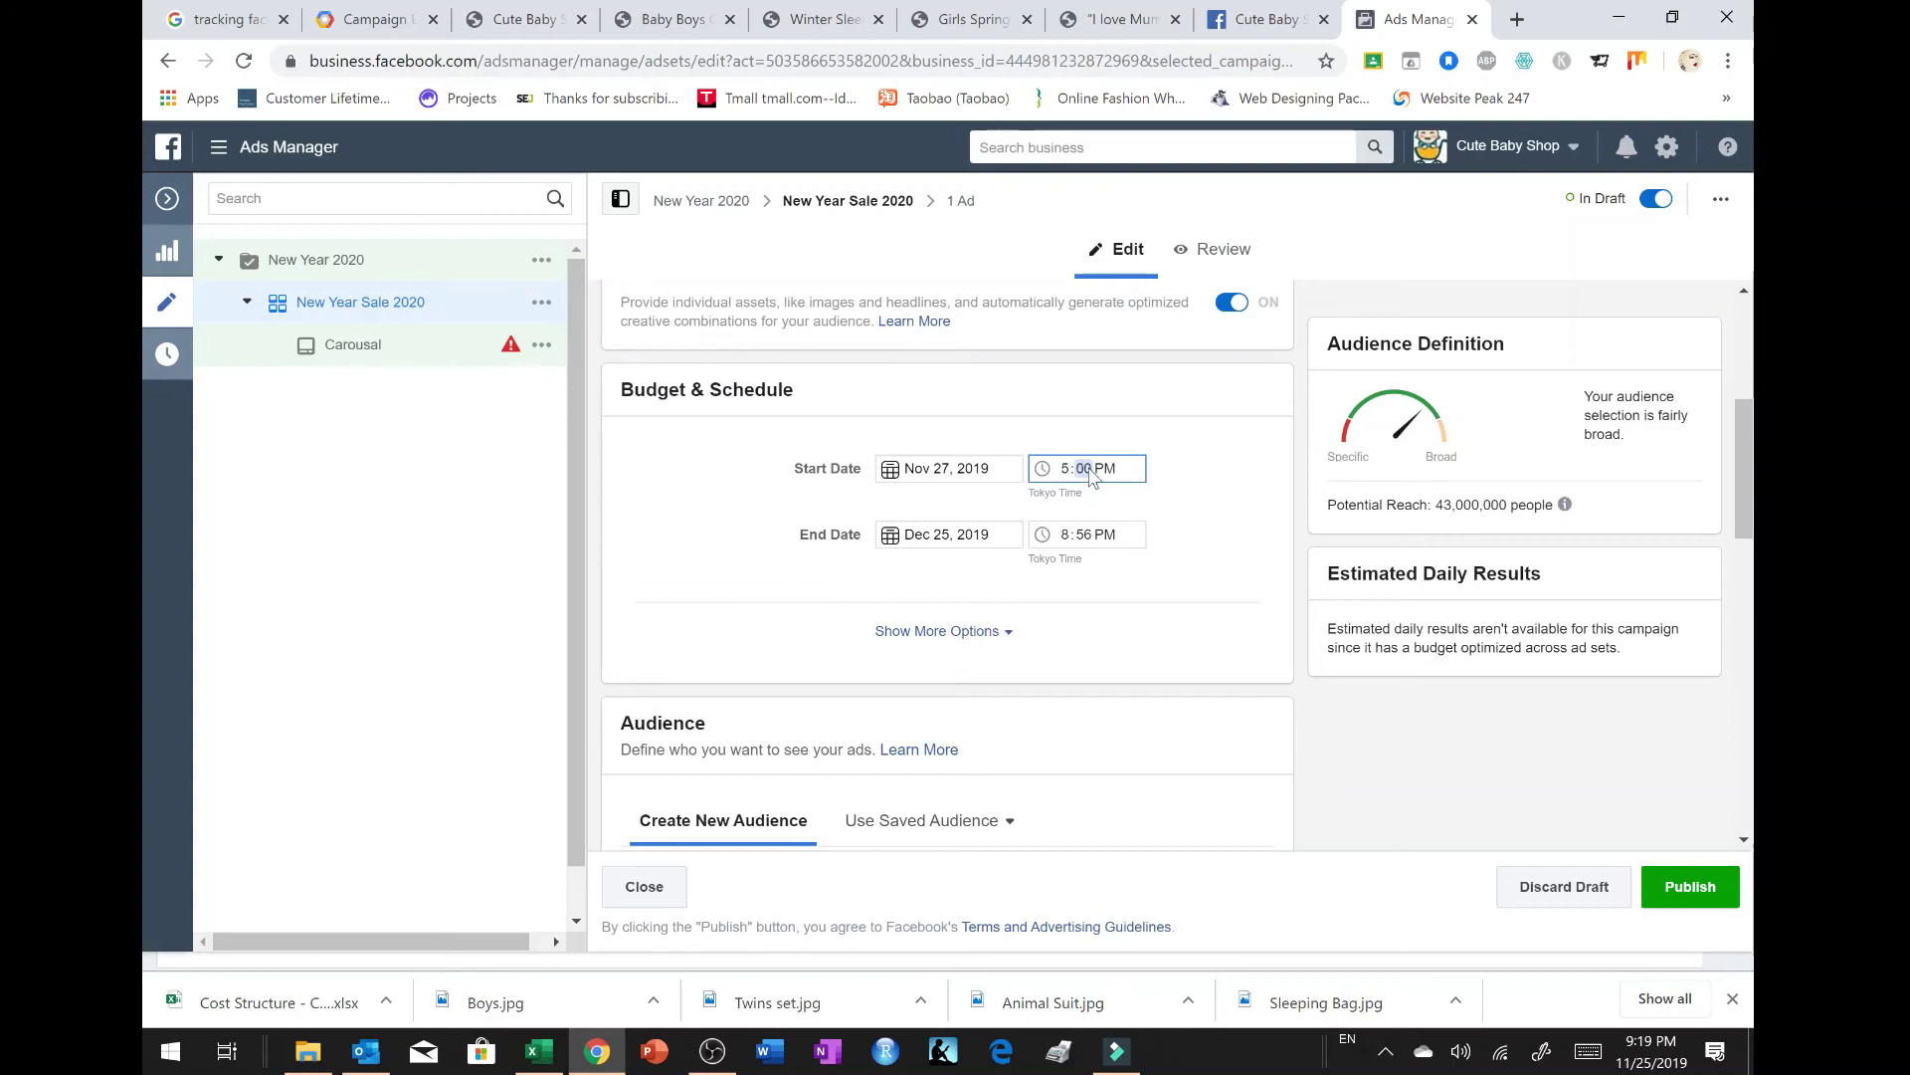
Step: Set the ad set's end date to Nov 30, 2019
click(965, 537)
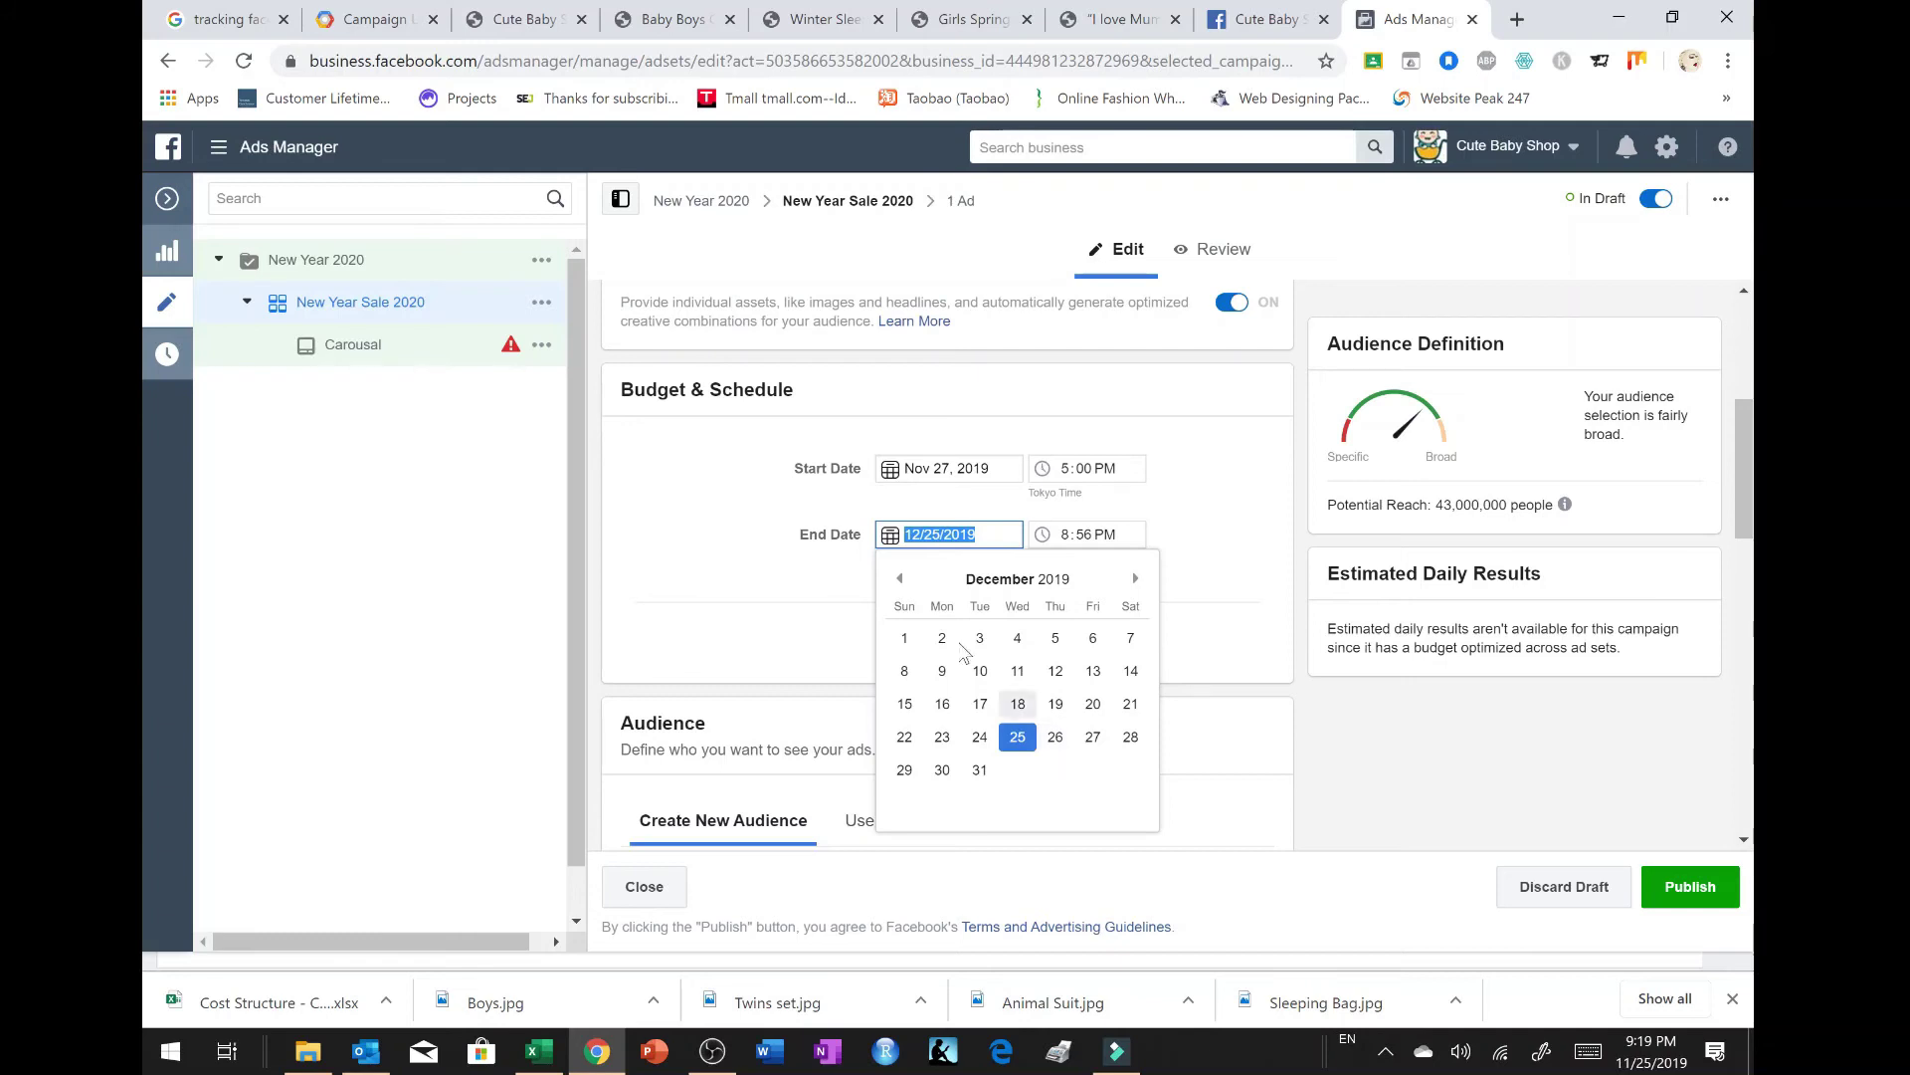
click(900, 579)
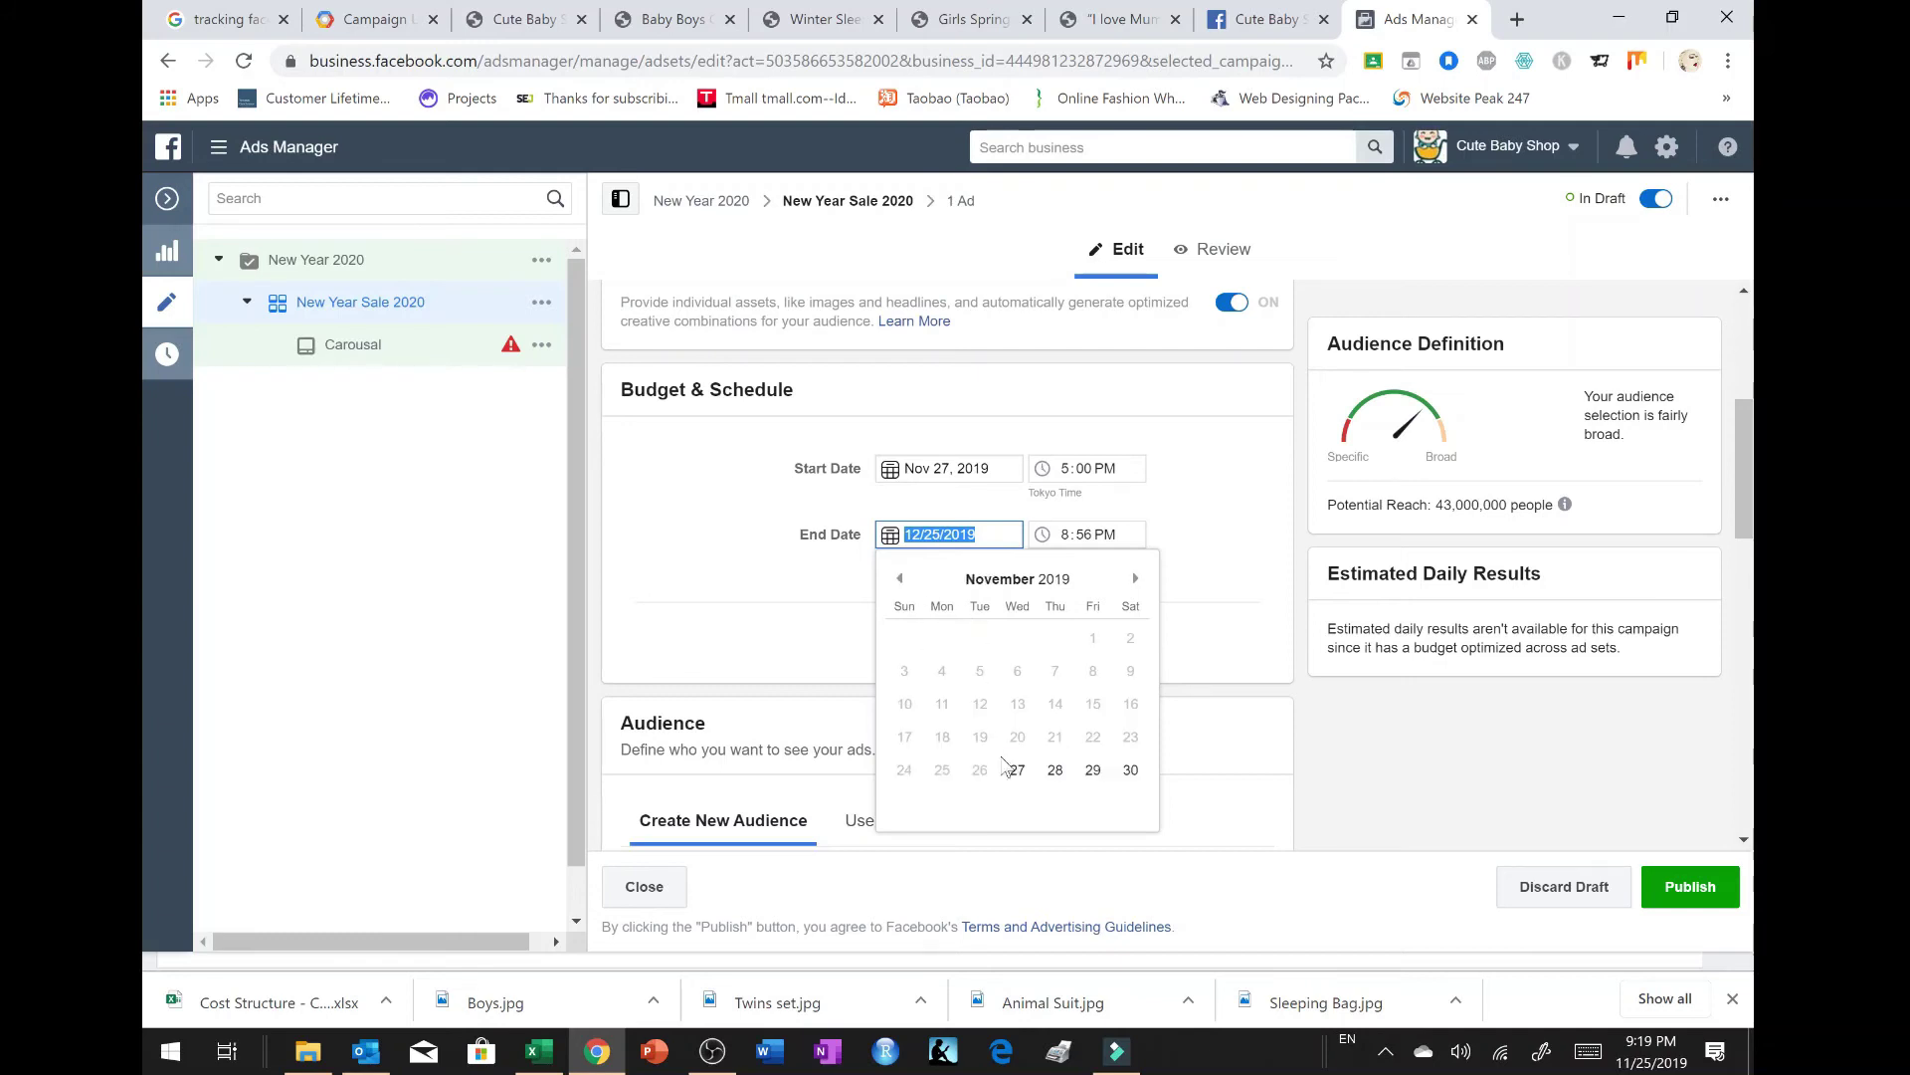
click(1131, 771)
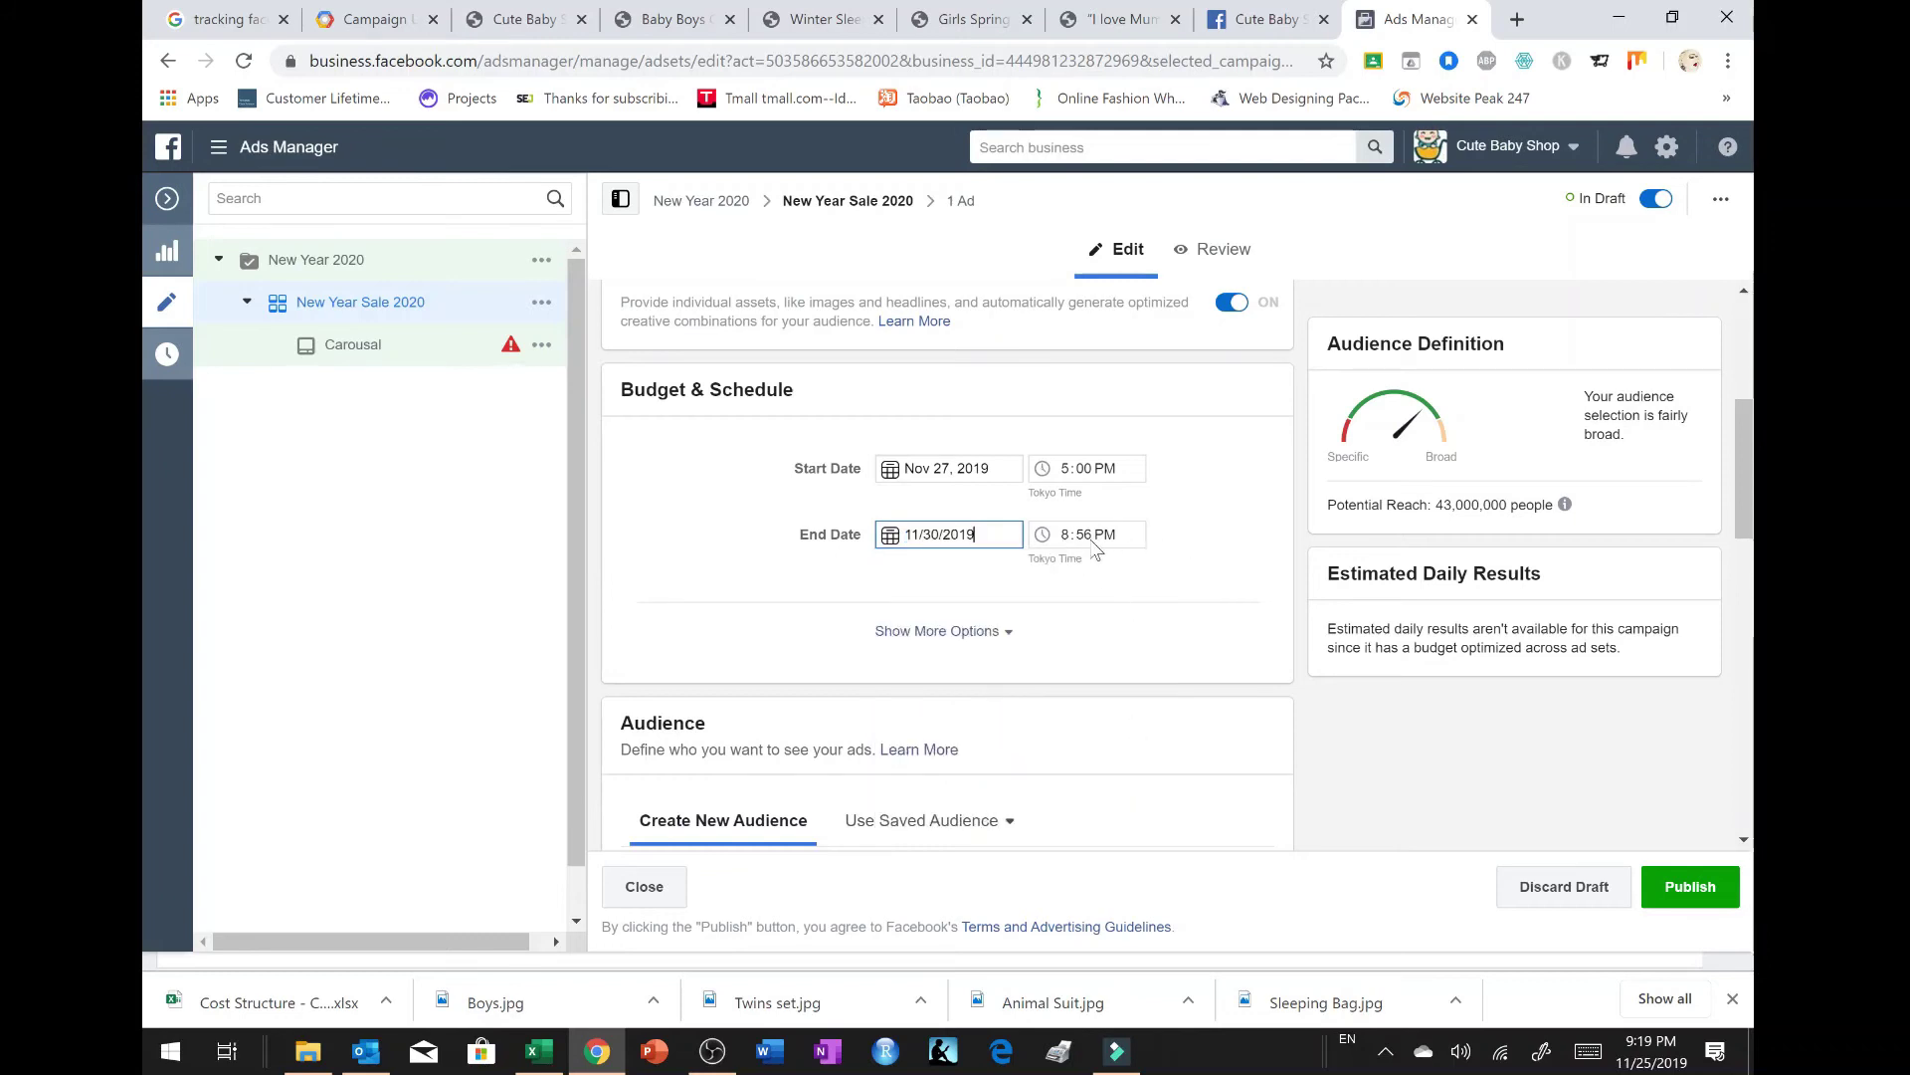
click(1160, 542)
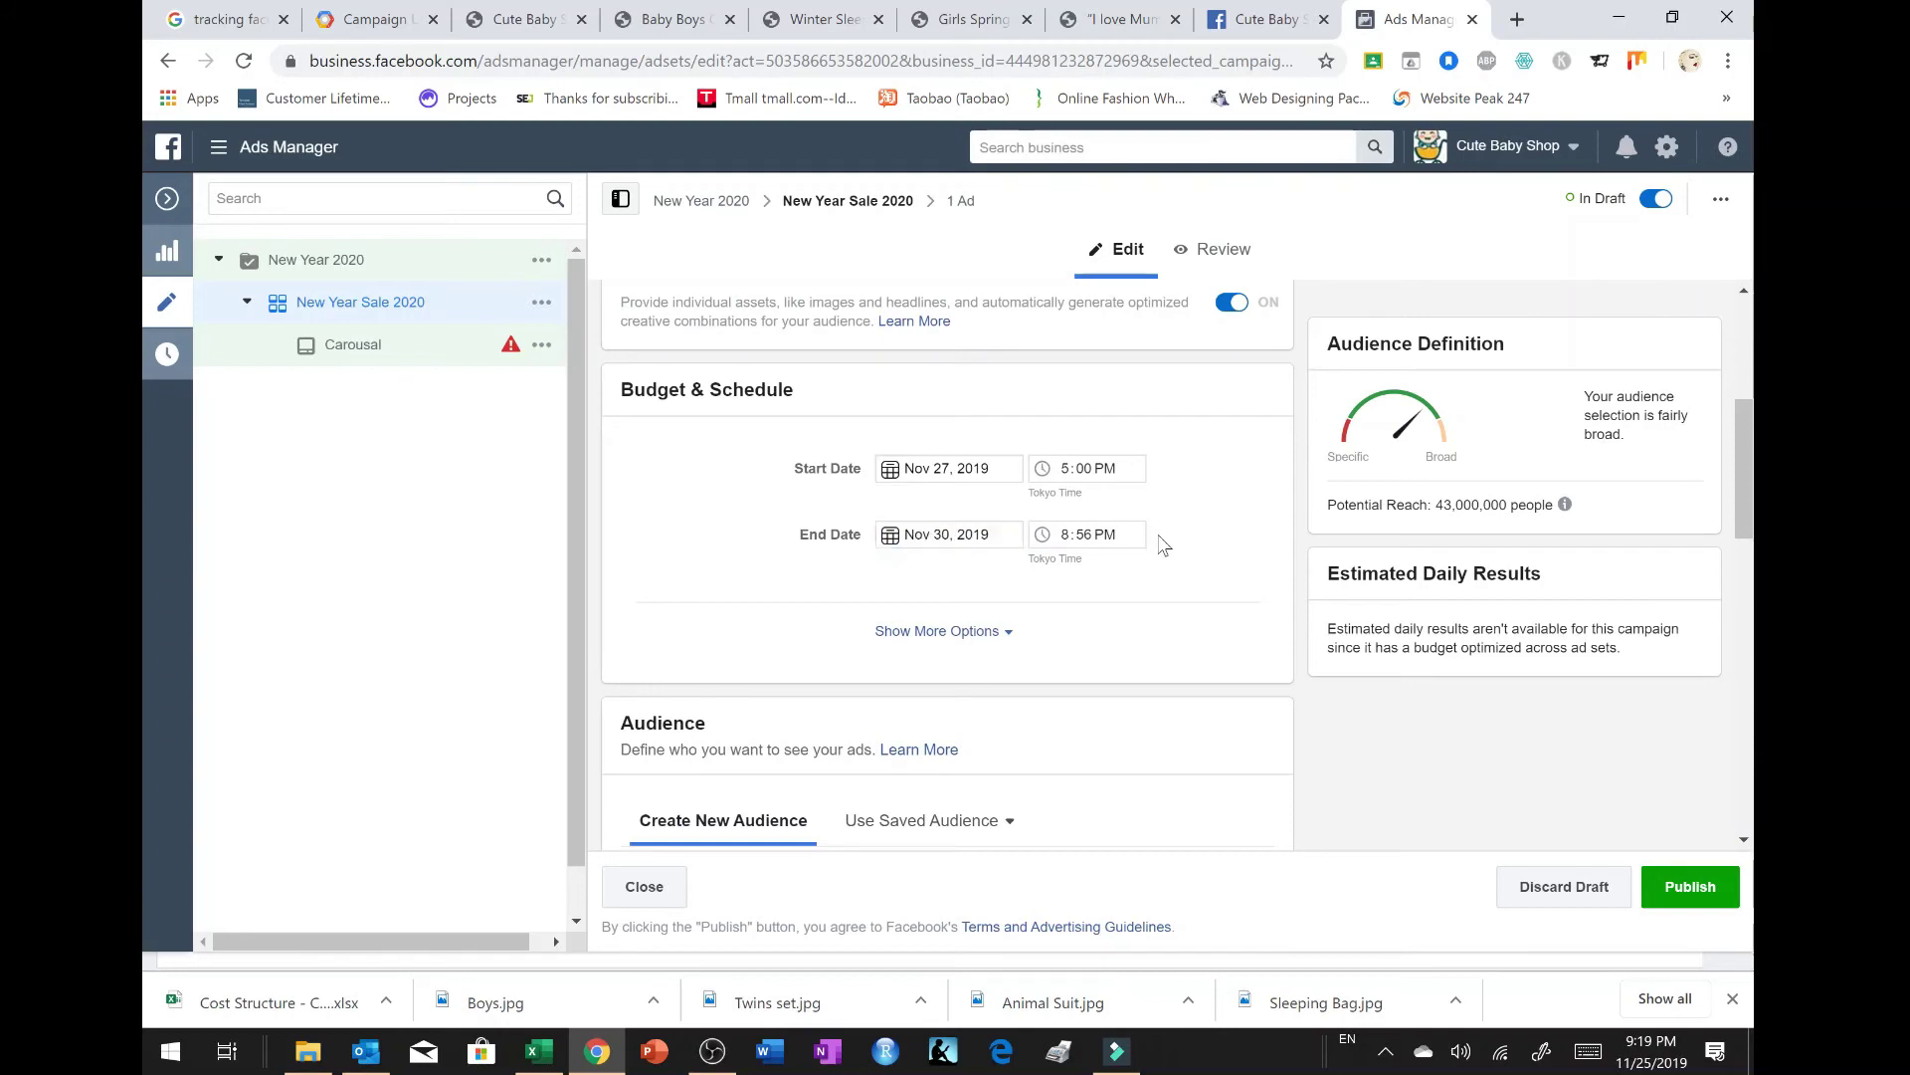
Step: Add lifetime spend limits to the ad set with a minimum of $5.00 and a maximum of $10.00
click(1009, 635)
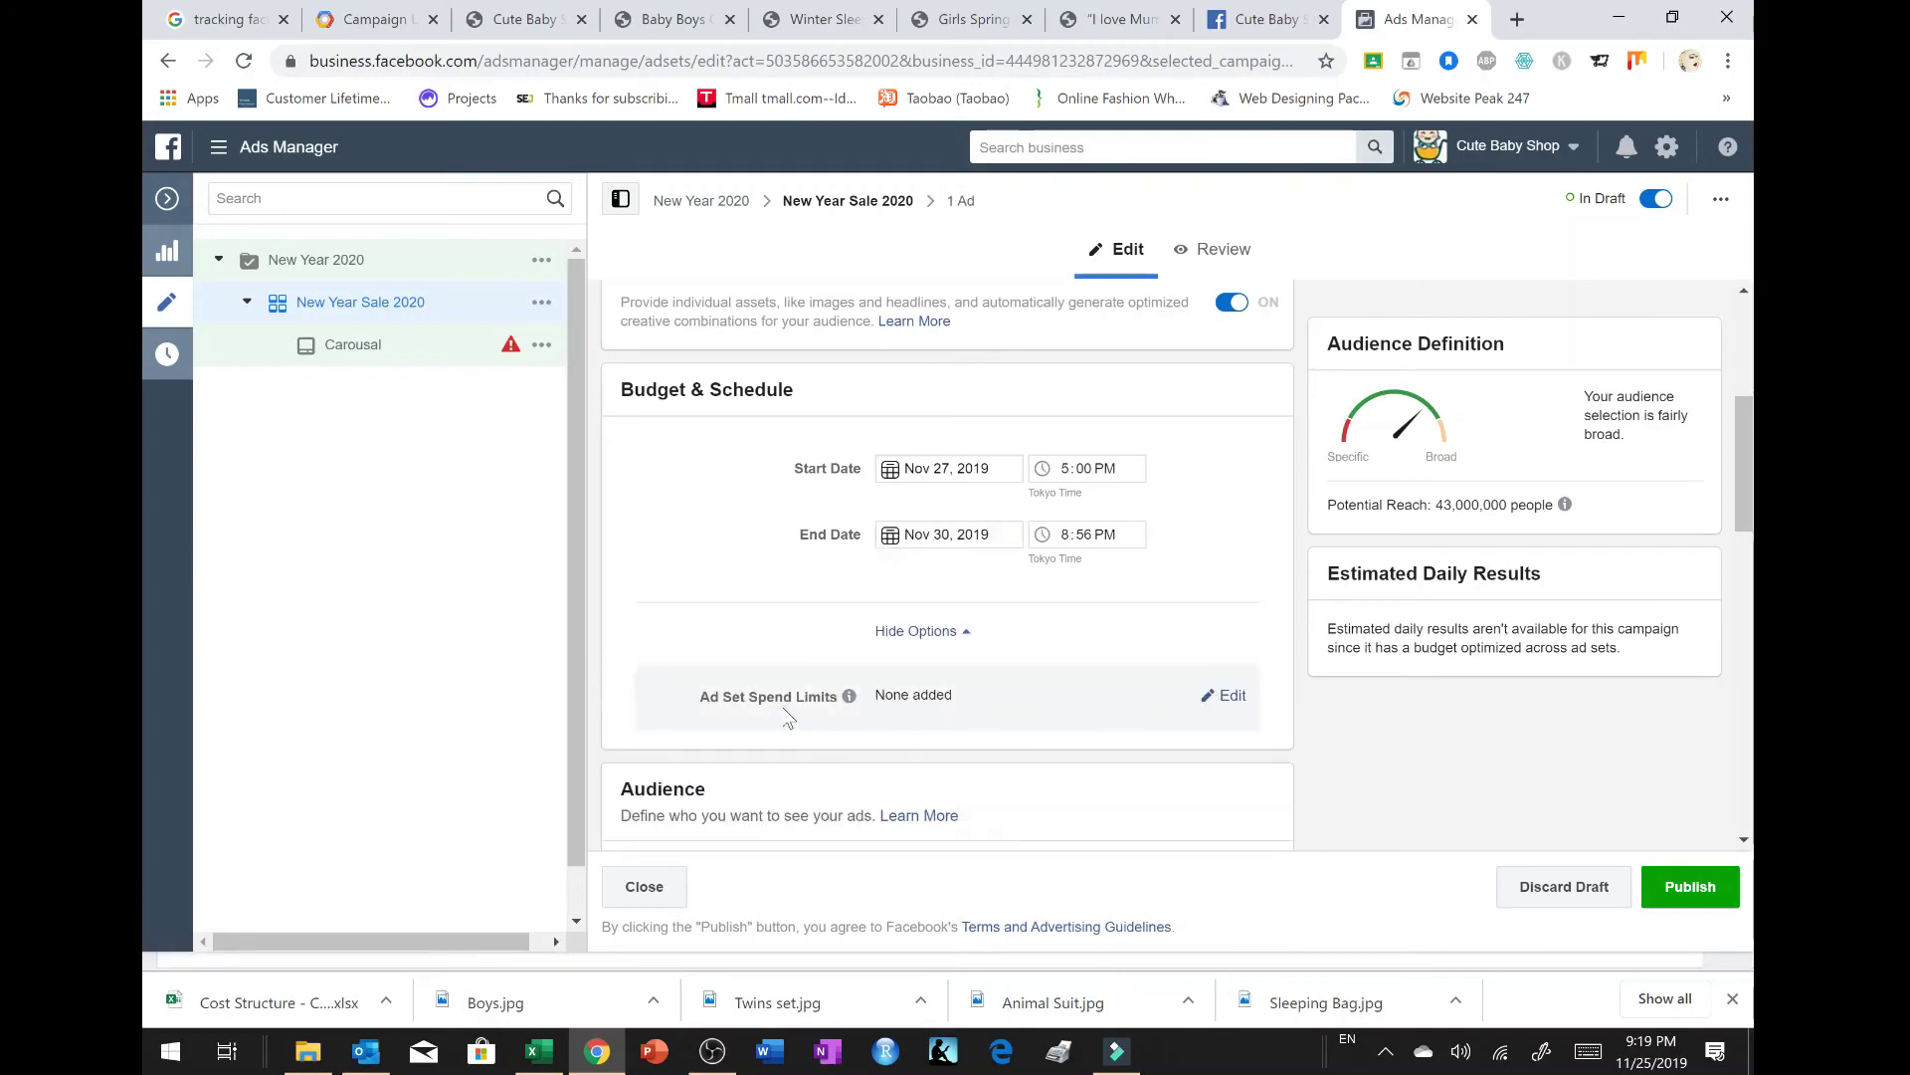
click(1216, 698)
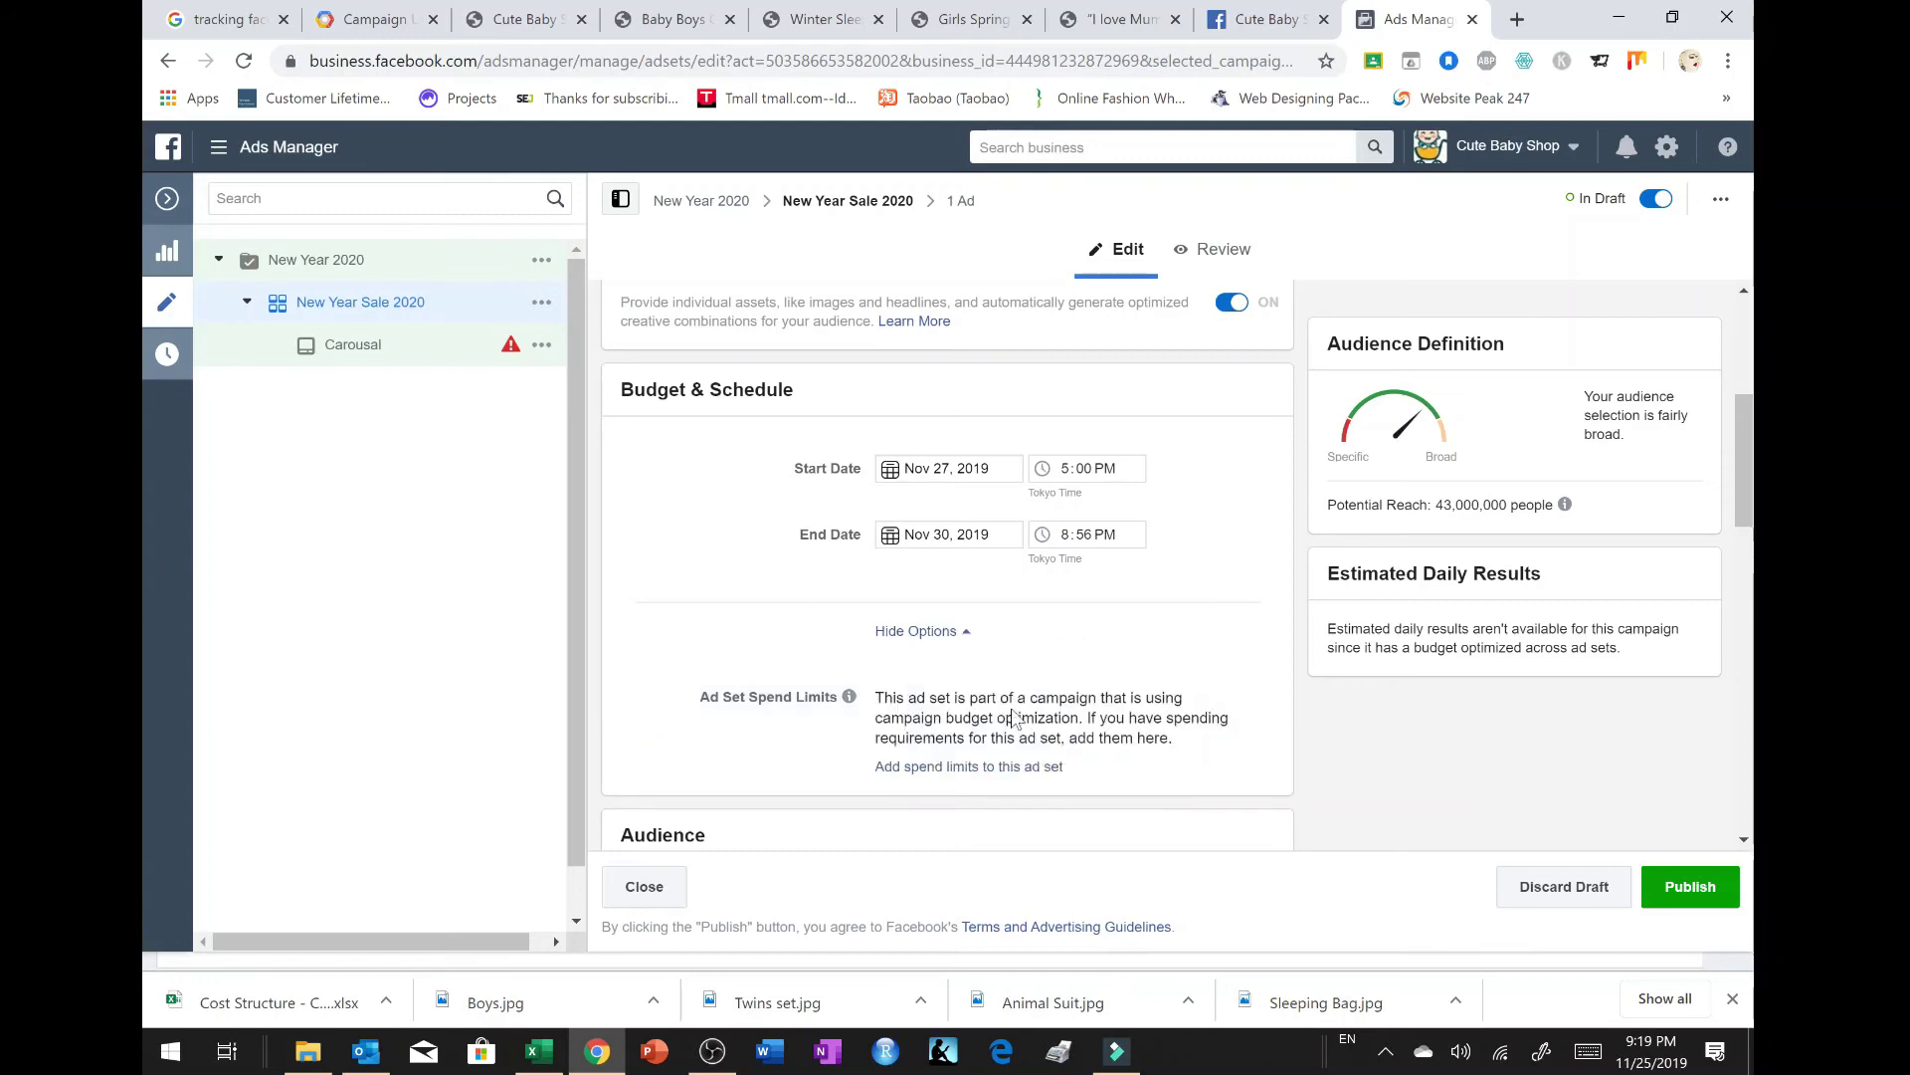
click(932, 773)
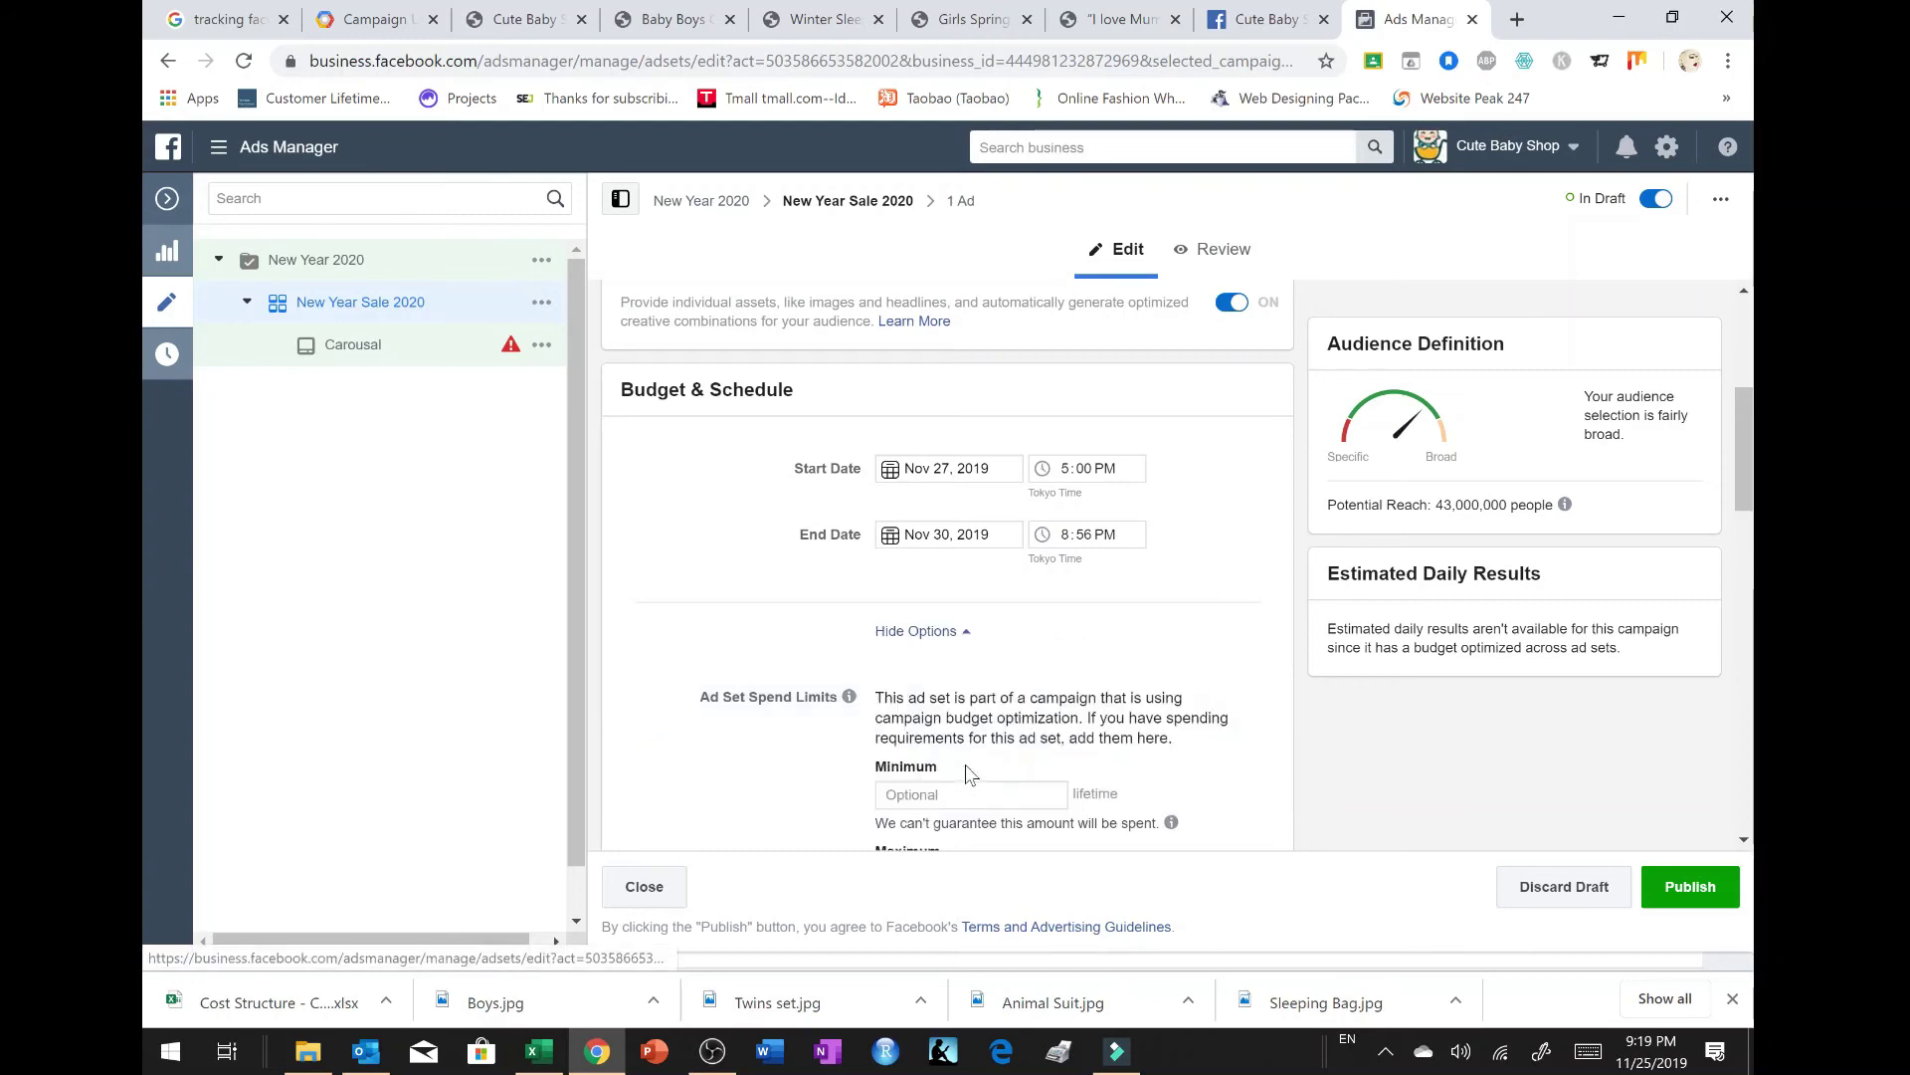
scroll(999, 708, down, 3)
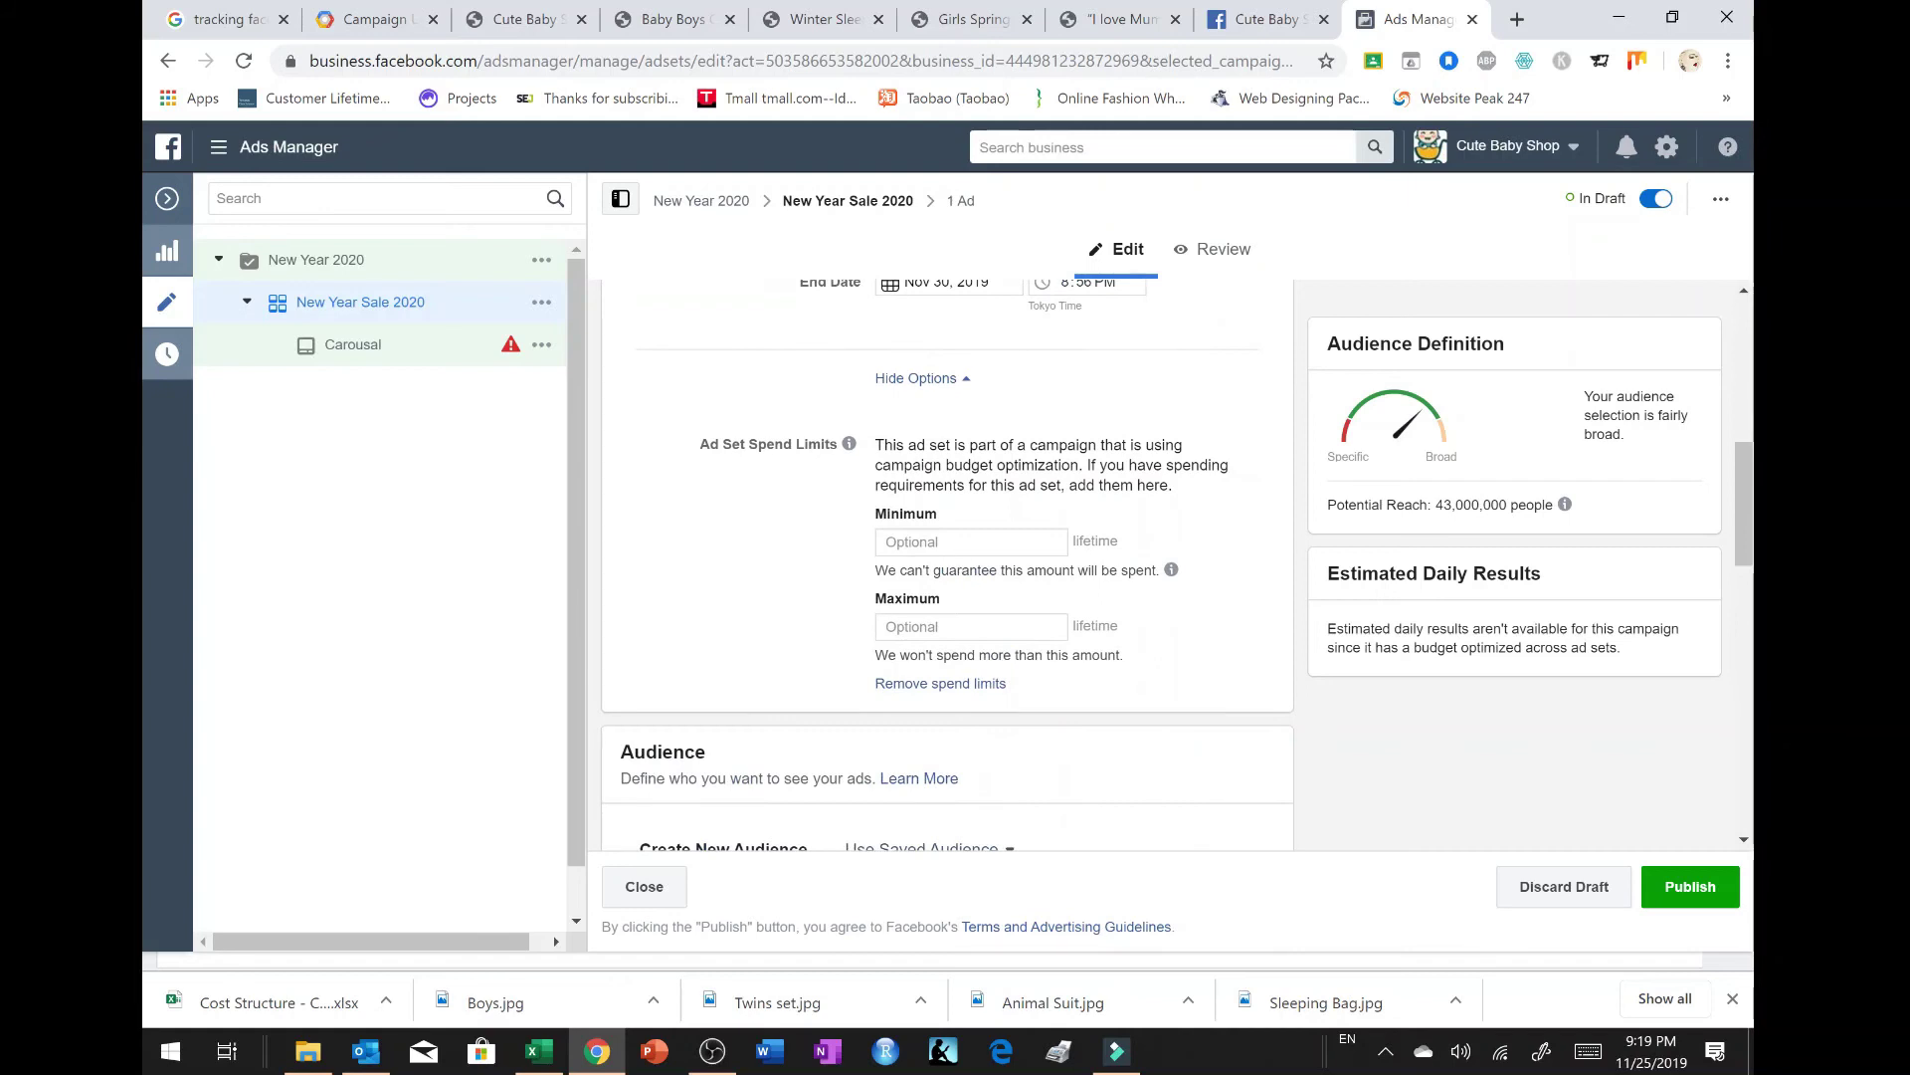
click(971, 543)
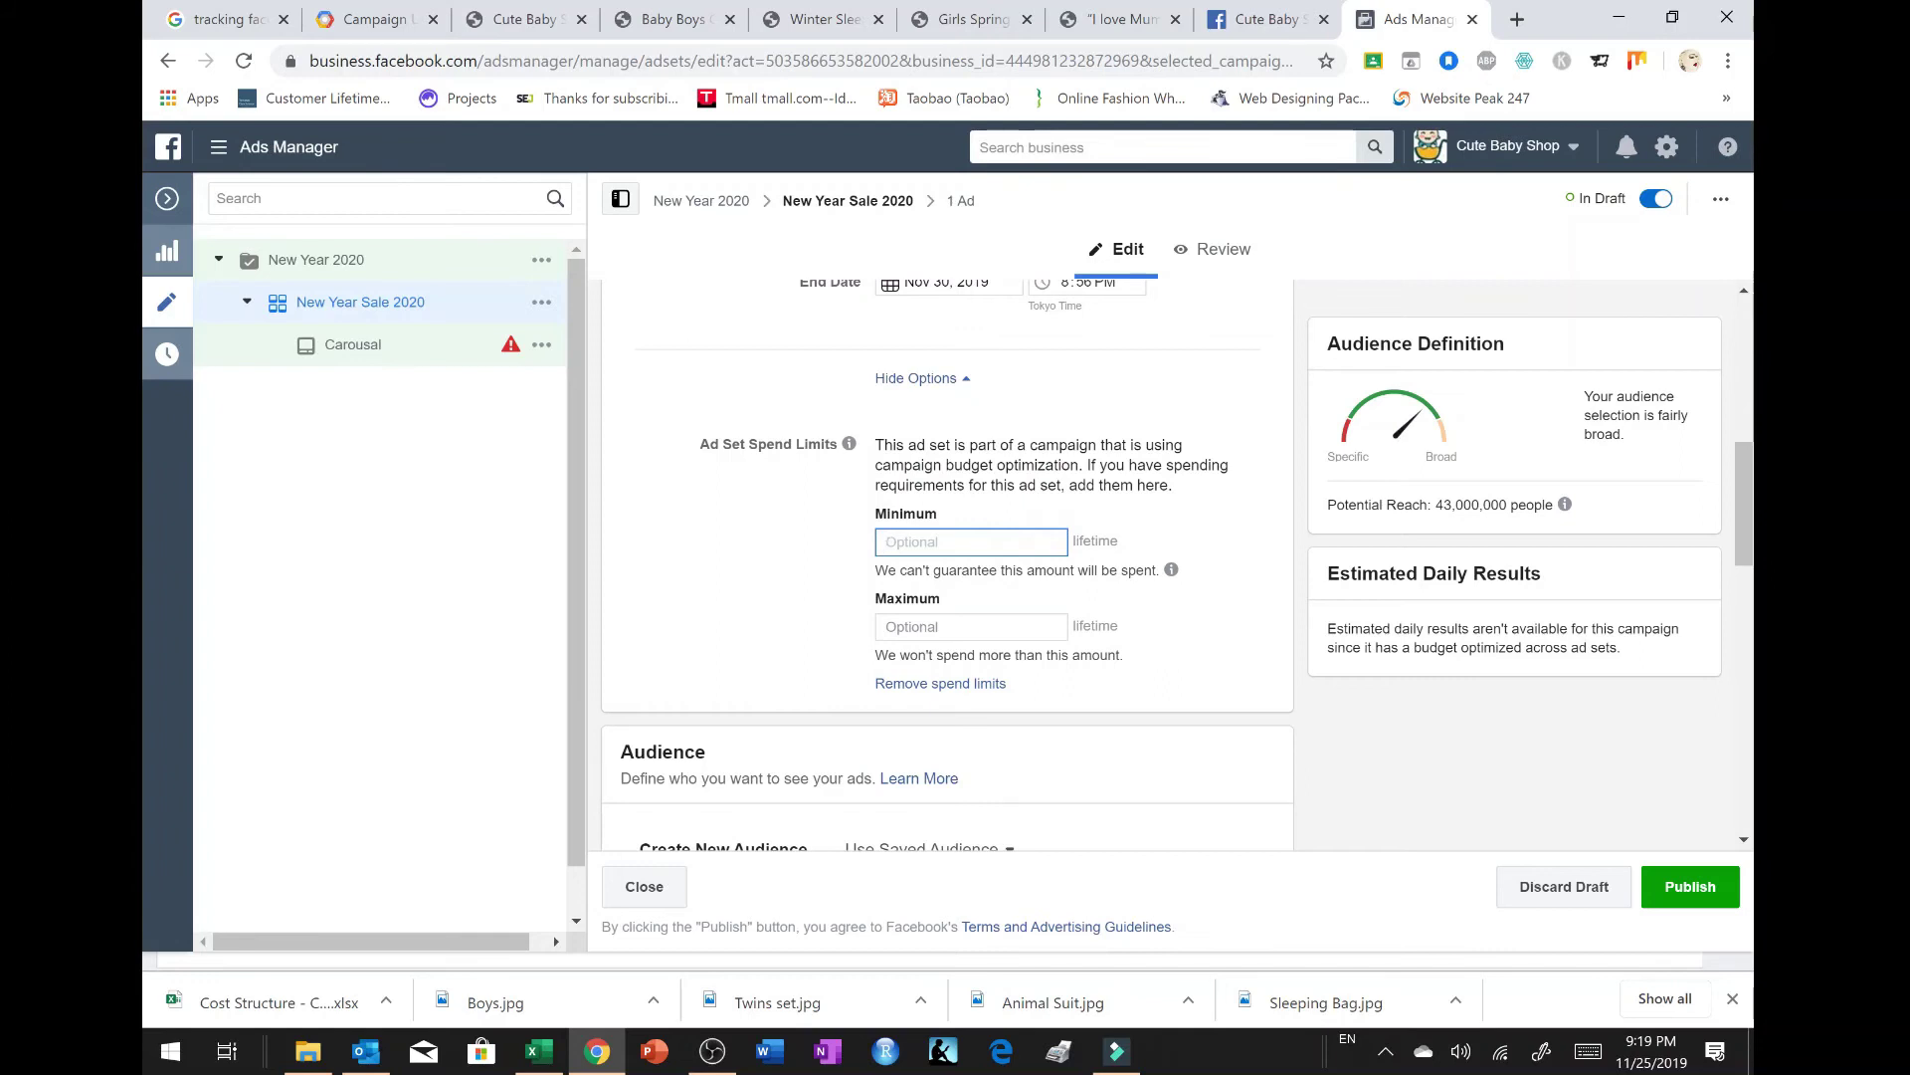
text(5)
key(Tab)
text(1)
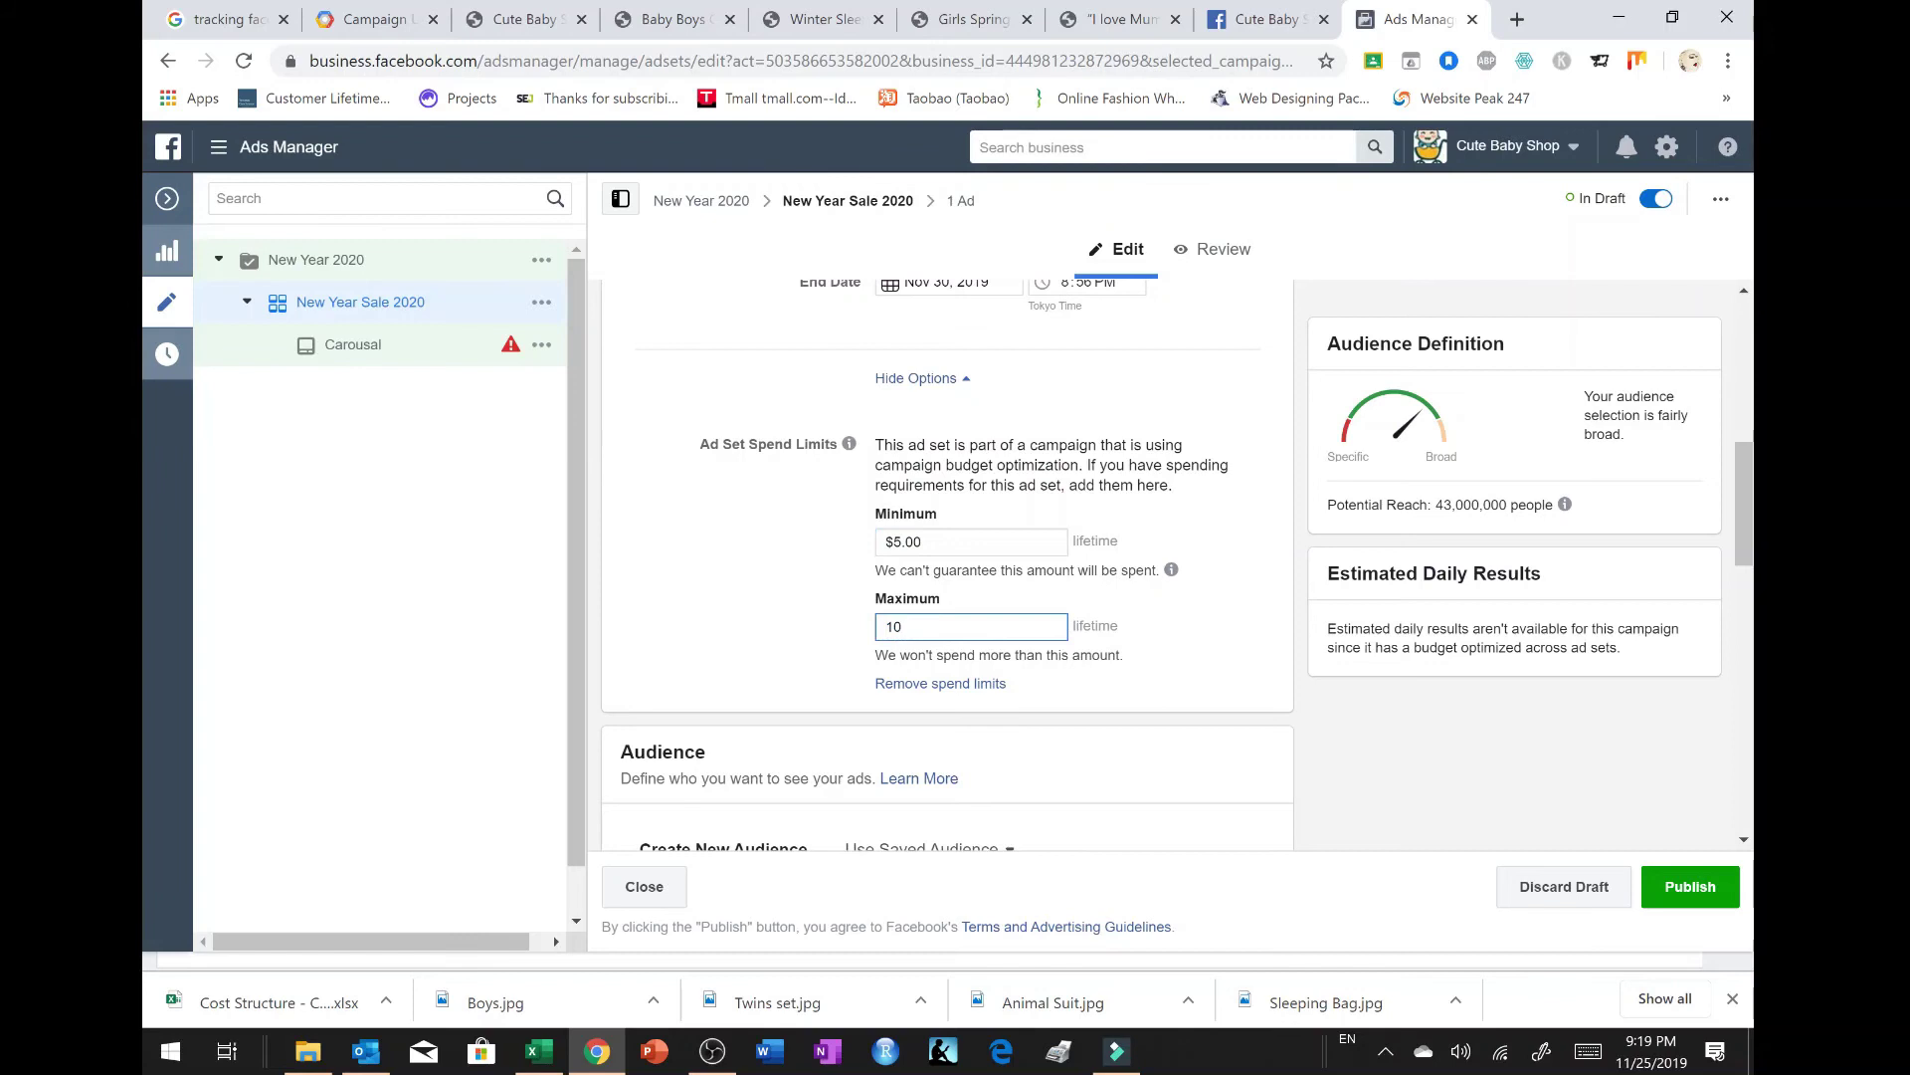
key(Tab)
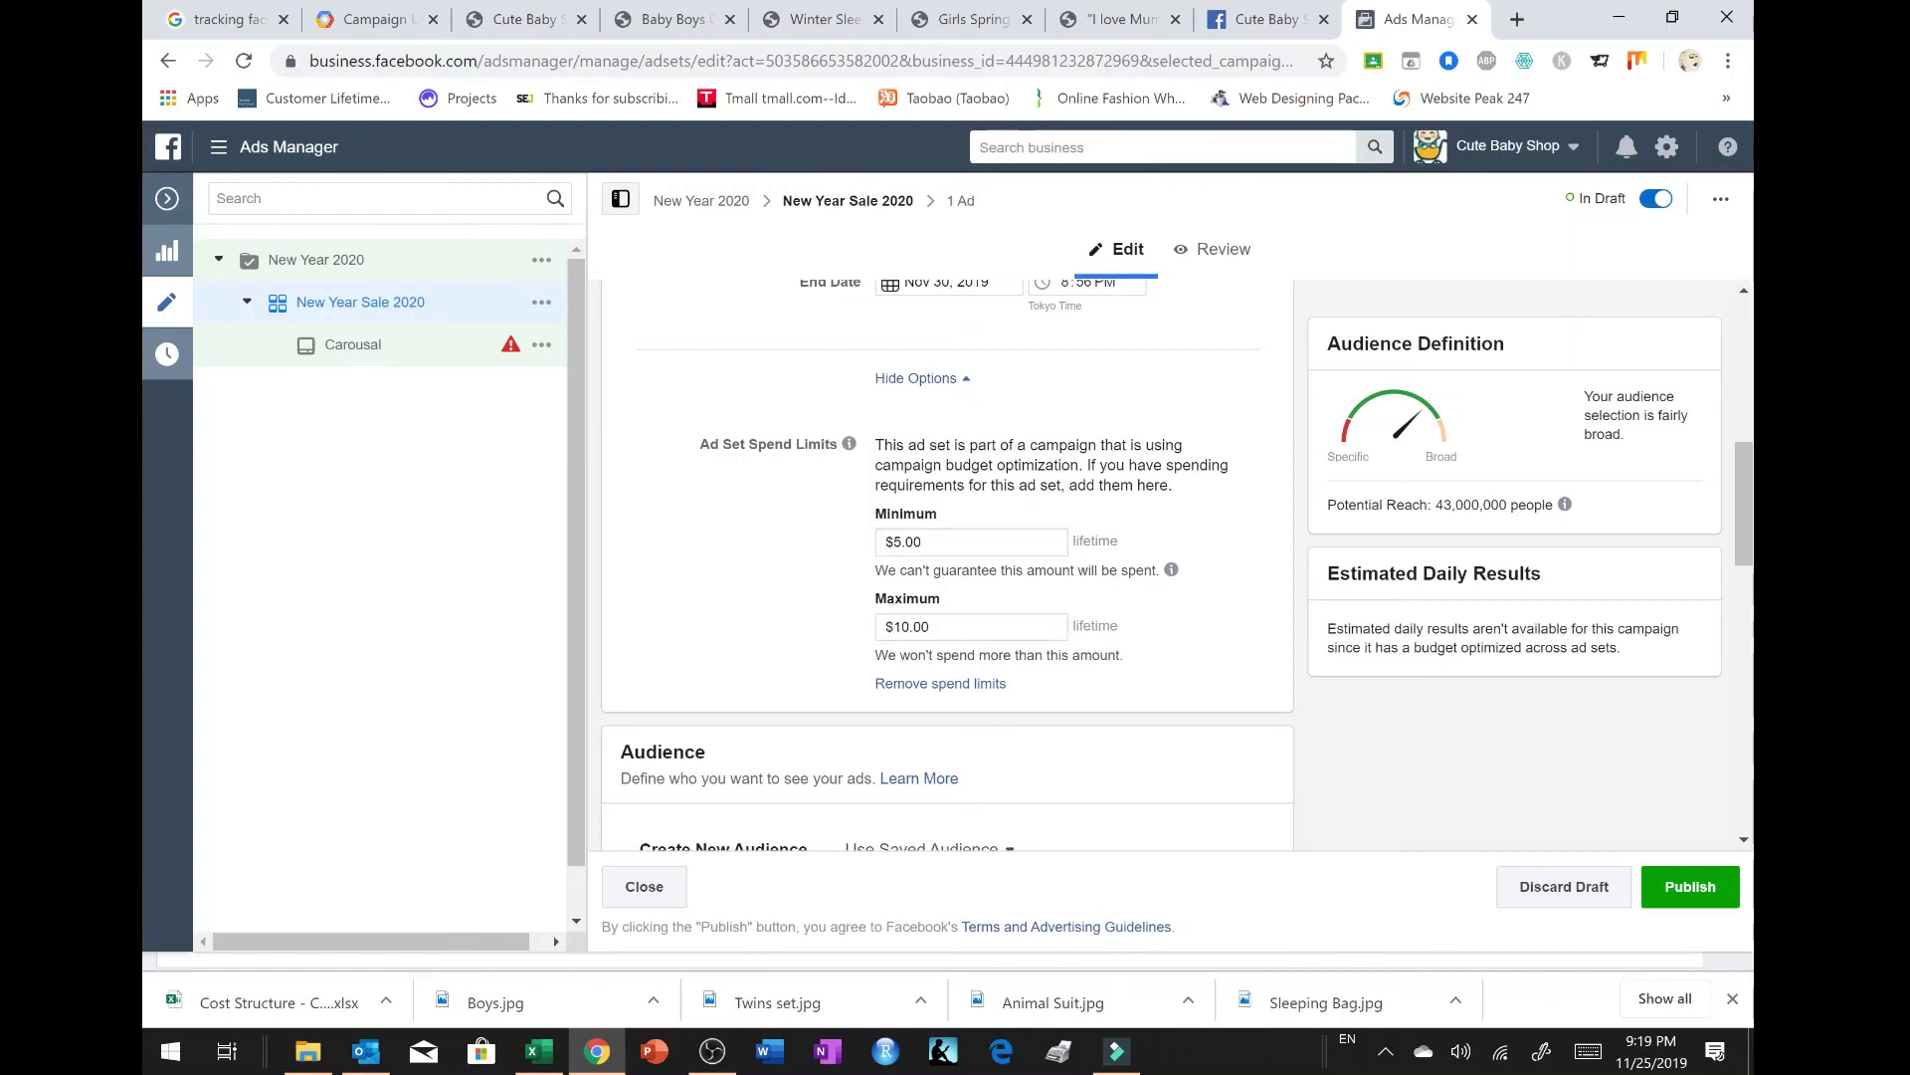
Step: Apply the saved audience Cute Baby Shop to the ad set and dismiss the detailed targeting expansion notice
scroll(797, 588, down, 3)
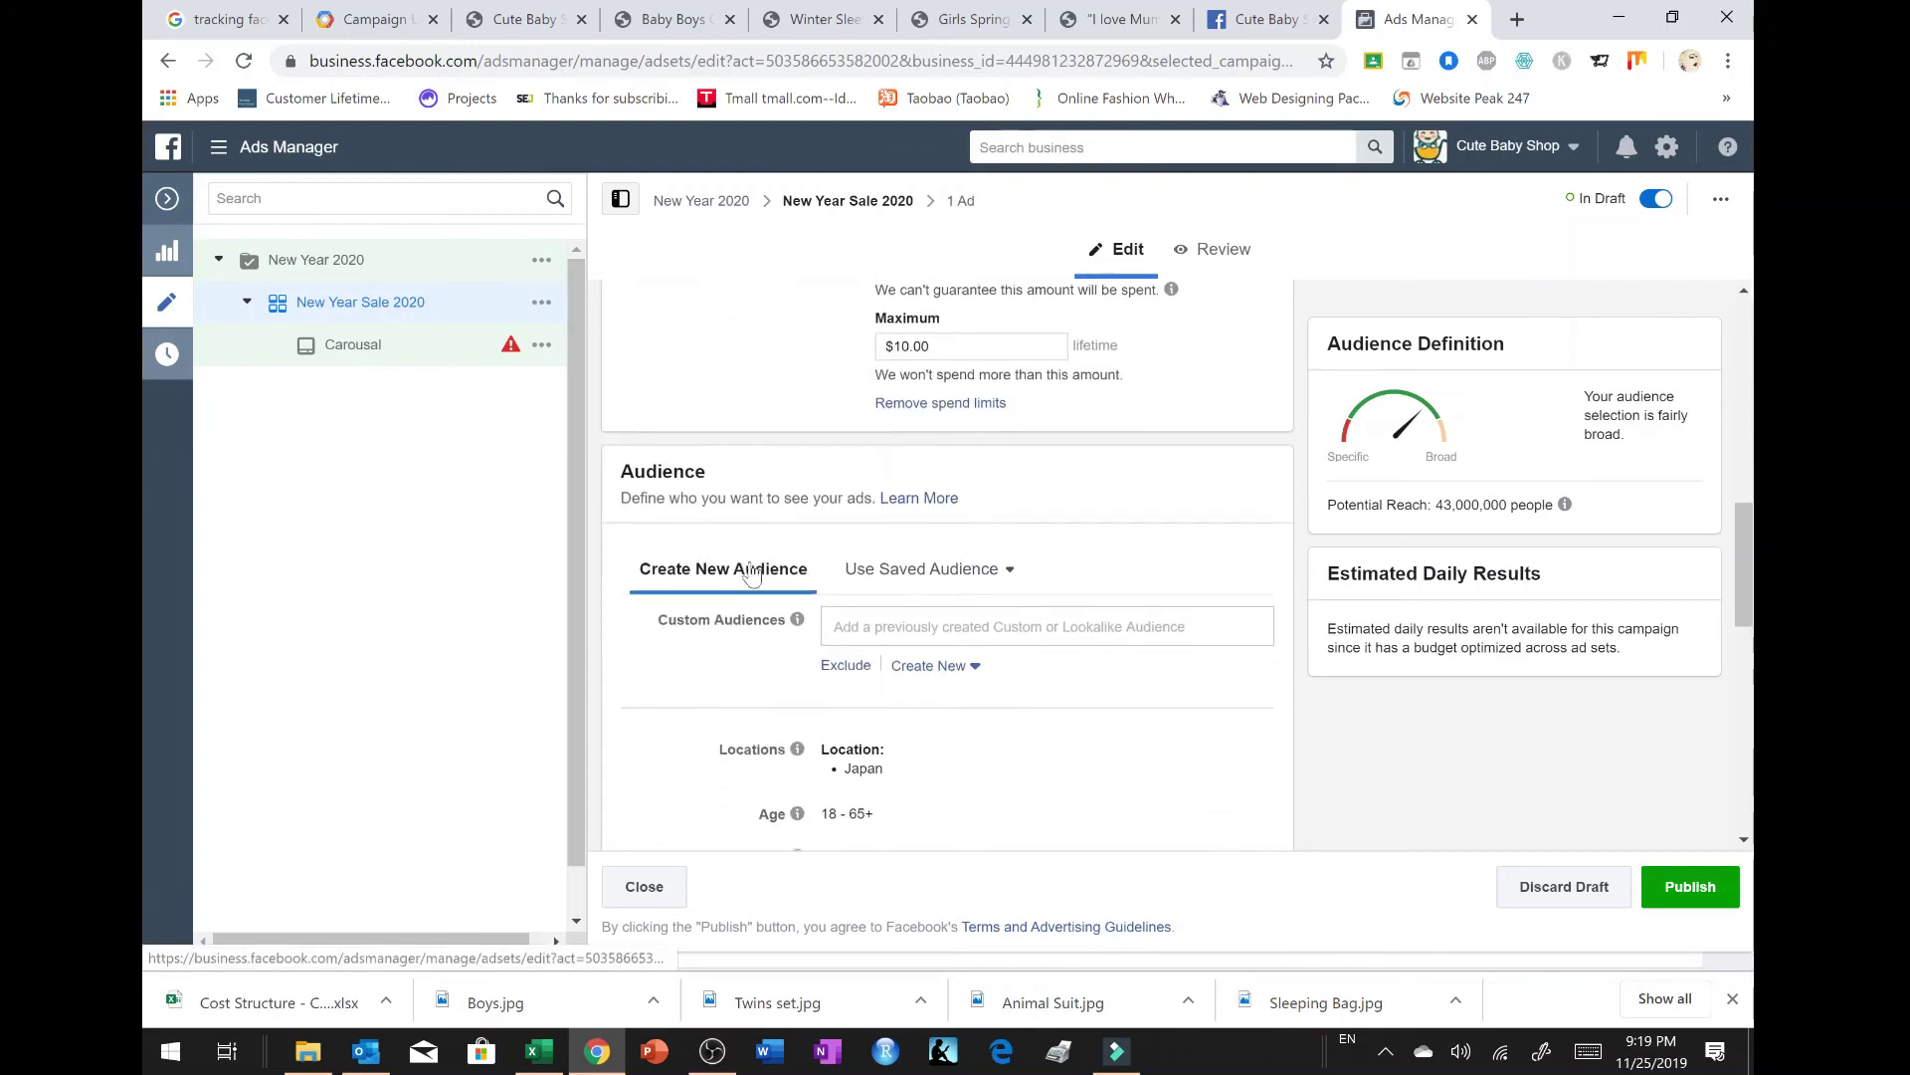
scroll(751, 567, down, 3)
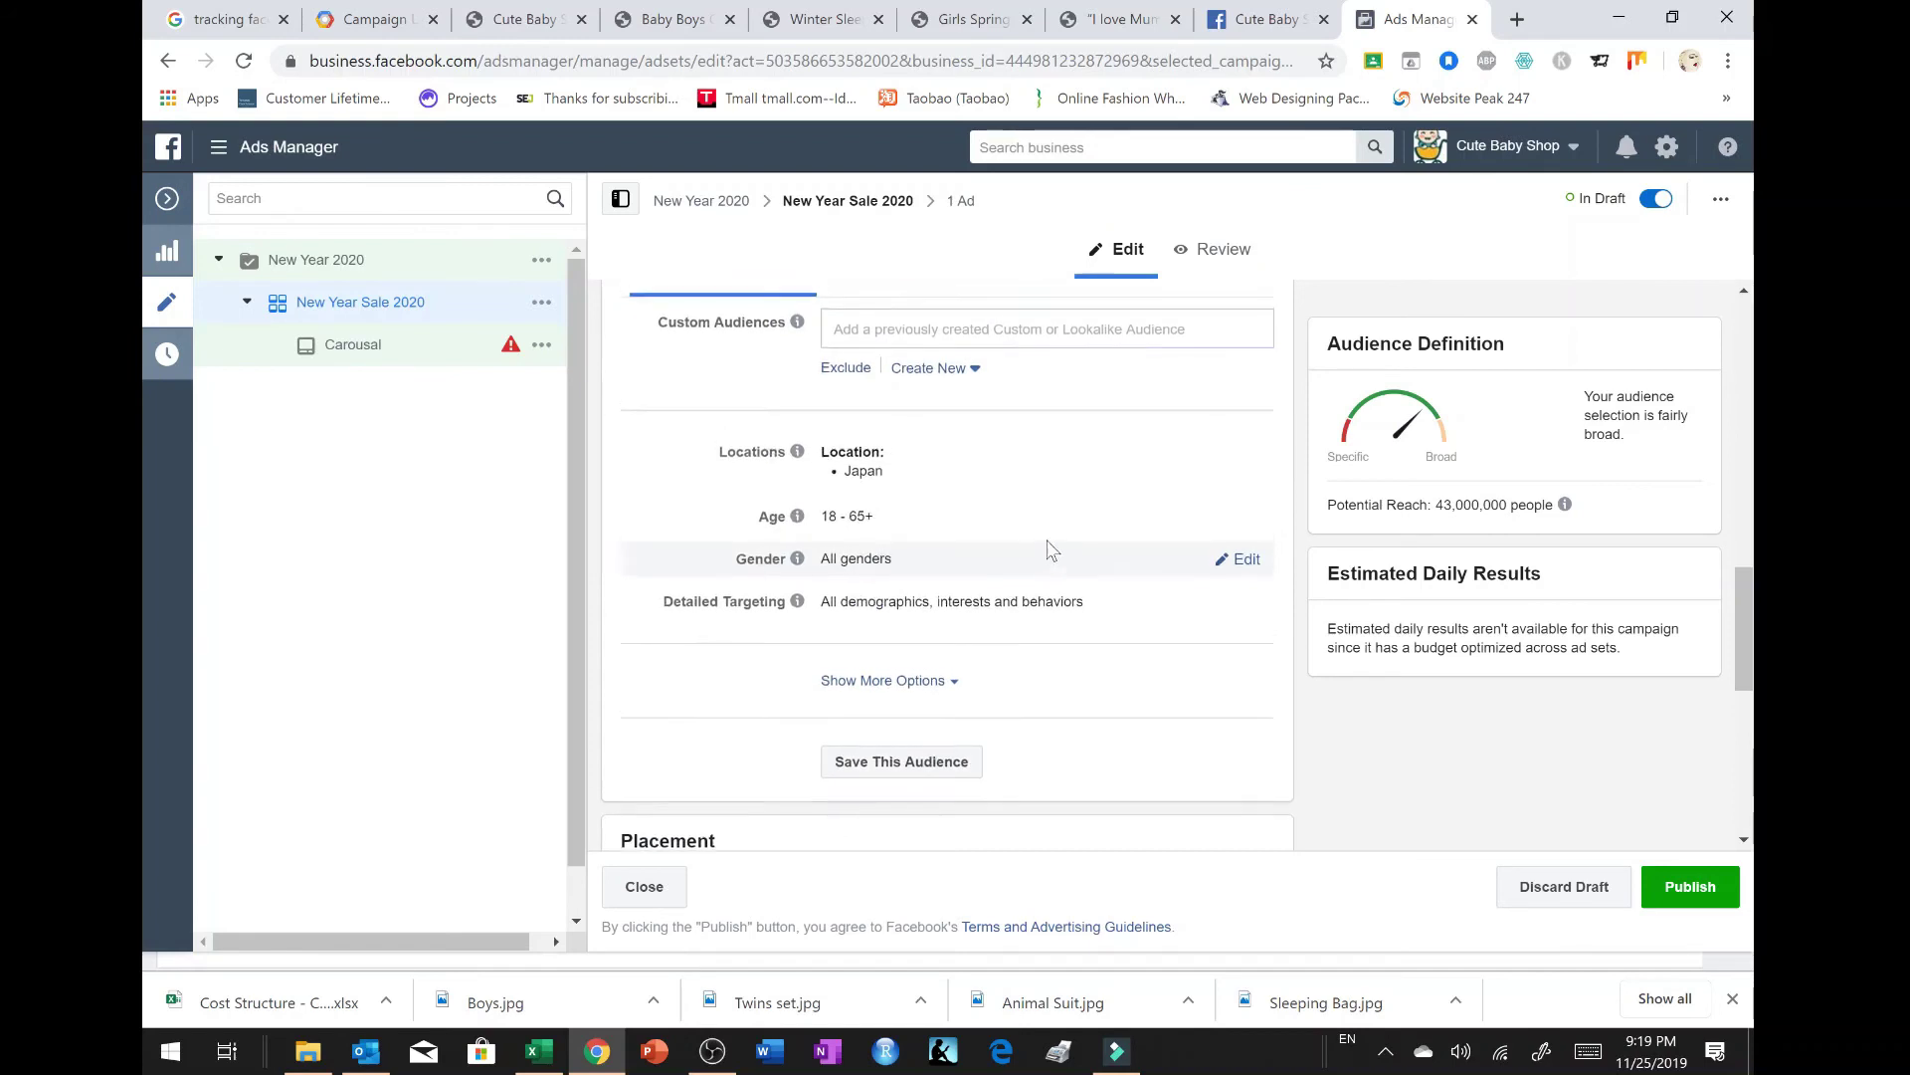
scroll(1051, 550, up, 1)
scroll(1051, 550, up, 1)
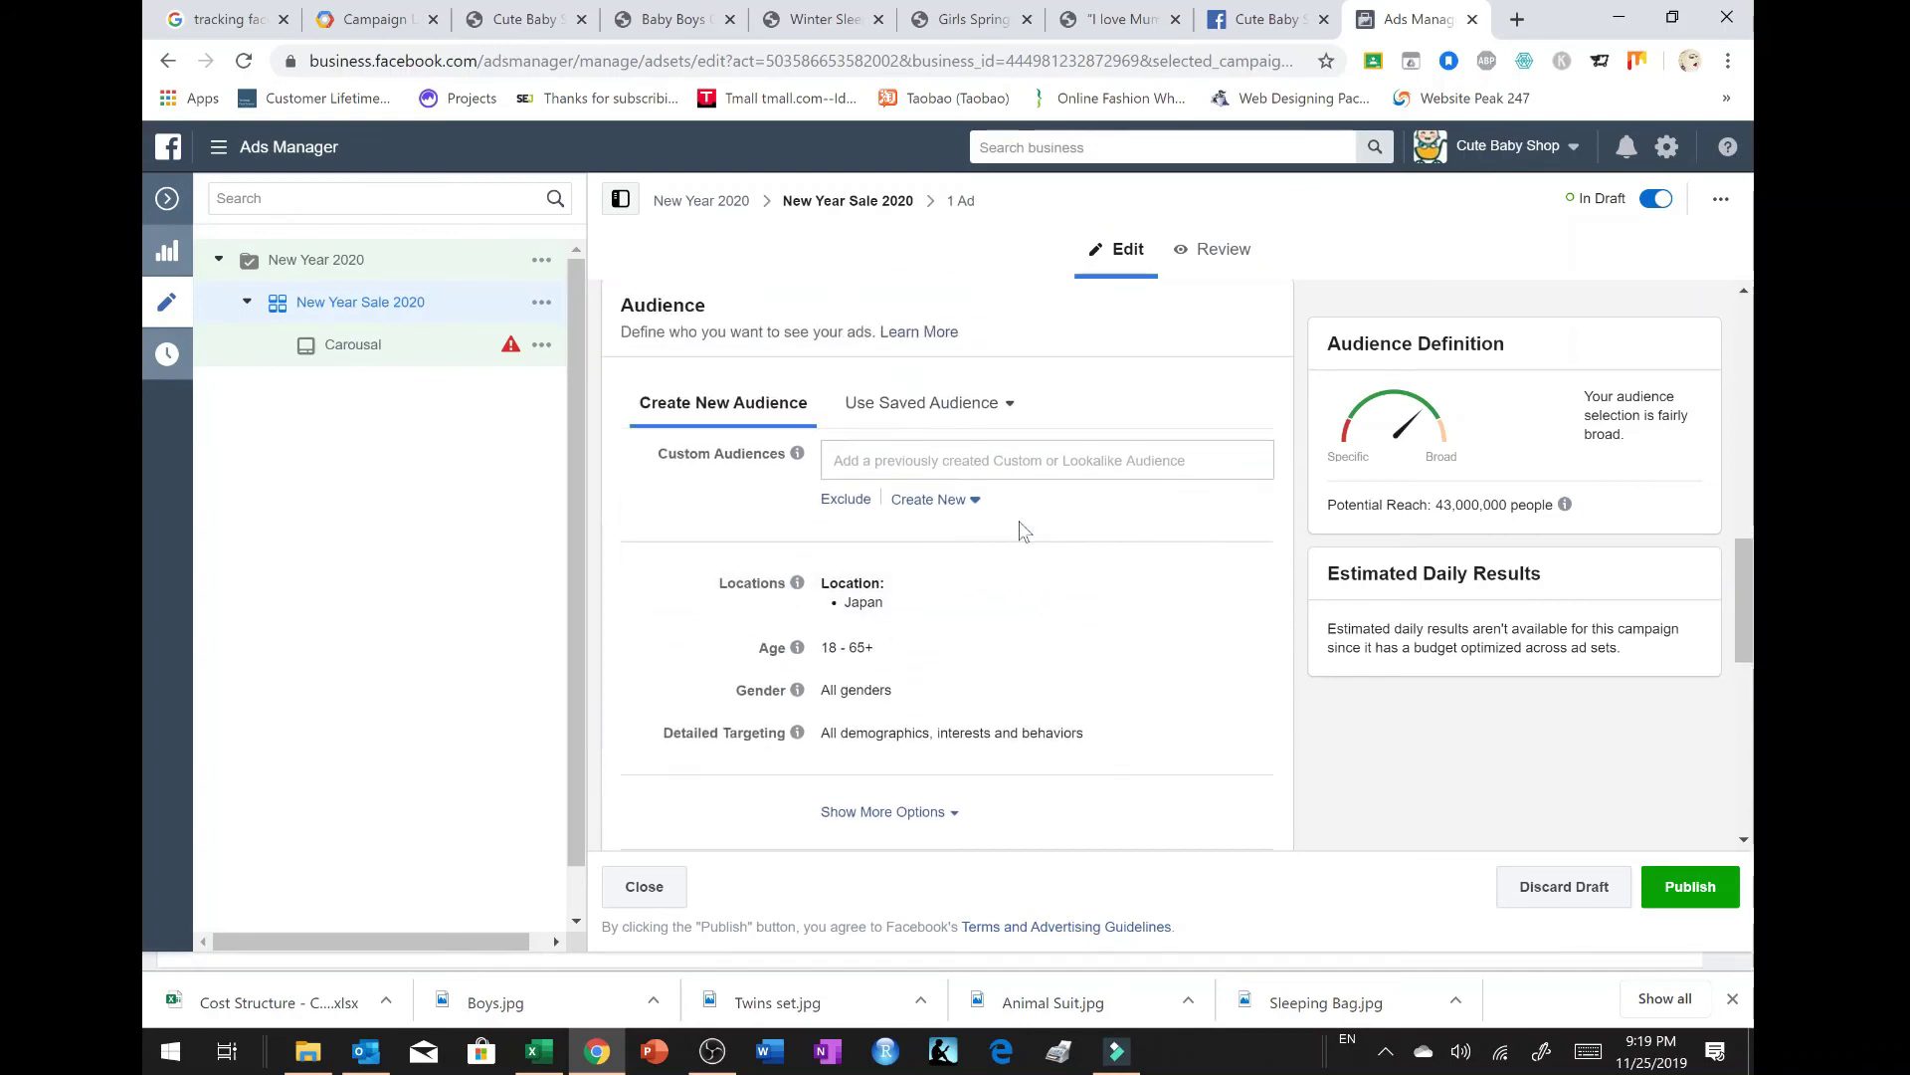
click(1013, 403)
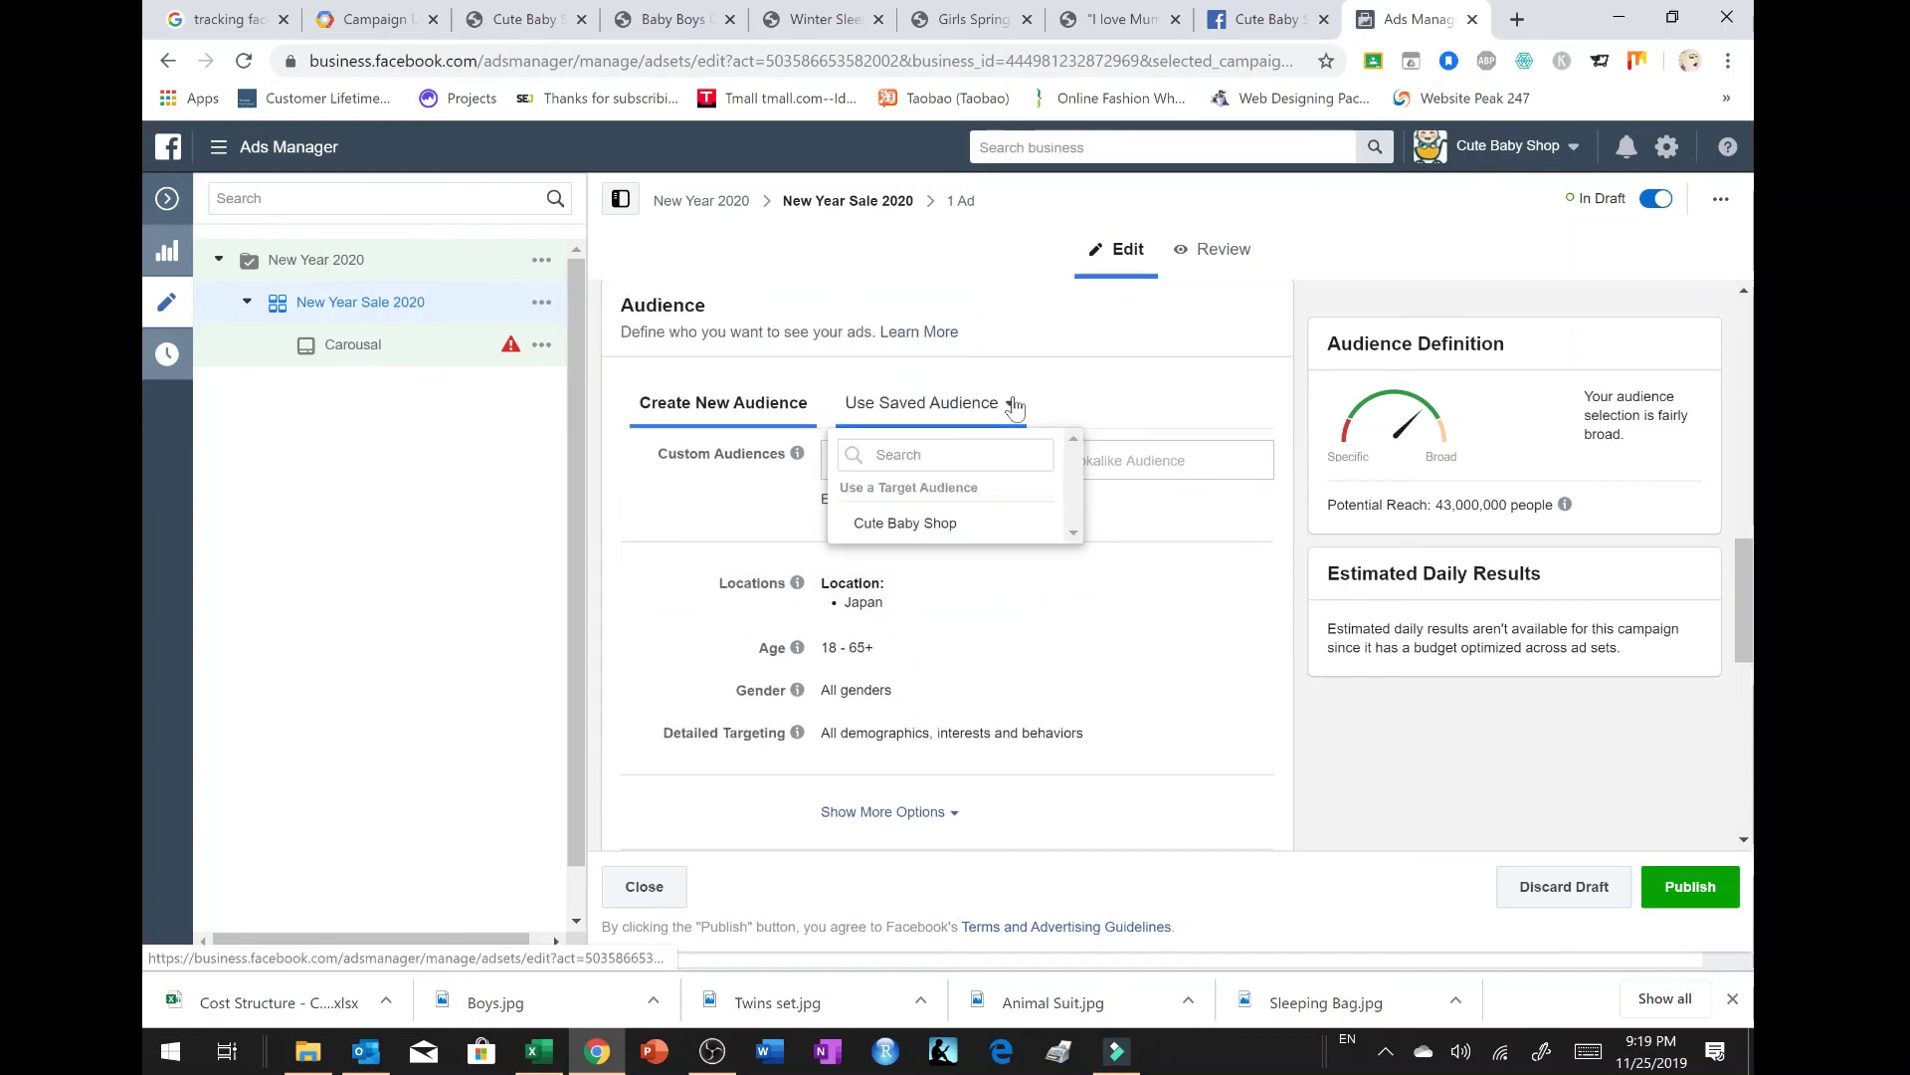
click(911, 524)
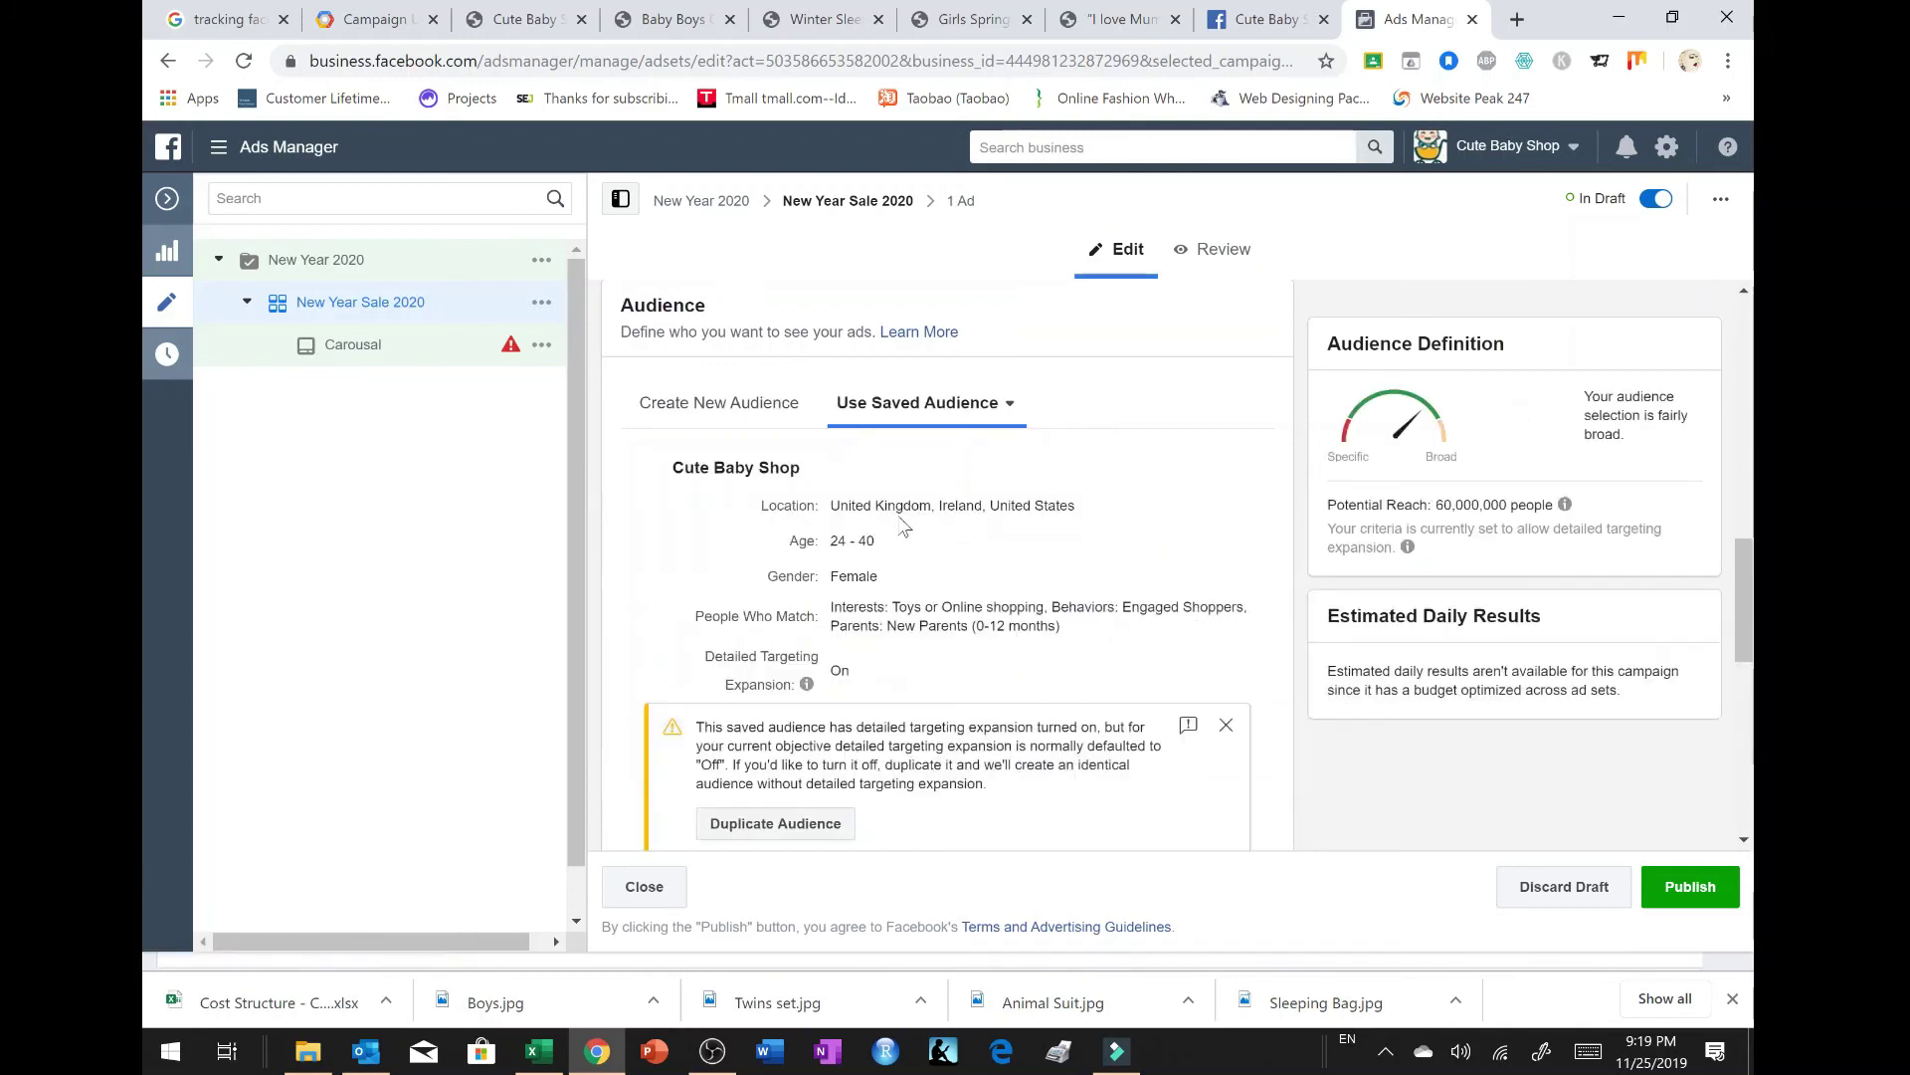
click(1226, 724)
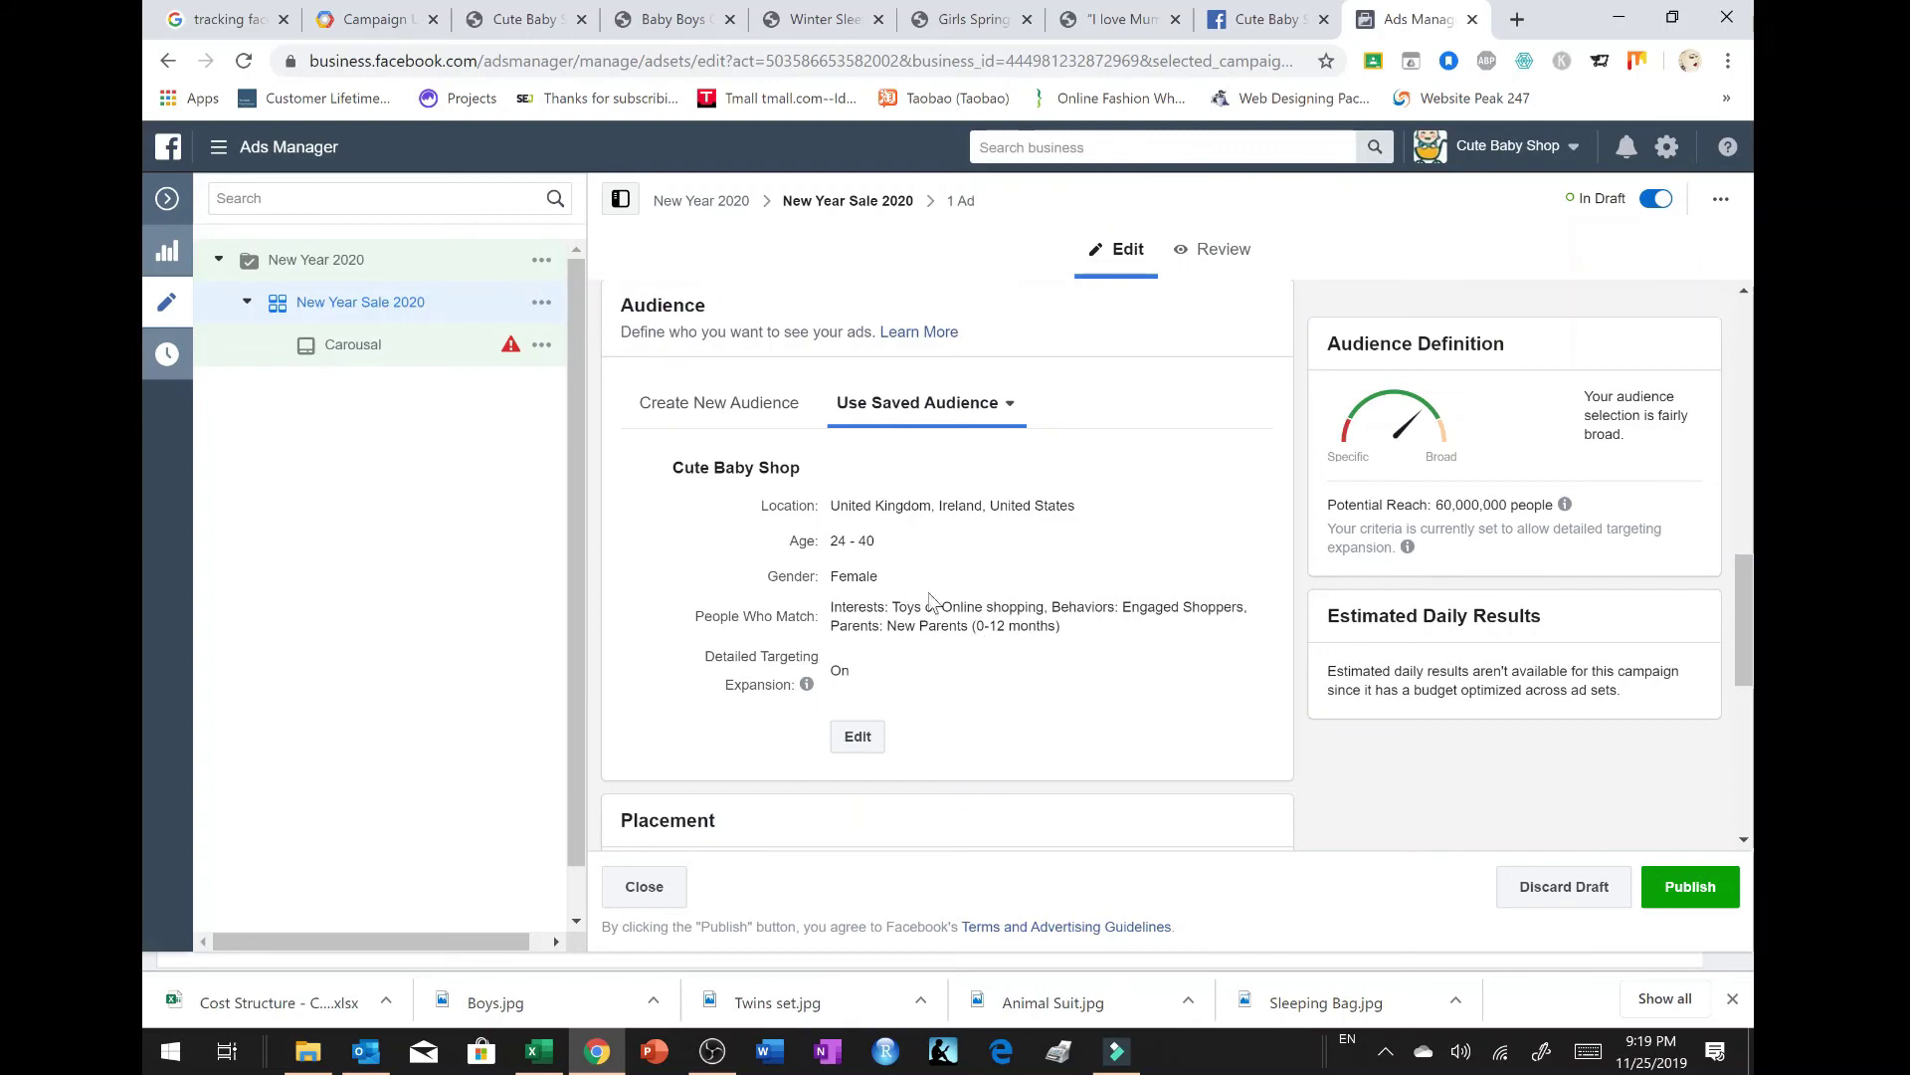
Step: Open the saved Cute Baby Shop audience for editing and review its additional options, location choices and age settings
click(856, 739)
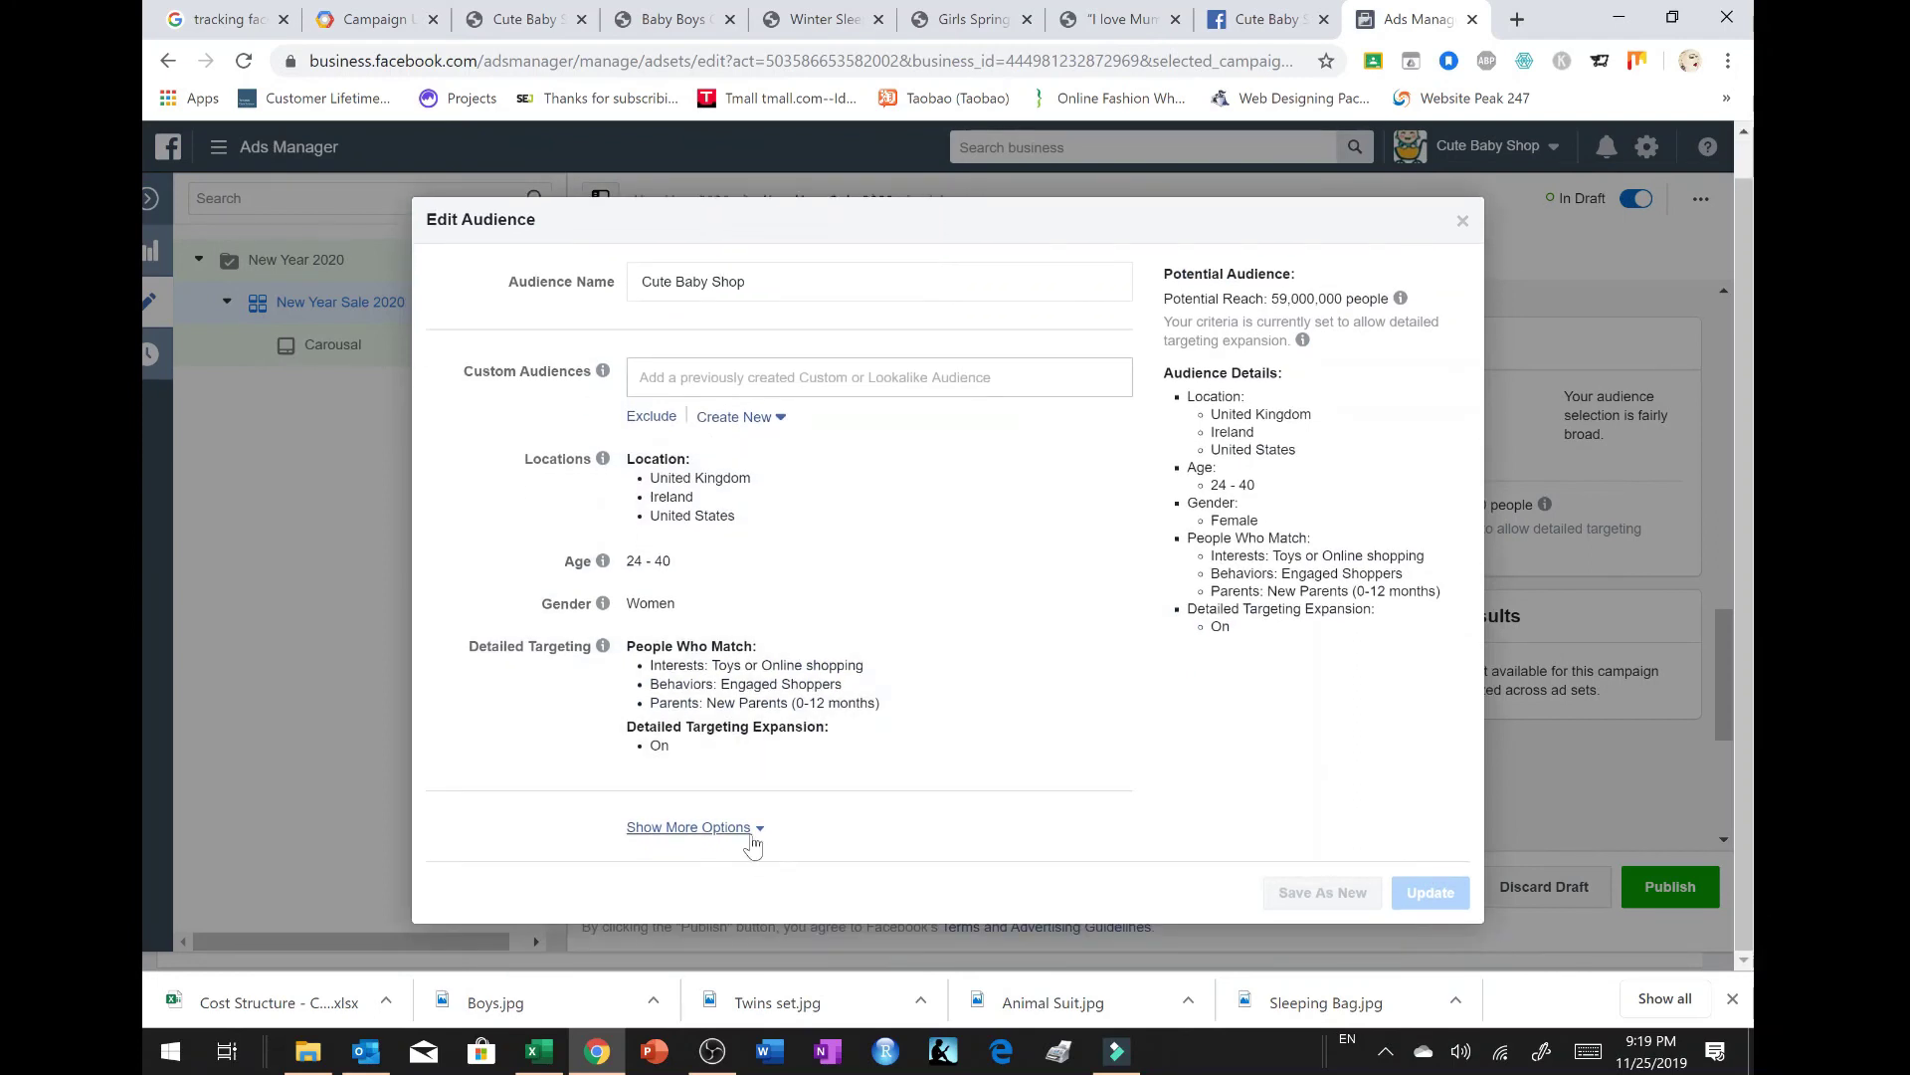
click(756, 828)
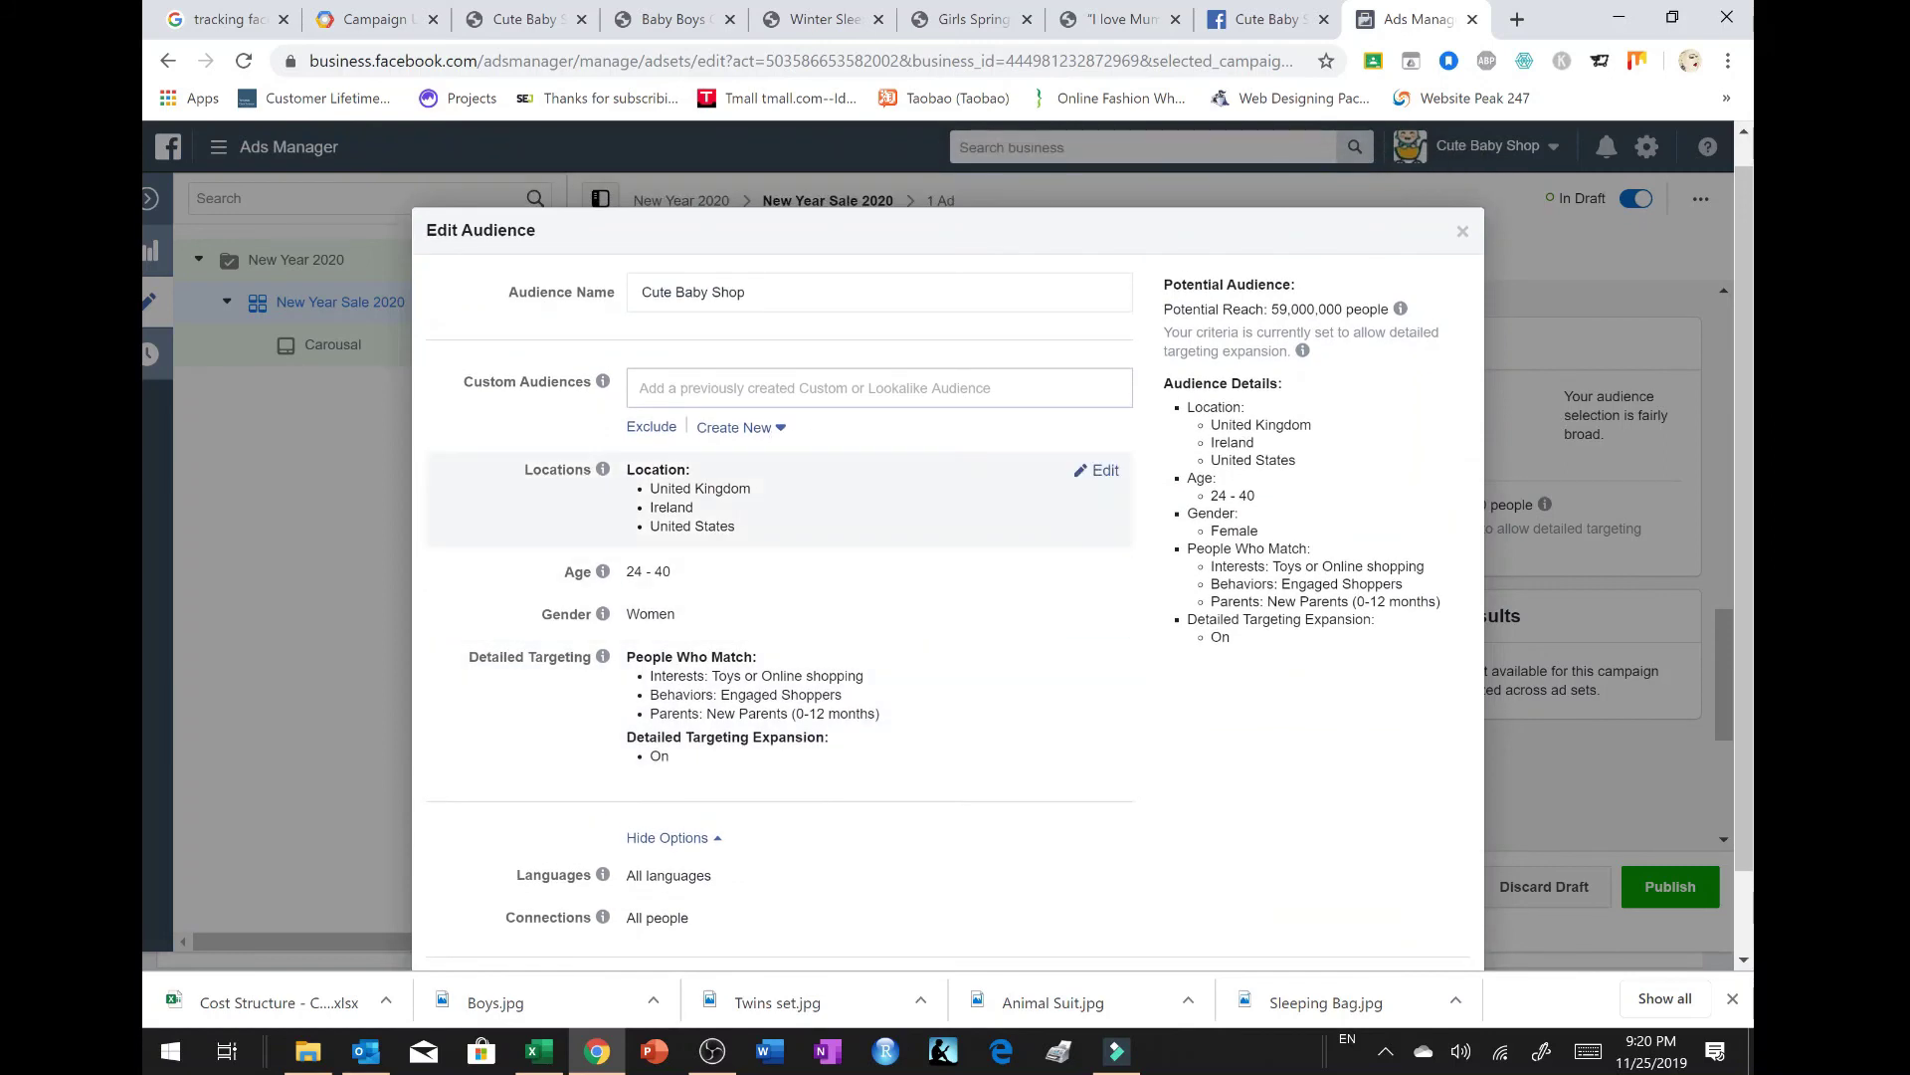
click(1103, 471)
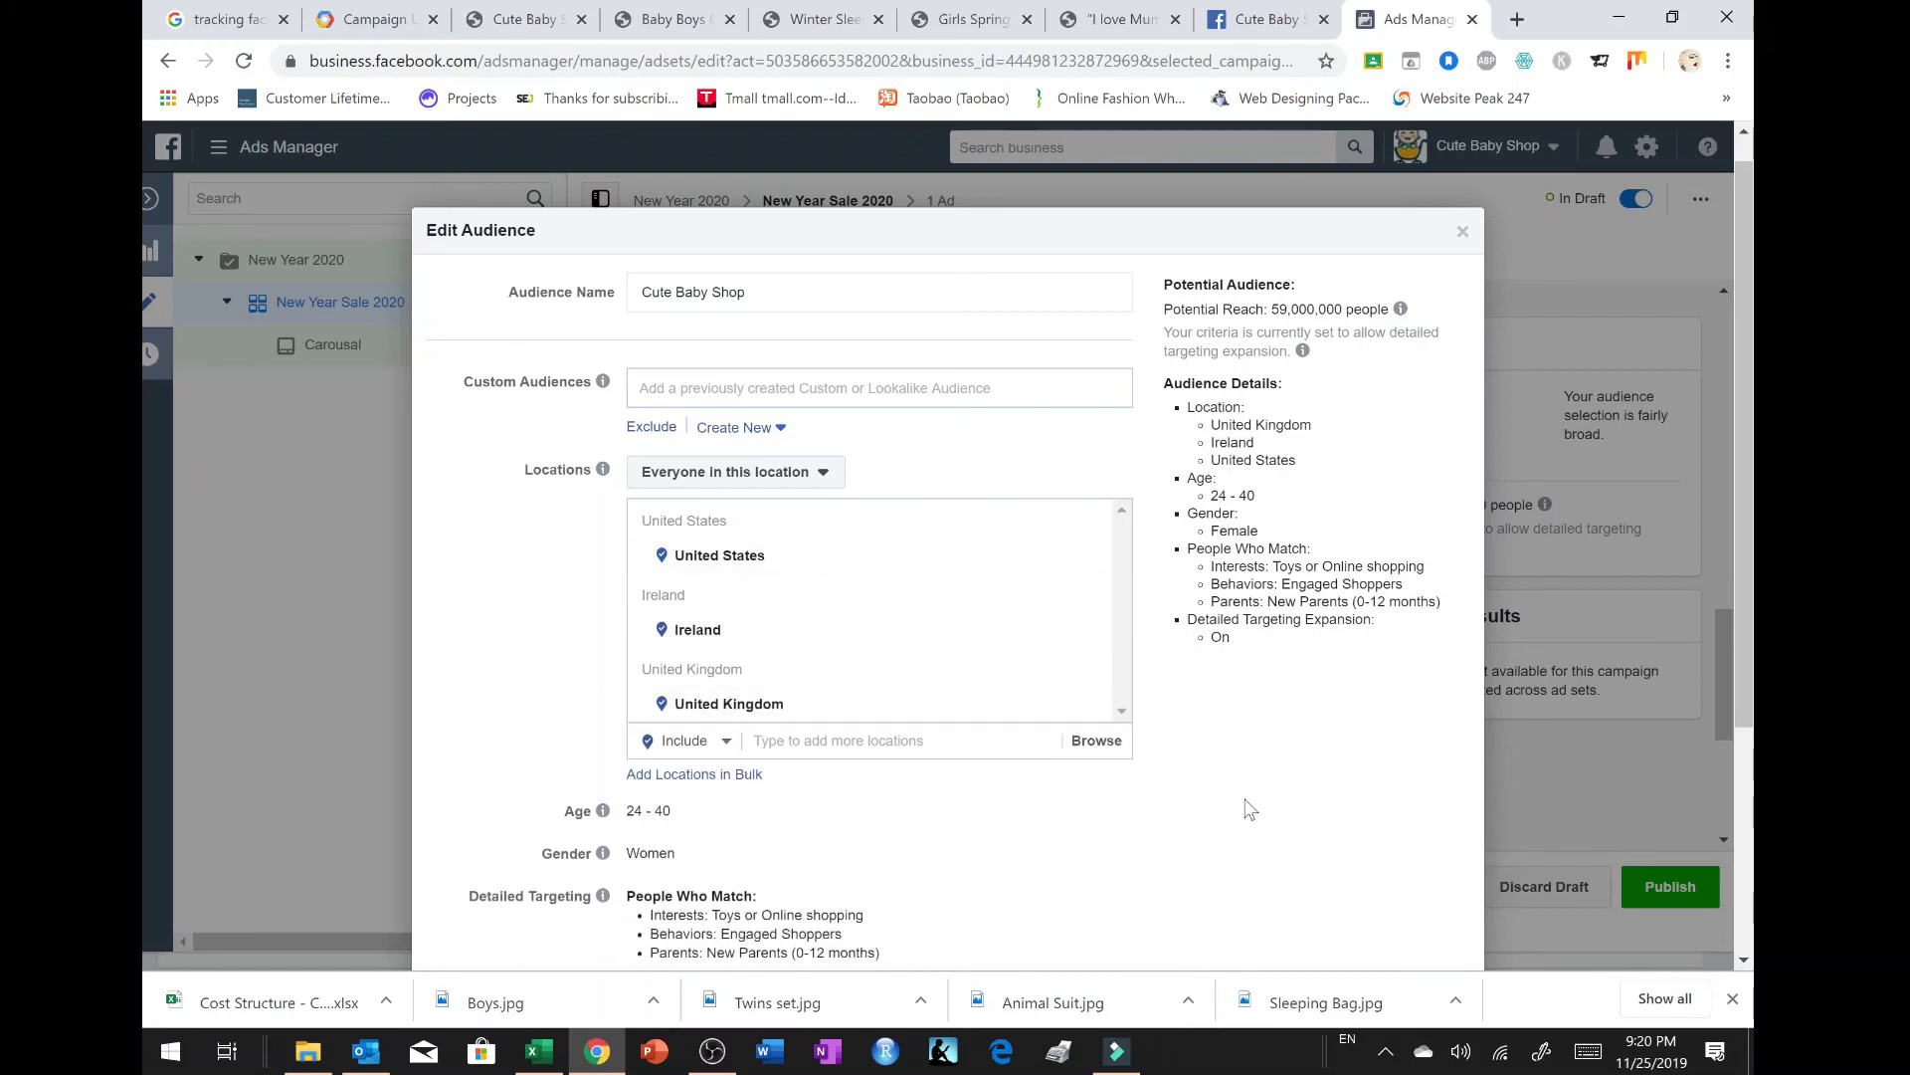
click(1094, 741)
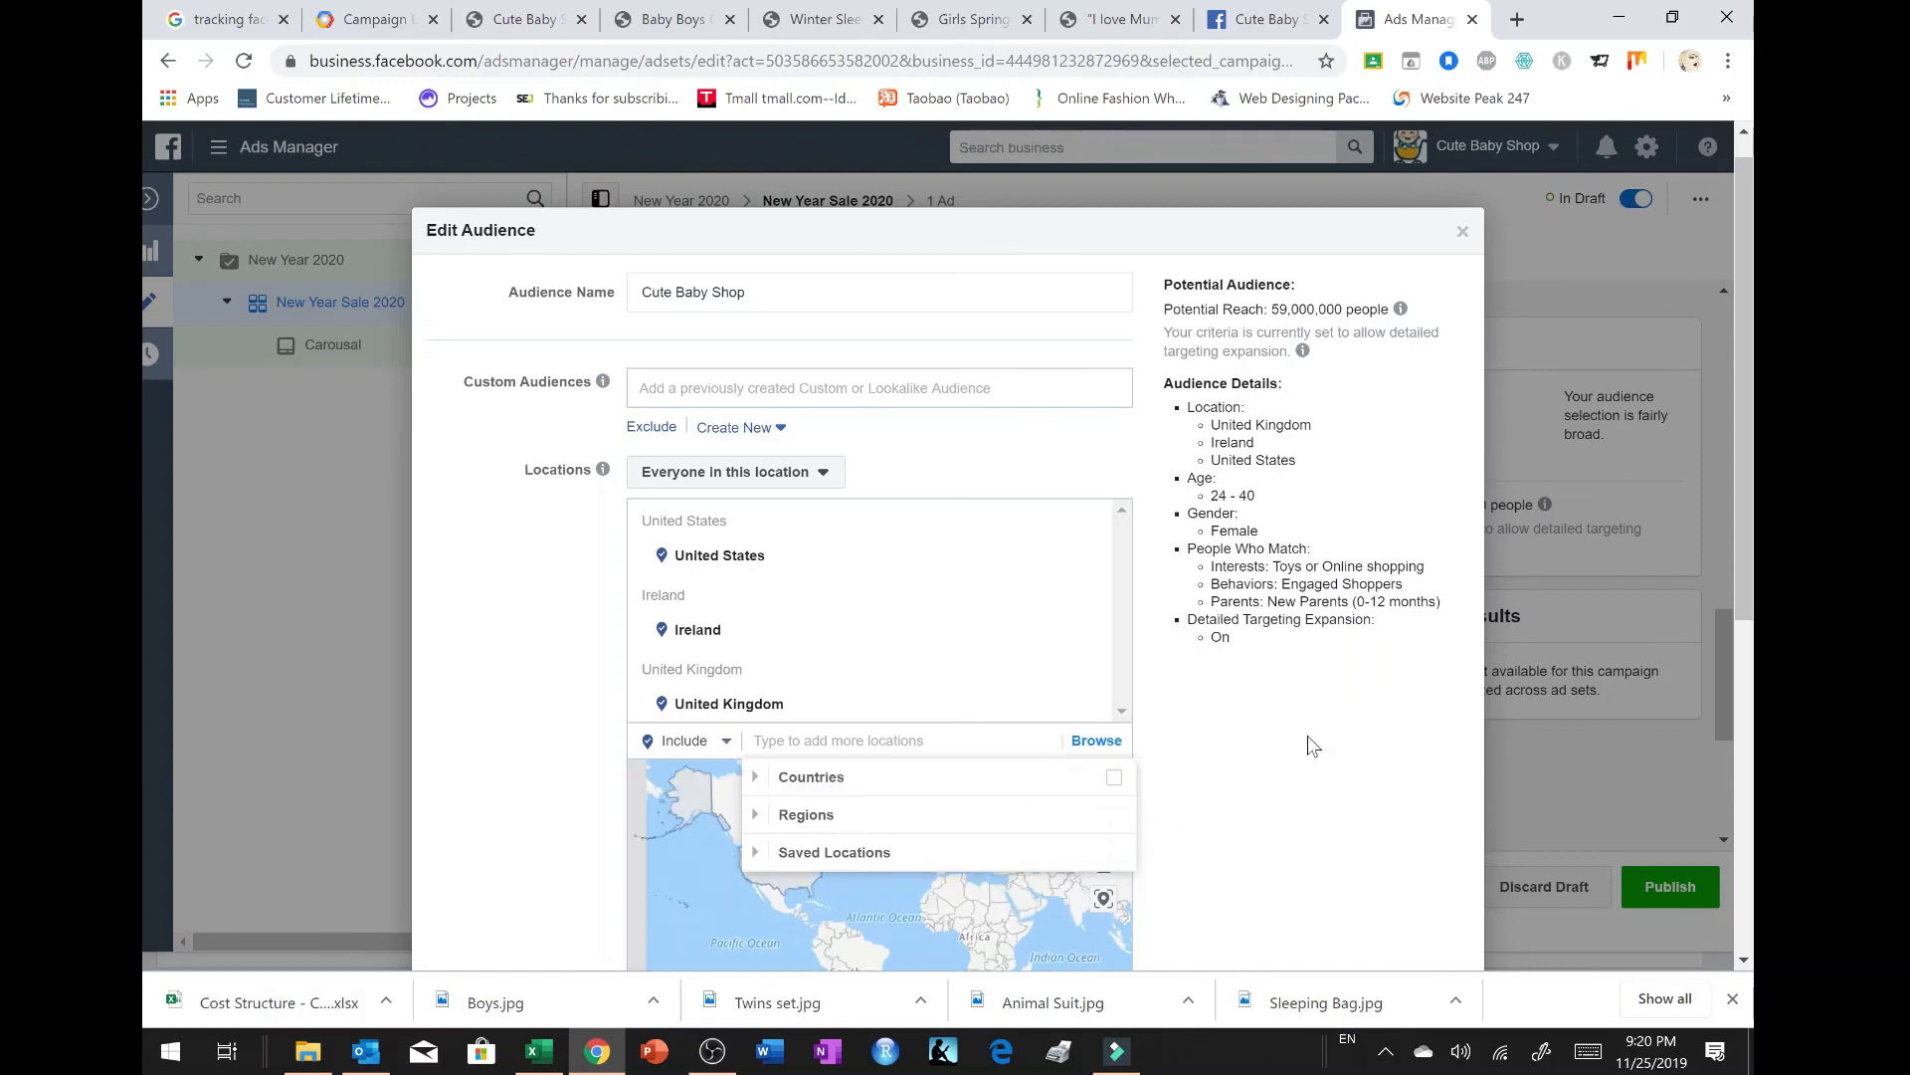
click(1182, 672)
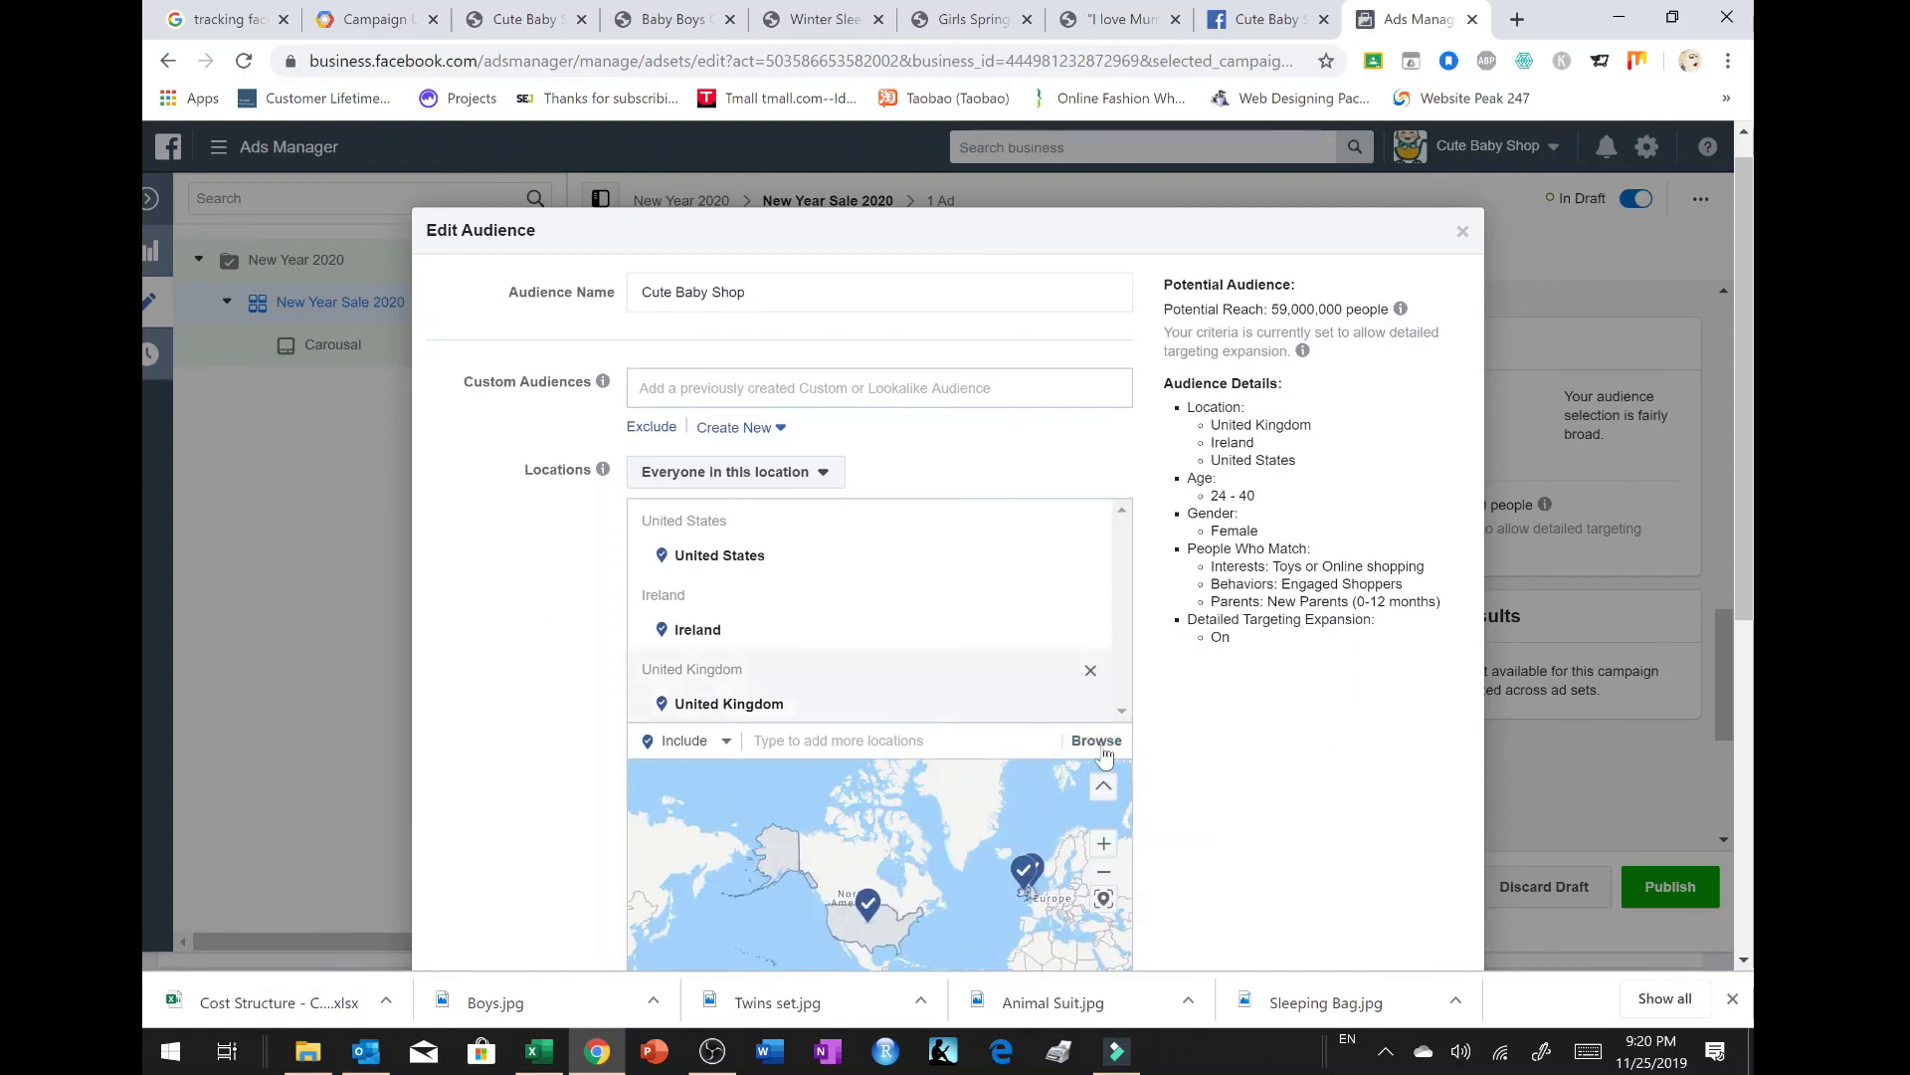
scroll(1222, 737, down, 2)
scroll(1221, 737, down, 1)
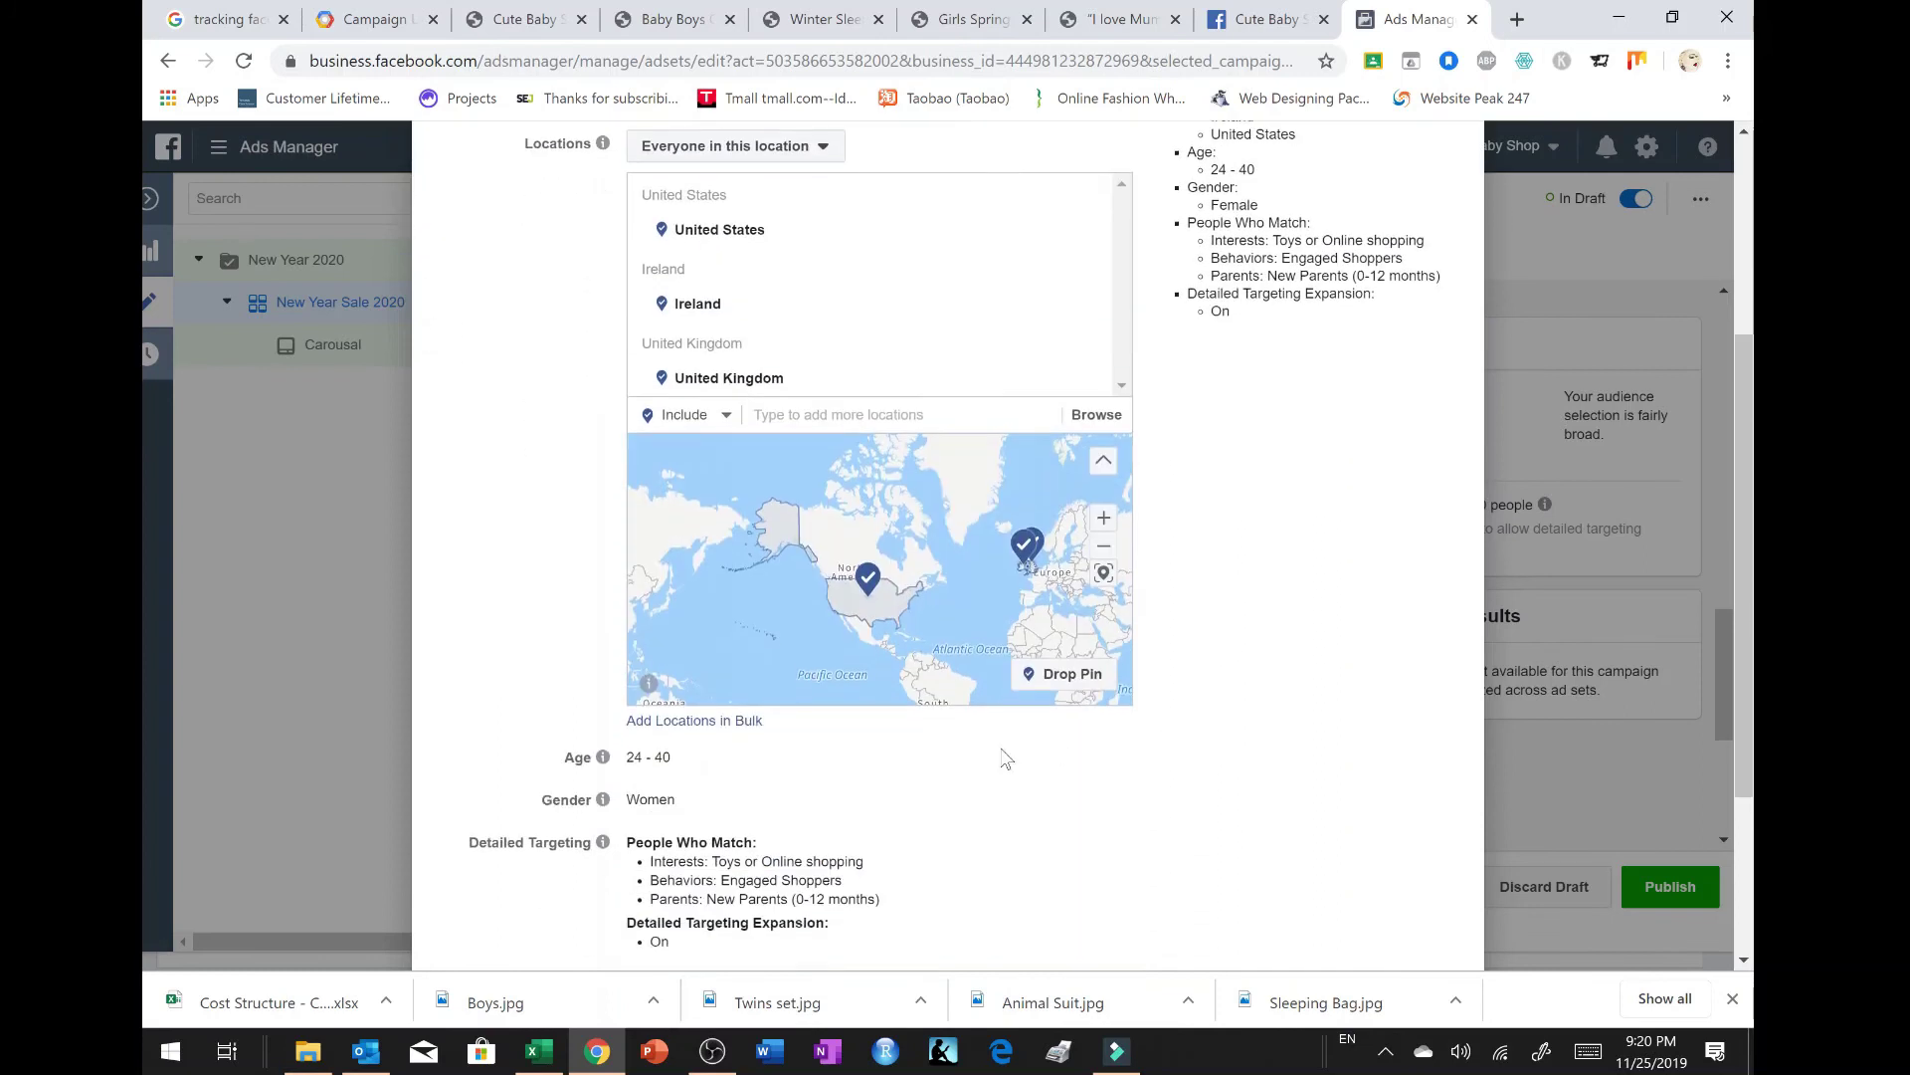
click(1104, 759)
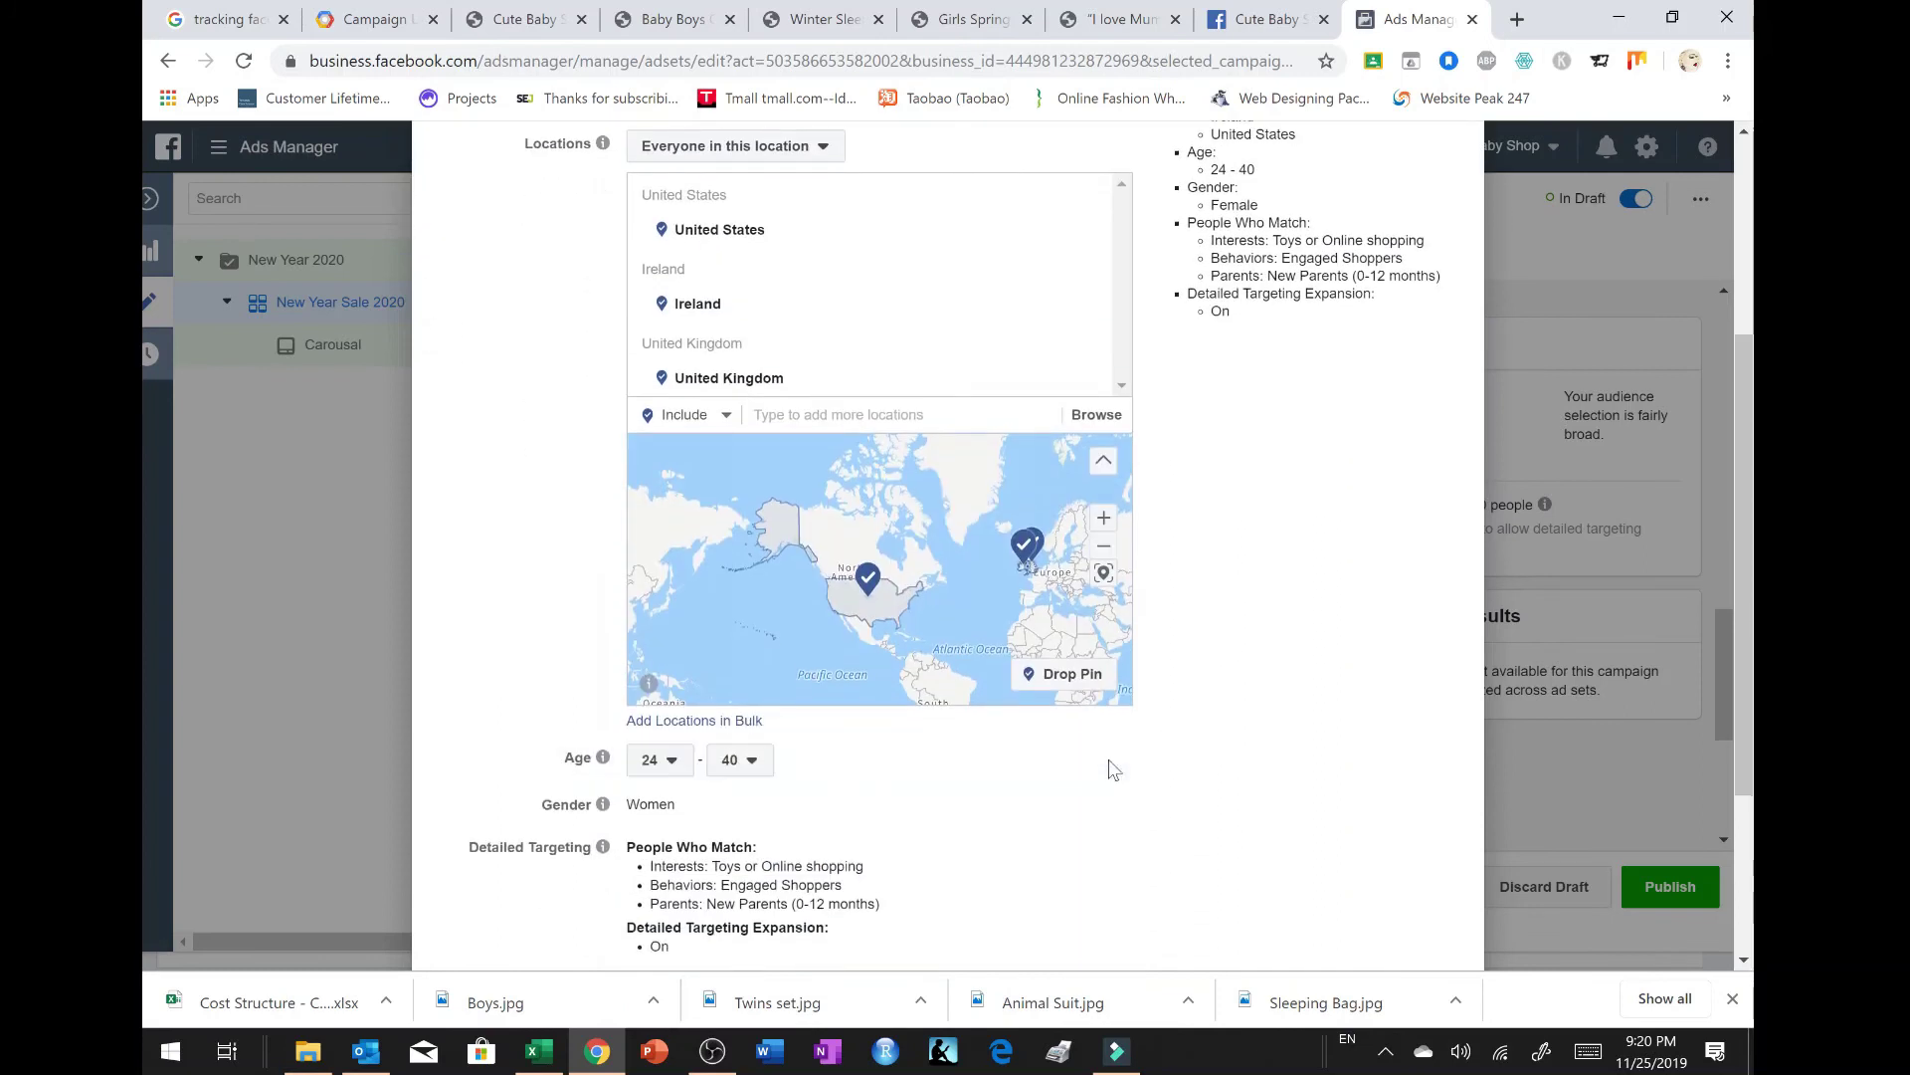
scroll(985, 786, down, 1)
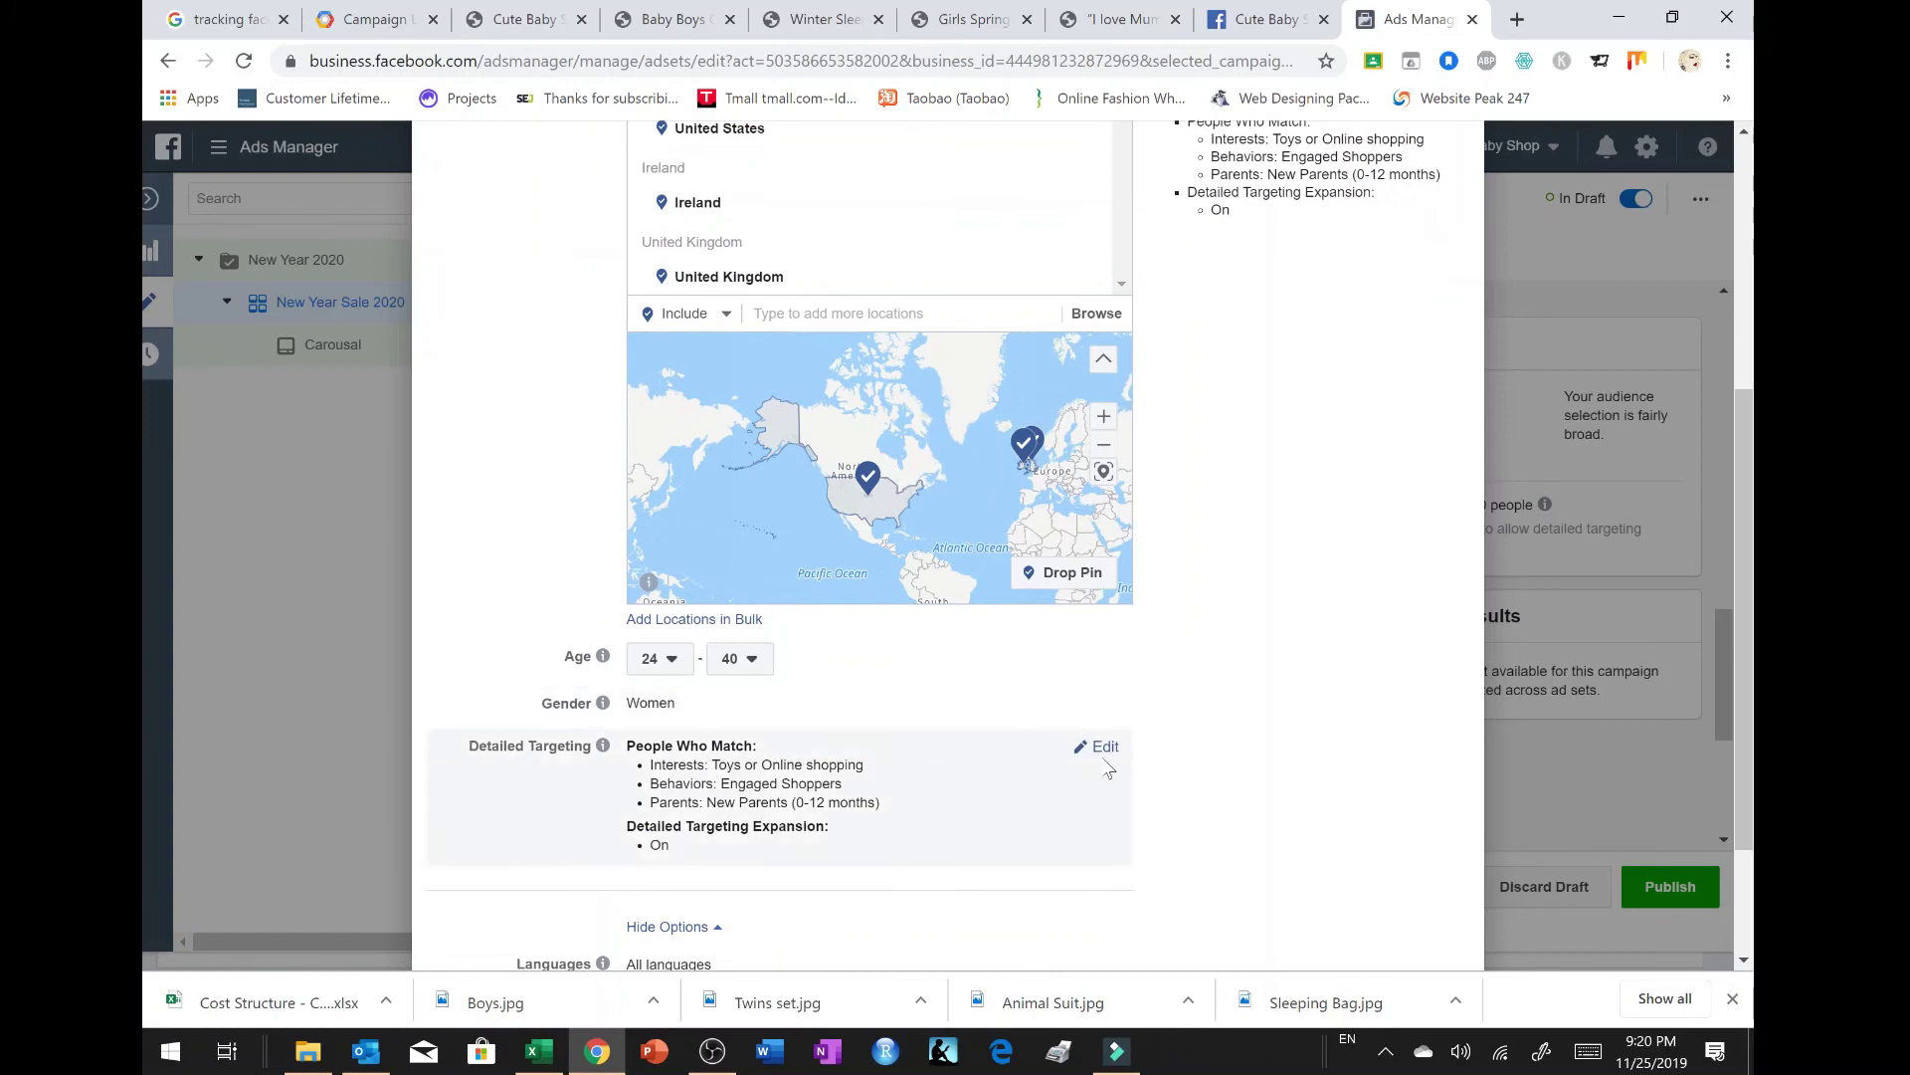
Step: Add the suggested interests Shopping and fashion and Parenting to the audience's detailed targeting
click(1101, 748)
scroll(999, 797, down, 3)
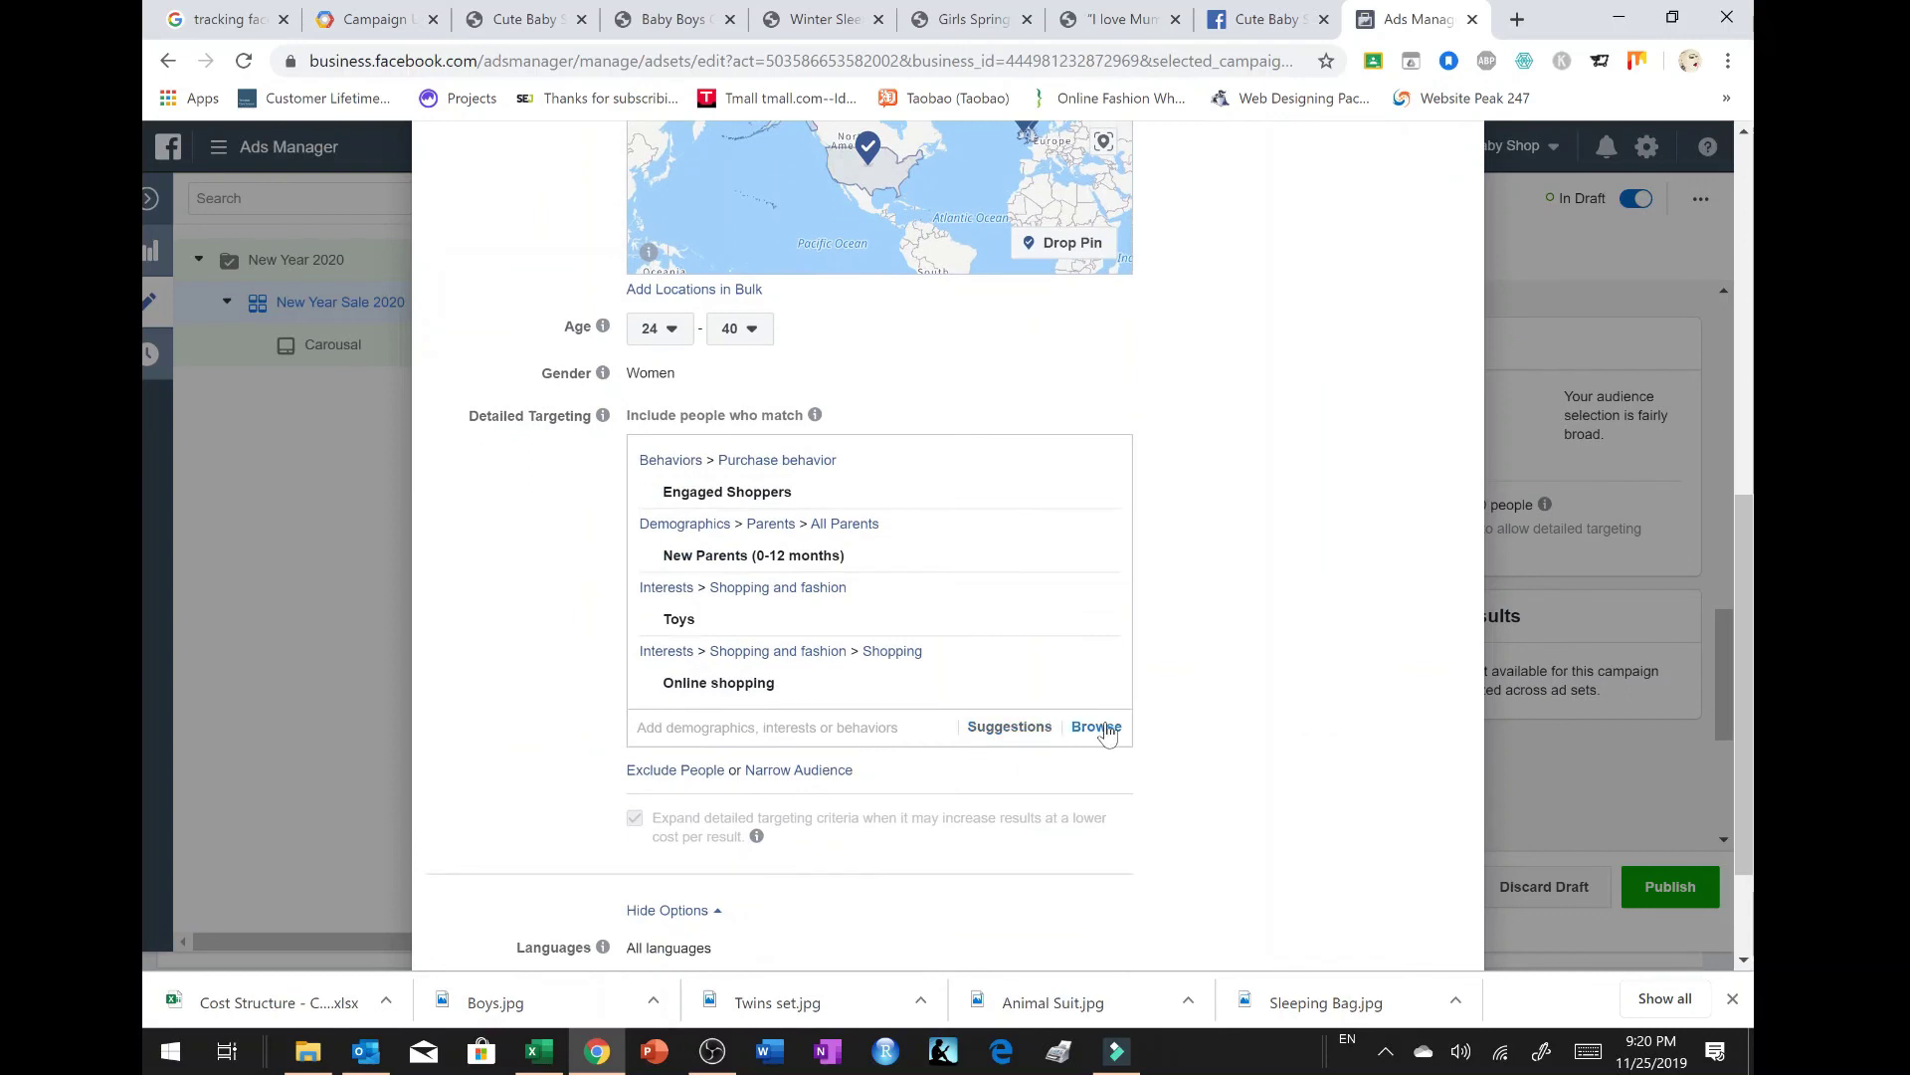
click(1104, 731)
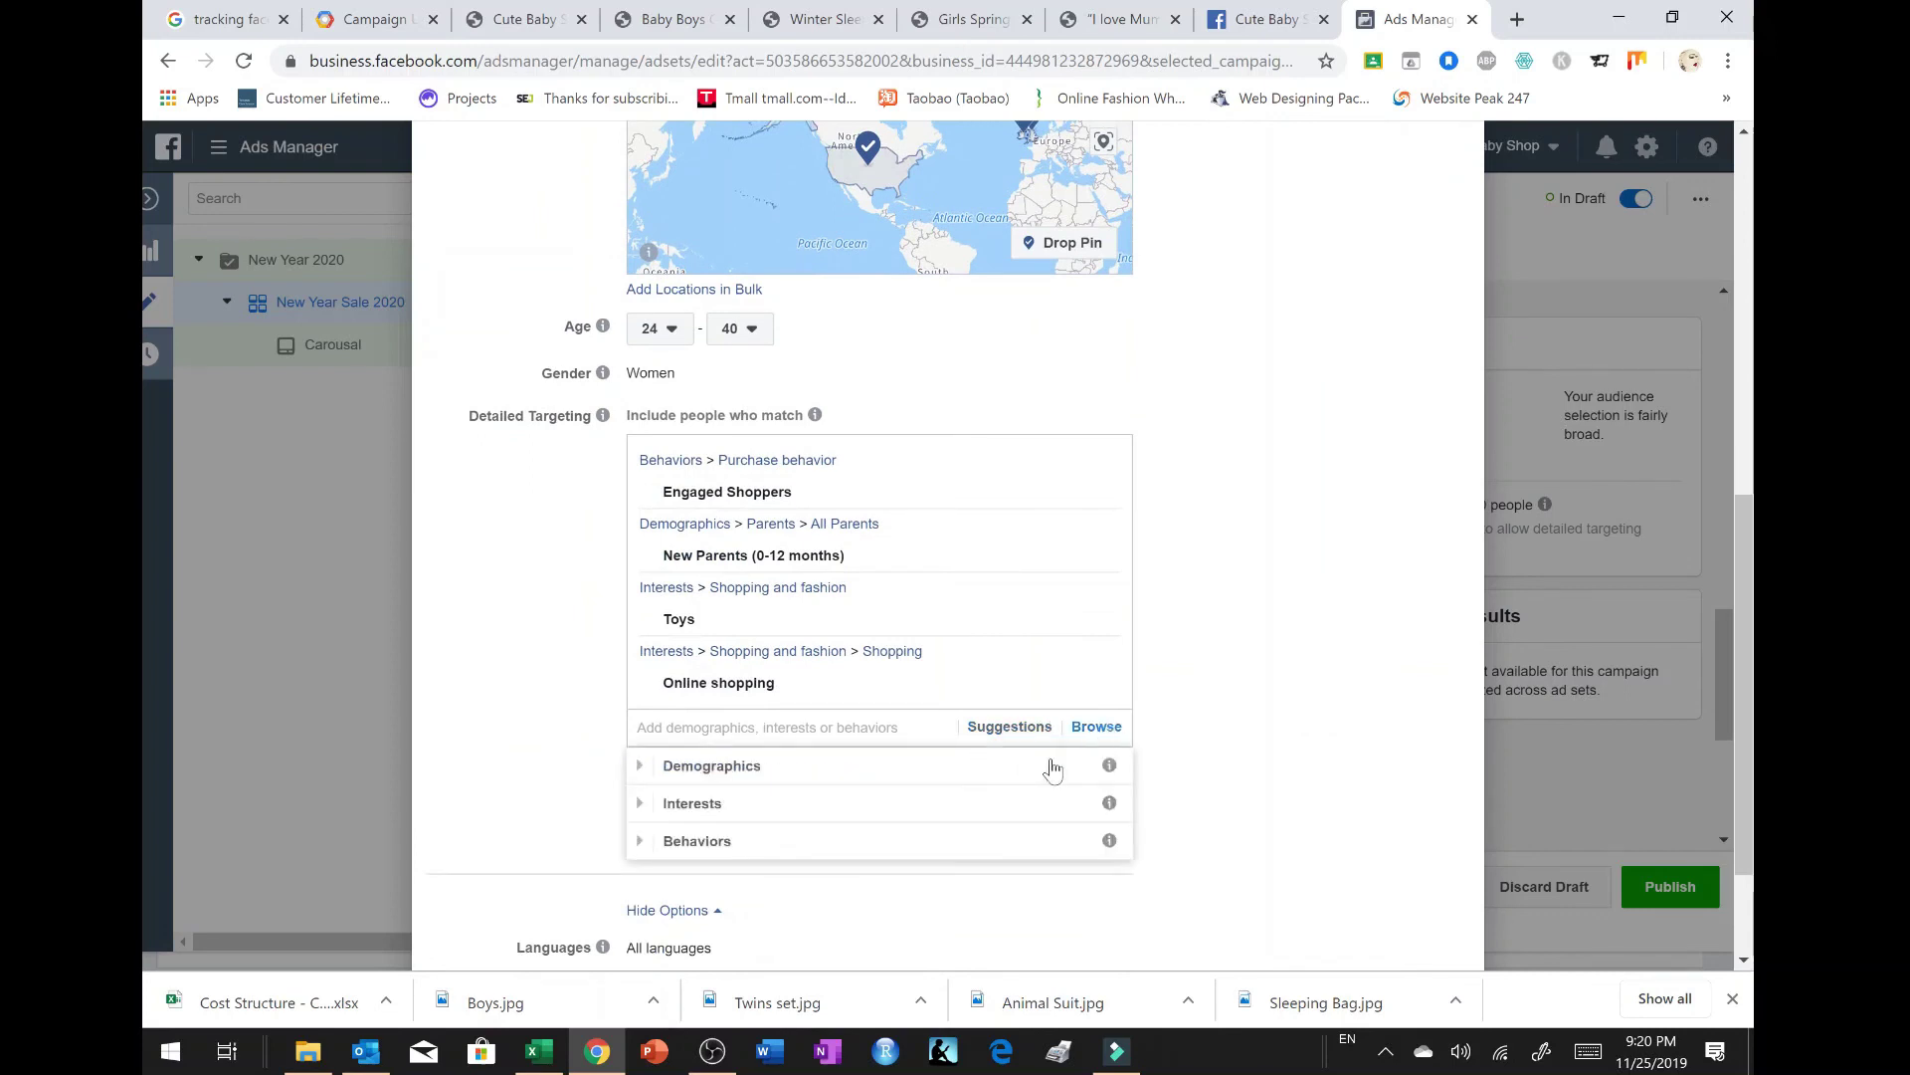
click(1010, 726)
mouse_move(1244, 694)
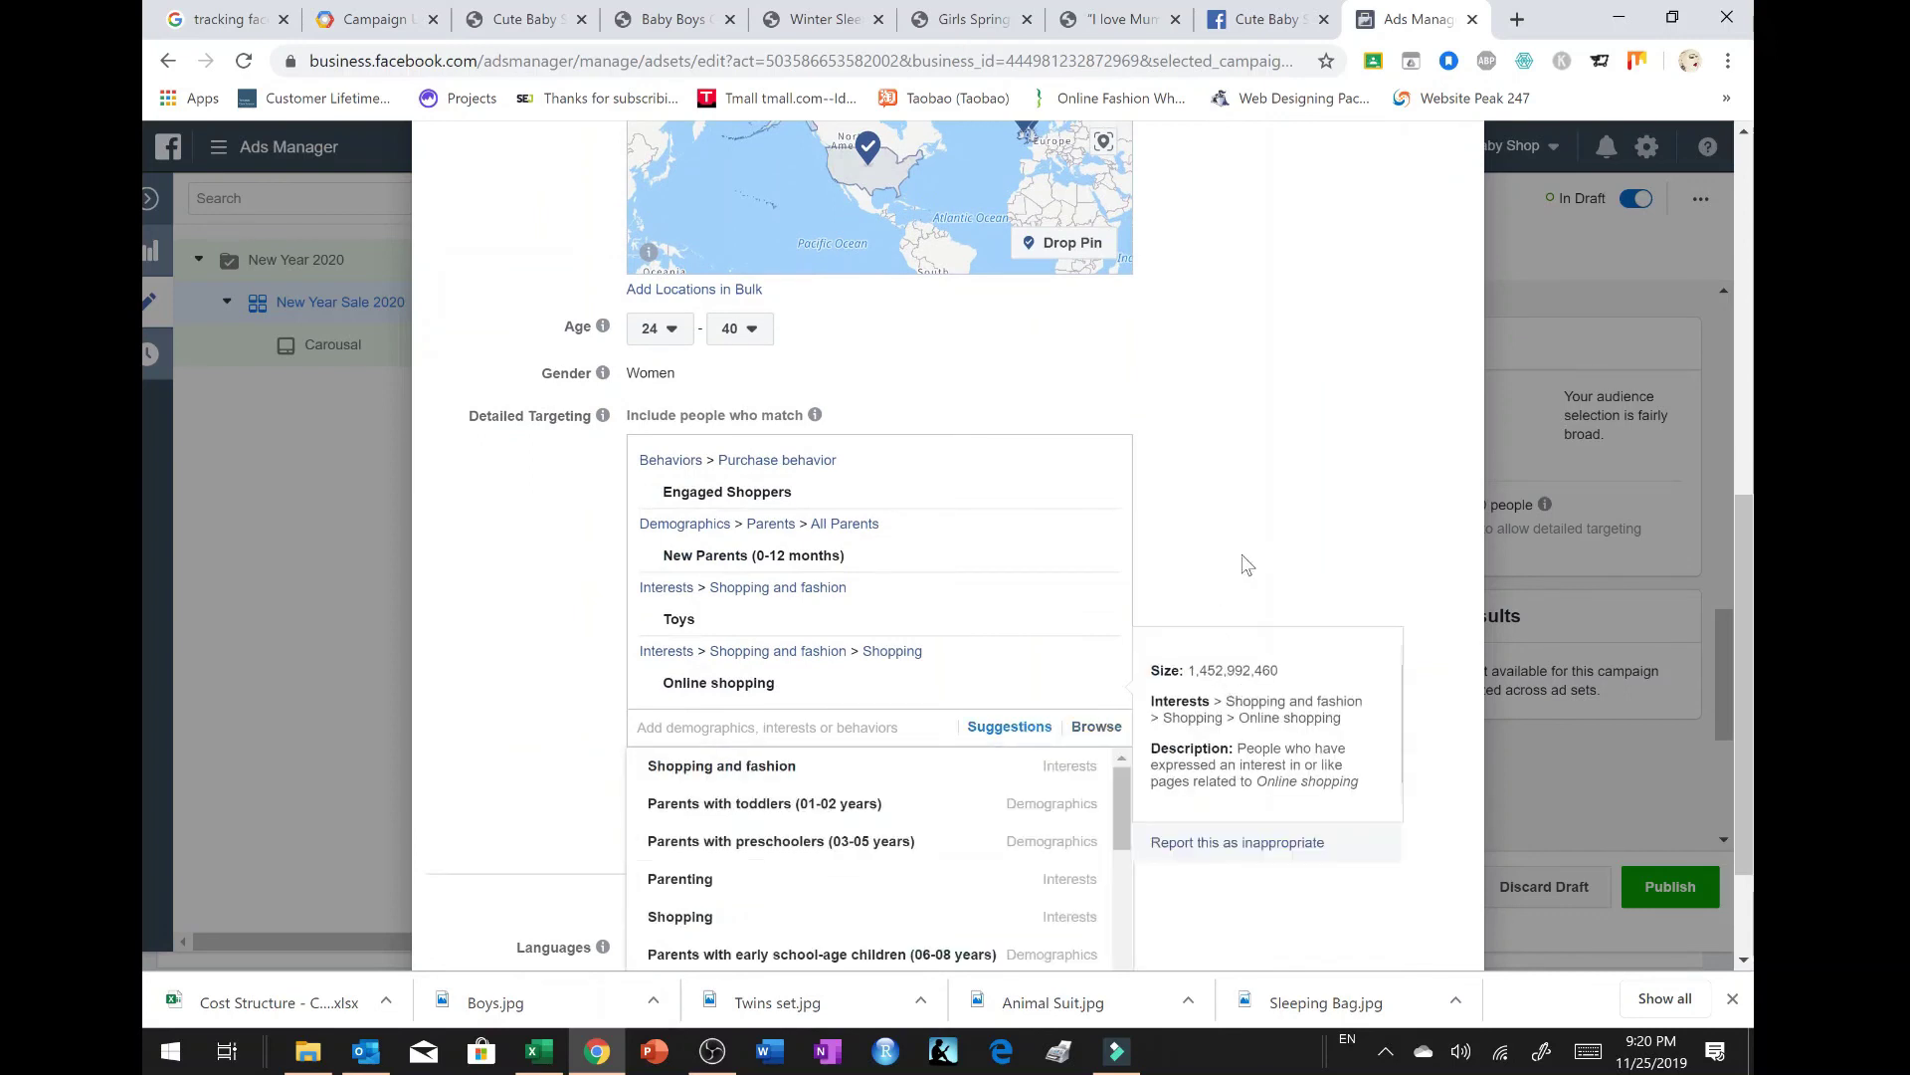
scroll(1293, 553, down, 2)
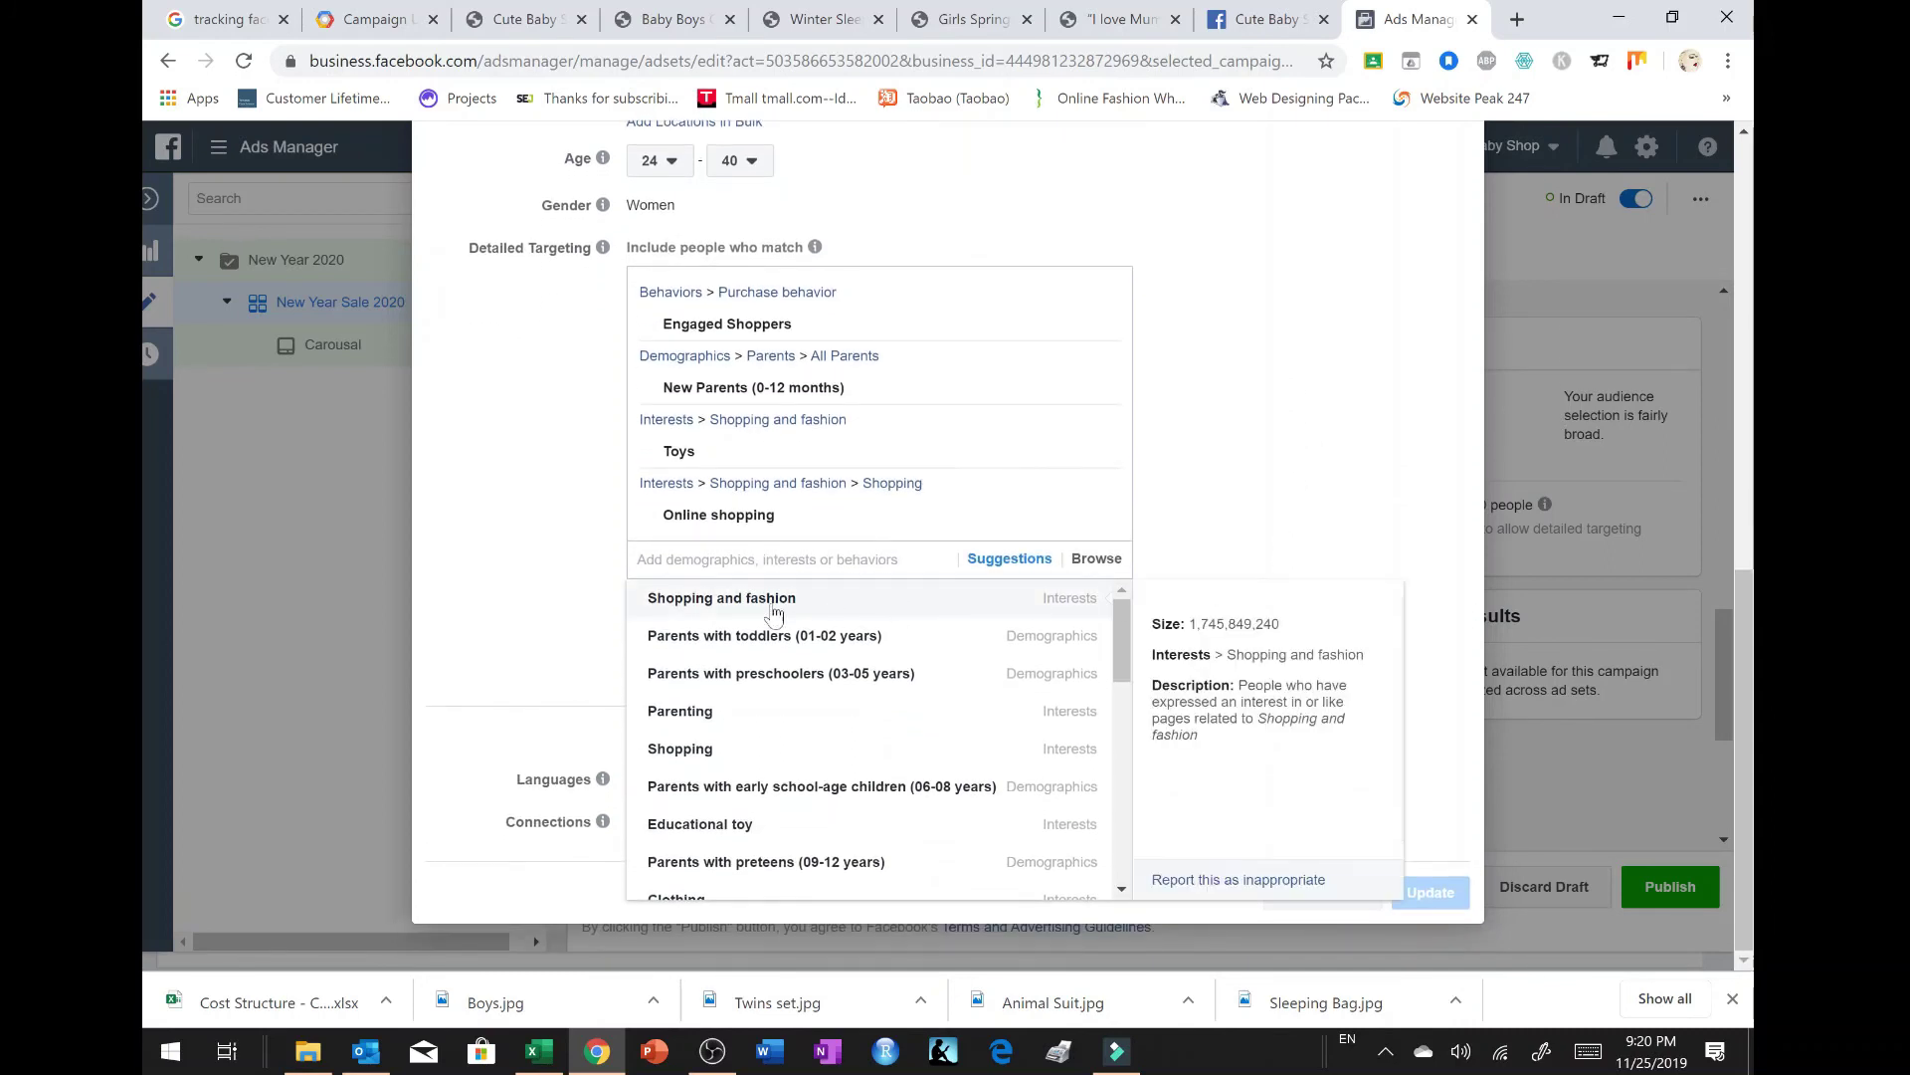
click(751, 606)
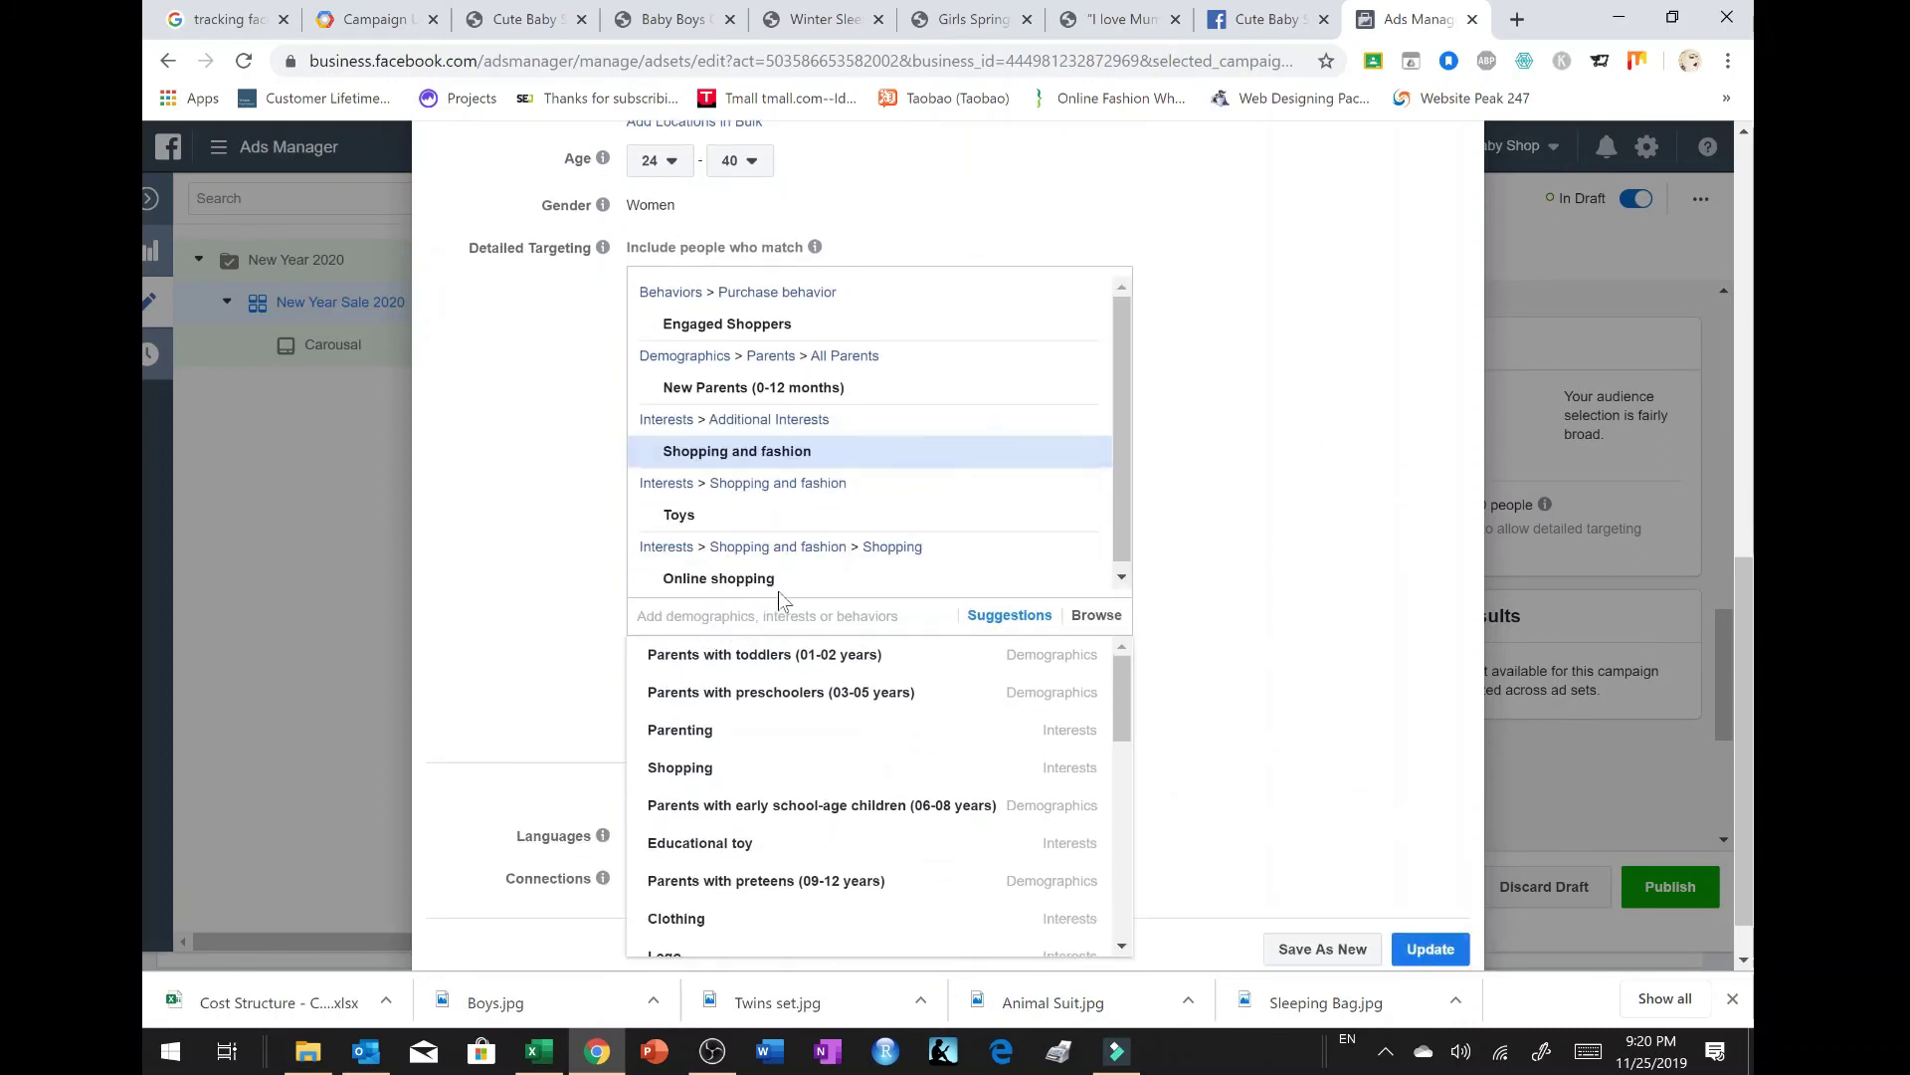
mouse_move(802, 702)
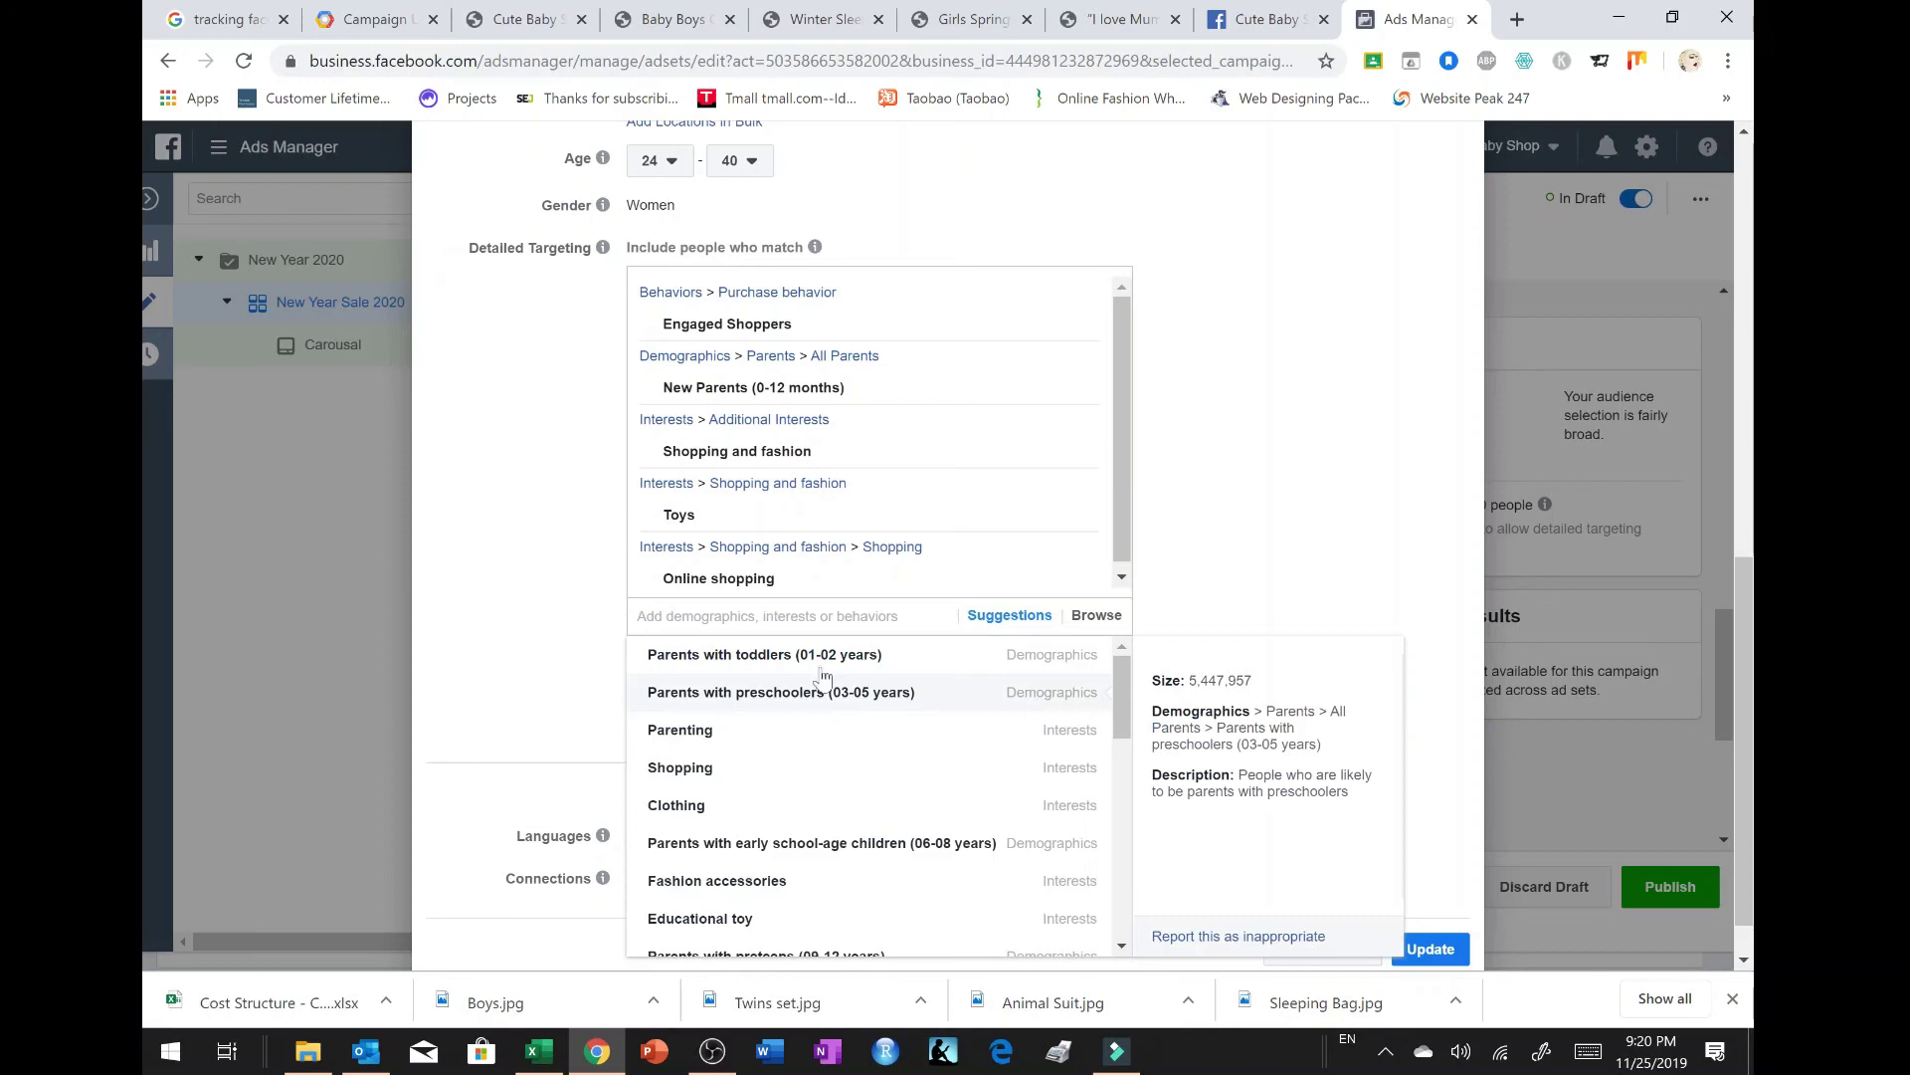
mouse_move(714, 739)
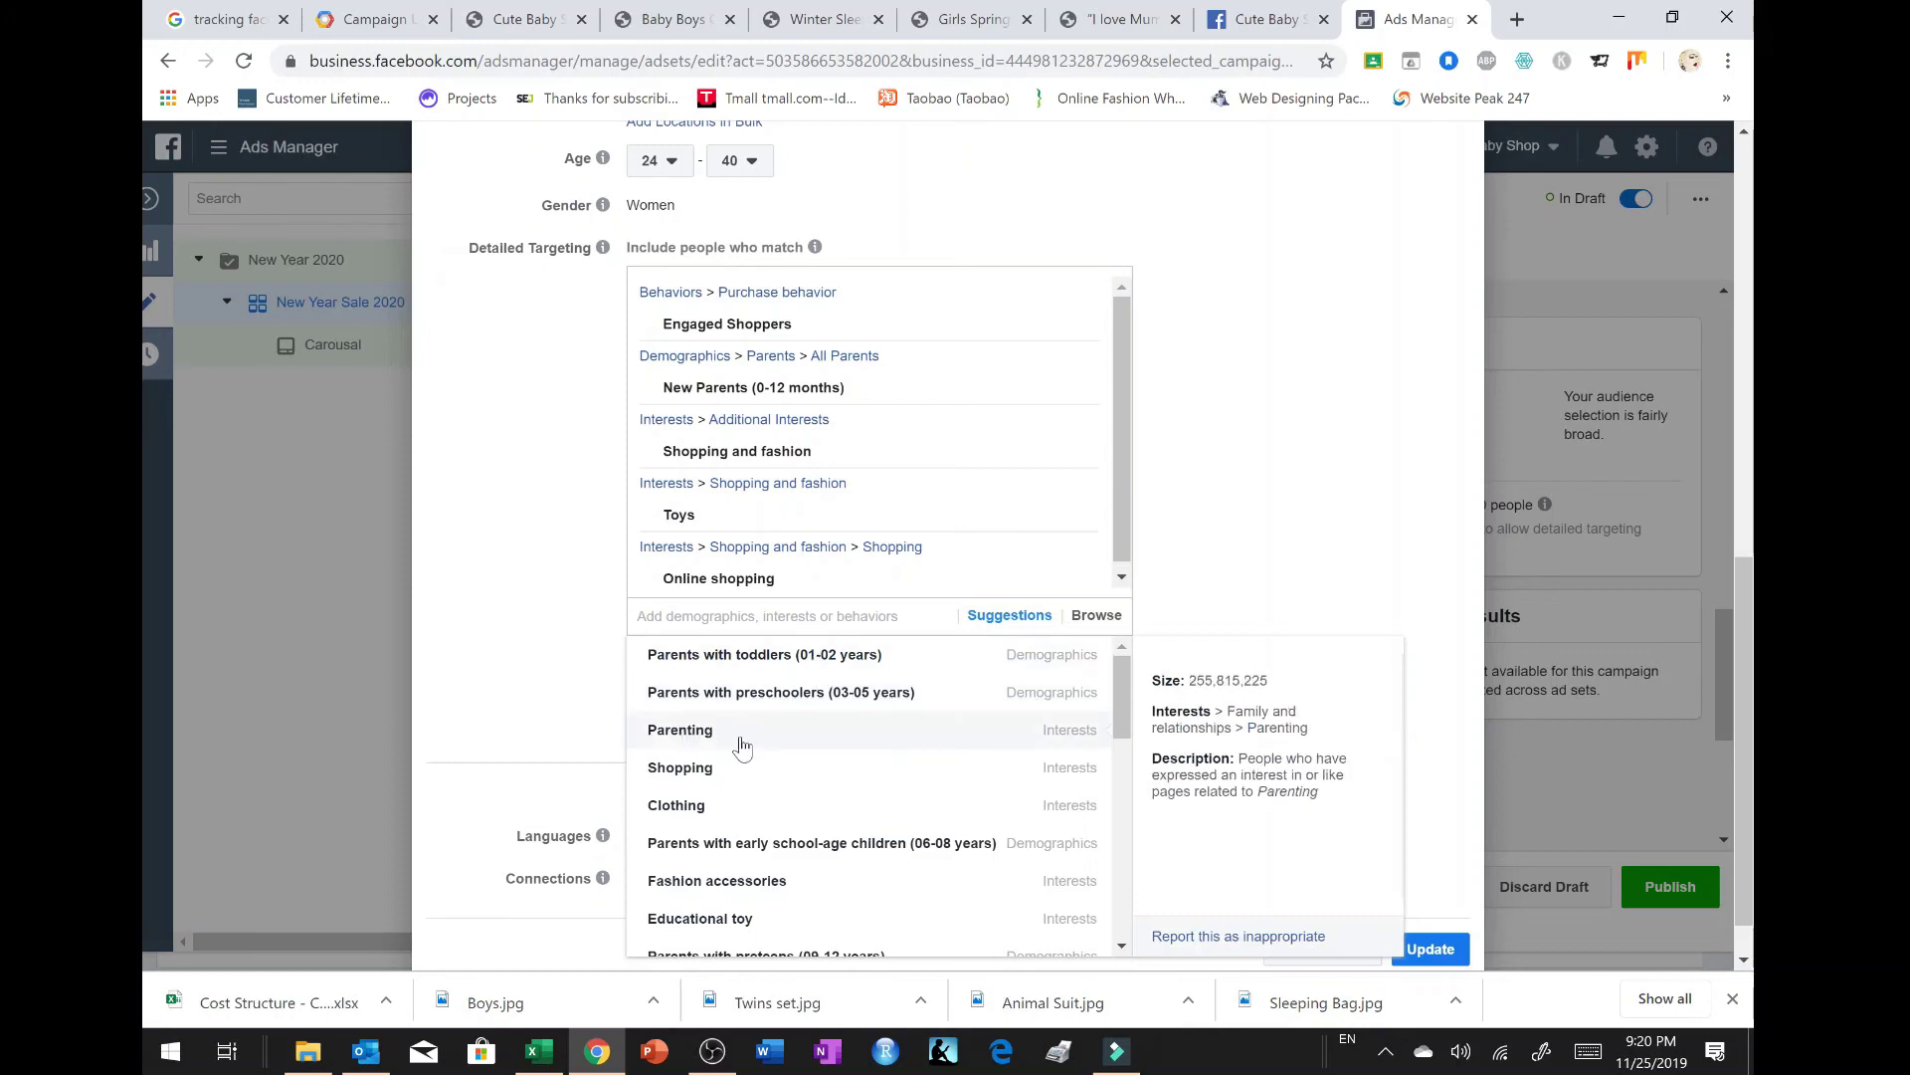
click(738, 734)
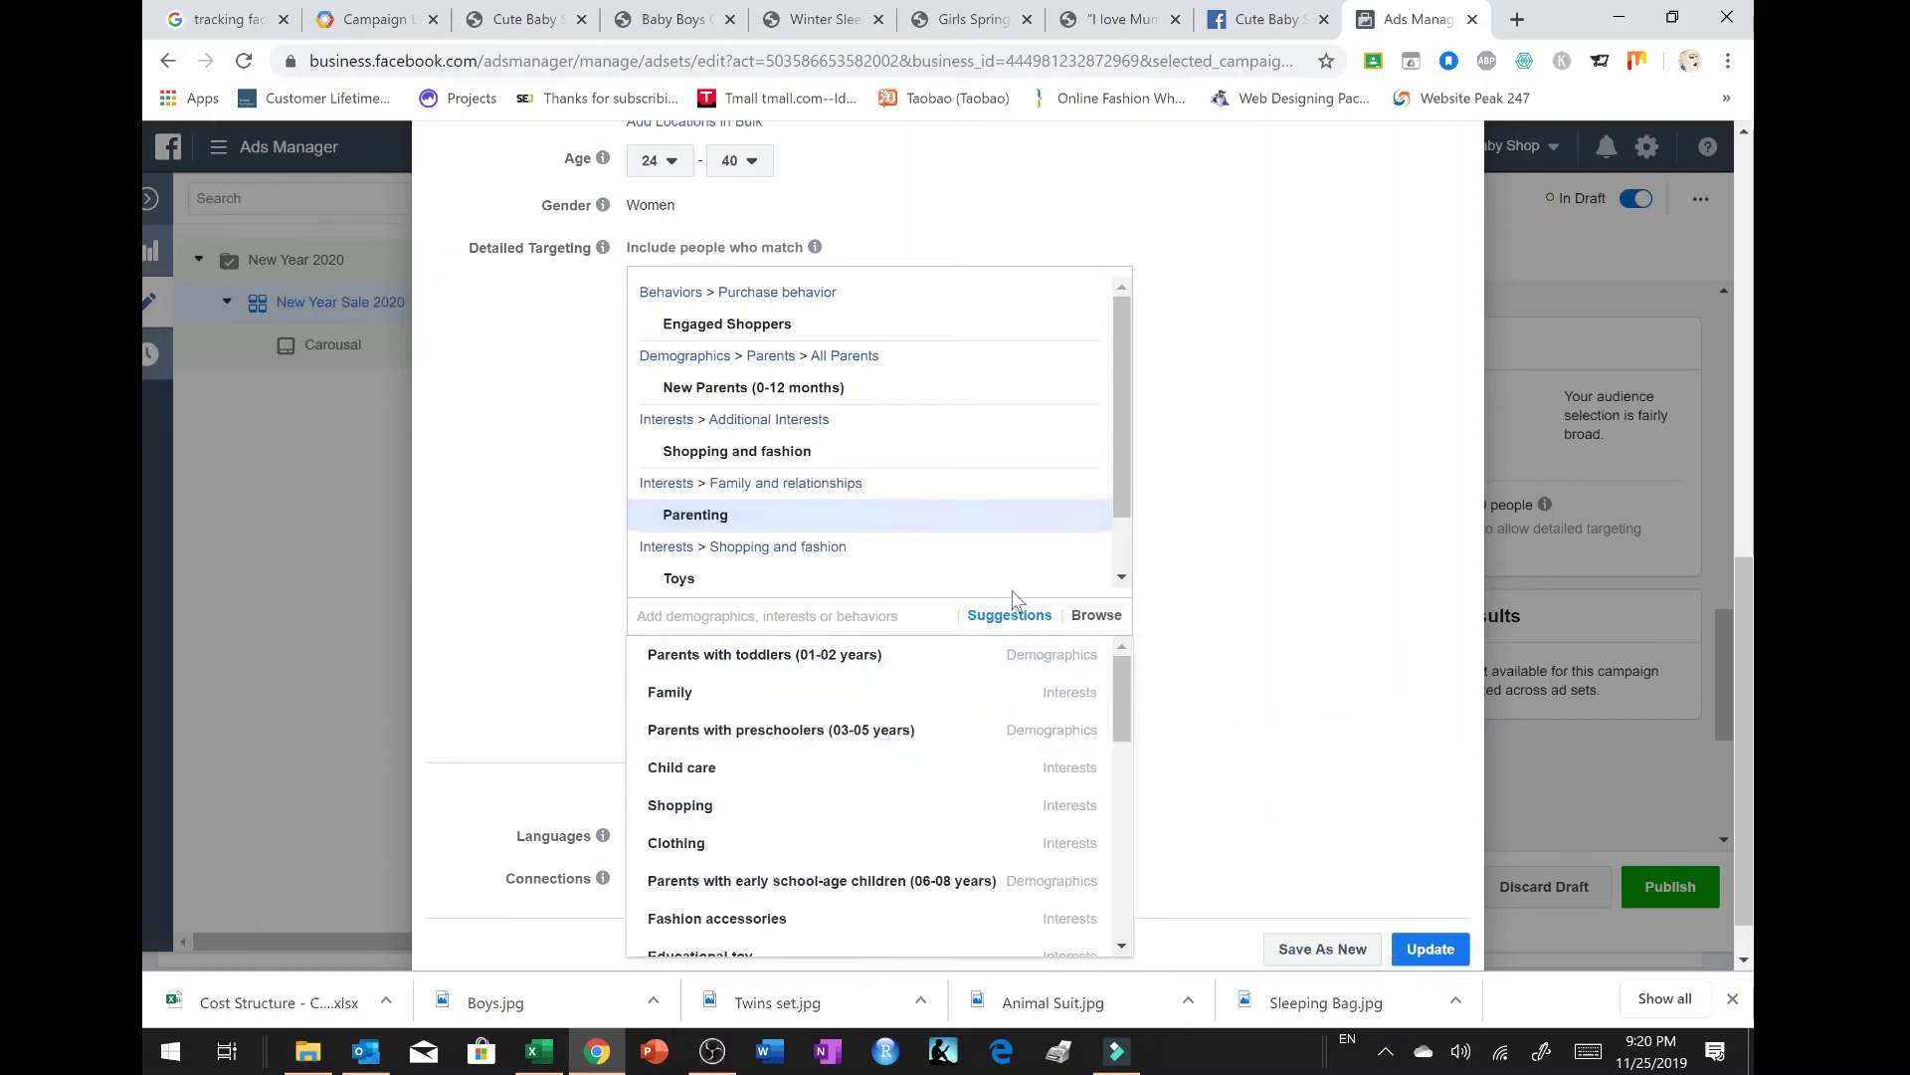
Step: Add the suggested interest Educational toy to the audience's detailed targeting
scroll(866, 786, down, 1)
mouse_move(731, 799)
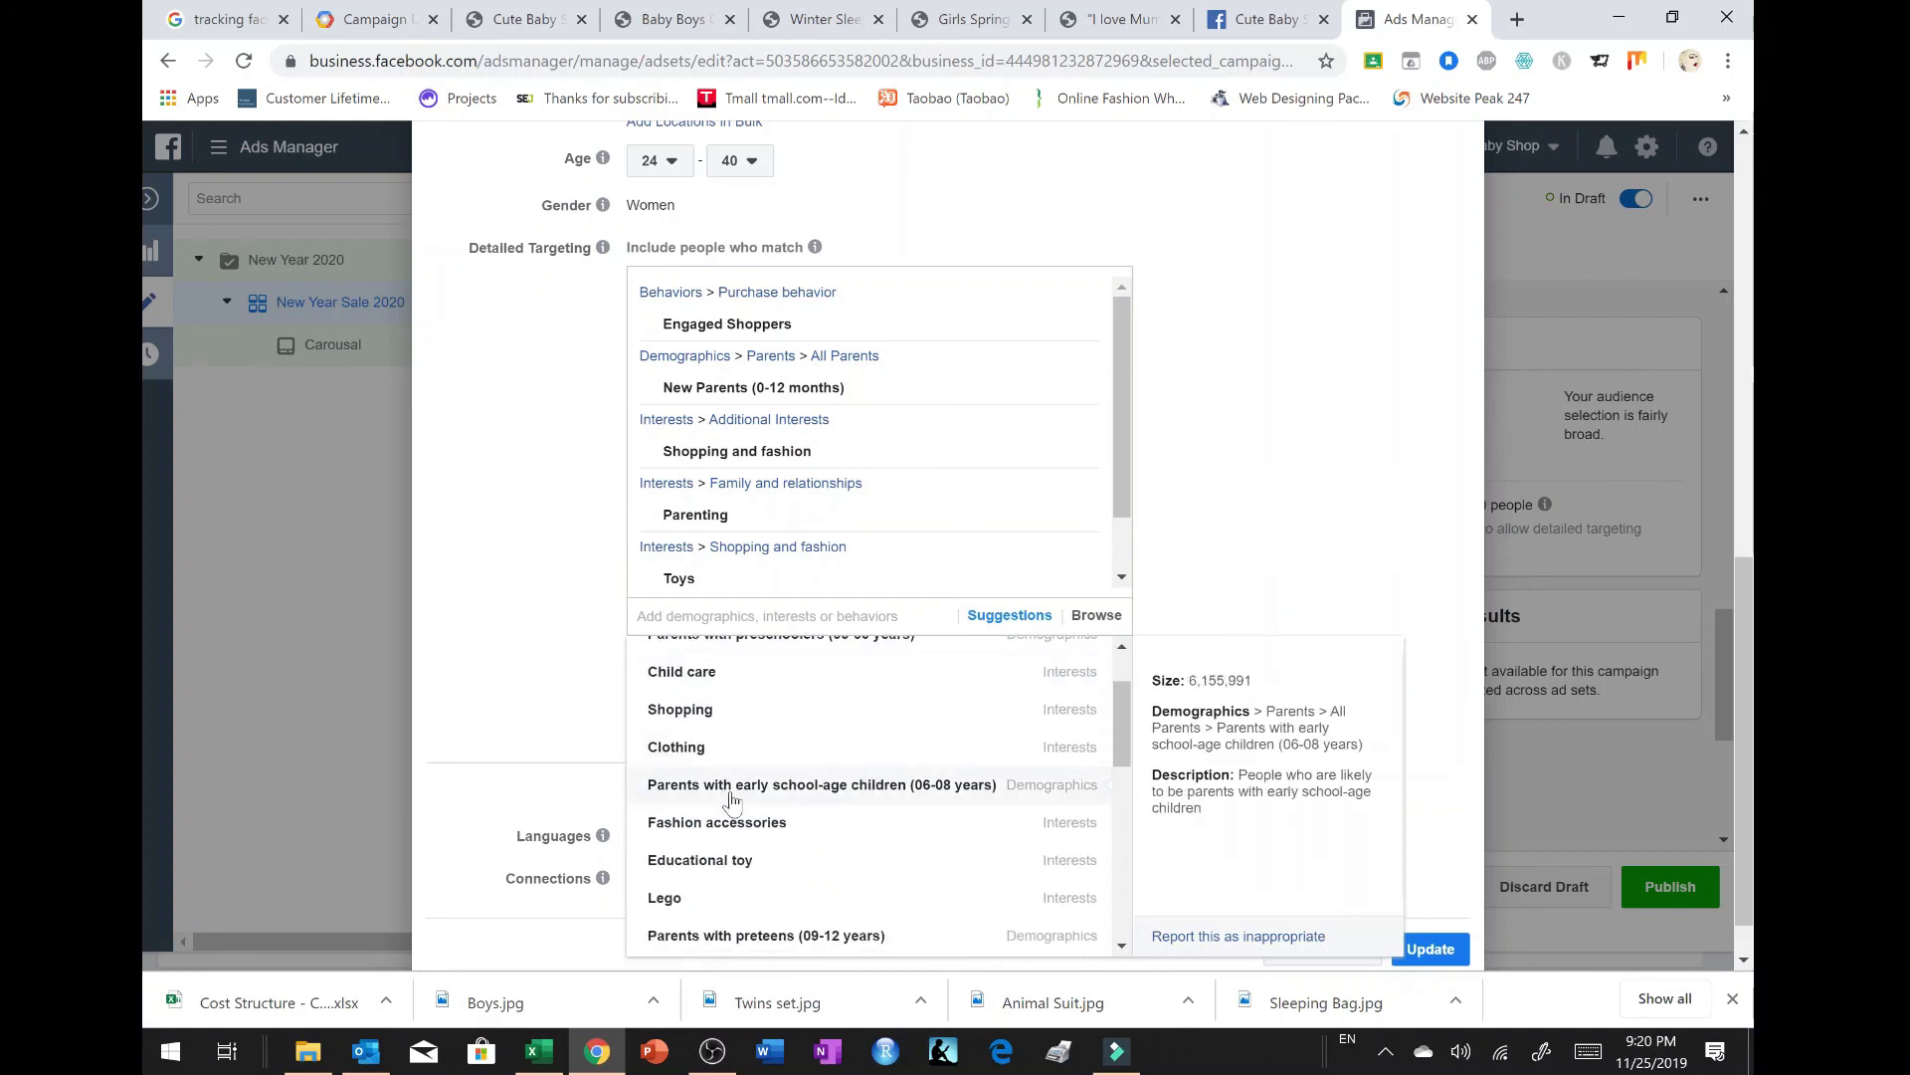
scroll(757, 791, down, 1)
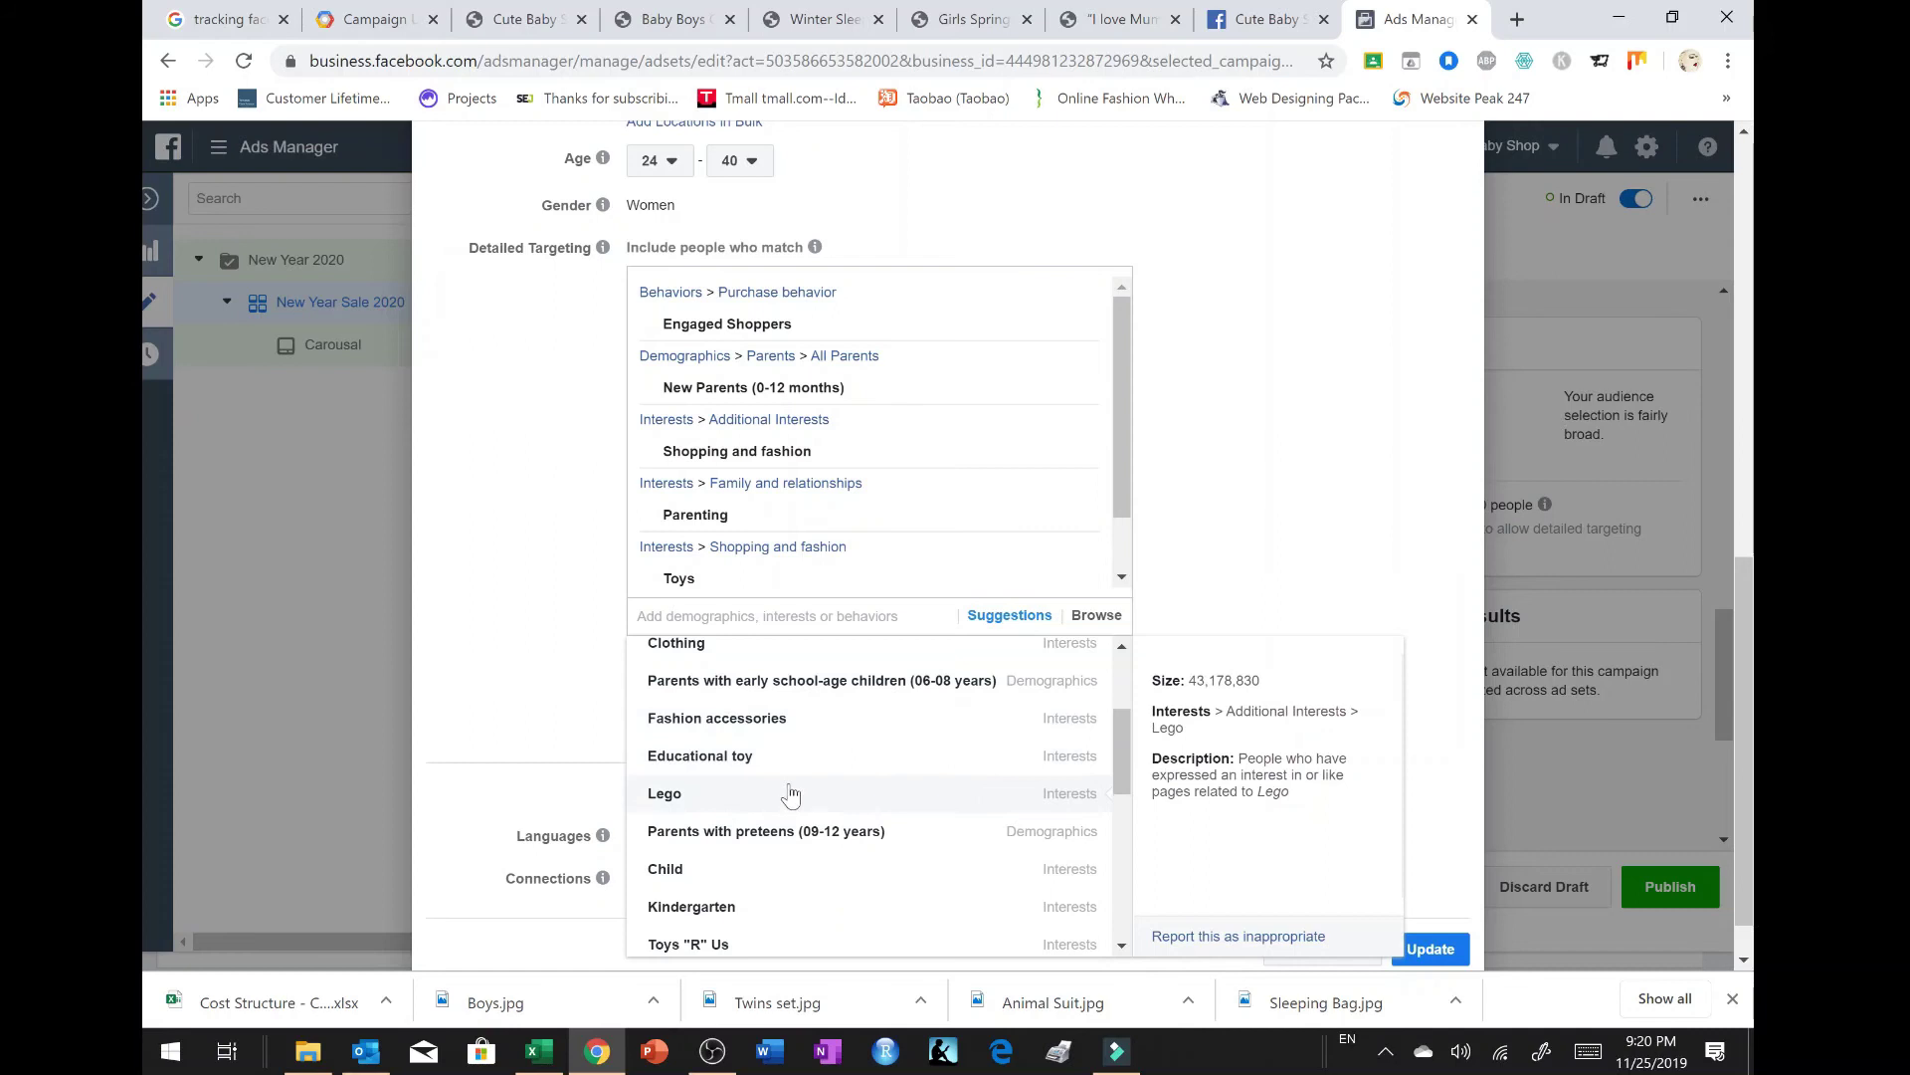
scroll(791, 793, down, 1)
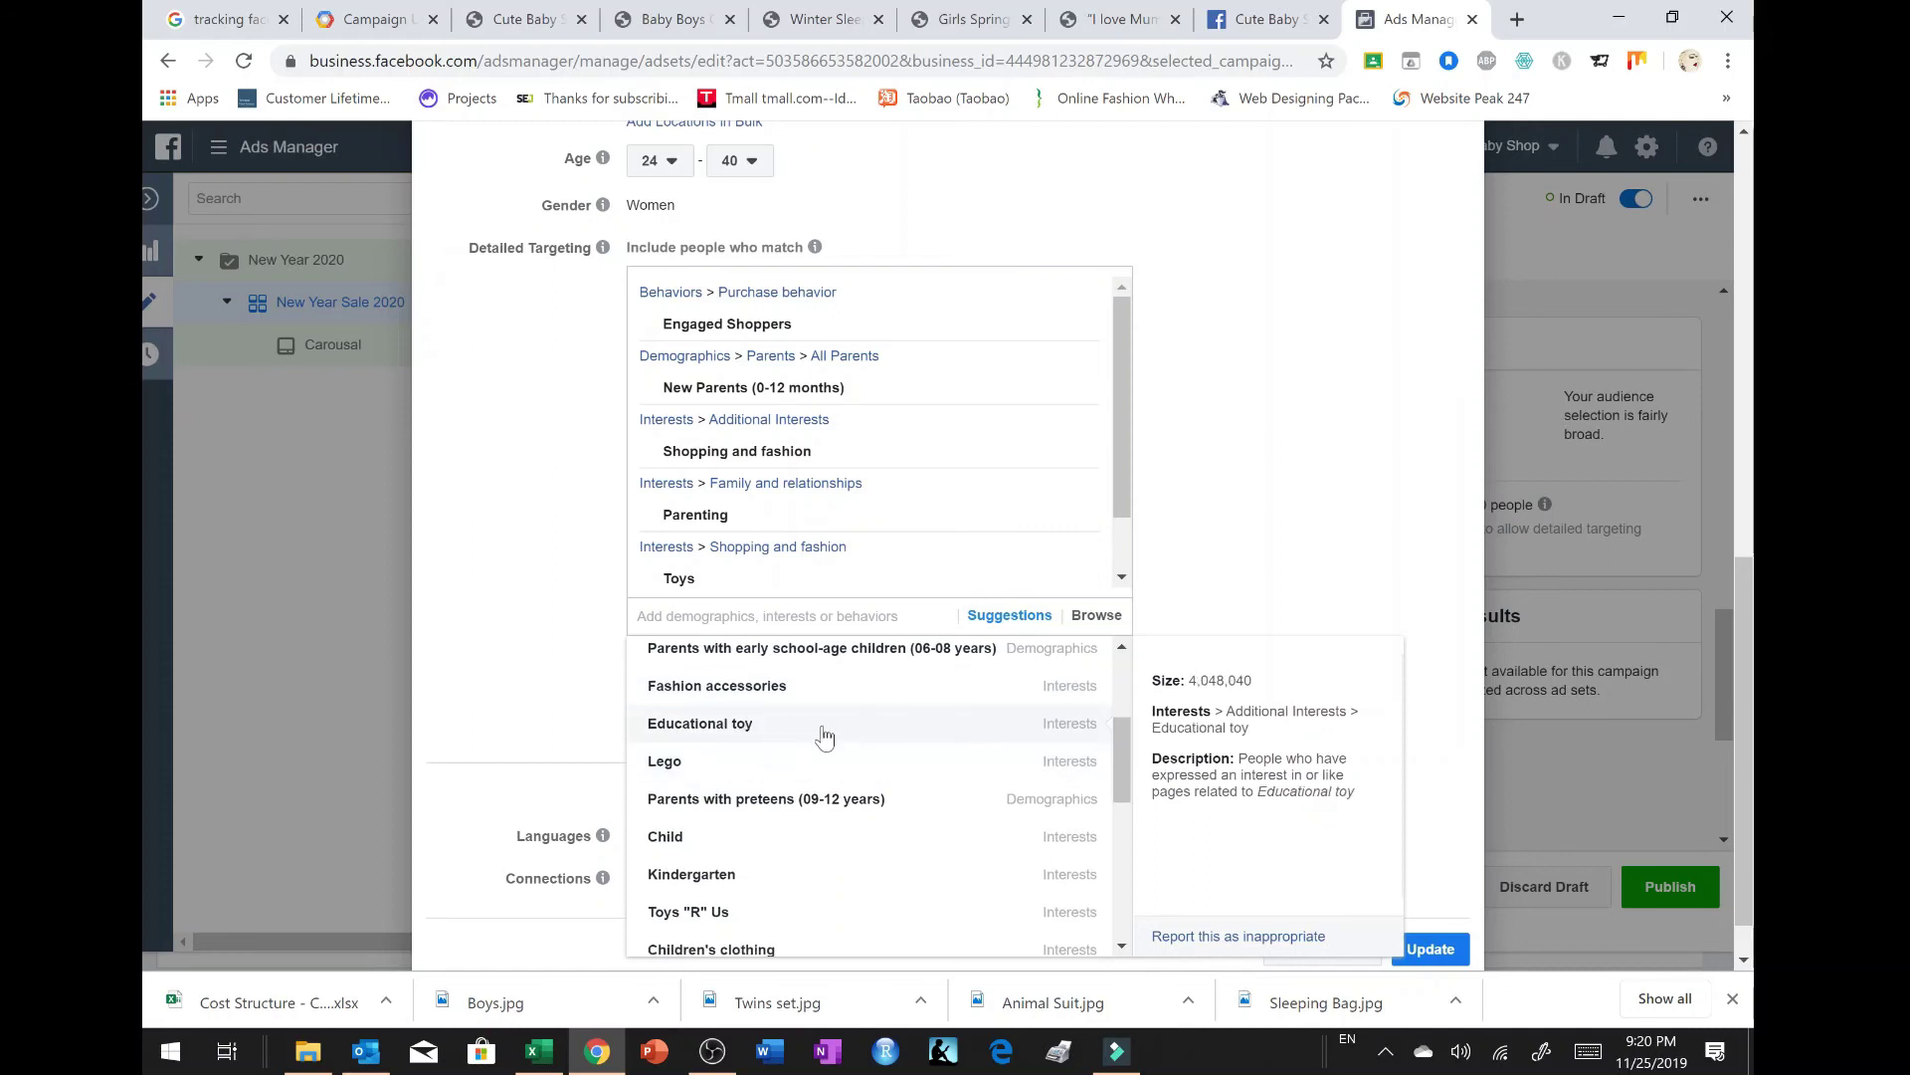
click(793, 741)
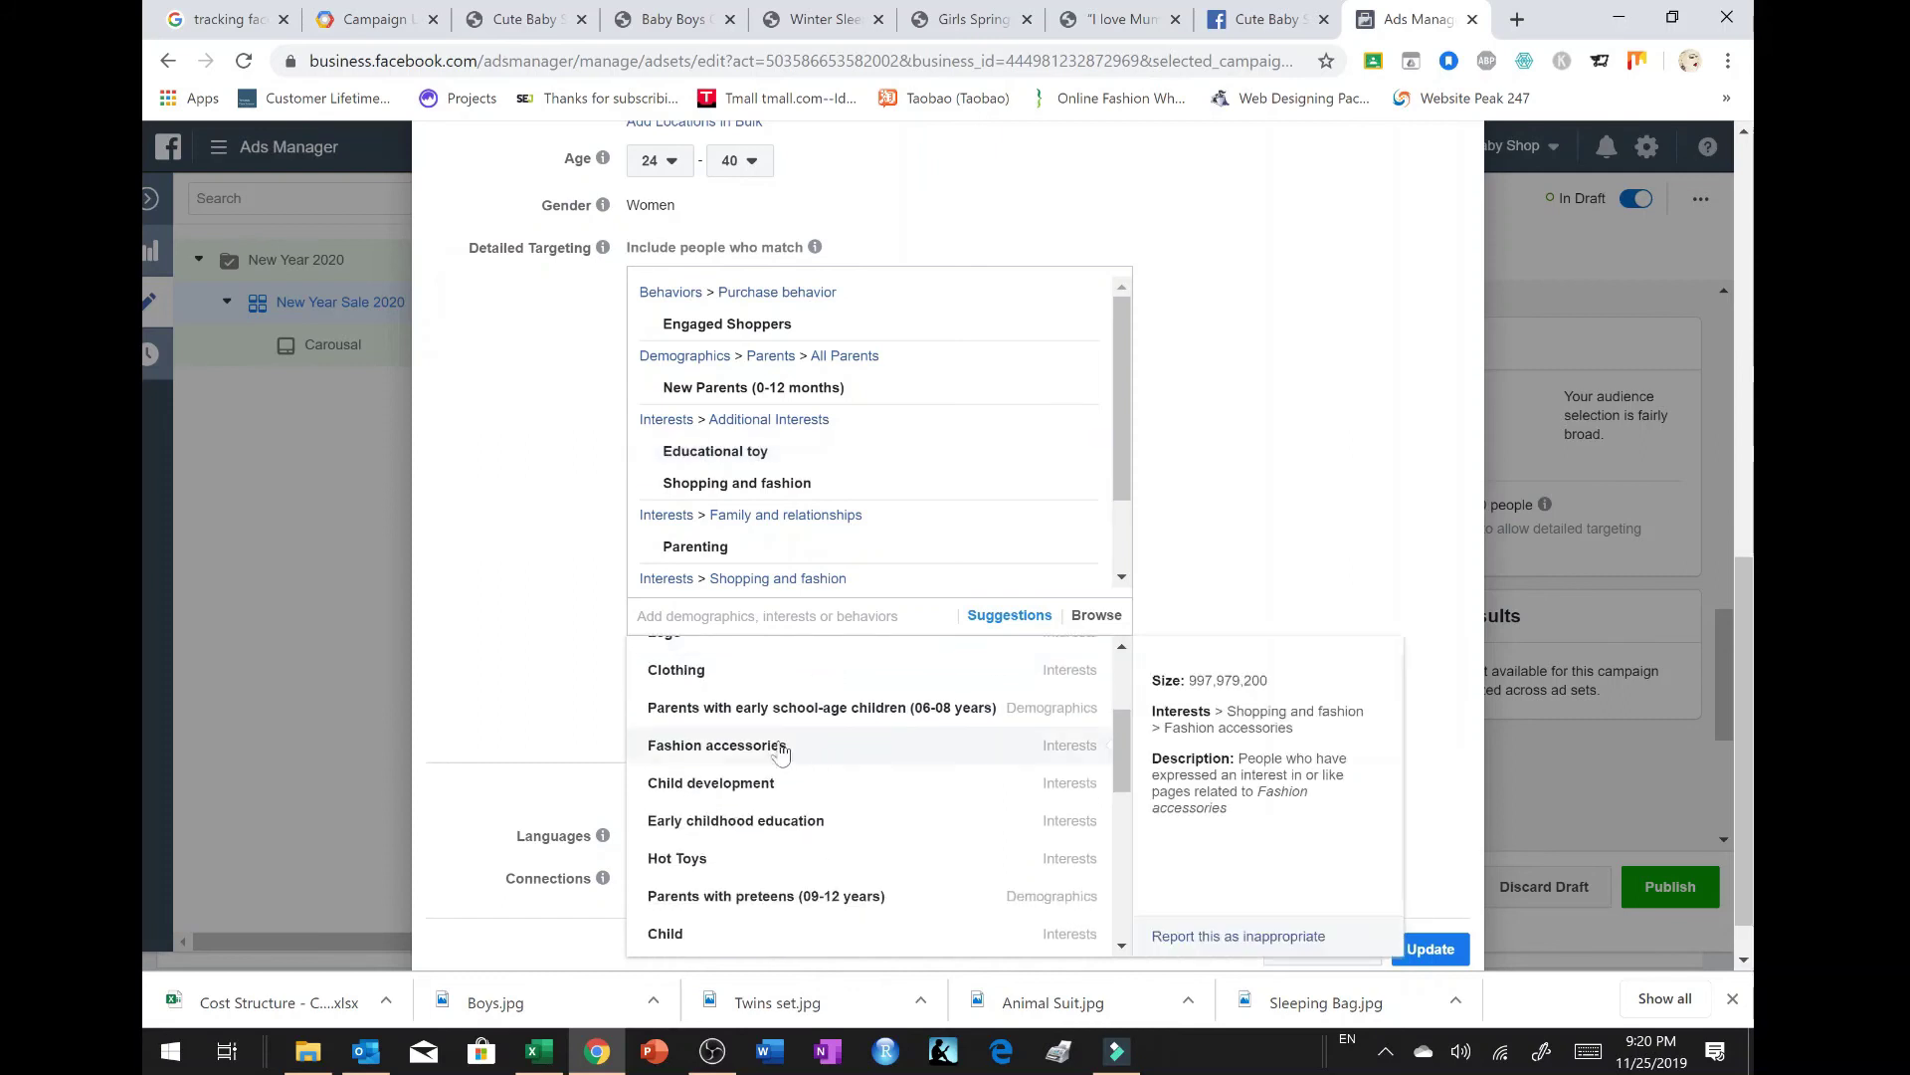
Step: Add the suggested interest Infant to the audience's detailed targeting
mouse_move(737, 838)
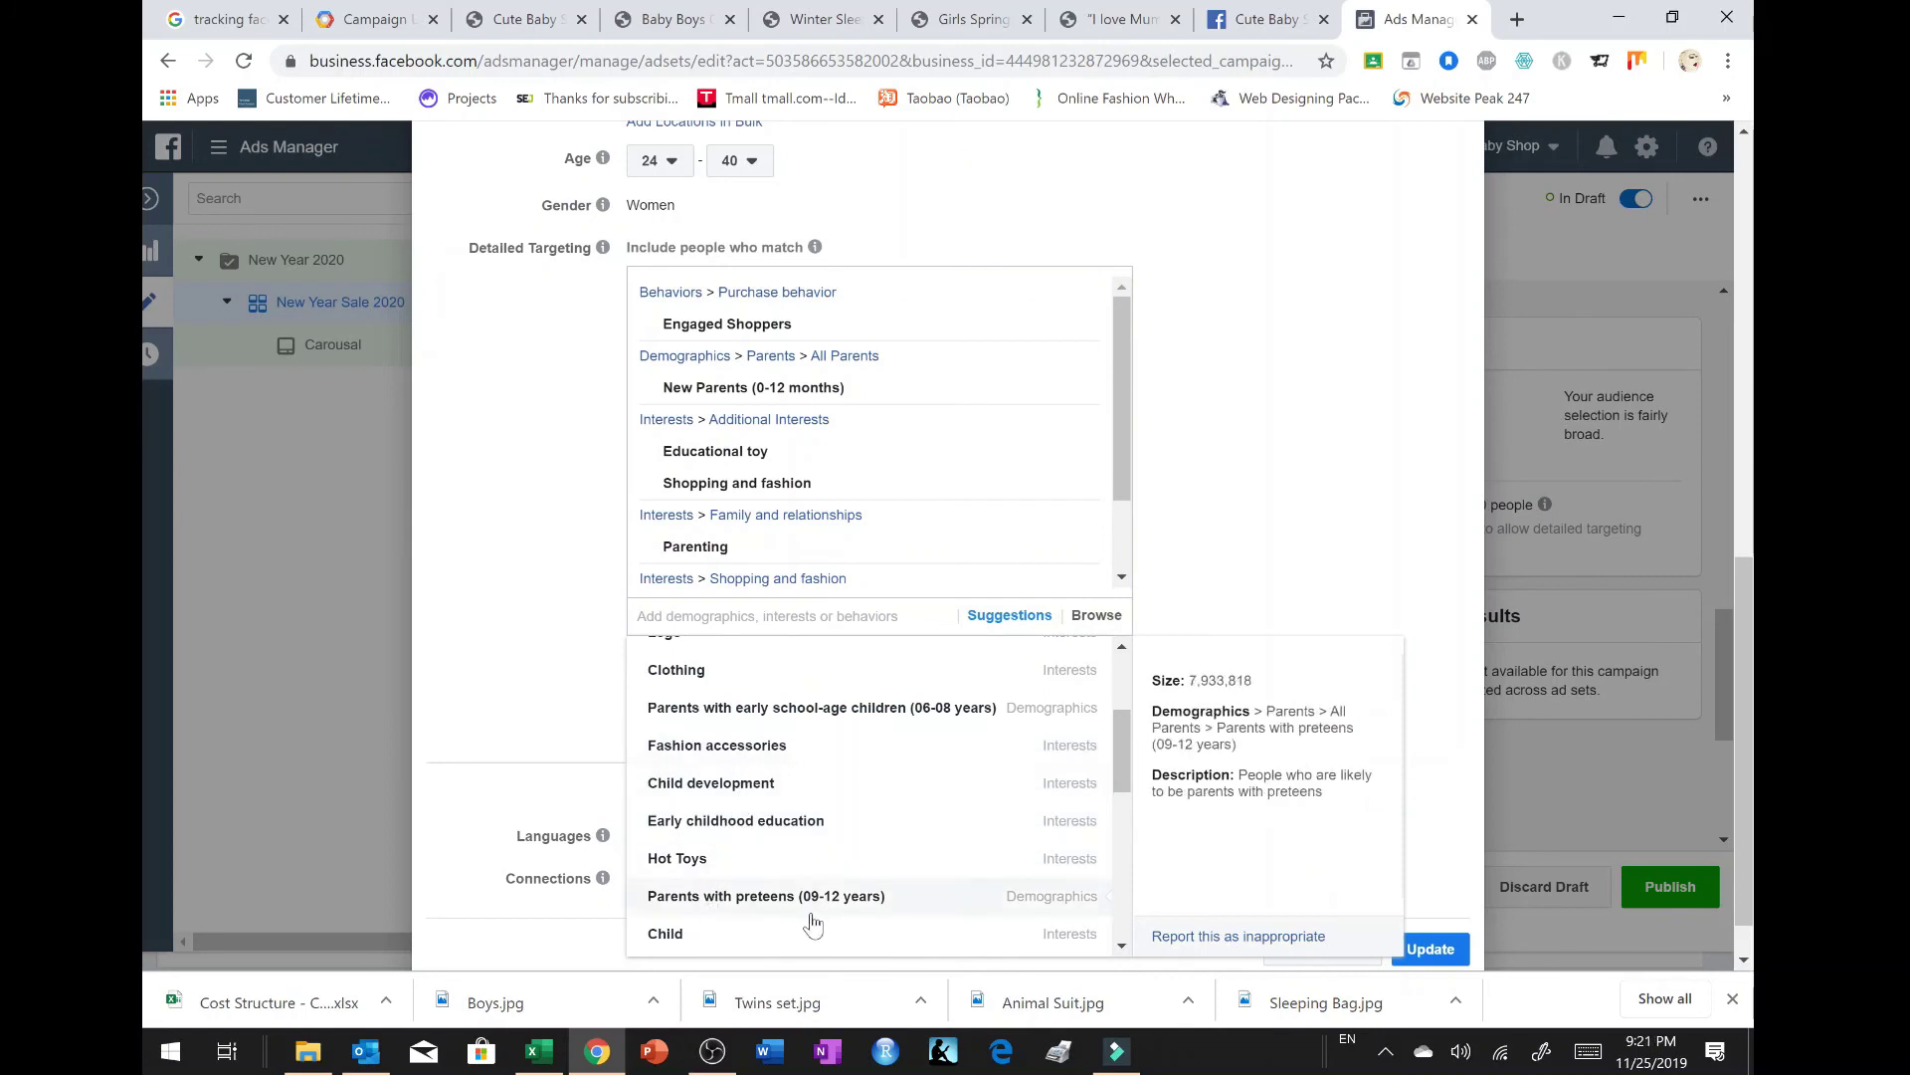
scroll(897, 886, down, 1)
scroll(896, 892, down, 2)
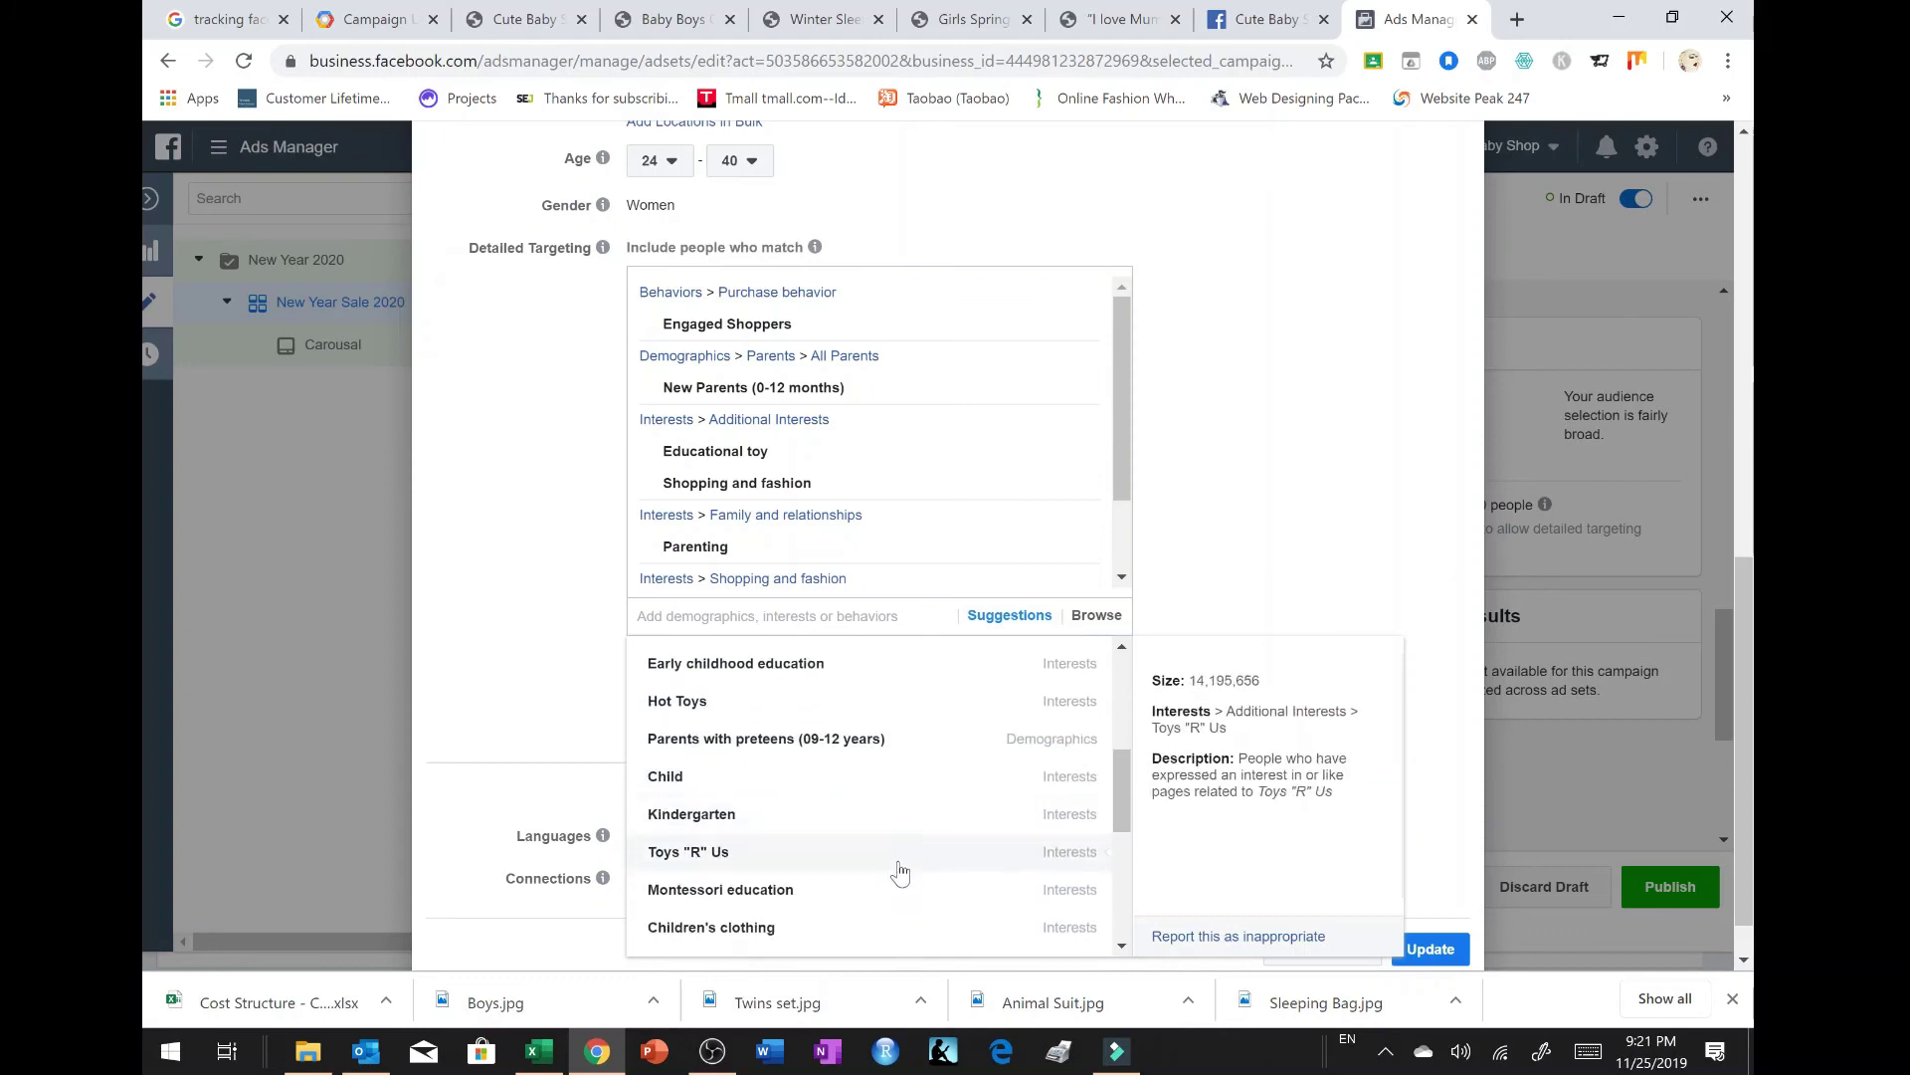
scroll(766, 793, down, 1)
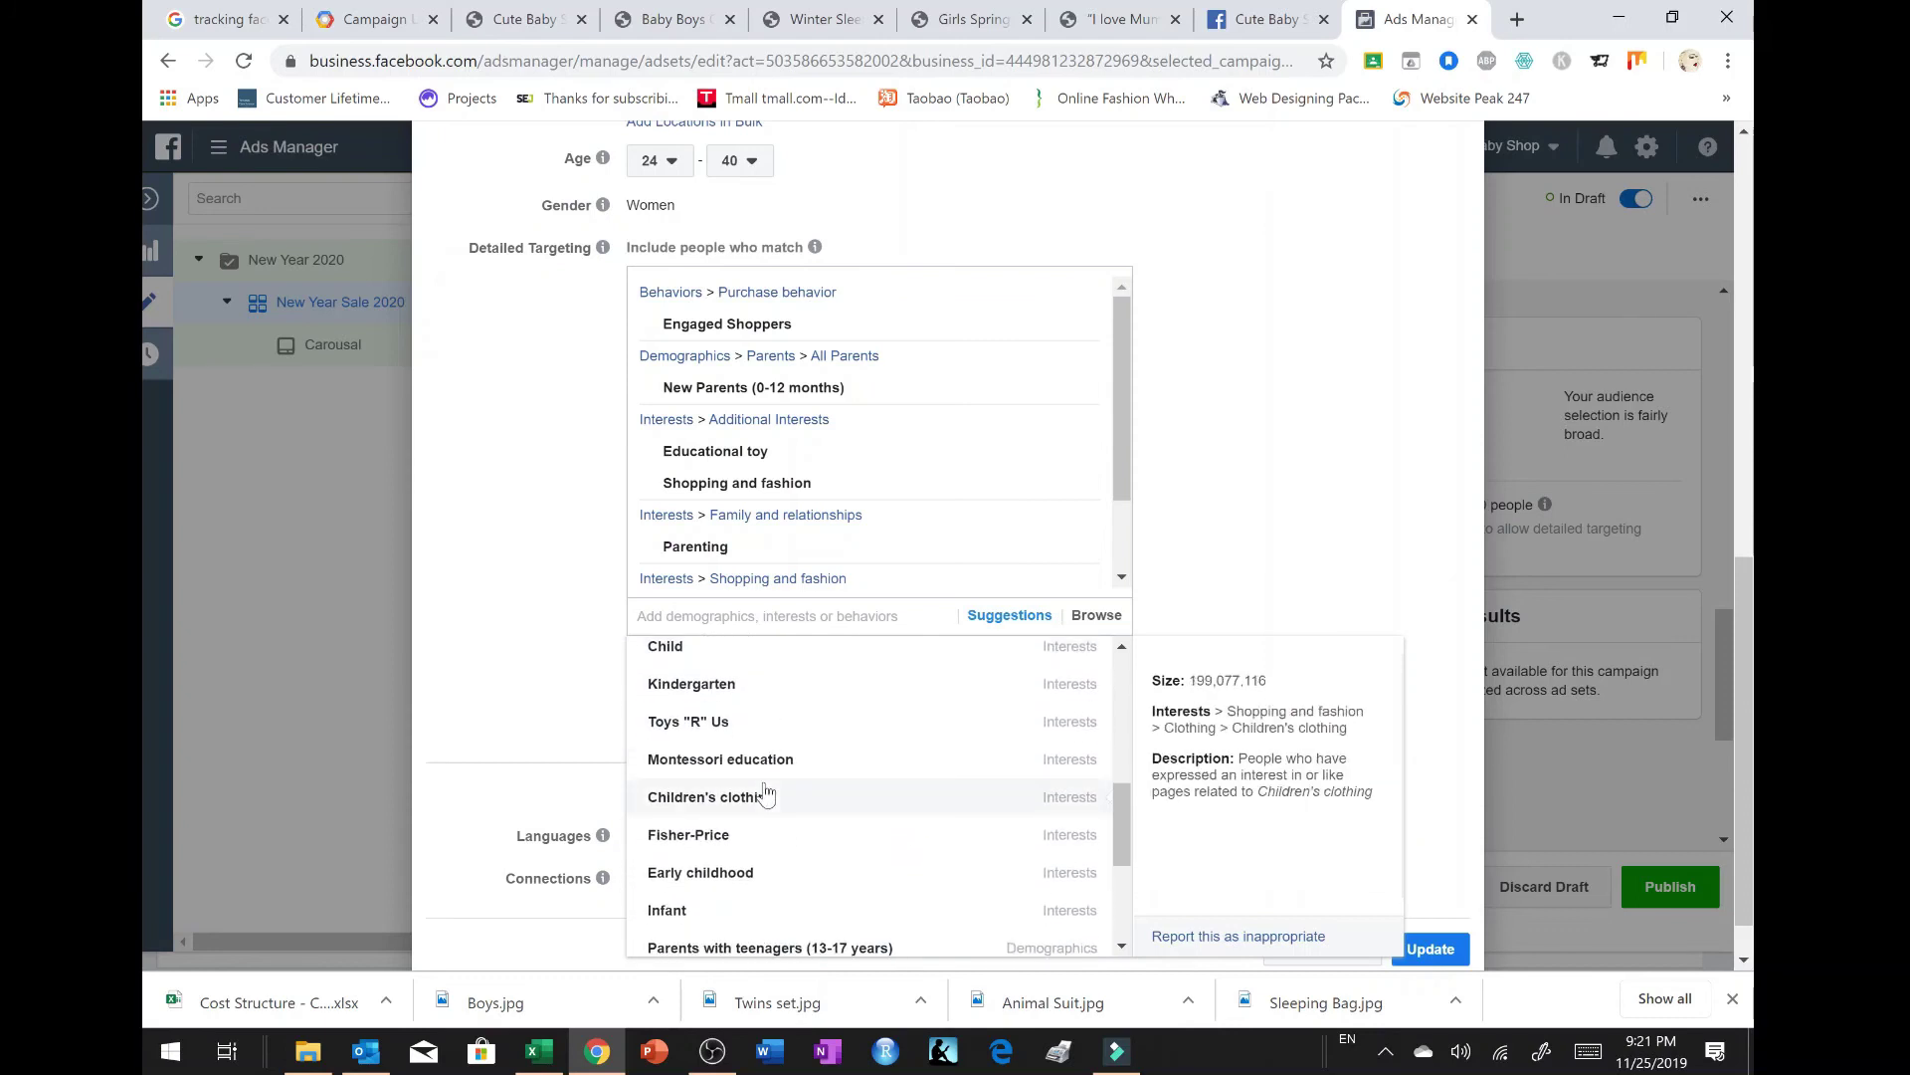
scroll(767, 793, down, 1)
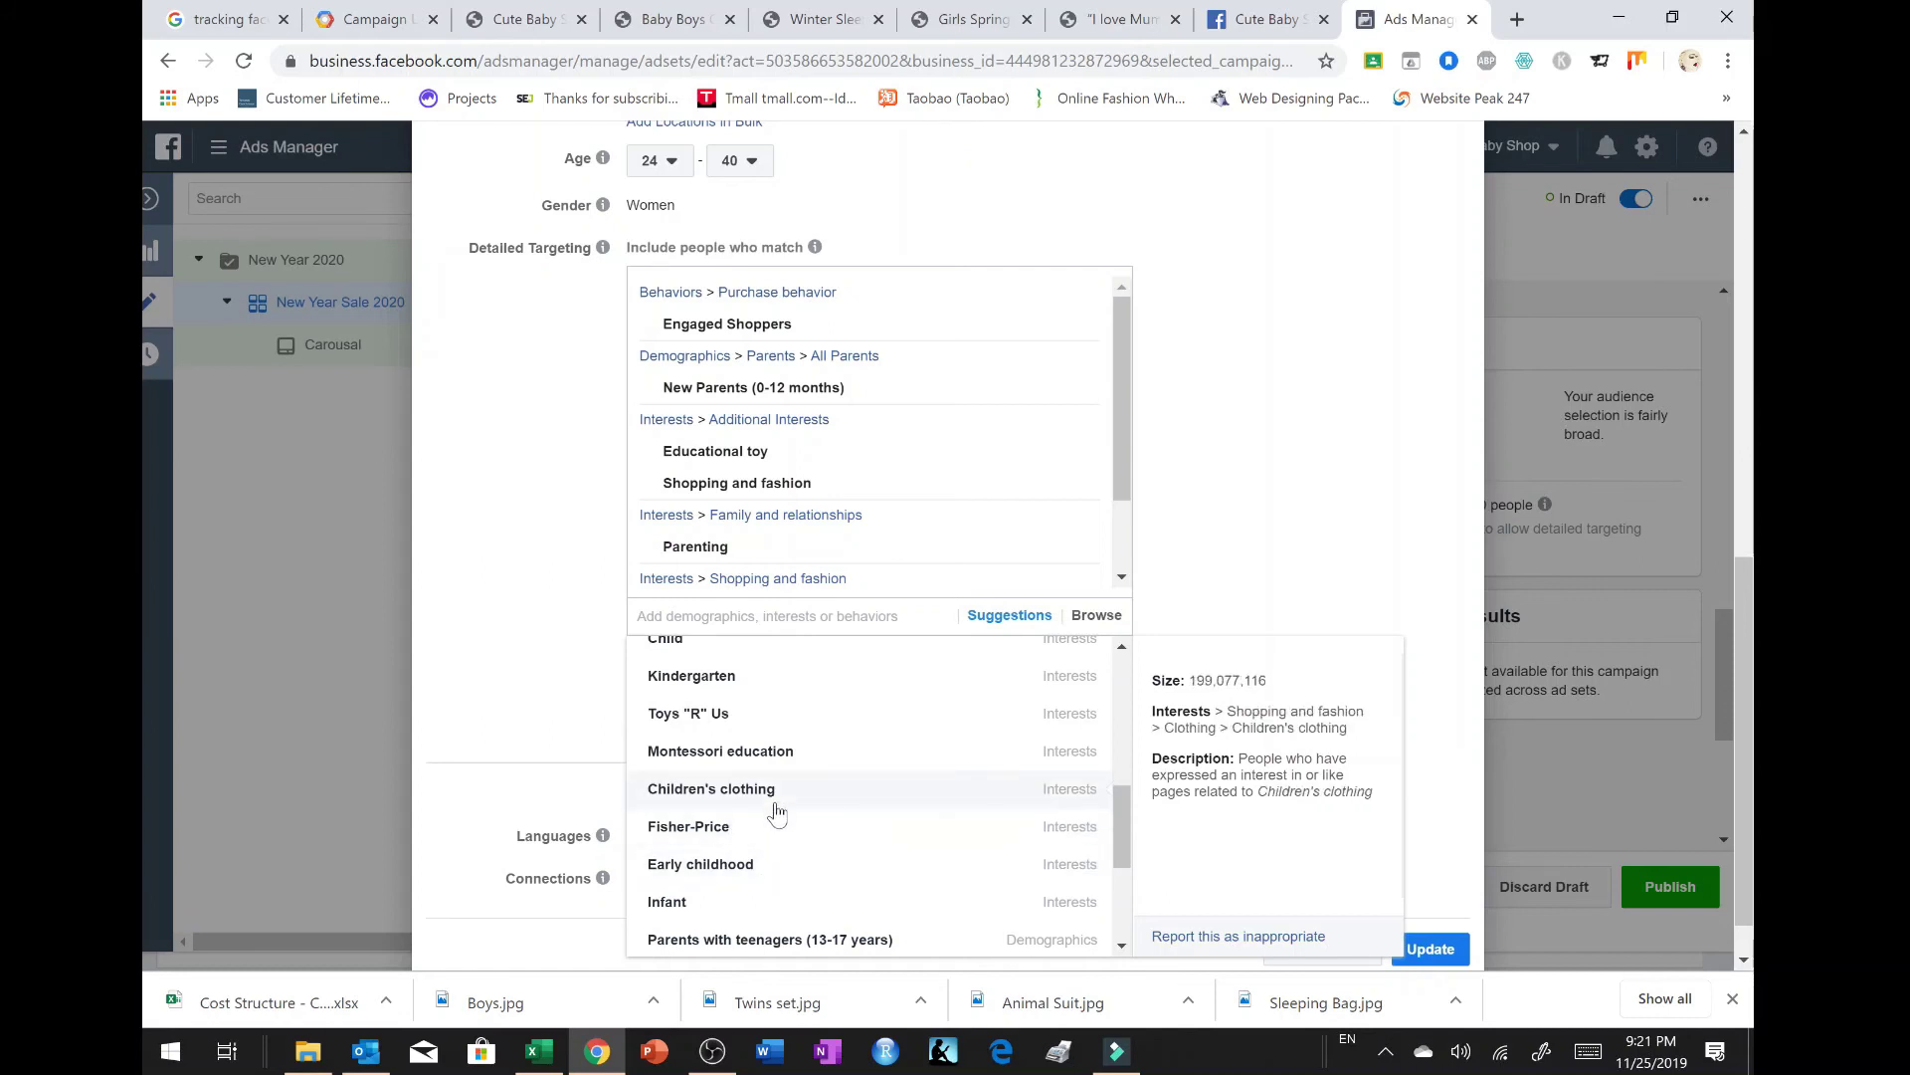
click(684, 902)
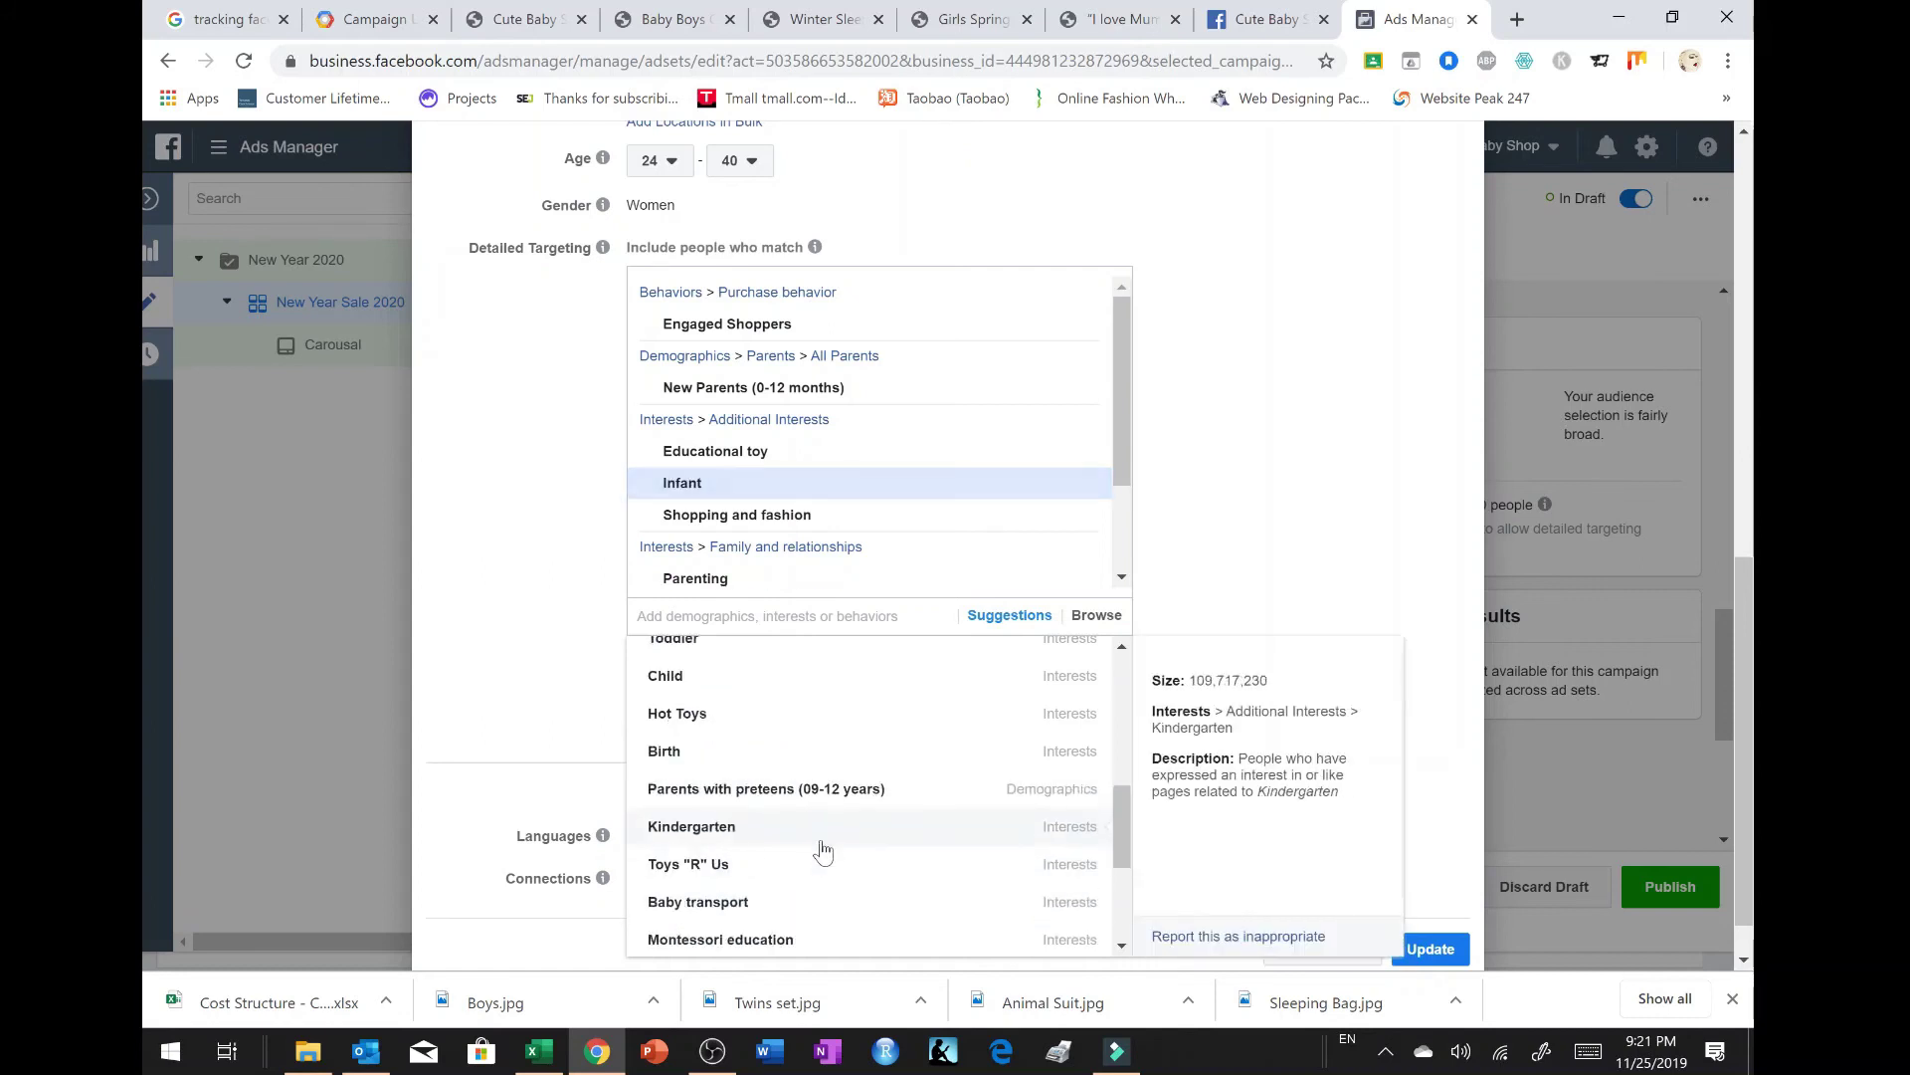
Step: Check the remaining targeting suggestions, update the saved Cute Baby Shop audience and close the confirmation
scroll(825, 850, down, 2)
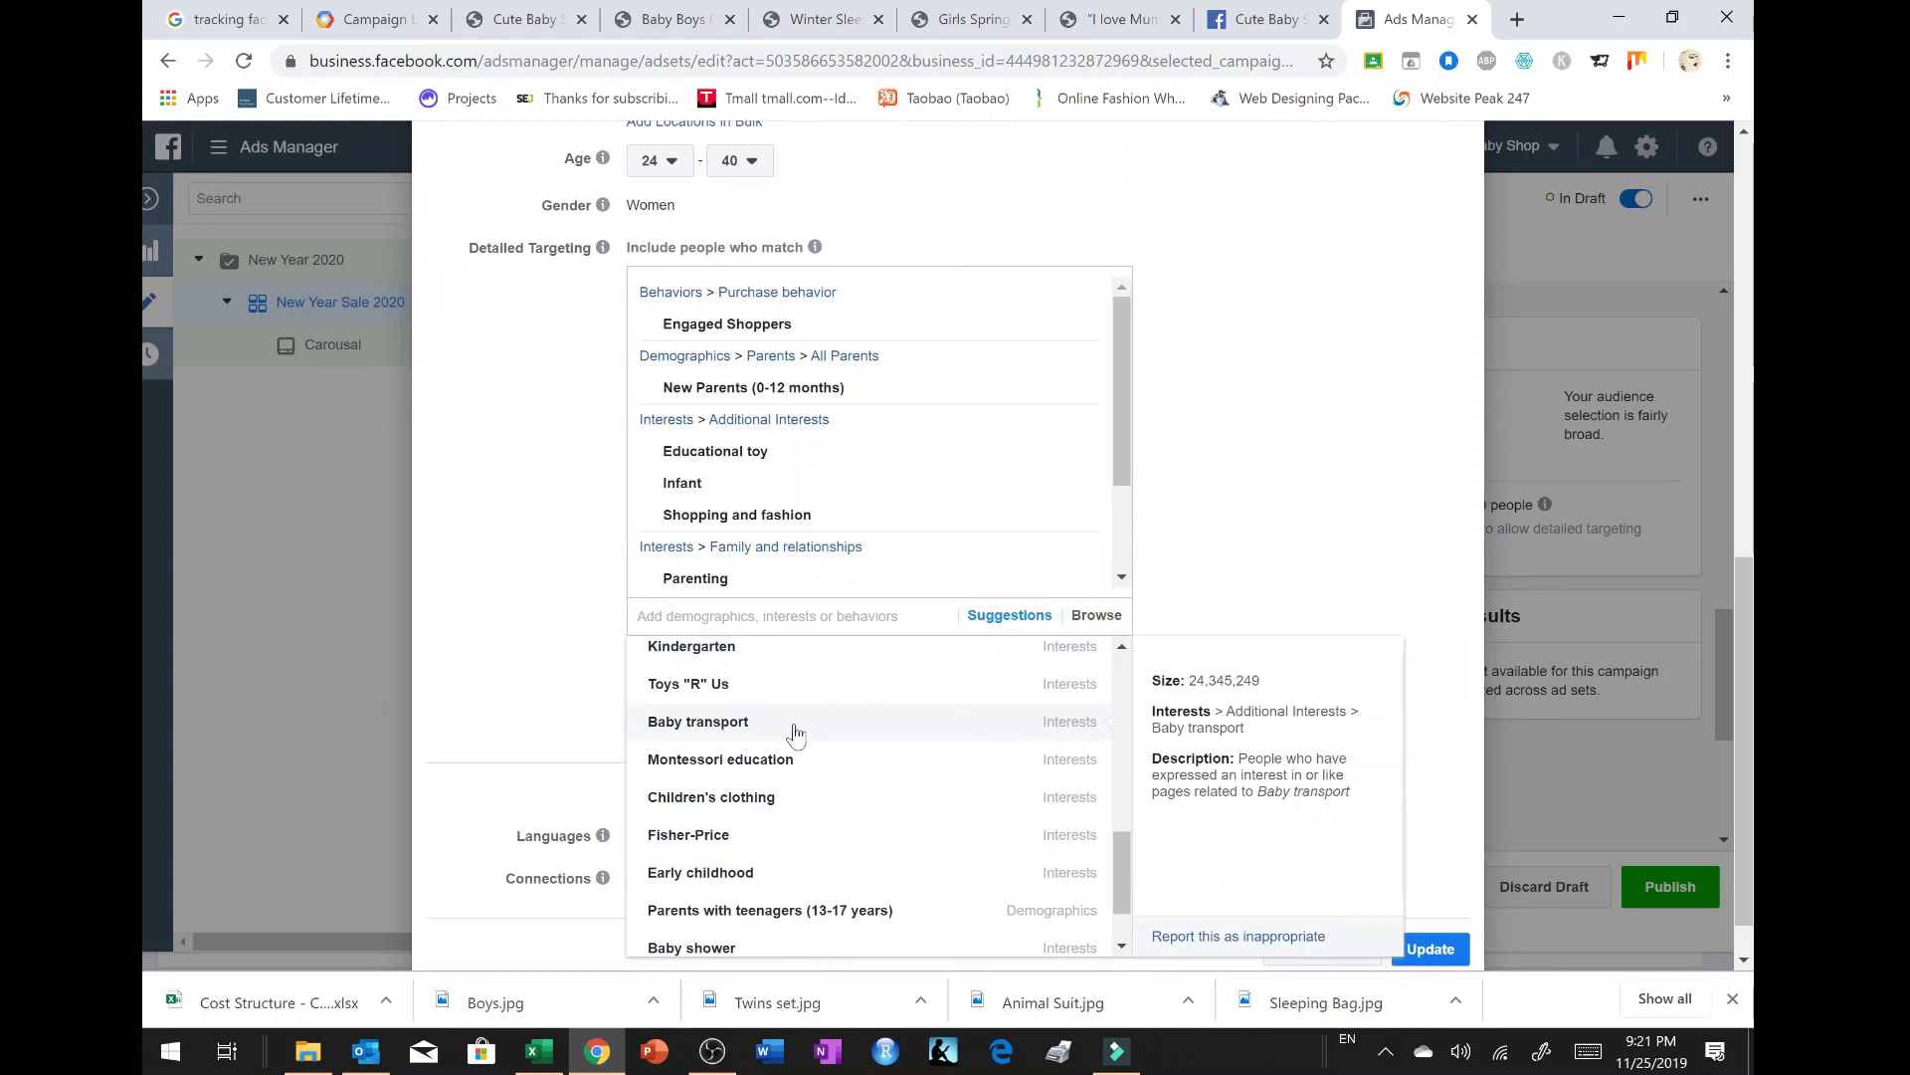
scroll(796, 746, down, 1)
scroll(791, 802, down, 2)
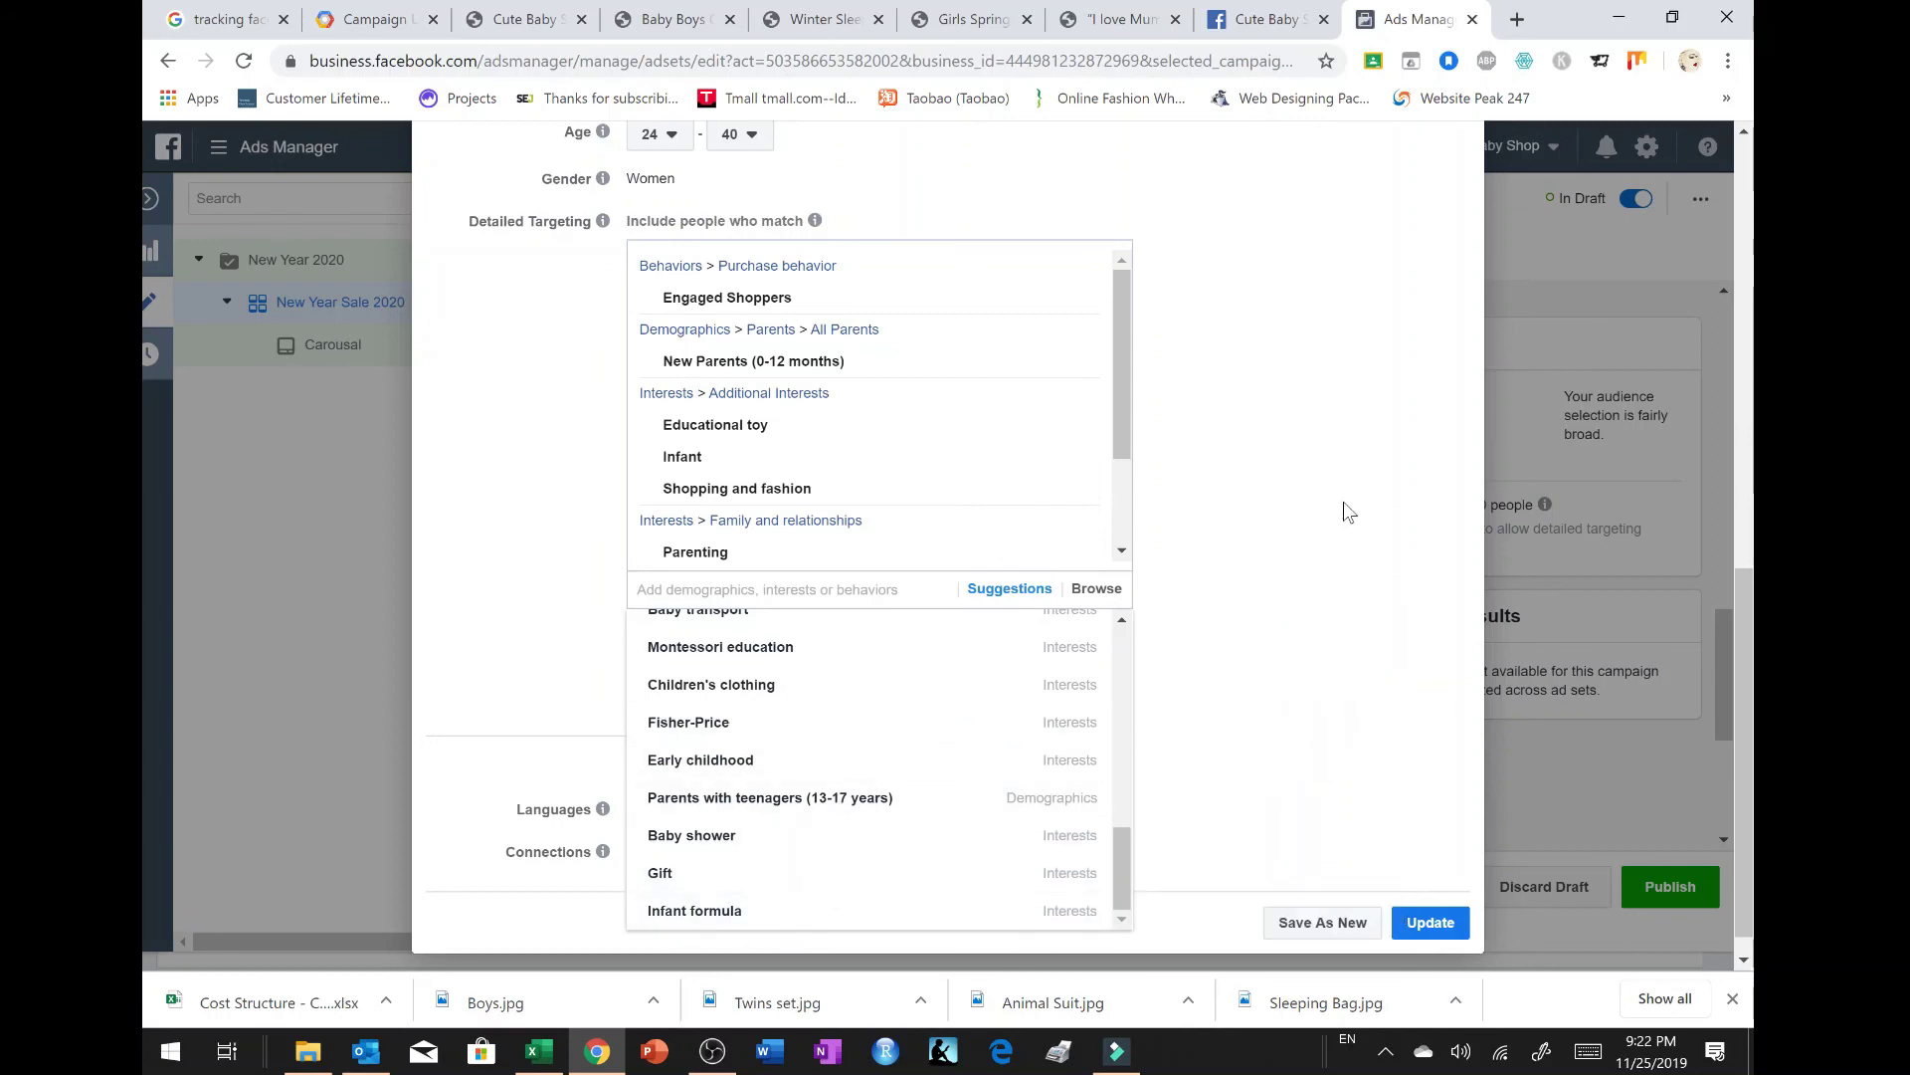
click(1431, 922)
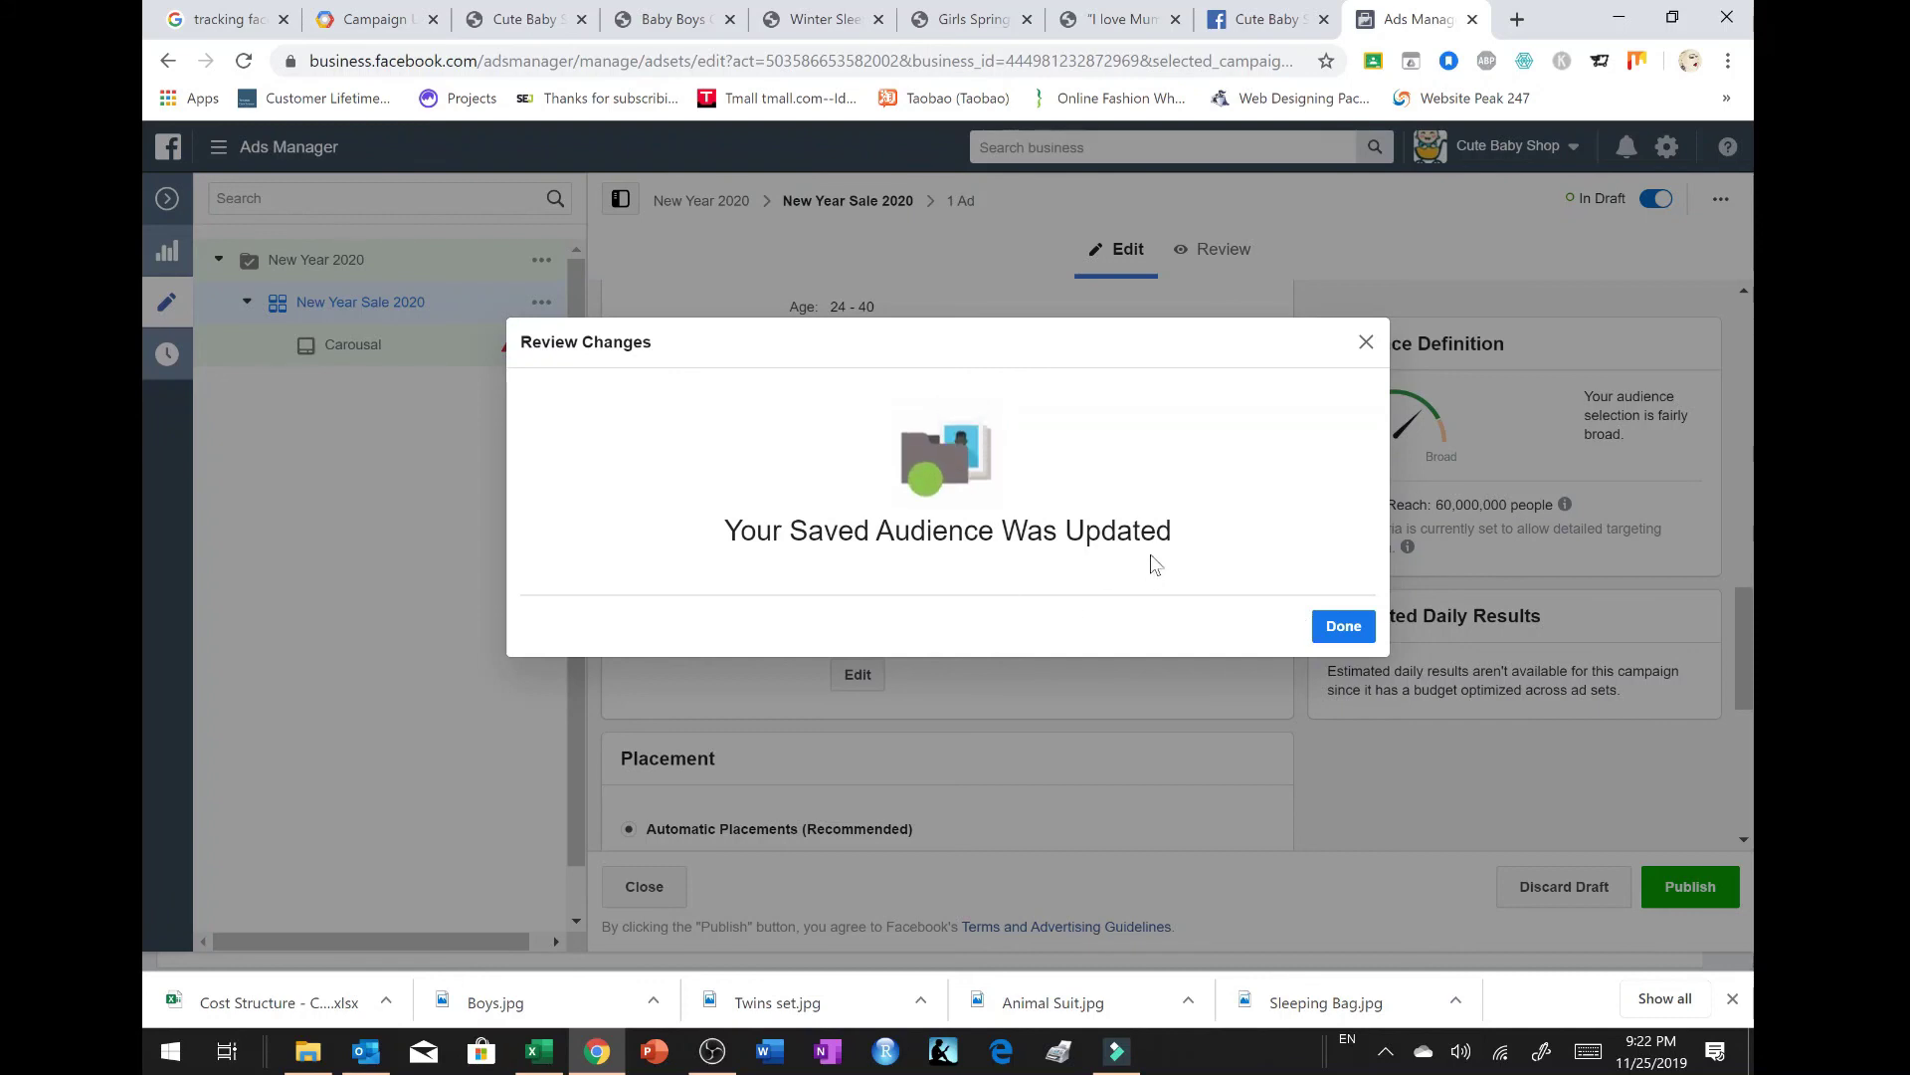
click(1357, 629)
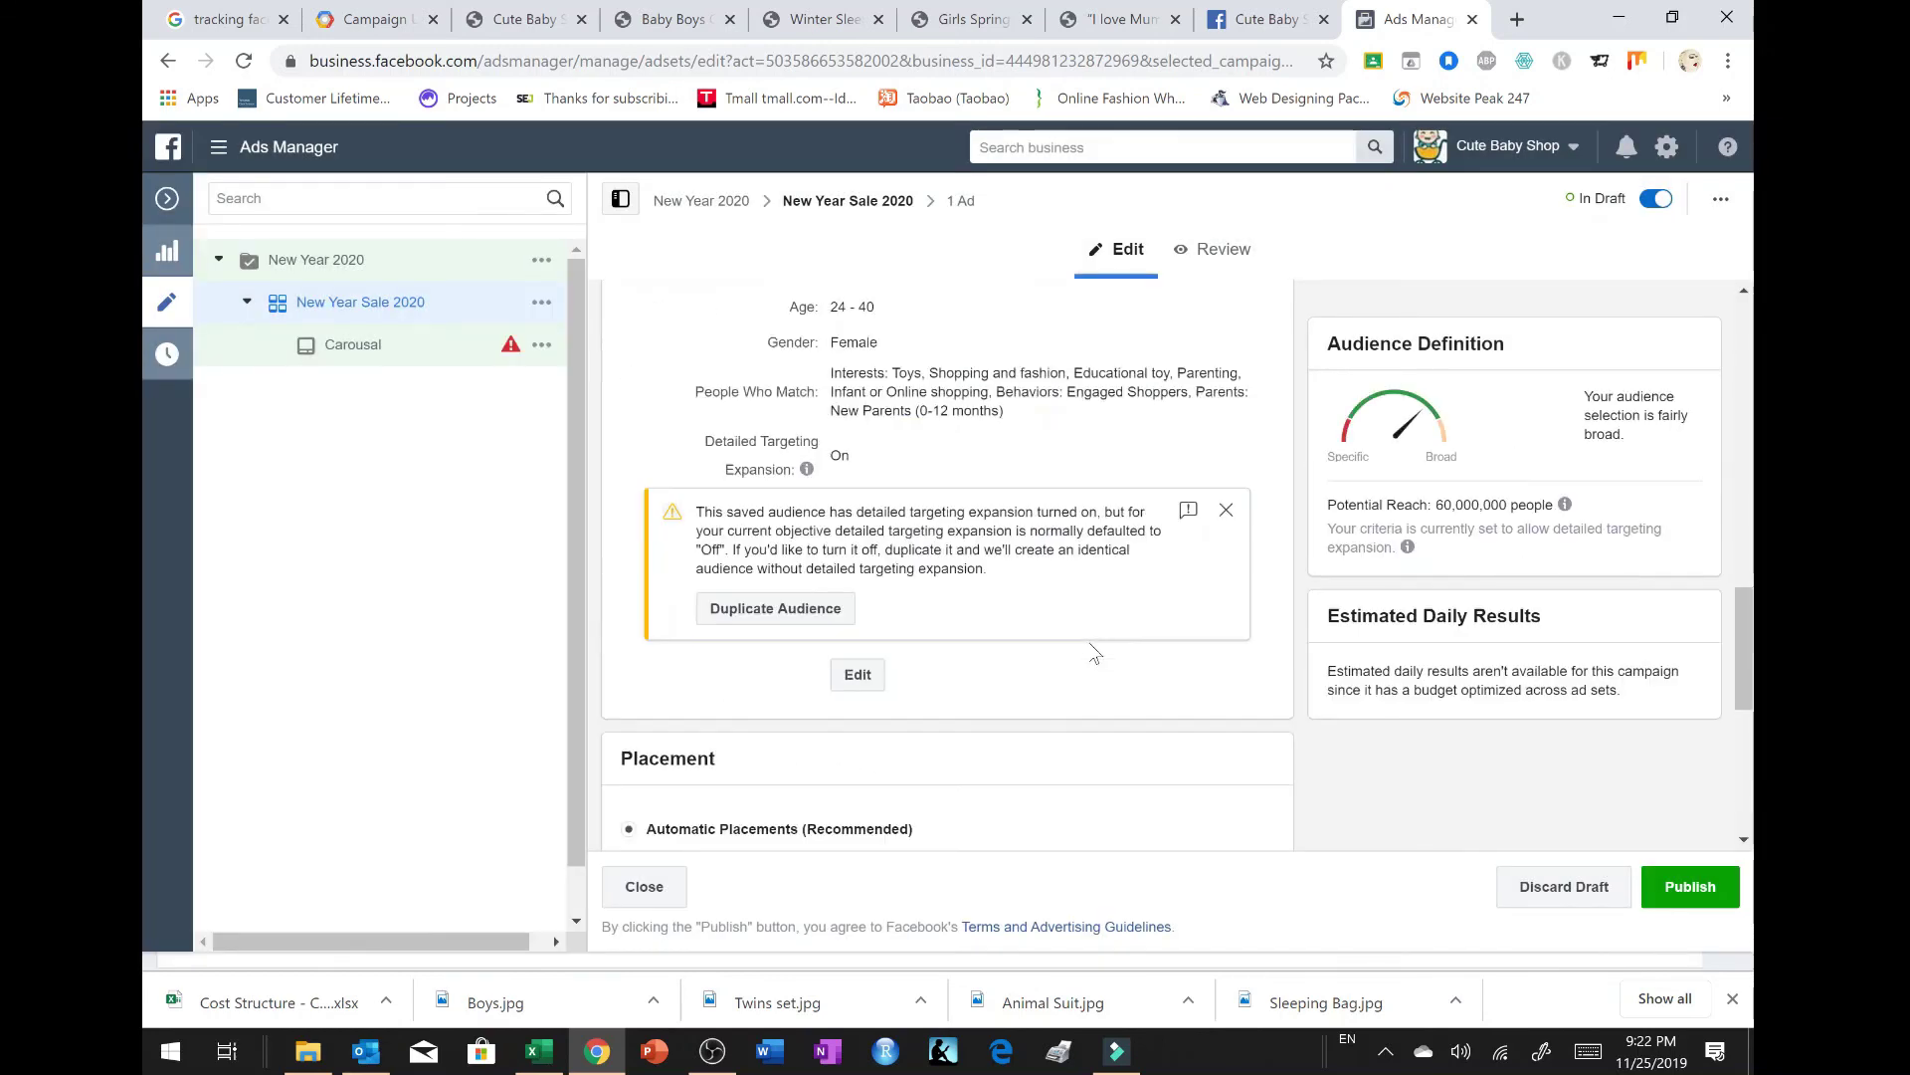
Step: Review the saved Cute Baby Shop audience summary and dismiss the detailed targeting expansion notice
scroll(1095, 651, up, 3)
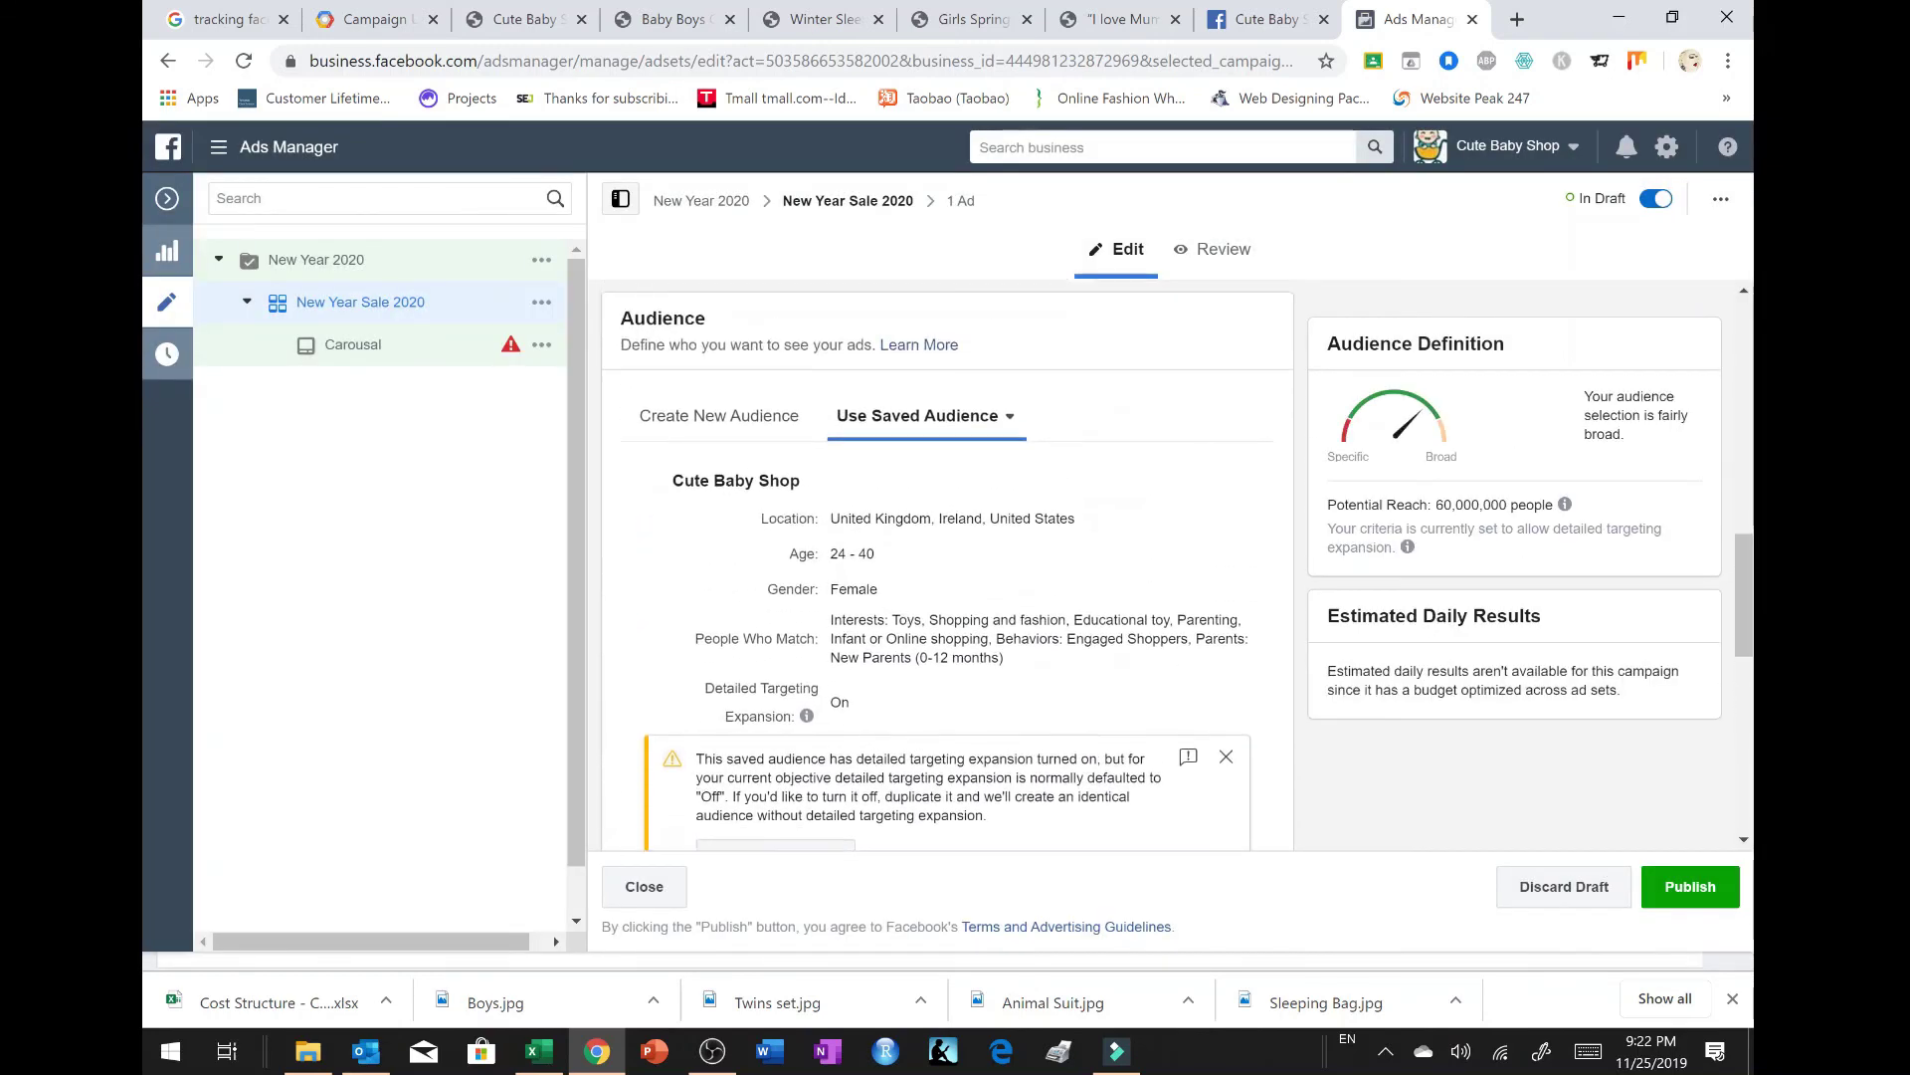
scroll(901, 538, down, 1)
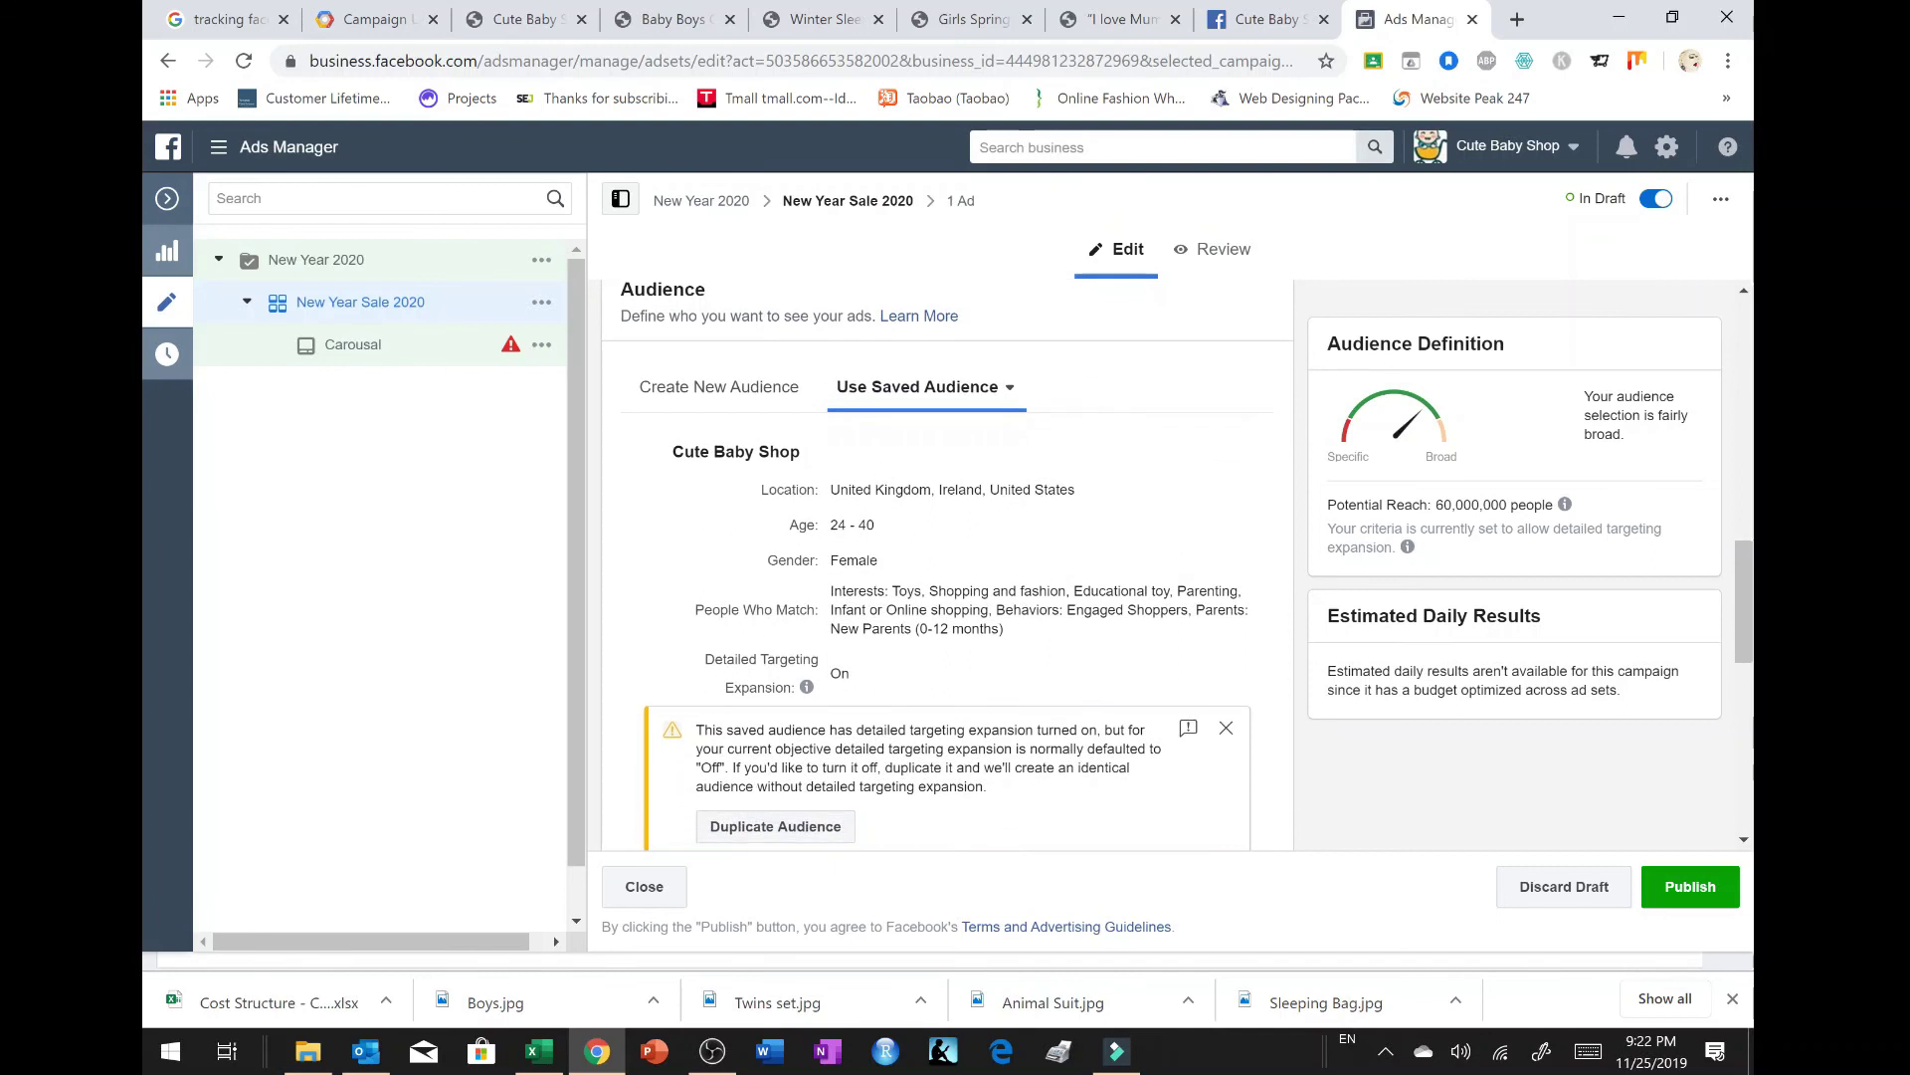
scroll(807, 597, down, 2)
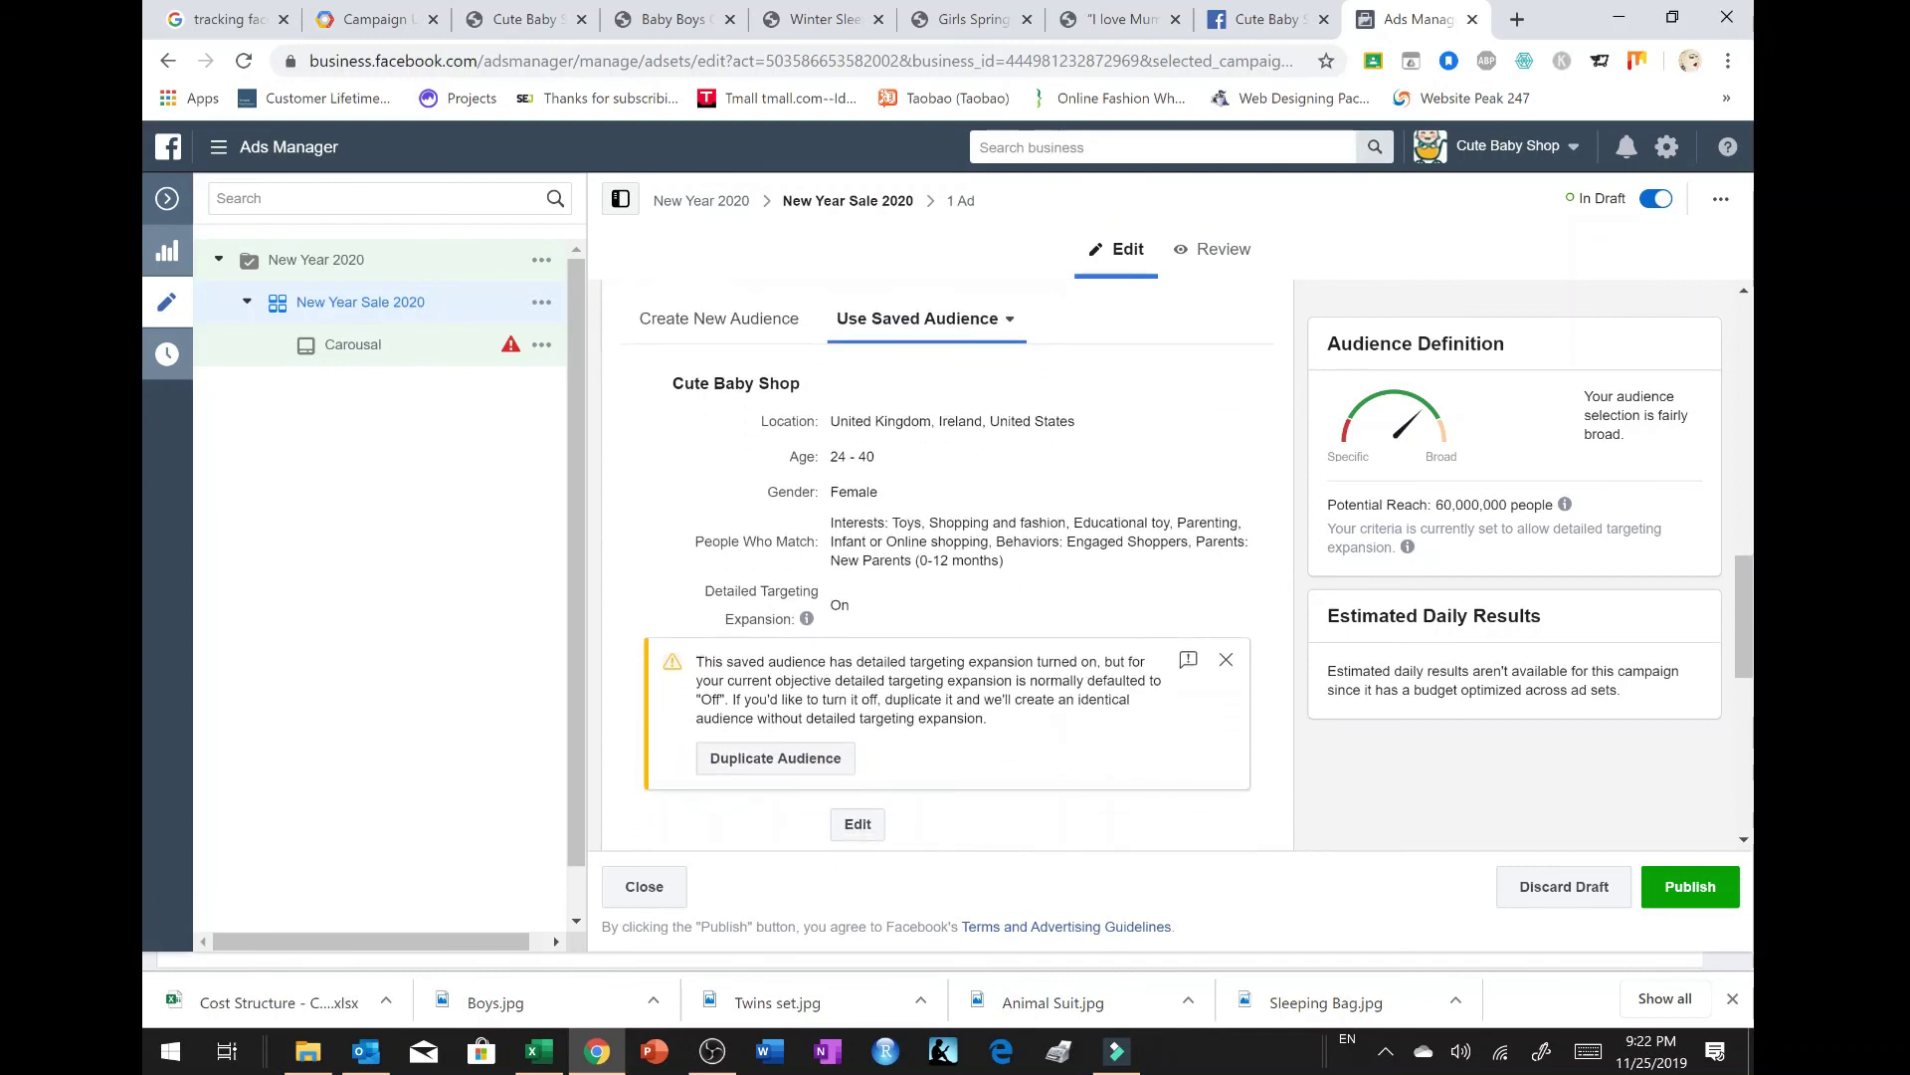
mouse_move(807, 587)
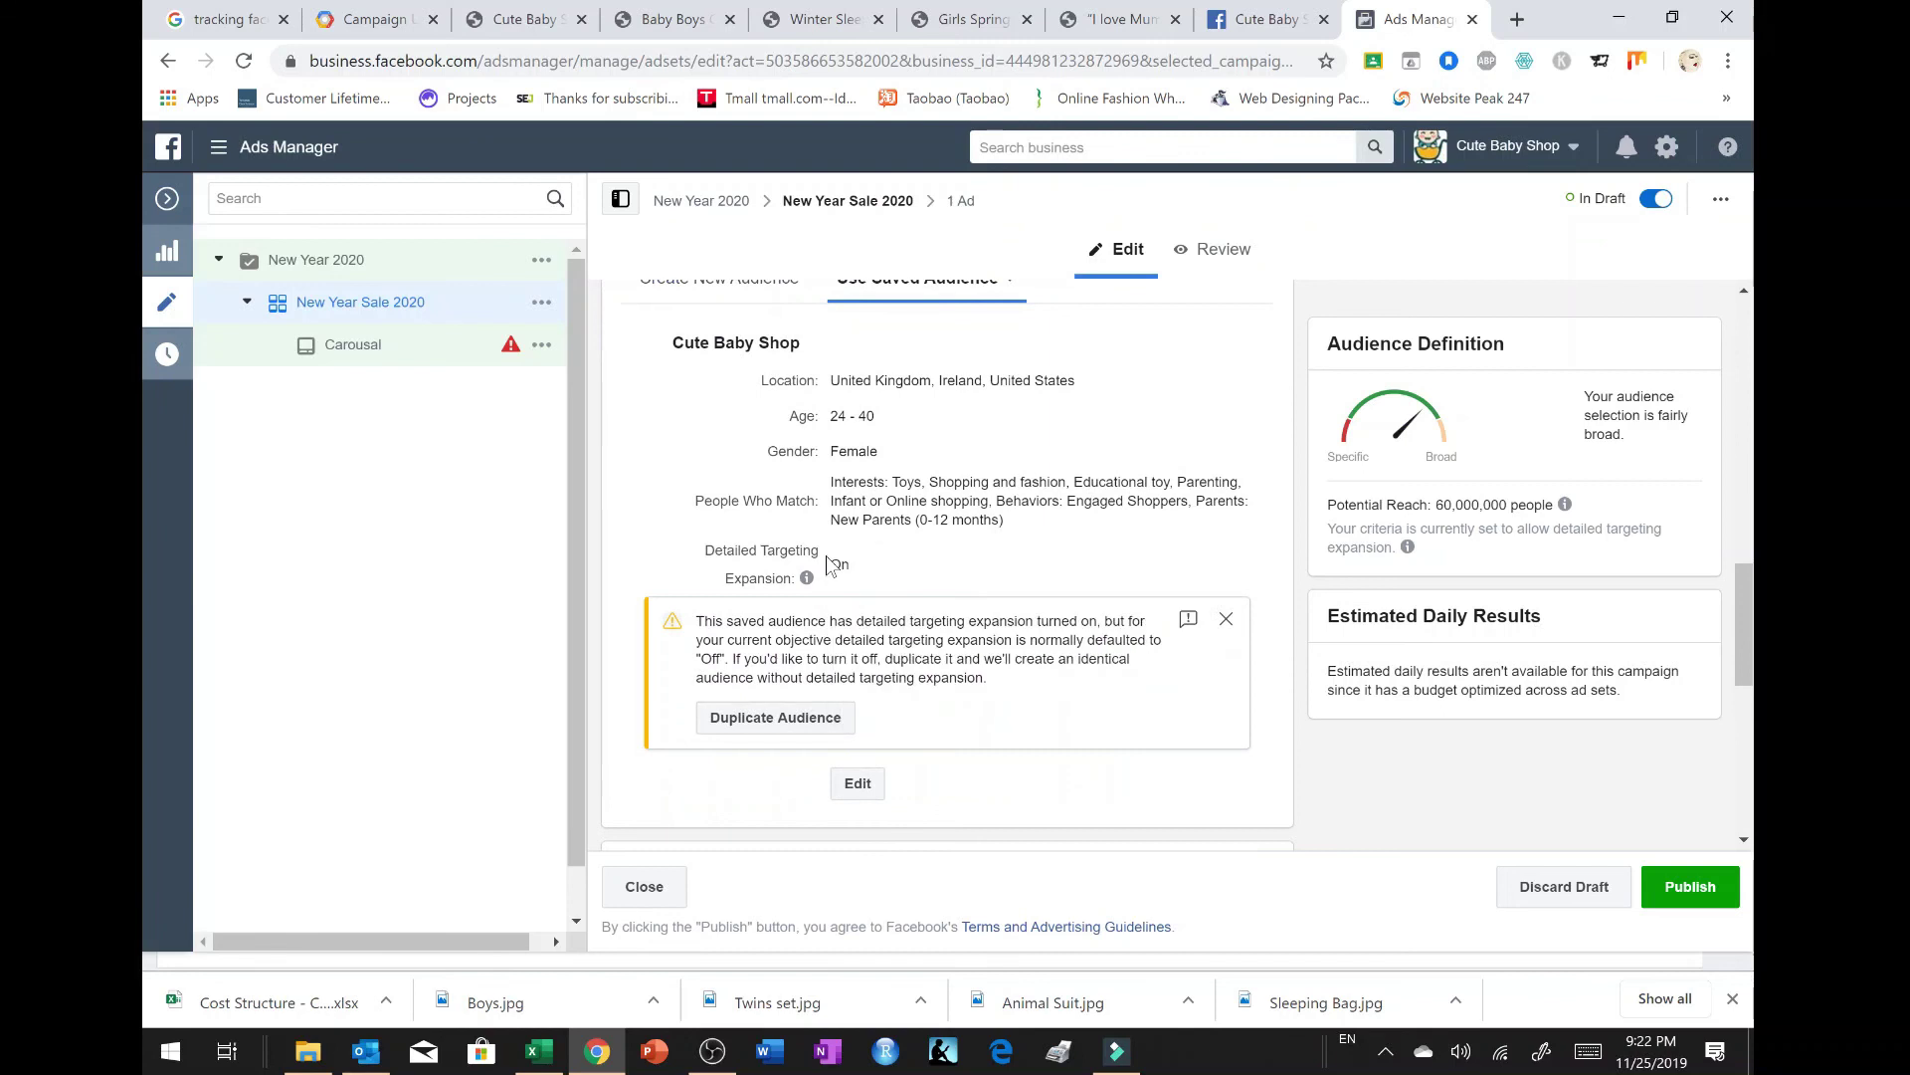
scroll(945, 580, down, 1)
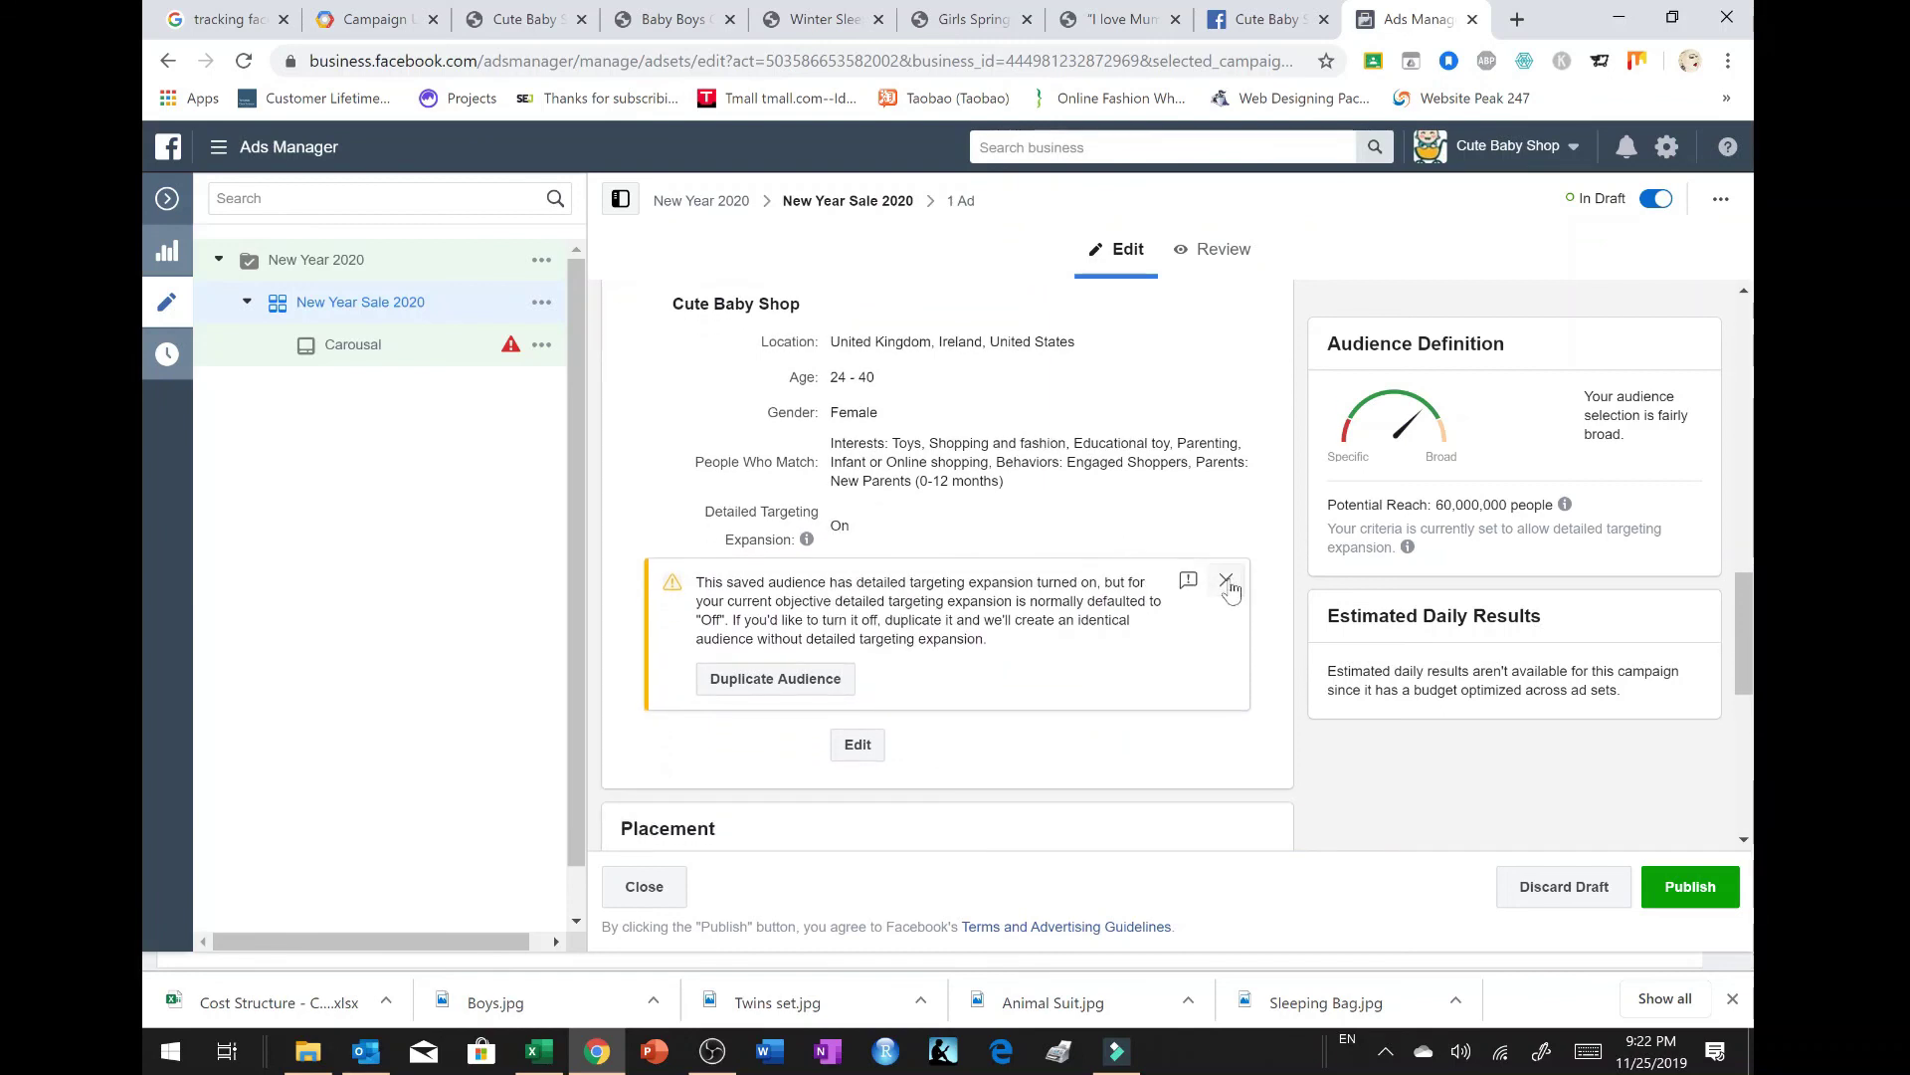
click(1227, 581)
Step: Check the ad set's placement setting and the available choices for optimizing ad delivery
scroll(1007, 606, down, 3)
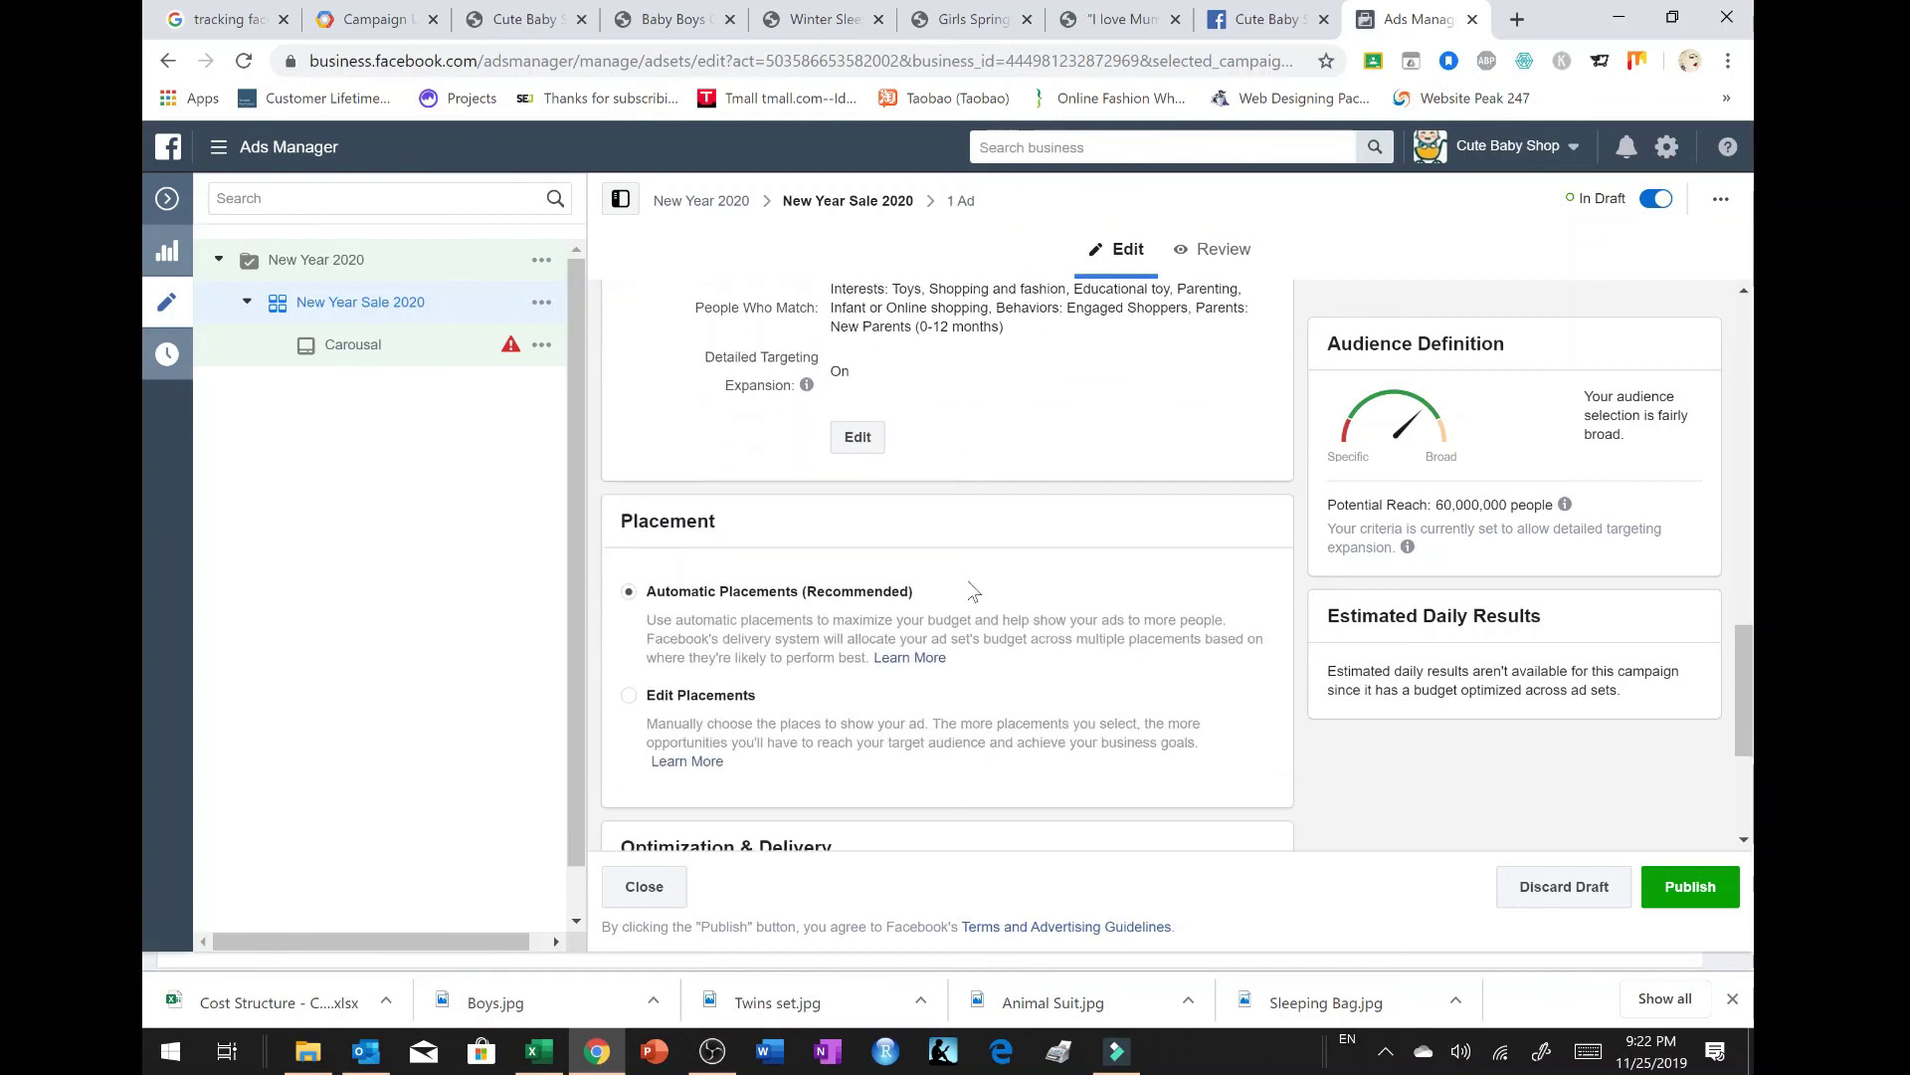
scroll(1090, 597, down, 3)
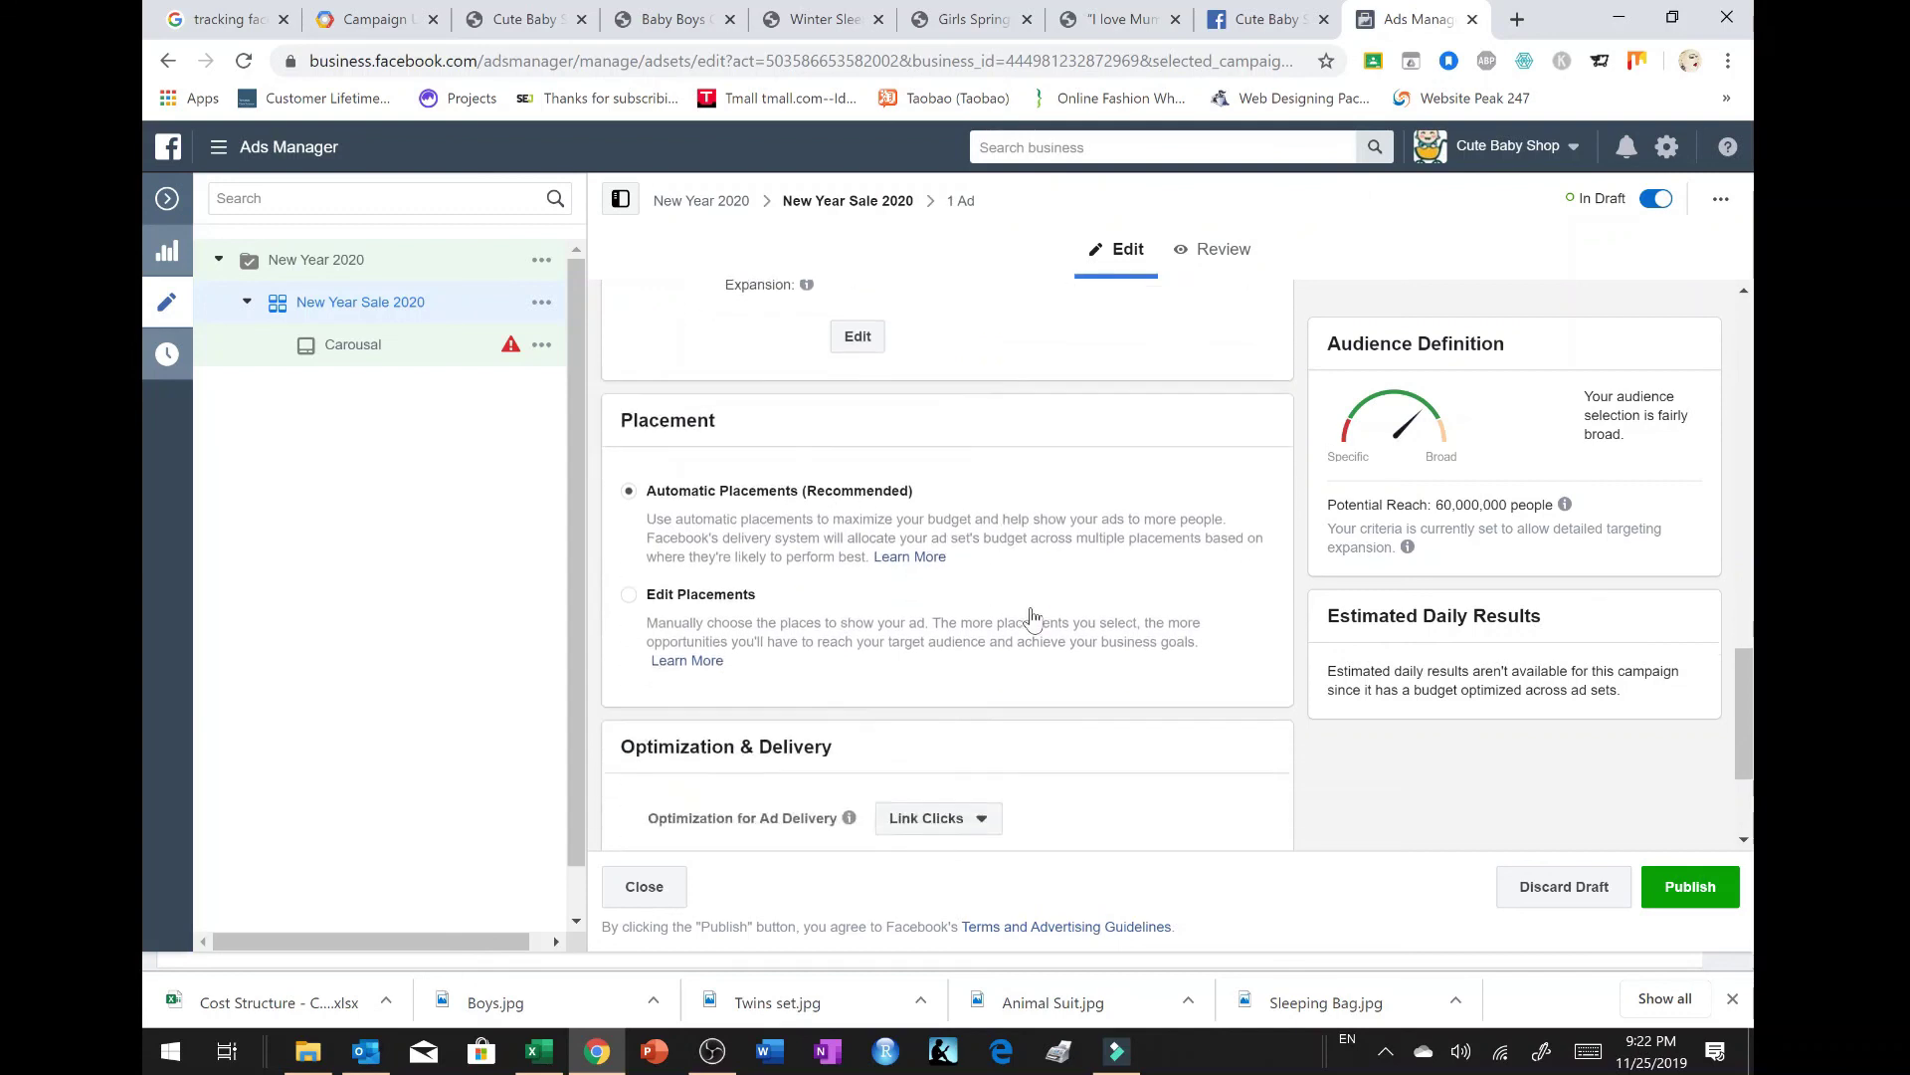
scroll(1091, 590, down, 1)
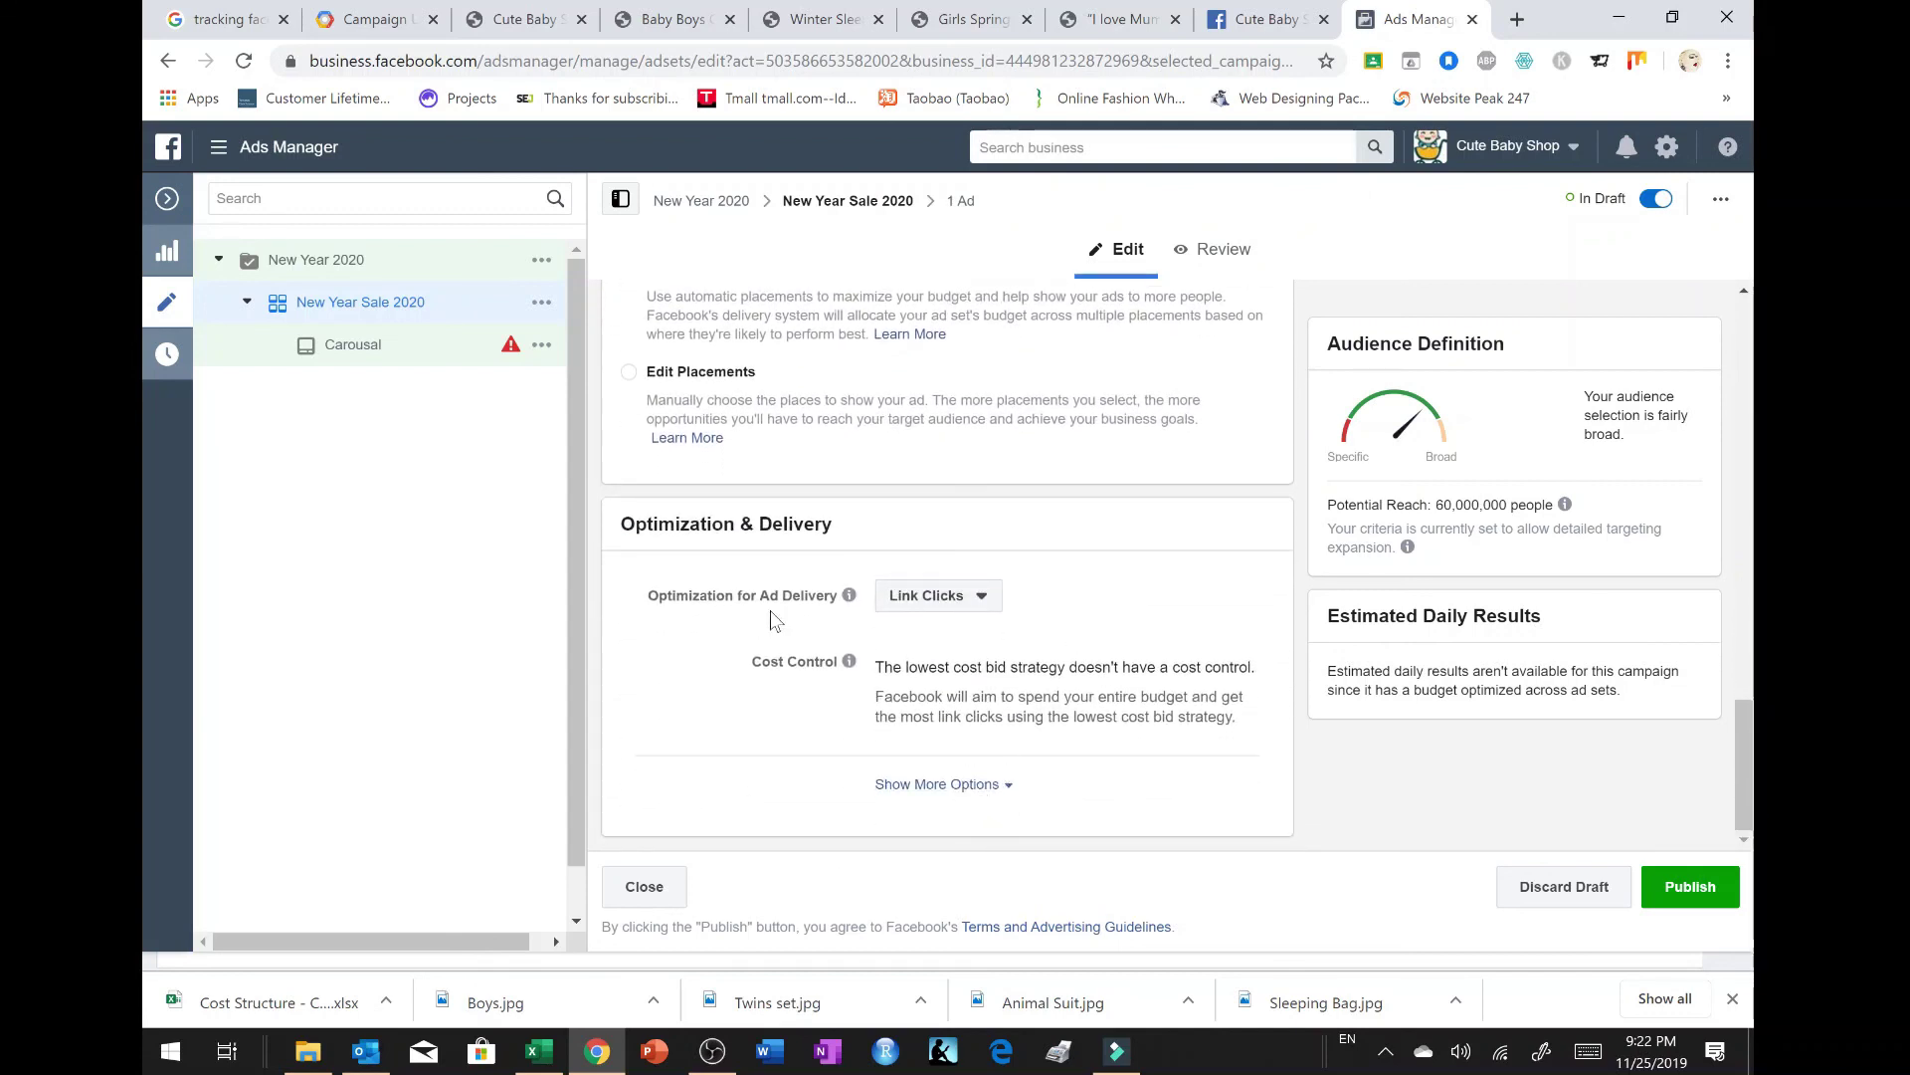
click(997, 609)
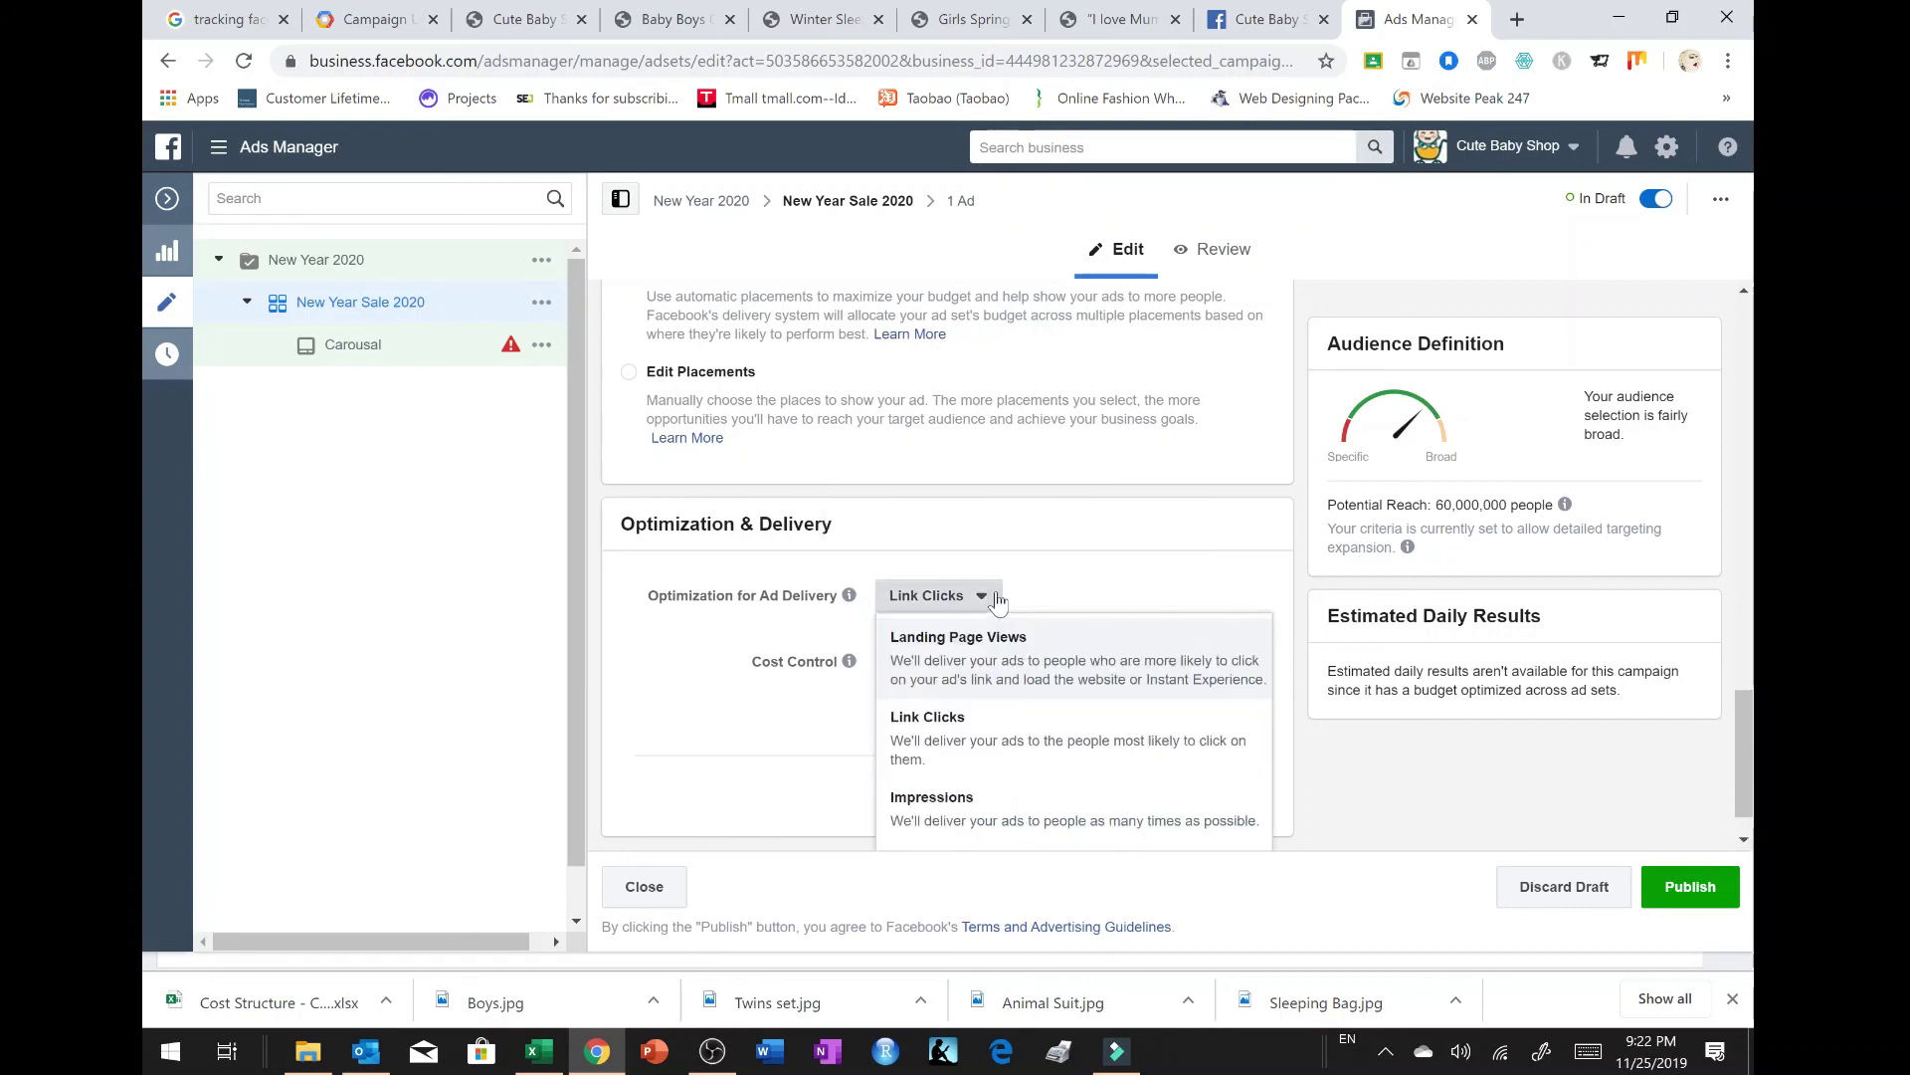
click(993, 597)
Step: Show the additional delivery options and open the When You Get Charged setting to examine its choices
click(1010, 785)
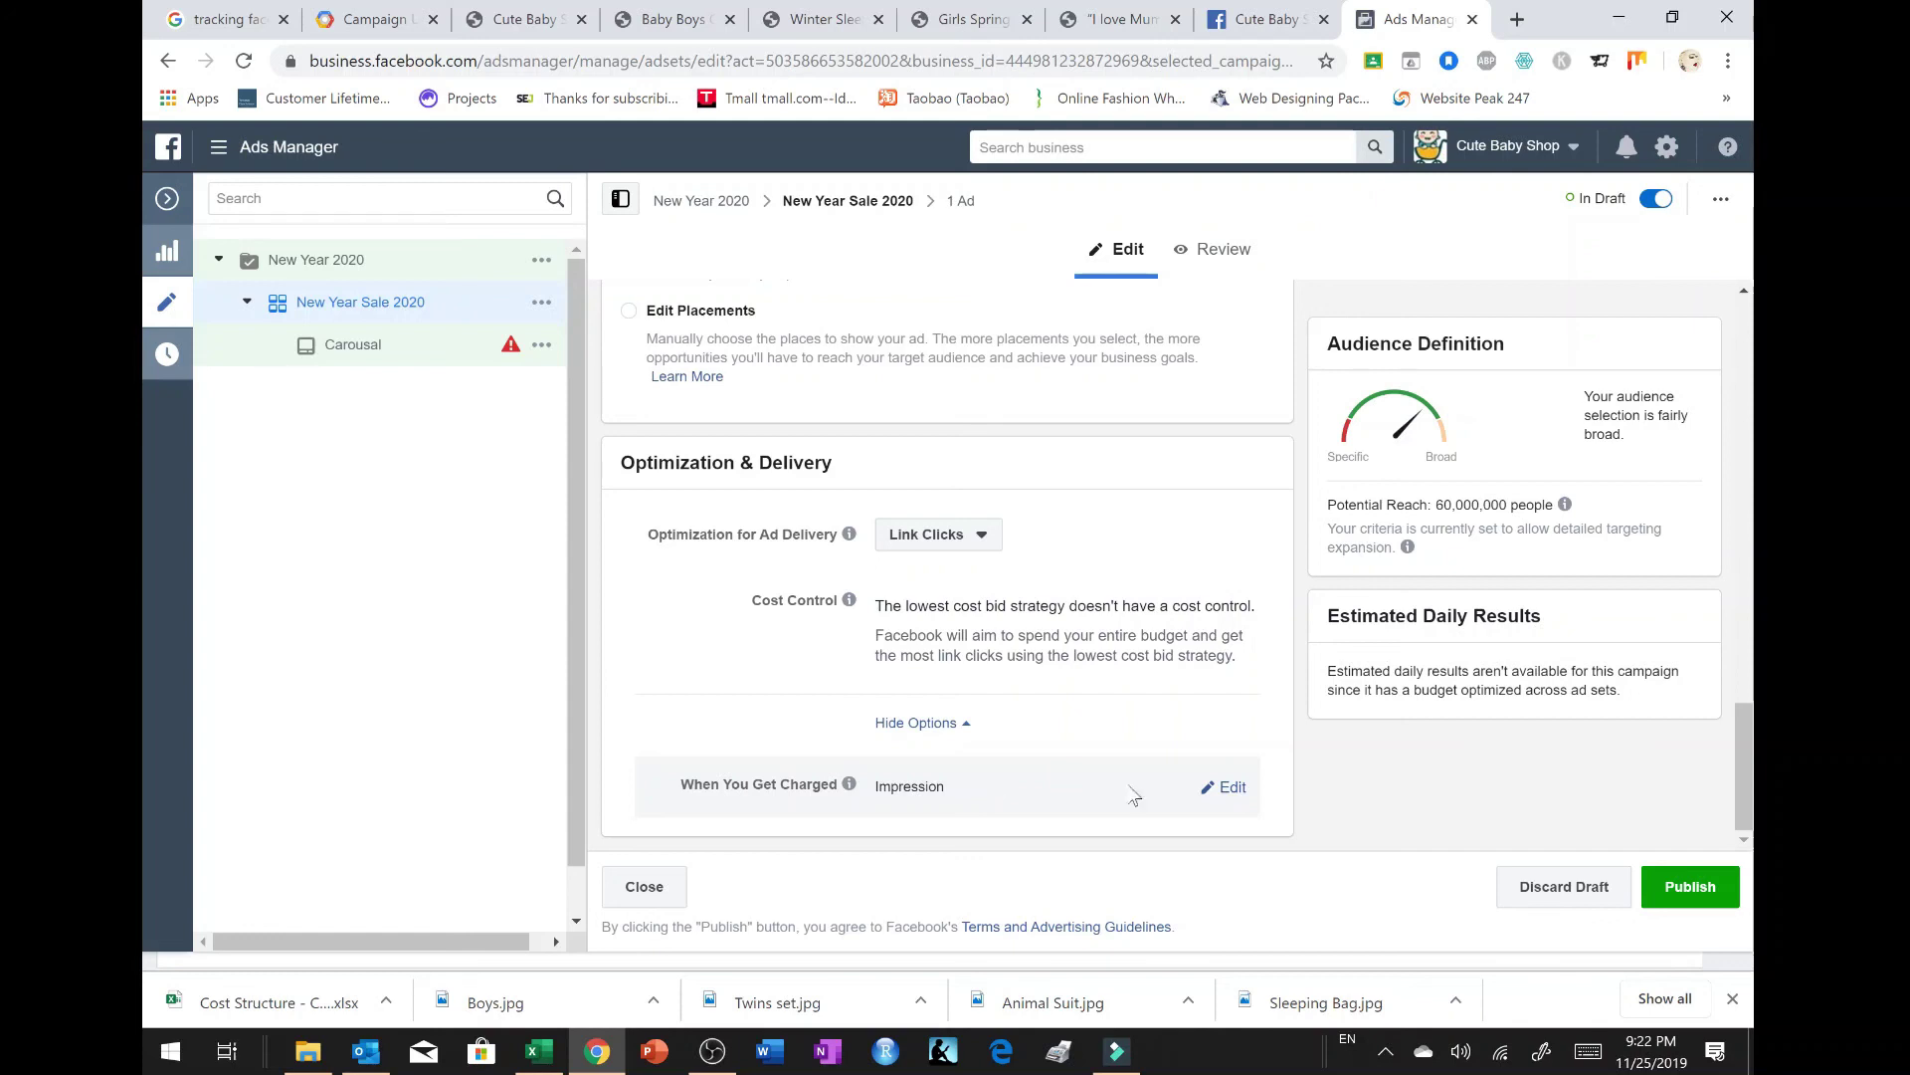
click(1230, 787)
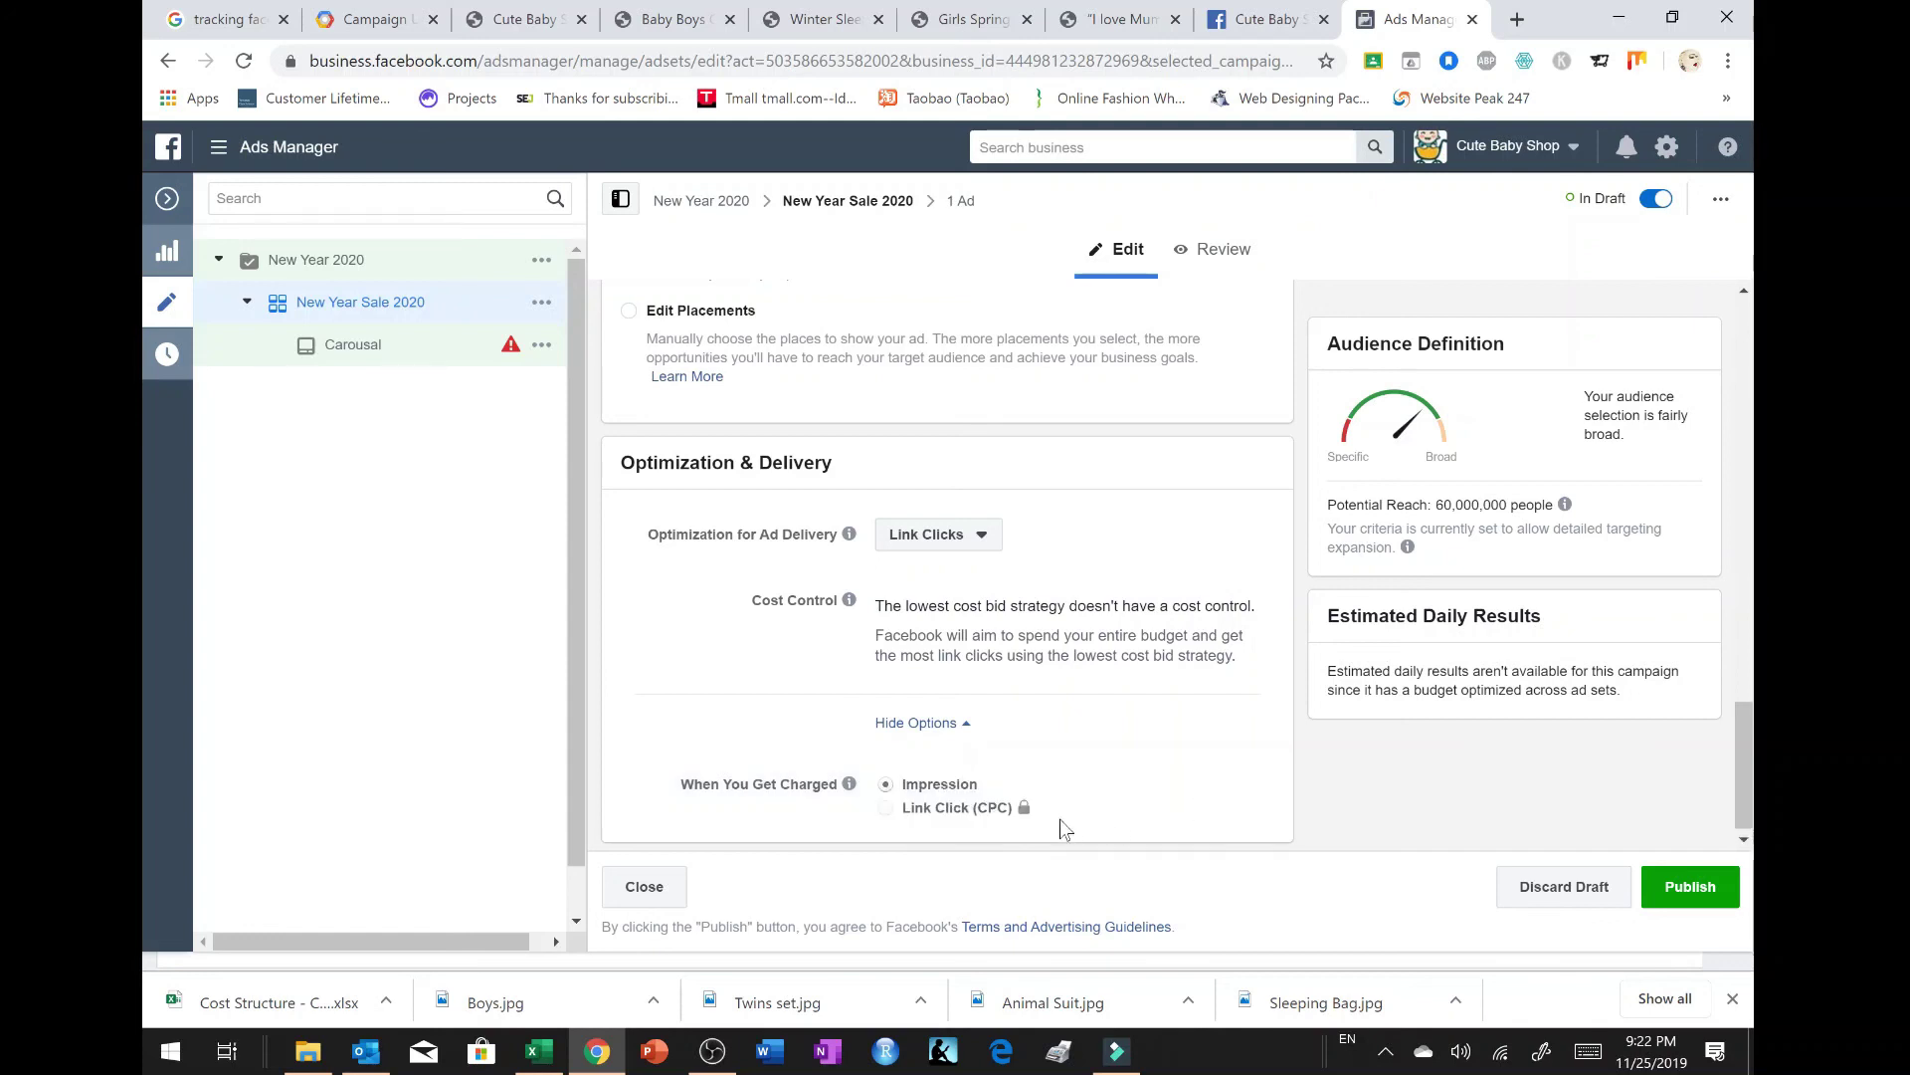
mouse_move(1027, 812)
scroll(1066, 741, down, 1)
scroll(1130, 766, up, 5)
scroll(1095, 771, down, 5)
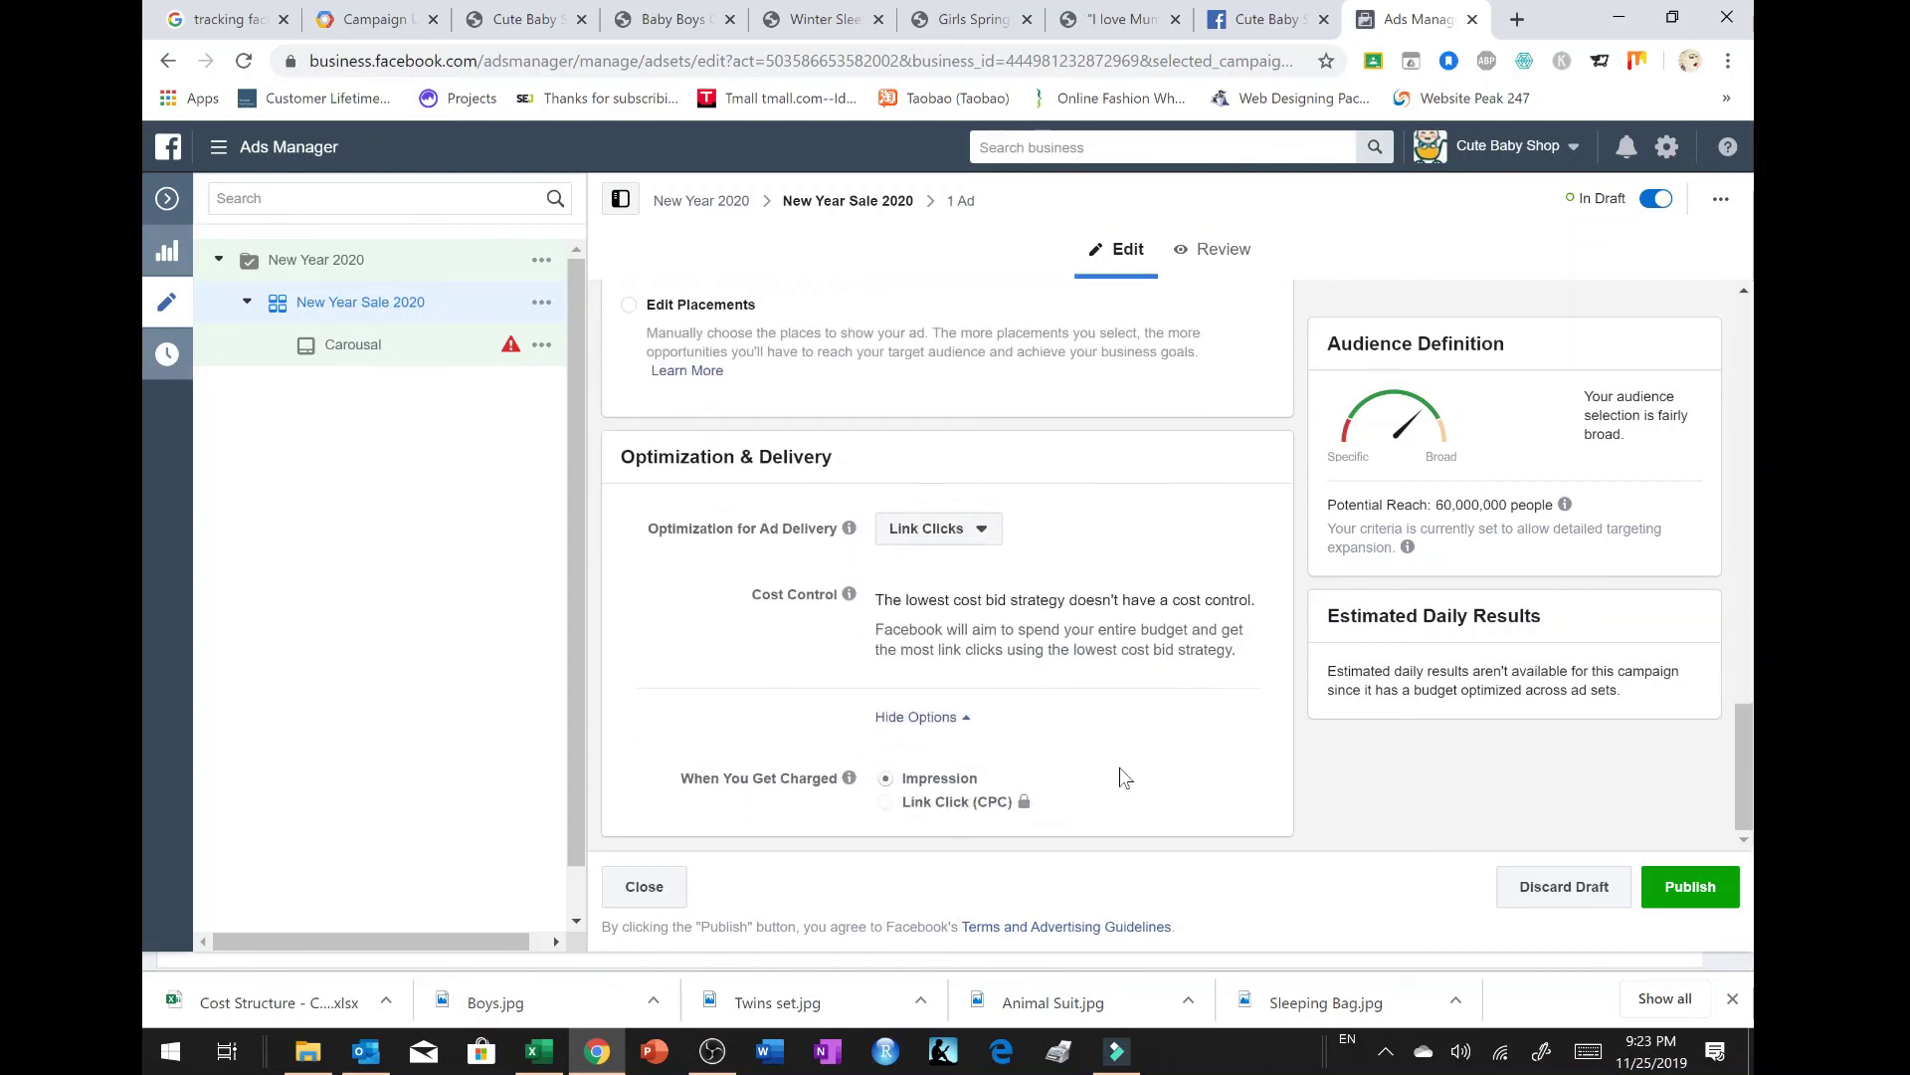
Step: Review the New Year Sale 2020 ad set's summary from its destination and dates through to its delivery type
scroll(1124, 776, up, 15)
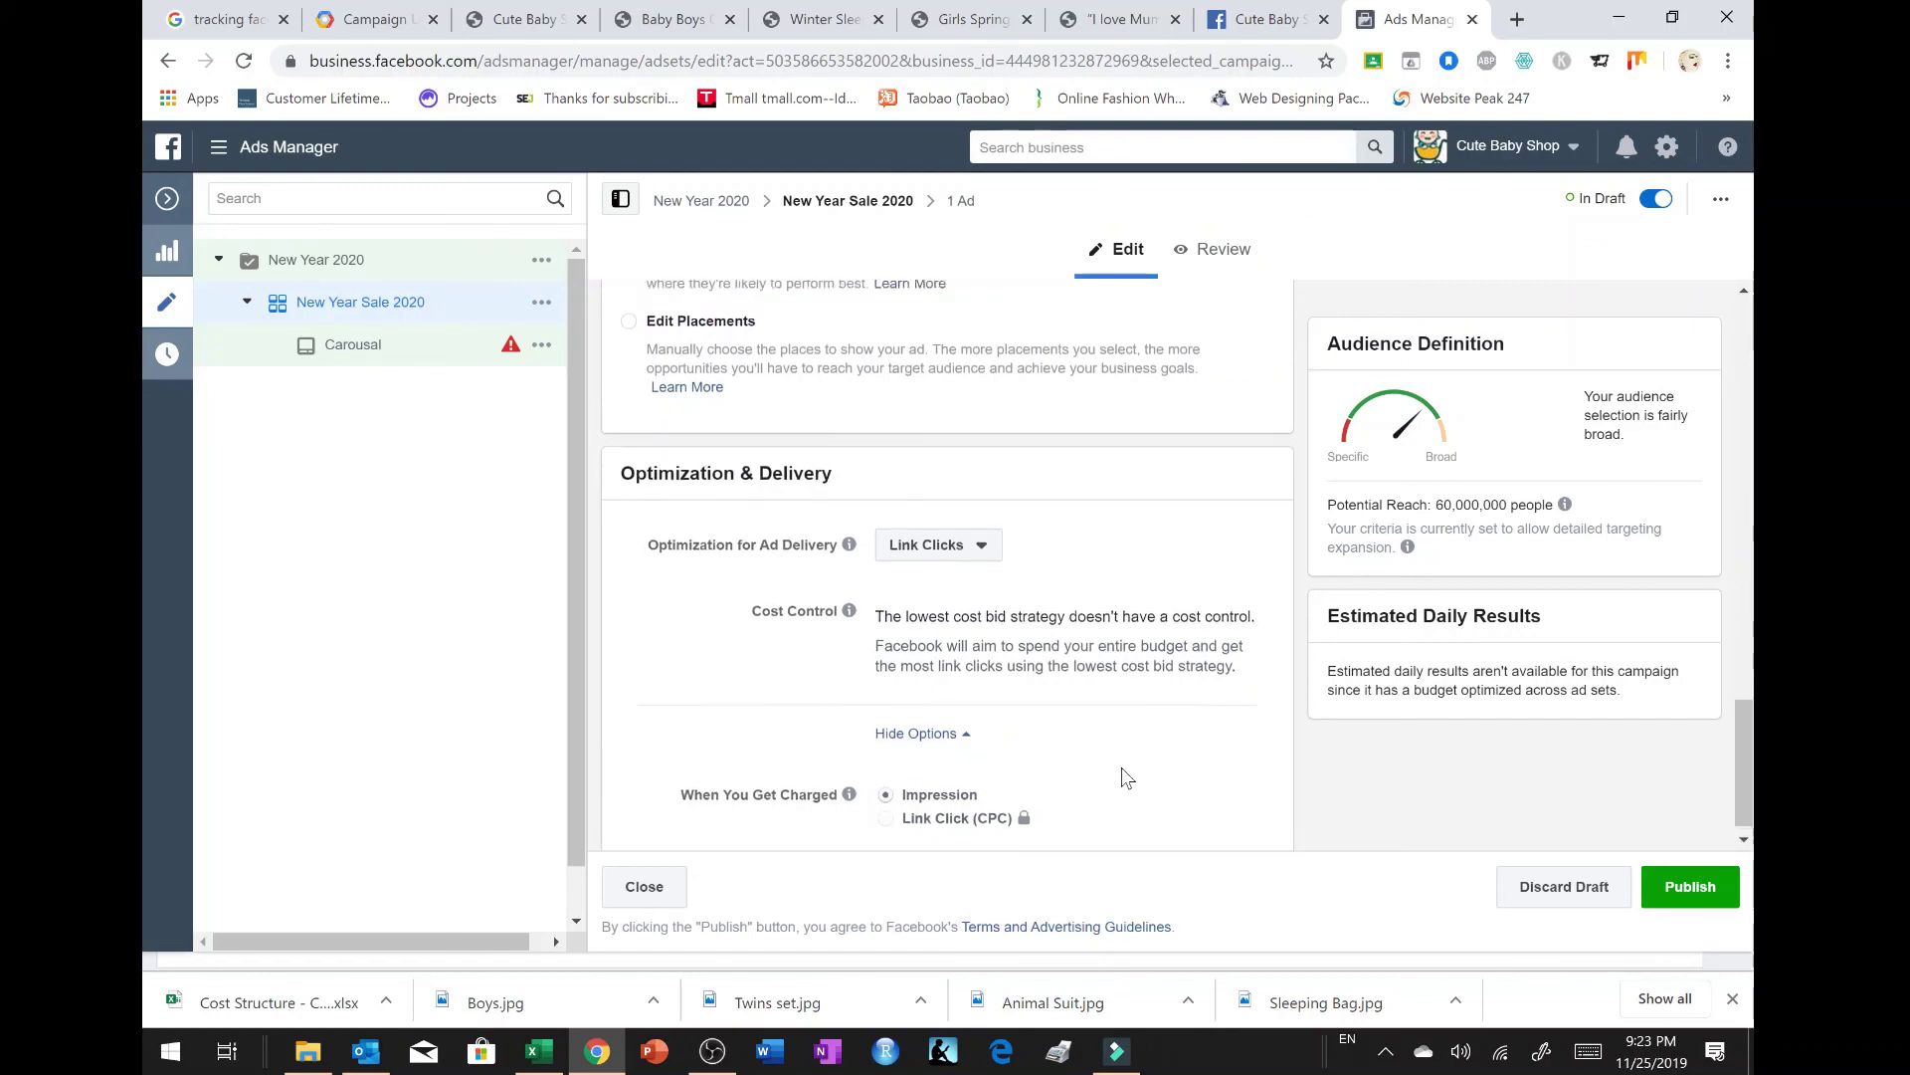
scroll(1125, 777, up, 1)
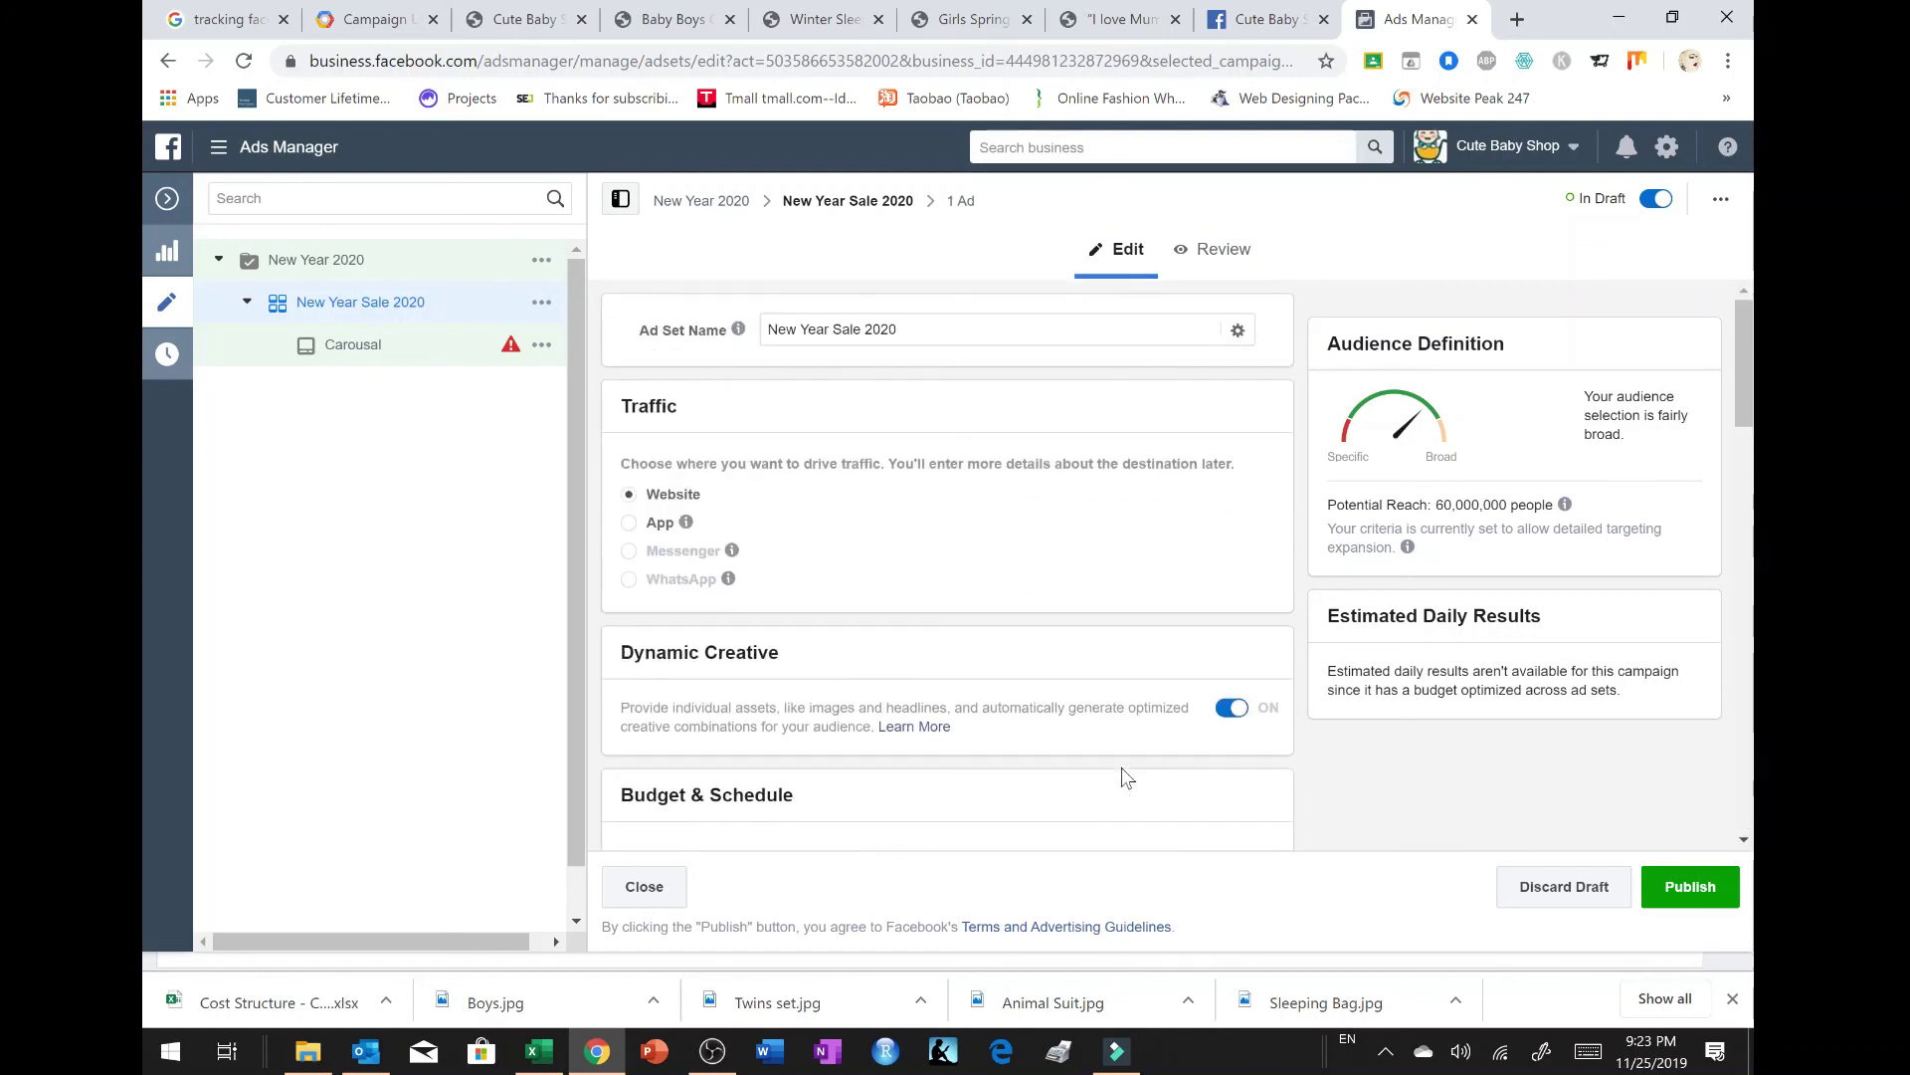
click(1220, 249)
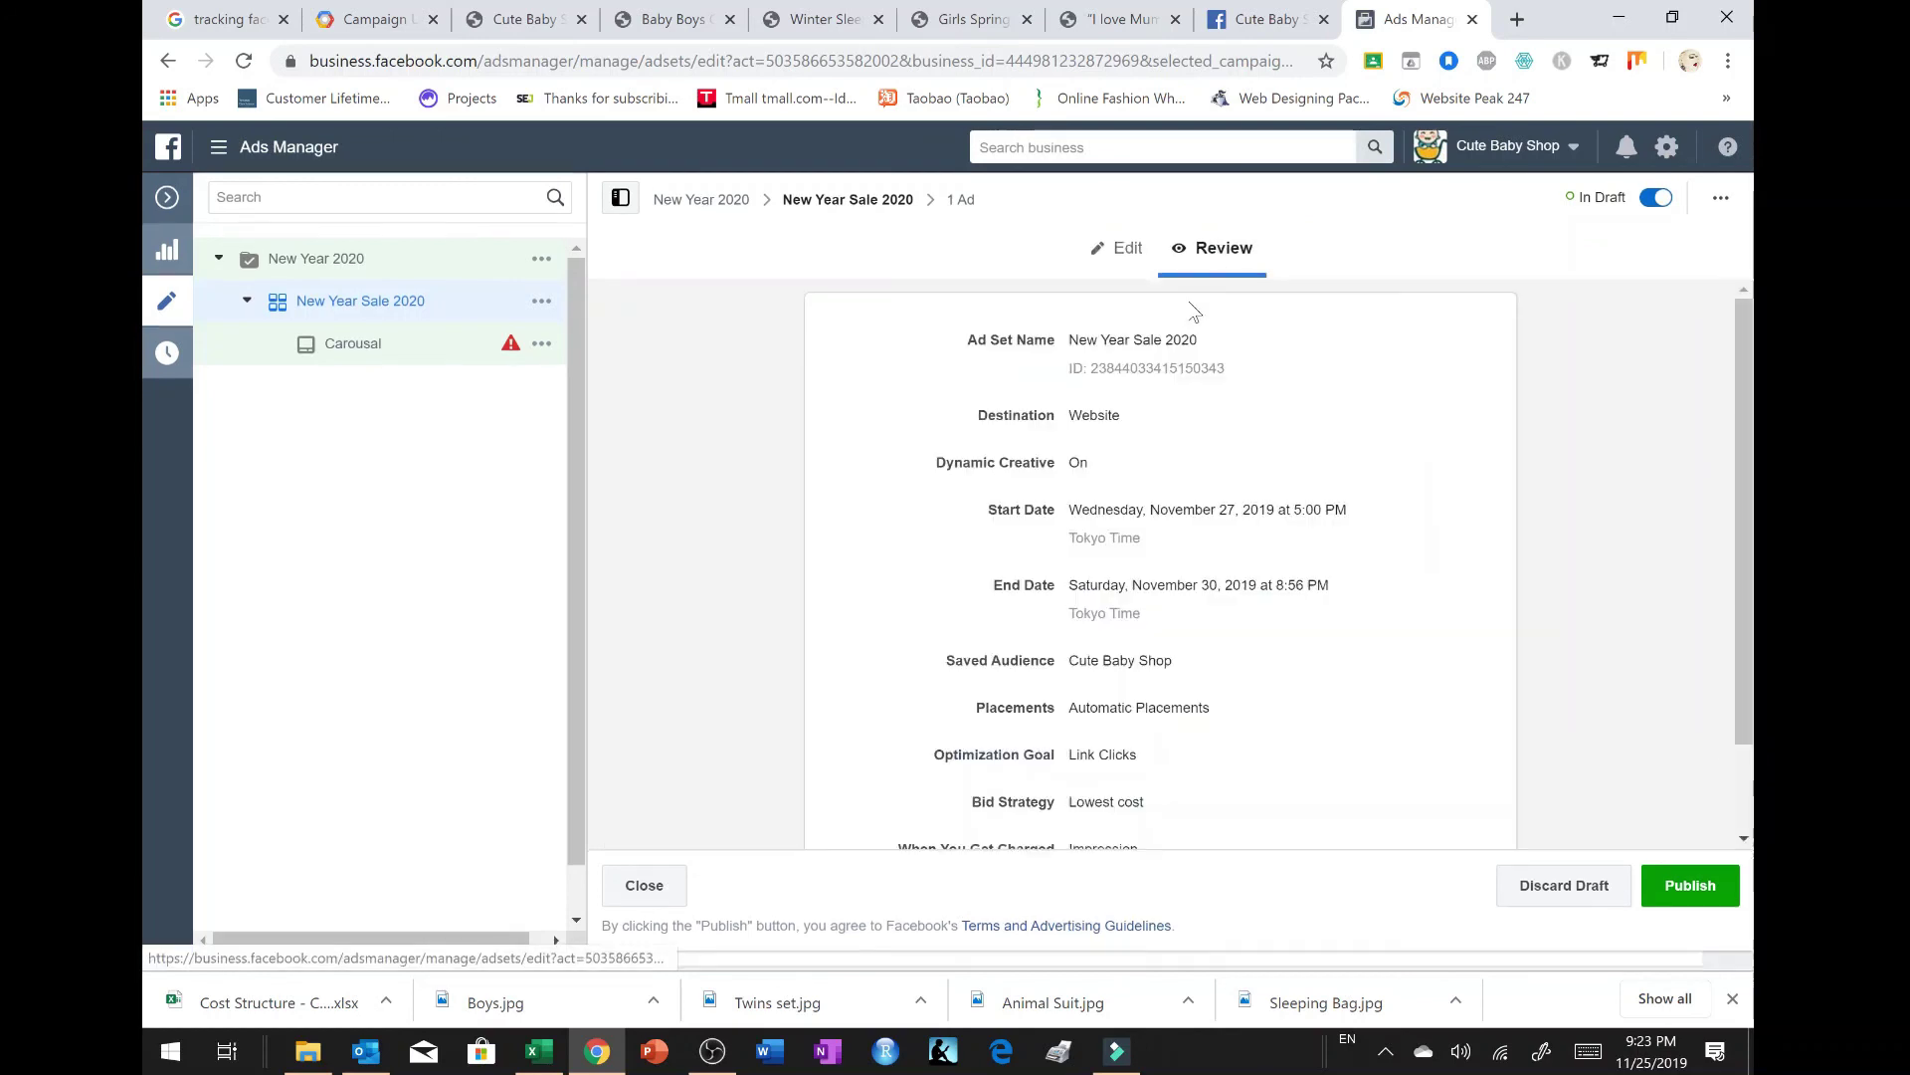
scroll(1114, 438, down, 1)
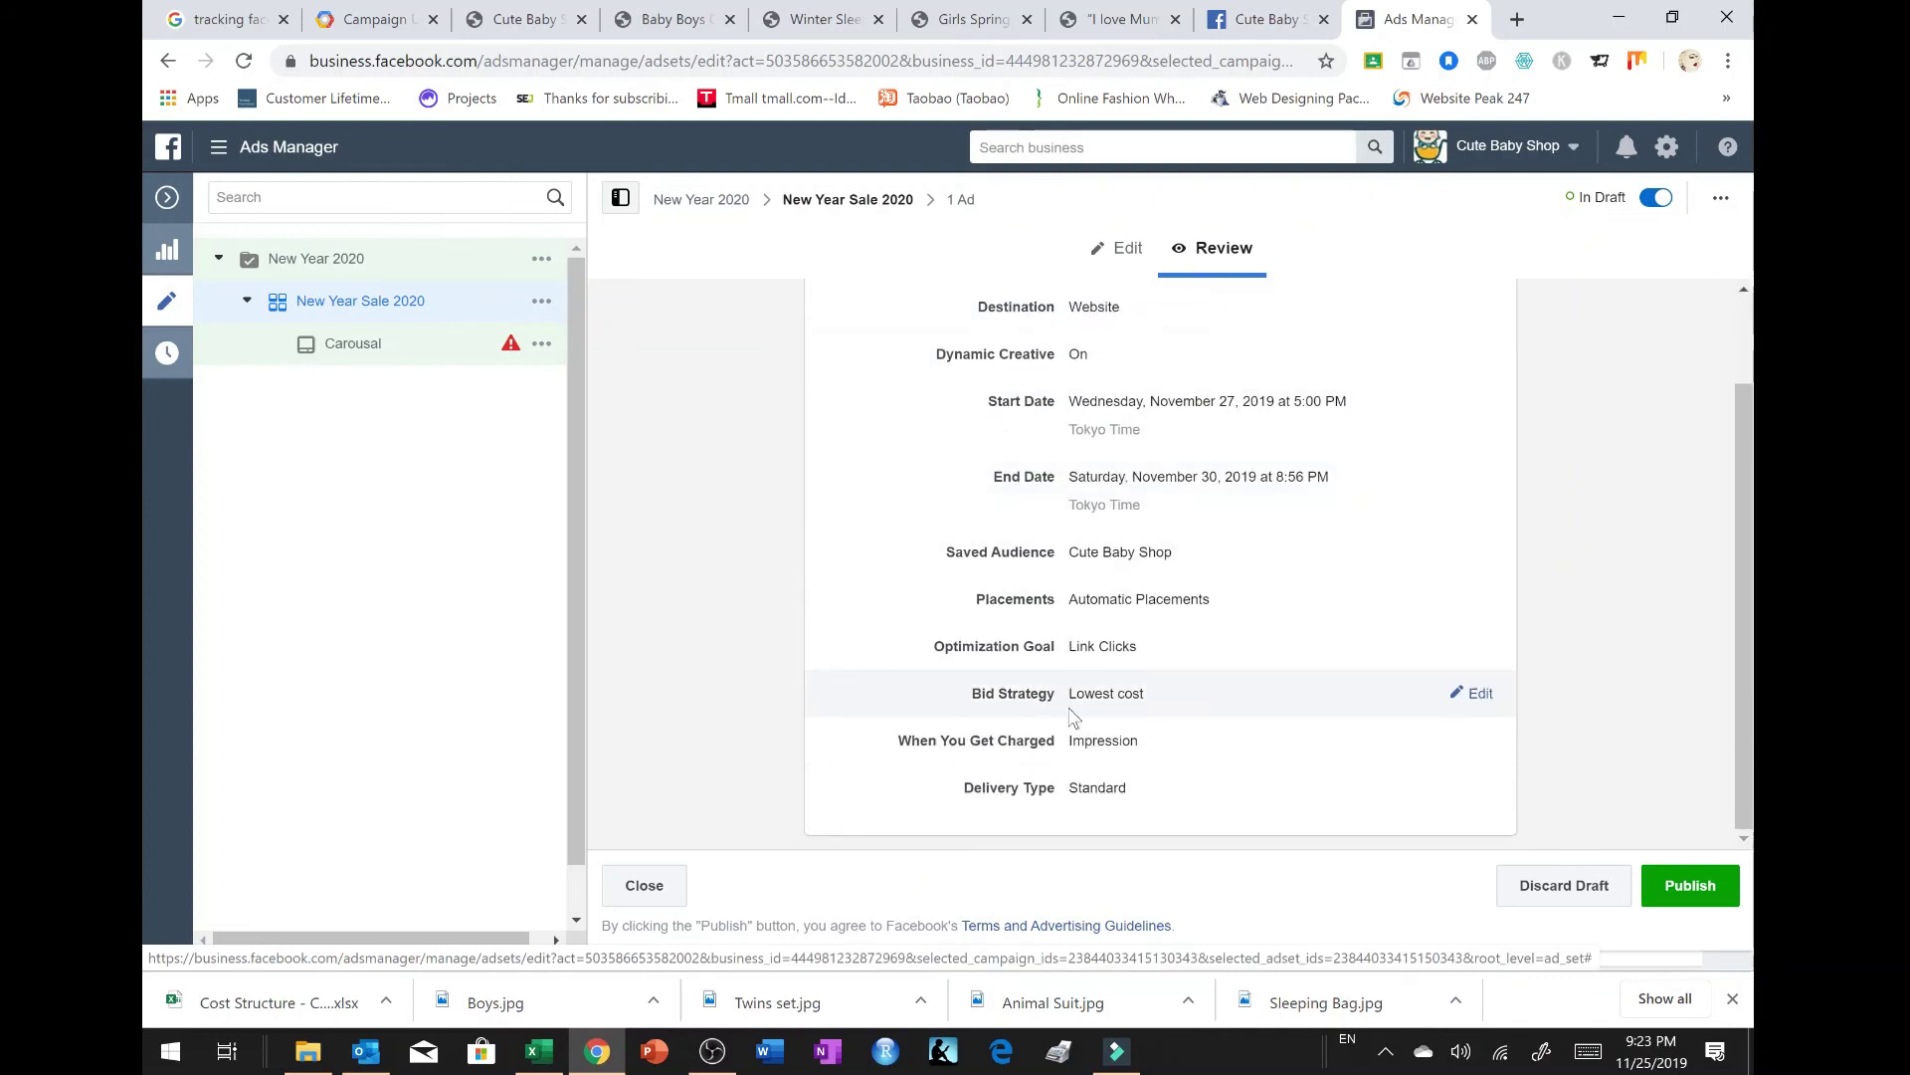
scroll(774, 663, up, 1)
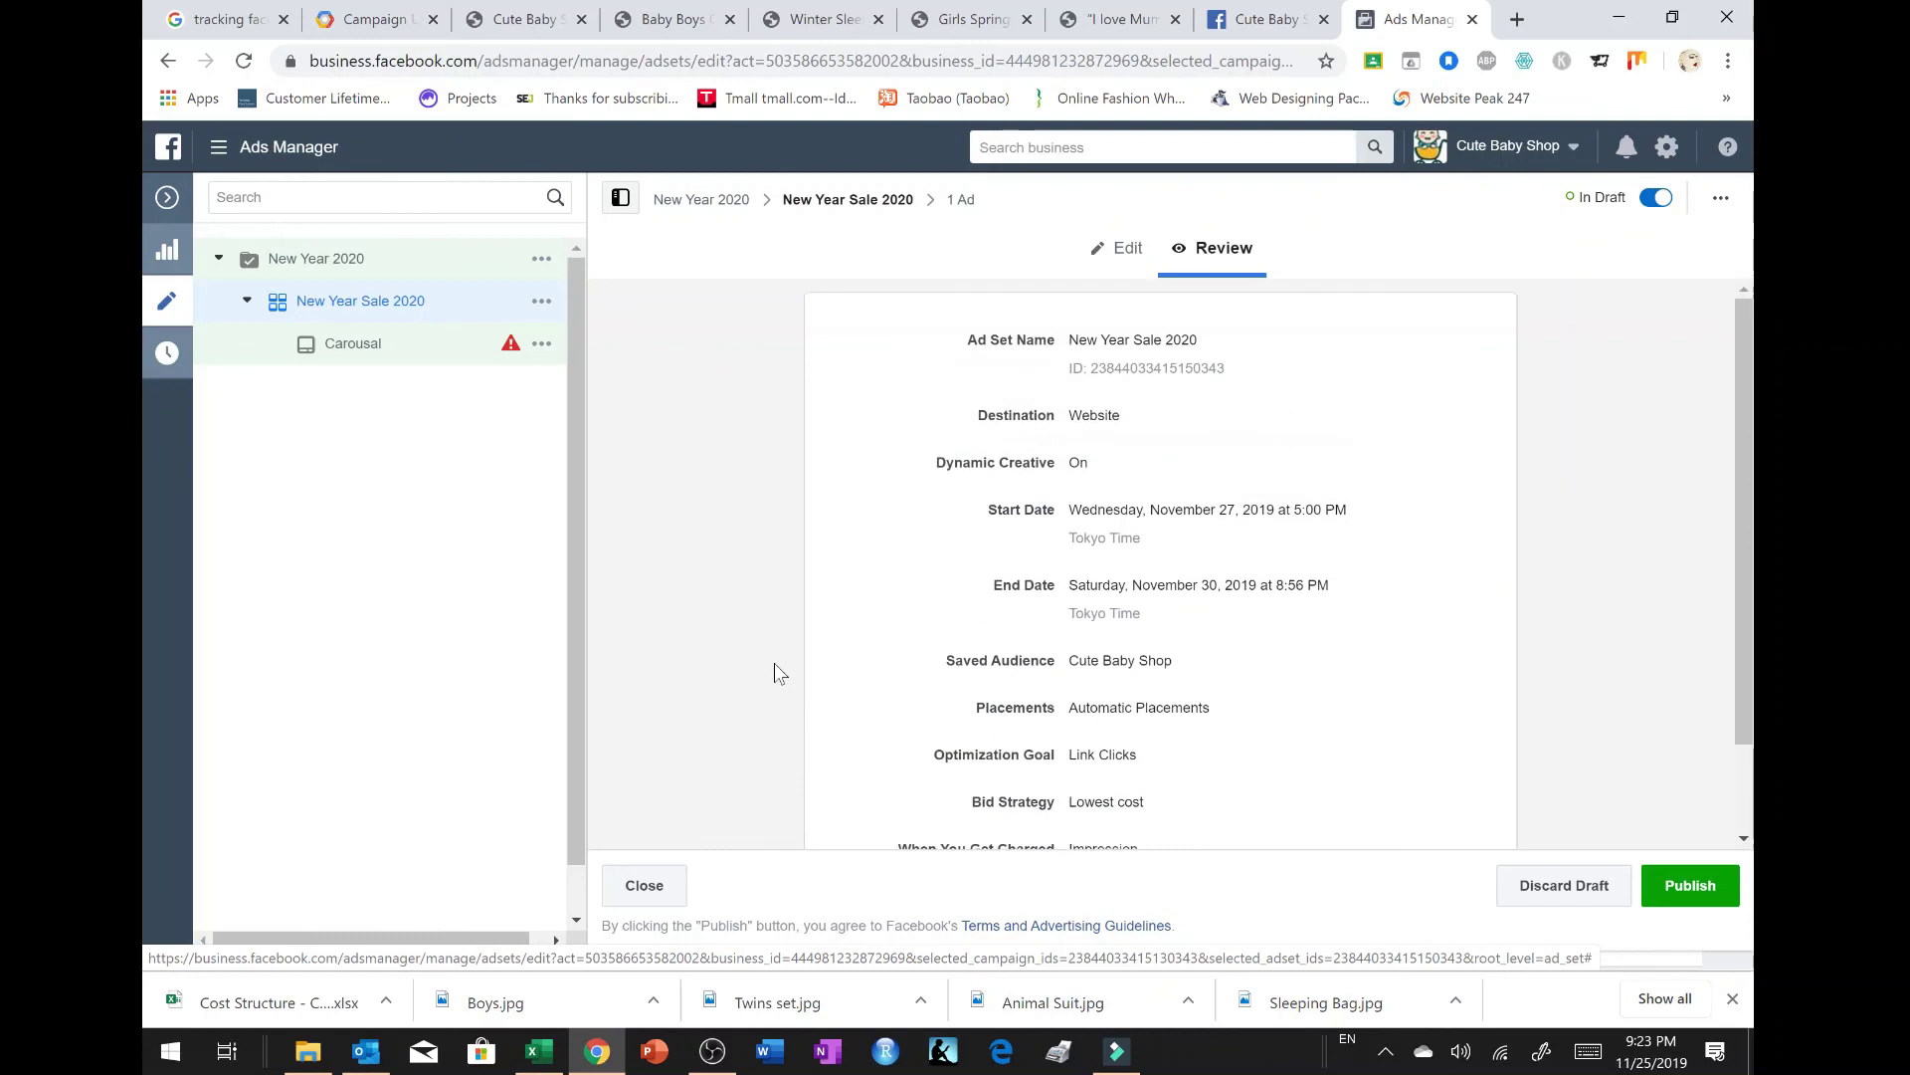
Step: Open the Carousal ad and look through its identity, creative, website URL and call to action settings
click(541, 344)
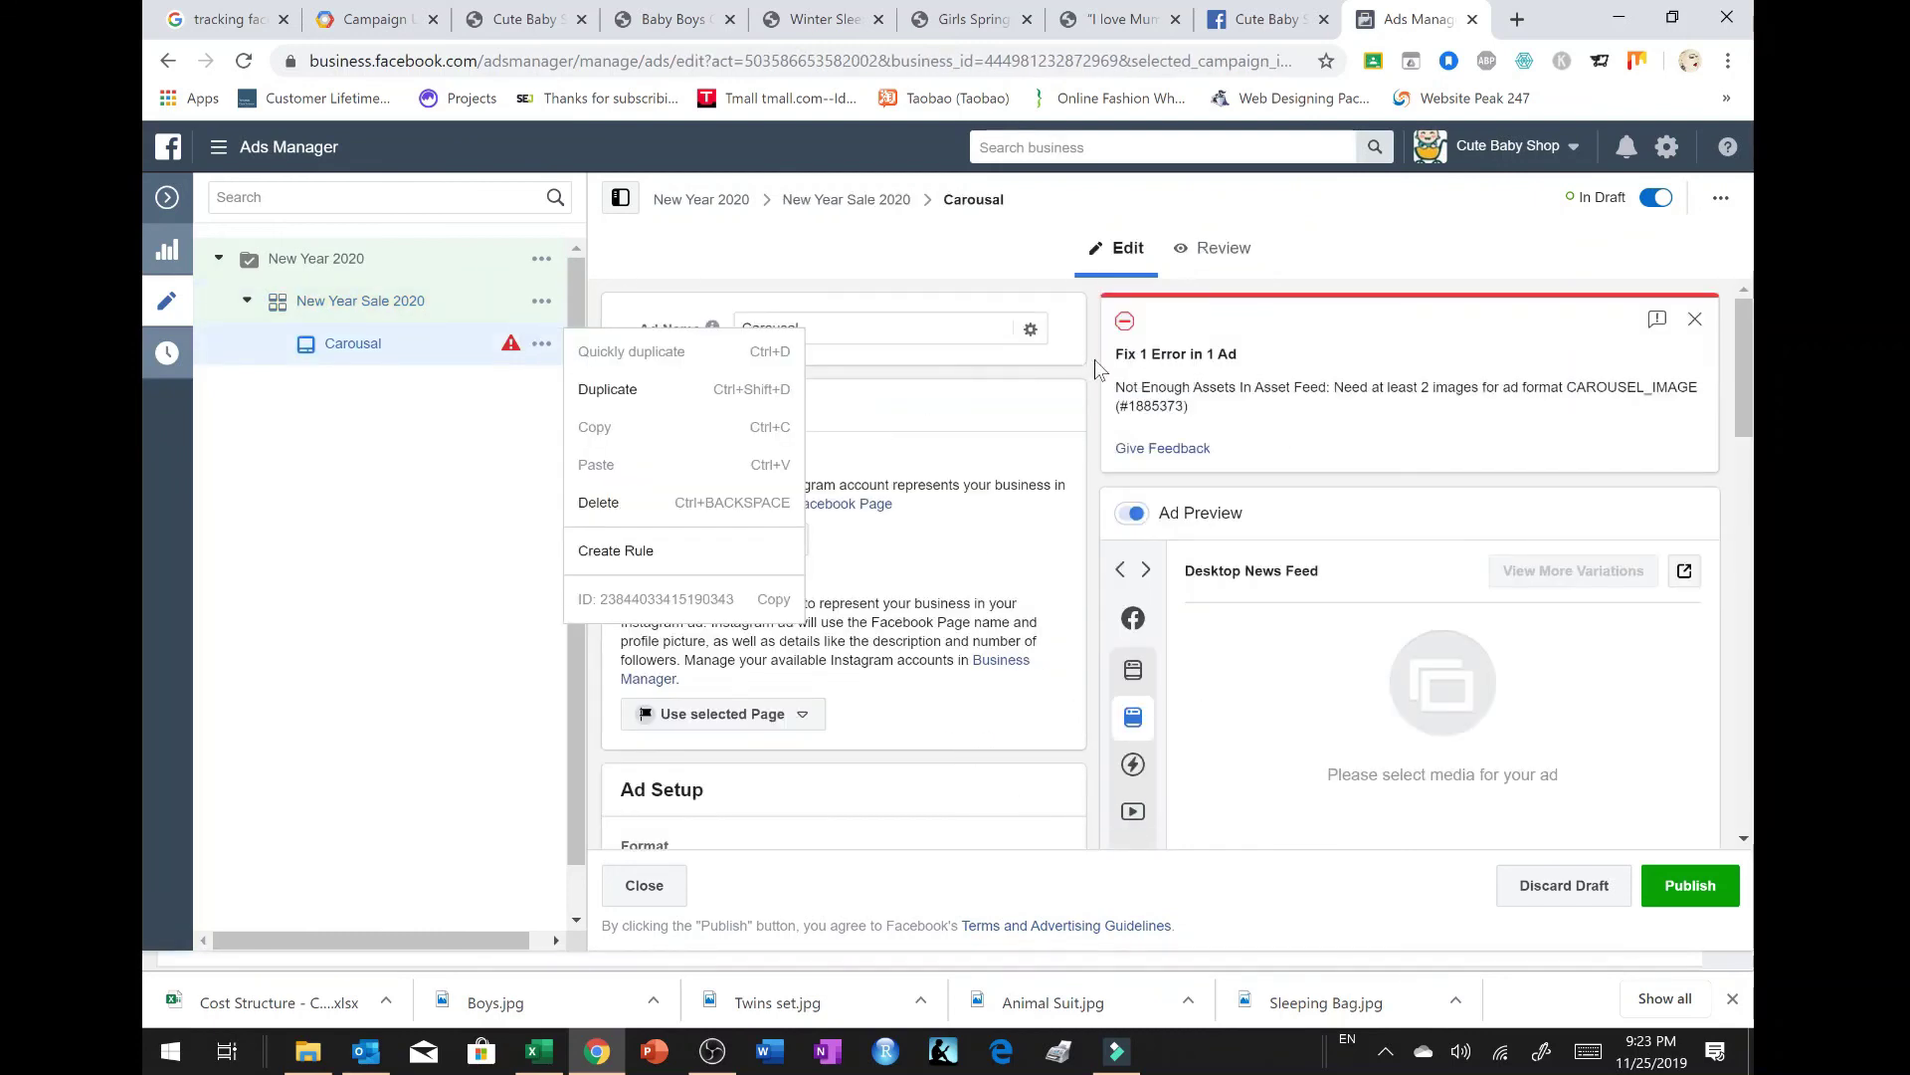
click(1030, 405)
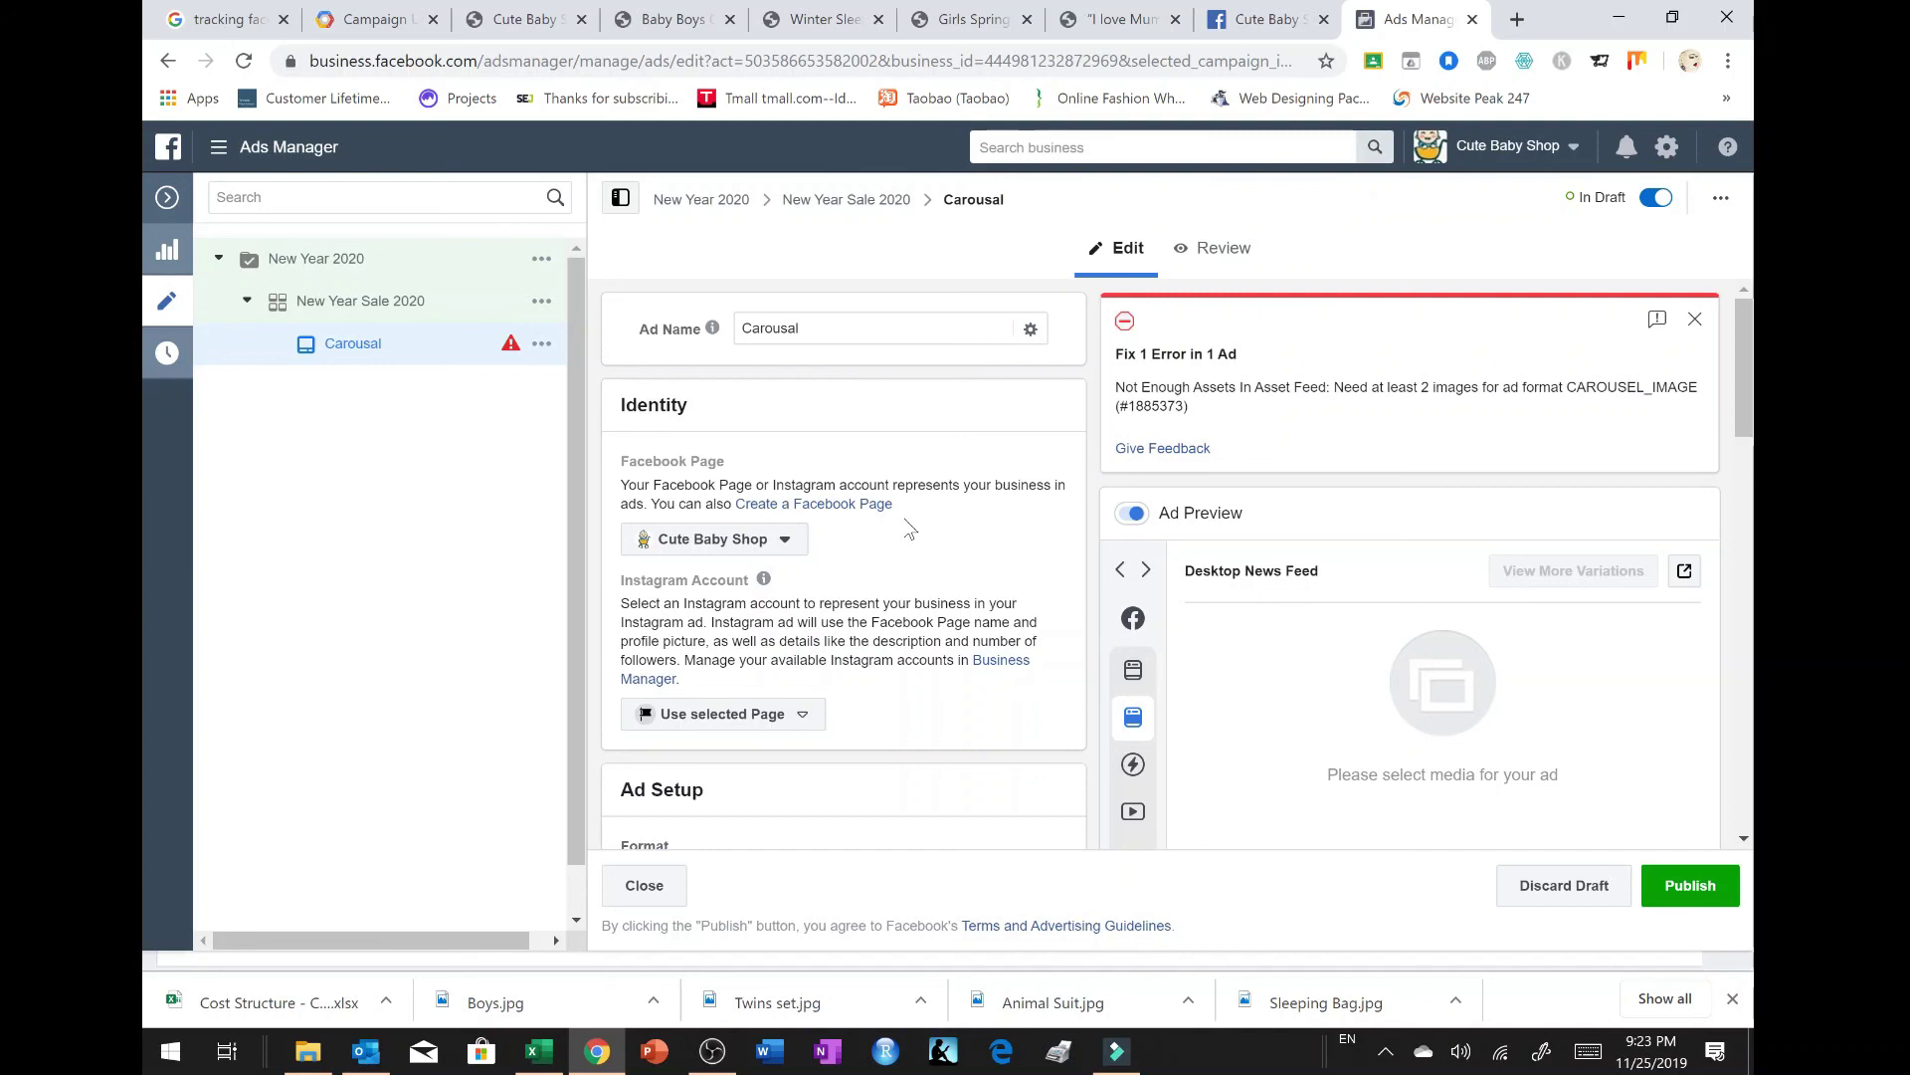
scroll(910, 527, down, 7)
scroll(912, 507, down, 10)
scroll(927, 515, up, 5)
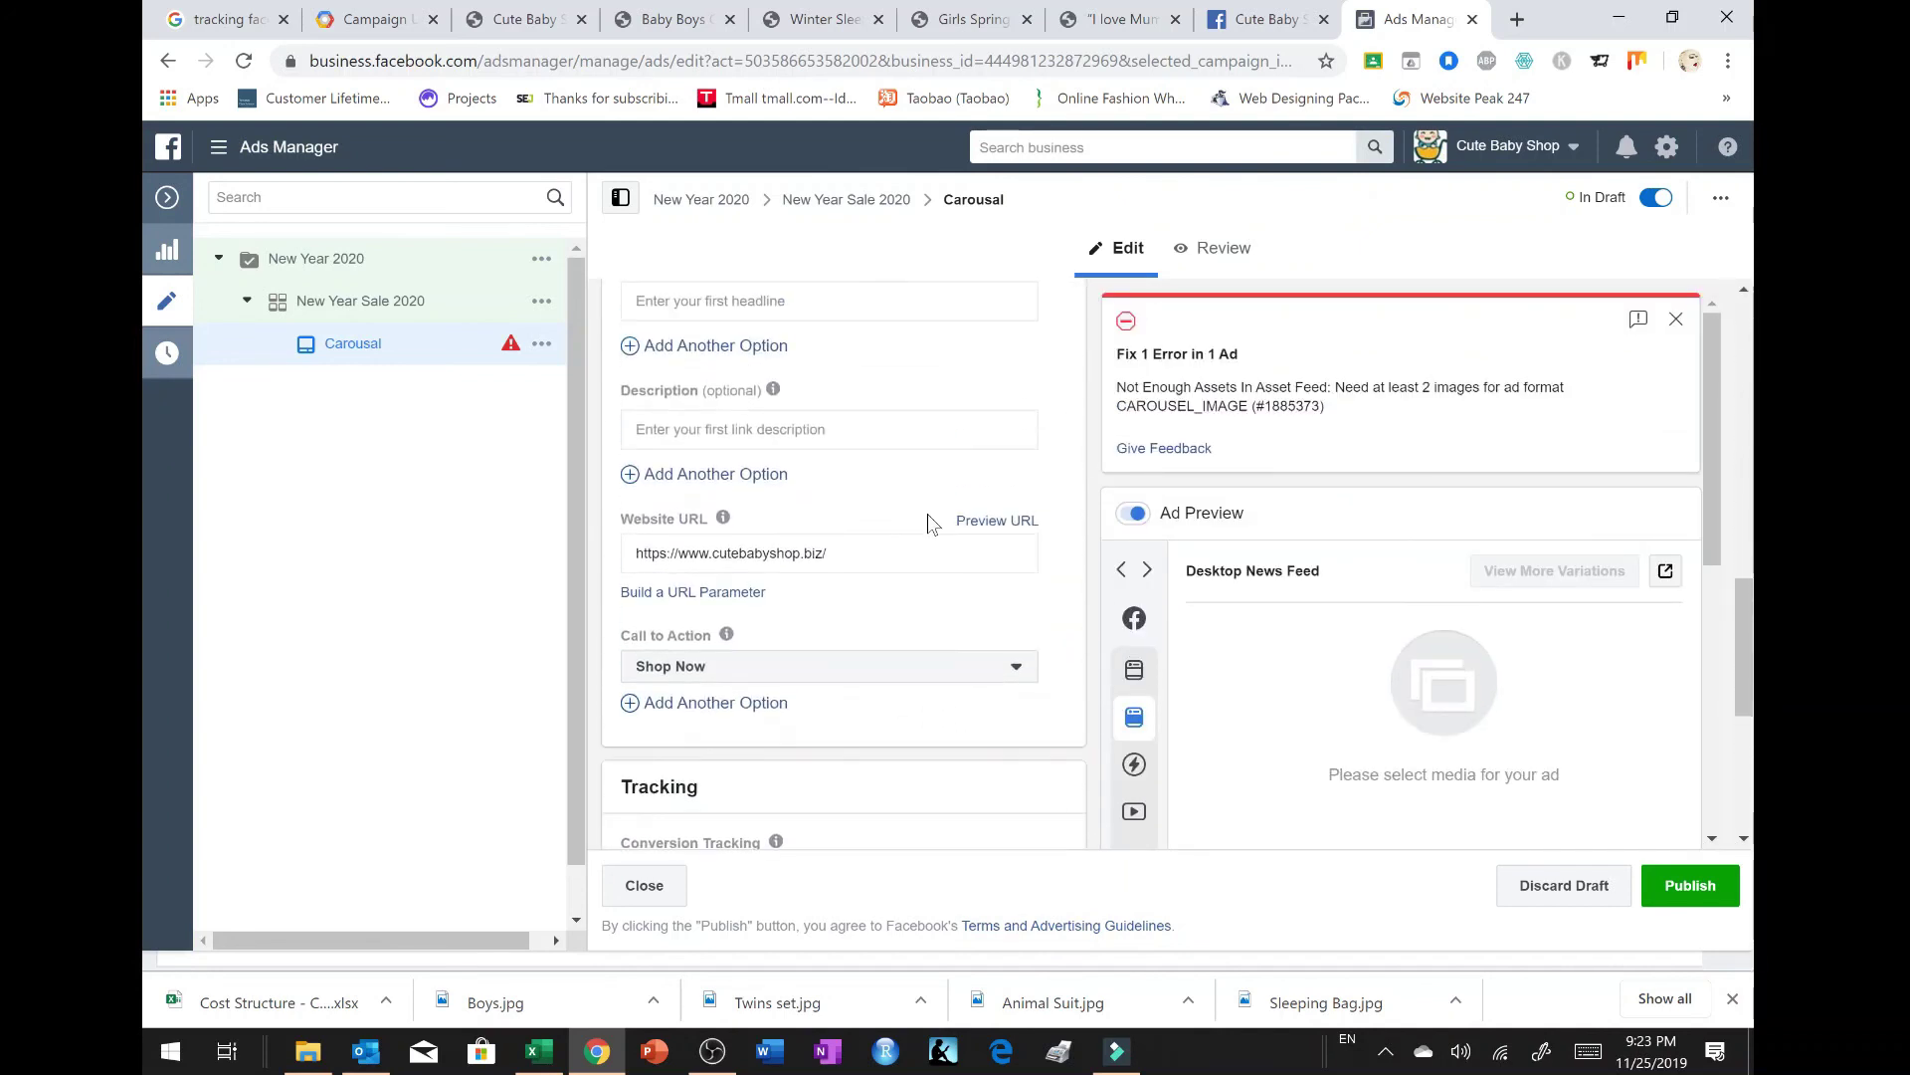
scroll(927, 513, up, 7)
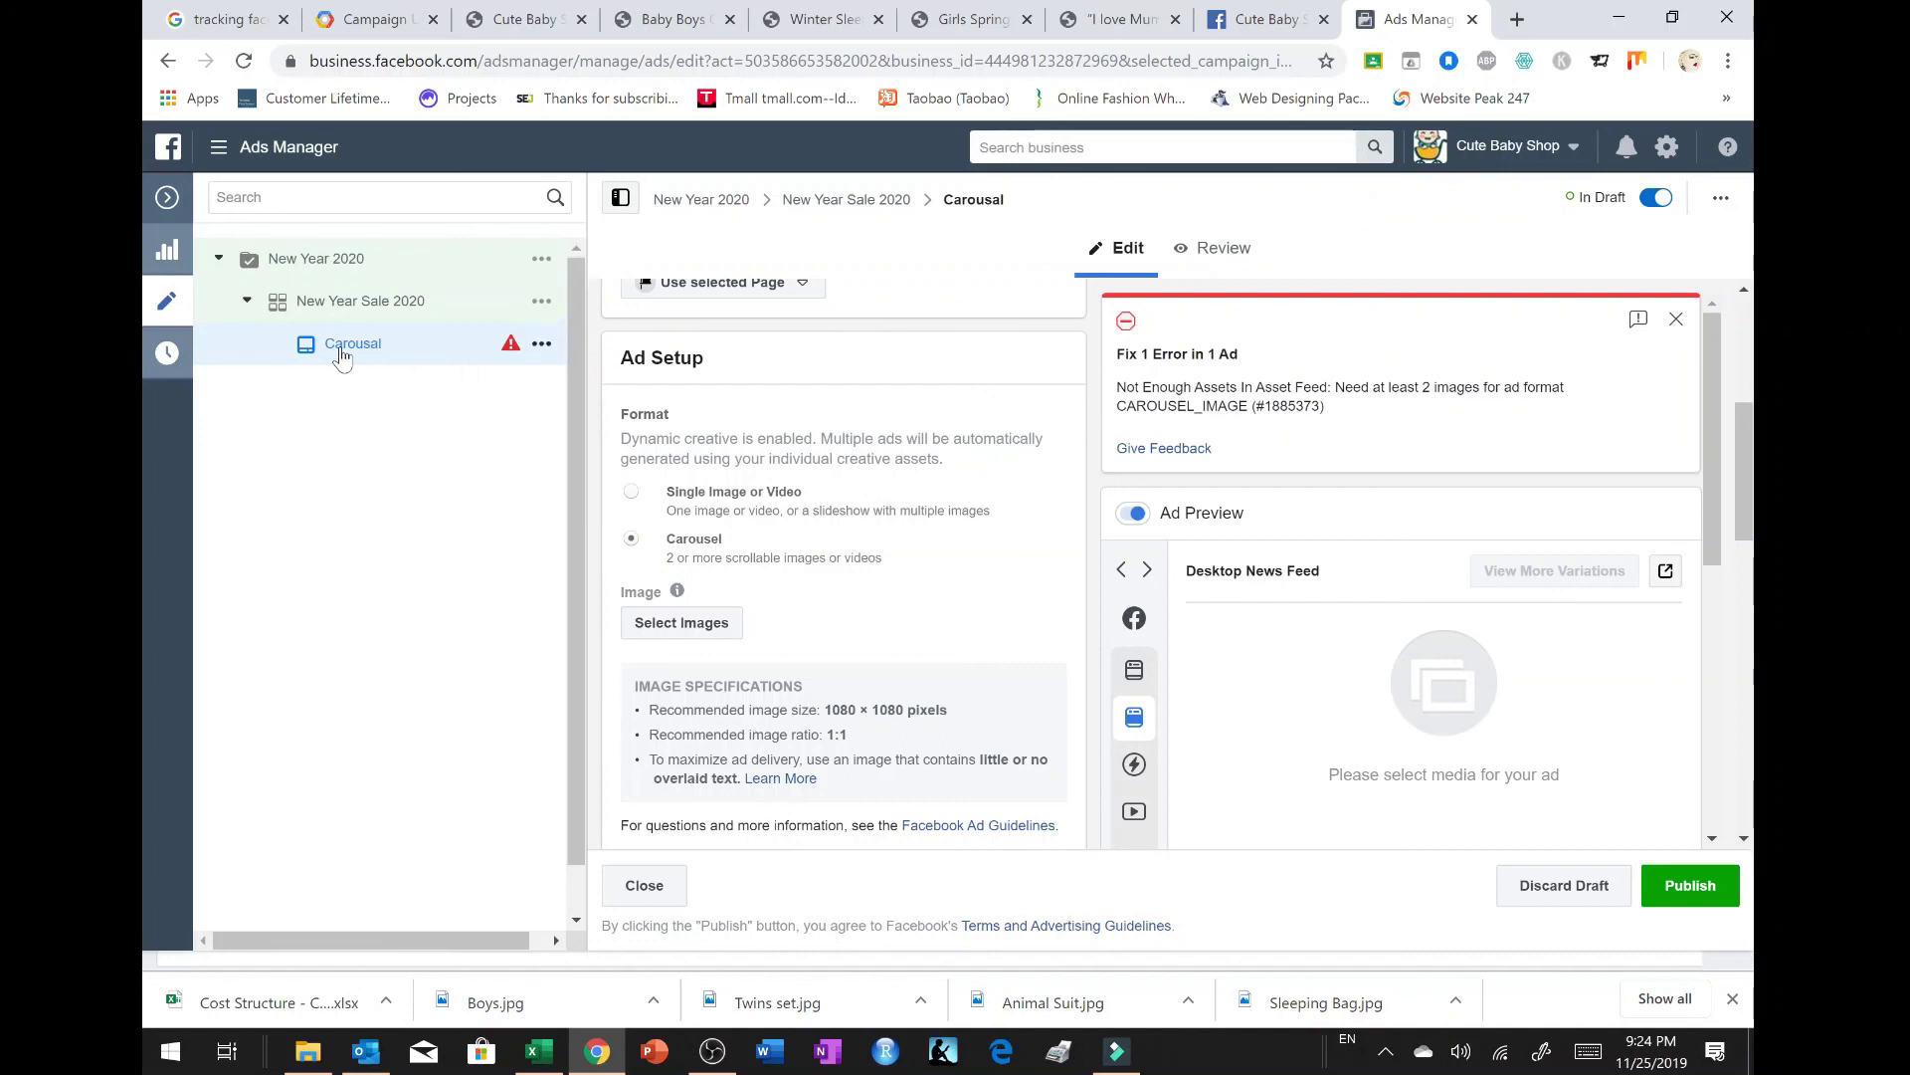
Step: Return to the New Year Sale 2020 ad set and recheck its traffic, schedule, spend limit and audience settings
click(542, 306)
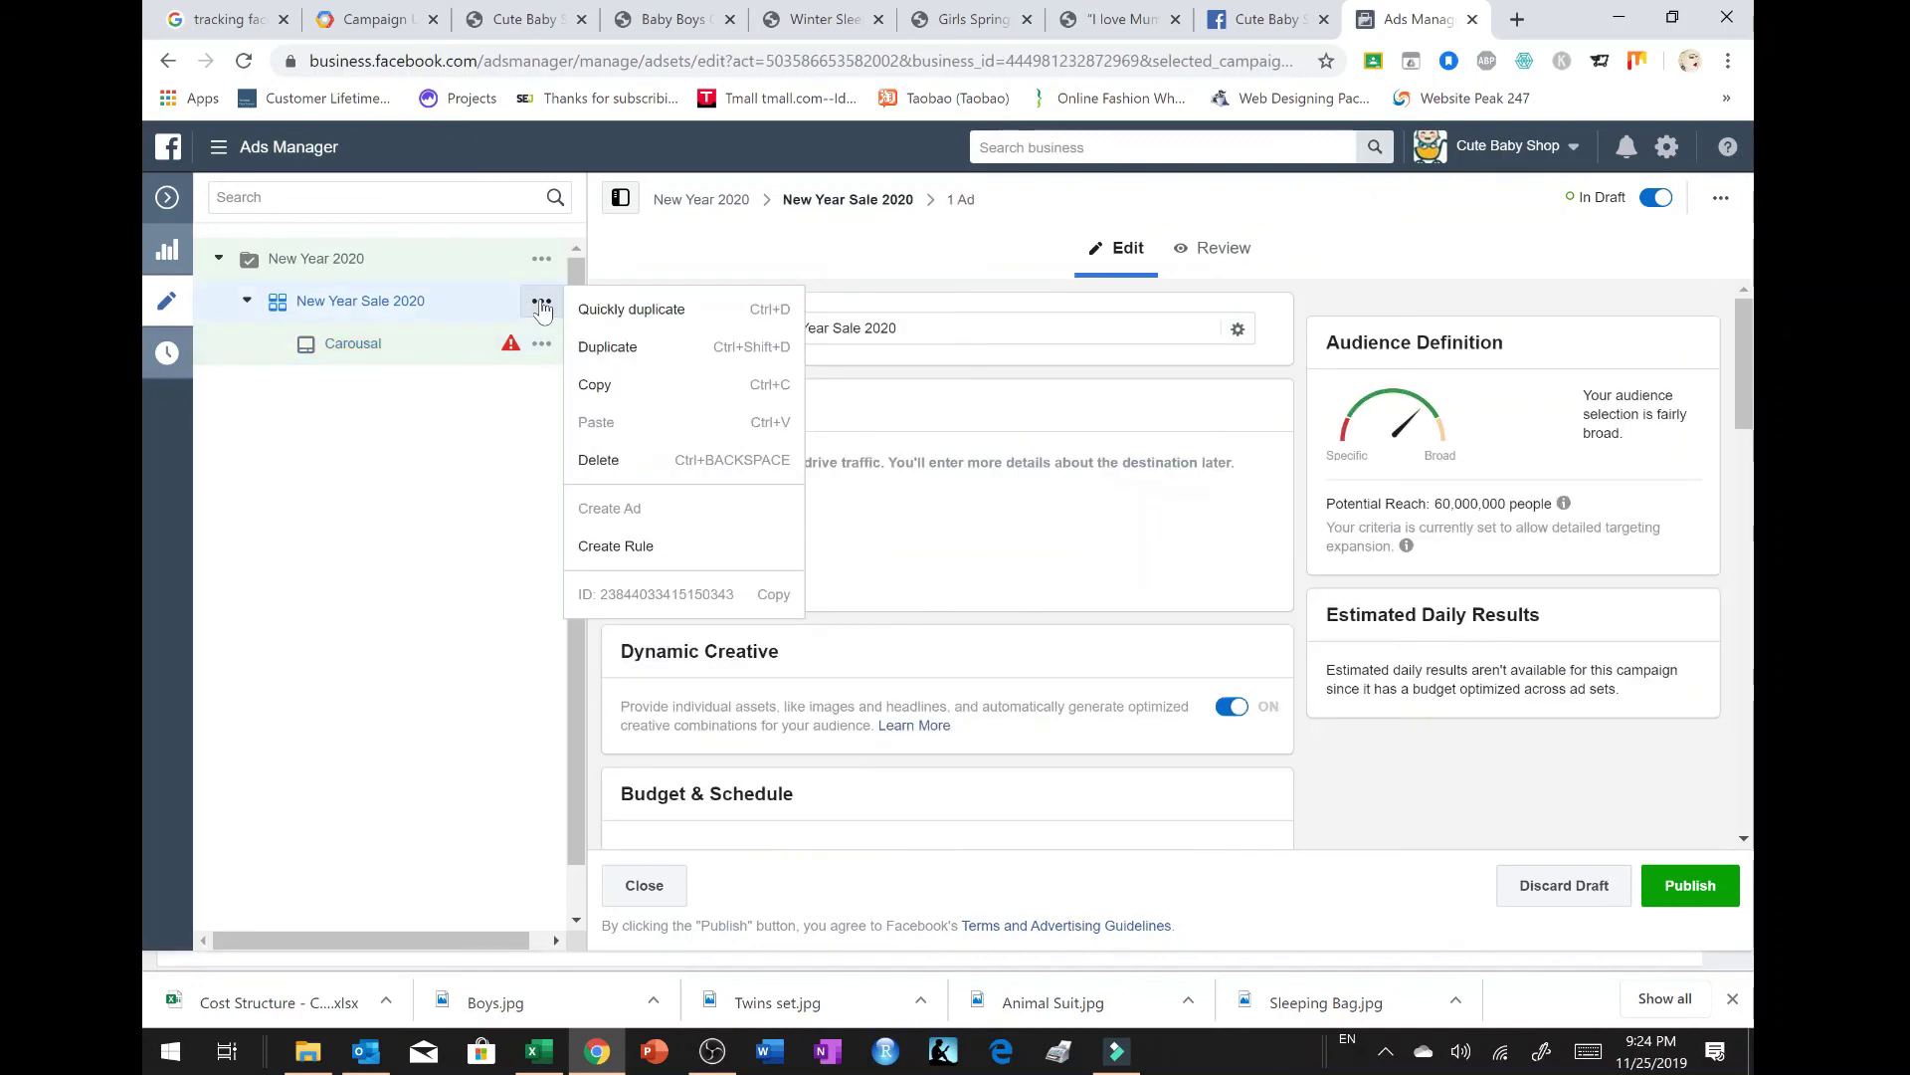
click(865, 528)
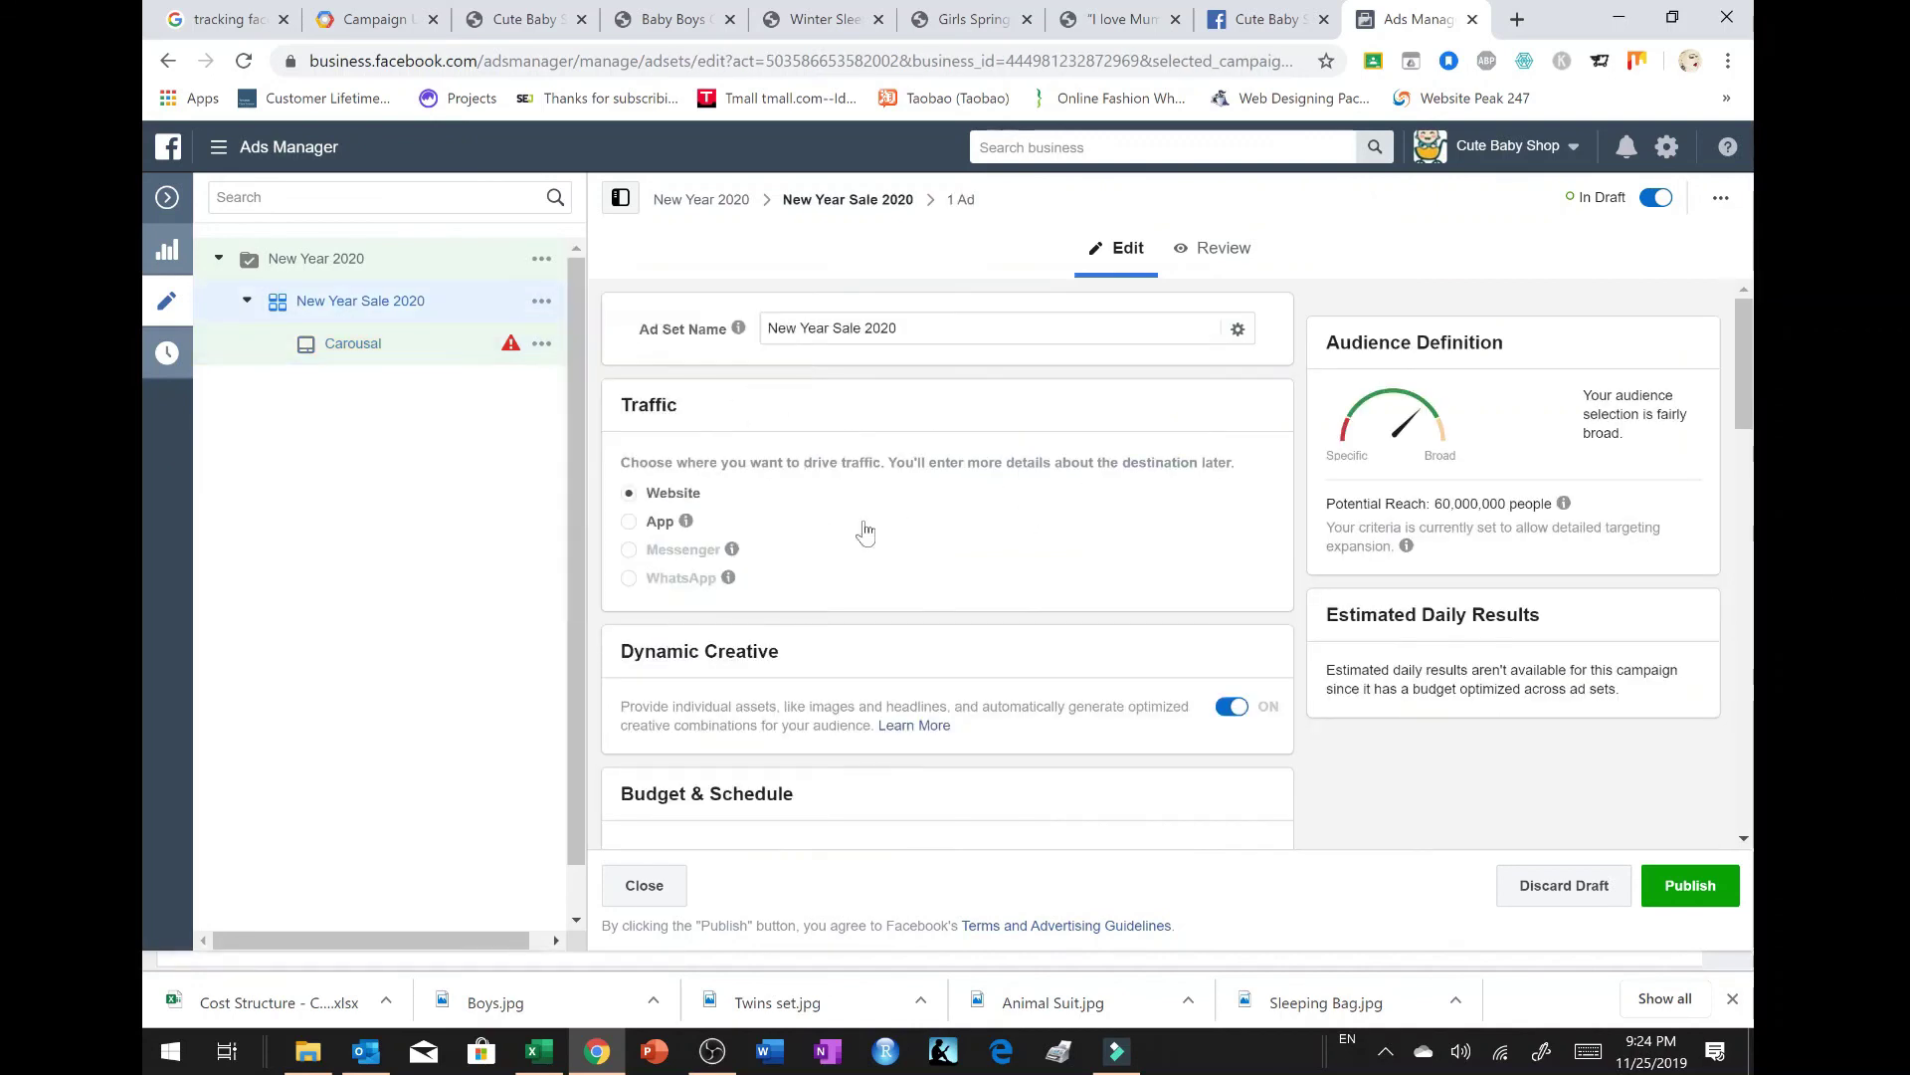
scroll(1085, 507, down, 15)
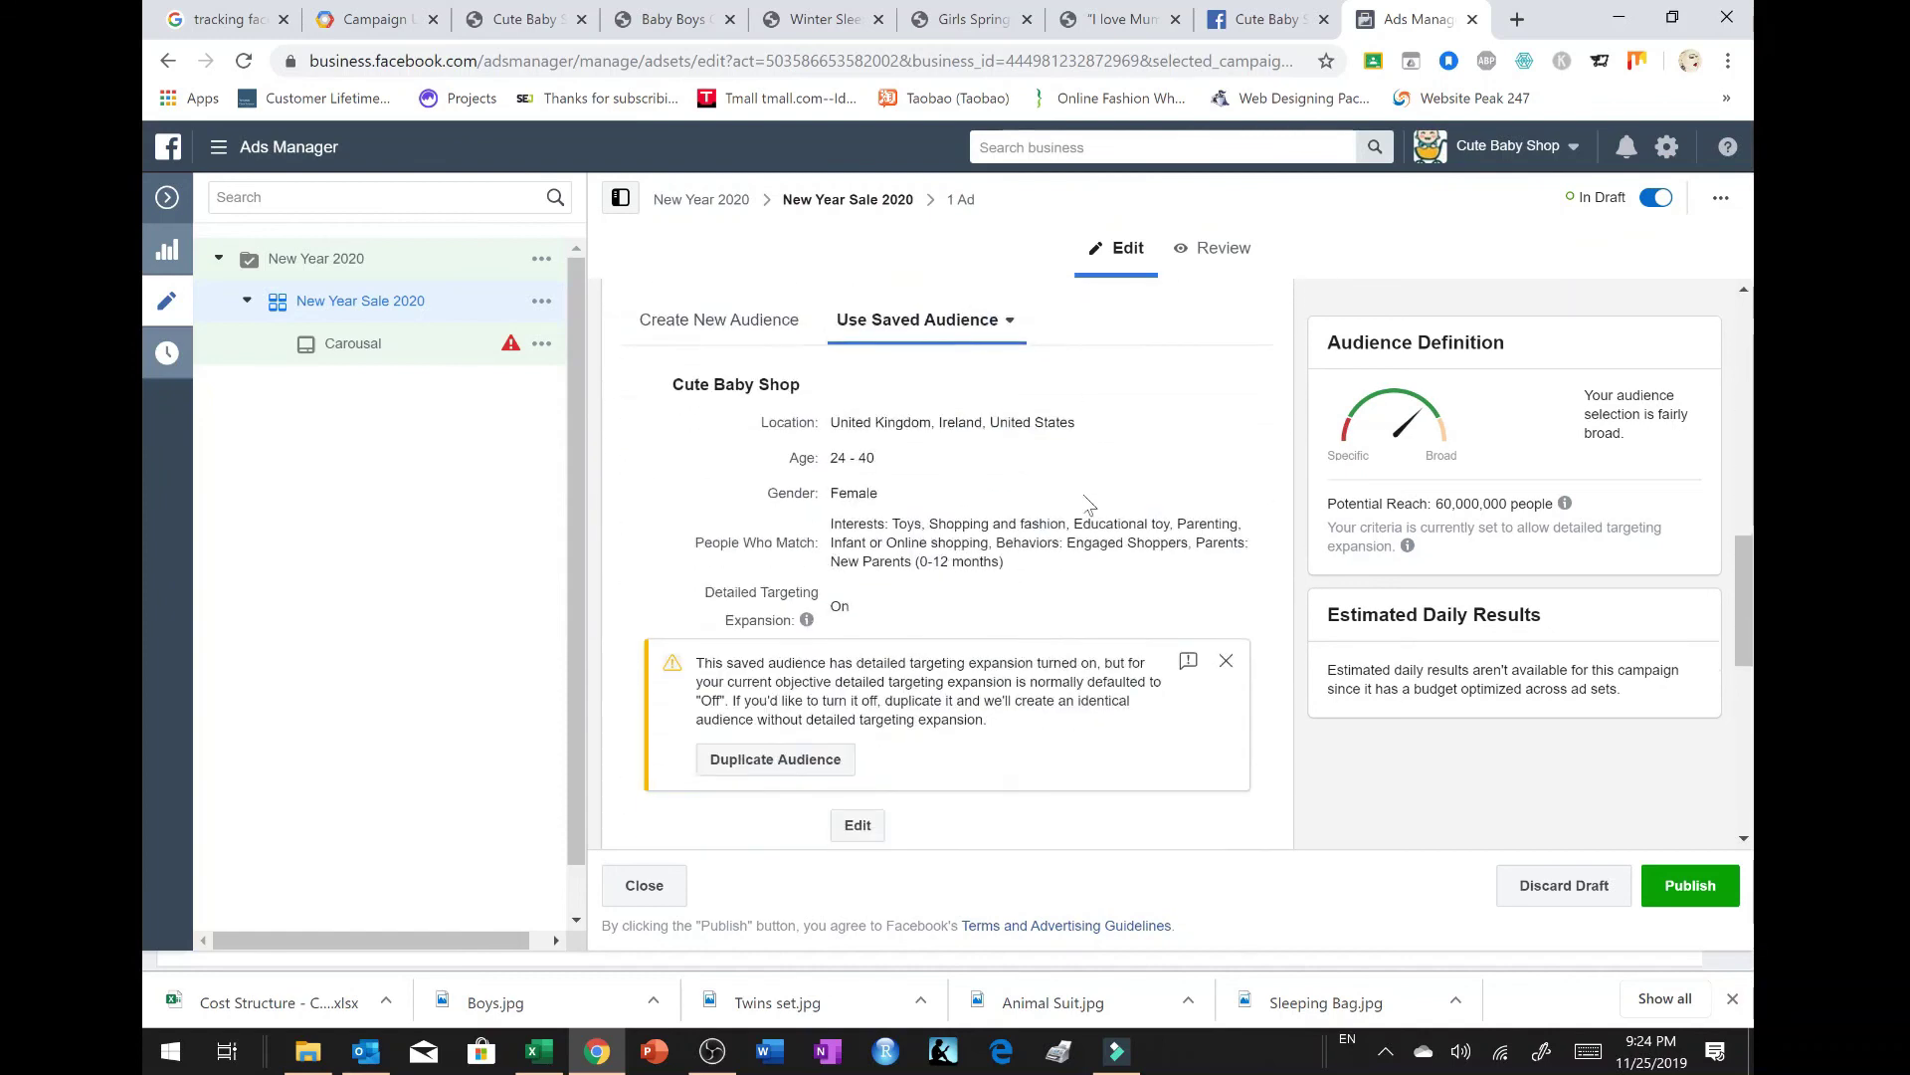
scroll(1081, 569, up, 15)
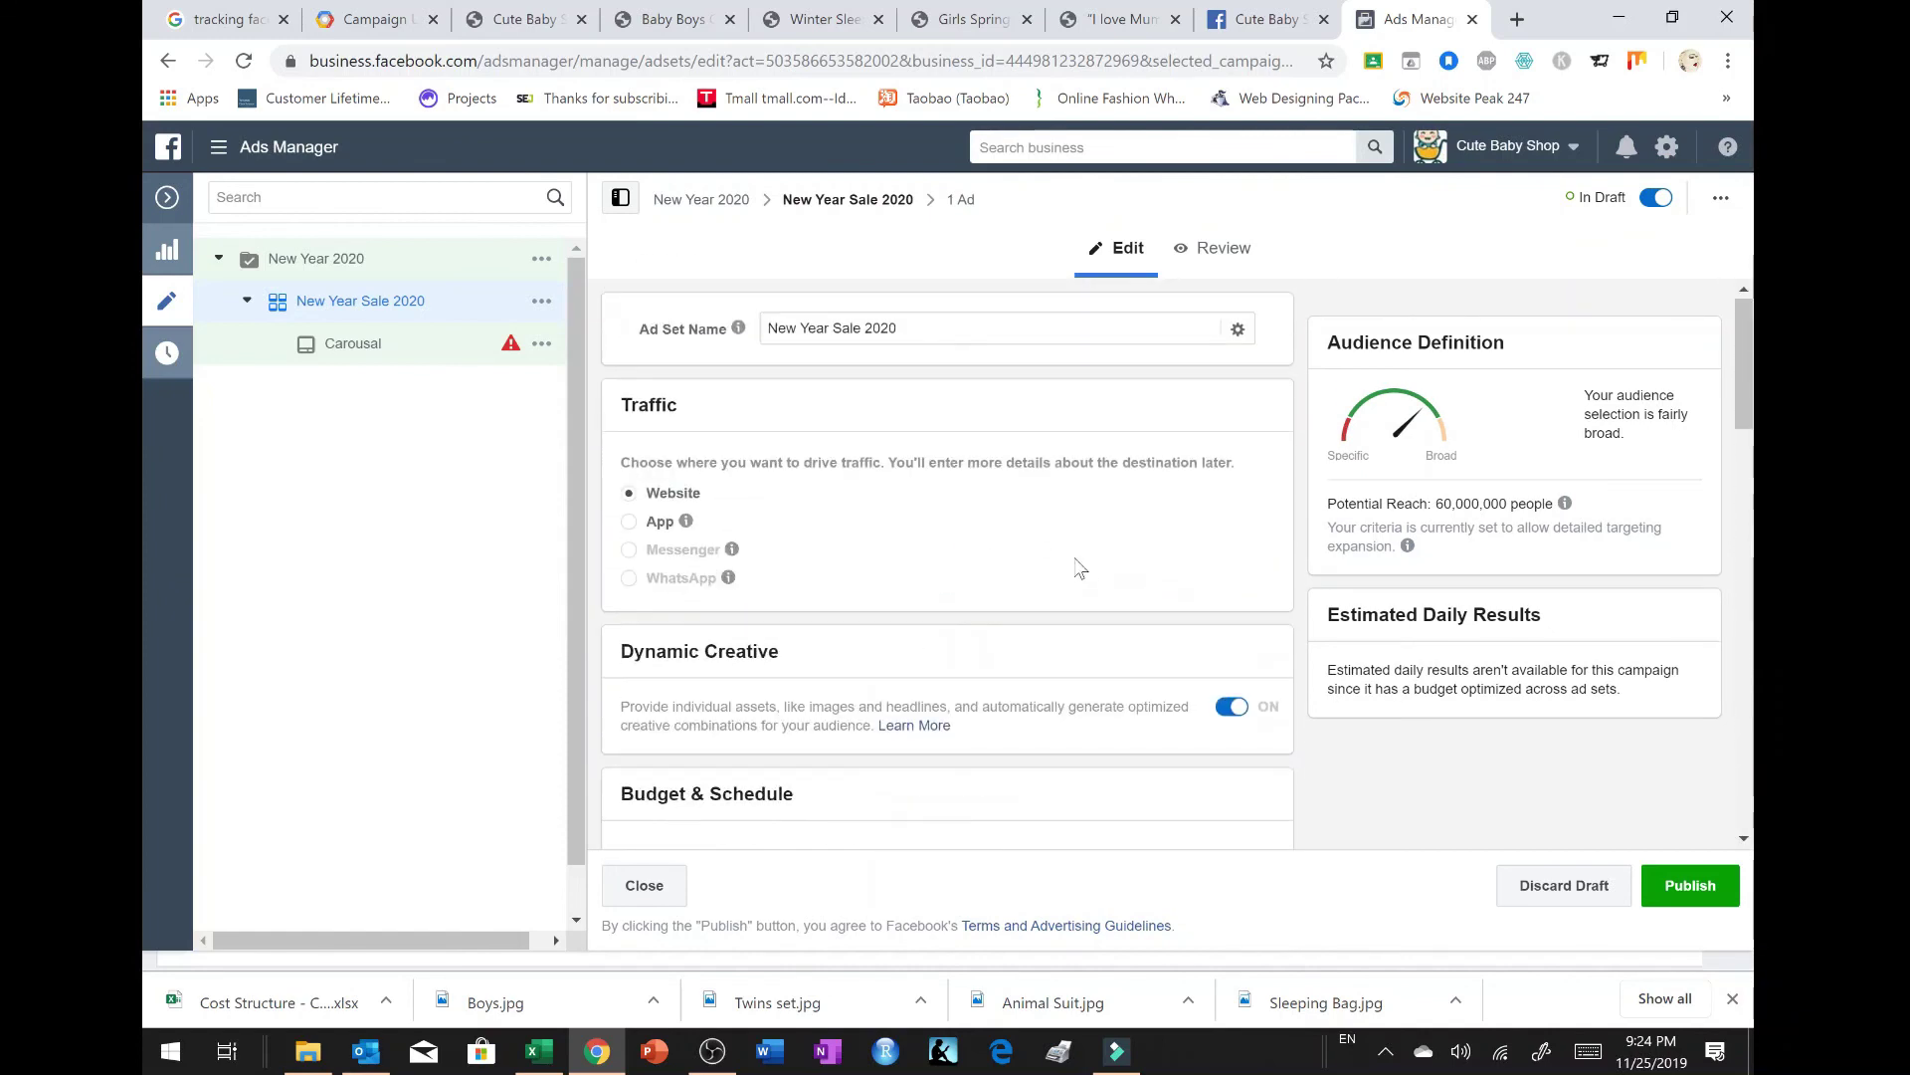
scroll(895, 468, down, 15)
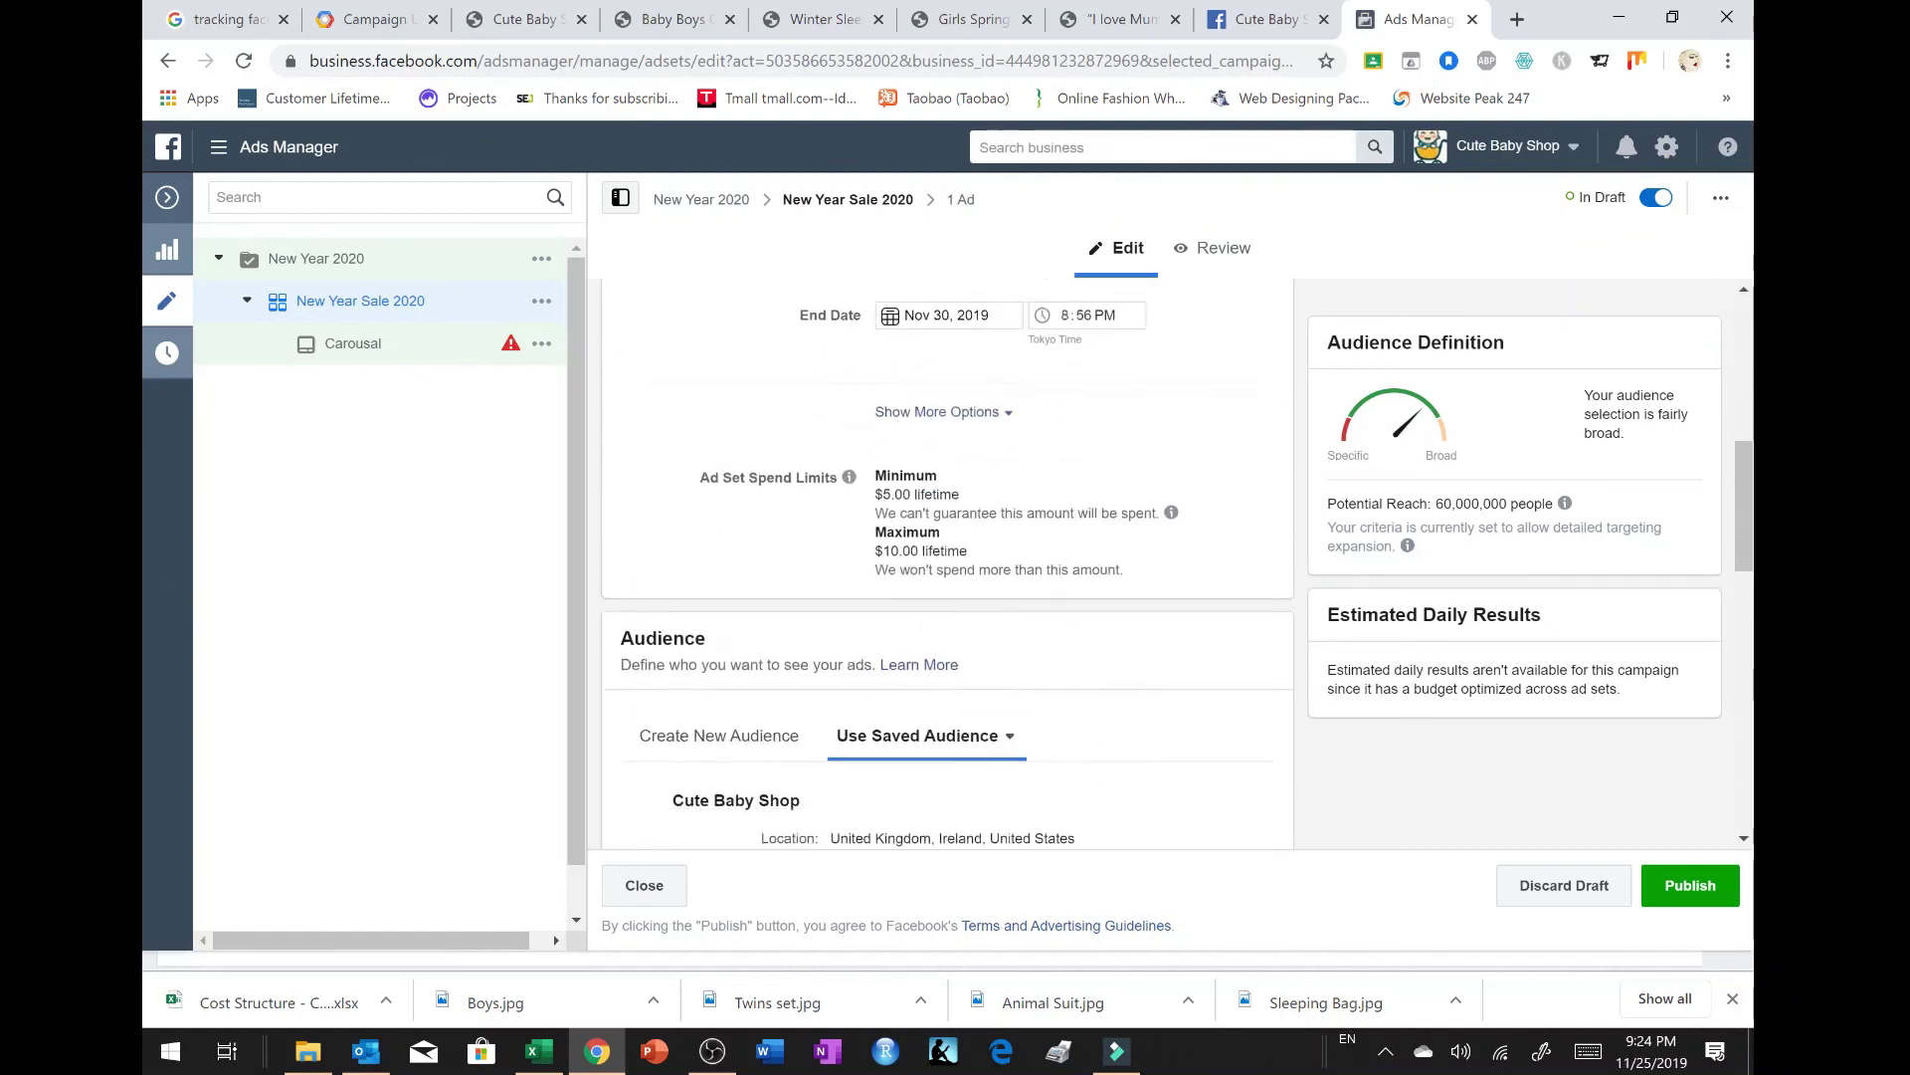
scroll(903, 478, up, 15)
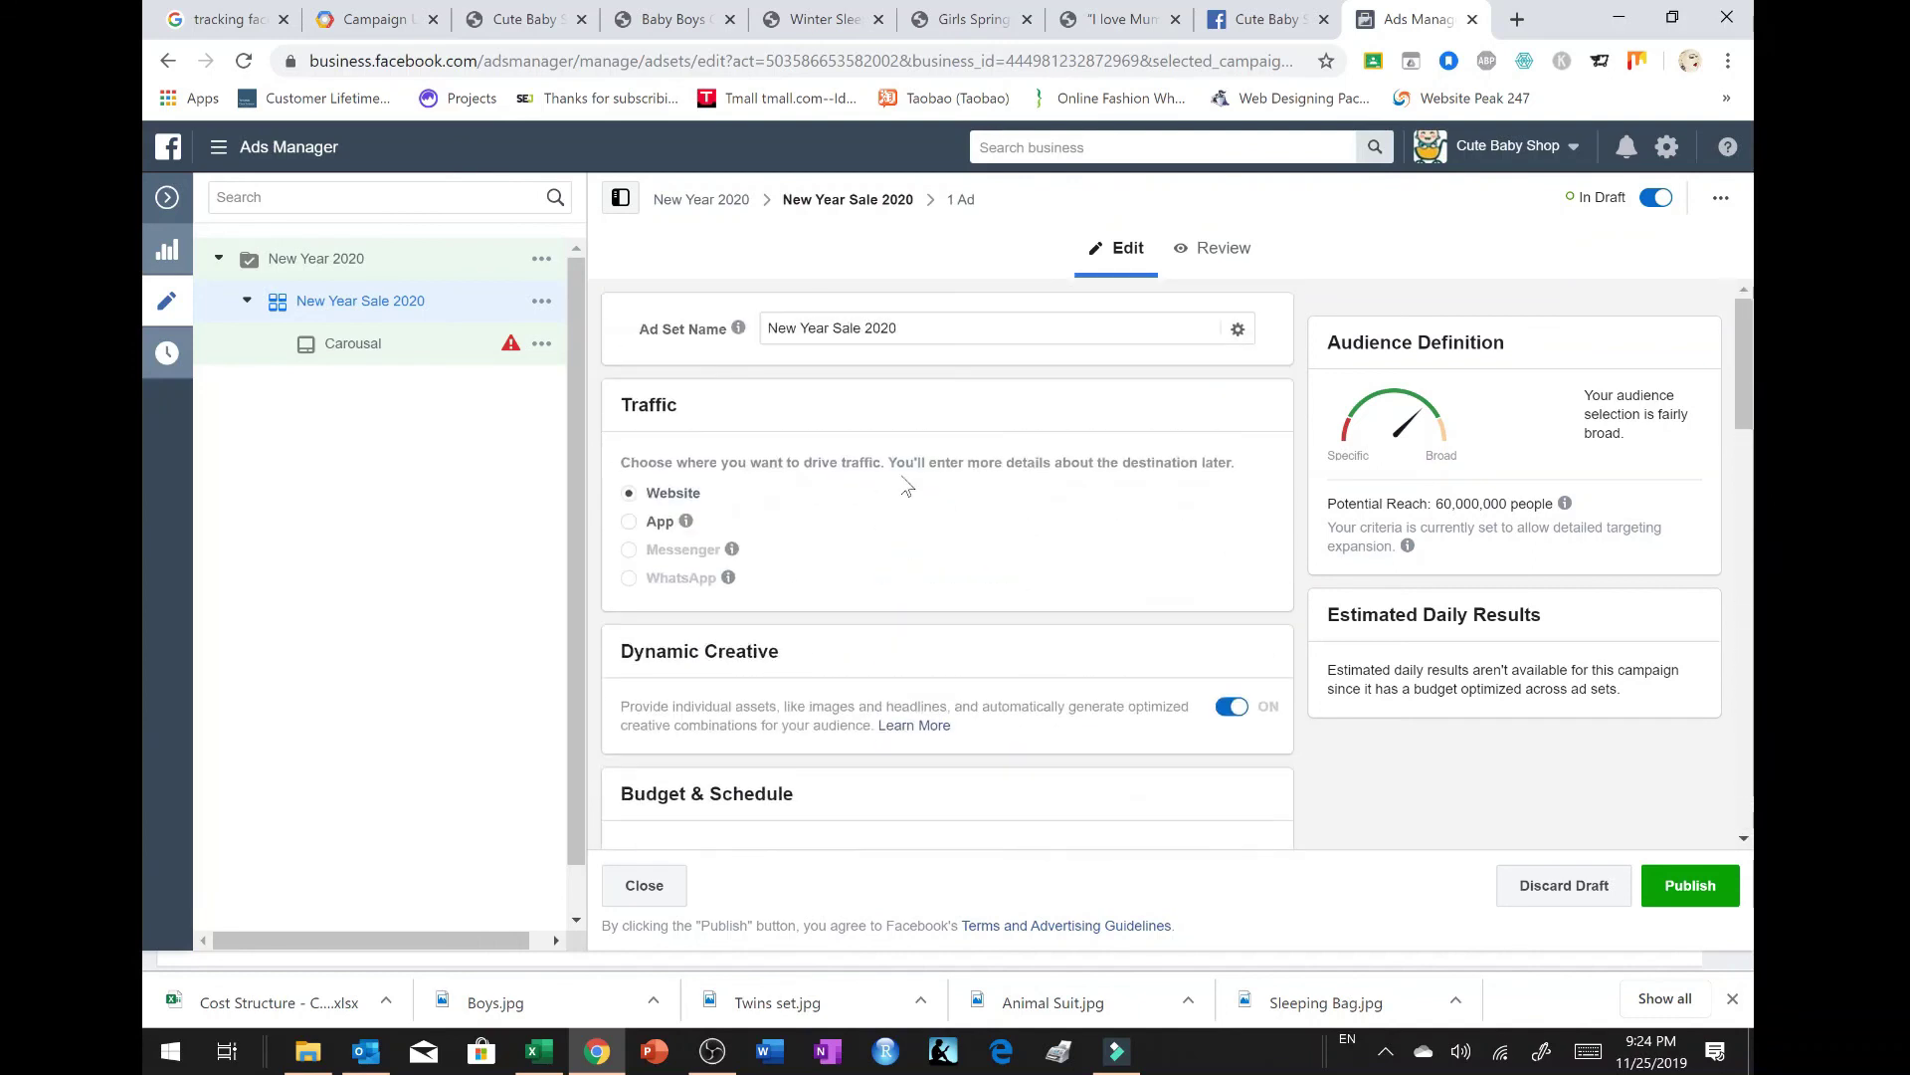
Step: Reopen the Carousal ad and check its format, images, website URL and tracking settings before publishing
click(543, 345)
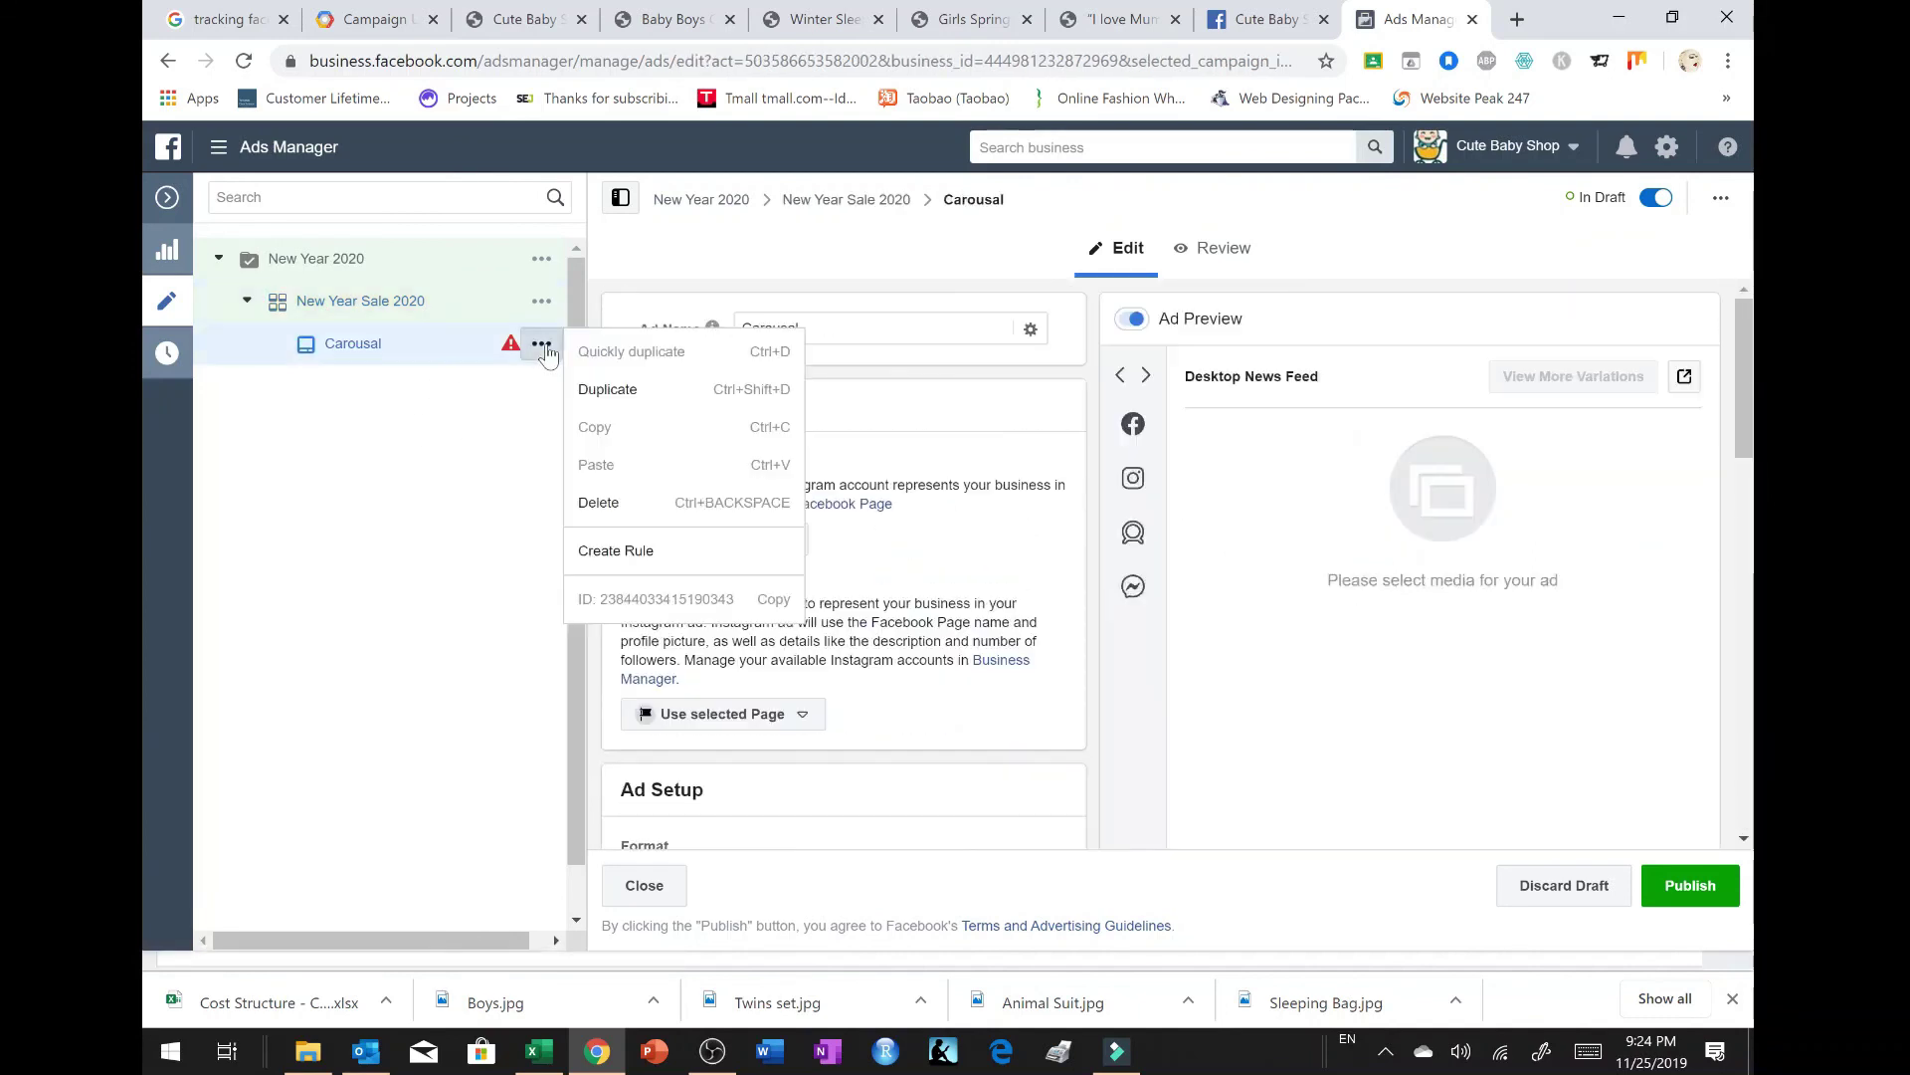
click(394, 400)
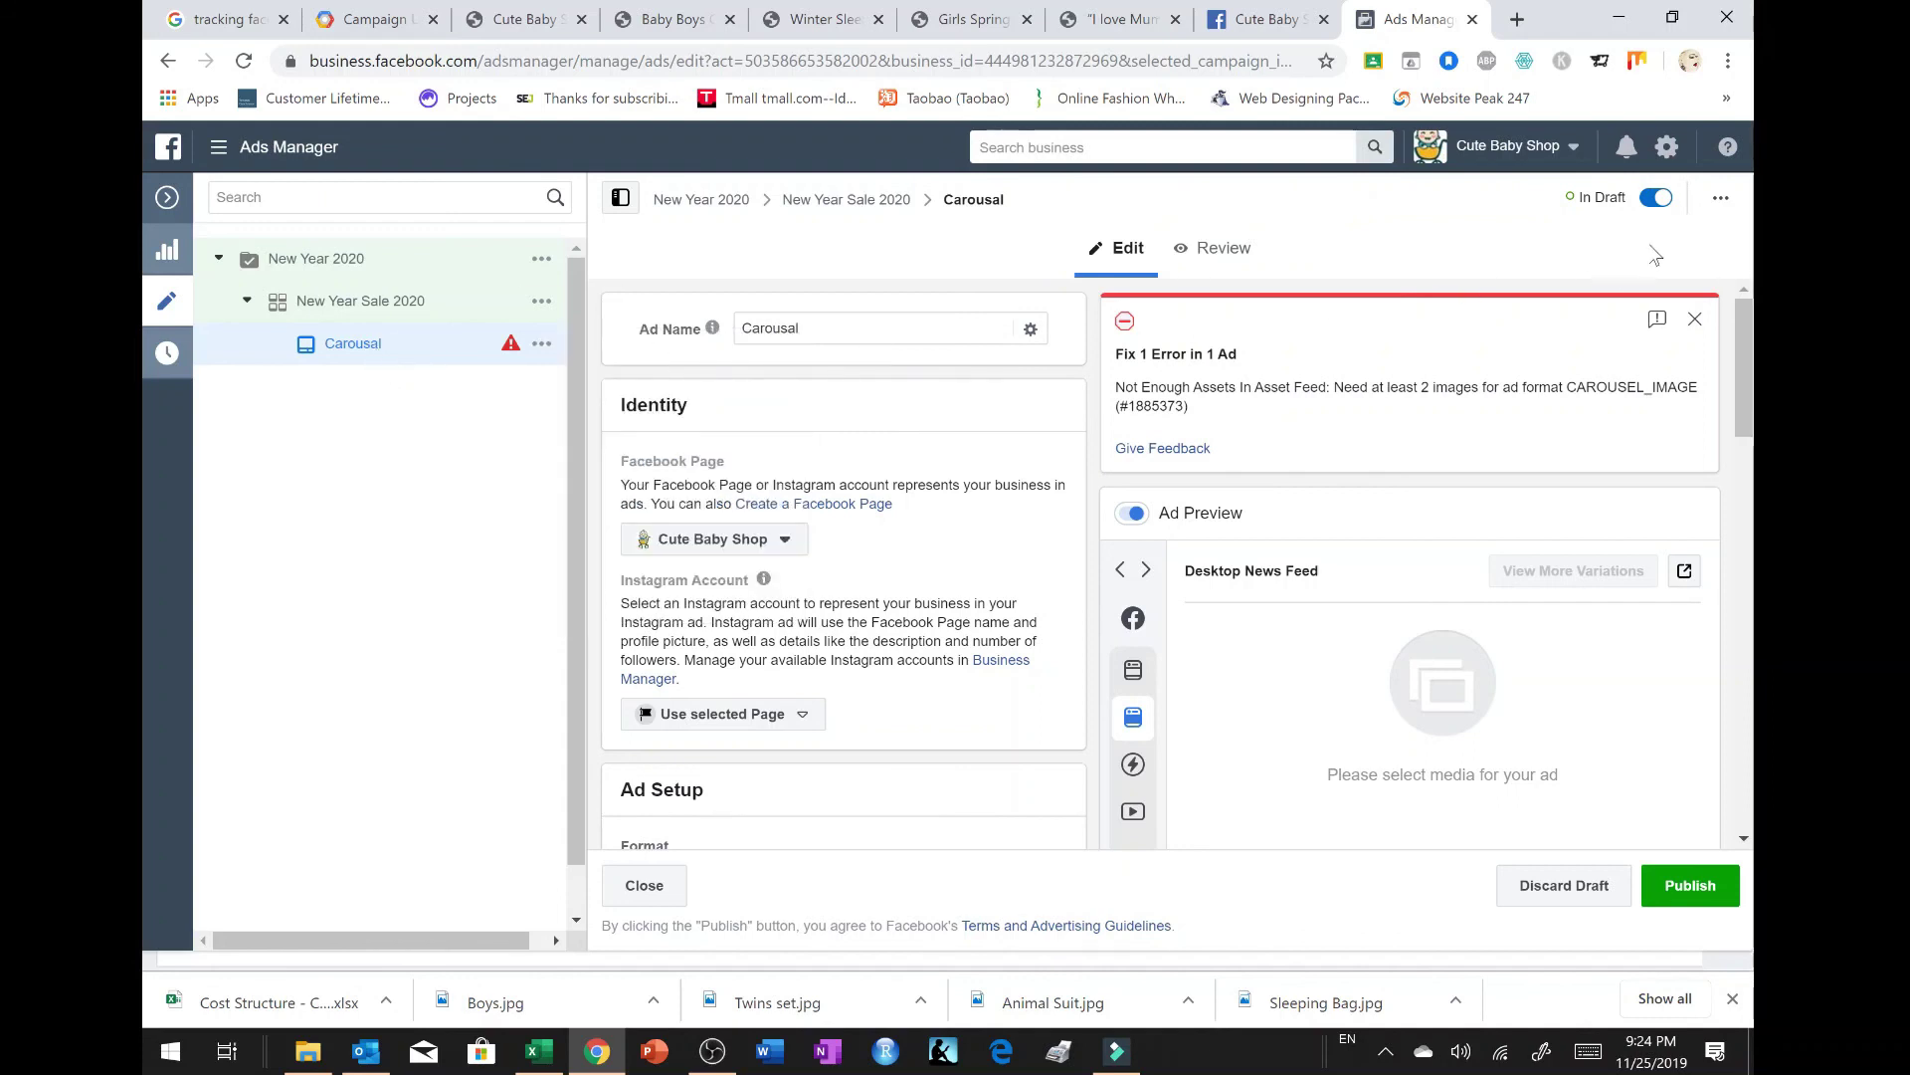
scroll(637, 648, down, 3)
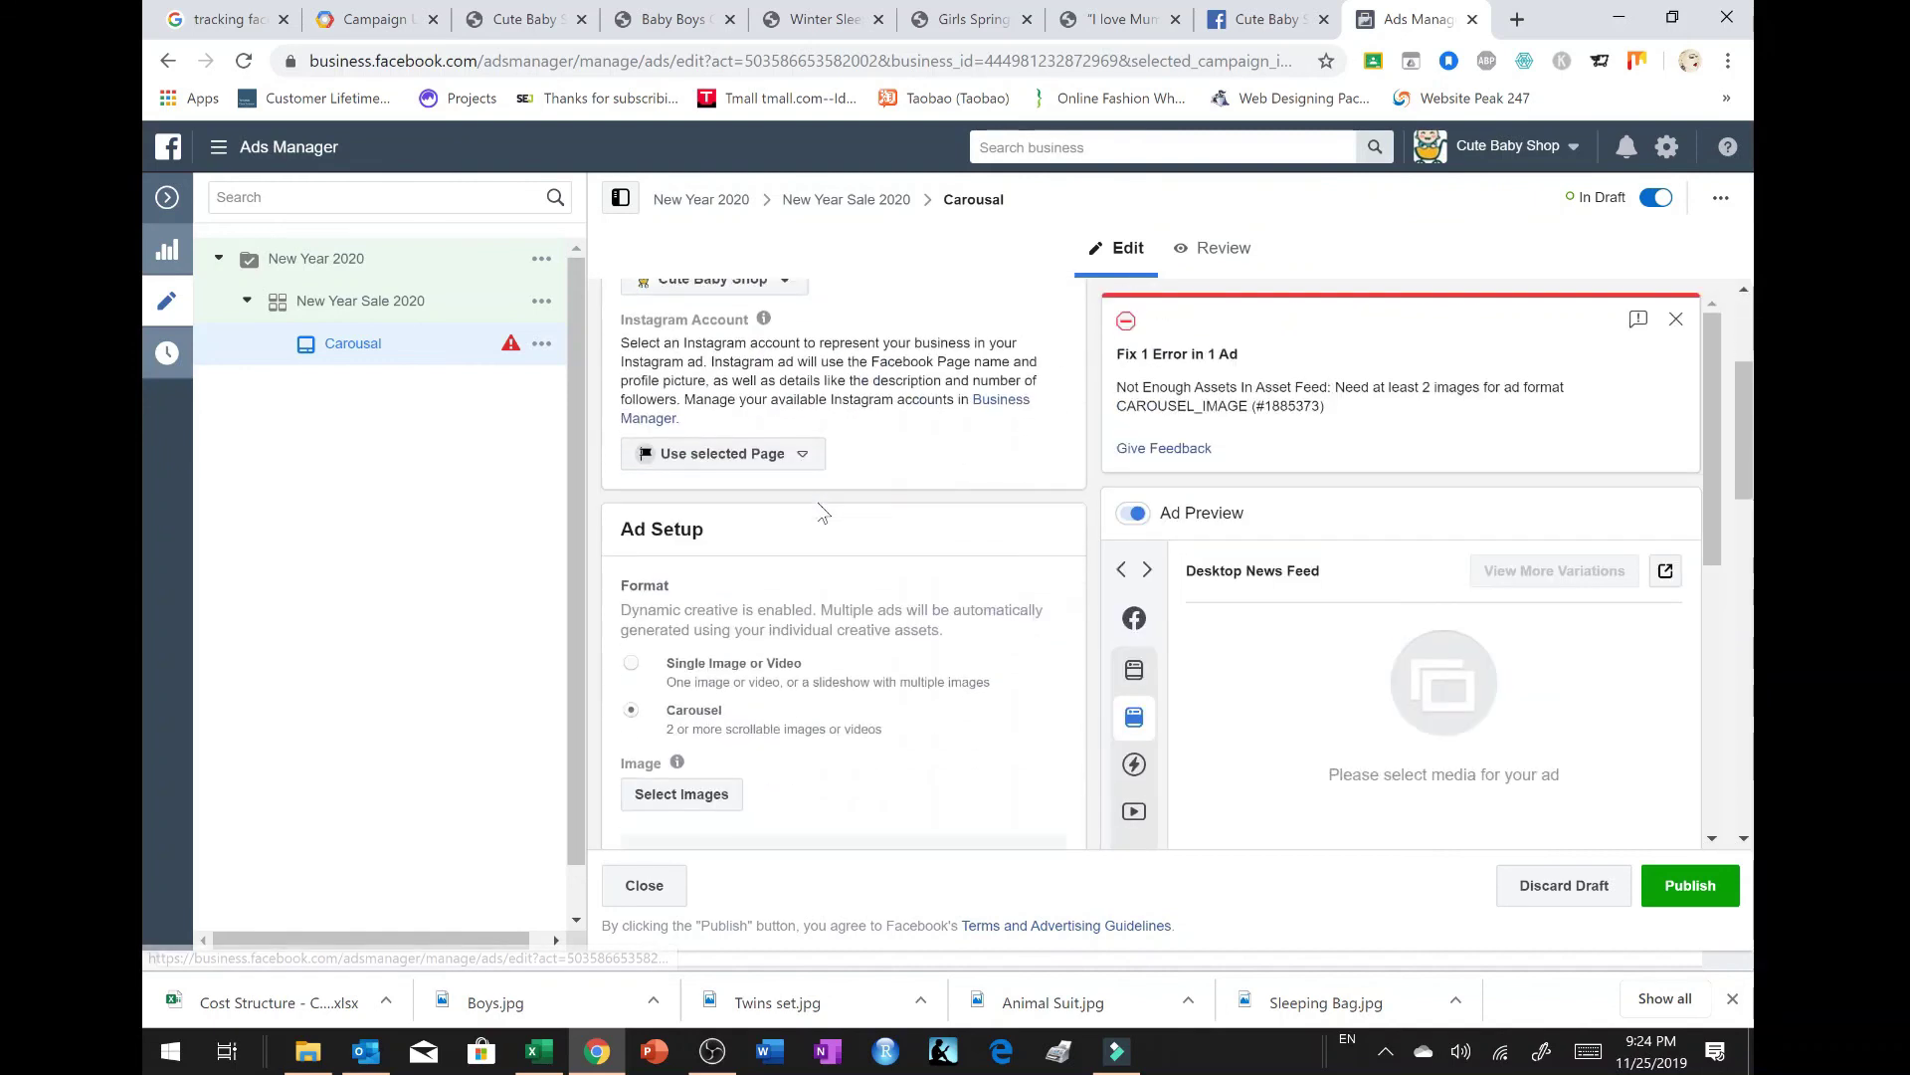
scroll(637, 648, down, 8)
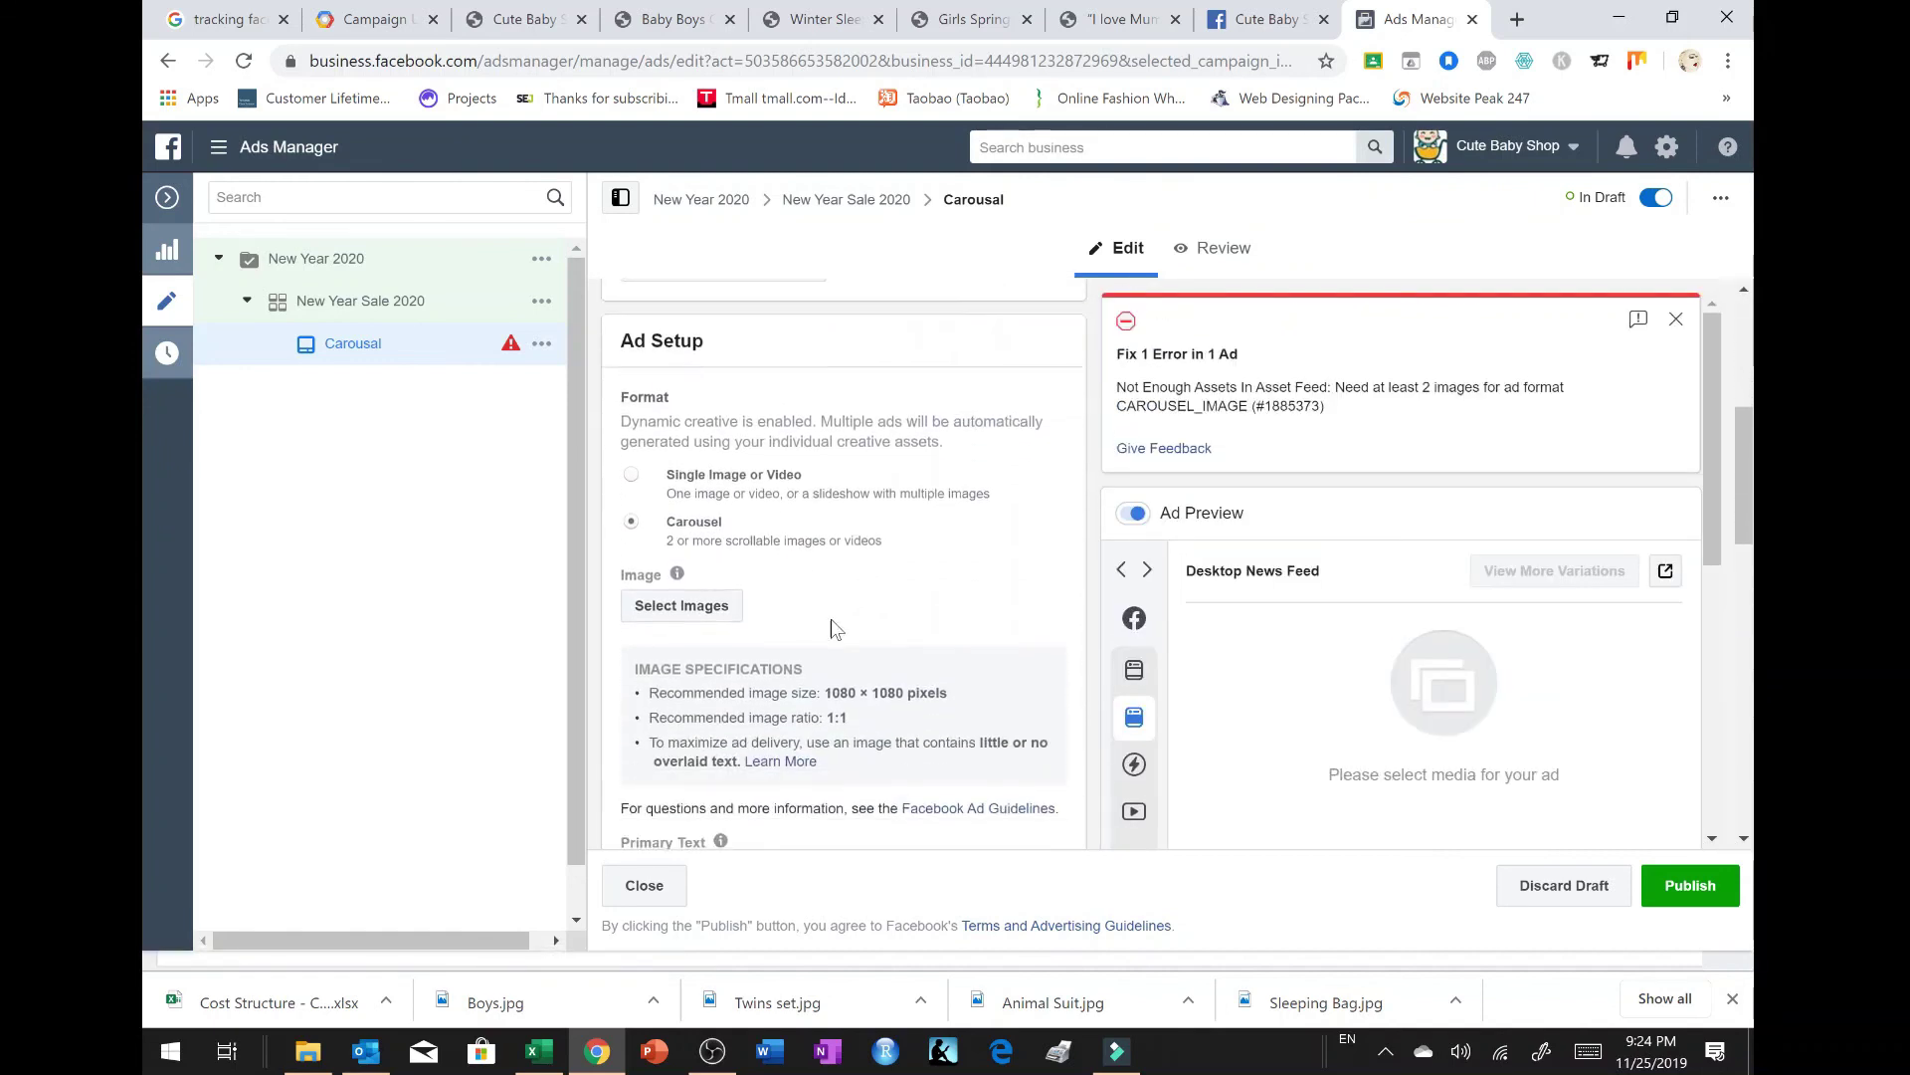
scroll(906, 612, down, 3)
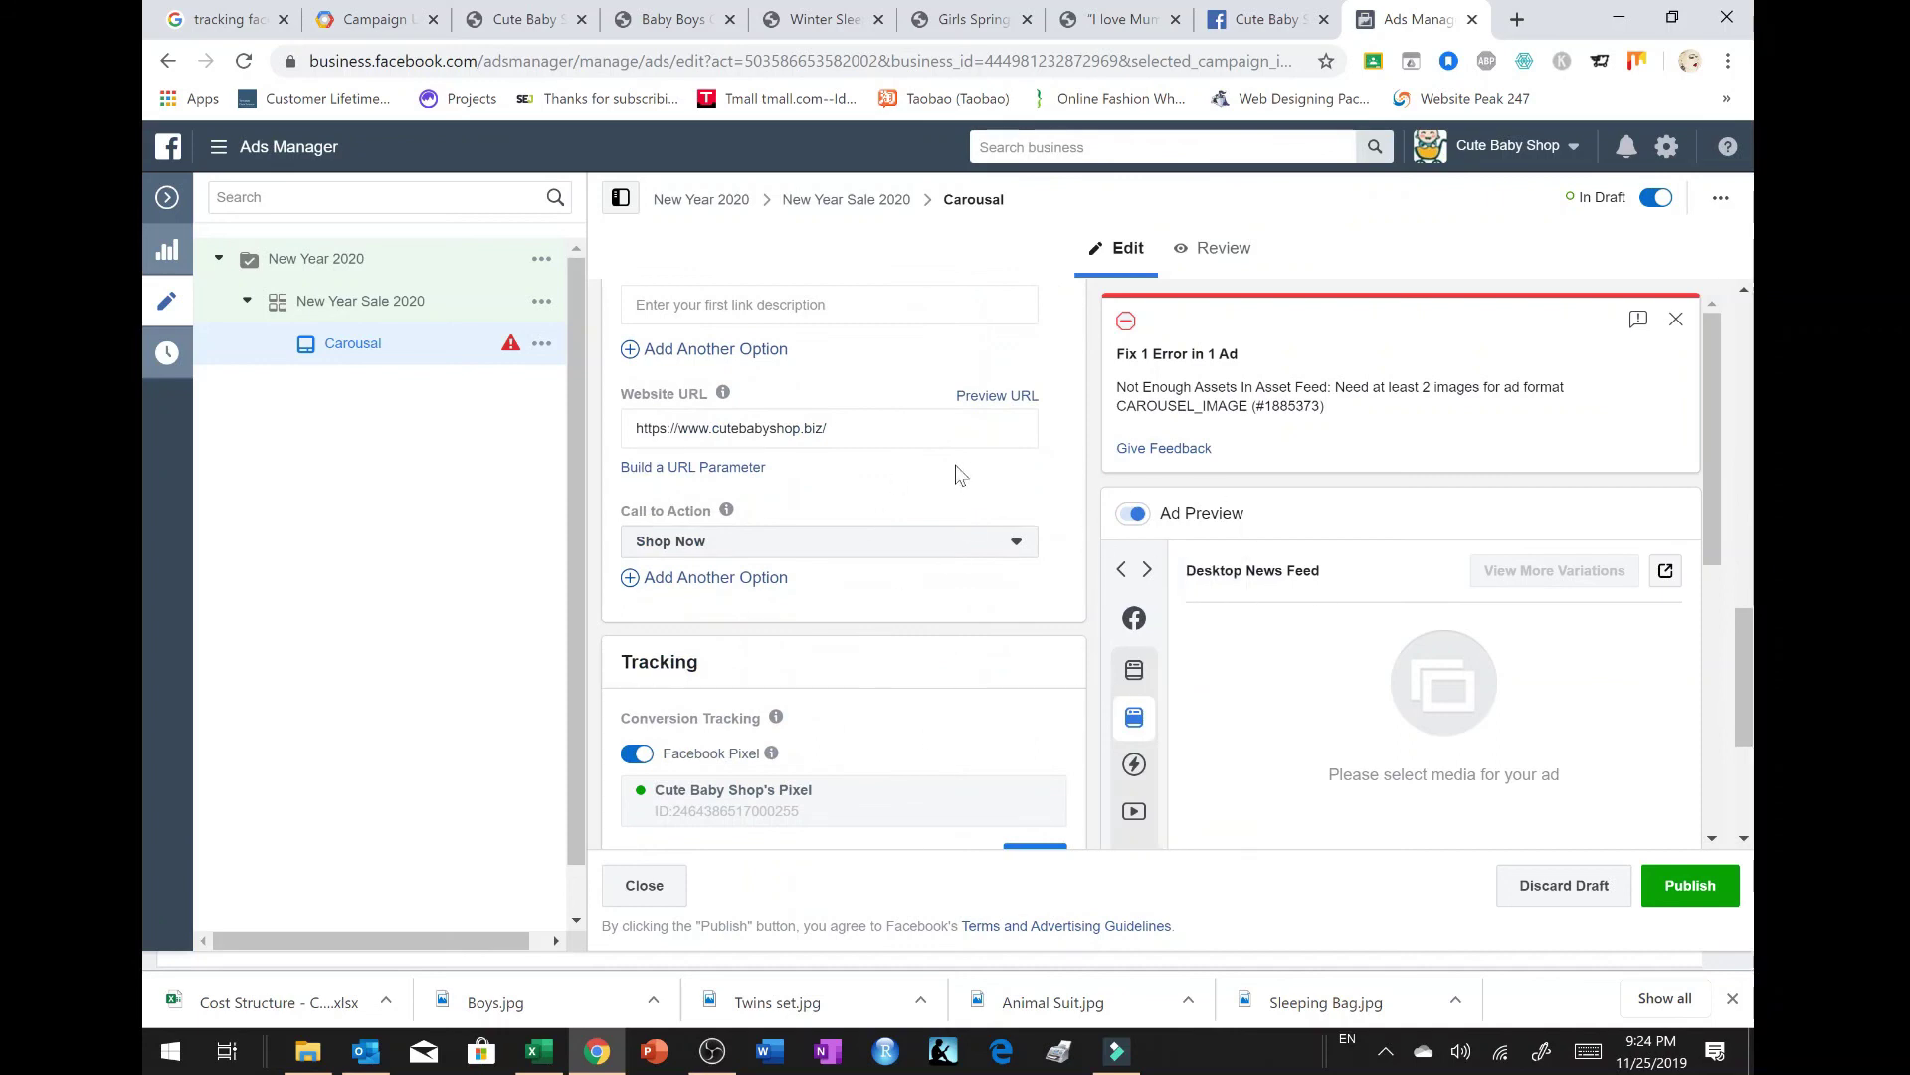
scroll(985, 462, up, 5)
scroll(975, 469, up, 10)
Step: Start publishing the draft, accept the ad account's country, currency and time zone, and cancel the payment method entry
click(1682, 885)
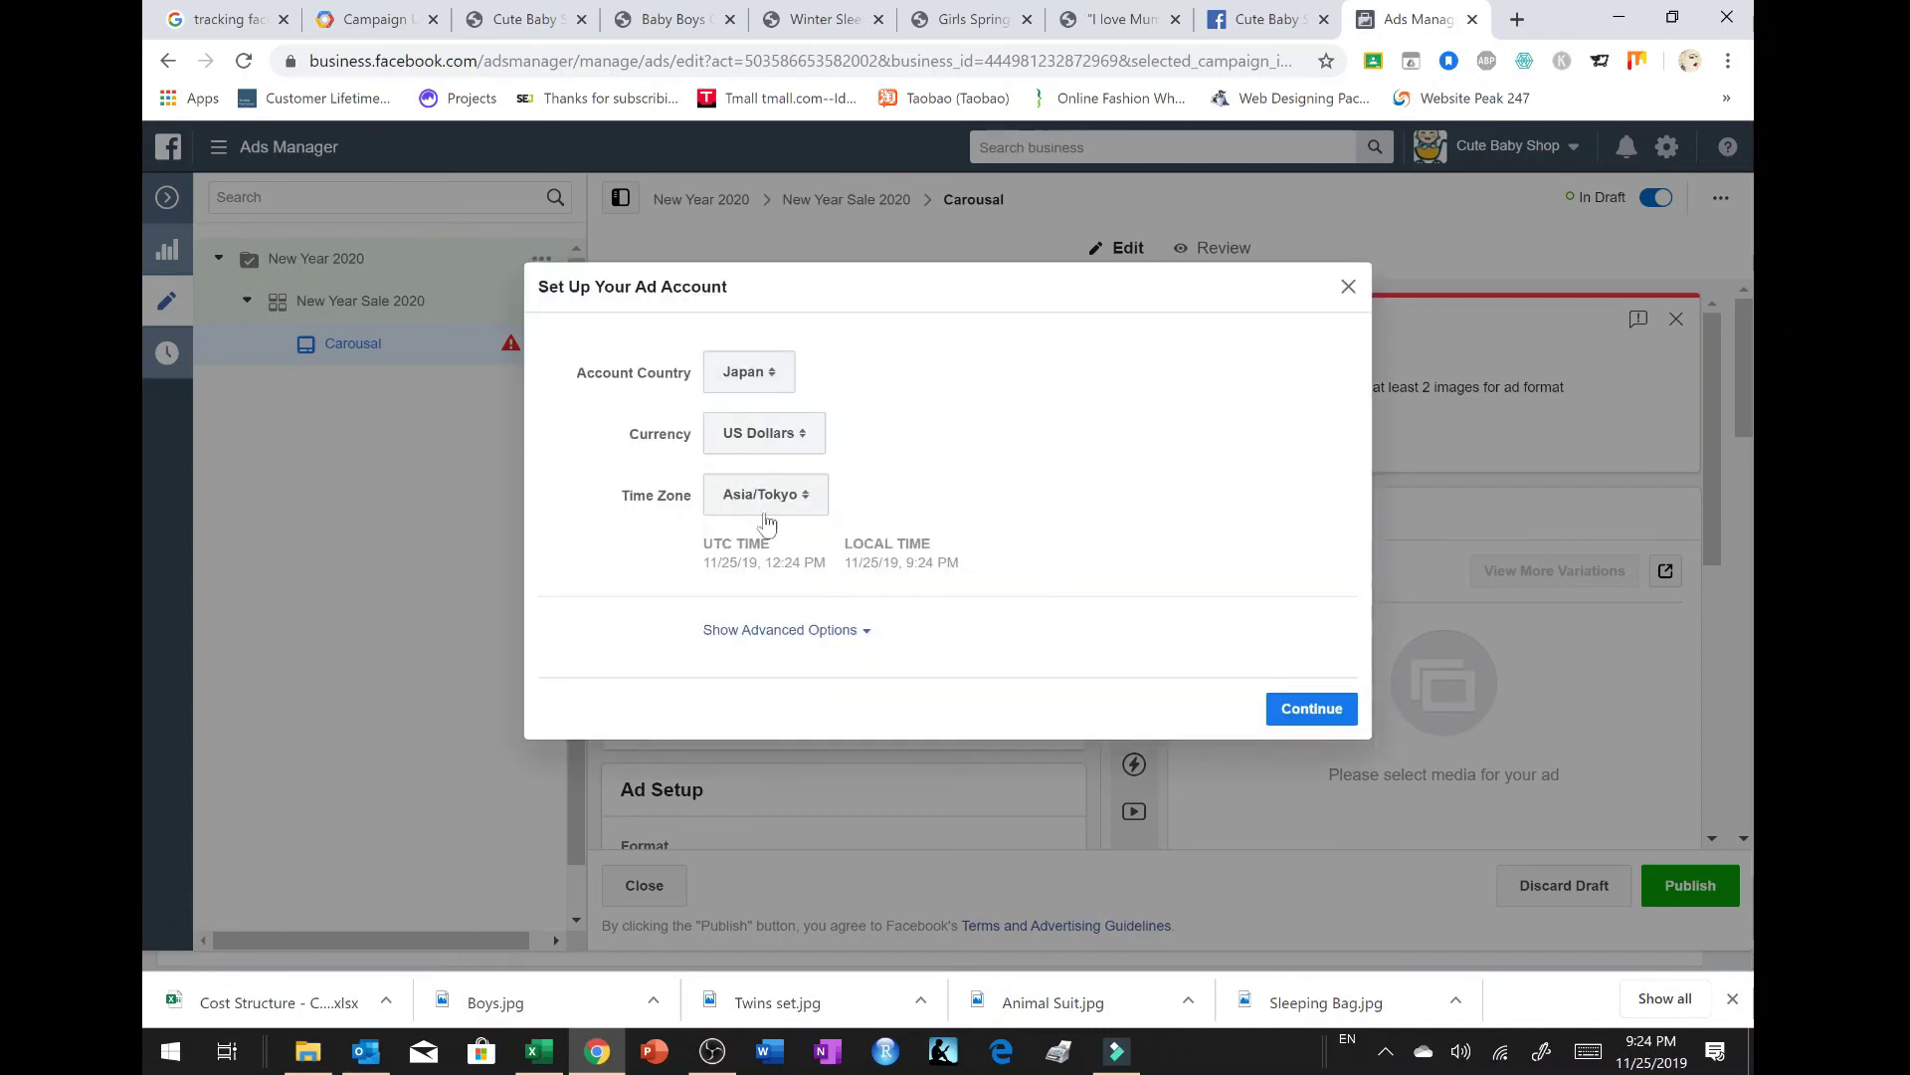
click(1312, 708)
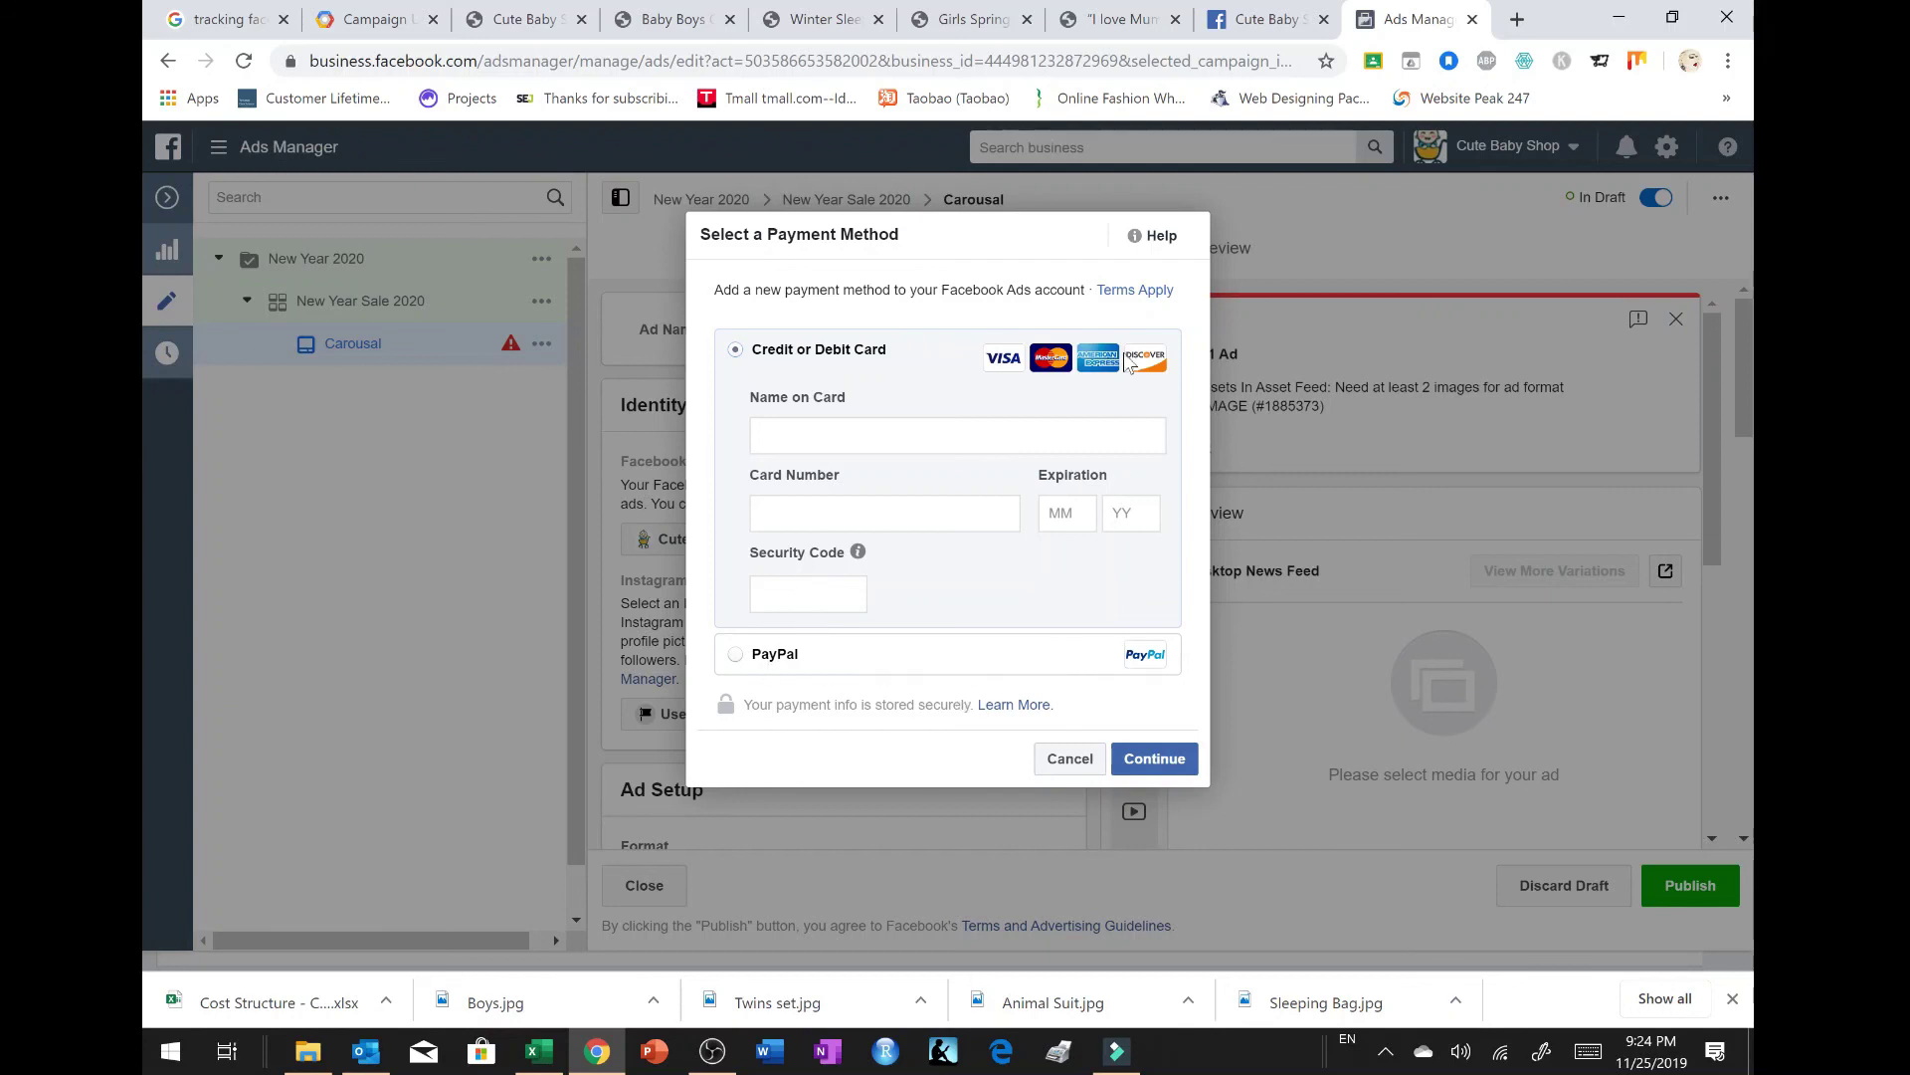
click(1073, 766)
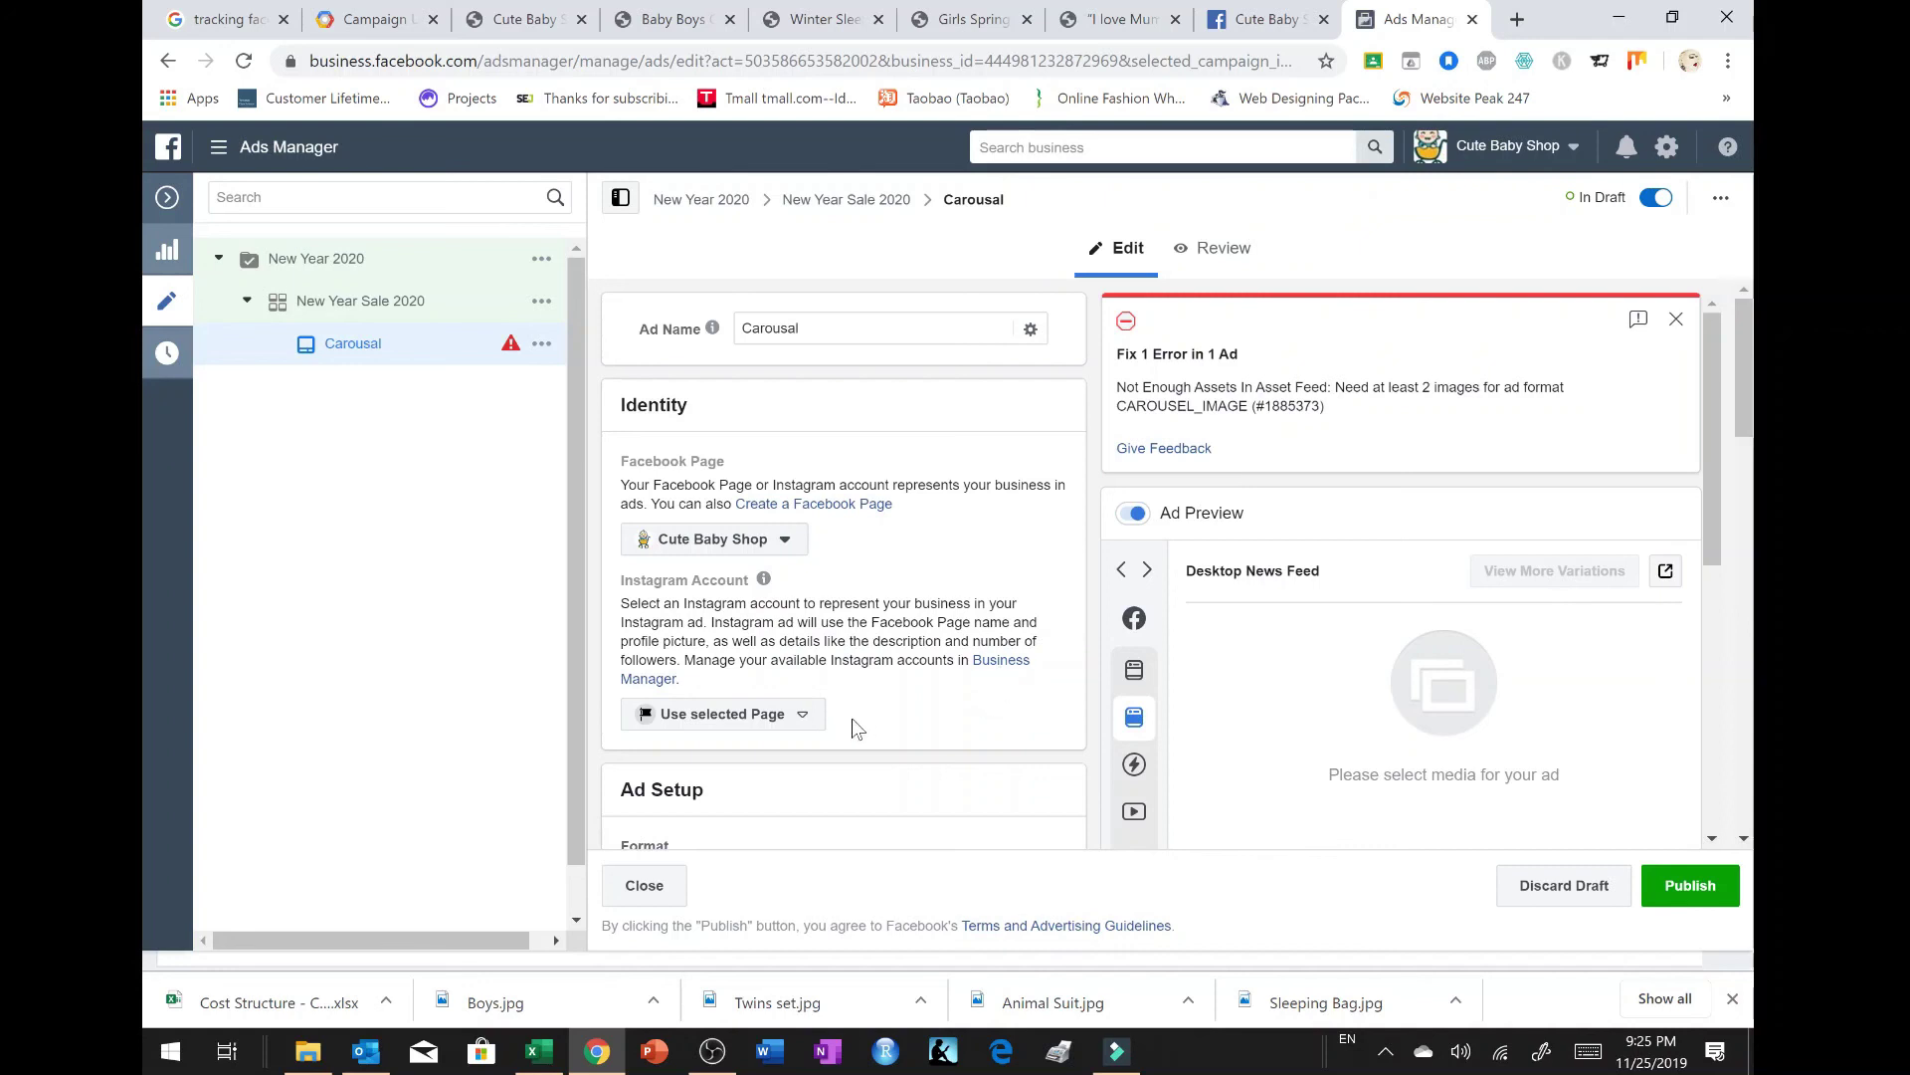
scroll(898, 680, down, 10)
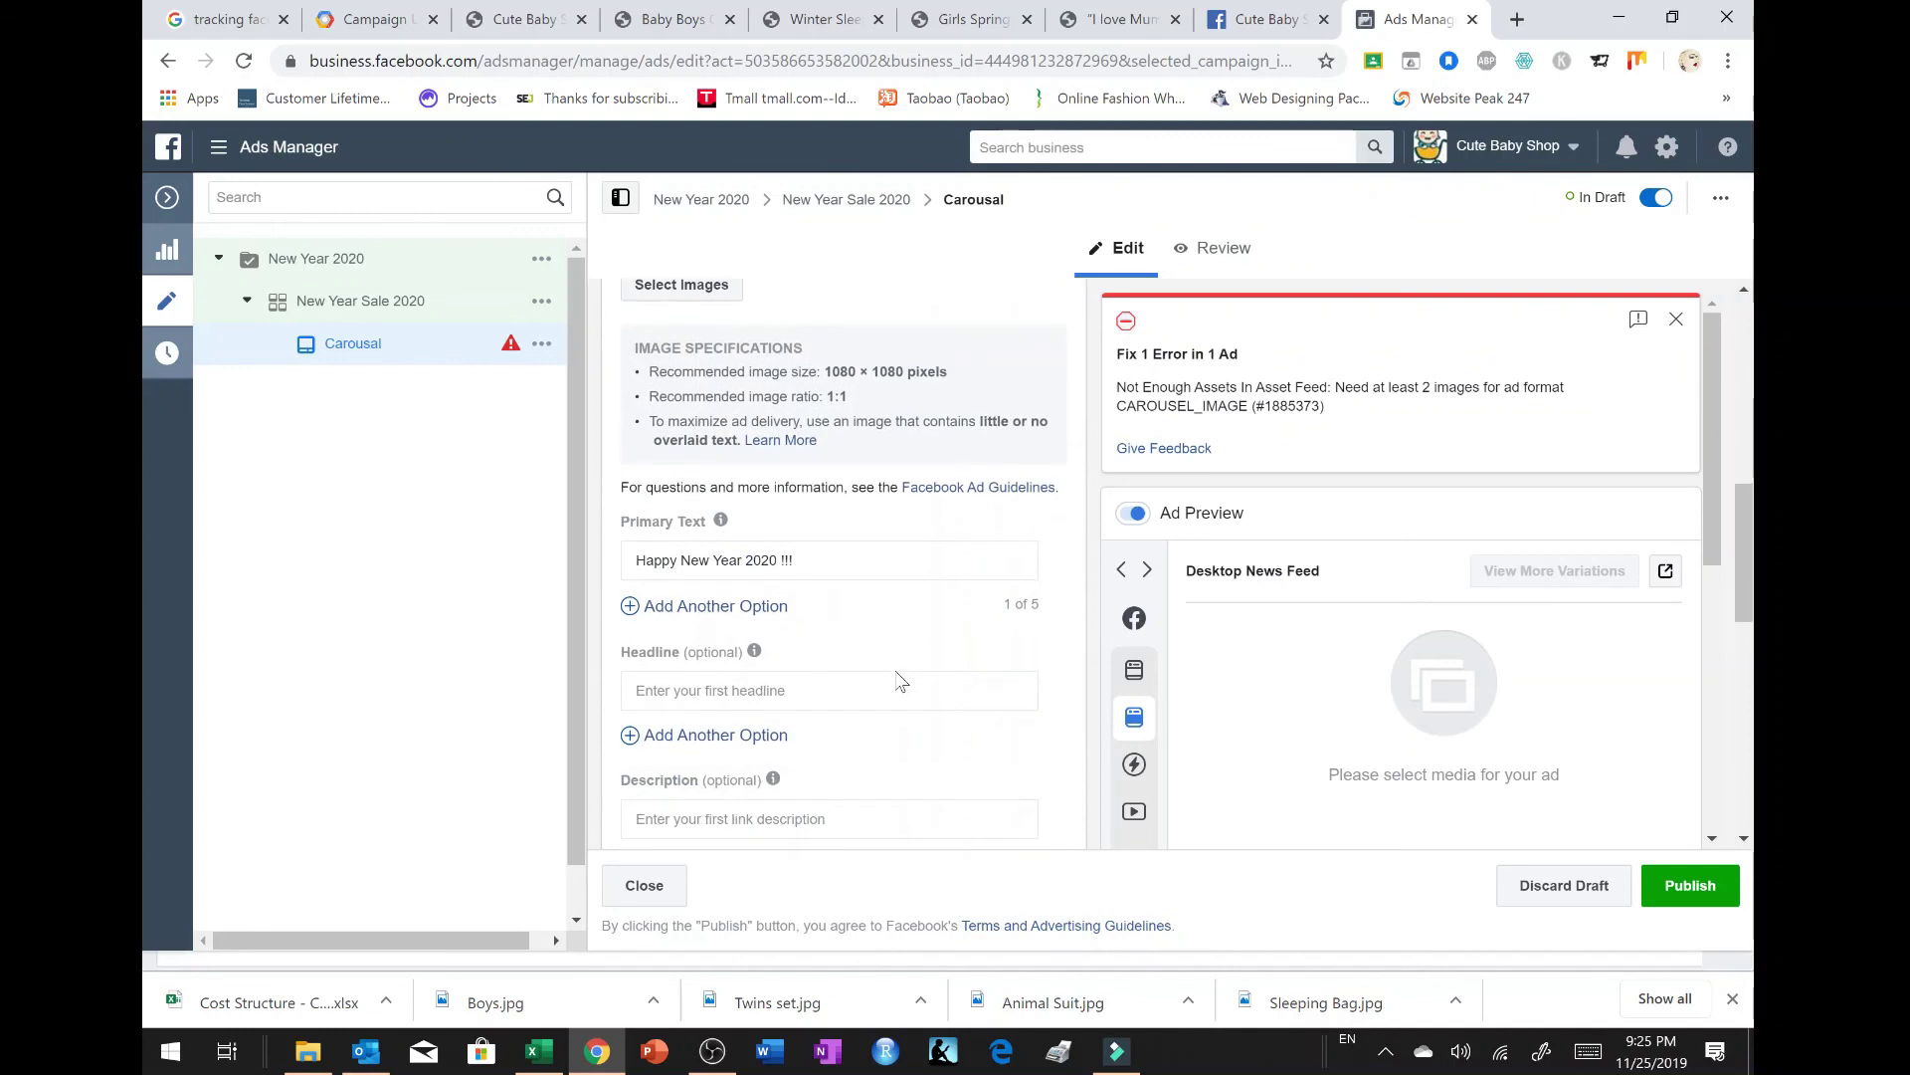
scroll(898, 681, up, 10)
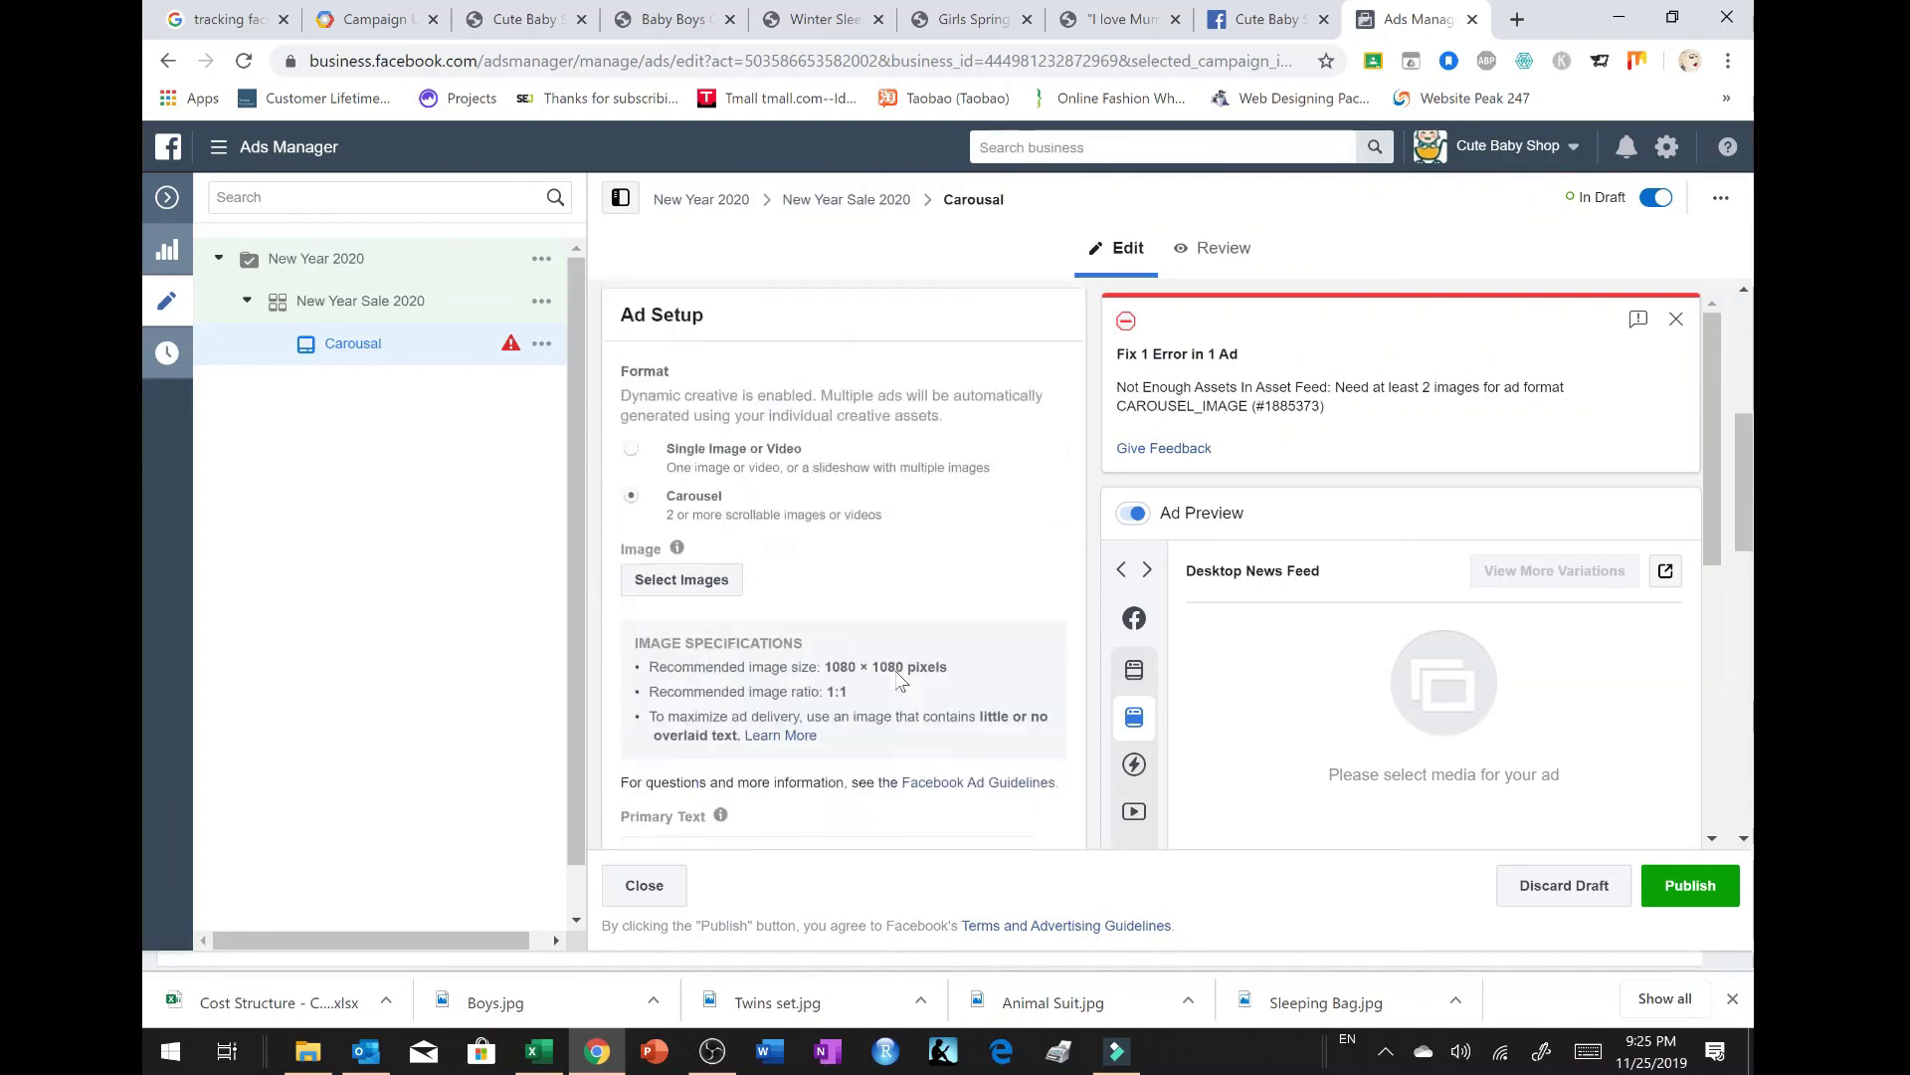